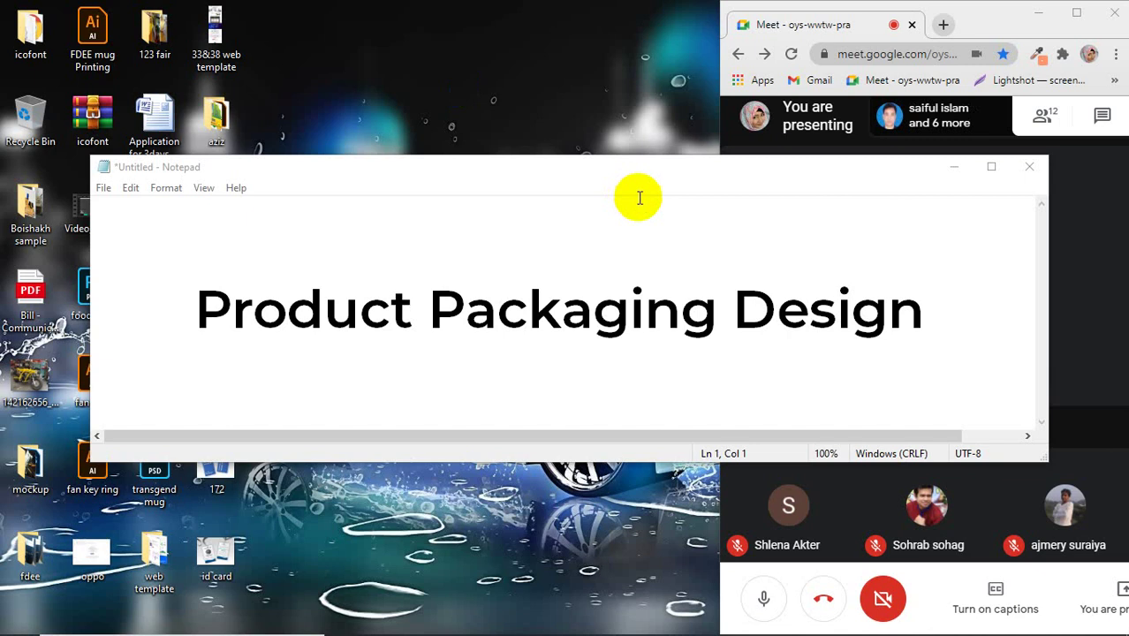
- Minimize Notepad, switch to the empty Chrome window and search Google Images for "product packaging design"
left_click(955, 166)
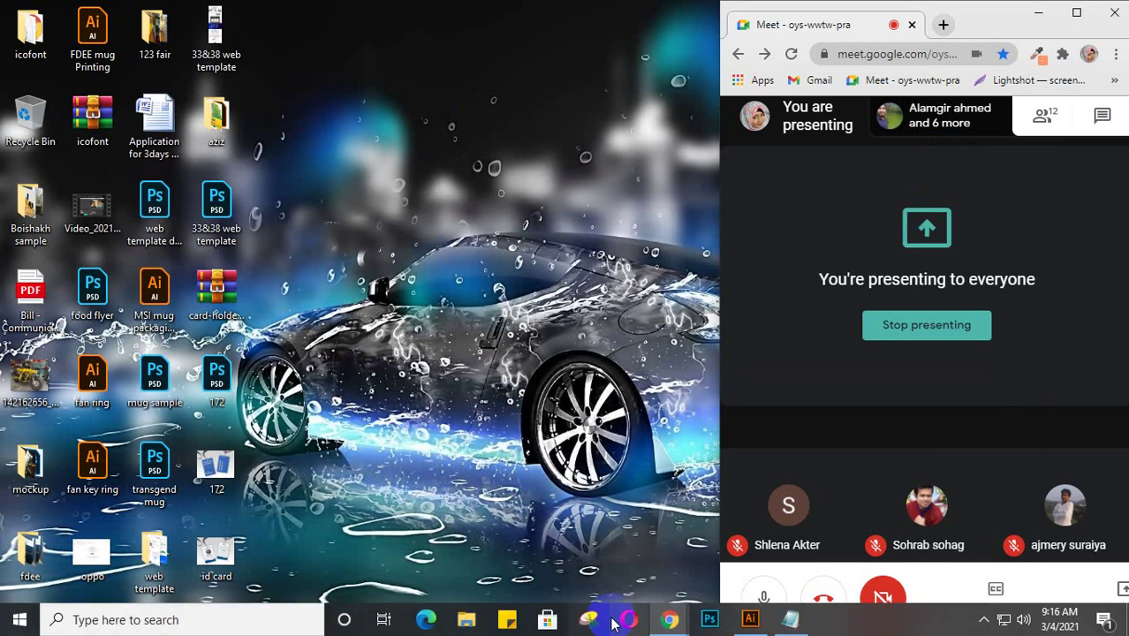
mouse_move(697, 605)
left_click(800, 543)
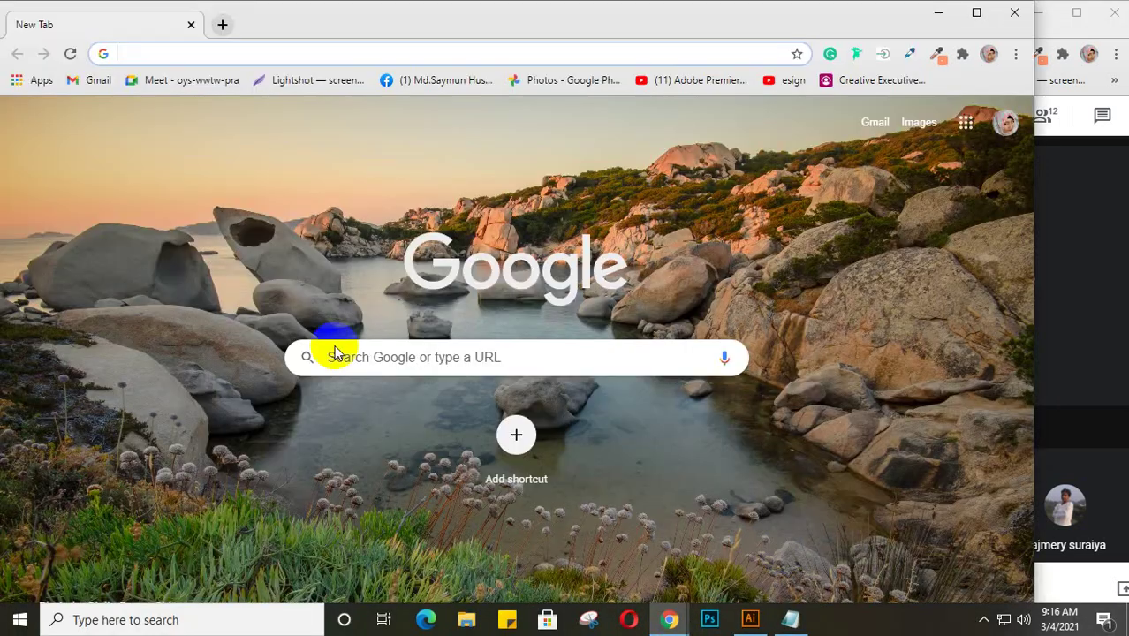
left_click(157, 53)
type("pro")
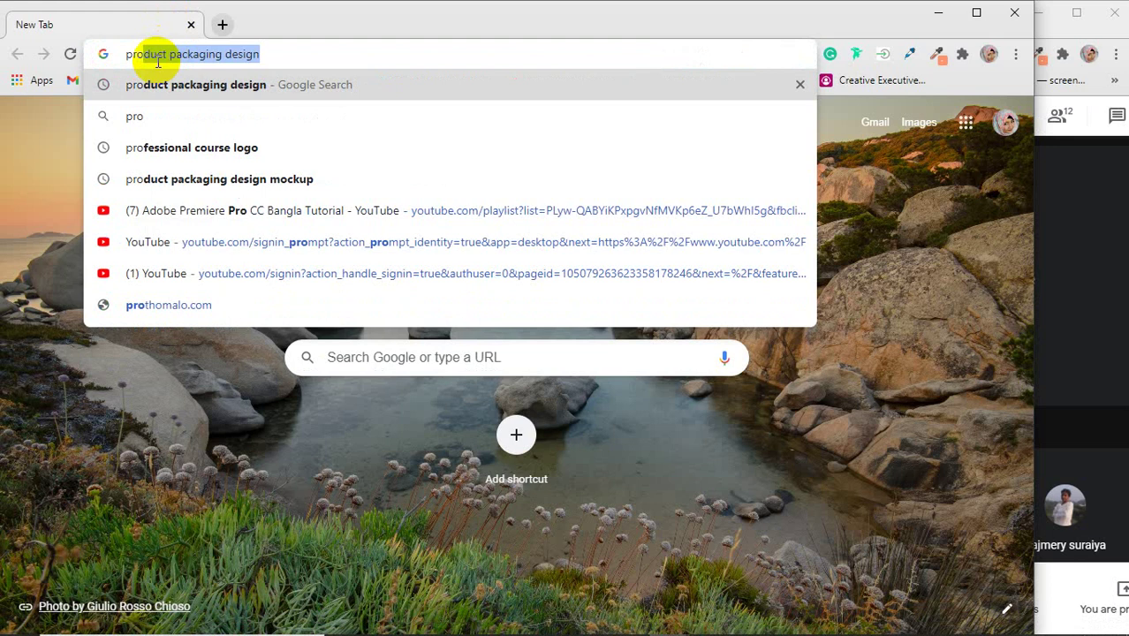
key("Return")
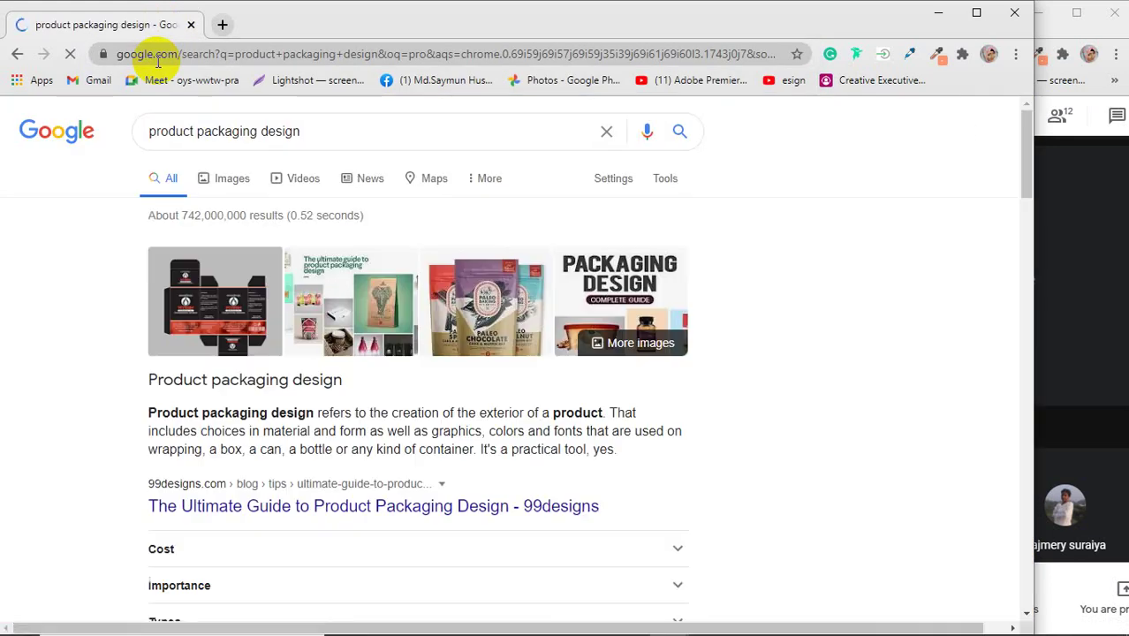
left_click(226, 185)
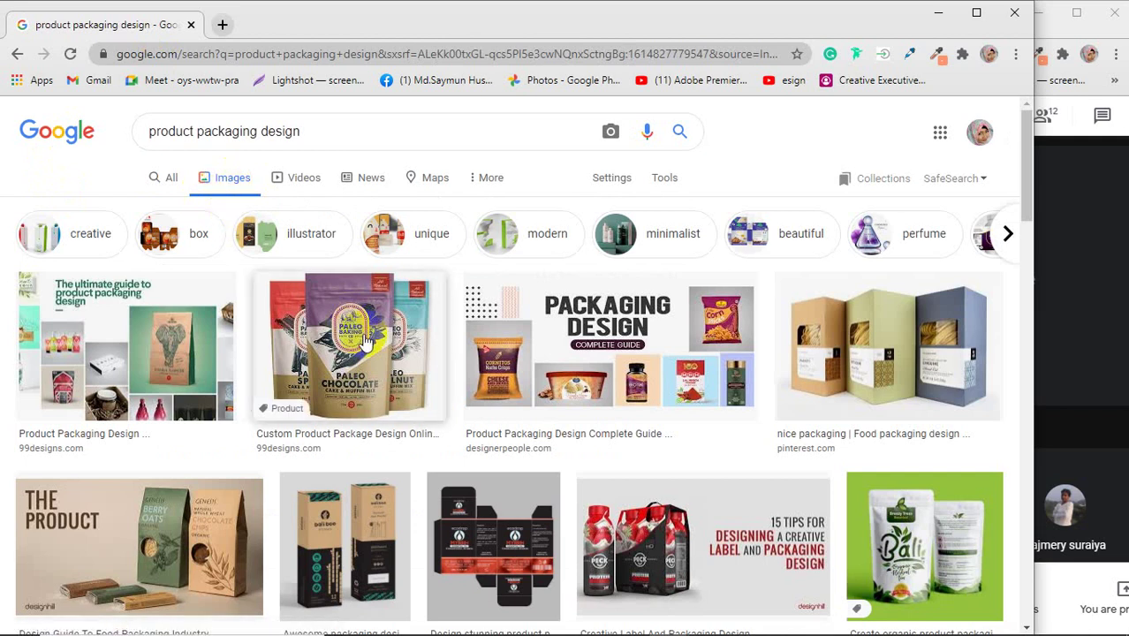
- Examine packaging examples in the image results, previewing the flat black box layout, the Paleo Chocolate pouches and the Packaging Design Complete Guide image
scroll(367, 340, "down", 1)
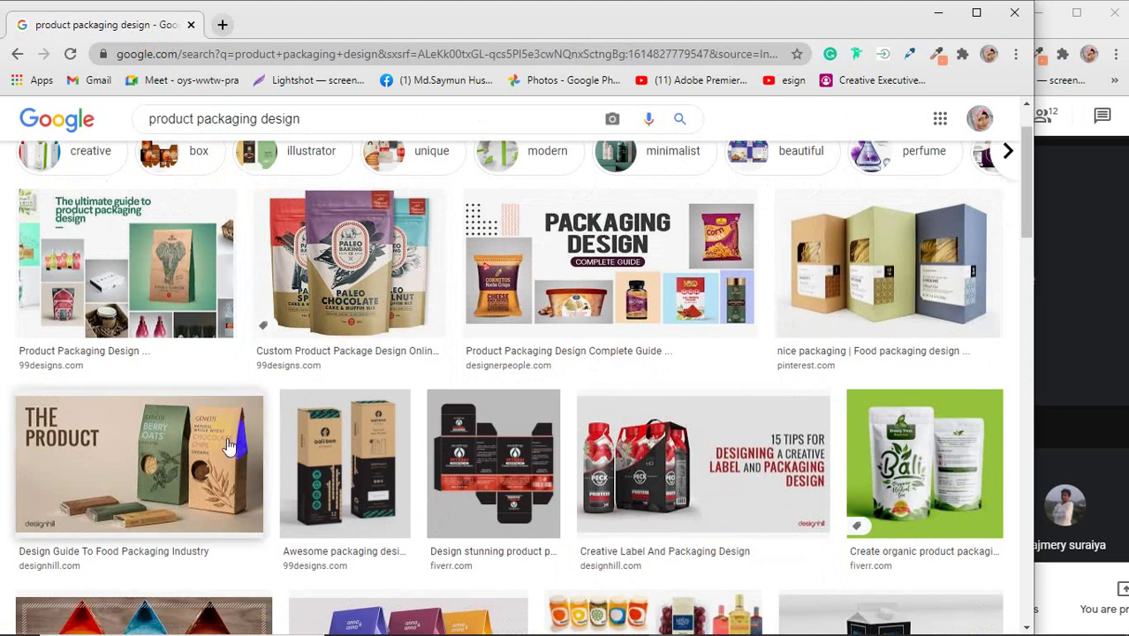
left_click(506, 457)
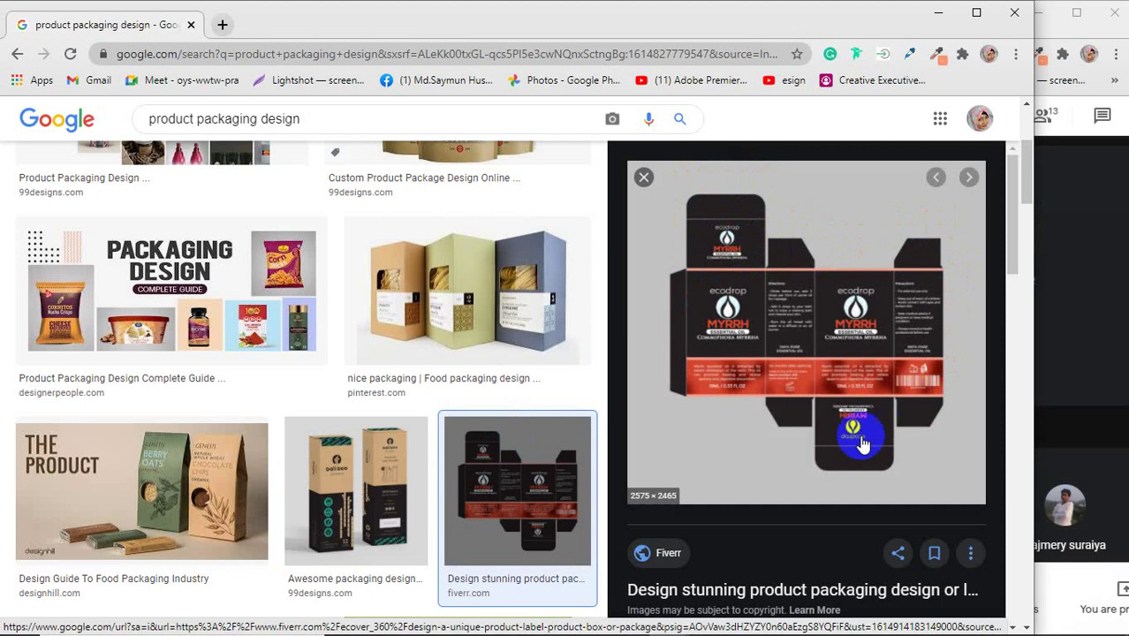
scroll(353, 468, "up", 2)
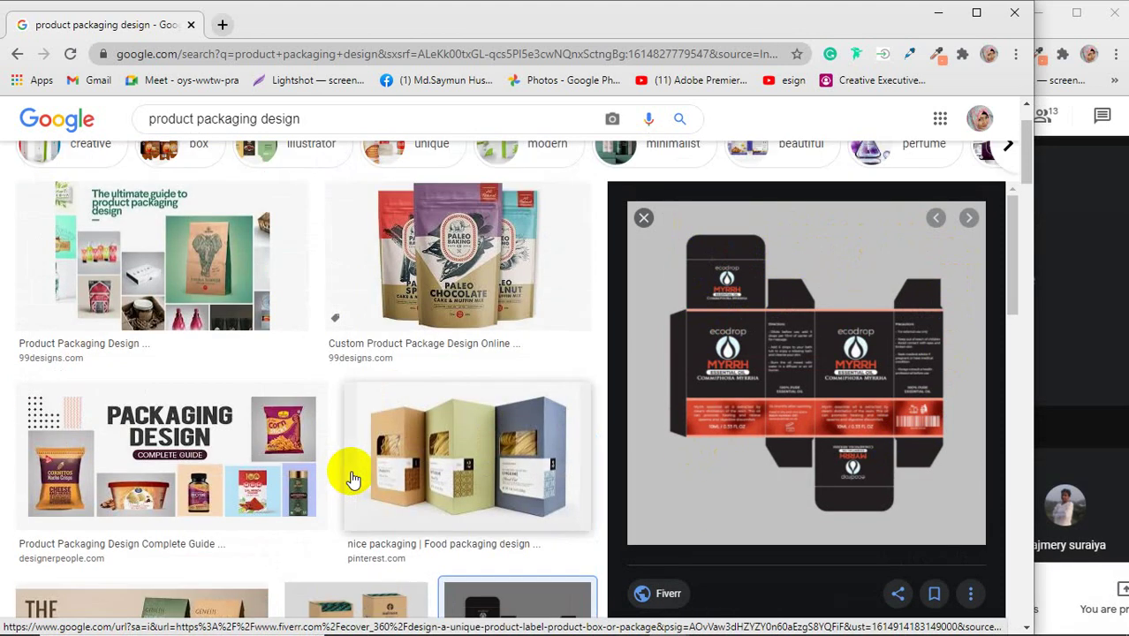
left_click(413, 258)
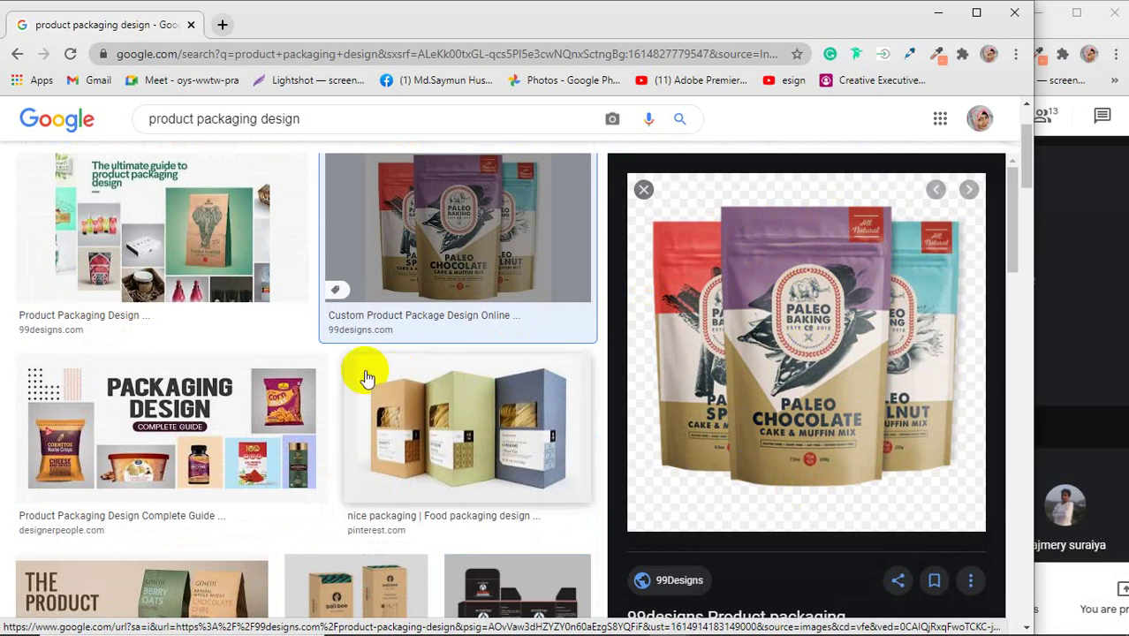
scroll(367, 378, "down", 2)
left_click(170, 281)
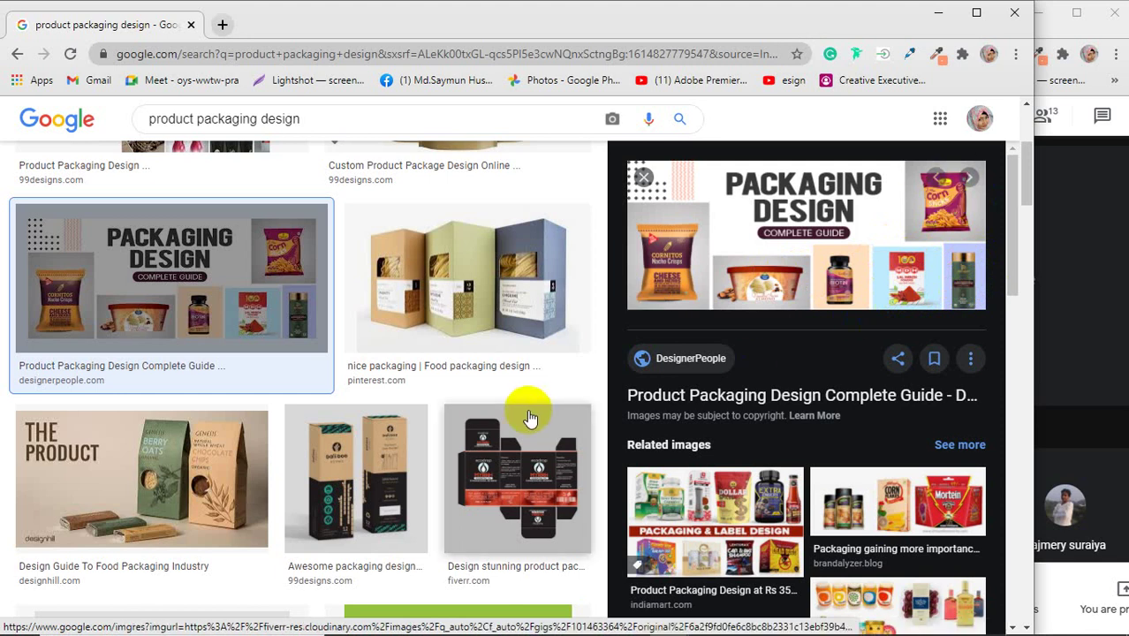
scroll(423, 450, "down", 2)
scroll(423, 455, "down", 1)
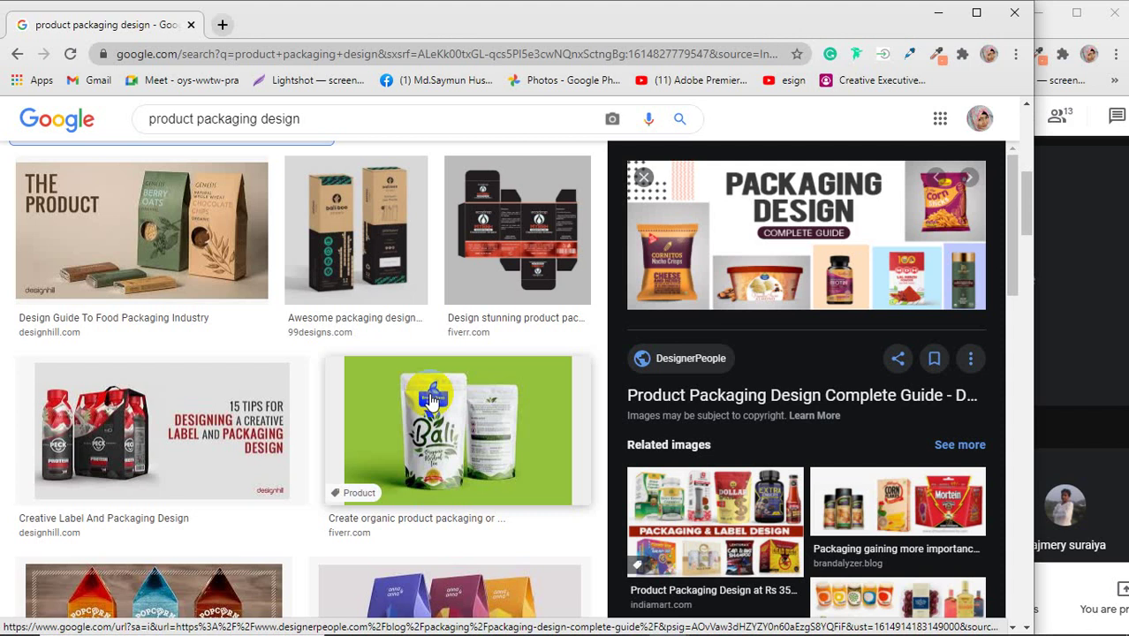
scroll(430, 400, "down", 2)
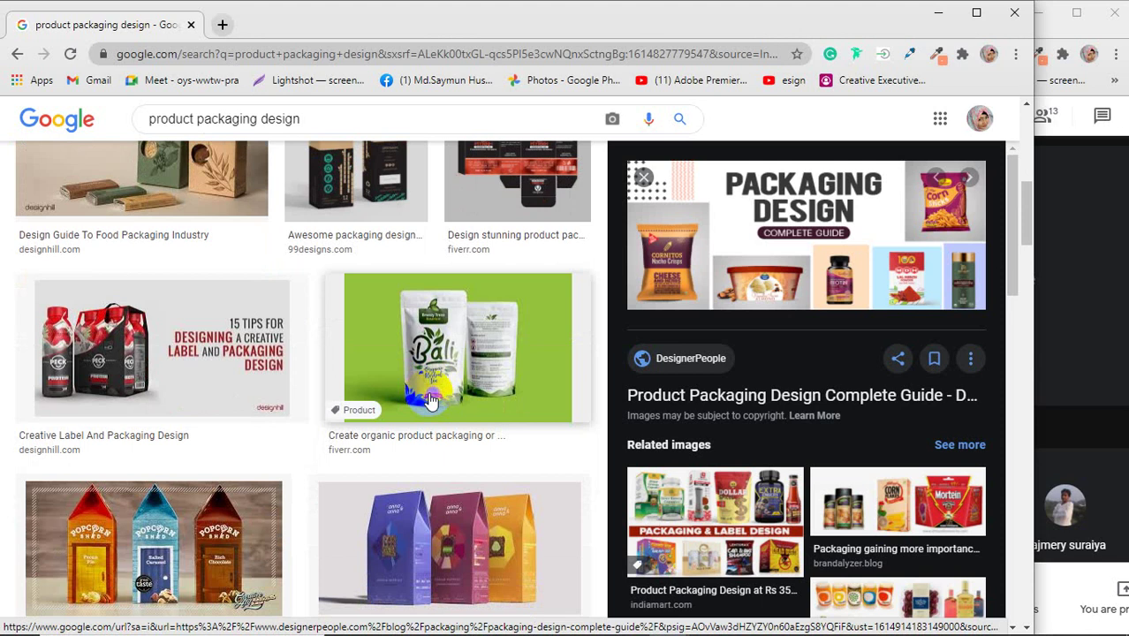
- Search Google for "chips chanachur packaging process" in a new browser tab
left_click(222, 24)
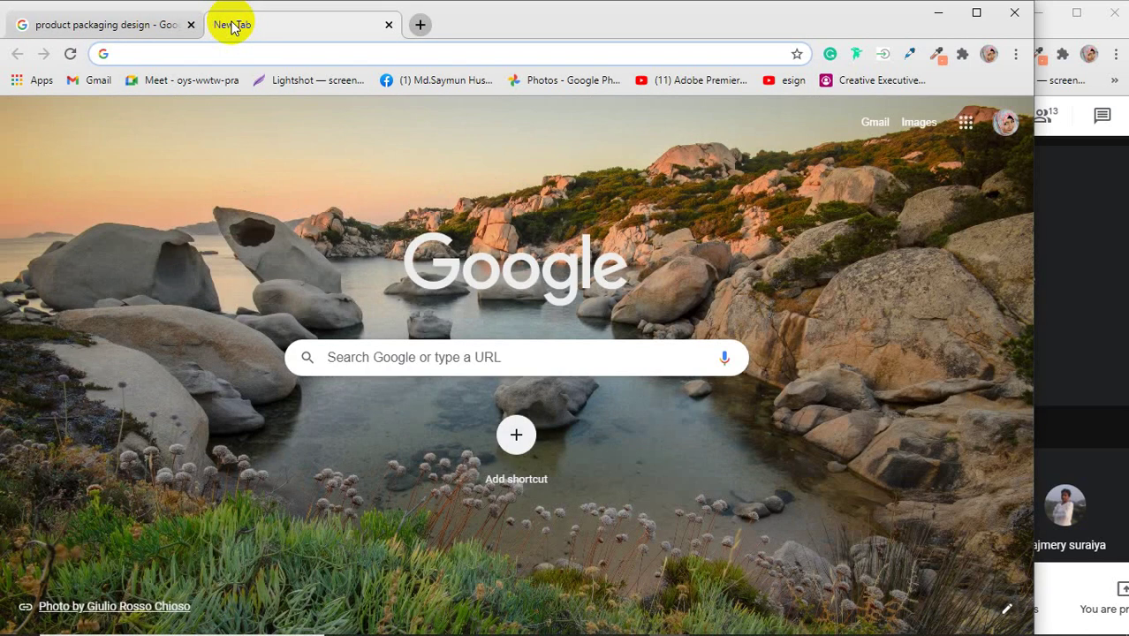
type("chi")
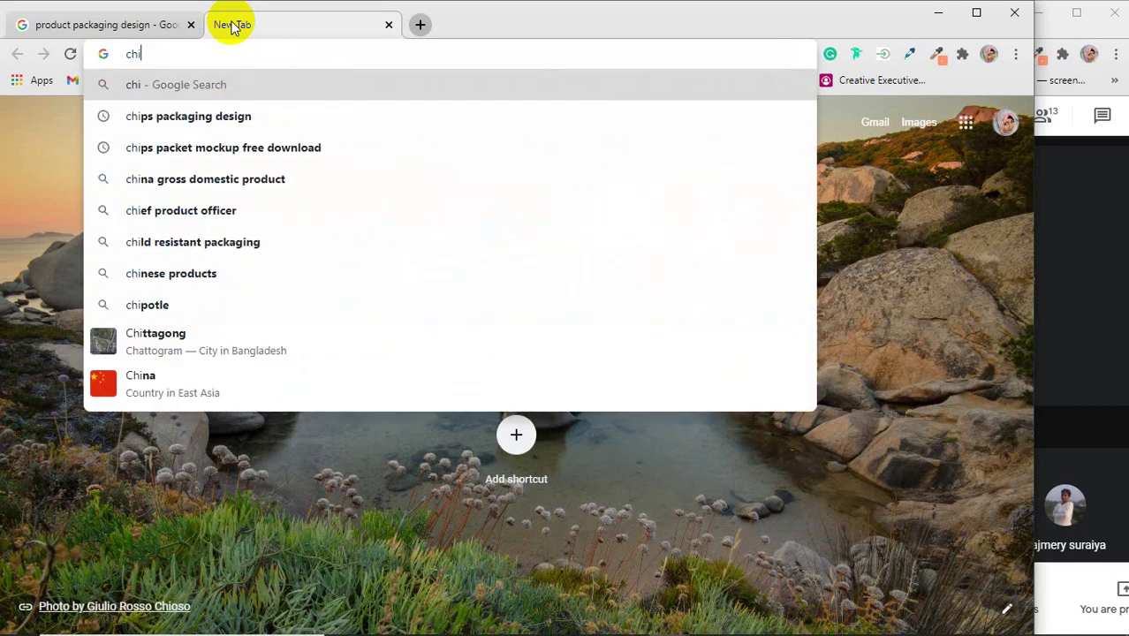
type("ps")
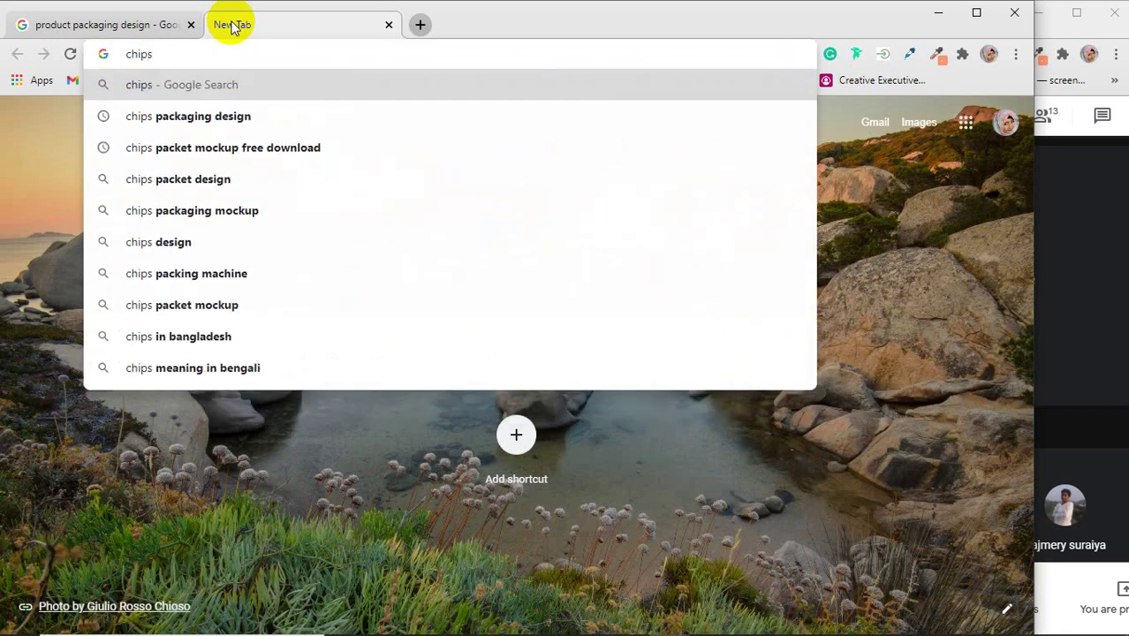
type(" chana")
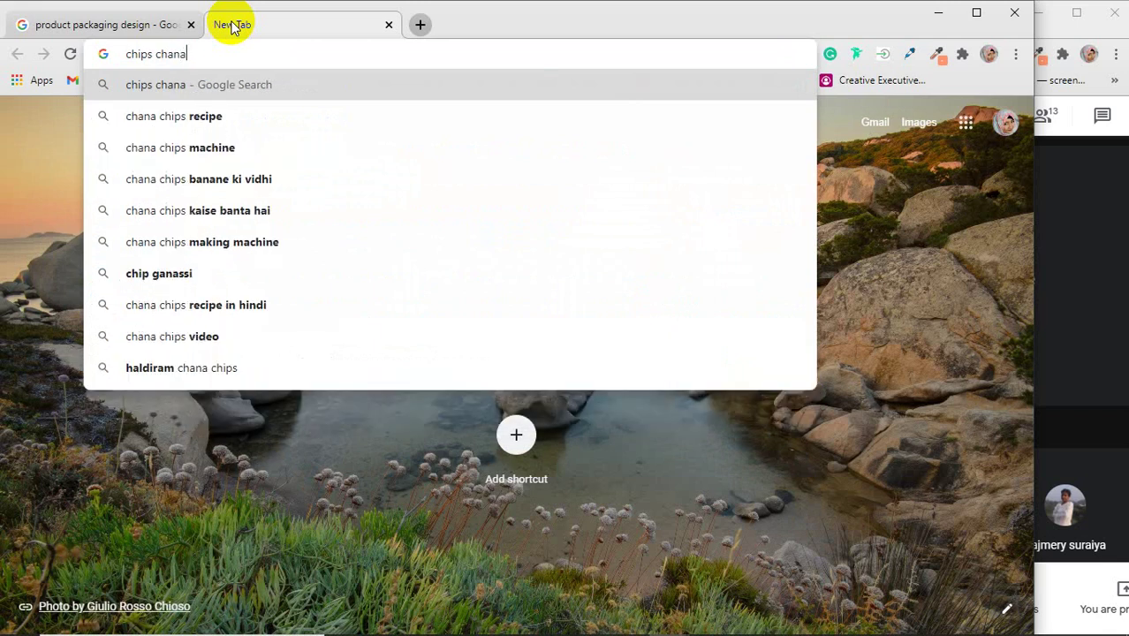
type("chur")
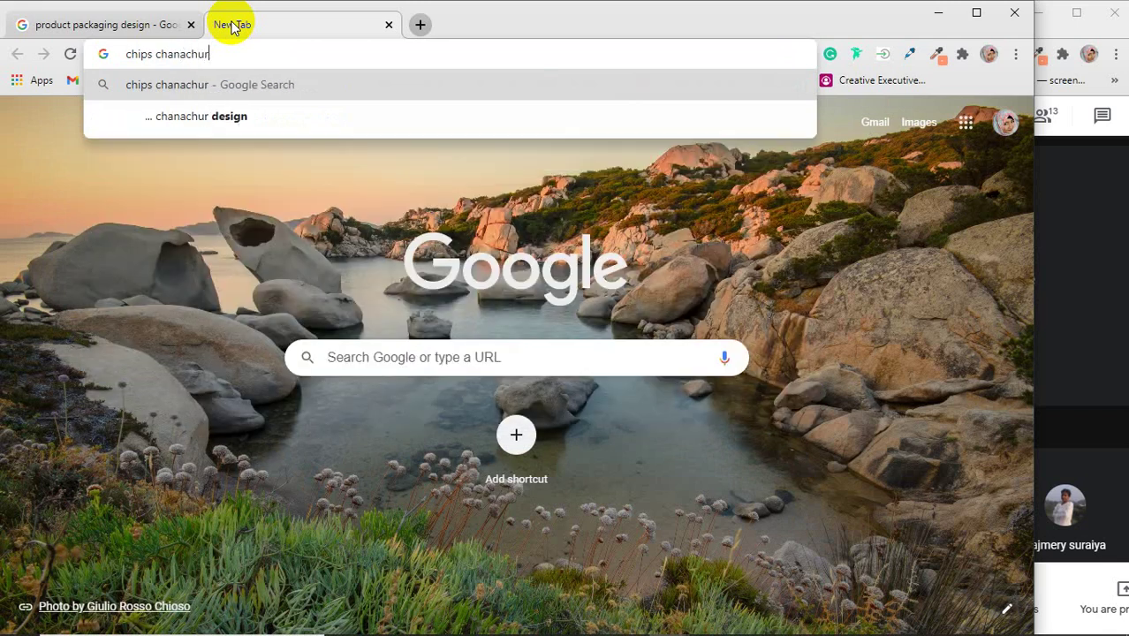
type(" pa")
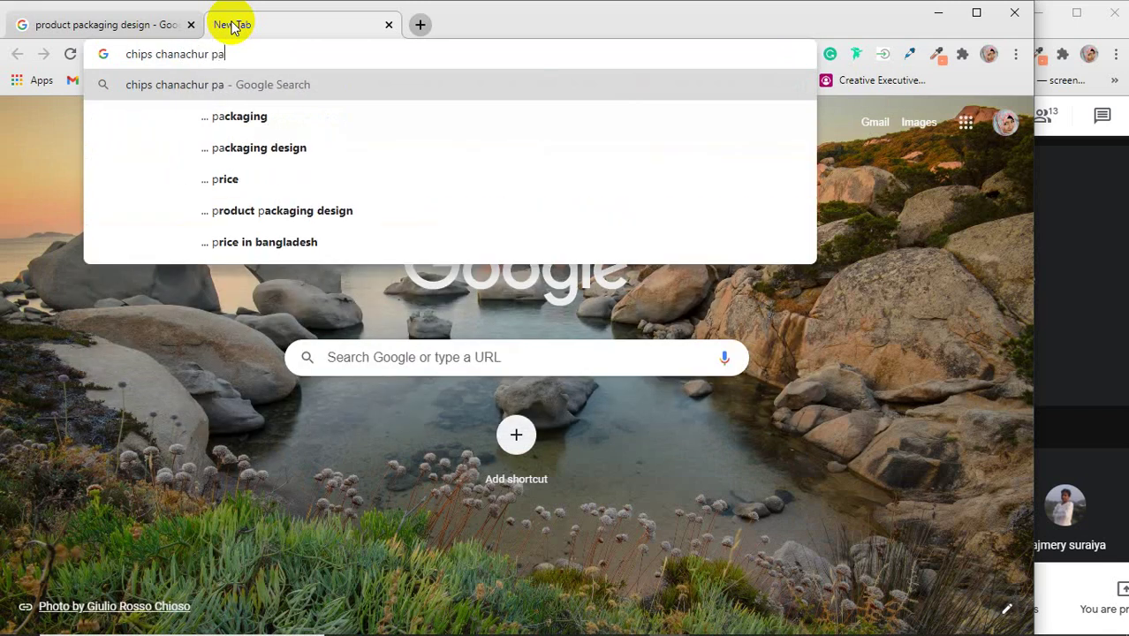
type("ckagi")
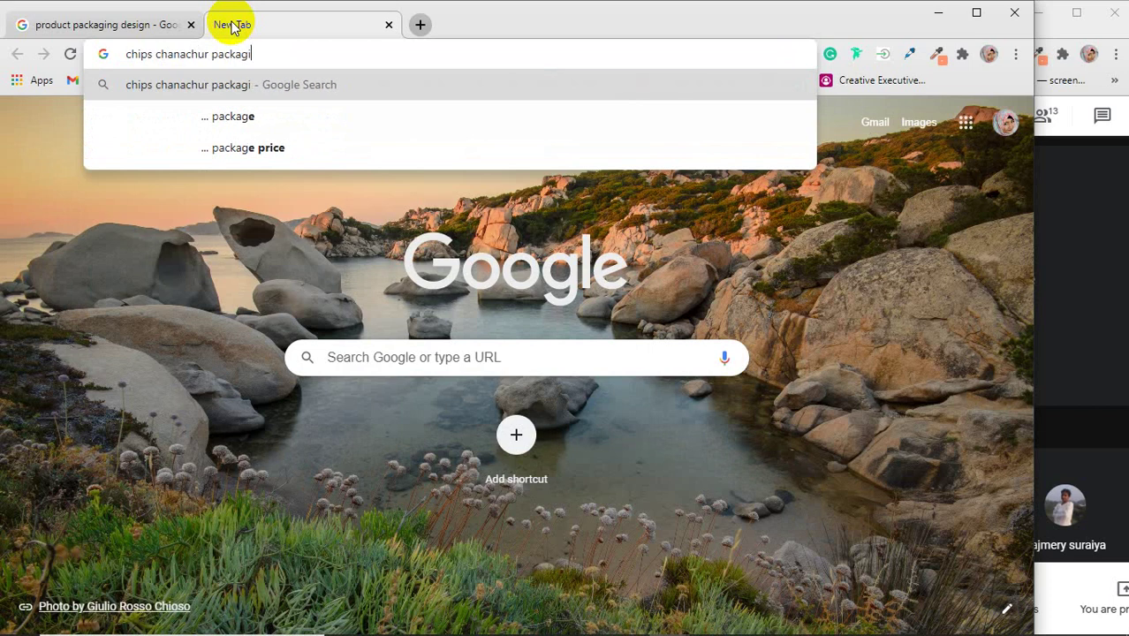
type("ng pr")
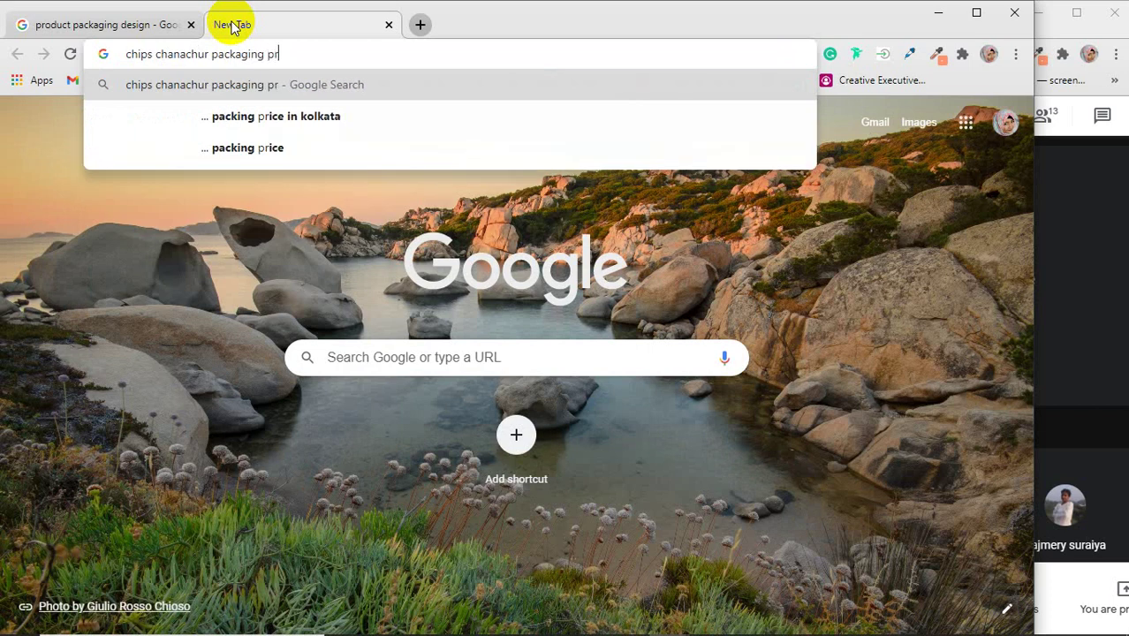
type("ocess")
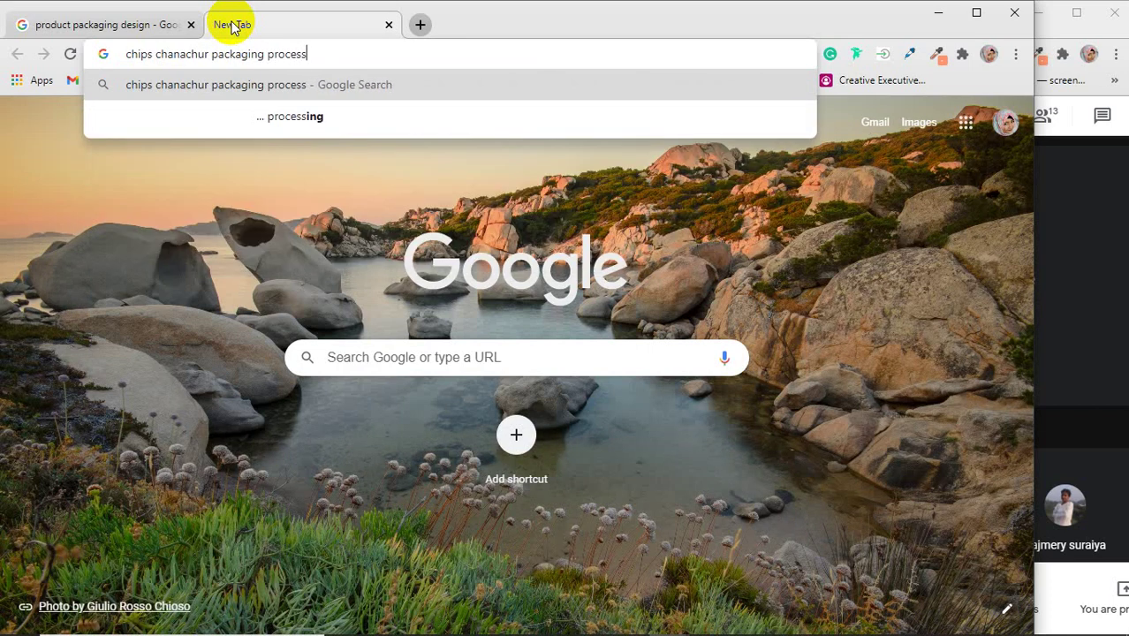
key("Return")
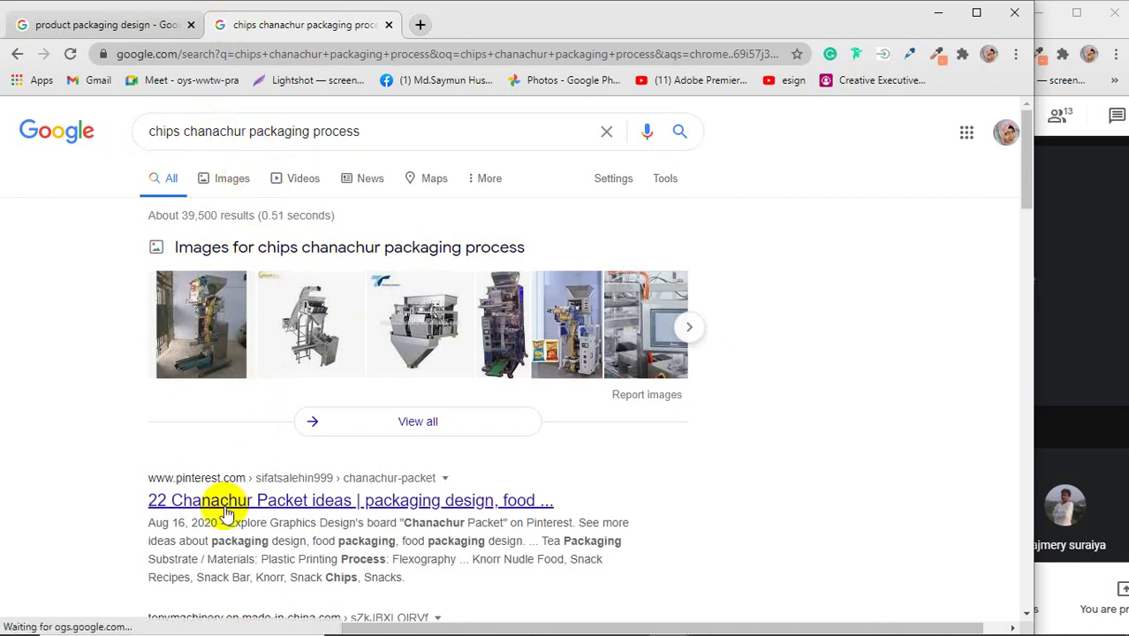
- Open the "POTATO CHIPS PACKING MACHINE" video from the search results and mute its sound
scroll(265, 315, "down", 4)
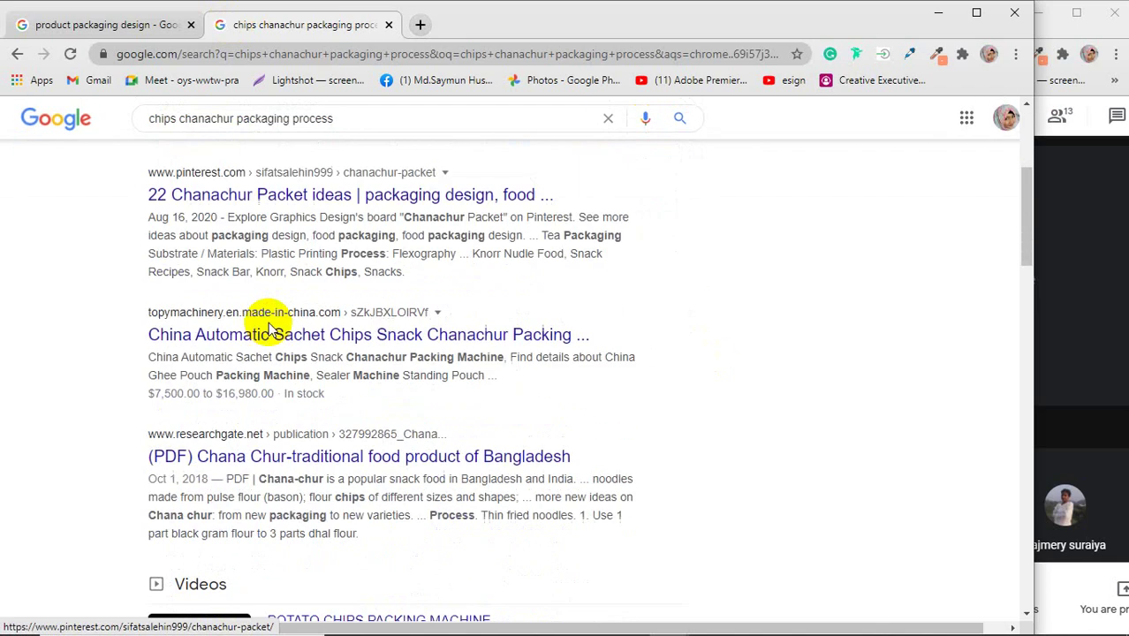
scroll(256, 324, "down", 2)
scroll(209, 353, "down", 1)
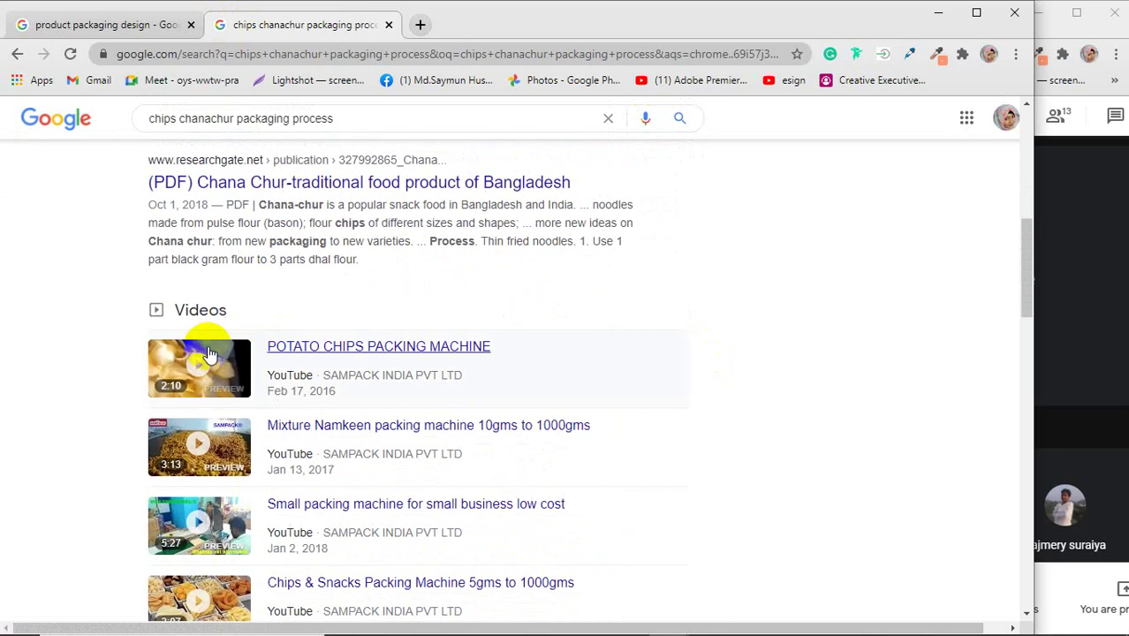
scroll(60, 389, "down", 1)
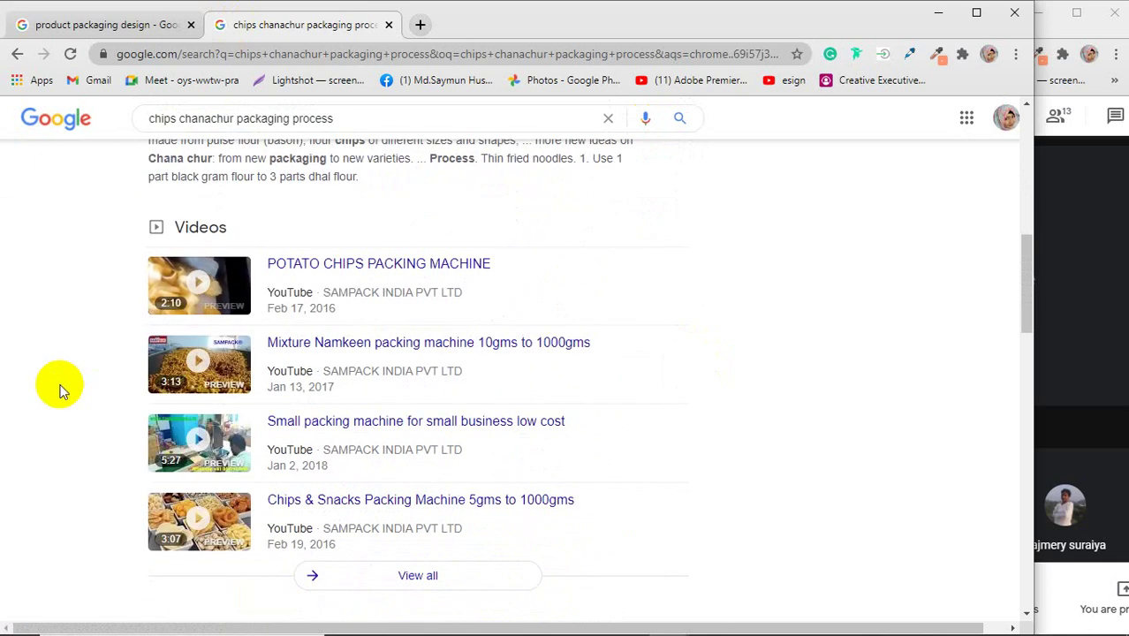
left_click(225, 287)
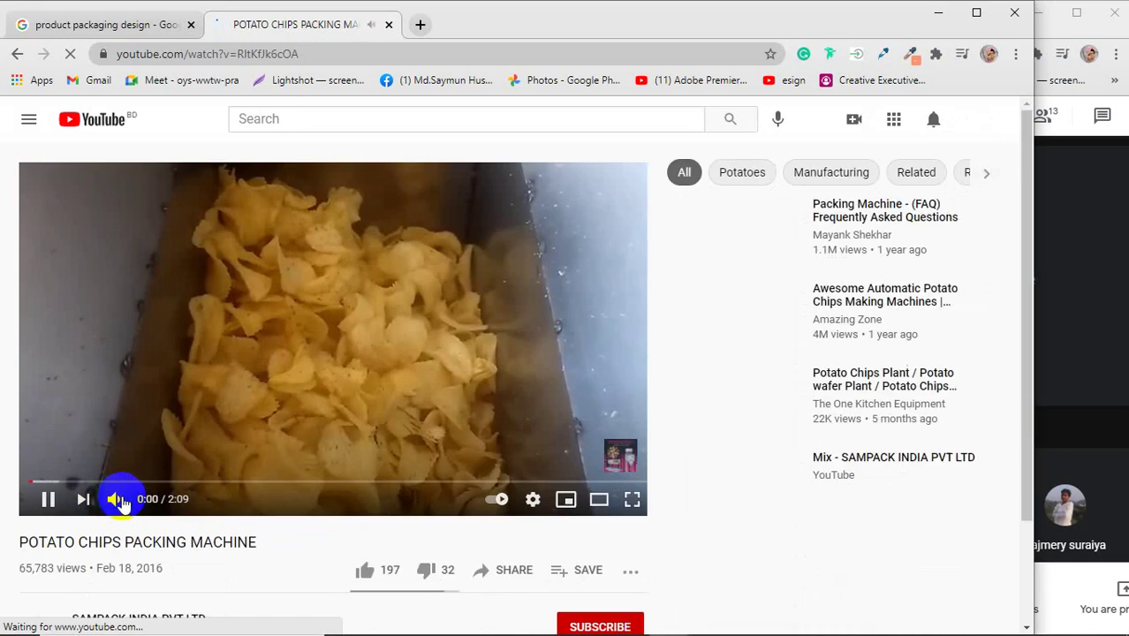
mouse_move(118, 501)
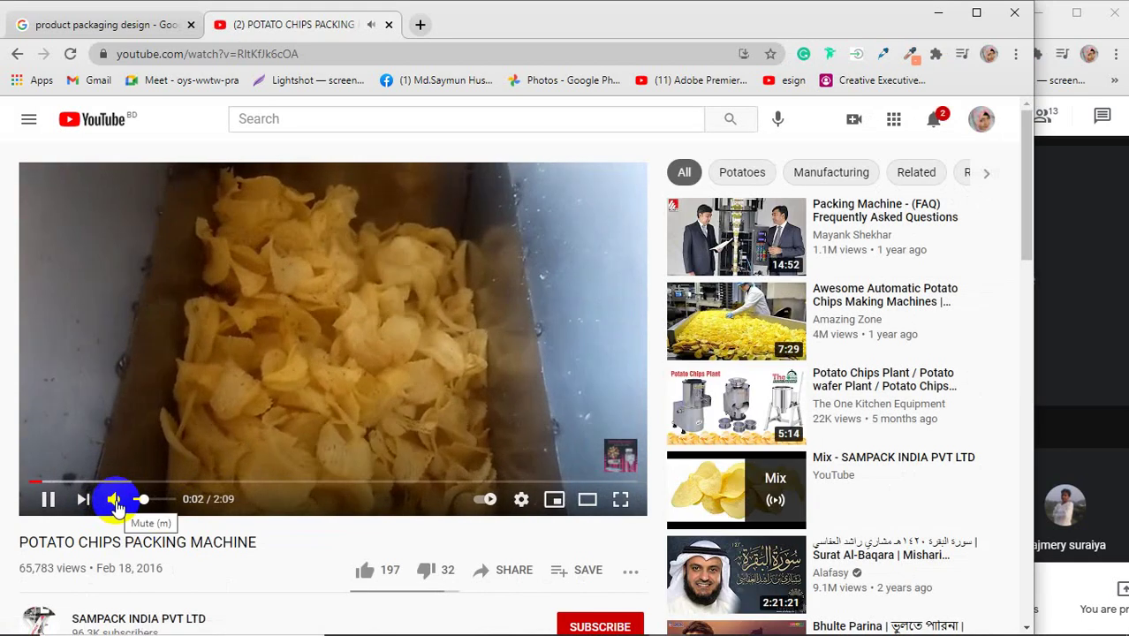
left_click(115, 501)
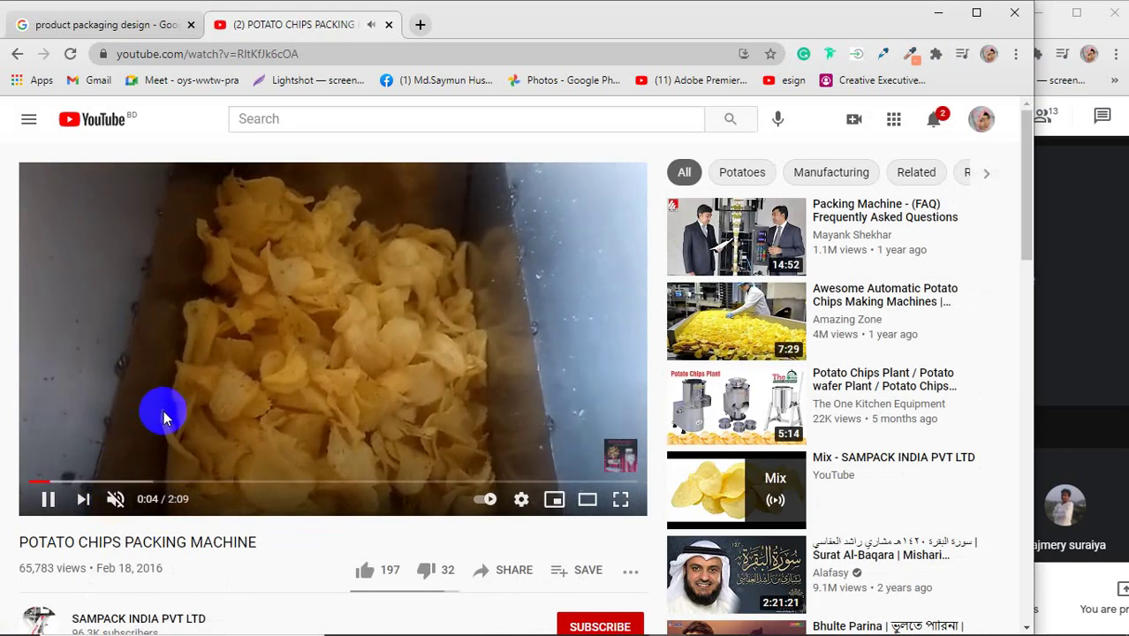
- Skip ahead through the chips packing video to the footage of the machine handling the green printed packet film, just past 1:12
left_click(100, 482)
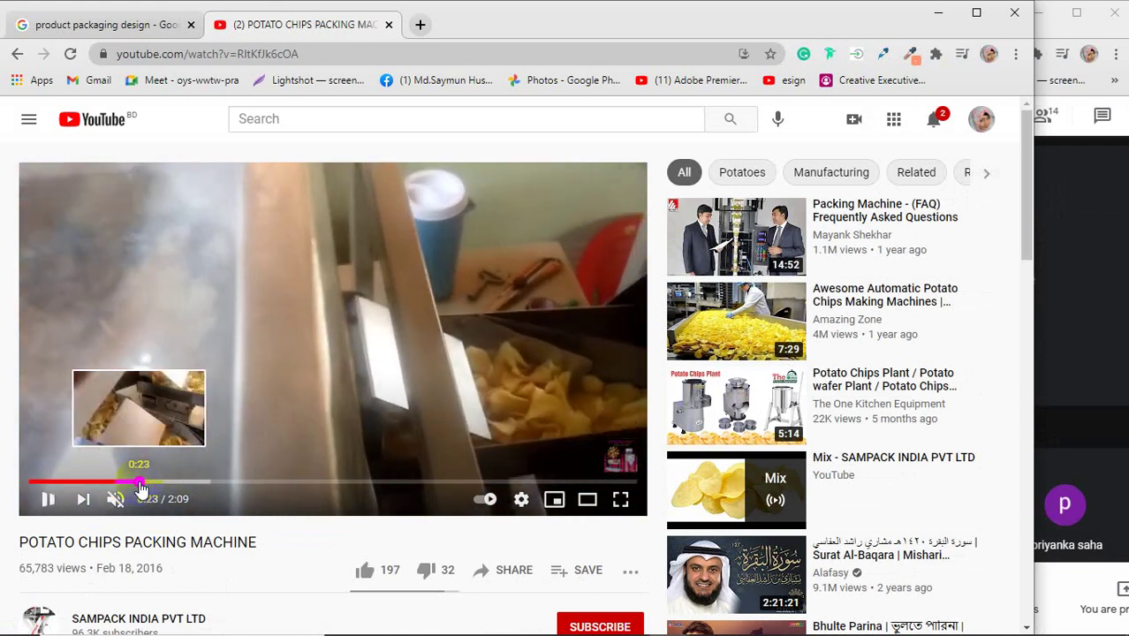
left_click(140, 482)
left_click(159, 483)
left_click(177, 483)
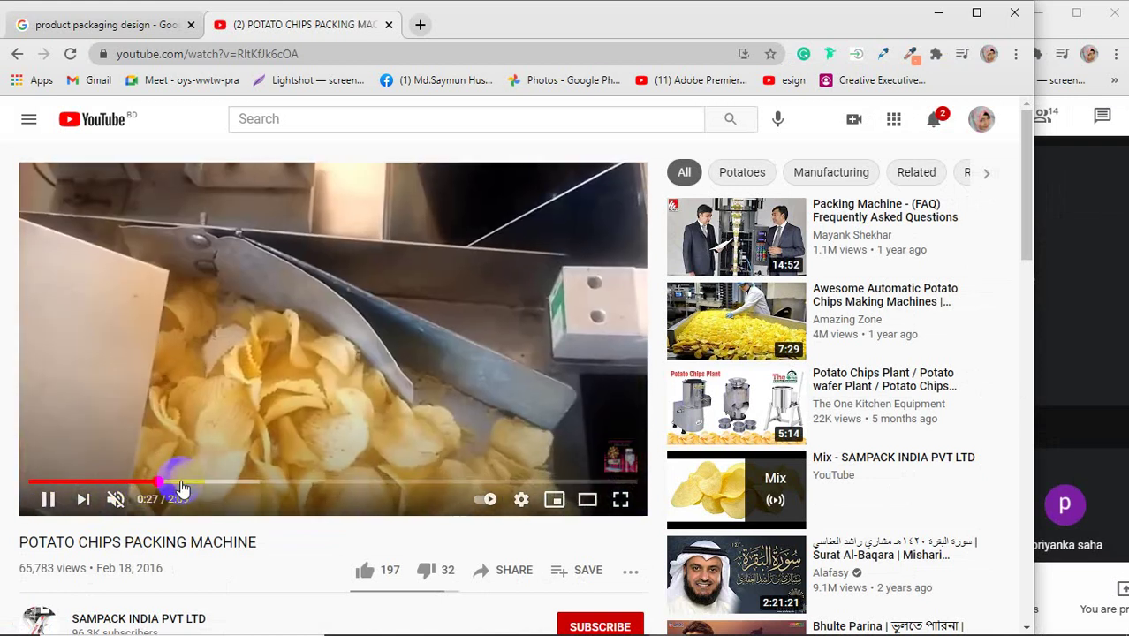
left_click(202, 483)
left_click(232, 483)
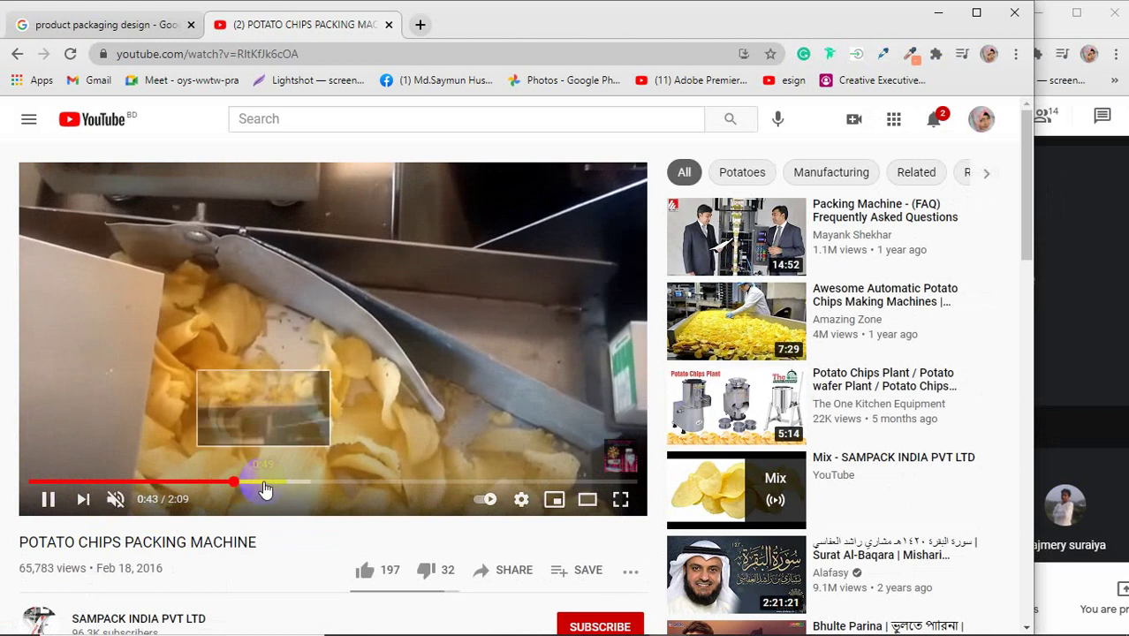
left_click(264, 483)
left_click(282, 483)
left_click(316, 483)
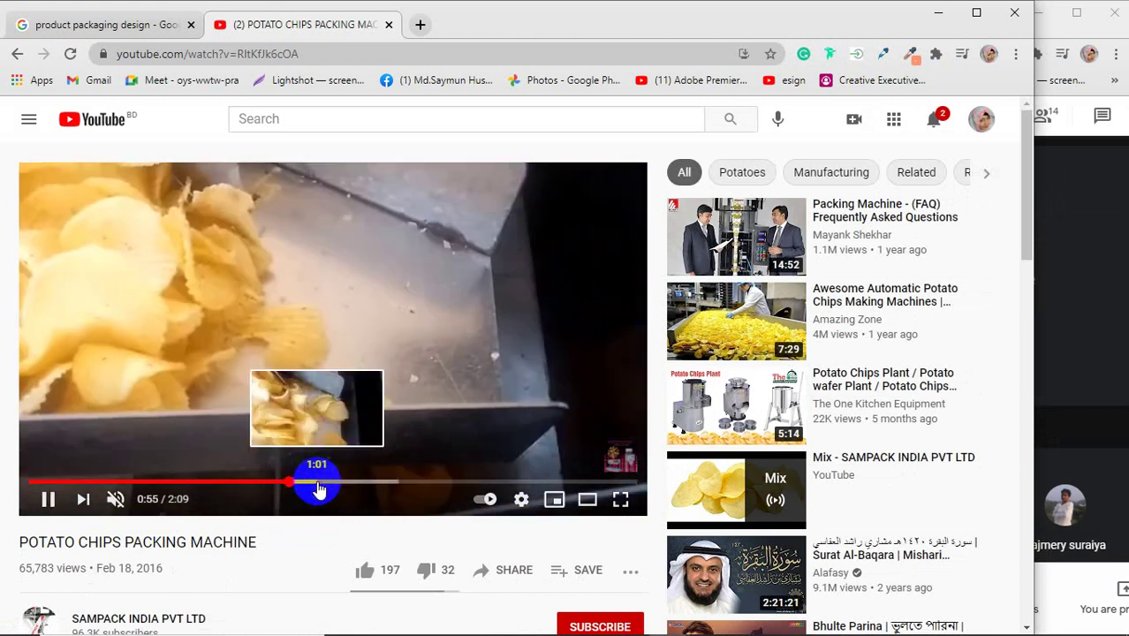
left_click(357, 483)
left_click(372, 484)
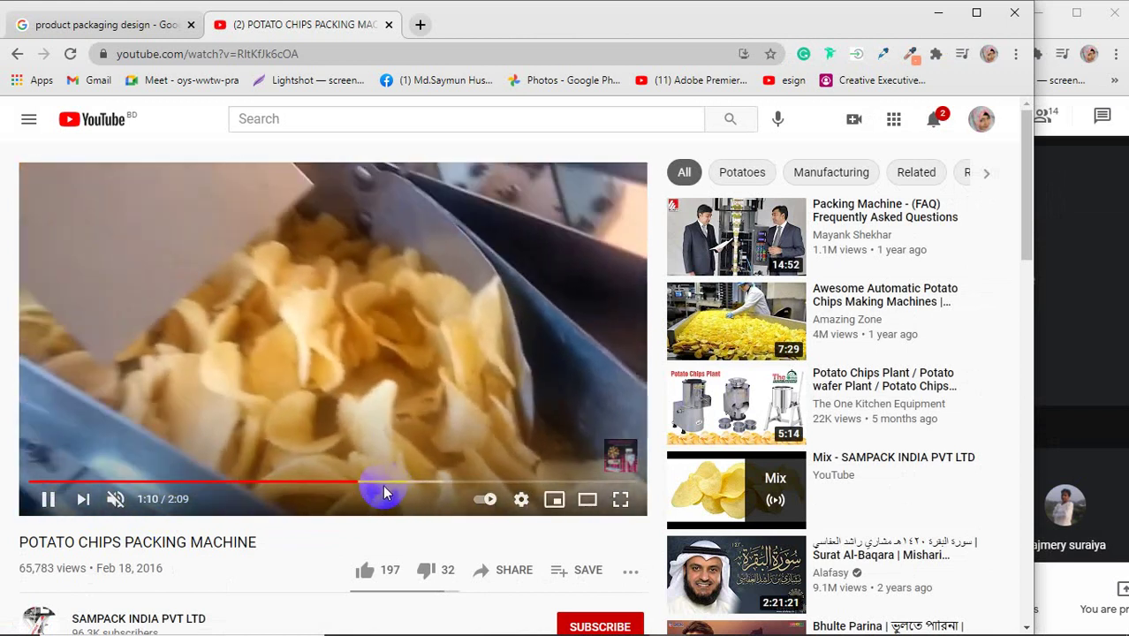
left_click(404, 482)
left_click(368, 483)
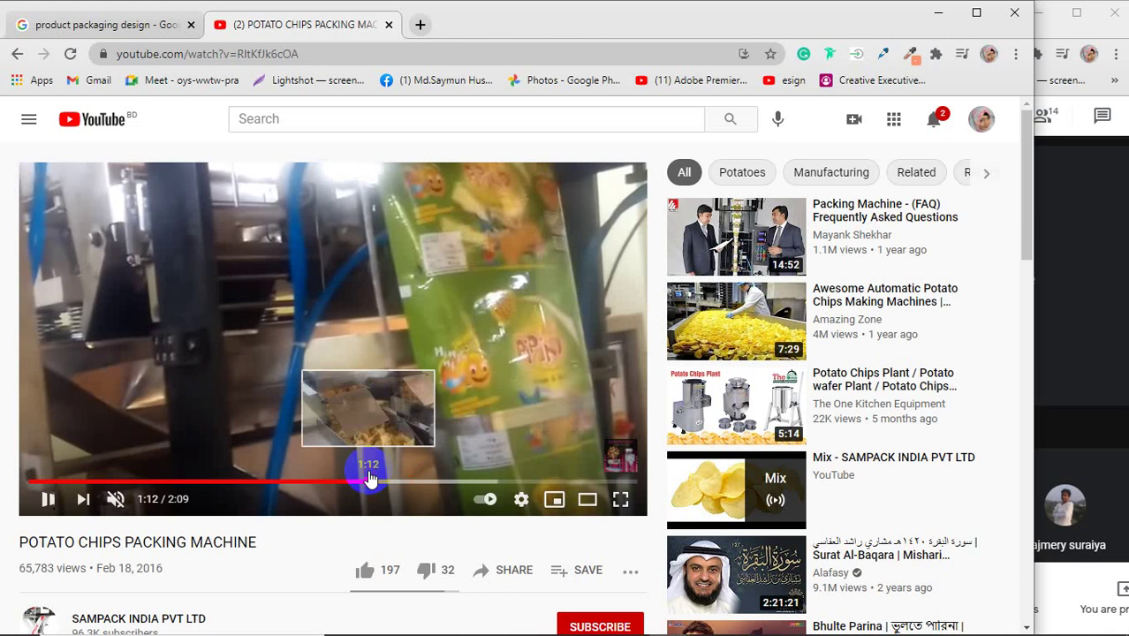
left_click(388, 483)
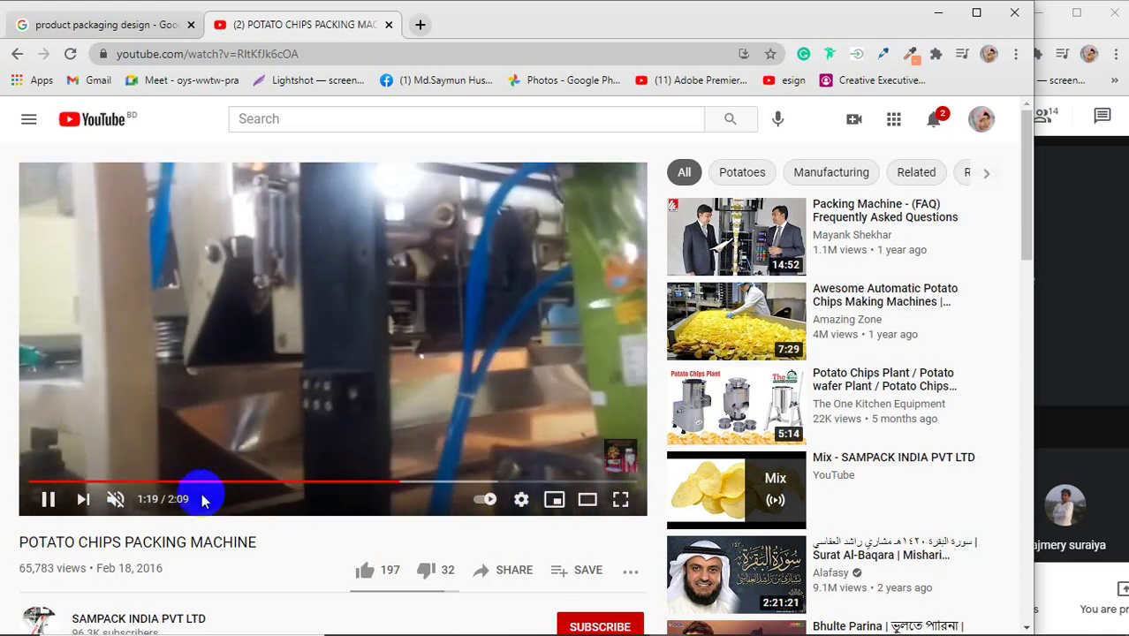
- Watch the muted chips packing video, replaying the green packet film footage from 1:17 and pausing at 1:47
left_click(116, 499)
left_click(116, 499)
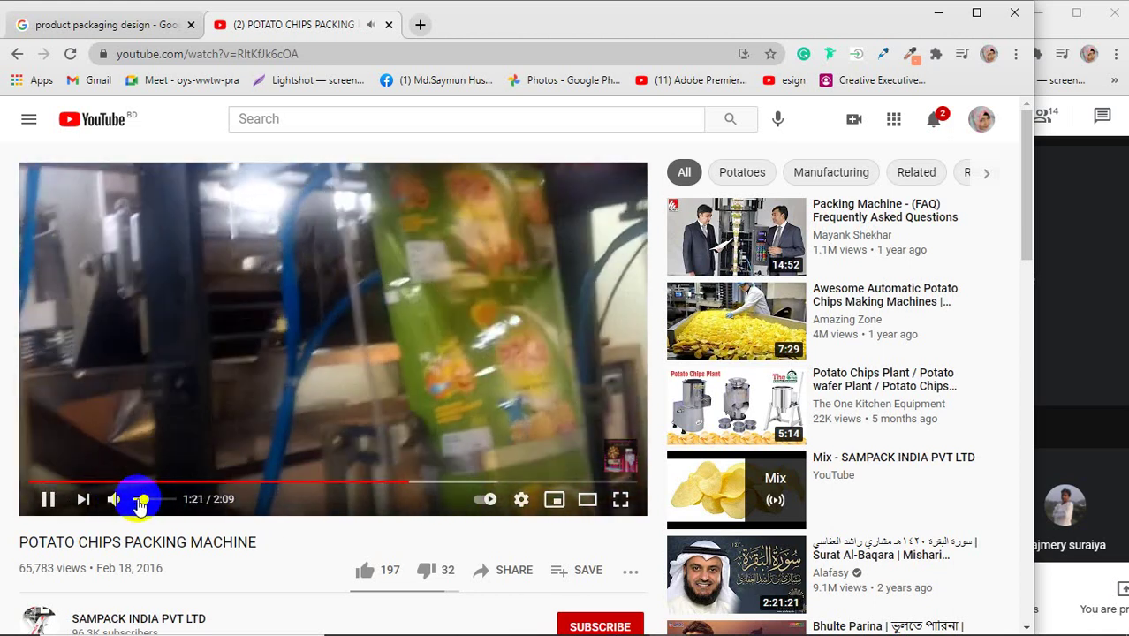
left_click(303, 381)
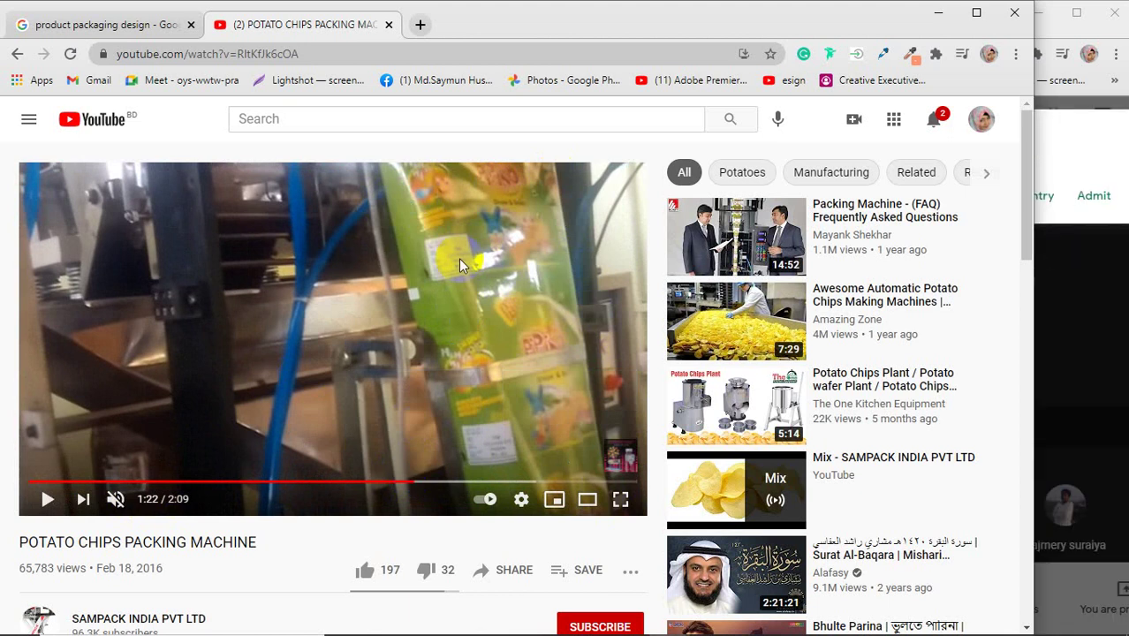
key("Left")
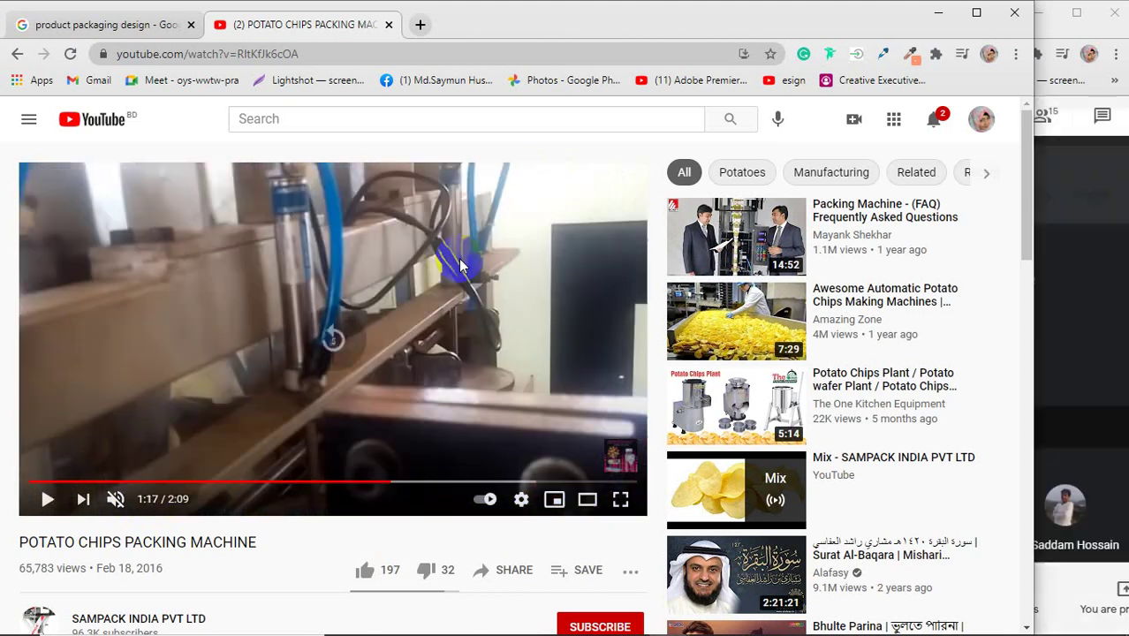
left_click(477, 298)
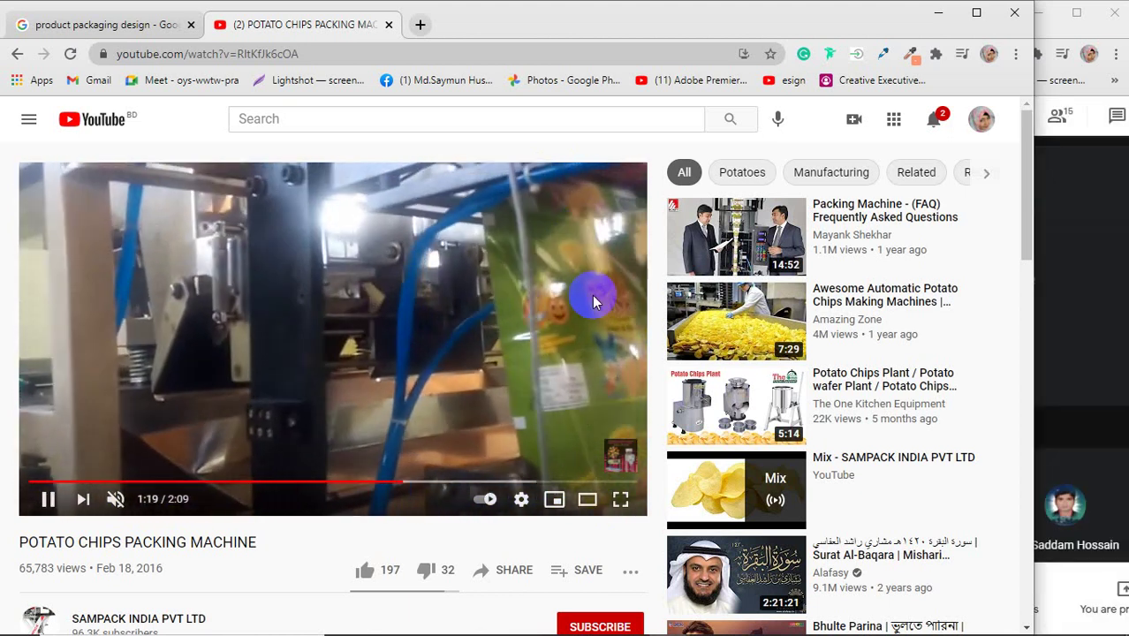
left_click(342, 332)
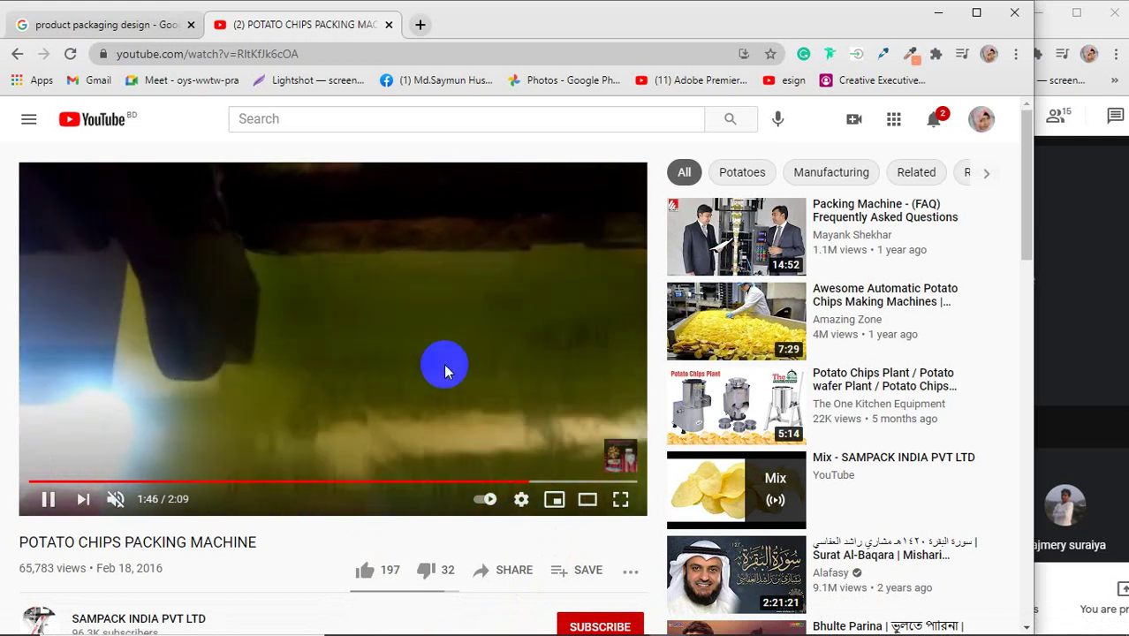
left_click(443, 362)
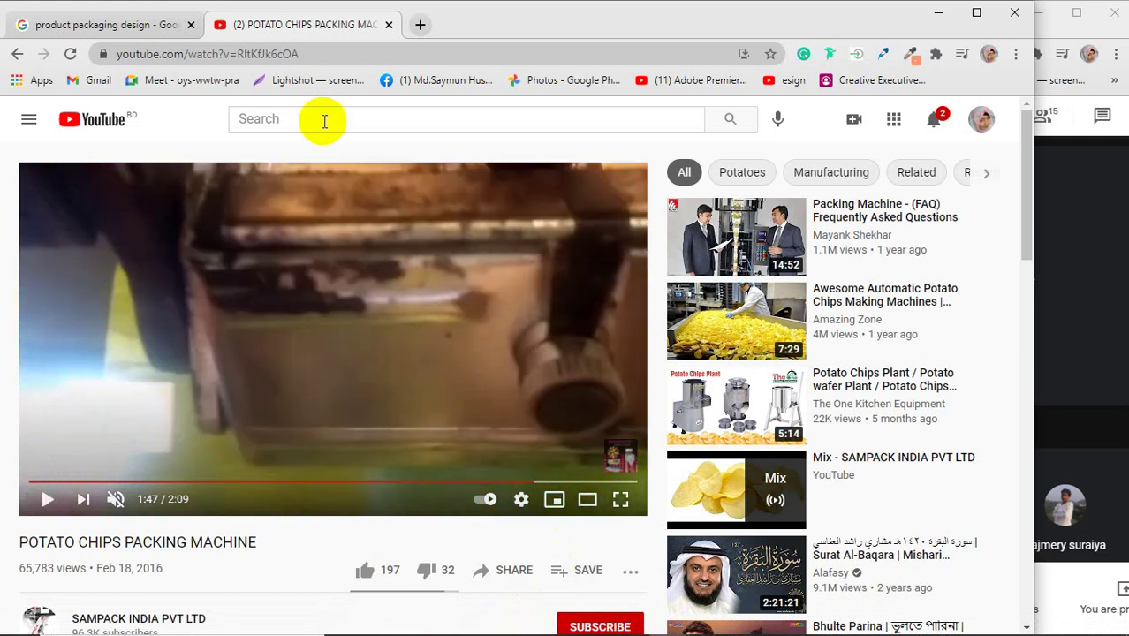
- Search for "chips packaging design" in a new browser tab and show the image results
left_click(79, 25)
scroll(411, 459, "up", 5)
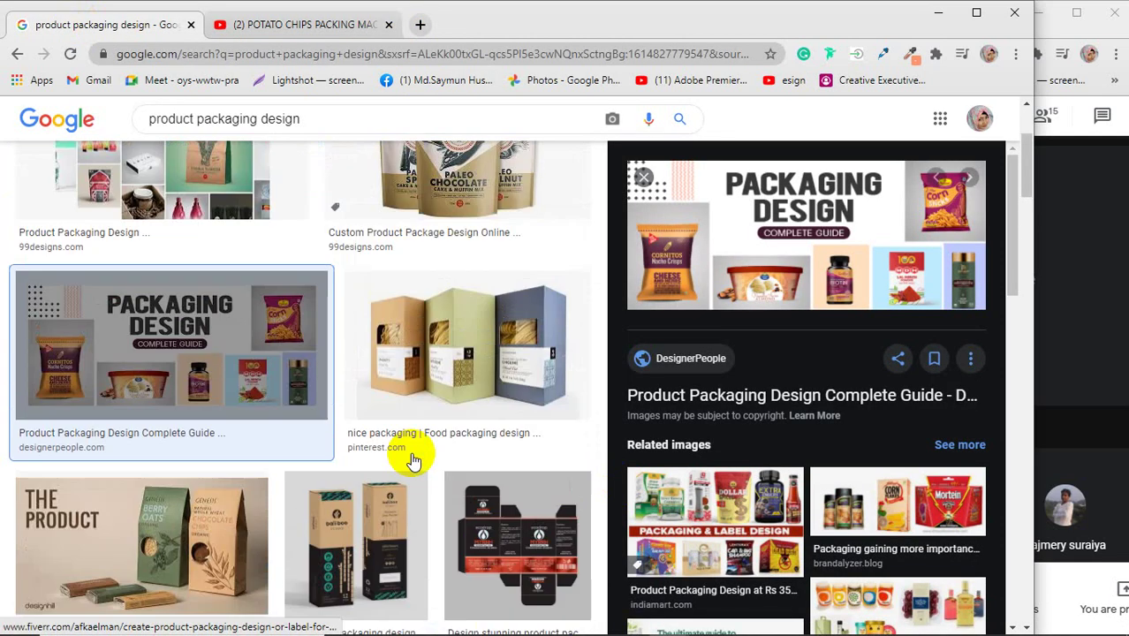
scroll(410, 458, "up", 2)
left_click(420, 25)
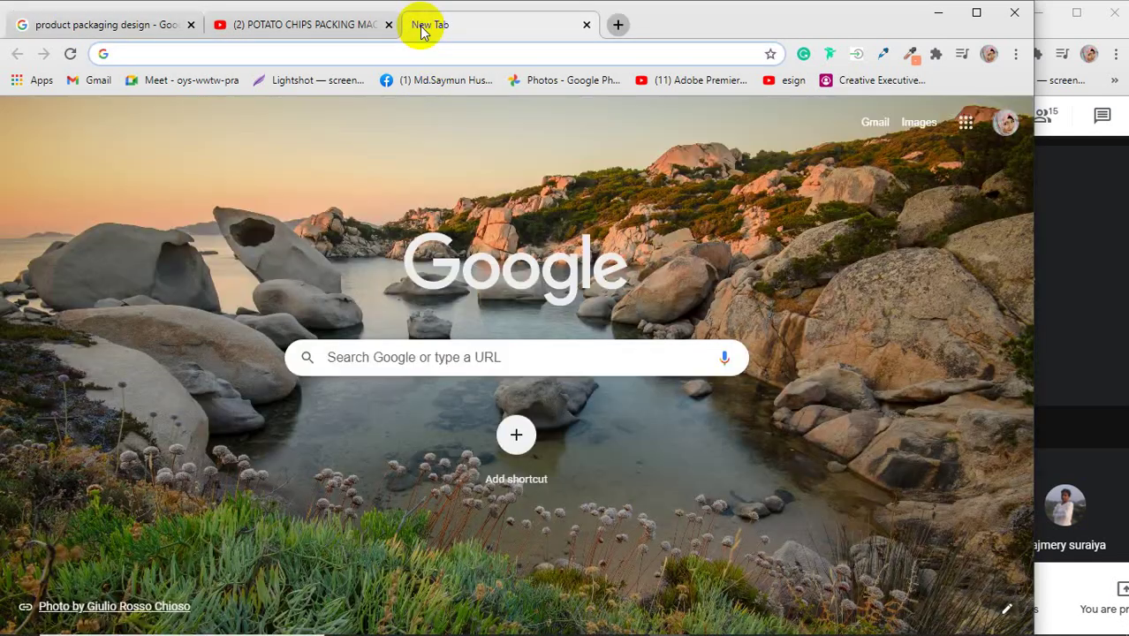
type("chips packaging design")
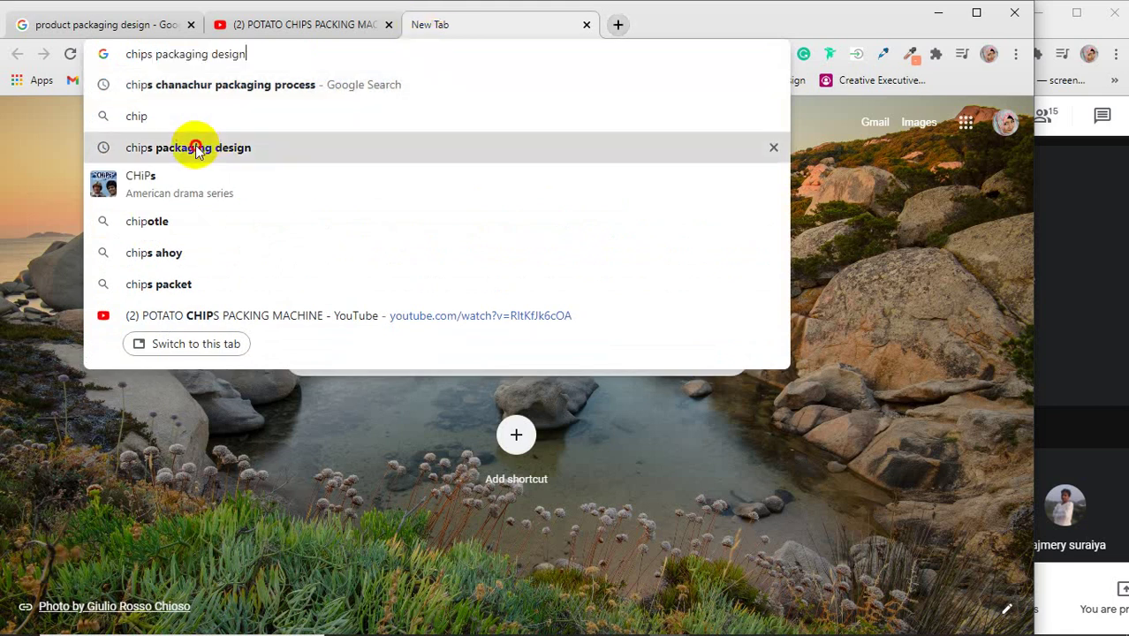
left_click(192, 147)
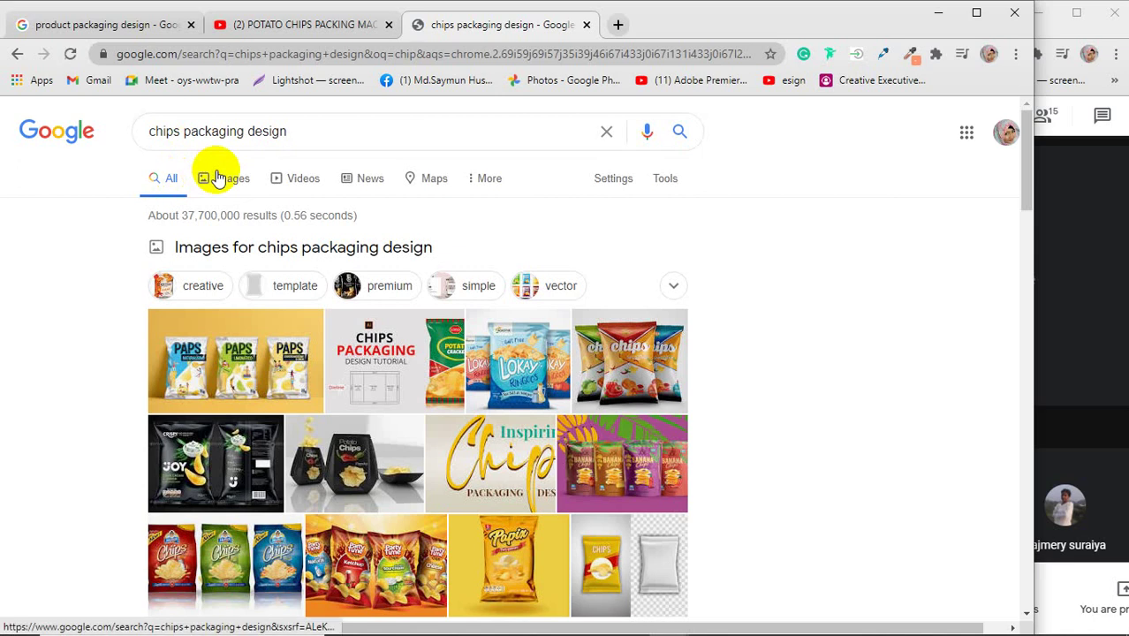
left_click(253, 180)
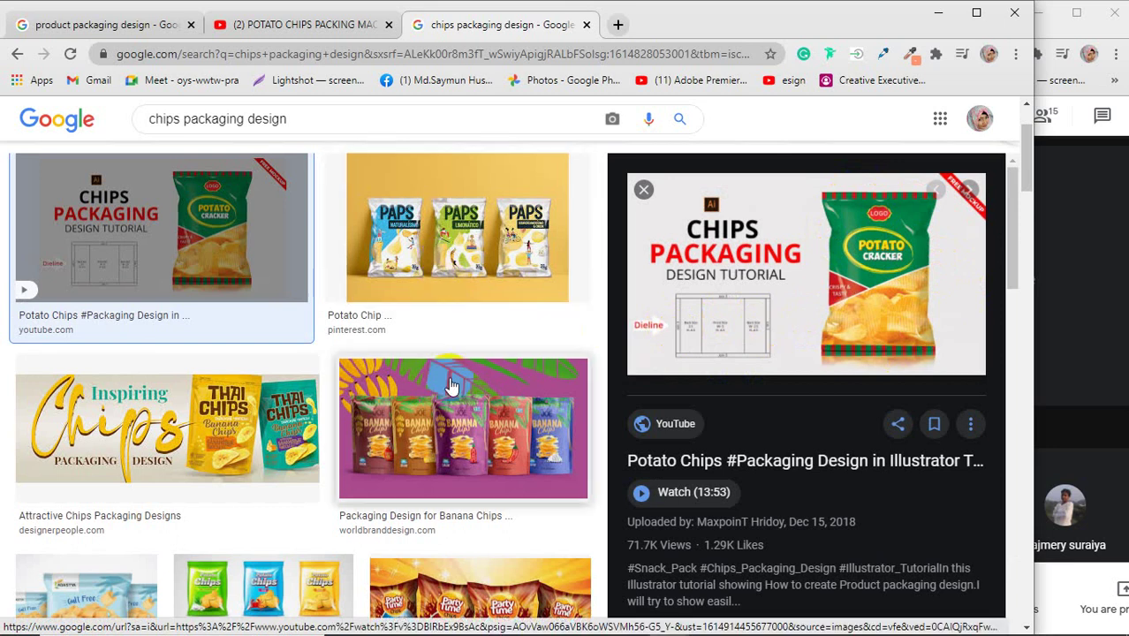
- Browse the chips packaging images and preview the black JOY packet from "9 Potato Chips Packaging Design"
scroll(446, 379, "down", 4)
scroll(159, 353, "down", 2)
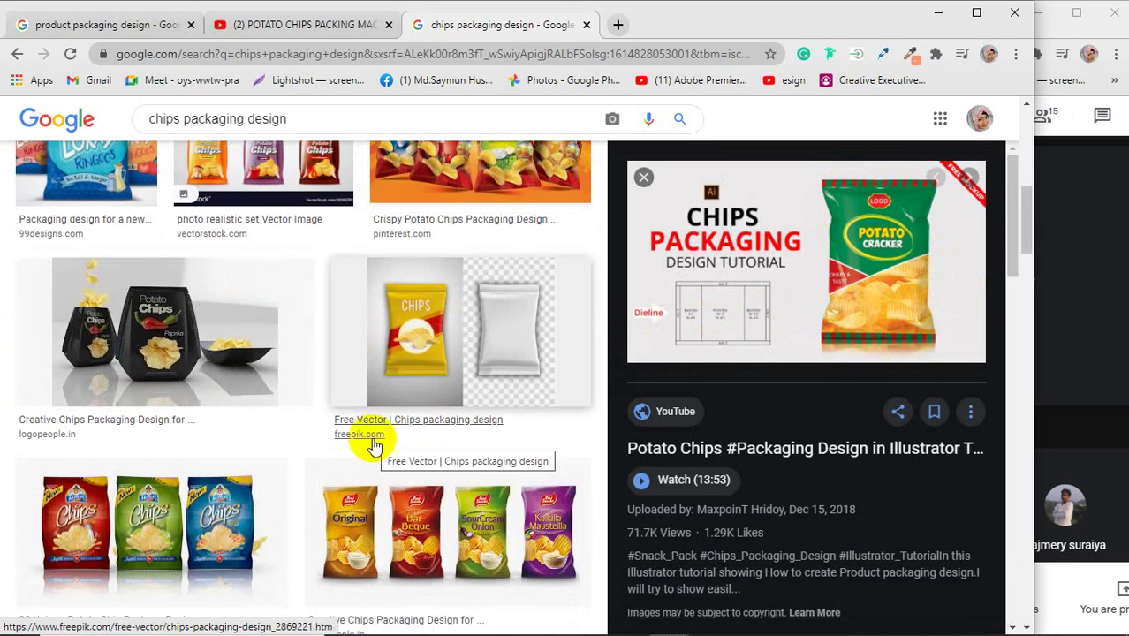
scroll(373, 446, "down", 4)
scroll(373, 449, "down", 1)
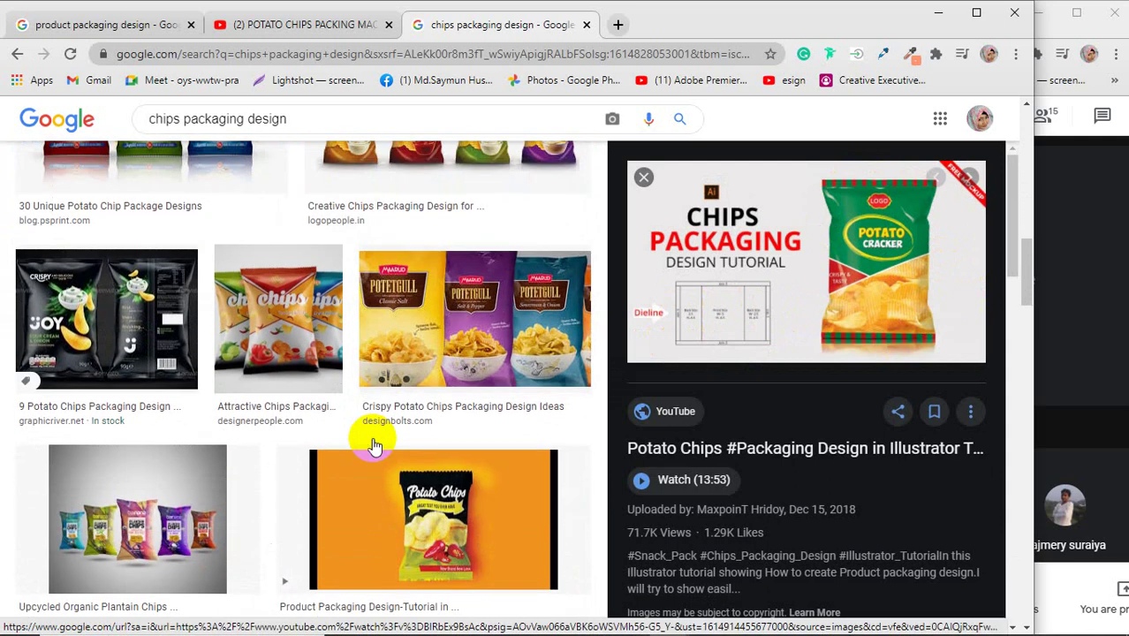
left_click(95, 310)
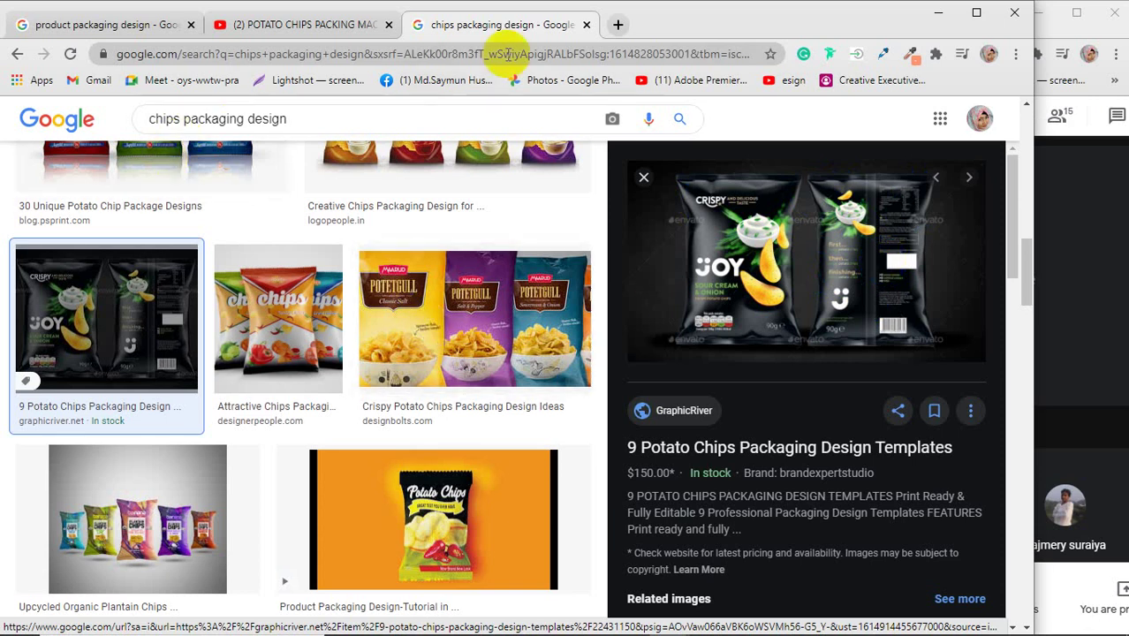
- Close the chips packaging search tab and preview the three pasta boxes image in the product packaging design results
left_click(587, 24)
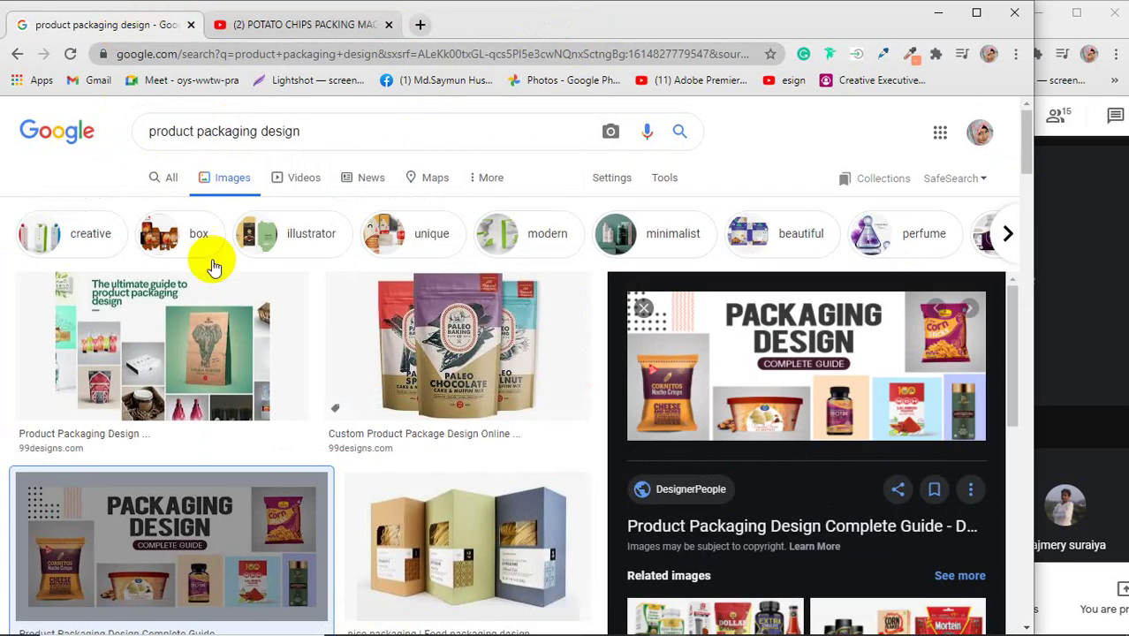
left_click(431, 545)
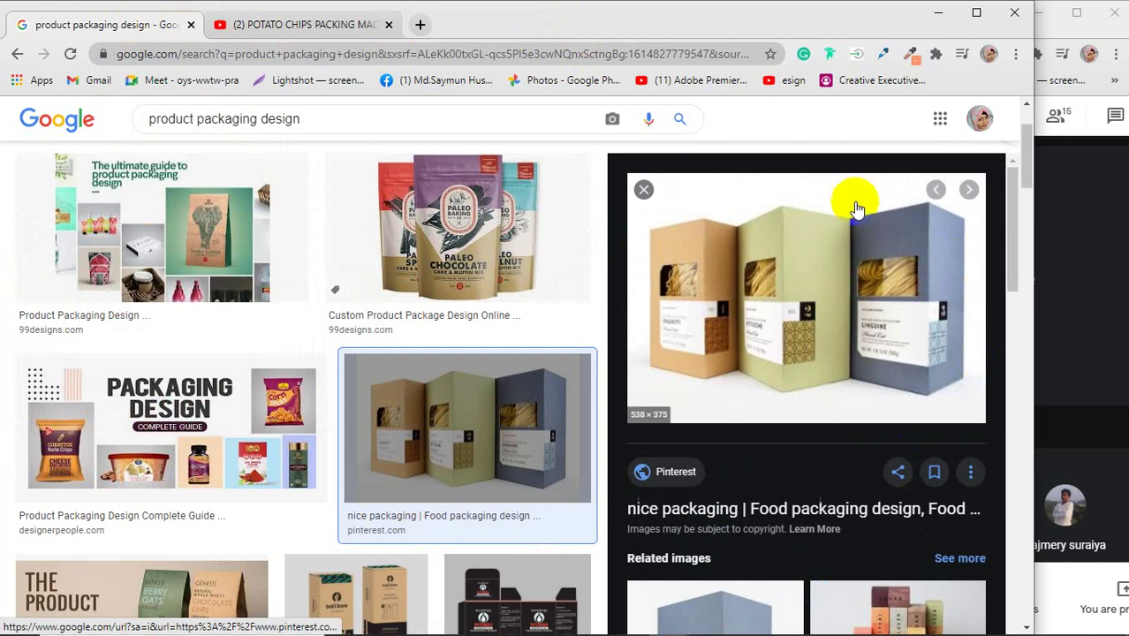
left_click(740, 299)
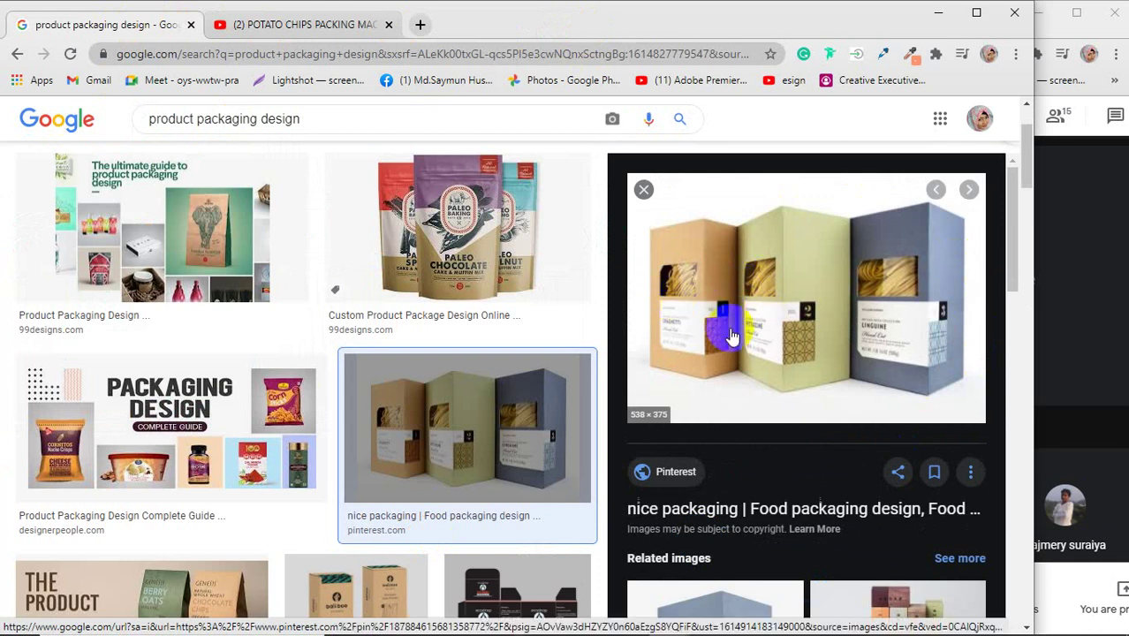
scroll(757, 318, "up", 3)
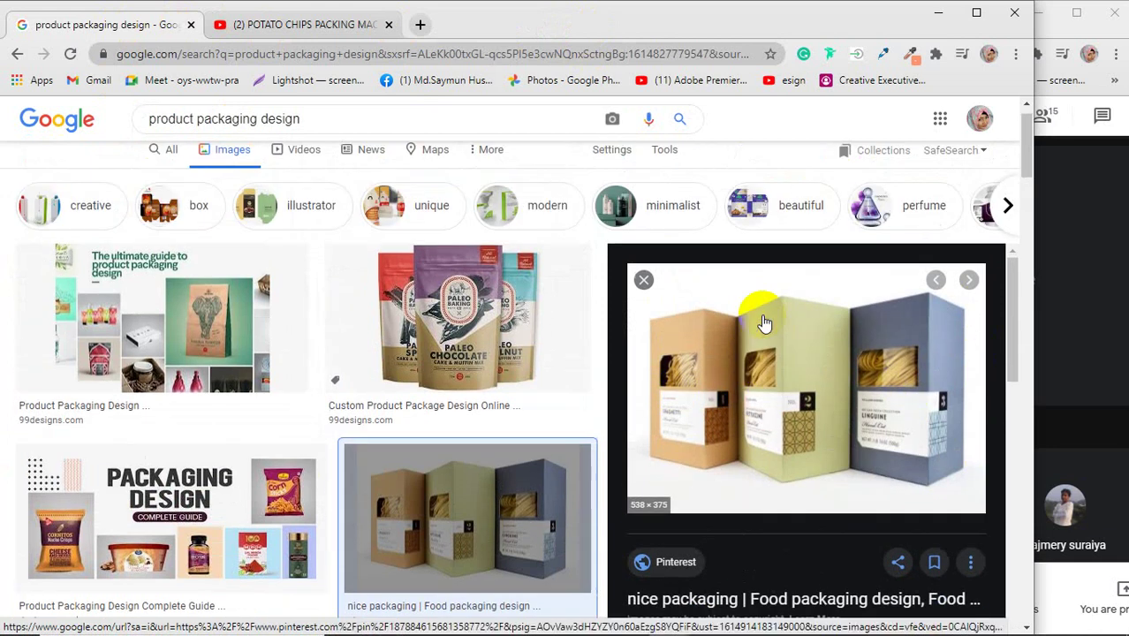
scroll(748, 389, "down", 2)
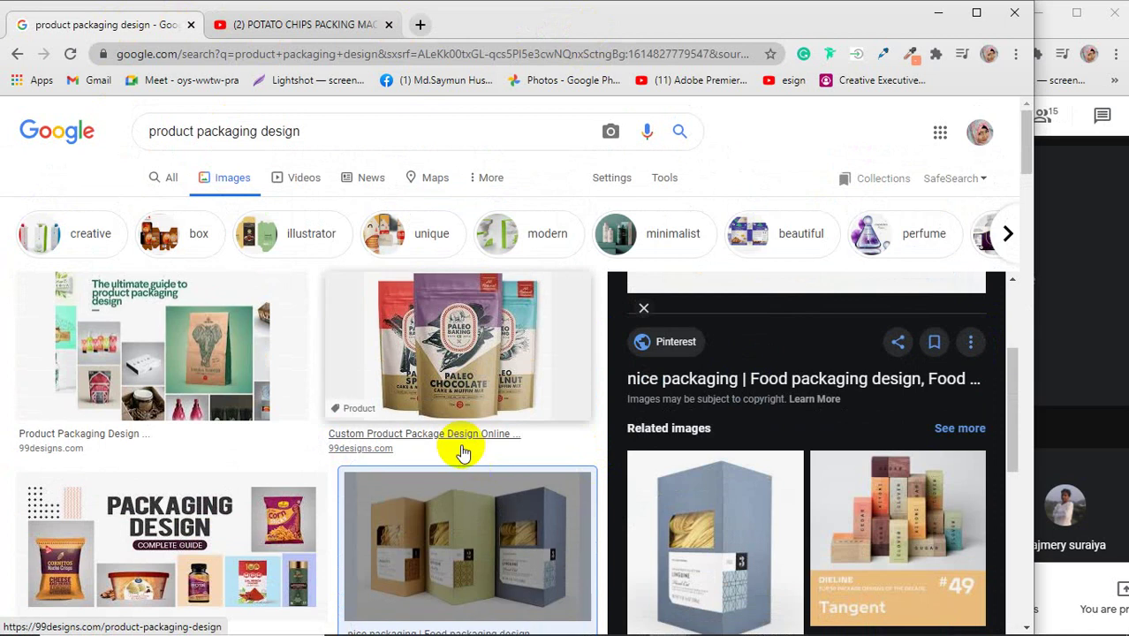
- Examine flat box layouts in the image results, previewing the black Myrrh box, the orange Poop Bags box and the black lantern box
scroll(391, 436, "down", 5)
left_click(513, 335)
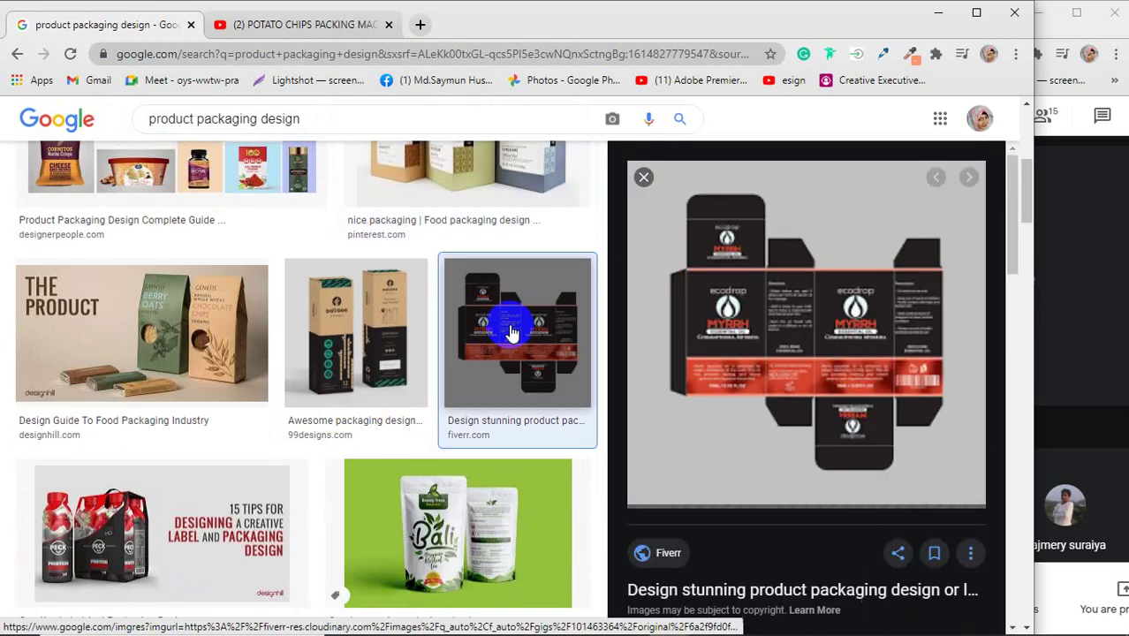
scroll(325, 396, "down", 6)
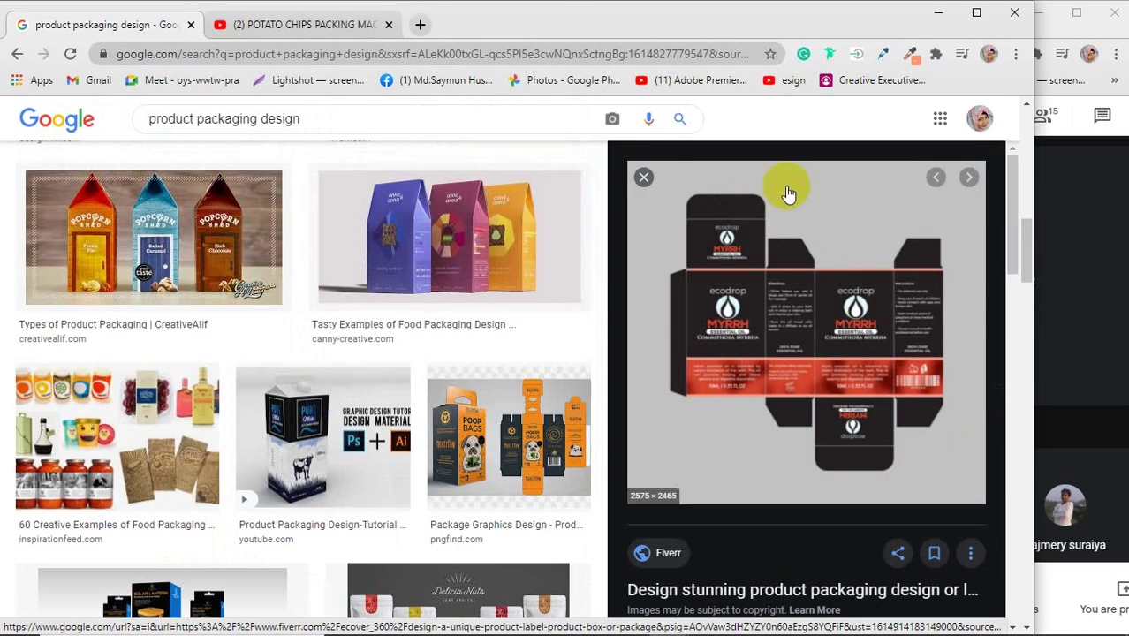
left_click(496, 369)
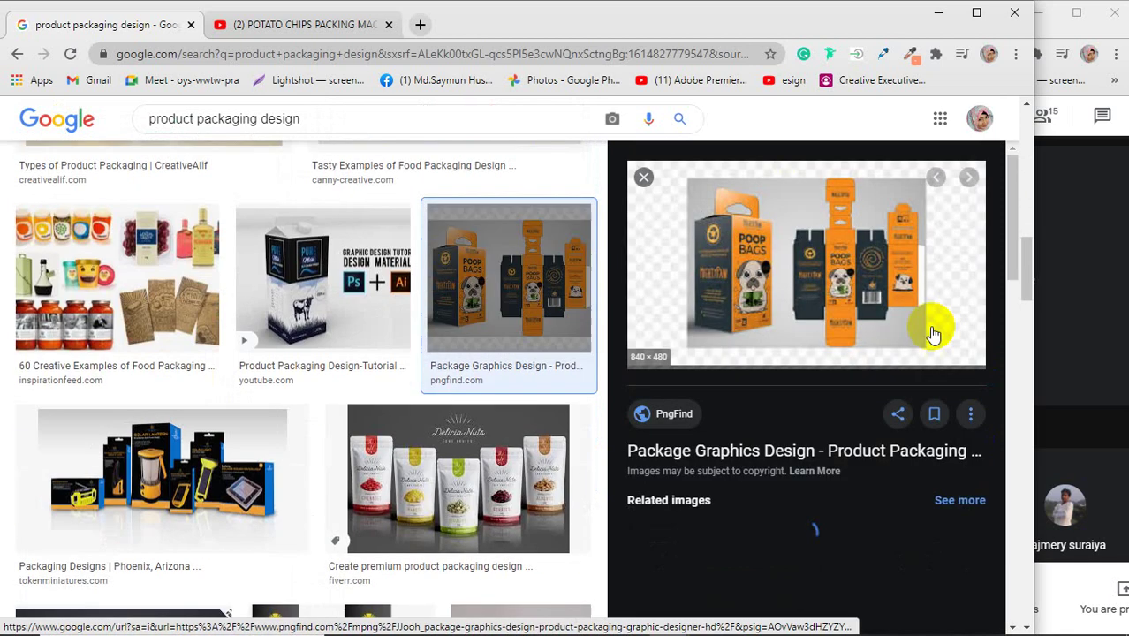
scroll(397, 360, "down", 3)
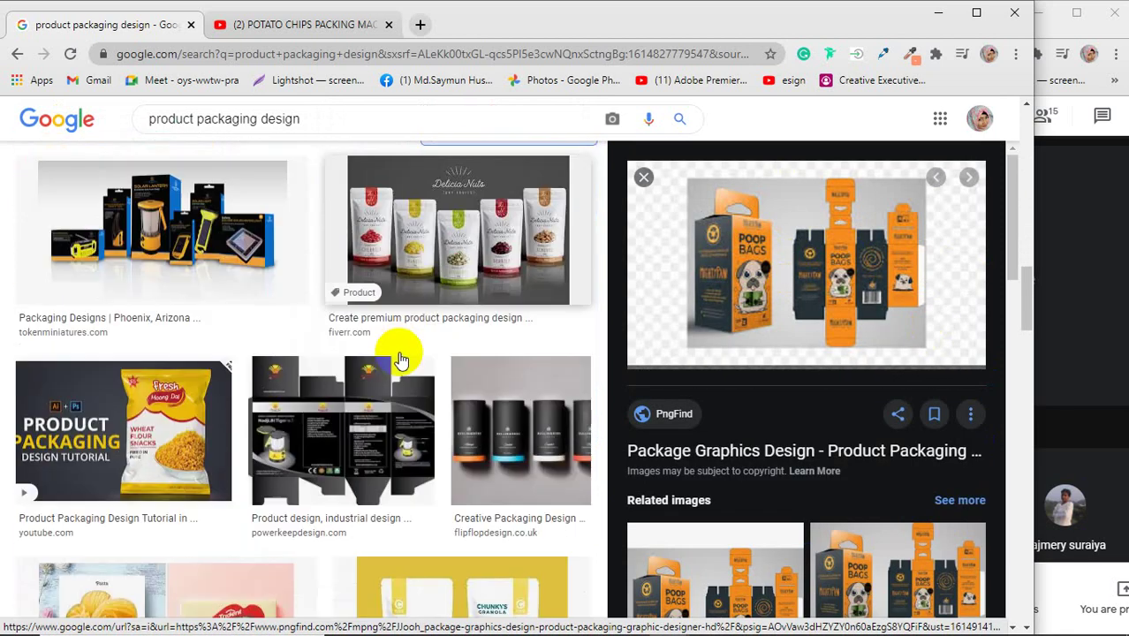
scroll(398, 353, "down", 2)
left_click(398, 351)
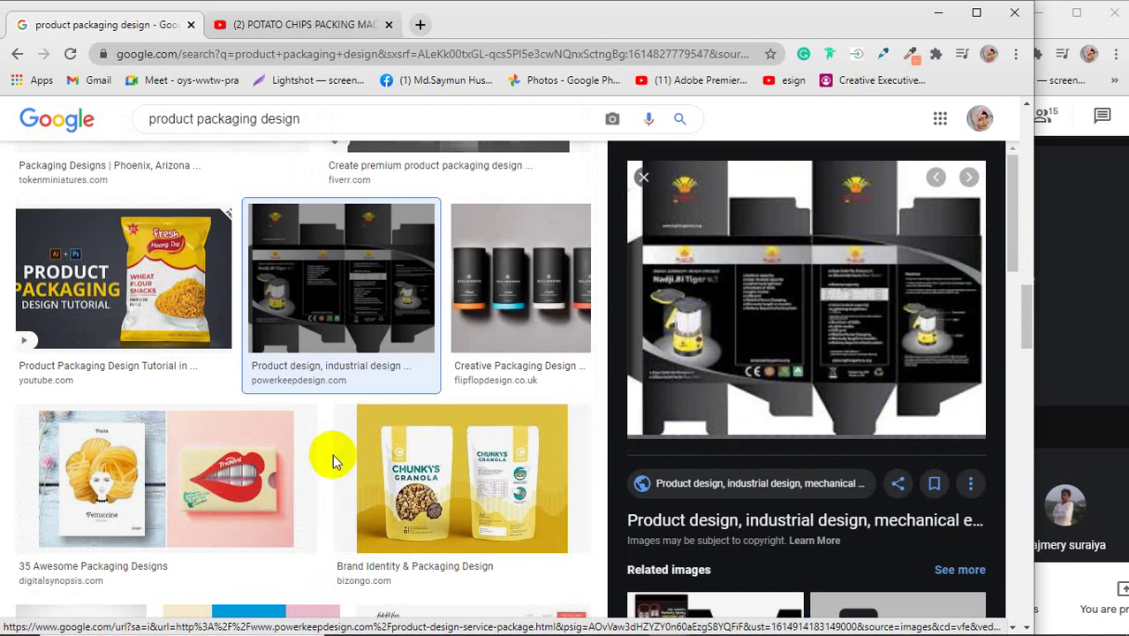
scroll(332, 454, "down", 3)
scroll(333, 457, "down", 2)
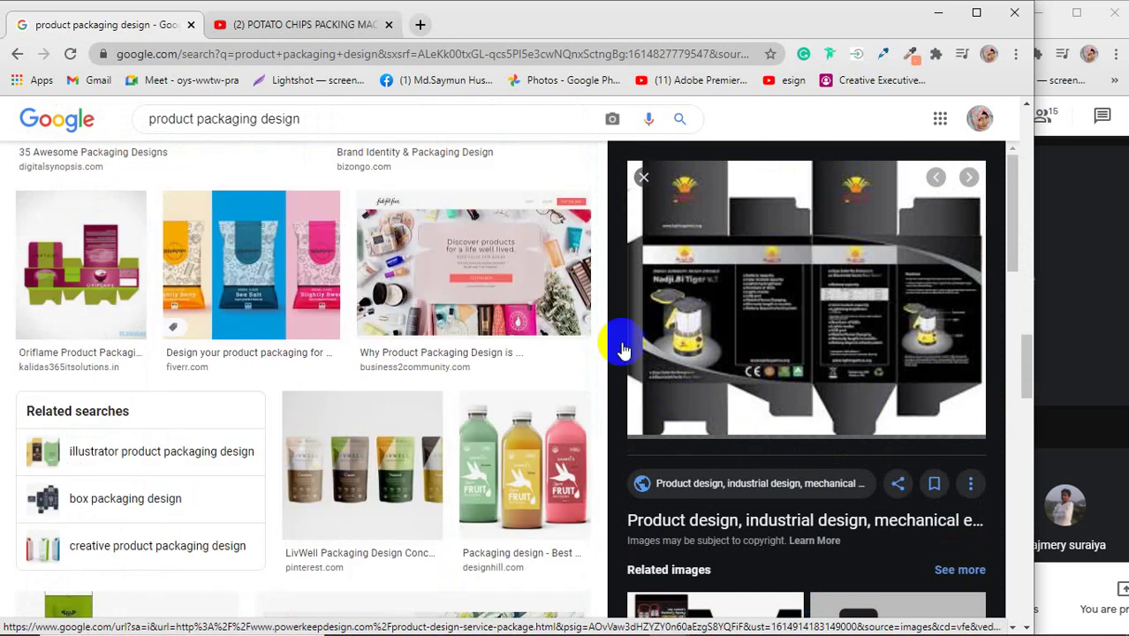
- Minimize the browser, switch to the blank Untitled-1 document in Adobe Illustrator and widen its window slightly
left_click(939, 13)
right_click(444, 202)
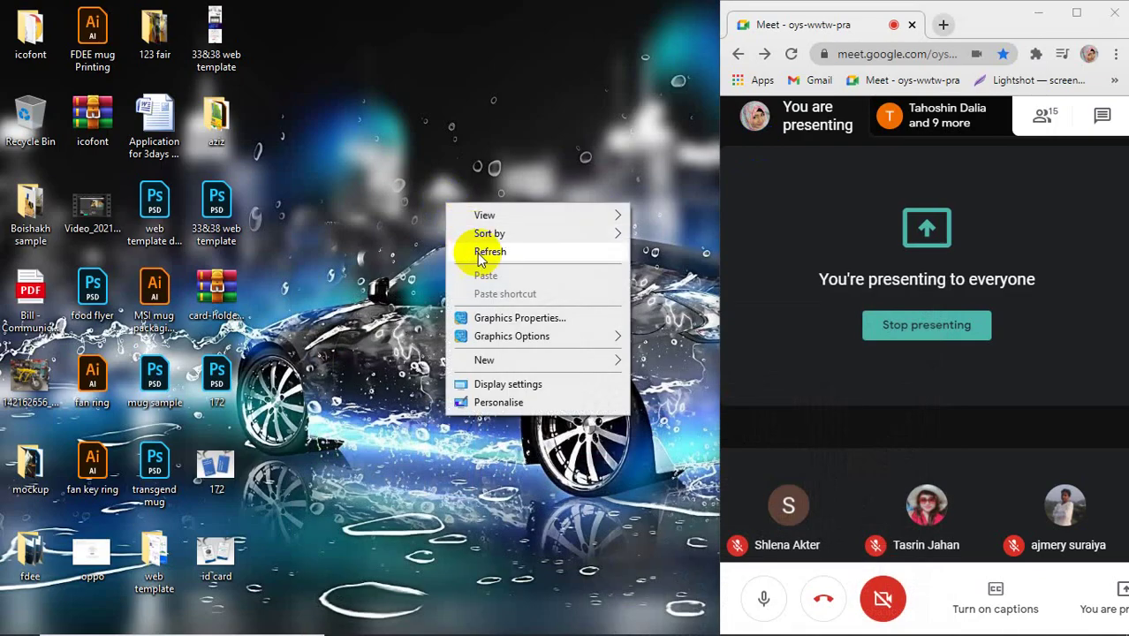
left_click(489, 251)
mouse_move(664, 621)
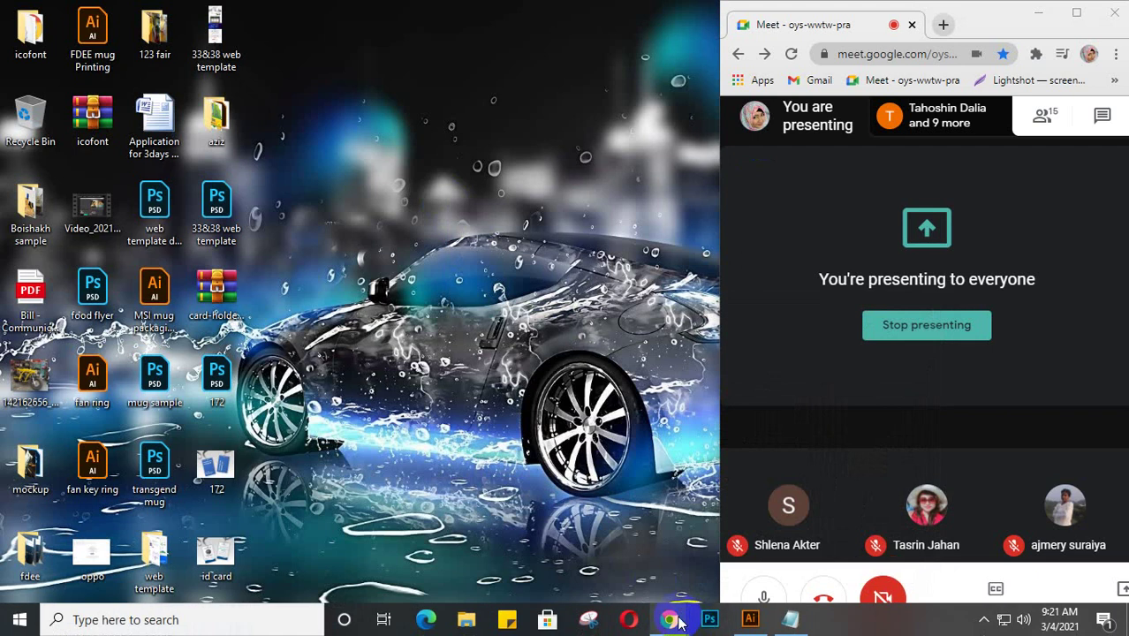
left_click(760, 622)
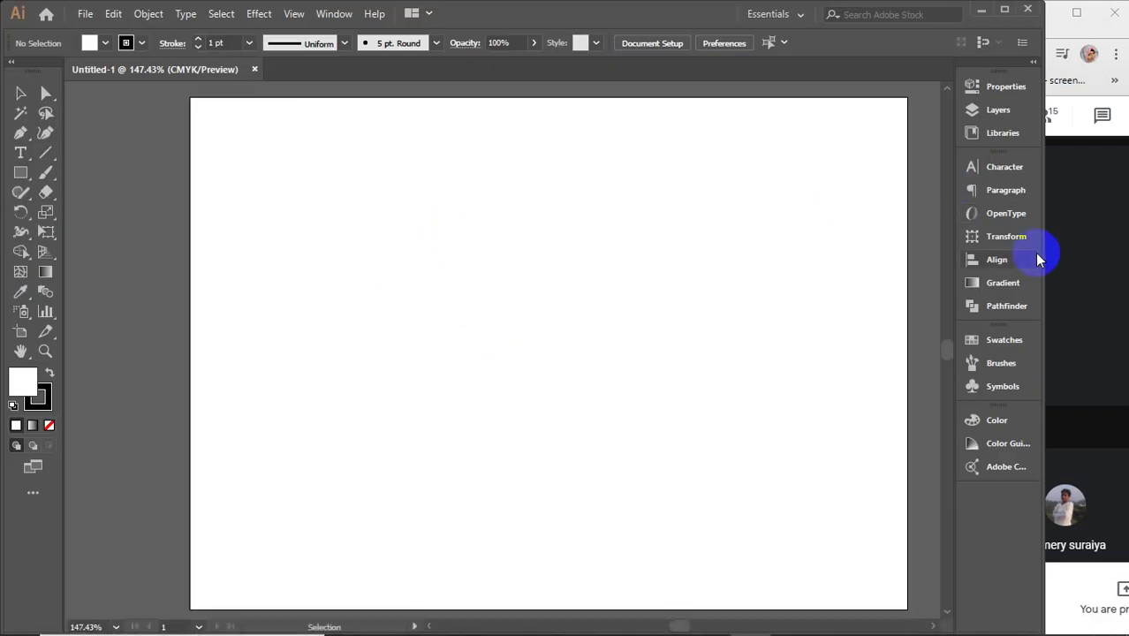
mouse_move(1044, 256)
left_mouse_down()
mouse_move(1079, 251)
mouse_move(1061, 257)
left_mouse_up()
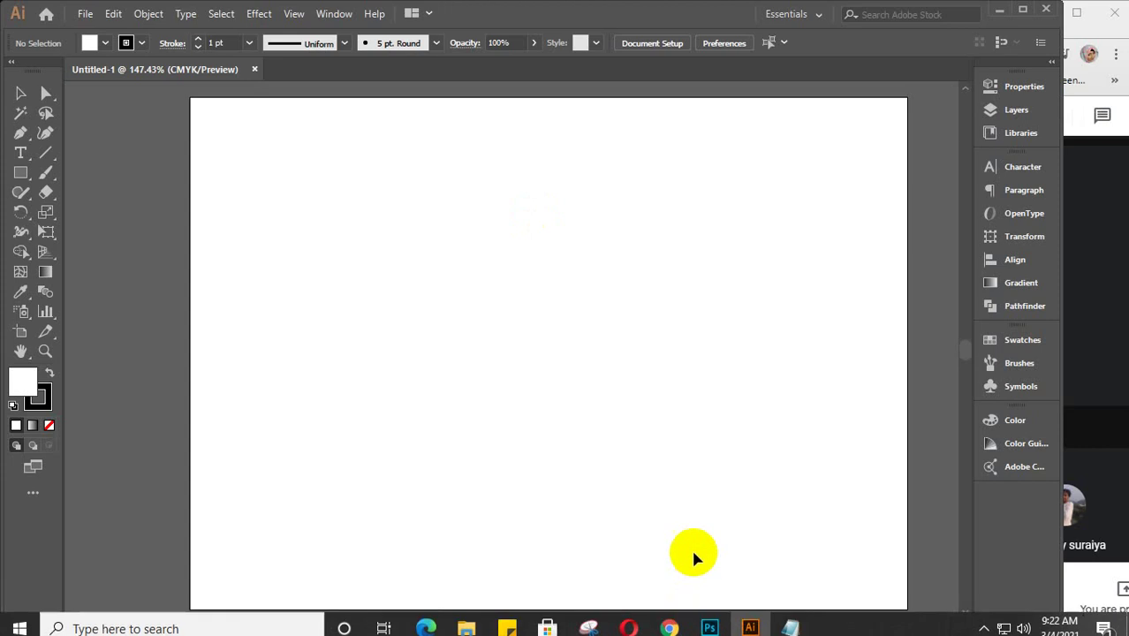
- Add the text line "width 1: 3.5 inch" on the empty canvas beside the artboard, with a space before "inch"
scroll(651, 528, "down", 1)
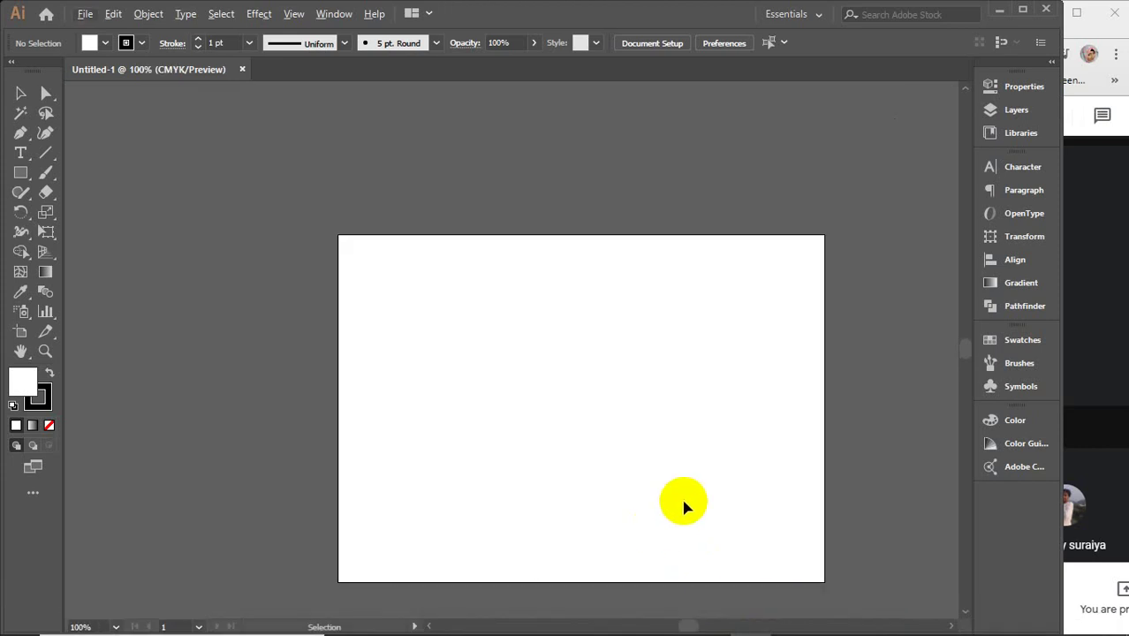
scroll(683, 509, "down", 2)
key("space")
left_click_drag(779, 522, 109, 396)
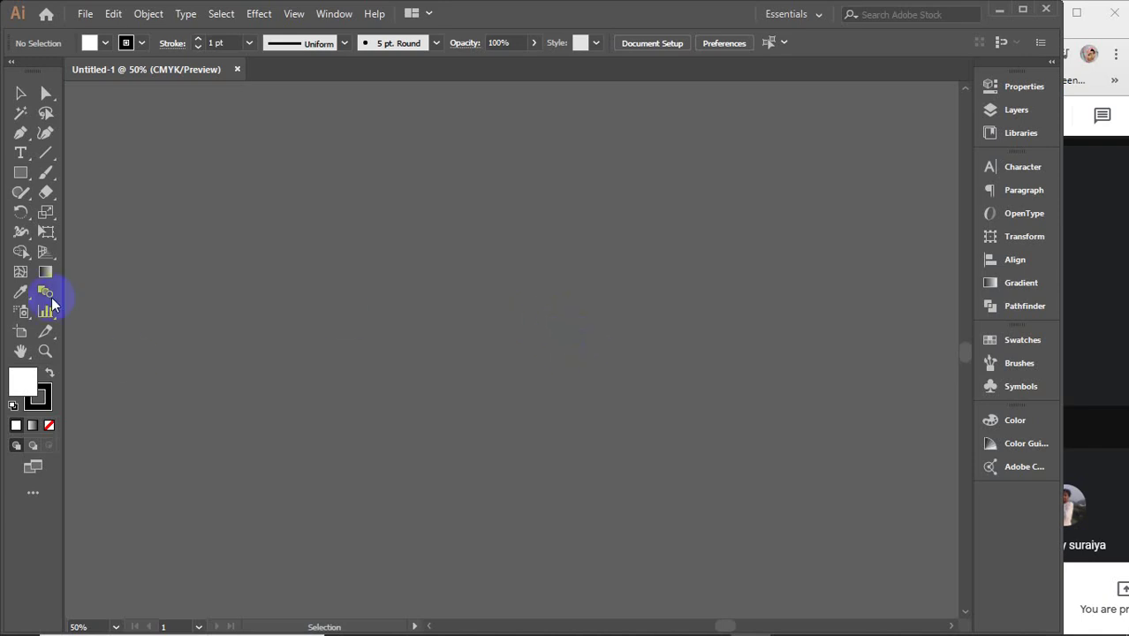
left_click(24, 154)
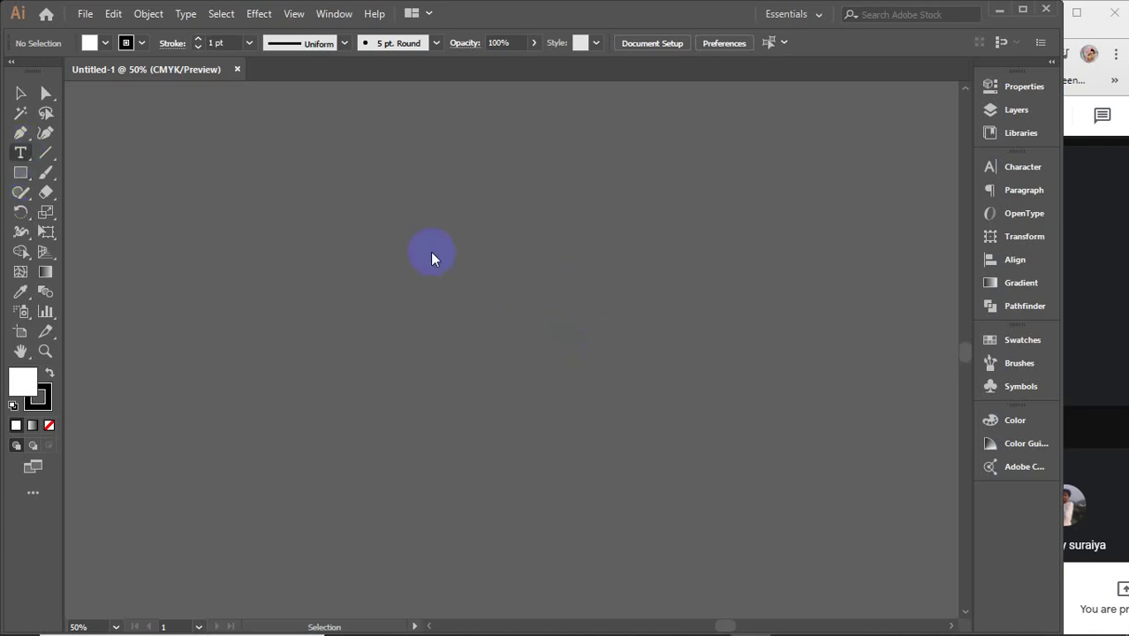
left_click(411, 247)
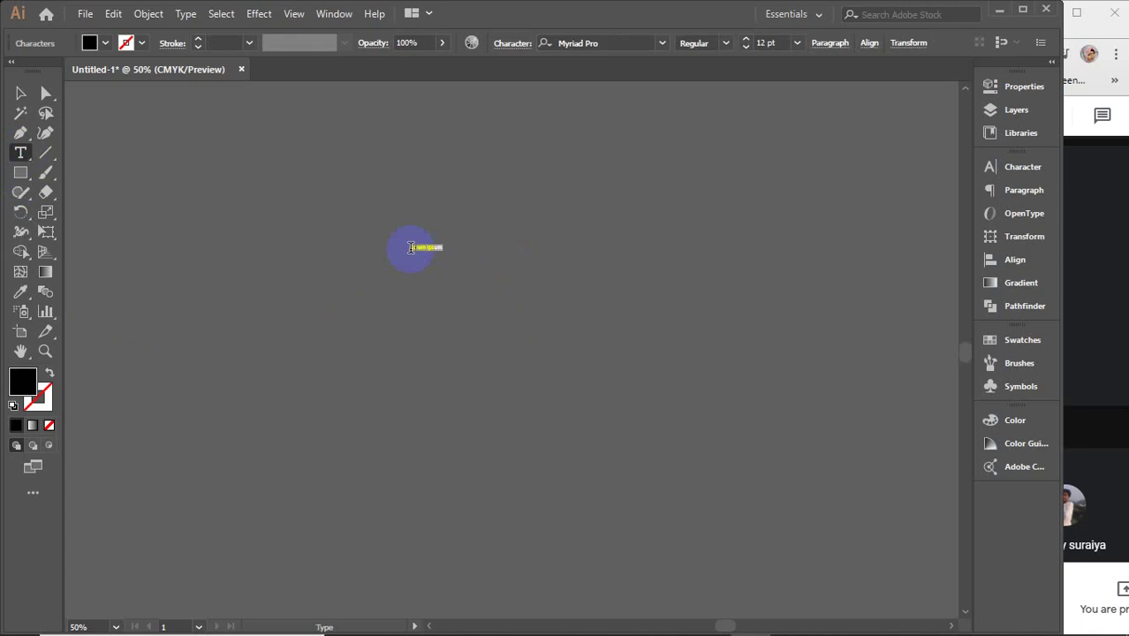
scroll(411, 247, "up", 7)
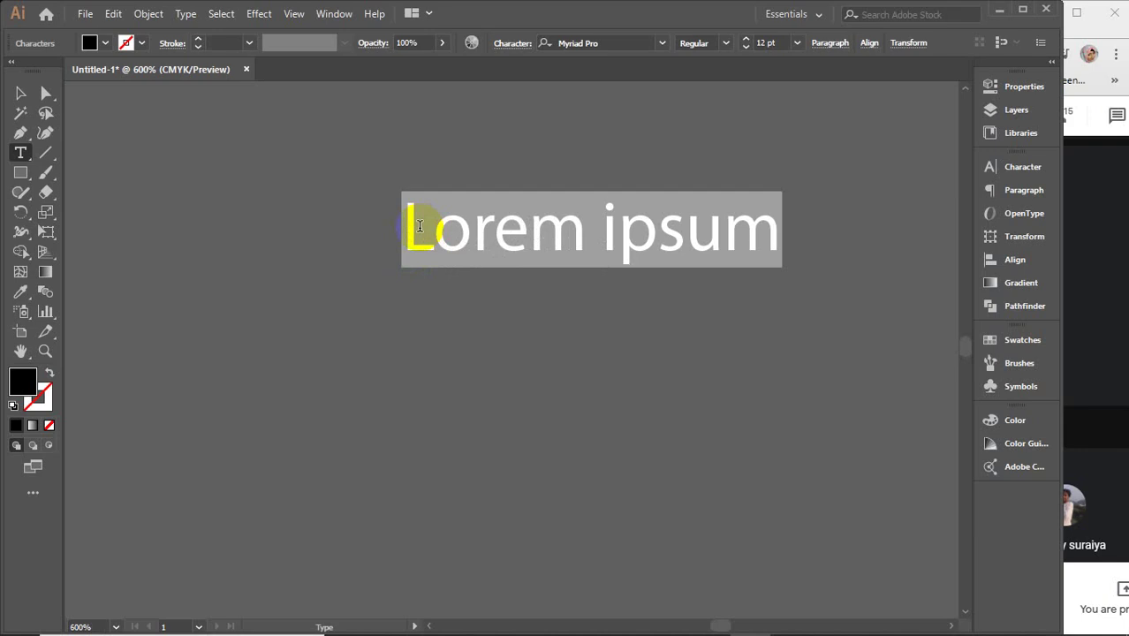
type("W")
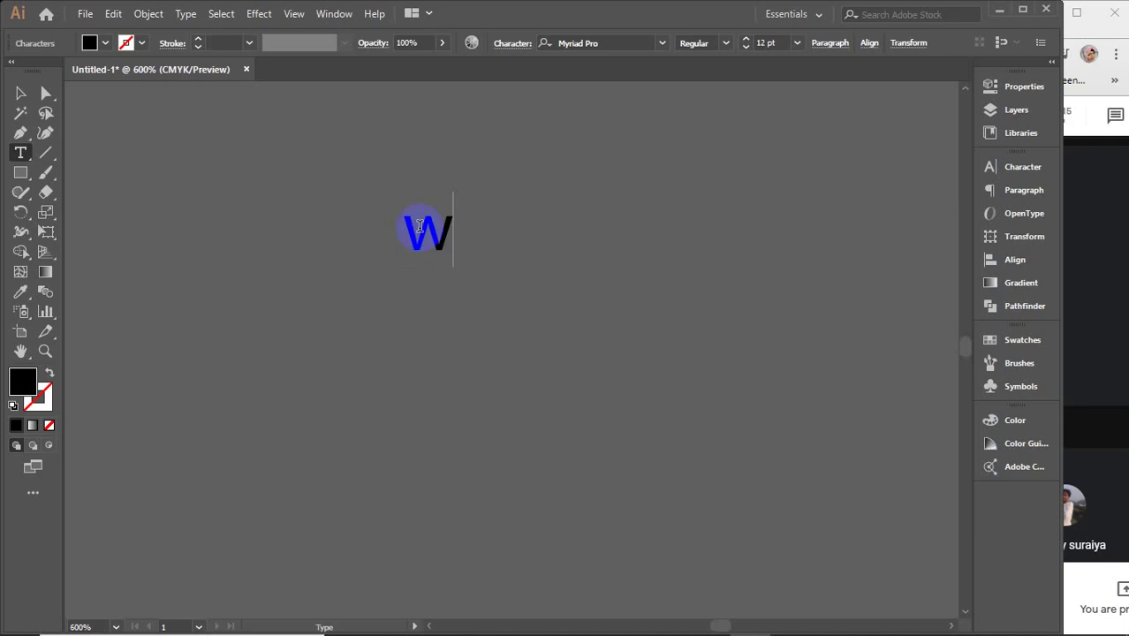
type("idth")
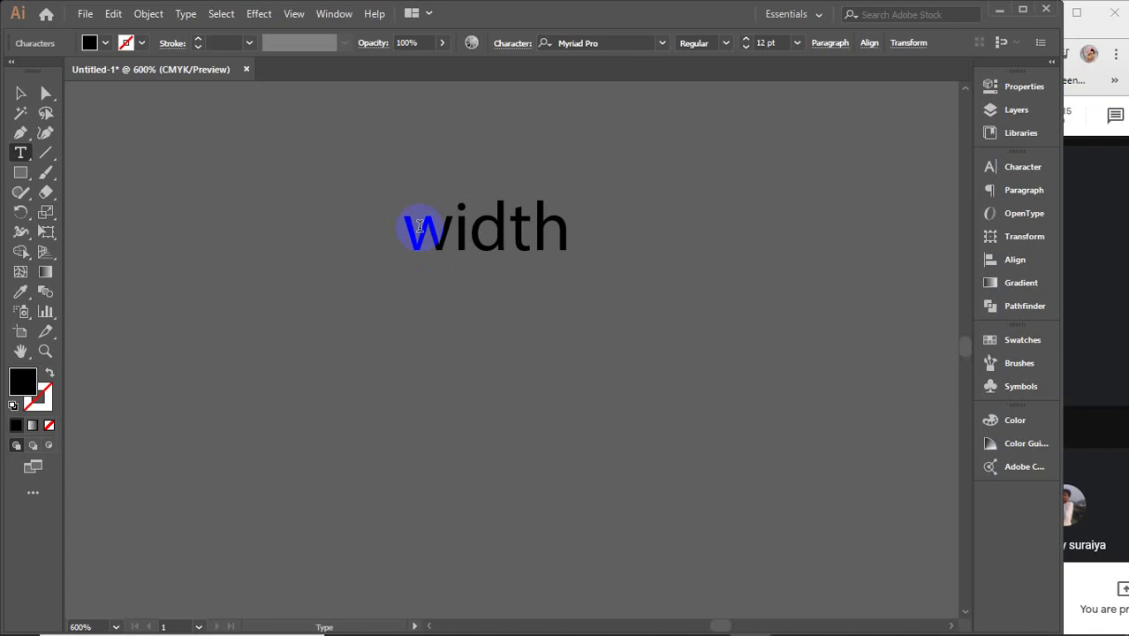
type(" 1:")
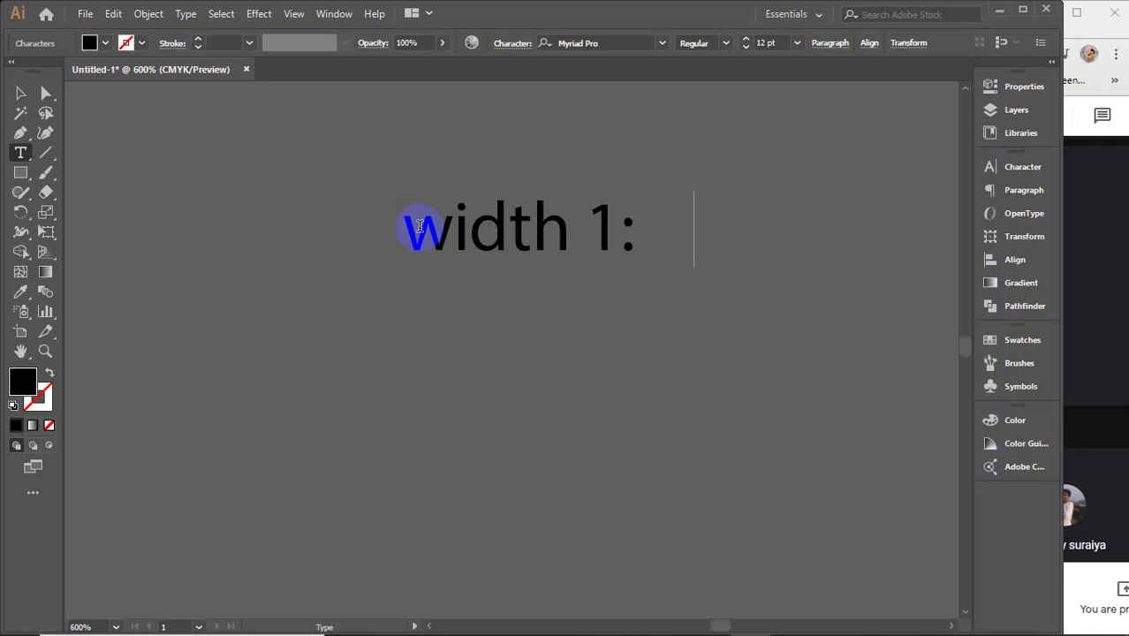
type("3")
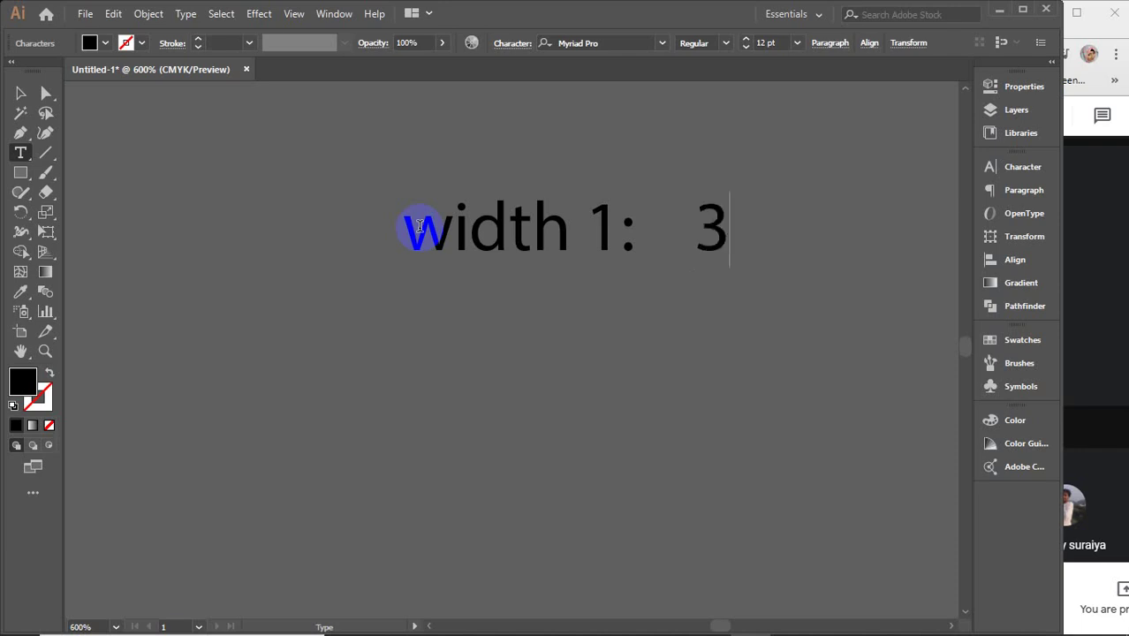
type(".5inch")
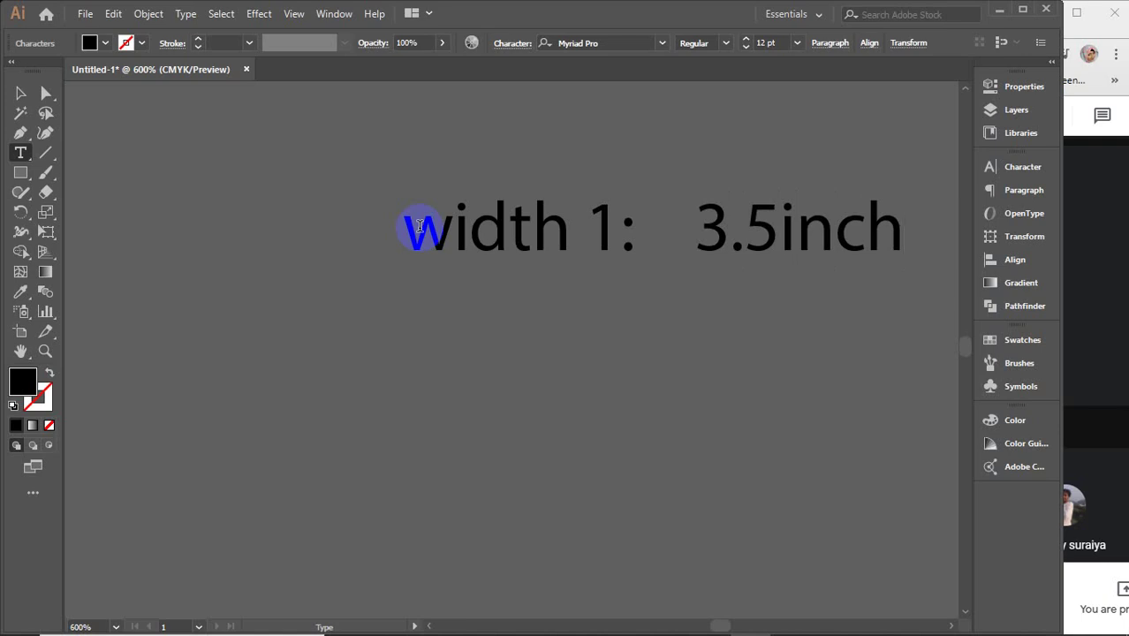
left_click(777, 235)
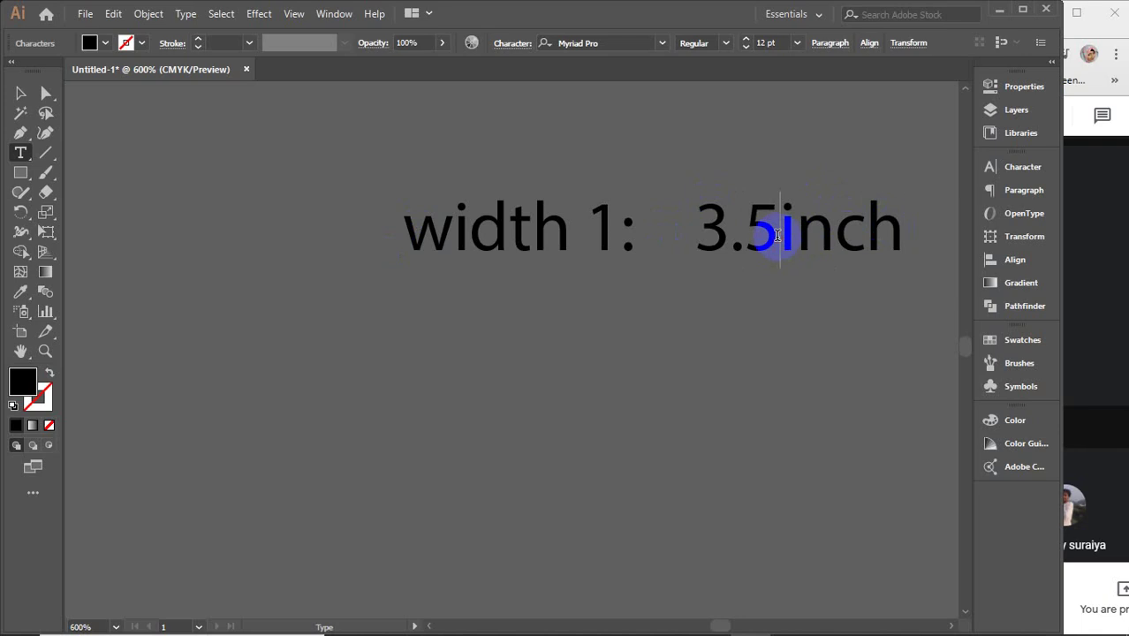
- Duplicate the "width 1" text line onto a second line and renumber the copy as "width 2"
left_click_drag(902, 230, 202, 265)
key("ctrl+c")
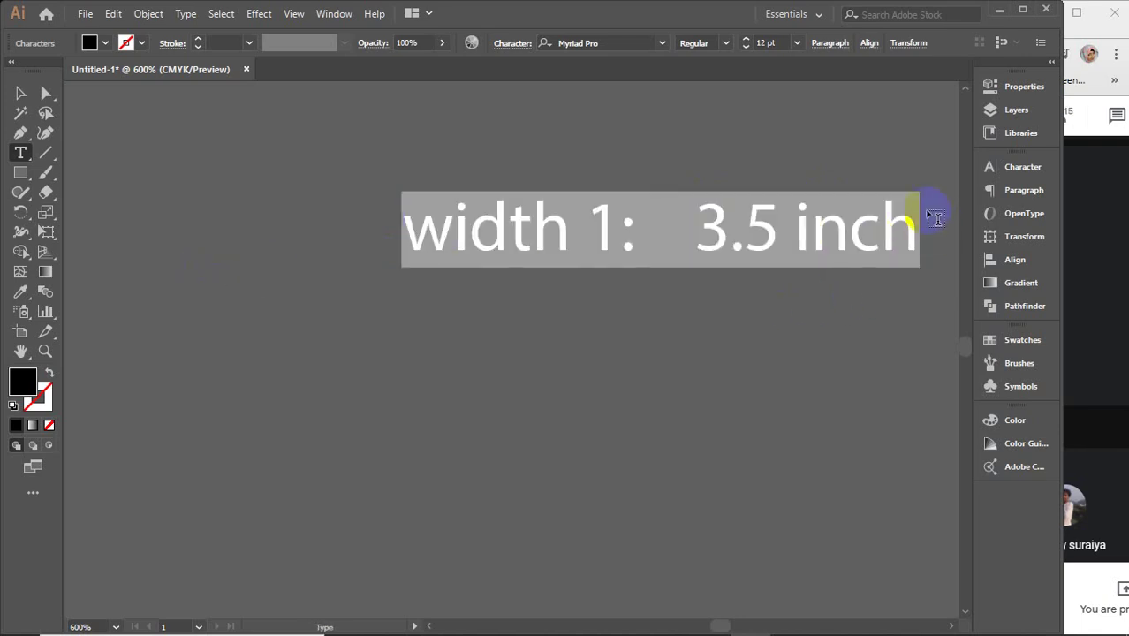
key("Escape")
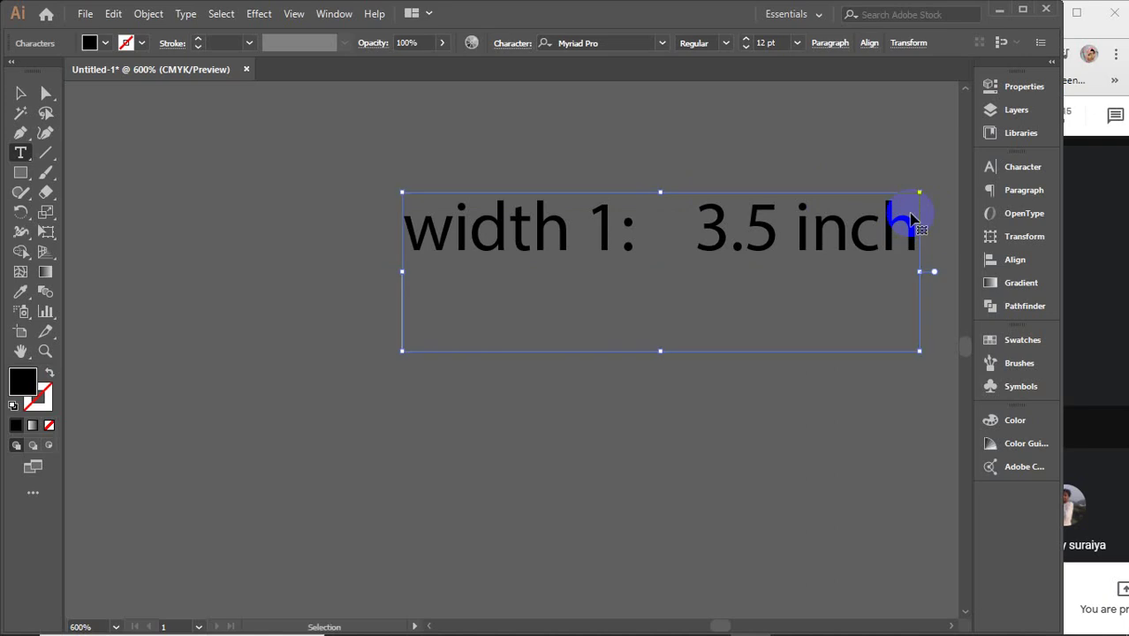
key("ctrl+v")
double_click(600, 322)
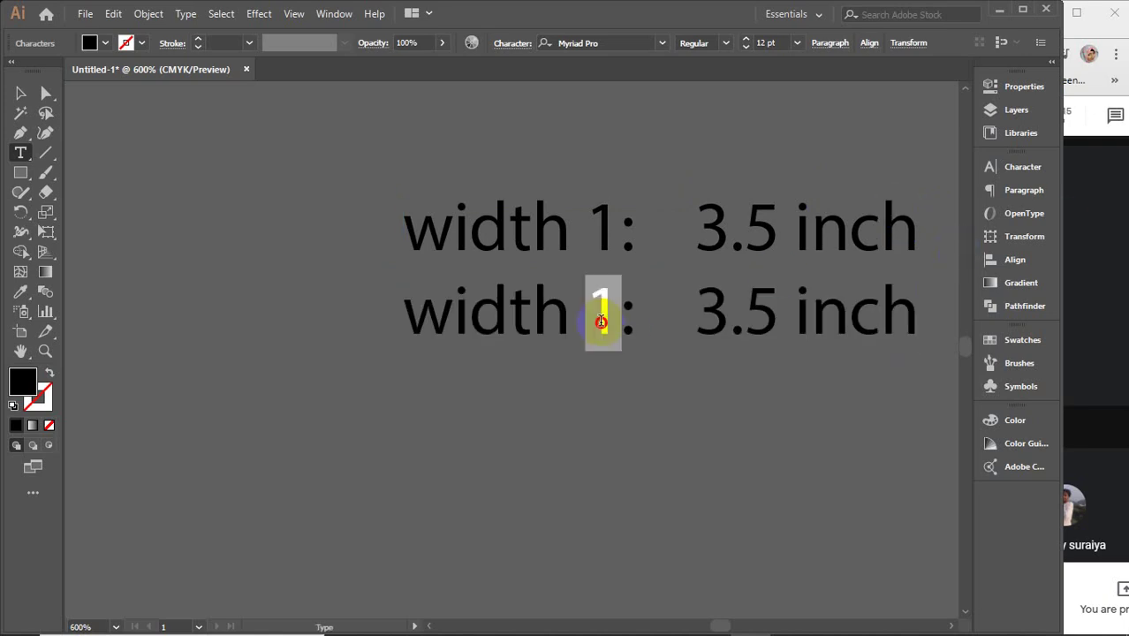
type("2")
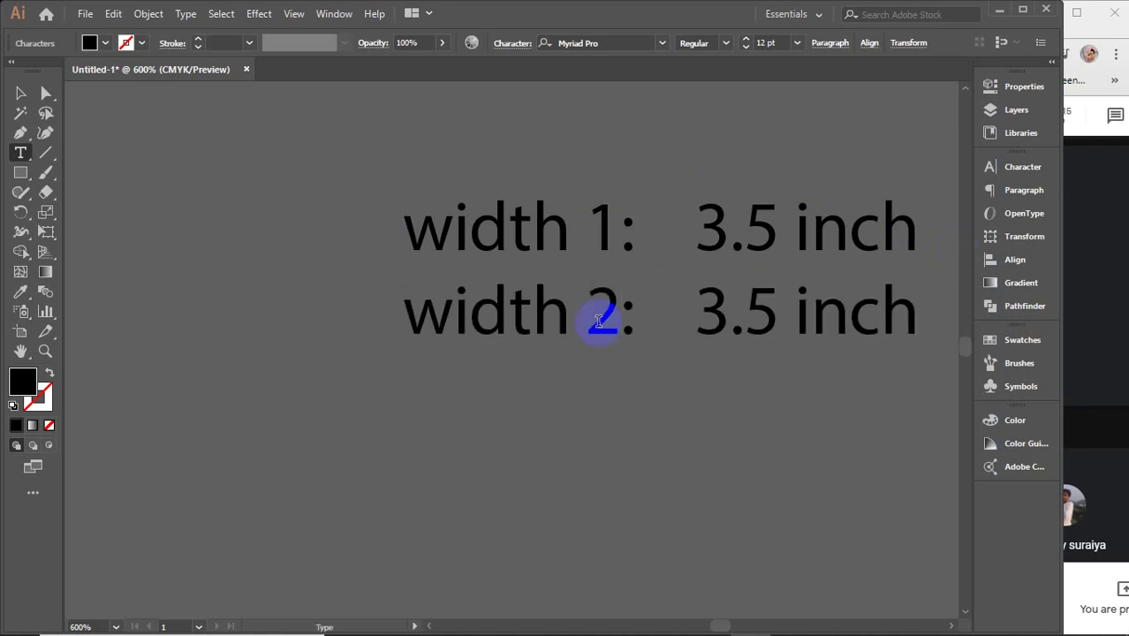
- Change the "width 2" value to 2 inch and add spaces before it to line it up with the value above
left_click_drag(768, 319, 705, 326)
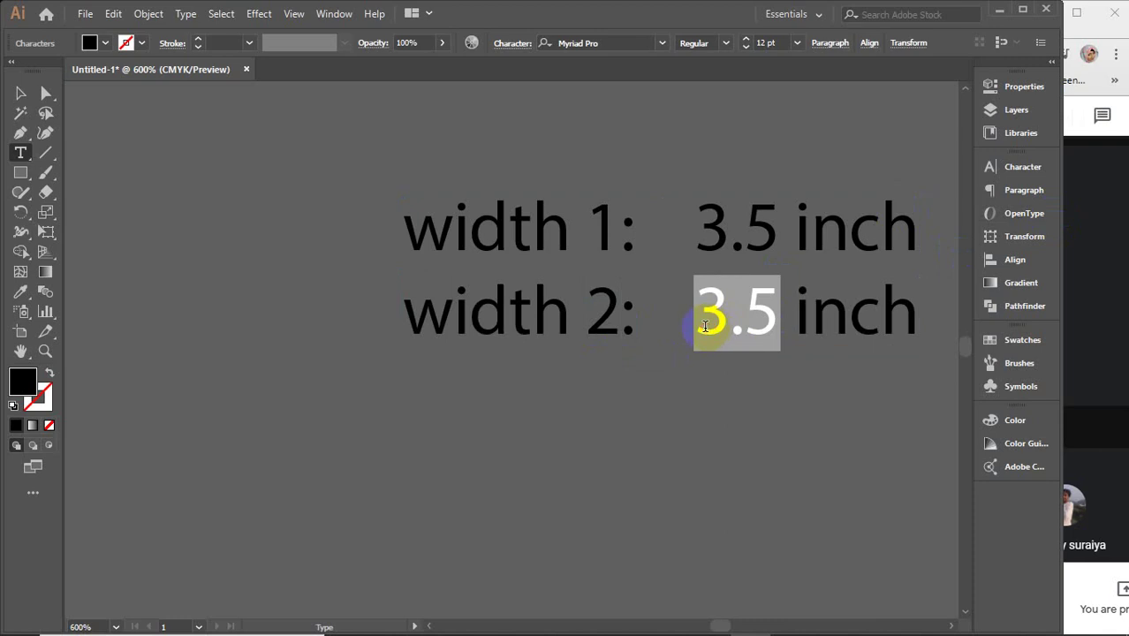
type("2")
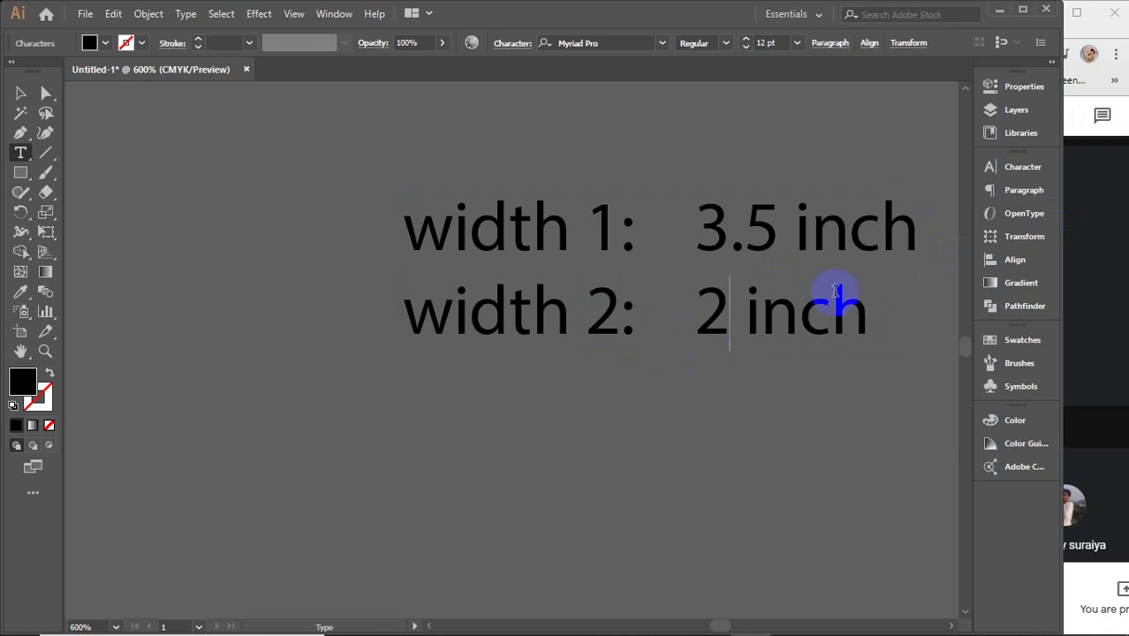
left_click(860, 308)
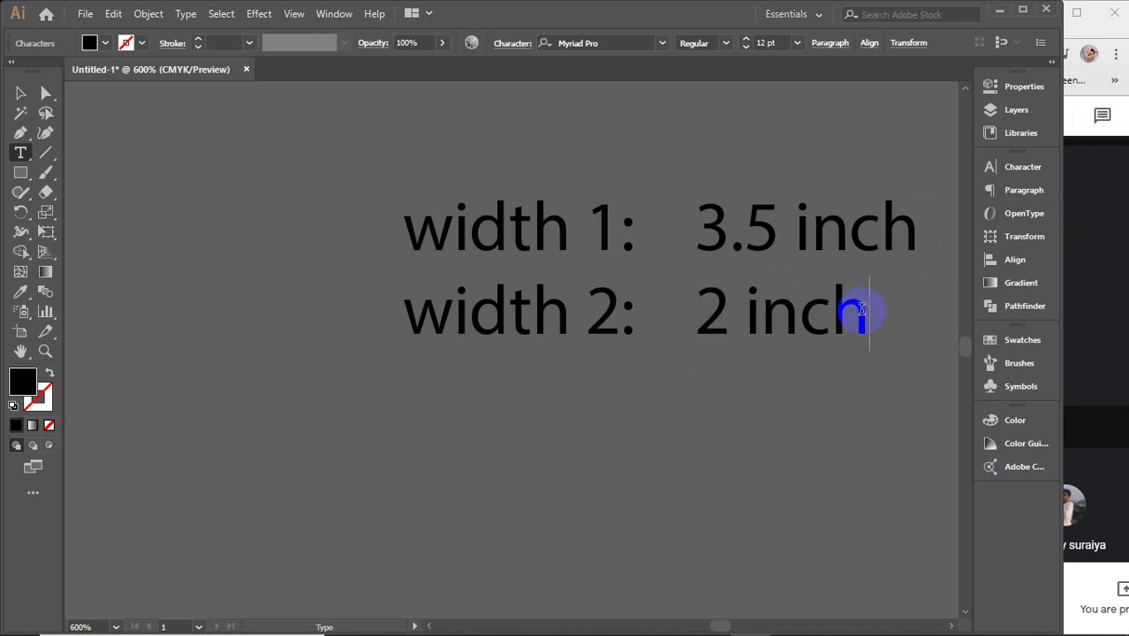
left_click(686, 313)
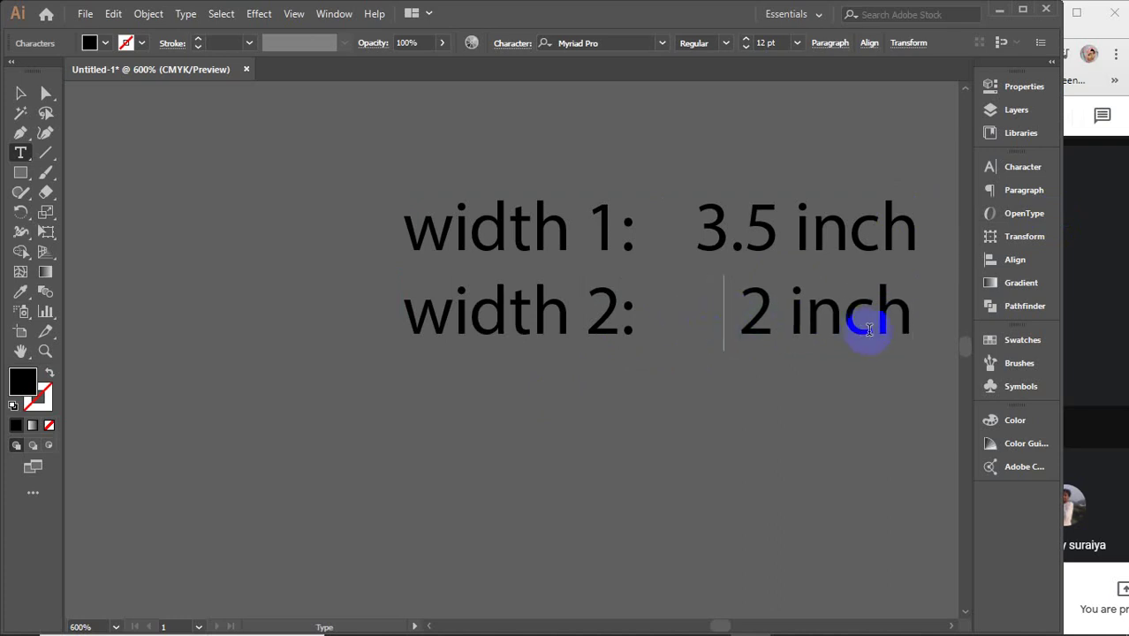
left_click(920, 318)
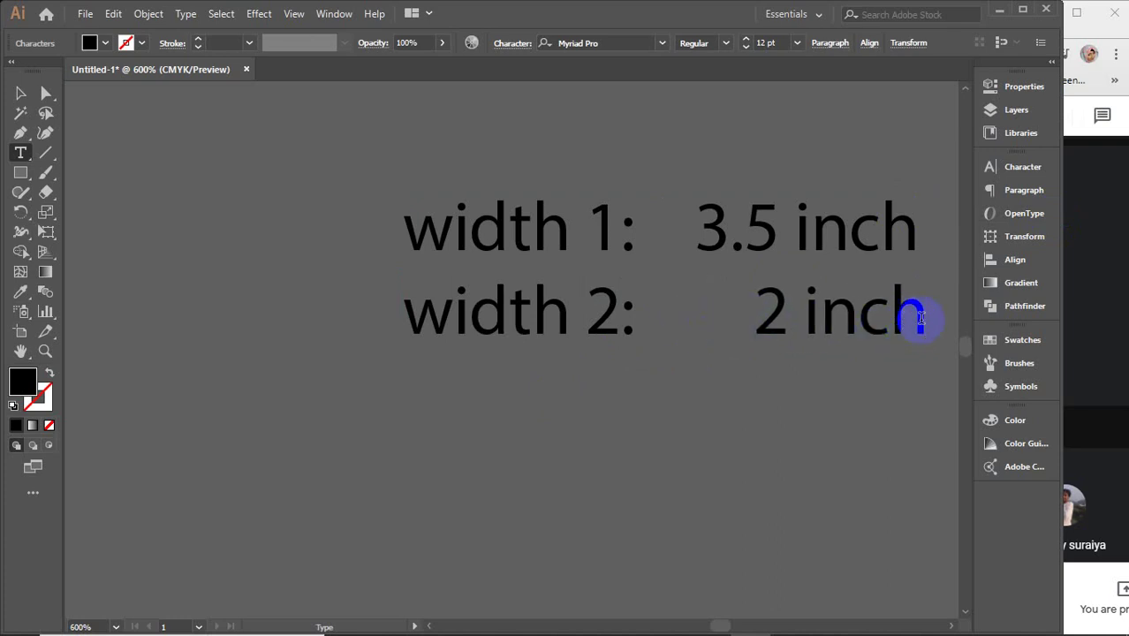
- Paste the copied line as a third line, change it to "hight : 6.5 inch", and finish editing the text
key("Return")
key("ctrl+v")
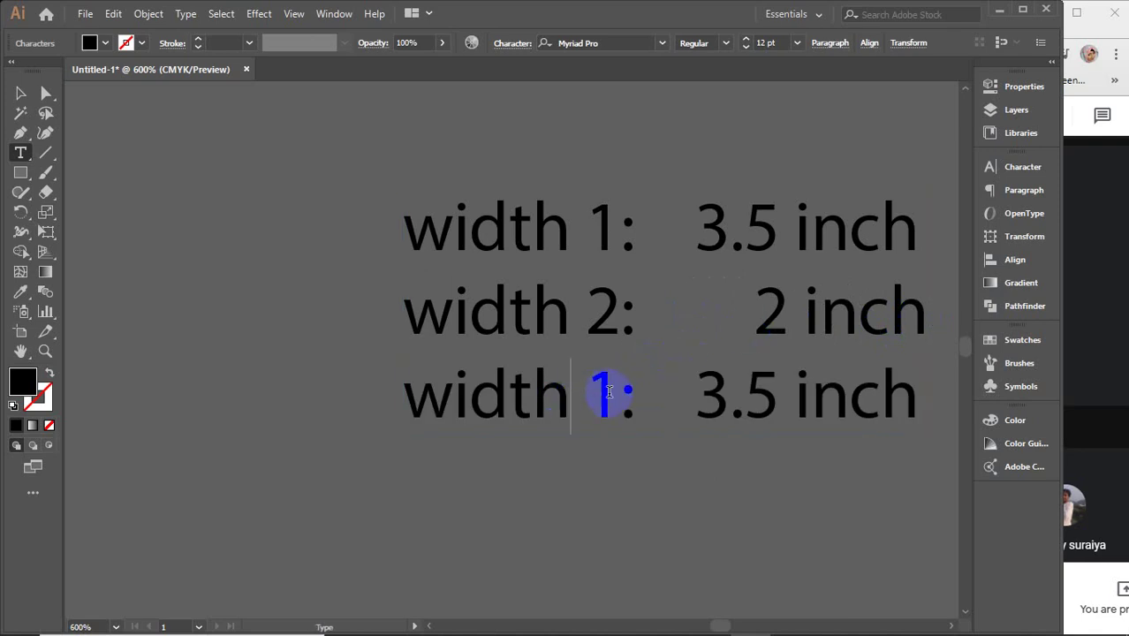
left_click_drag(613, 394, 359, 393)
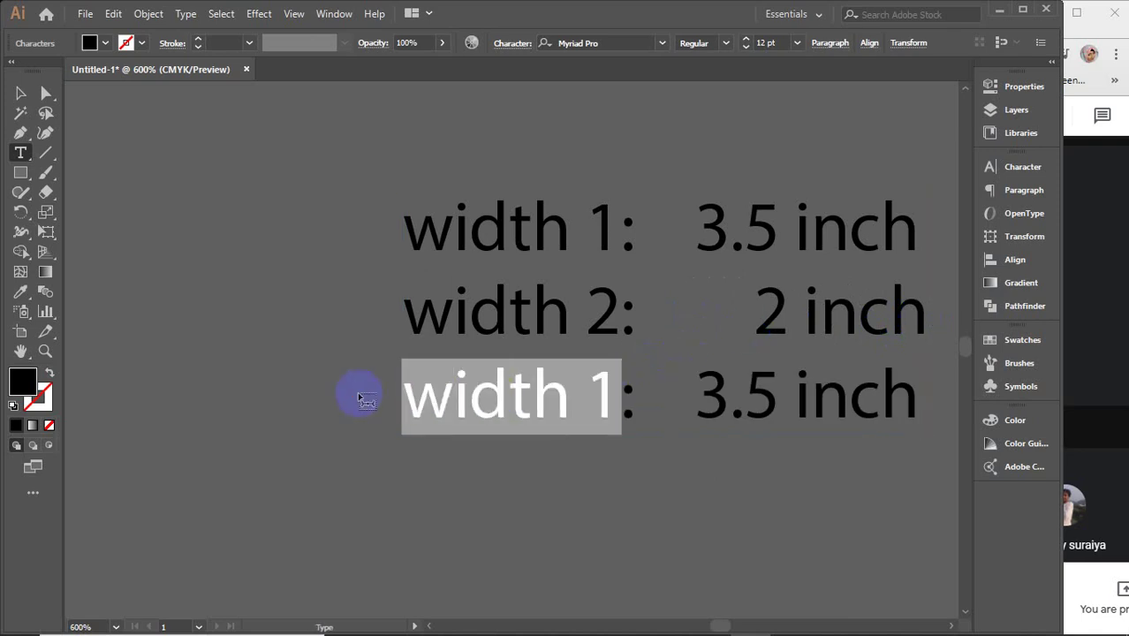
type("hight")
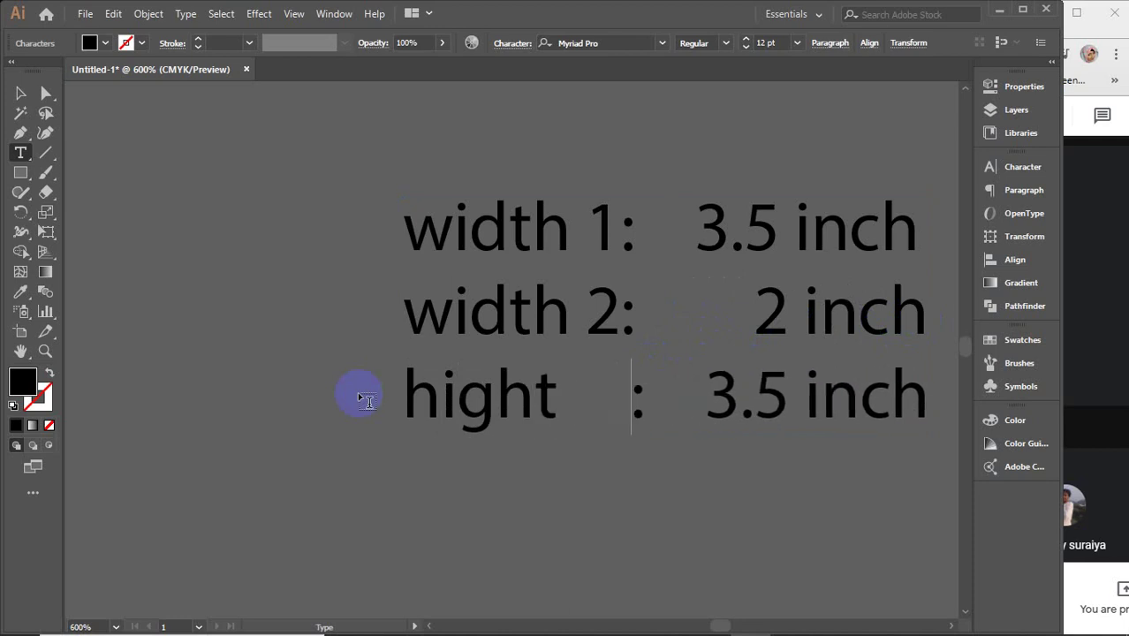
key("BackSpace")
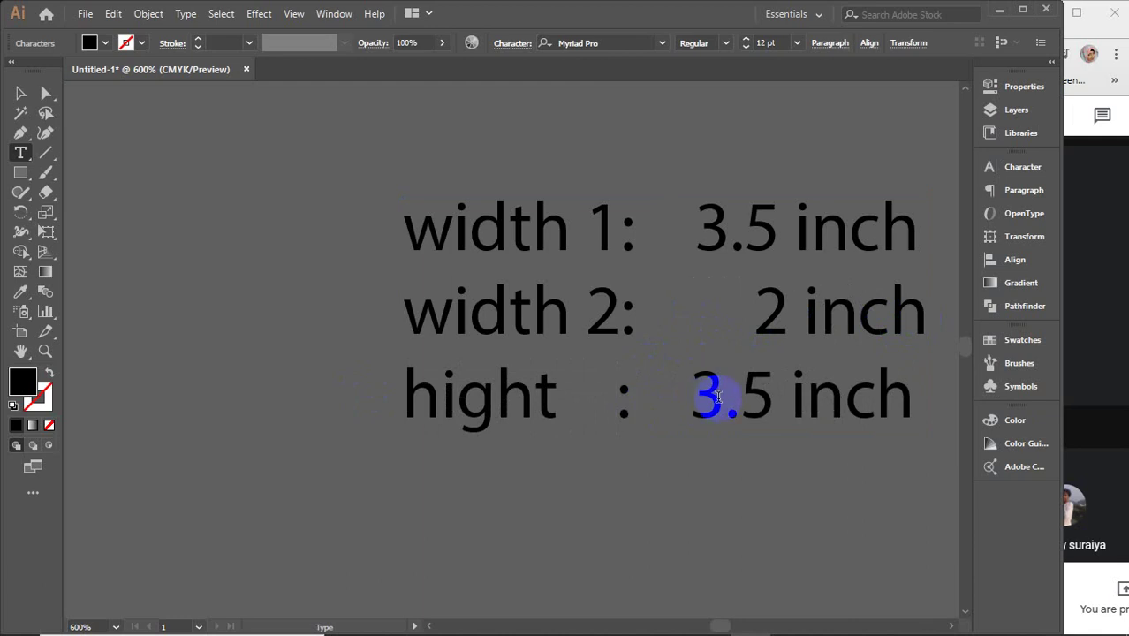
left_click_drag(706, 402, 726, 403)
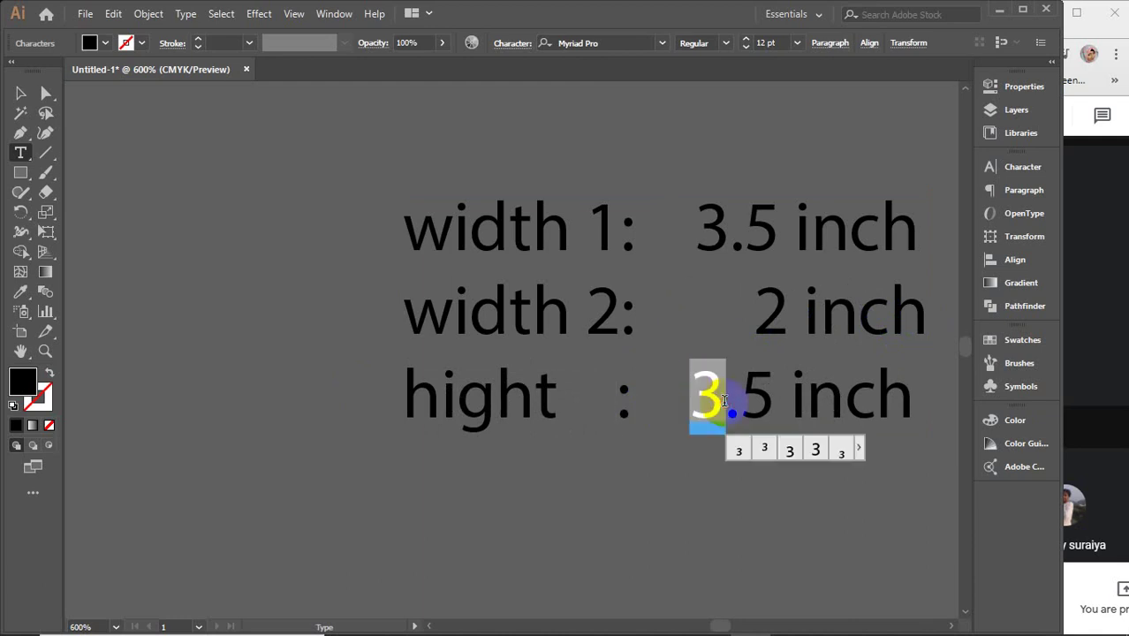
type("6")
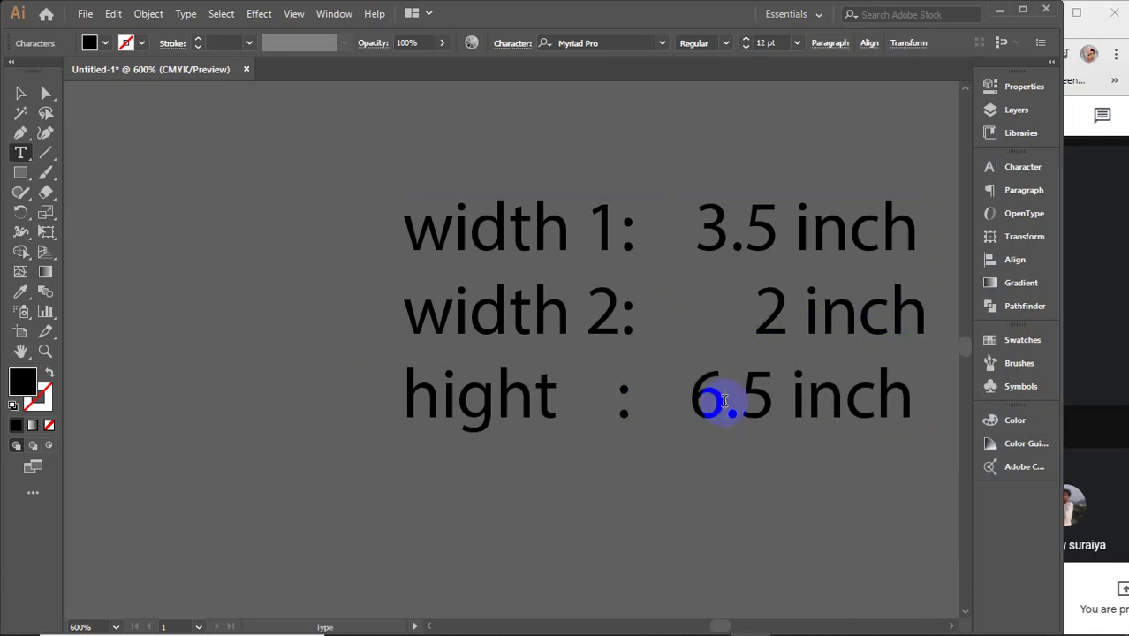
left_click(20, 96)
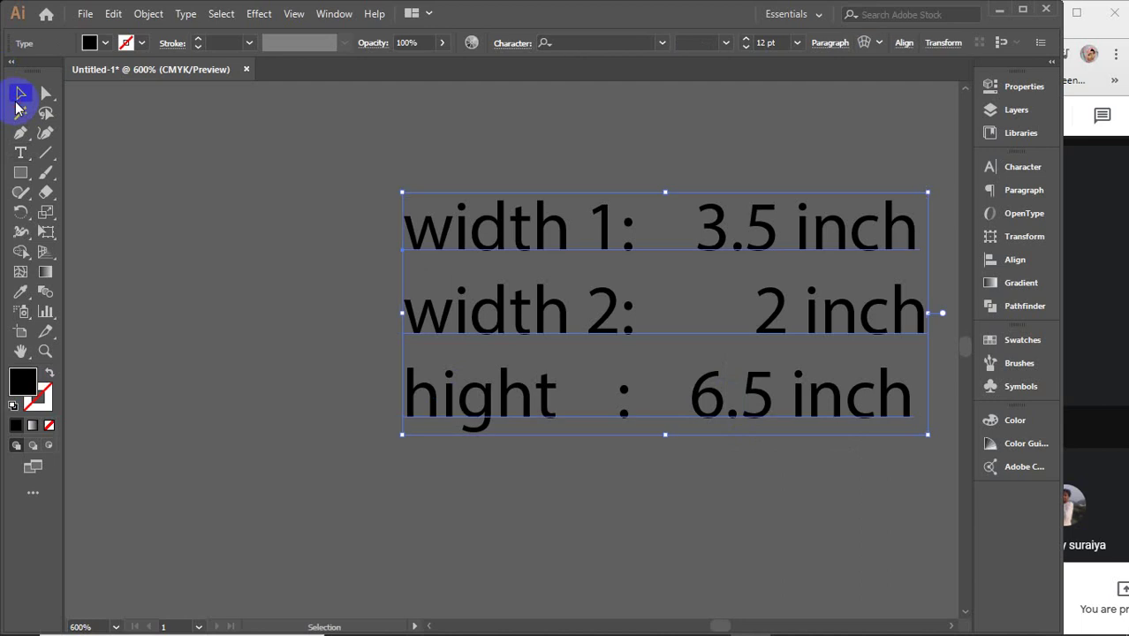
left_click(319, 424)
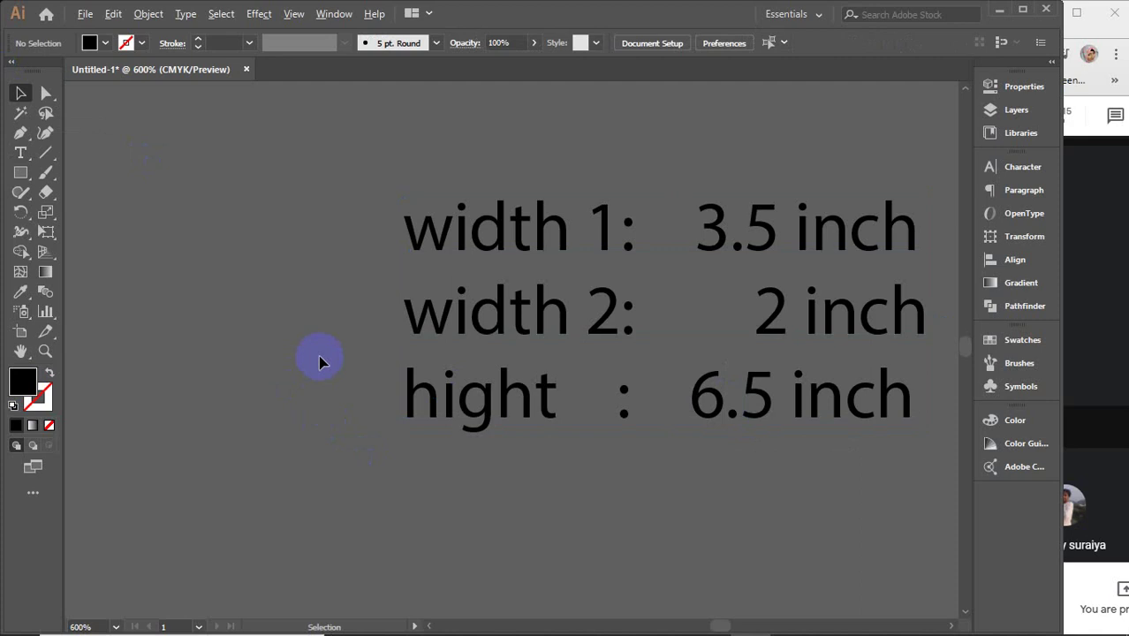
- Enlarge the three-line dimension text to about 38 pt, move it just above the artboard and deselect it
scroll(323, 358, "down", 2)
left_click_drag(240, 228, 266, 212)
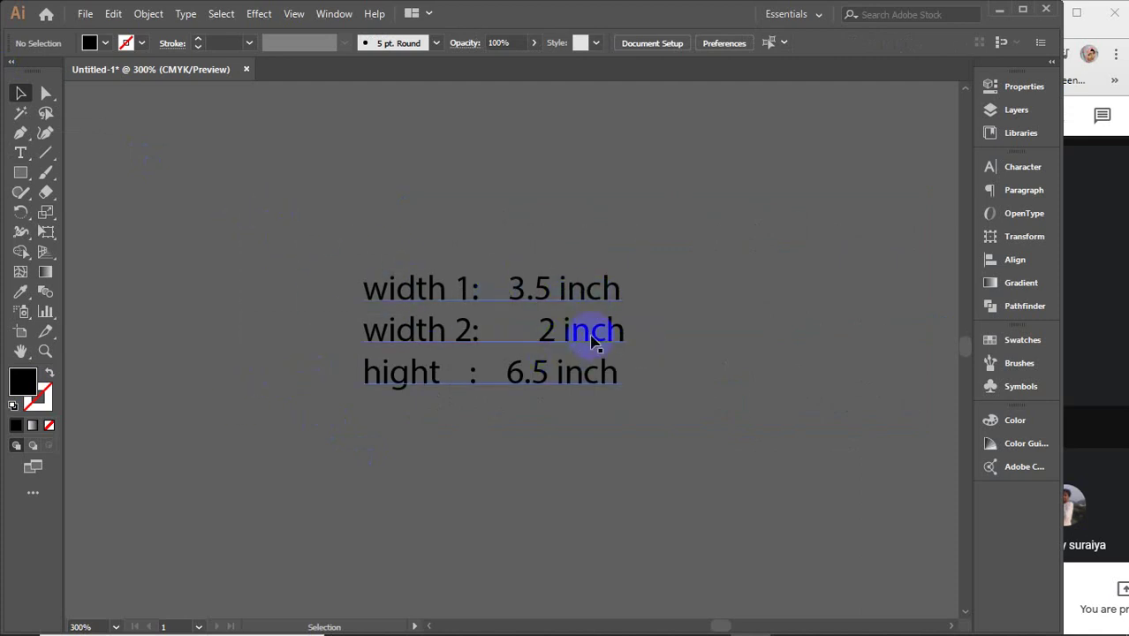
left_click_drag(302, 230, 733, 452)
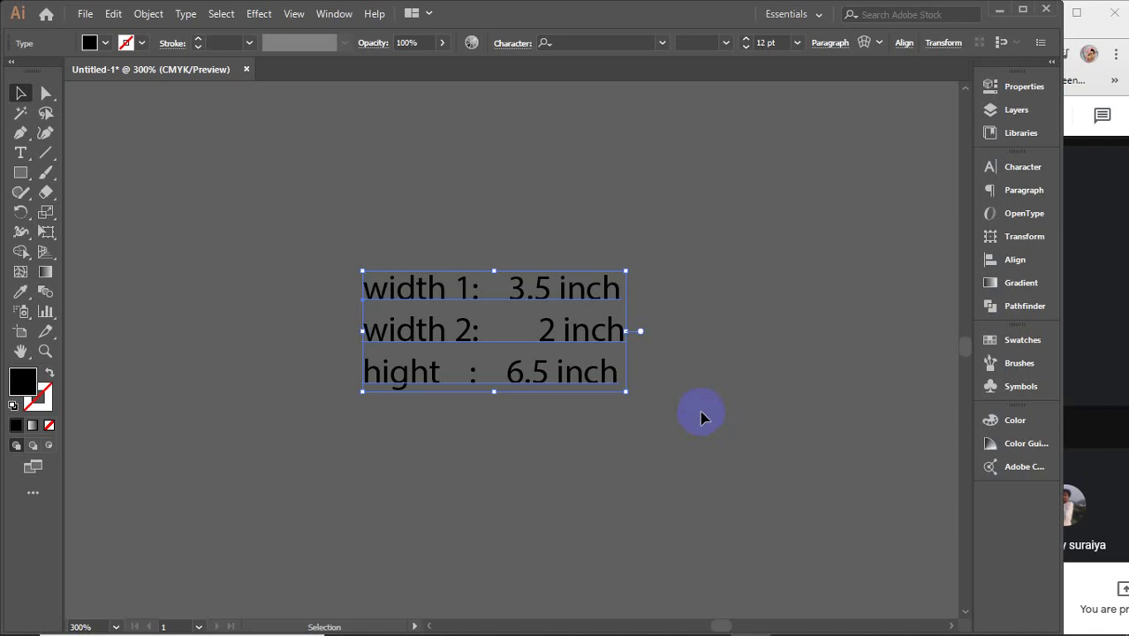
scroll(360, 434, "down", 5)
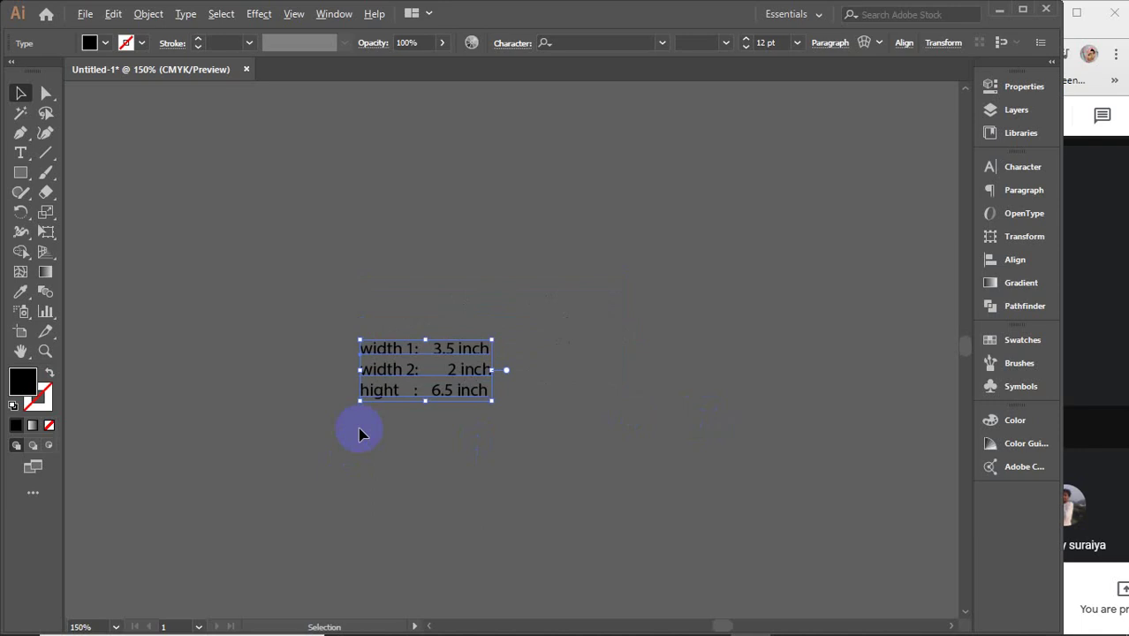
left_click_drag(342, 456, 635, 252)
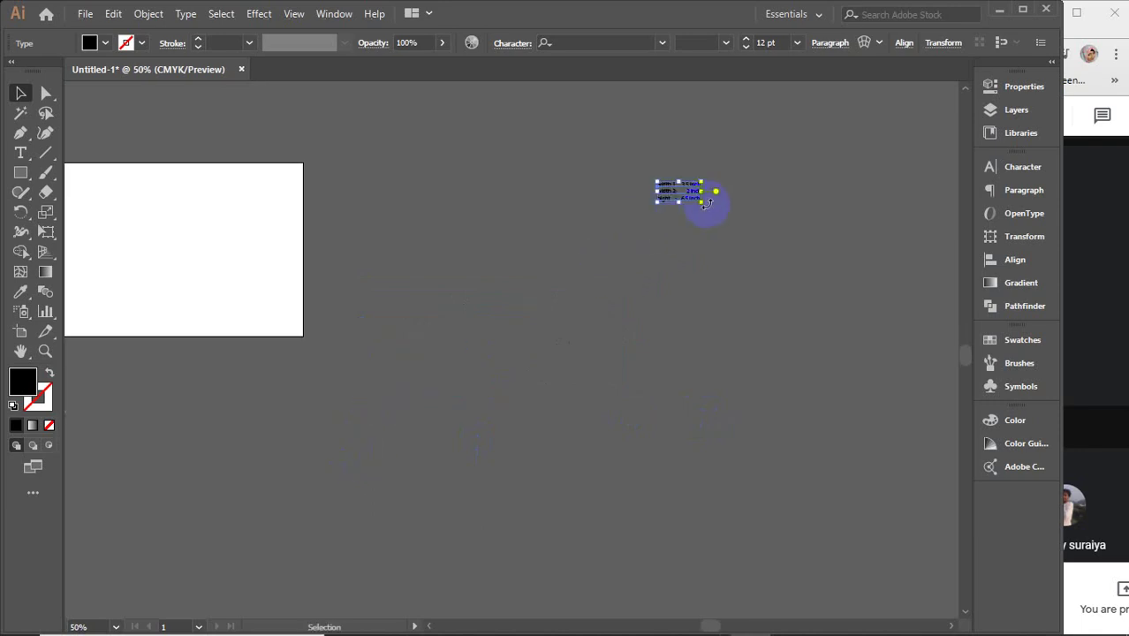
left_click_drag(703, 202, 749, 262)
scroll(630, 252, "up", 8)
left_click_drag(650, 318, 195, 212)
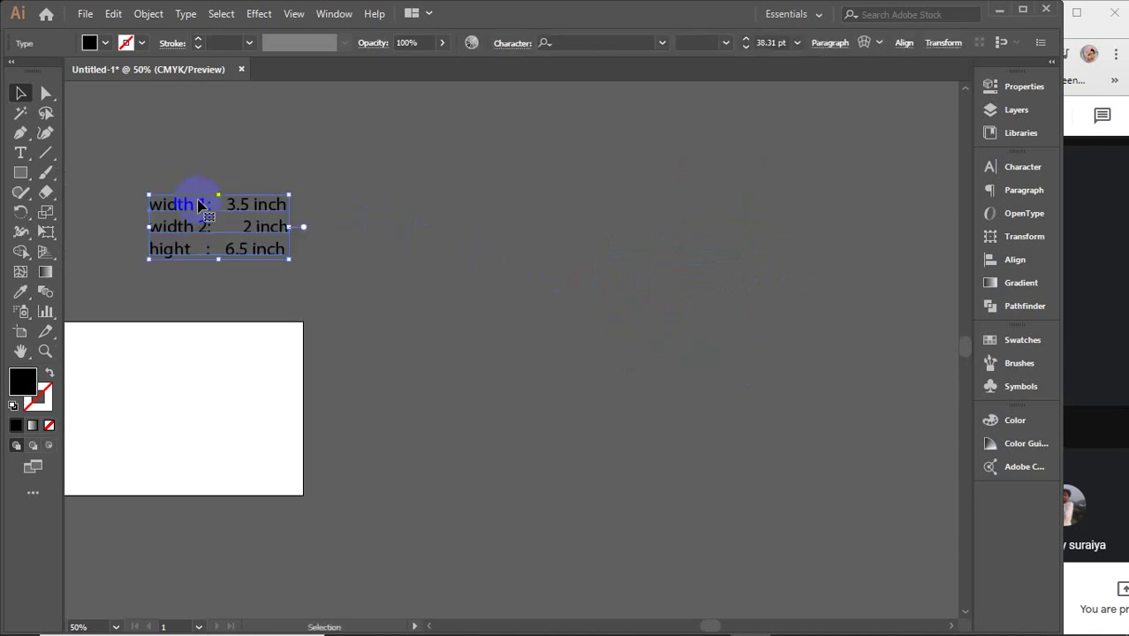
left_click(130, 148)
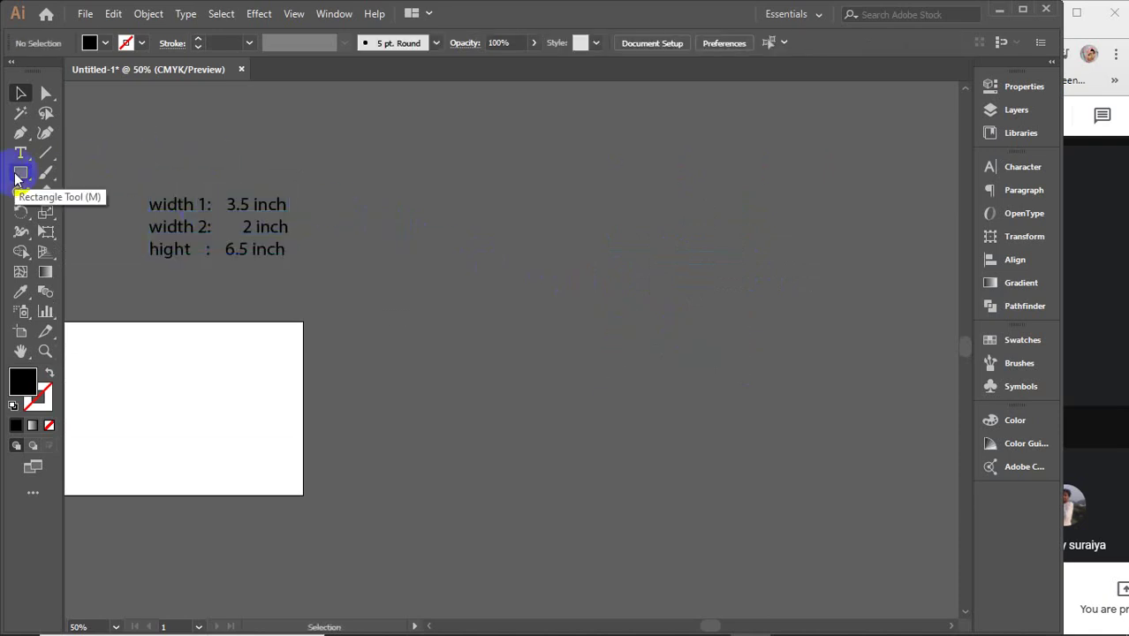
- Draw a rectangle 3.5 in wide and 6.5 in high in the empty area right of the artboard and reposition it slightly
left_click(15, 176)
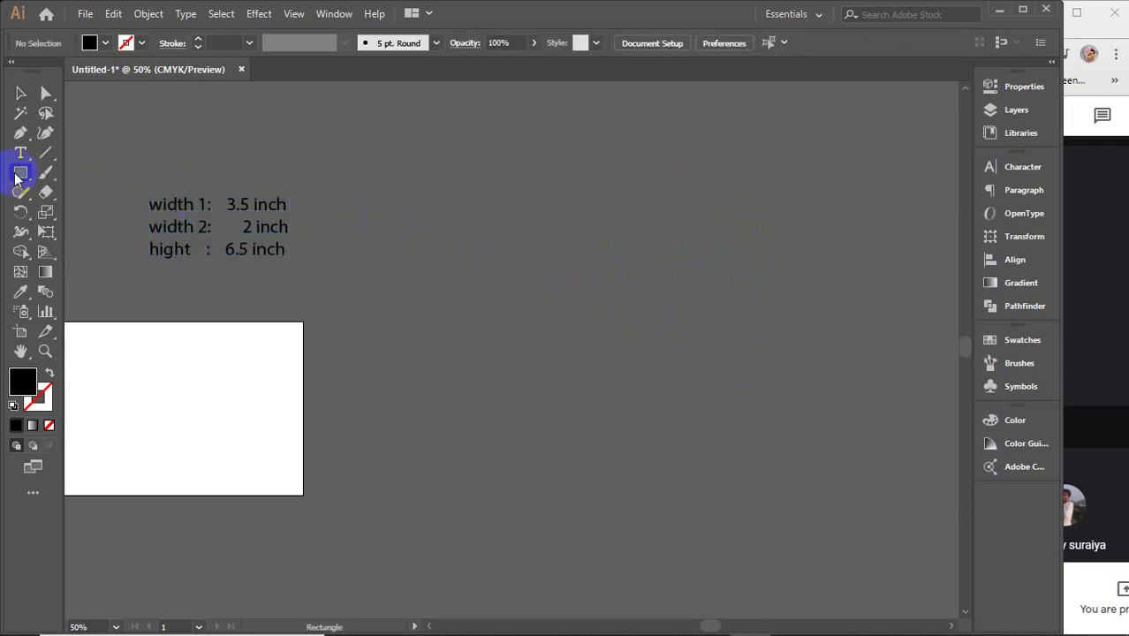
left_click(616, 305)
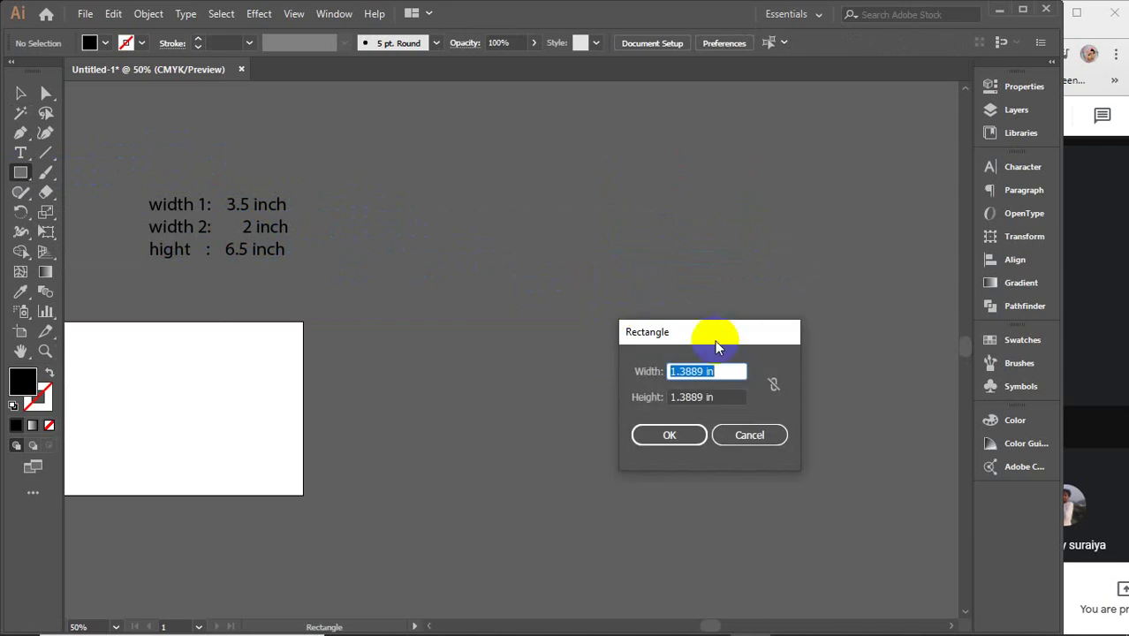
left_click_drag(714, 339, 688, 294)
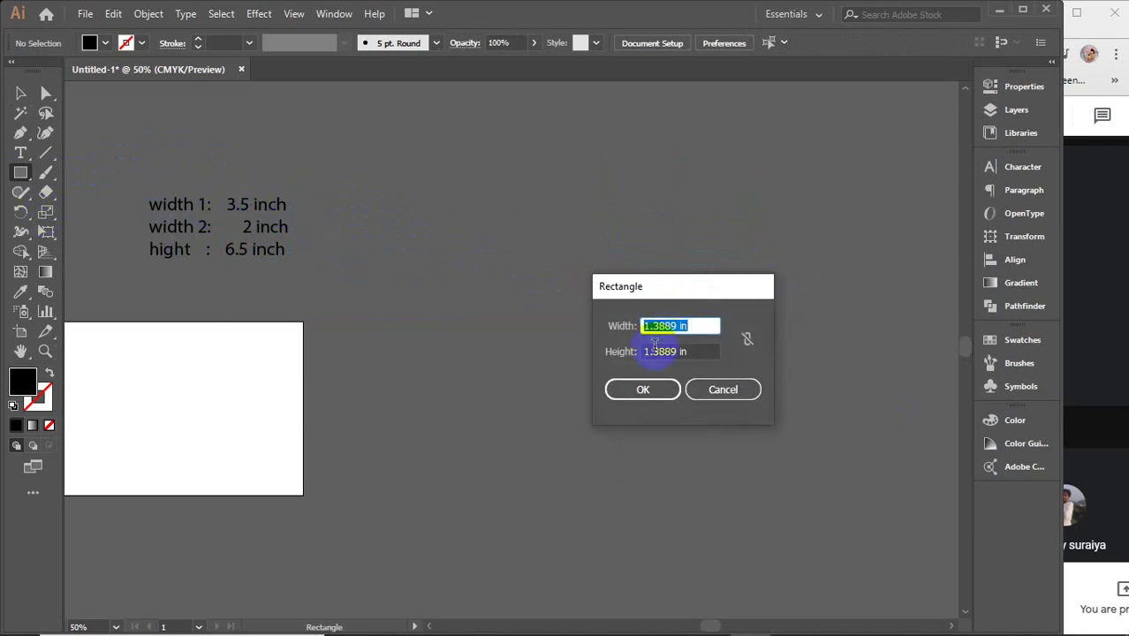
type("3.5")
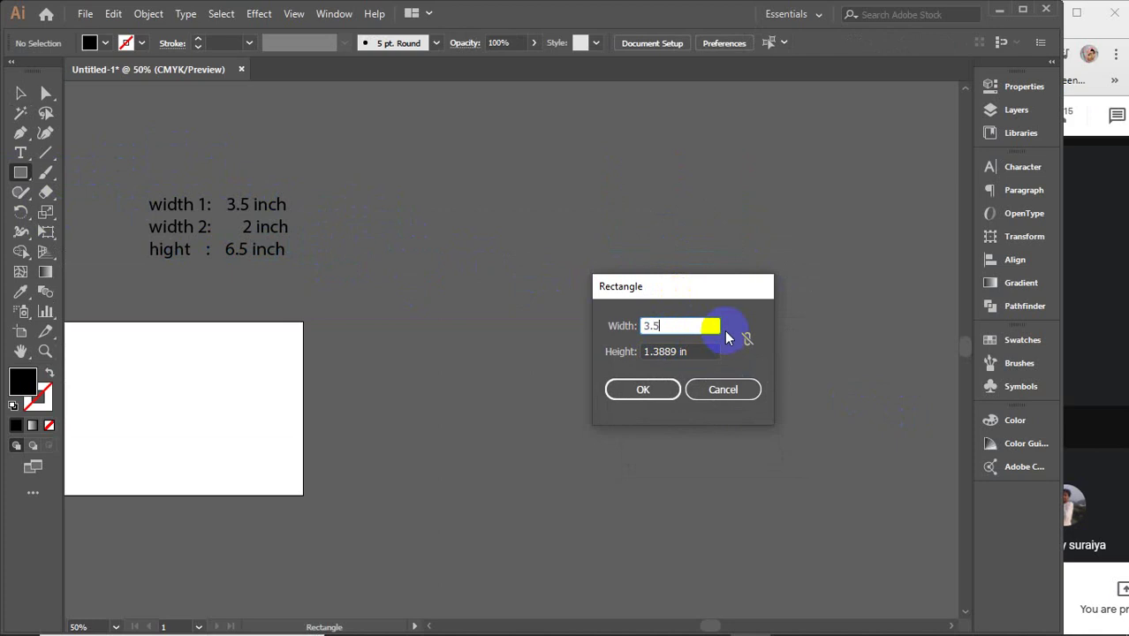
key("Tab")
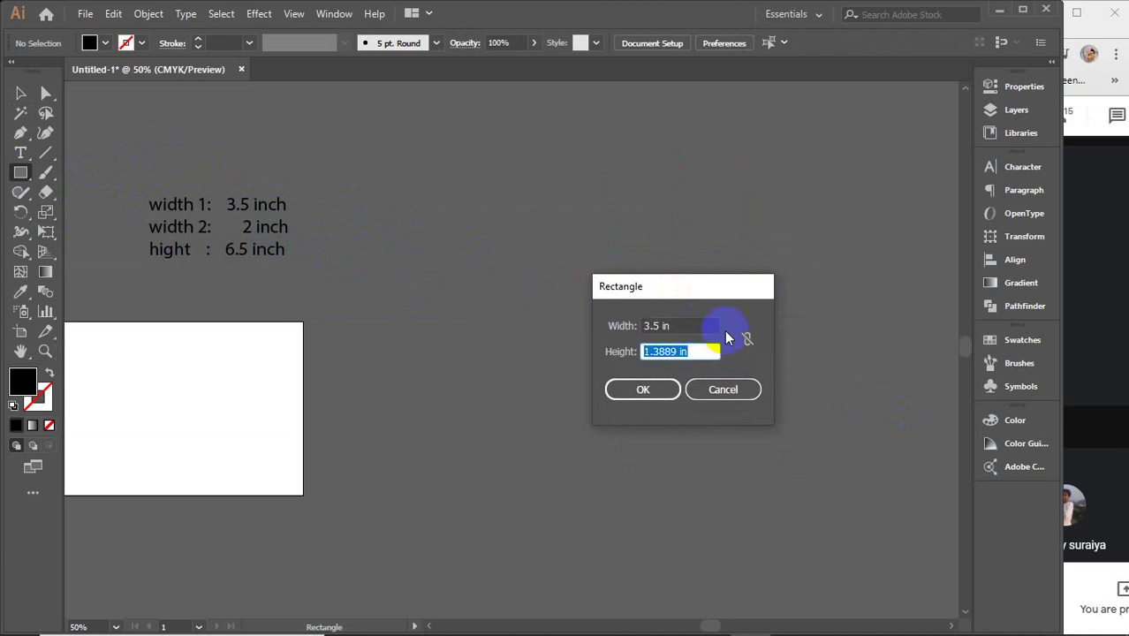
type("6.5")
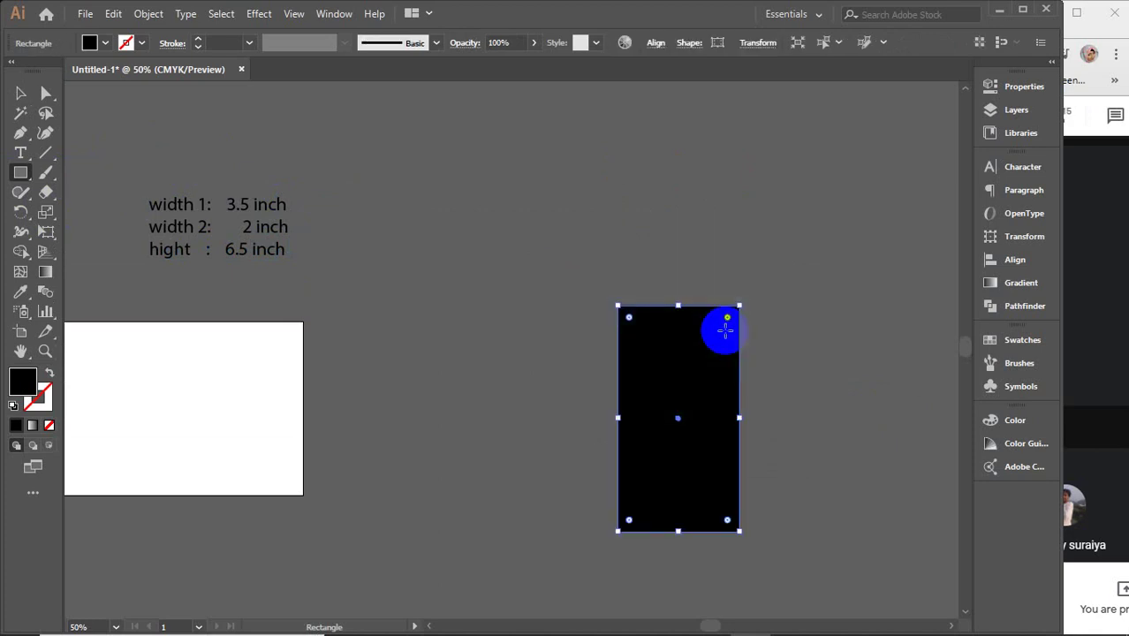
key("v")
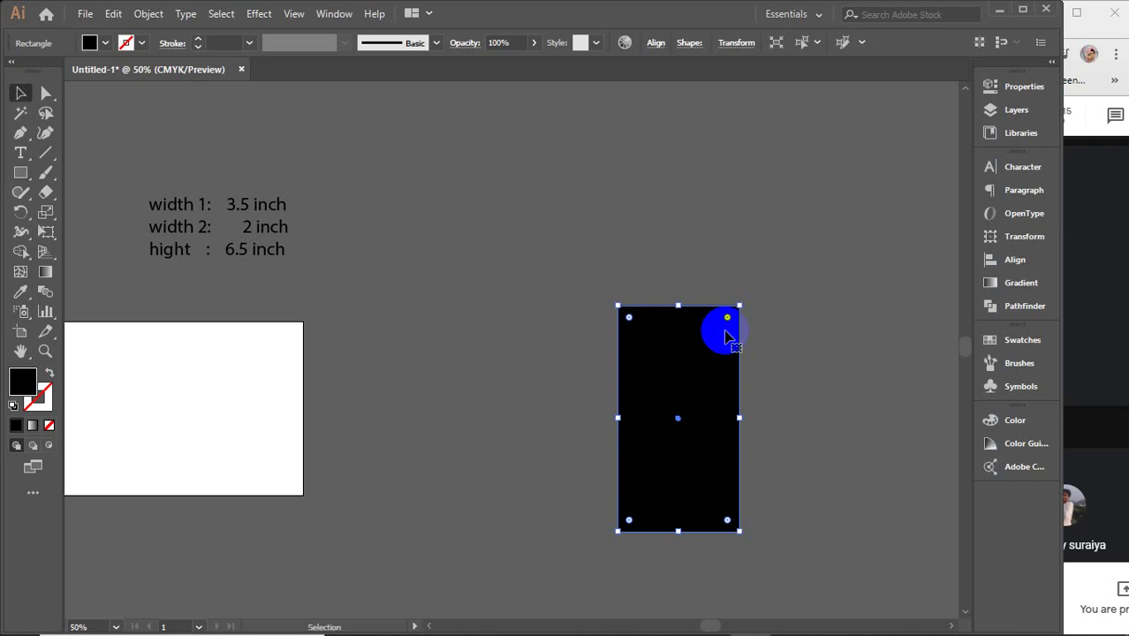
left_click_drag(680, 444, 632, 388)
- Give the rectangle a white fill and a black stroke
left_click(89, 43)
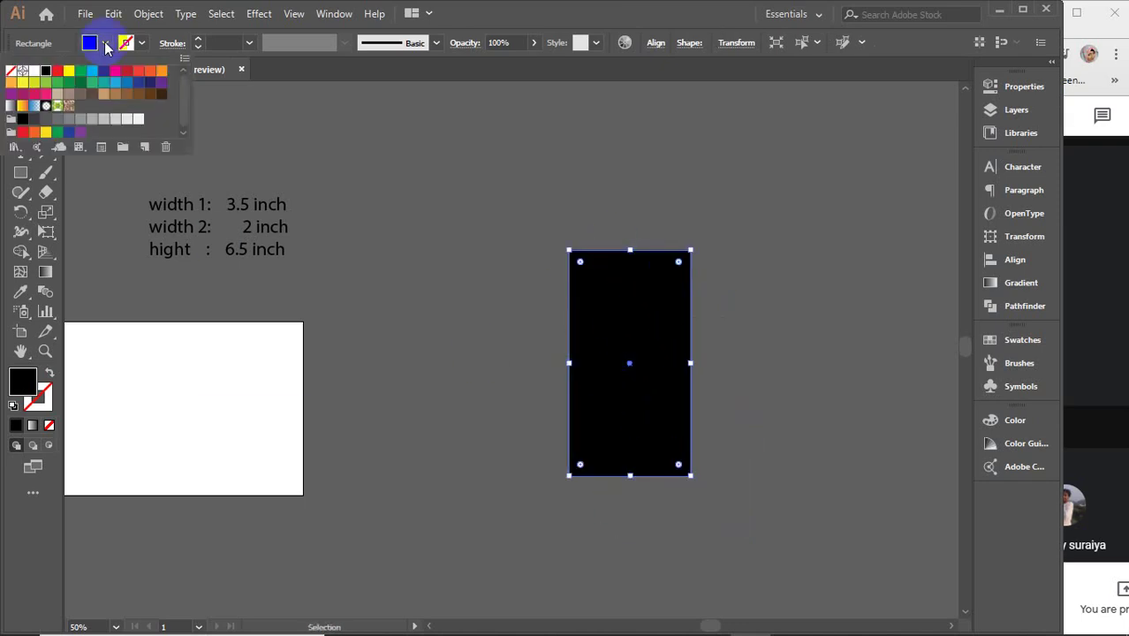
left_click(35, 70)
left_click(133, 44)
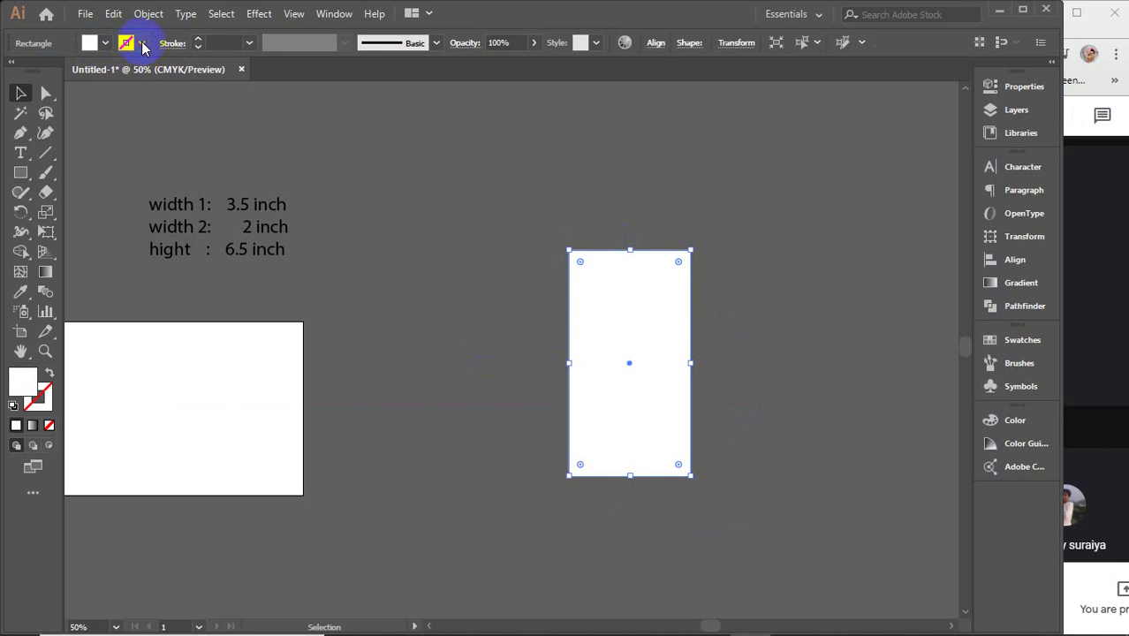
left_click(128, 43)
left_click(46, 70)
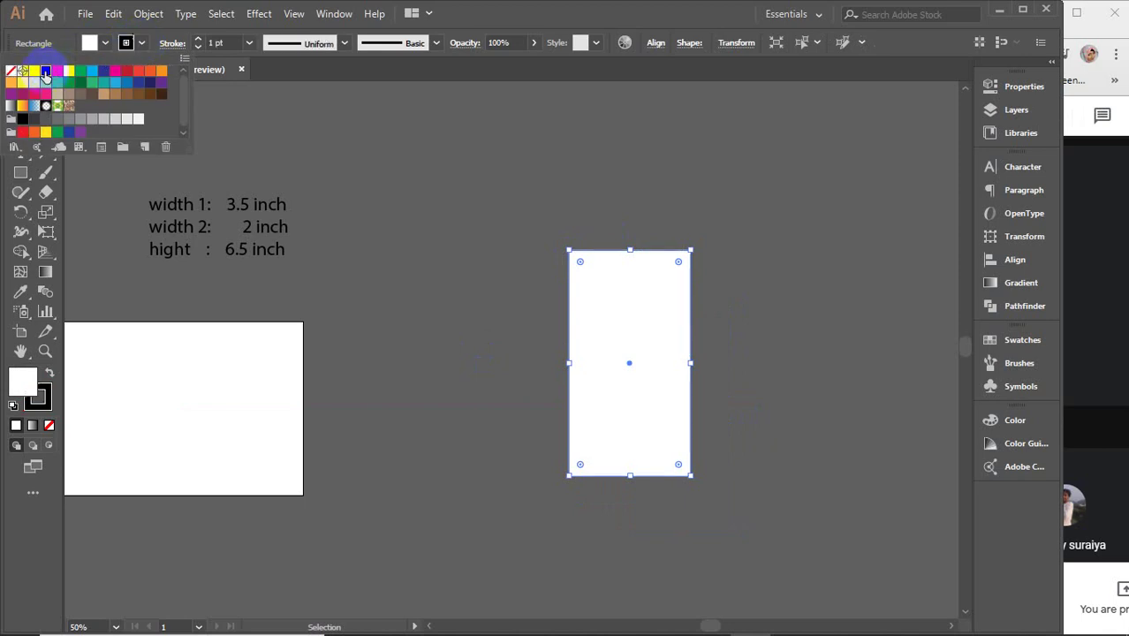
left_click(369, 236)
left_click(400, 276)
- Duplicate the rectangle flush against its right edge and set the copy's width to 2 in, keeping its left edge fixed
left_click(642, 399)
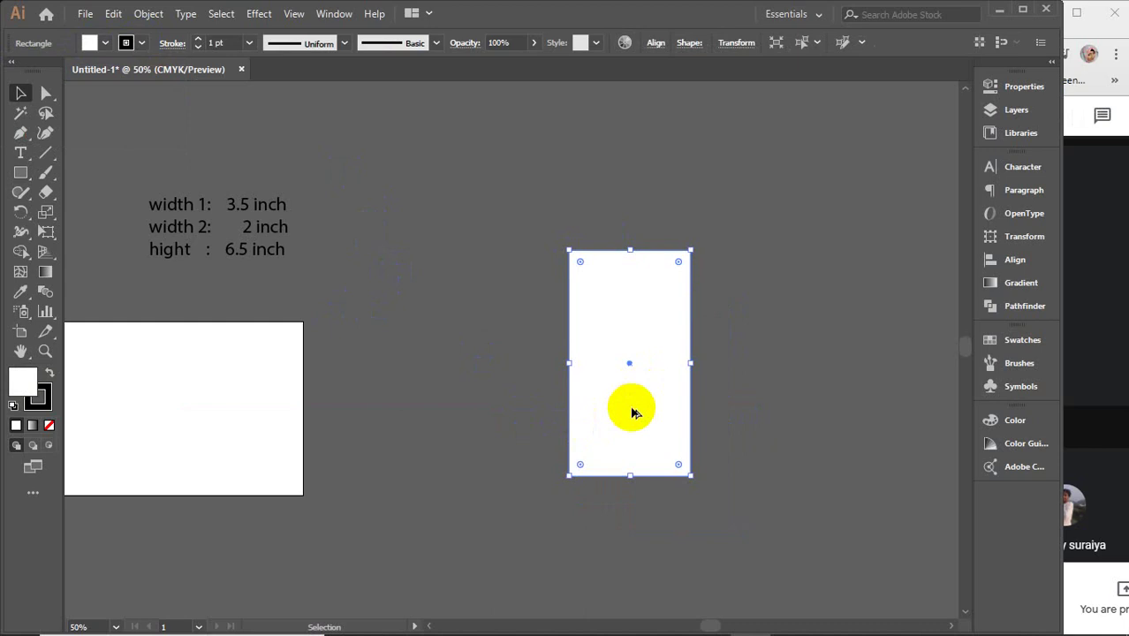
left_click_drag(629, 408, 671, 378)
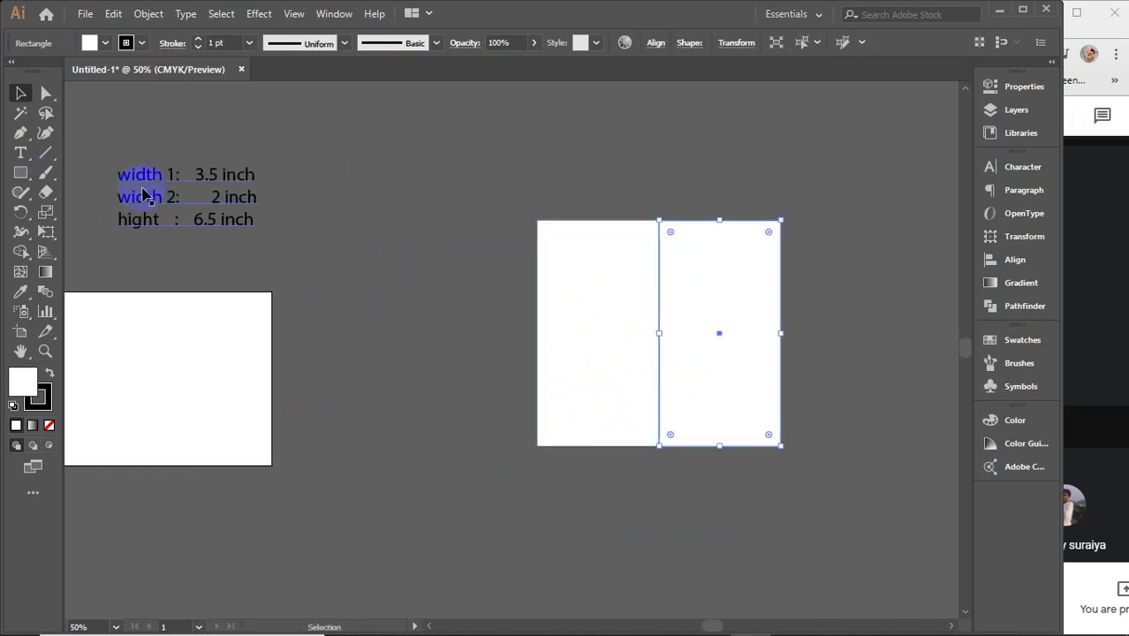
left_click_drag(584, 305, 486, 290)
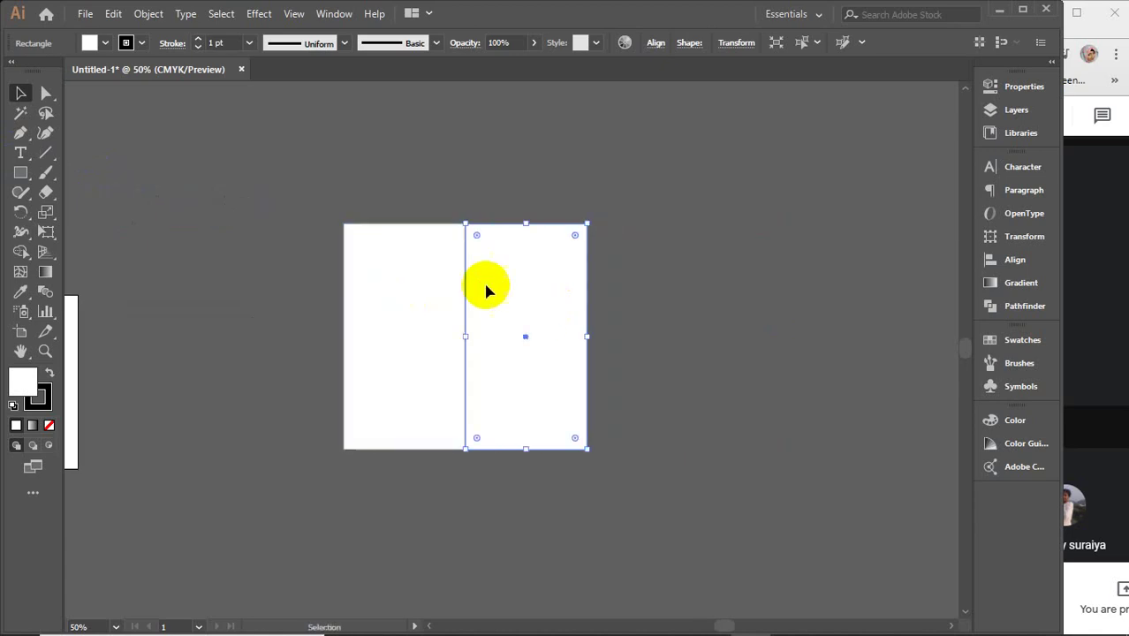
left_click(1007, 87)
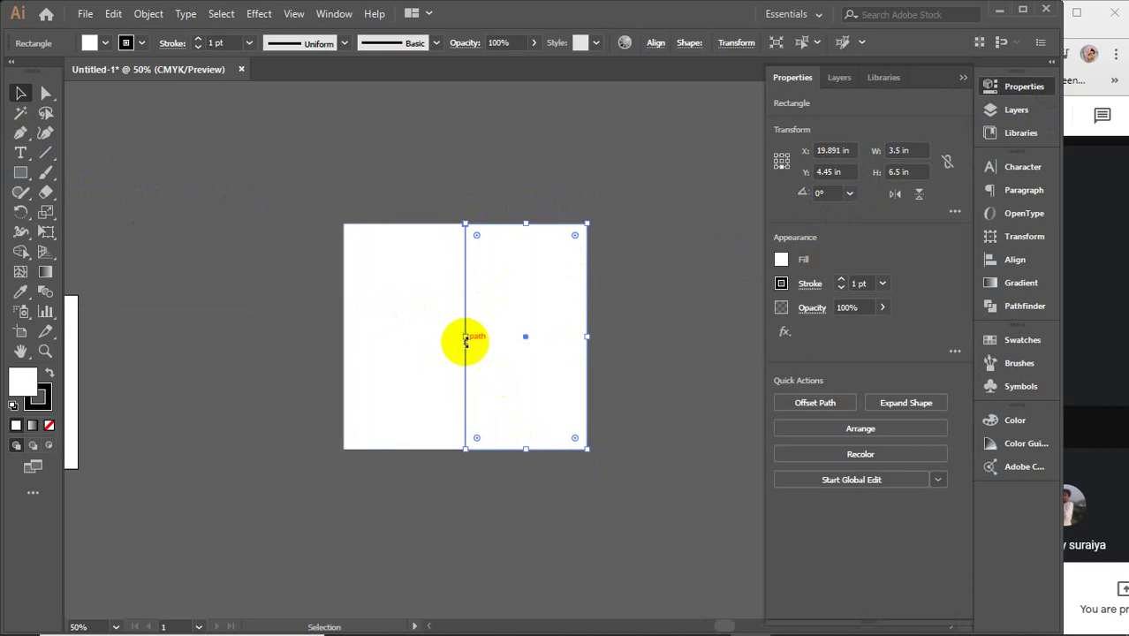
left_click(776, 156)
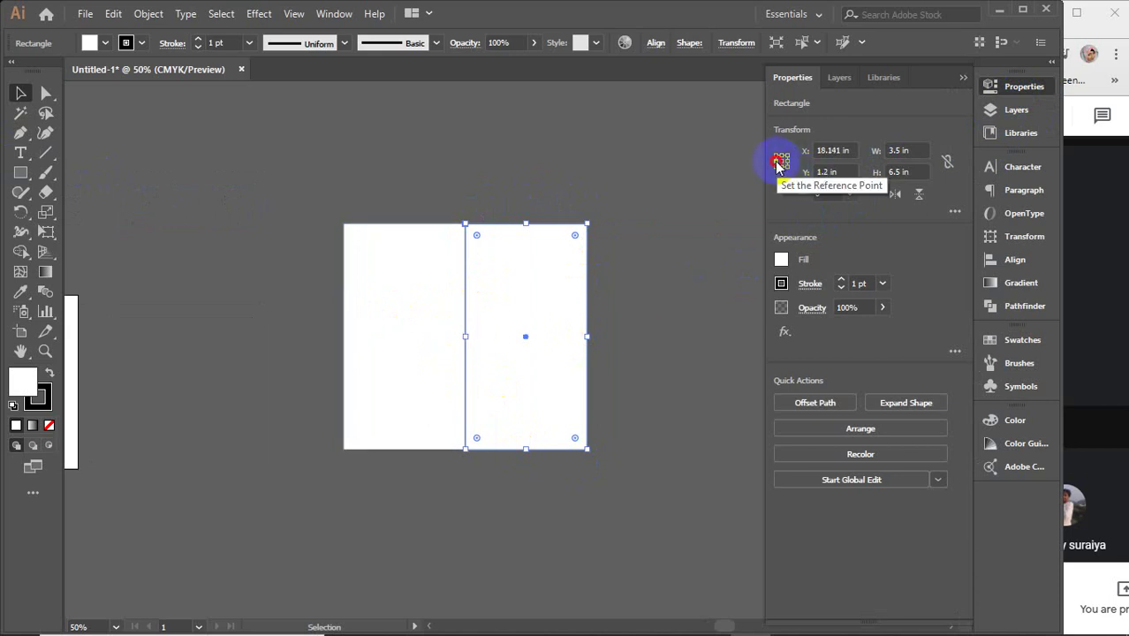
left_click(901, 151)
type("2")
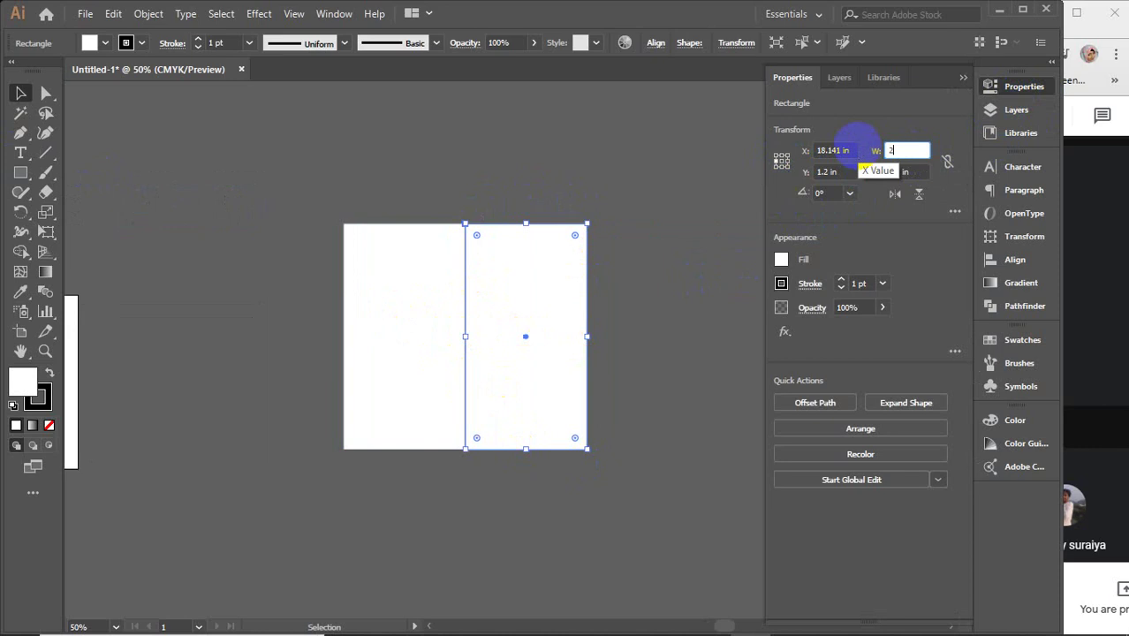
key("Return")
left_click(963, 77)
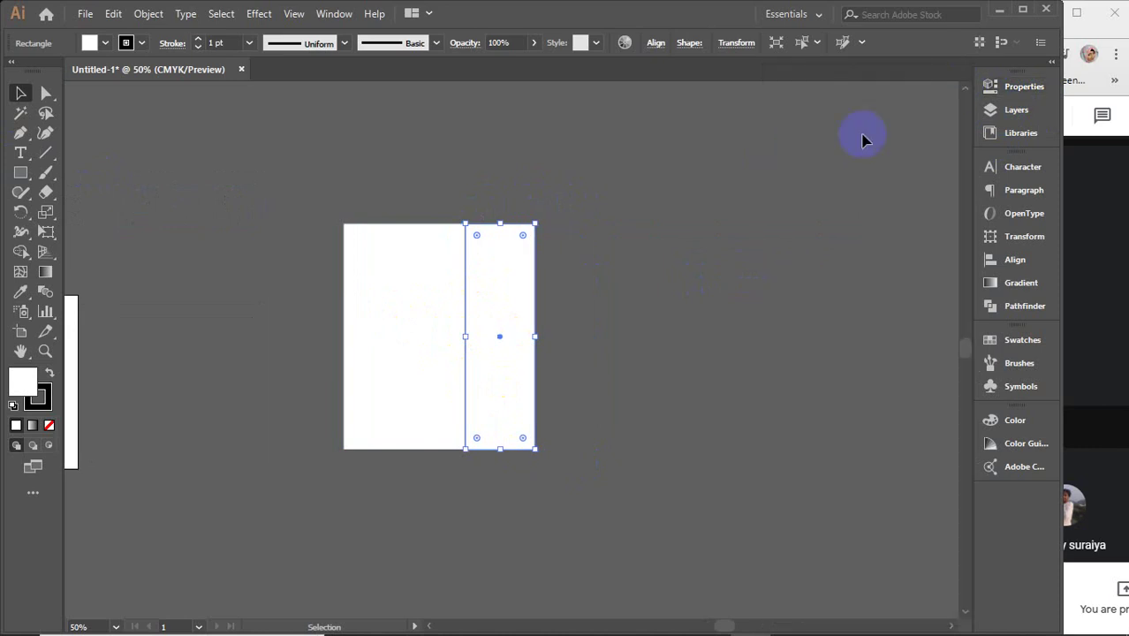
- Duplicate the wide and narrow panels together, place the copies flush against the right side of the originals, and deselect them
left_click(683, 249)
left_click(529, 315)
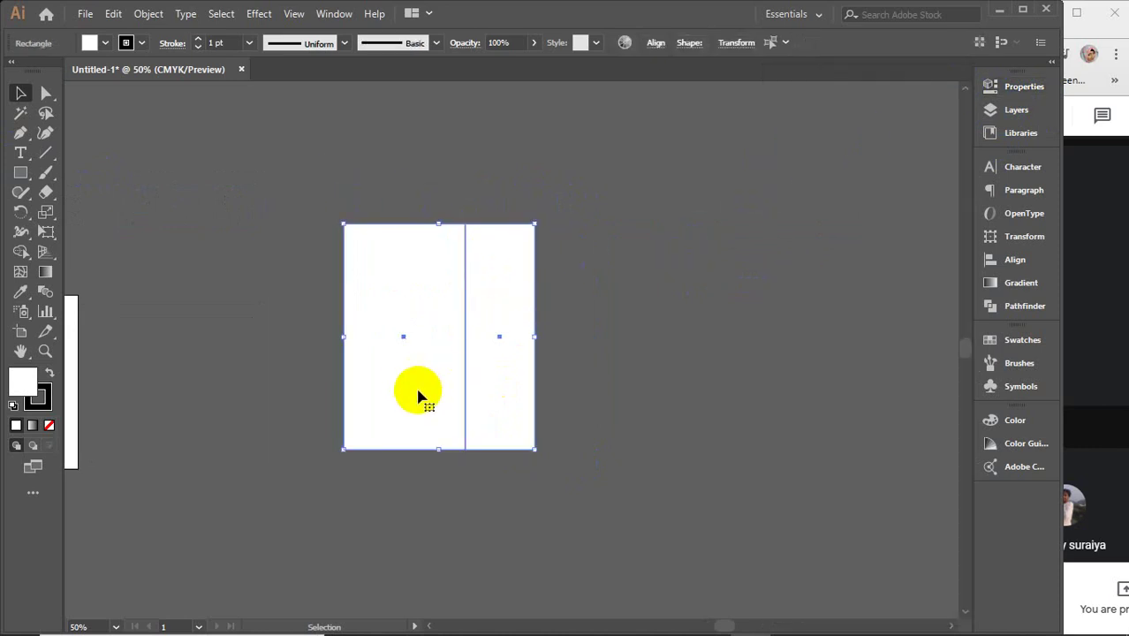
left_click_drag(406, 378, 588, 373)
left_click(437, 168)
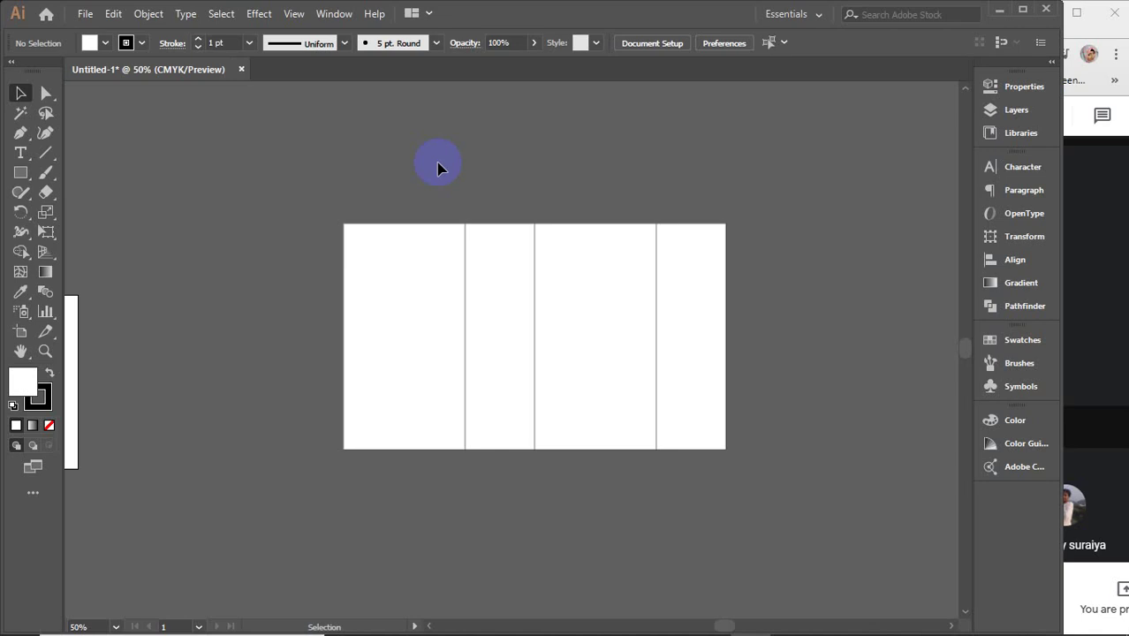
- Examine the four adjoining box panels, selecting the wide and narrow ones individually and then all together
left_click_drag(381, 171, 685, 335)
left_click(393, 172)
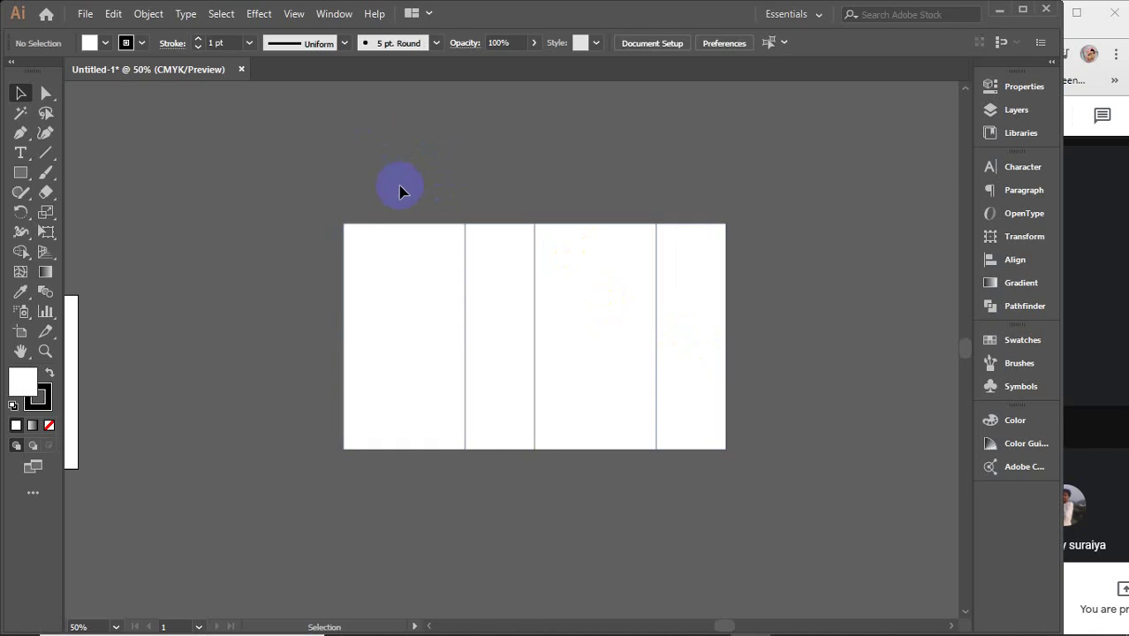
left_click(381, 240)
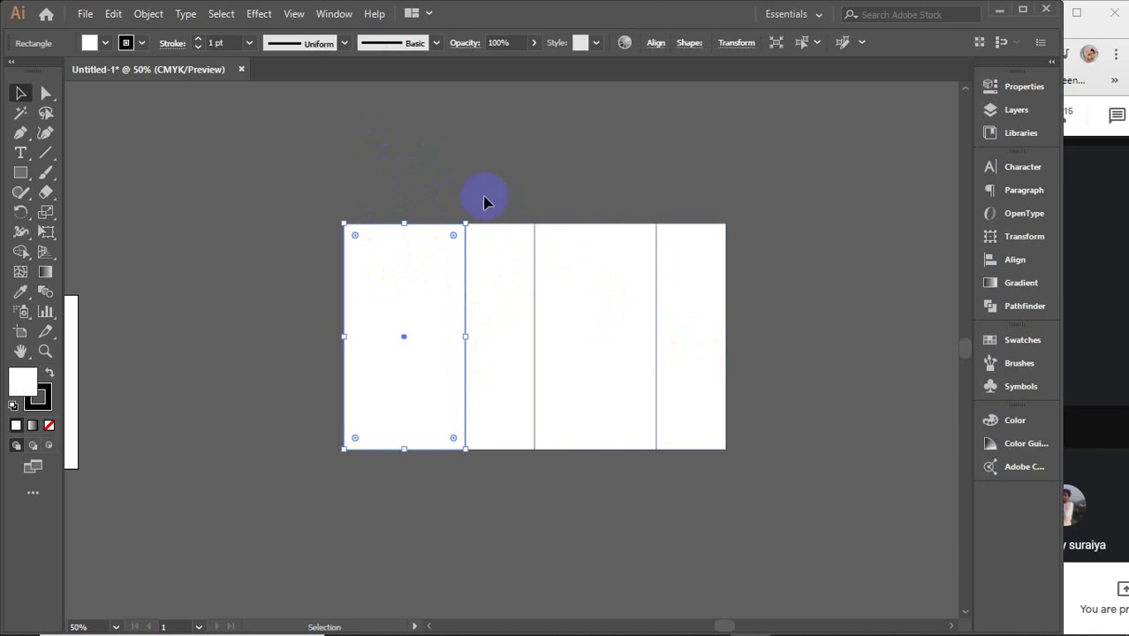
left_click(574, 273)
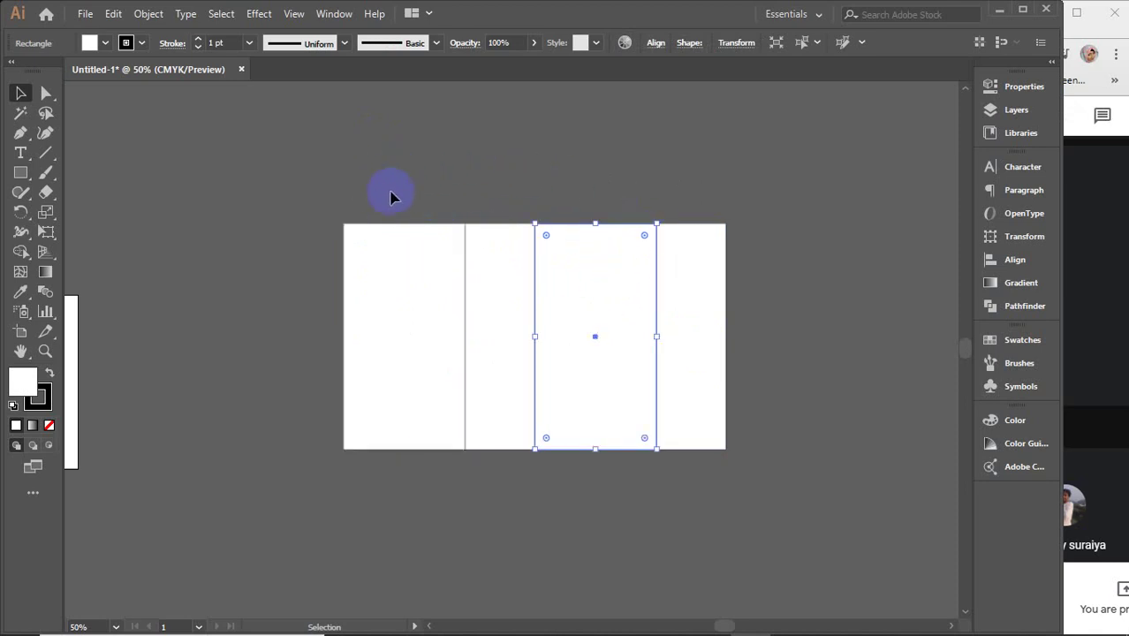
left_click(676, 252)
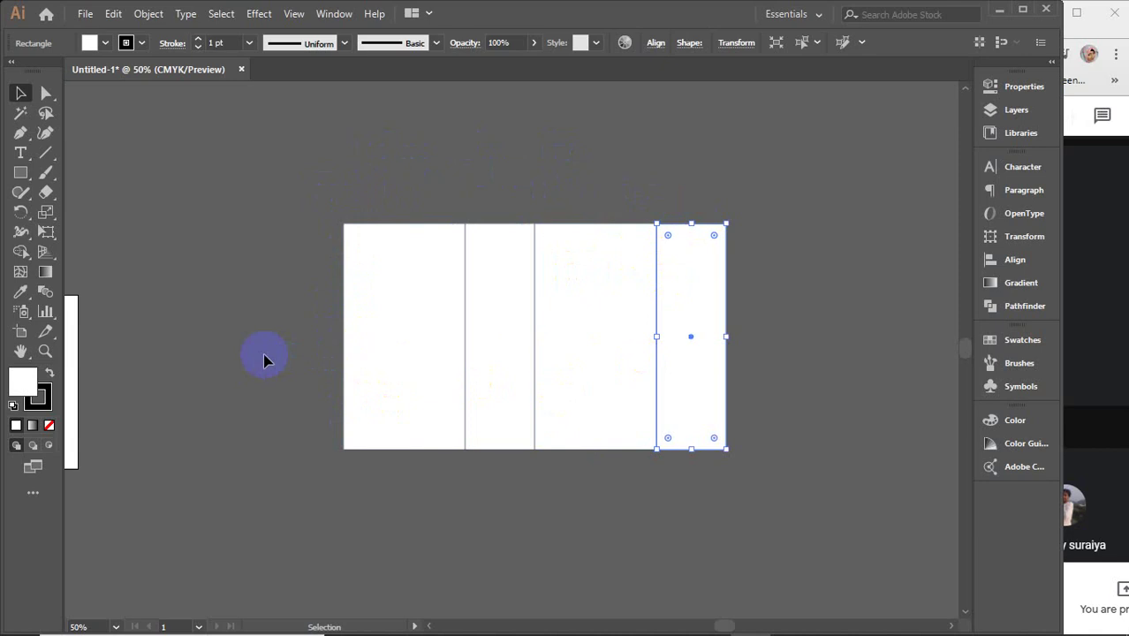
left_click(281, 308)
left_click_drag(297, 183, 799, 543)
left_click(276, 282)
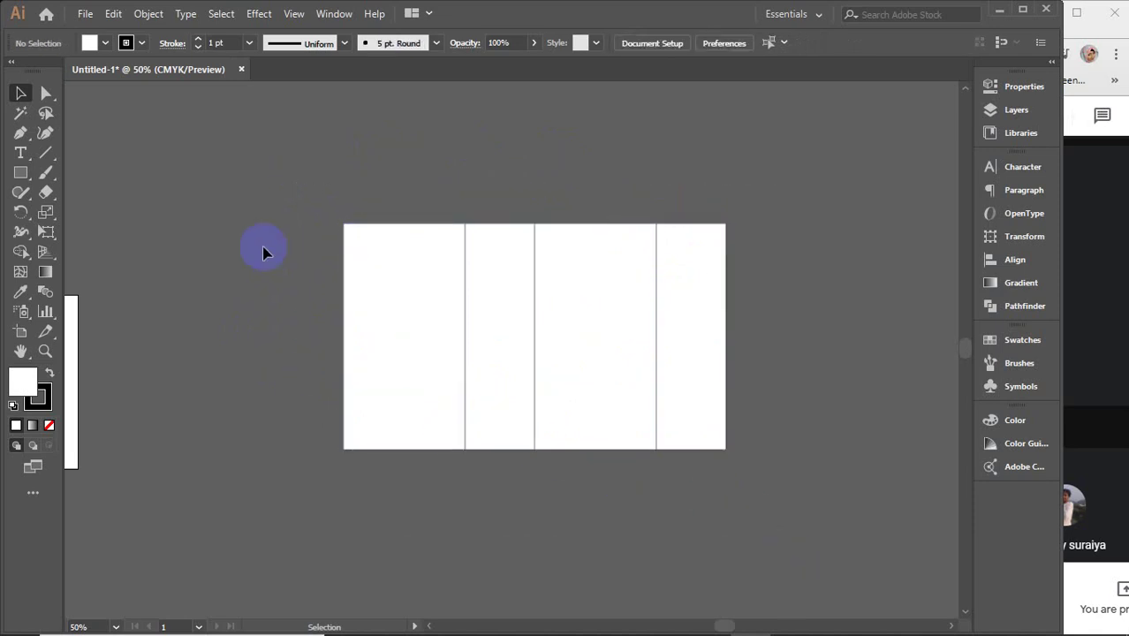
left_click_drag(261, 184, 801, 483)
left_click(301, 273)
left_click_drag(305, 212, 789, 510)
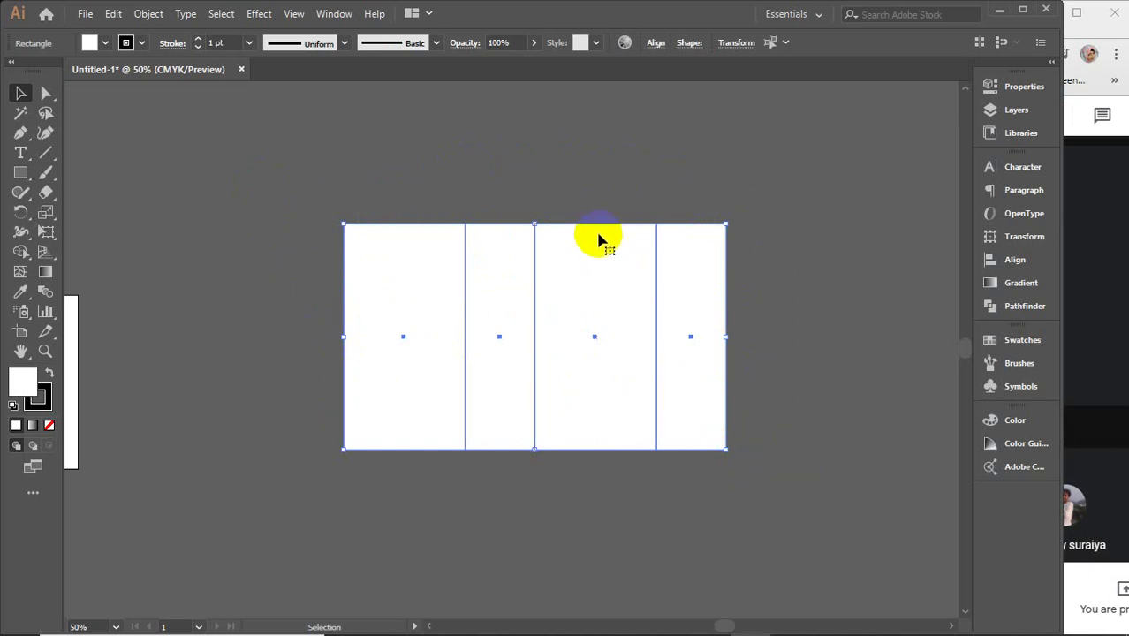
left_click(472, 132)
left_click(445, 233)
left_click(370, 147)
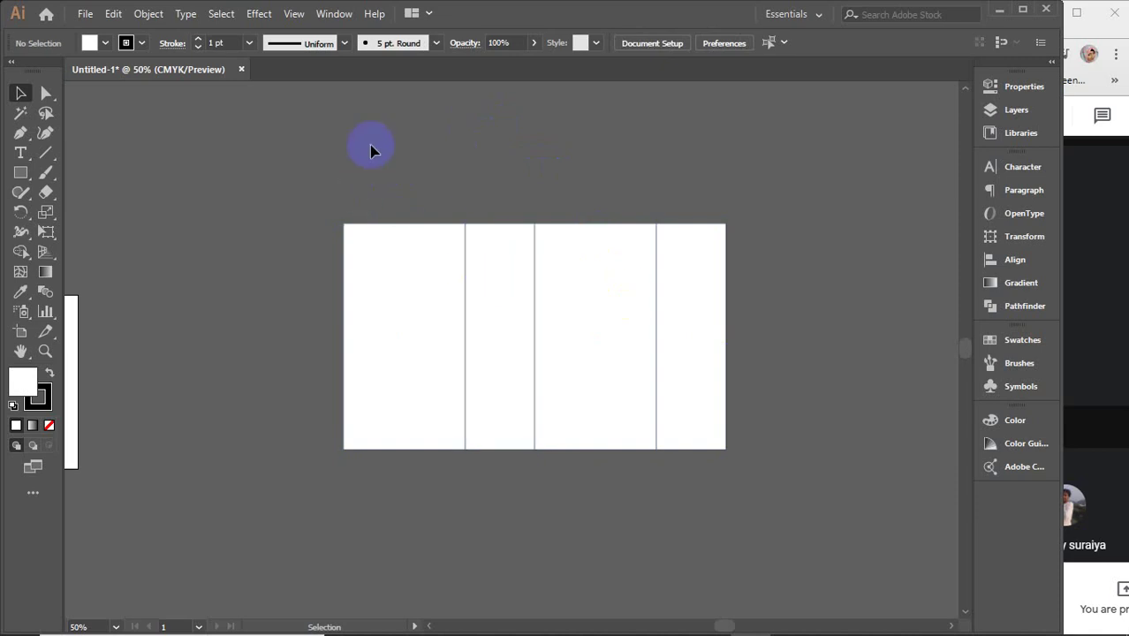
left_click(378, 245)
left_click(717, 256)
left_click(330, 277)
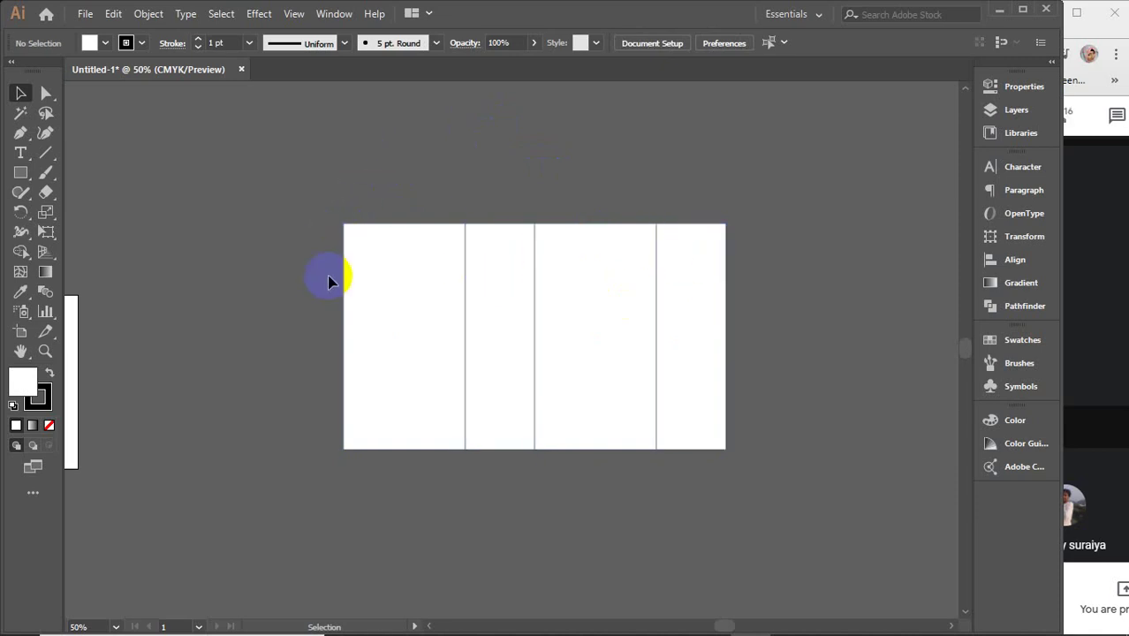
left_click(348, 281)
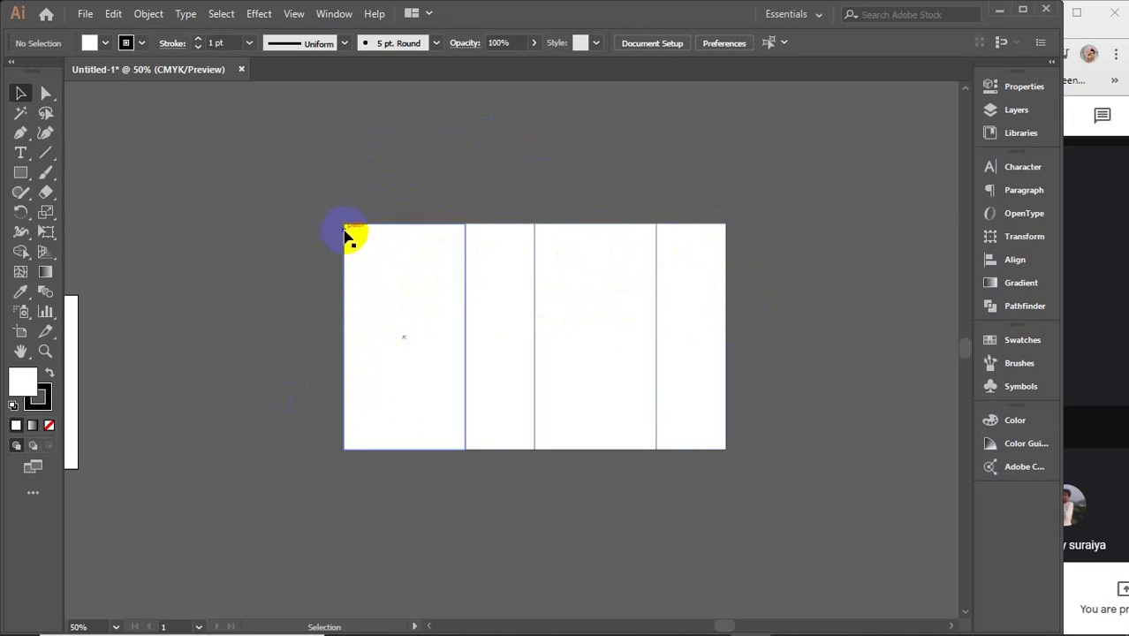
- Duplicate the leftmost panel flush against its left edge and set the copy's width to 0.5 in, keeping its right edge fixed
left_click(450, 381)
left_click_drag(448, 381, 325, 388)
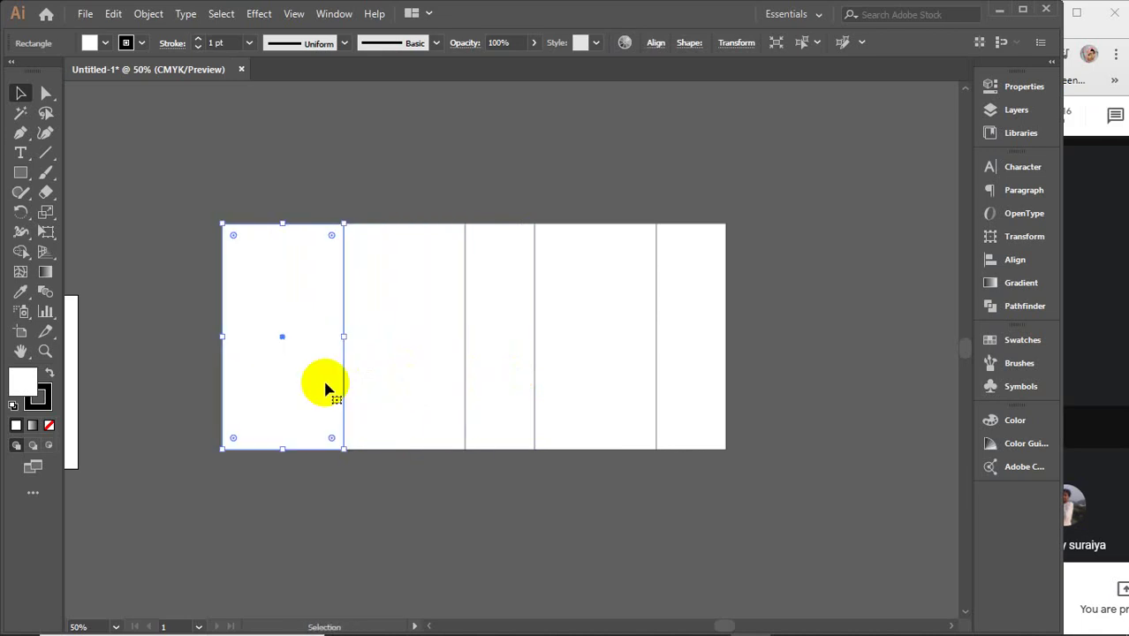
left_click(1024, 95)
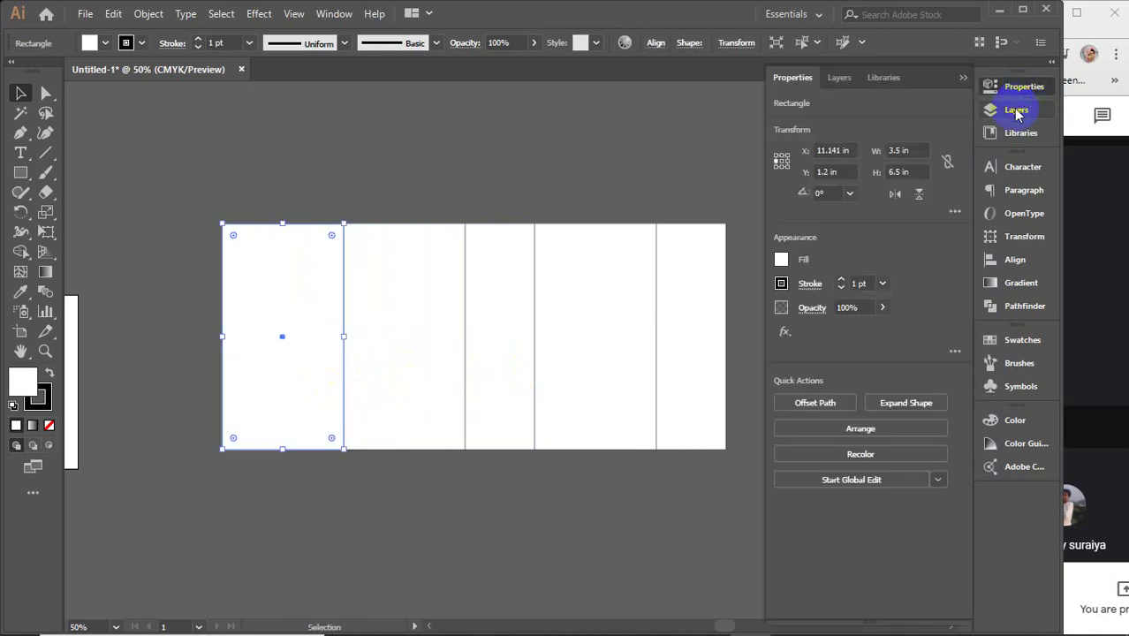
left_click(787, 162)
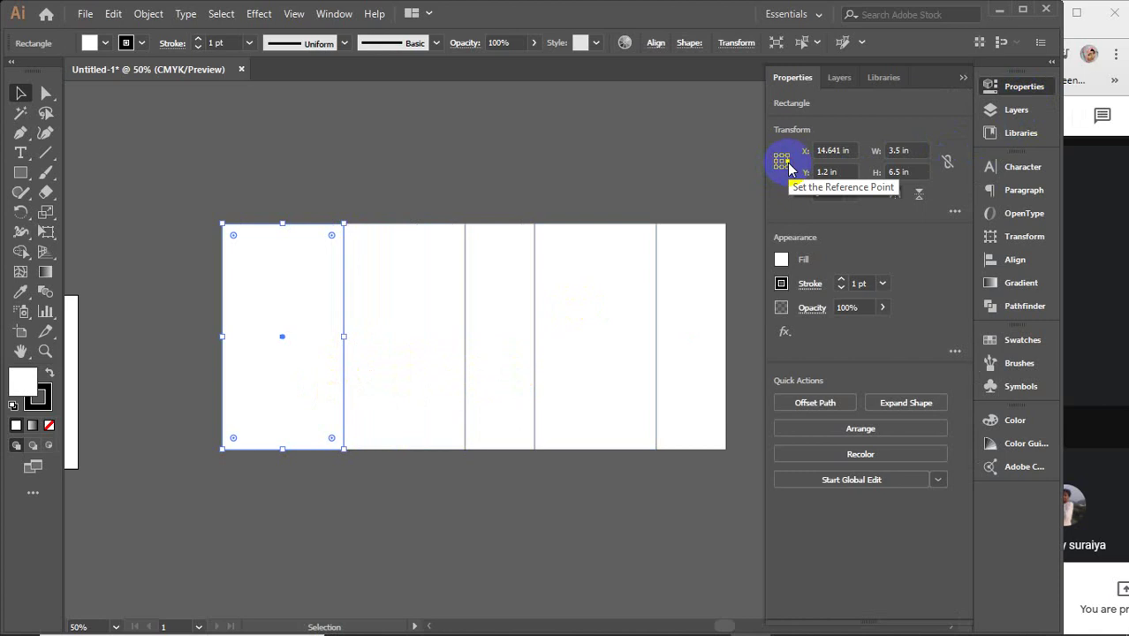
left_click(917, 151)
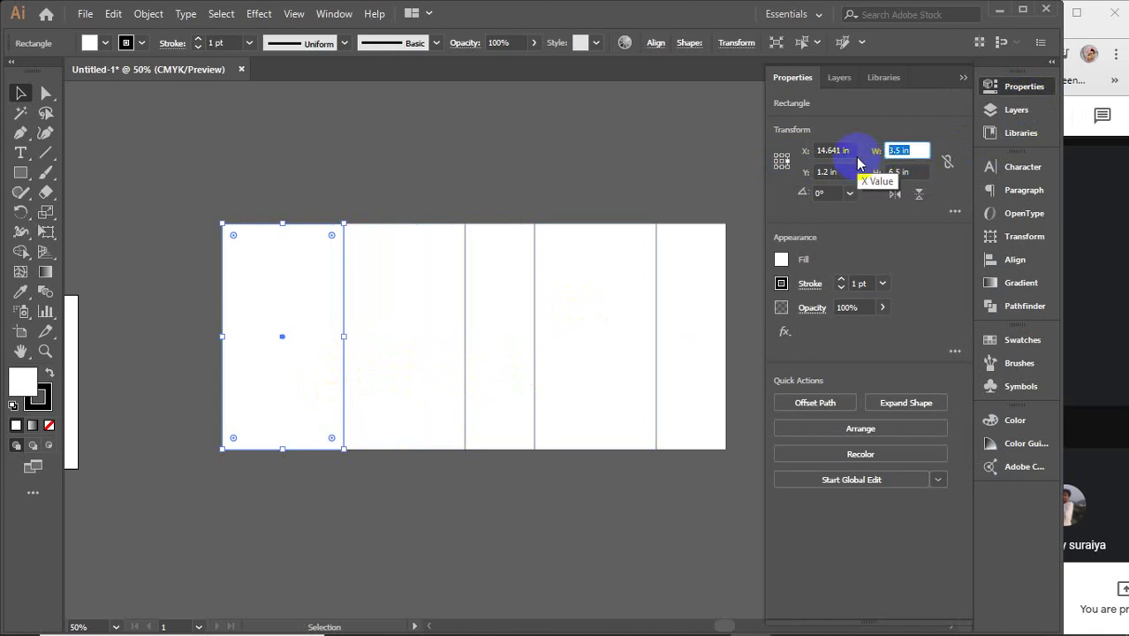
key("BackSpace")
type(".5")
key("Return")
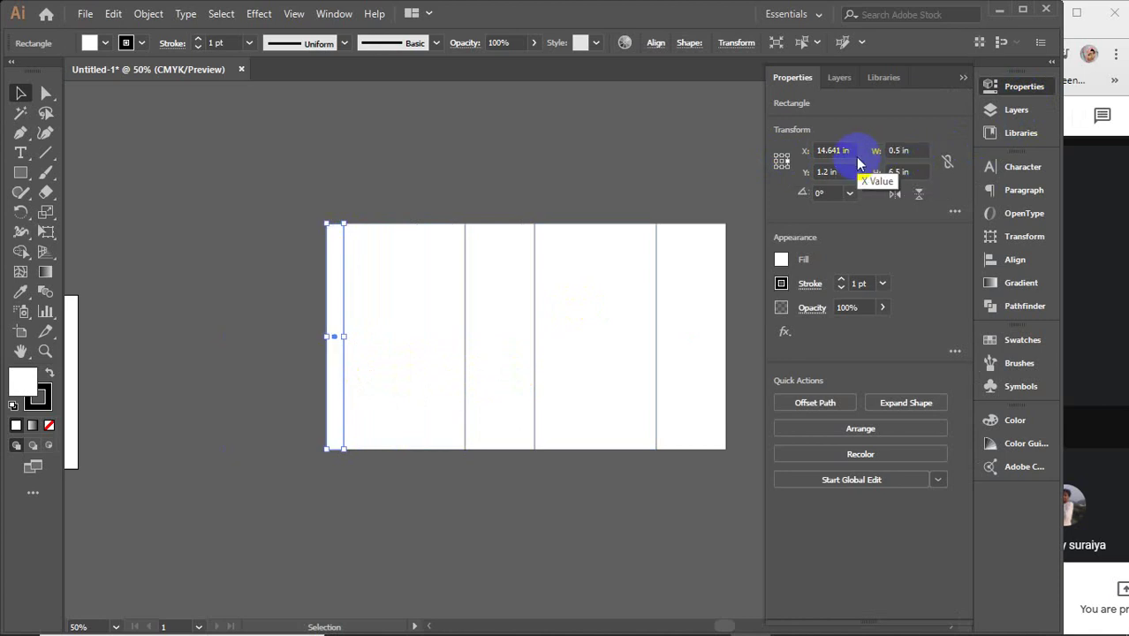
left_click(963, 79)
left_click(619, 168)
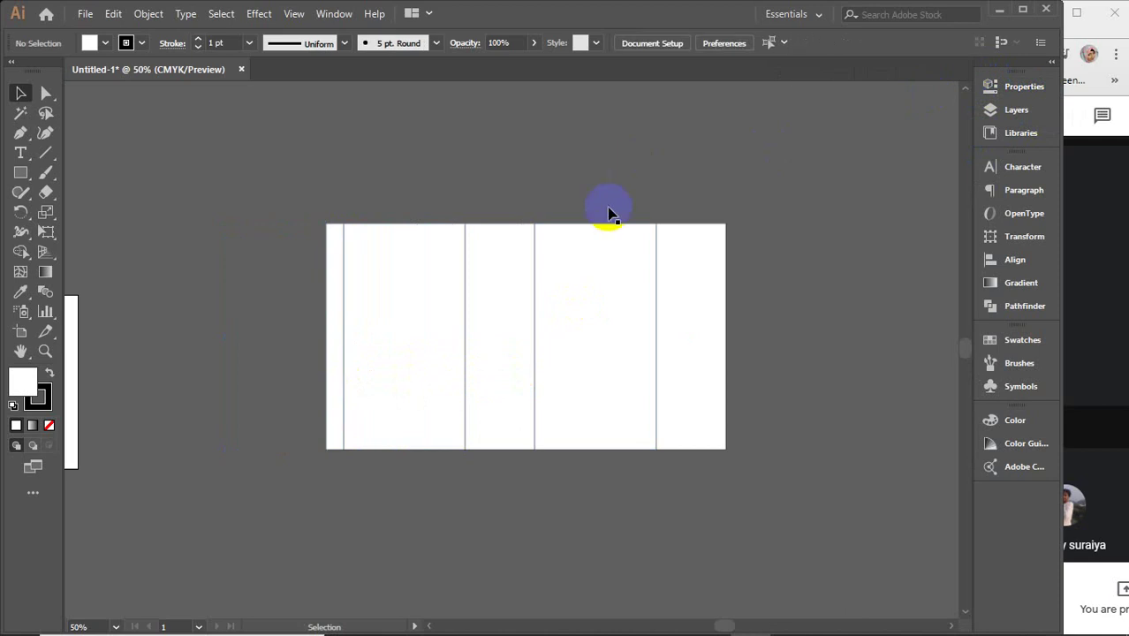
- Number the two wide and two narrow panels 1 to 4 by hand with the Paintbrush, skipping the narrow side flap
left_click(708, 281)
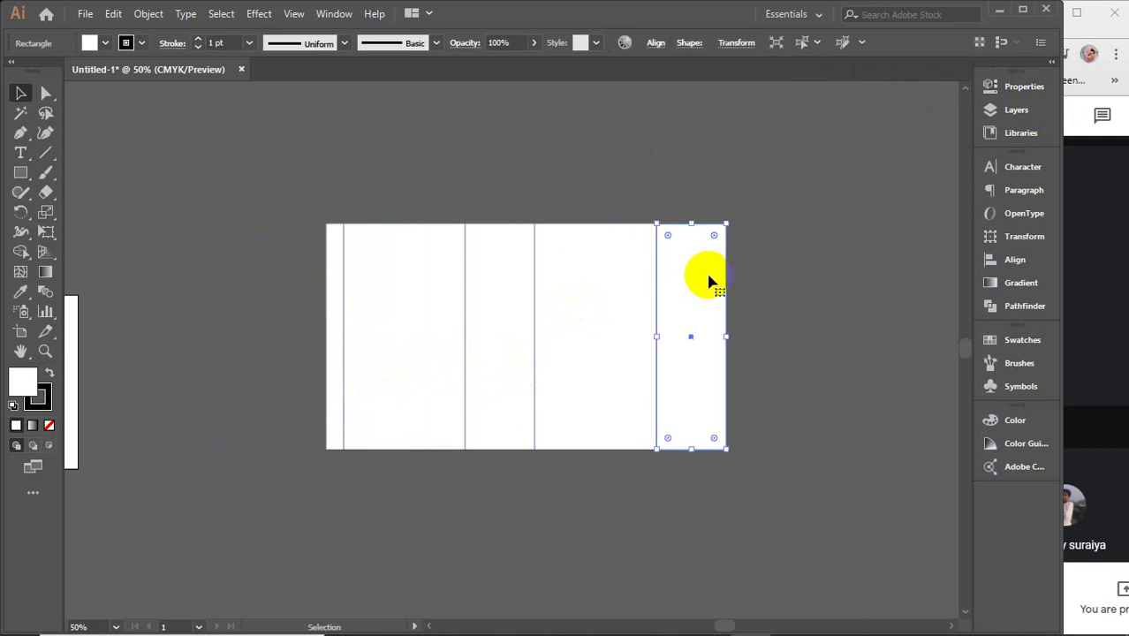
left_click(176, 229)
left_click(46, 172)
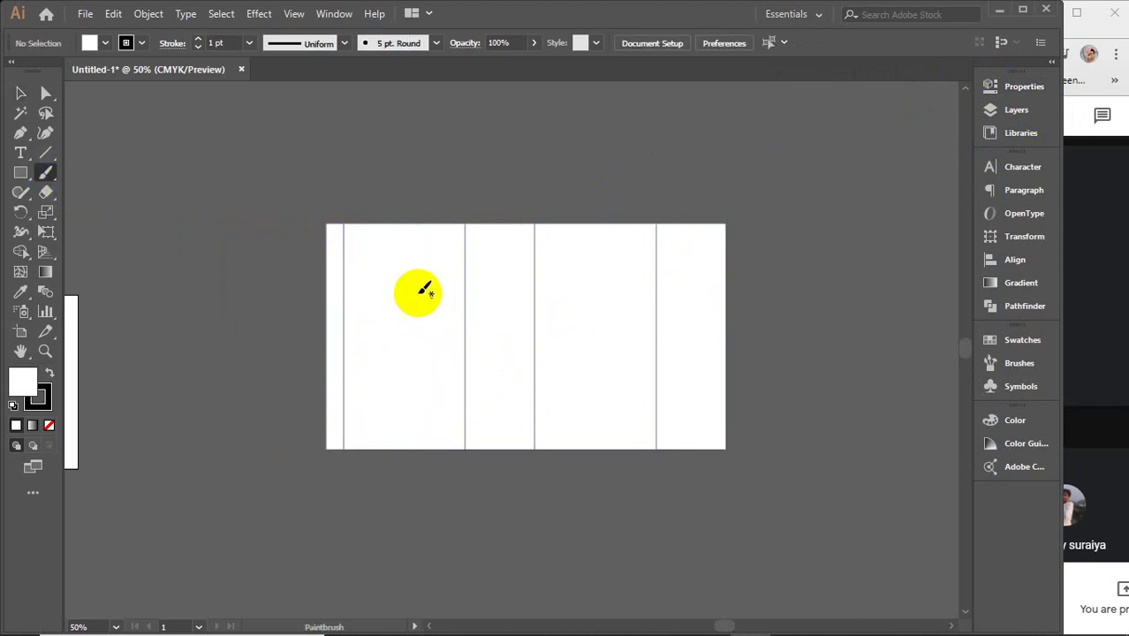
left_click_drag(396, 292, 406, 348)
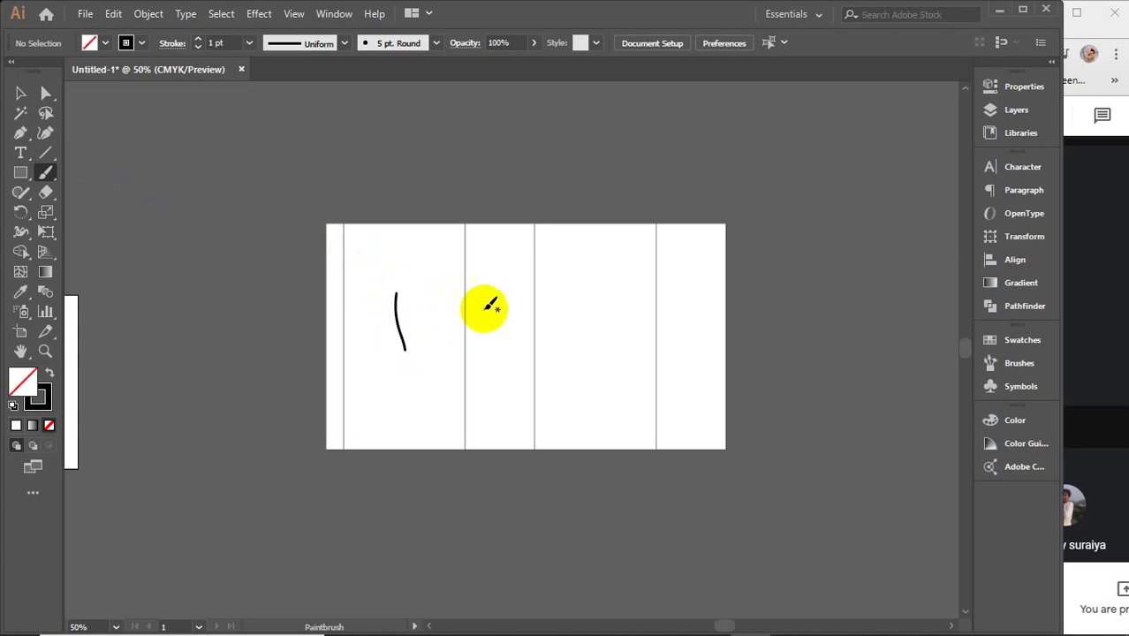
mouse_move(485, 309)
left_mouse_down()
mouse_move(500, 297)
mouse_move(530, 325)
left_mouse_up()
mouse_move(566, 285)
left_mouse_down()
mouse_move(587, 302)
mouse_move(534, 349)
left_mouse_up()
mouse_move(714, 284)
left_mouse_down()
mouse_move(670, 315)
mouse_move(704, 314)
mouse_move(703, 287)
mouse_move(708, 388)
left_mouse_up()
left_click(20, 94)
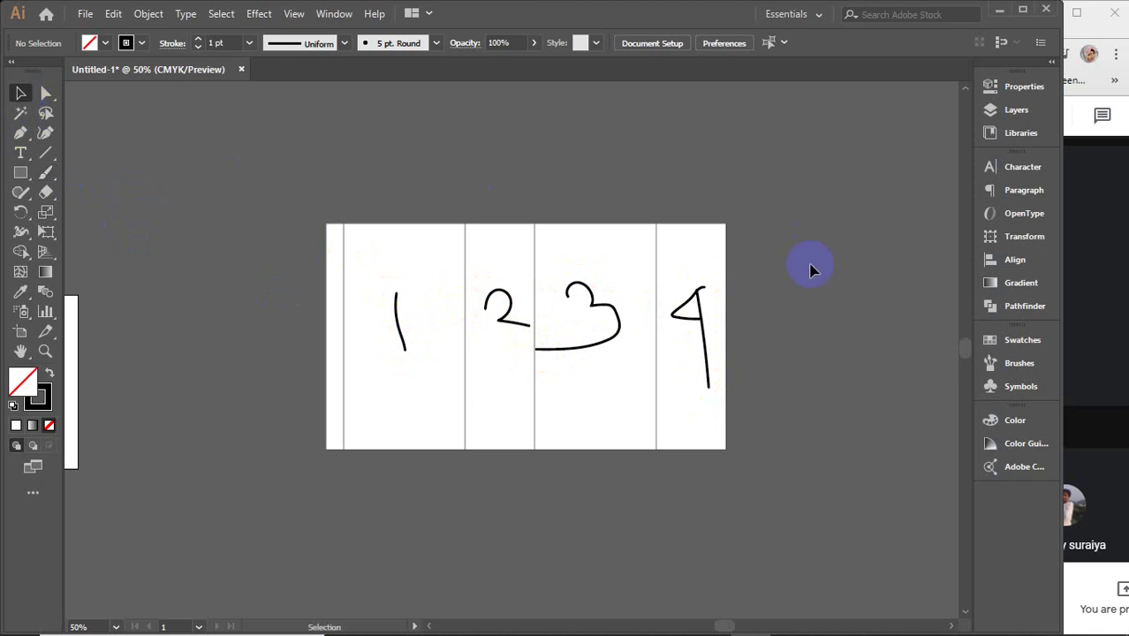
left_click(698, 309)
left_click(780, 251)
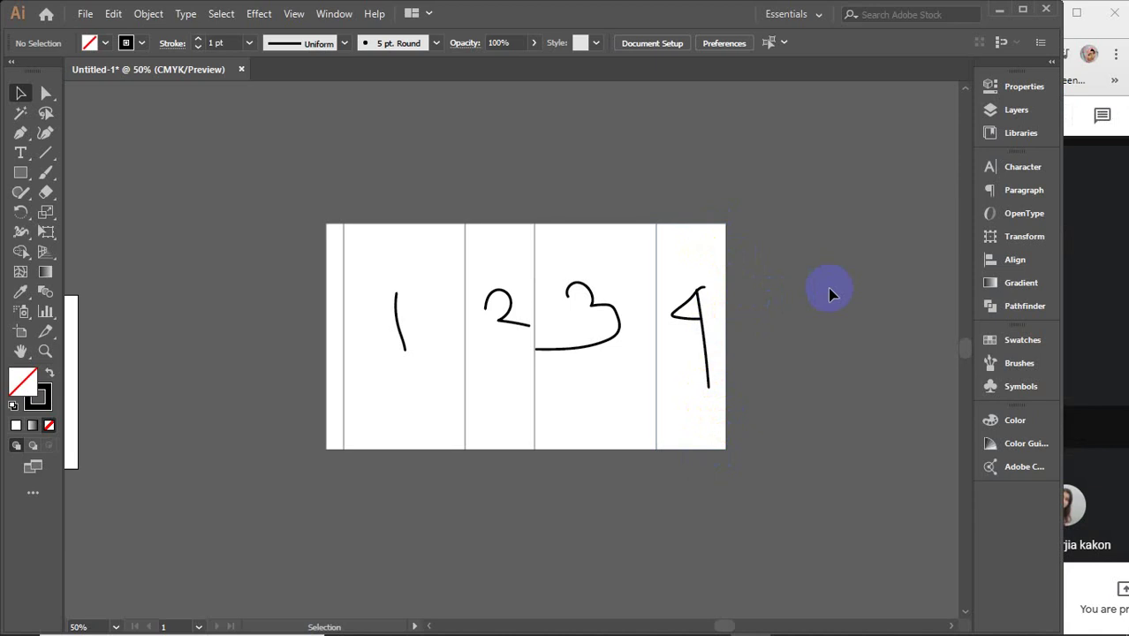
- Delete the handwritten numbers 4, 3, 2 and 1 from the panels
left_click(702, 325)
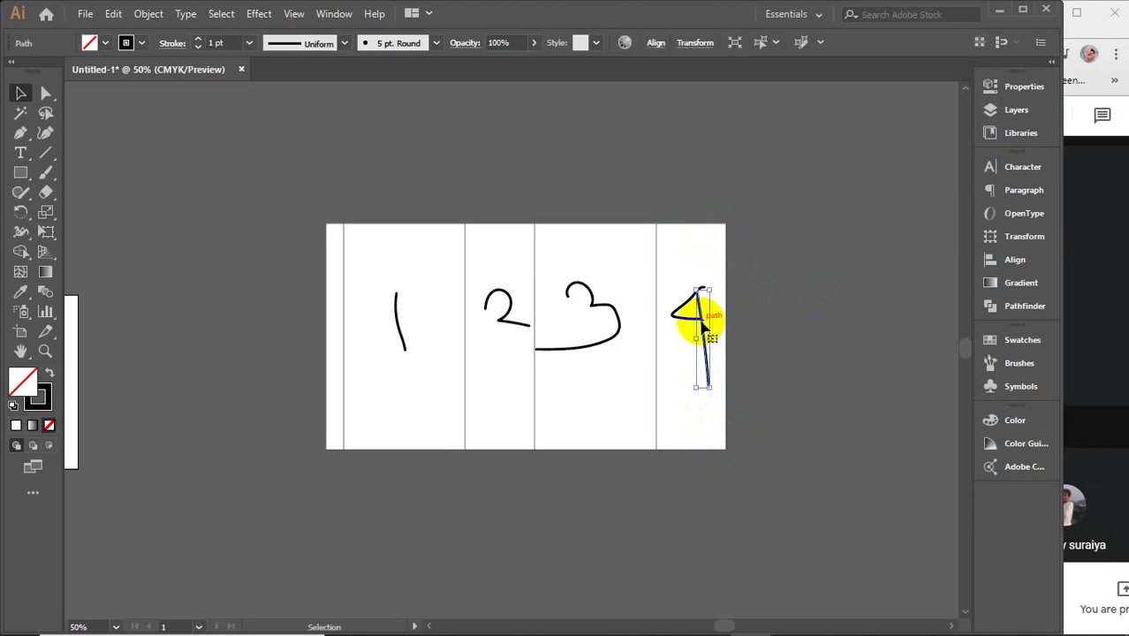
key("Delete")
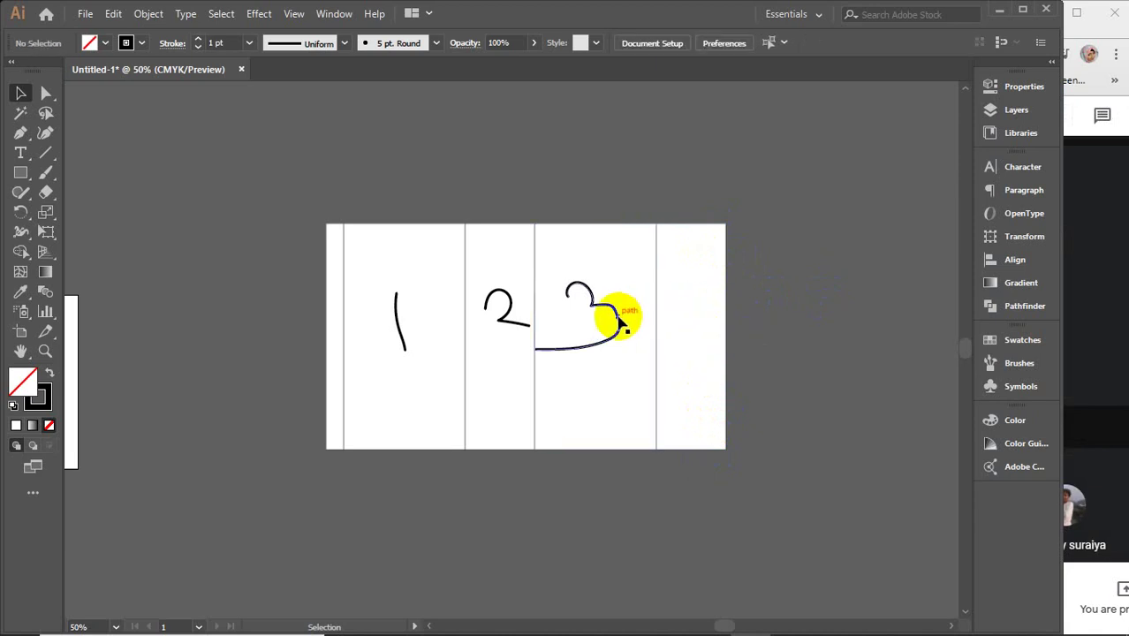
left_click(618, 322)
key("Delete")
left_click(516, 325)
key("Delete")
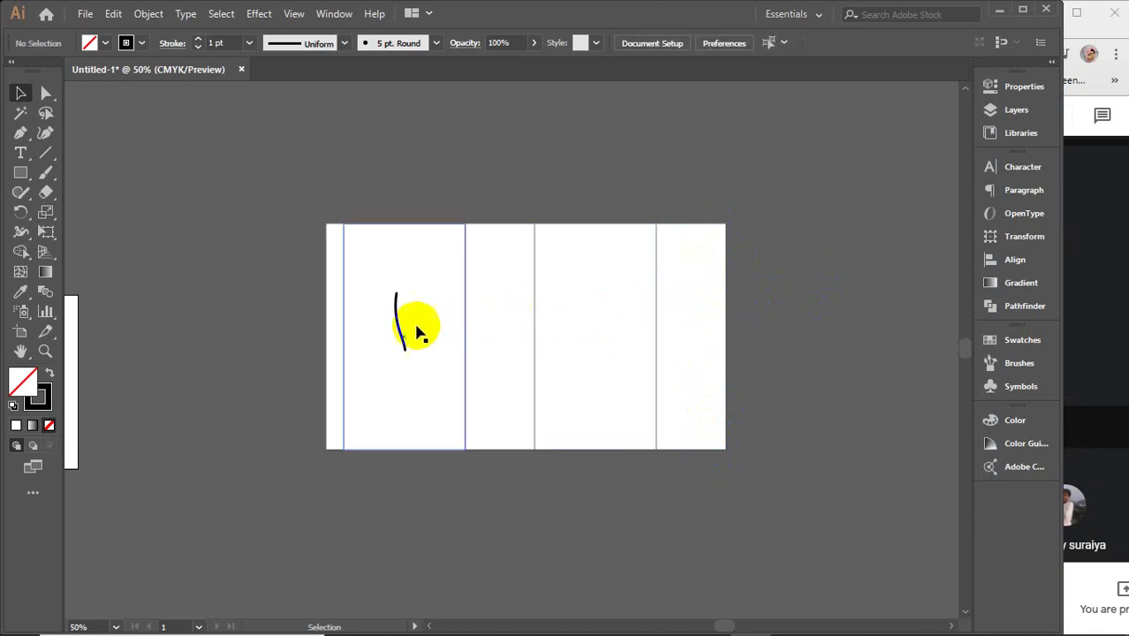
left_click(400, 328)
key("Delete")
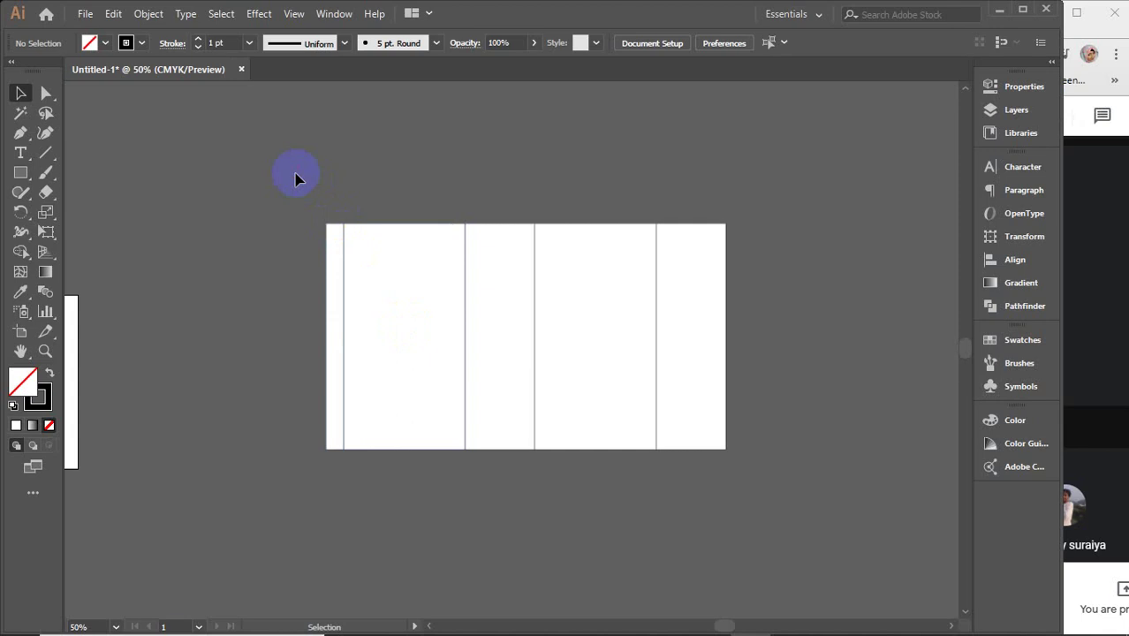
- Examine the side flap and four box panels, selecting them all together and individually, and clear the selection
left_click_drag(264, 169, 786, 475)
left_click(799, 450)
left_click_drag(253, 198, 775, 521)
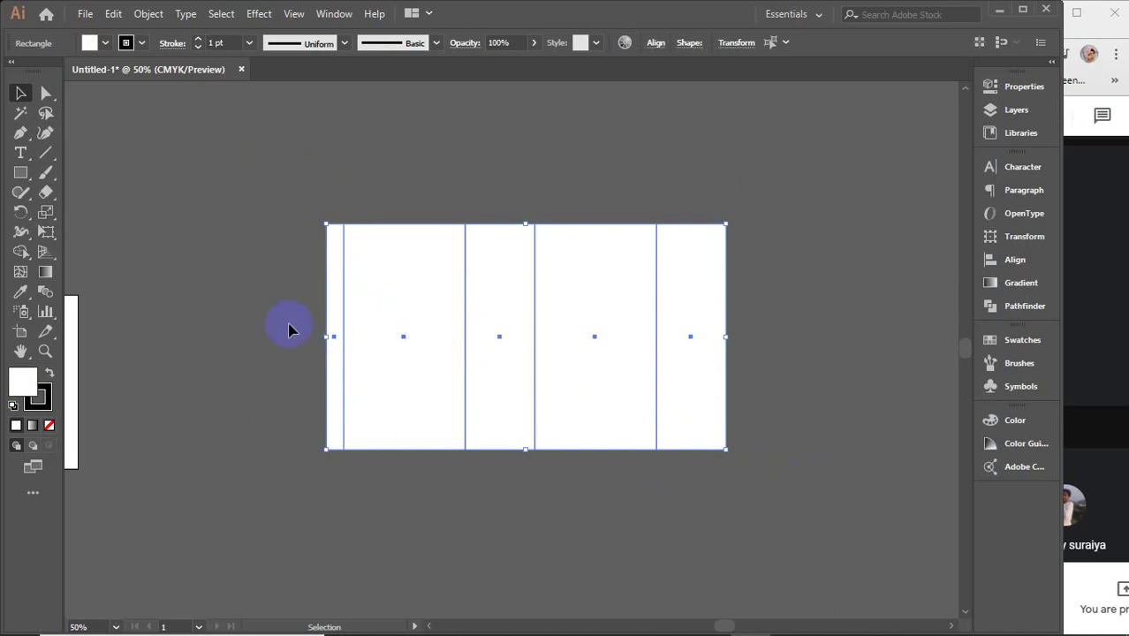
left_click(789, 344)
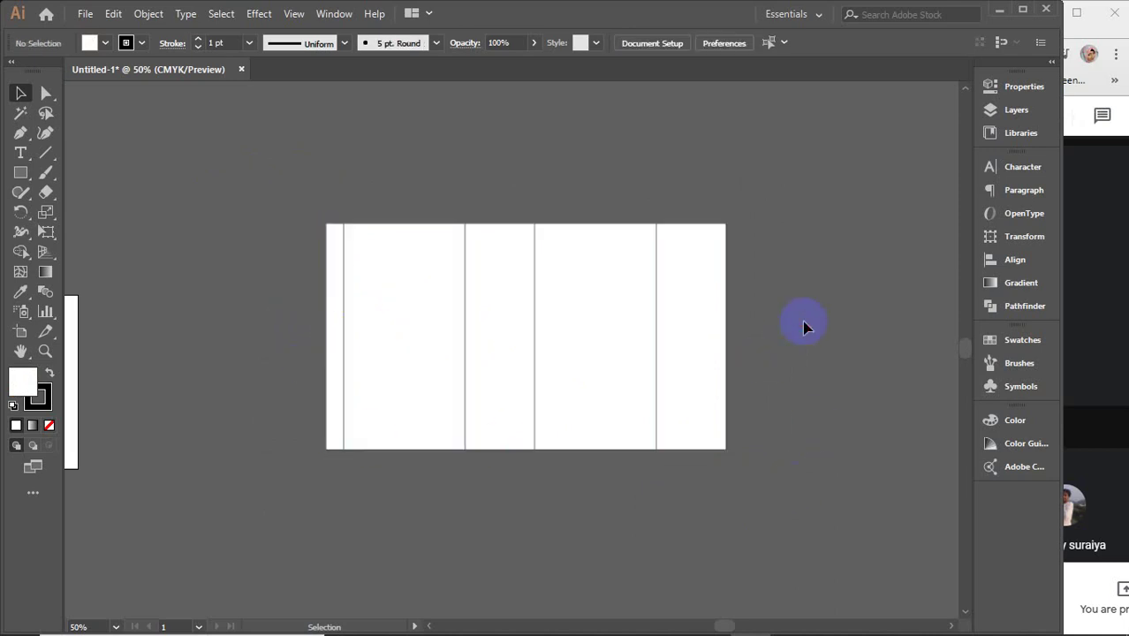
scroll(609, 295, "up", 1)
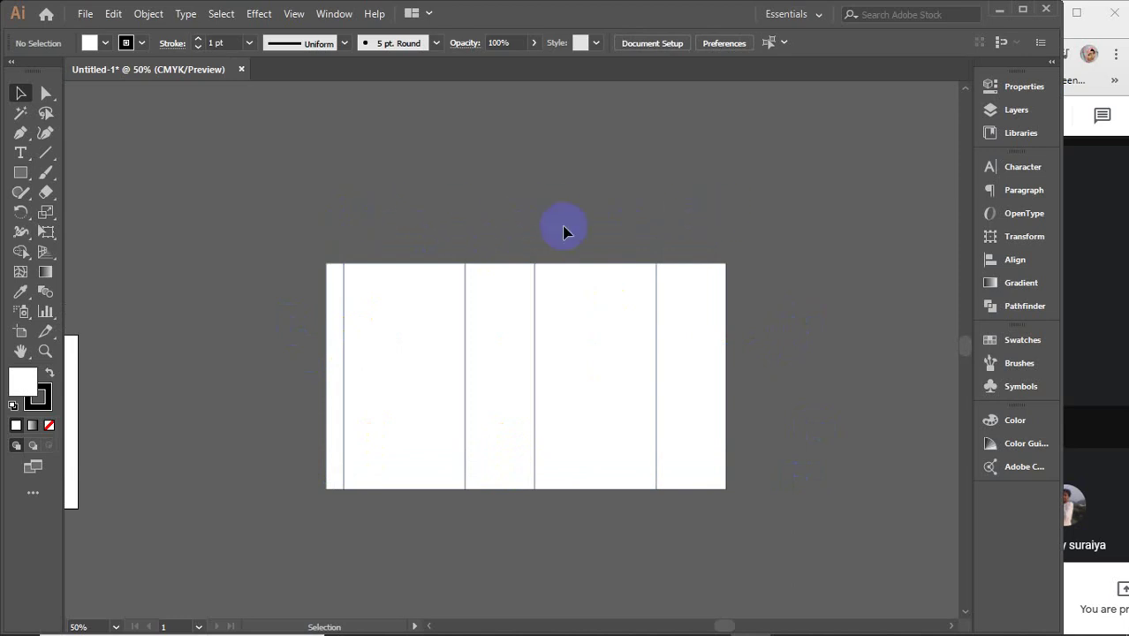
left_click(684, 304)
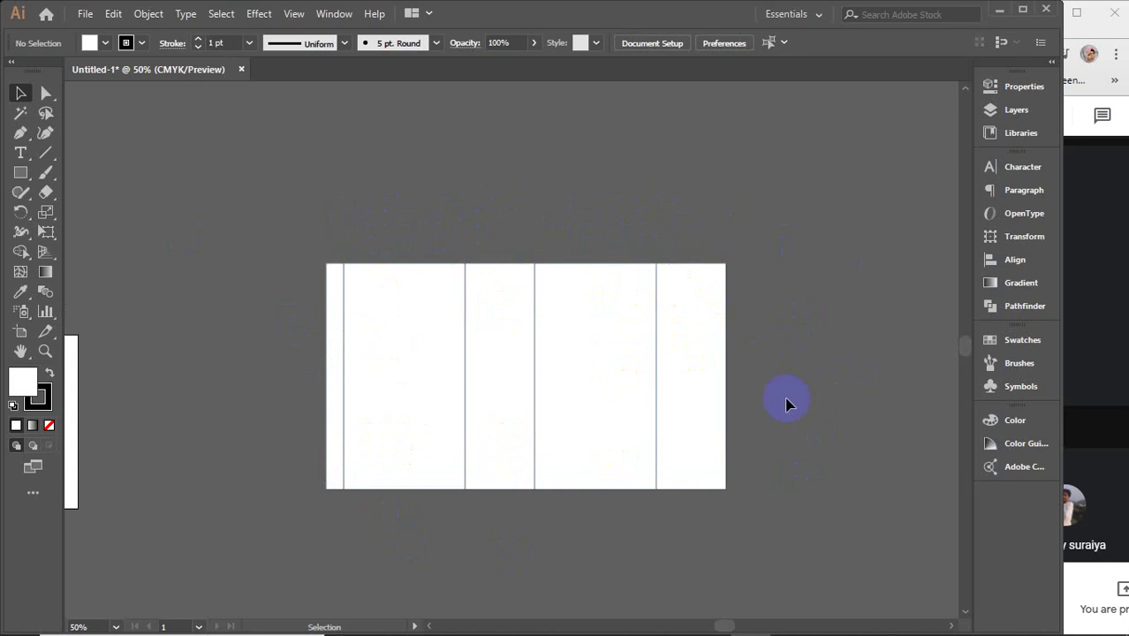
left_click(627, 308)
left_click_drag(292, 221, 808, 559)
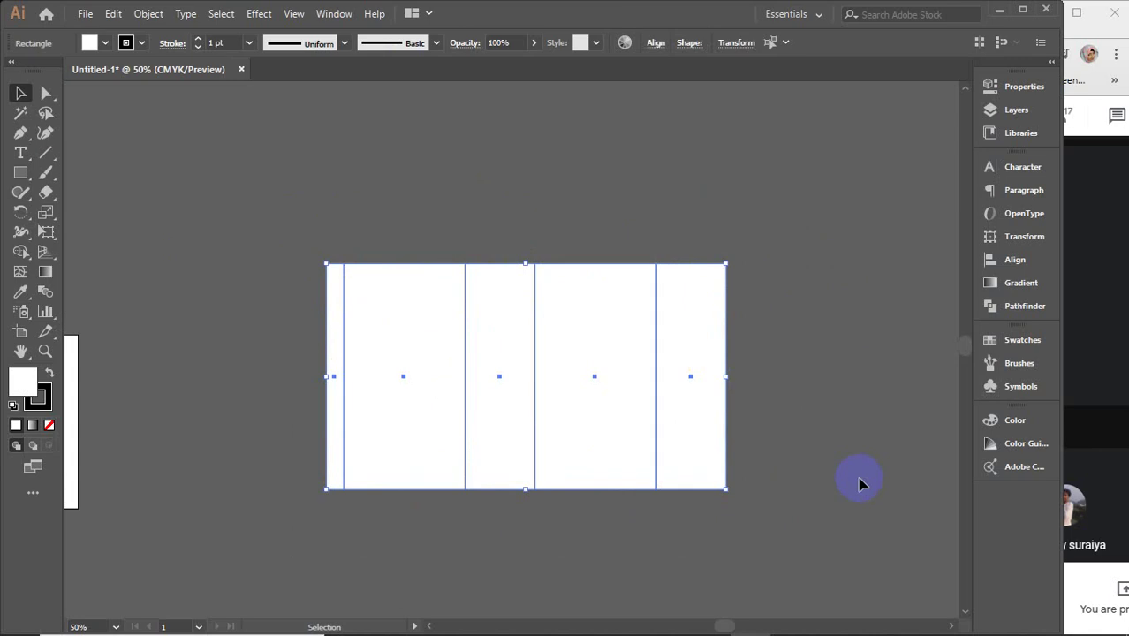
left_click(483, 277)
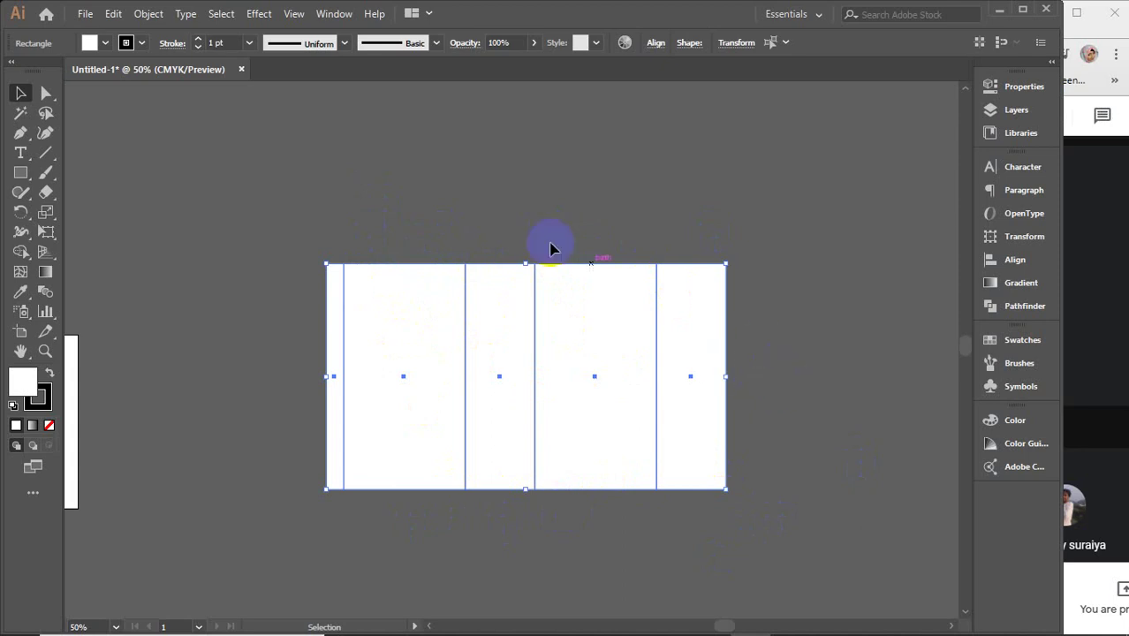
left_click(404, 217)
- Duplicate the first wide panel beside the side flap and place the copy flush above the original
scroll(416, 436, "up", 2)
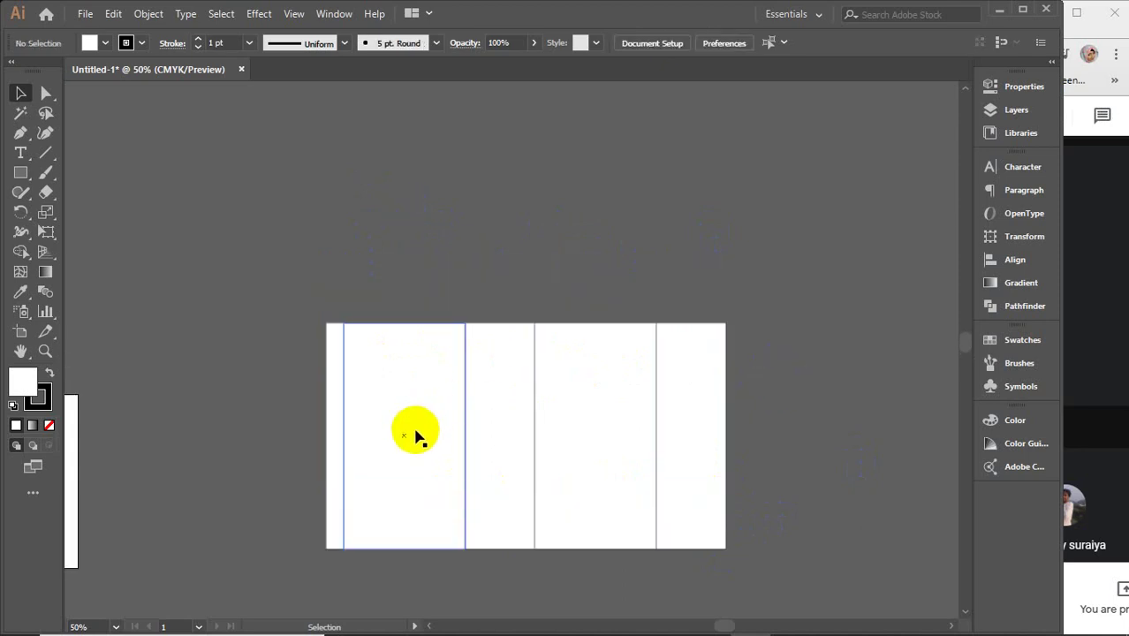
left_click(402, 538)
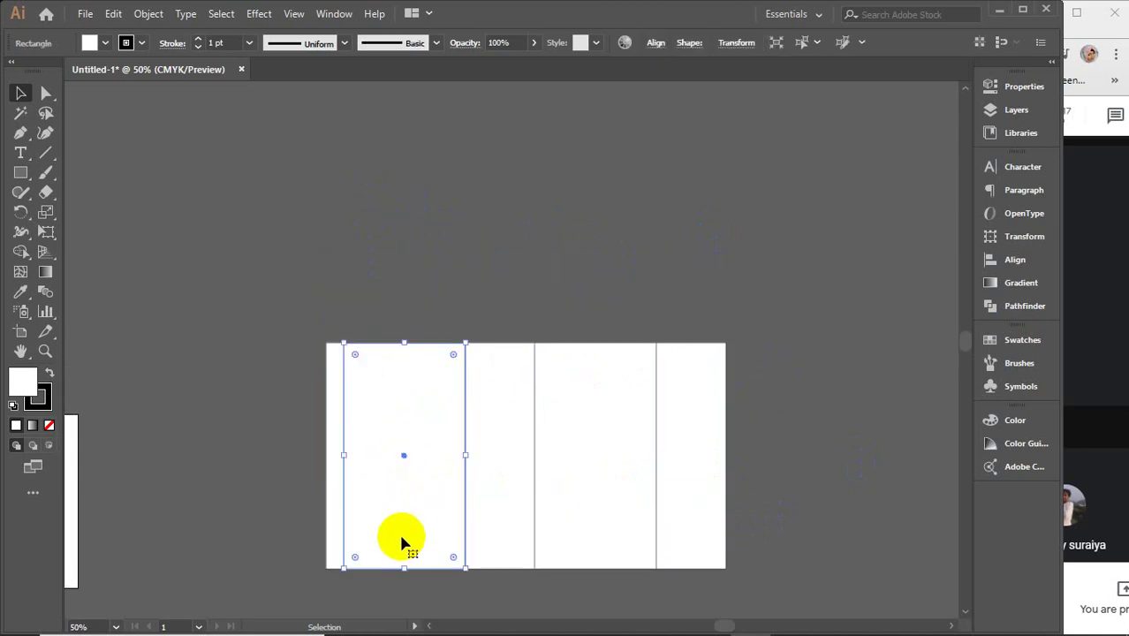
left_click_drag(402, 540, 410, 315)
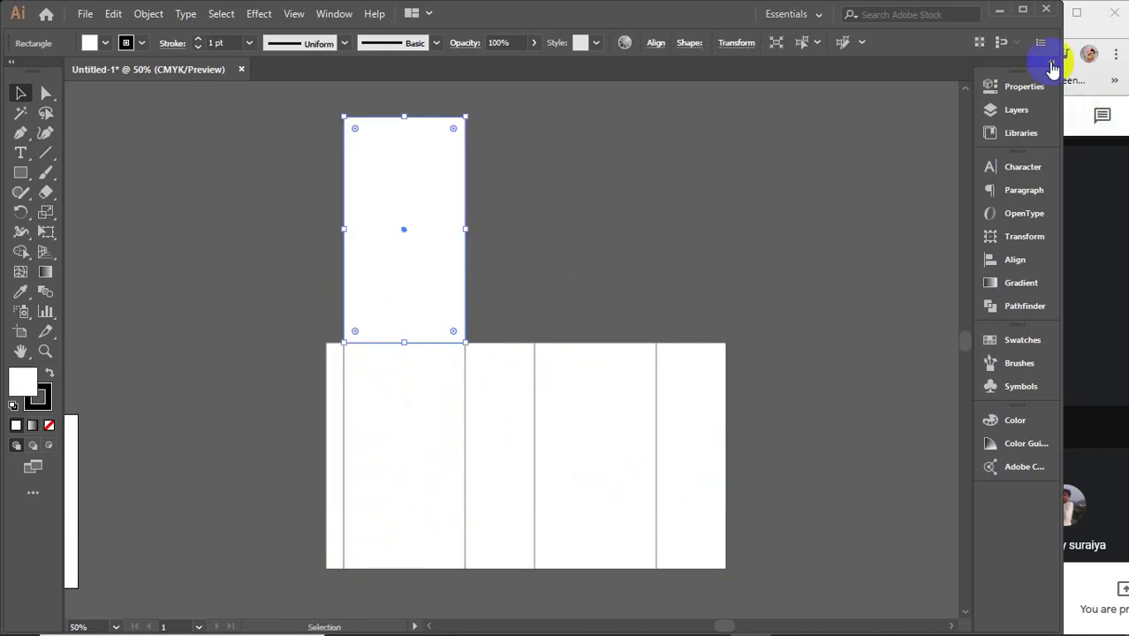
- Compare the upper copy with the adjacent narrow panel and set the copy's height to 2 in, keeping its bottom edge fixed
left_click(1023, 85)
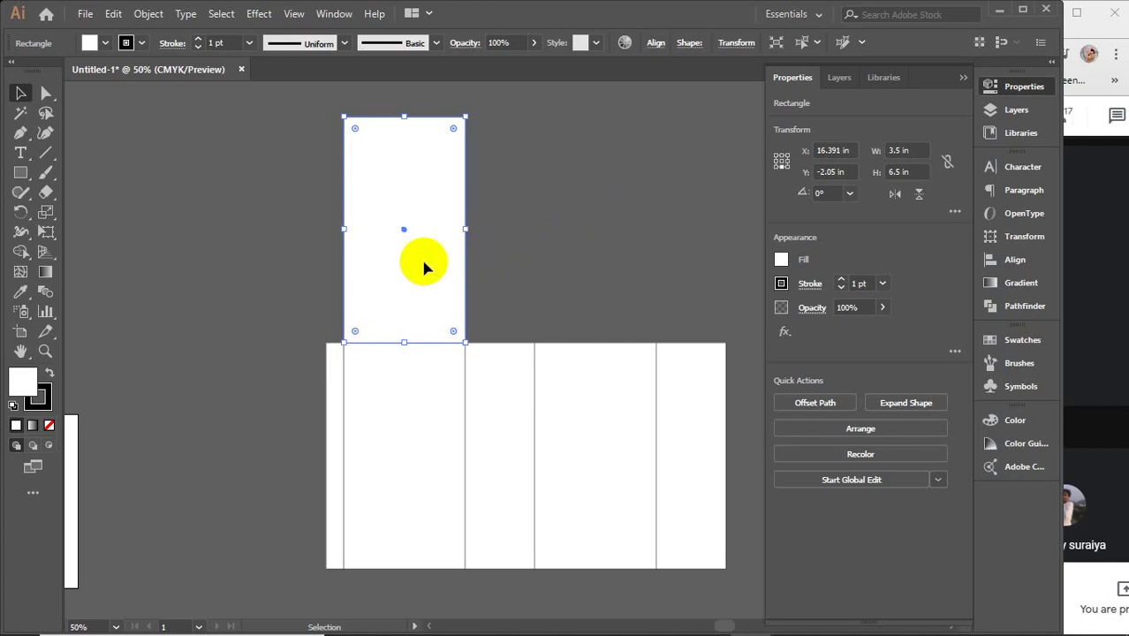
left_click(490, 364)
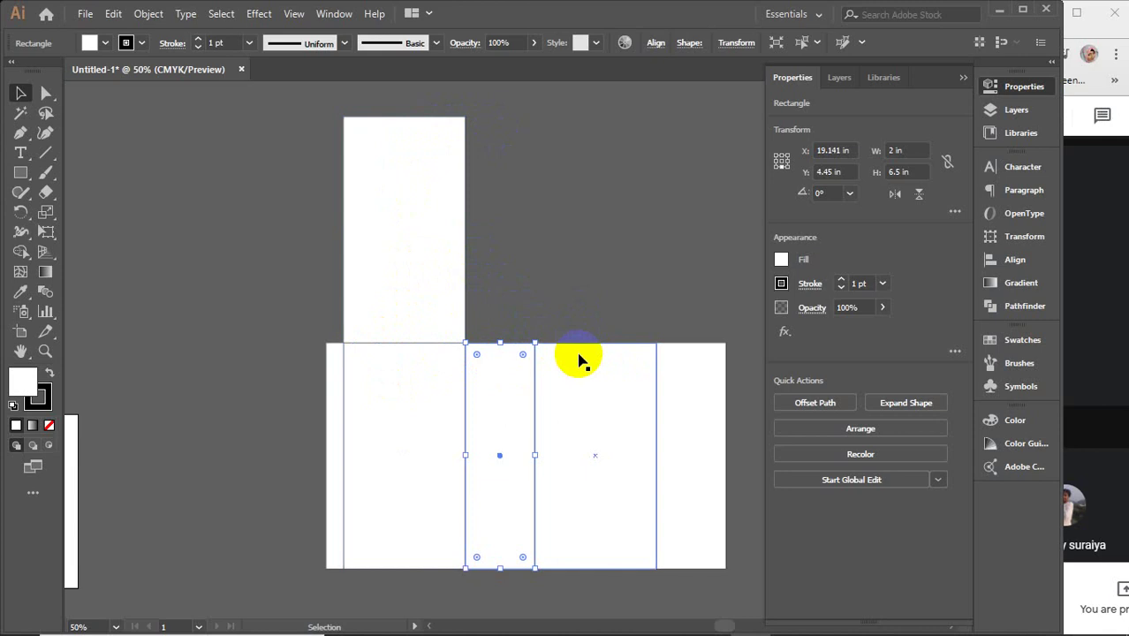
left_click(433, 240)
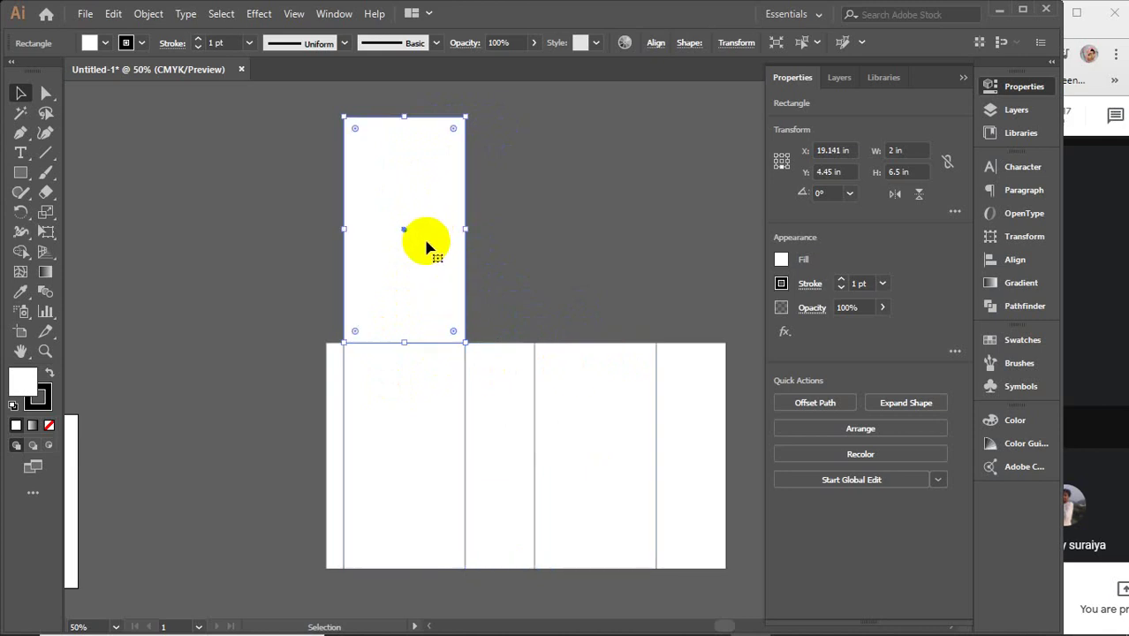
left_click(493, 369)
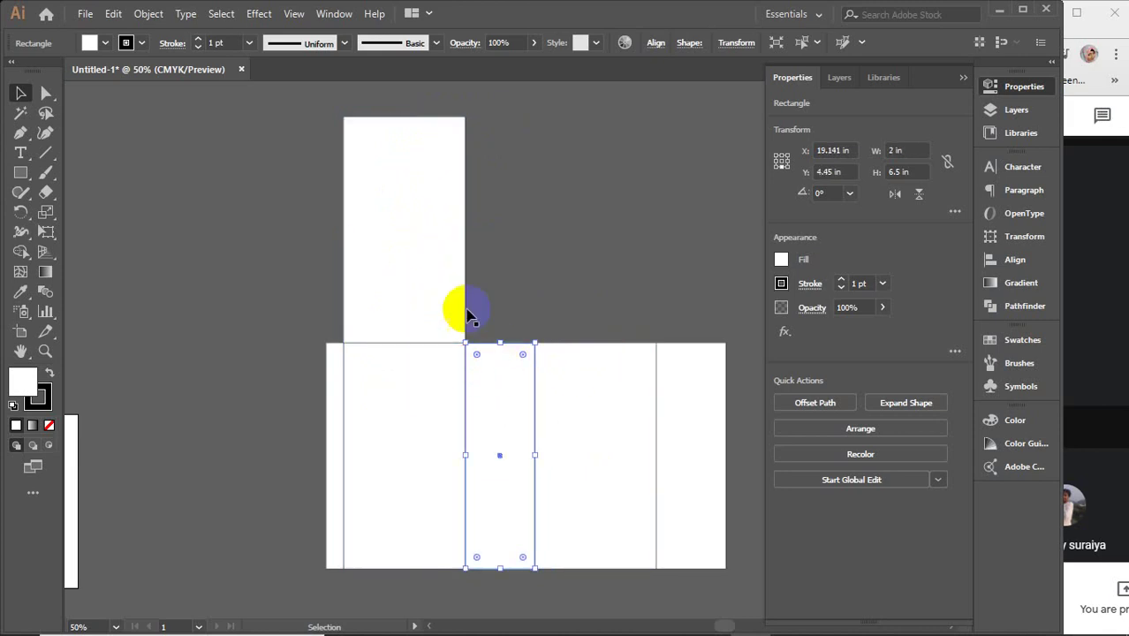
left_click(404, 256)
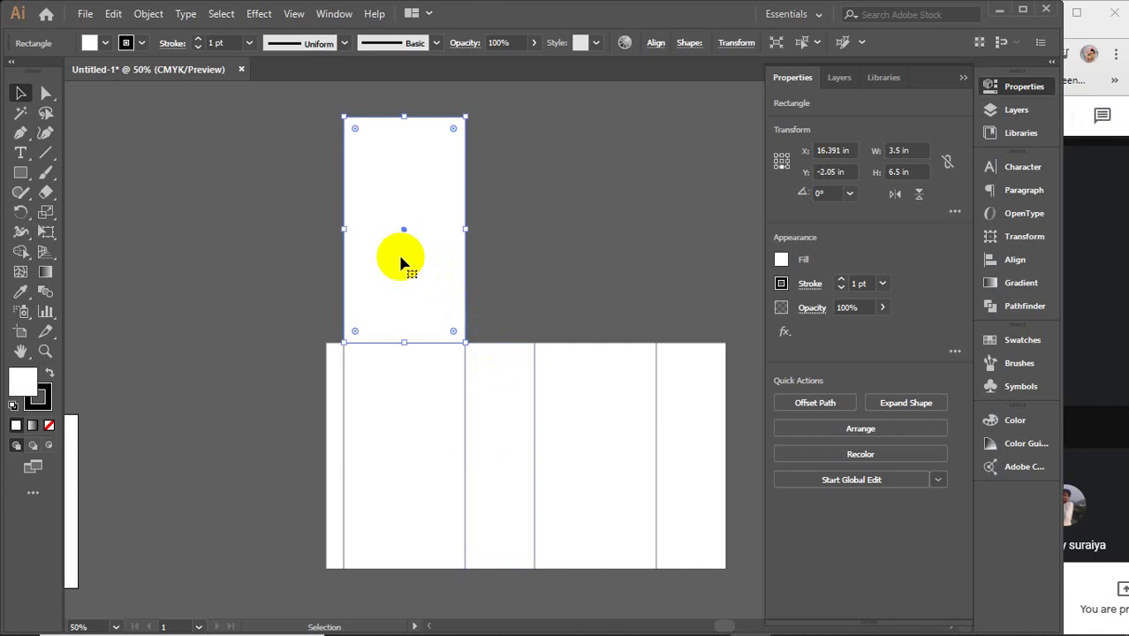
left_click(490, 372)
left_click(421, 298)
left_click(907, 171)
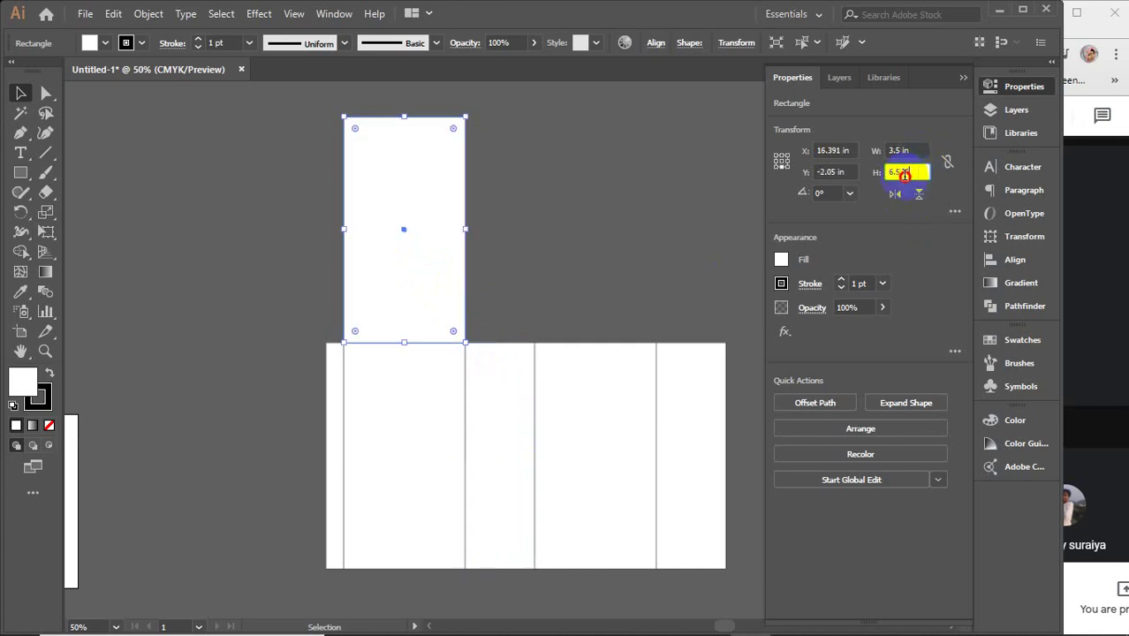
type("2")
key("Return")
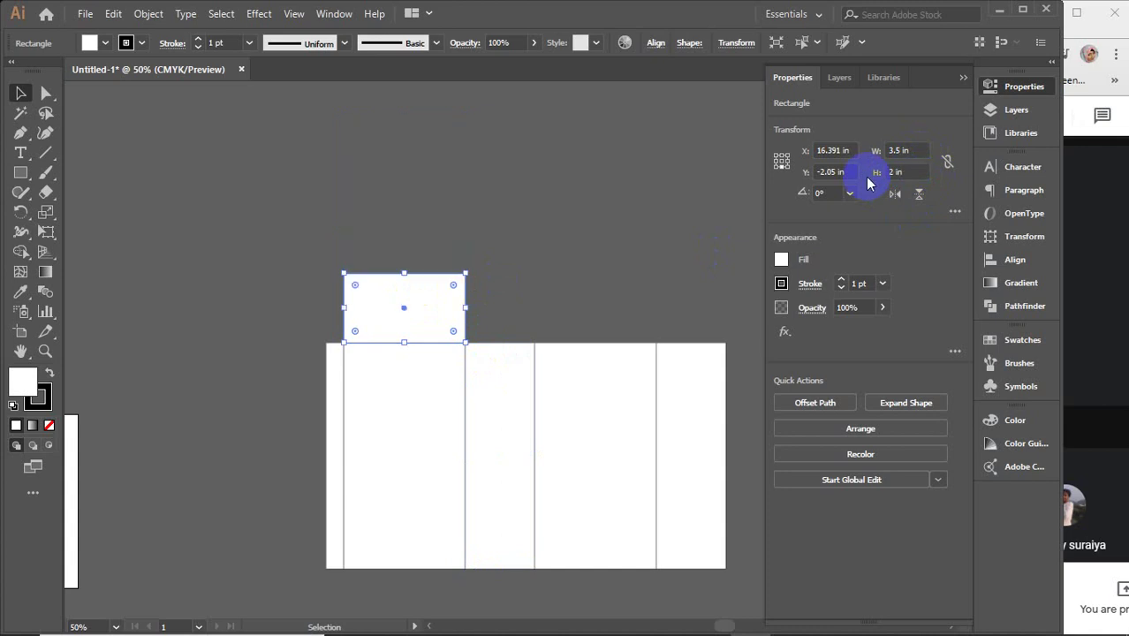
- Try rotating the top flap 90° clockwise and placing it flush above the adjacent 2 in wide panel
left_click(563, 161)
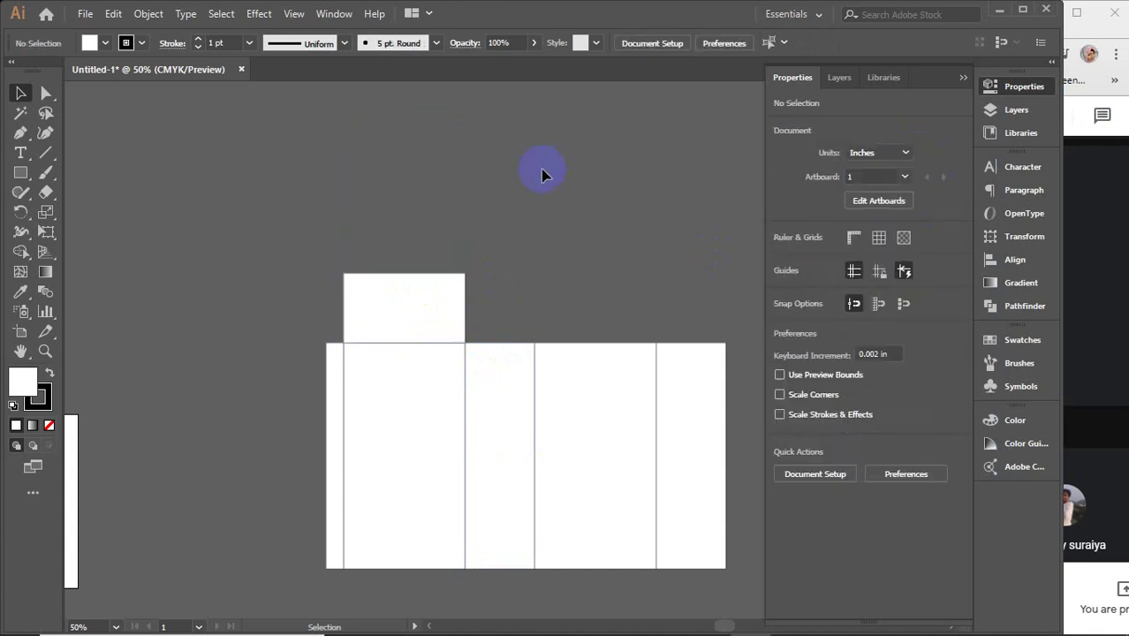
left_click(428, 290)
left_click(453, 283)
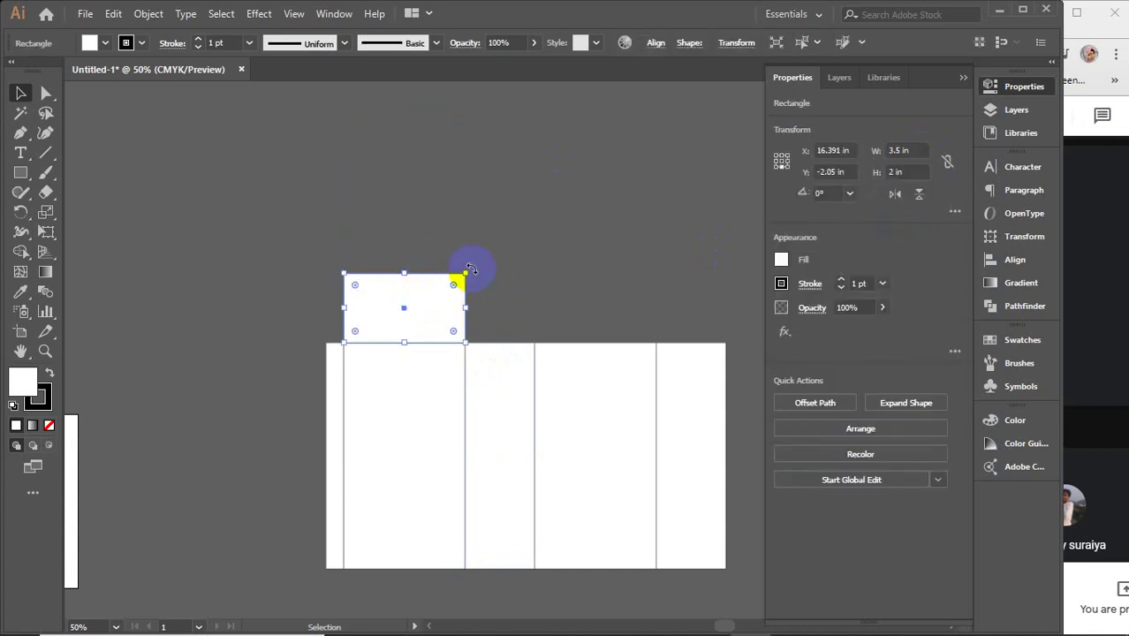
left_click(717, 351)
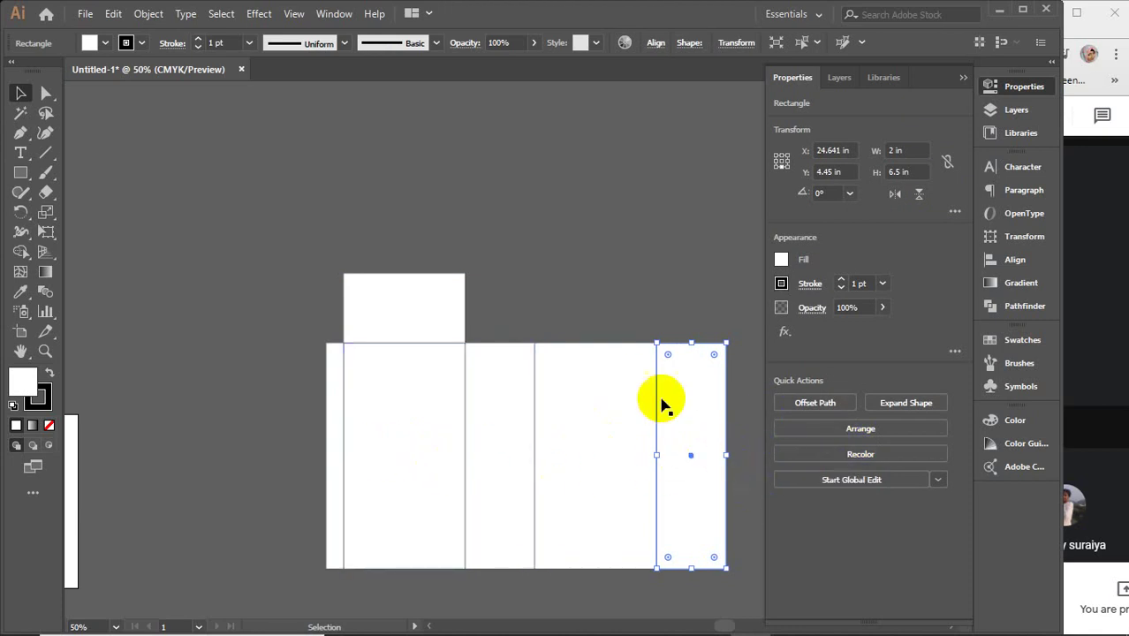
left_click(411, 305)
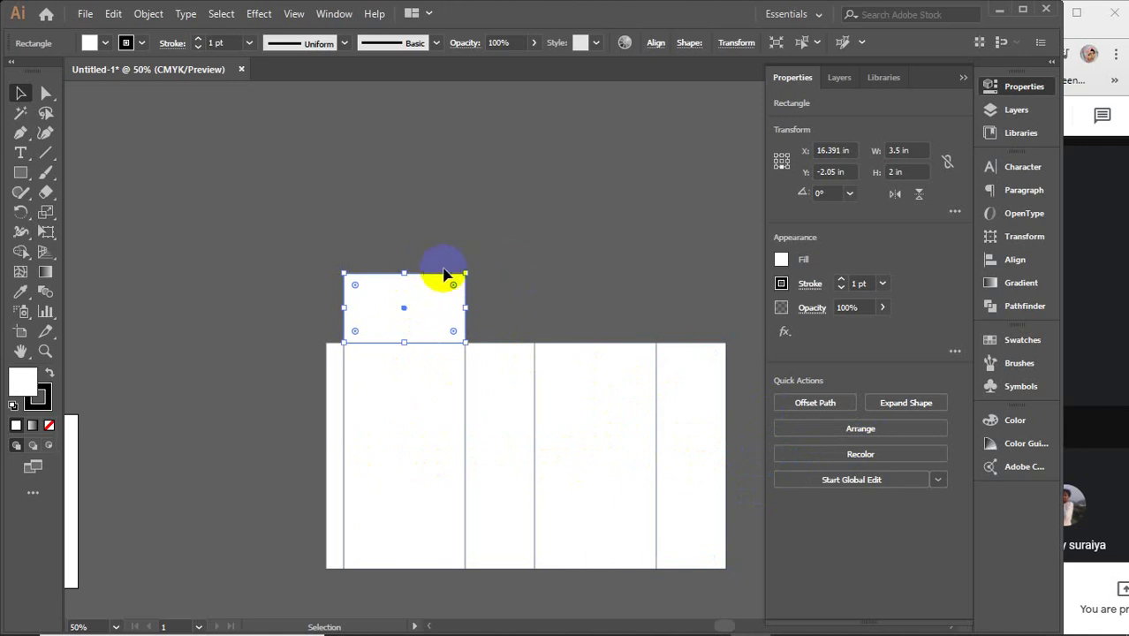
left_click_drag(468, 266, 461, 381)
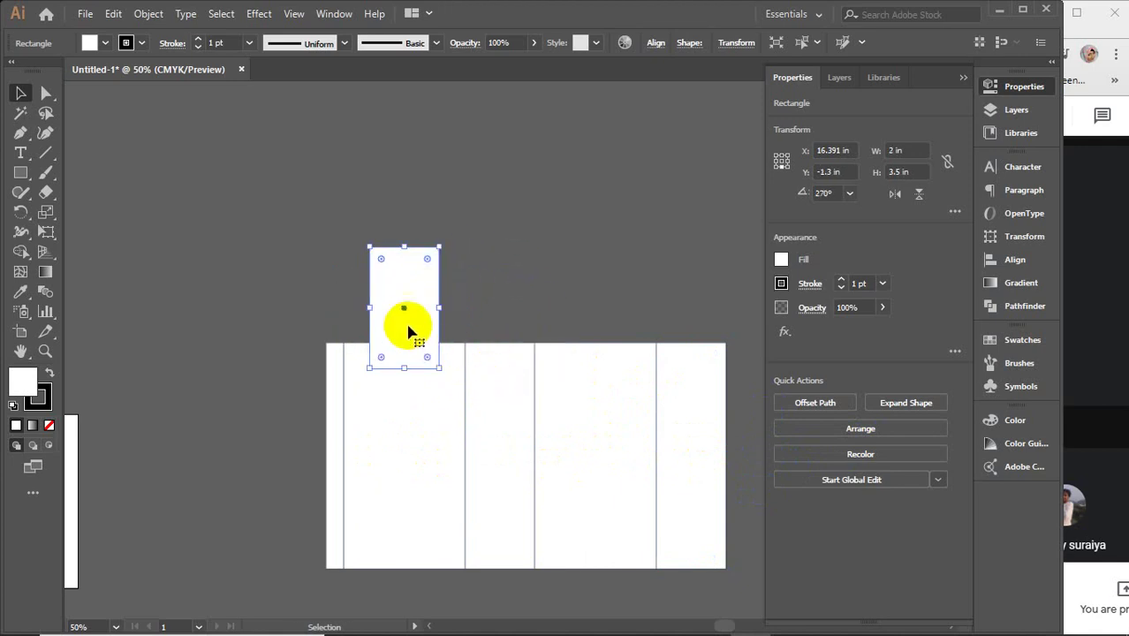
left_click_drag(406, 323, 501, 296)
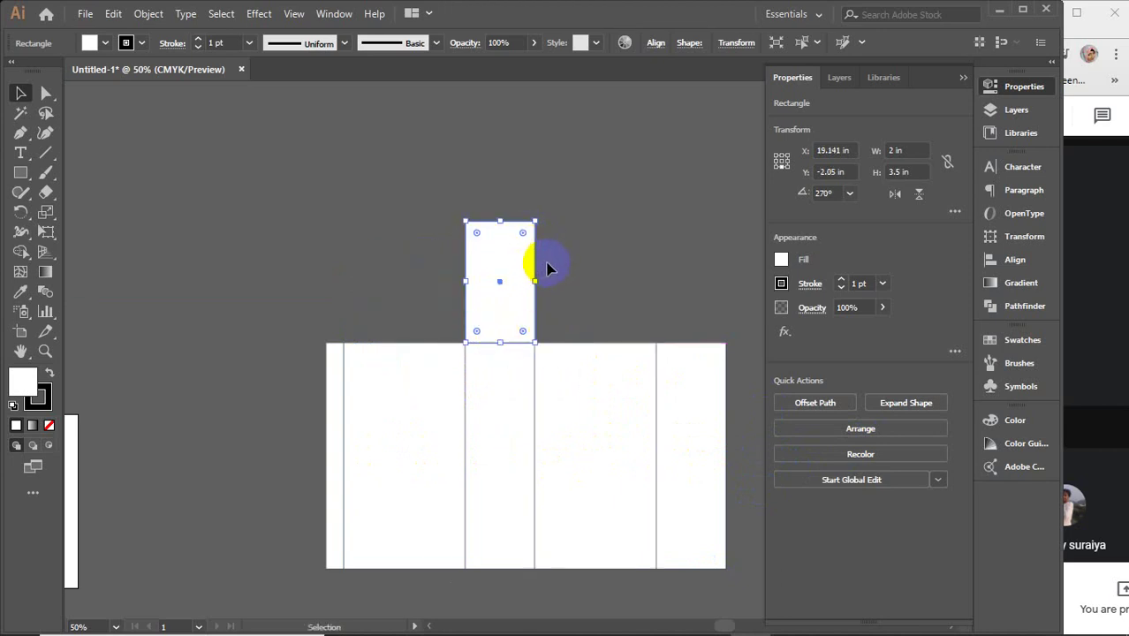
left_click(604, 348)
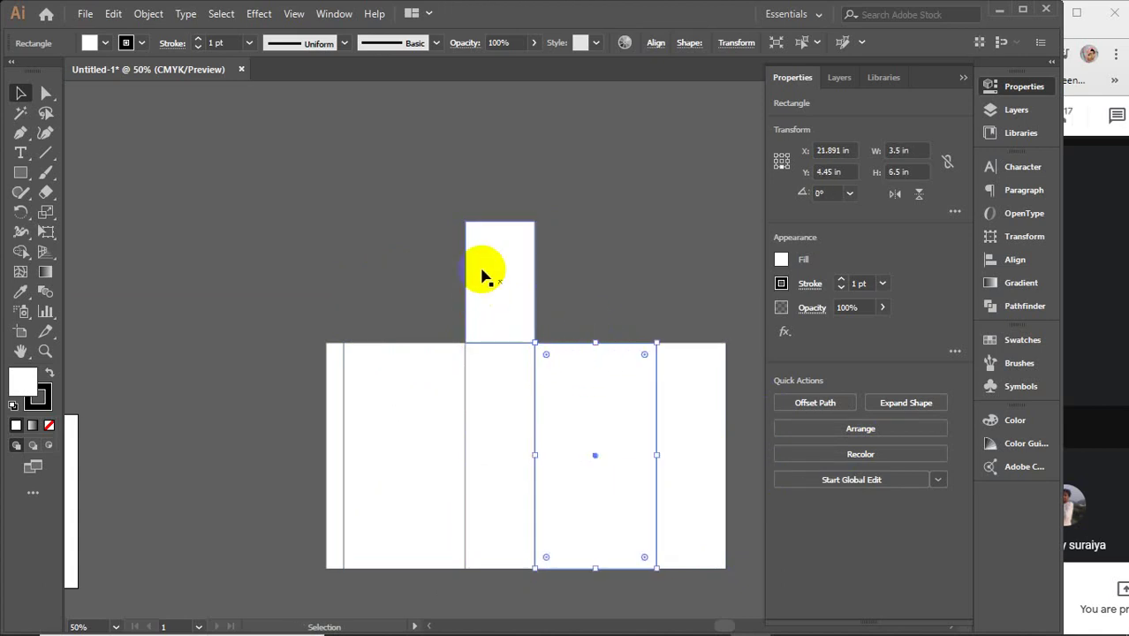
- Undo the top flap's move and rotation, and reselect the flap above the first wide panel
key("ctrl+z")
key("ctrl+z")
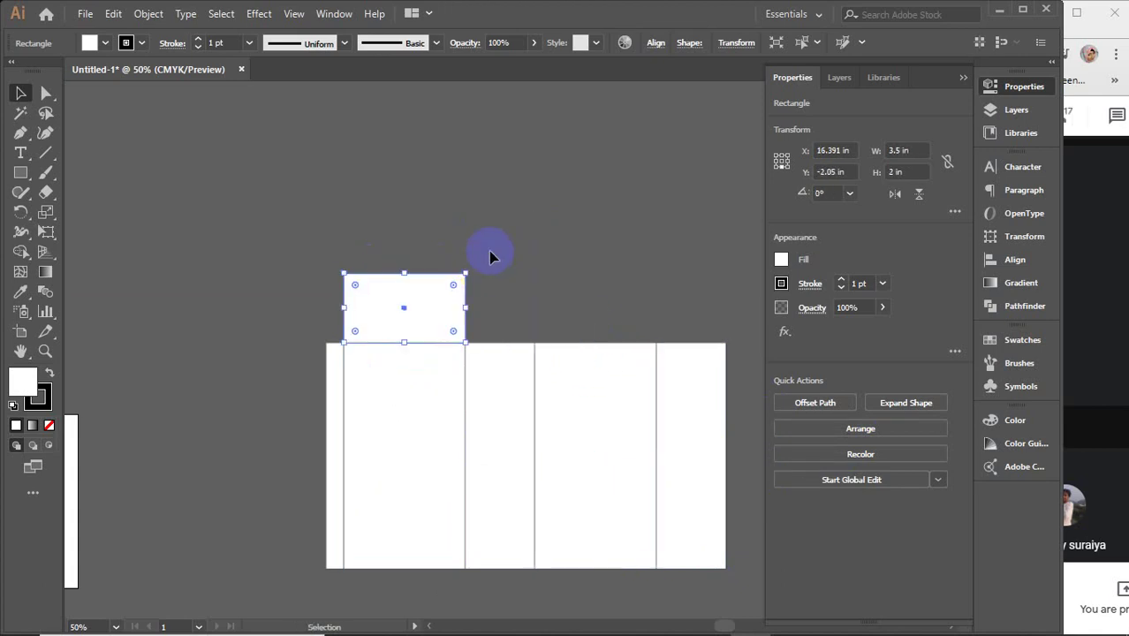
left_click(513, 211)
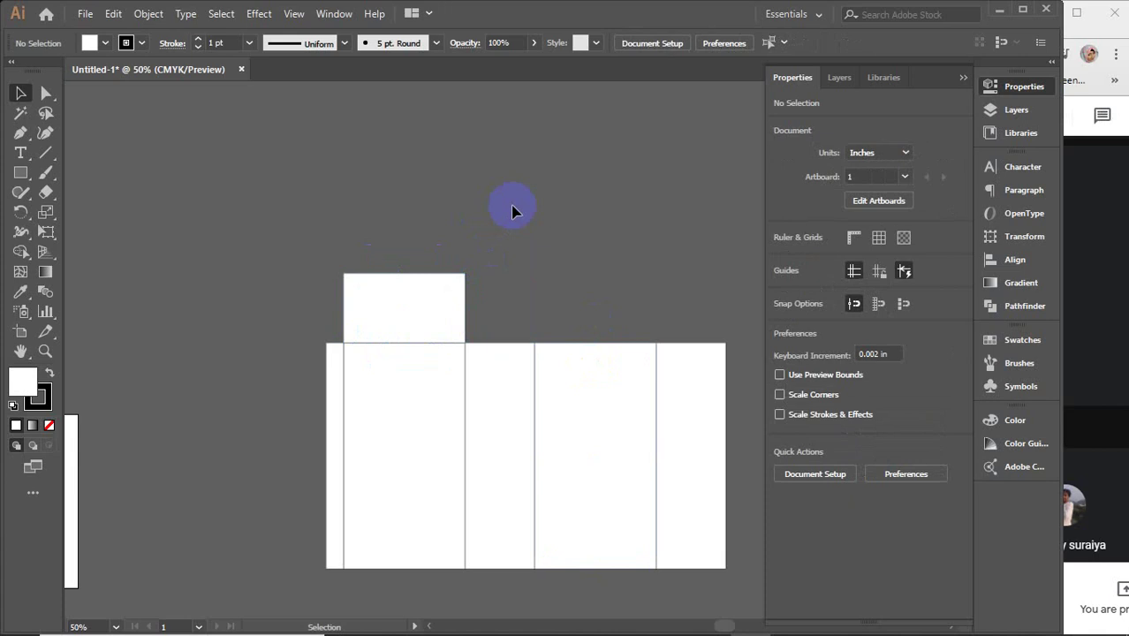
left_click(423, 295)
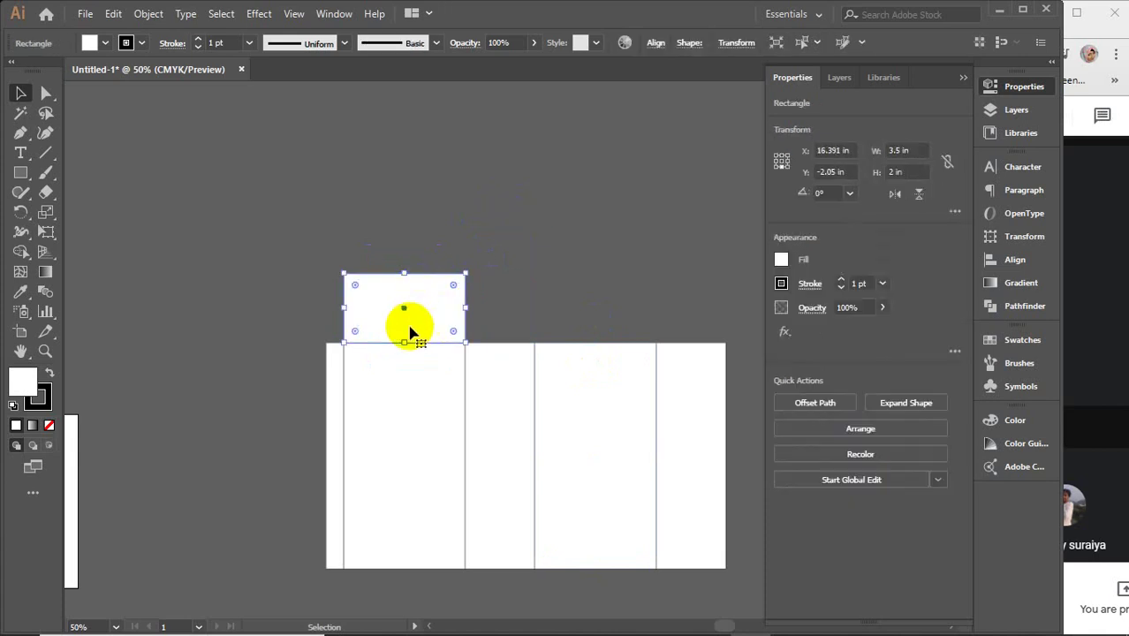
- Duplicate the top flap flush above itself and set the copy's height to 0.5 in, keeping its bottom edge fixed
left_click_drag(423, 325, 423, 259)
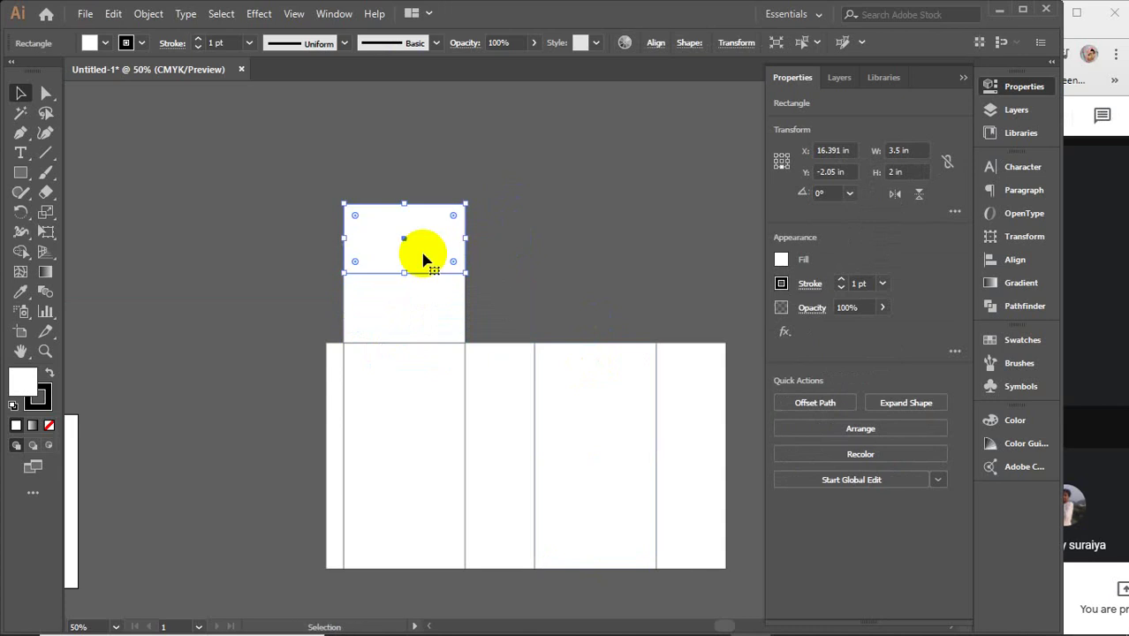
left_click(914, 172)
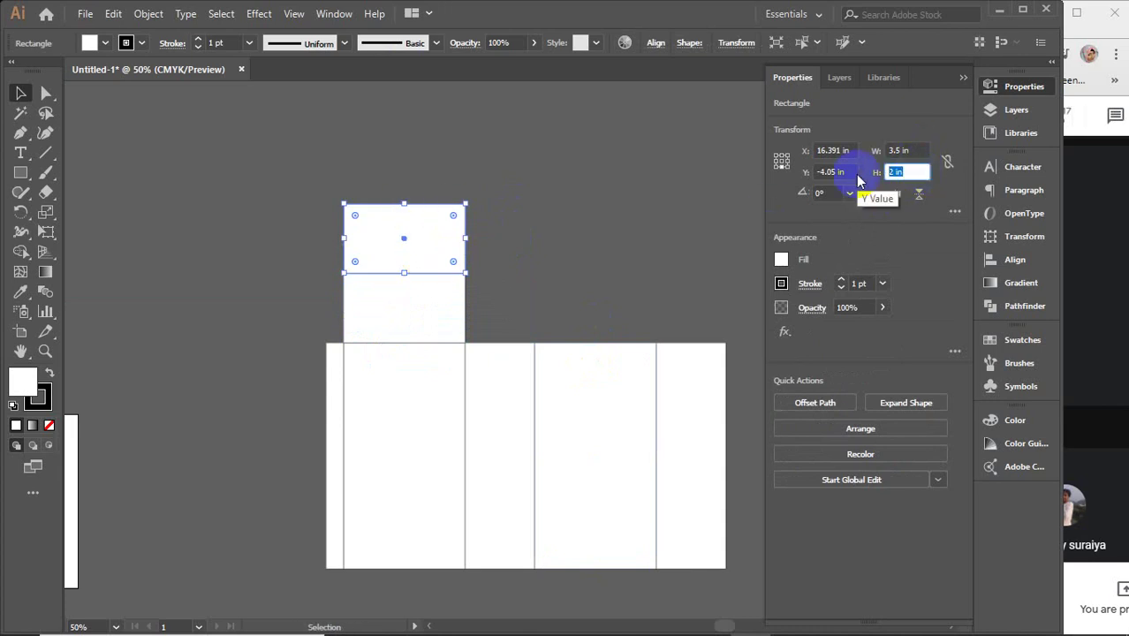
key("Return")
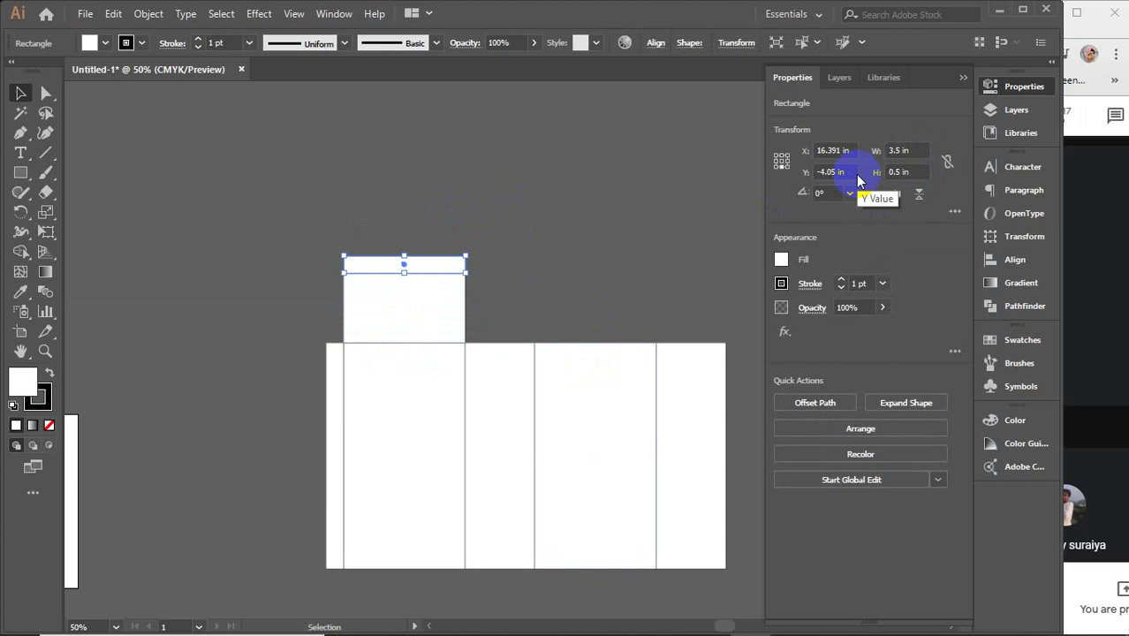
left_click(504, 279)
key("space")
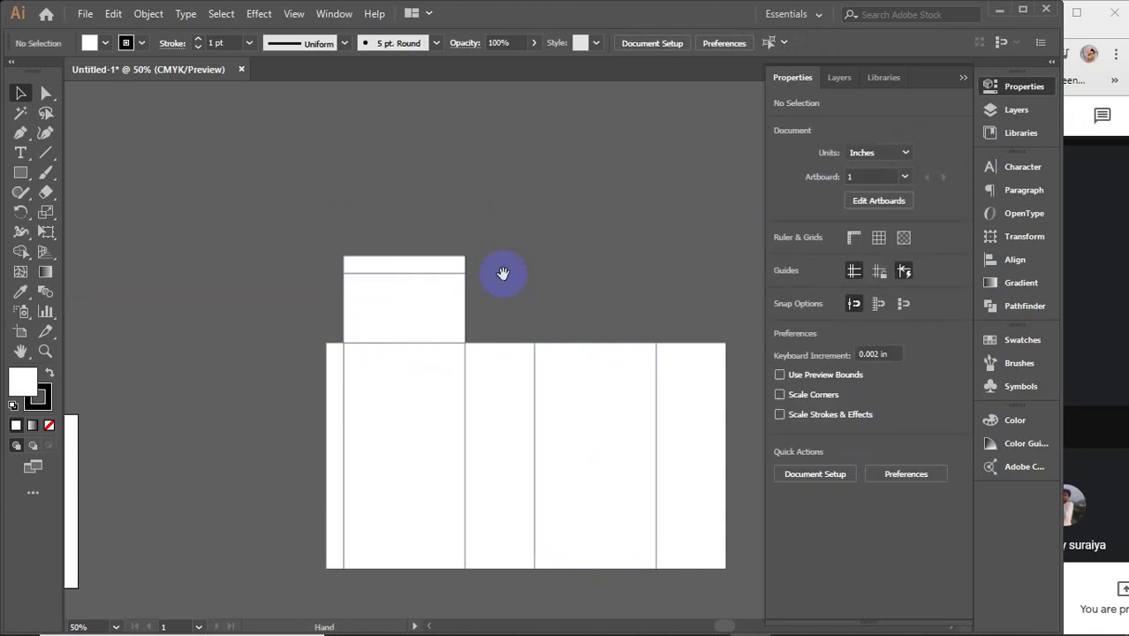
- Duplicate the narrow panel beside the first wide panel and place the copy flush above the original
left_click_drag(535, 280, 435, 284)
left_click(407, 415)
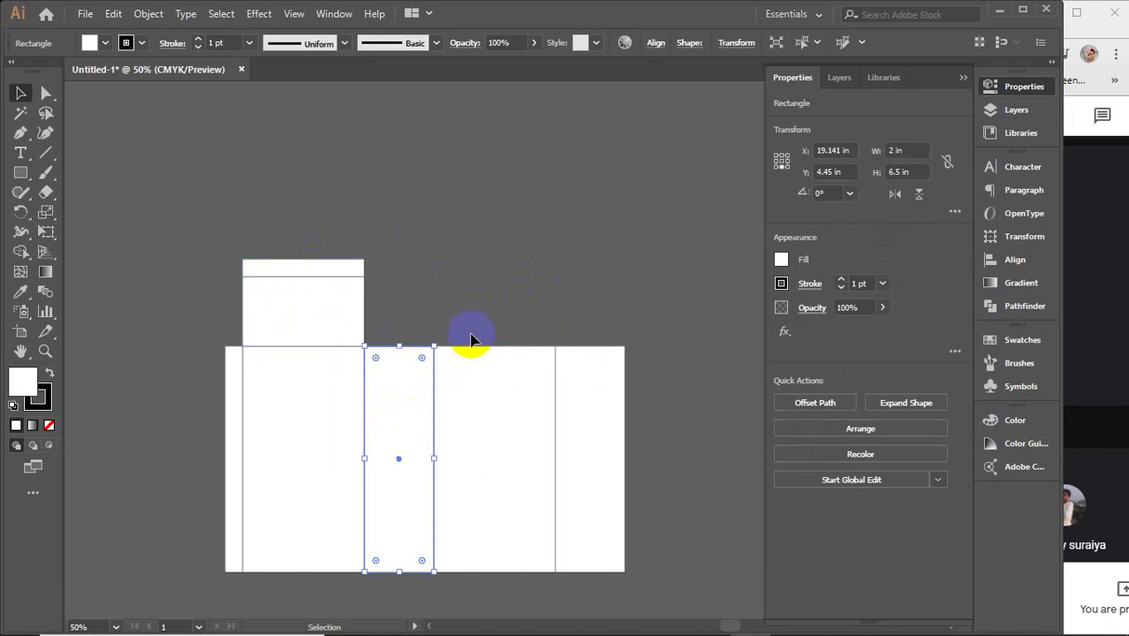
left_click(526, 251)
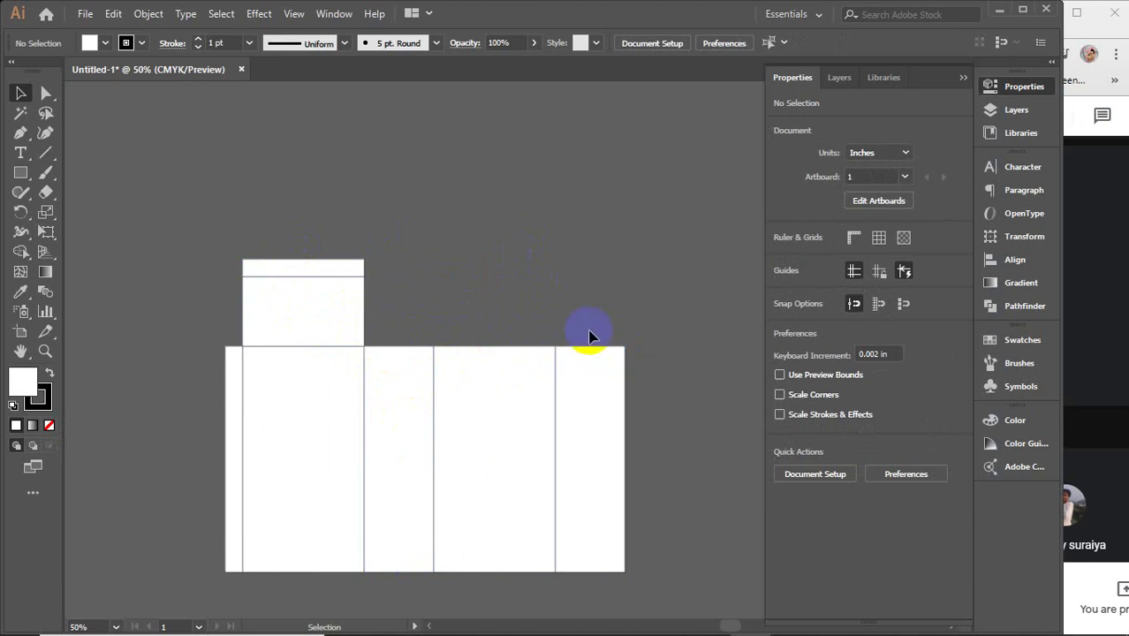
left_click(401, 472)
left_click_drag(403, 529, 403, 311)
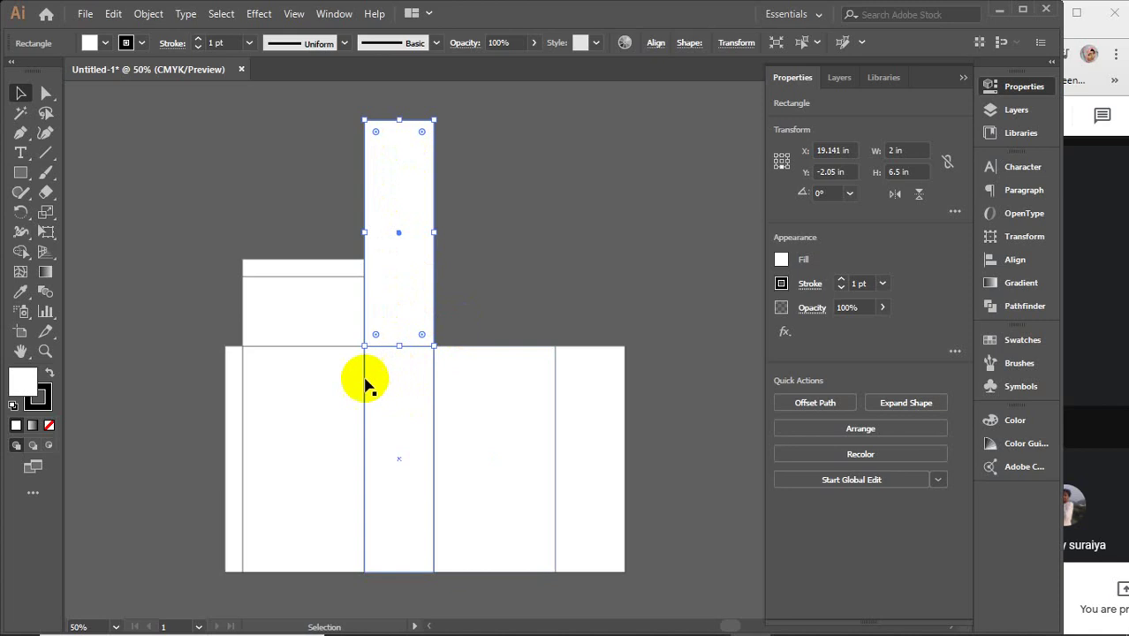
left_click(312, 359)
left_click(385, 305)
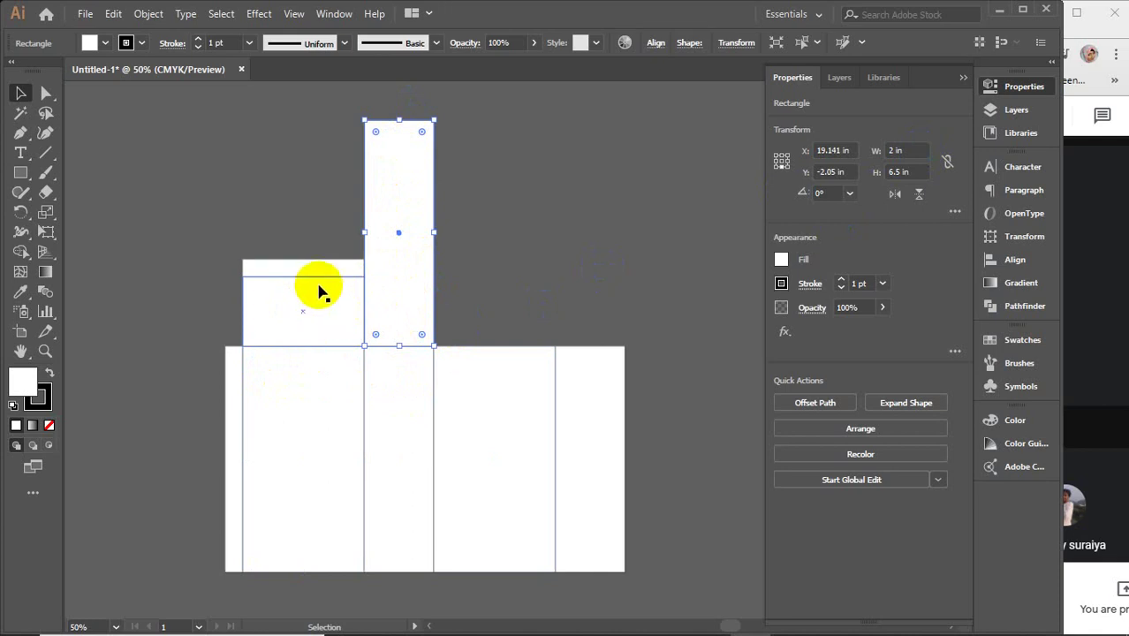
- Set the height of the upper narrow panel copy to 1.5 in, keeping its bottom edge fixed
left_click(911, 171)
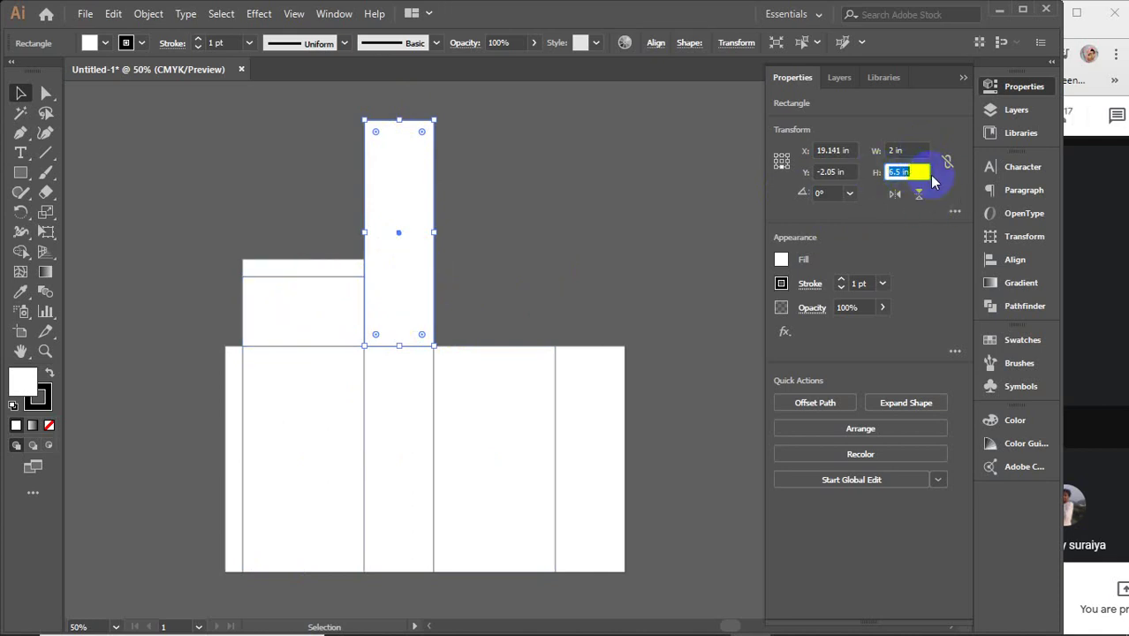
type("1.5")
key("Return")
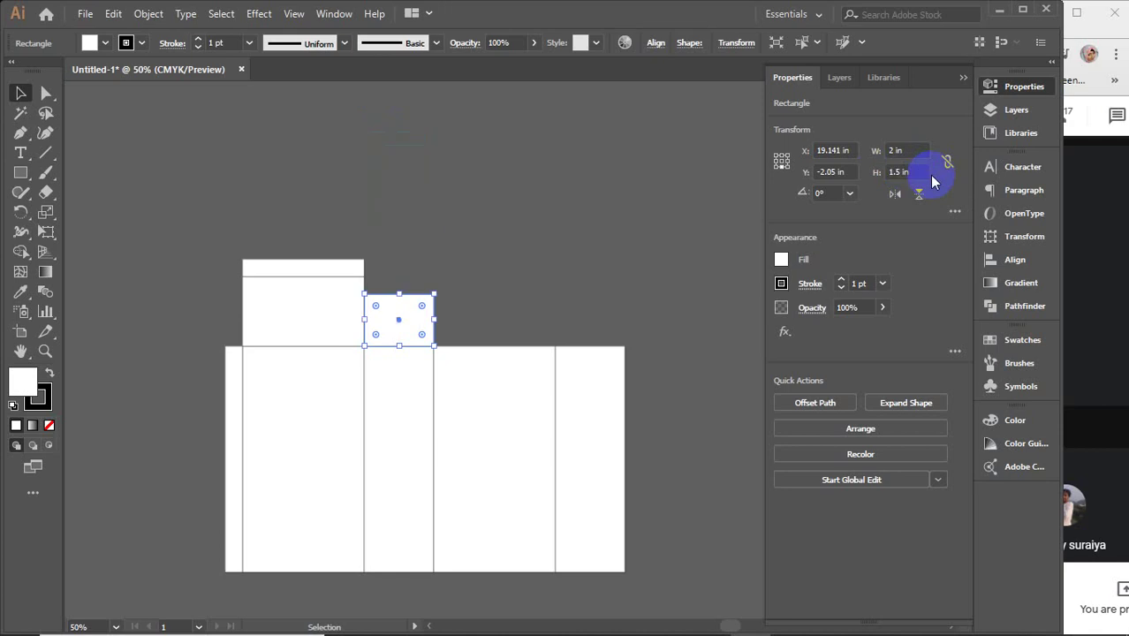
left_click(518, 289)
- Duplicate the 1.5 in high flap and place the copy flush above the last narrow panel
left_click(389, 311)
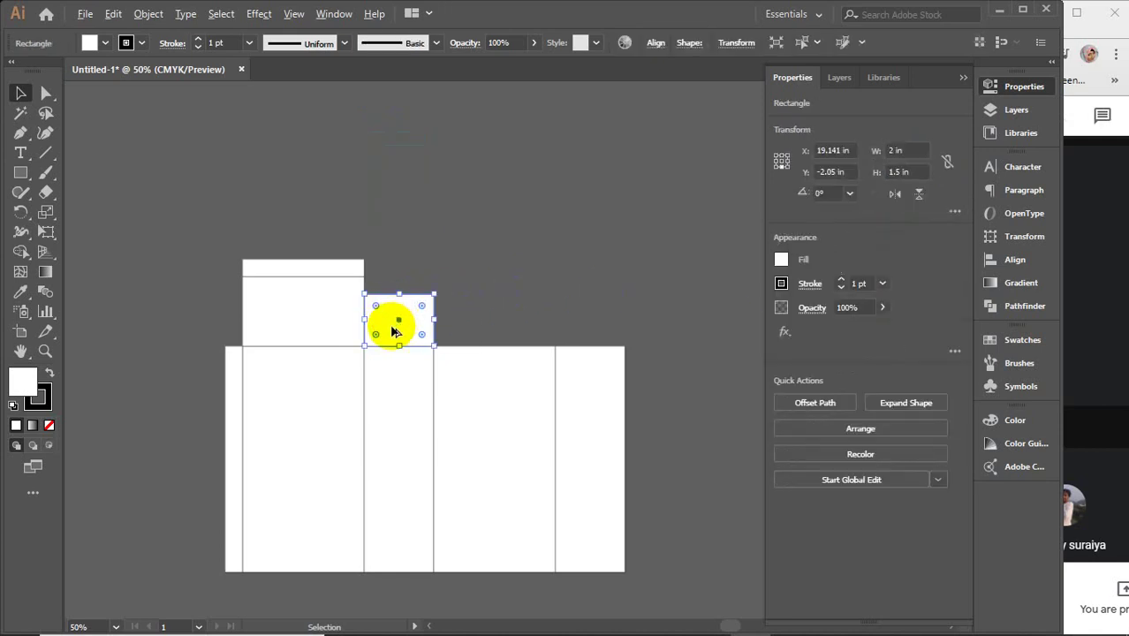
left_click_drag(393, 329, 583, 328)
left_click(516, 273)
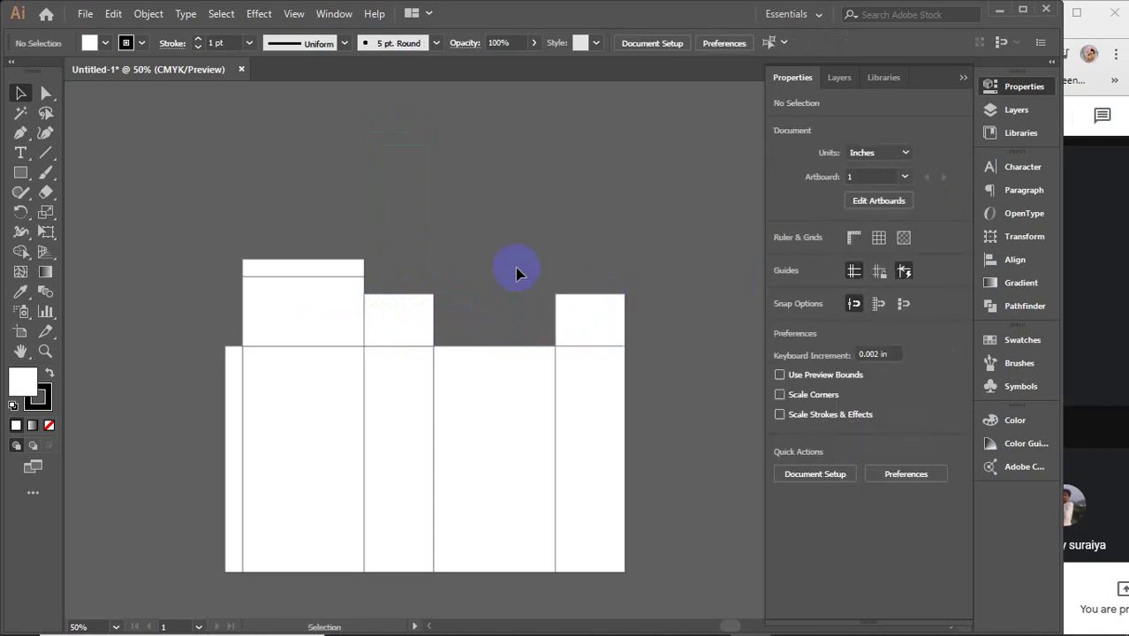
- Round the two upper corners of the 0.5 in strip above the top flap to the maximum radius
scroll(274, 282, "up", 4)
left_click_drag(402, 264, 376, 308)
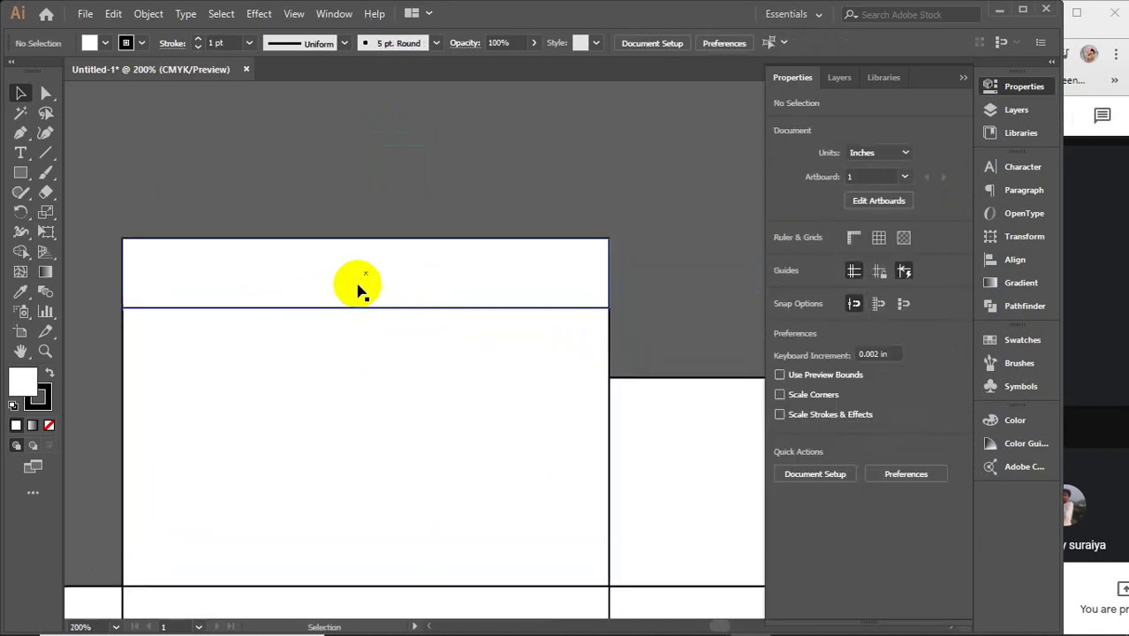
left_click(358, 292)
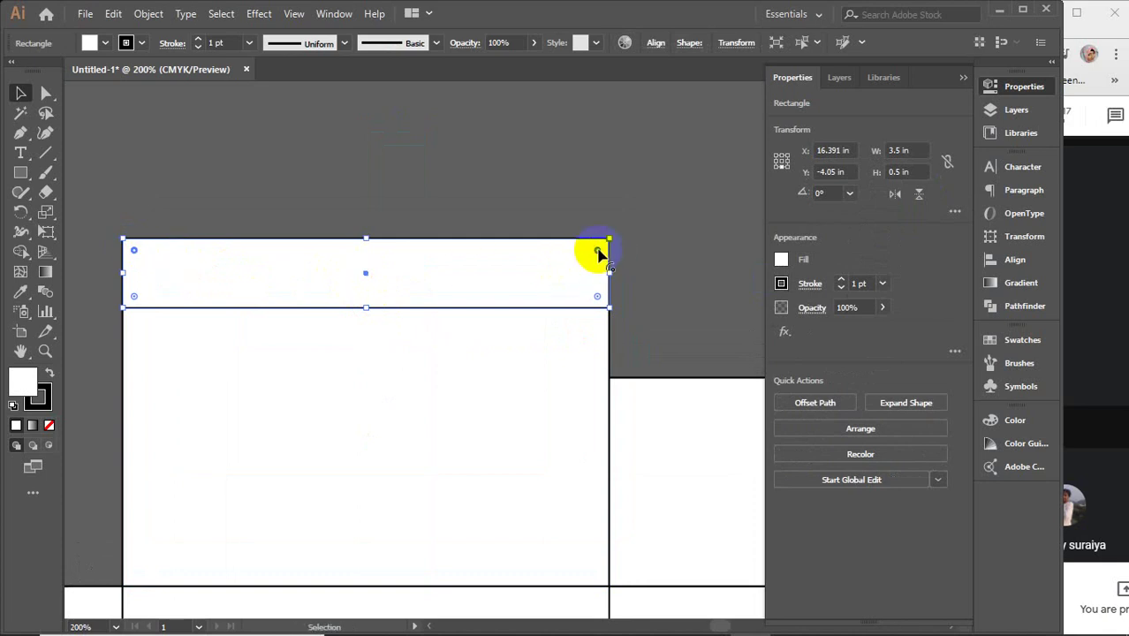
left_click_drag(597, 253, 532, 360)
scroll(542, 362, "down", 1)
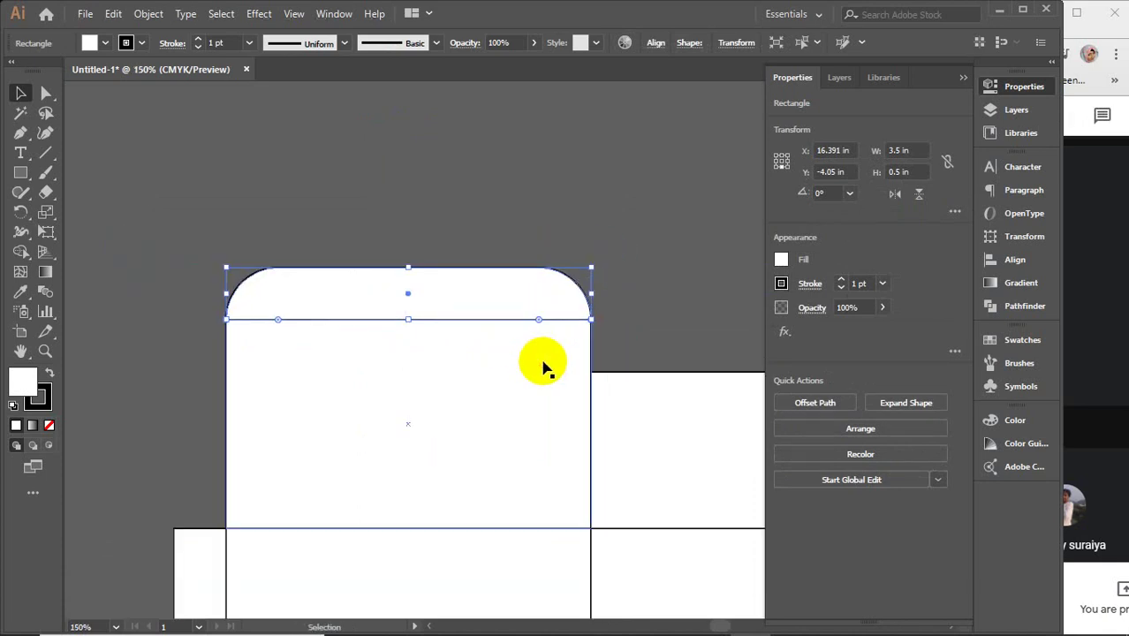
- Round the upper corners of both 1.5 in high flaps above the two narrow panels
scroll(543, 370, "right", 5)
left_click(372, 403)
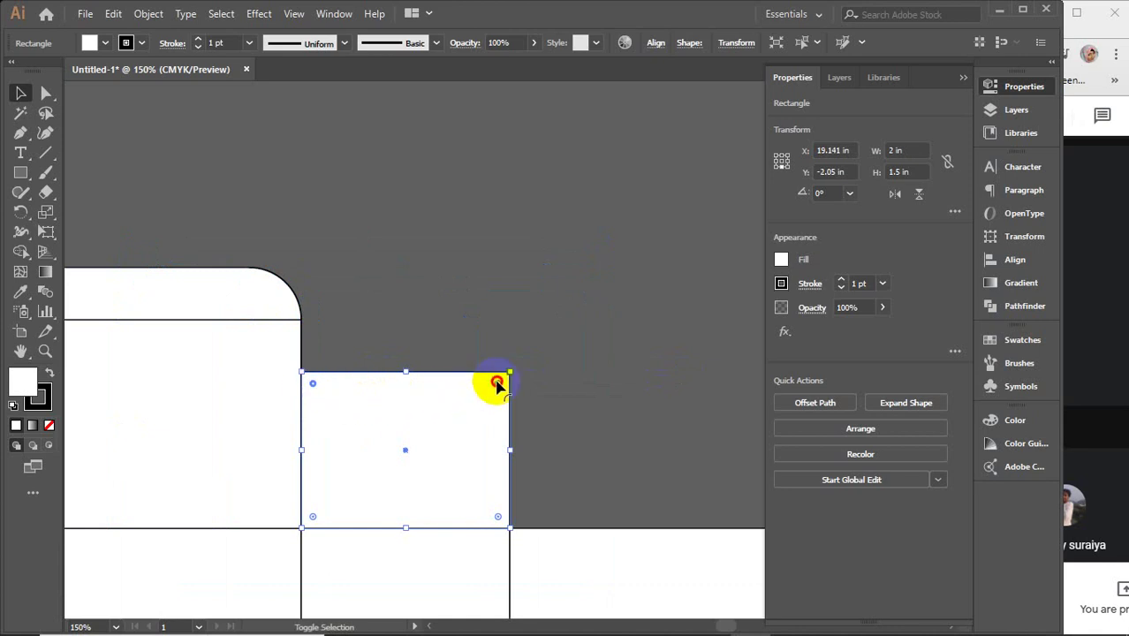
left_click_drag(498, 383, 479, 416)
scroll(478, 416, "down", 2)
scroll(542, 402, "right", 3)
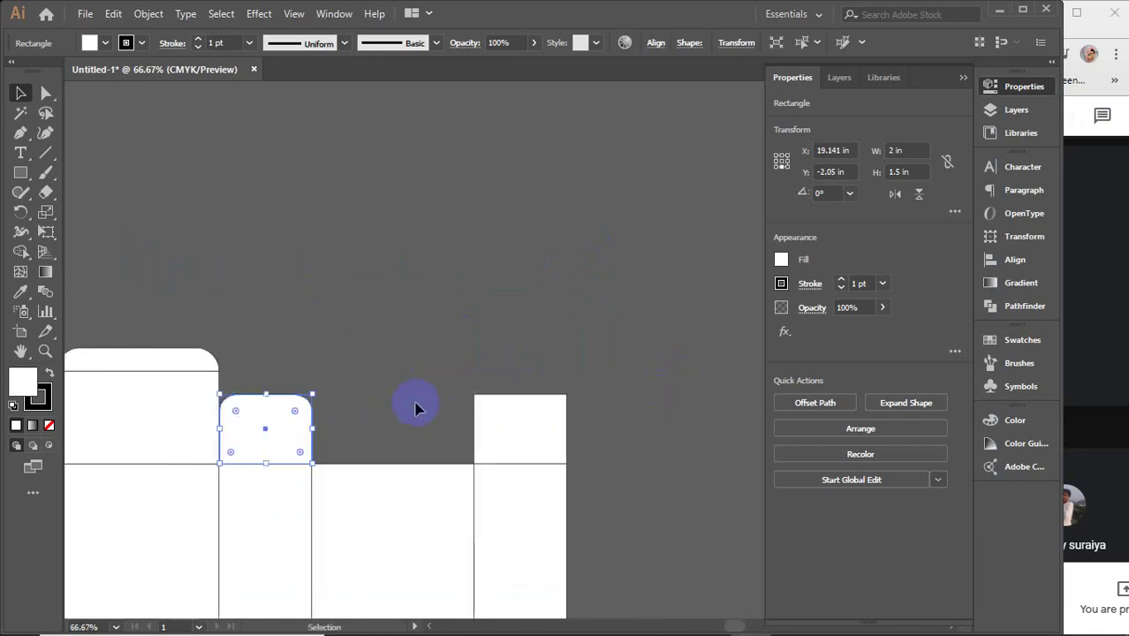
left_click(496, 420)
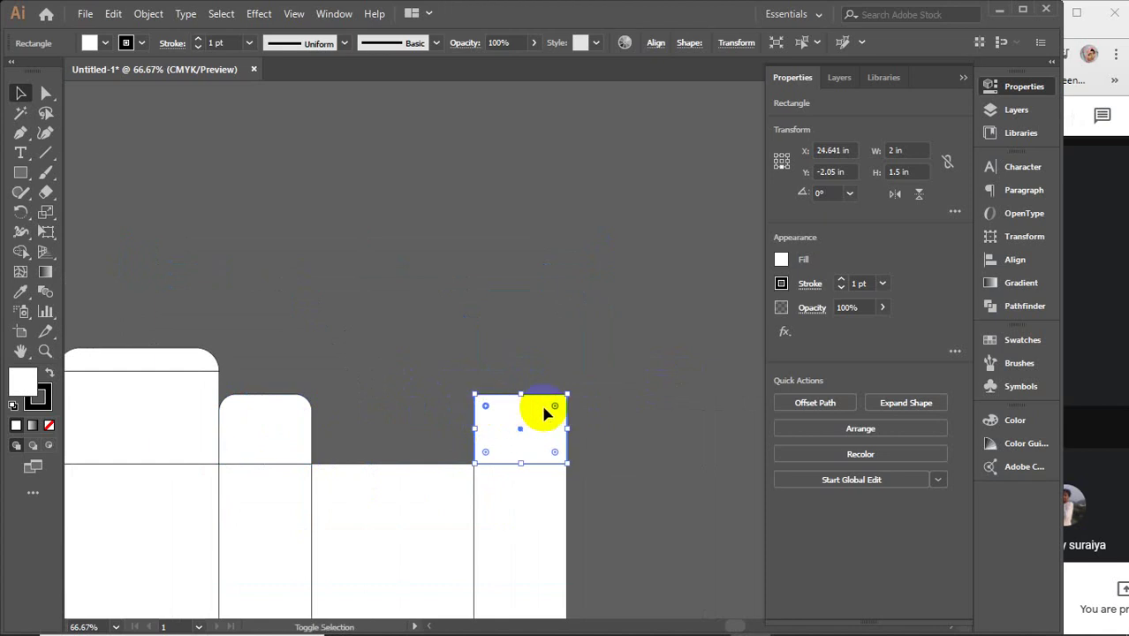
left_click_drag(555, 409, 544, 419)
scroll(499, 431, "down", 2)
scroll(406, 318, "down", 2)
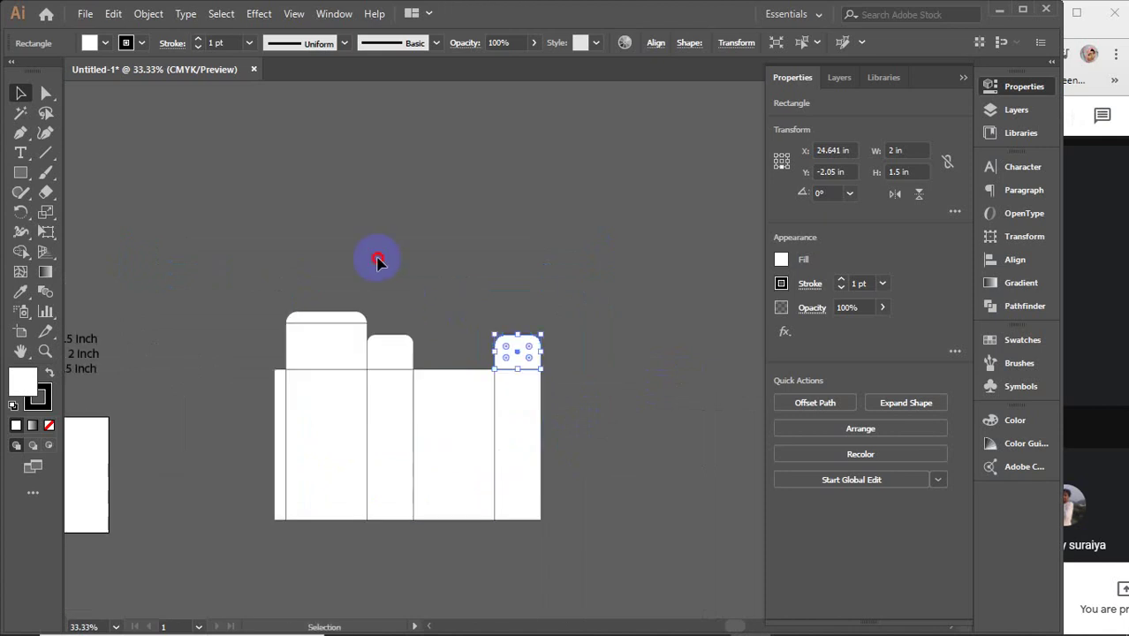
- Copy all the upper flaps flush below the panels and reflect the copies across the horizontal axis
left_click(376, 261)
left_click_drag(219, 268, 517, 558)
right_click(516, 558)
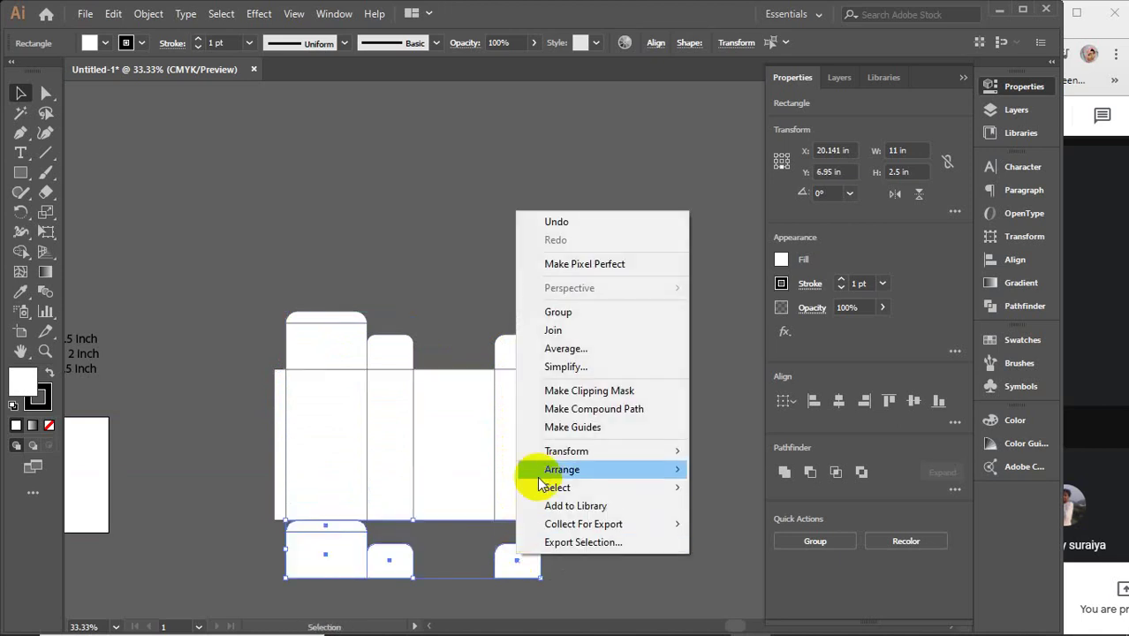
mouse_move(579, 452)
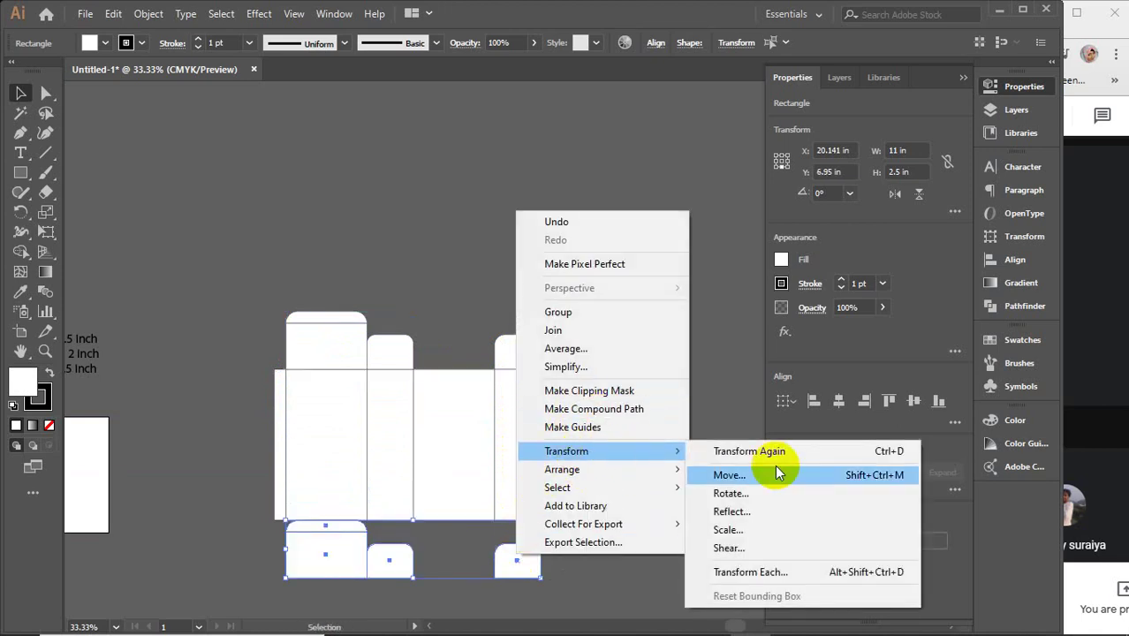
left_click(746, 521)
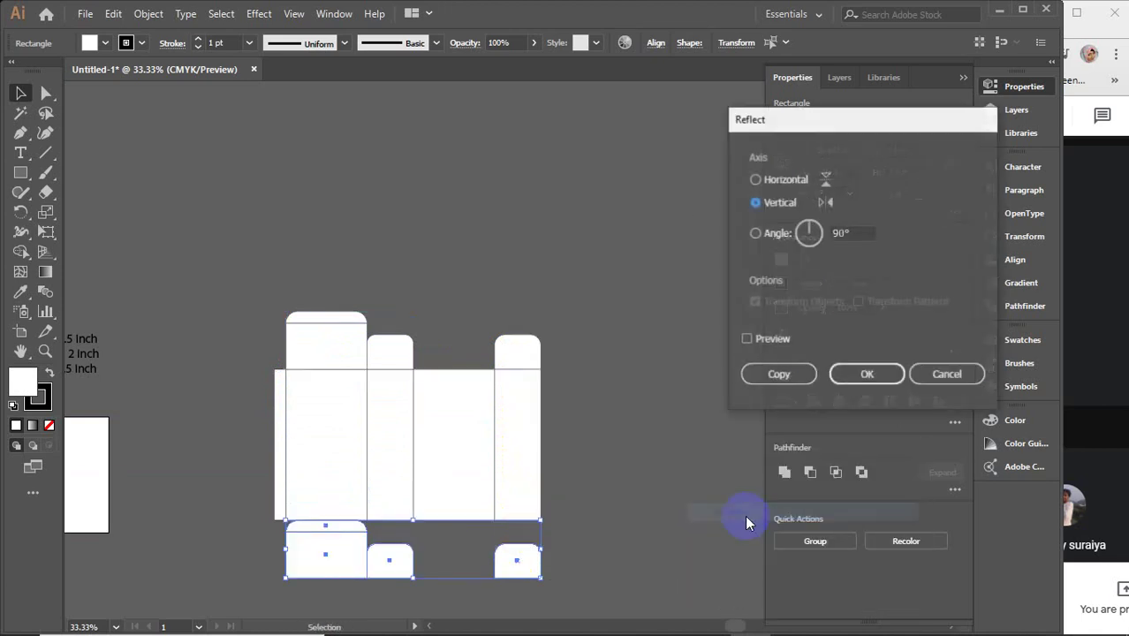
left_click(748, 339)
left_click(756, 179)
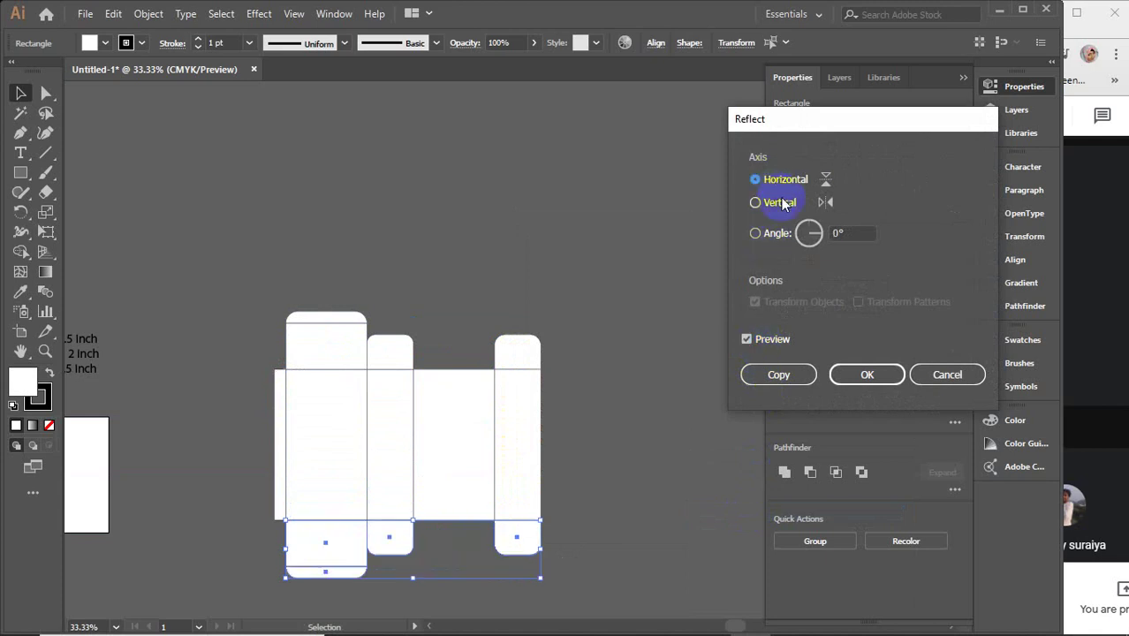
left_click(878, 374)
left_click(637, 496)
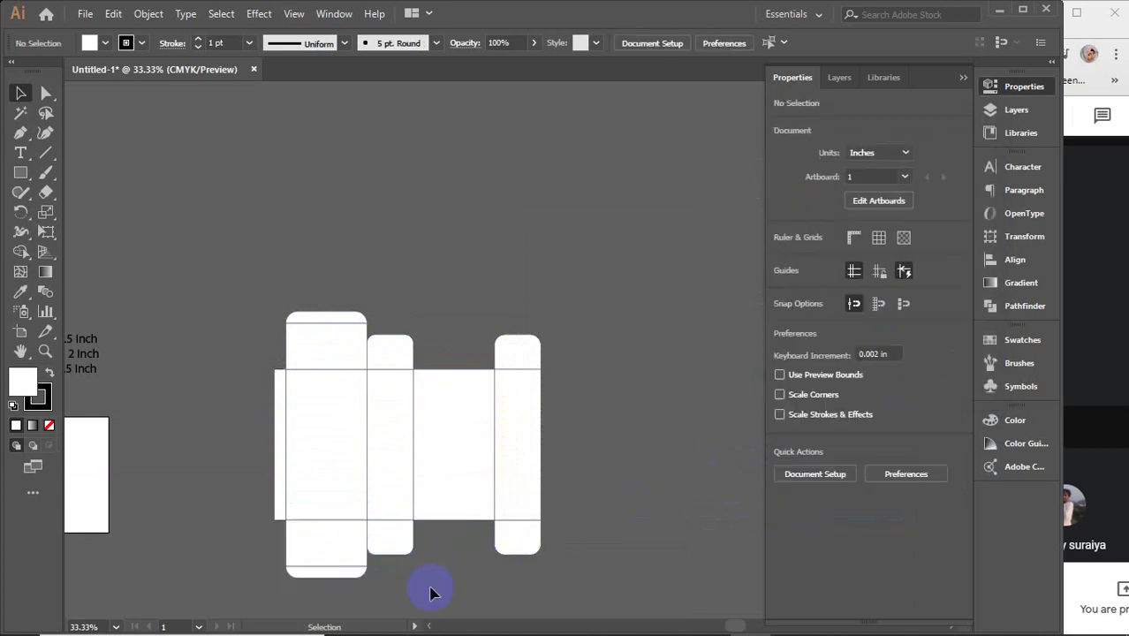
- Move the lower wide flap and its rounded strip from the first wide panel to flush beneath the second wide panel
left_click_drag(305, 544, 434, 539)
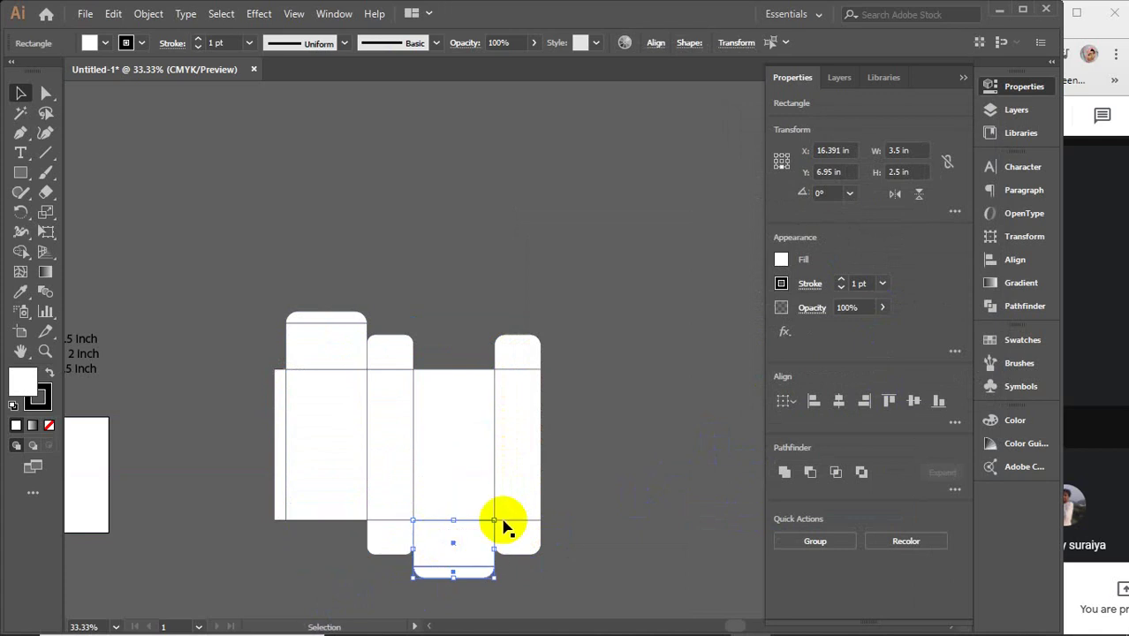
left_click(667, 431)
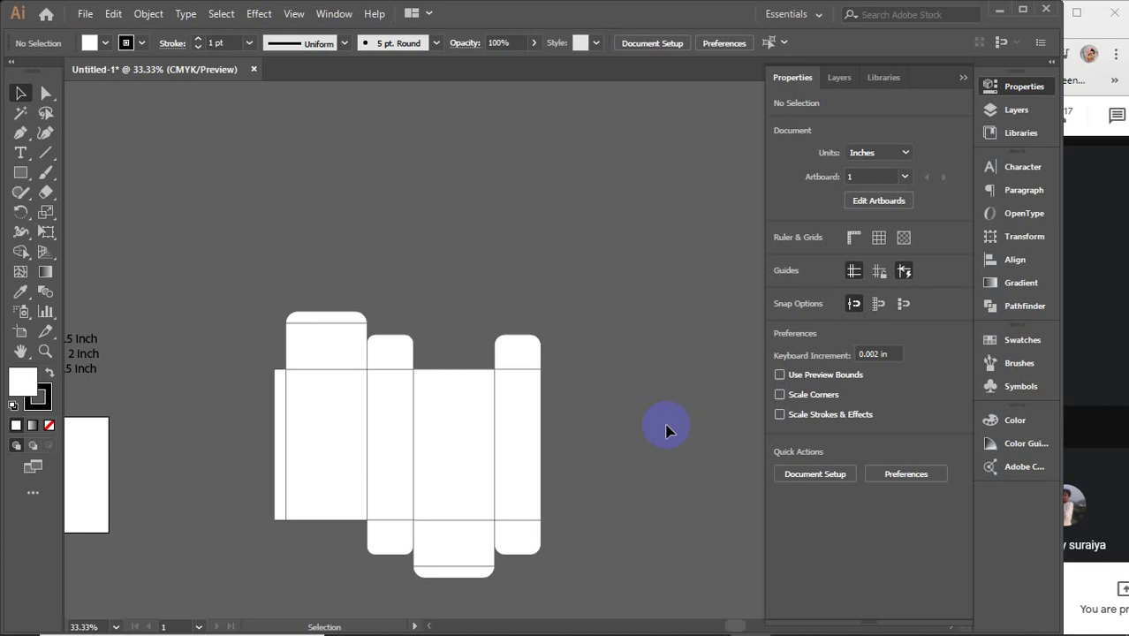
left_click_drag(209, 263, 590, 359)
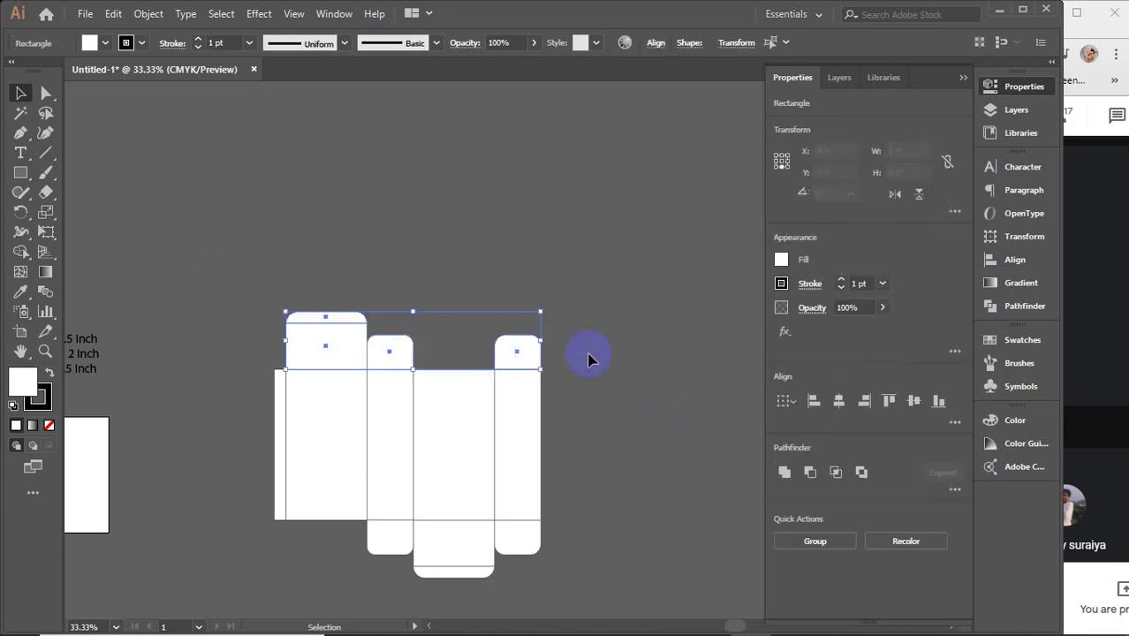
left_click_drag(570, 594, 279, 541)
left_click(366, 272)
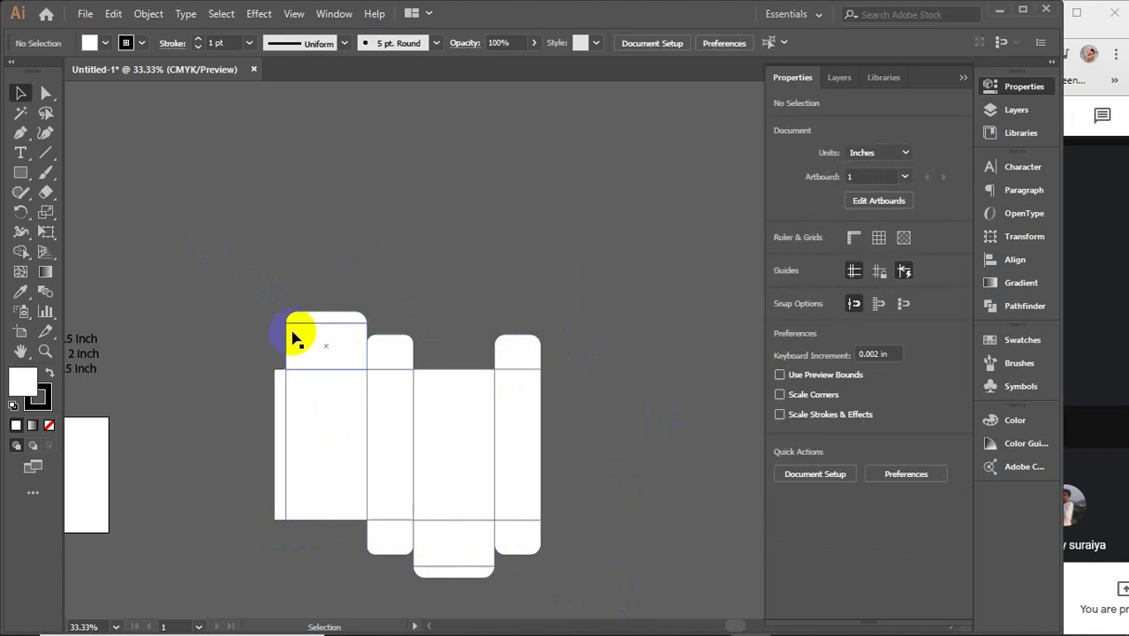
left_click(532, 413)
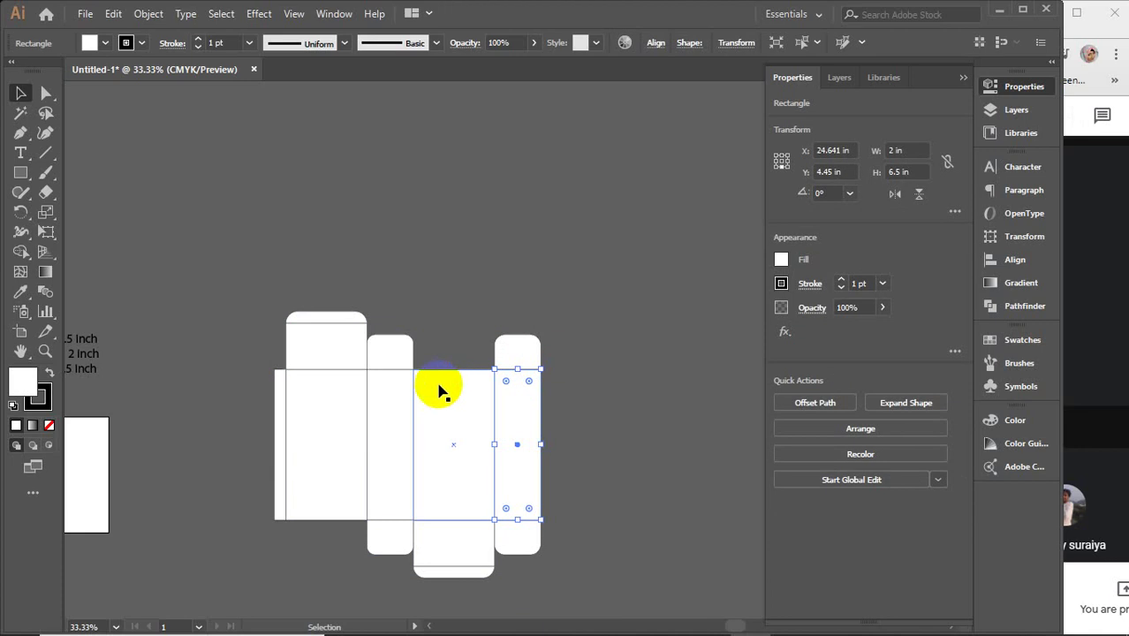
left_click(584, 457)
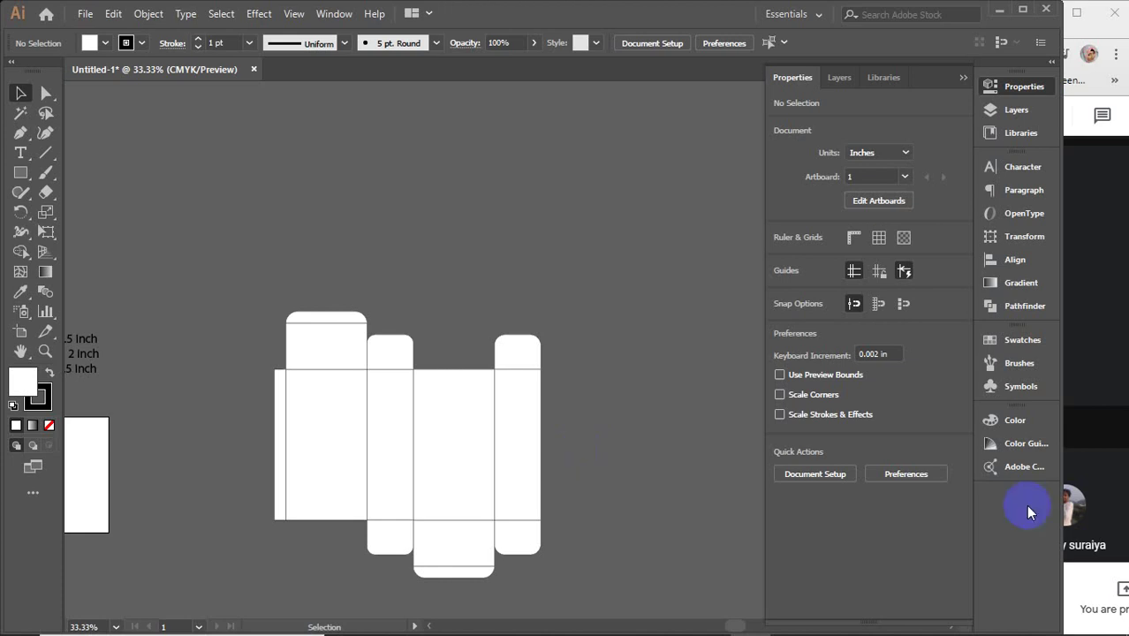
- Collapse the Properties panel and select the 2 in high top flap above the first wide panel at 100% zoom
left_click(963, 76)
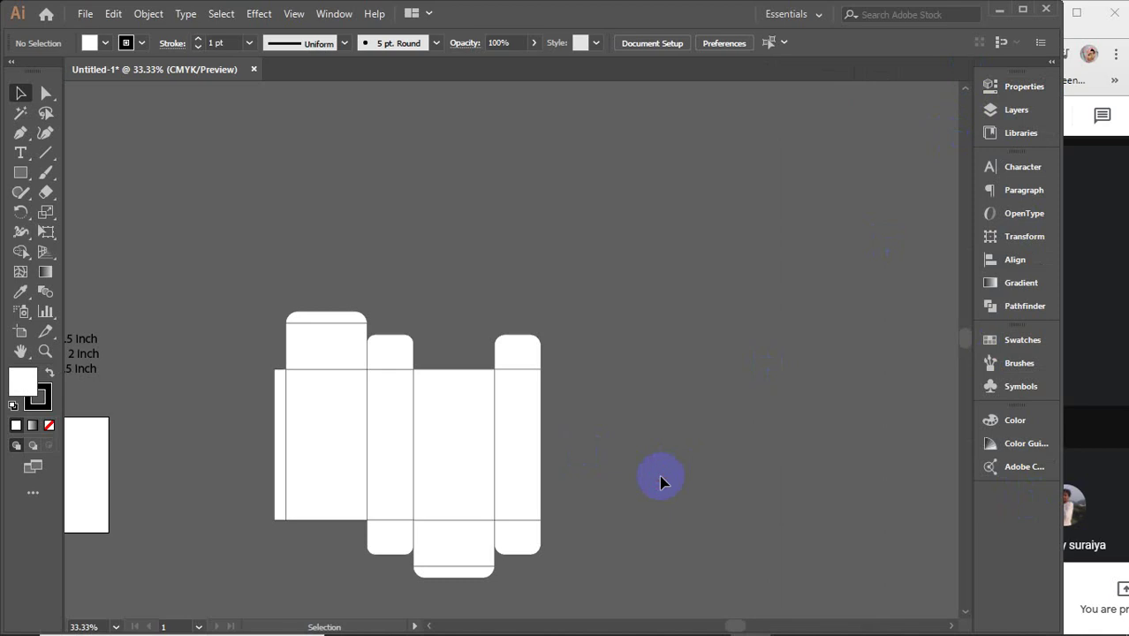
scroll(660, 481, "down", 2)
left_click_drag(653, 416, 753, 399)
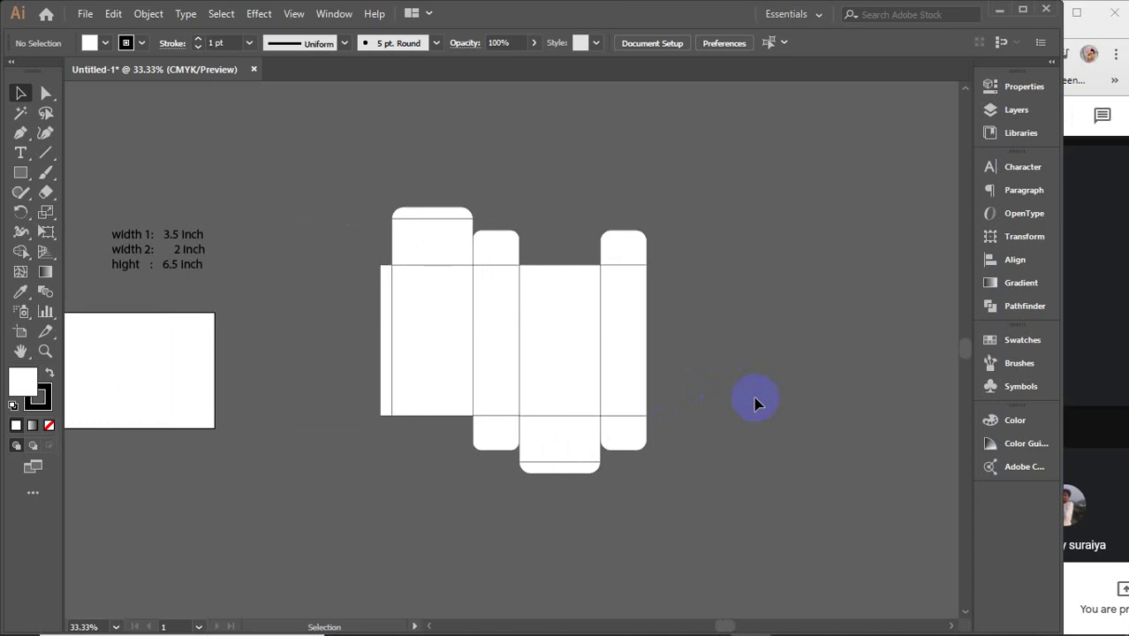
left_click(440, 294)
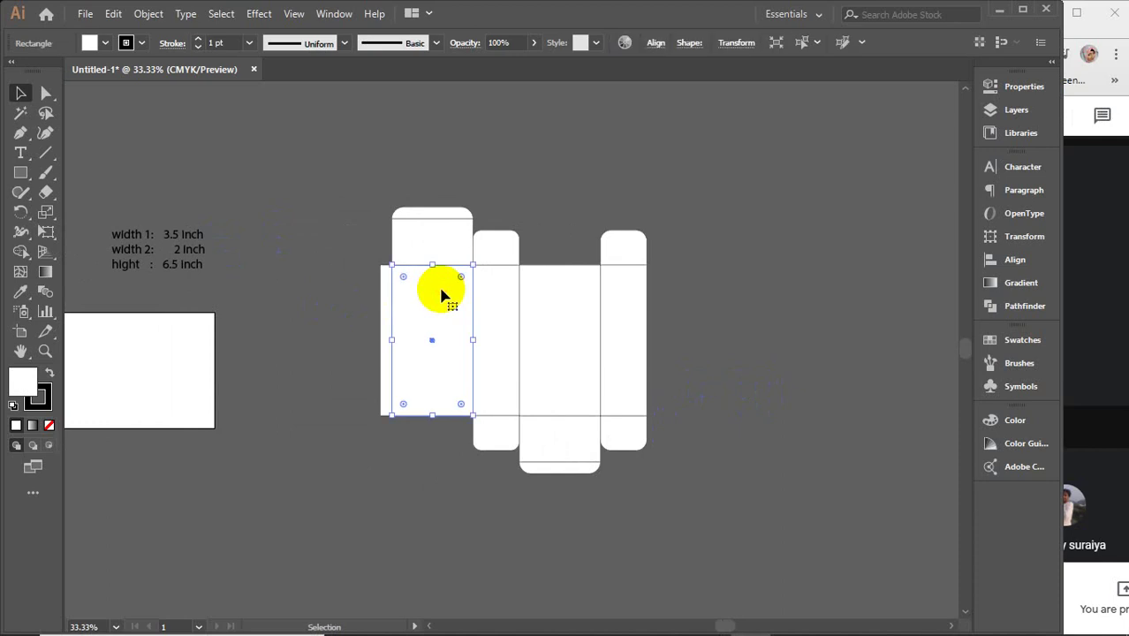
key("ctrl+1")
left_click_drag(453, 285, 458, 415)
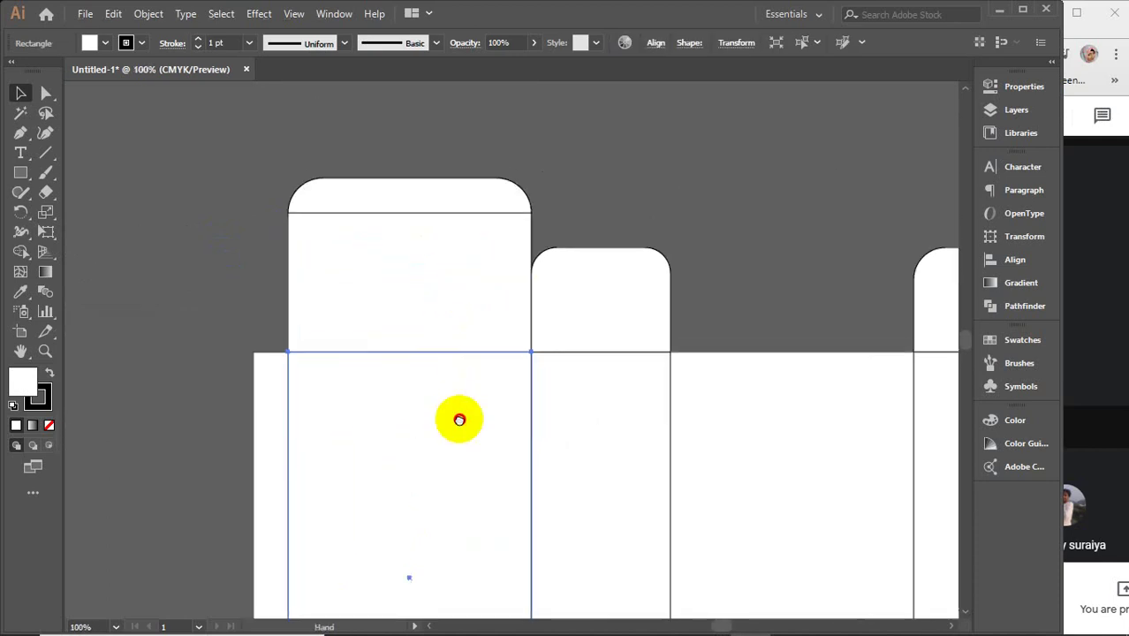
left_click(422, 299)
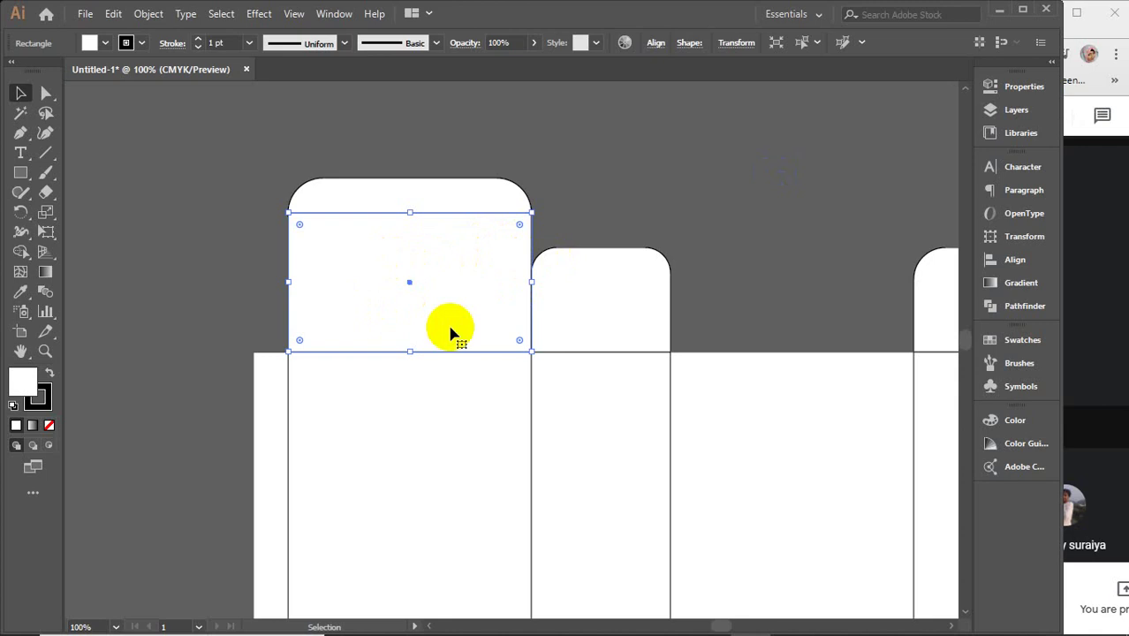
- Hide the rounded flap above the first narrow panel
left_click(613, 433)
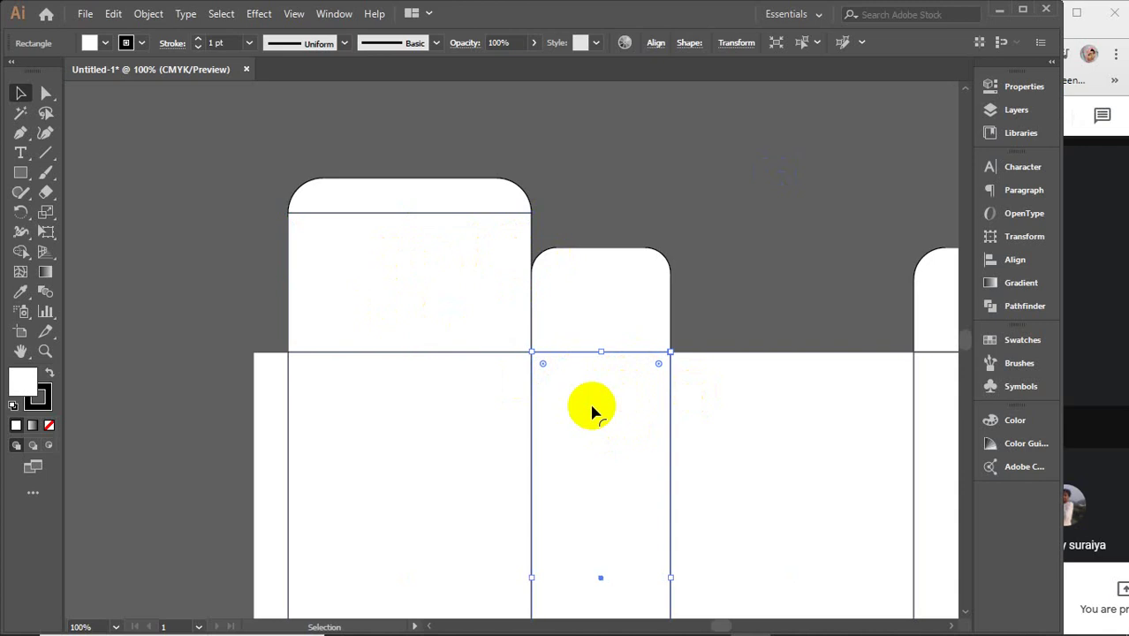
left_click(616, 286)
left_click_drag(615, 285, 647, 263)
key("ctrl+z")
key("Delete")
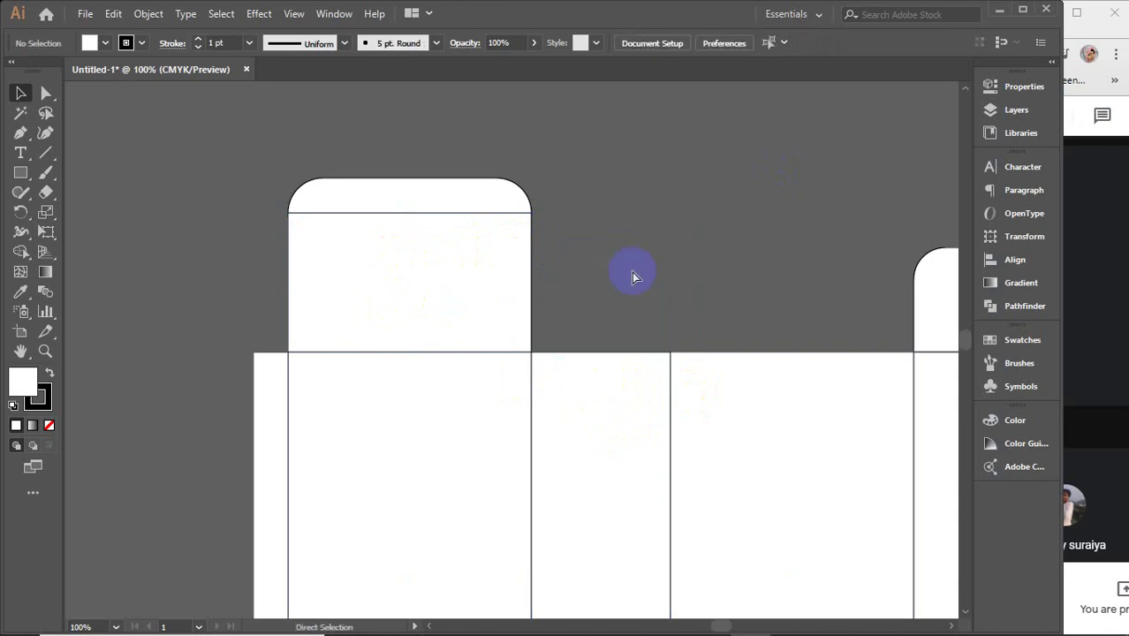
- Hide the rounded strip above the first wide panel's flap and stretch that flap upward to cover the strip's height
left_click(507, 262)
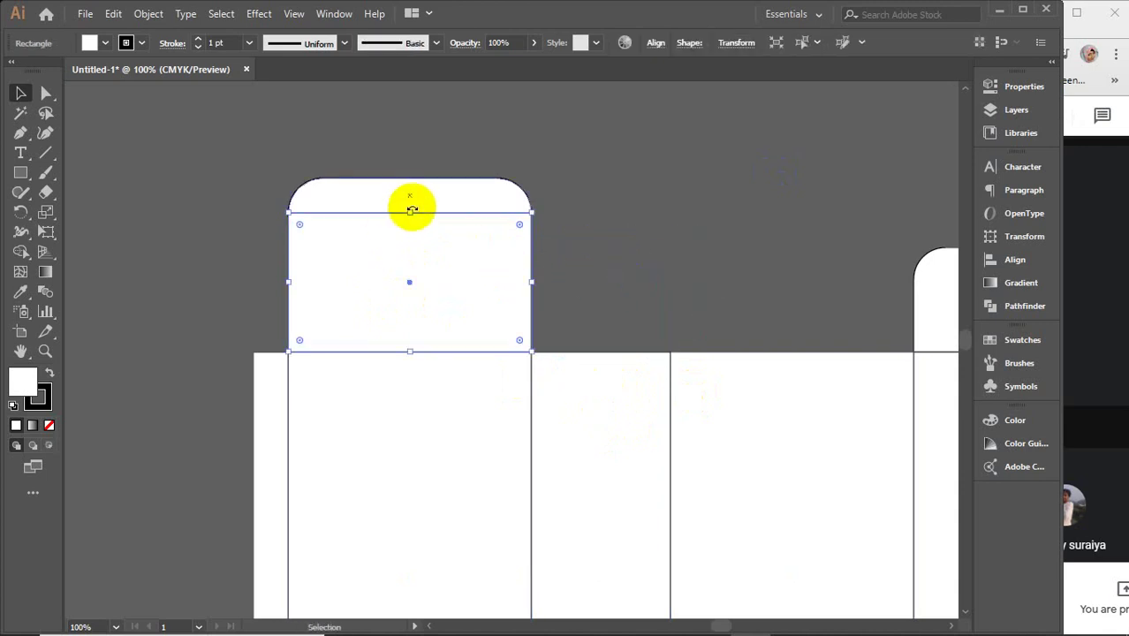
left_click(626, 408)
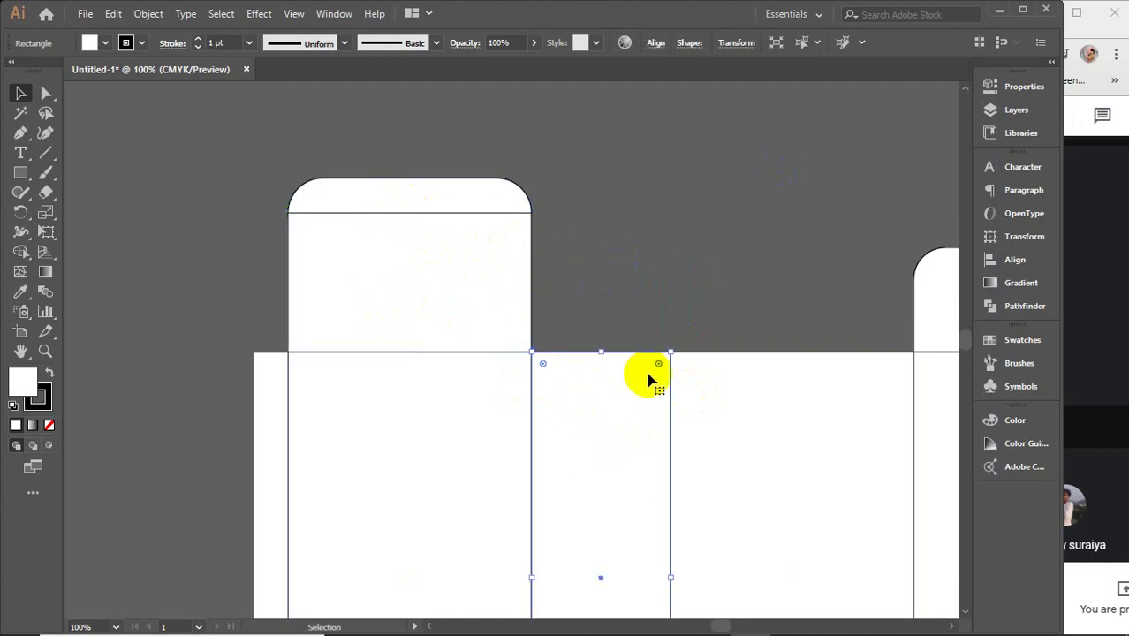
left_click(449, 277)
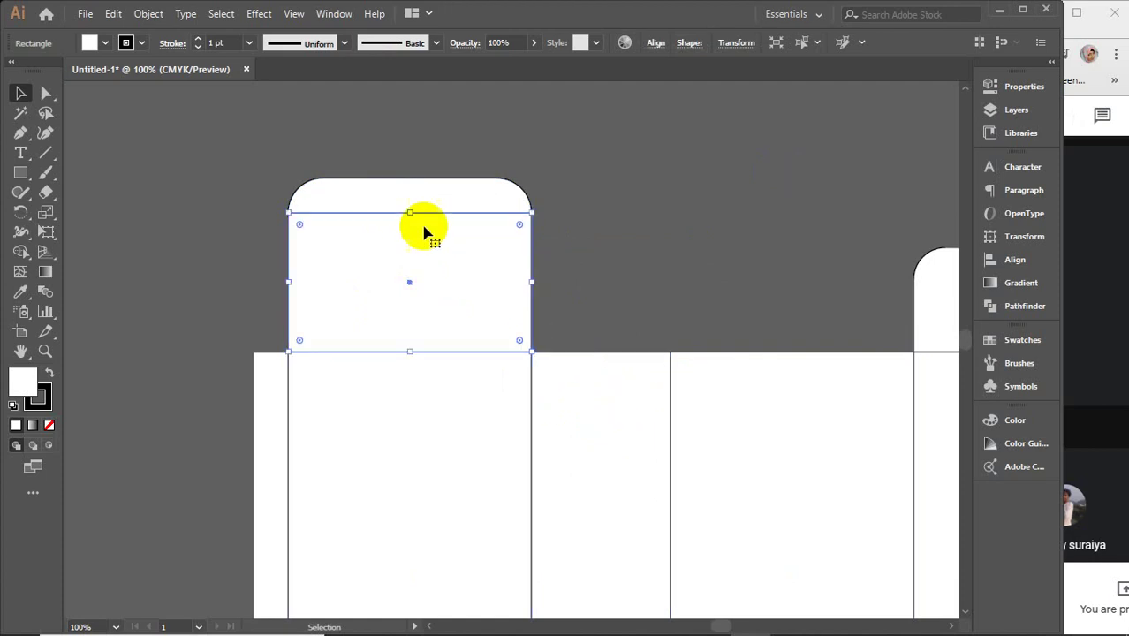
left_click(443, 201)
key("a")
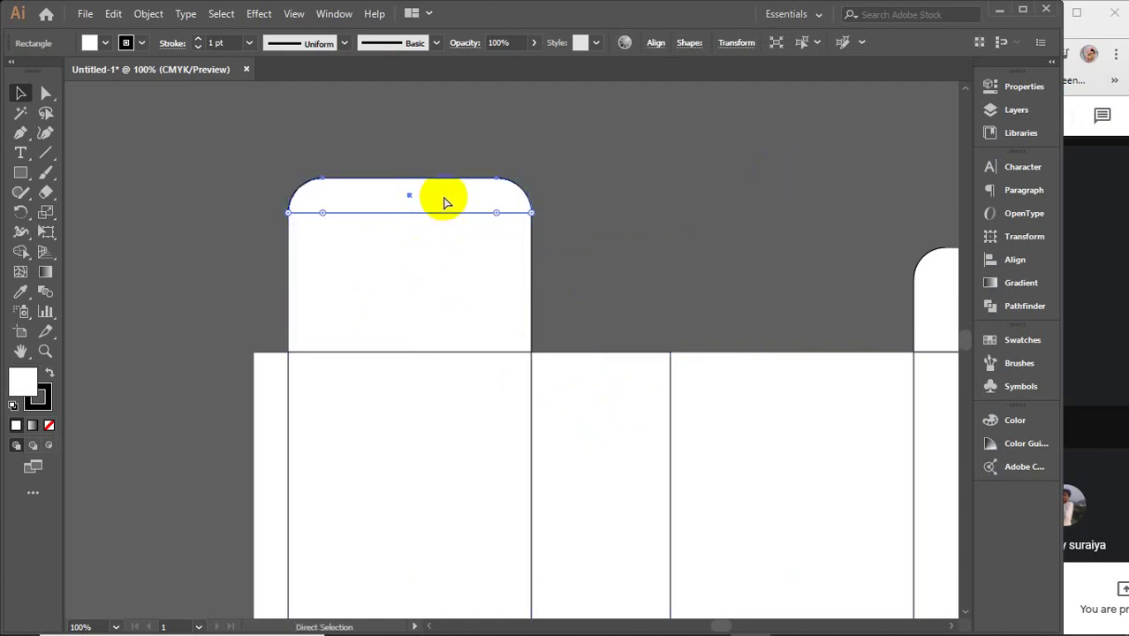
key("Delete")
left_click(408, 238)
left_click_drag(408, 217, 411, 179)
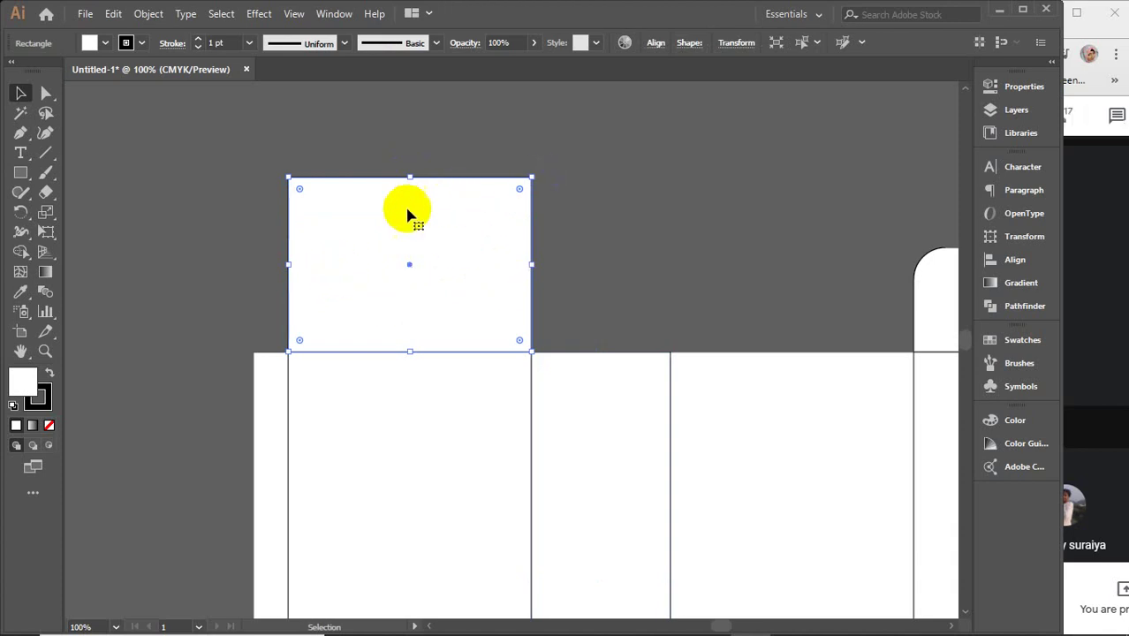
left_click_drag(921, 424, 788, 404)
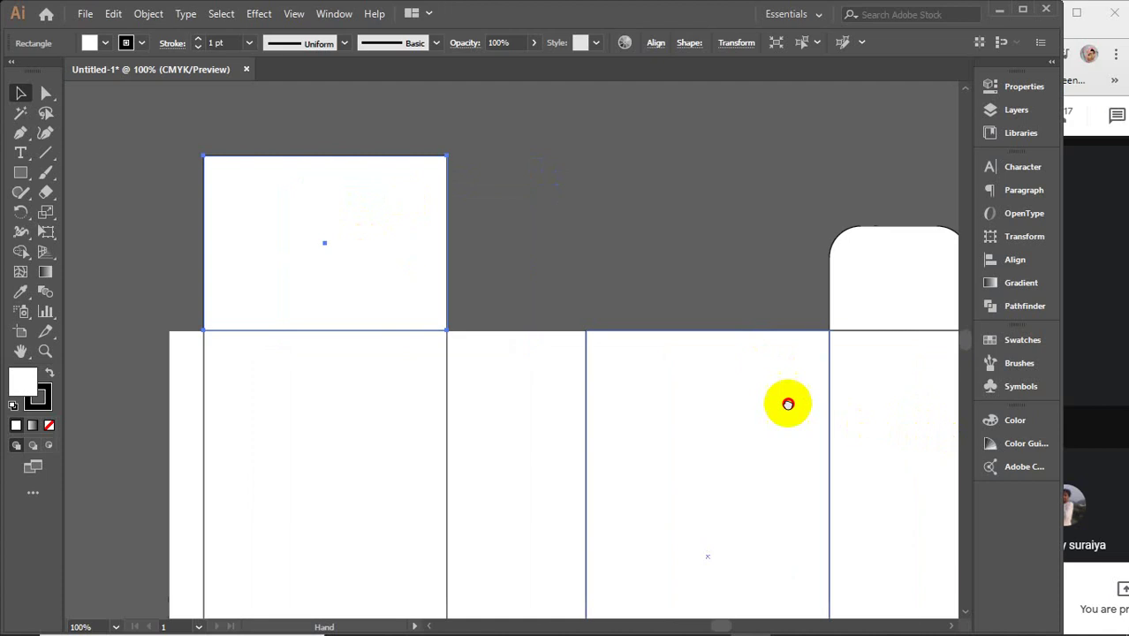
left_click(921, 423)
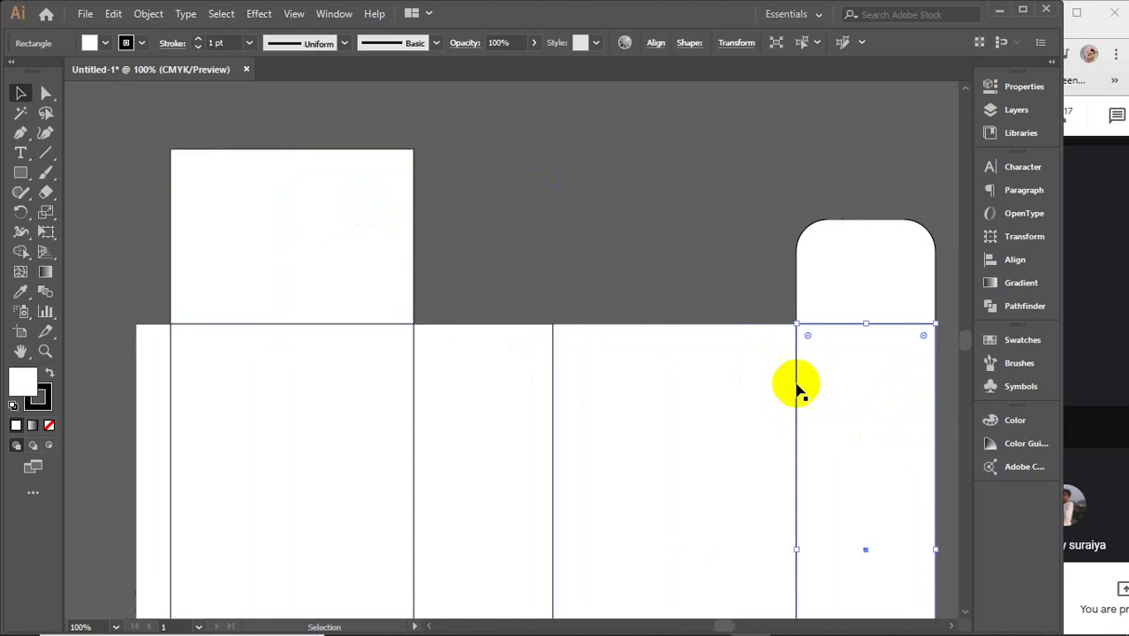
left_click(144, 393)
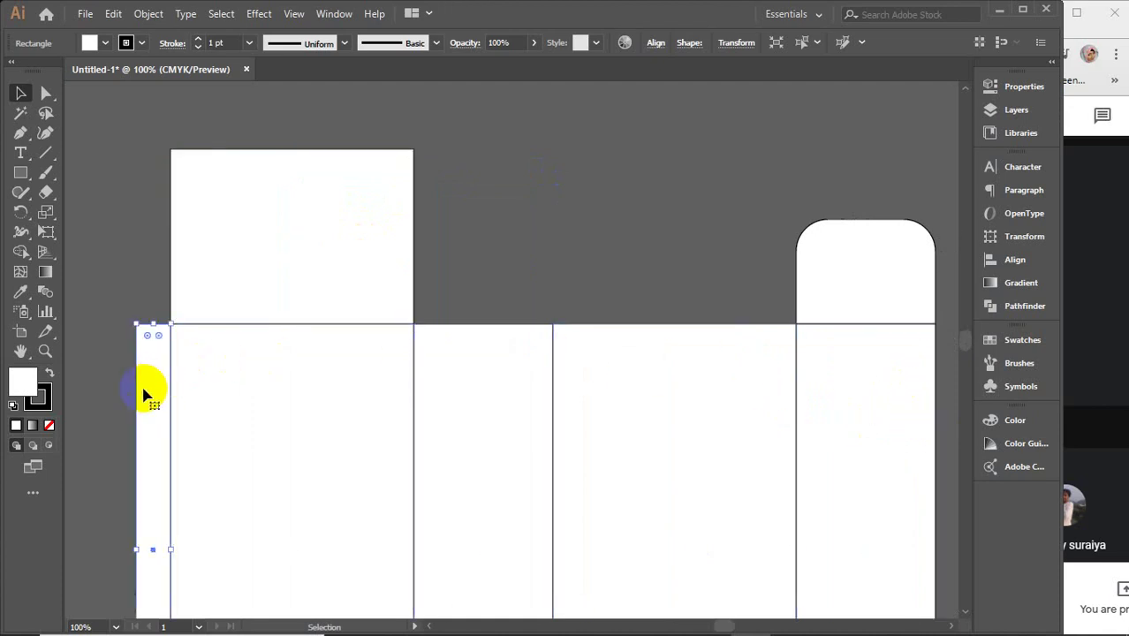
- Try rotating the enlarged wide flap 90° and placing it flush above the first narrow panel, and undo both changes
left_click(349, 245)
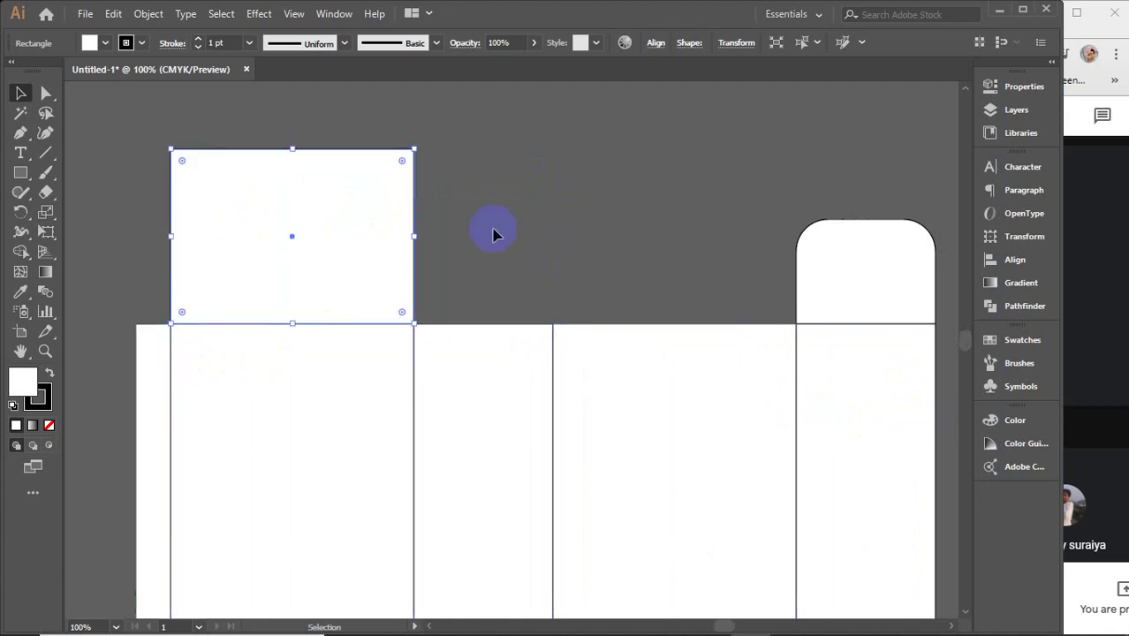
left_click_drag(417, 143, 471, 362)
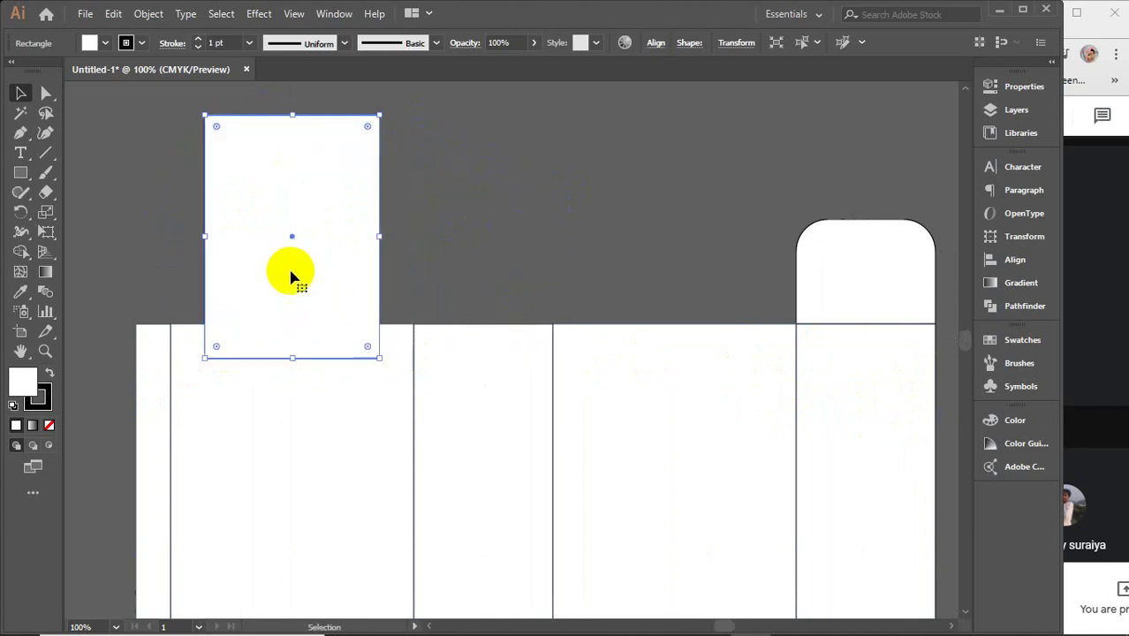
left_click_drag(304, 268, 495, 232)
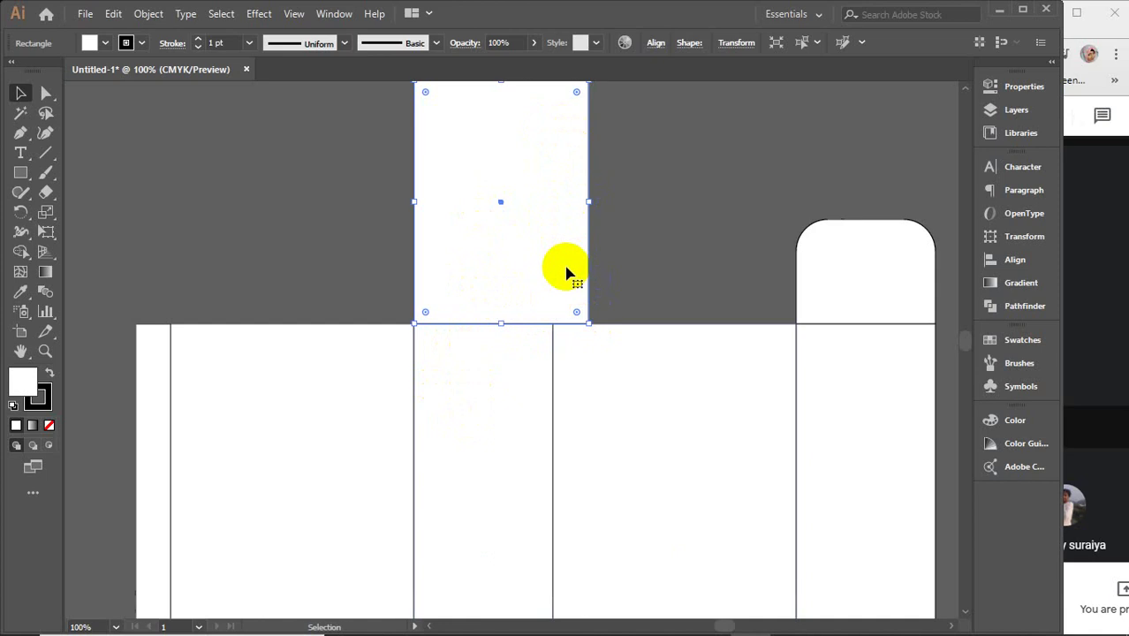
key("ctrl+z")
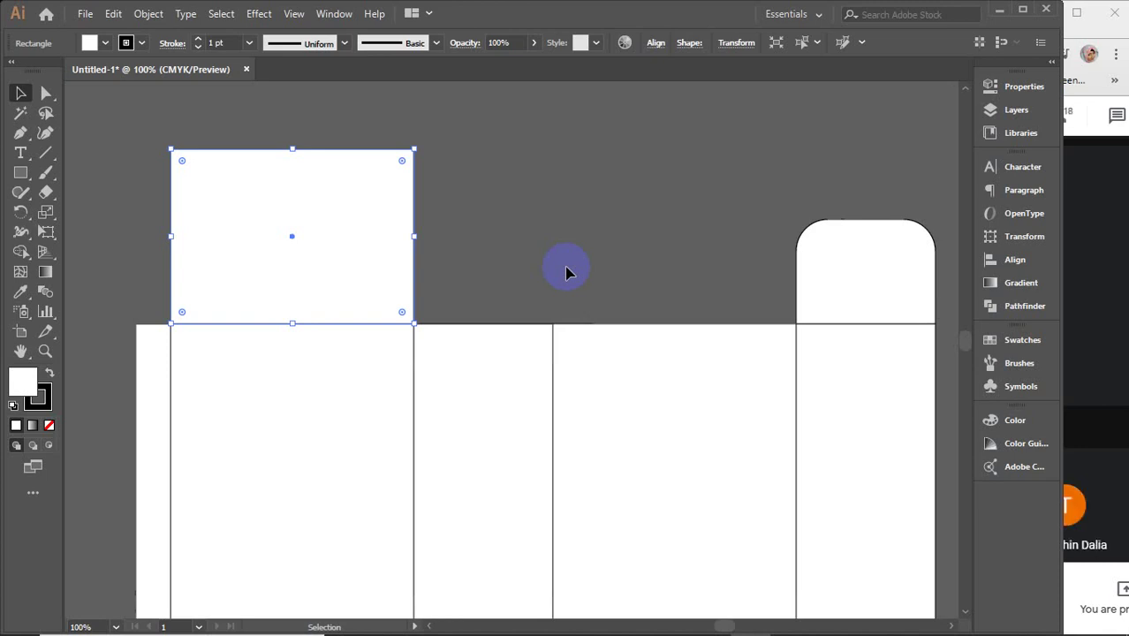
- Switch to the Google Meet window in Chrome
mouse_move(607, 634)
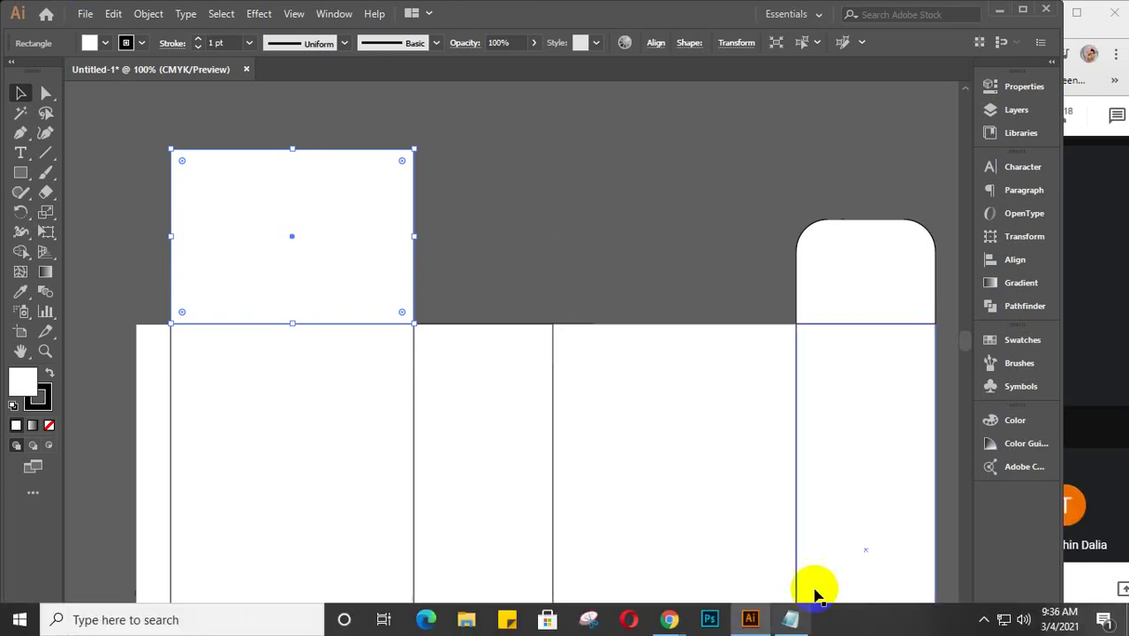
left_click(982, 620)
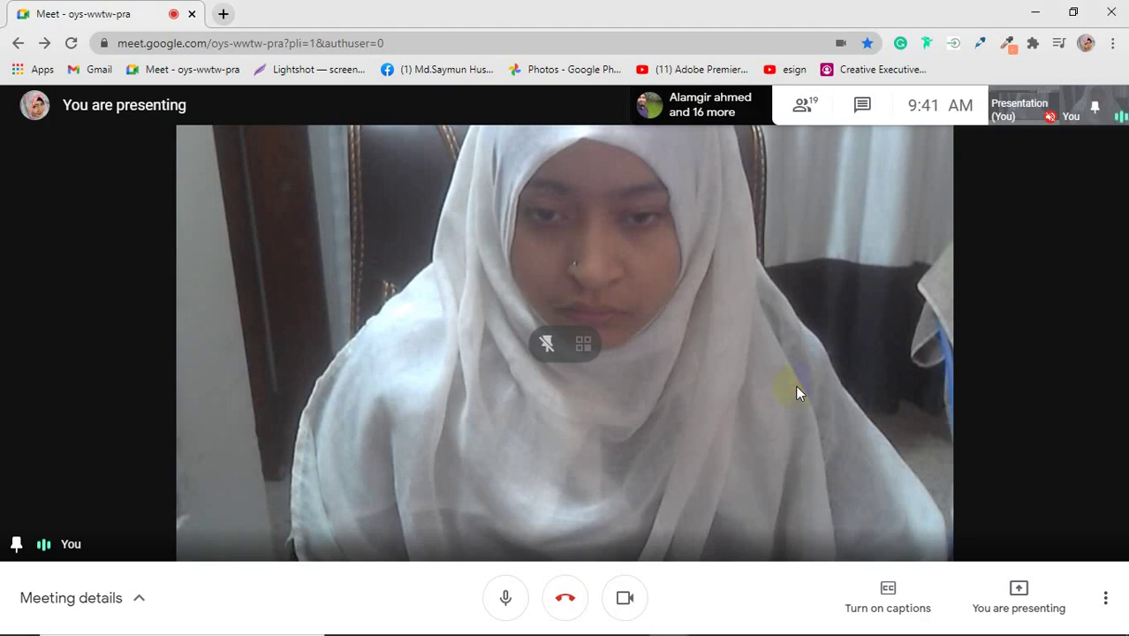
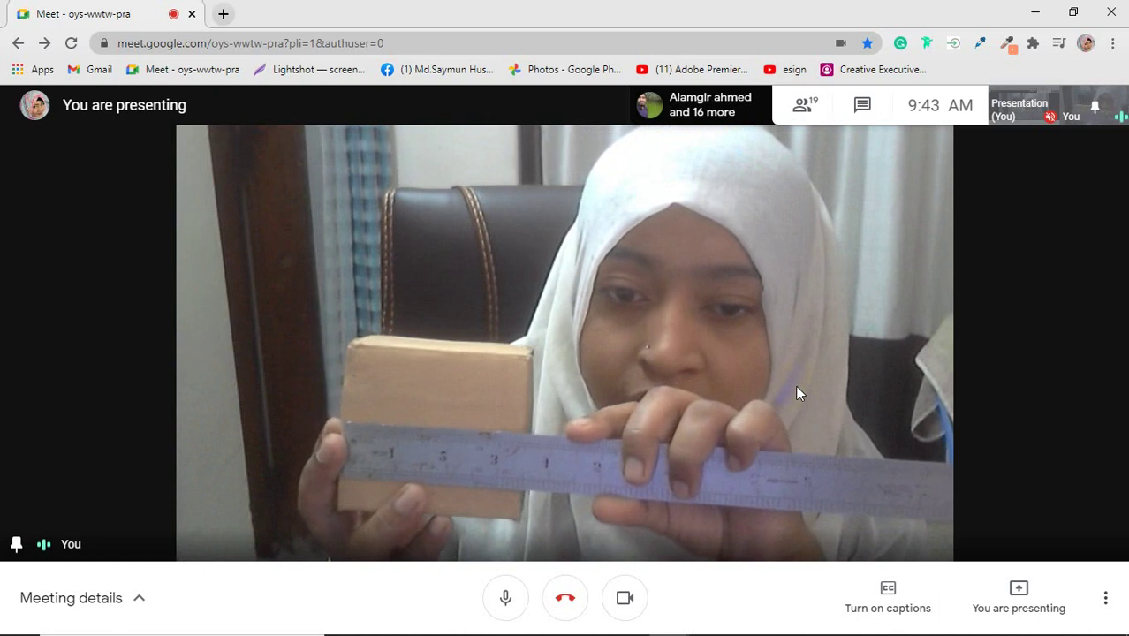
left_click(797, 393)
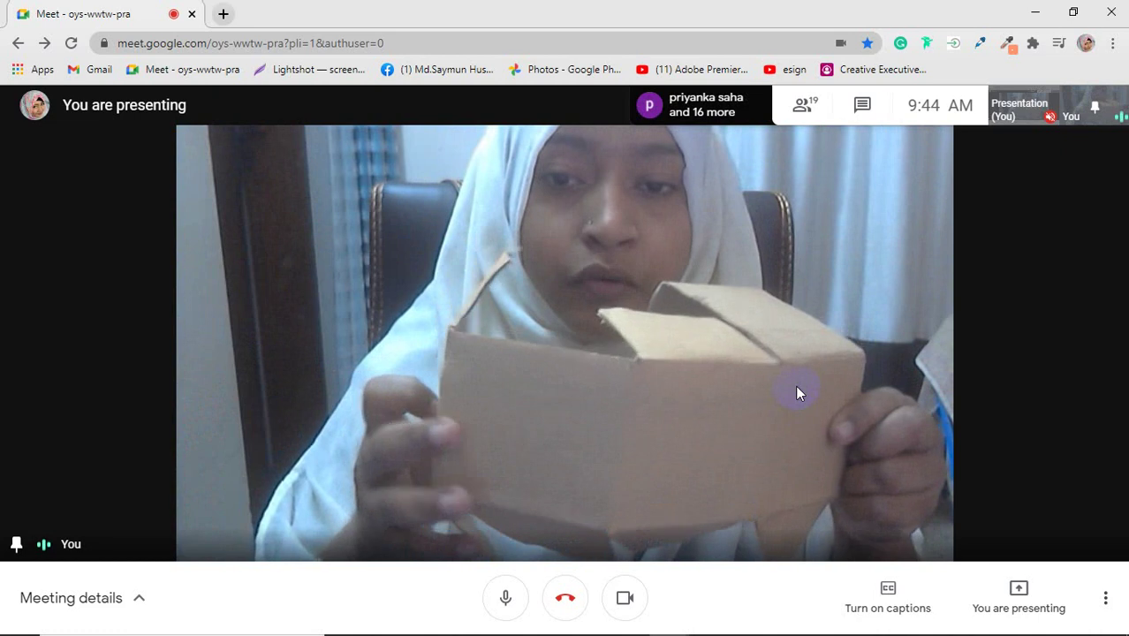
left_click(797, 387)
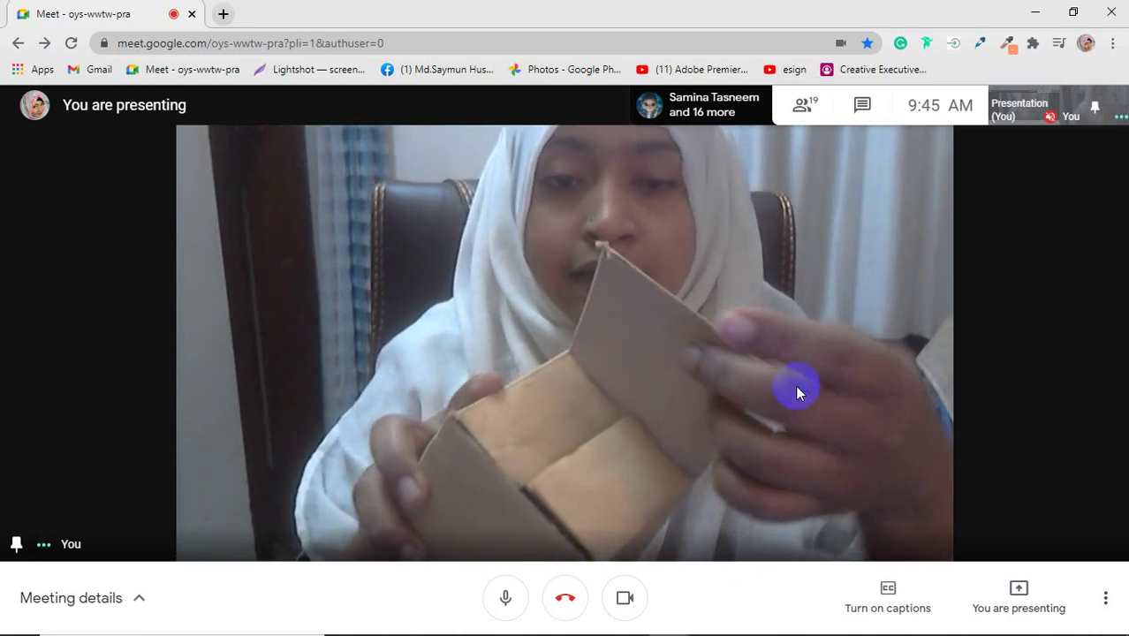
left_click(795, 387)
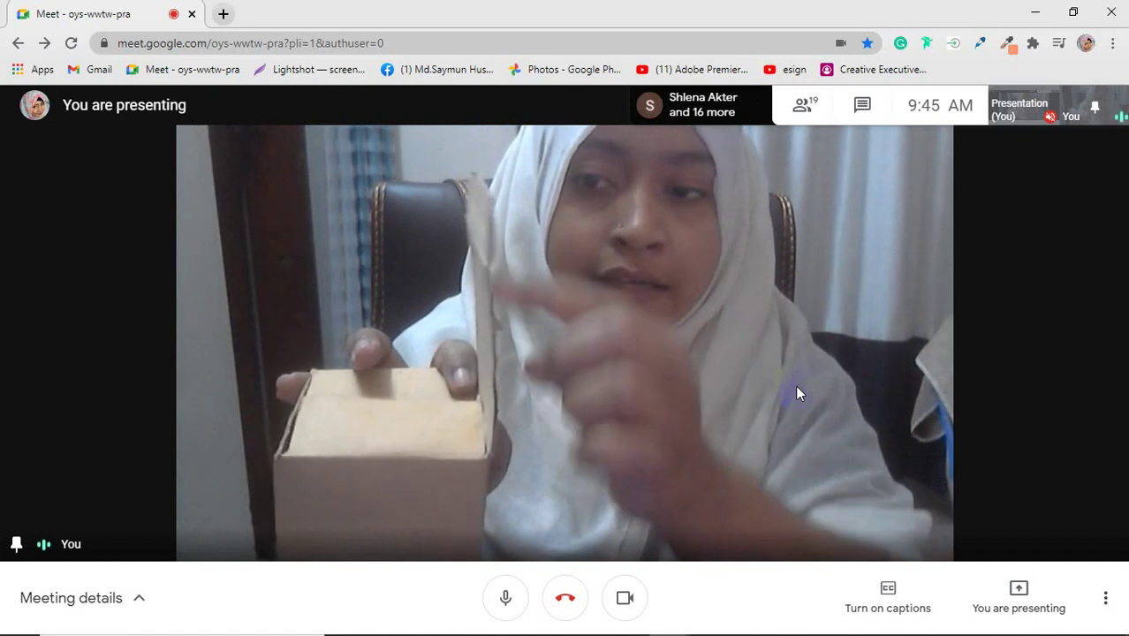
left_click(797, 387)
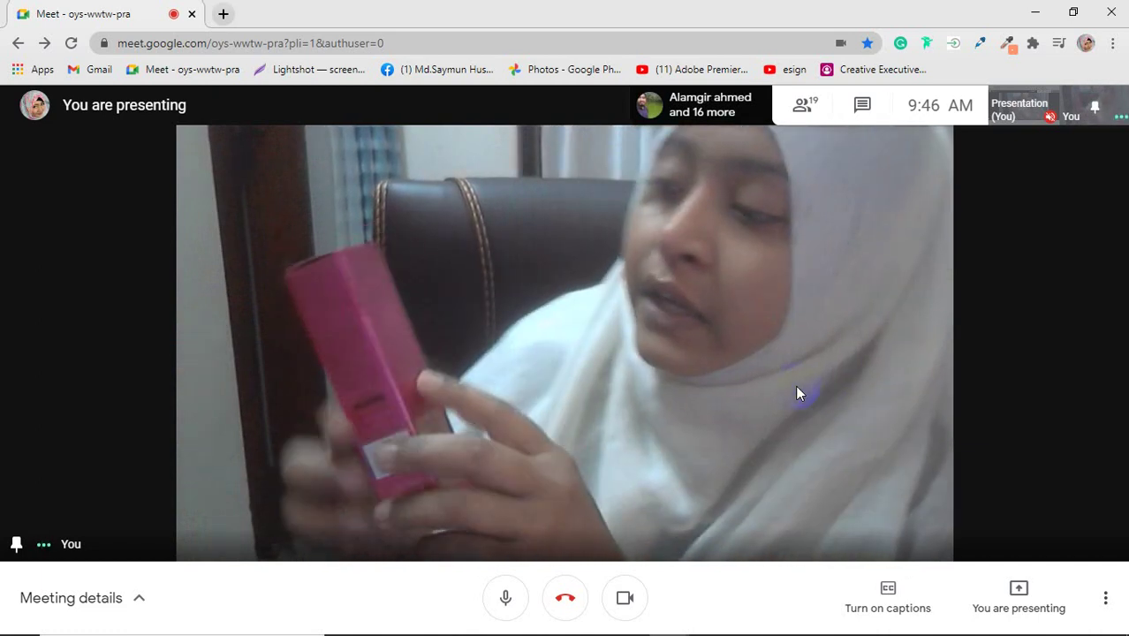
left_click(795, 392)
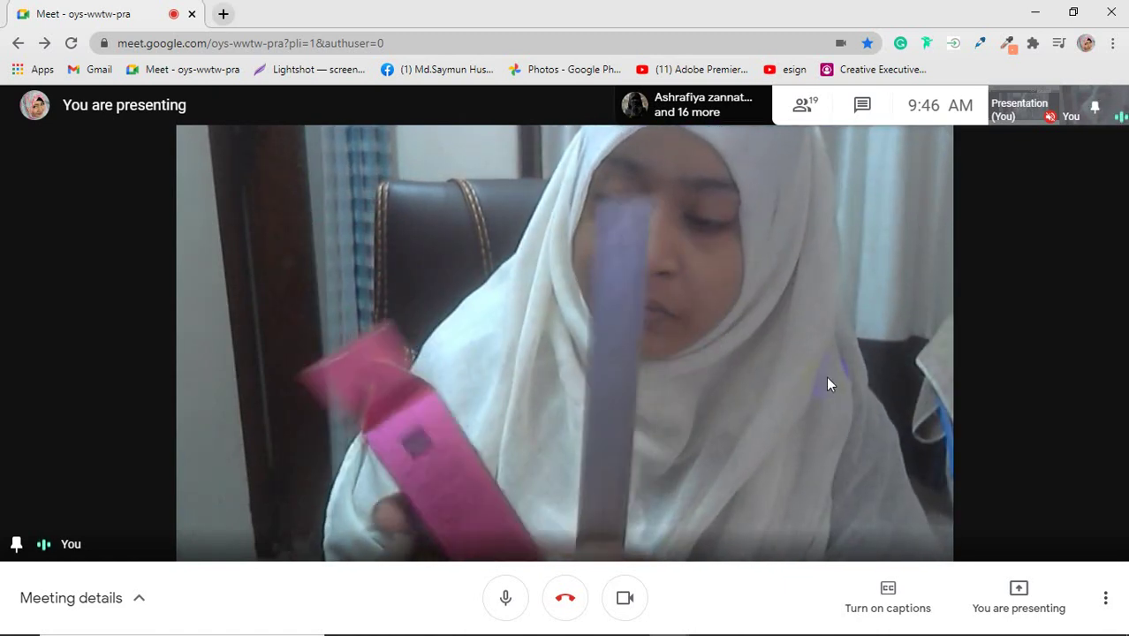
left_click(825, 376)
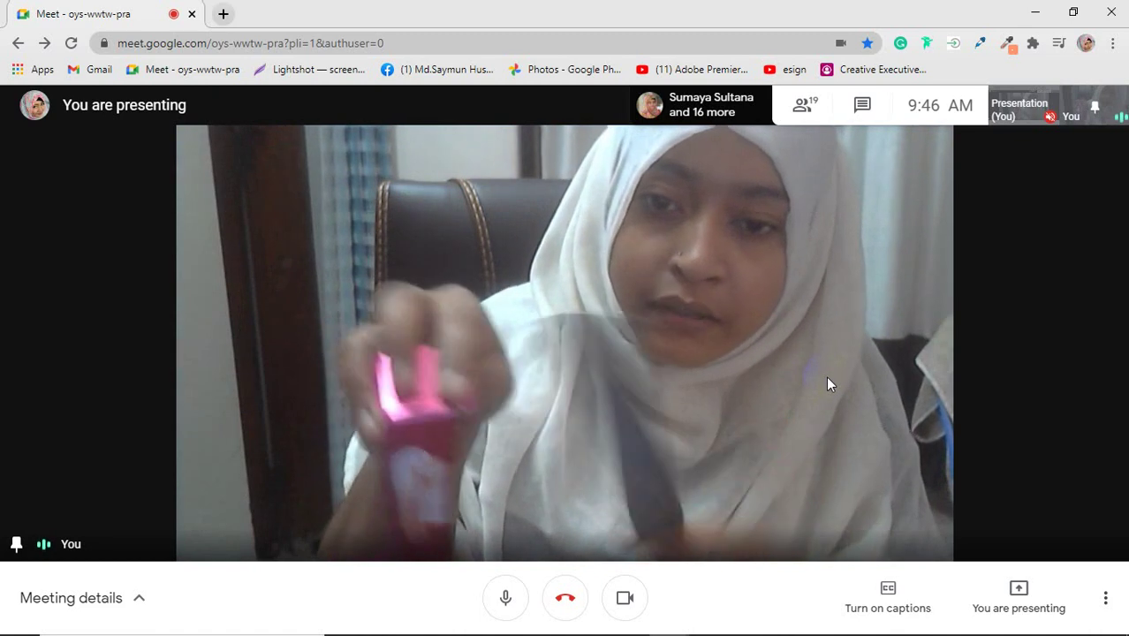
left_click(827, 379)
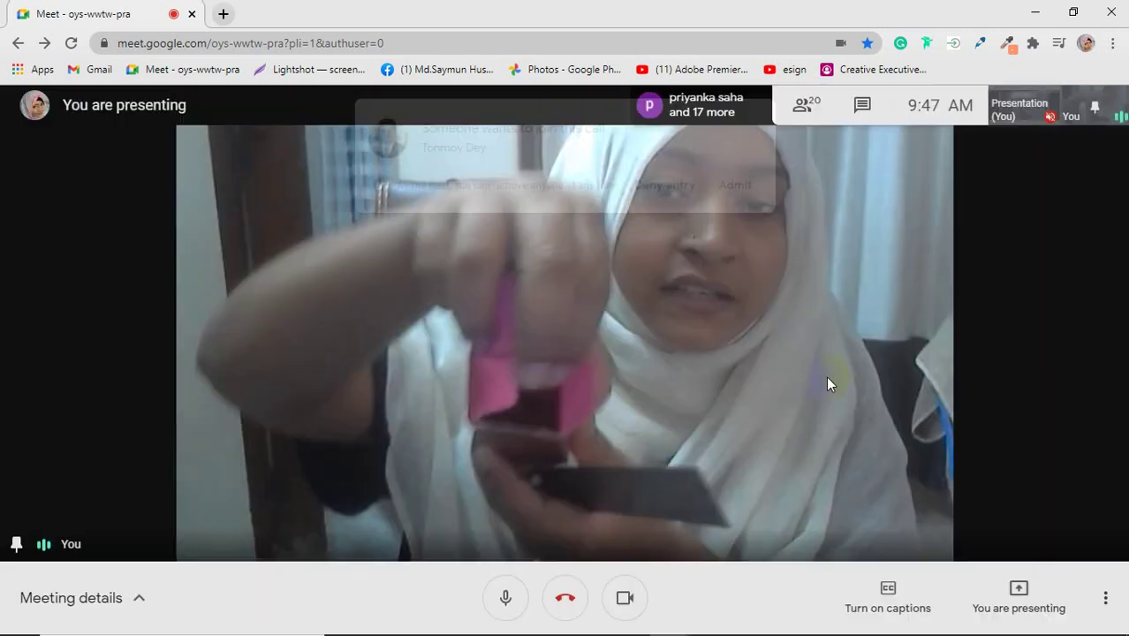
left_click(828, 384)
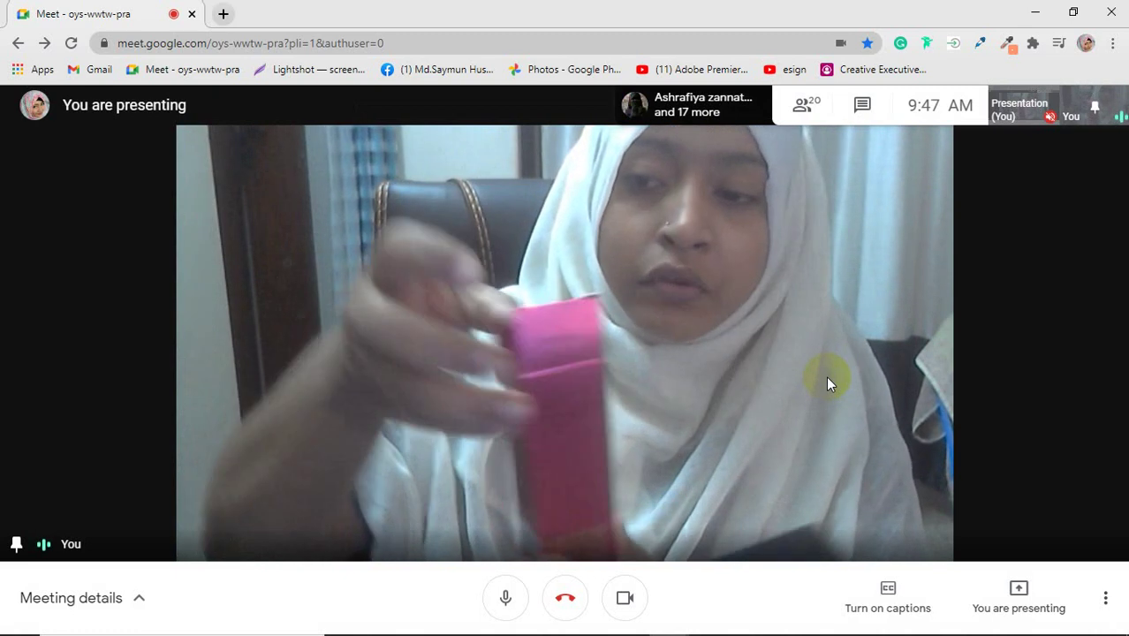
left_click(828, 384)
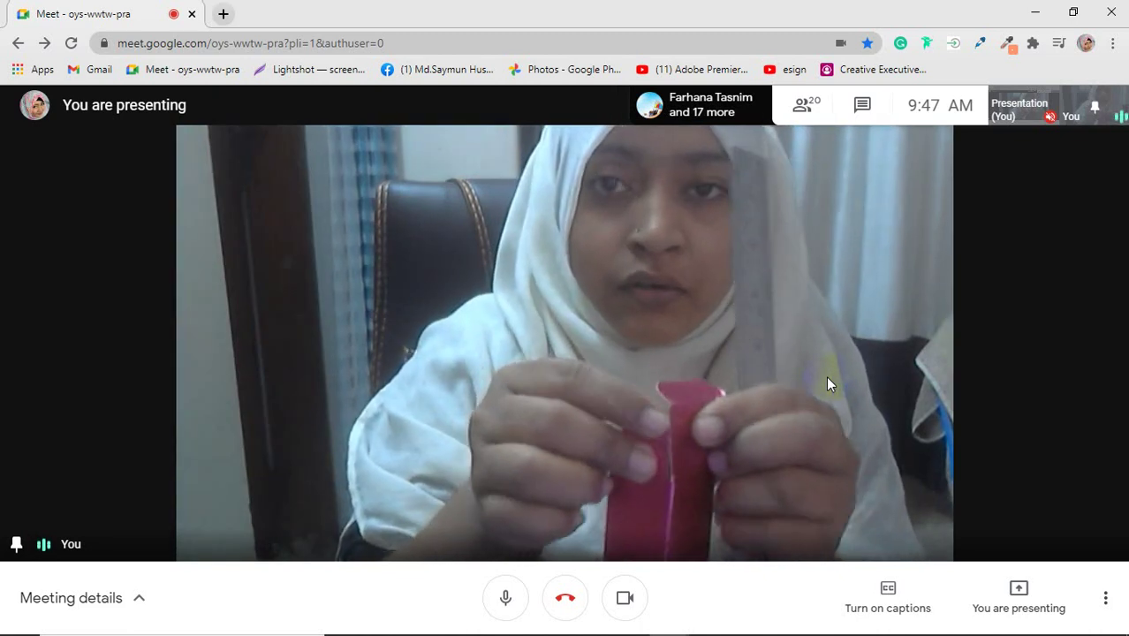
left_click(827, 384)
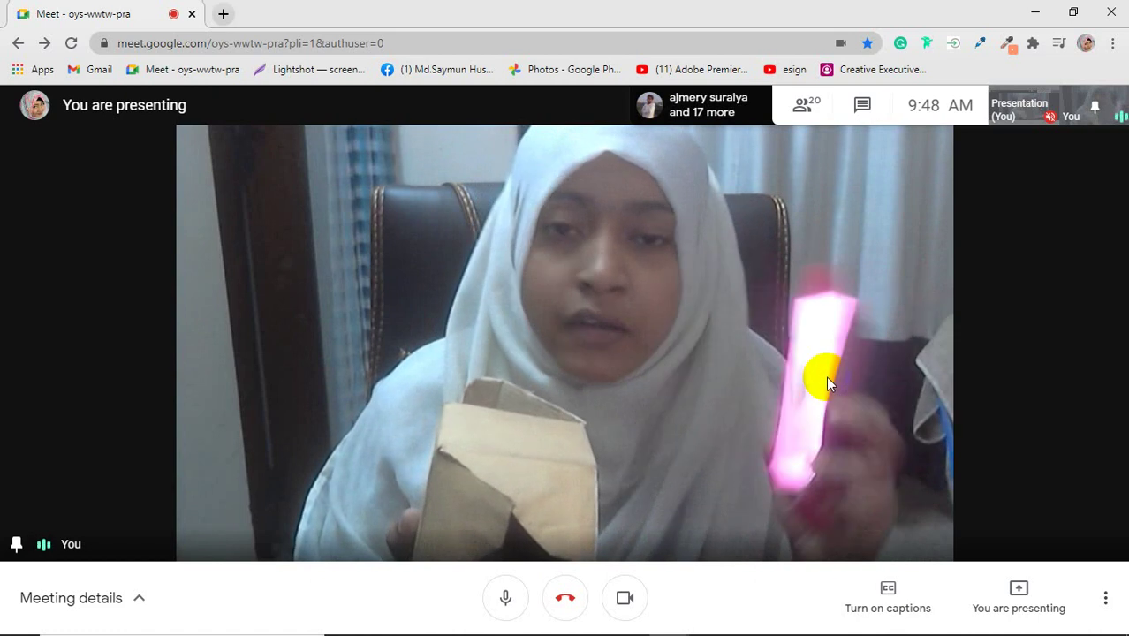
left_click(829, 384)
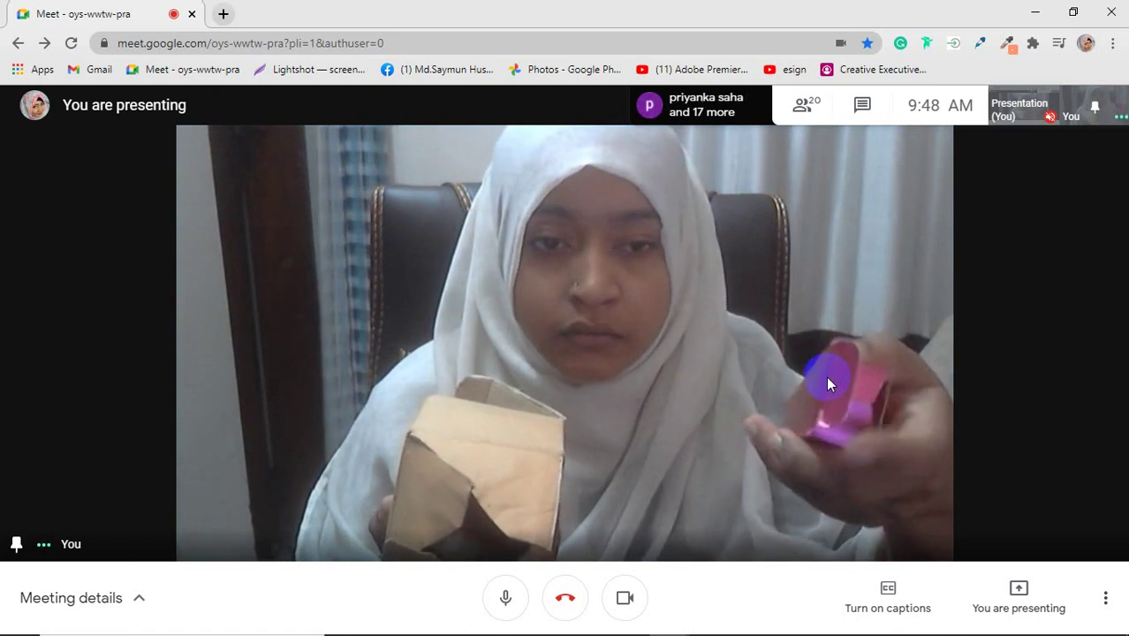
left_click(828, 384)
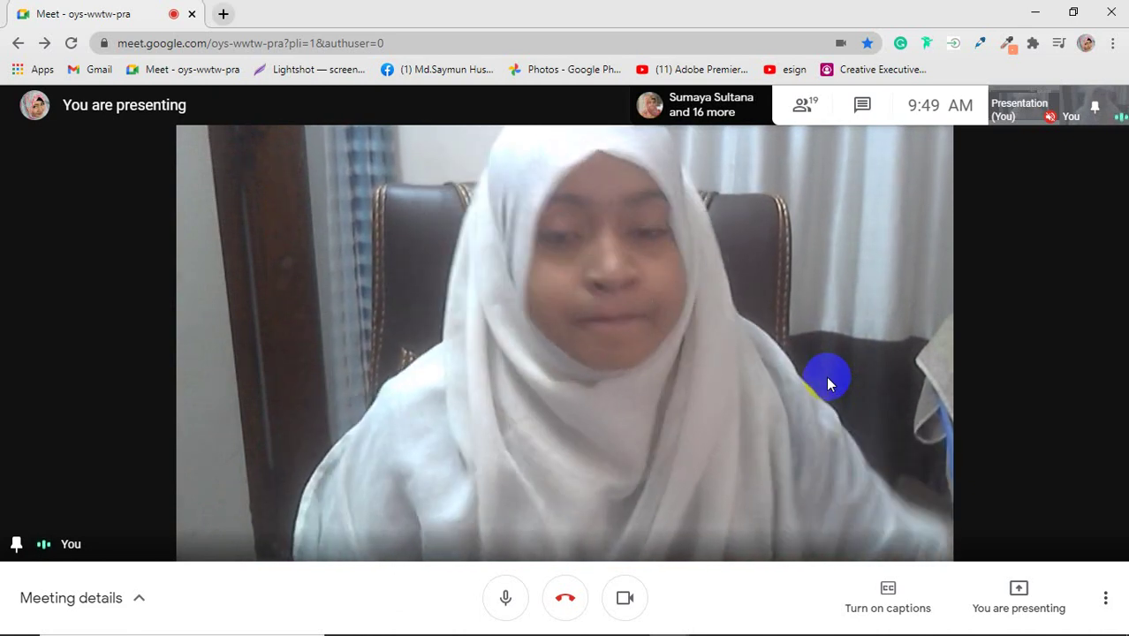
- Turn off the camera and unpin your own video in the Meet call, and restore the browser to its smaller window
left_click(625, 604)
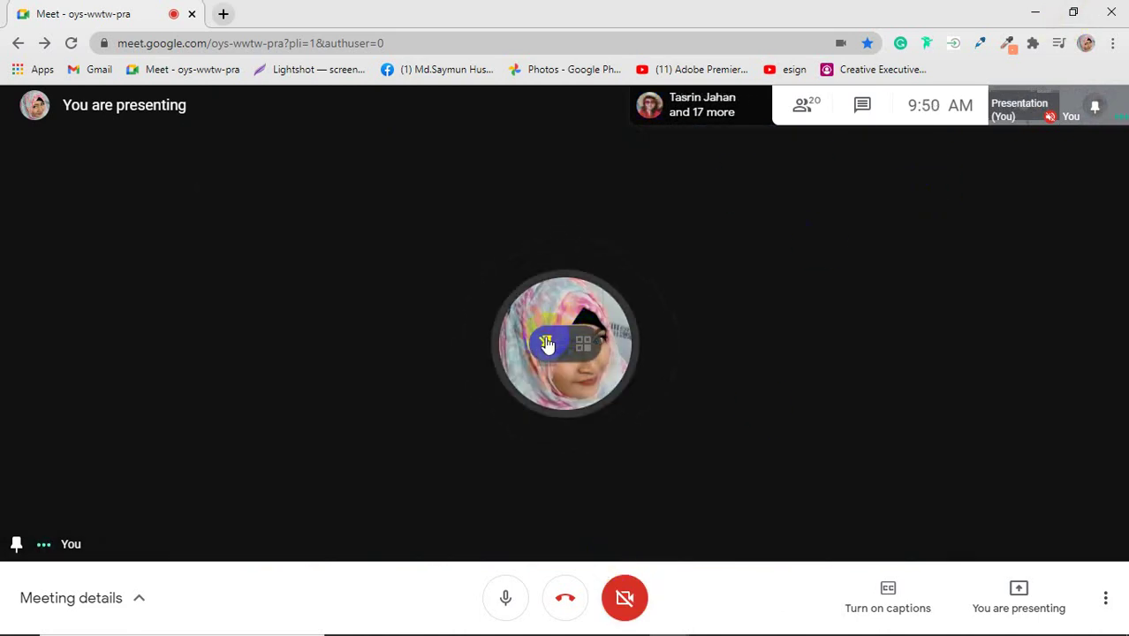
left_click(547, 343)
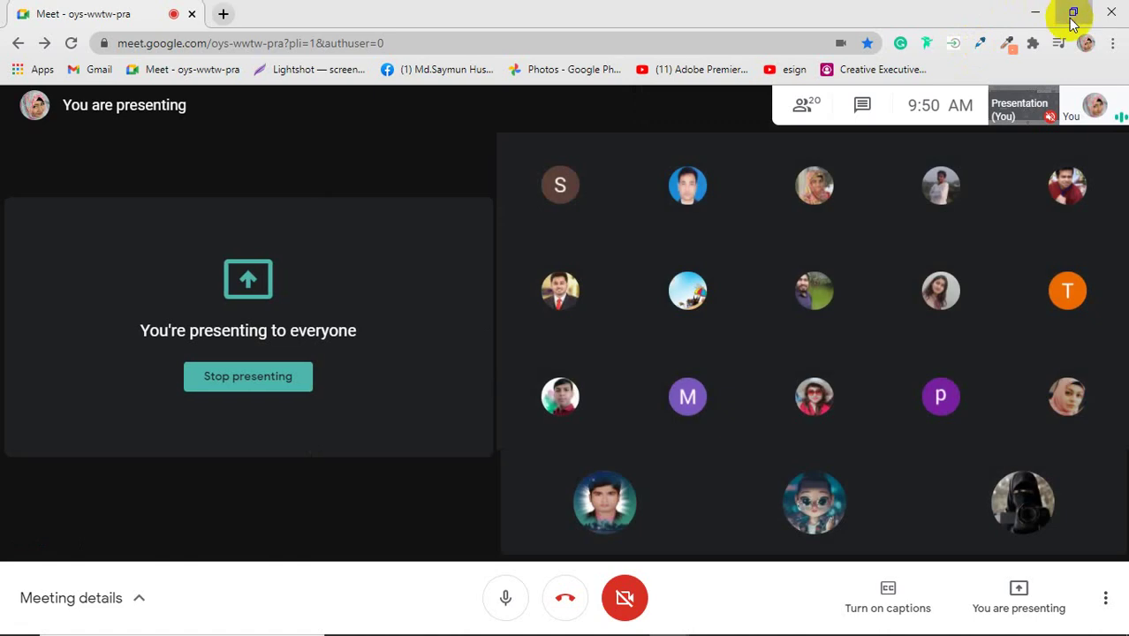
left_click(1072, 16)
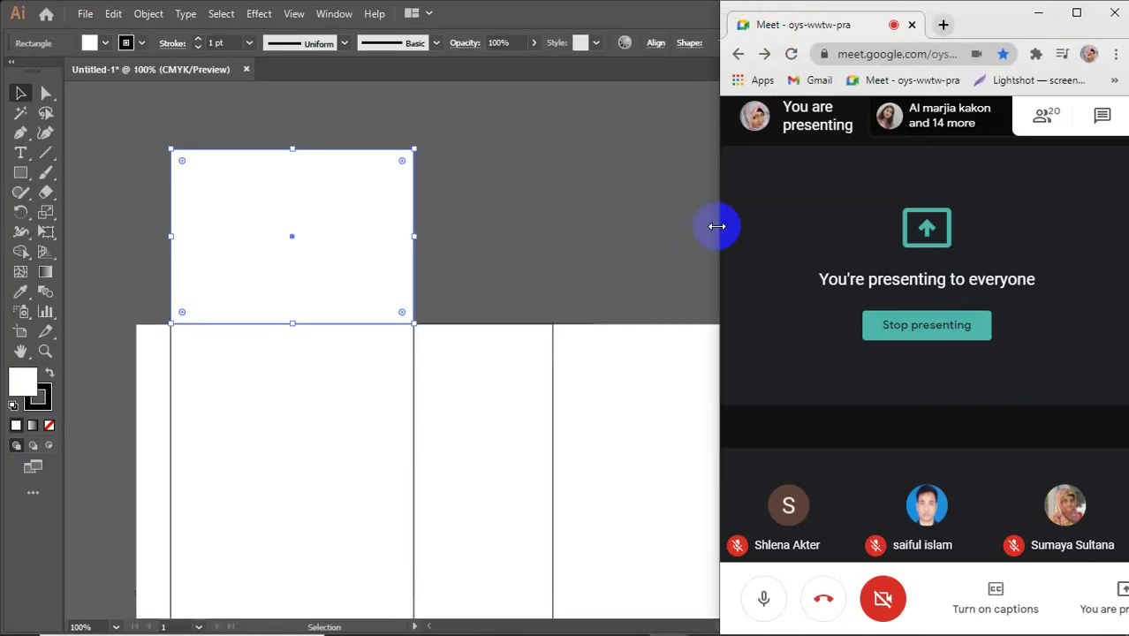
- Return to Illustrator, show all hidden flaps and select the enlarged flap above the first wide panel
left_click(580, 168)
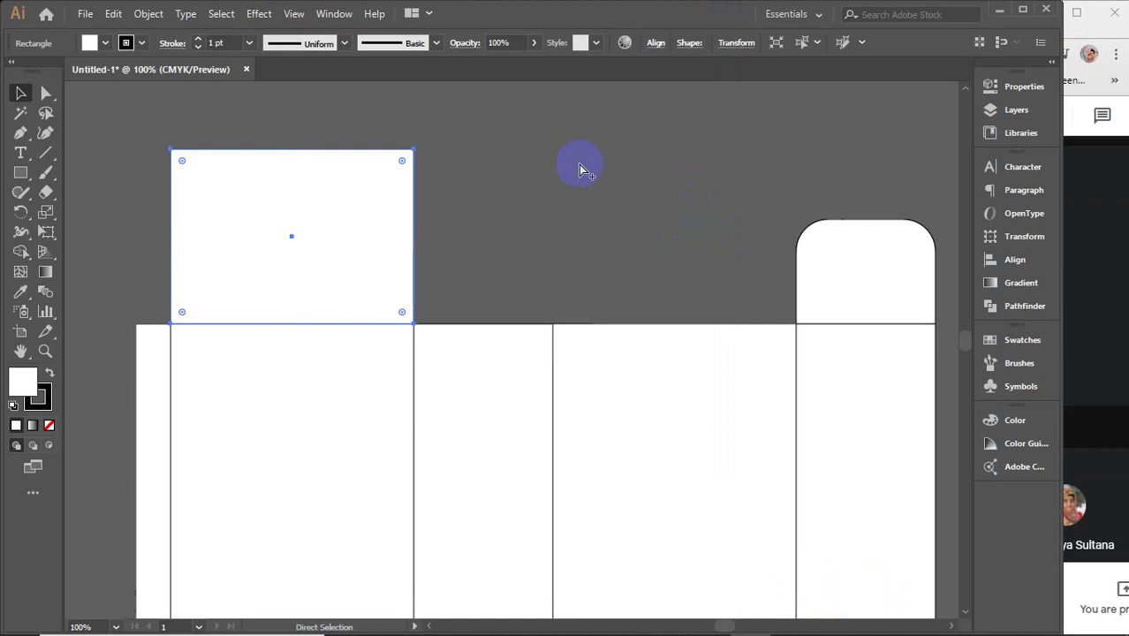
key("ctrl+alt+3")
left_click(680, 167)
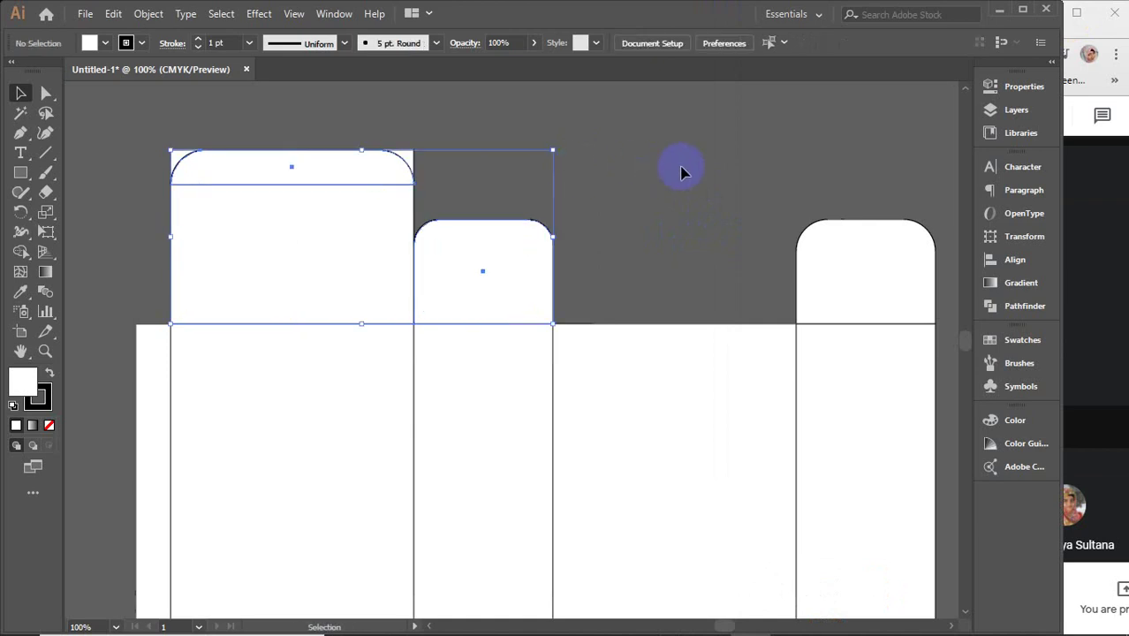
left_click(404, 160)
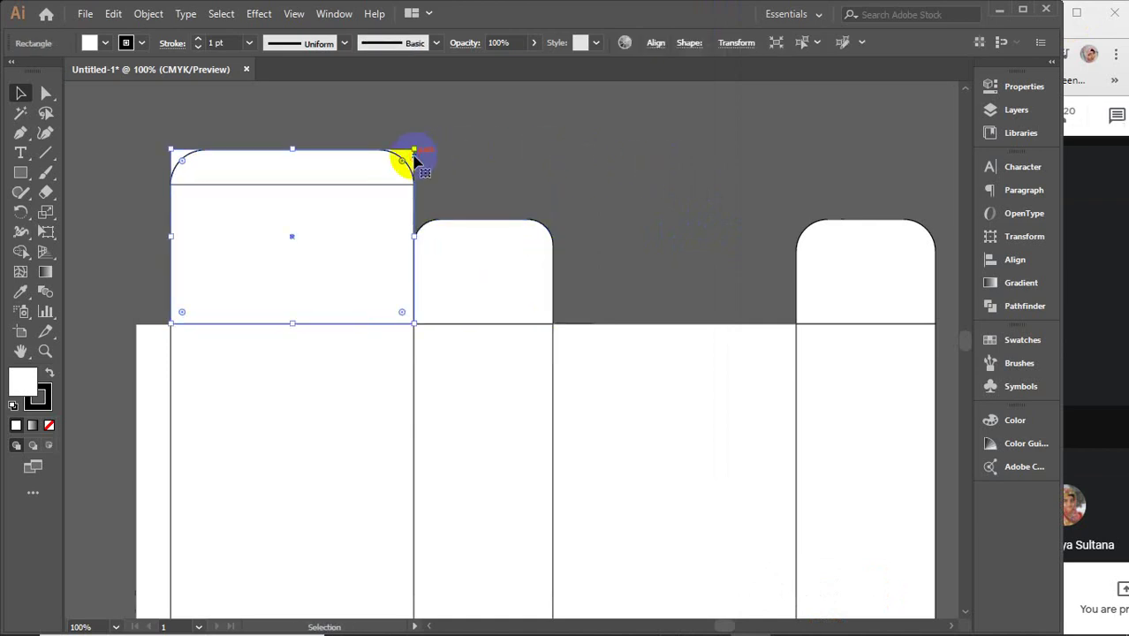
- Shorten the enlarged flap above the first wide panel so its upper edge meets the base of the rounded tuck flap
key("Delete")
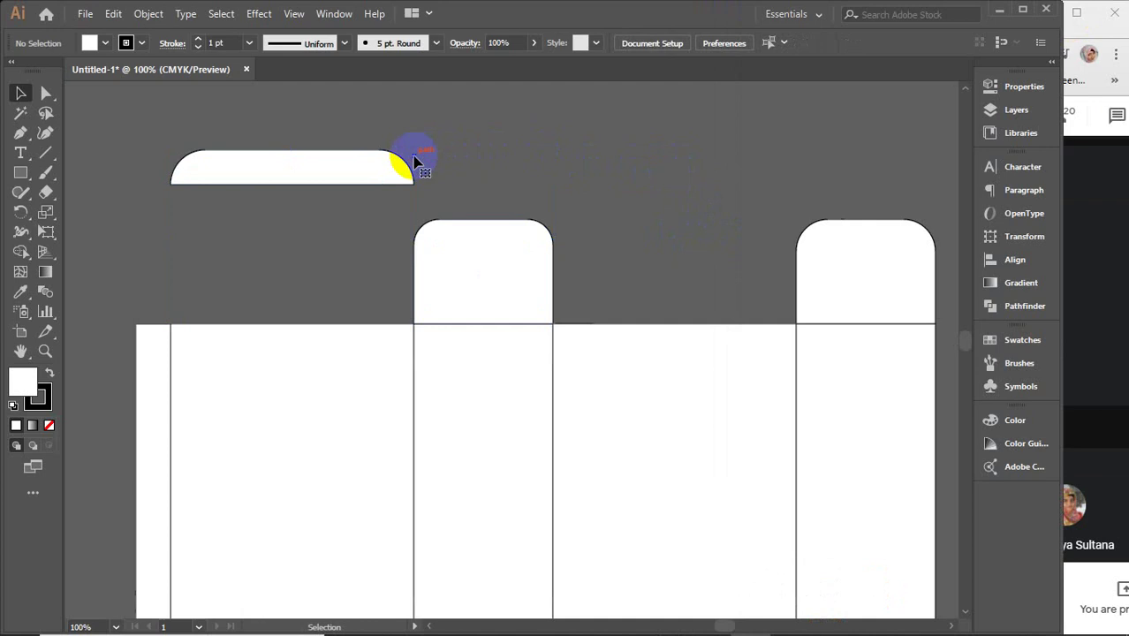
key("ctrl+z")
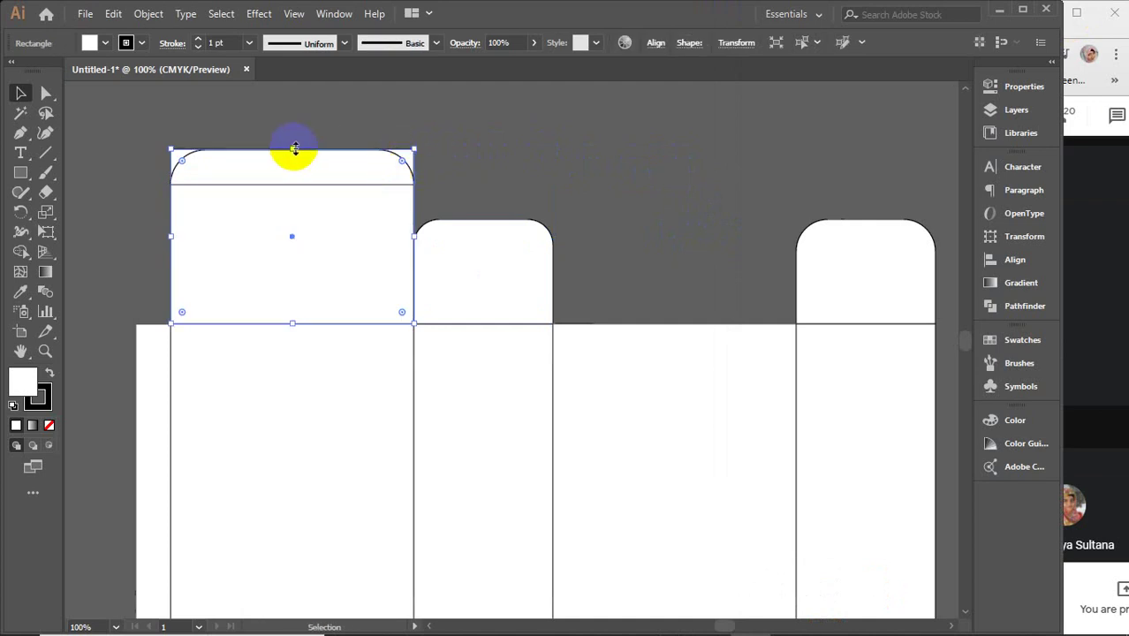
left_click_drag(294, 149, 288, 182)
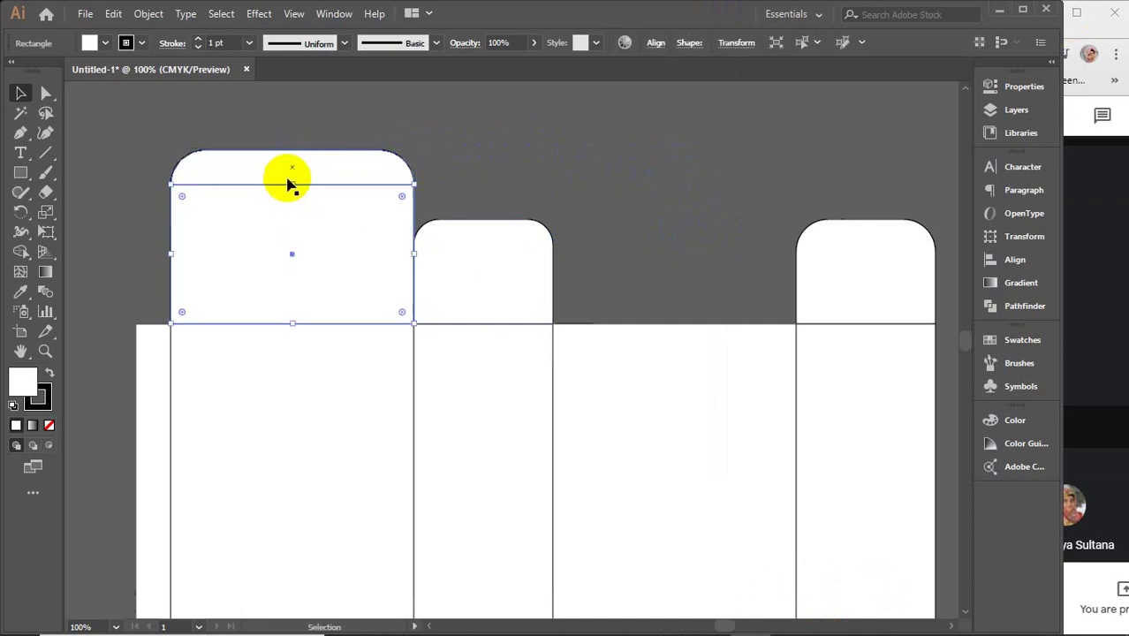
left_click(518, 168)
scroll(518, 166, "down", 1)
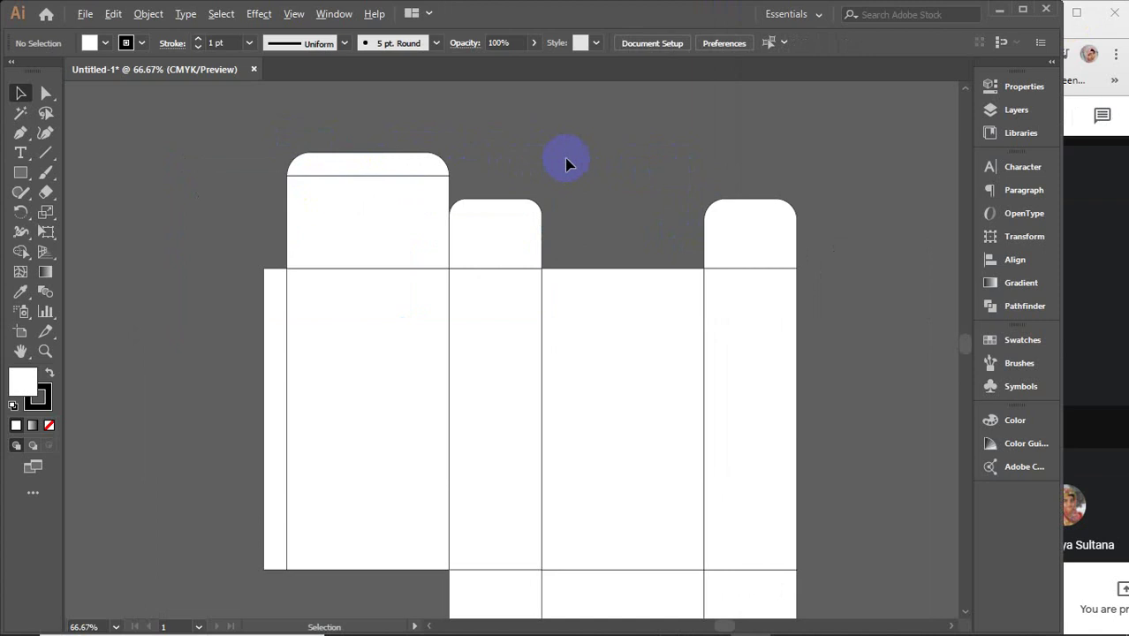
scroll(566, 164, "down", 1)
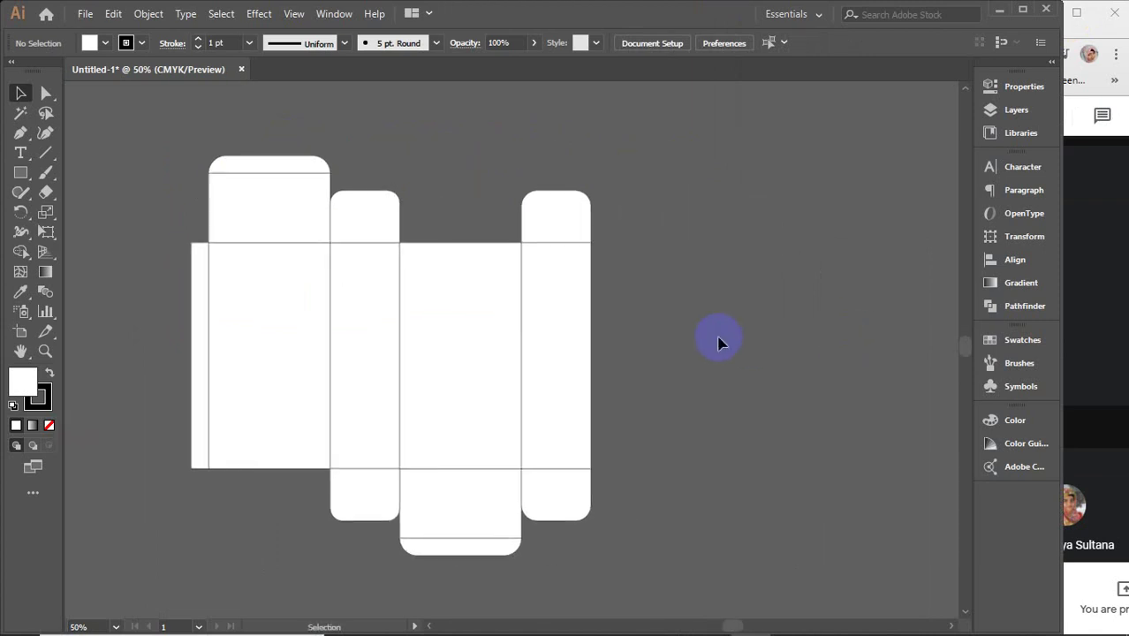
mouse_move(754, 632)
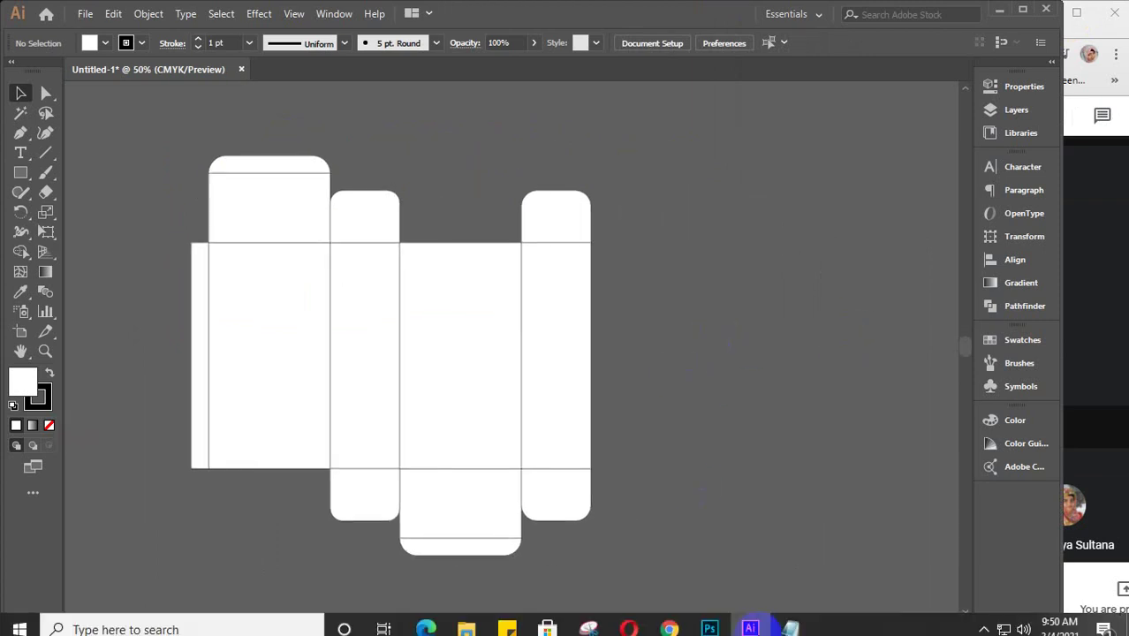
left_click(984, 628)
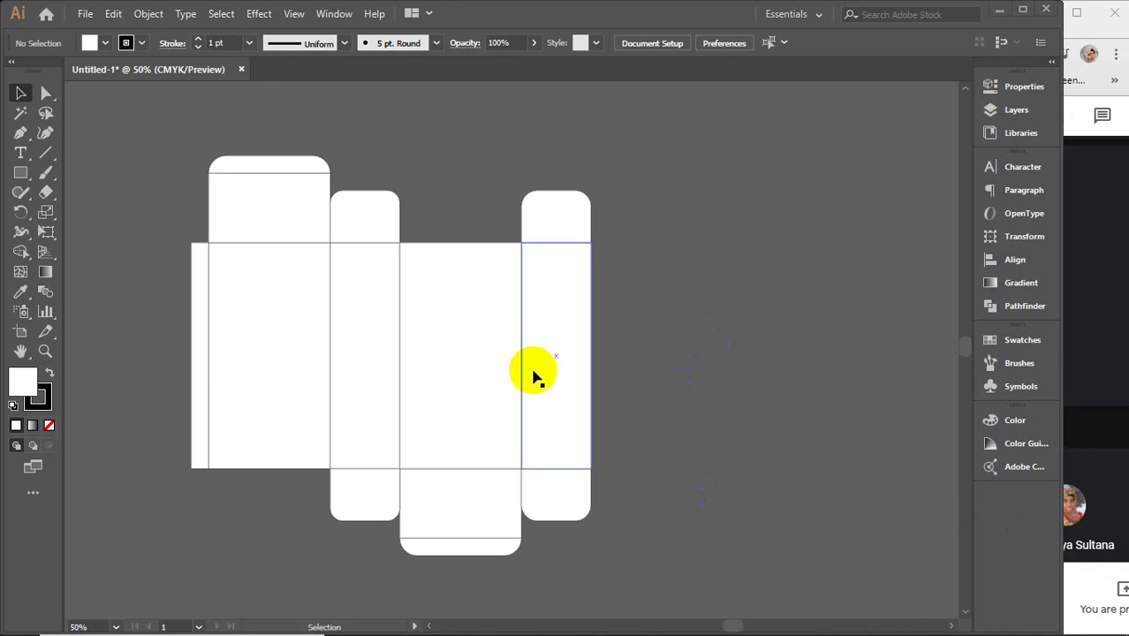
scroll(695, 378, "down", 3)
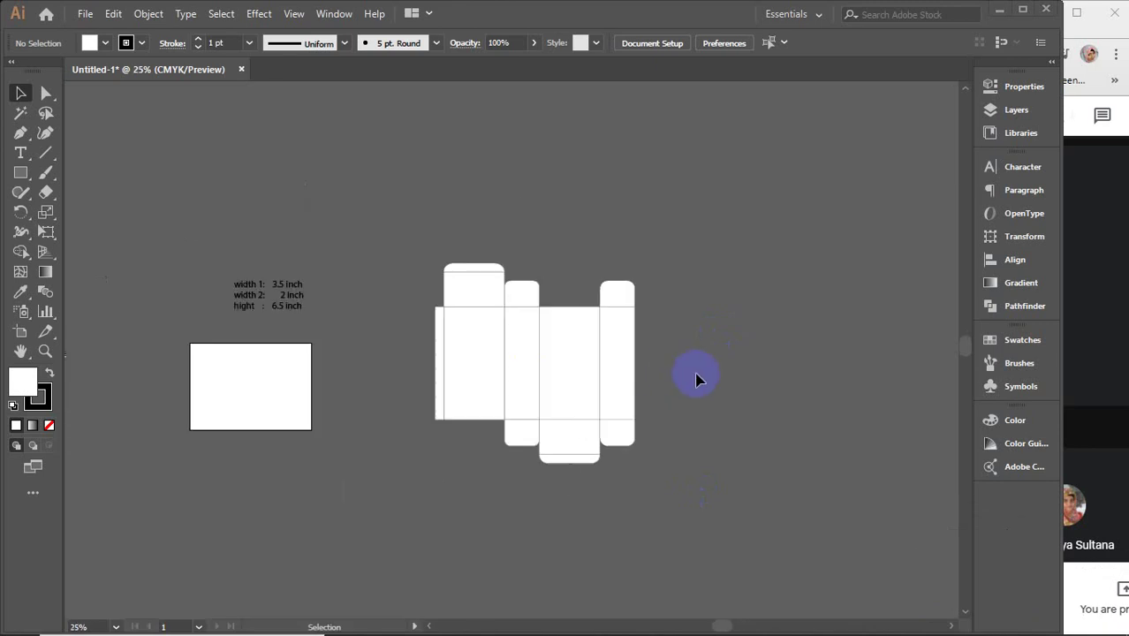
key("space")
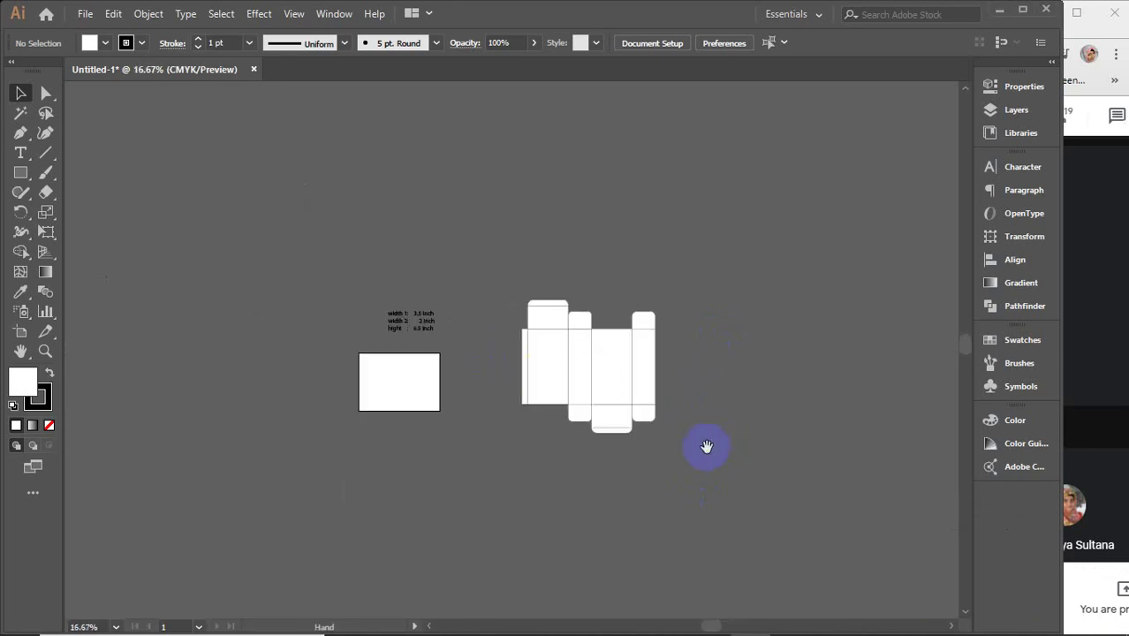
left_click_drag(708, 446, 446, 364)
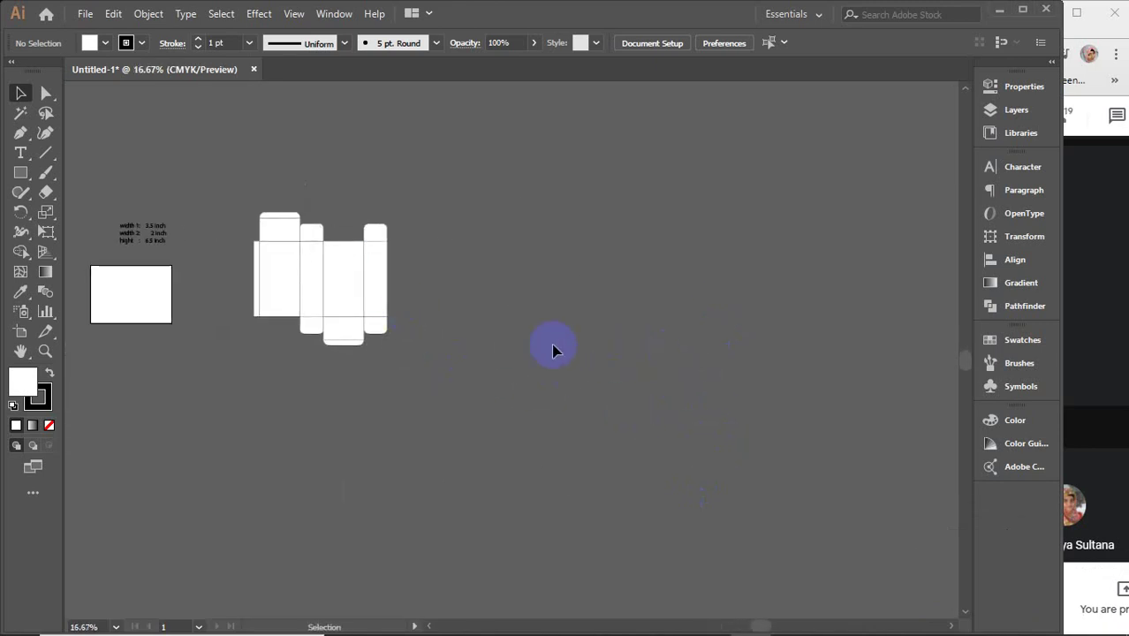
left_click_drag(252, 207, 455, 302)
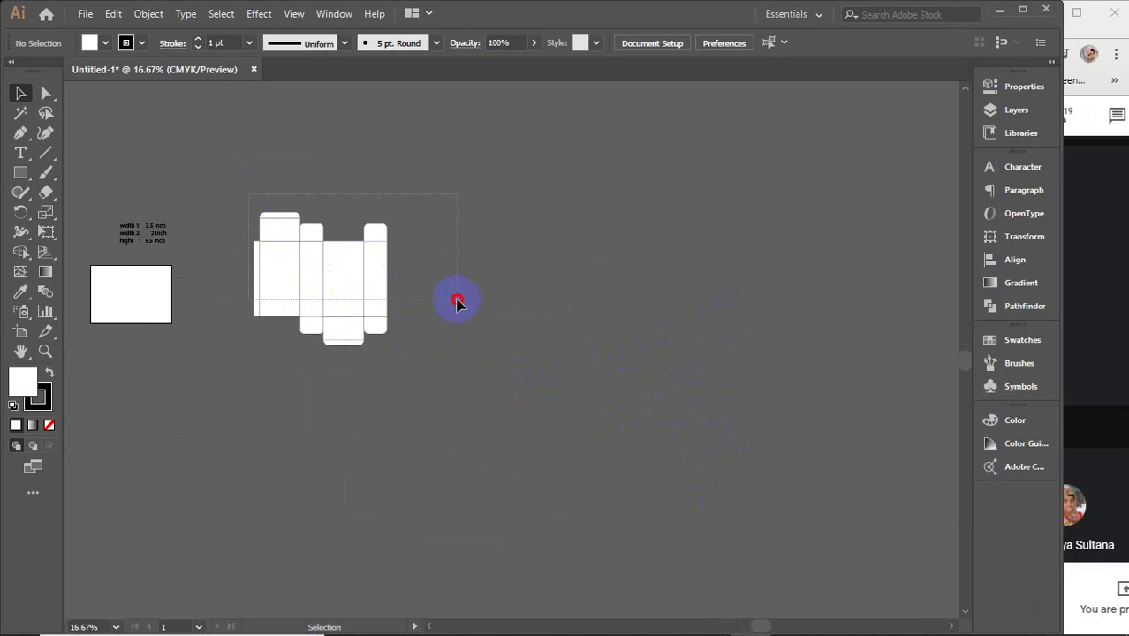
left_click(346, 344)
left_click(521, 382)
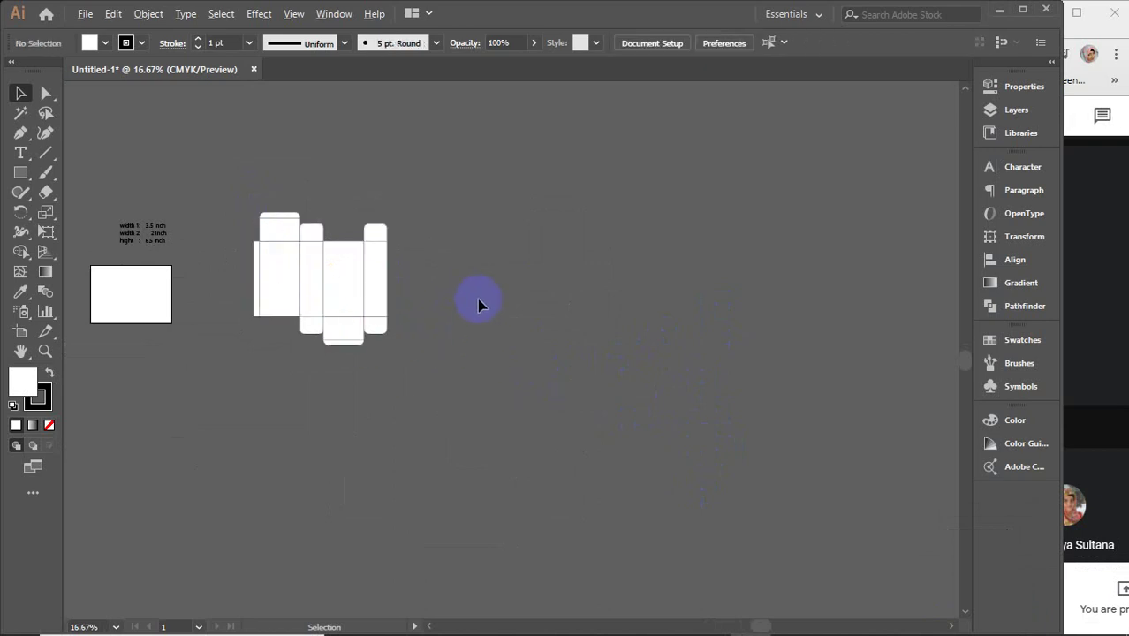
- Create a 3.5 by 3.5 in rectangle on the empty canvas beyond the finished box layout
scroll(477, 303, "up", 2)
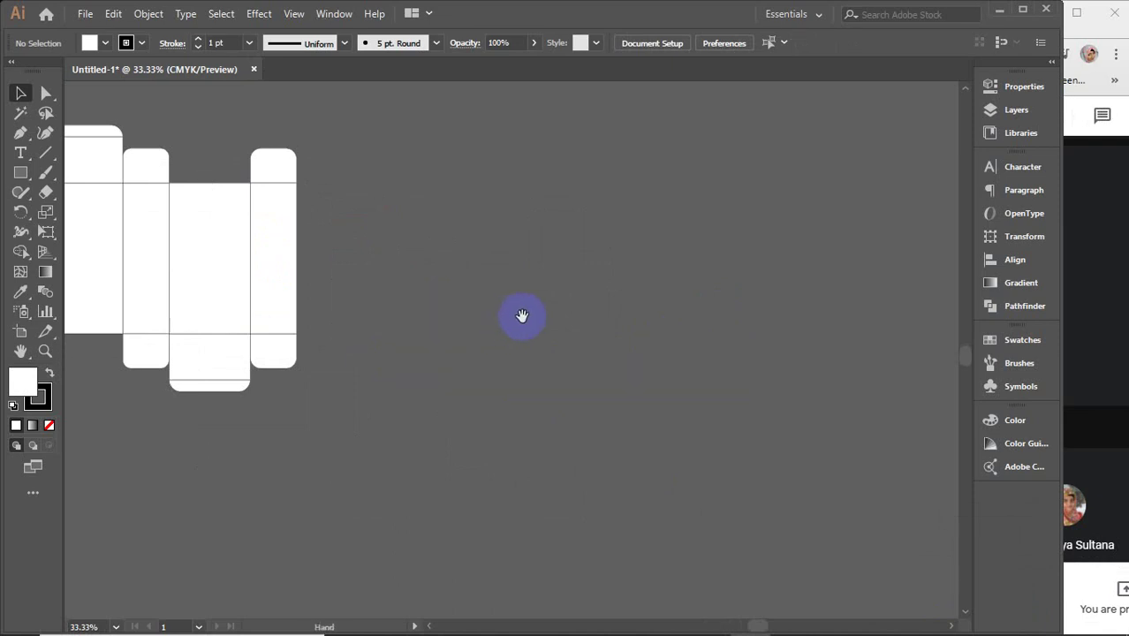
left_click_drag(522, 317, 304, 303)
left_click(20, 174)
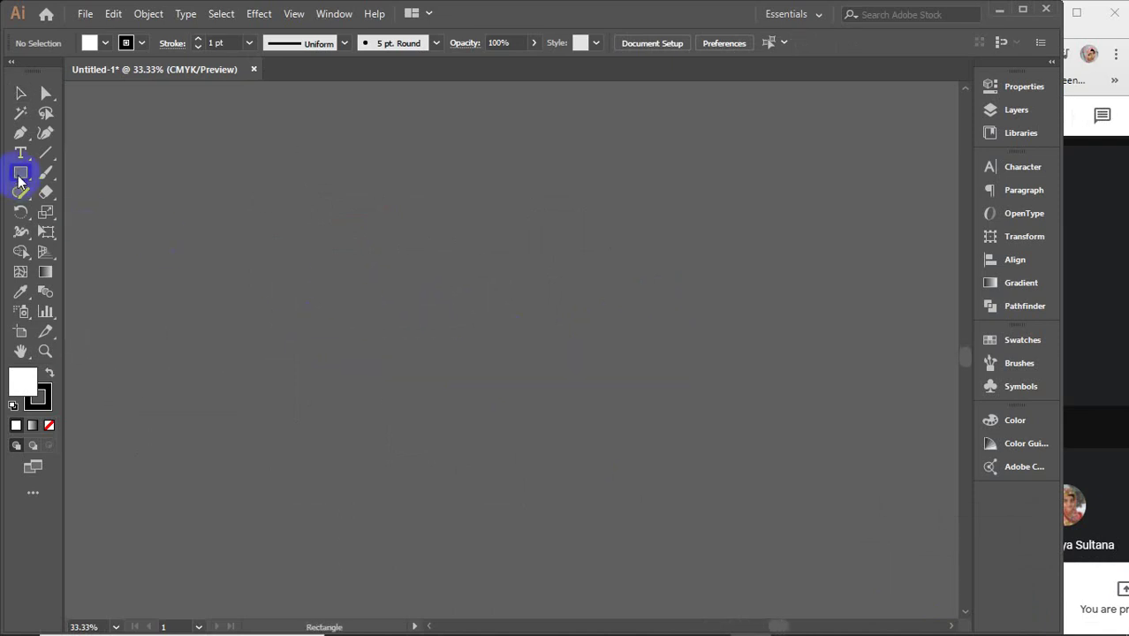
left_click(482, 256)
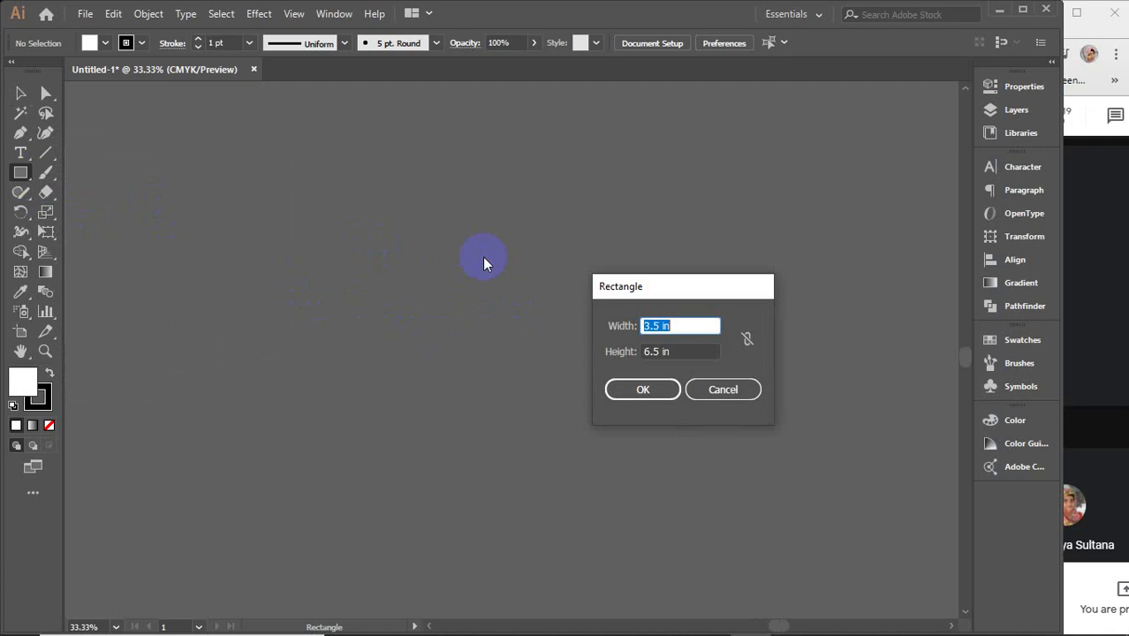
left_click(681, 350)
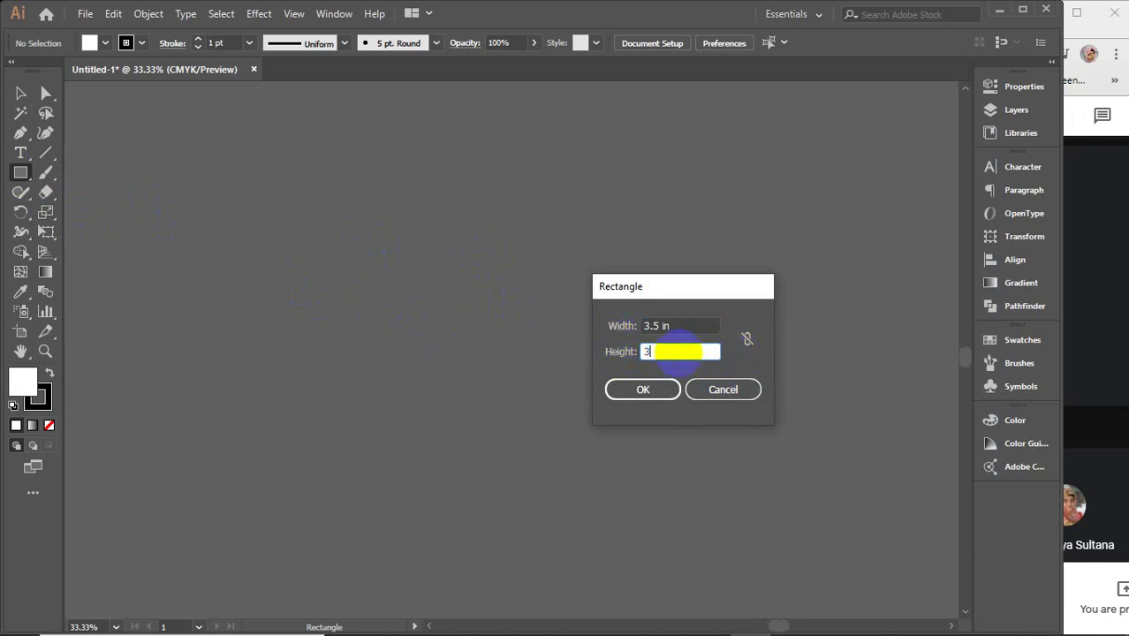
key("Return")
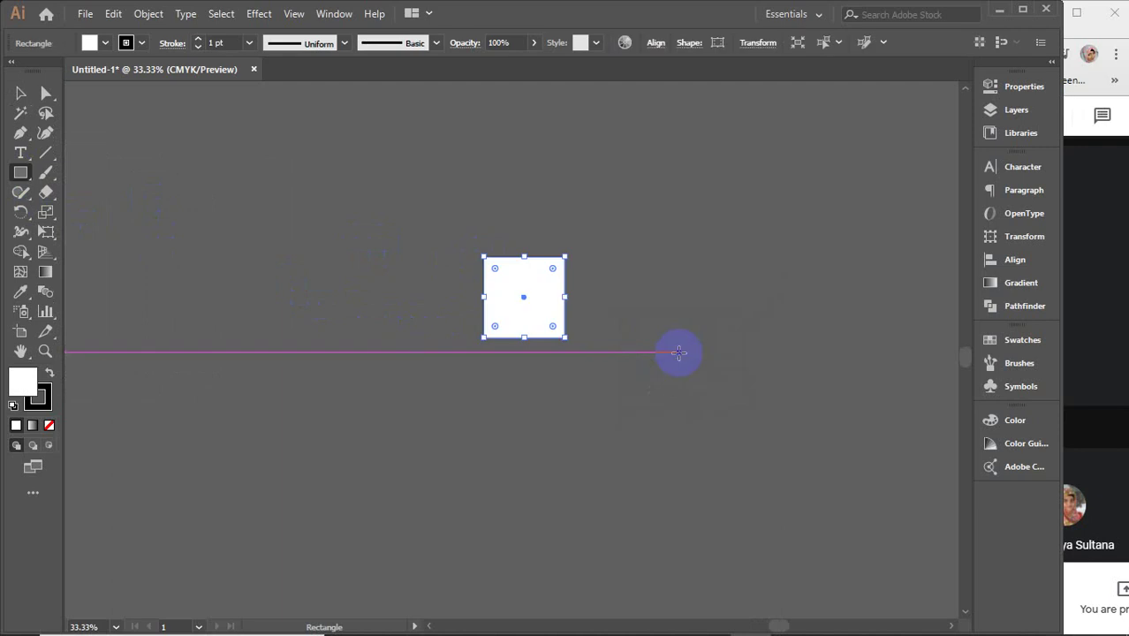
- Duplicate the square three times side by side to form a flush row of four equal panels
key("v")
scroll(514, 303, "up", 2)
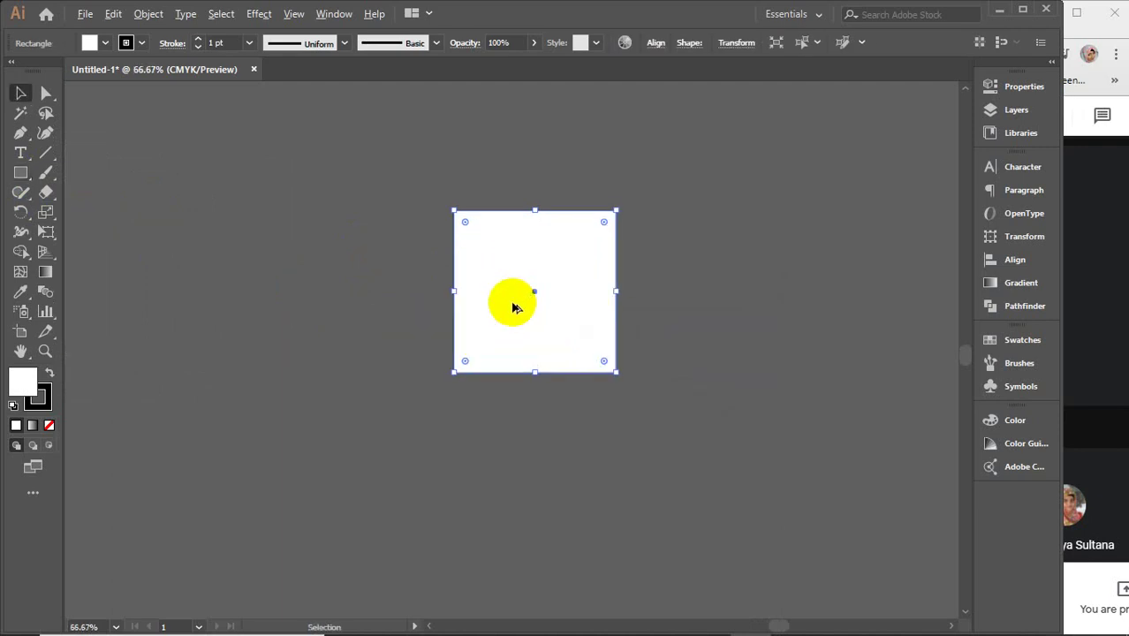
left_click_drag(599, 351, 519, 340)
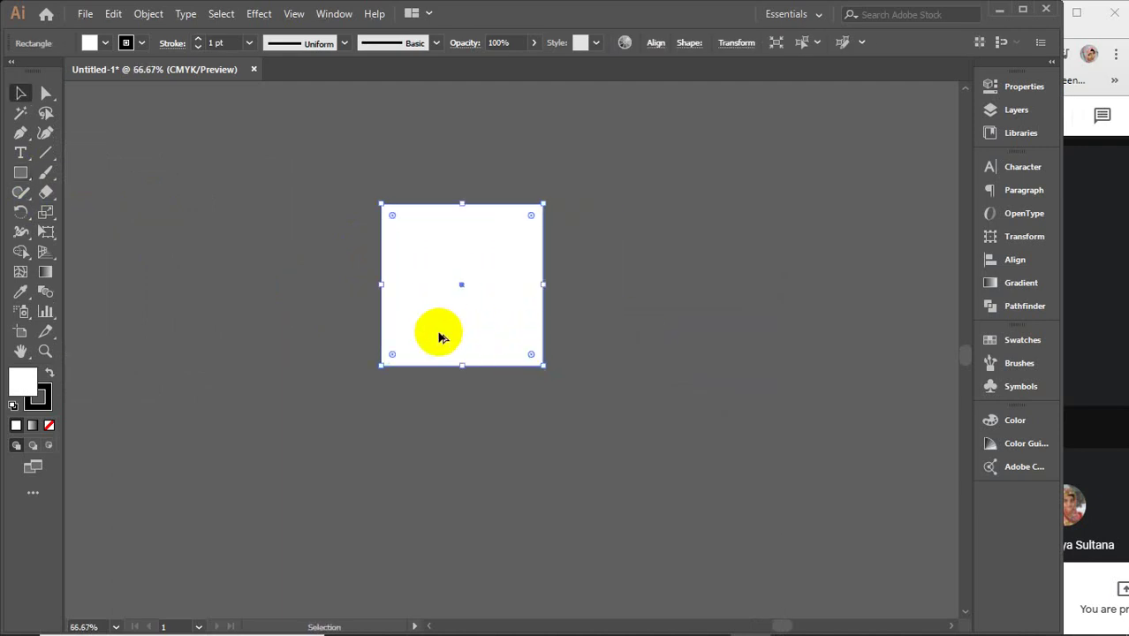
left_click_drag(440, 334, 597, 345)
key("ctrl+d")
key("ctrl+d")
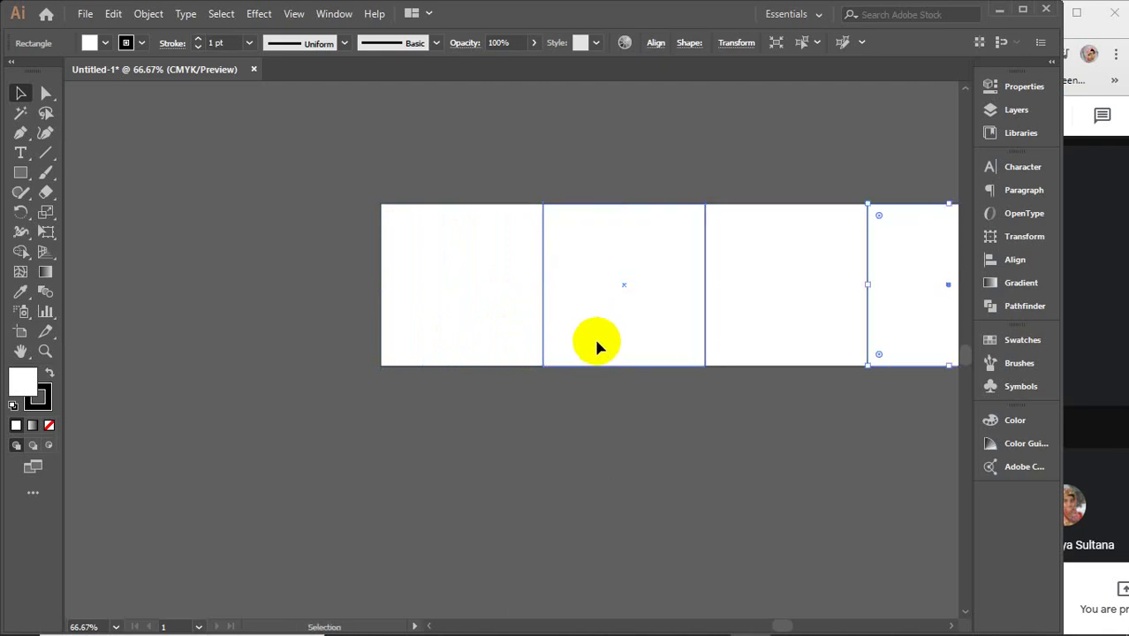
left_click_drag(620, 449, 486, 449)
left_click_drag(221, 152, 919, 429)
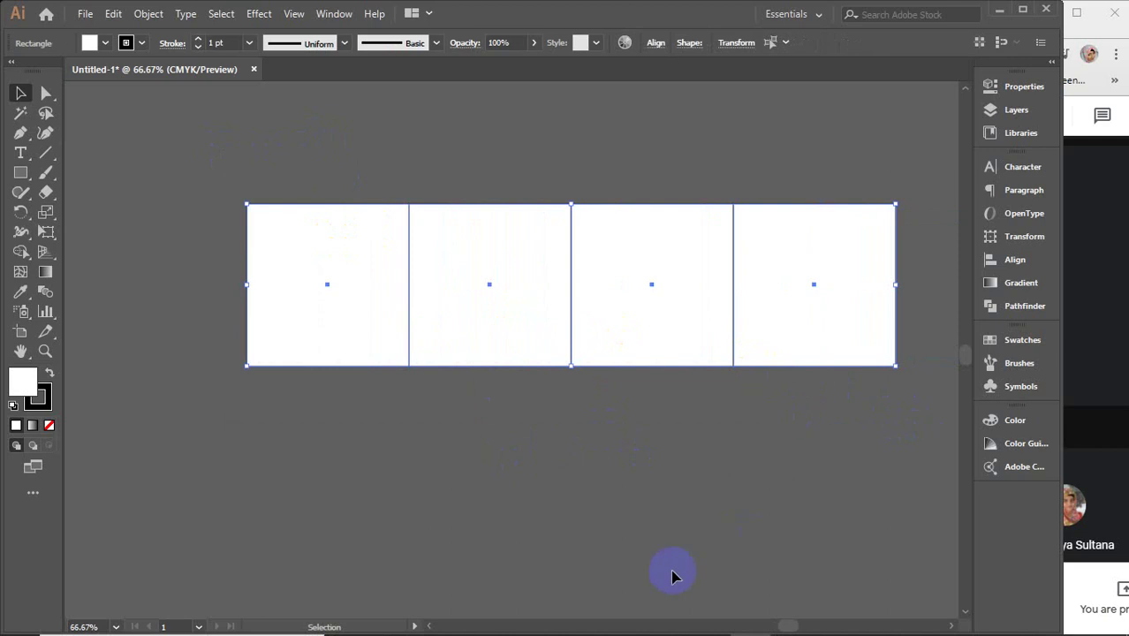
left_click(512, 196)
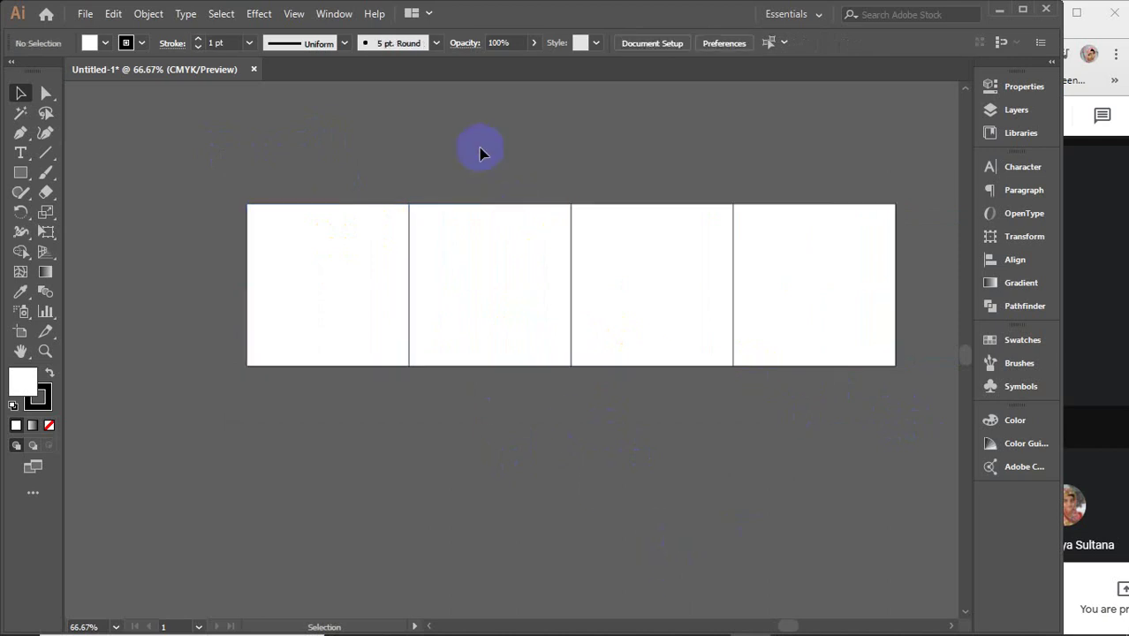
- Copy the first square to the outer side of the row and narrow it into a thin side flap
left_click_drag(370, 287, 212, 292)
left_click_drag(85, 286, 224, 292)
left_click(249, 157)
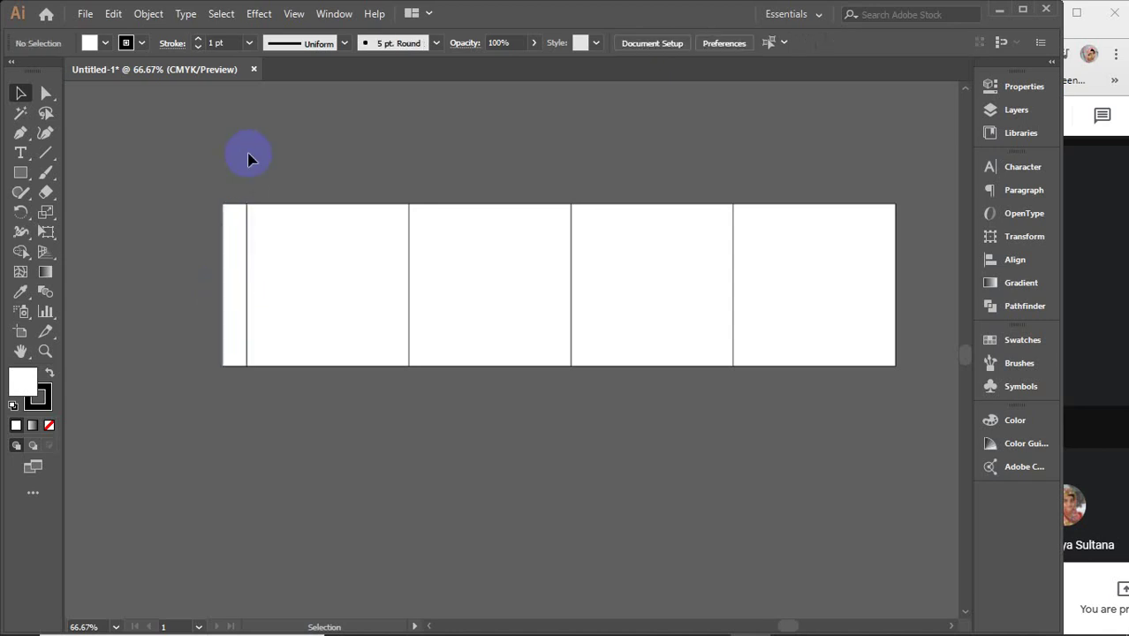
scroll(439, 210, "up", 2)
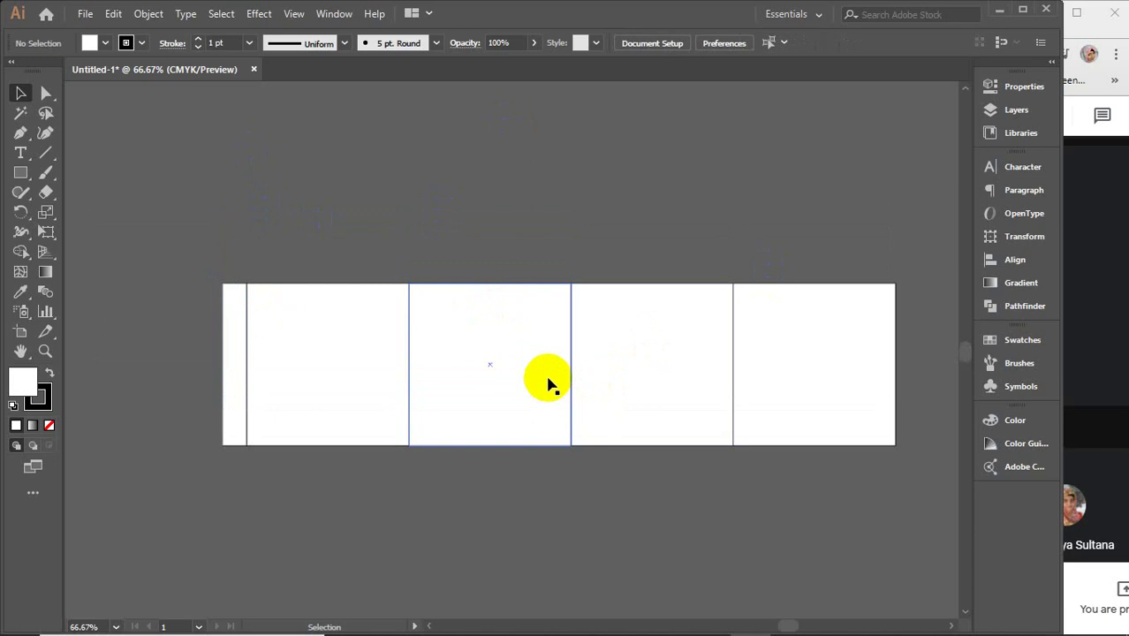
- Place a copy of the first square panel directly above it, flush with its upper edge
left_click(318, 382)
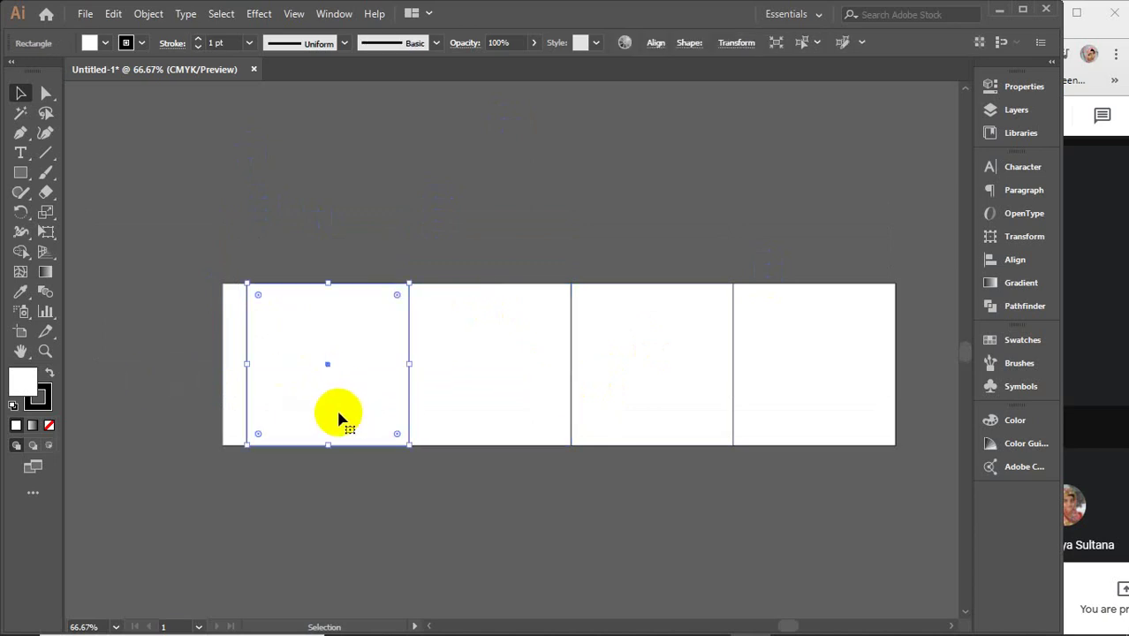
scroll(340, 413, "up", 1)
left_click_drag(335, 433, 337, 274)
- Check the width and height of the second square panel in the row
left_click(429, 323)
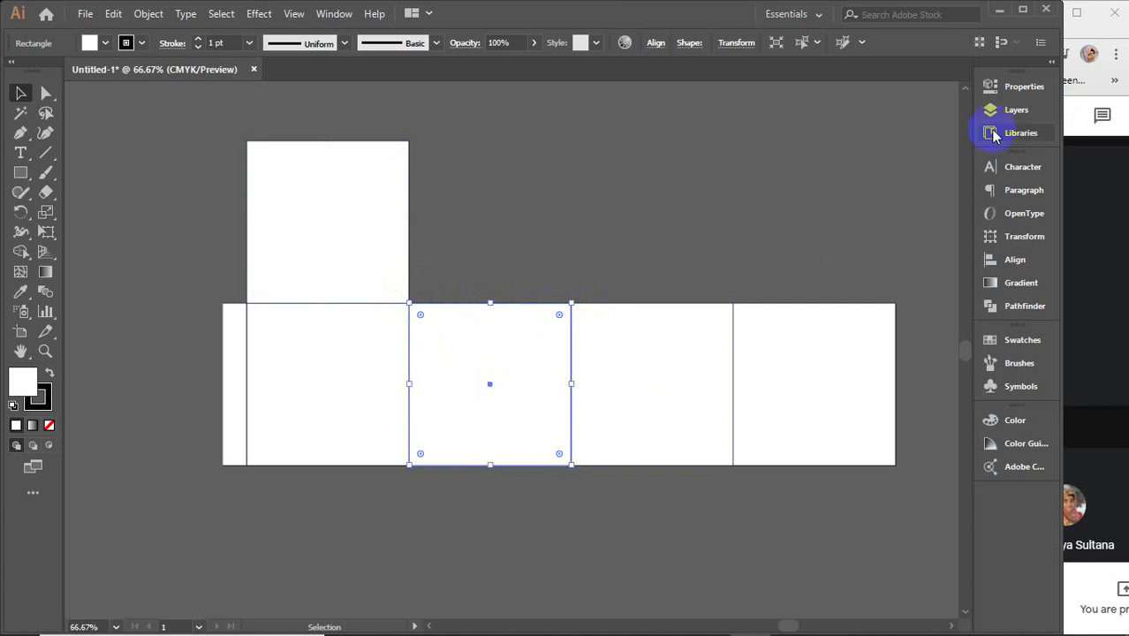
left_click(1020, 88)
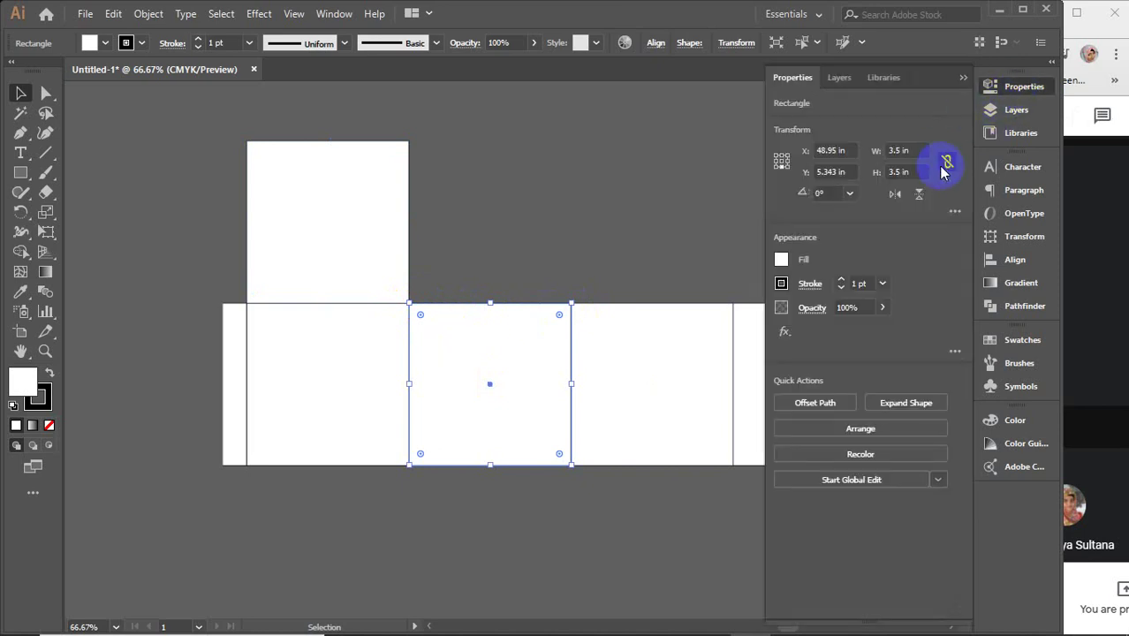
left_click(908, 150)
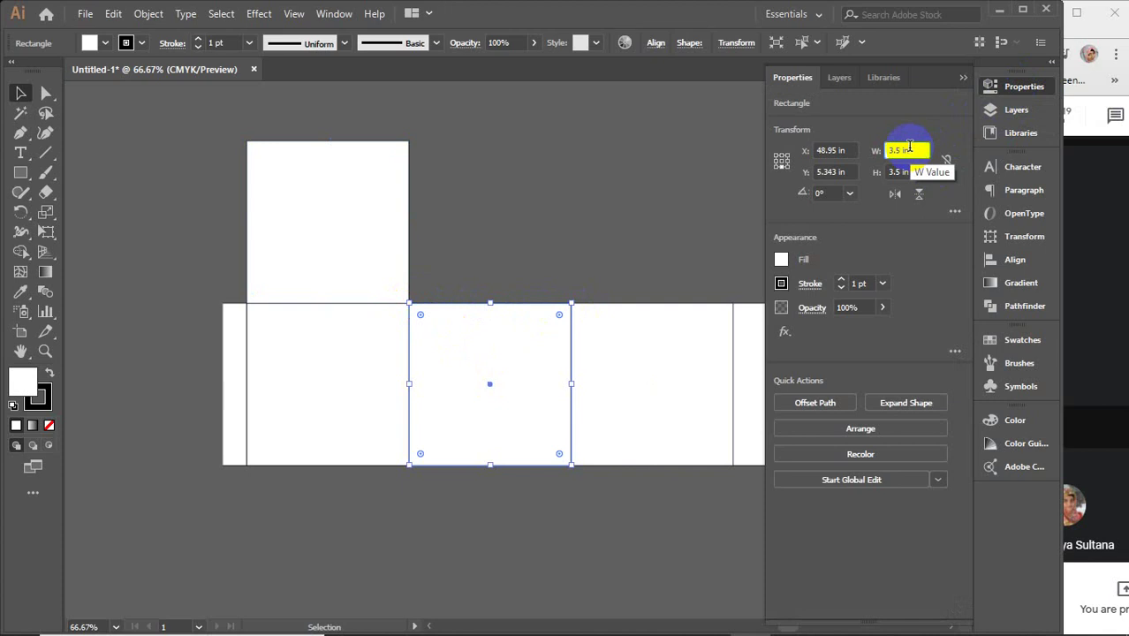
left_click(961, 78)
left_click(529, 234)
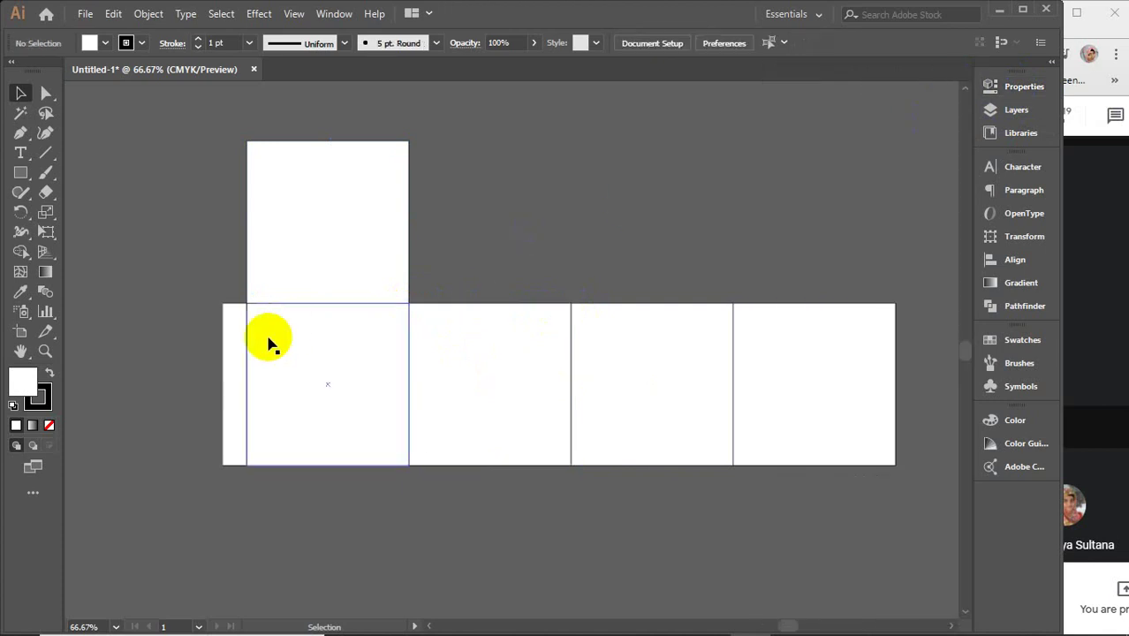
left_click(528, 254)
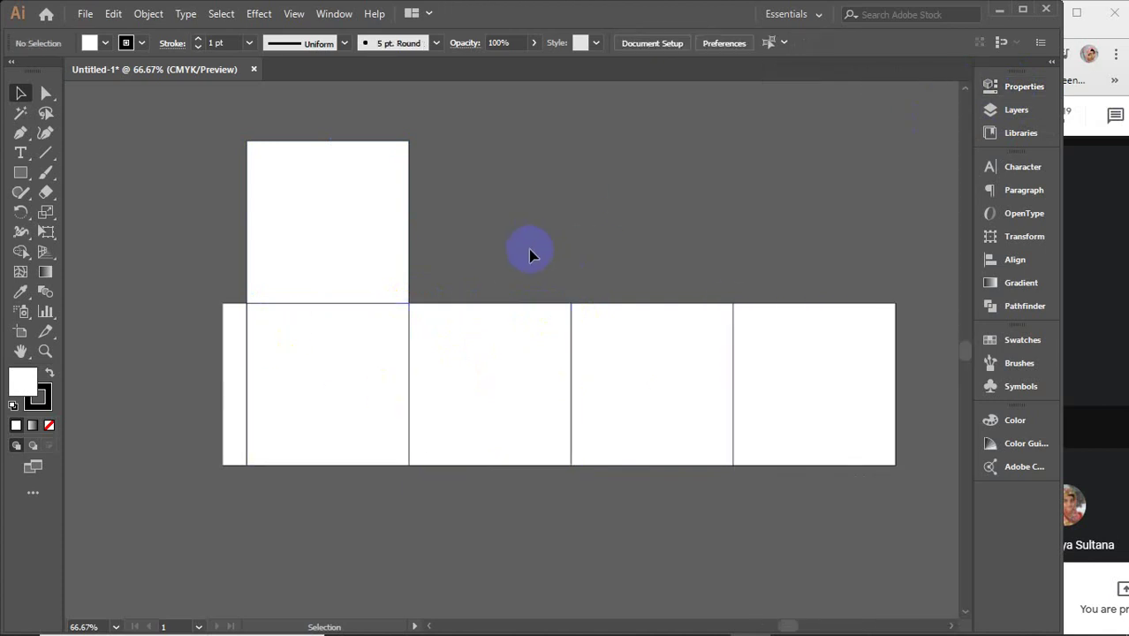
left_click(481, 380)
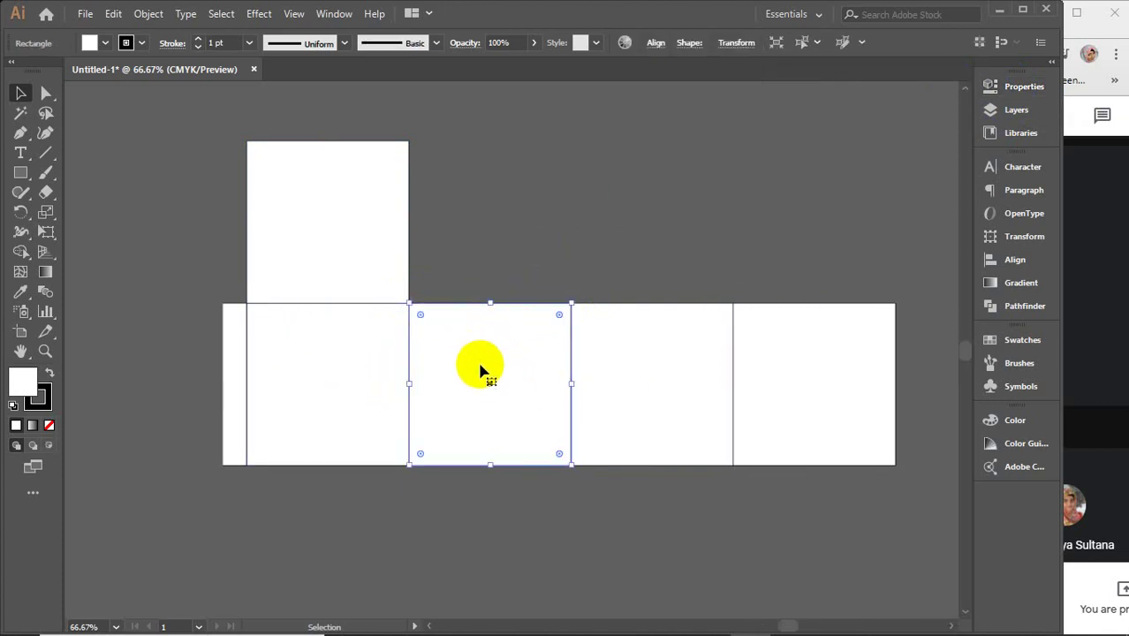
- Try moving the upper square flush above the second panel, and undo the move
left_click(328, 214)
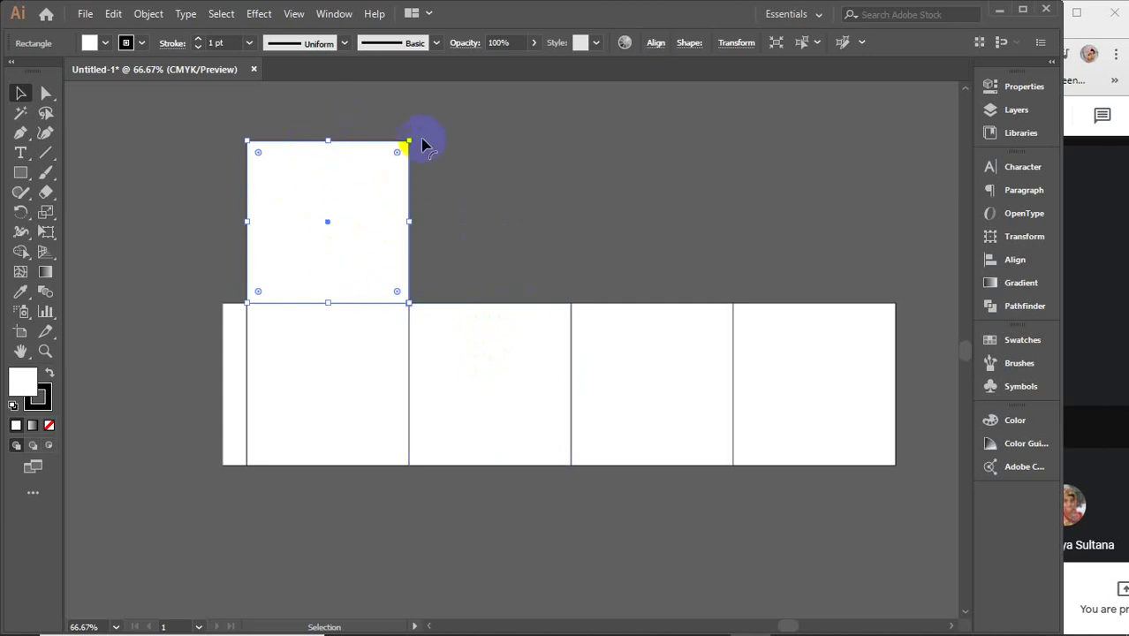
left_click_drag(416, 131, 513, 320)
left_click_drag(359, 238, 521, 238)
key("a")
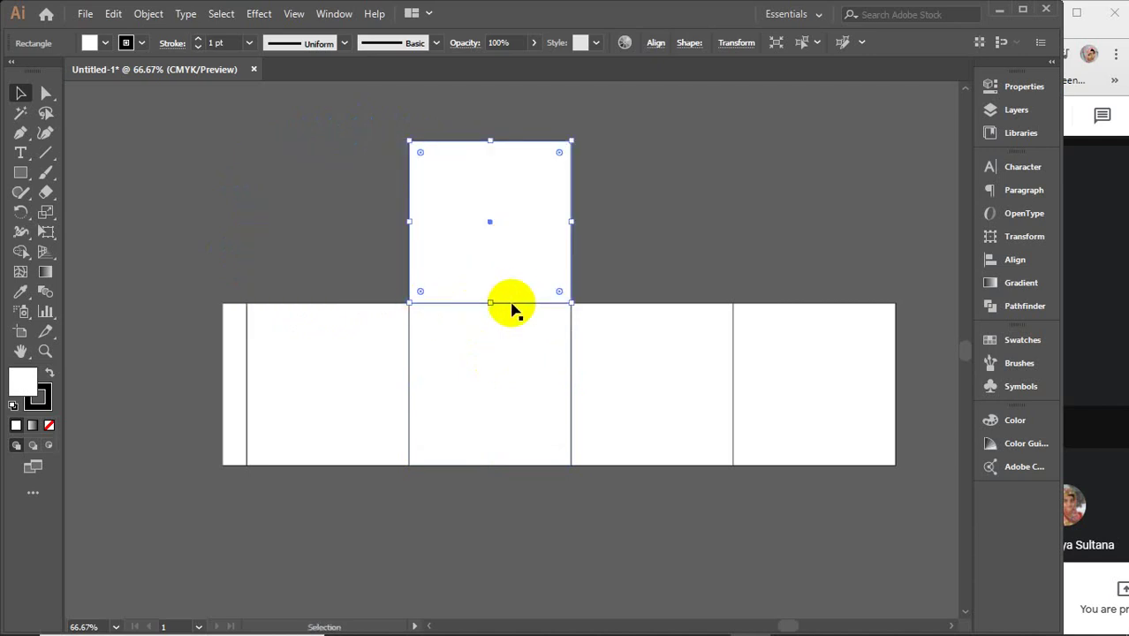
key("ctrl+z")
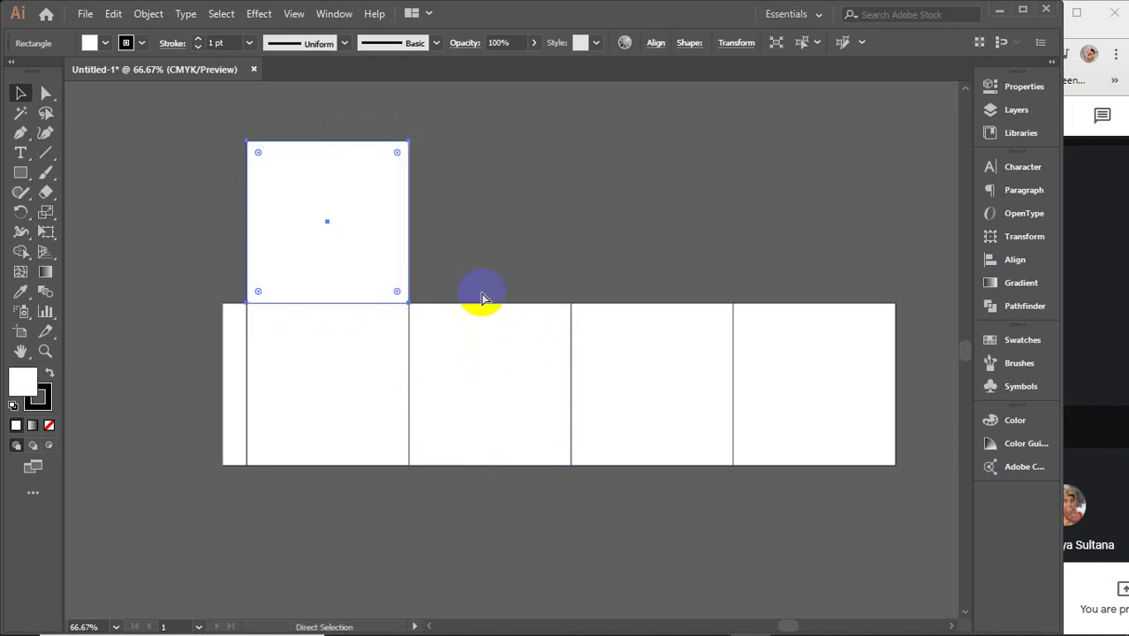
key("v")
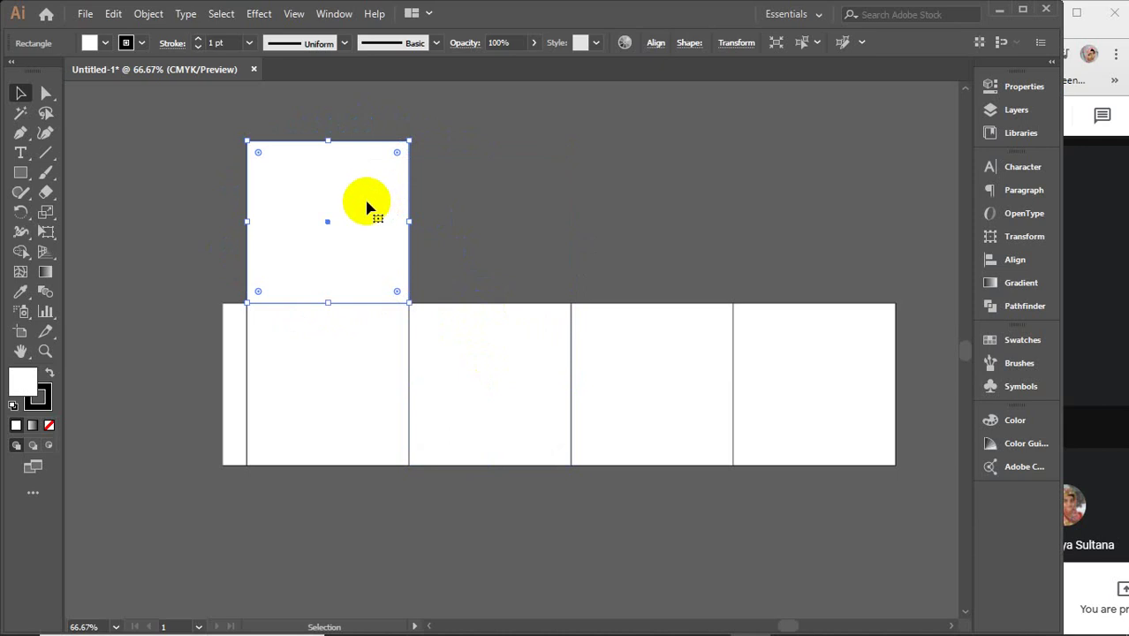
- Place another copy of the upper square flush above it and shorten the copy into a thin tuck flap
scroll(366, 207, "up", 2)
left_click_drag(370, 324, 378, 169)
scroll(371, 163, "up", 2)
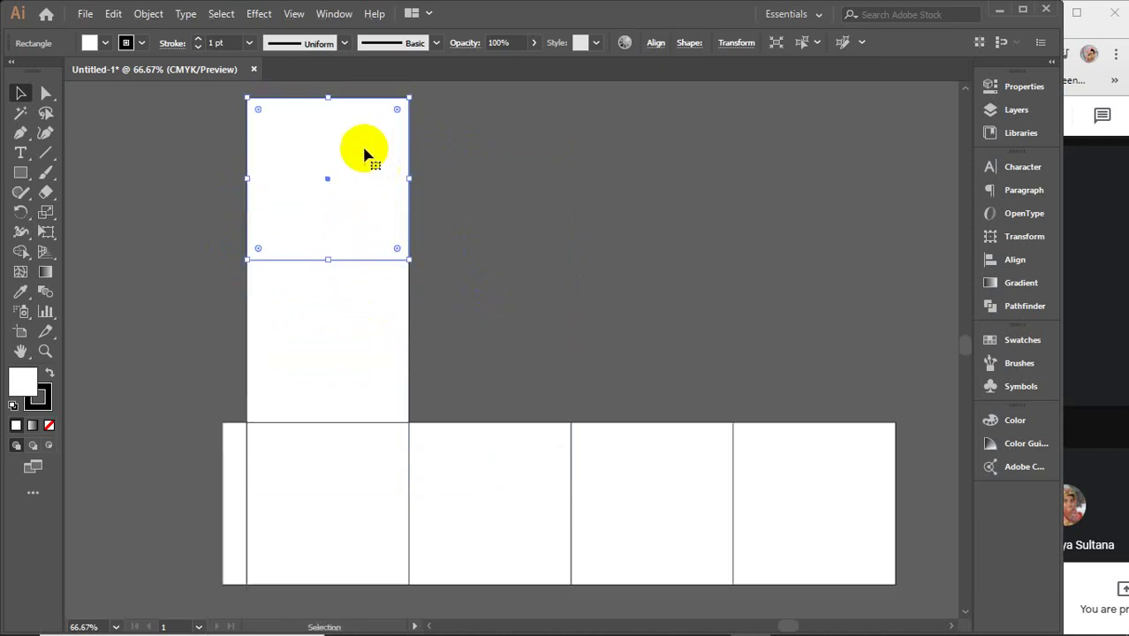
left_click_drag(329, 98, 315, 238)
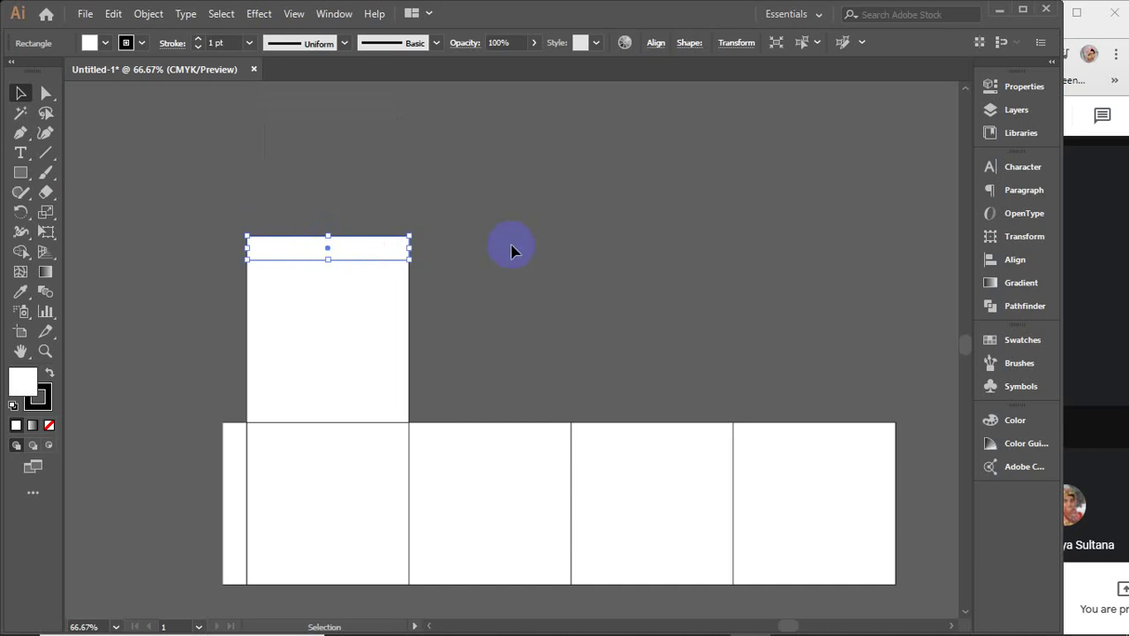
- Round the two upper corners of the thin tuck flap as far as its height allows
scroll(370, 258, "up", 2)
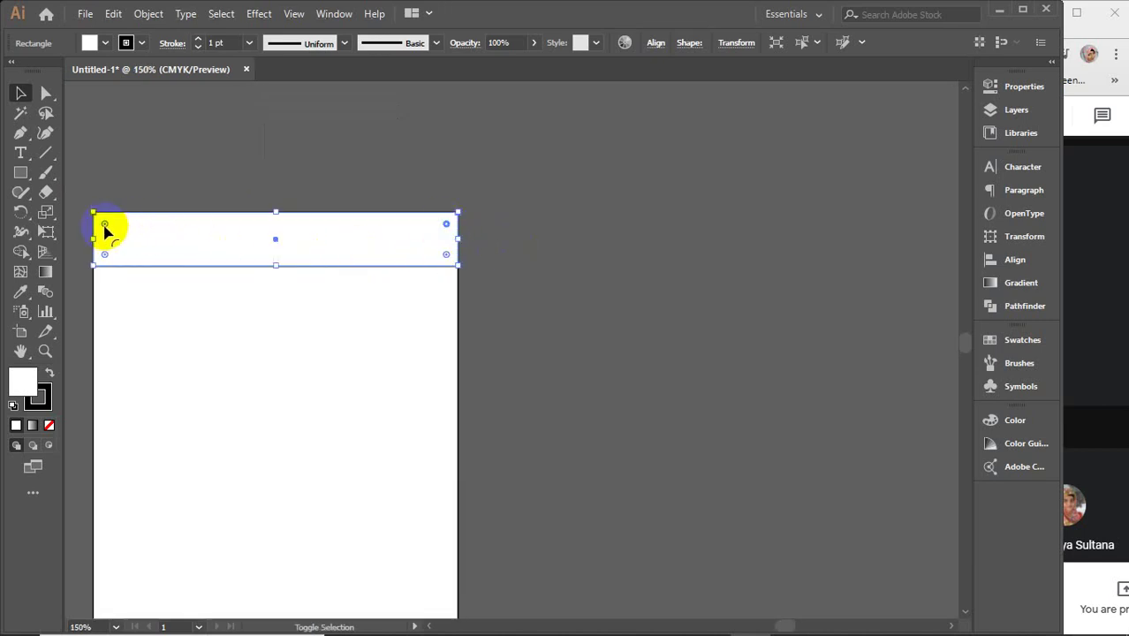
left_click_drag(104, 227, 146, 307)
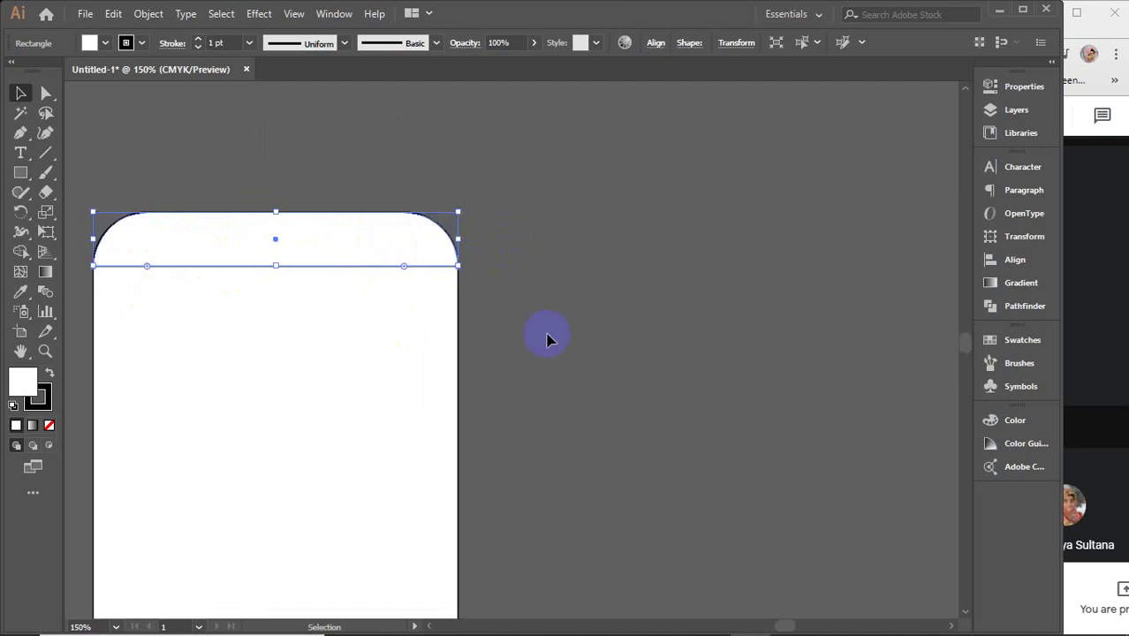
scroll(547, 340, "down", 2)
left_click_drag(576, 358, 481, 284)
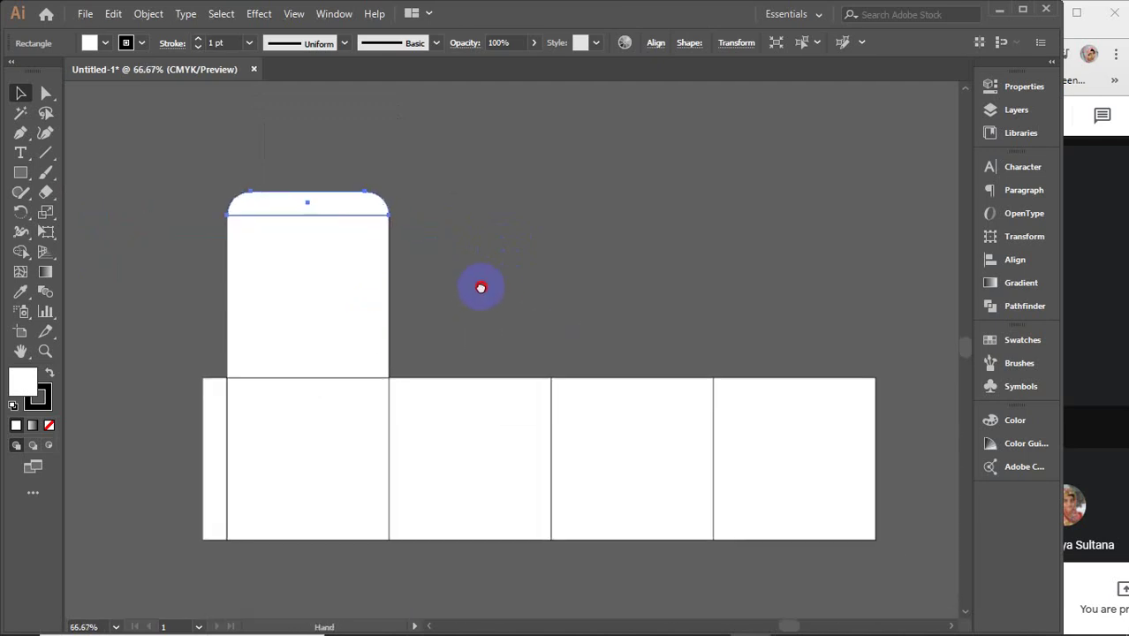
left_click(492, 256)
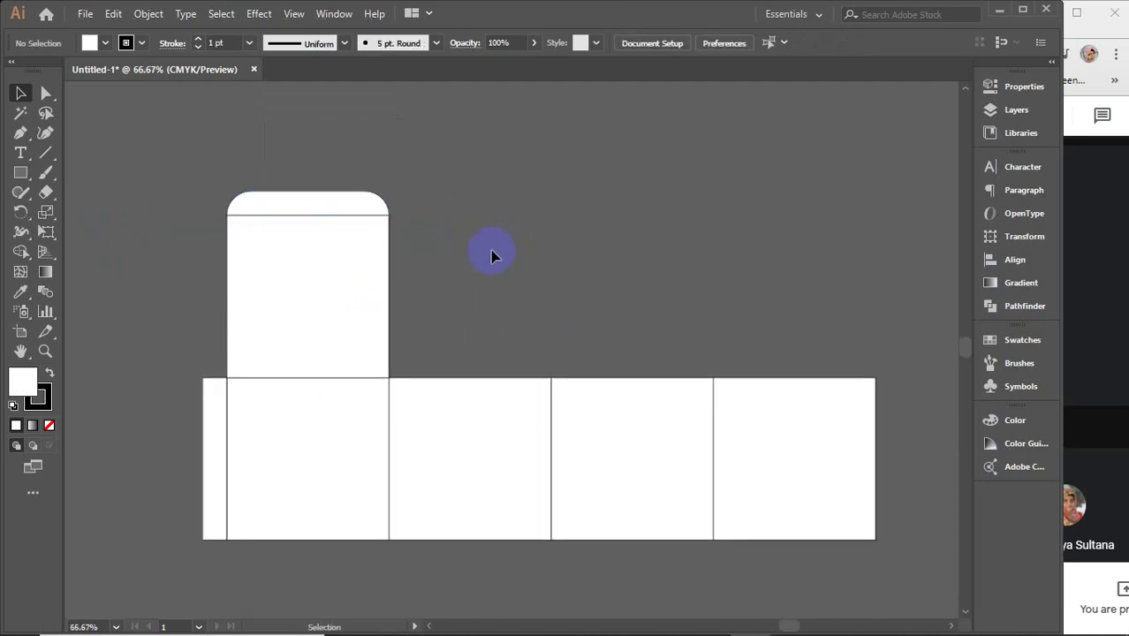
- Make a 3.5 × 1.75 in flap above the second panel from a copy of that panel, and duplicate it above the fourth panel
left_click(487, 466)
left_click_drag(473, 495, 472, 338)
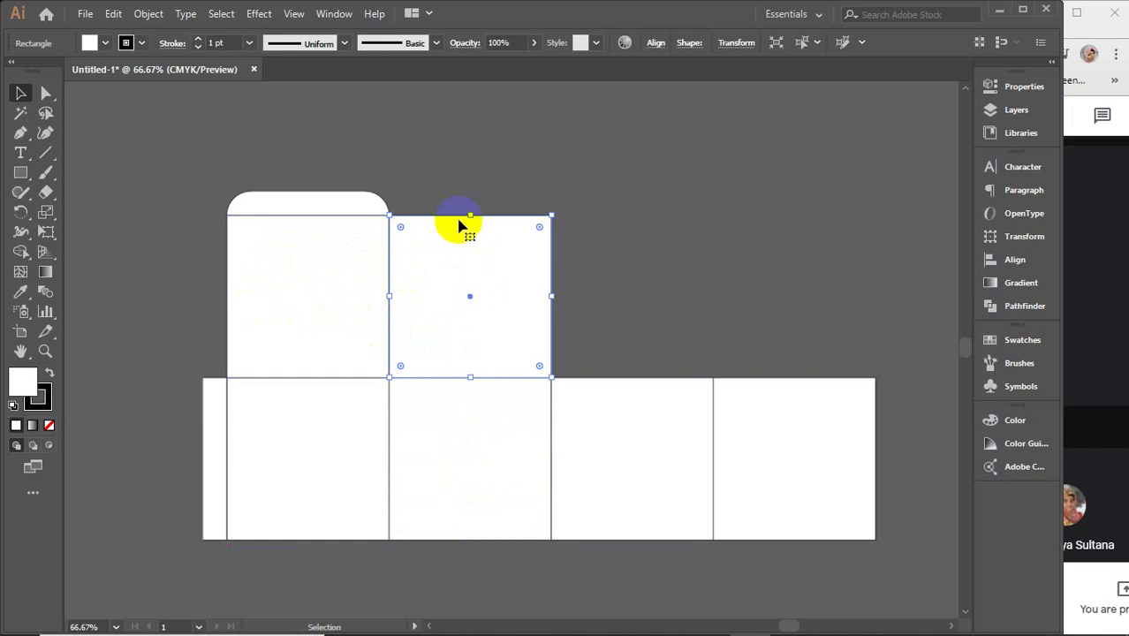
left_click_drag(473, 215, 469, 295)
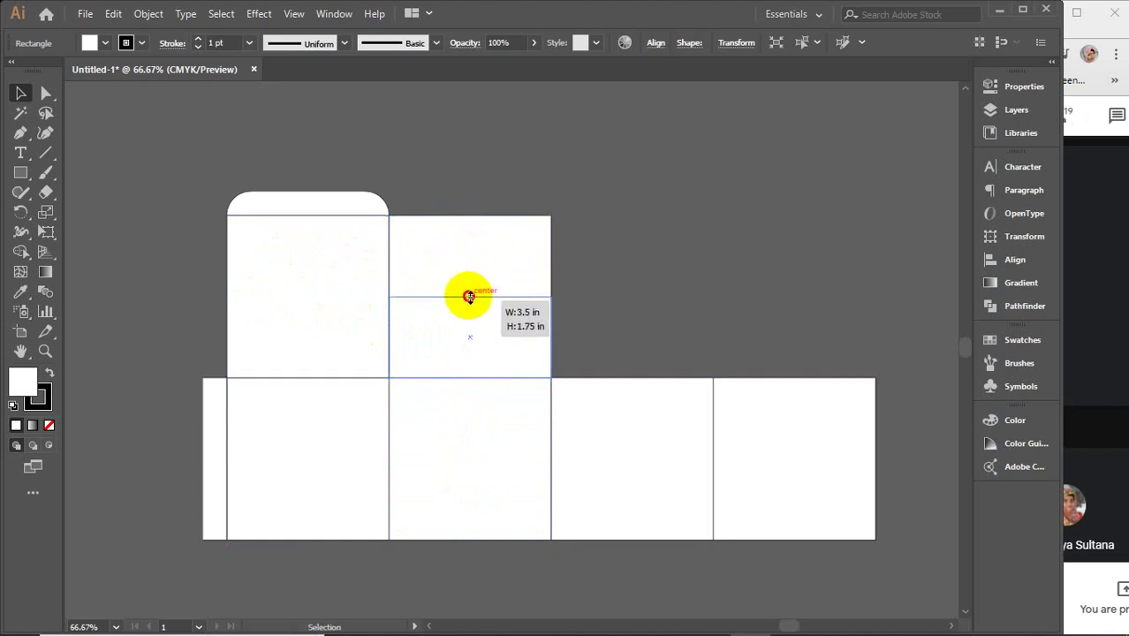
left_click_drag(469, 295, 471, 295)
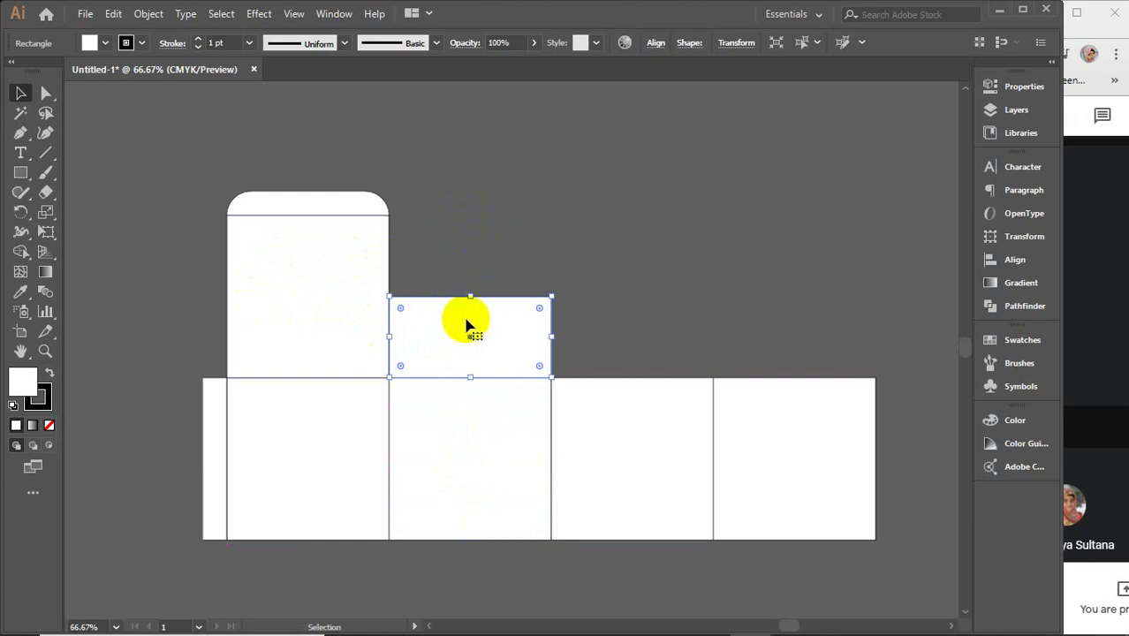
left_click_drag(444, 337, 770, 347)
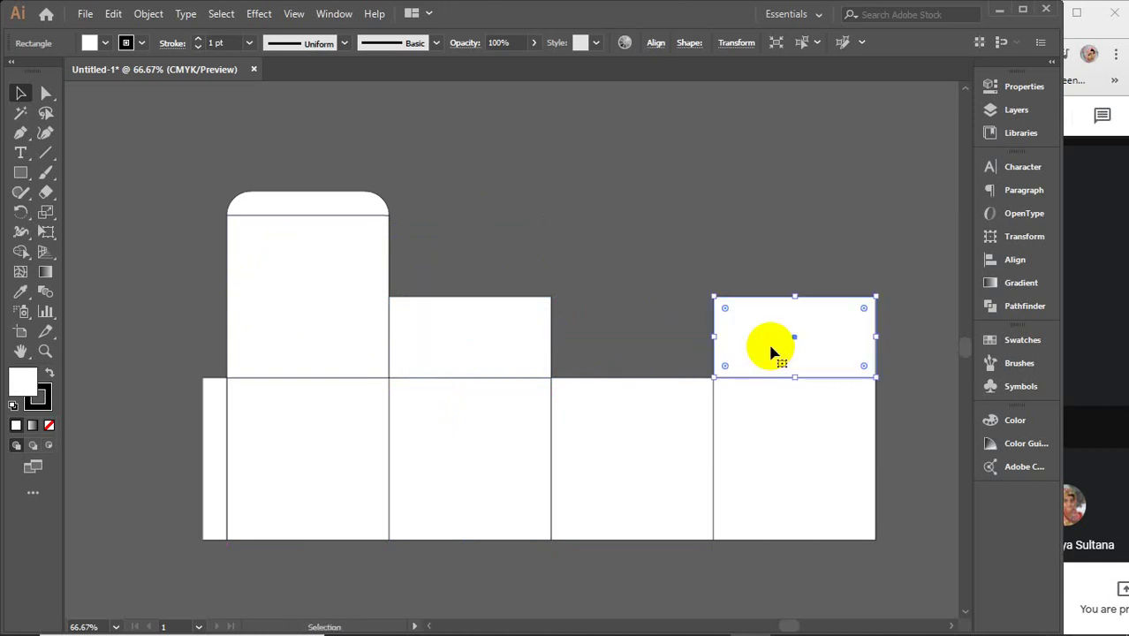
left_click(717, 240)
- Round the upper corners of both 1.75 in flaps together to a radius of about 0.72 in
left_click(525, 323)
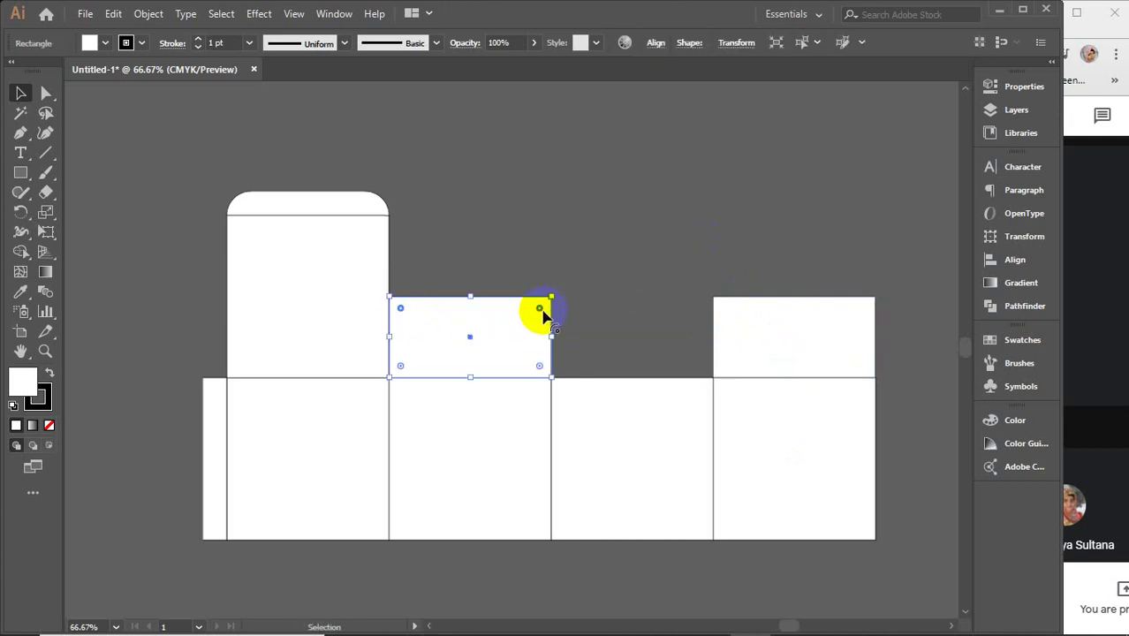
left_click_drag(529, 310, 697, 318)
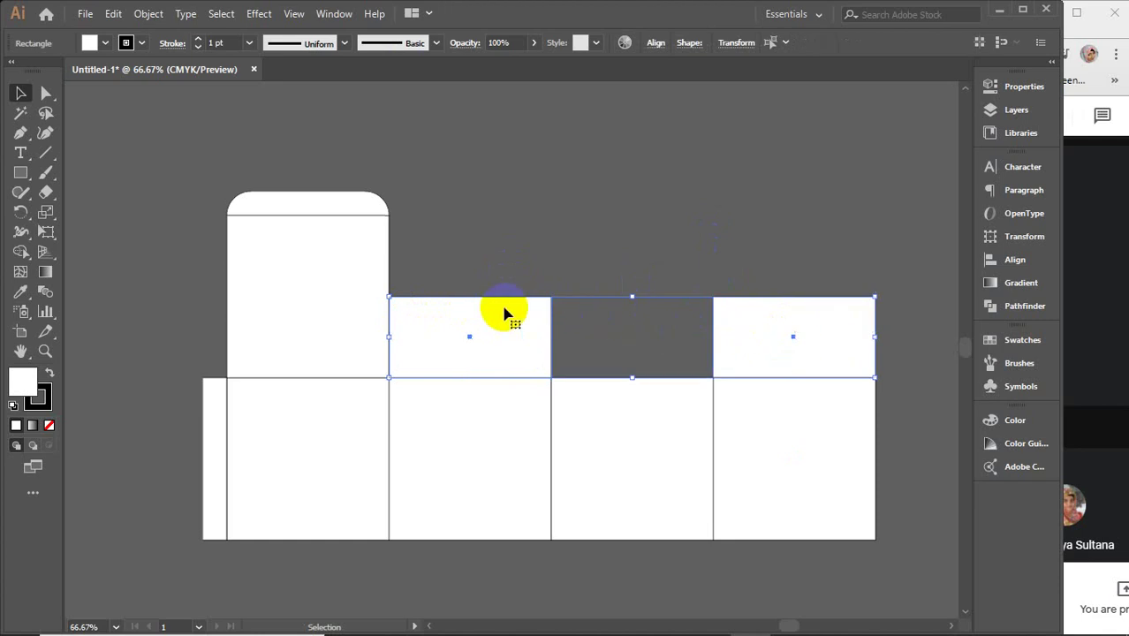
left_click(47, 93)
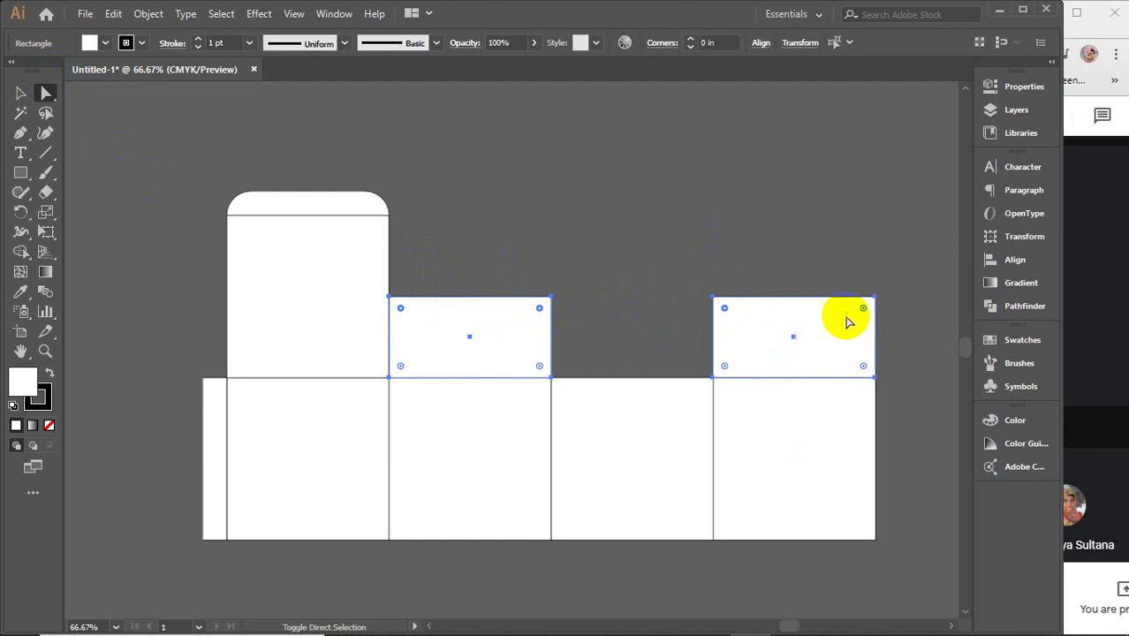
left_click_drag(862, 309, 840, 331)
key("v")
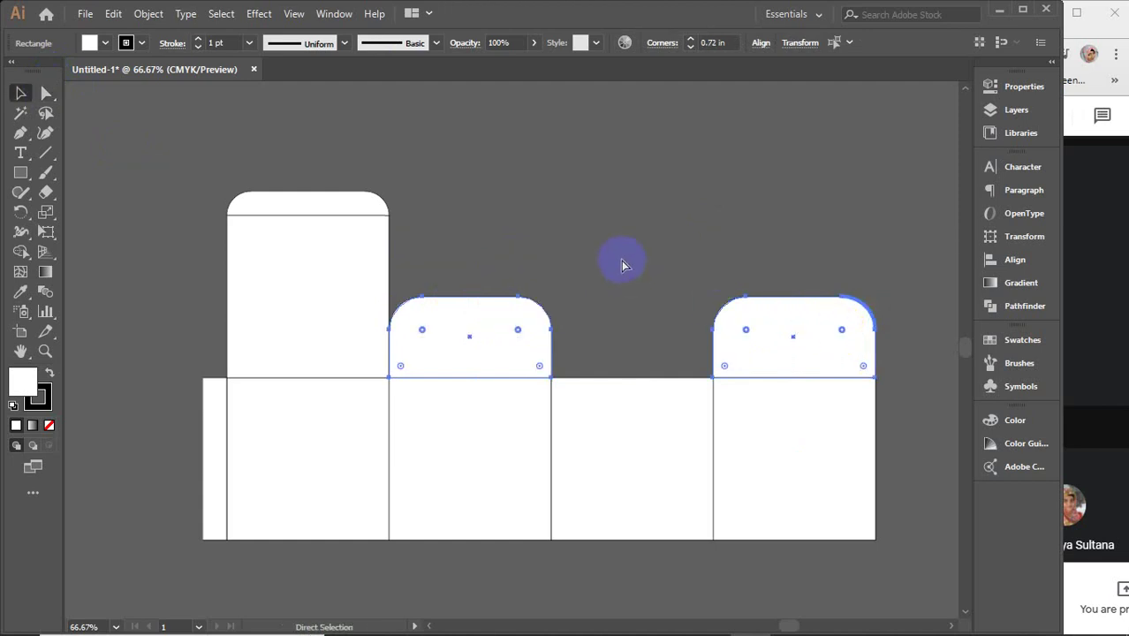
left_click(621, 260)
- Place a copy of the first square panel directly below it, flush with its lower edge
scroll(621, 261, "down", 3)
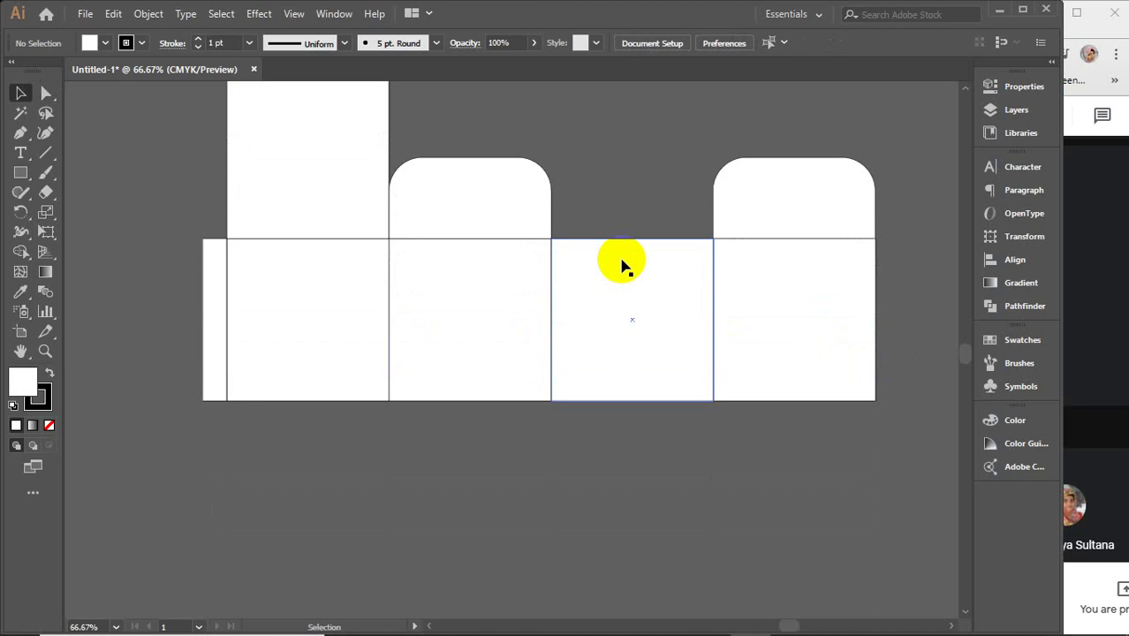
scroll(522, 501, "down", 1)
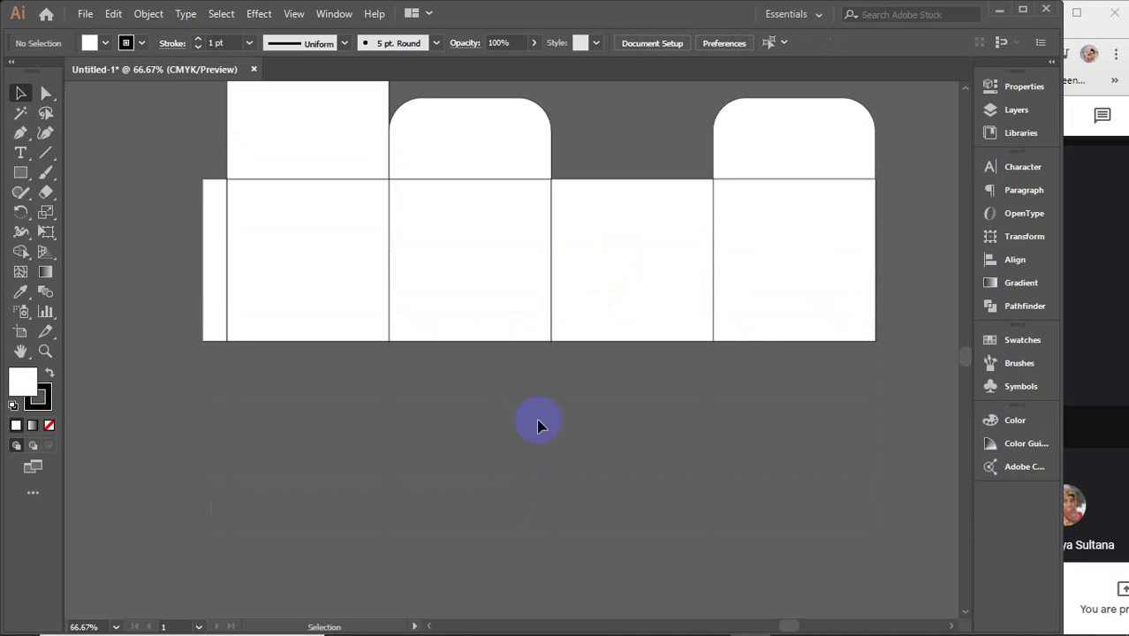
left_click_drag(308, 269, 333, 412)
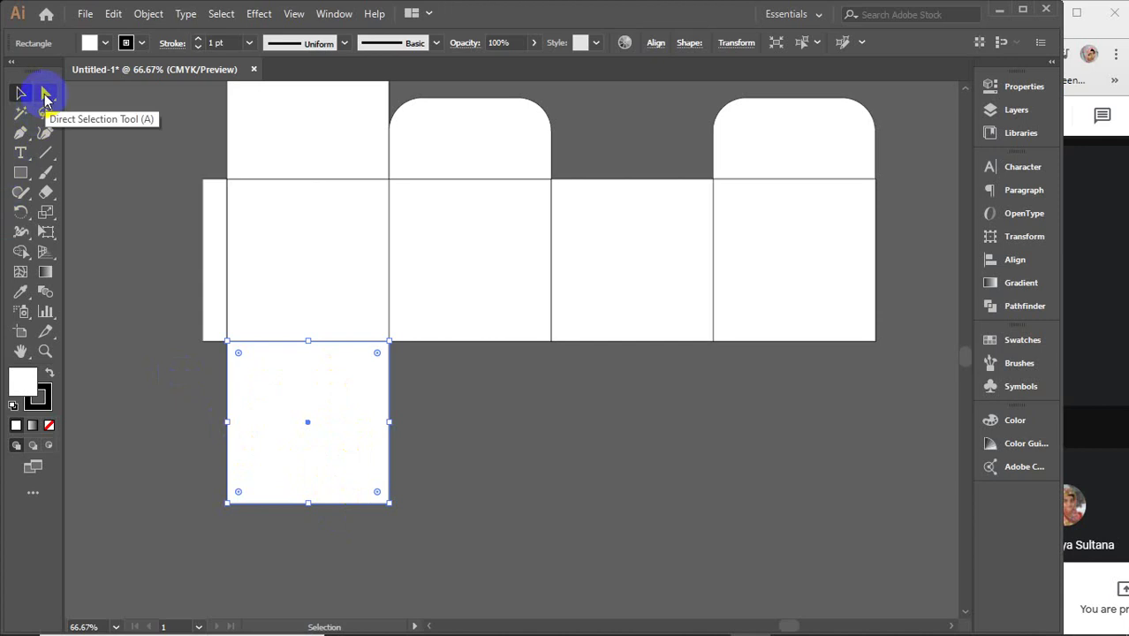
- Slant the lower copy's right side by moving its bottom corner inward to about mid-width, and raise its bottom edge to shorten the flap
left_click(18, 134)
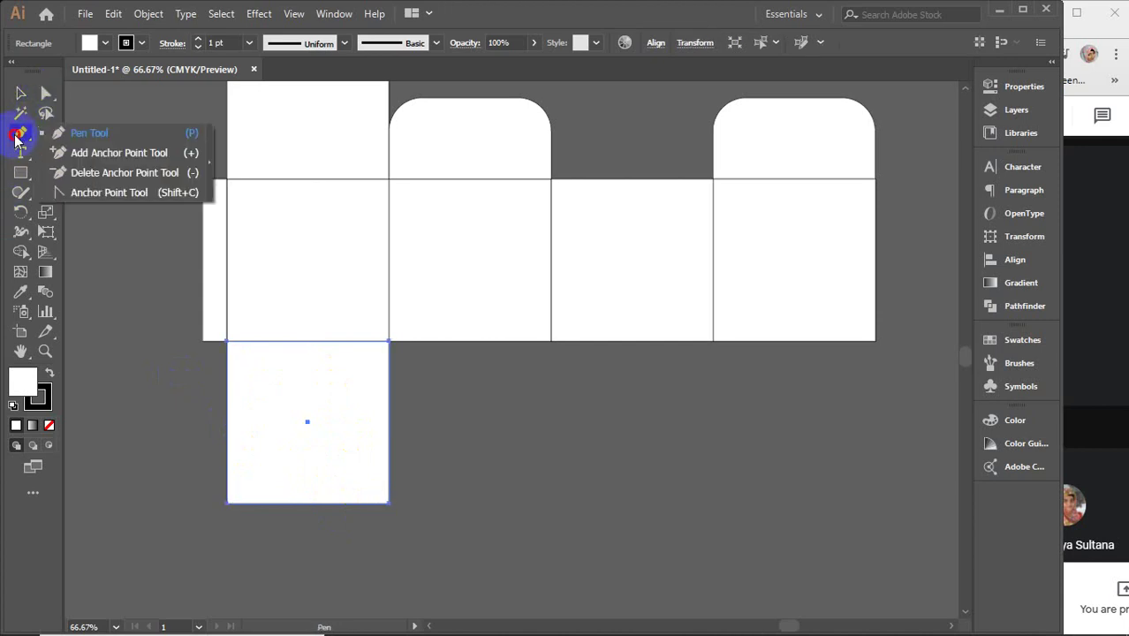
left_click(118, 153)
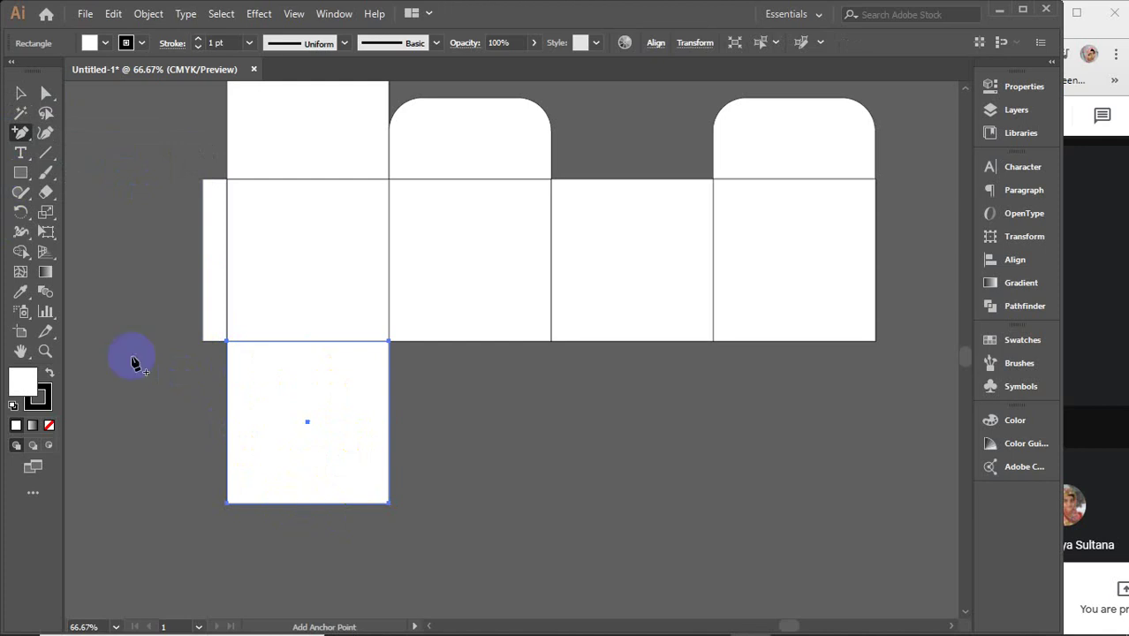
left_click(46, 92)
left_click(390, 503)
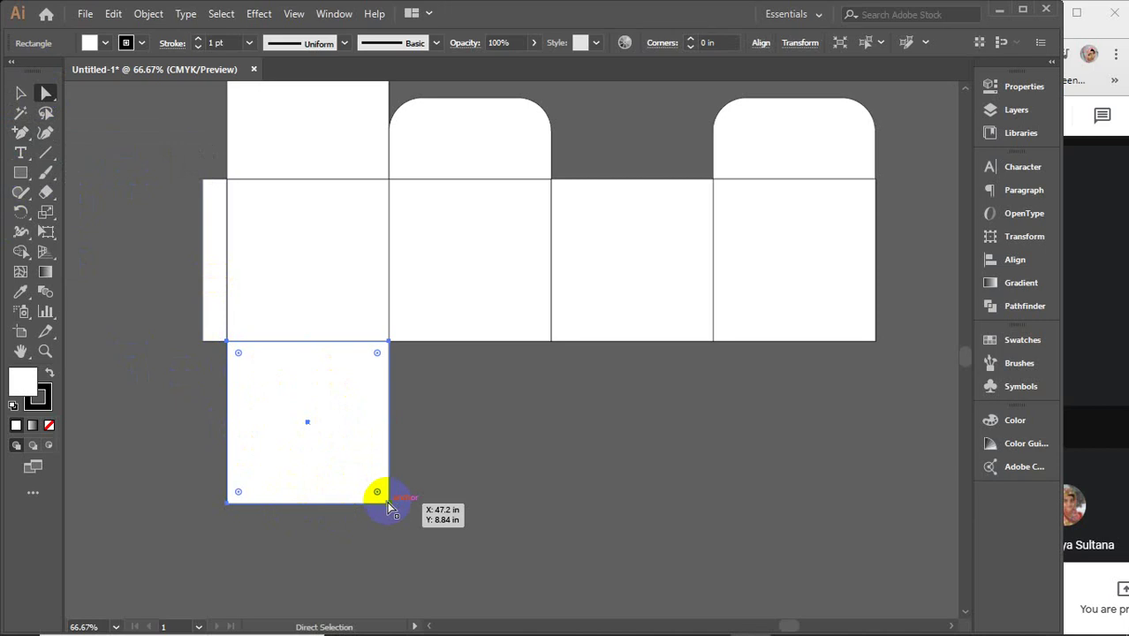
left_click_drag(389, 503, 314, 501)
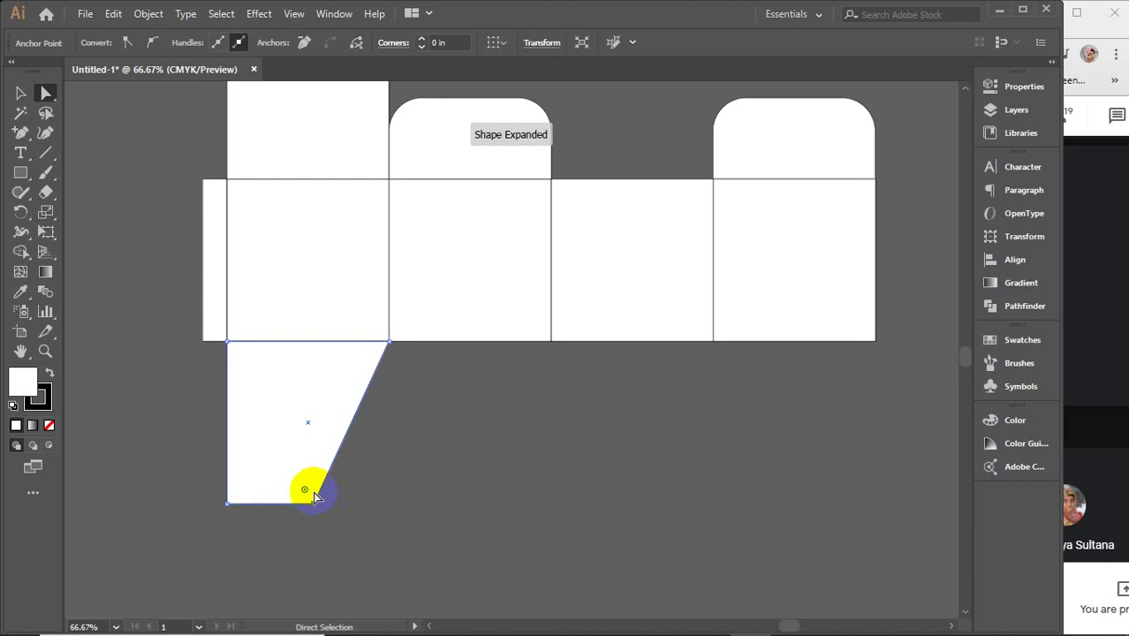
left_click_drag(177, 483, 394, 536)
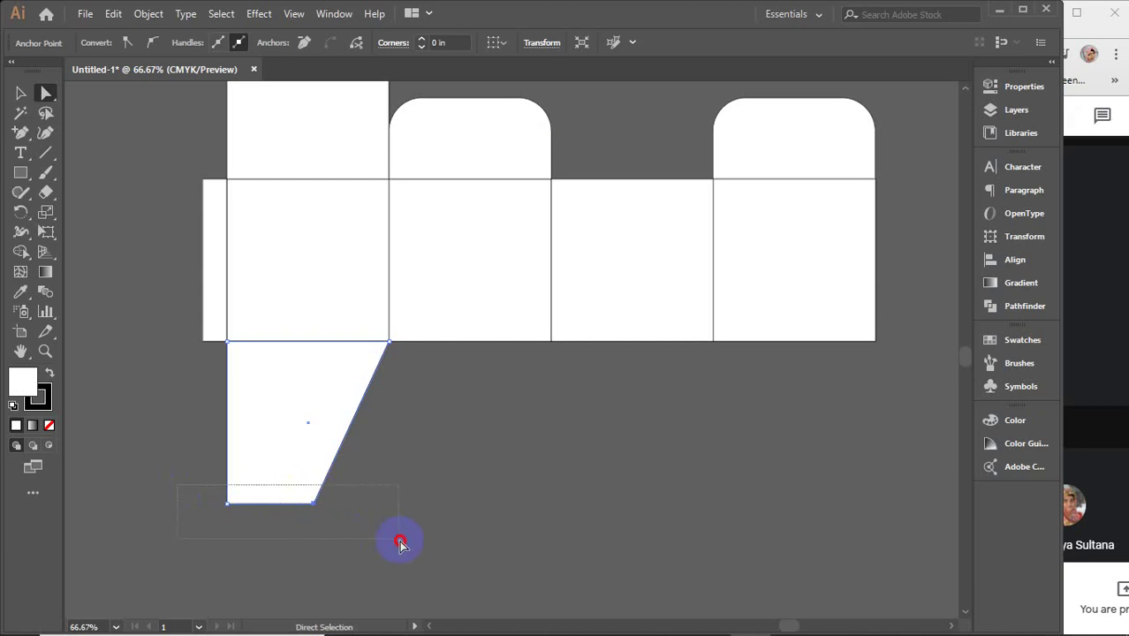
left_click_drag(314, 503, 313, 468)
left_click(18, 96)
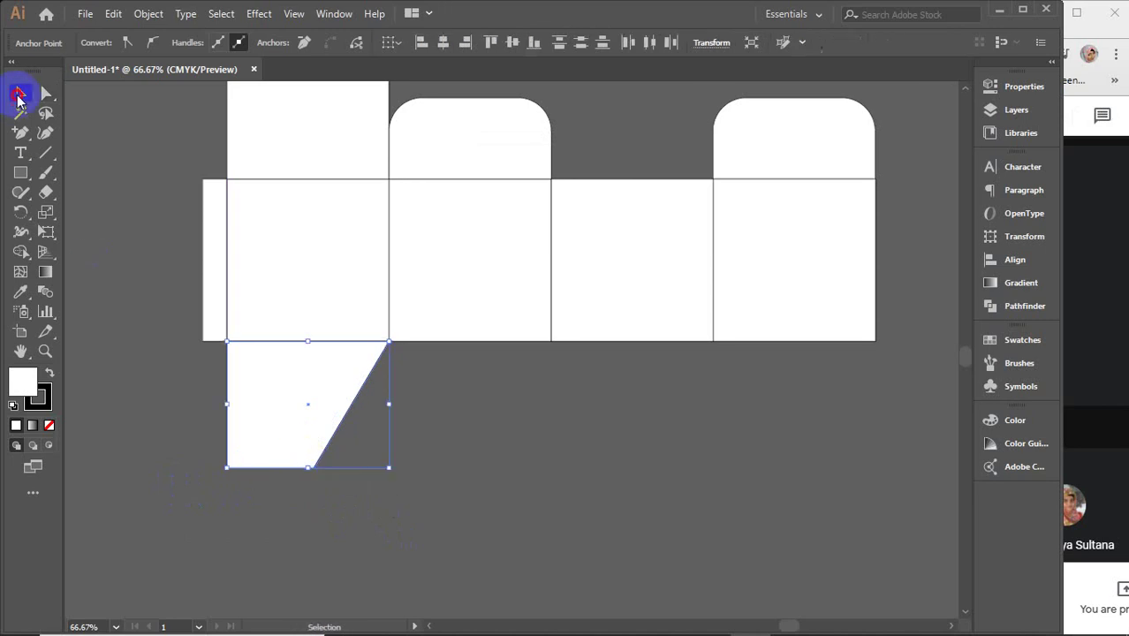
- Copy the slanted bottom flap under the second, third and fourth panels, each flush with its panel's left edge
left_click(519, 478)
left_click(284, 428)
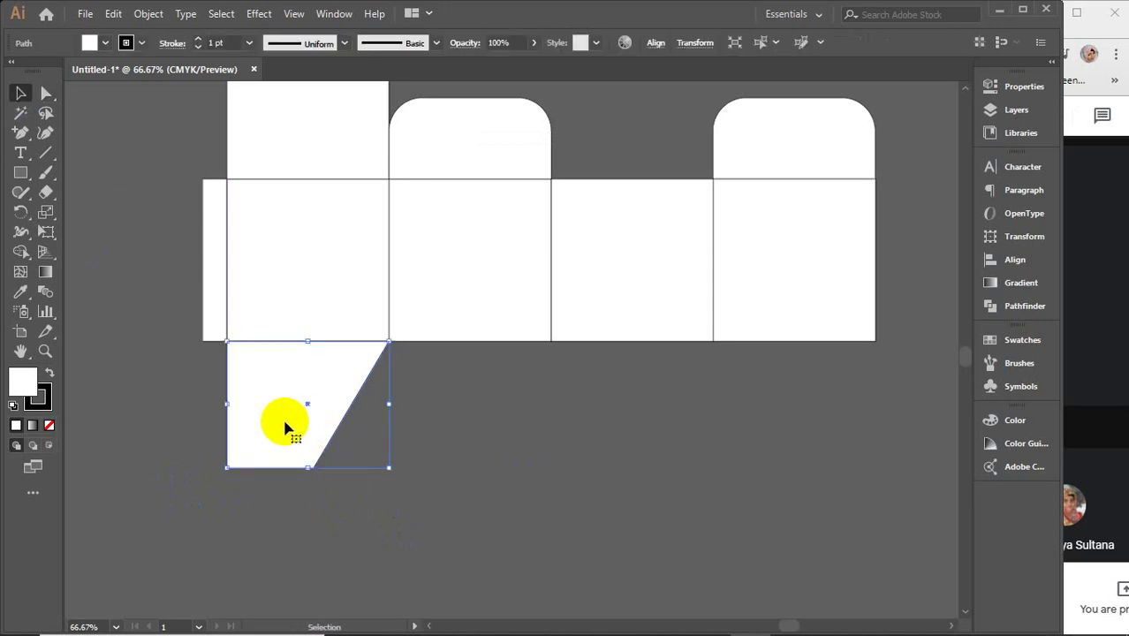
left_click_drag(271, 427, 436, 424)
key("ctrl+d")
key("ctrl+d")
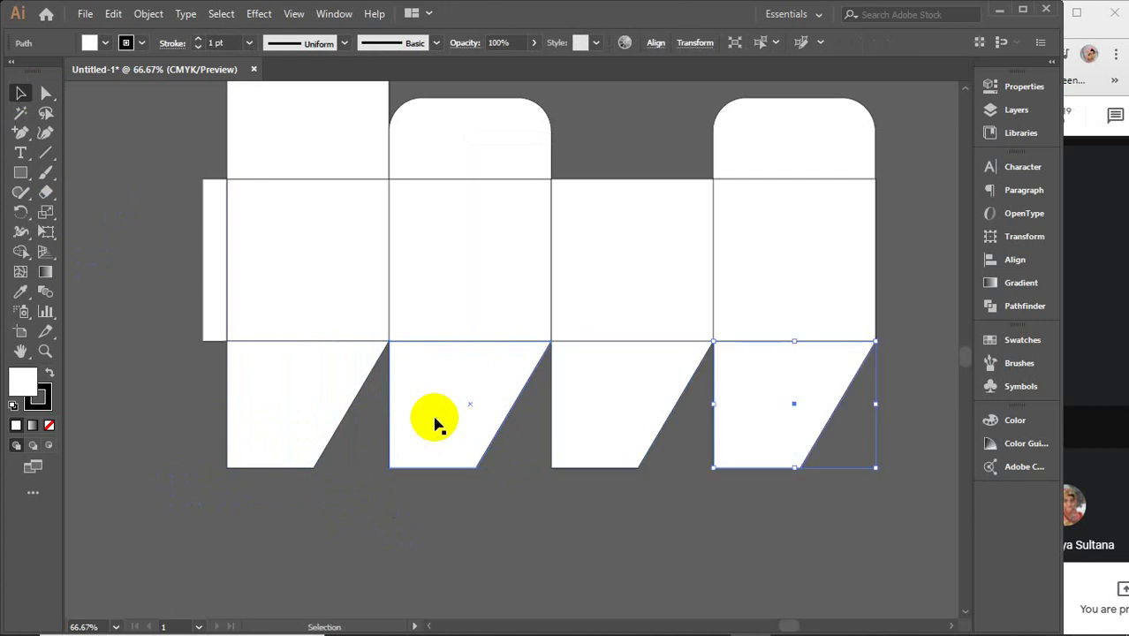
left_click(524, 570)
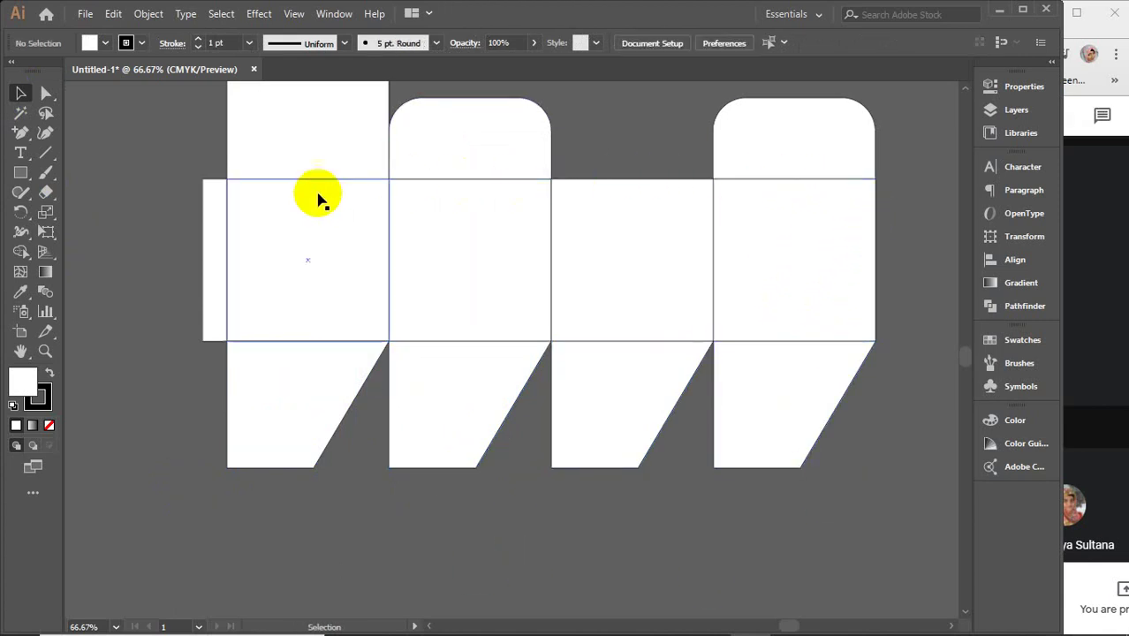
- Examine the slanted bottom flaps and their panels, and view the whole square box layout beside the earlier box
left_click(311, 394)
left_click(445, 408)
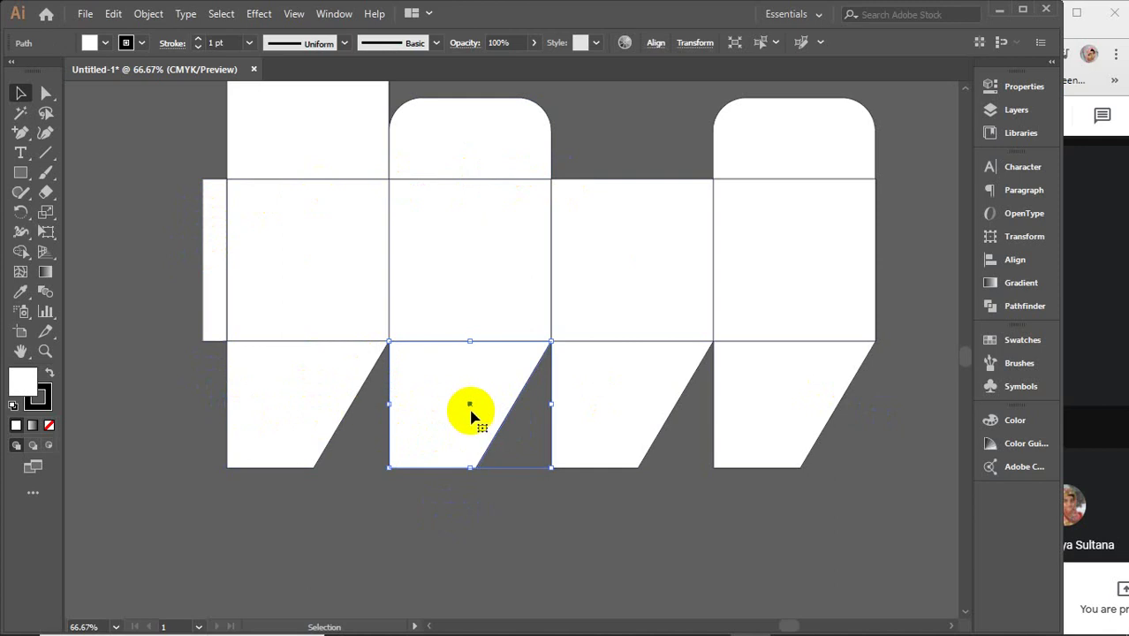
left_click(645, 388)
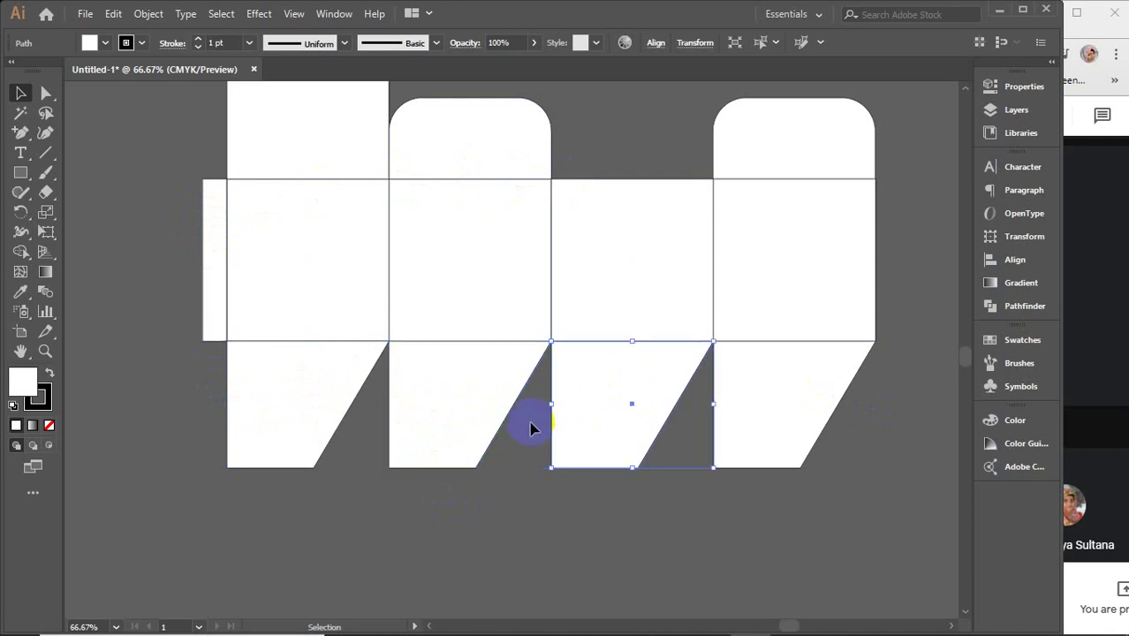
left_click(740, 397)
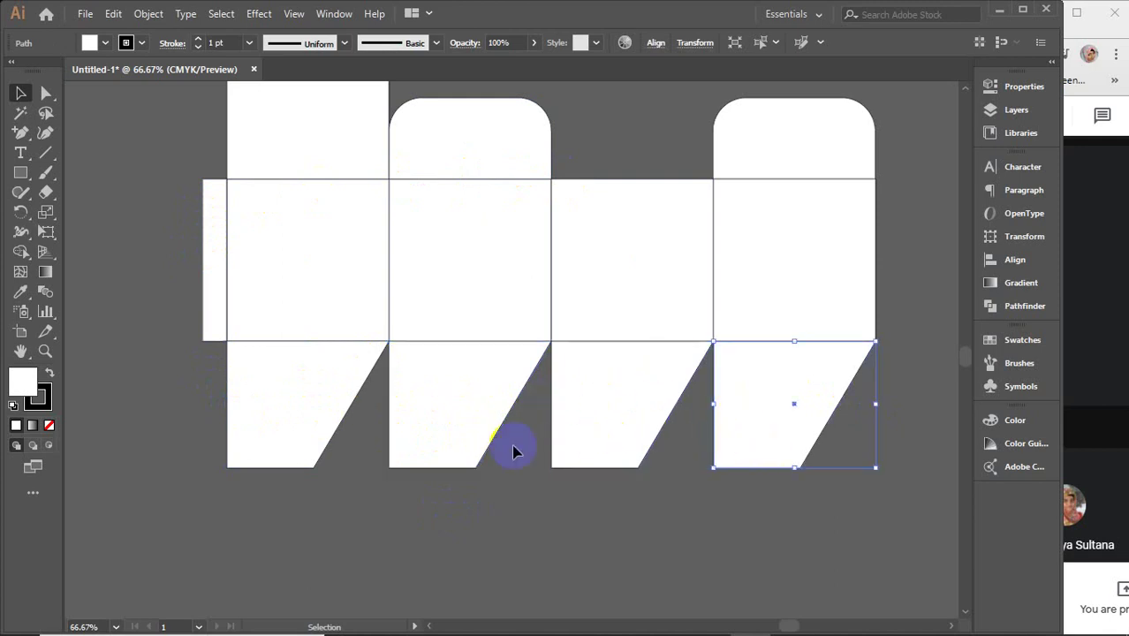
left_click(576, 430, "shift")
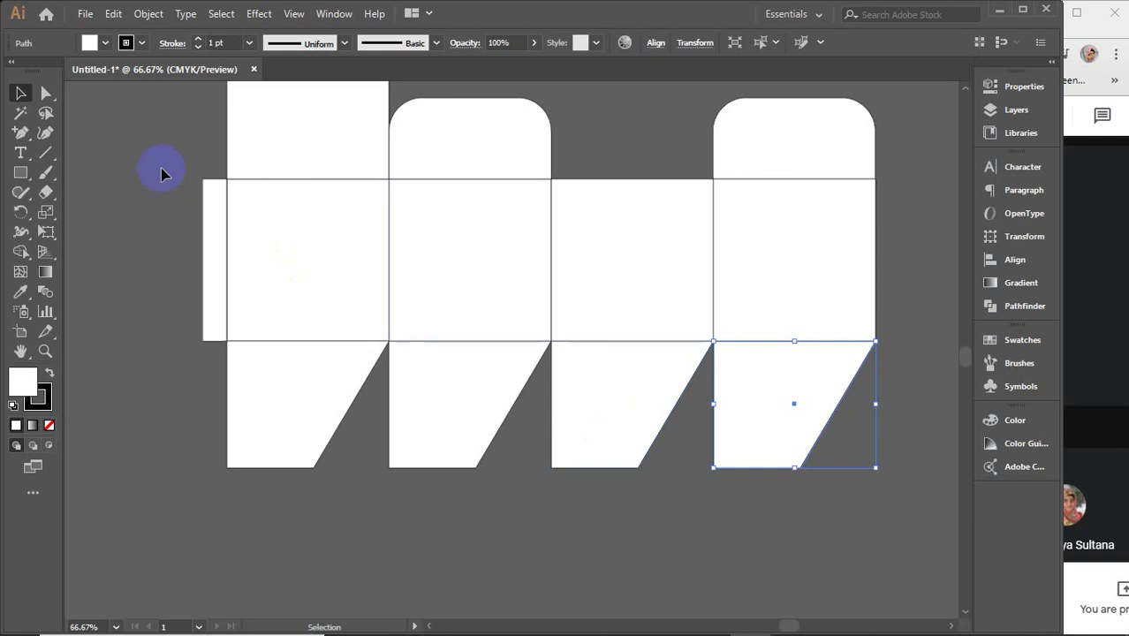
left_click_drag(161, 122, 848, 484)
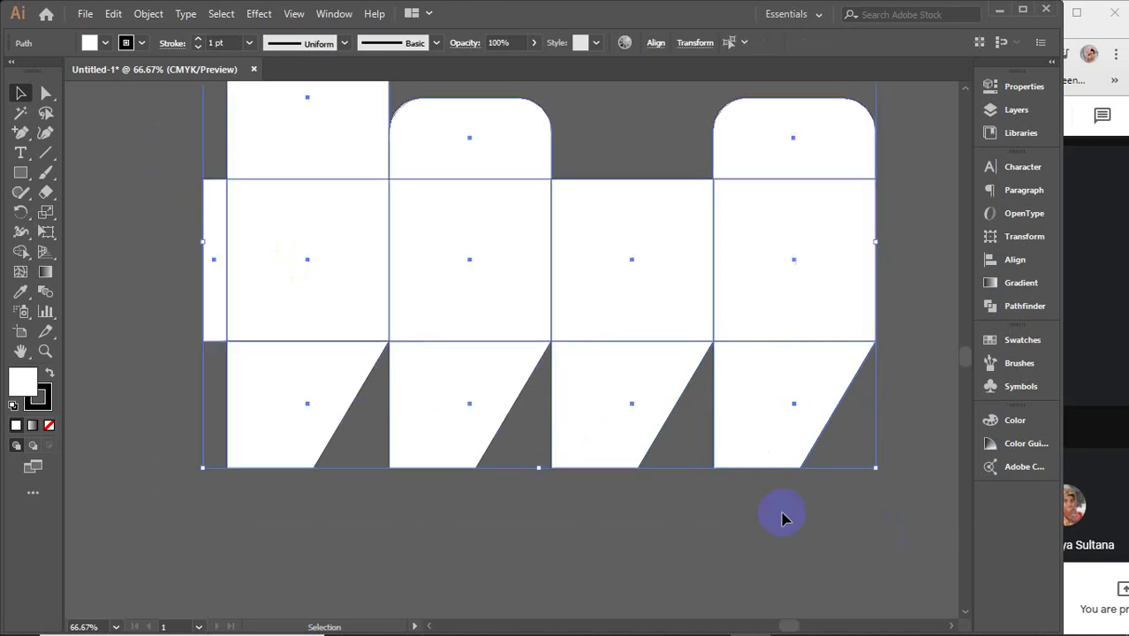
left_click(659, 543)
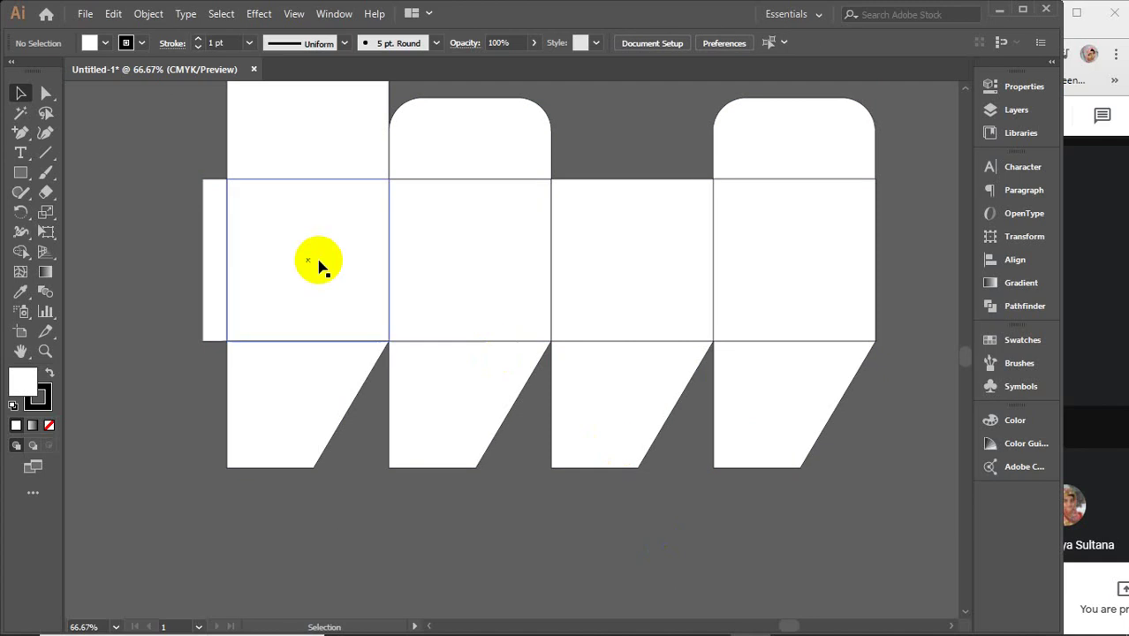
left_click(287, 256)
left_click(287, 382)
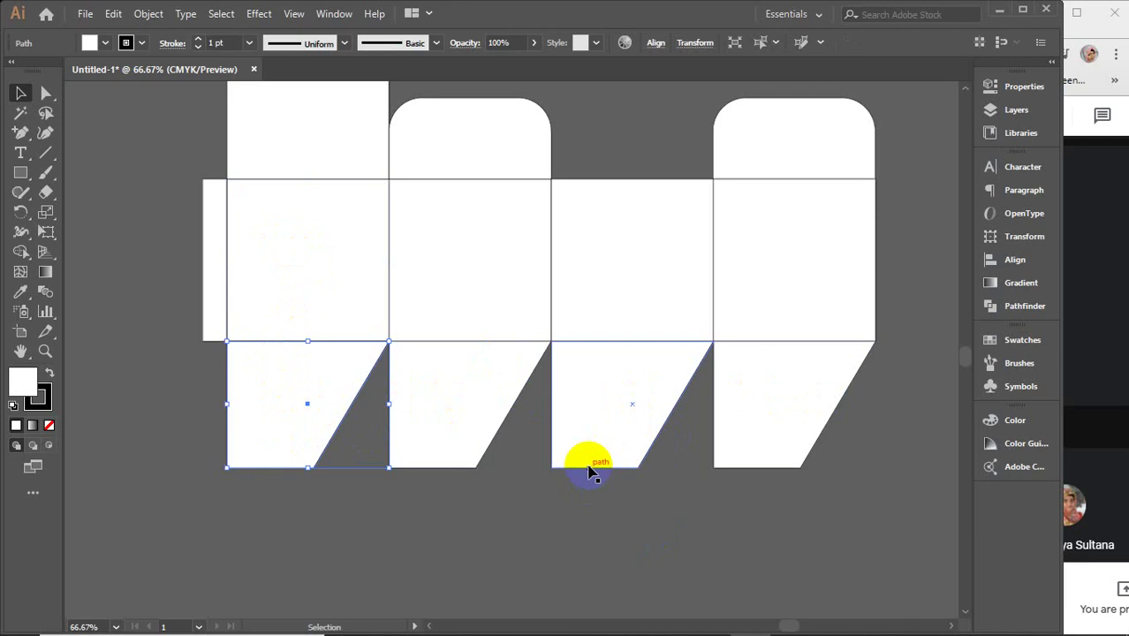
left_click(569, 579)
scroll(569, 580, "down", 2)
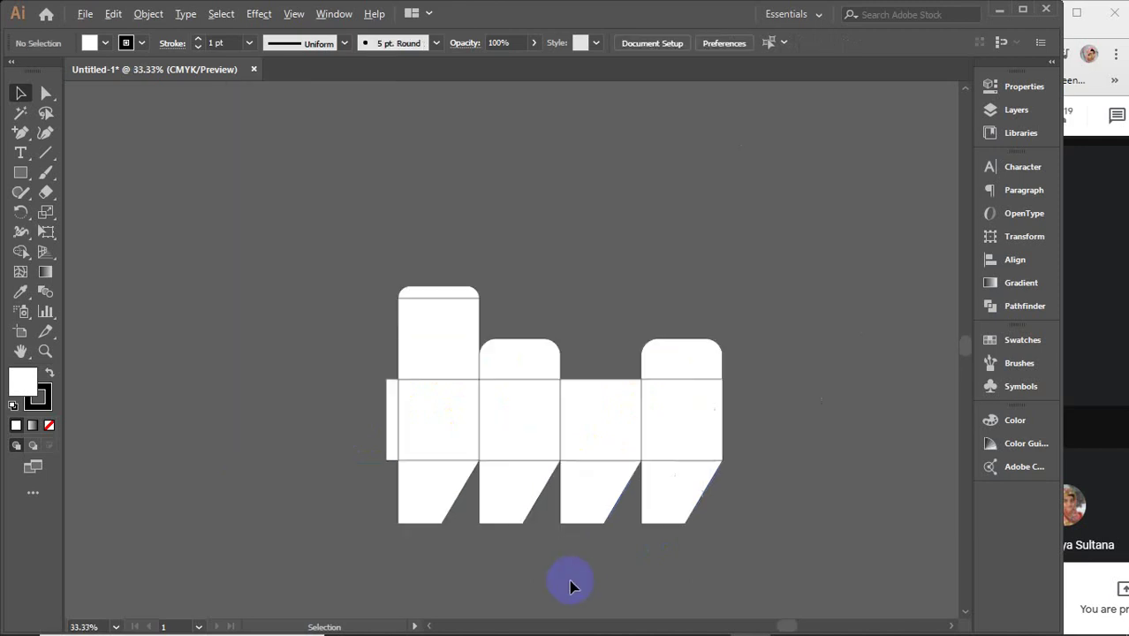
left_click_drag(550, 580, 742, 463)
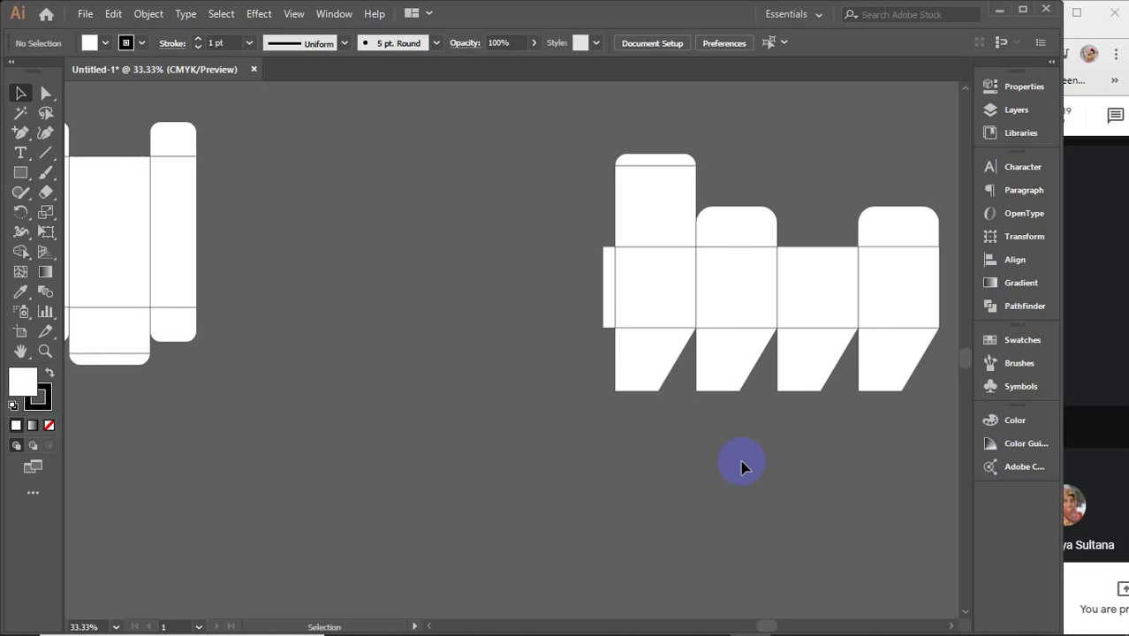
- Draw a 5.5 × 8 inch rectangle in an empty area away from the two box layouts
scroll(709, 471, "down", 1)
key("space")
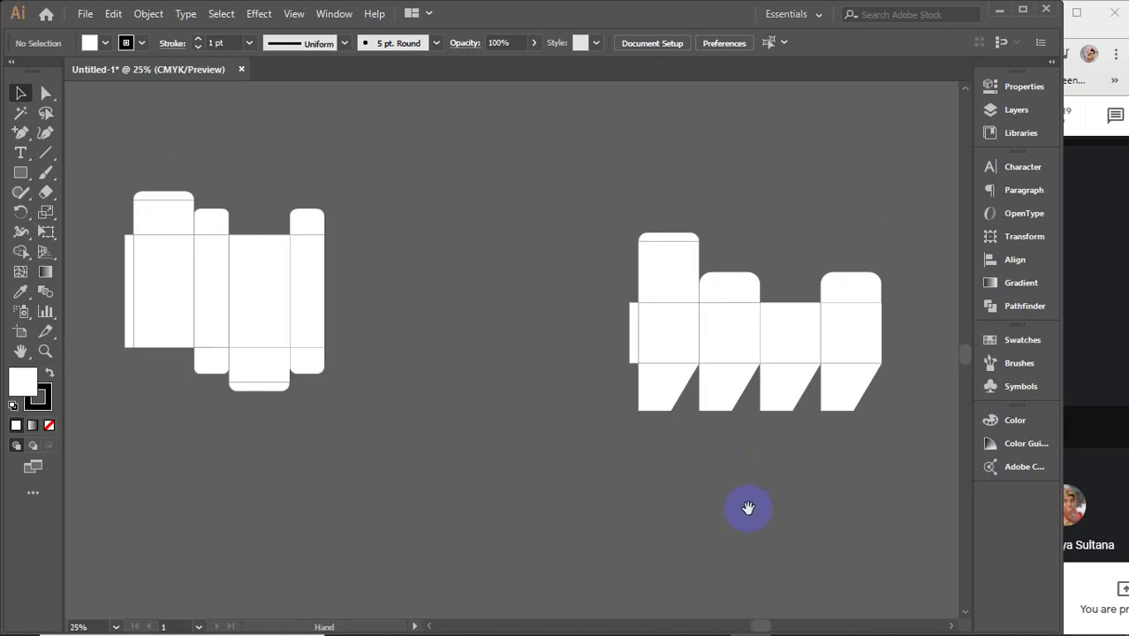
mouse_move(748, 508)
left_mouse_down()
mouse_move(862, 361)
mouse_move(857, 255)
left_mouse_up()
left_click_drag(727, 434, 759, 337)
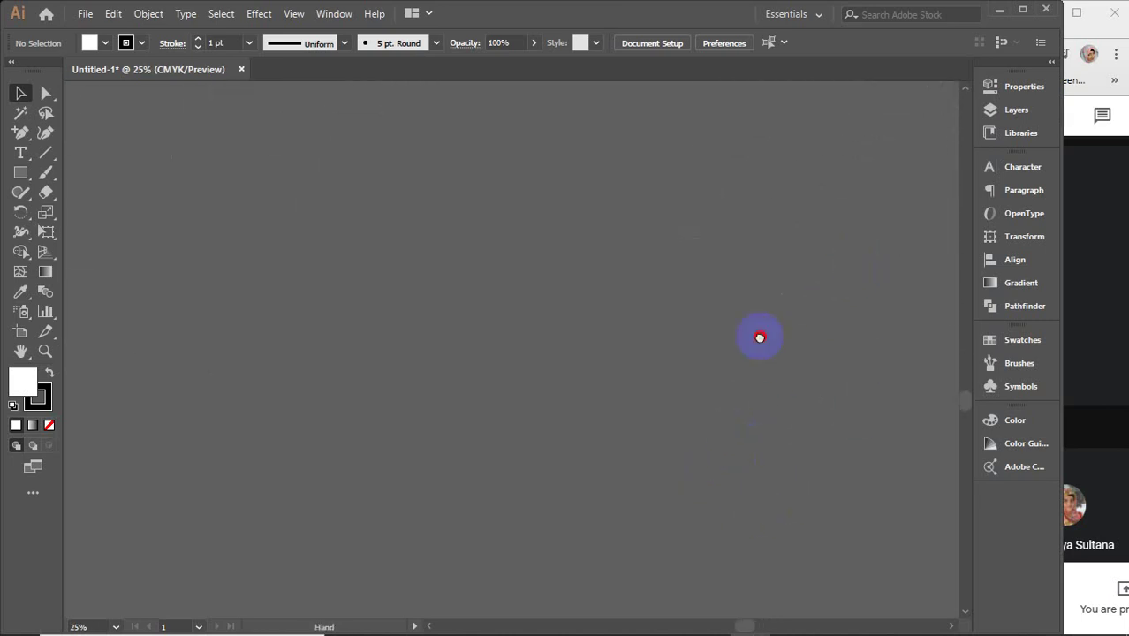
left_click(16, 174)
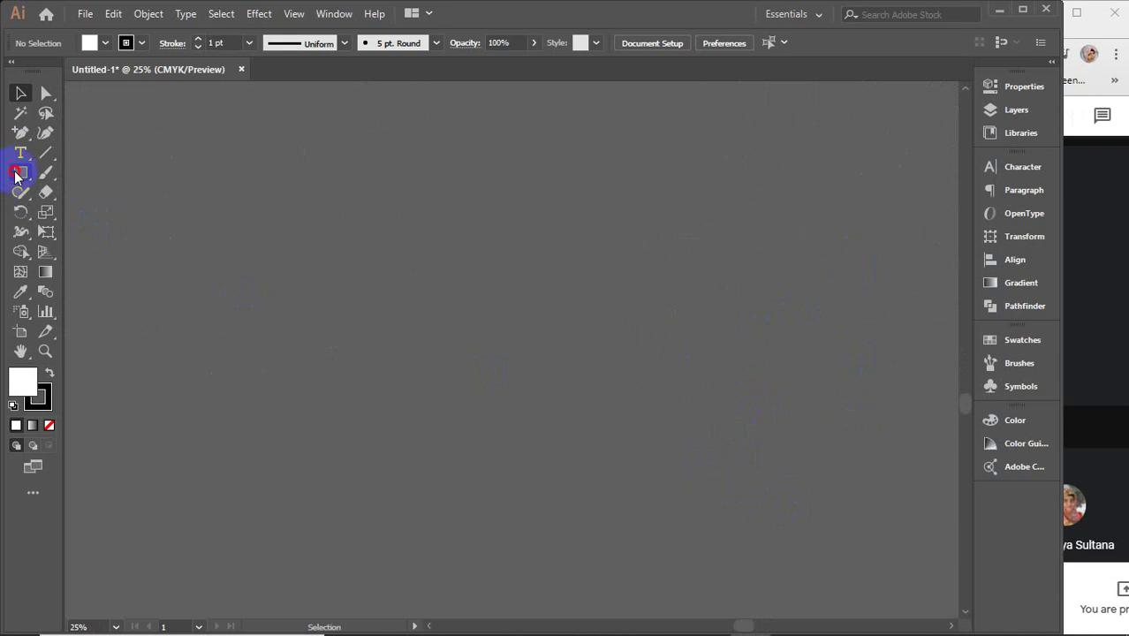
left_click(534, 337)
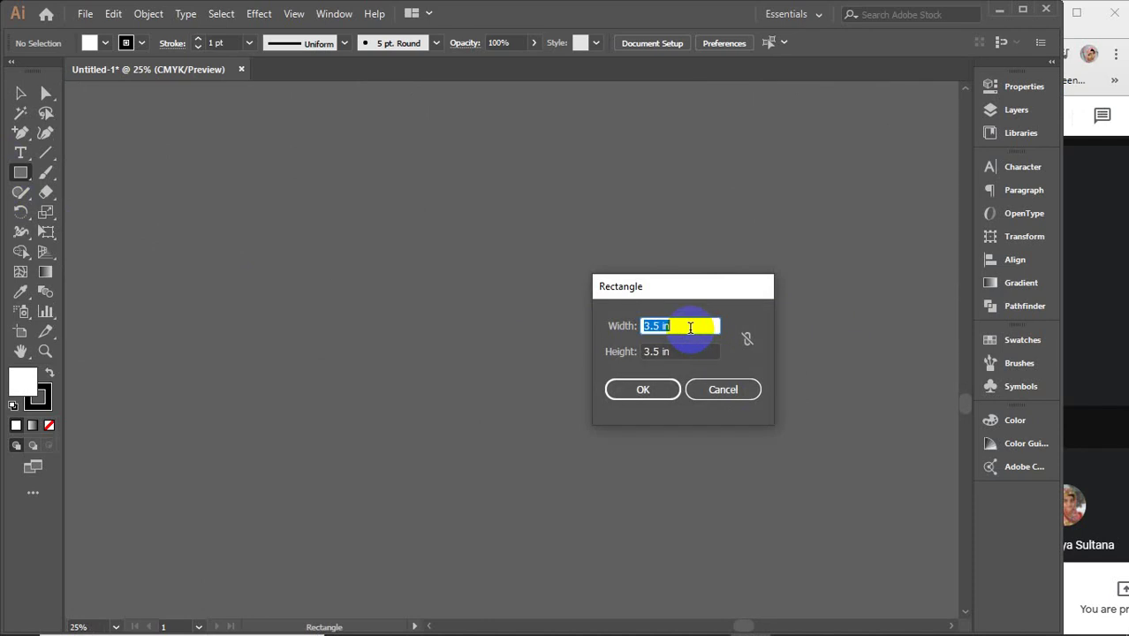
type("5.5")
key("Tab")
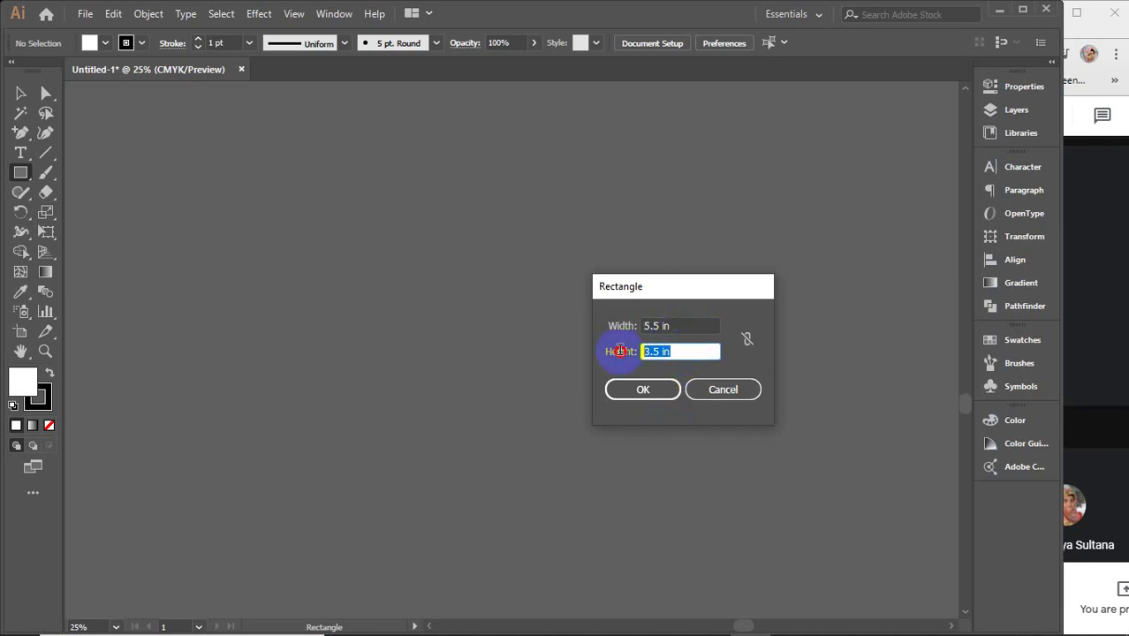
type("8")
key("Return")
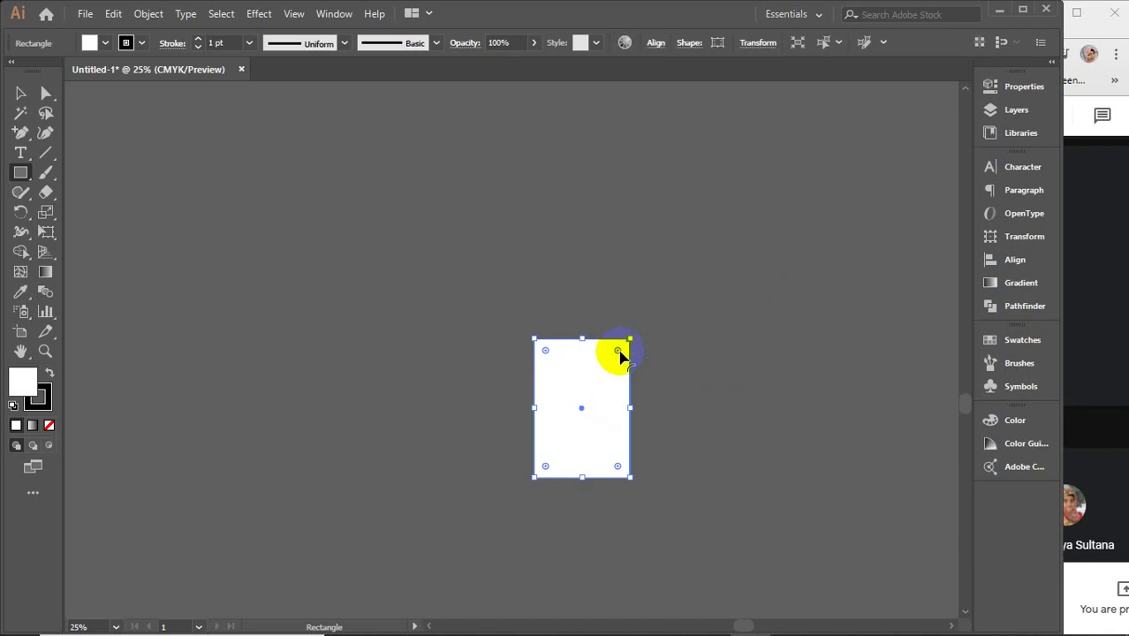
- Reposition the new rectangle up and to the left, and place a same-size copy flush against its left edge
key("v")
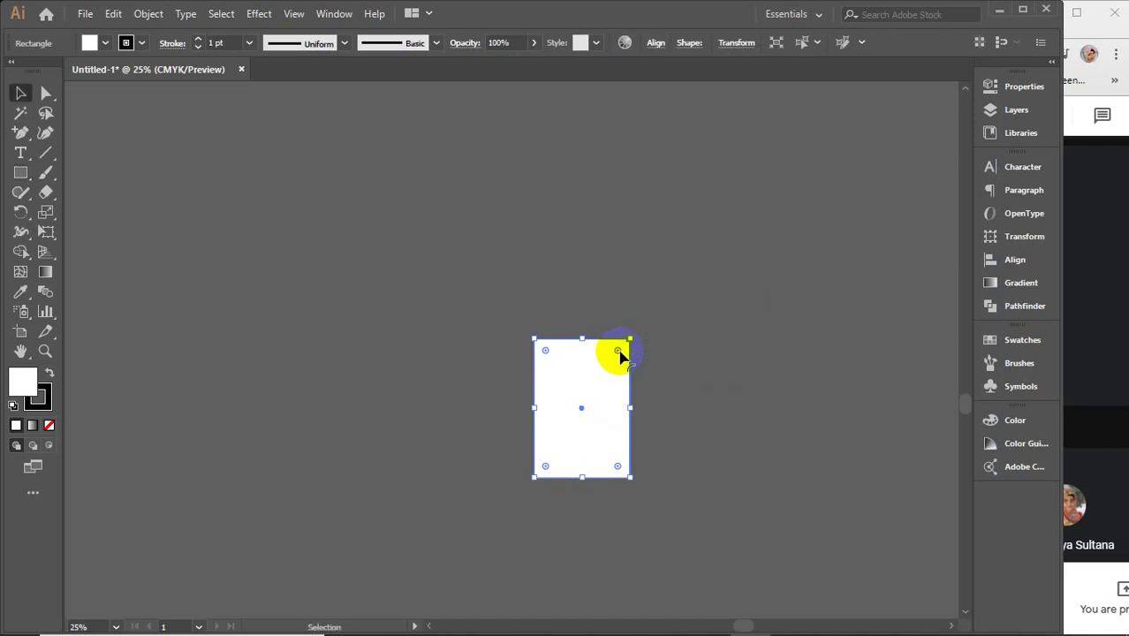
left_click_drag(595, 434, 522, 355)
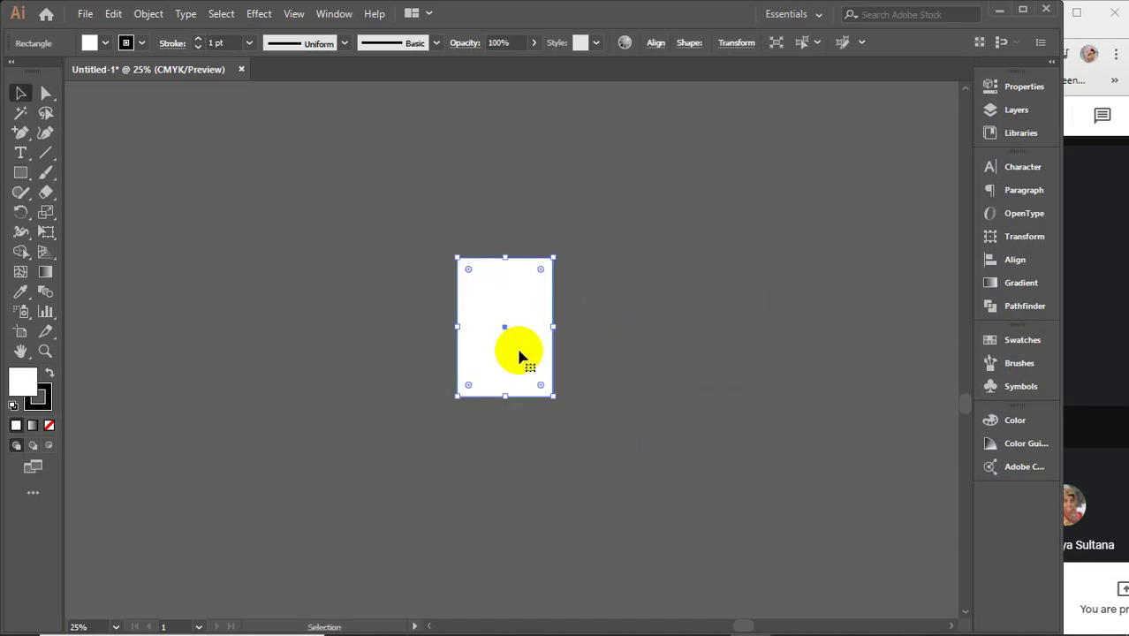
scroll(522, 355, "up", 3)
left_click_drag(498, 304, 523, 360)
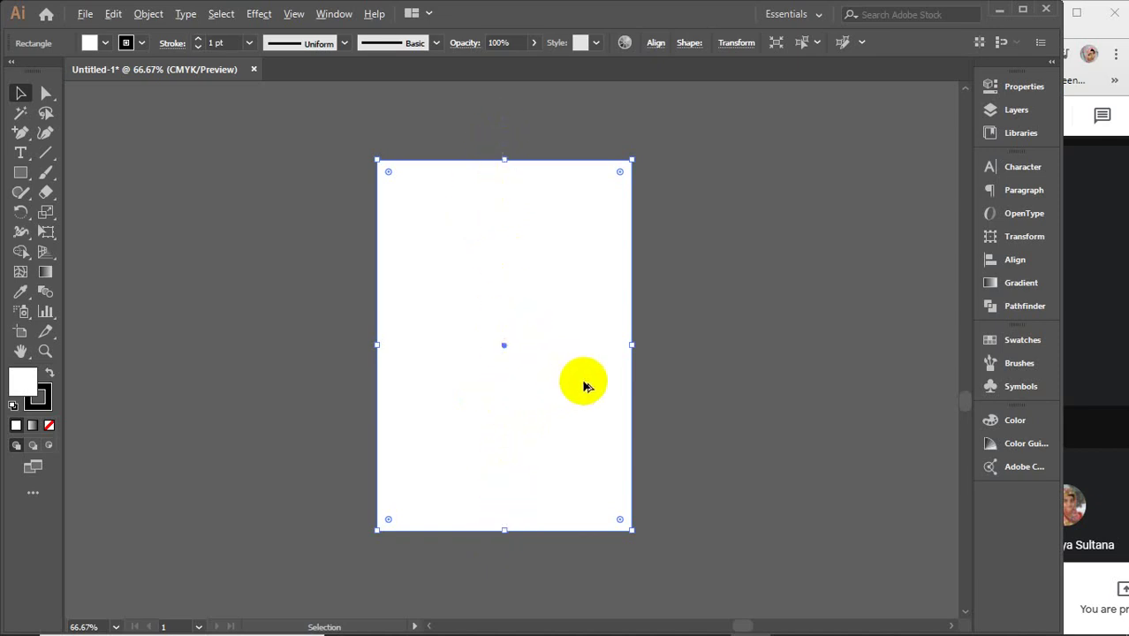
left_click_drag(584, 386, 329, 371)
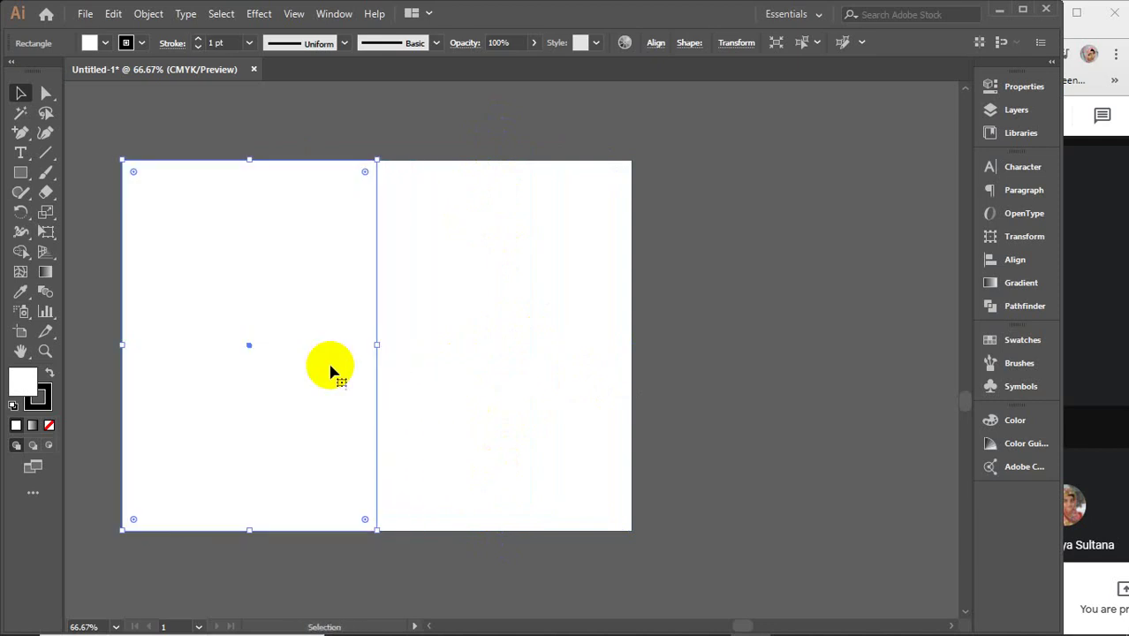
- Halve the left copy's width with 5.5 in/2, using its right-middle reference point so the shared edge stays fixed
left_click(1008, 87)
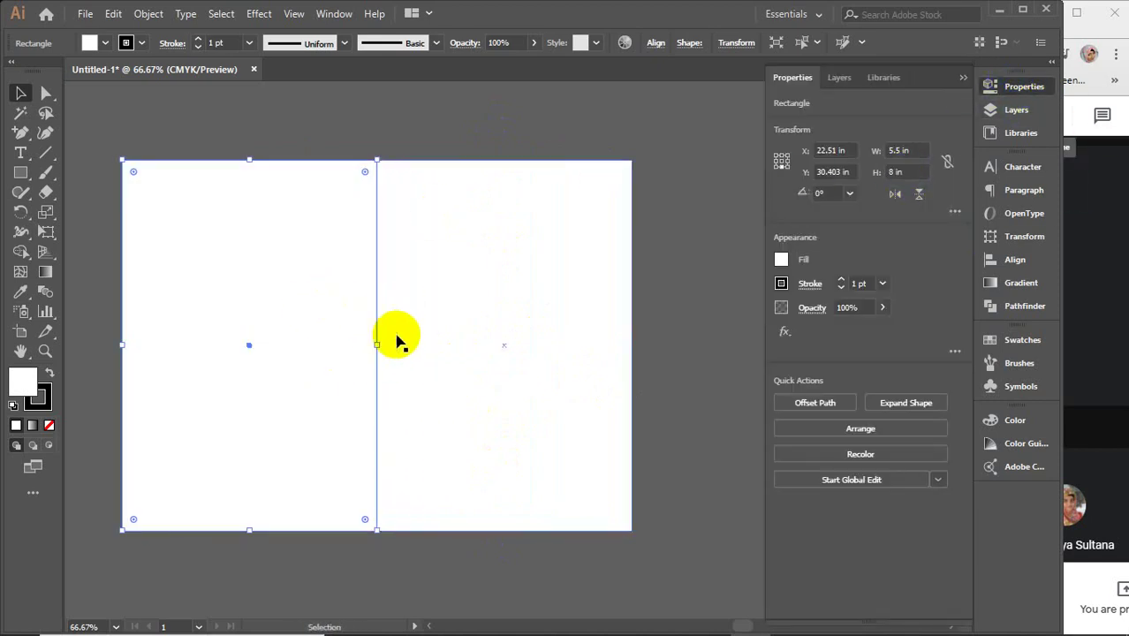
left_click(782, 160)
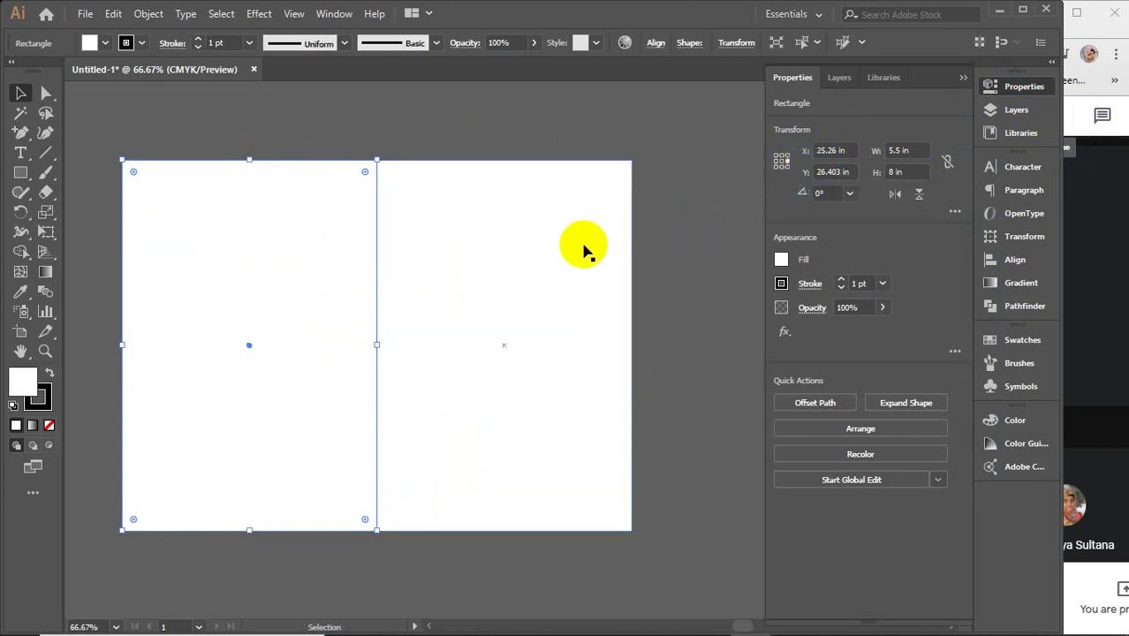
left_click(914, 149)
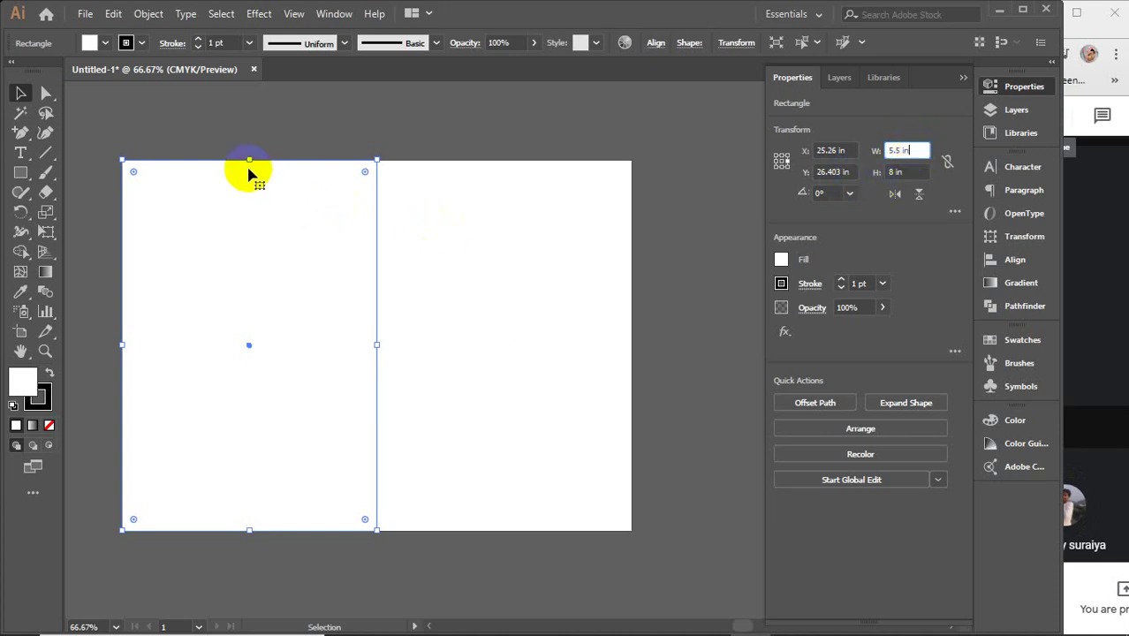
left_click(910, 150)
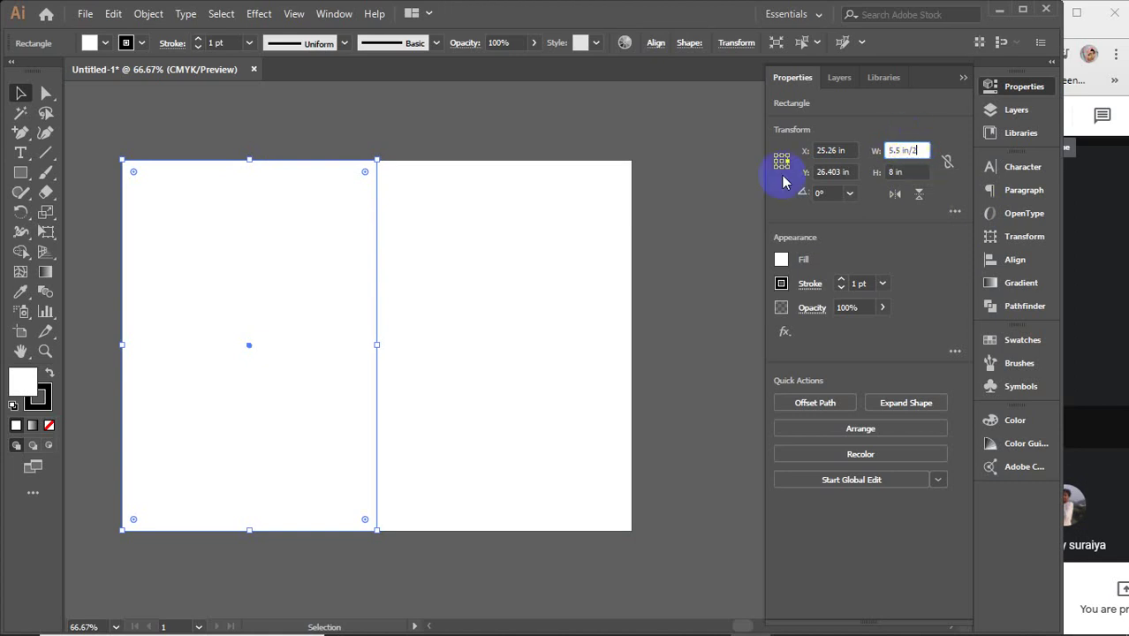
key("Return")
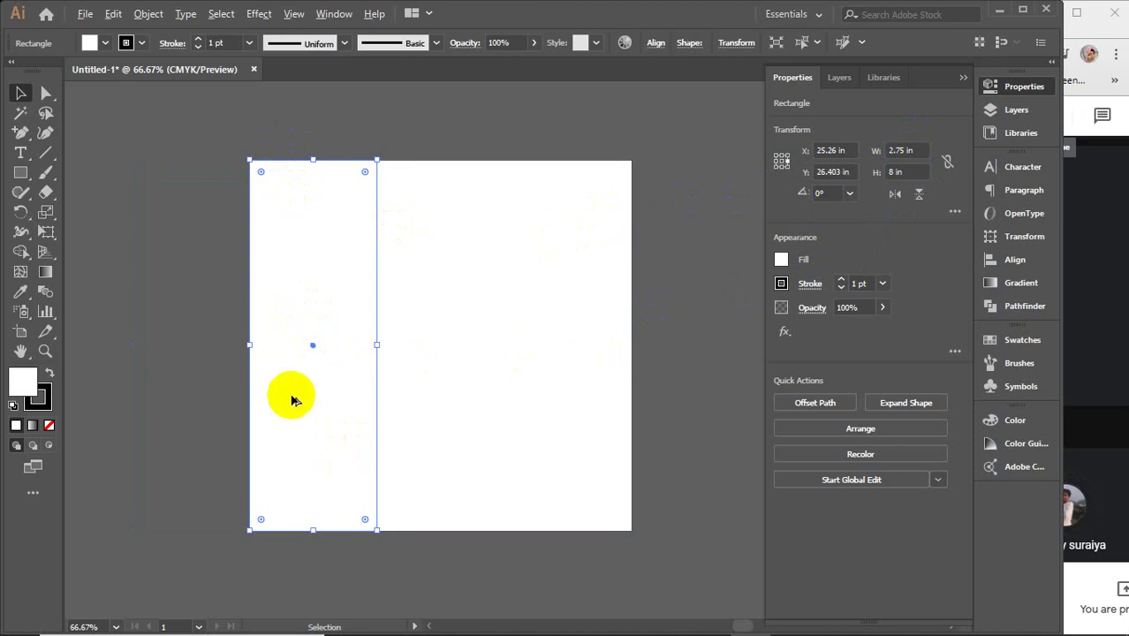
- Copy the half-width left panel to the other side of the middle rectangle, flush with its right edge
left_click_drag(294, 399, 673, 391, "alt")
left_click(1104, 366)
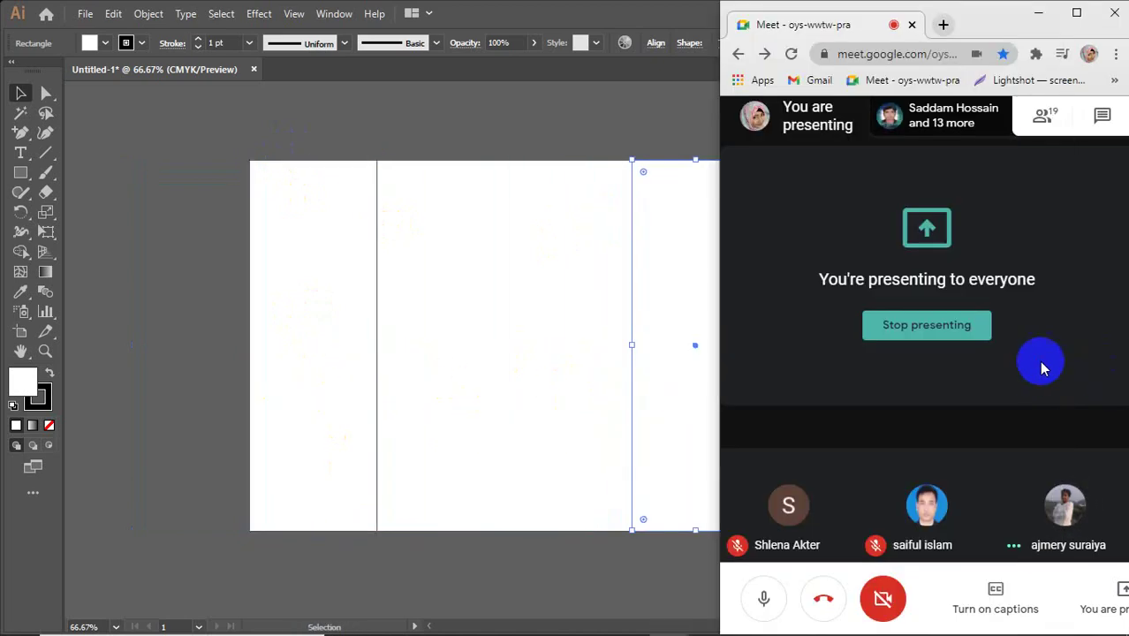
left_click(496, 130)
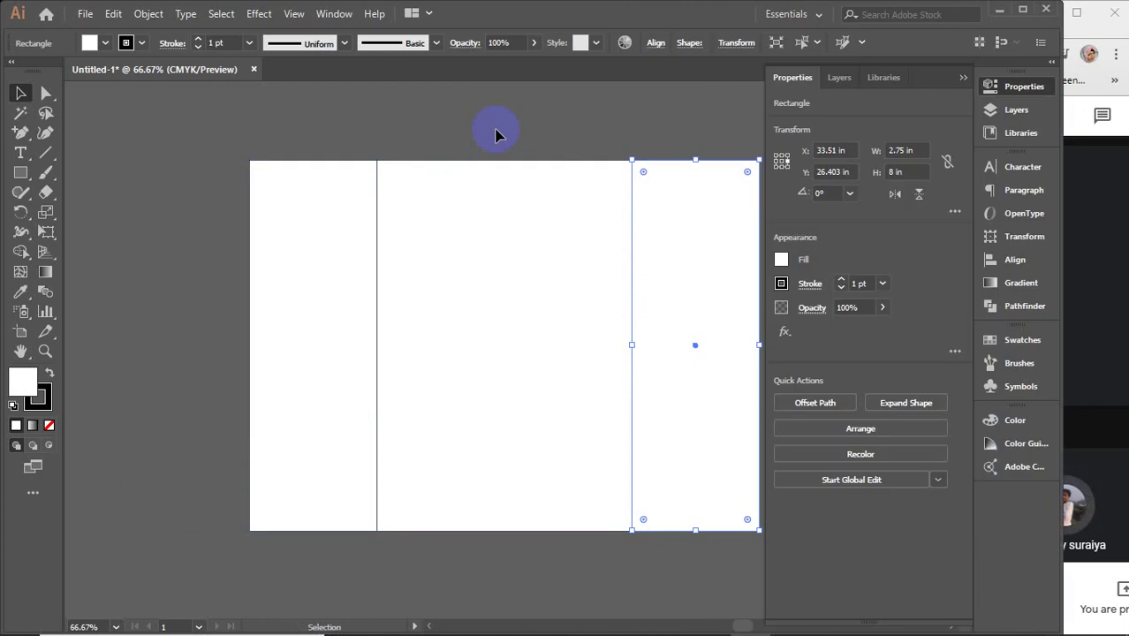
left_click_drag(597, 121, 523, 133)
left_click(538, 140)
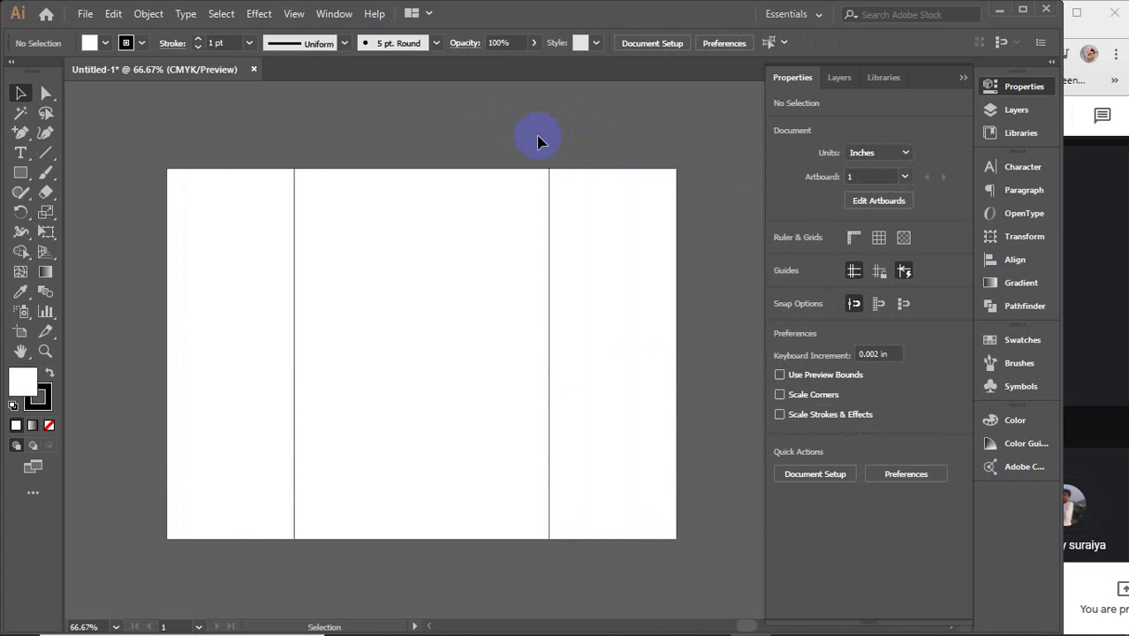
- Fill the left panel with red and the right panel with CMYK Yellow
left_click(227, 196)
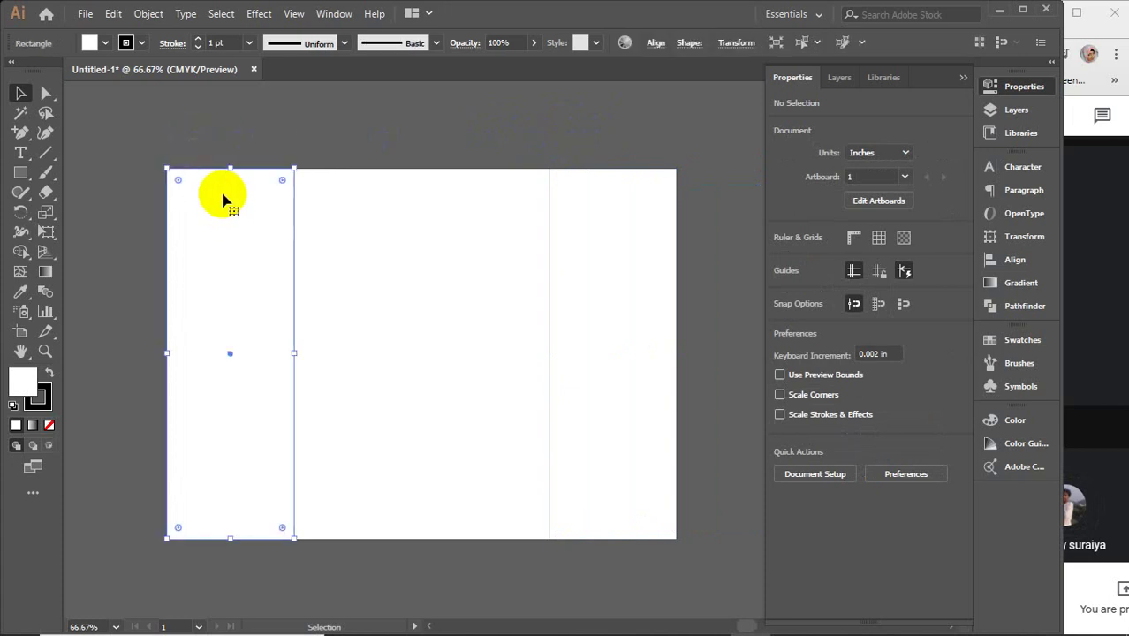
left_click(106, 41)
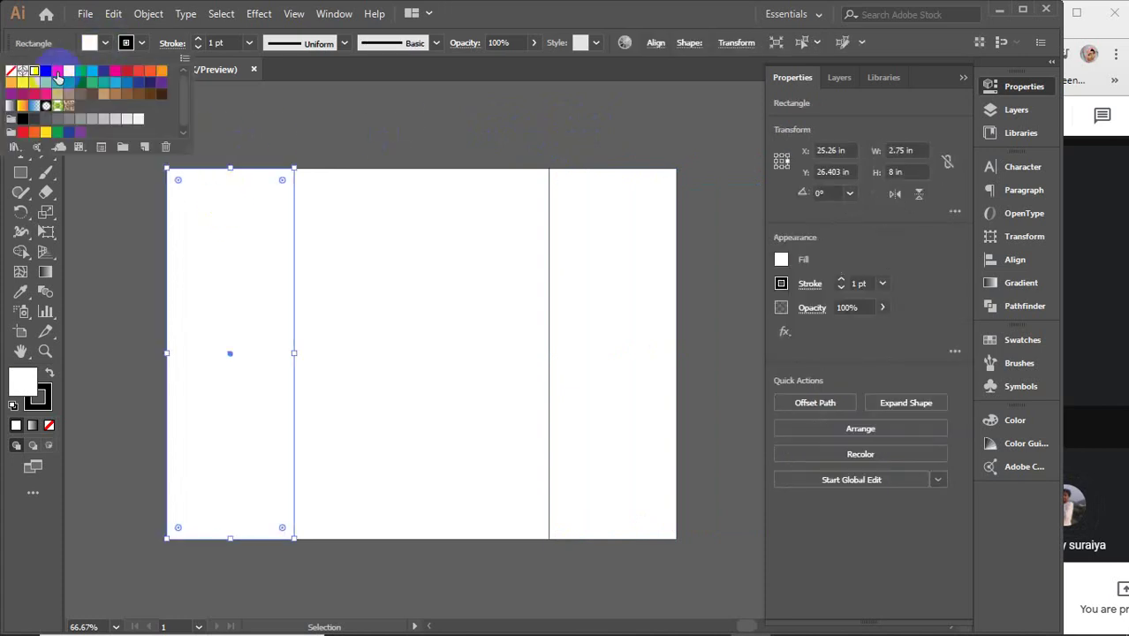
left_click(58, 72)
left_click(638, 233)
left_click(571, 181)
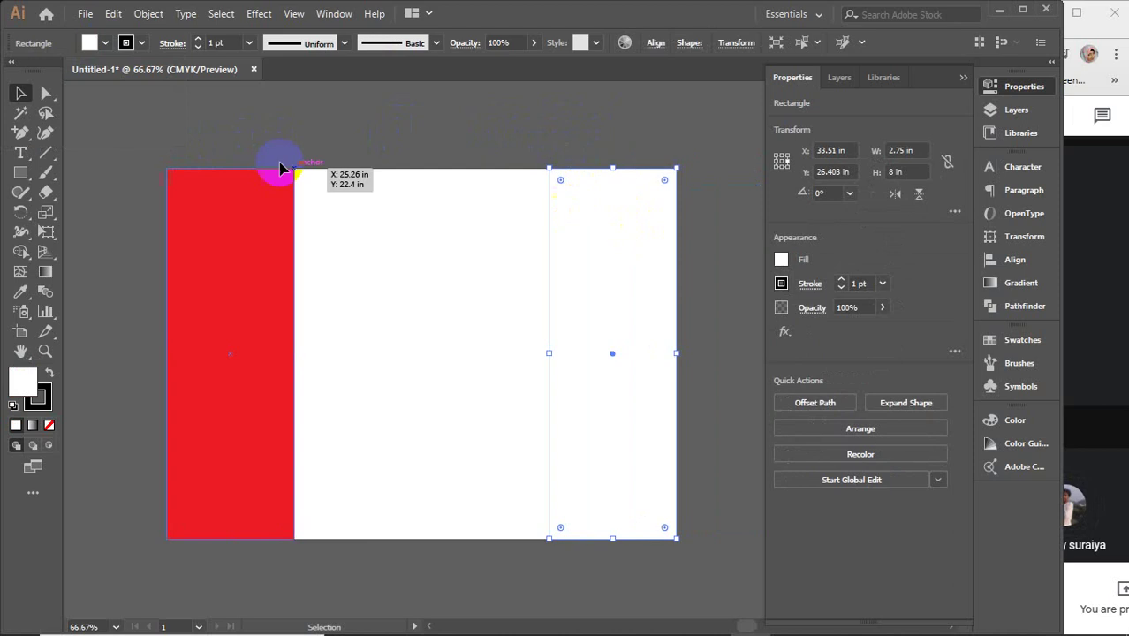
left_click(103, 43)
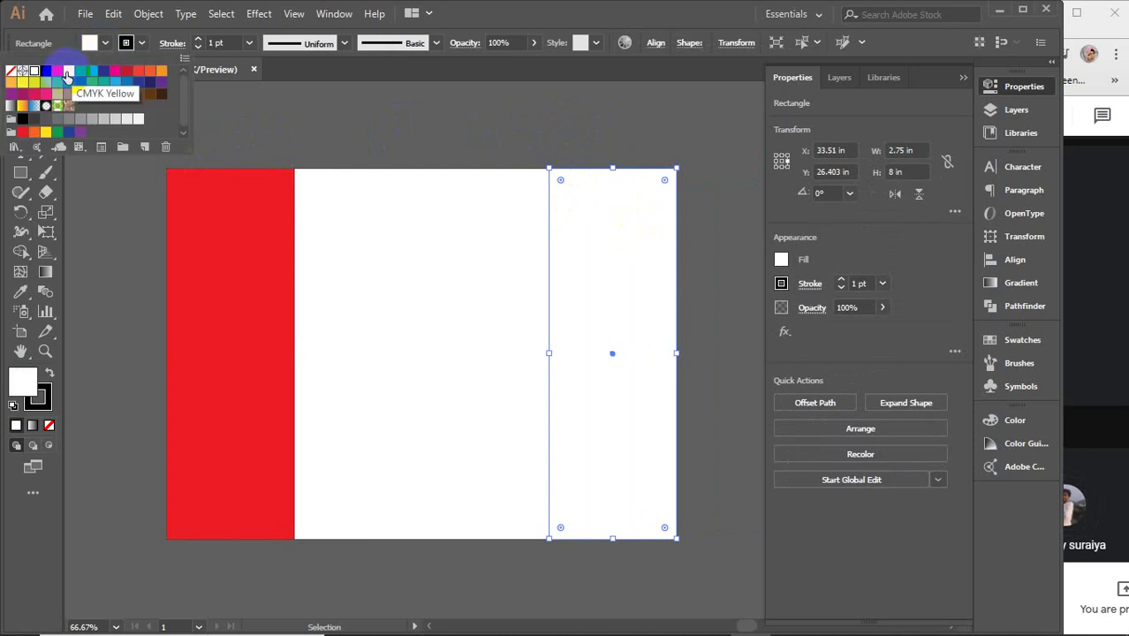
left_click(69, 71)
left_click(316, 139)
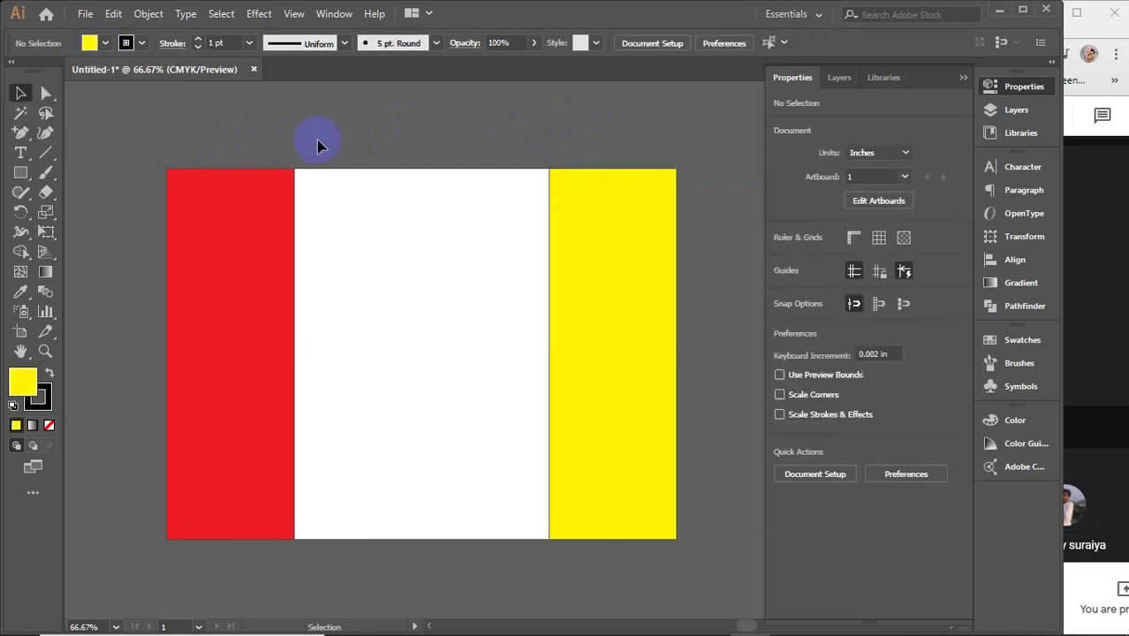
- Switch to Google Meet and mute the participant whose microphone is on
left_click(234, 258)
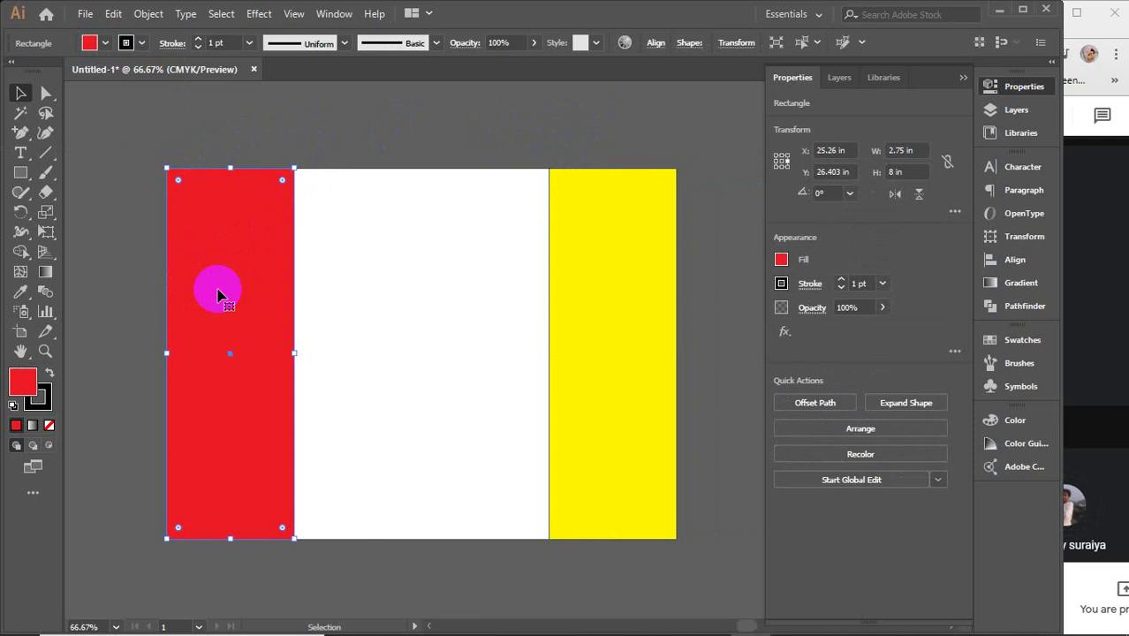
left_click(1081, 253)
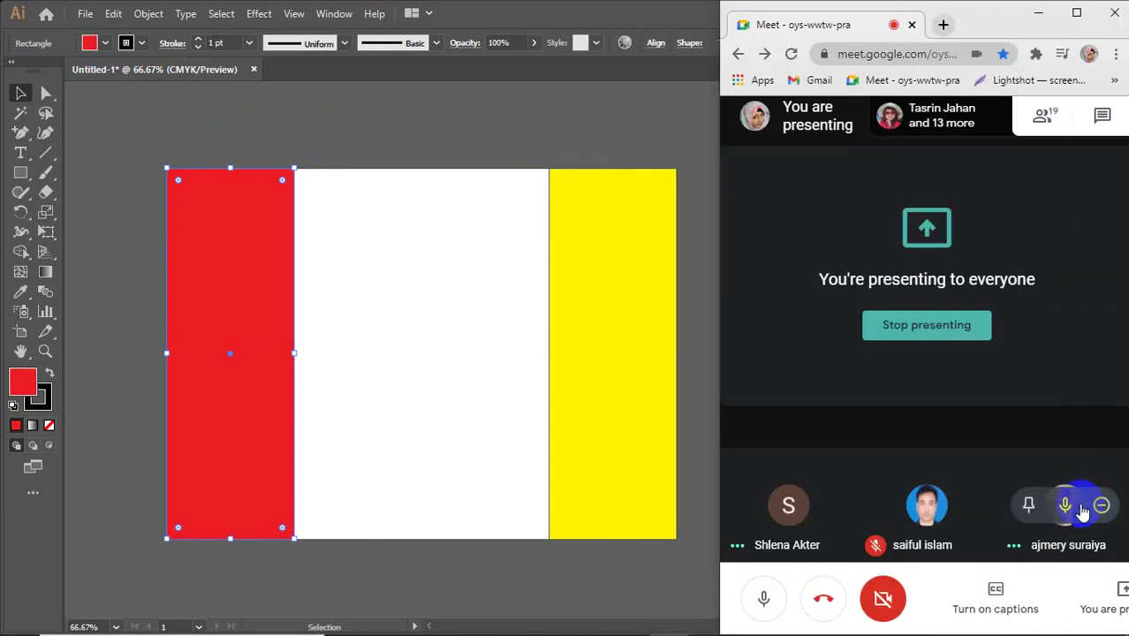
left_click(1063, 508)
left_click(1018, 399)
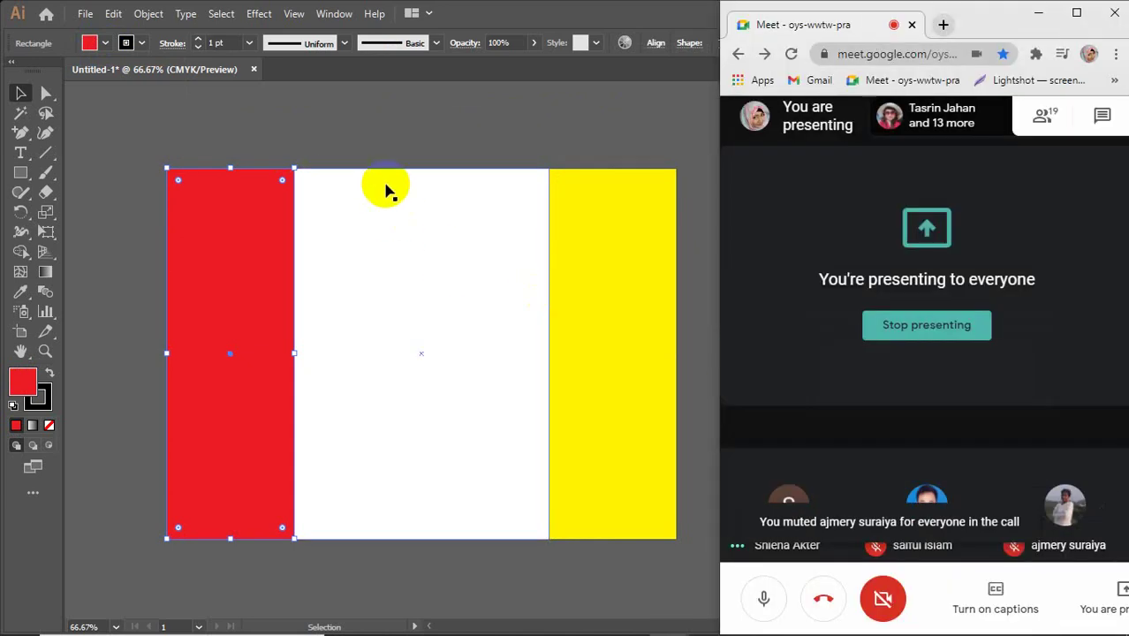
- Switch back to Illustrator and slide the red and yellow panels inward so they meet at the middle rectangle's centre
left_click(344, 164)
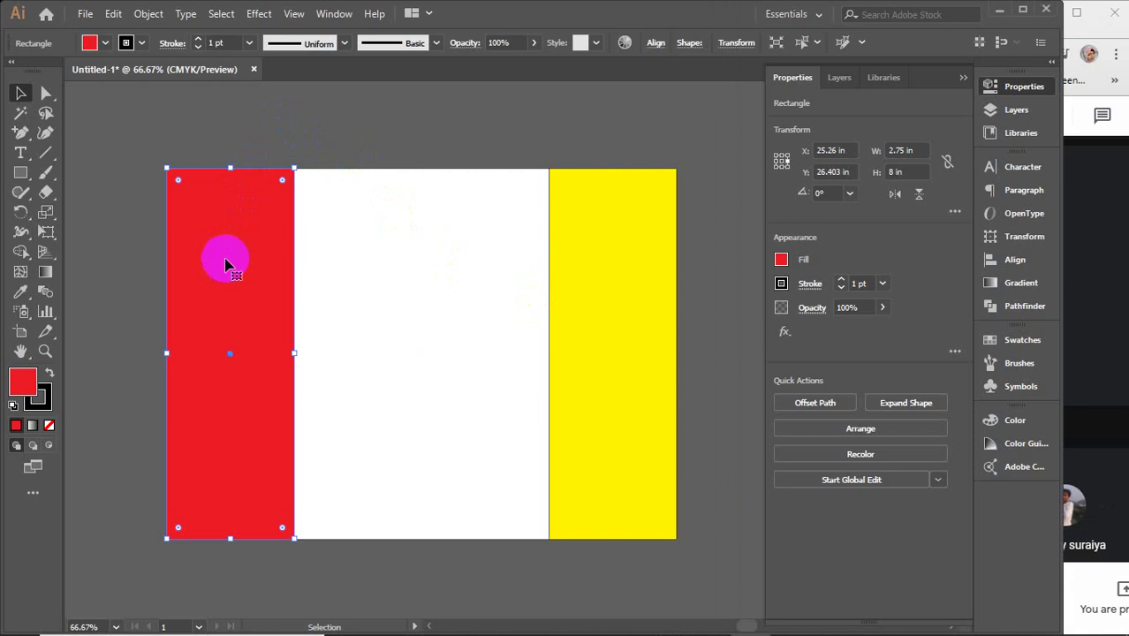
left_click_drag(227, 262, 355, 265)
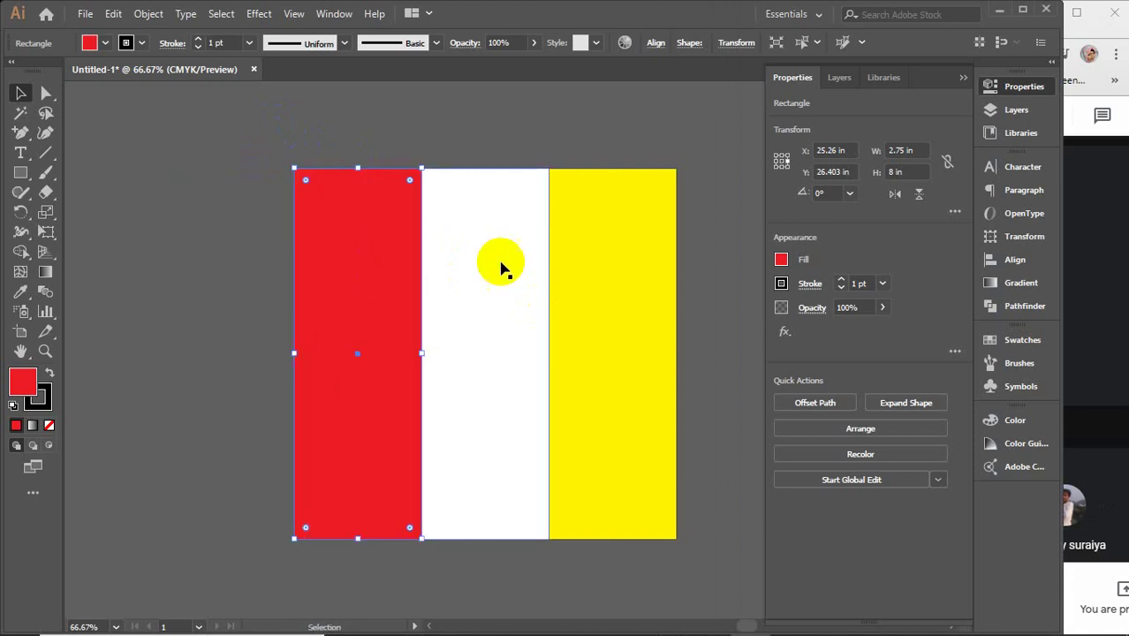
left_click_drag(633, 256, 512, 252)
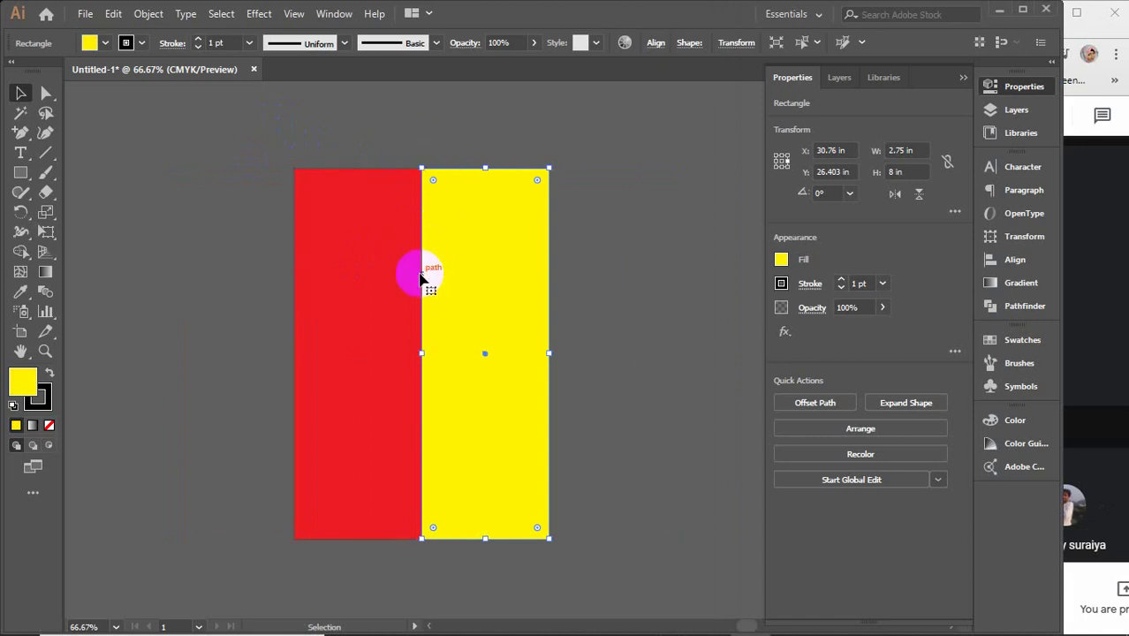
- Undo the panel moves, the red and yellow fills, and the right-hand copy
key("ctrl+z")
key("ctrl+z")
key("ctrl+z")
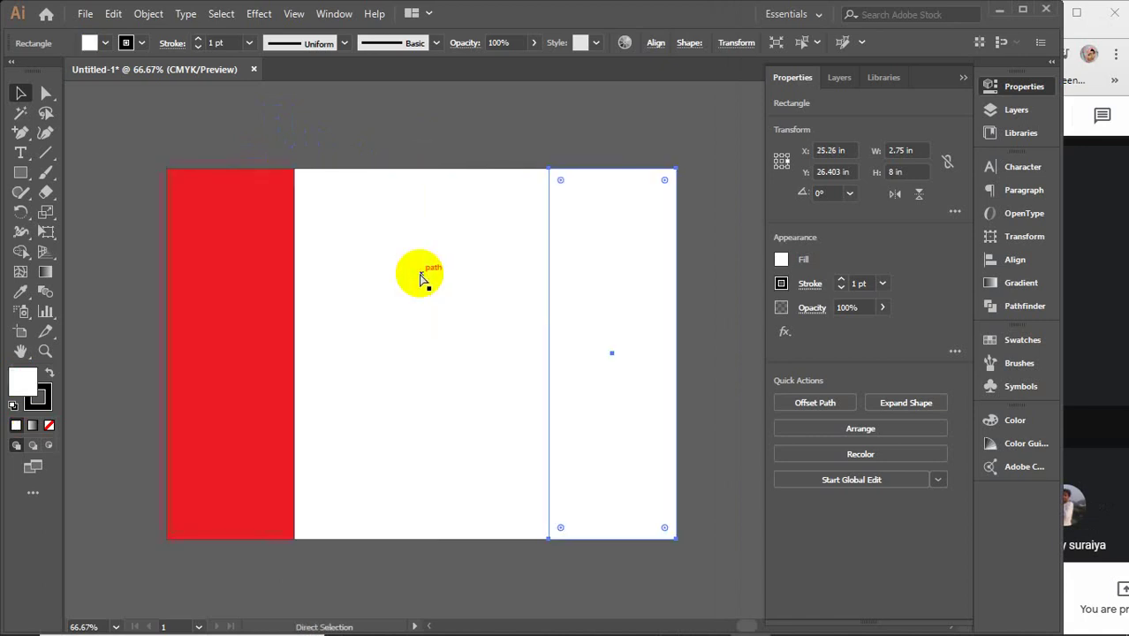
key("ctrl+z")
key("ctrl+z")
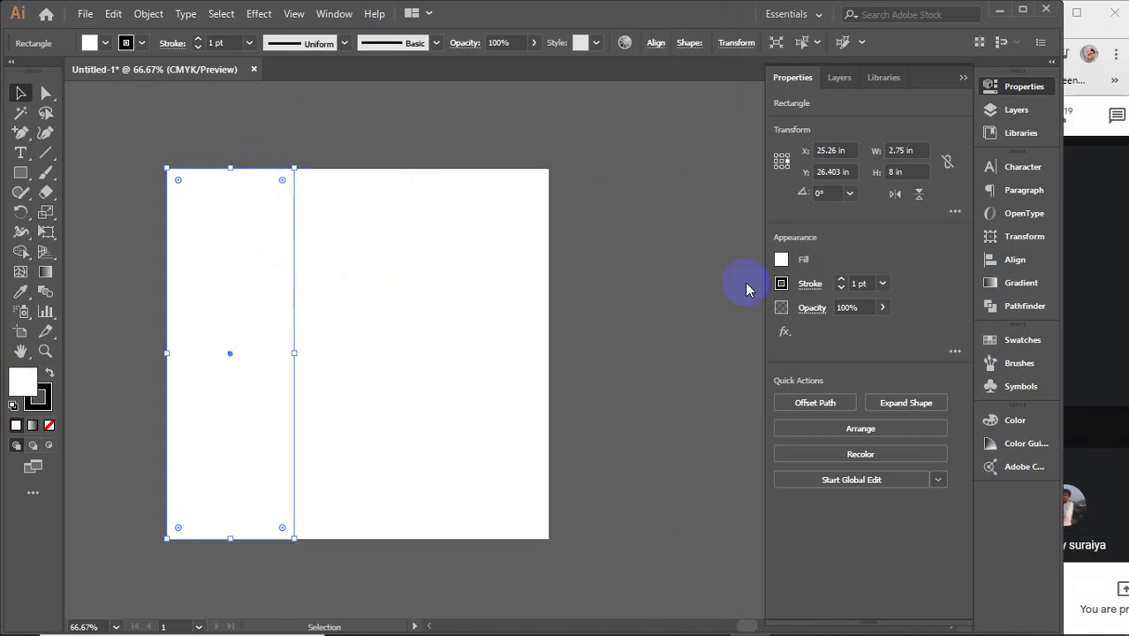
- Widen the left panel to 3.25 in, keeping its right edge fixed against the middle rectangle
left_click(917, 152)
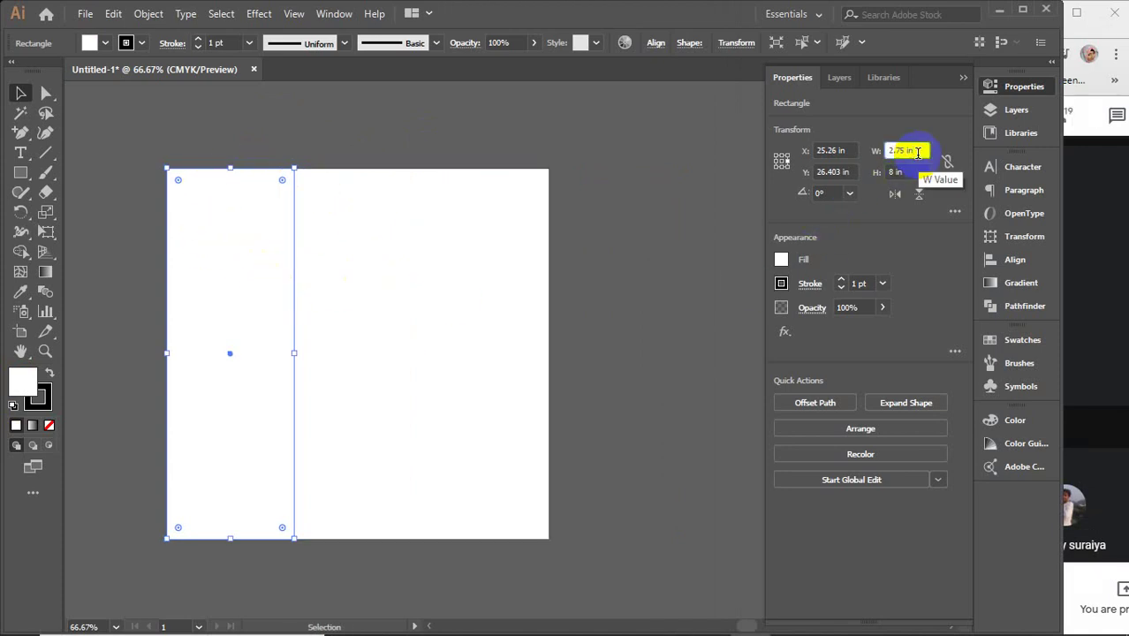
type("2.875")
key("Return")
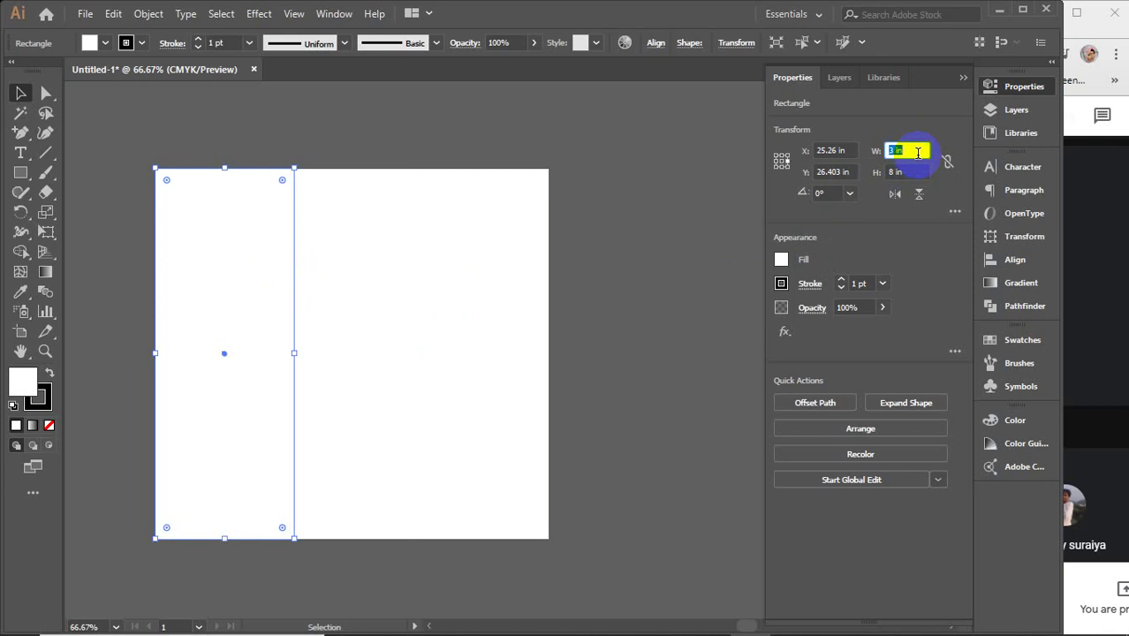
type("3.125")
key("Return")
type("3.25")
key("Return")
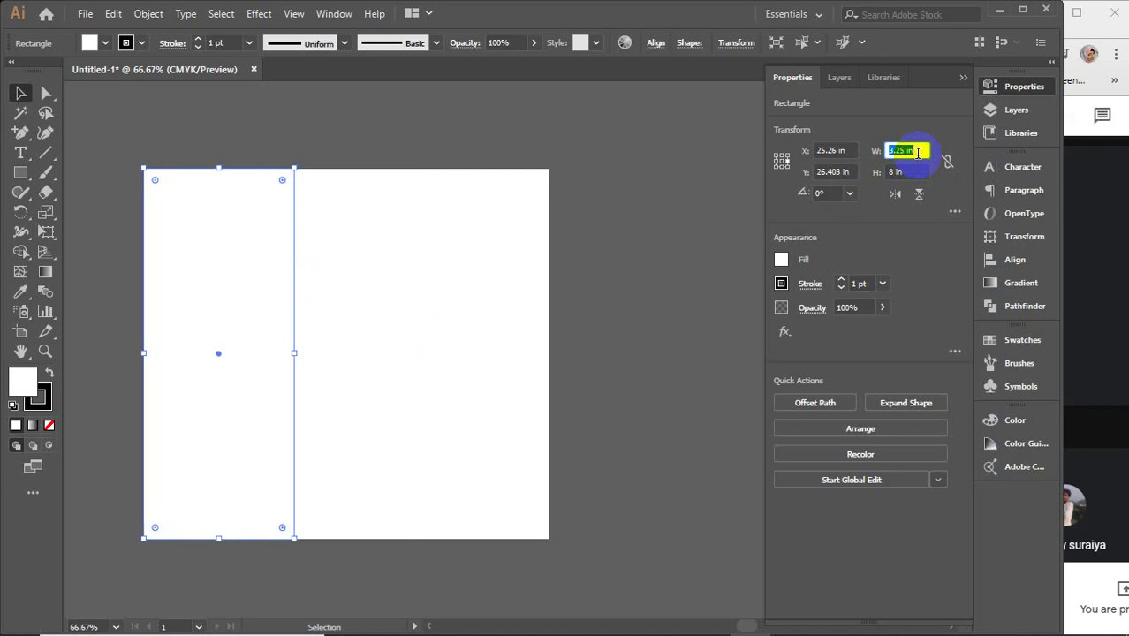
- Copy the 3.25 in wide left panel to the opposite side, flush with the middle rectangle's right edge
left_click(255, 128)
left_click(243, 236)
left_click_drag(224, 254, 621, 256)
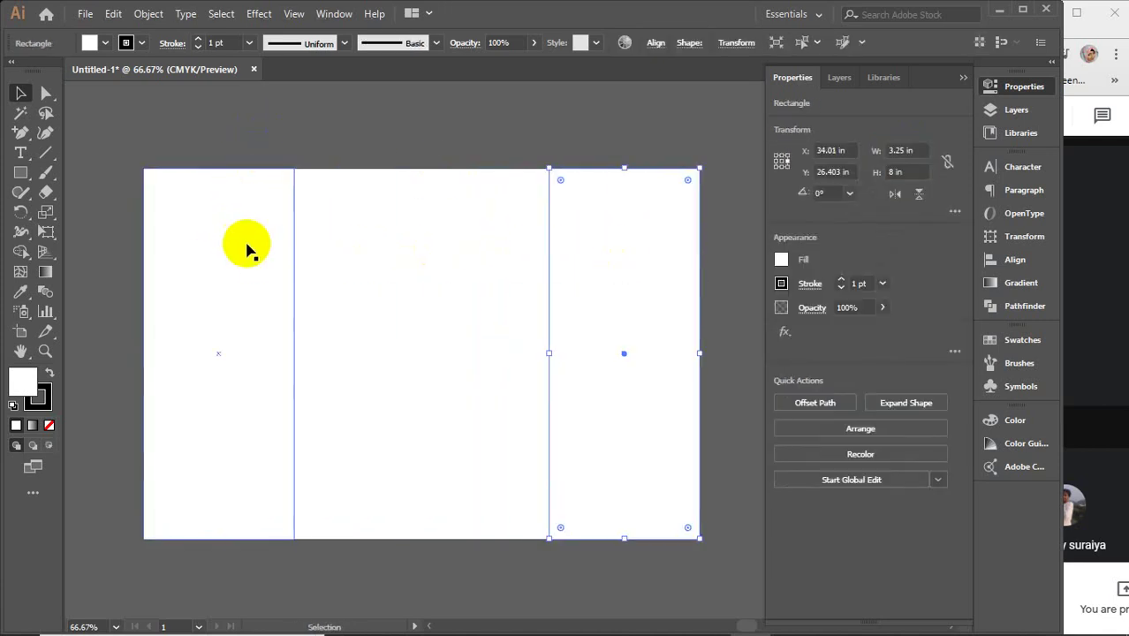
- Fill the right side panel with cyan blue and the left side panel with red
left_click(105, 42)
left_click(94, 81)
left_click(232, 240)
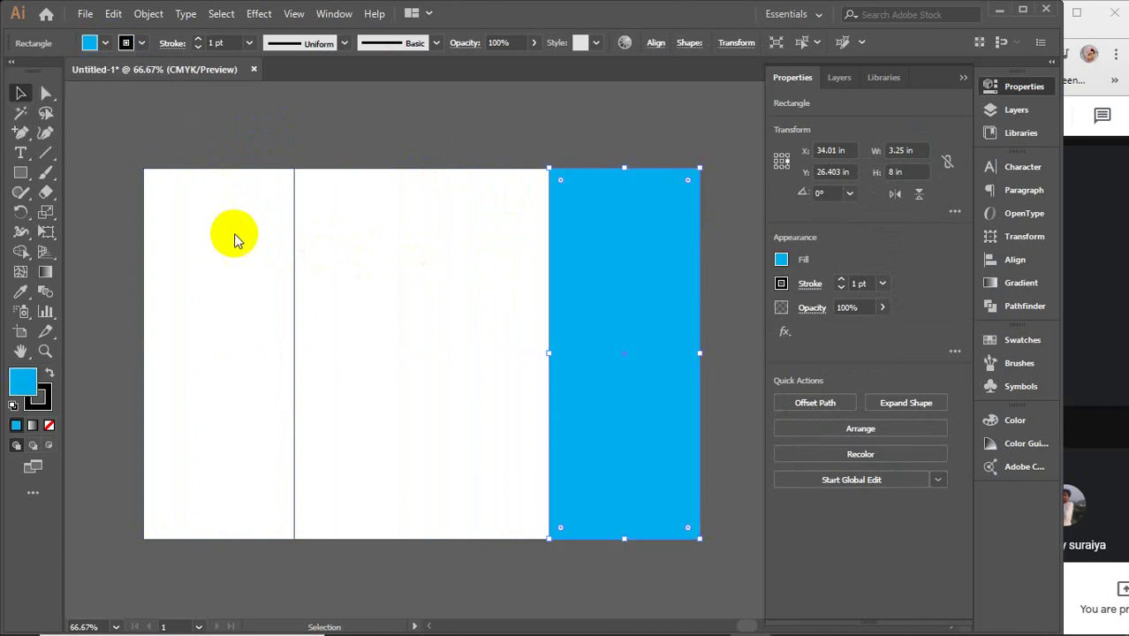
left_click(231, 239)
left_click(105, 42)
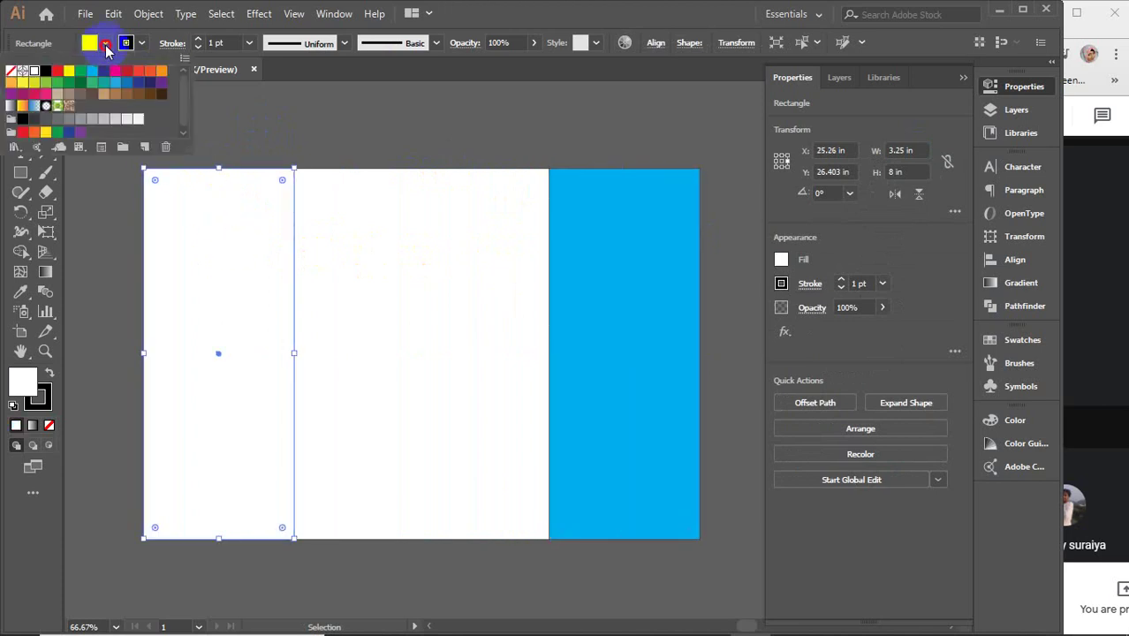
left_click(57, 70)
left_click(192, 239)
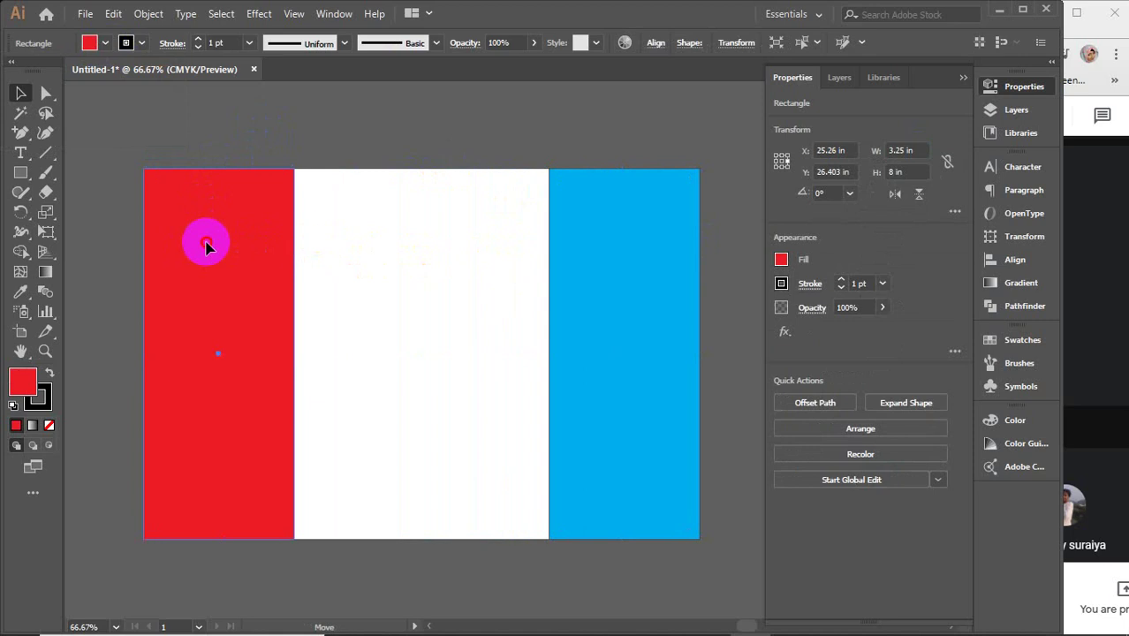
- Slide the red panel inward over the middle rectangle and lower the blue panel's opacity to 52%
left_click_drag(201, 242, 341, 246)
left_click(607, 242)
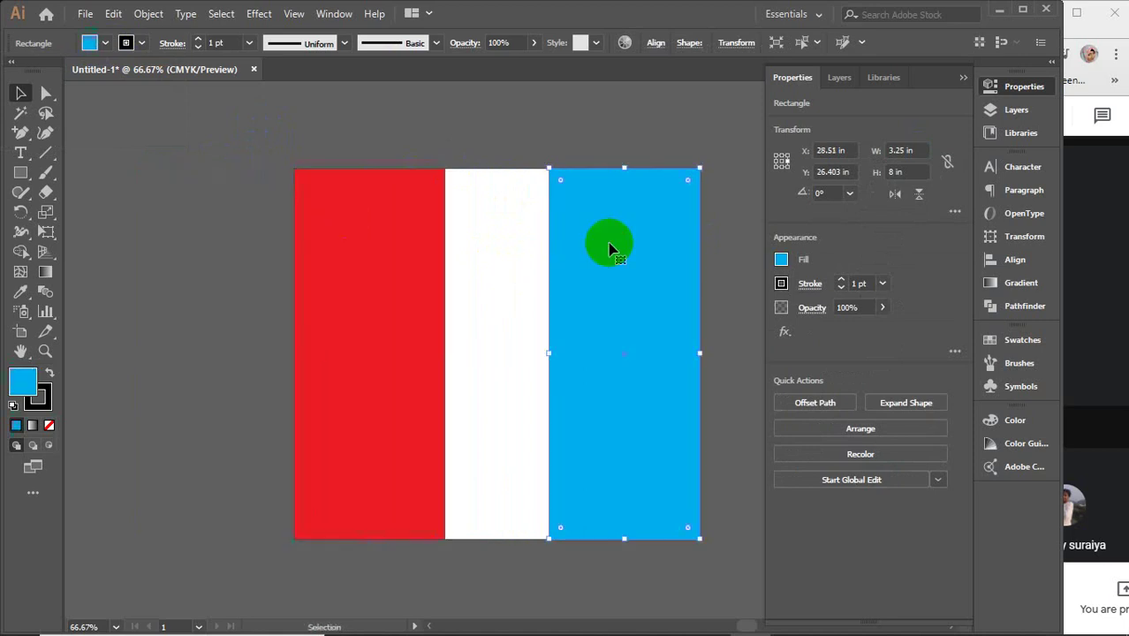
left_click(535, 43)
left_click(502, 67)
left_click(625, 166)
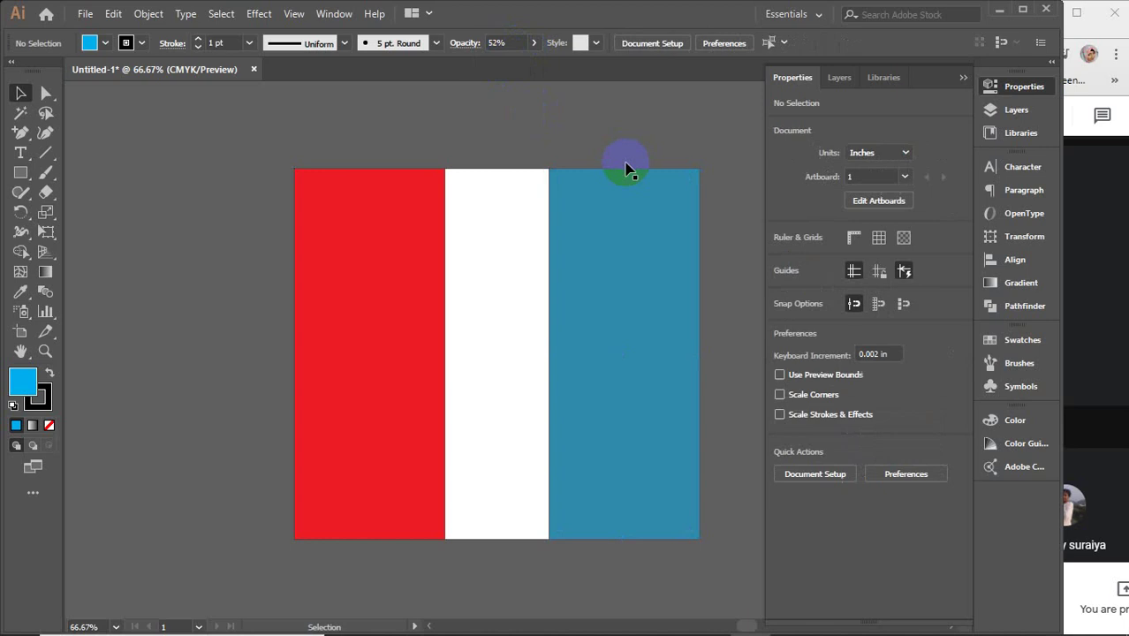
- Slide the blue panel inward to overlap the red one, and return both panels to the middle rectangle's outer sides
left_click_drag(624, 257, 473, 254)
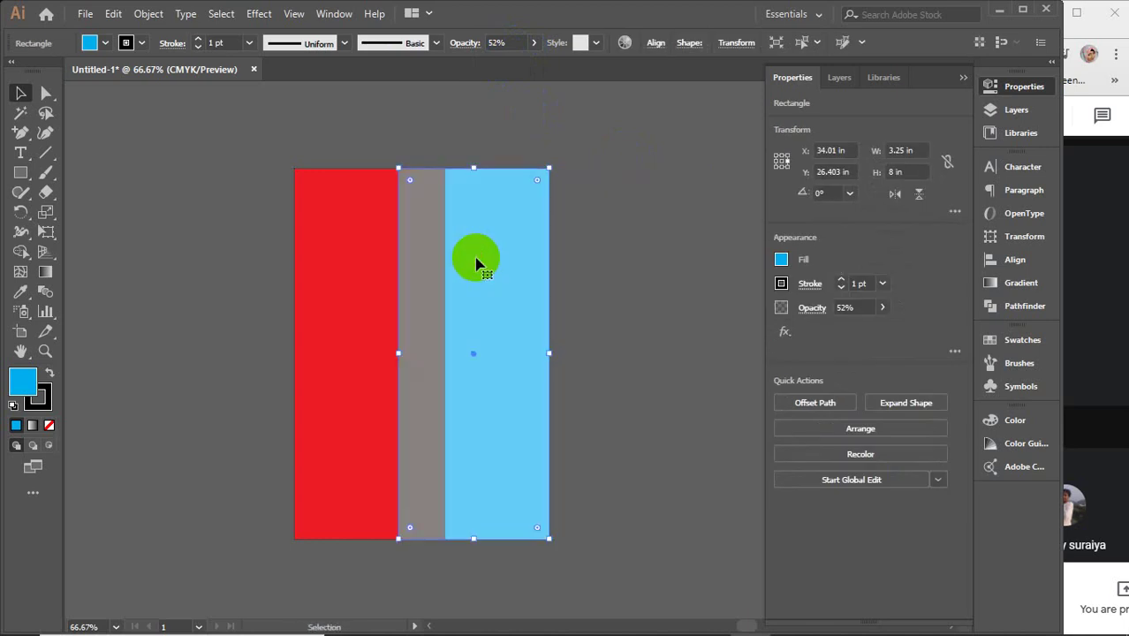
left_click(474, 157)
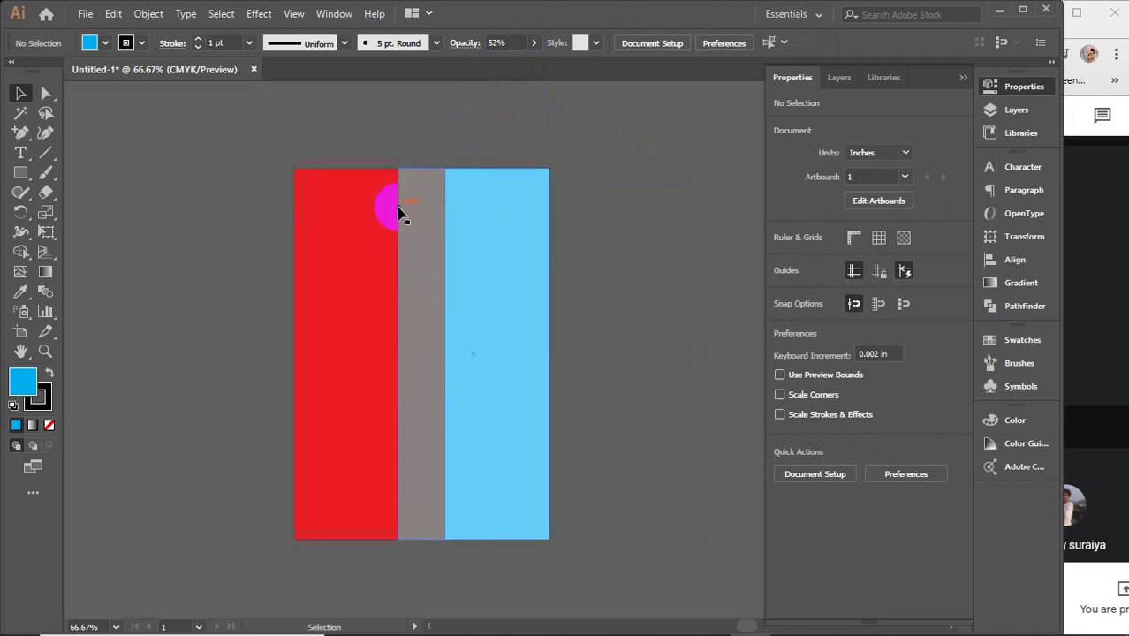
left_click_drag(445, 219, 640, 227)
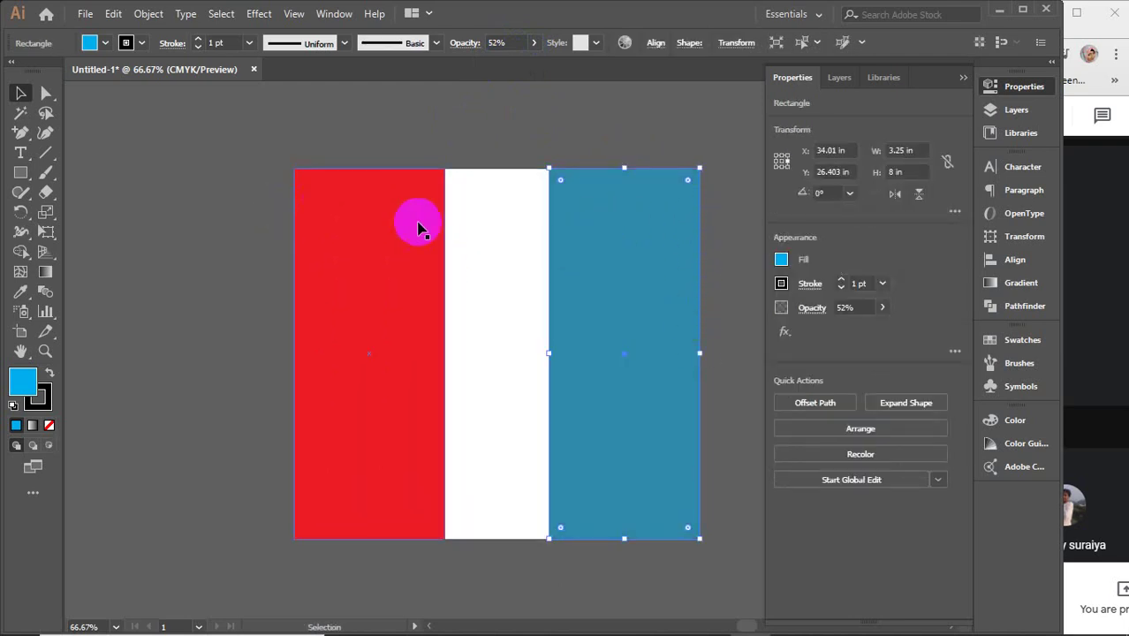
left_click_drag(421, 227, 265, 235)
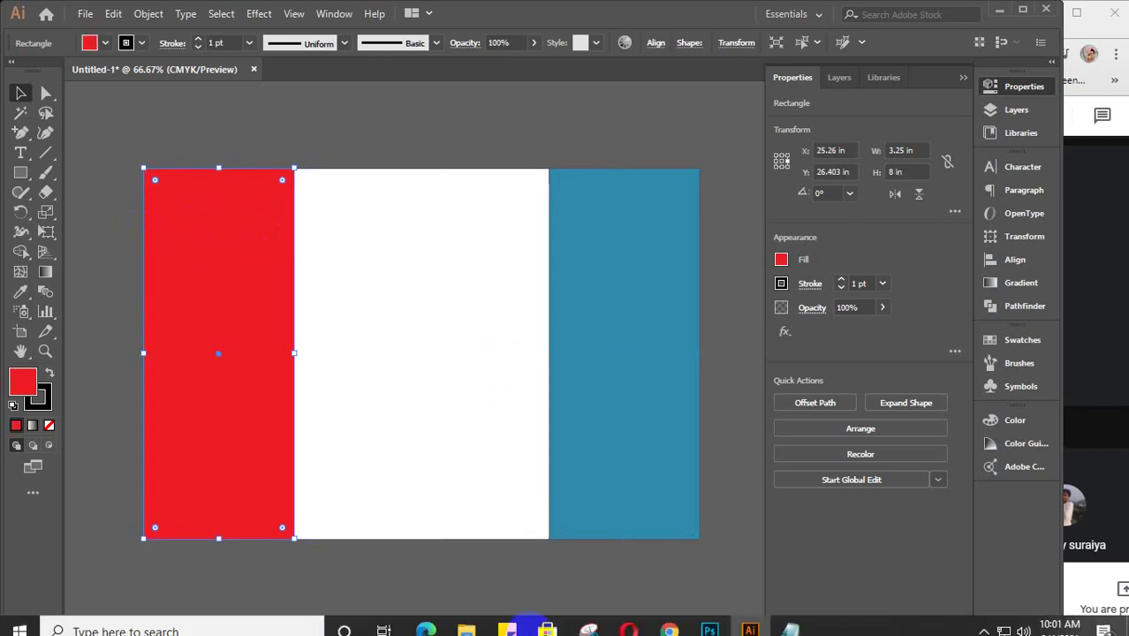
- Switch to Chrome and review the potato chips packing machine video around 1:37, pausing where the printed film is being formed
mouse_move(671, 623)
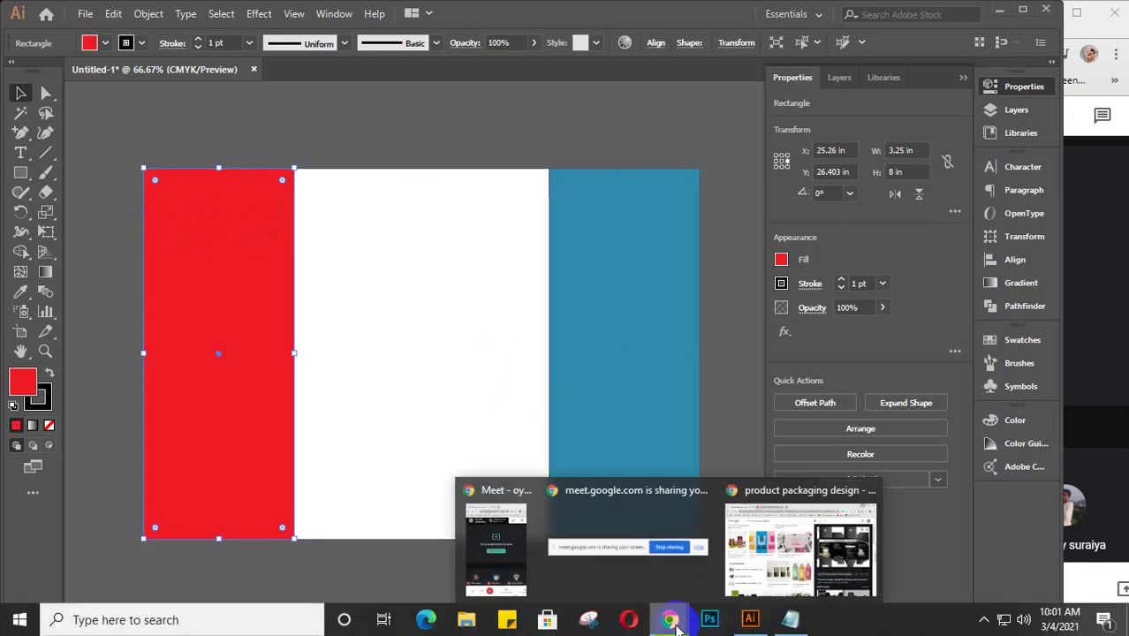
left_click(765, 569)
left_click(309, 33)
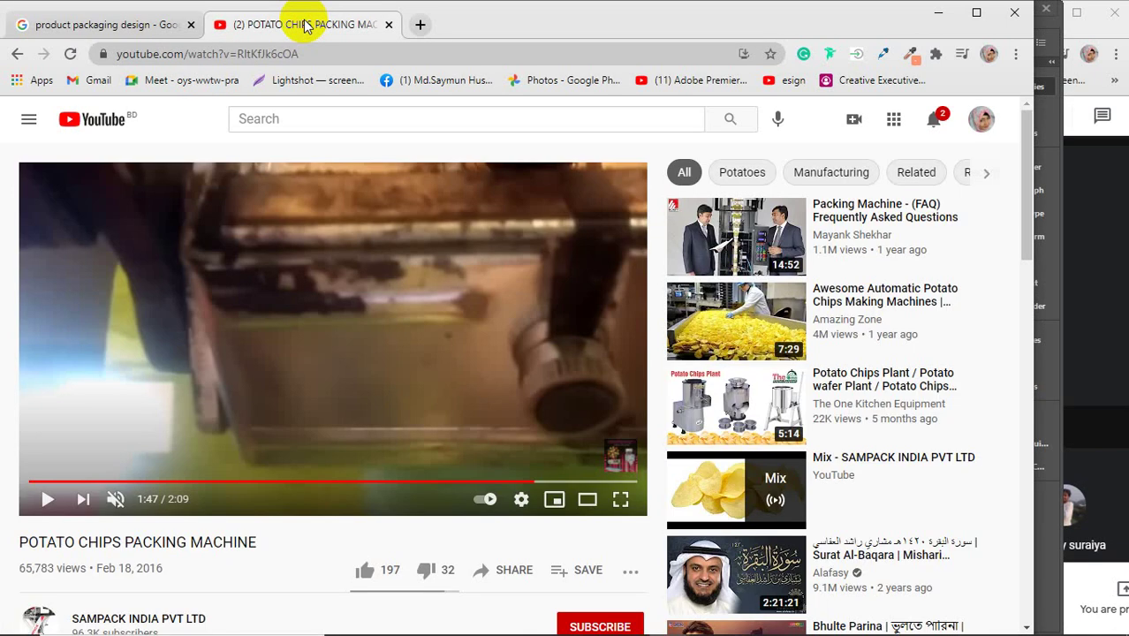
left_click(445, 364)
left_click(517, 482)
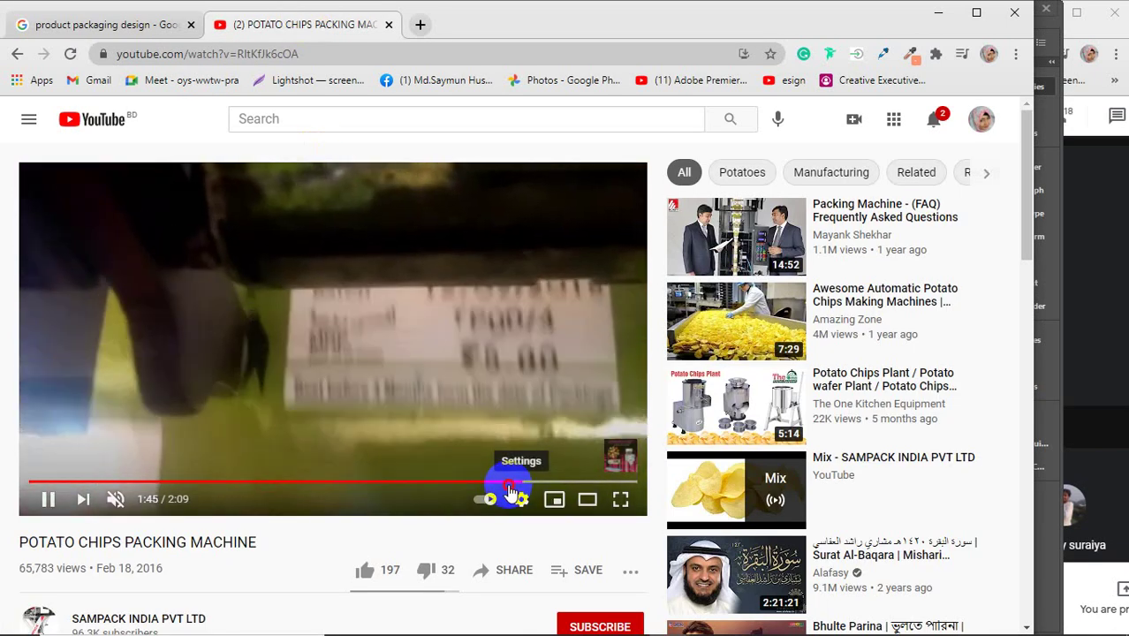
left_click(519, 496)
left_click(502, 483)
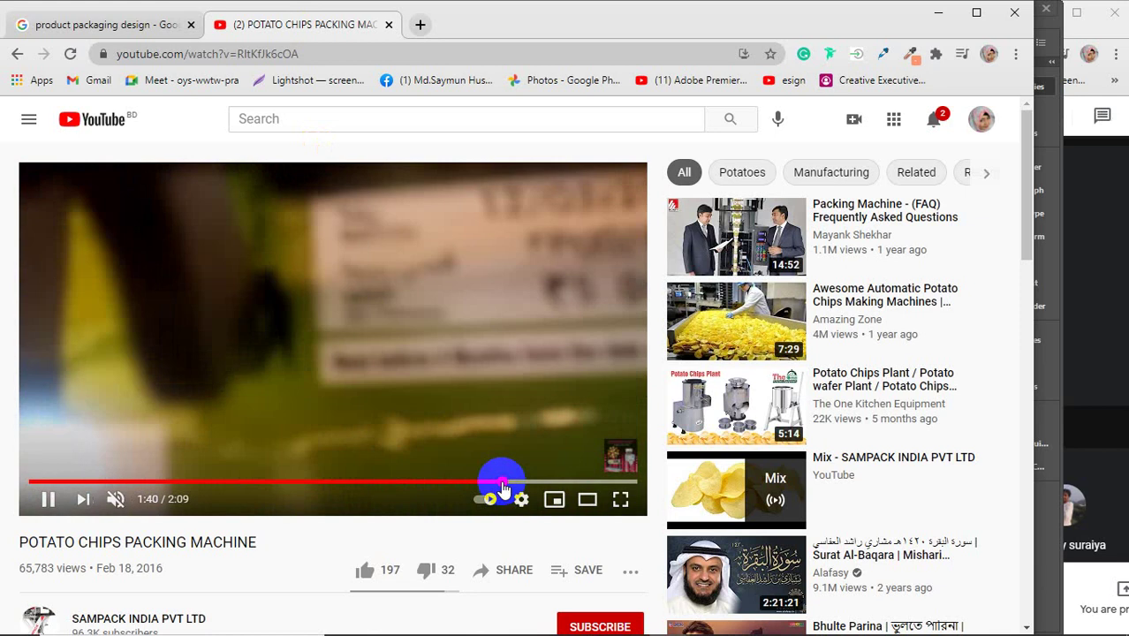
left_click(481, 483)
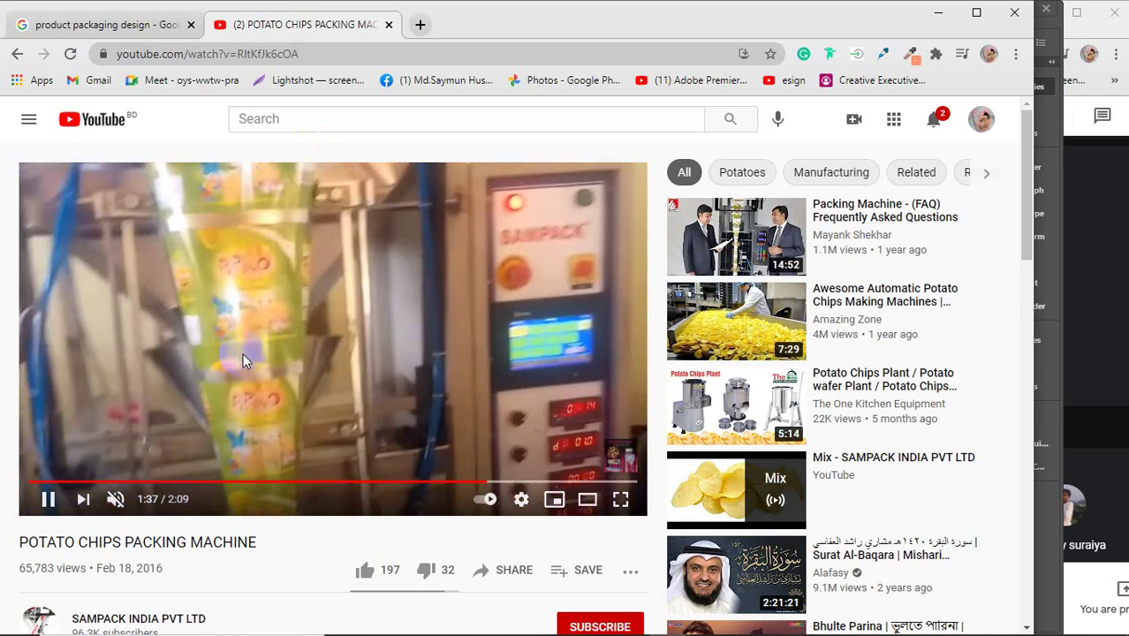
left_click(227, 330)
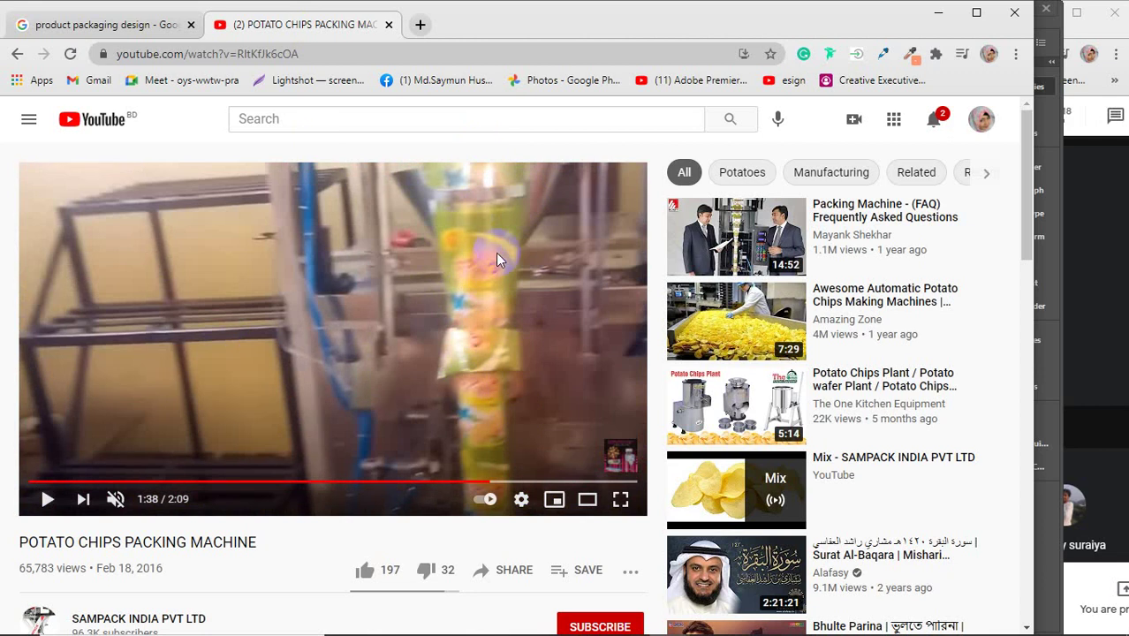
- Switch back to Illustrator and set the blue panel's opacity to 100%
mouse_move(498, 633)
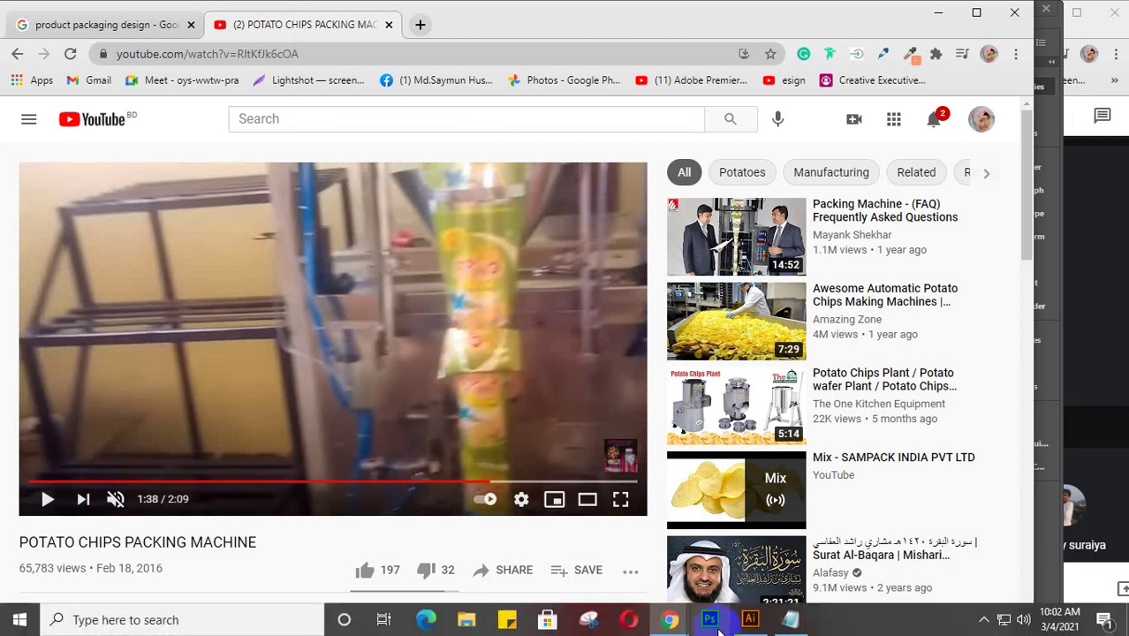
left_click(750, 619)
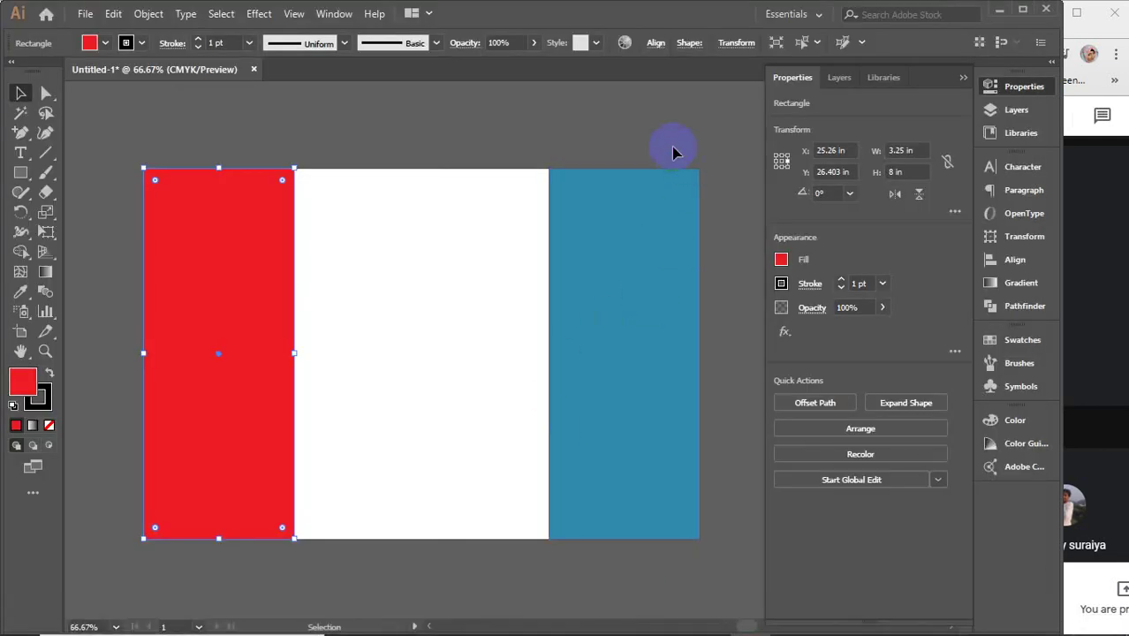
left_click(698, 538)
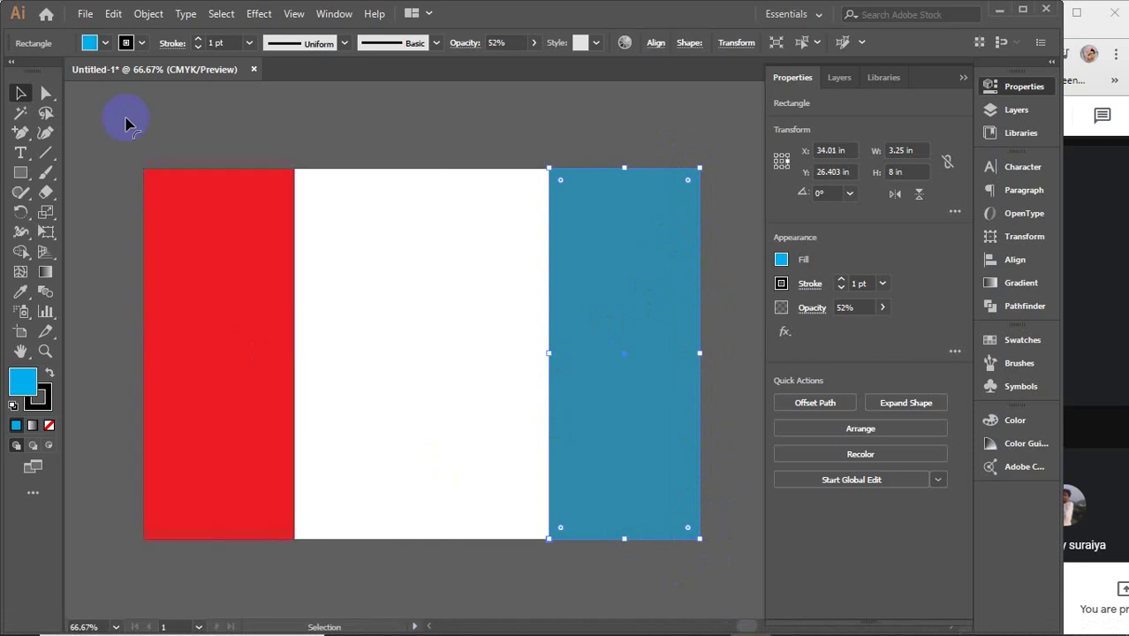
left_click_drag(120, 113, 174, 575)
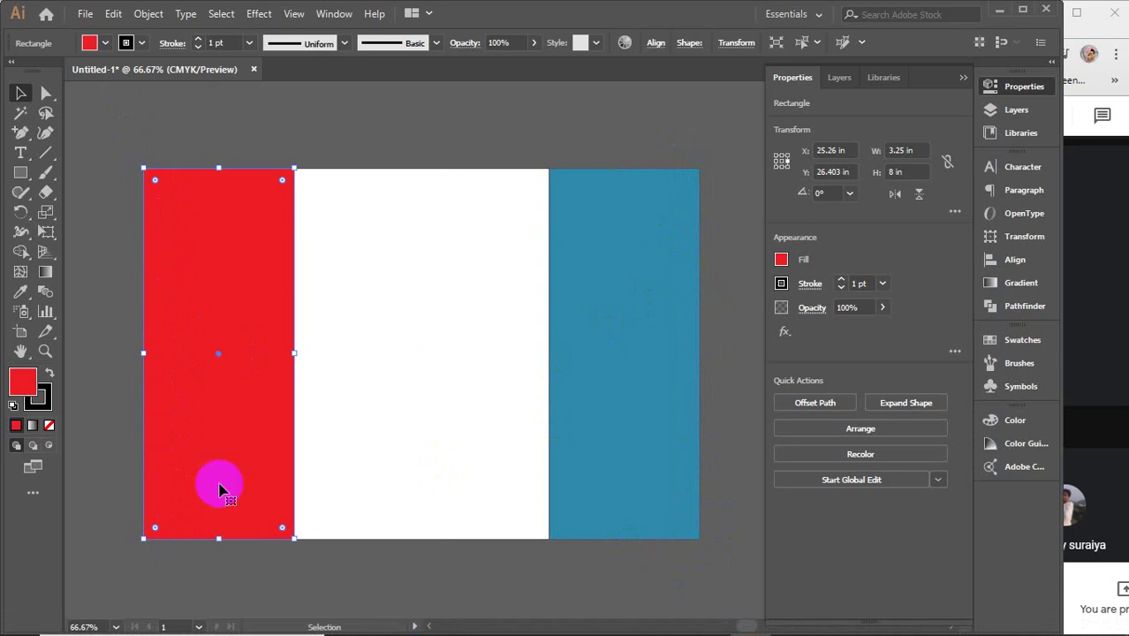
left_click(623, 276)
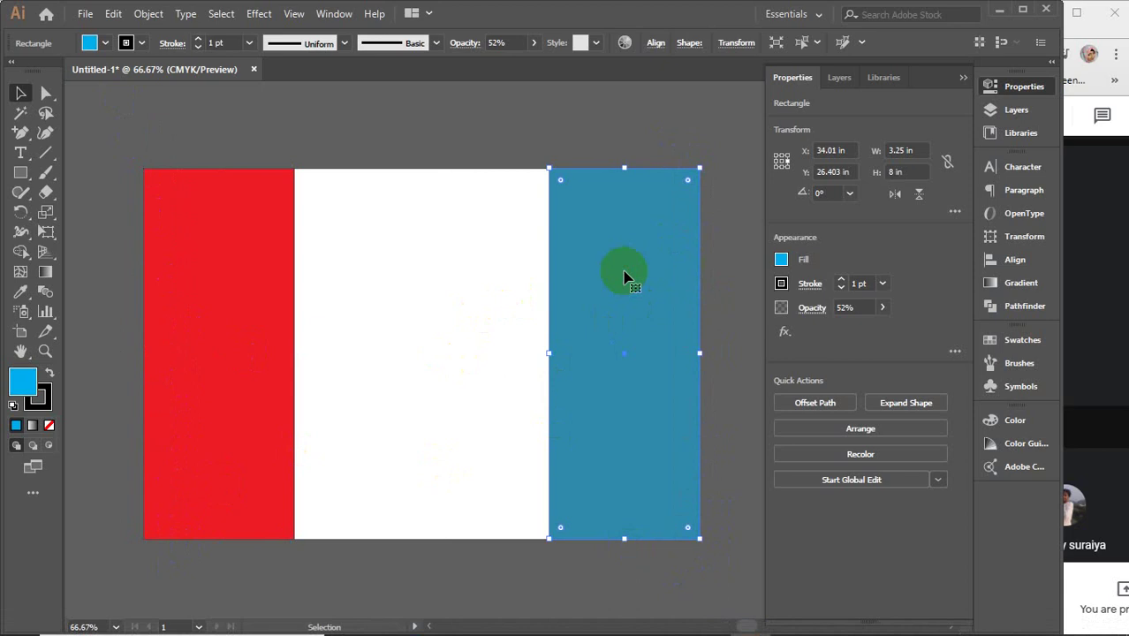
left_click(533, 42)
left_click_drag(503, 64, 574, 65)
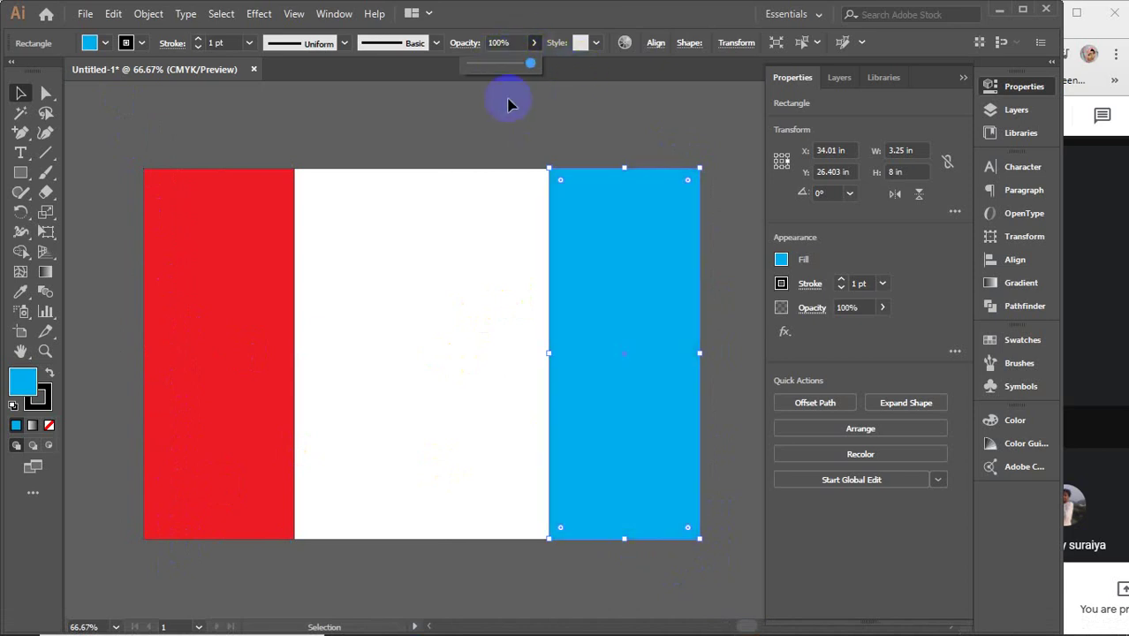
- Select the red and blue side panels together
left_click(247, 209, "shift")
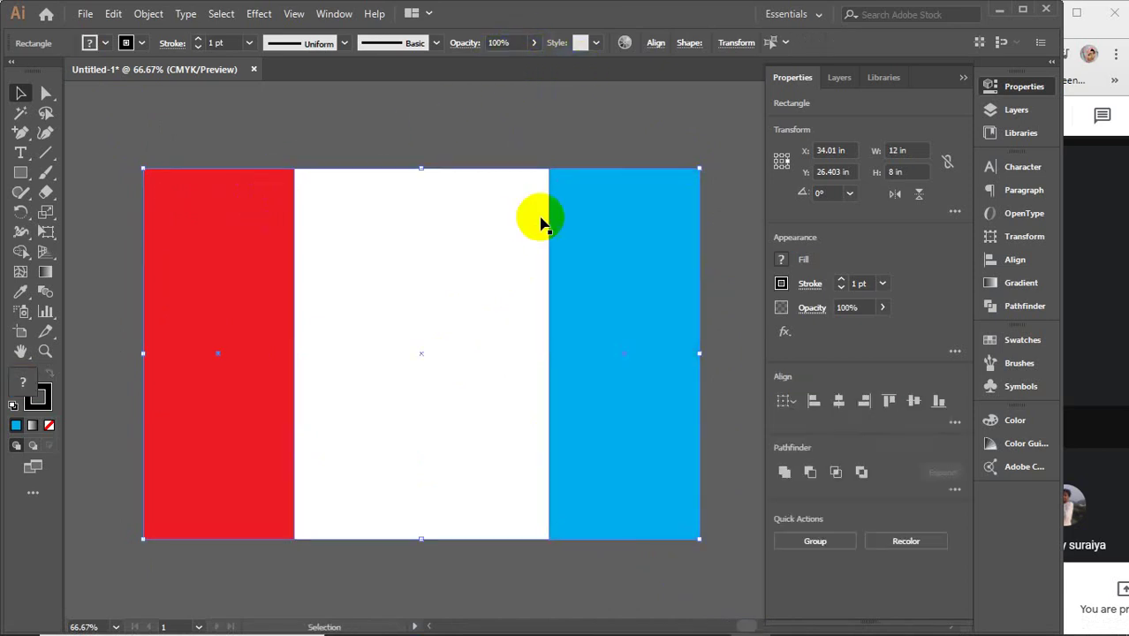
- Change the fill of the red and blue side rectangles to white, deselect them and collapse the Properties panel
left_click(578, 221, "shift")
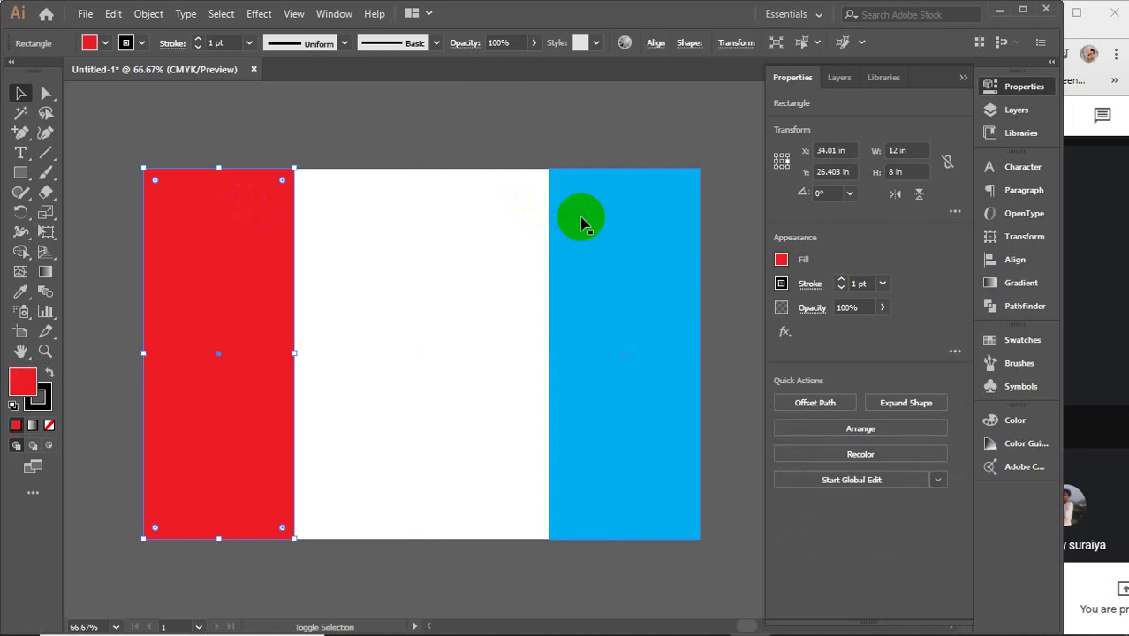
left_click(780, 259)
left_click(625, 318)
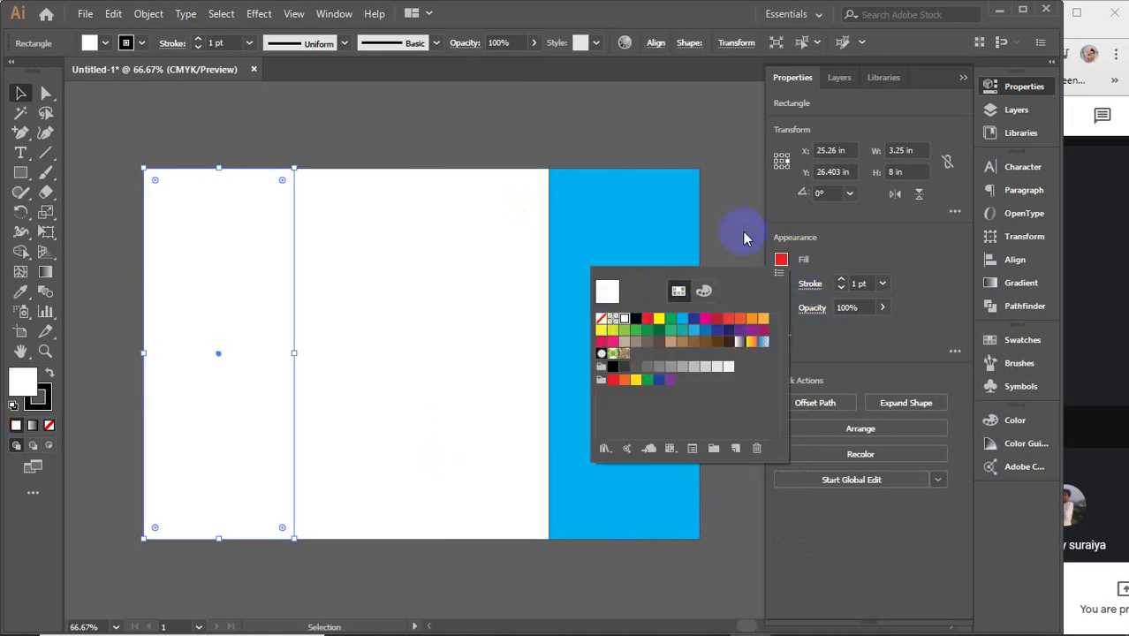
left_click(697, 228)
left_click(781, 259)
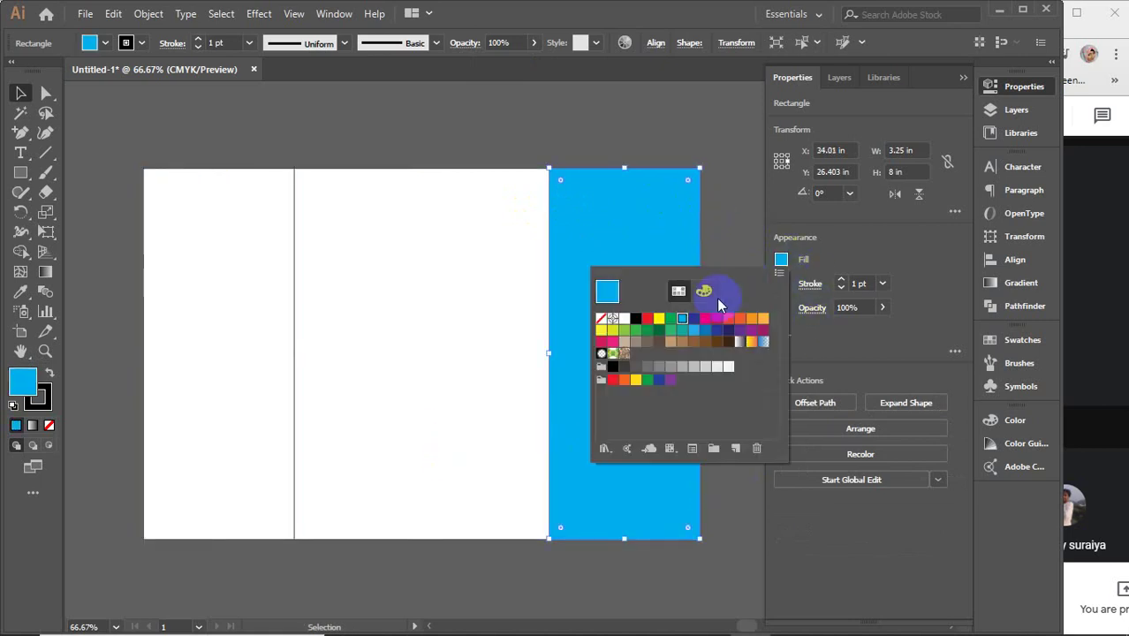
left_click(624, 319)
left_click(728, 215)
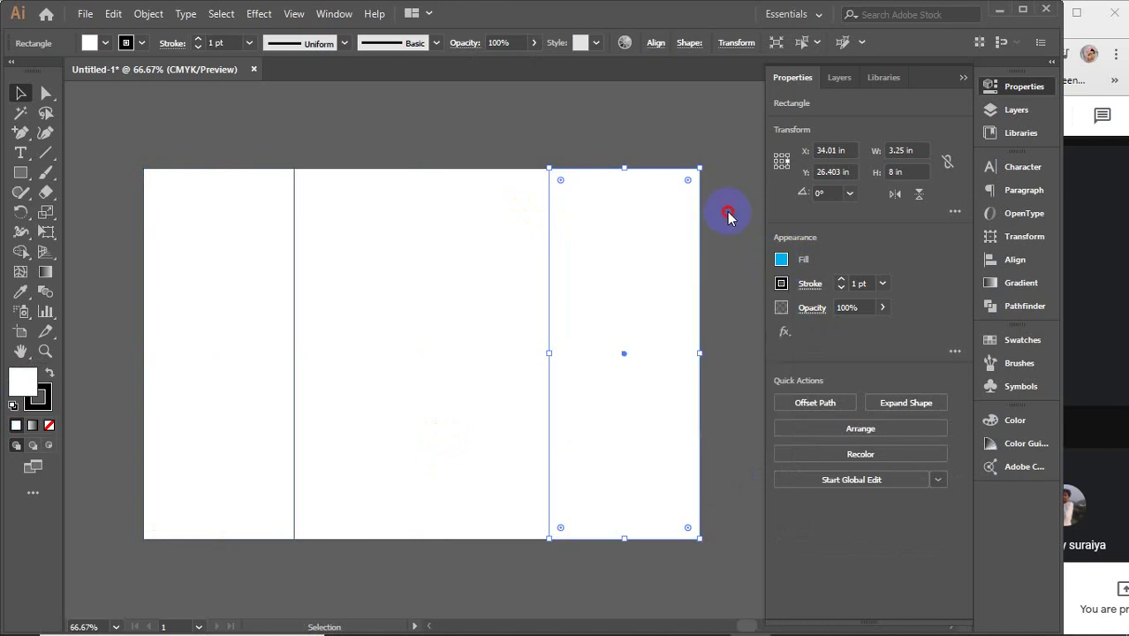
left_click(962, 79)
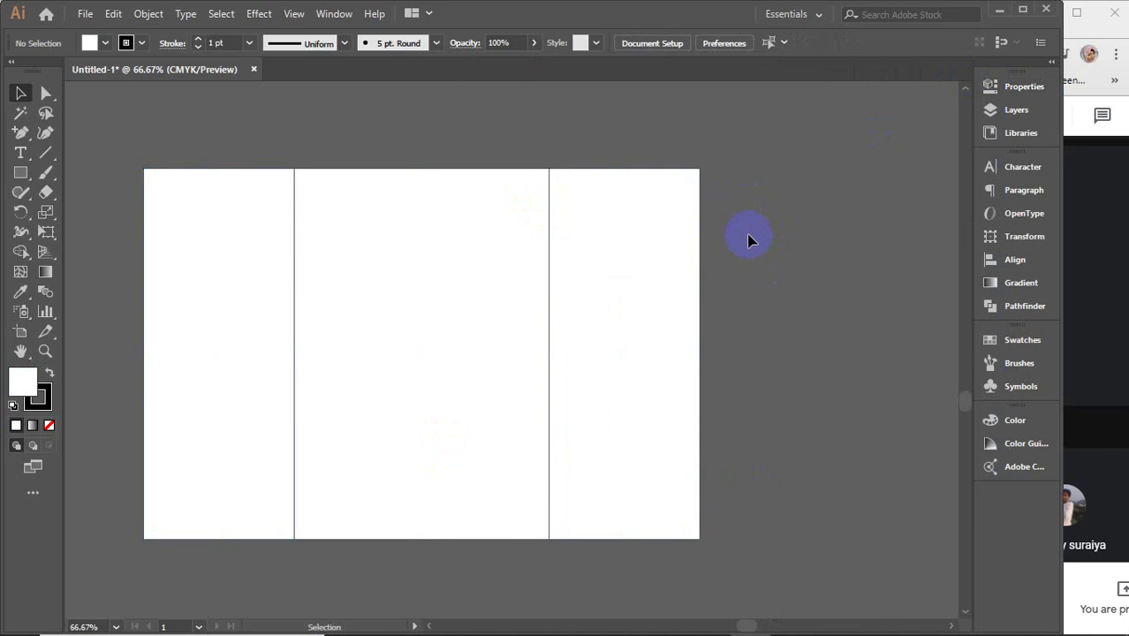
- Bring an empty area of the canvas beside the white three-panel layout into view
scroll(779, 265, "down", 1)
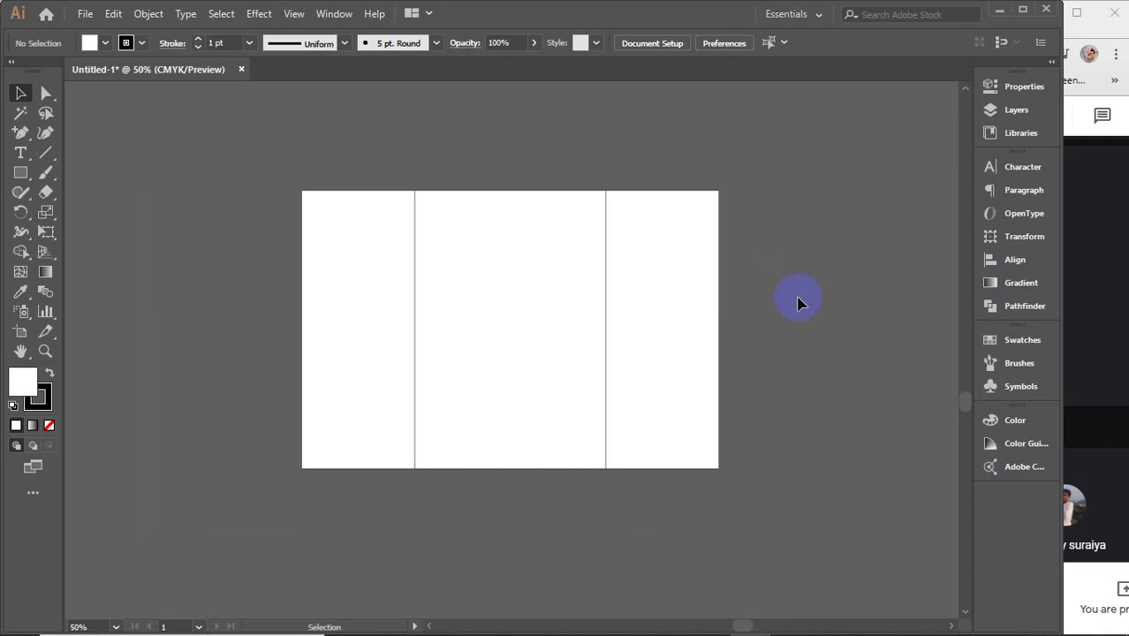
left_click_drag(786, 295, 813, 314)
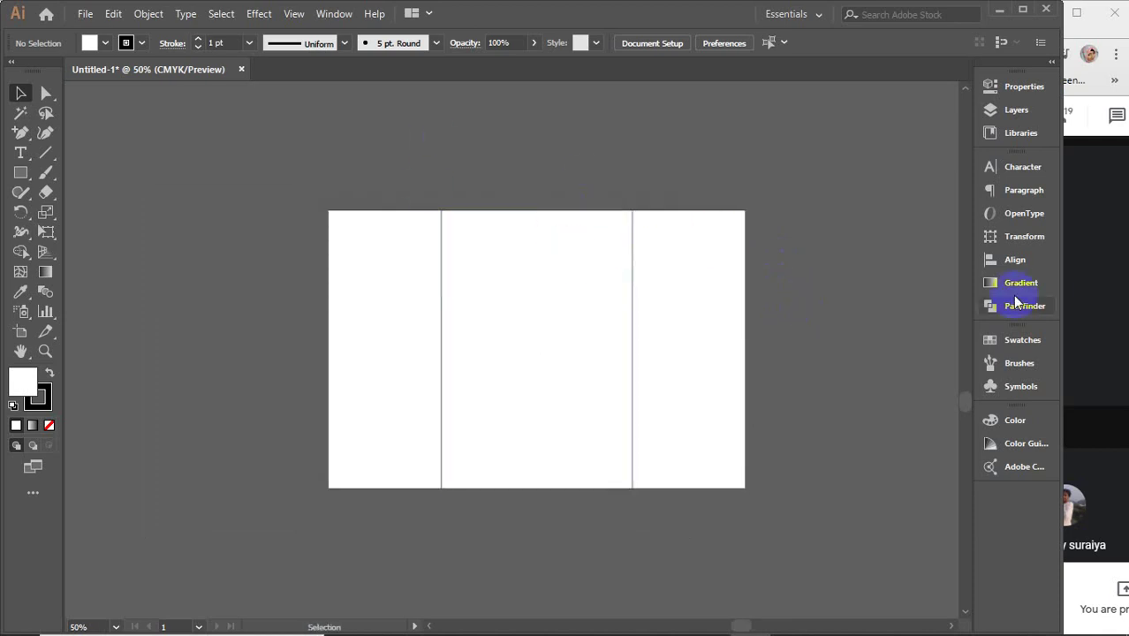
scroll(863, 353, "down", 3)
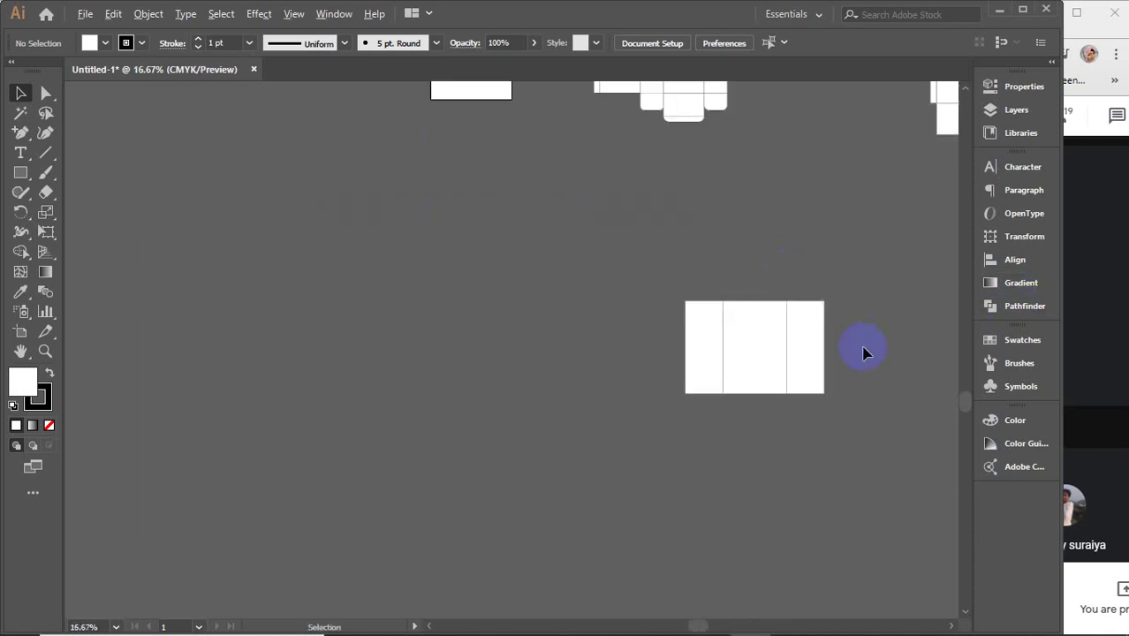
left_click_drag(824, 503, 916, 356)
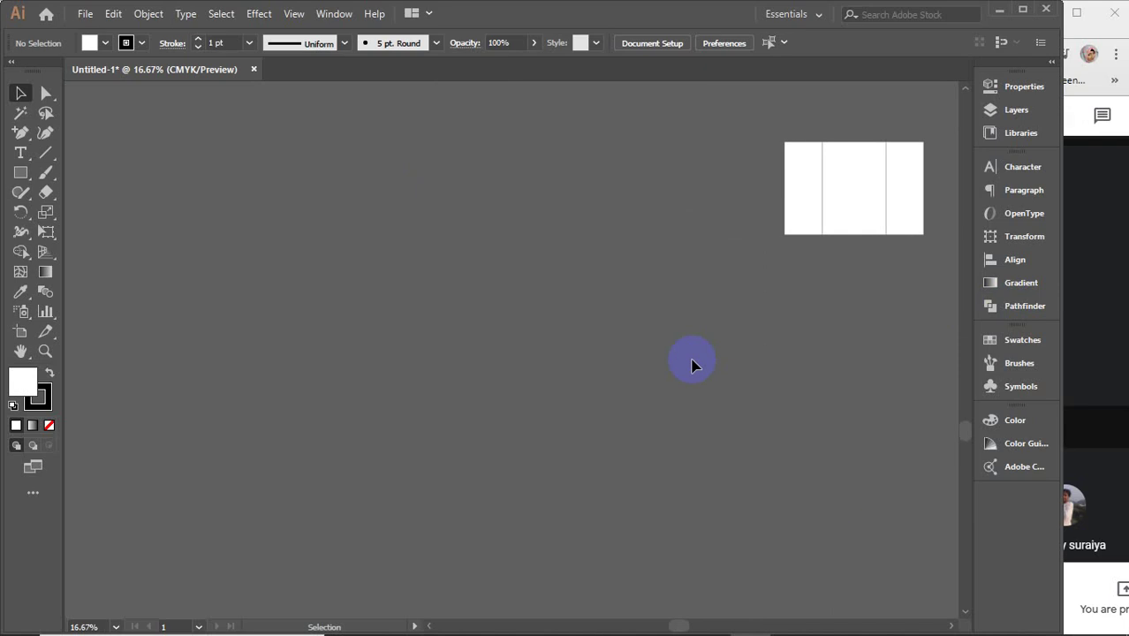
- Switch to the Google Meet call, turn on the camera and show the presenter's own video in the maximized window
left_click(1107, 352)
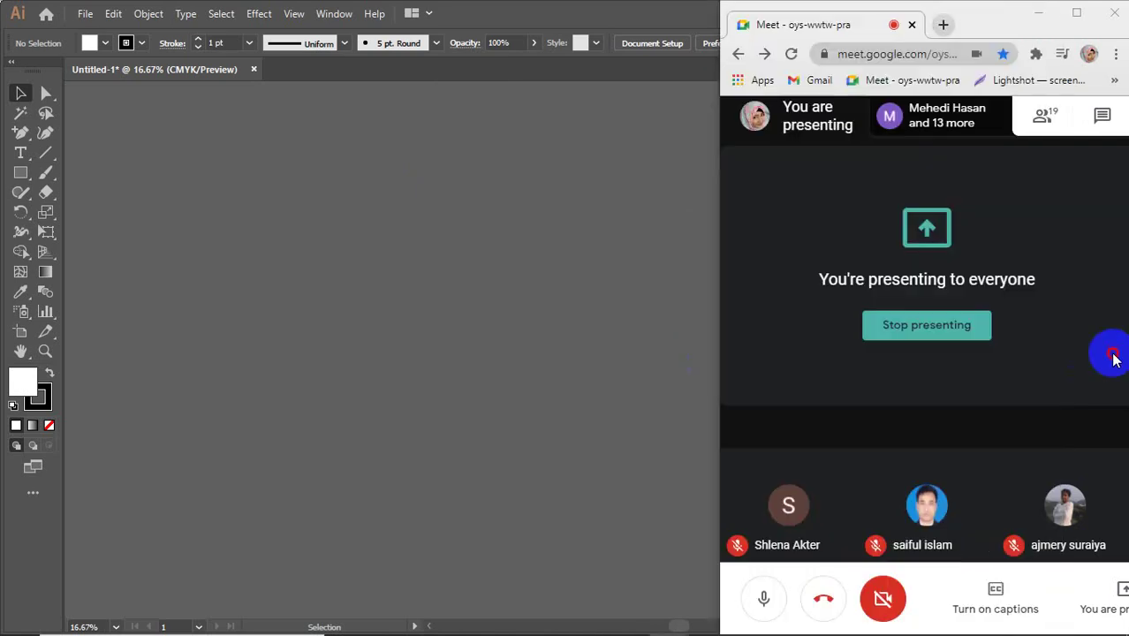
left_click(883, 597)
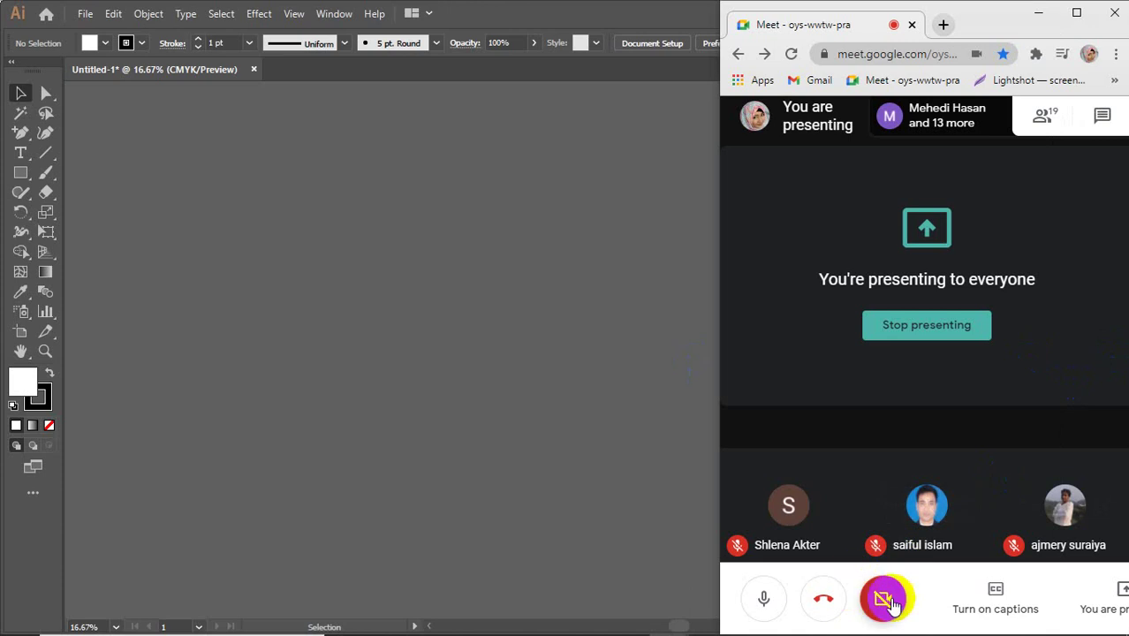
left_click(1077, 16)
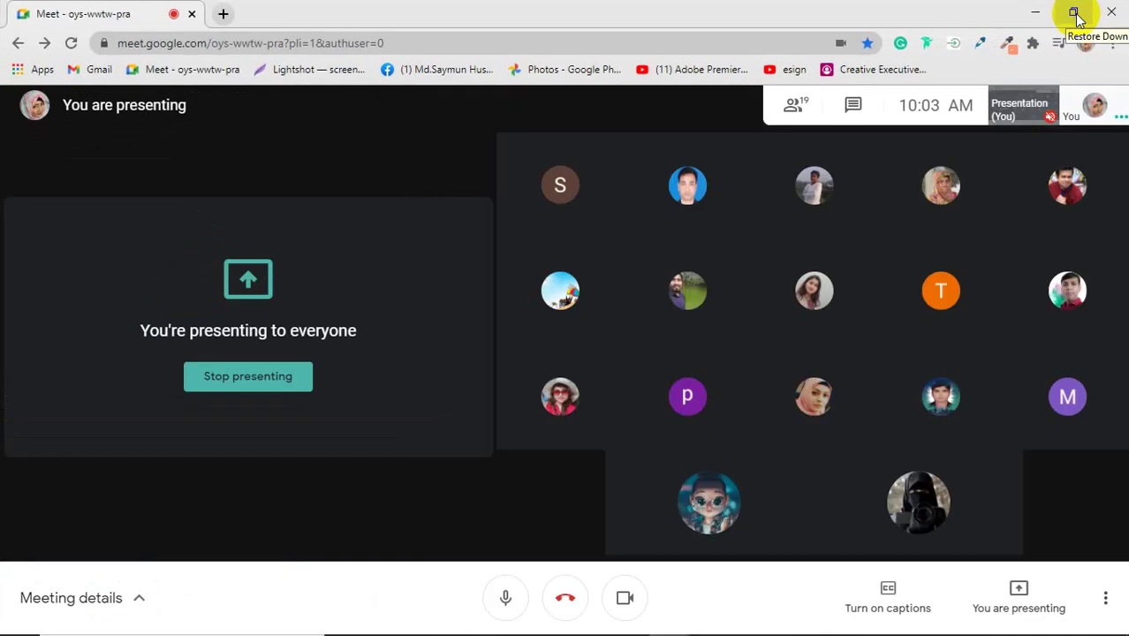
left_click(1077, 107)
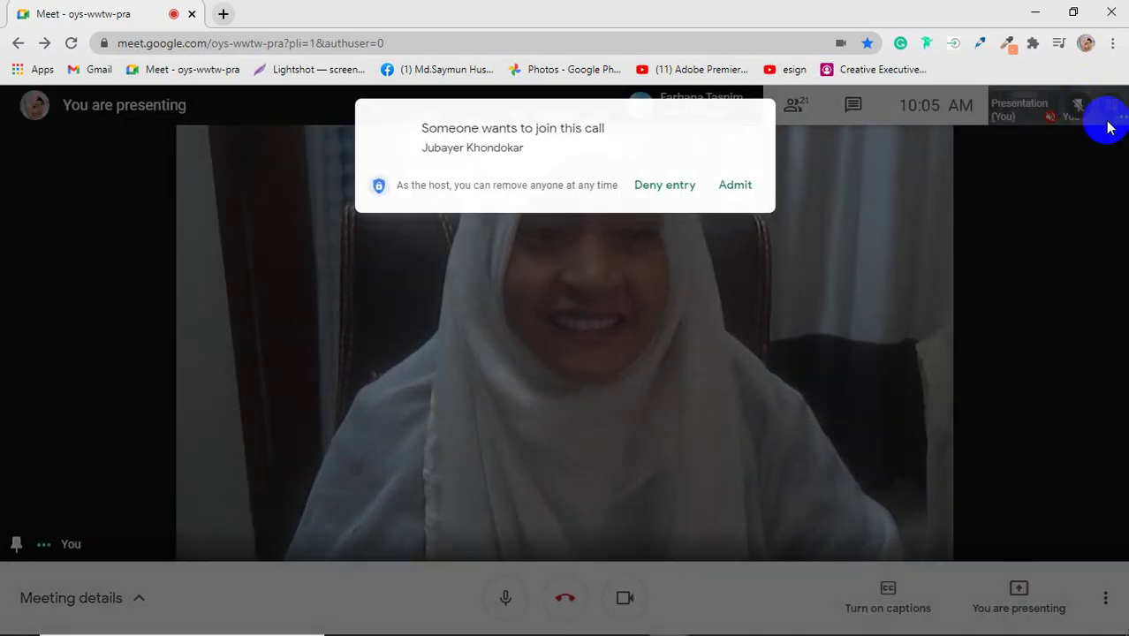
- Admit the waiting participant, turn the camera off, and unpin the presenter's own video in the reduced Meet window
left_click(735, 184)
left_click(628, 596)
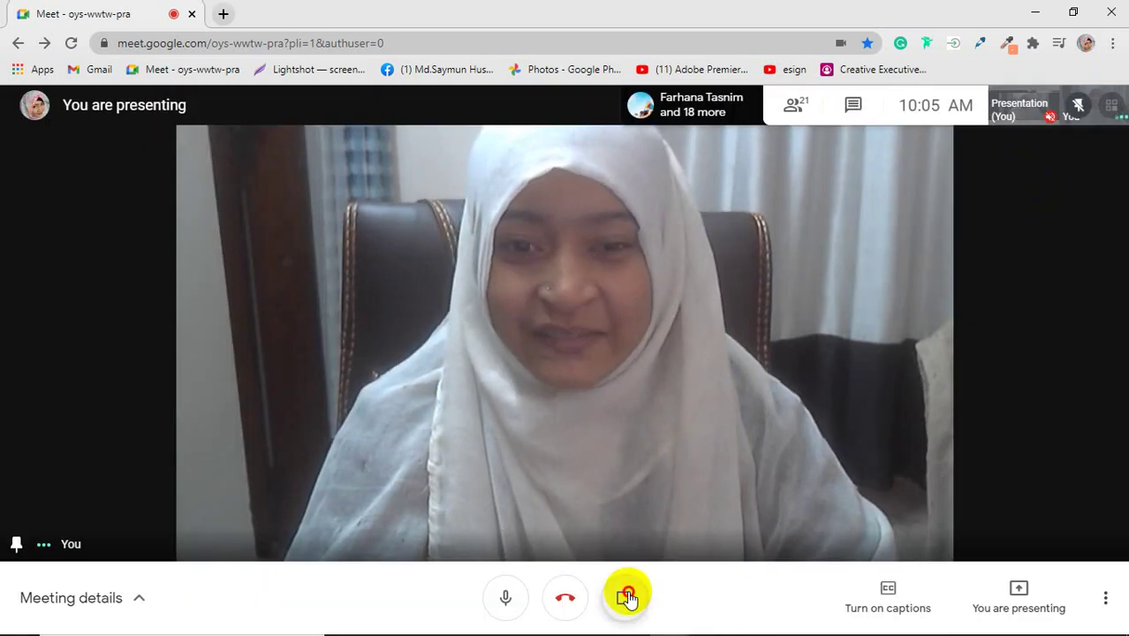
left_click(1074, 11)
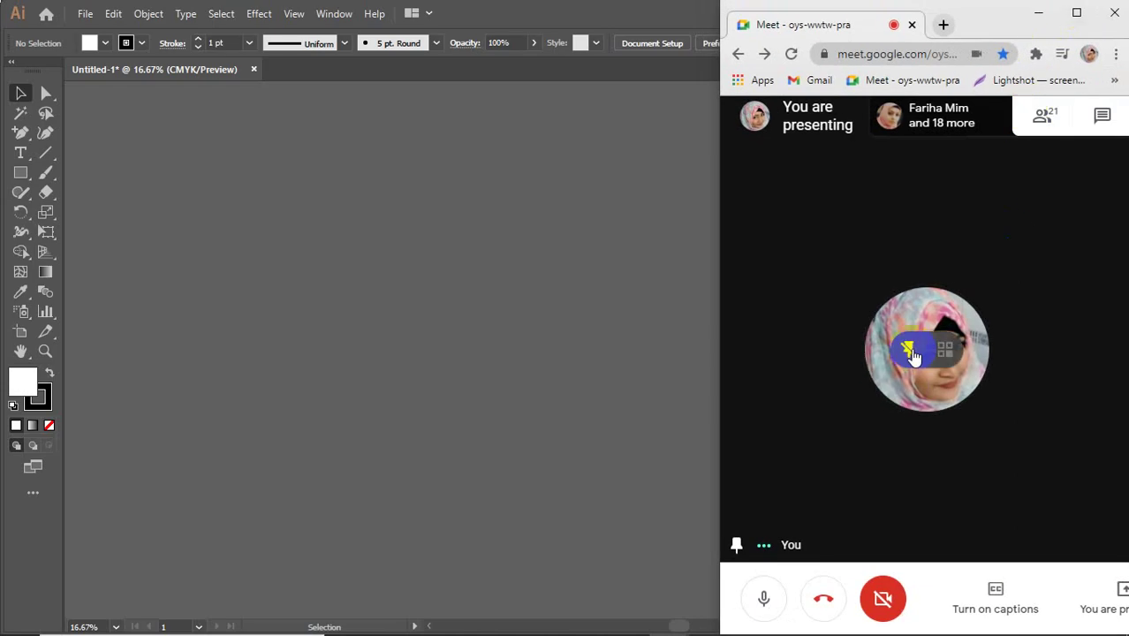
left_click(910, 351)
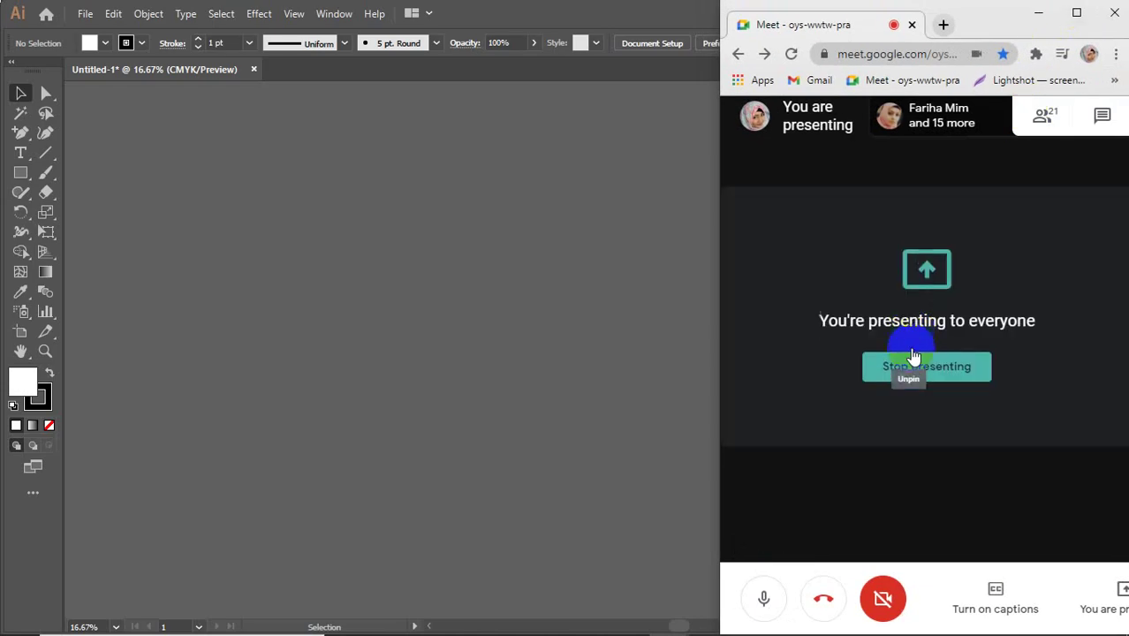
- Look through the call's participant list, close it and return to Illustrator
left_click(1049, 124)
scroll(1083, 387, "down", 1)
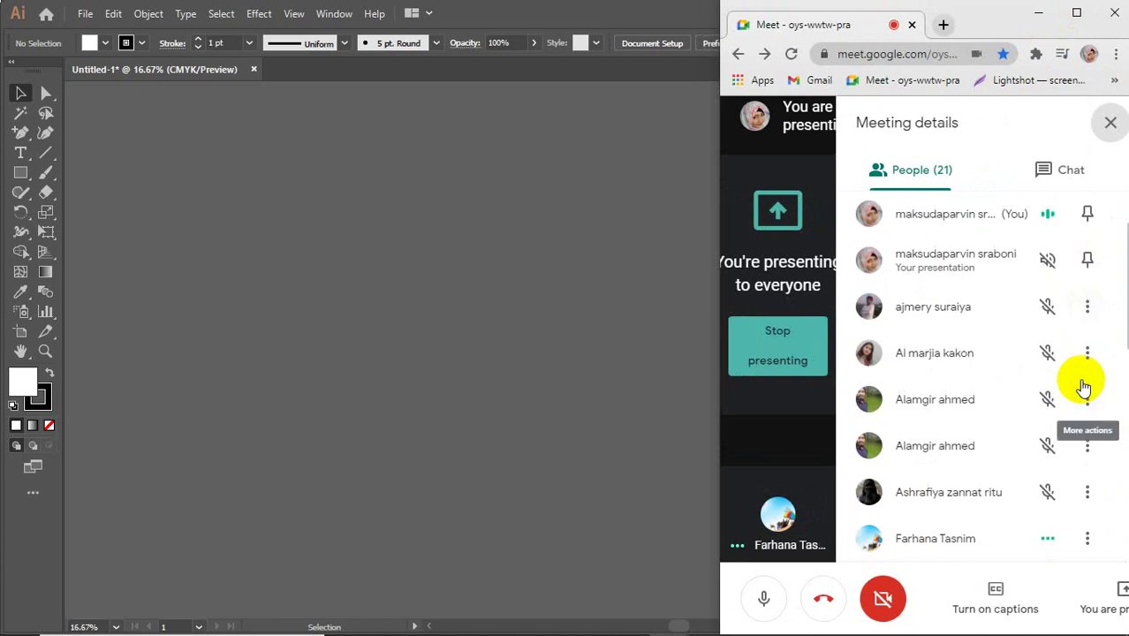
scroll(1083, 387, "down", 2)
scroll(1083, 386, "down", 5)
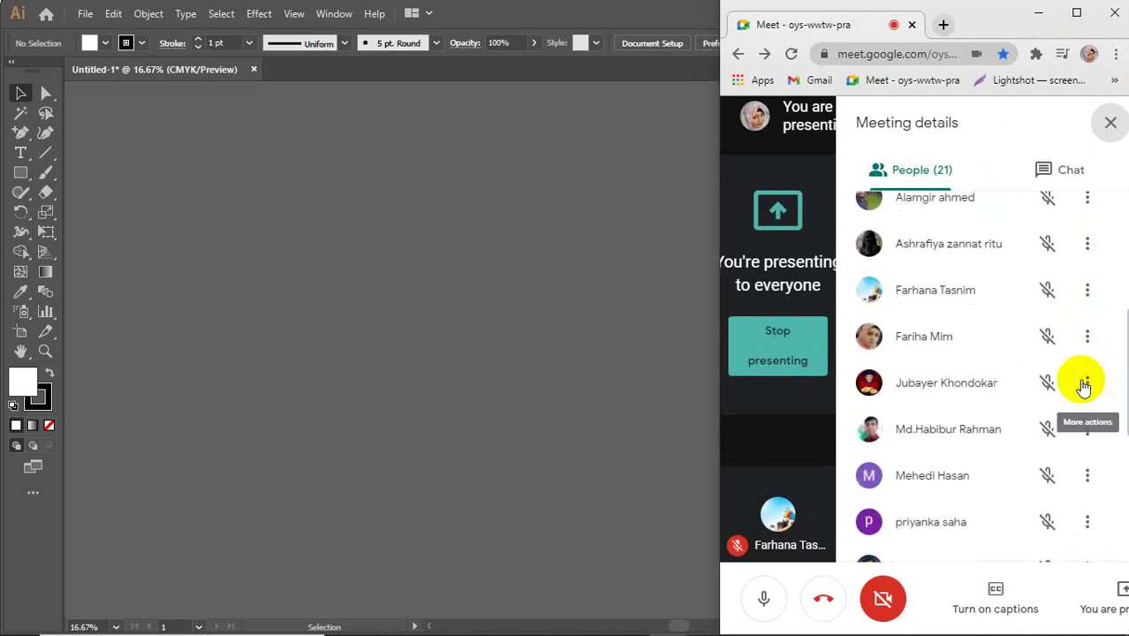
scroll(1084, 385, "up", 2)
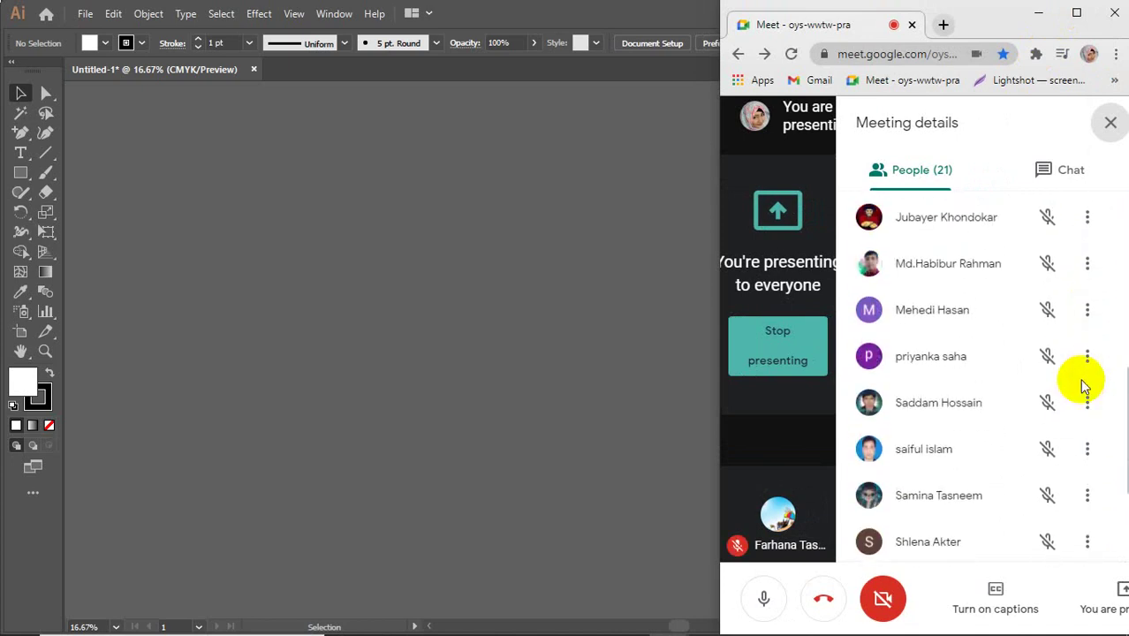
scroll(1084, 385, "down", 2)
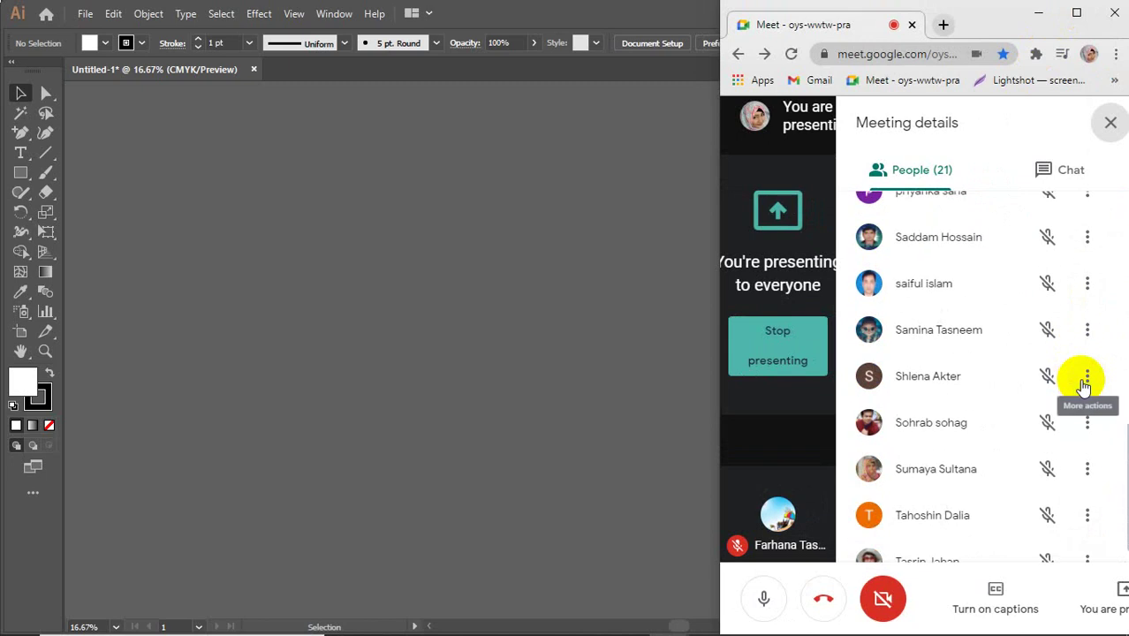
left_click(1109, 122)
left_click(573, 287)
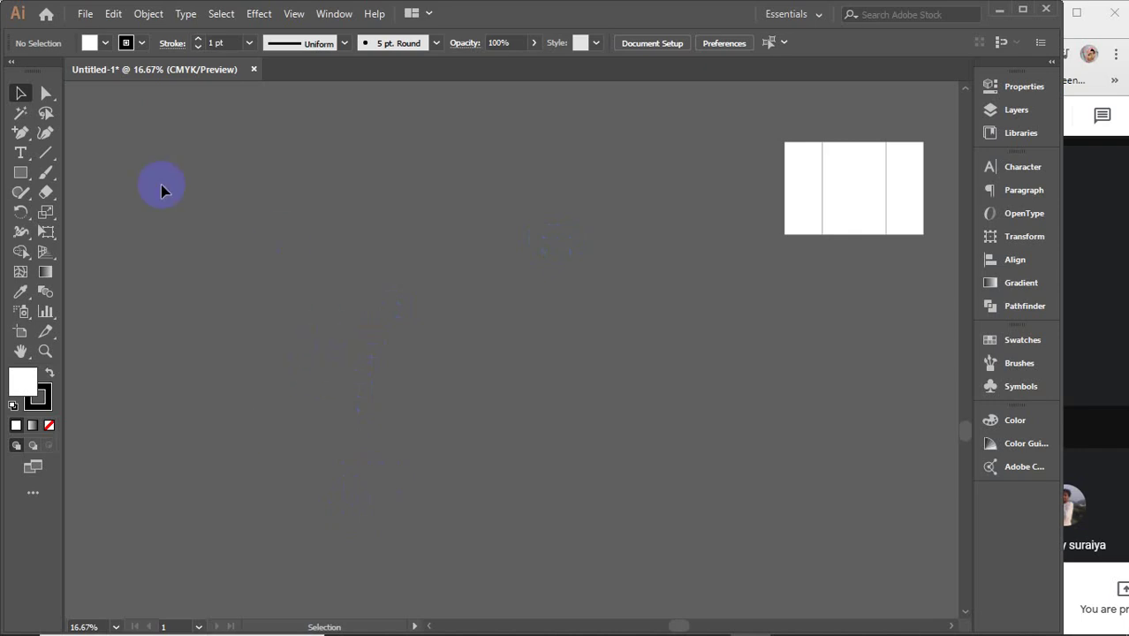
- Create a rectangle 4 in wide and 2.5 in high on the empty canvas
left_click(21, 172)
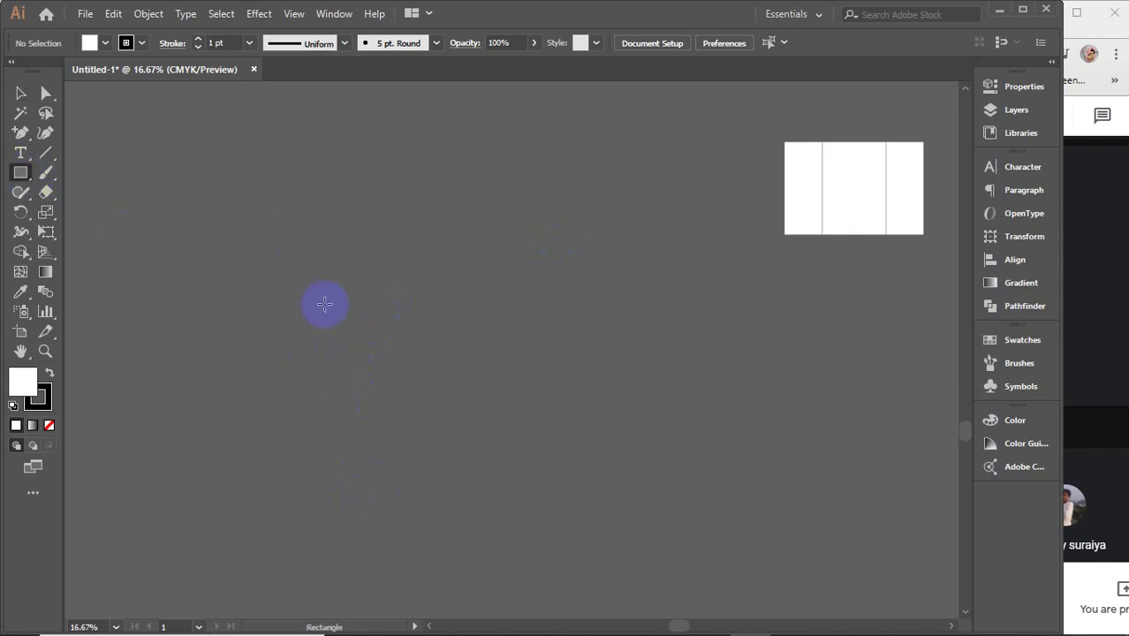
left_click(425, 320)
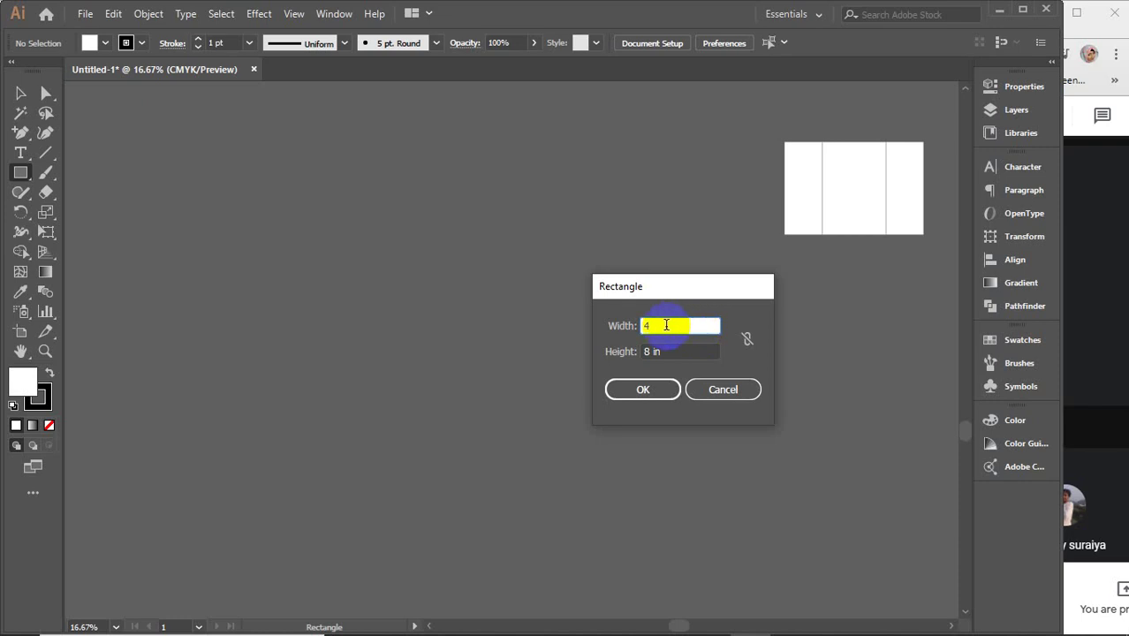
key("Tab")
type("2.5")
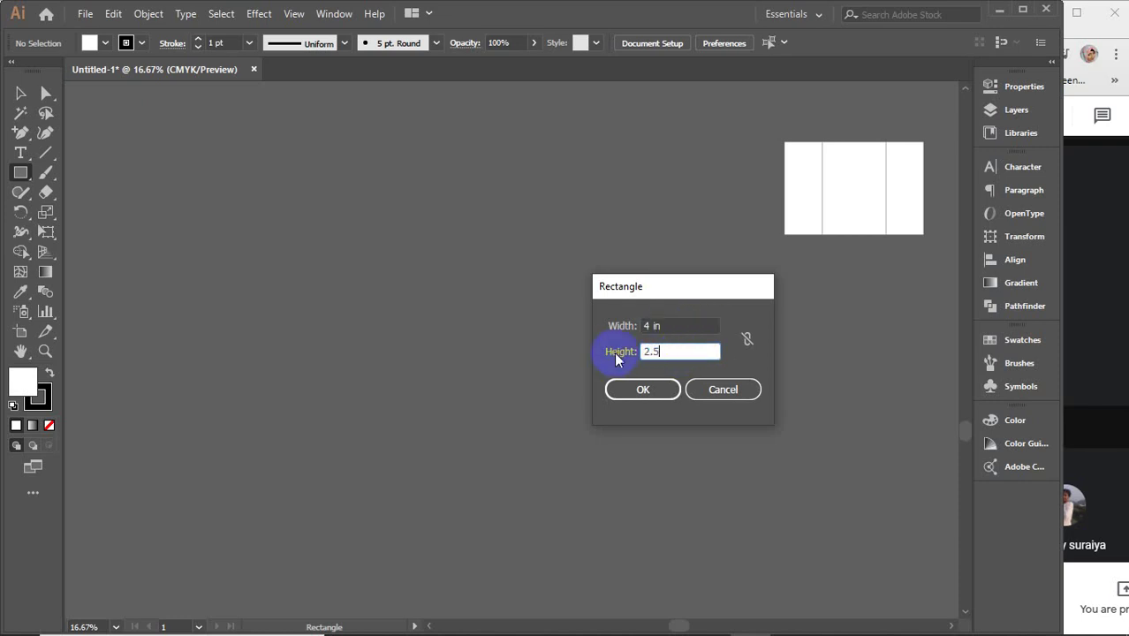
key("Return")
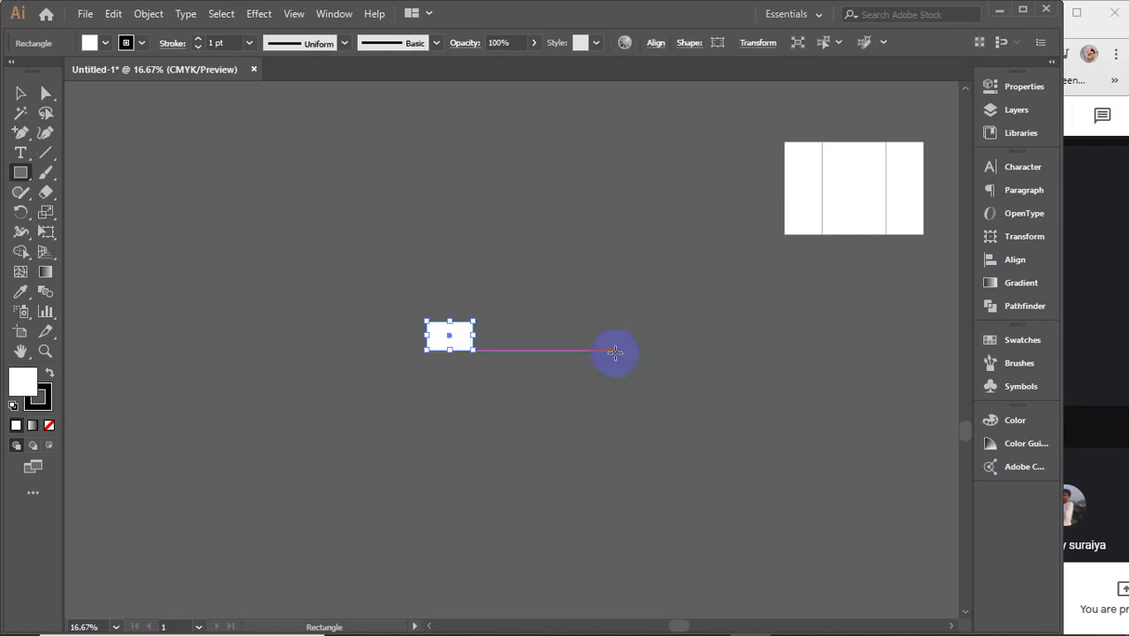
- Stretch the new rectangle downward from its bottom edge until it is nearly square, and deselect it
left_click(20, 94)
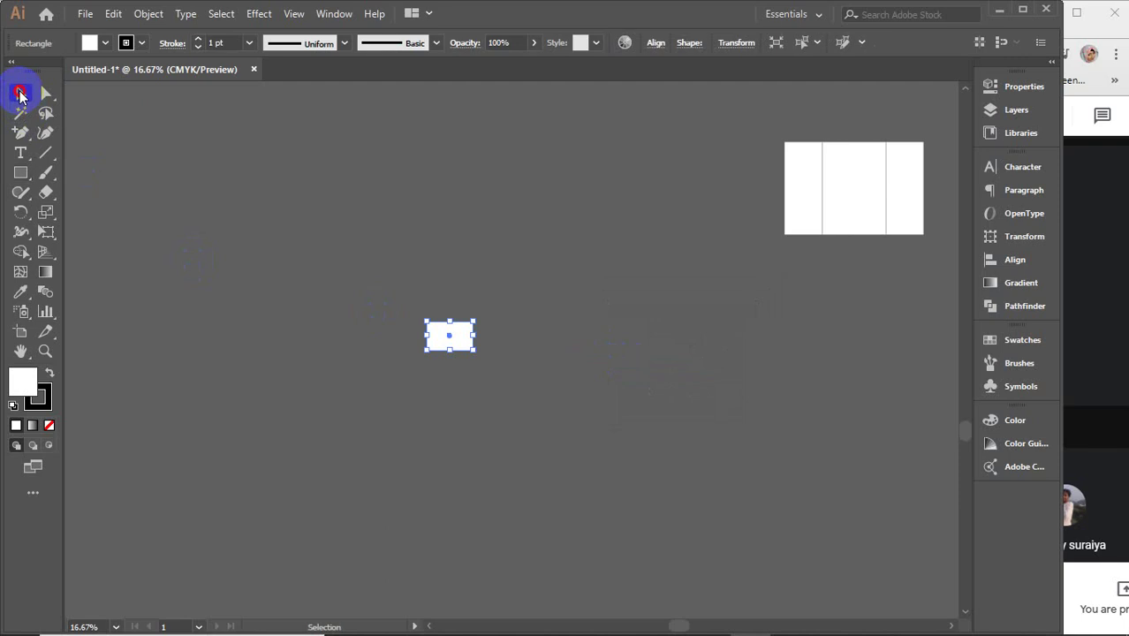
scroll(440, 334, "up", 5)
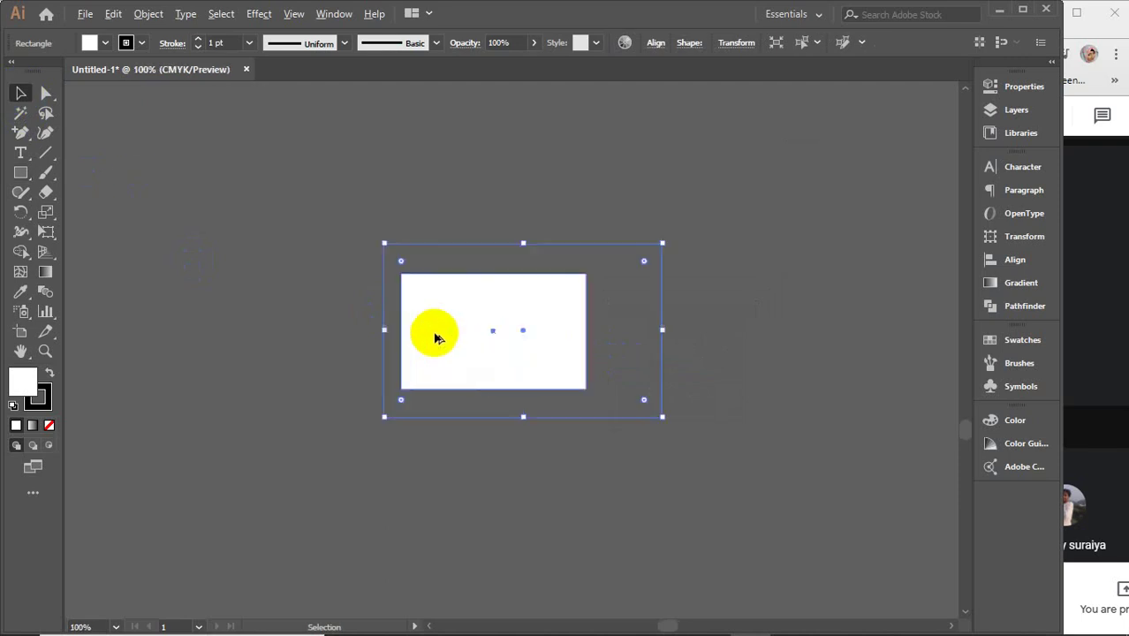
left_click_drag(522, 416, 522, 488)
left_click(20, 93)
left_click(355, 205)
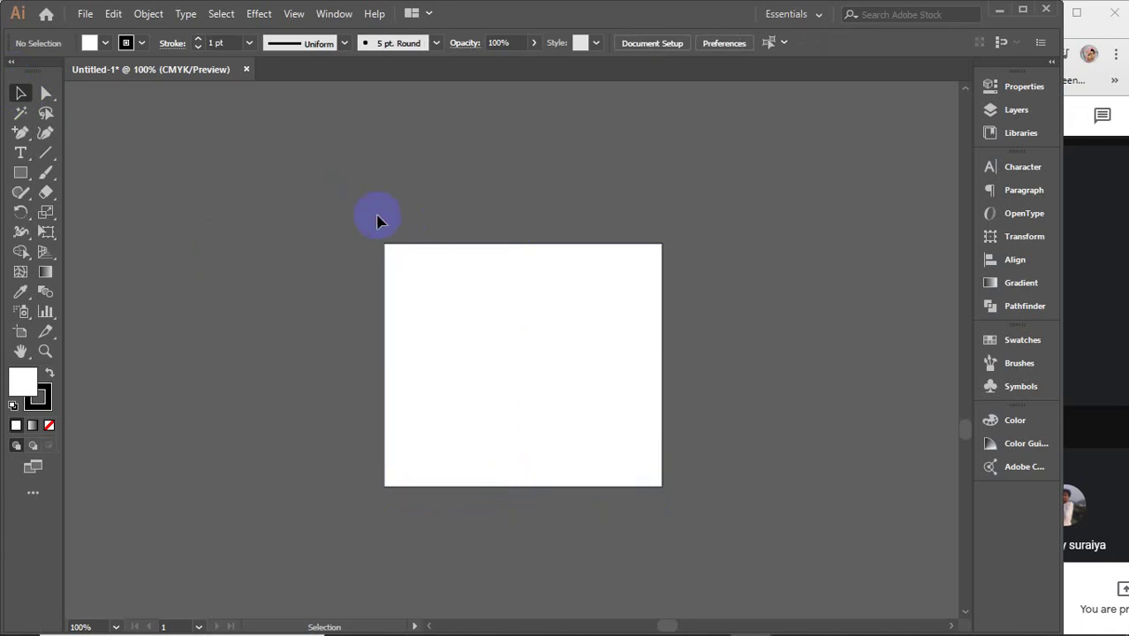
left_click_drag(377, 216, 698, 528)
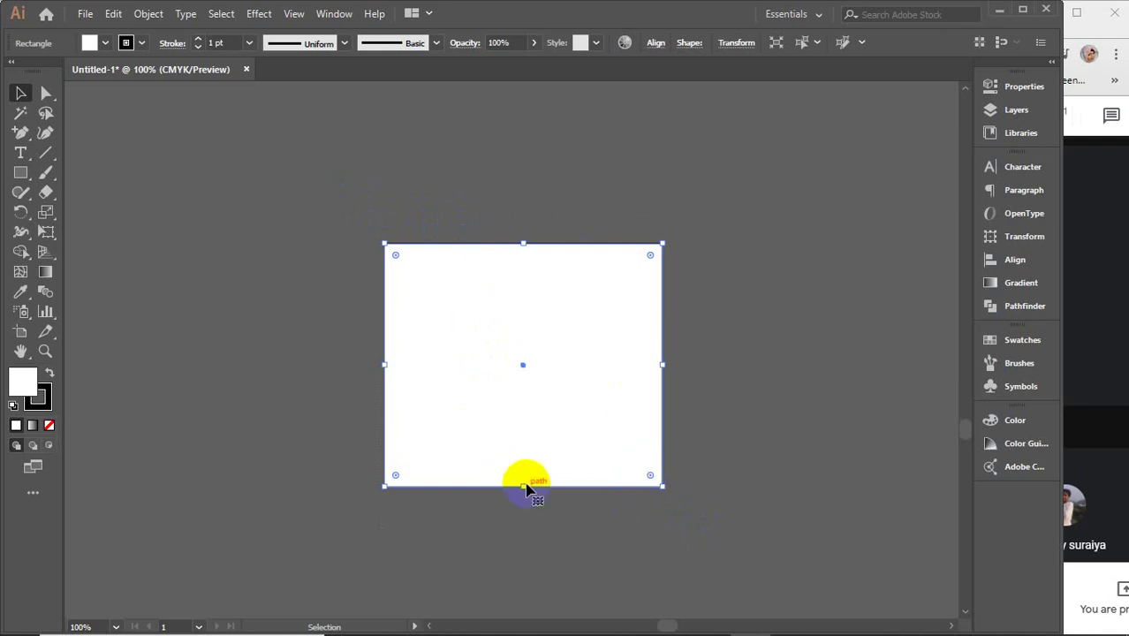
scroll(574, 324, "down", 3)
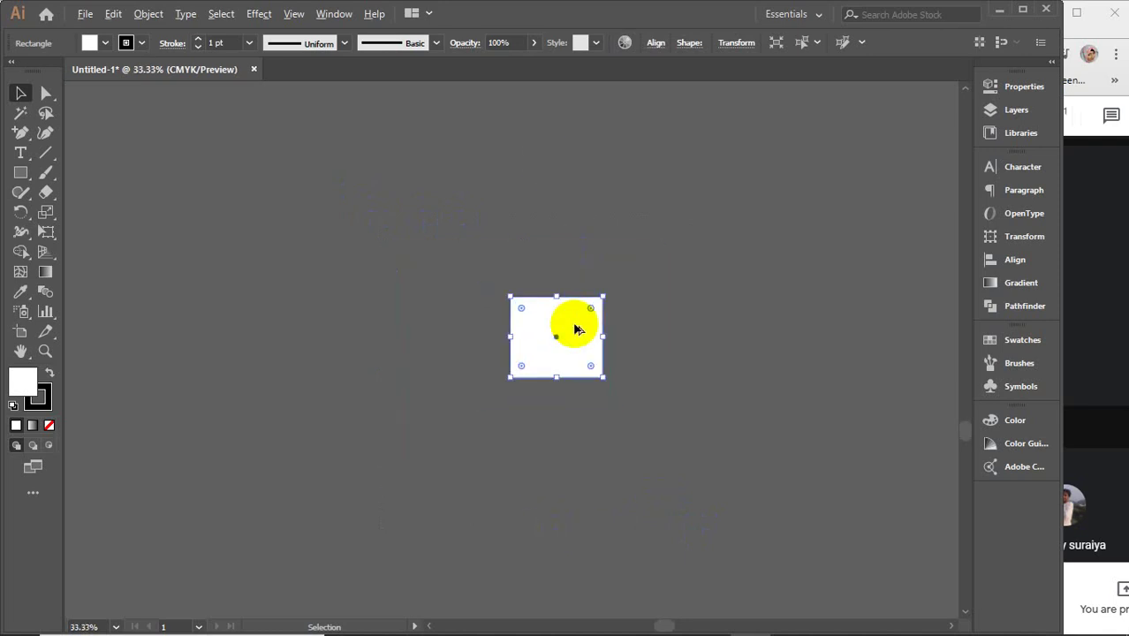
scroll(574, 324, "up", 3)
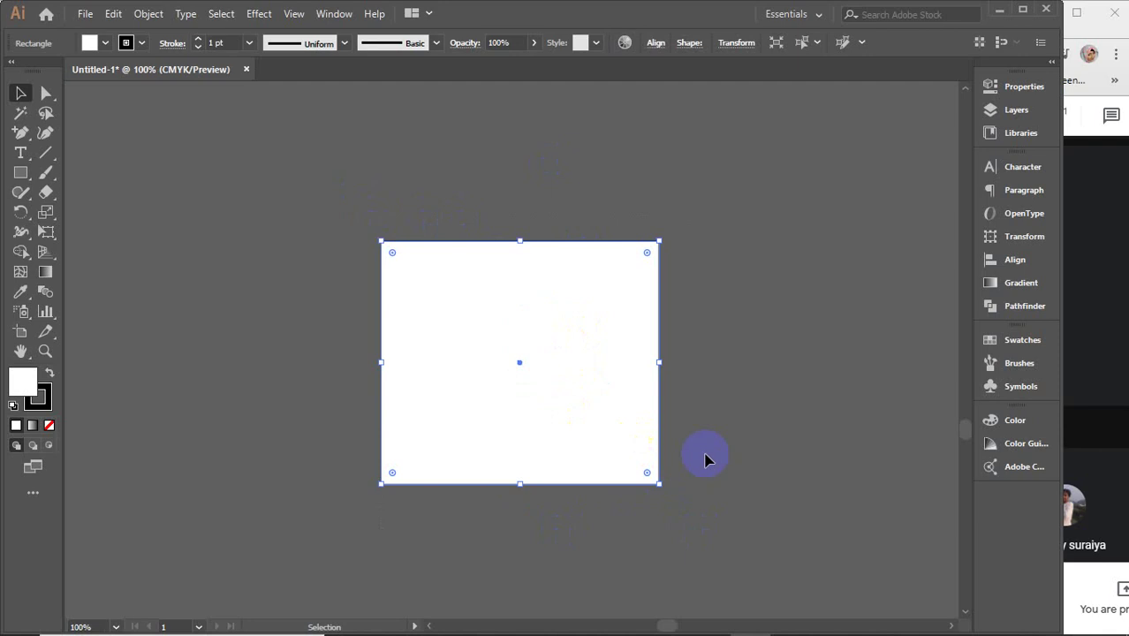
left_click(286, 239)
left_click(498, 320)
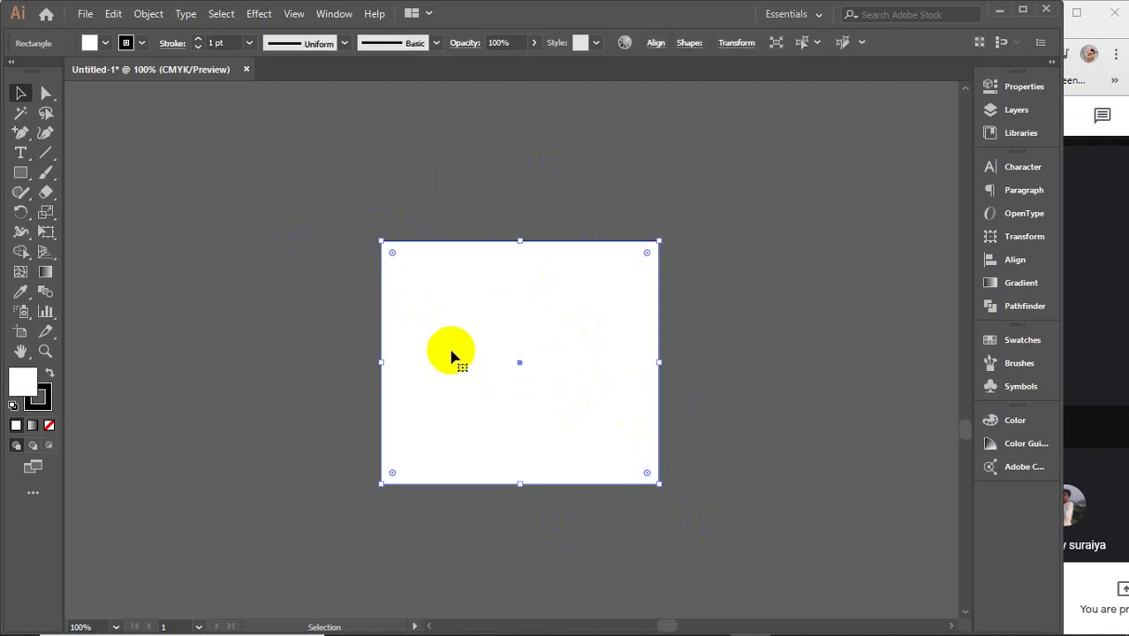
- Draw a thin horizontal bar across the rectangle's full width, about a third of the way down, and fill it black
left_click(22, 177)
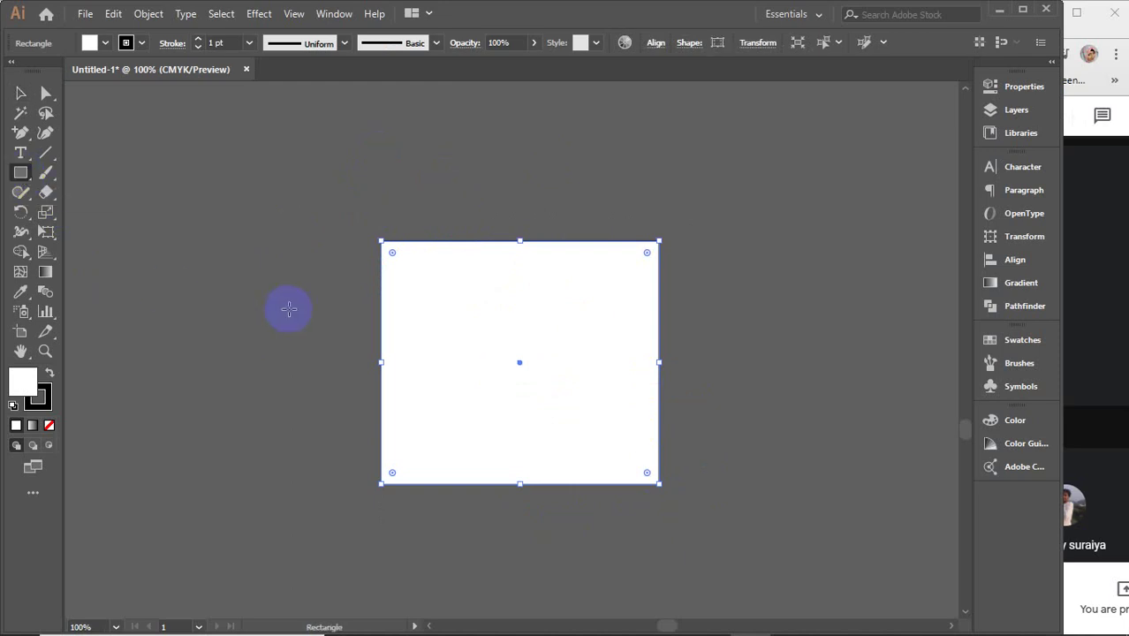
left_click_drag(381, 314, 662, 322)
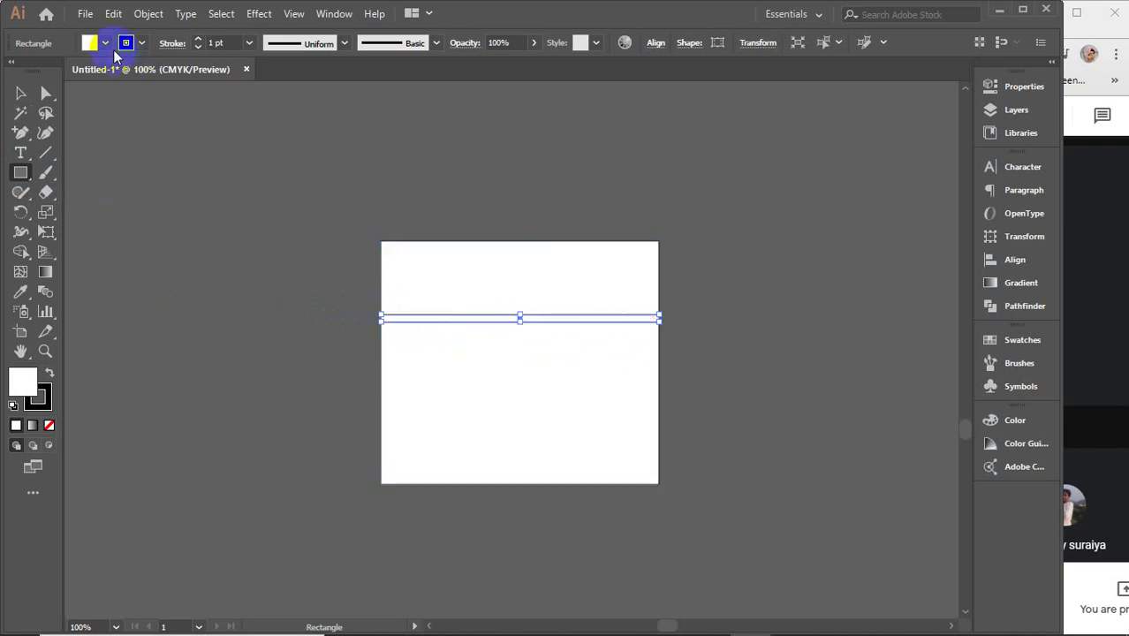
left_click(105, 42)
left_click(46, 71)
left_click(105, 42)
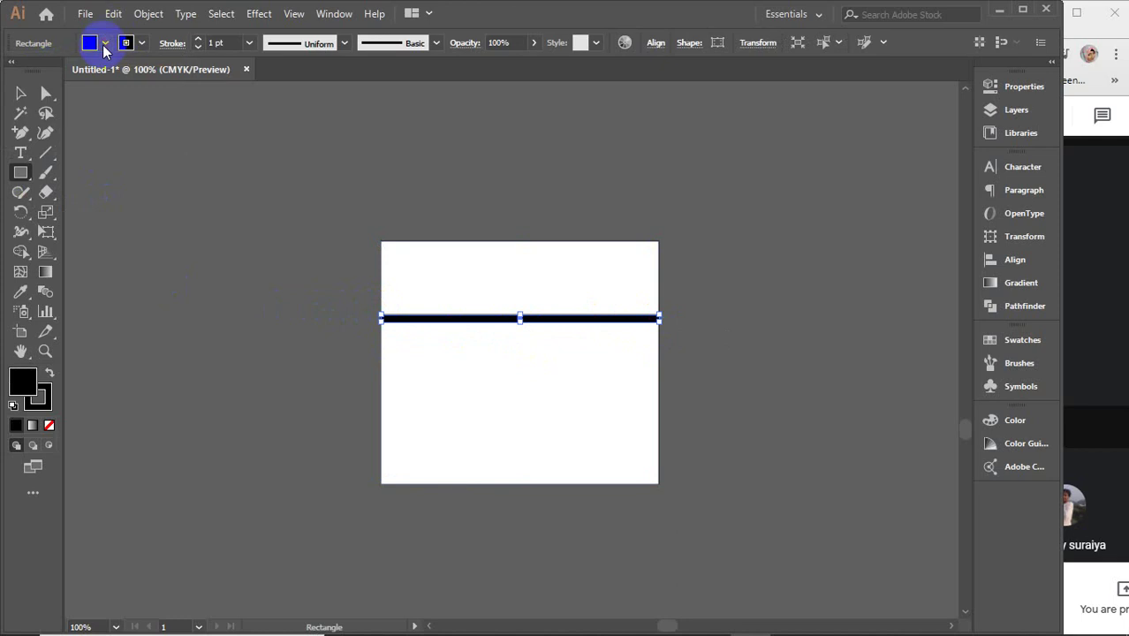
- Remove the stroke from the black horizontal bar, keeping its black fill
key("v")
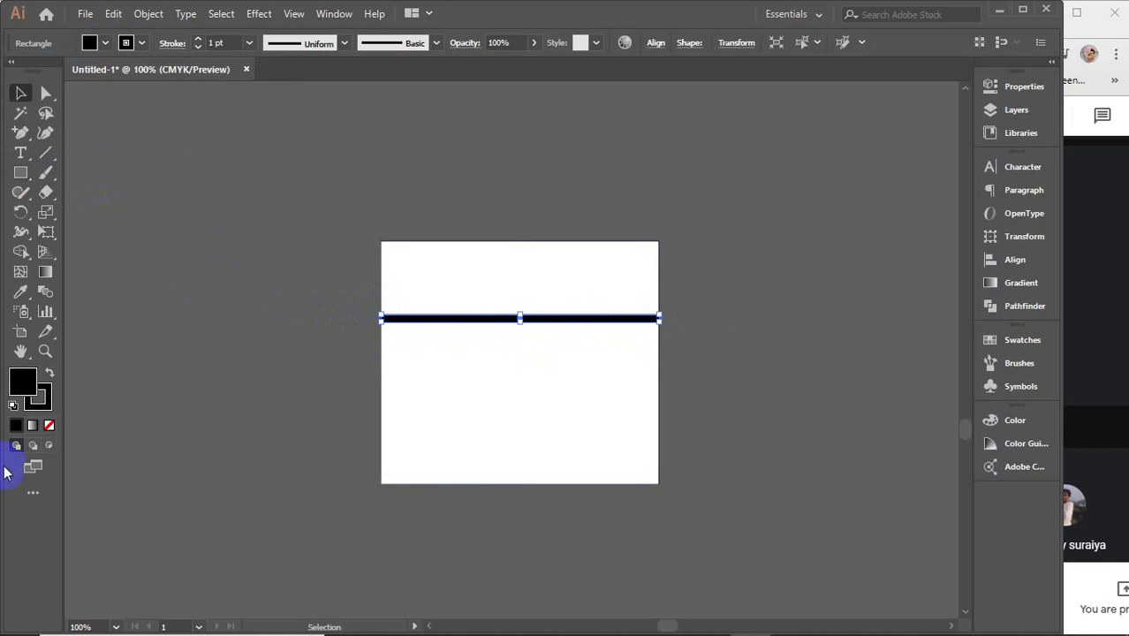
left_click(39, 397)
left_click(49, 426)
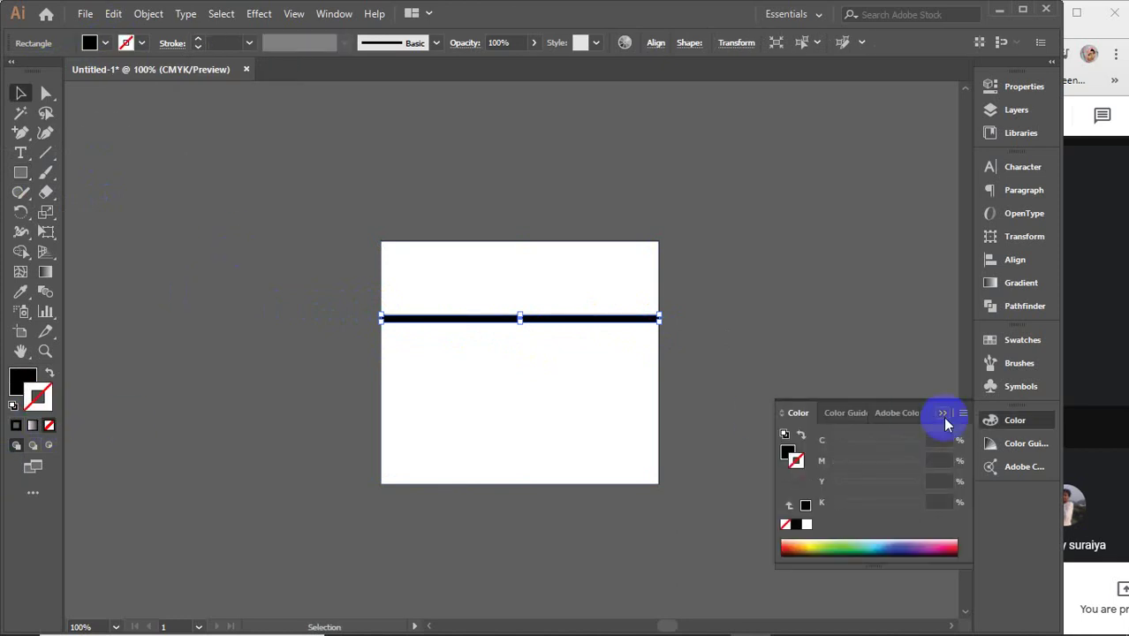
left_click(942, 413)
- Thin the black bar and duplicate it downward at equal spacing to make a stack of four narrow bars
scroll(622, 342, "up", 3)
key("space")
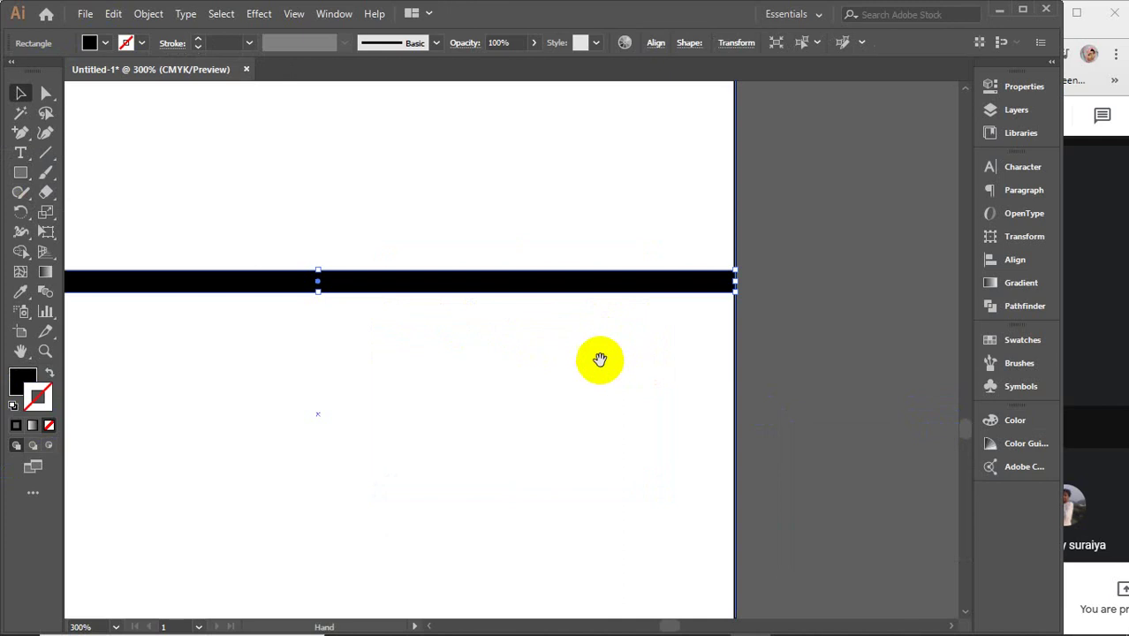
left_click_drag(598, 359, 827, 346)
left_click_drag(554, 282, 525, 285)
key("ctrl+d")
key("ctrl+d")
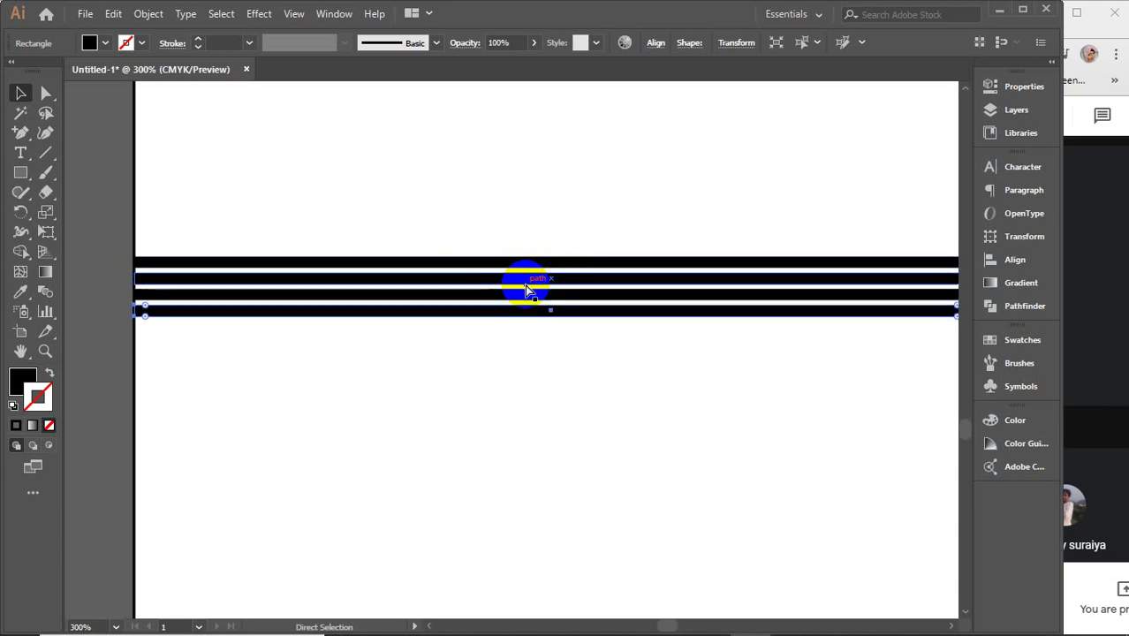
- Fill the third bar from the top of the stack with dark gray
left_click(517, 298)
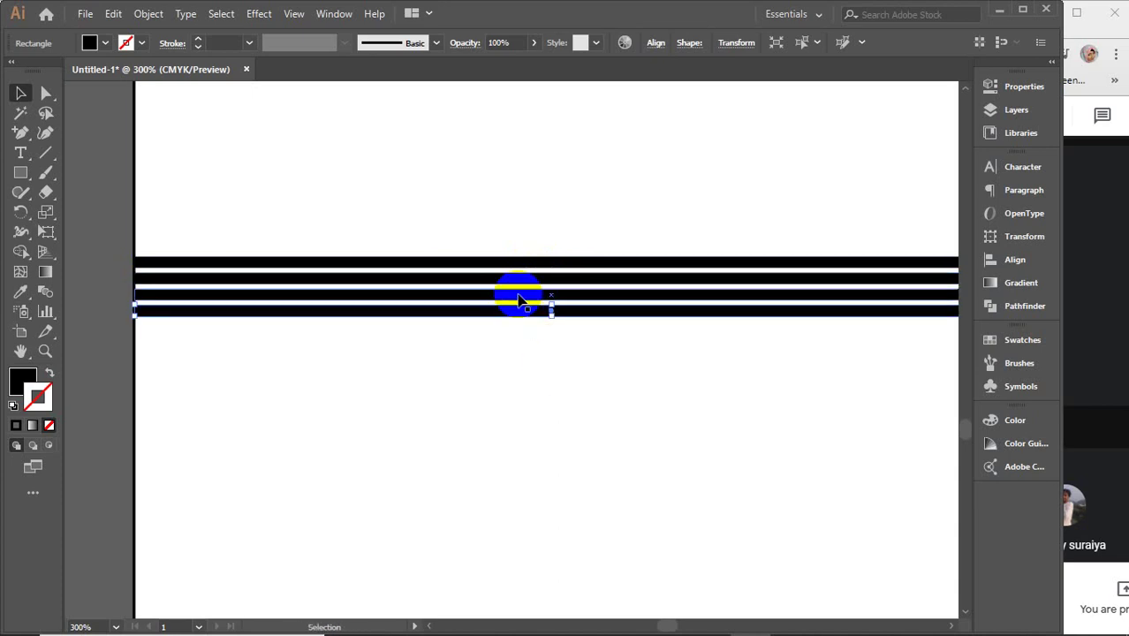
left_click(105, 43)
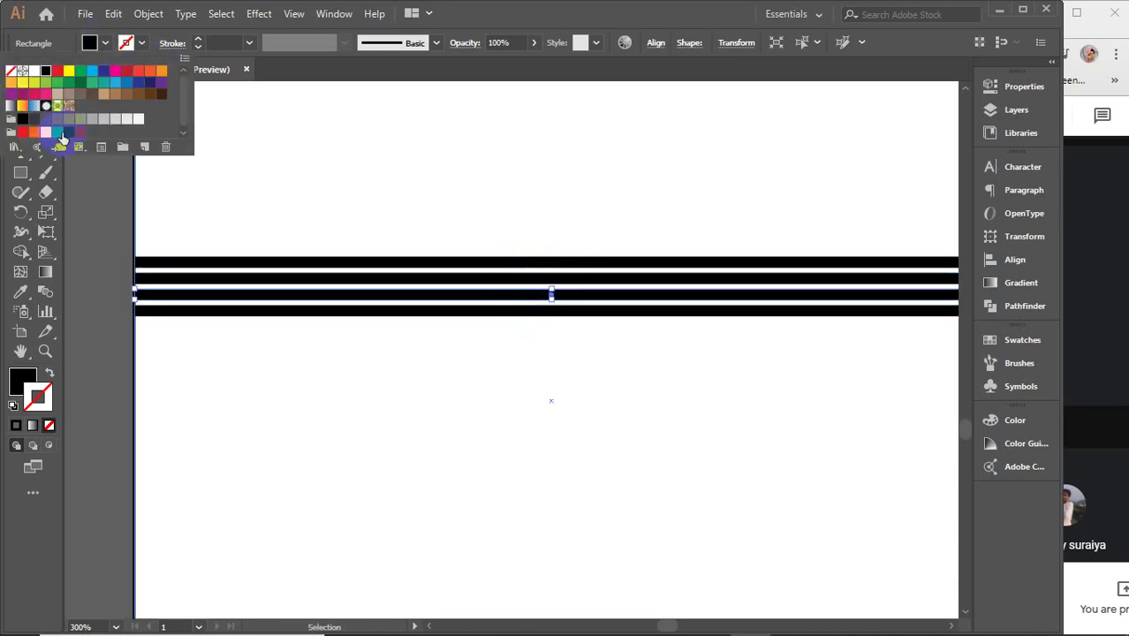
left_click(46, 118)
- Fill the second bar from the top with the K=60 gray swatch and leave it without a stroke
left_click(468, 284)
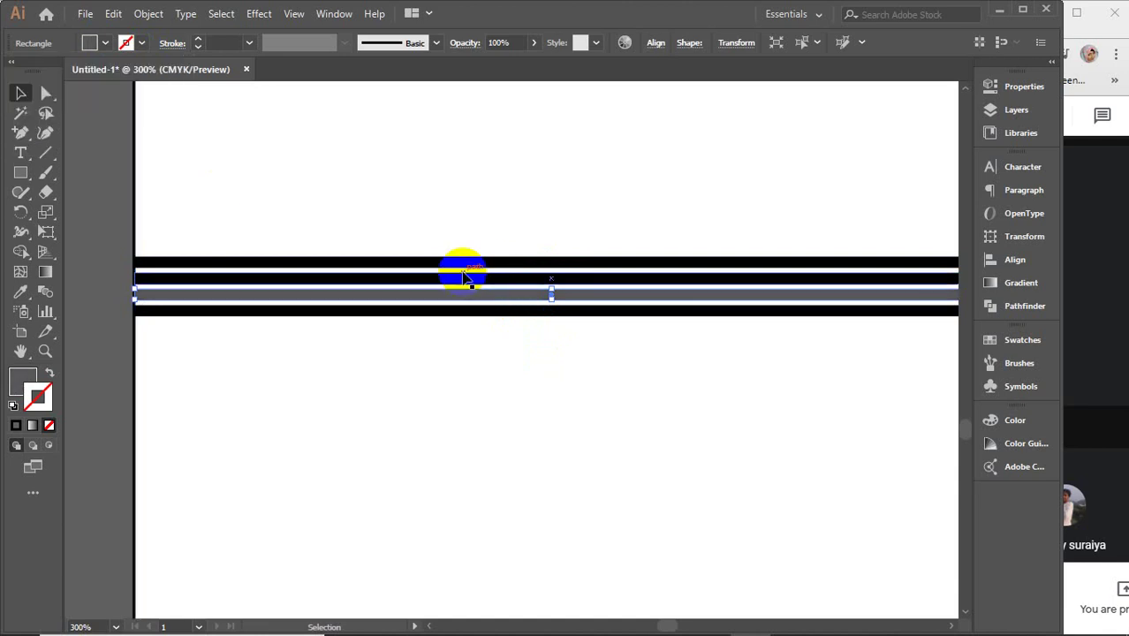
left_click(458, 281)
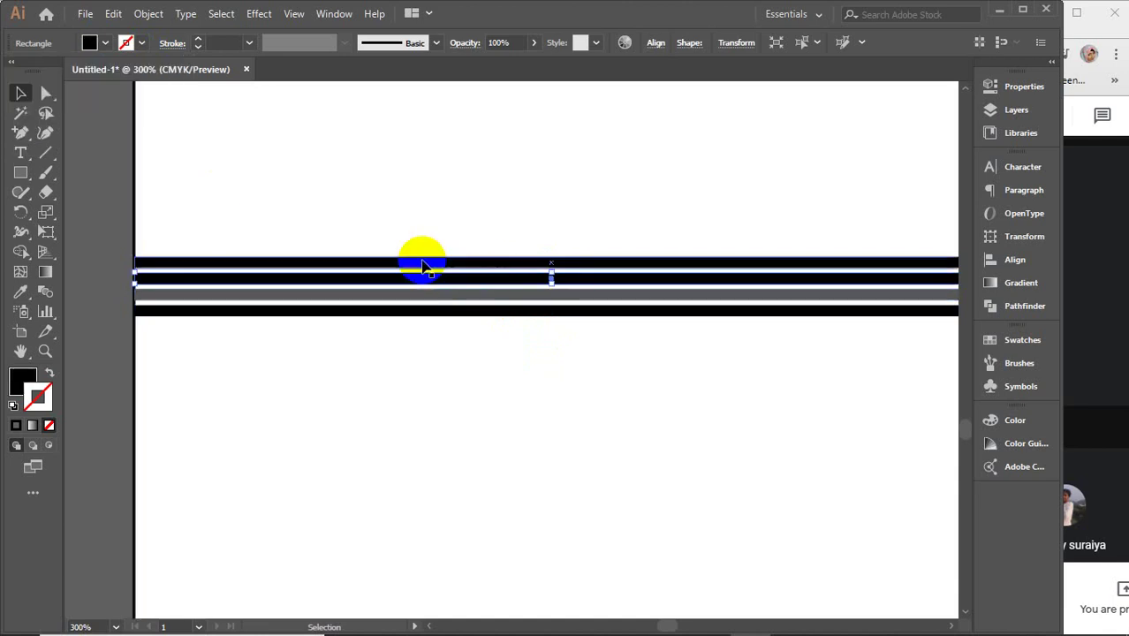
left_click(1016, 341)
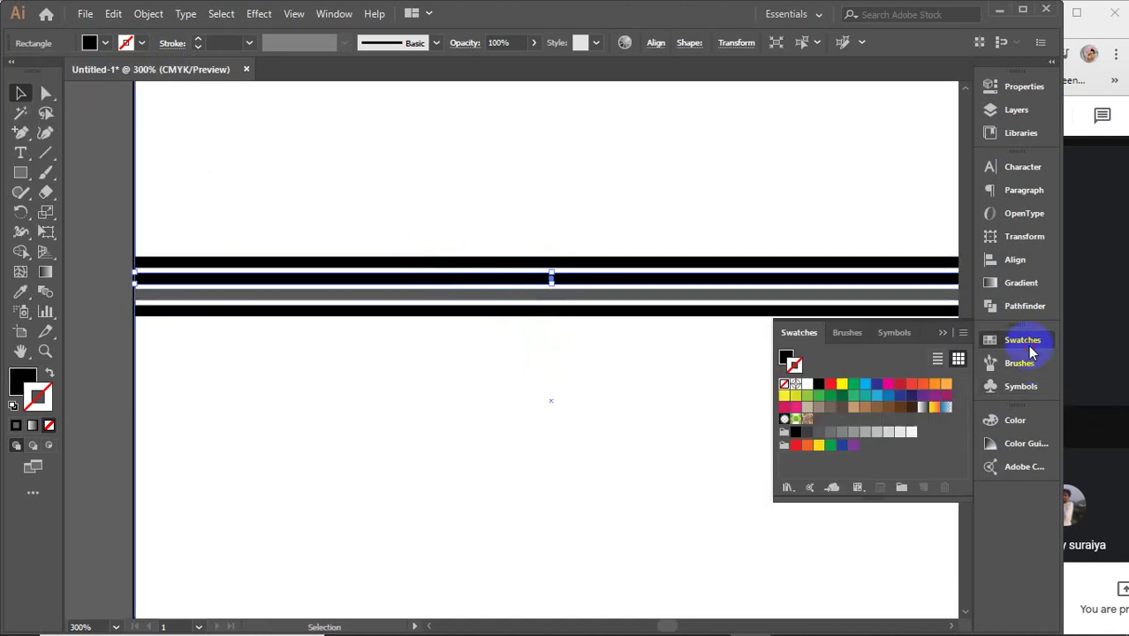
left_click(841, 432)
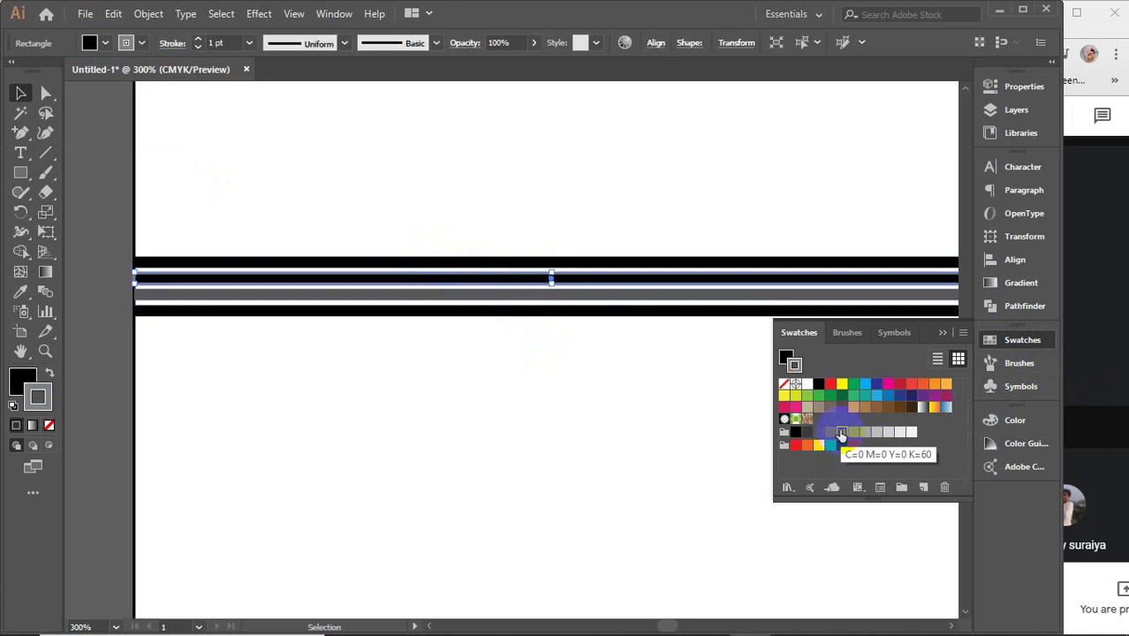
left_click(783, 383)
left_click(782, 355)
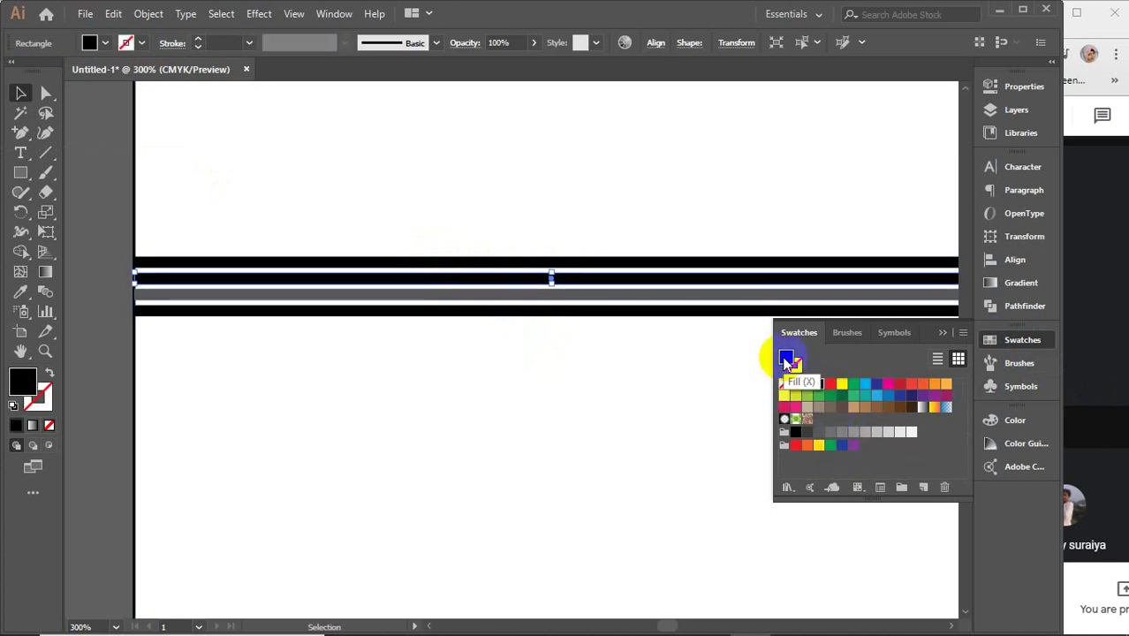
left_click(830, 432)
left_click(808, 435)
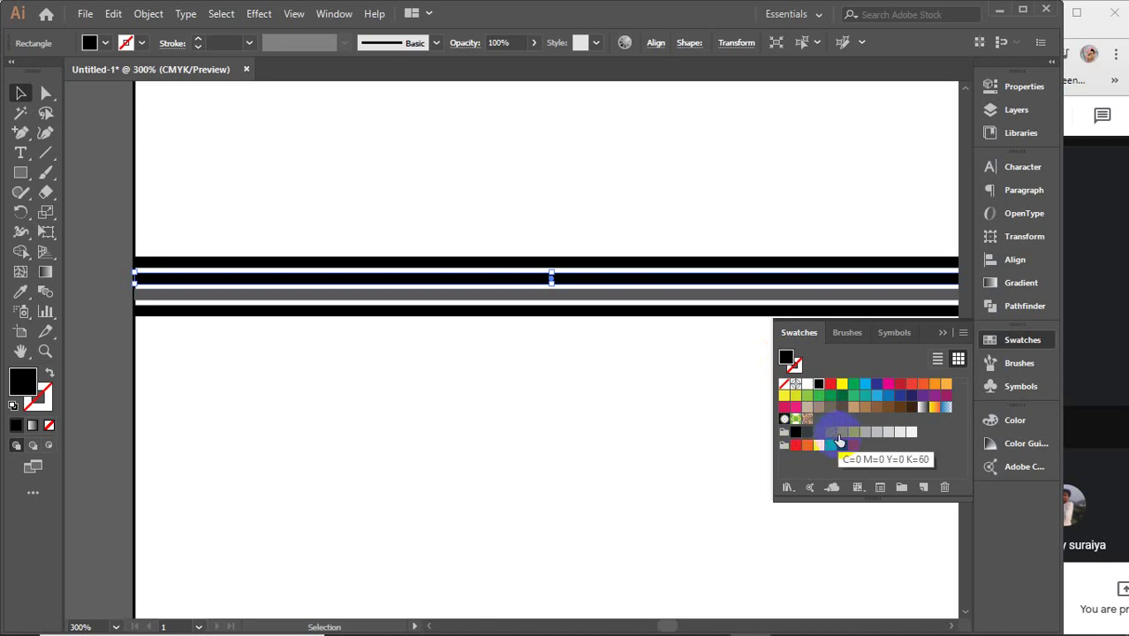
left_click(842, 432)
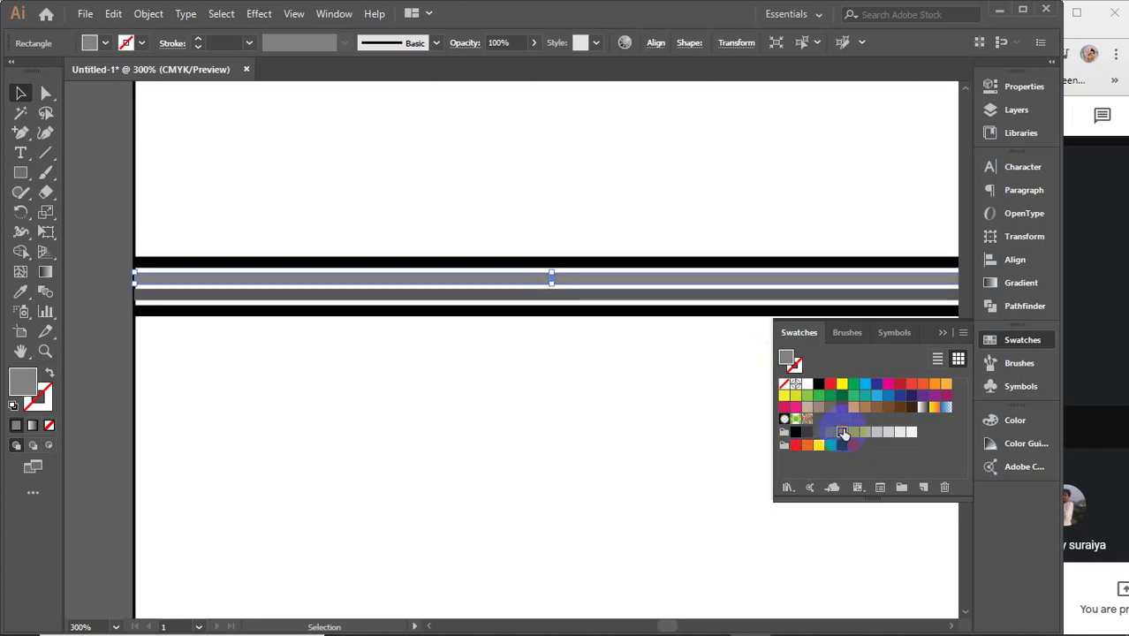
- Fill the top bar with light gray, trying K=30 and settling on the next lighter gray swatch
left_click(461, 294)
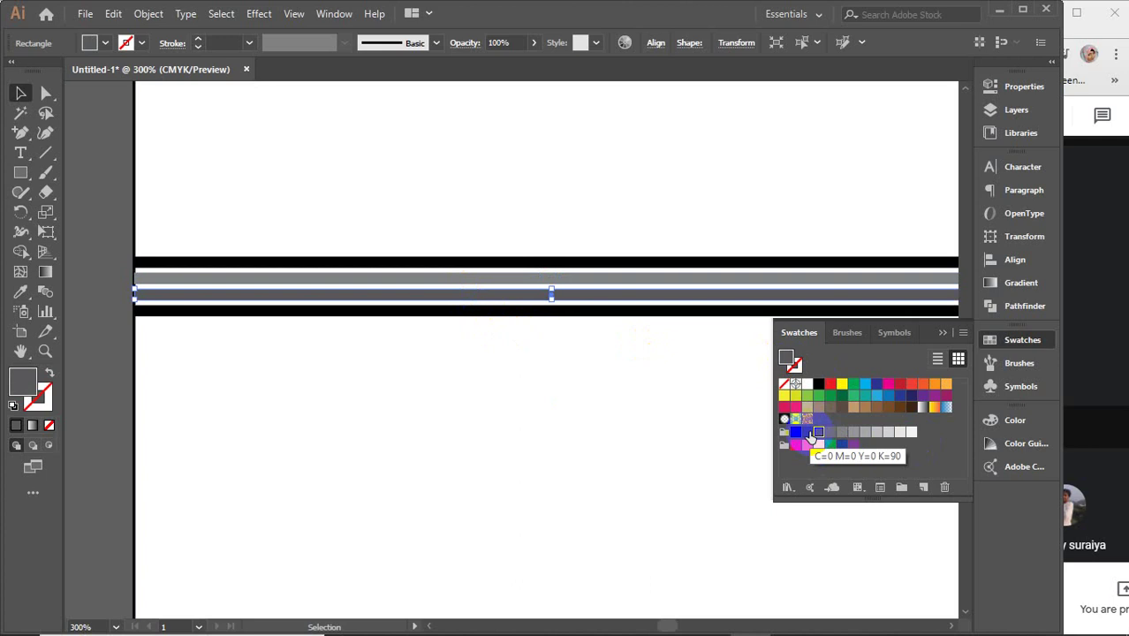
left_click(583, 261)
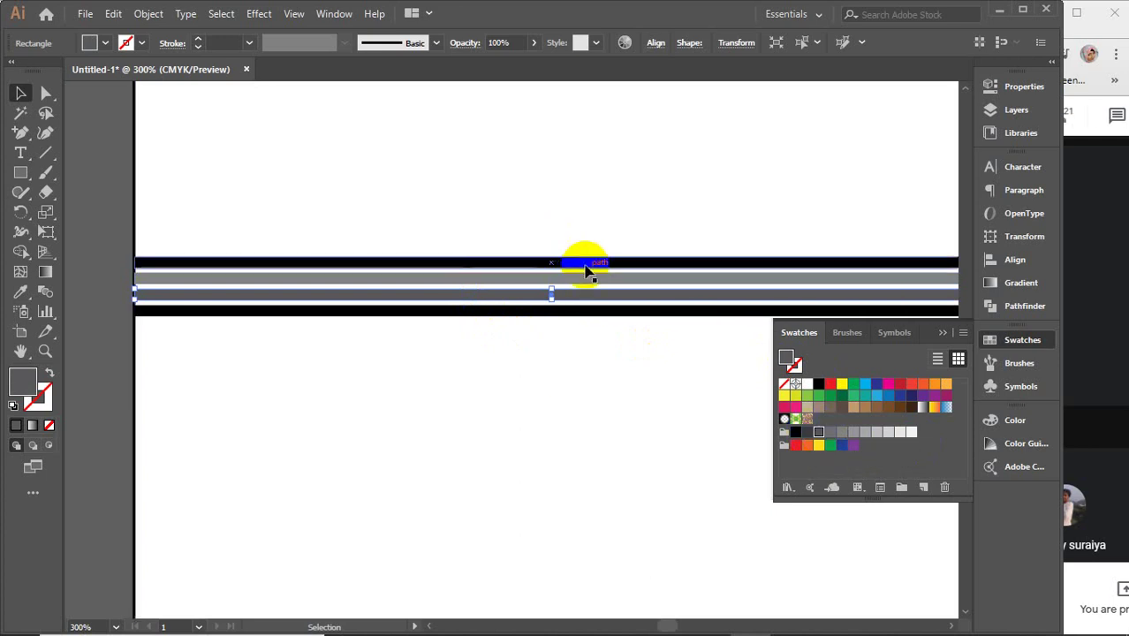
left_click(853, 432)
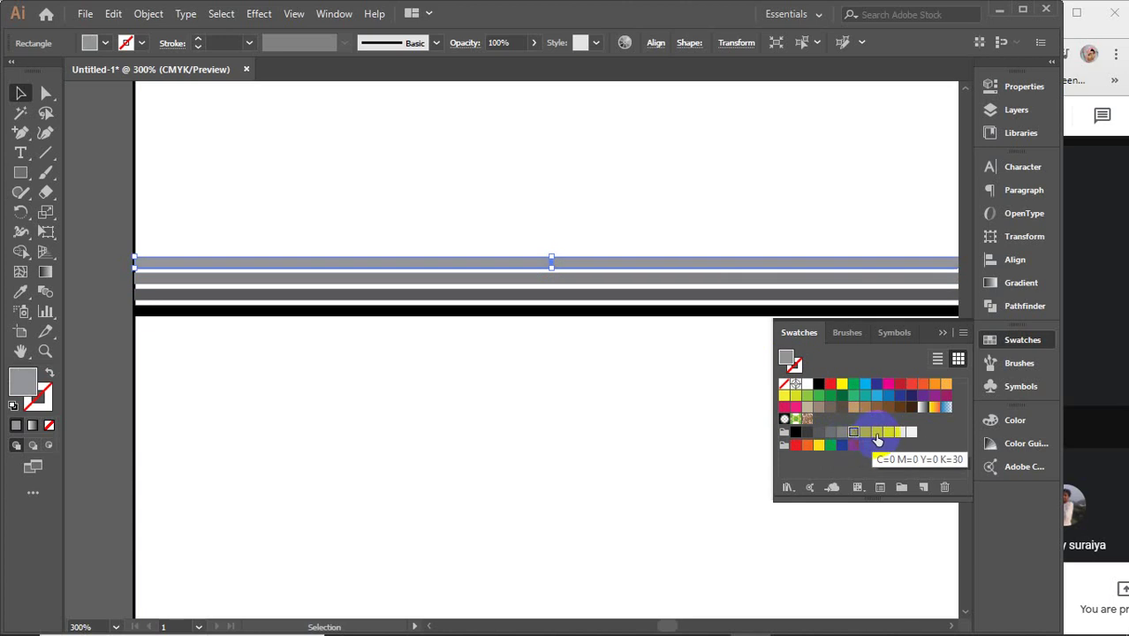
left_click(876, 433)
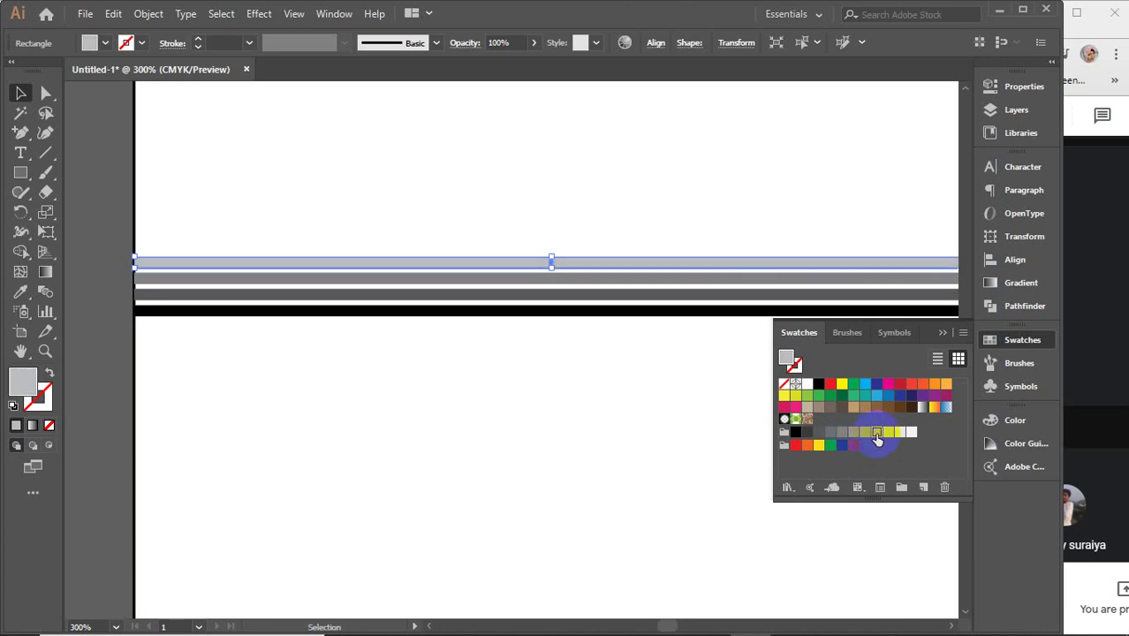
left_click(108, 308)
left_click(212, 286)
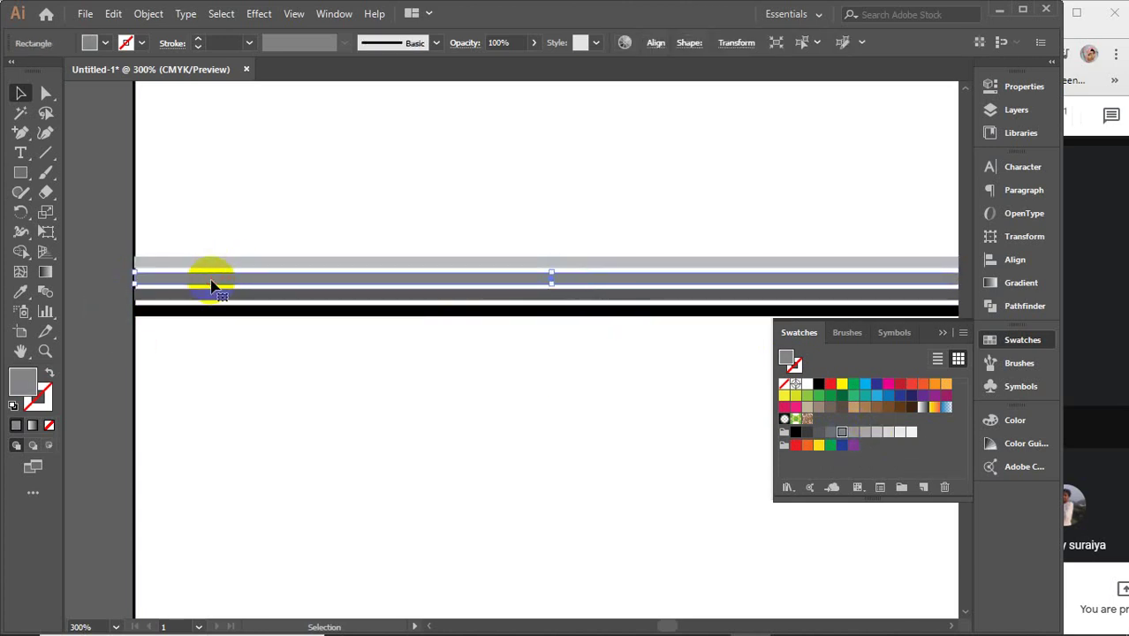
left_click(96, 247)
left_click(194, 264)
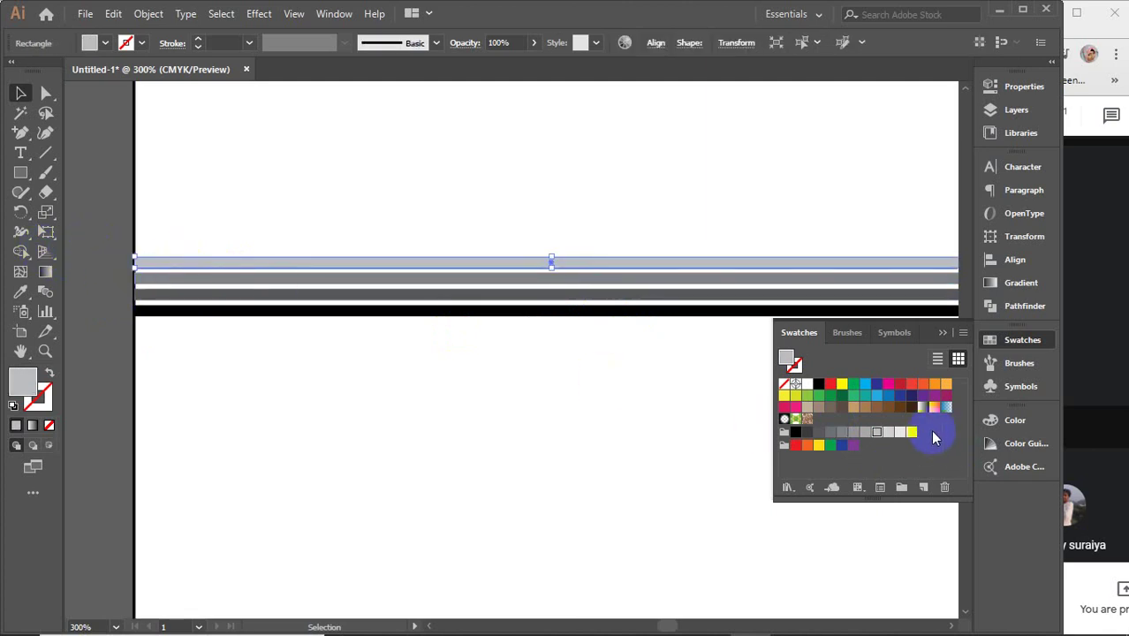
left_click(842, 432)
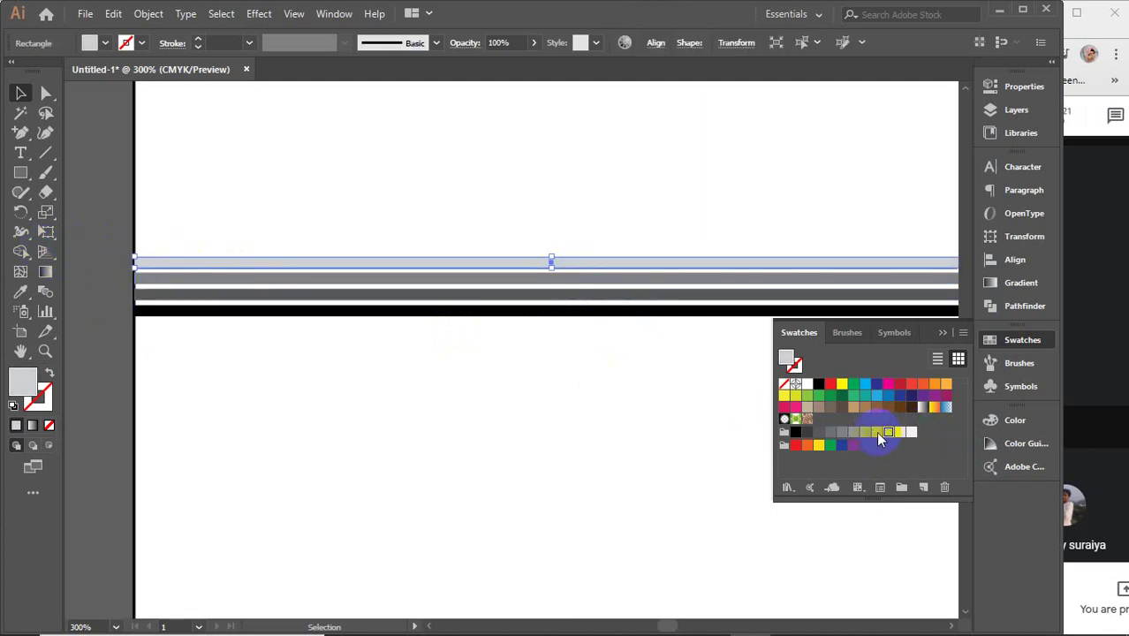
- Change the second bar's fill to the gray swatch one shade lighter than K=60
left_click(535, 279)
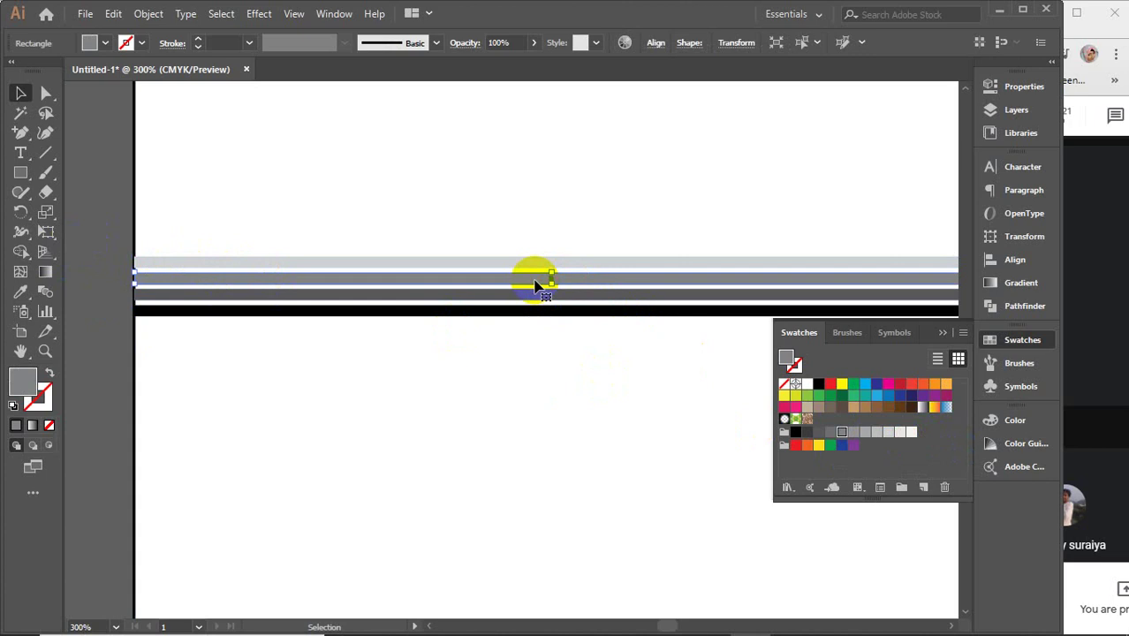
left_click(853, 432)
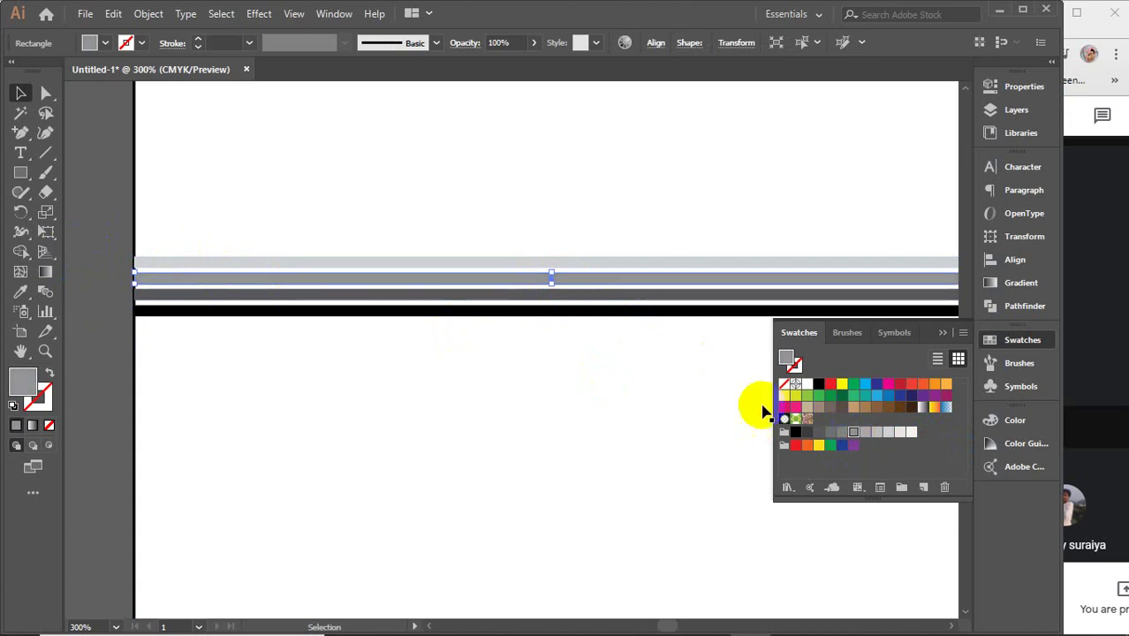
- Try the K=90 gray on the third bar, return it to its previous dark gray and deselect it
left_click(533, 309)
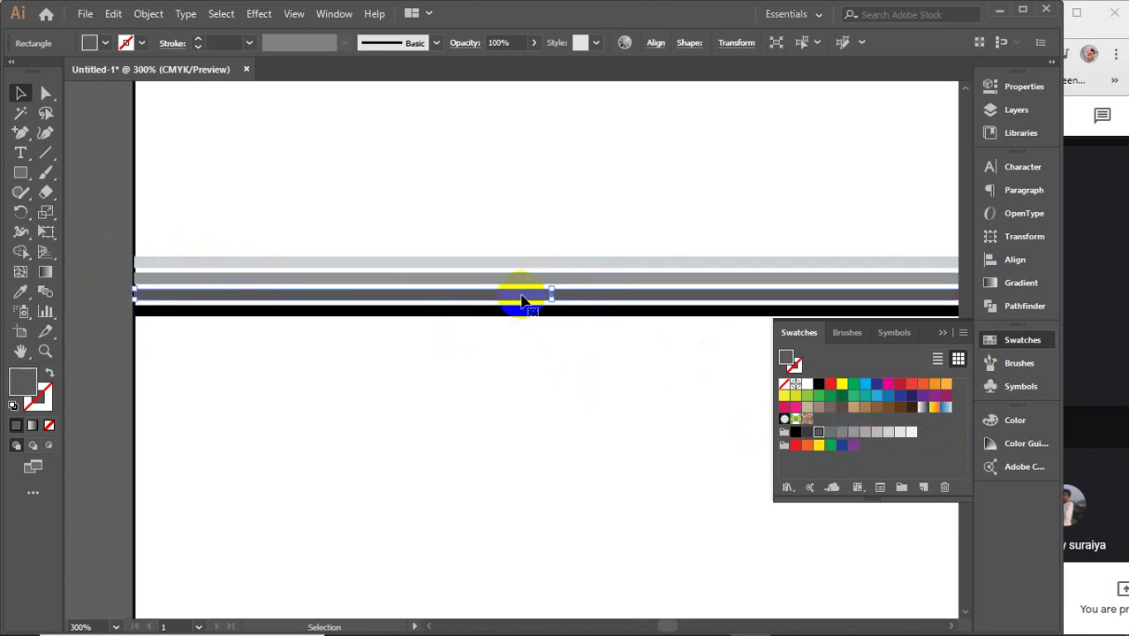
left_click(807, 433)
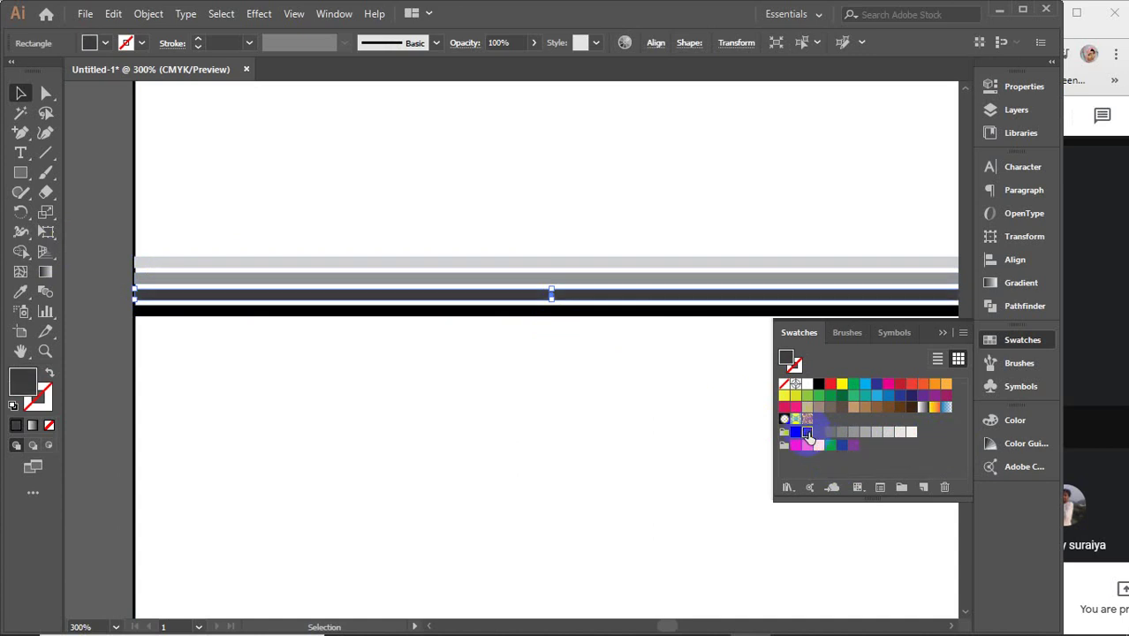
left_click(110, 323)
left_click(987, 336)
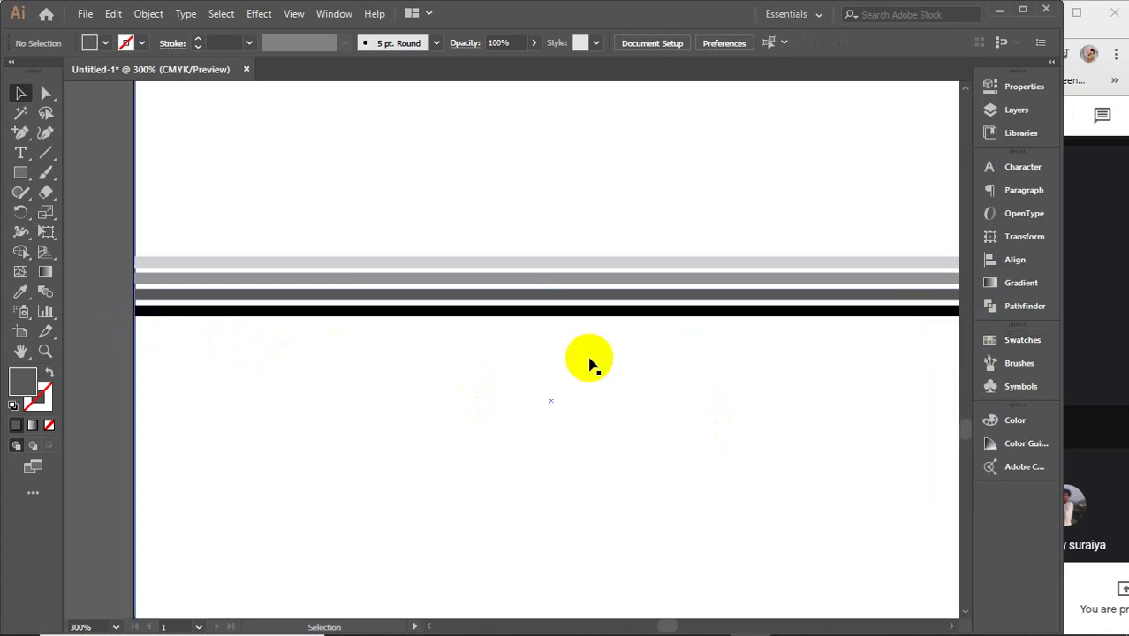
- Fill the large background rectangle behind the bars with a pale pink, hex ffd2df
scroll(495, 389, "down", 2)
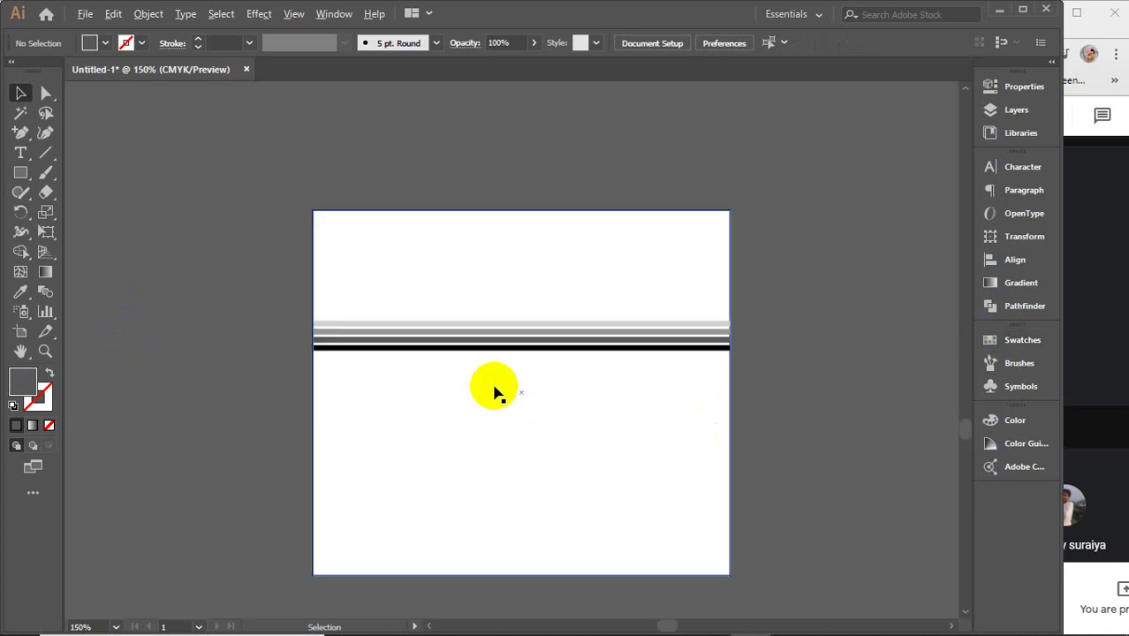
left_click(663, 457)
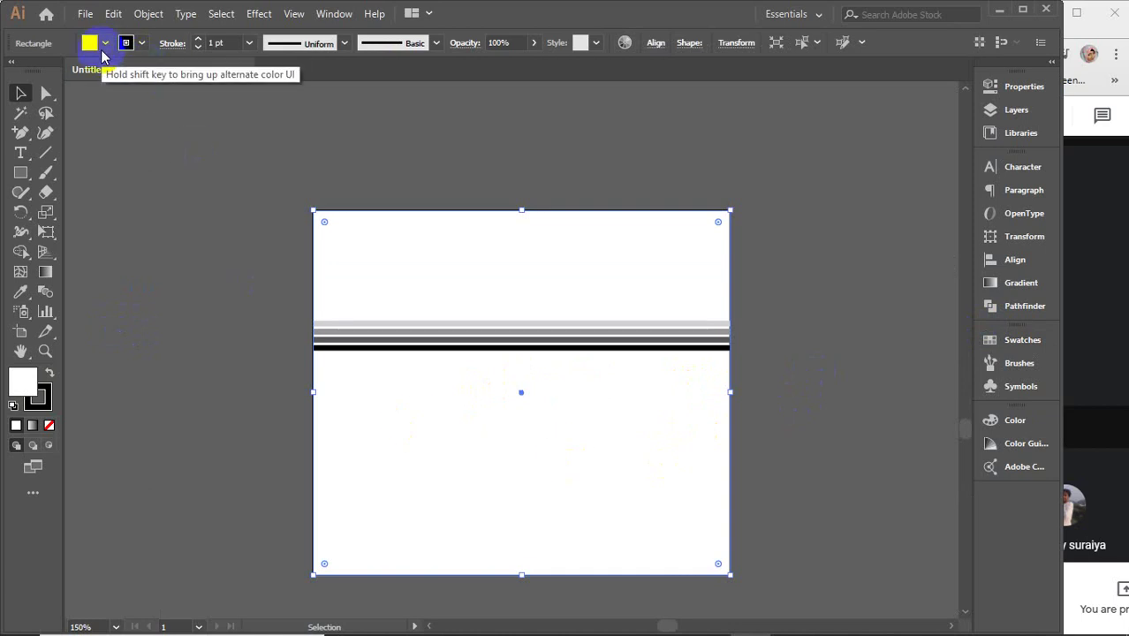
double_click(22, 381)
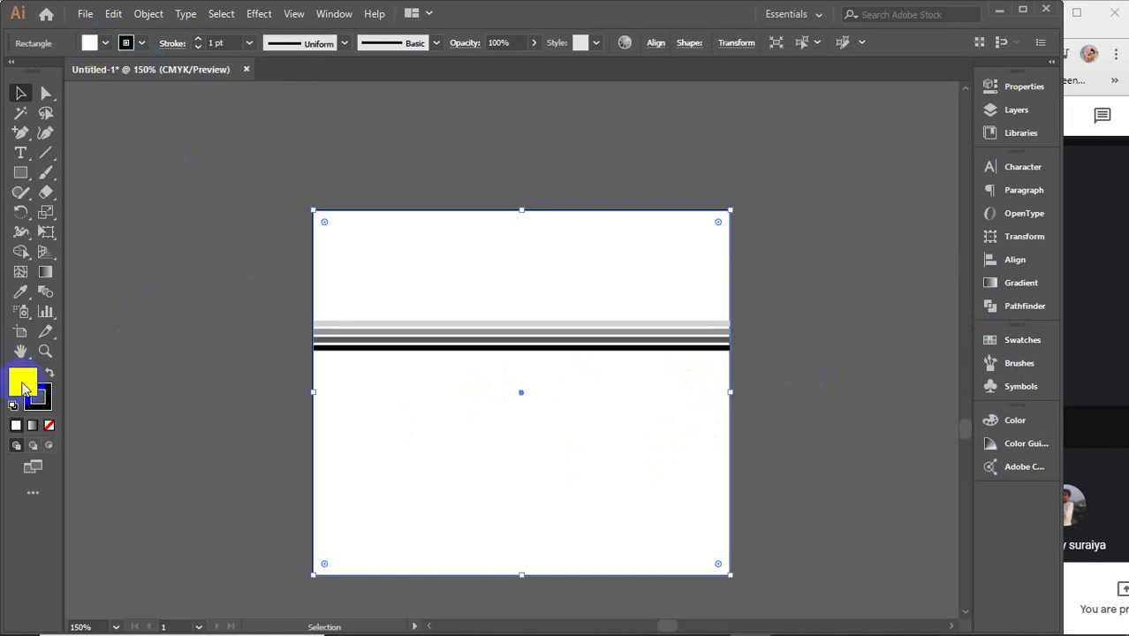
left_click_drag(863, 215, 848, 181)
mouse_move(758, 182)
left_mouse_down()
mouse_move(642, 169)
mouse_move(656, 140)
left_mouse_up()
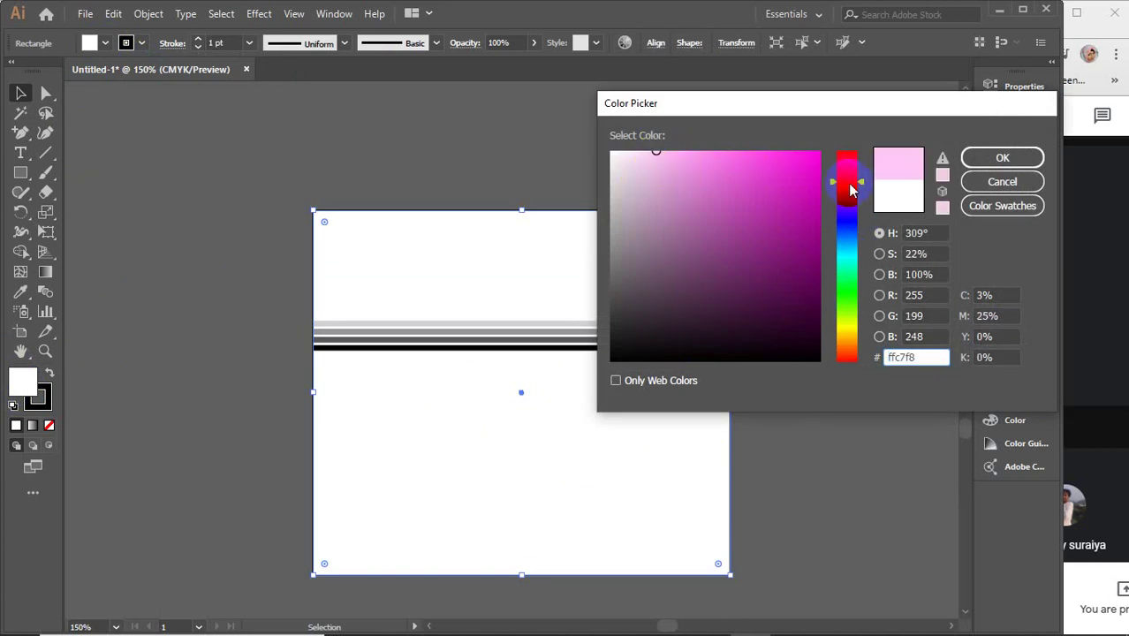
left_click_drag(848, 187, 848, 180)
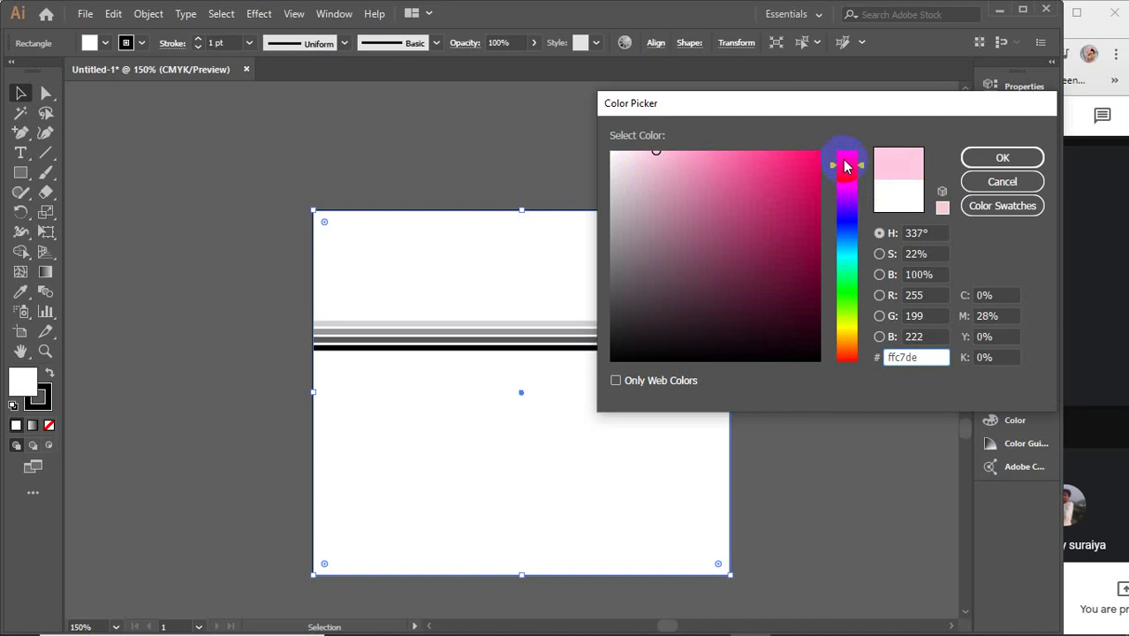
left_click_drag(845, 166, 846, 160)
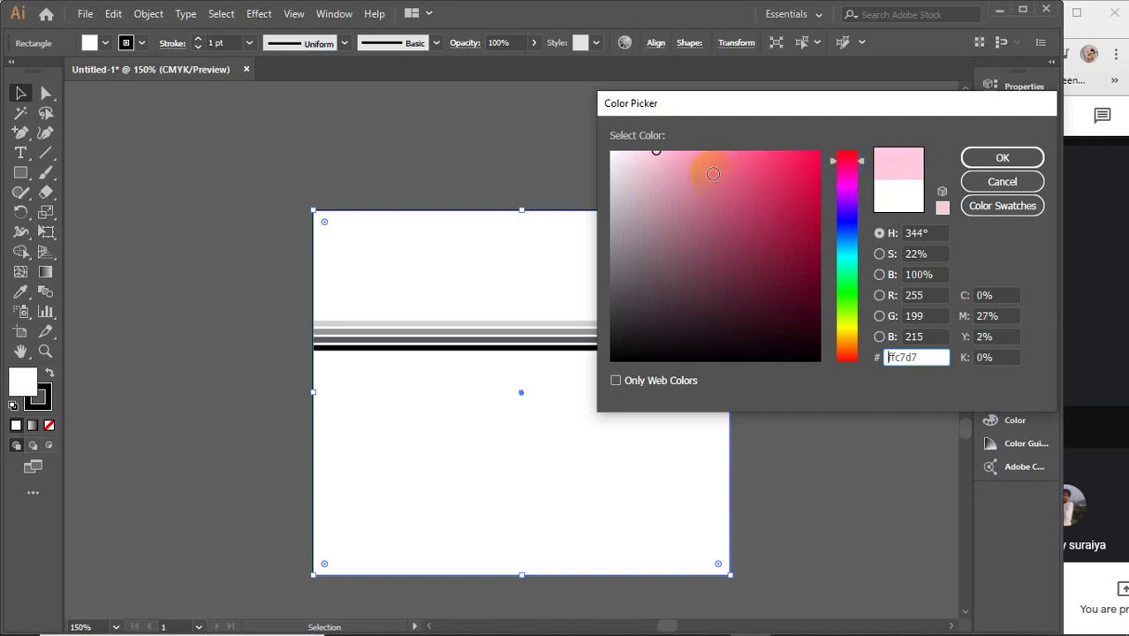
left_click_drag(658, 154, 665, 147)
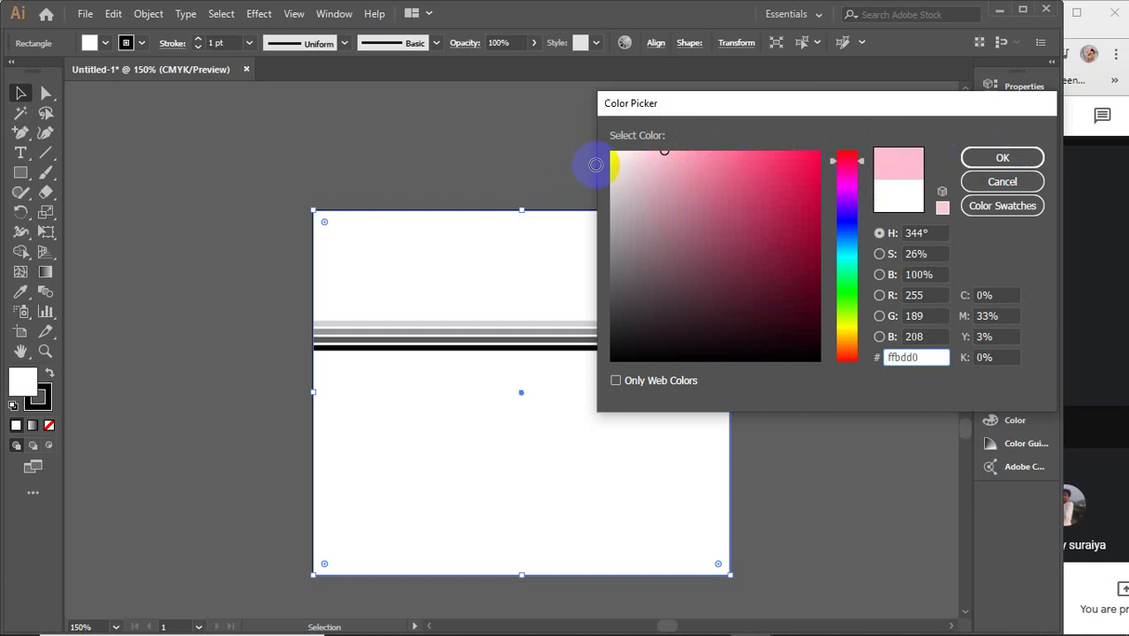
left_click(642, 155)
left_click(1002, 157)
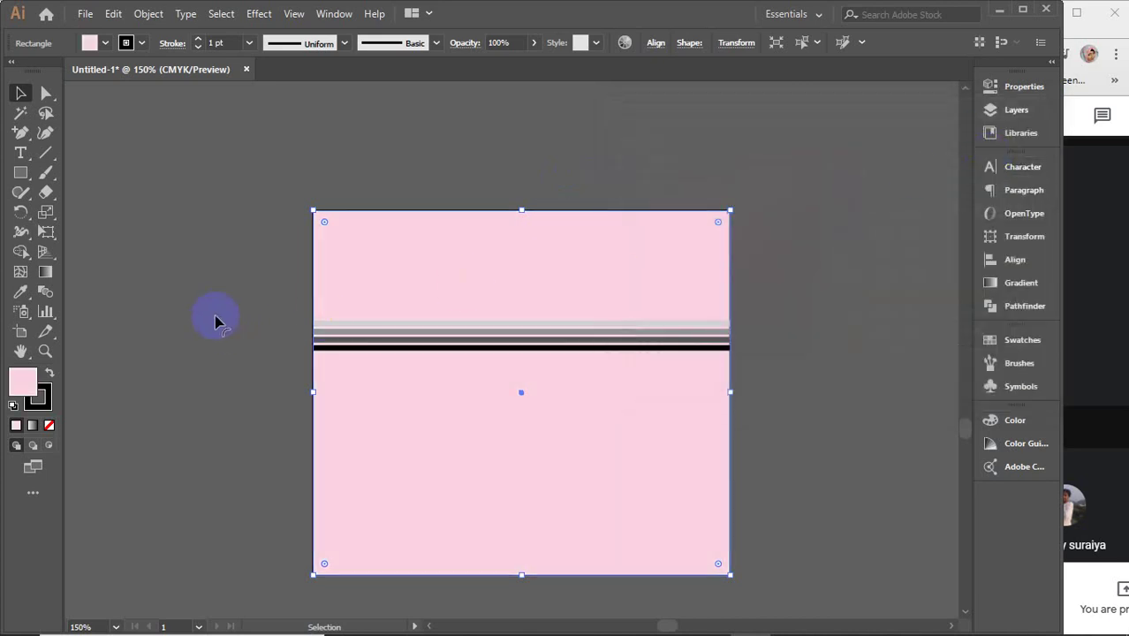
- Change the large background rectangle's fill from pink to pale yellow, hex fffdd4, and deselect it
left_click(104, 42)
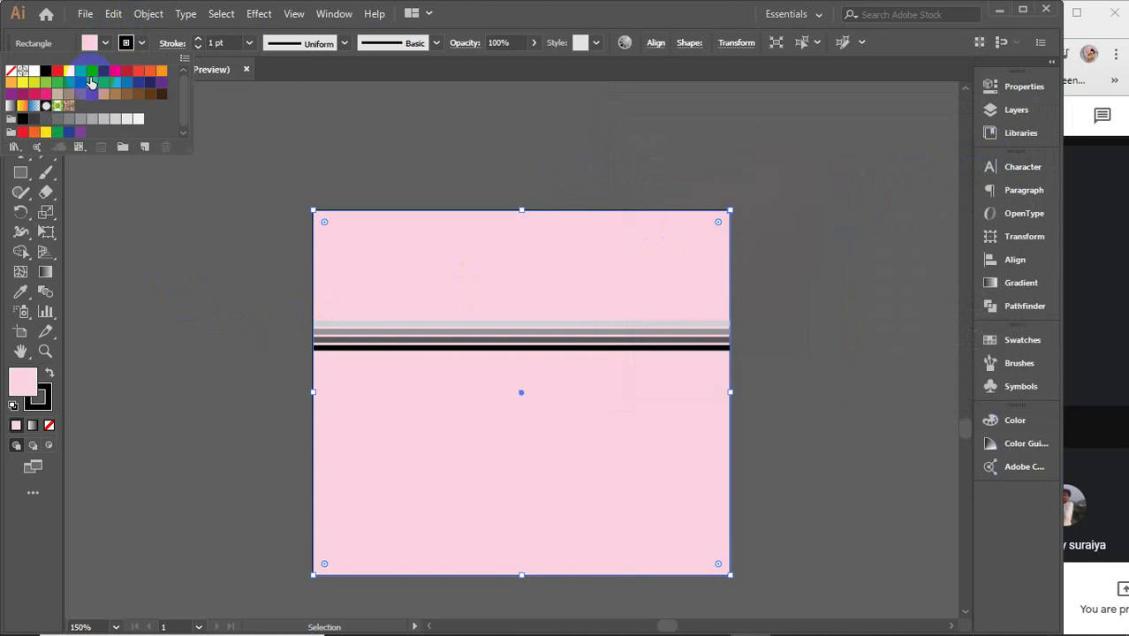
double_click(30, 386)
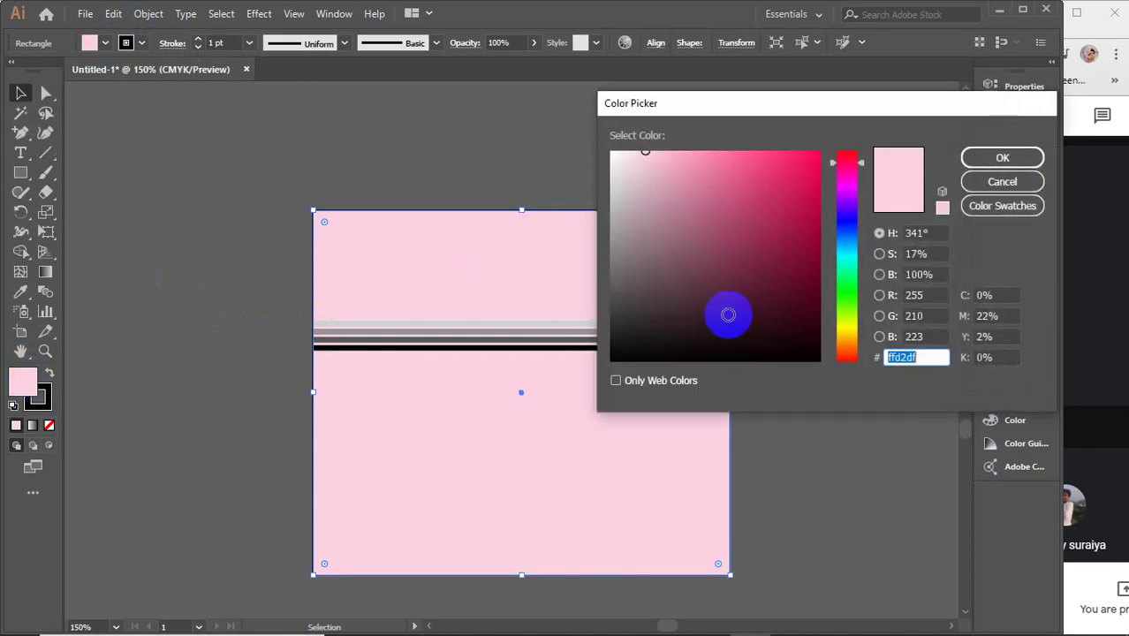
left_click(844, 331)
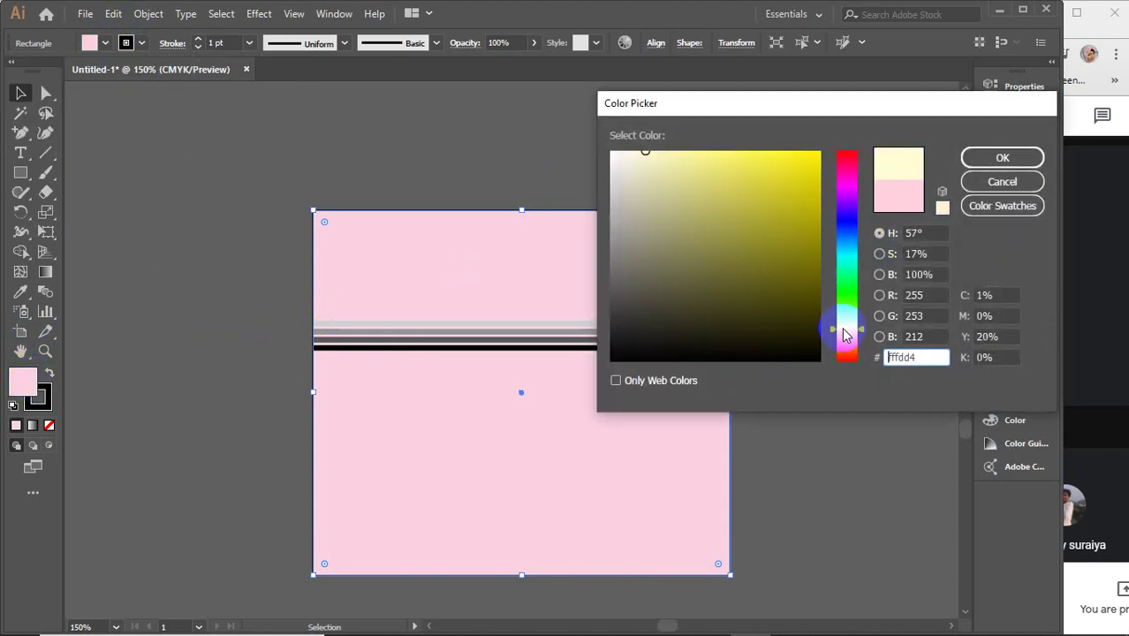
left_click(1002, 159)
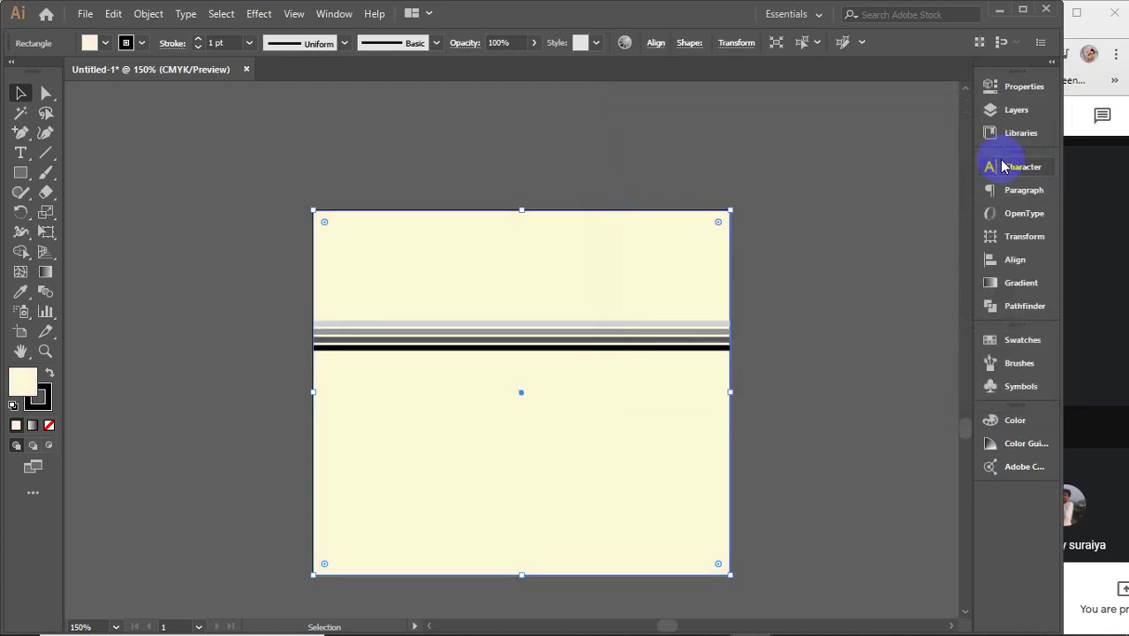
left_click(355, 365)
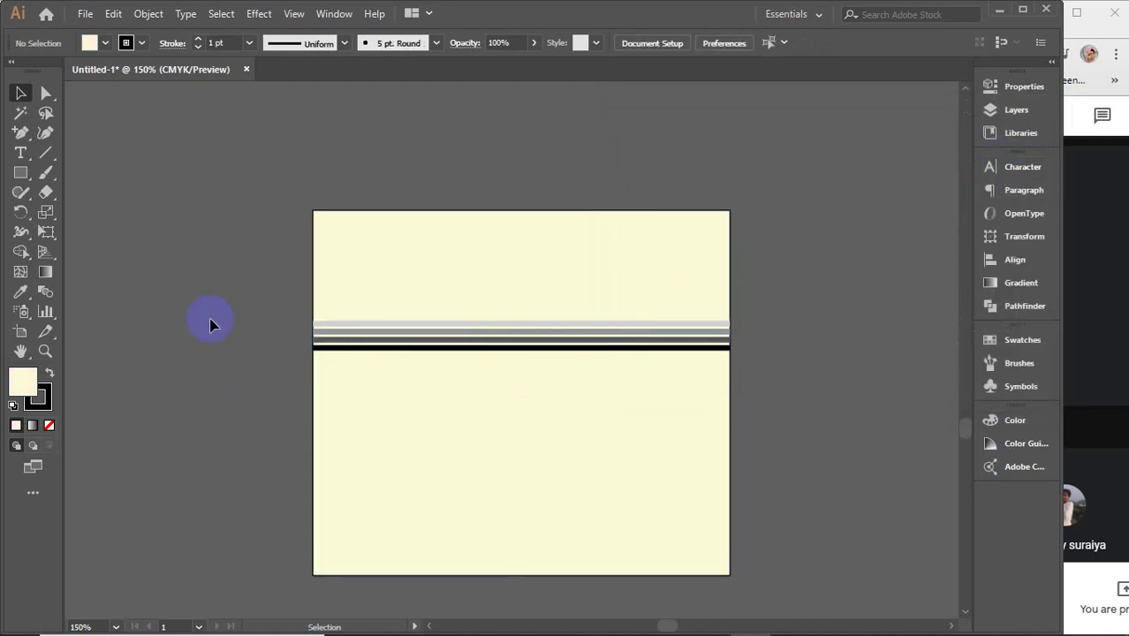
left_click(497, 487)
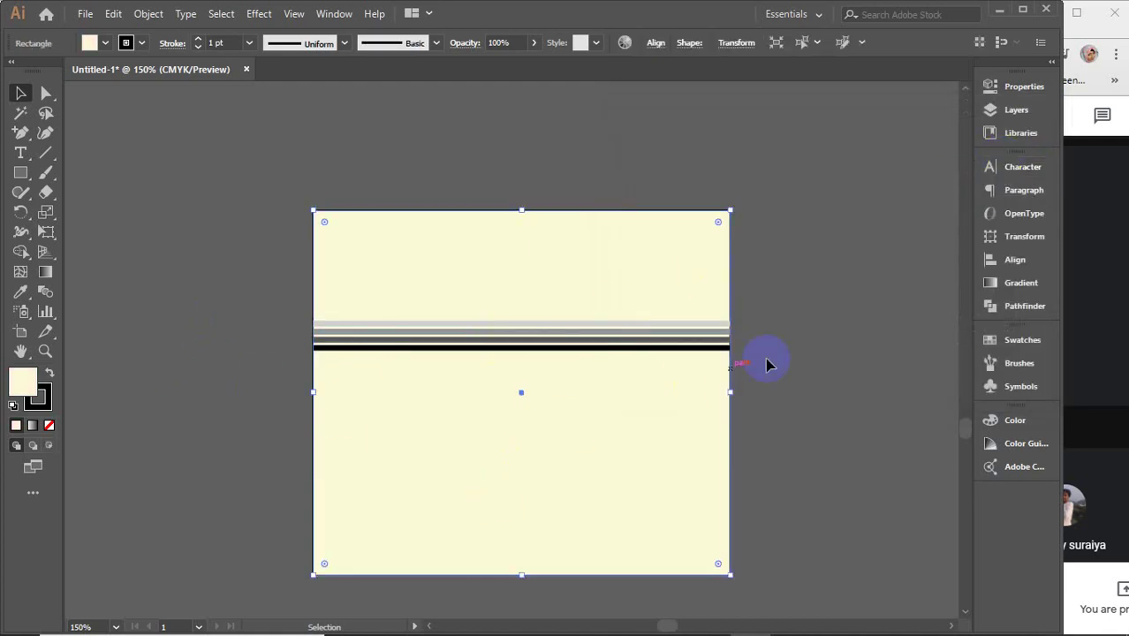
left_click(865, 334)
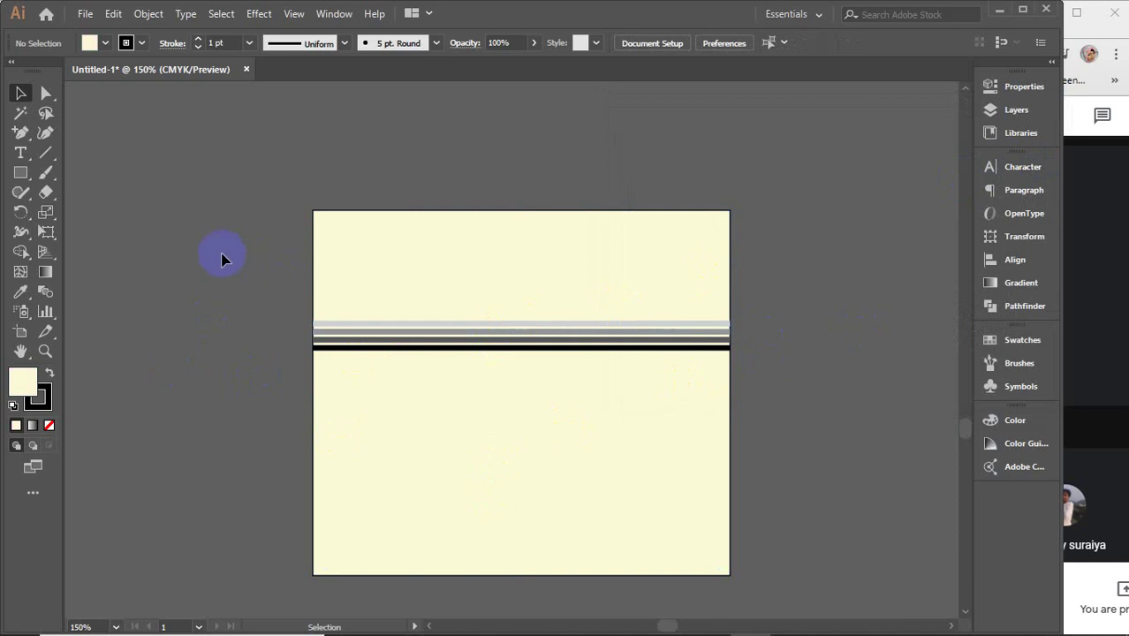
- Add the text "Antazol 0.1%" in the empty area above the background rectangle
left_click(22, 157)
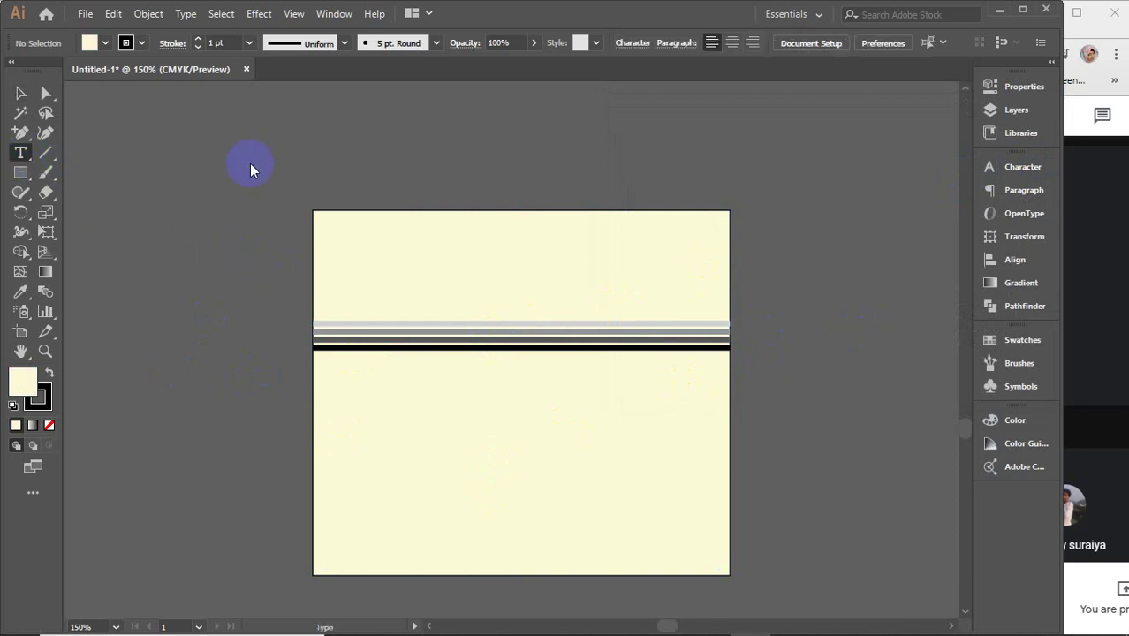
left_click(311, 148)
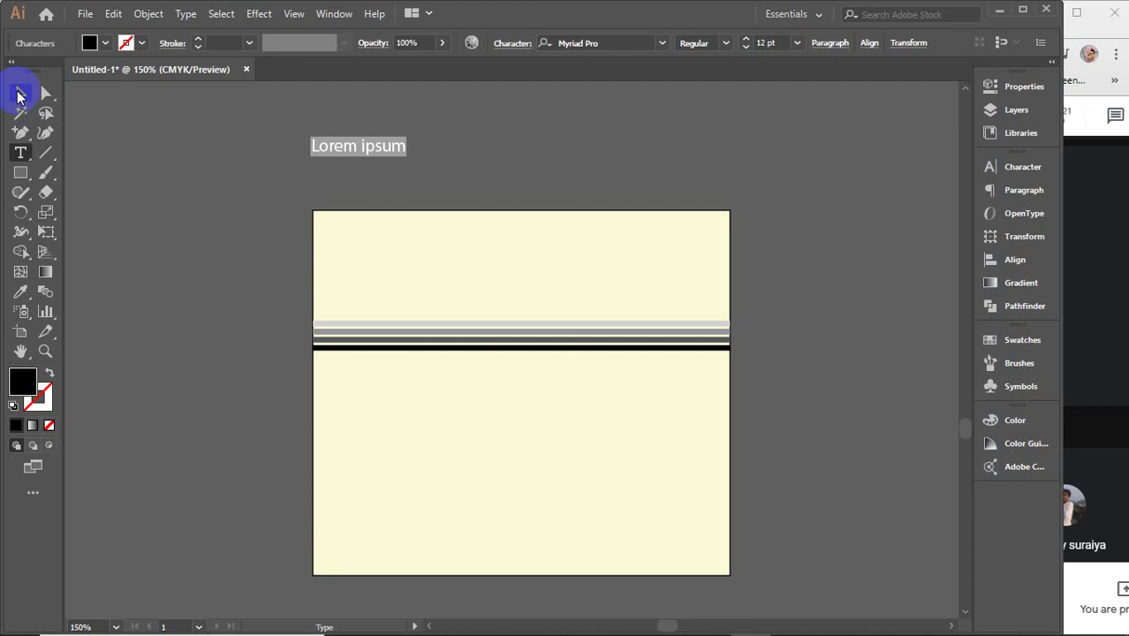
type("A")
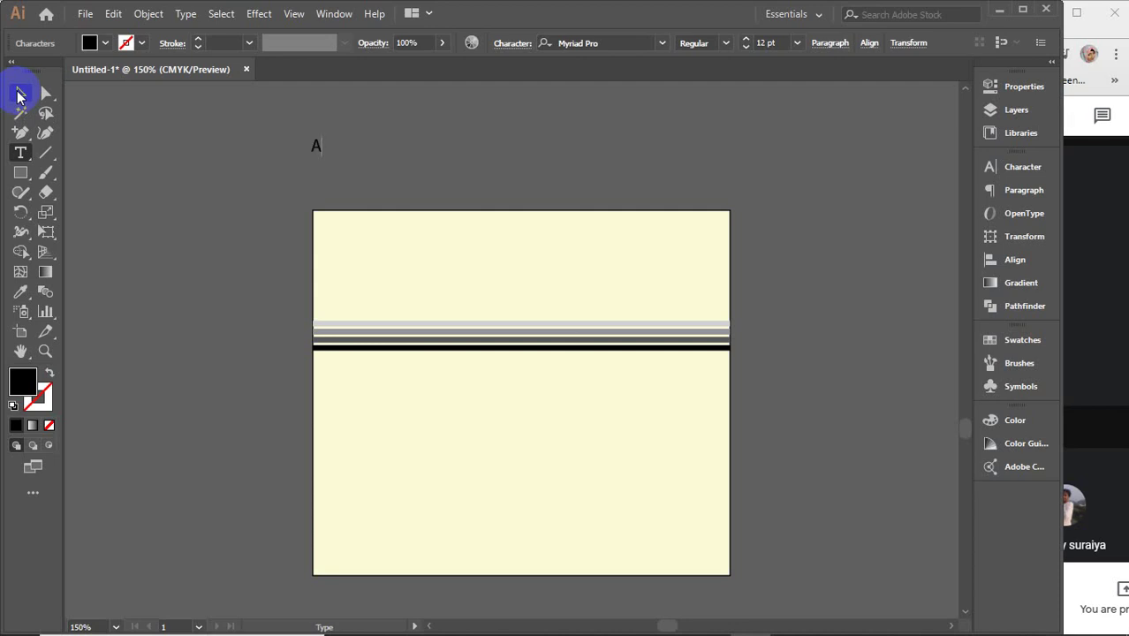
type("ntazl")
key("BackSpace")
type("ol")
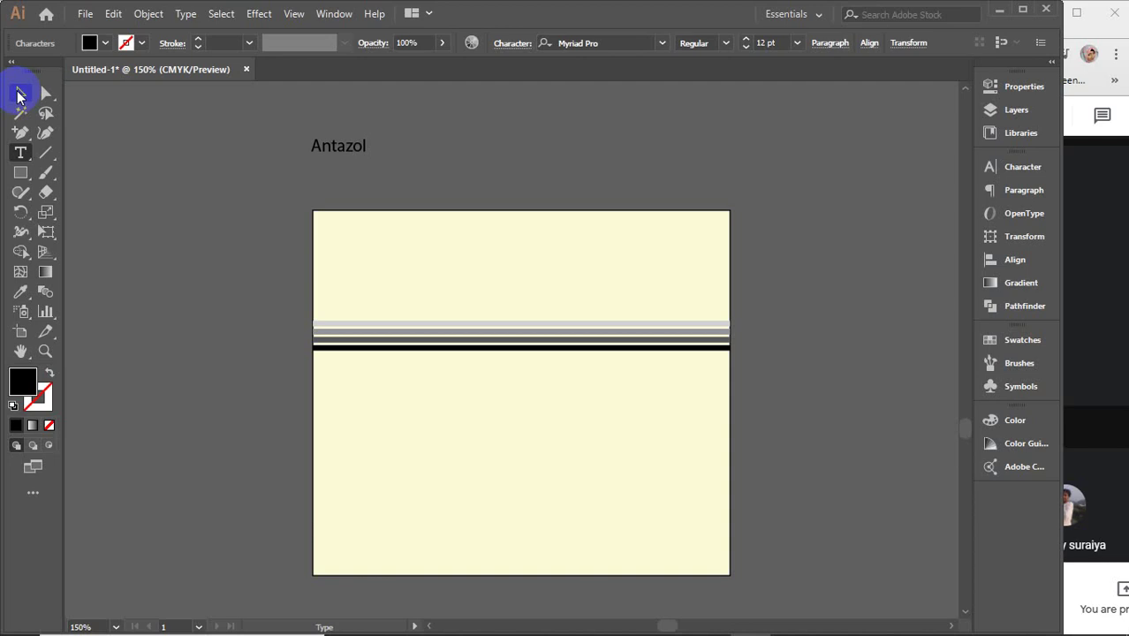
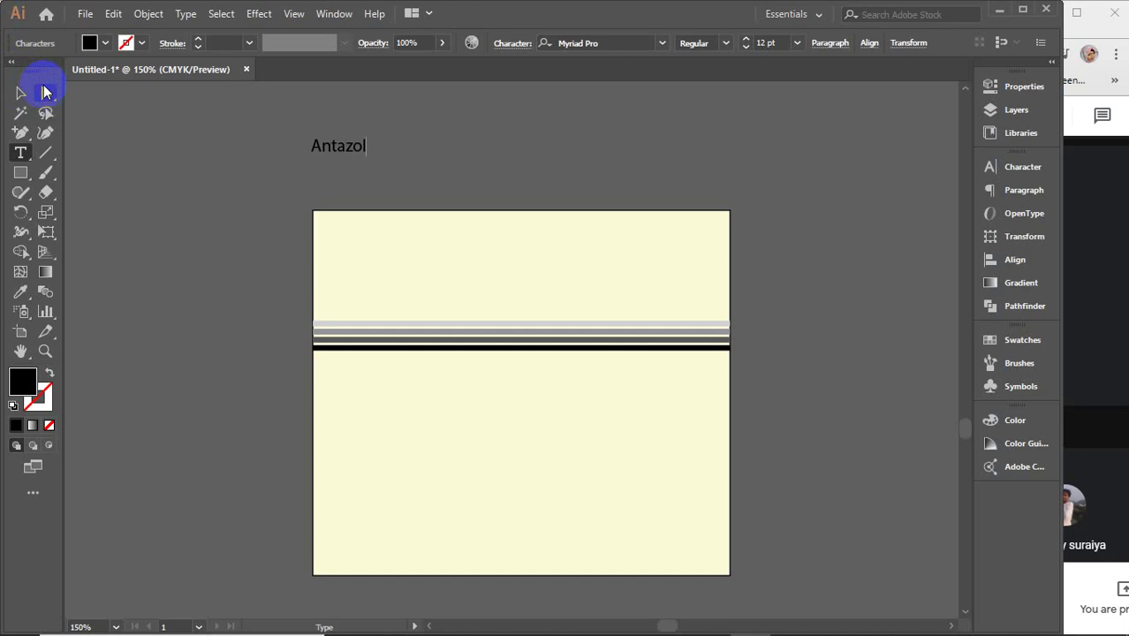
type("0.1%")
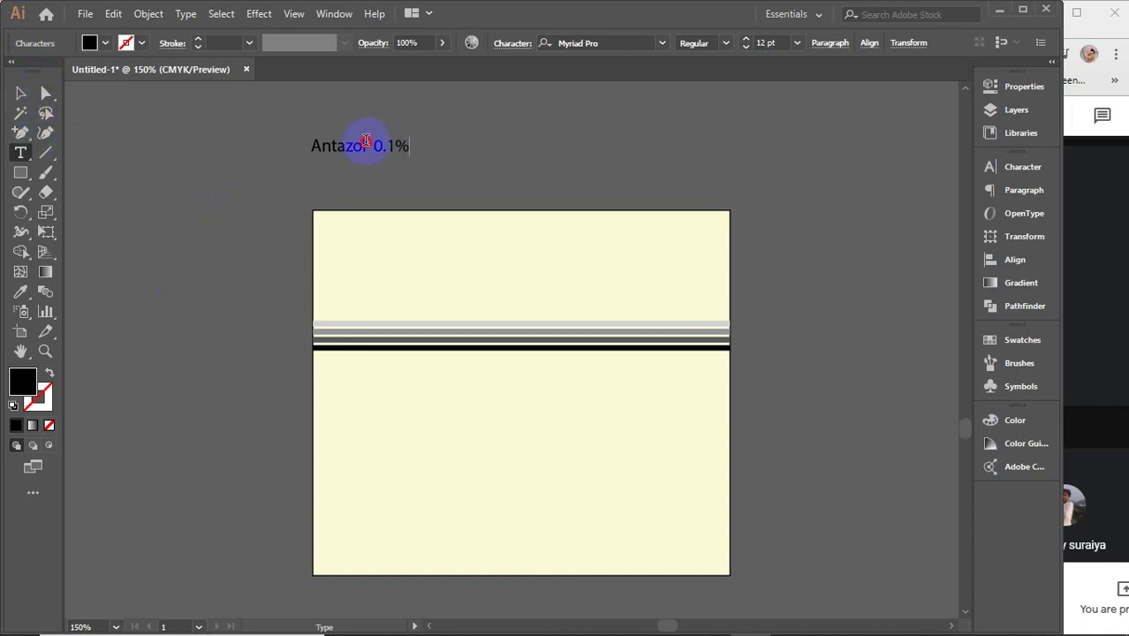
- Set the font size of the word "Antazol" to 20 pt, leaving "0.1%" at its smaller size, and deselect the text
left_click_drag(367, 140, 254, 141)
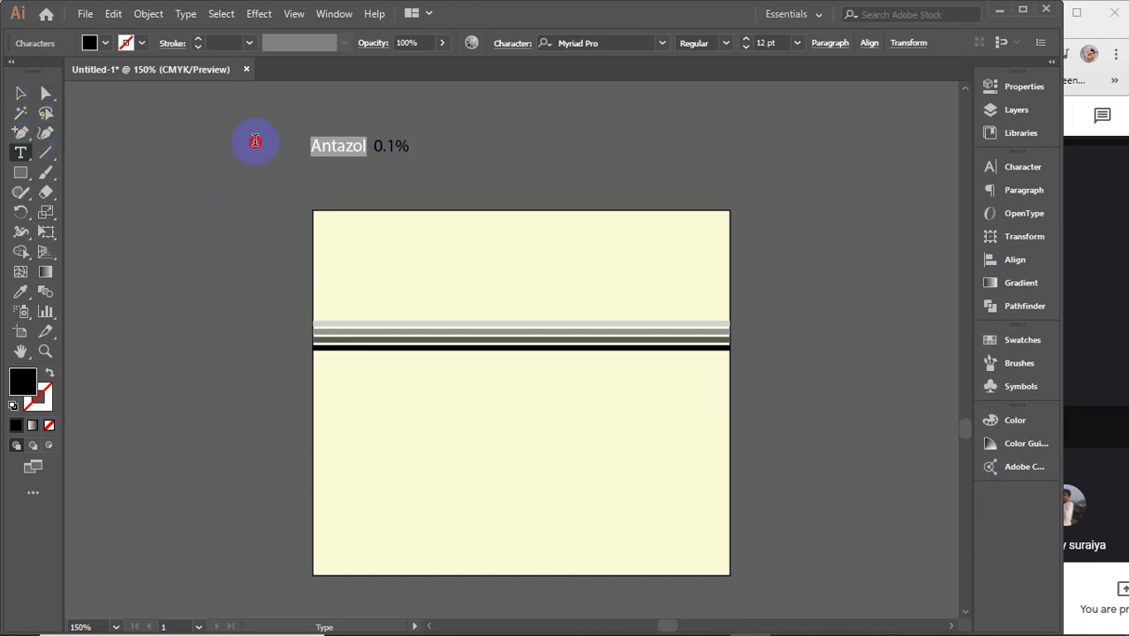
left_click(1023, 167)
left_click(835, 231)
key("Up")
key("Up")
key("Up")
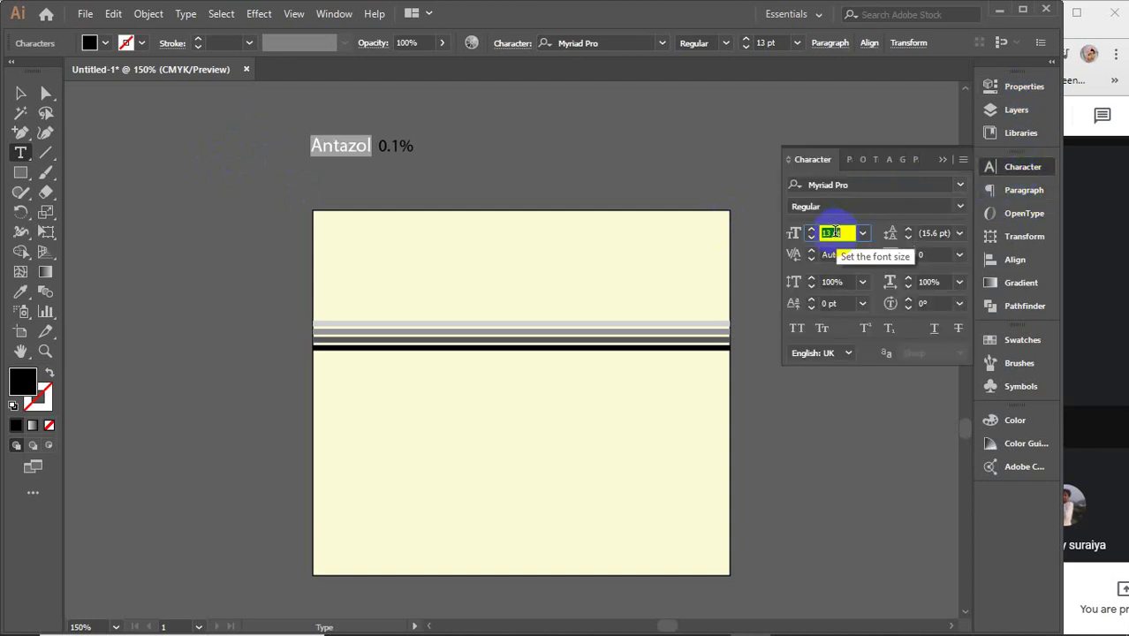
key("Up")
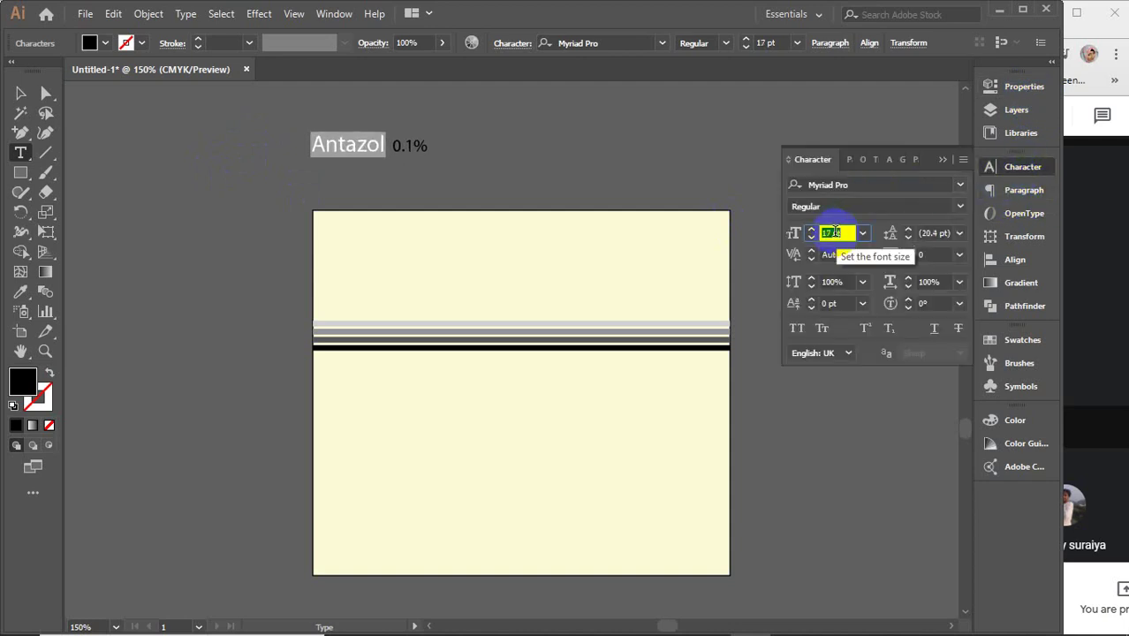
key("Up")
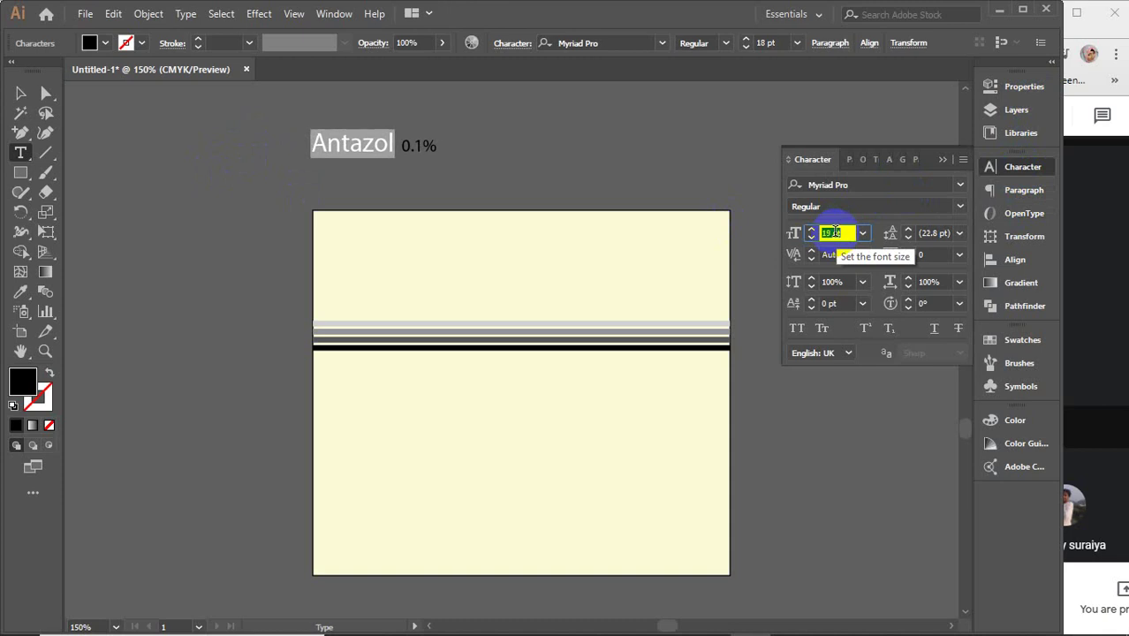
key("Up")
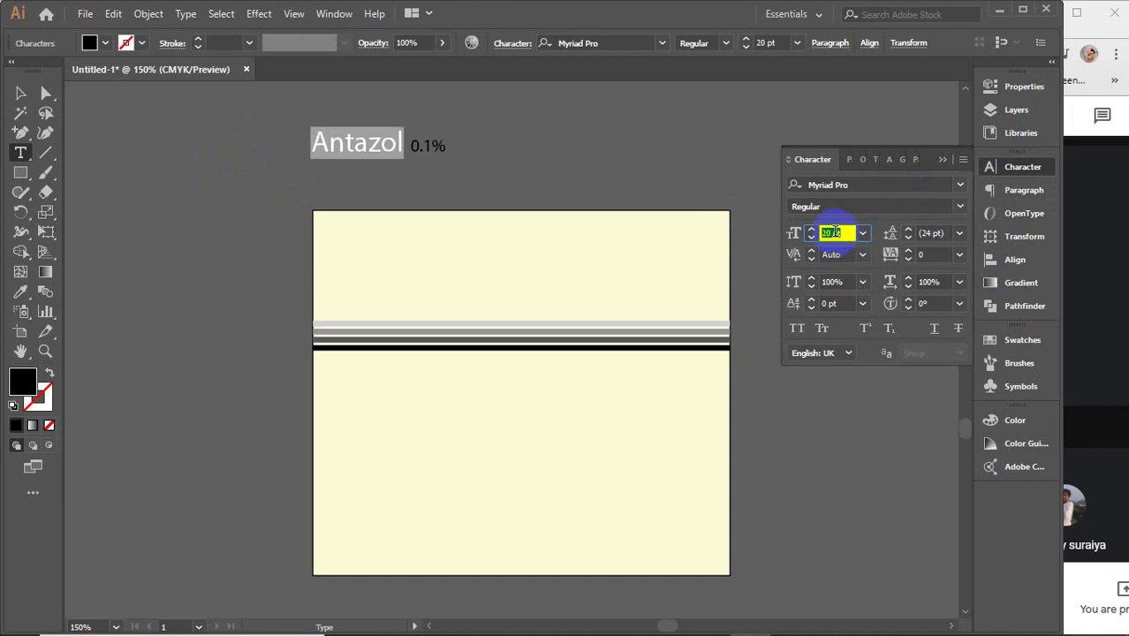
left_click(943, 160)
left_click(21, 93)
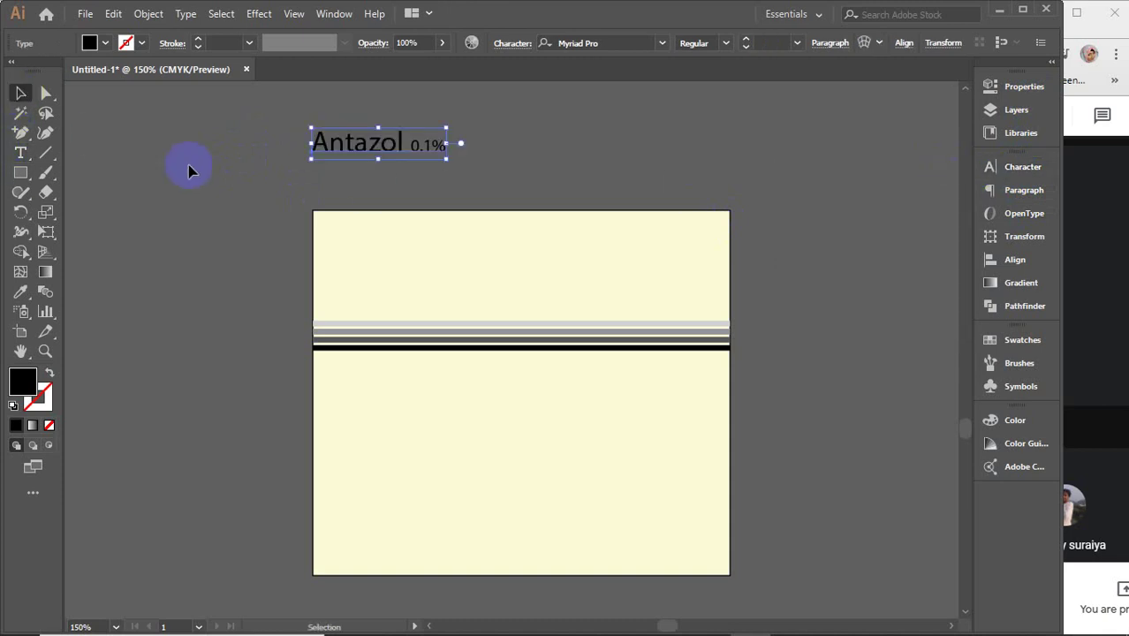
left_click(188, 171)
- Move the "Antazol 0.1%" text onto the background above the gray bars and centre it horizontally with the background rectangle
left_click_drag(368, 146, 512, 276)
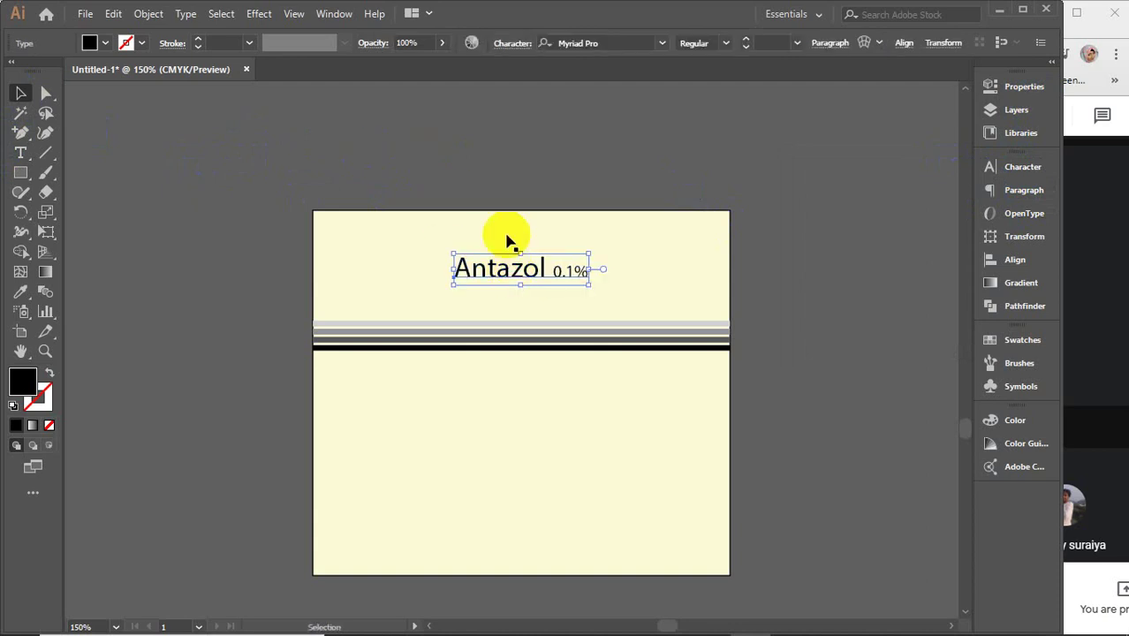
left_click(667, 268, "shift")
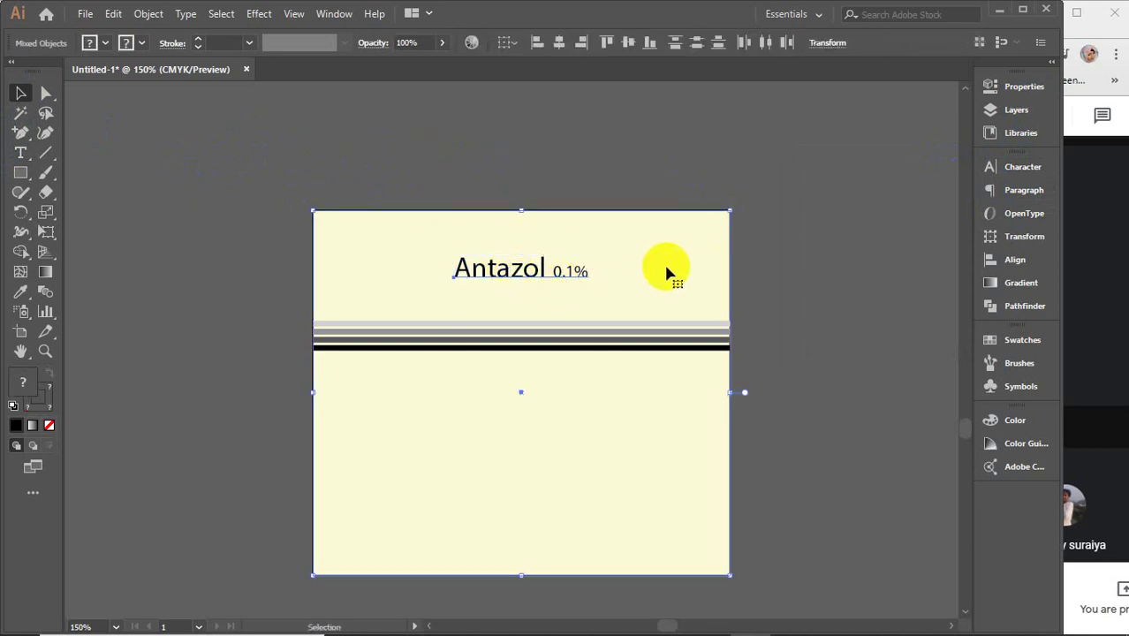
left_click(560, 46)
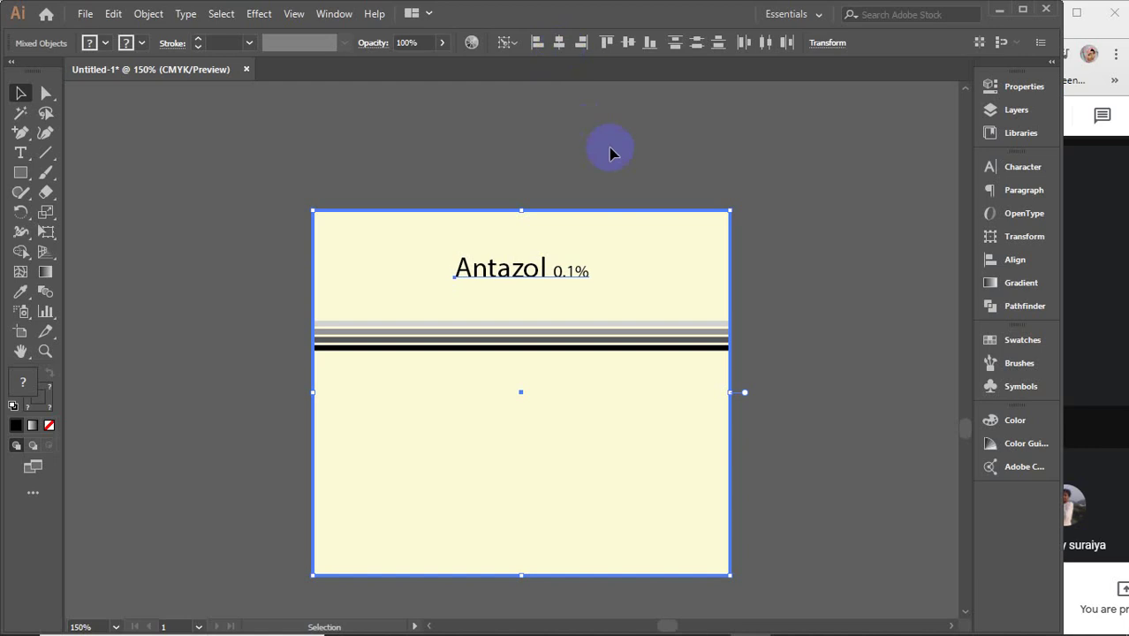
left_click(609, 152)
- Enlarge the "Antazol 0.1%" text proportionally from its centre until it fills most of the area above the bars
left_click(509, 274)
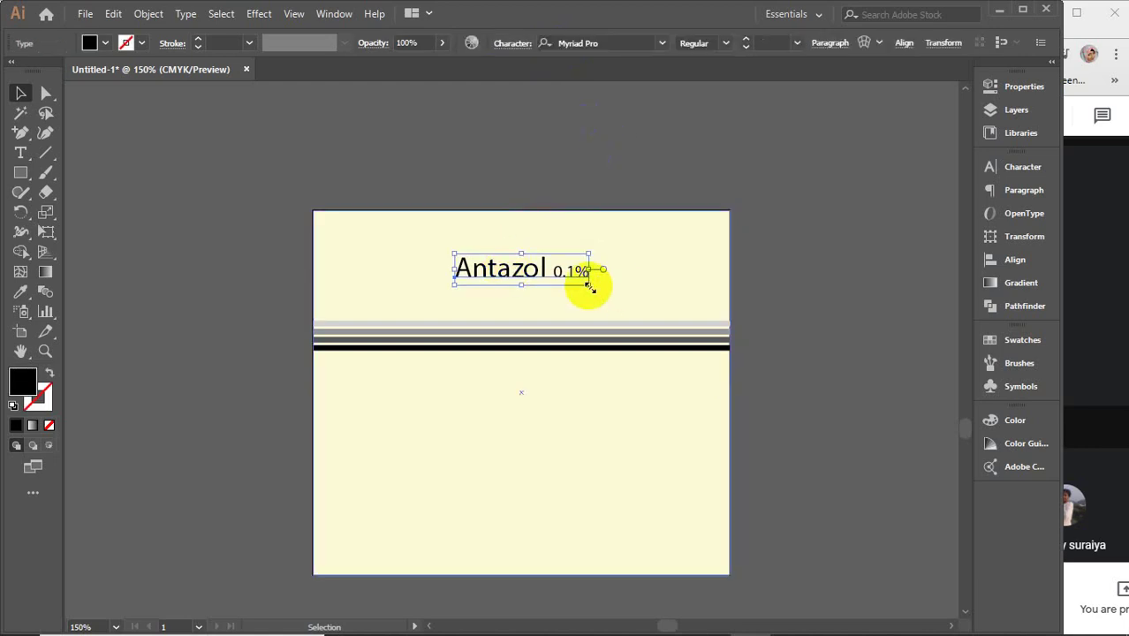
left_click_drag(587, 284, 680, 333)
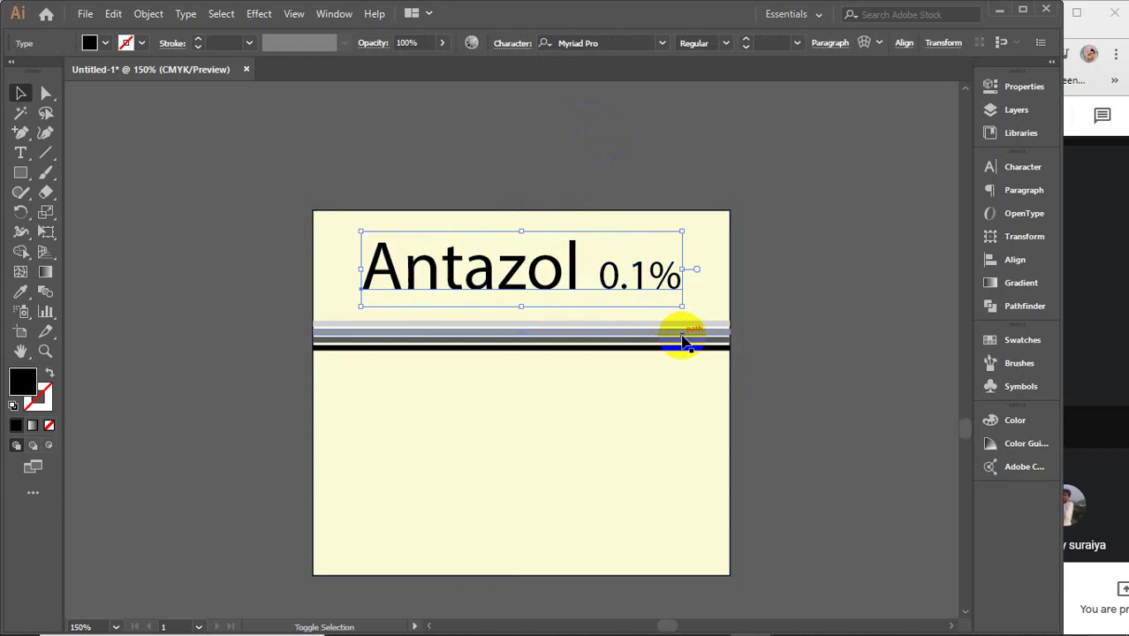
left_click(544, 162)
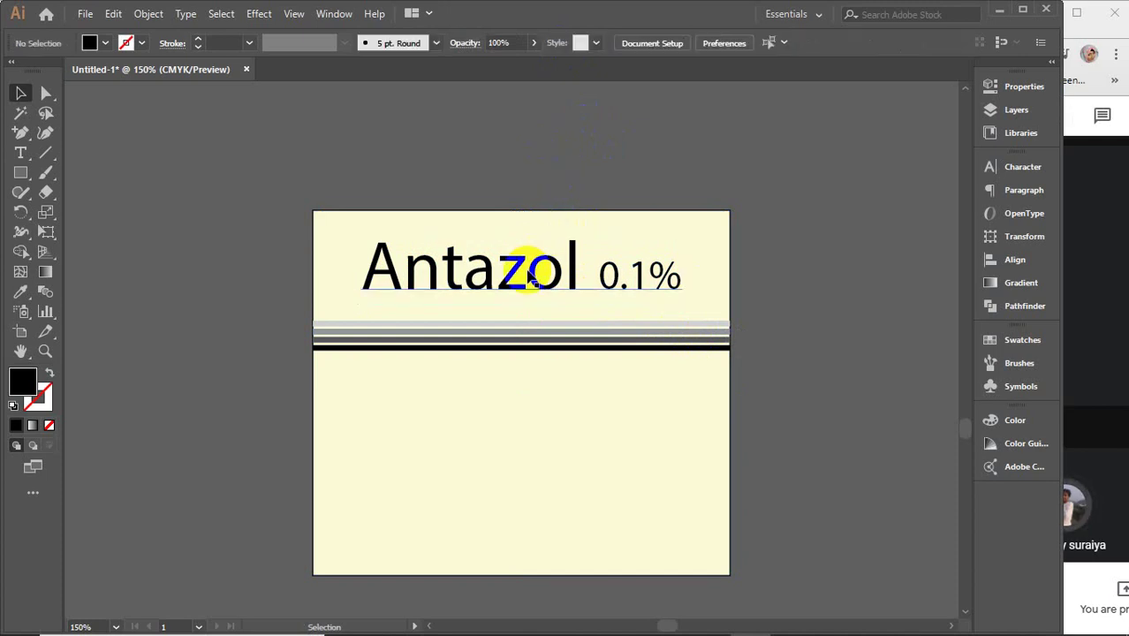
- Add a separate text line "Xylometazoline HCL USP" in the empty area above the background rectangle
left_click(17, 159)
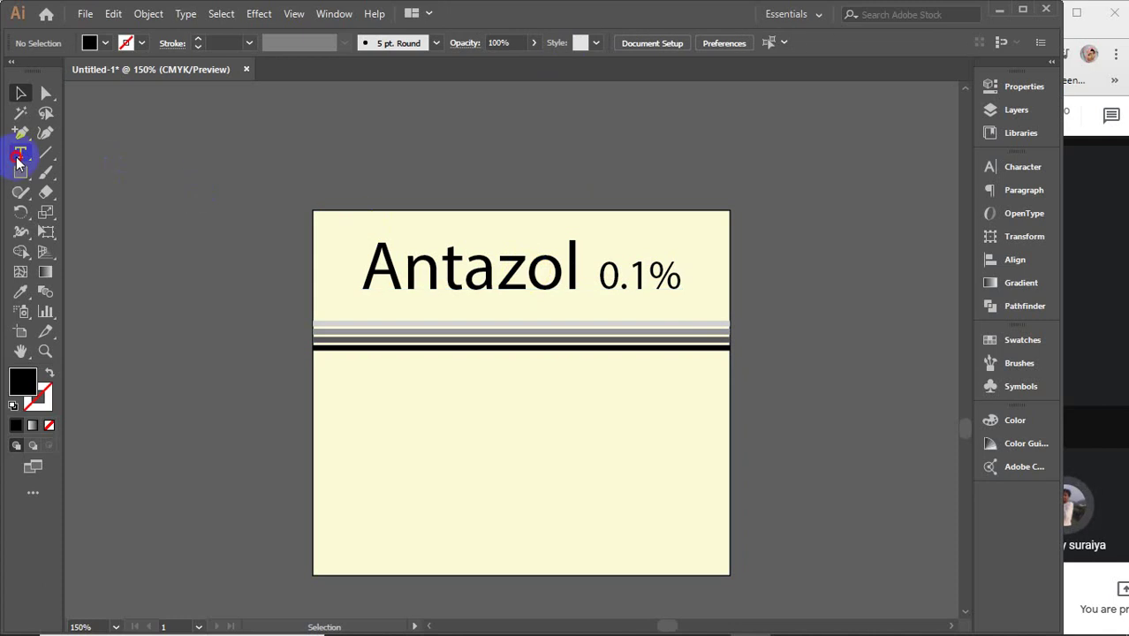
left_click(214, 145)
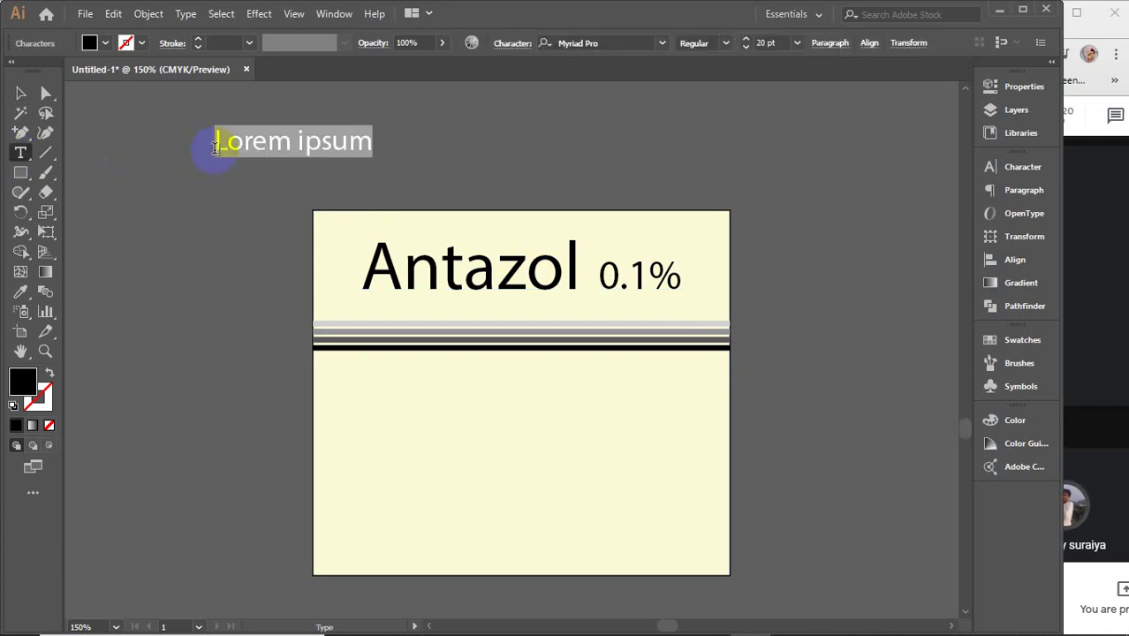
type("X")
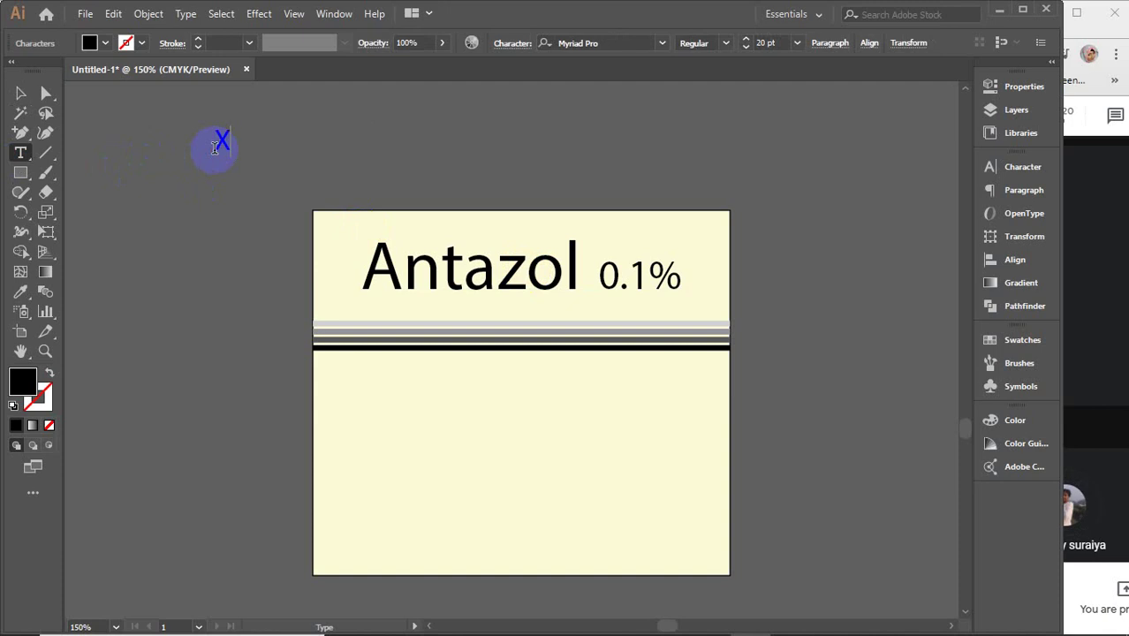
type("ylo")
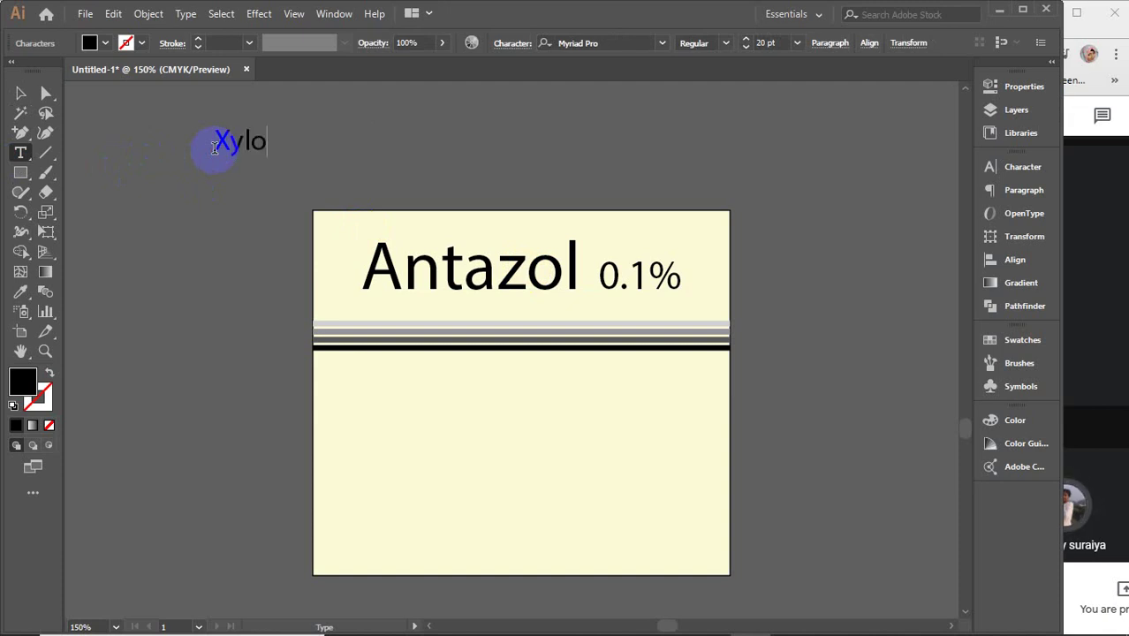
type("me")
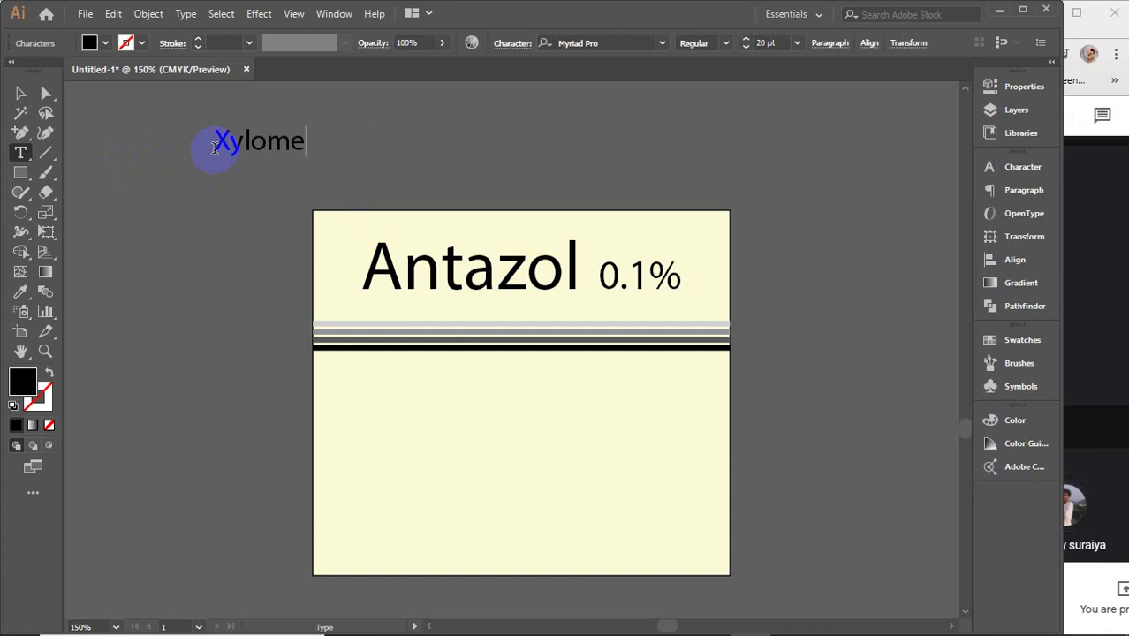
type("ta")
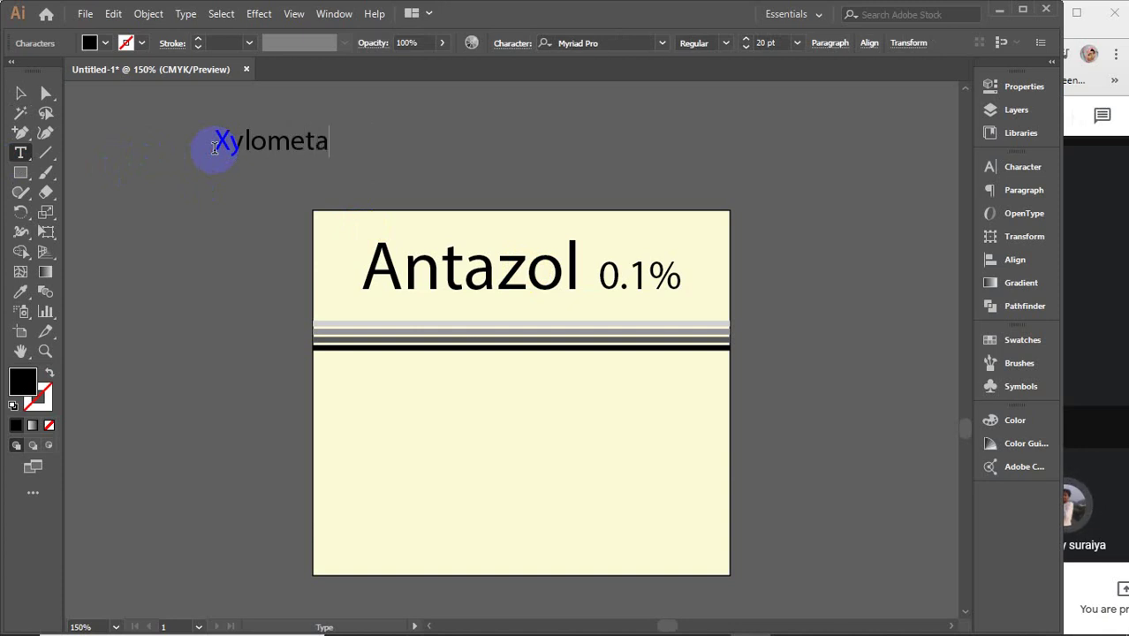
type("zo")
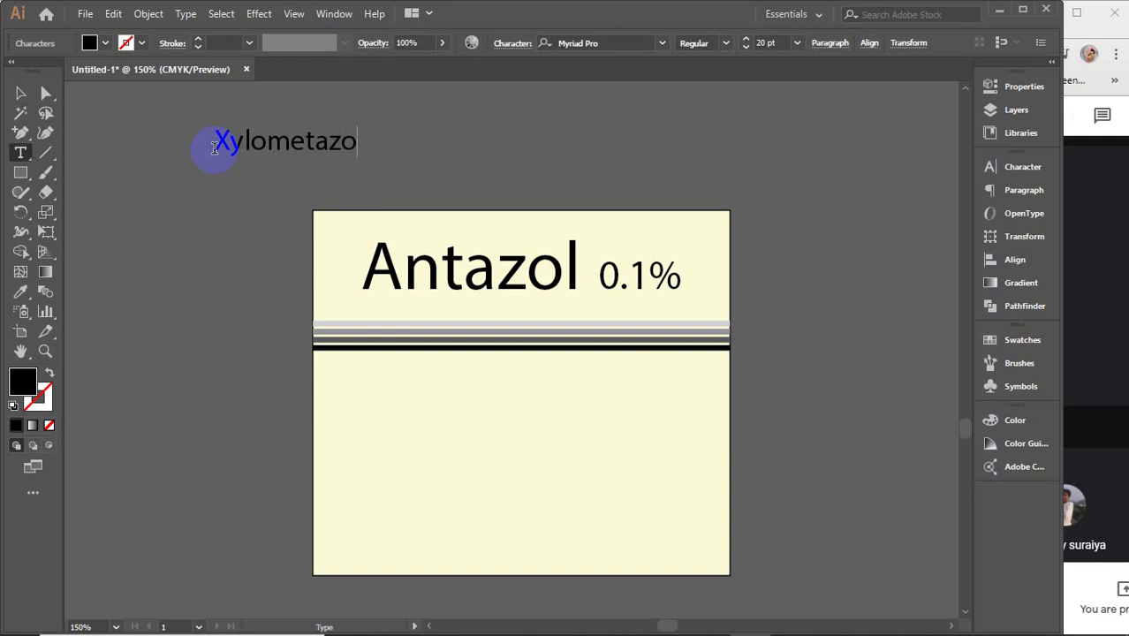
type("line")
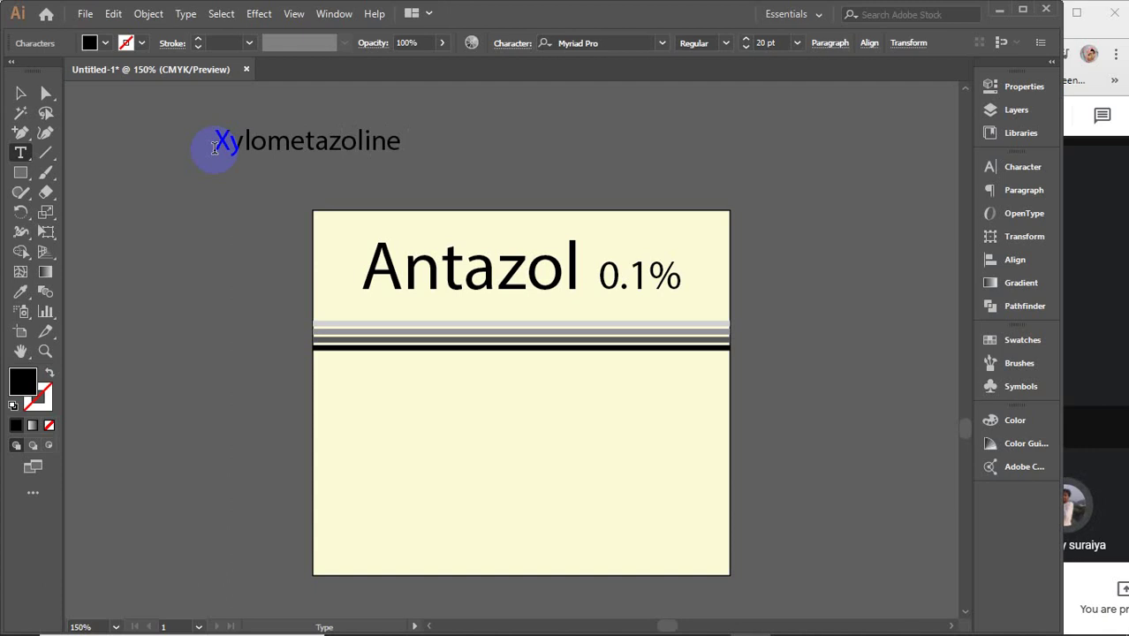
type(" HCL")
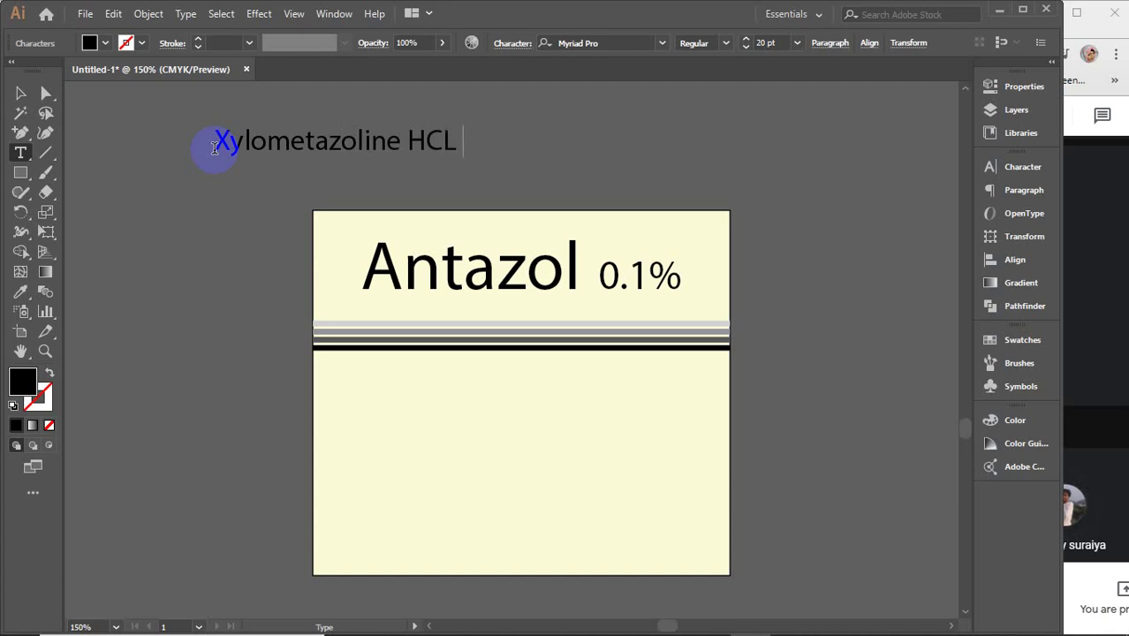
type(" USP")
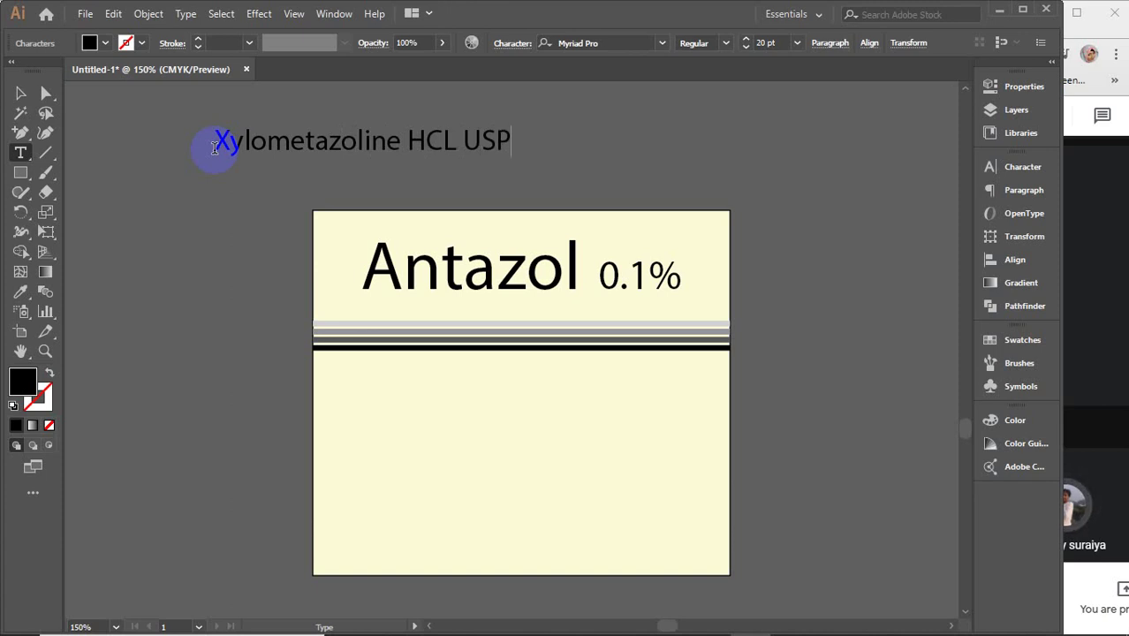
- Add a separate text line "15 ml" in the empty area beside the package's upper edge
left_click(21, 99)
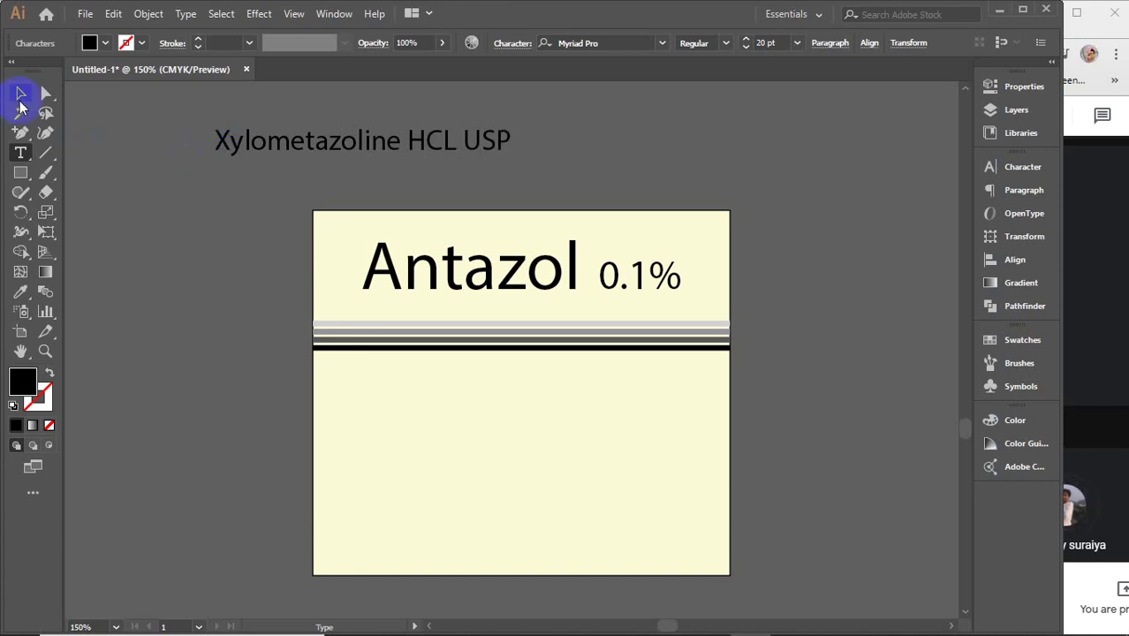
left_click(21, 152)
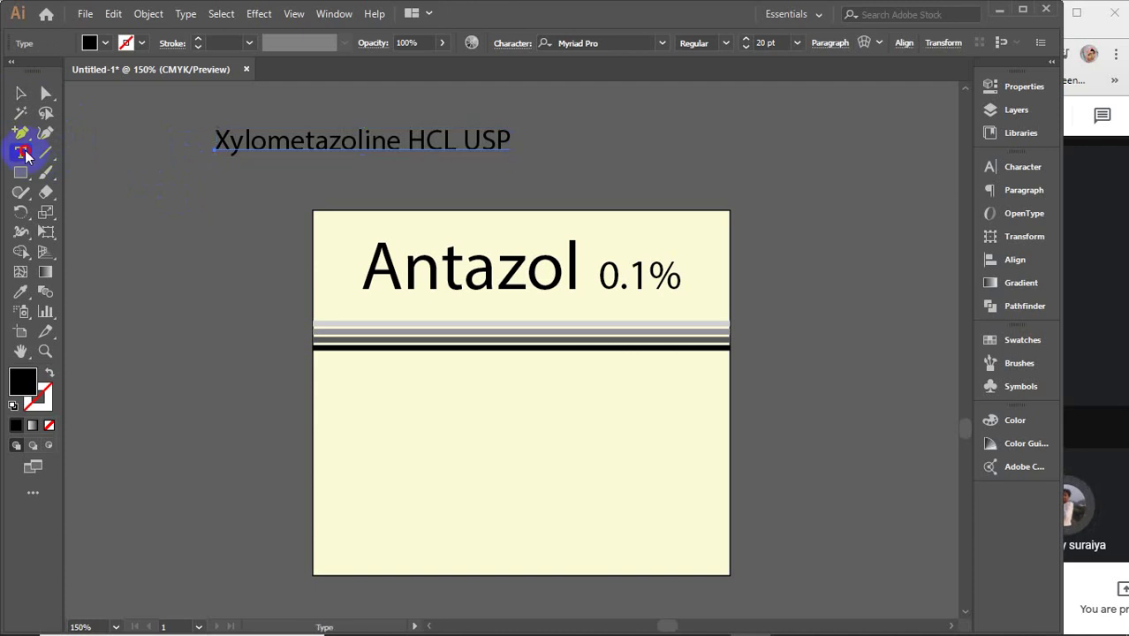
left_click(121, 205)
key("BackSpace")
type("1")
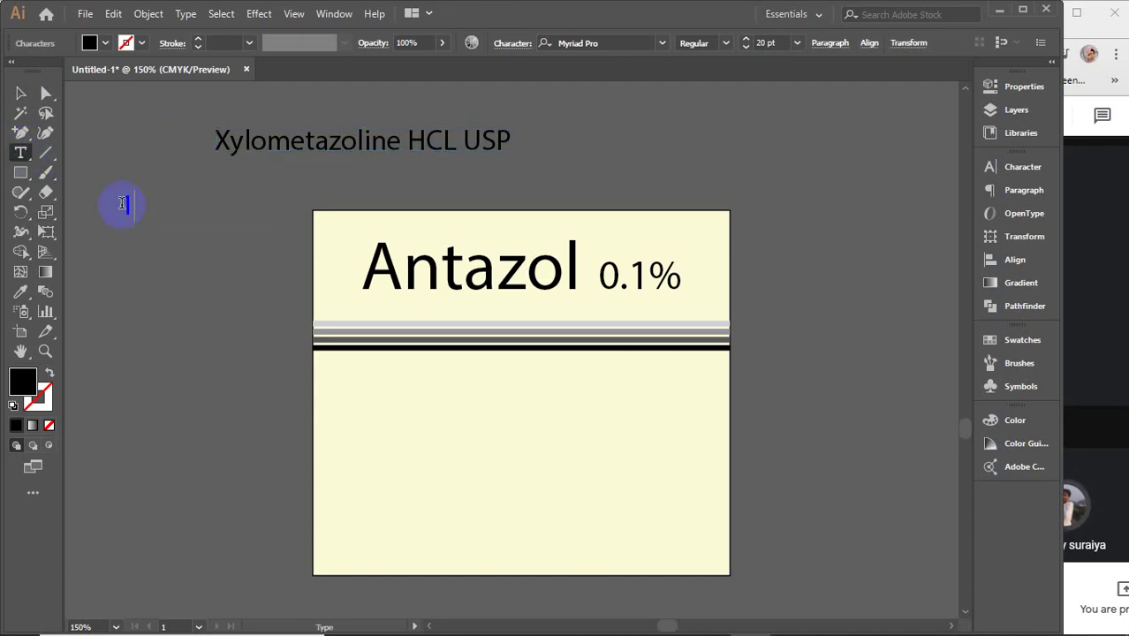
type("5ml")
left_click(146, 202)
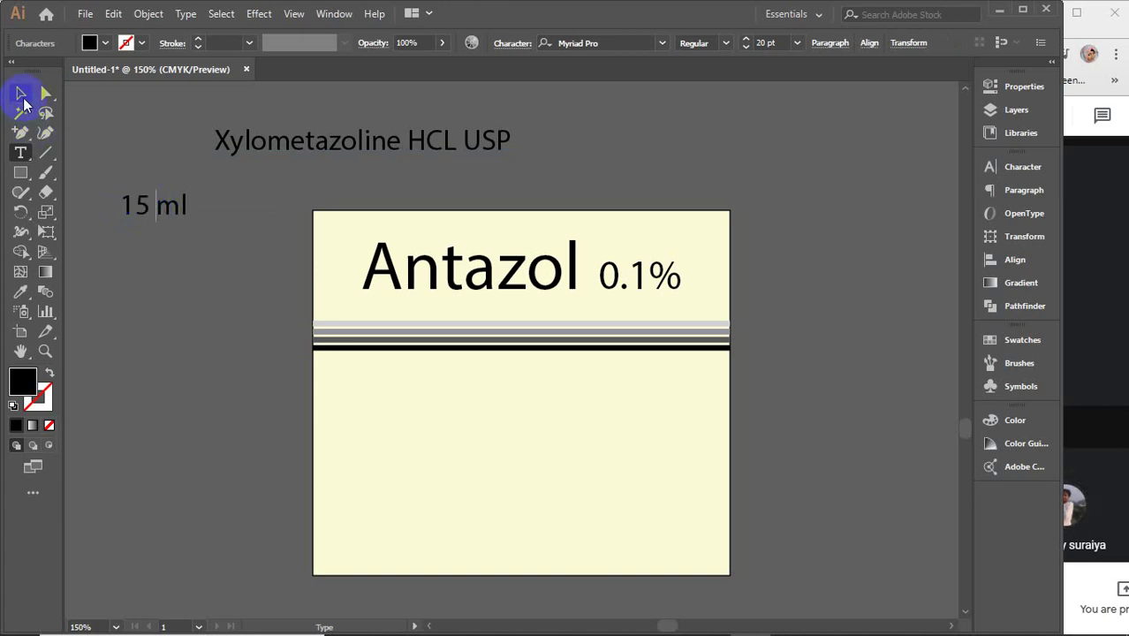
left_click(20, 93)
- Change the font of the "Antazol 0.1%" text to Montserrat SemiBold
left_click(221, 157)
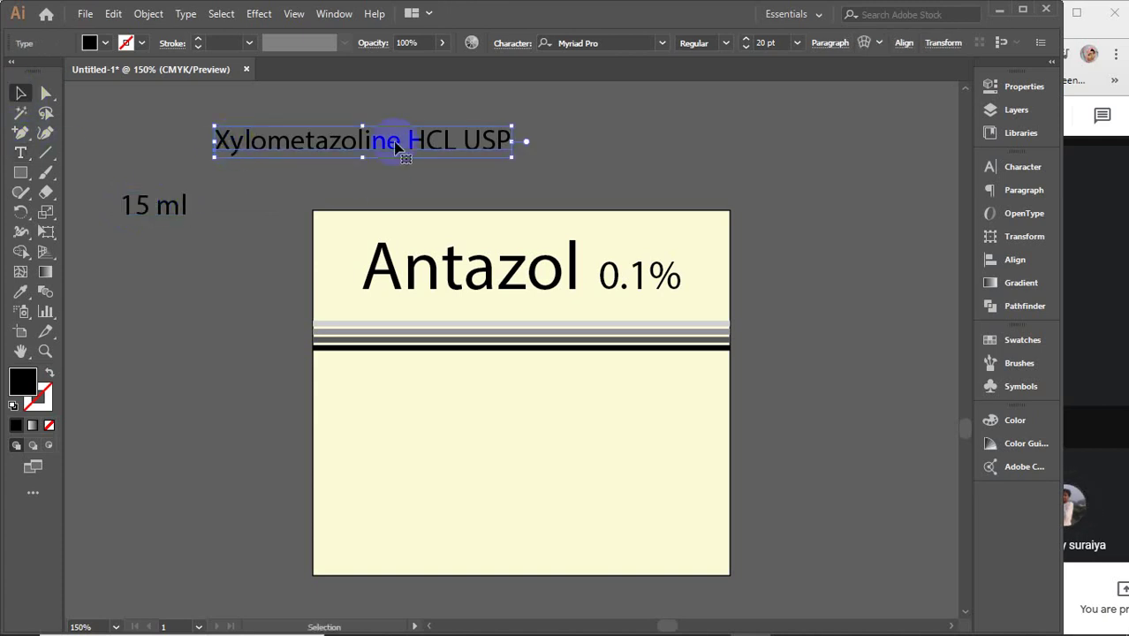
left_click(544, 262)
left_click(635, 43)
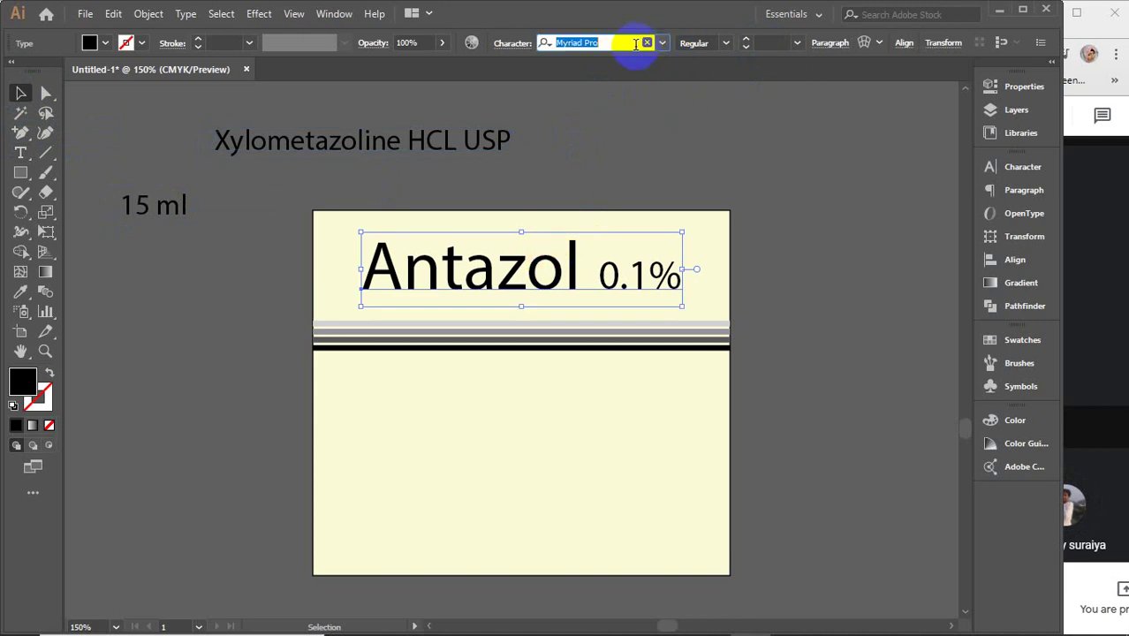
type("mont")
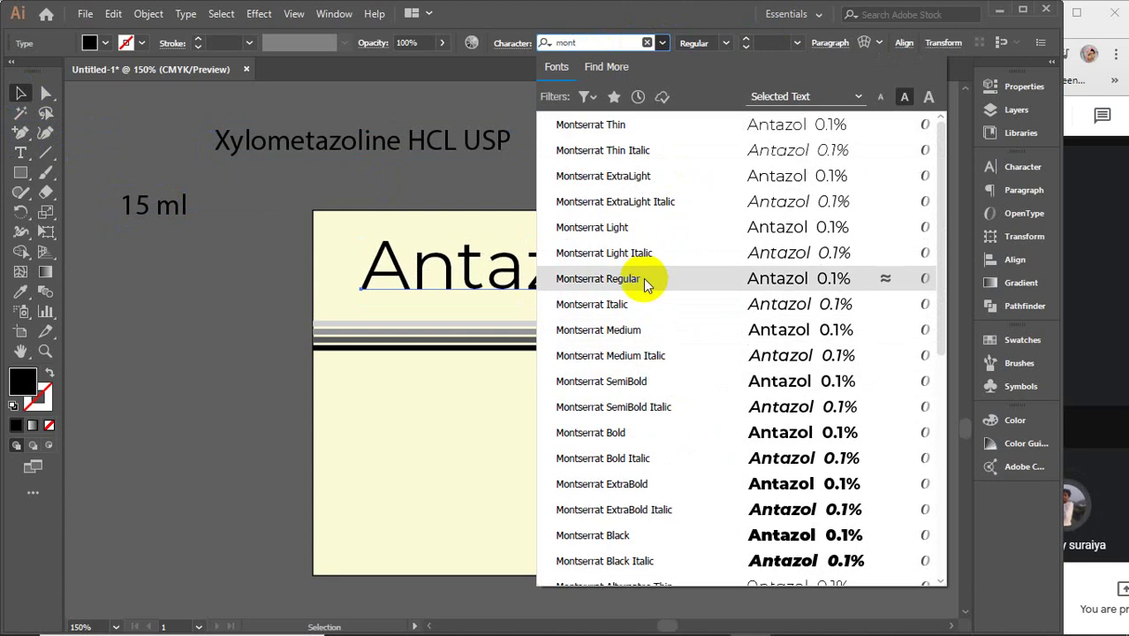
left_click(640, 380)
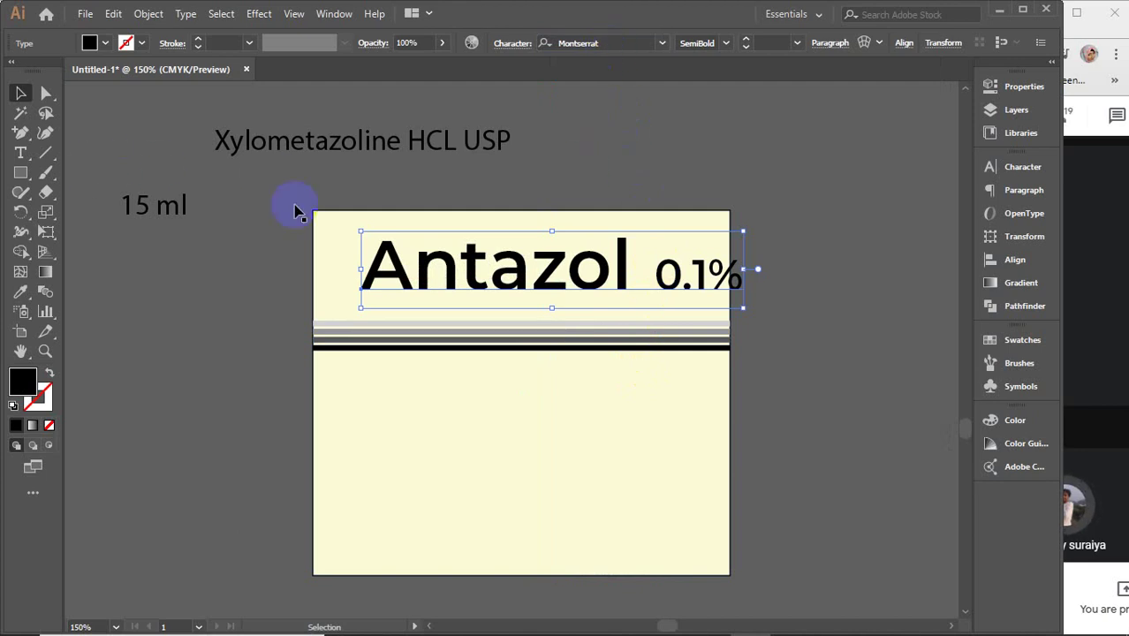
- Set only the "0.1%" part of the product name to the Light weight of Montserrat
left_click(20, 153)
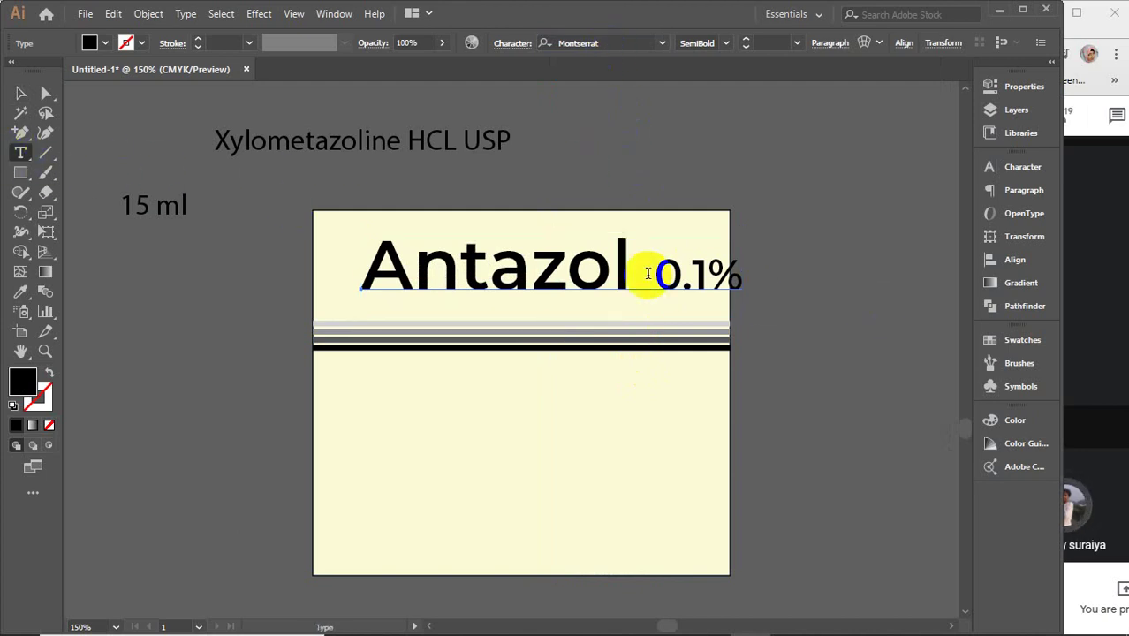
left_click_drag(655, 271, 768, 272)
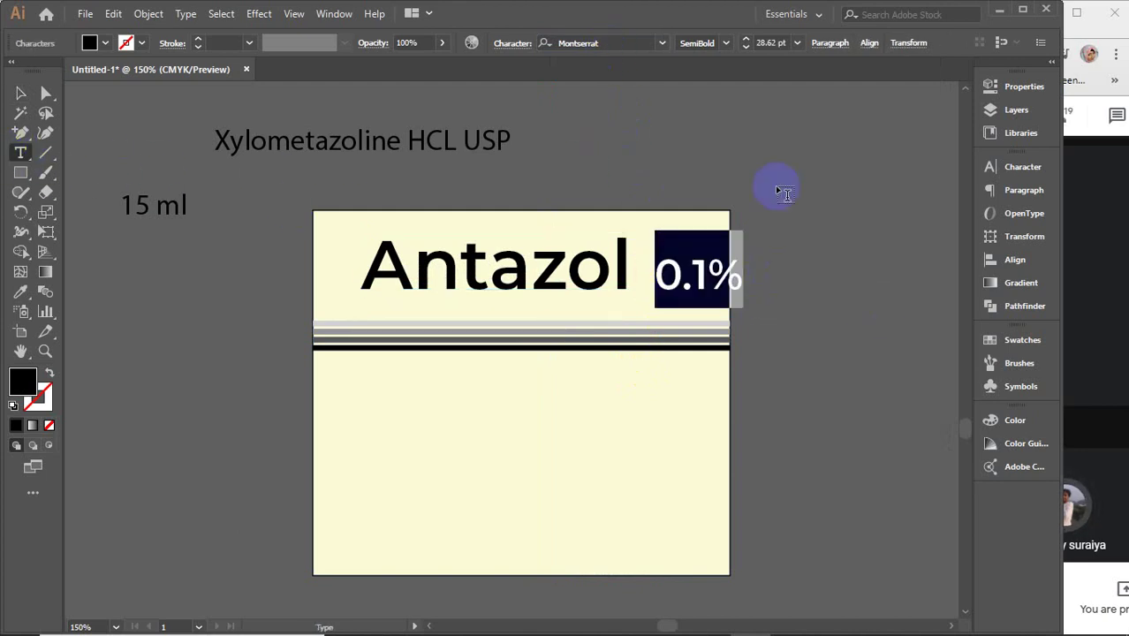
left_click(725, 43)
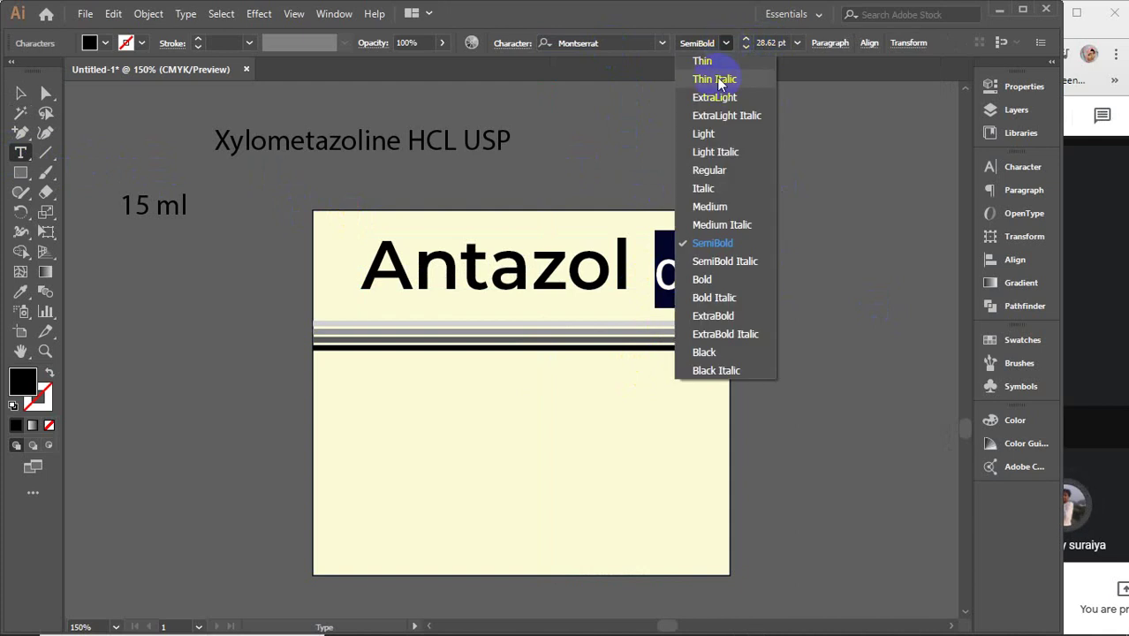
left_click(709, 173)
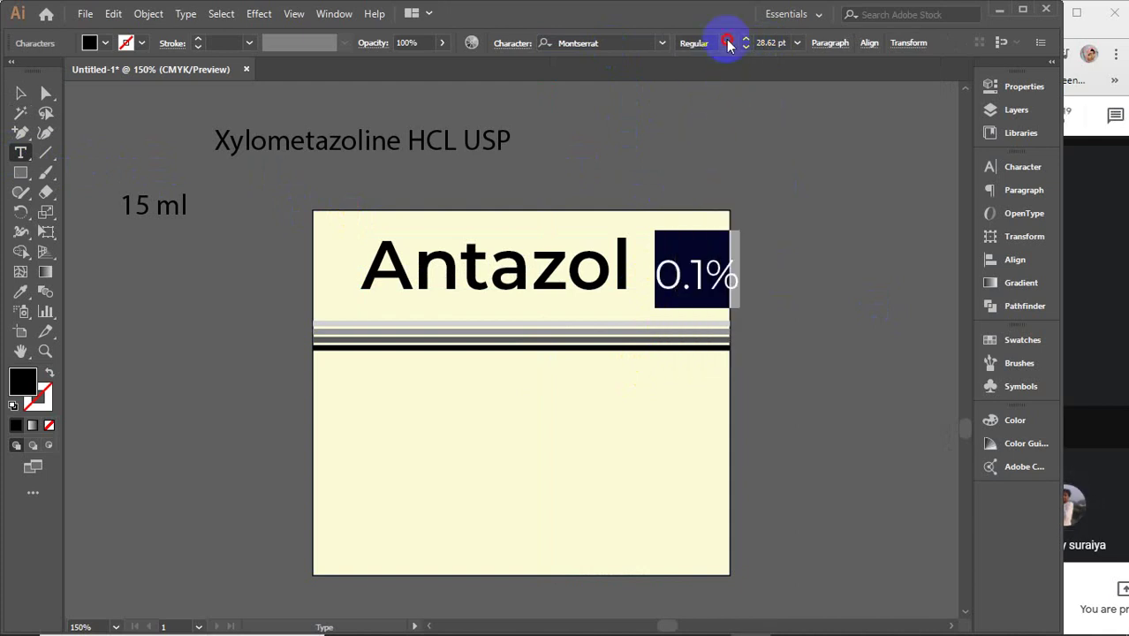
left_click(728, 43)
left_click(712, 133)
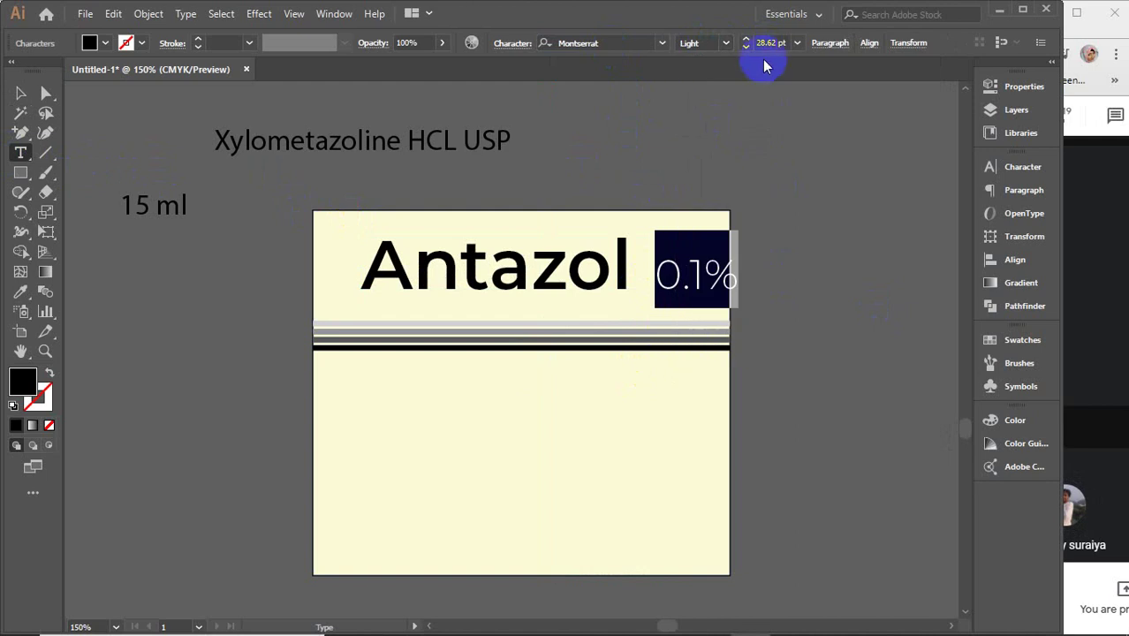
- Reduce the font size of "0.1%" to 25 pt so it fits within the background rectangle
left_click(767, 42)
type("28")
key("Return")
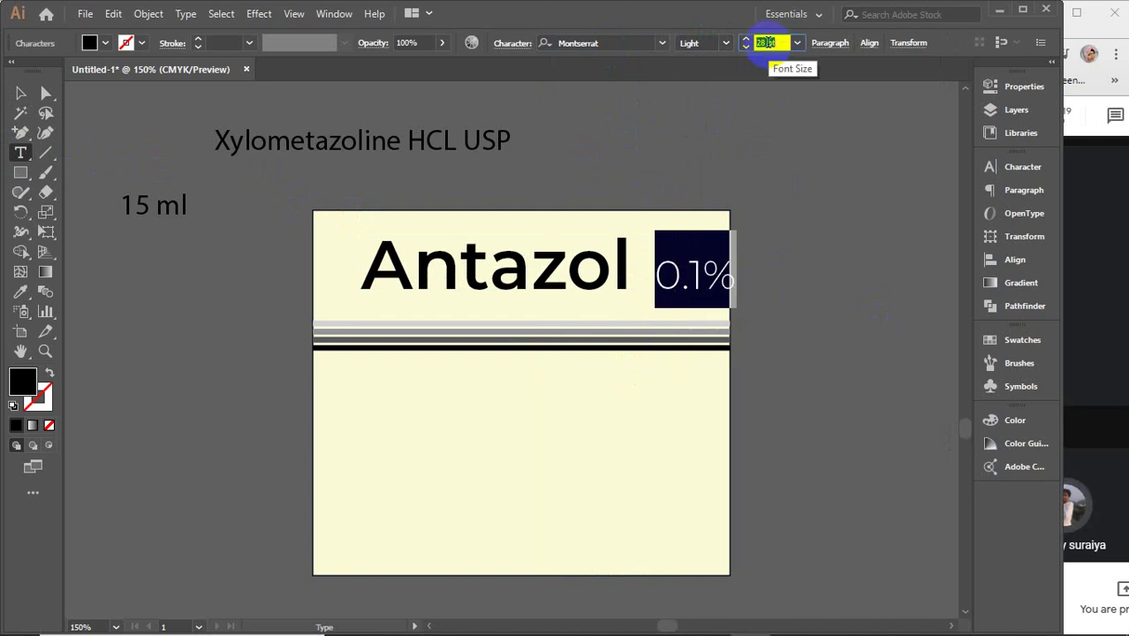
type("26")
key("Return")
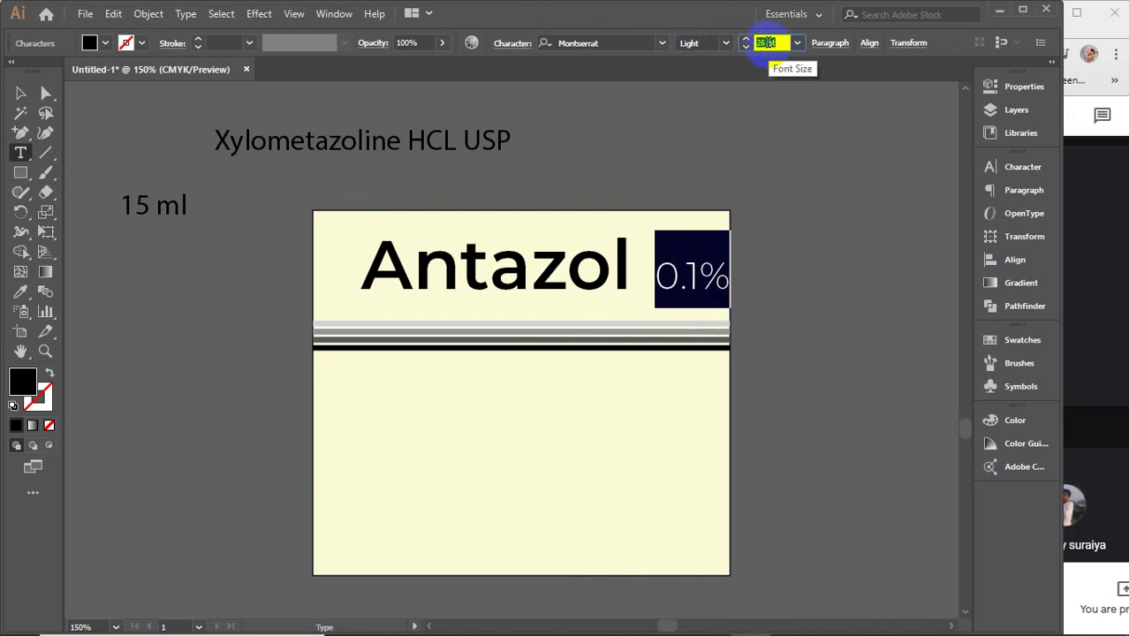
type("25")
key("Return")
- Set the word "Antazol" to the Medium weight of Montserrat and finish editing the text
left_click_drag(369, 258, 642, 244)
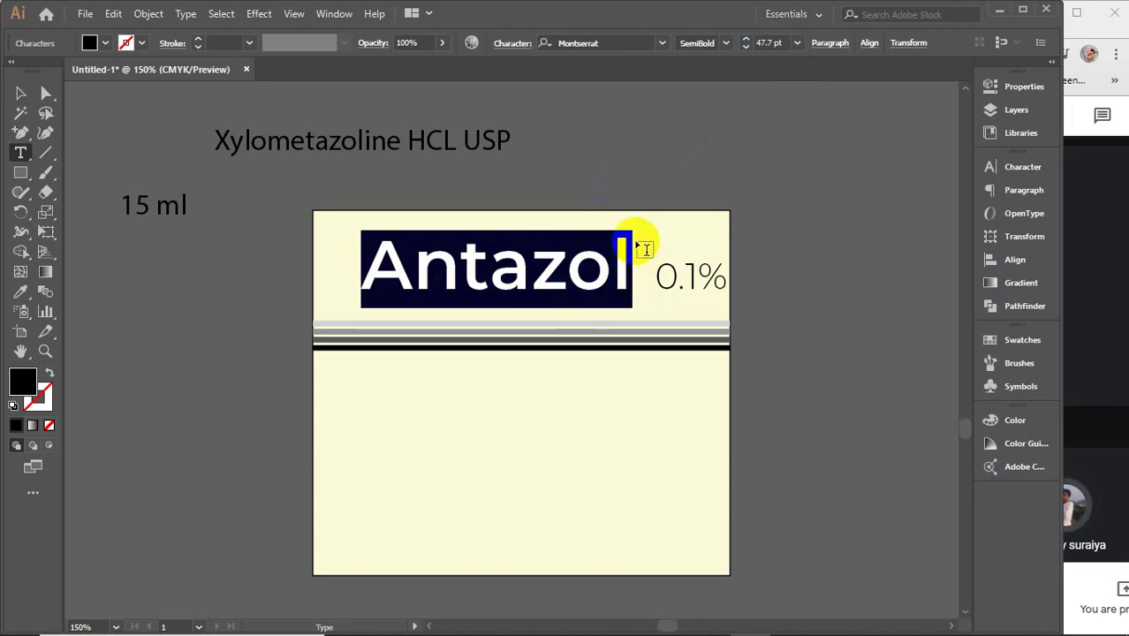
left_click(726, 42)
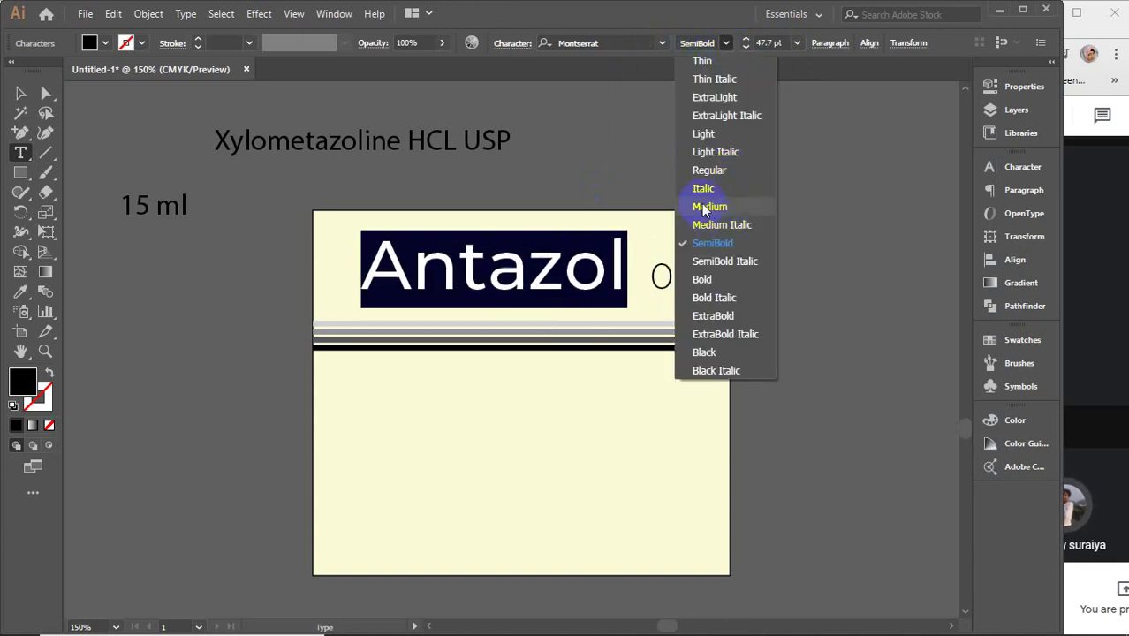
left_click(707, 207)
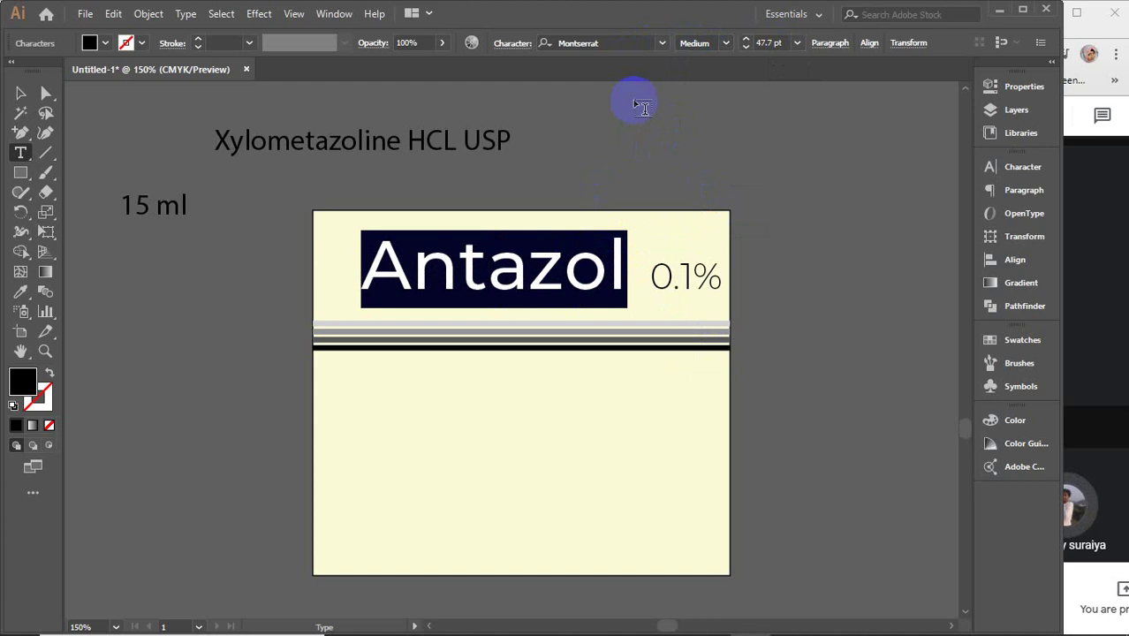
left_click(20, 94)
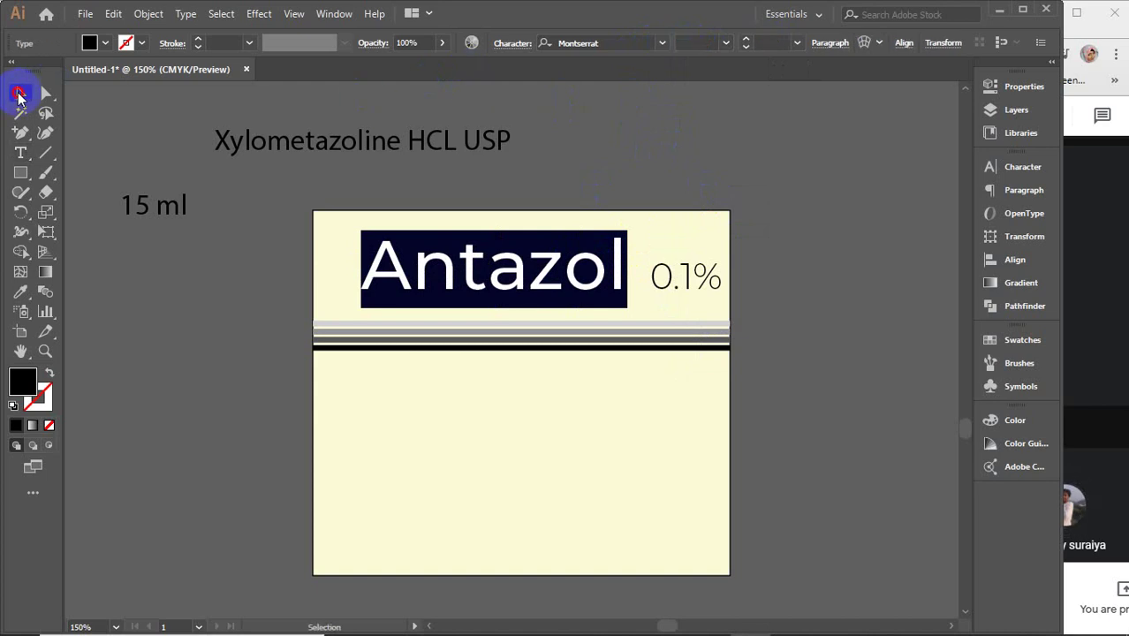
- Change the font of the "Xylometazoline HCL USP" line to Montserrat Thin
left_click(315, 139)
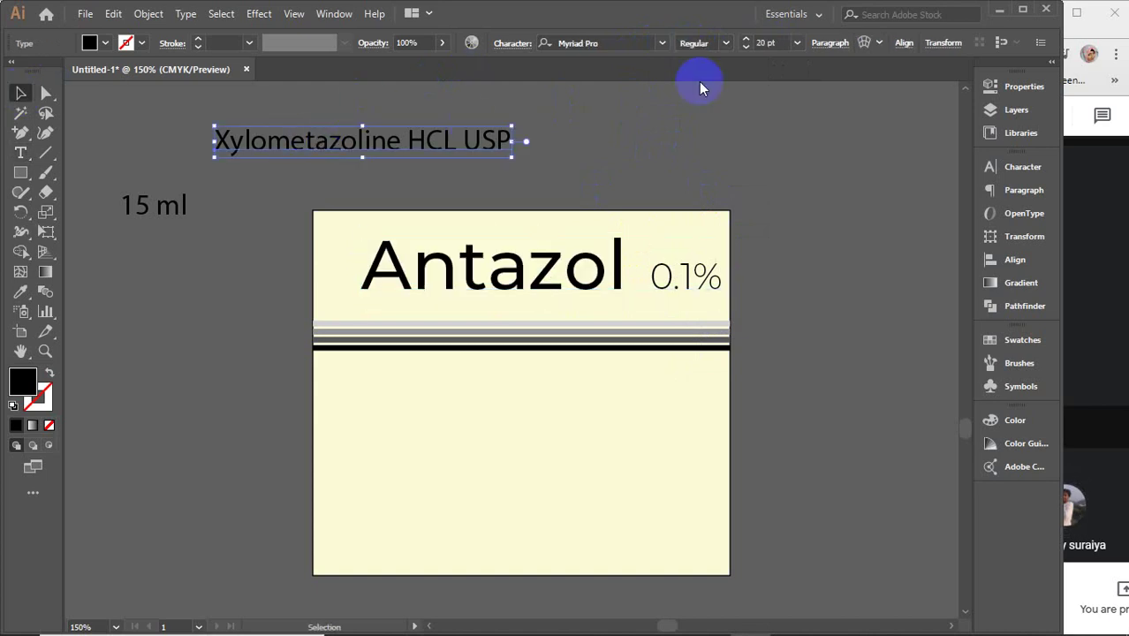
left_click(725, 43)
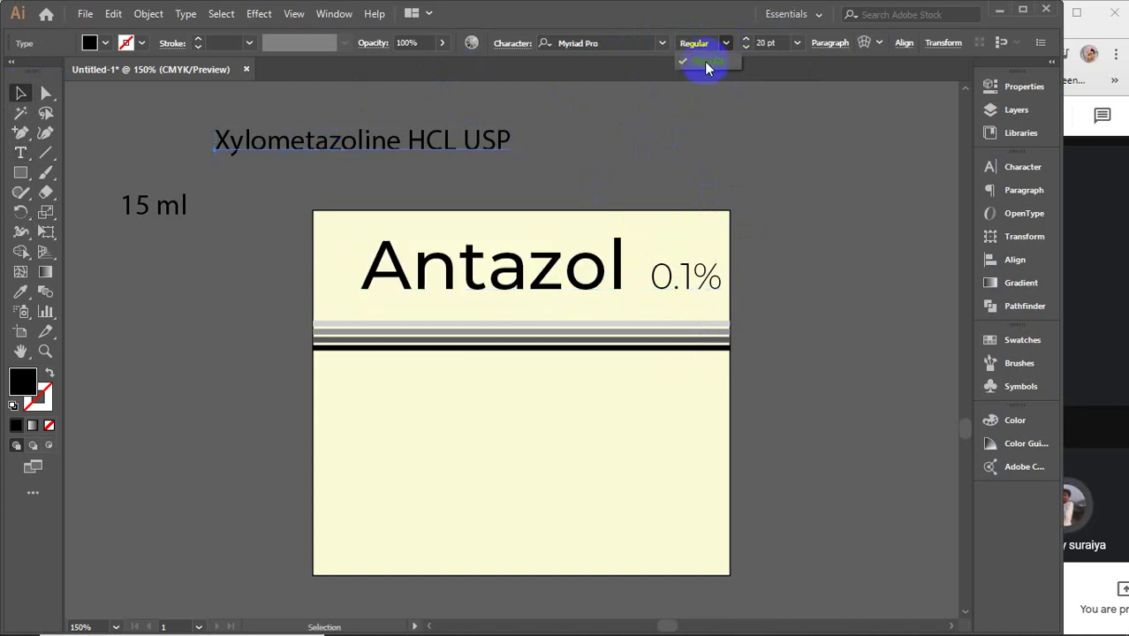
left_click(640, 43)
left_click(635, 43)
type("mont")
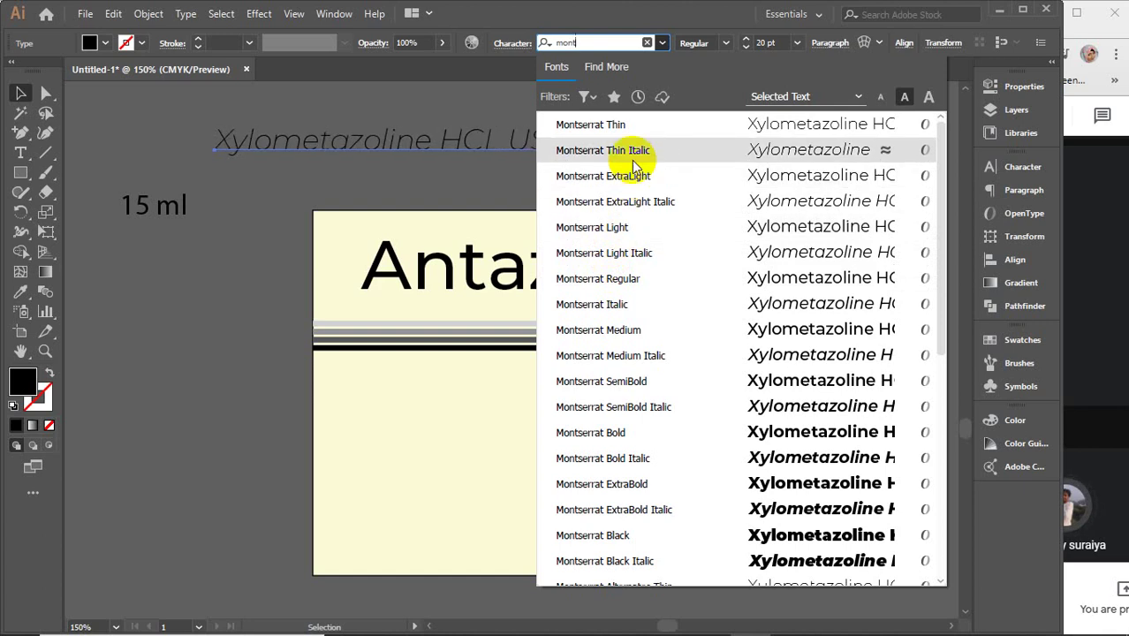
left_click(631, 128)
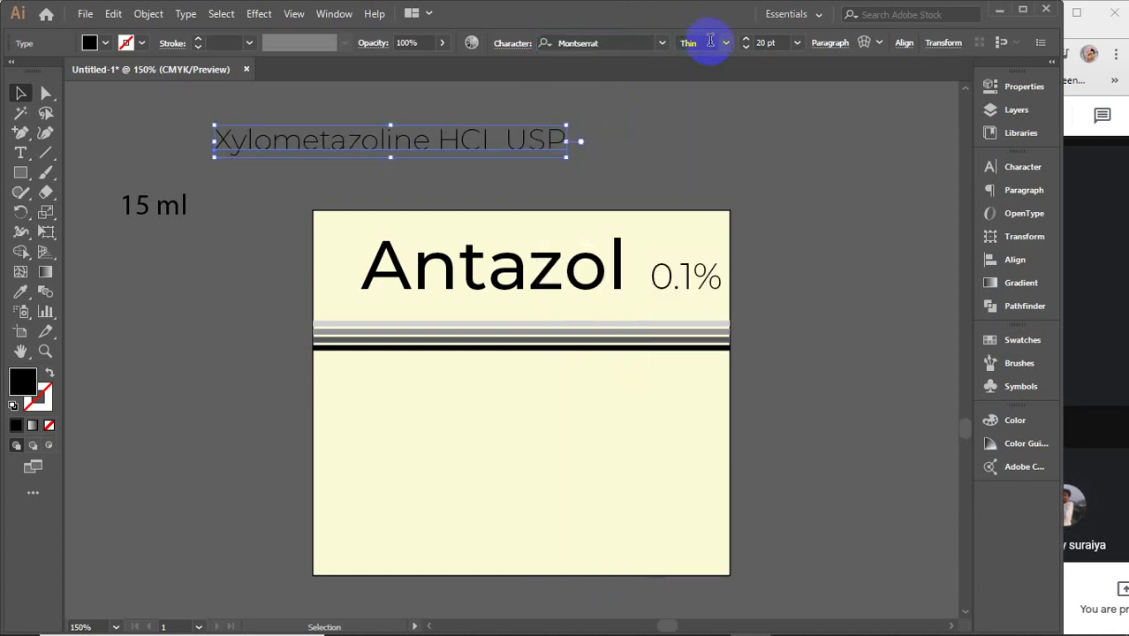
- Reduce "Xylometazoline HCL USP" to 13 pt and place it directly beneath "Antazol", flush with its left edge
left_click(779, 43)
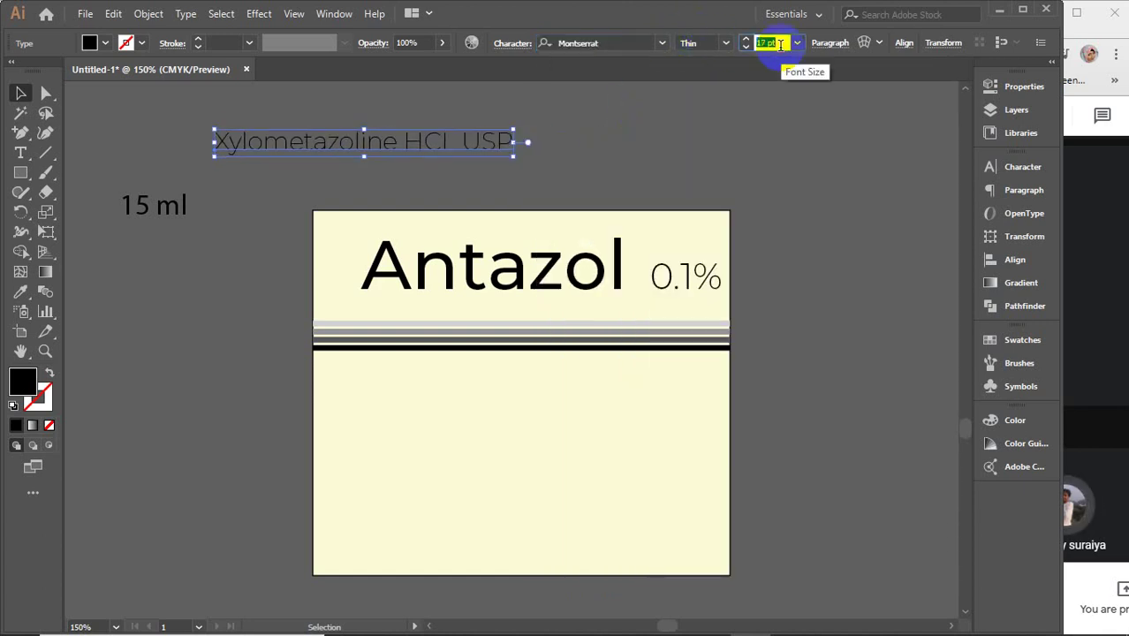
key("Down")
key("Down")
key("Down")
key("Down")
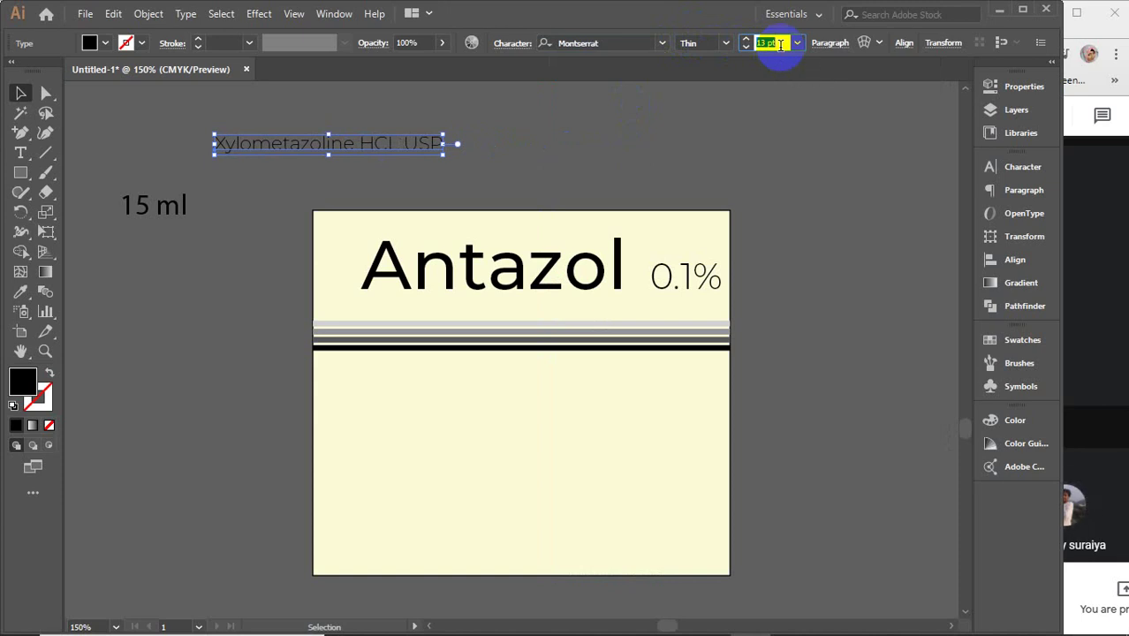
left_click_drag(352, 143, 498, 303)
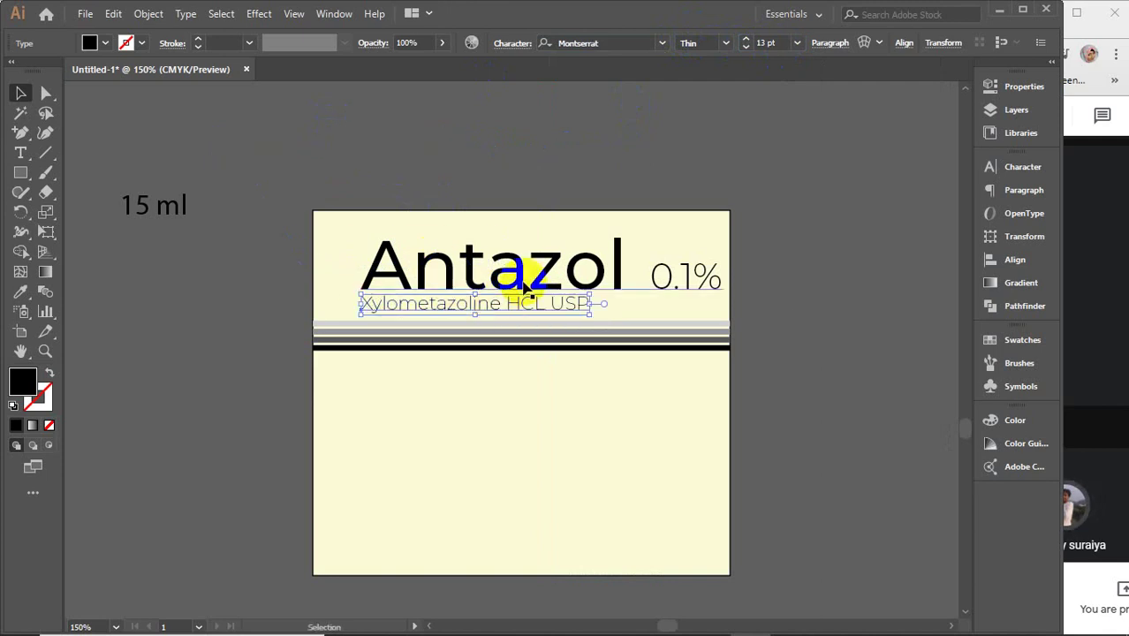
- Set the font size of "Xylometazoline HCL USP" to 15 pt so it spans the width of "Antazol"
left_click(768, 44)
key("Up")
key("Up")
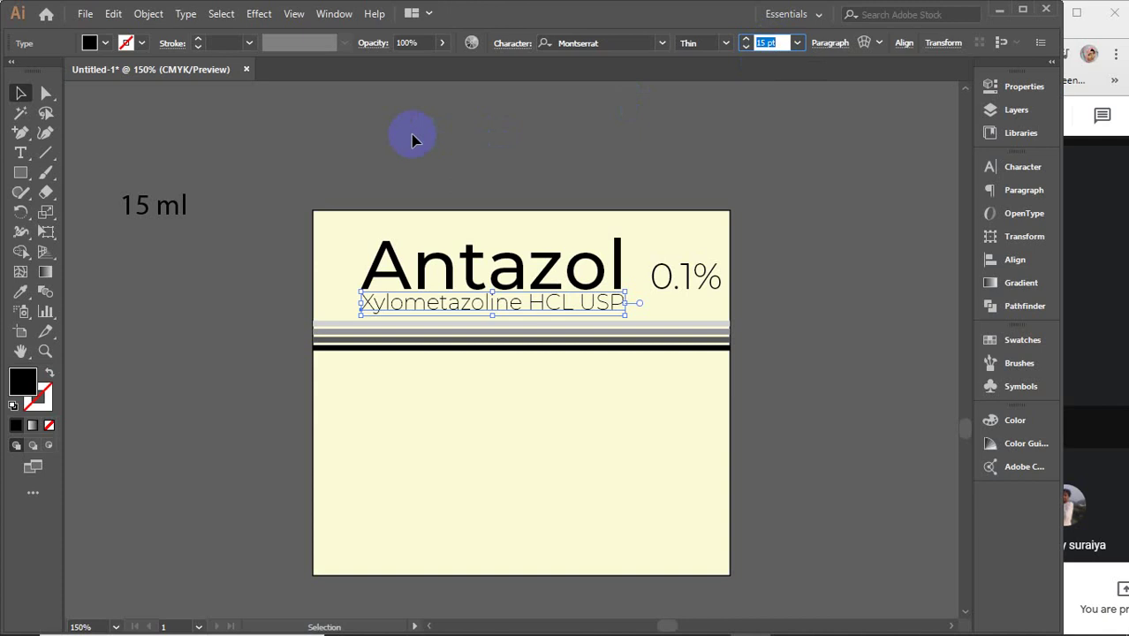
- Move the "15 ml" text above the start of "Antazol" on the background, set its size to 10 pt and deselect it
left_click_drag(181, 201, 391, 236)
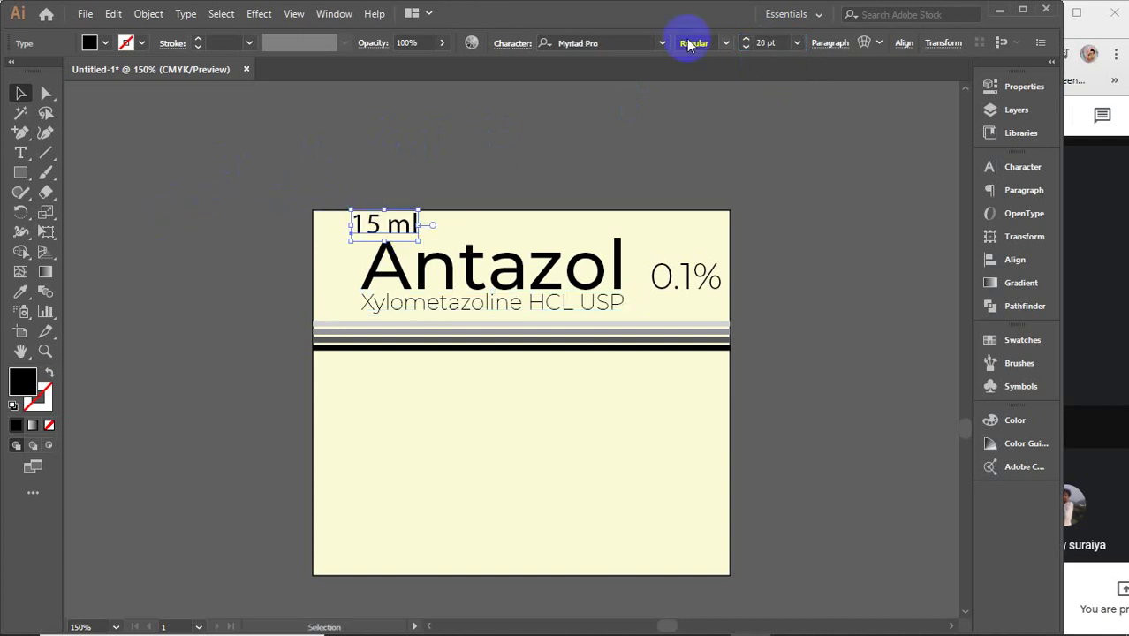
left_click(766, 43)
key("Down")
key("Down")
key("Down")
key("Down")
key("Down")
key("Down")
key("Down")
key("Down")
key("Down")
key("Down")
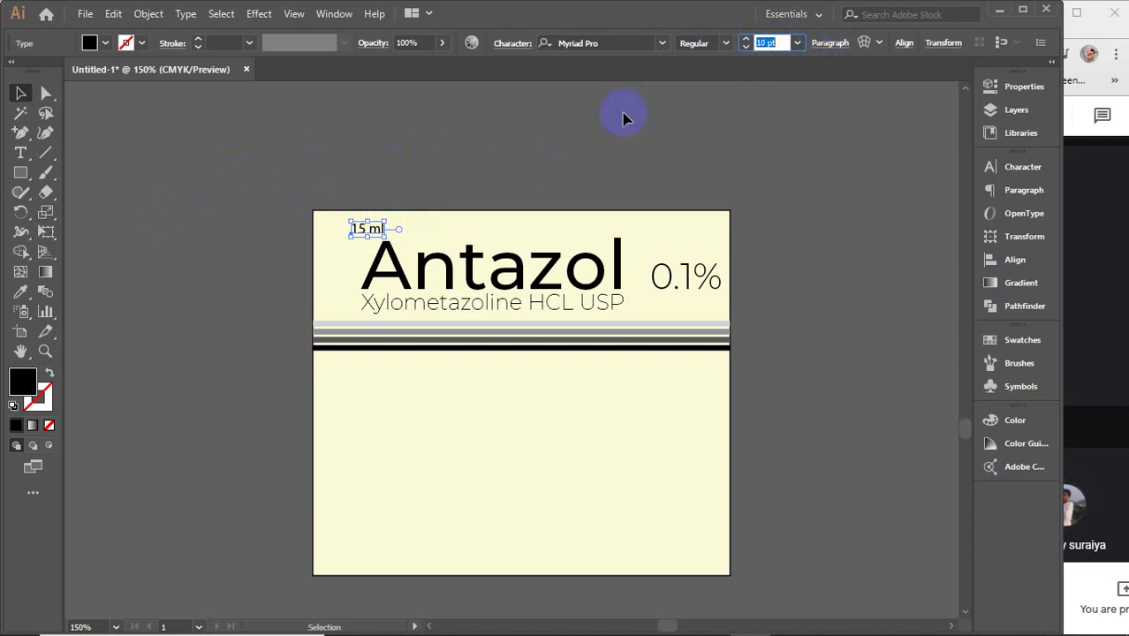
left_click(499, 152)
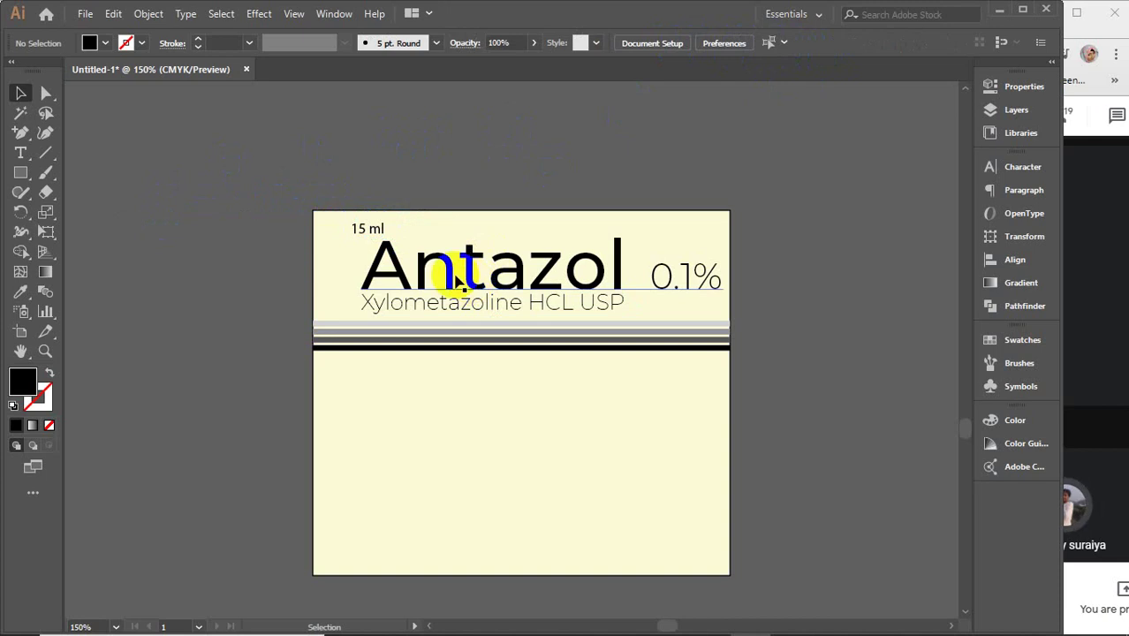
- Group the four horizontal gray and black bars and move the group slightly down, away from the text
left_click(453, 324)
left_click(455, 347, "shift")
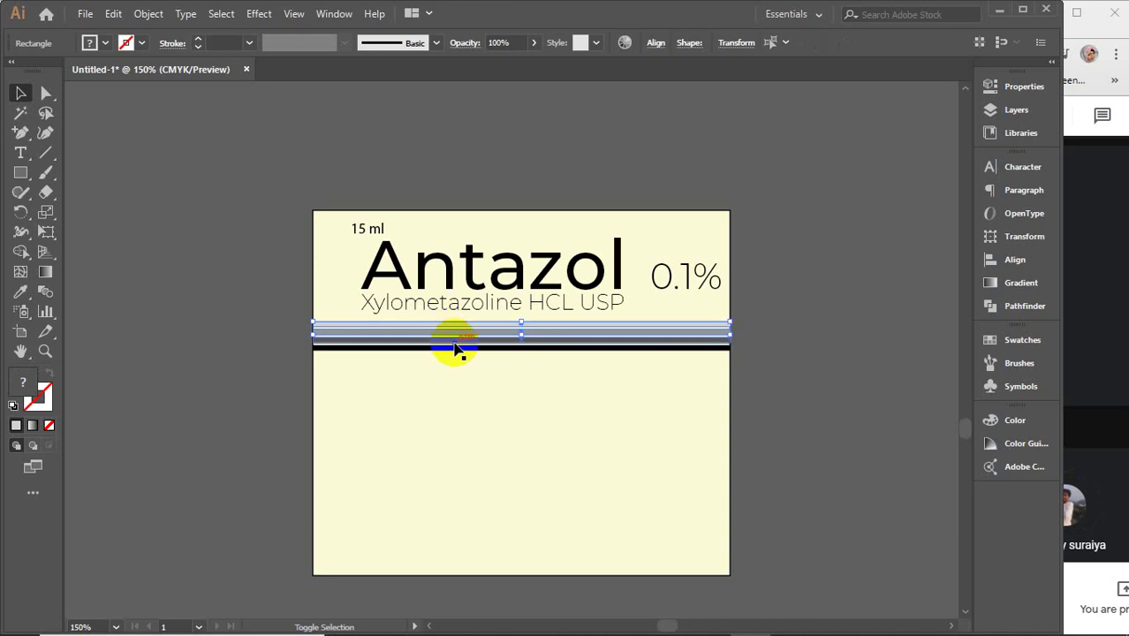
left_click(457, 350, "shift")
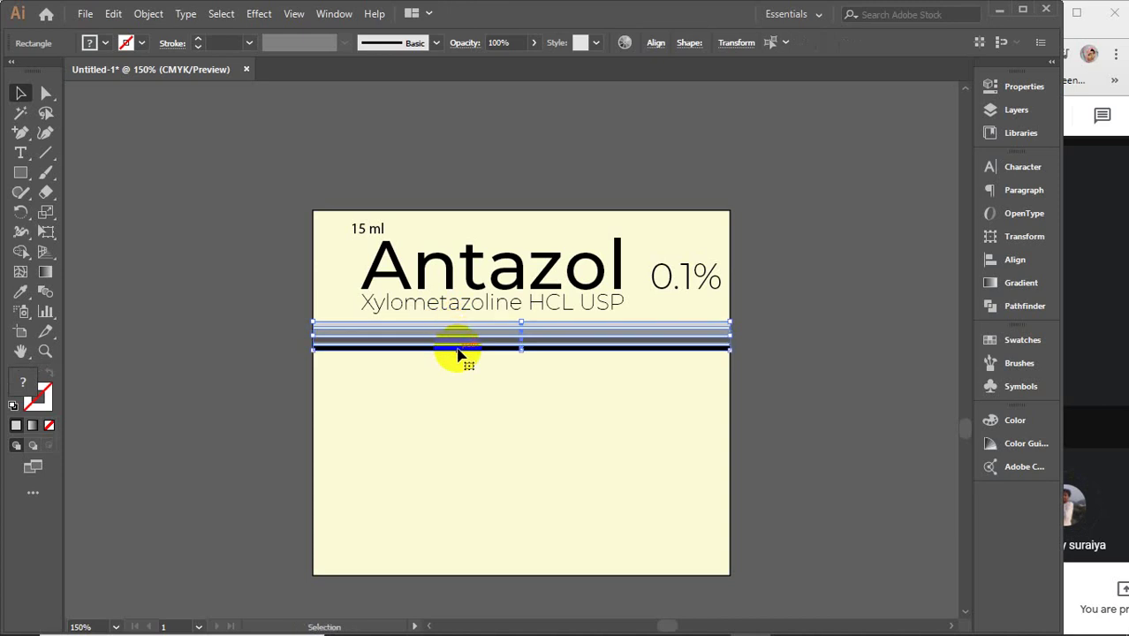
key("ctrl+g")
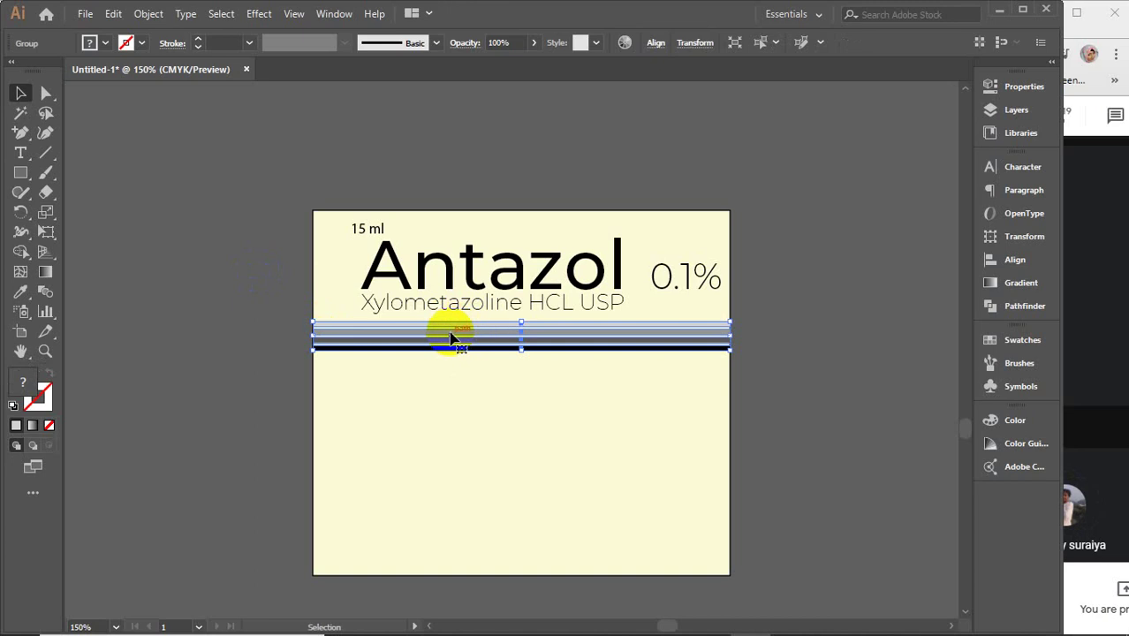
left_click_drag(451, 339, 450, 356)
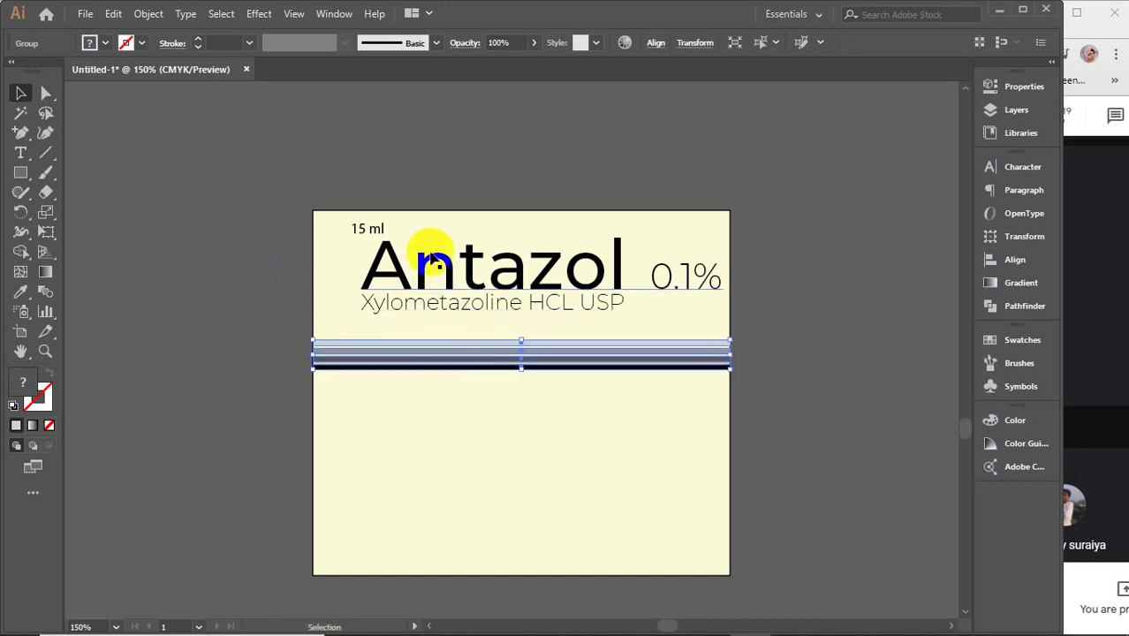
- Align the left edges of "15 ml", "Antazol 0.1%" and "Xylometazoline HCL USP", and deselect them
left_click(429, 261)
left_click(396, 305, "shift")
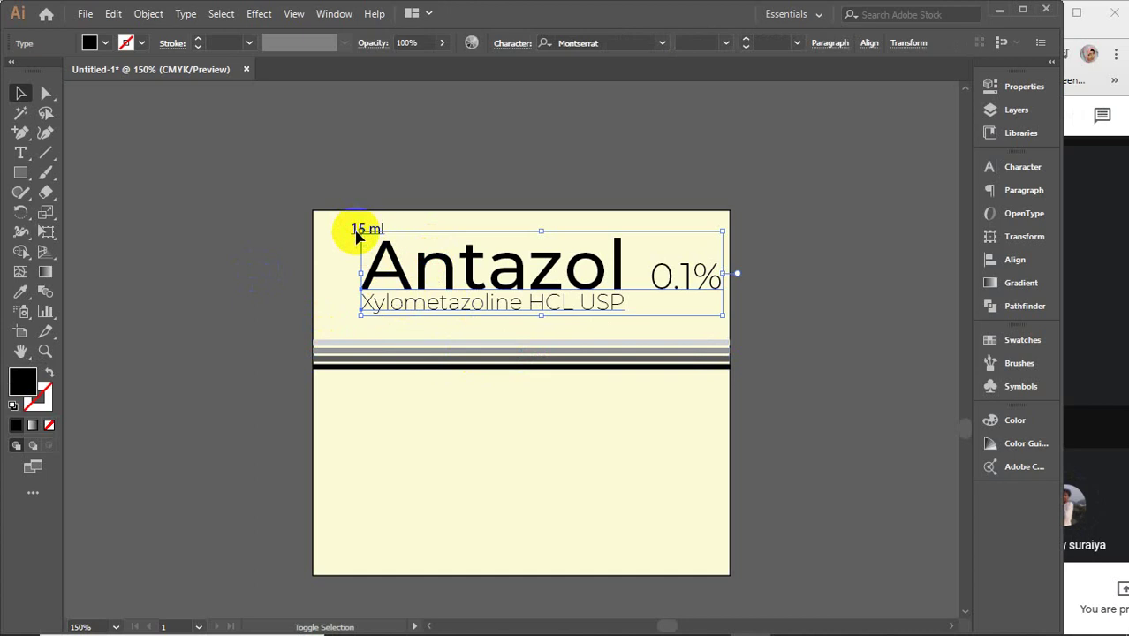
left_click(357, 233, "shift")
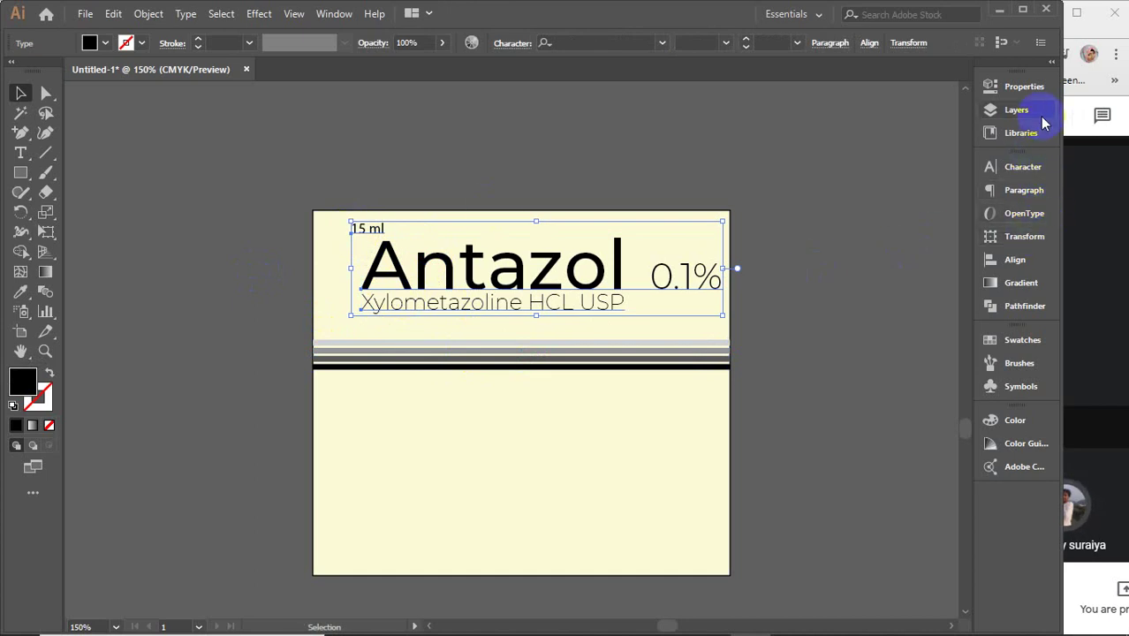
left_click(1014, 258)
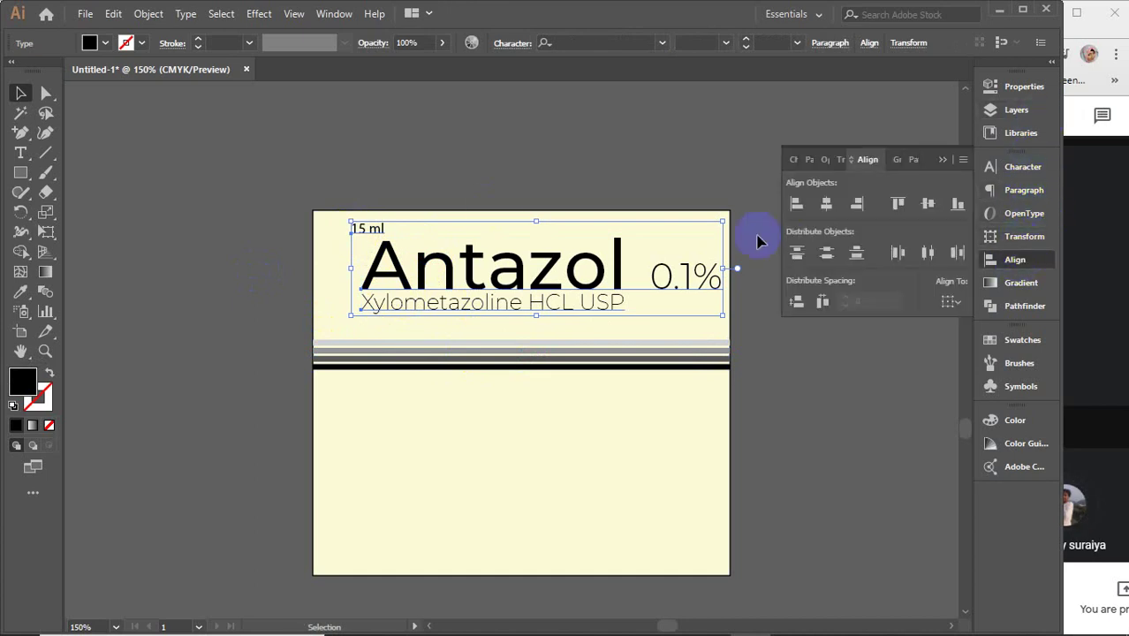
left_click(796, 205)
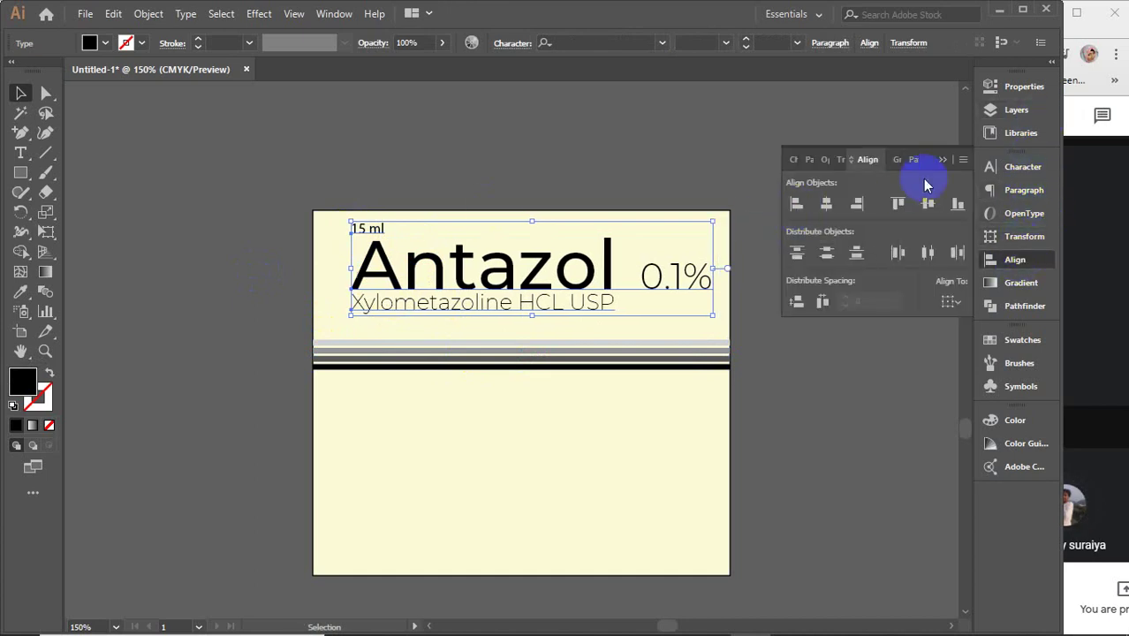
left_click(943, 160)
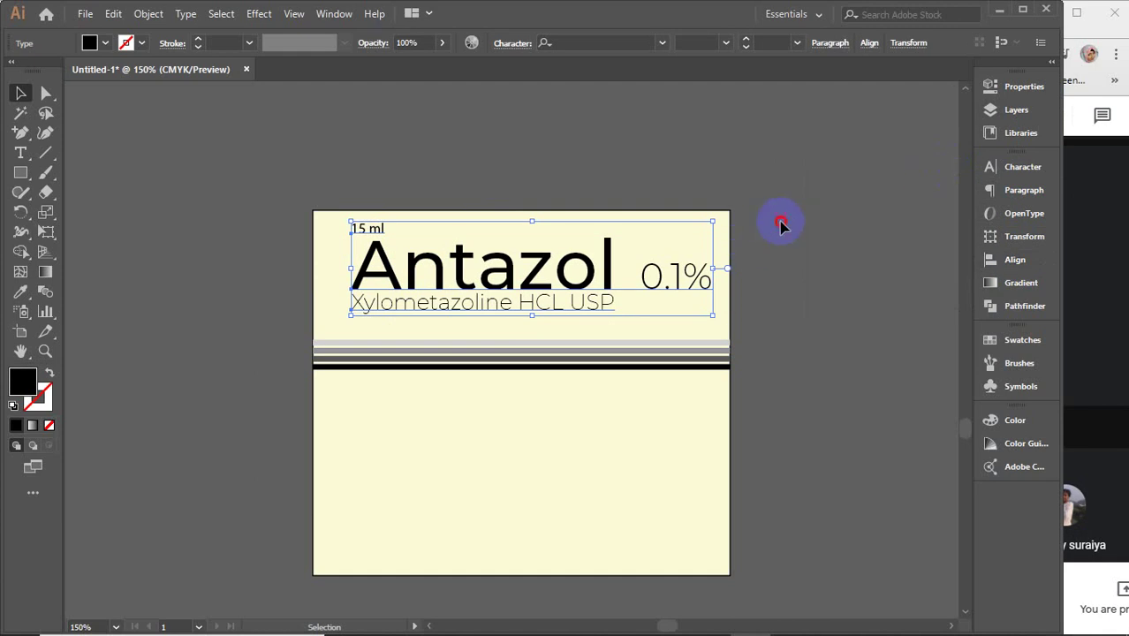
left_click(780, 225)
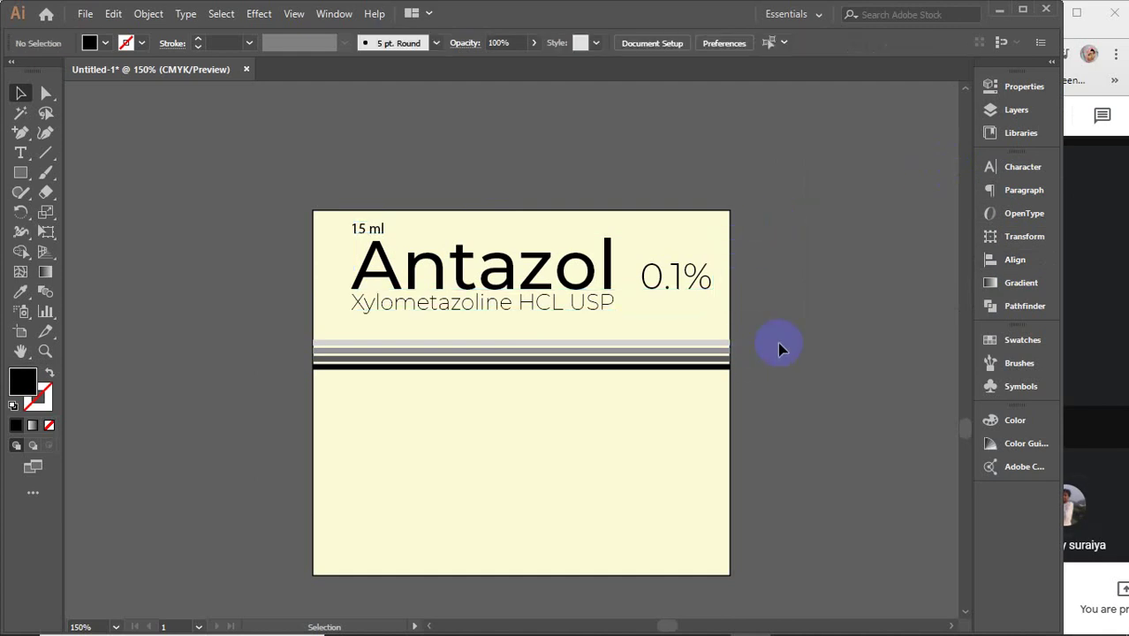
- Nudge "Xylometazoline HCL USP" slightly down to widen the gap beneath "Antazol"
left_click(438, 315)
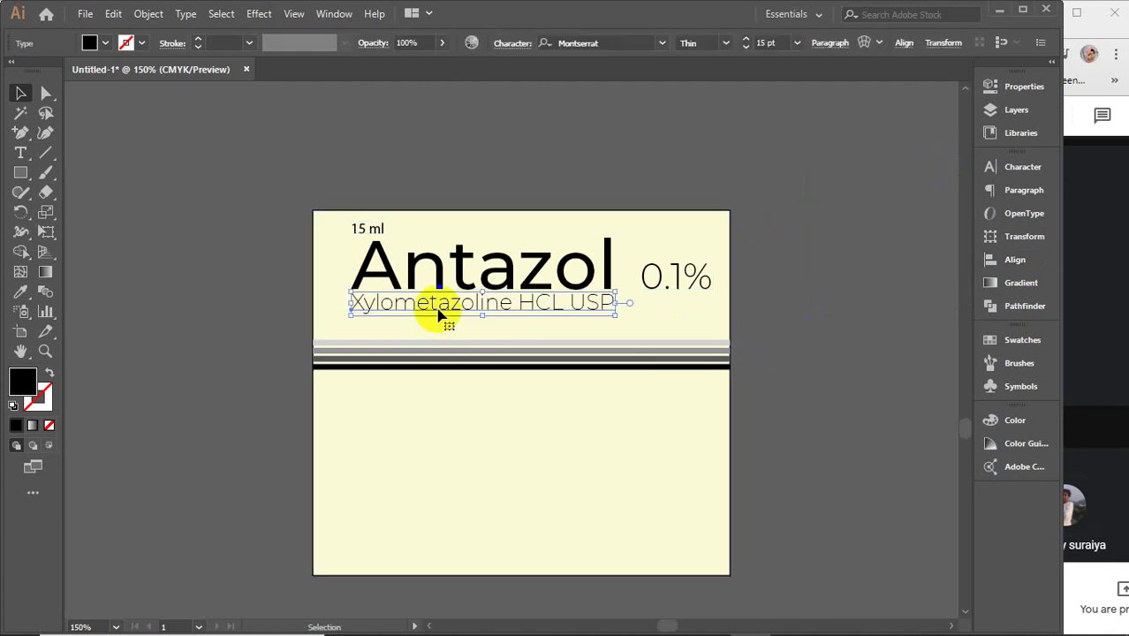
key("Down")
key("Down")
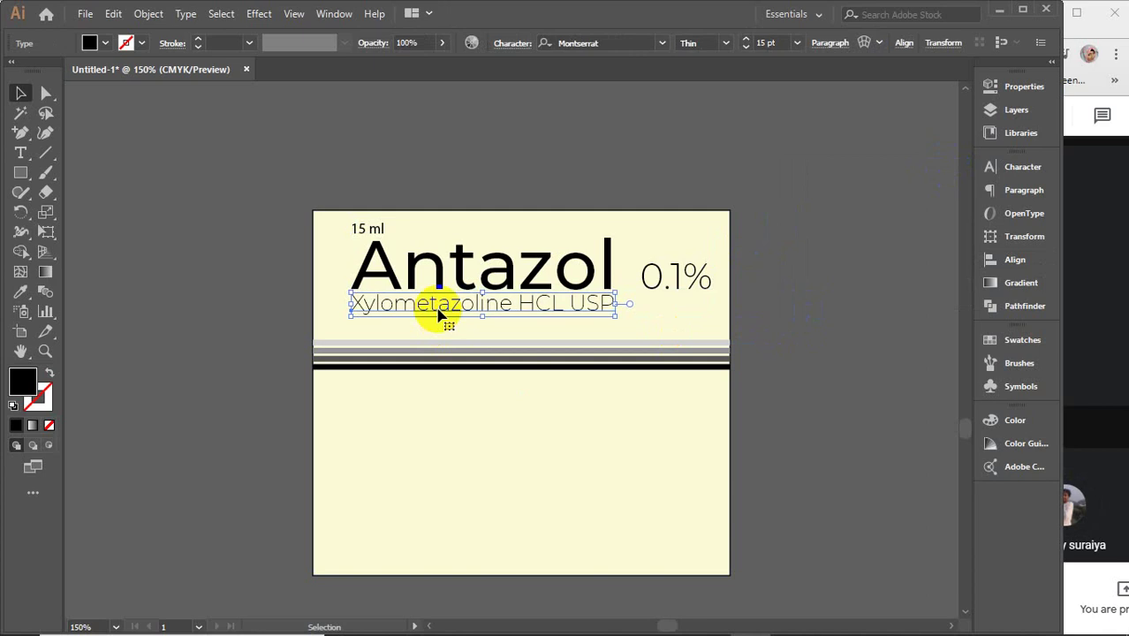
key("Down")
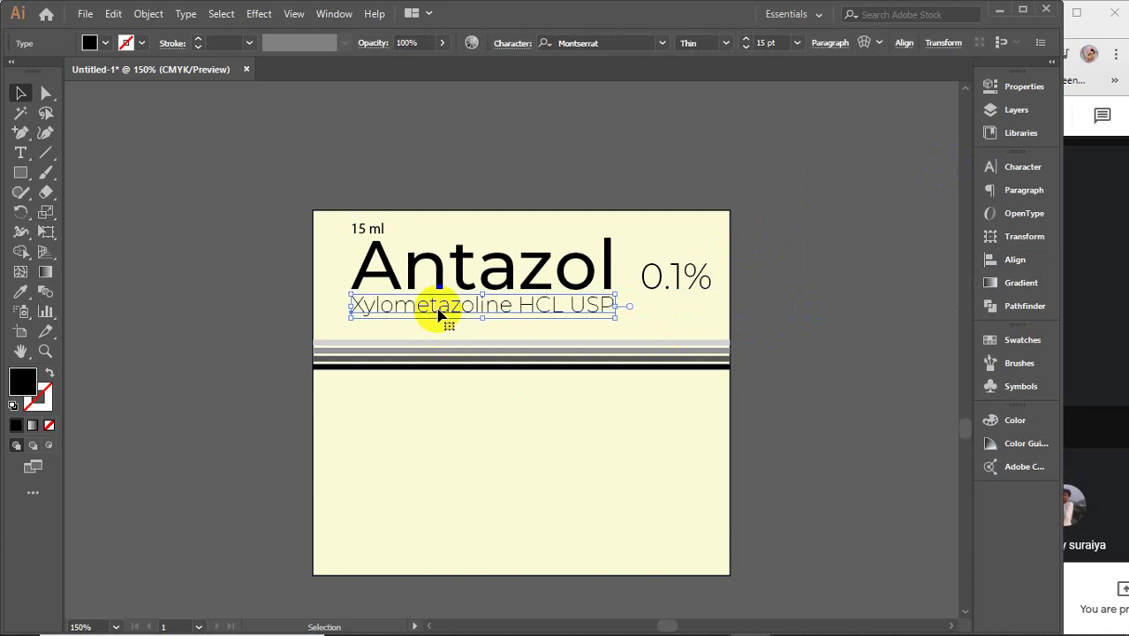
key("Down")
key("Down")
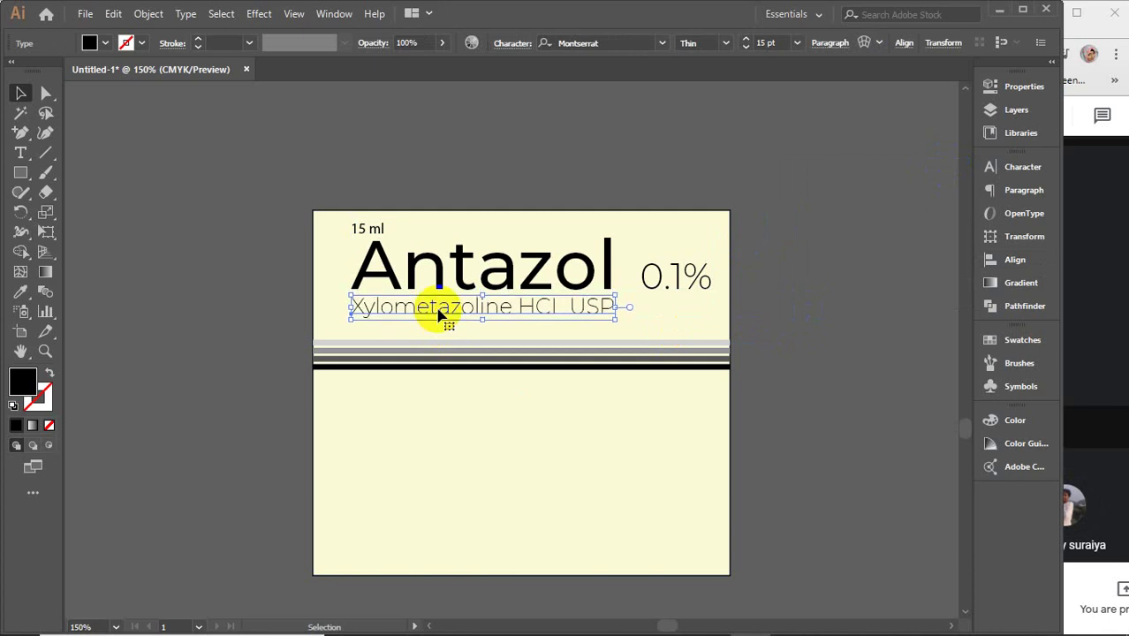
- Reduce only the word "Antazol" to a font size of 40 pt, leaving "0.1%" as it is, and deselect the text
left_click(415, 276)
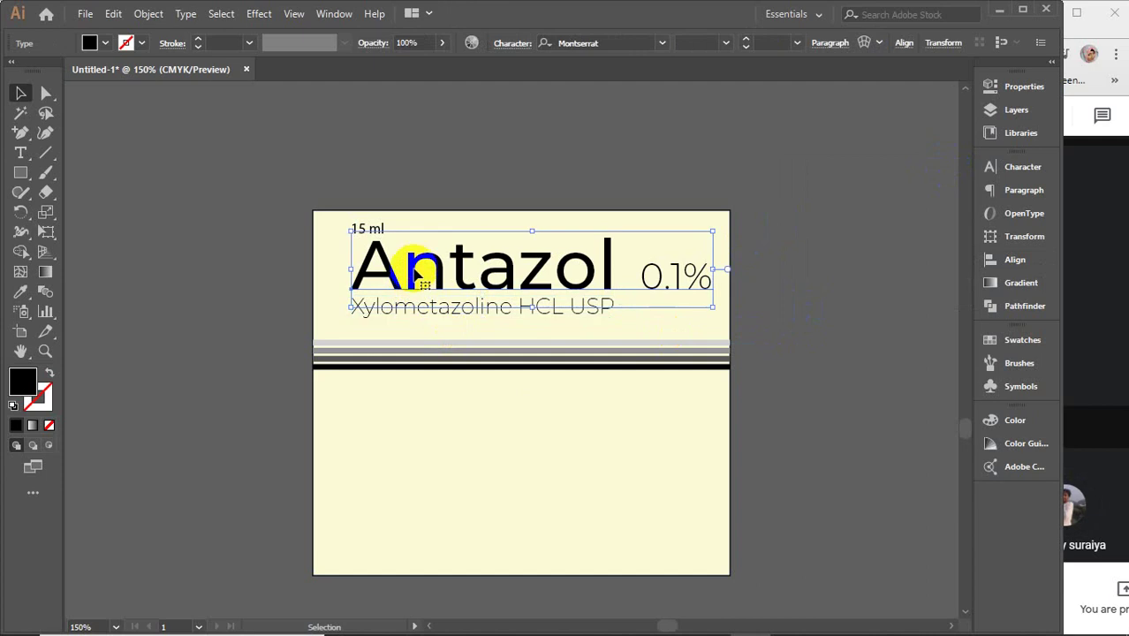
scroll(395, 253, "up", 2)
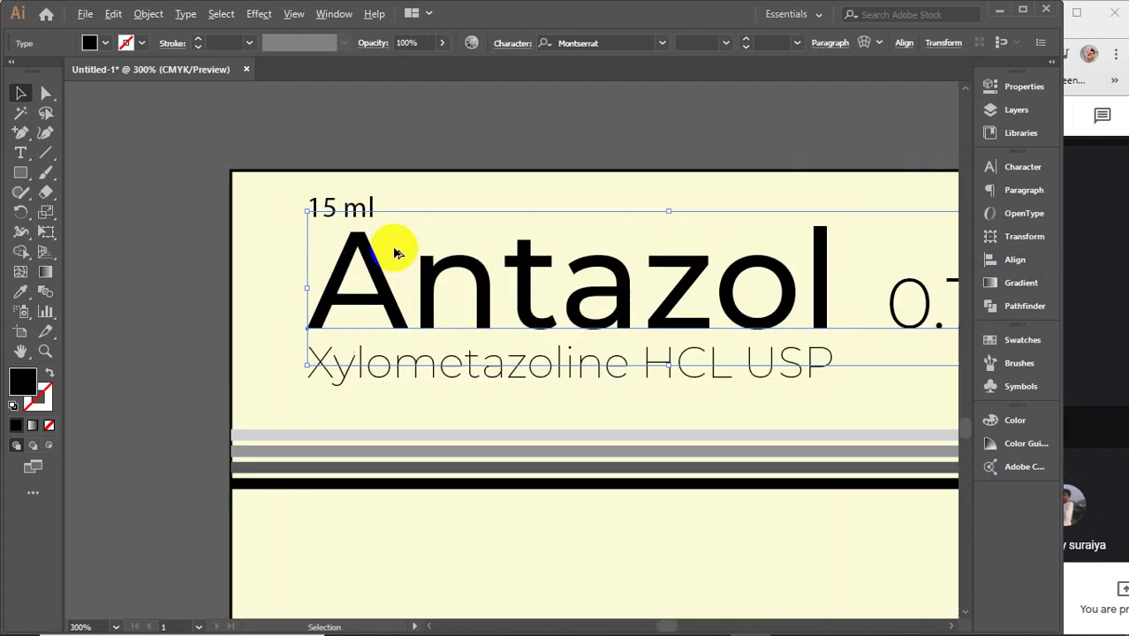
scroll(477, 305, "down", 1)
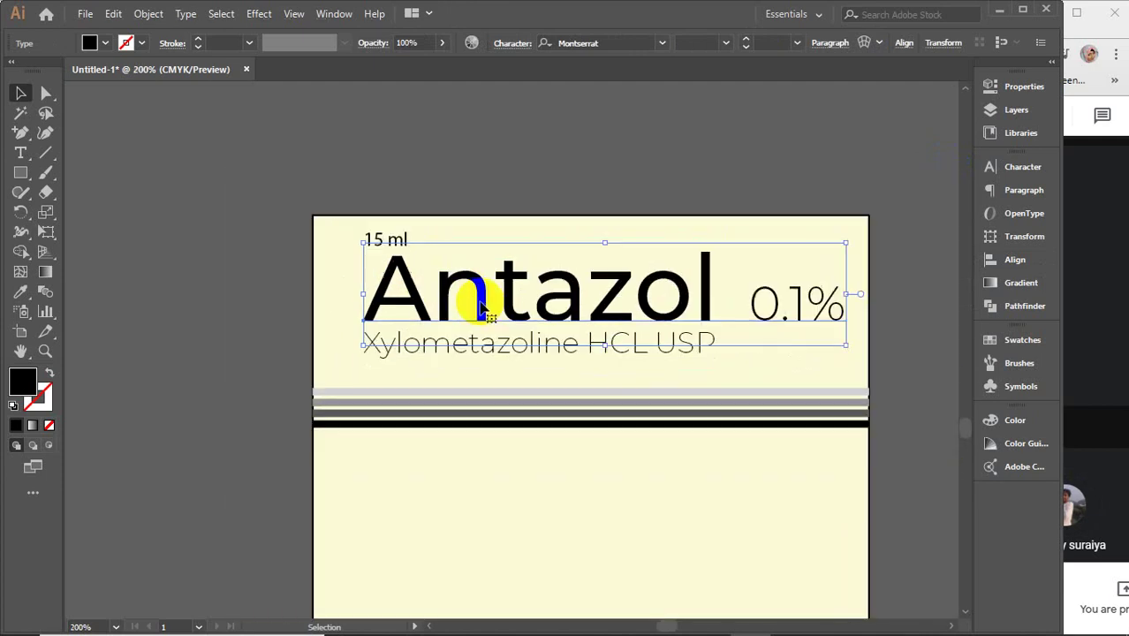
left_click(445, 183)
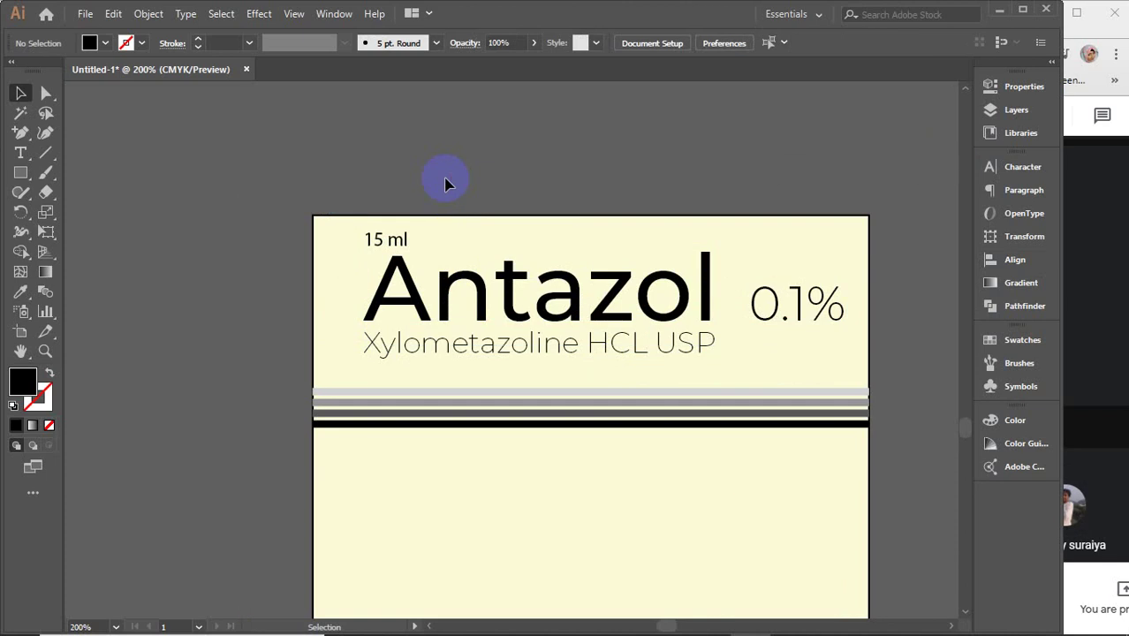
left_click(399, 275)
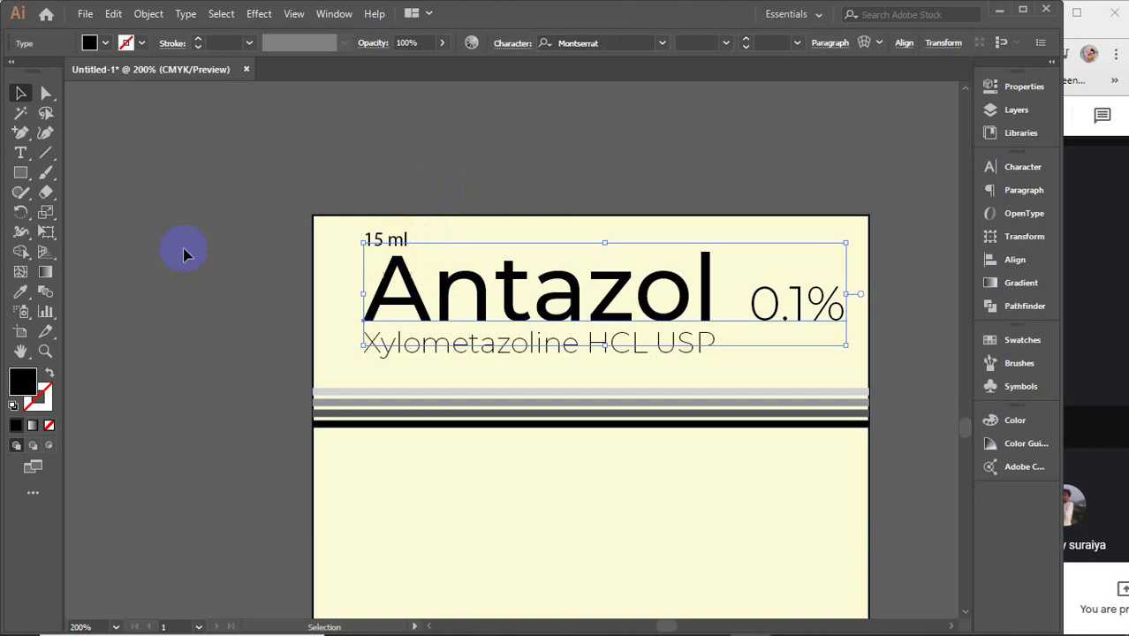
left_click(19, 155)
left_click_drag(363, 281, 693, 277)
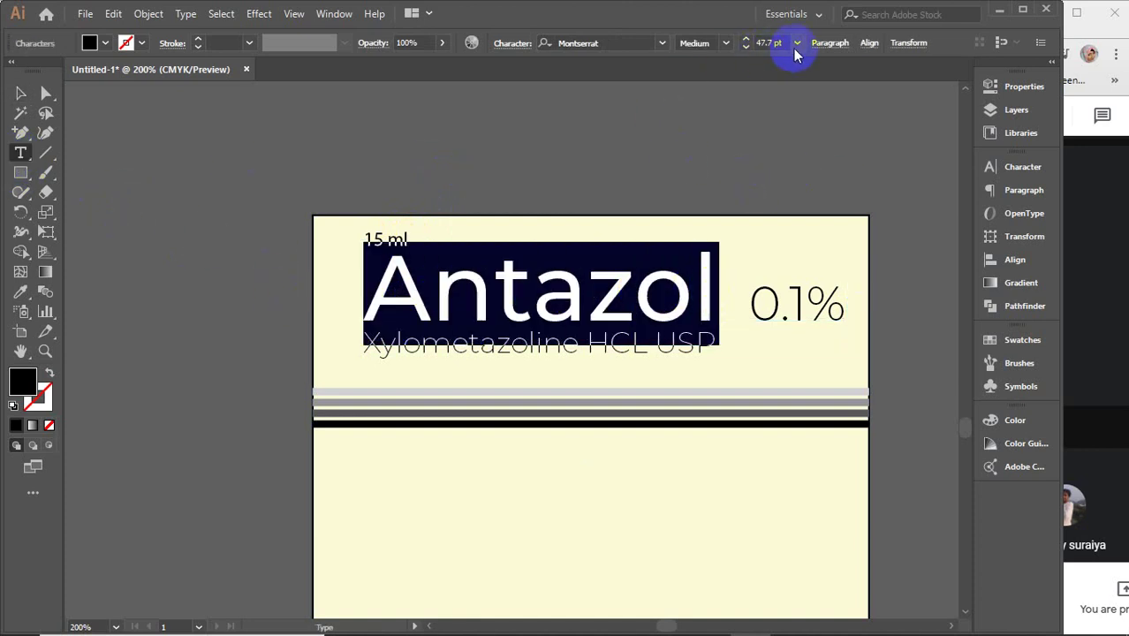
left_click(769, 43)
key("Down")
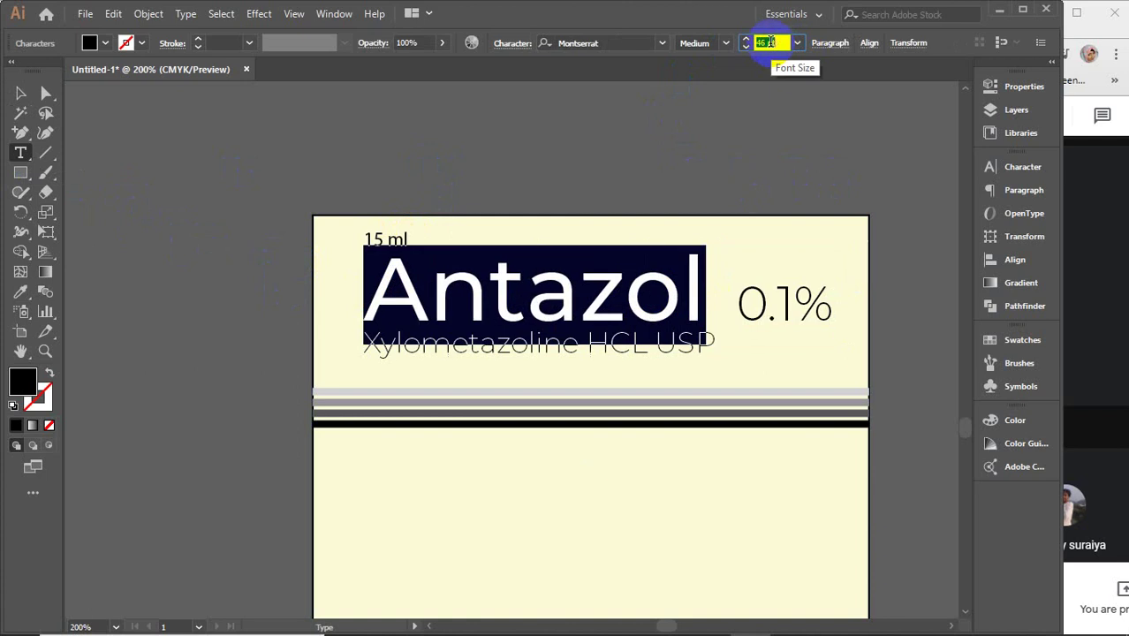
key("Down")
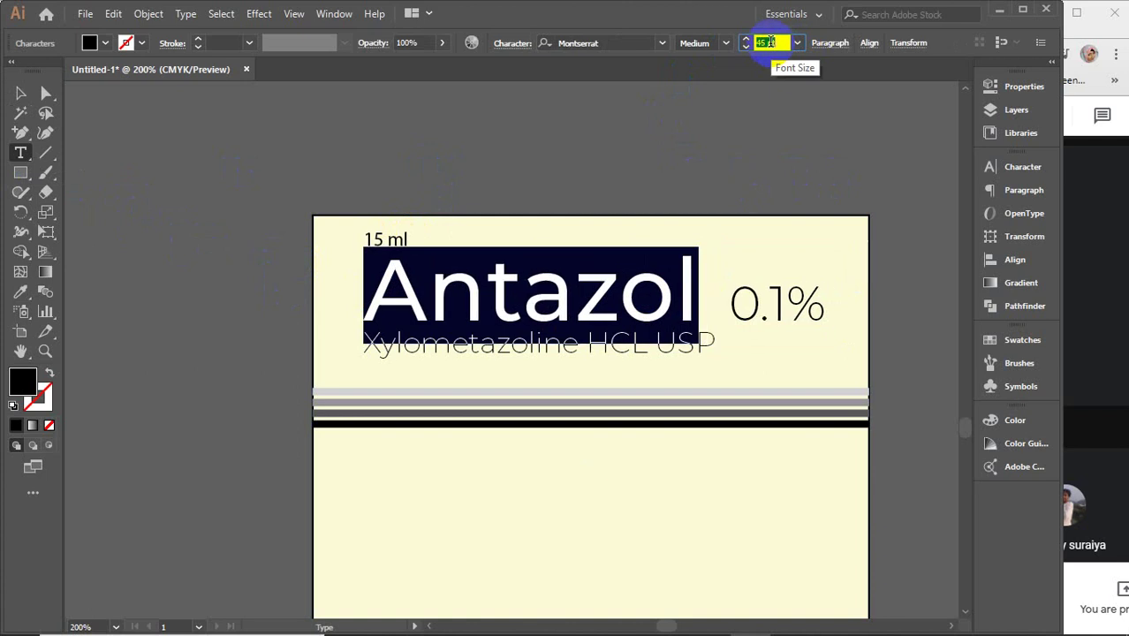
key("Down")
key("Down")
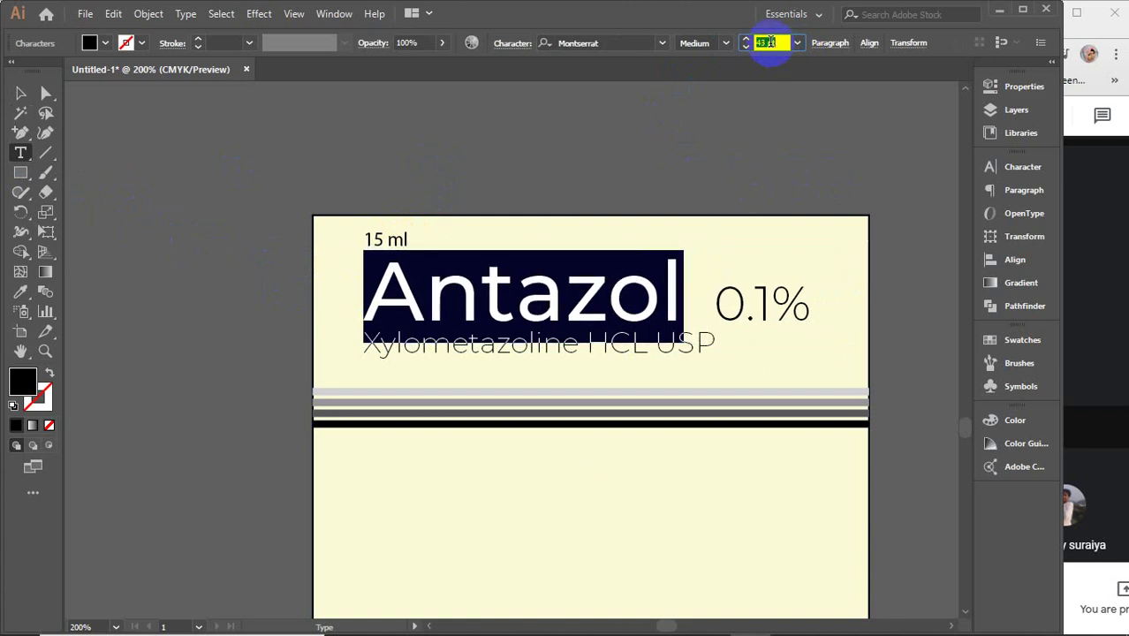
key("Down")
key("Down")
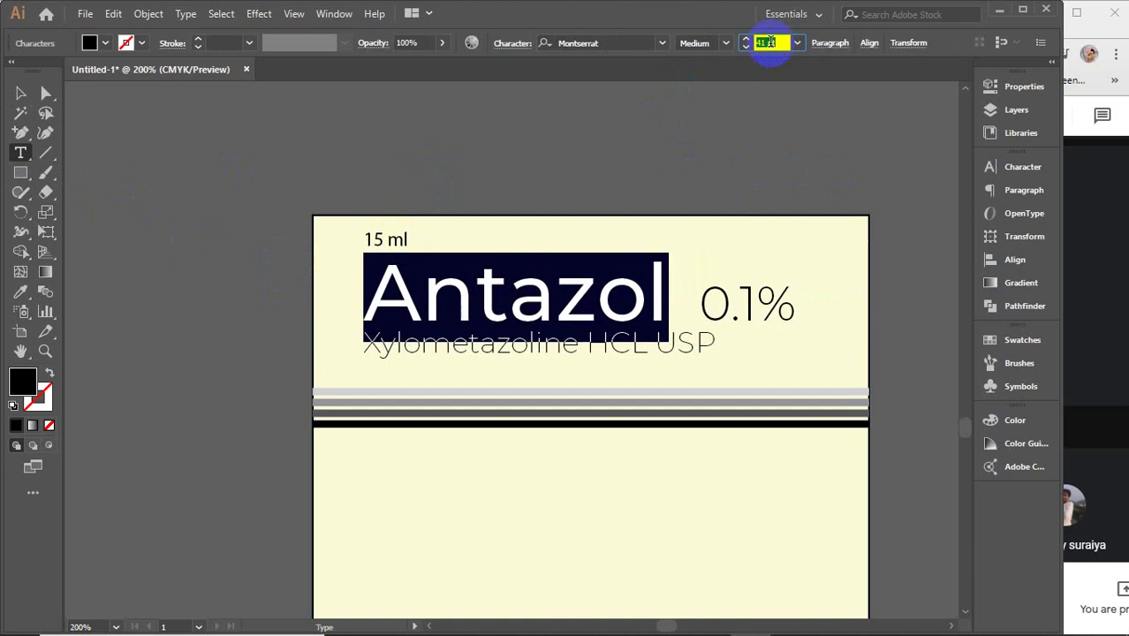
key("Down")
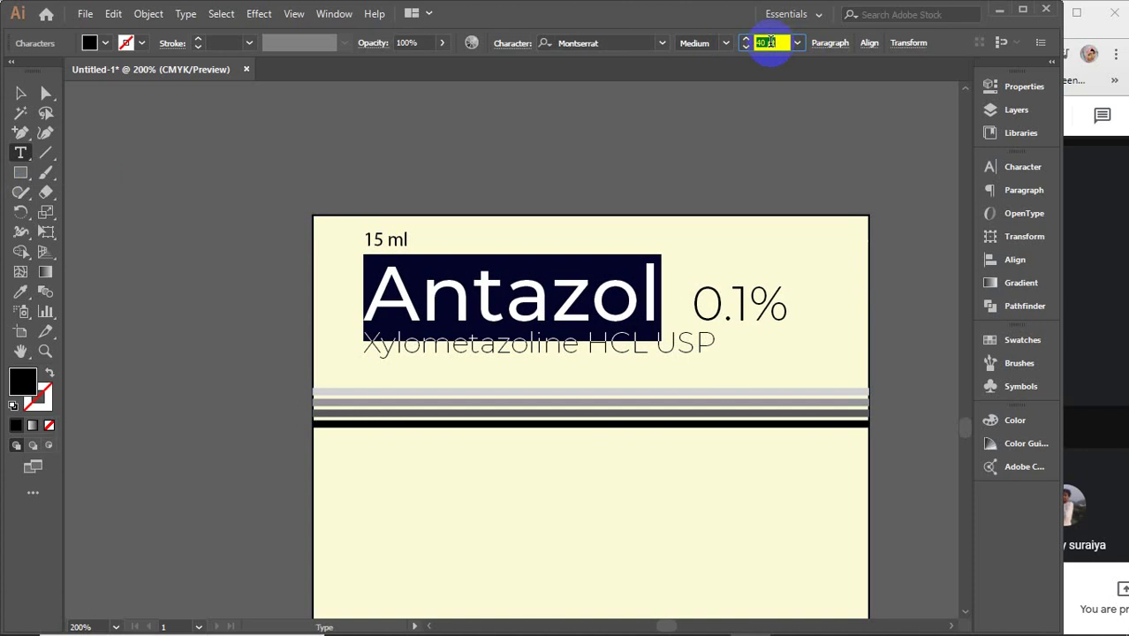
left_click(21, 92)
left_click(460, 160)
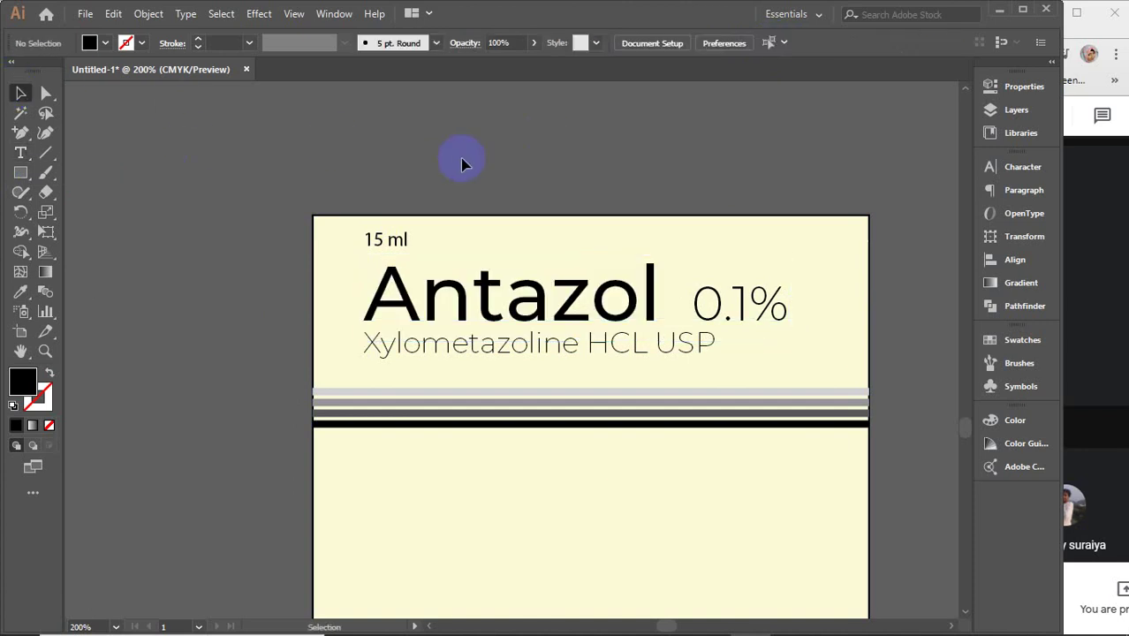
- Select all three product text lines and realign them along their left edges
left_click(379, 239)
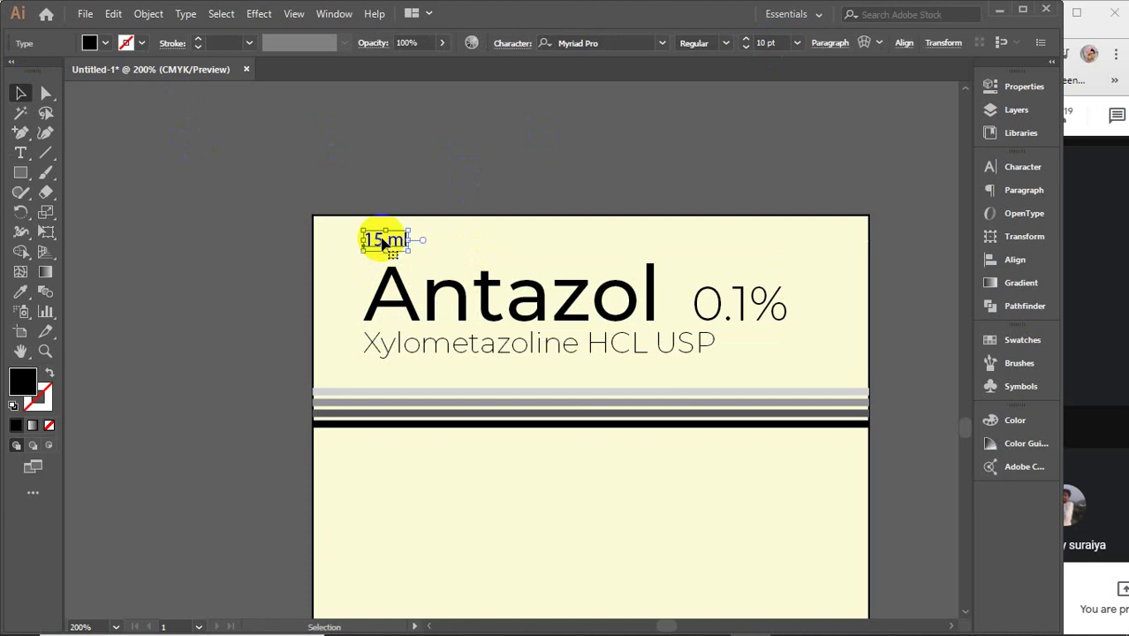
left_click(450, 297, "shift")
left_click(466, 353, "shift")
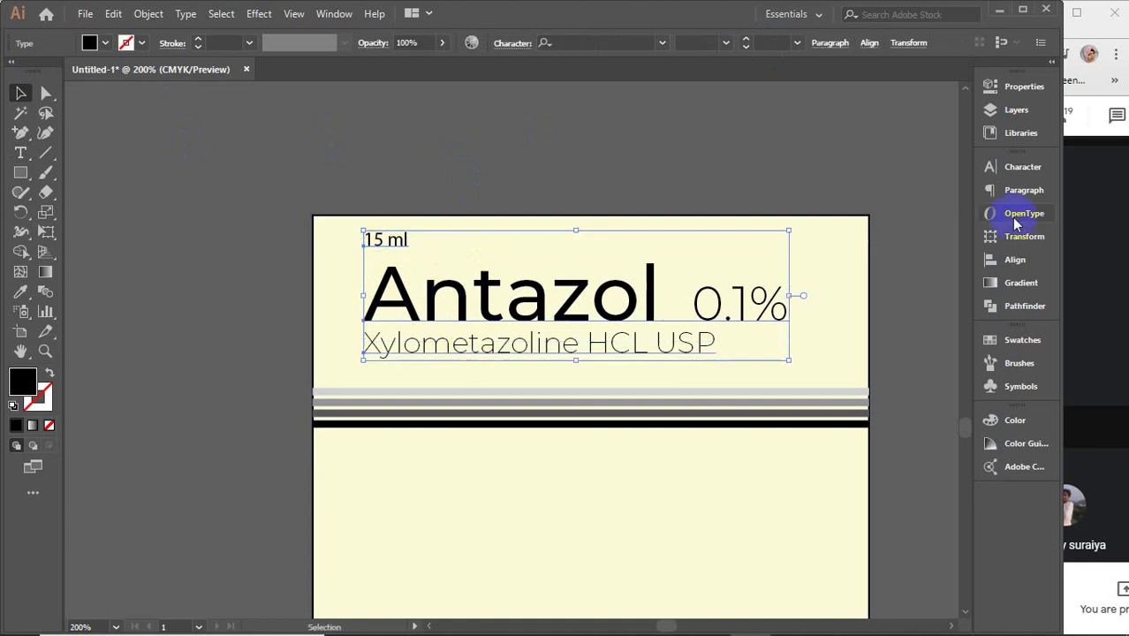
left_click(1013, 259)
left_click(826, 212)
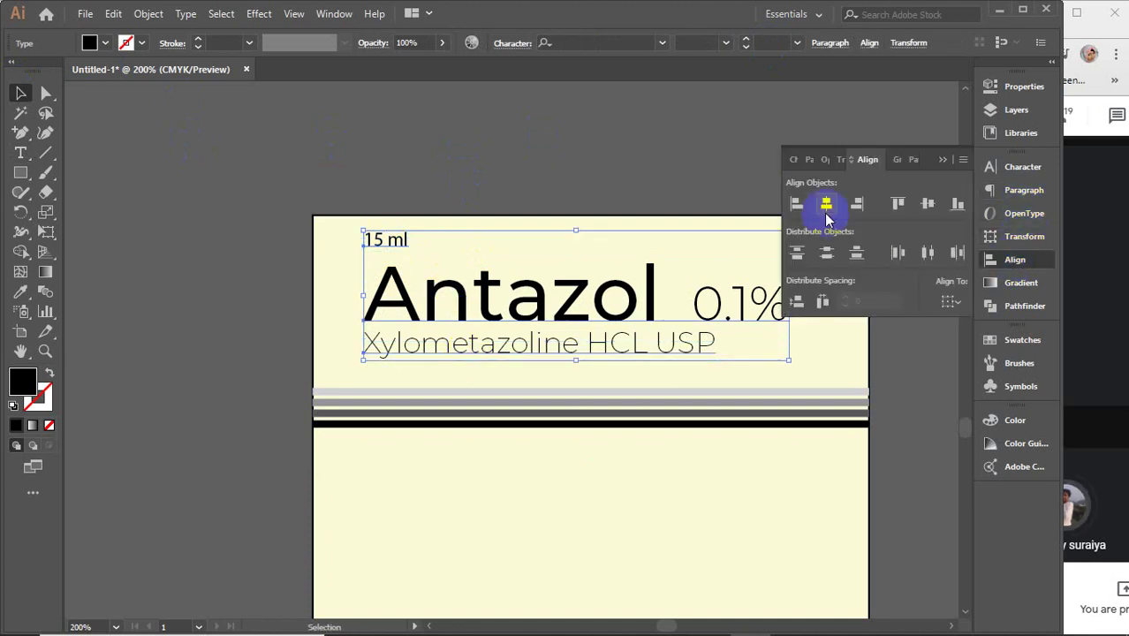
left_click(792, 204)
left_click(943, 159)
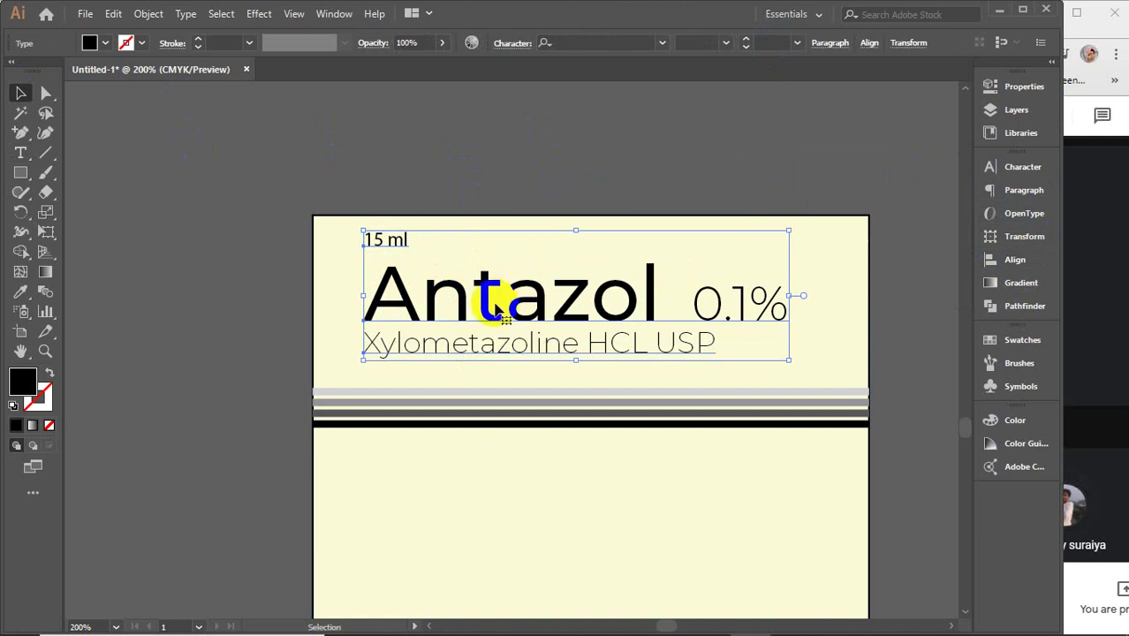
- Group the three product text lines and center the group horizontally on the pale yellow background, using the background as the key object
key("a")
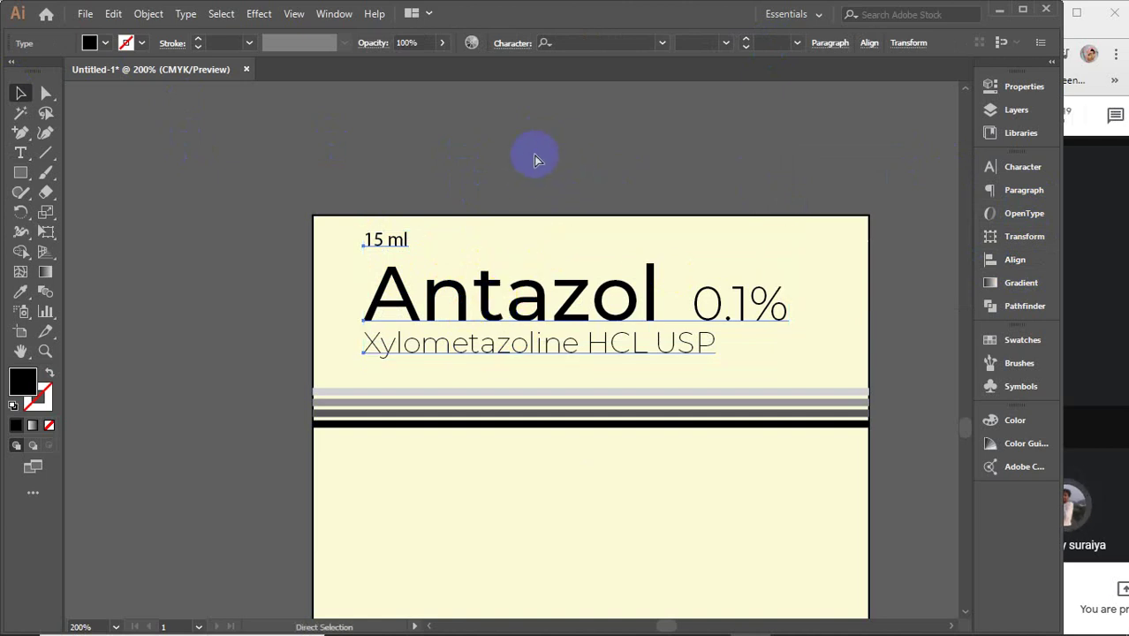
key("v")
left_click_drag(469, 176, 540, 333)
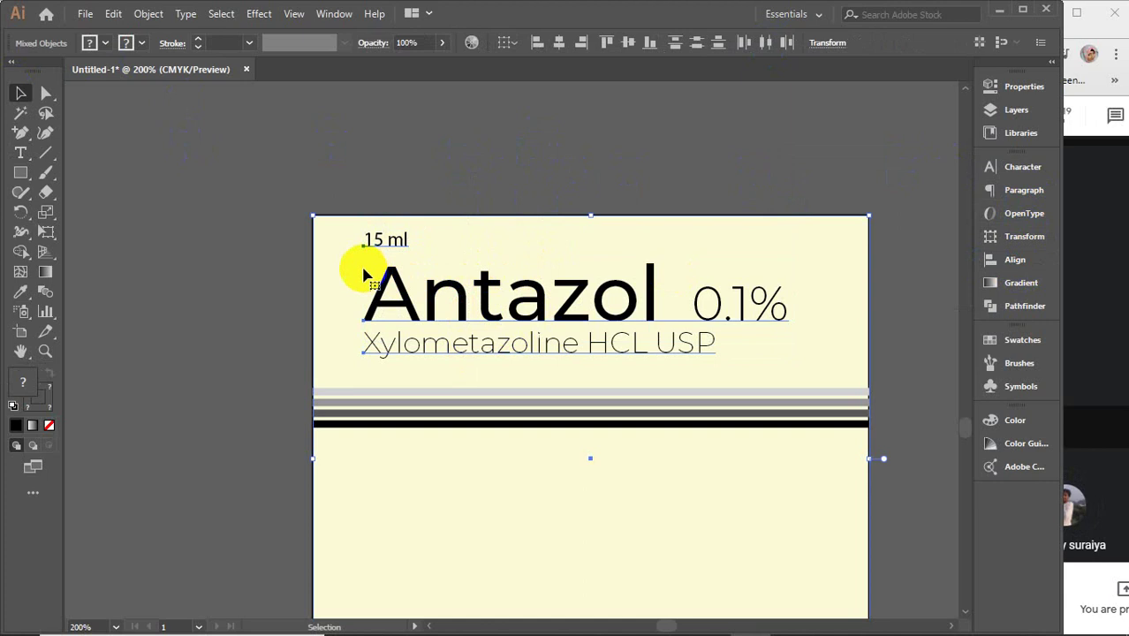
left_click(334, 248)
left_click(561, 41)
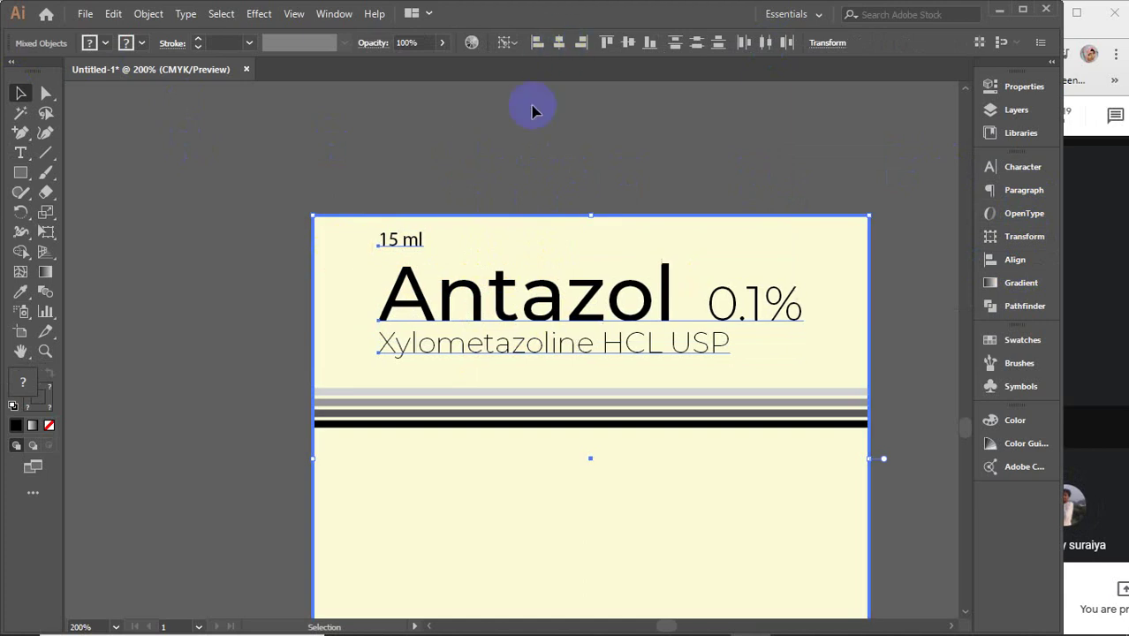
left_click(501, 169)
- Nudge the product text group slightly down toward the gray bars and deselect it
left_click(501, 291)
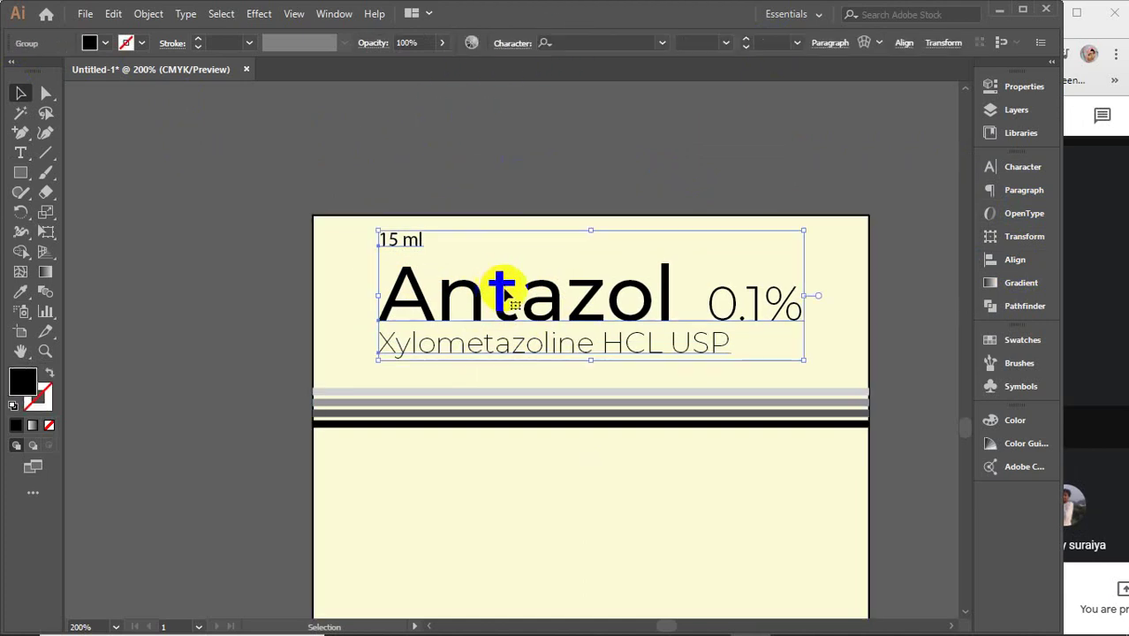
key("Down")
key("Down")
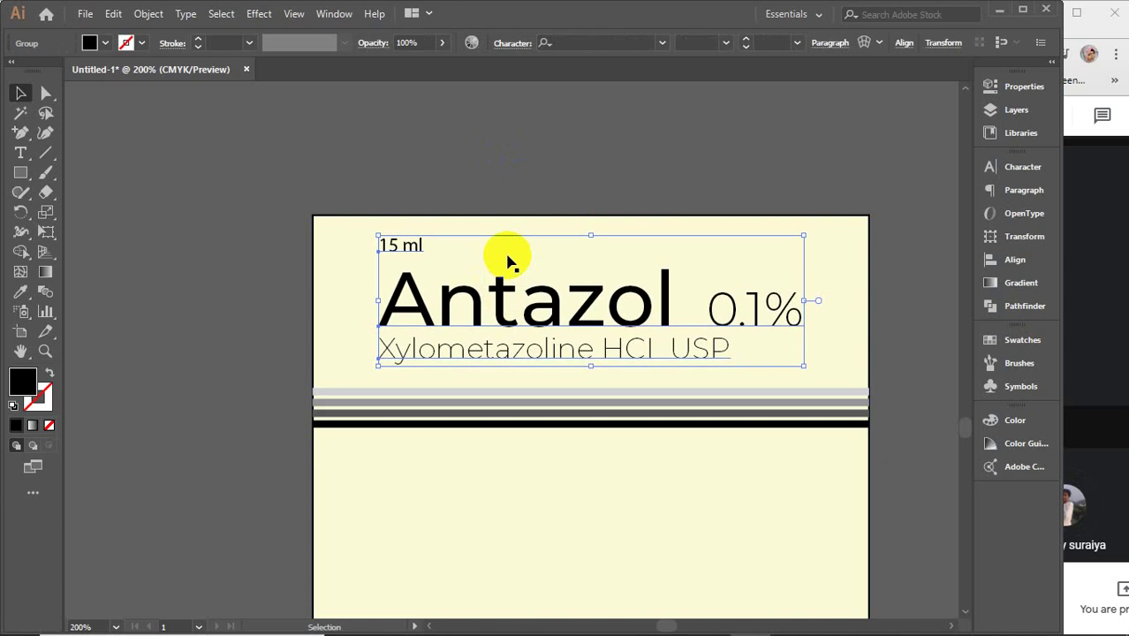
key("Down")
key("Down")
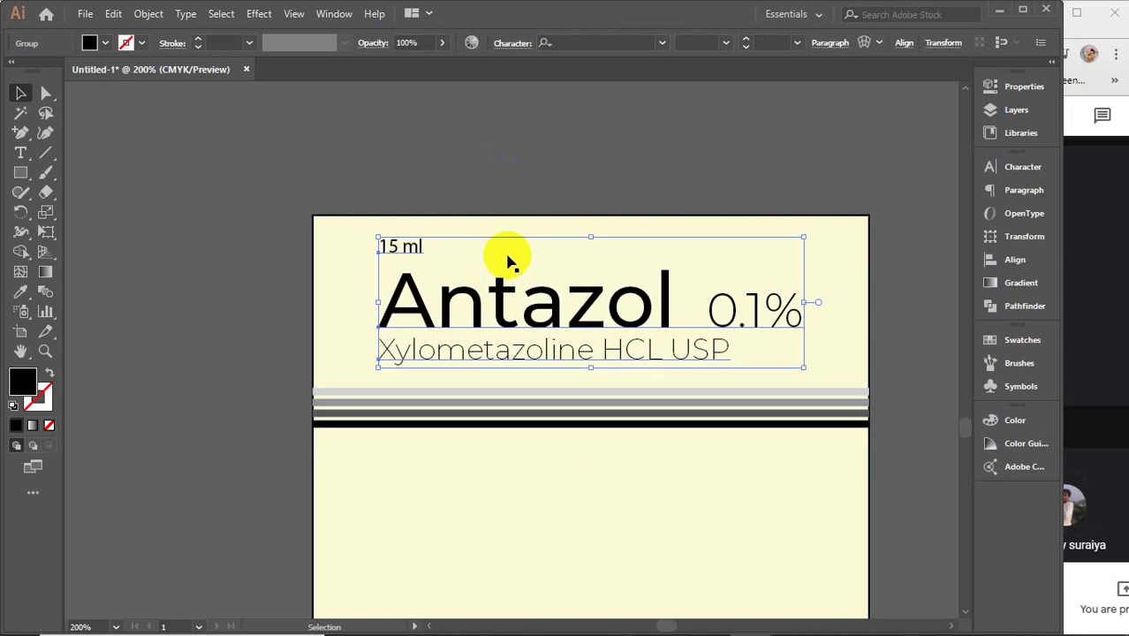
key("Down")
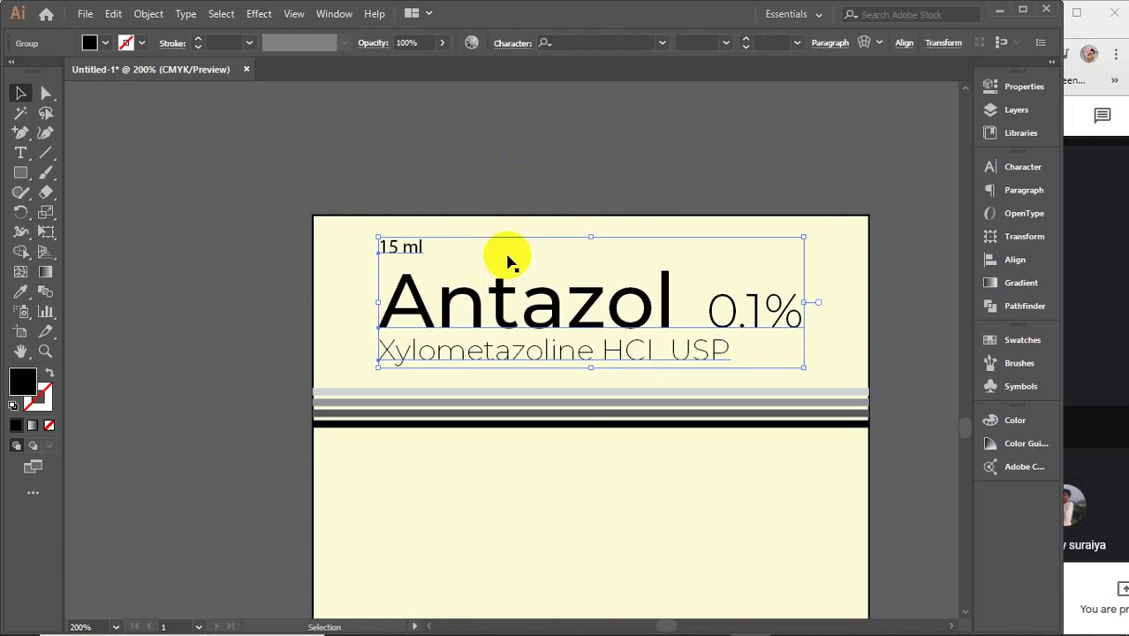
left_click(159, 212)
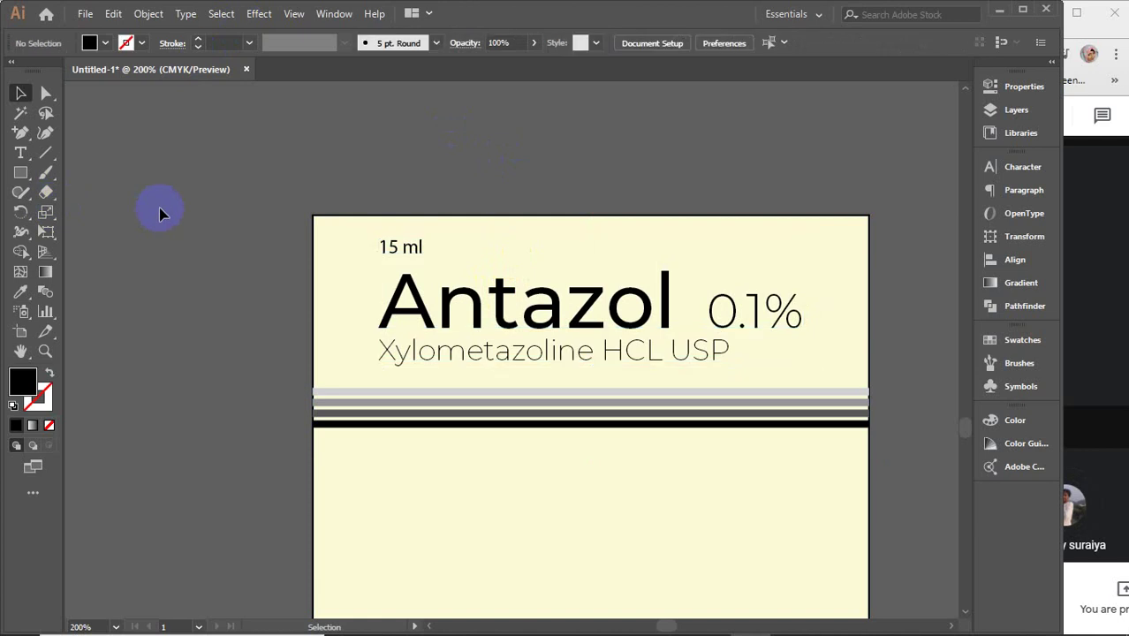
scroll(246, 404, "down", 1)
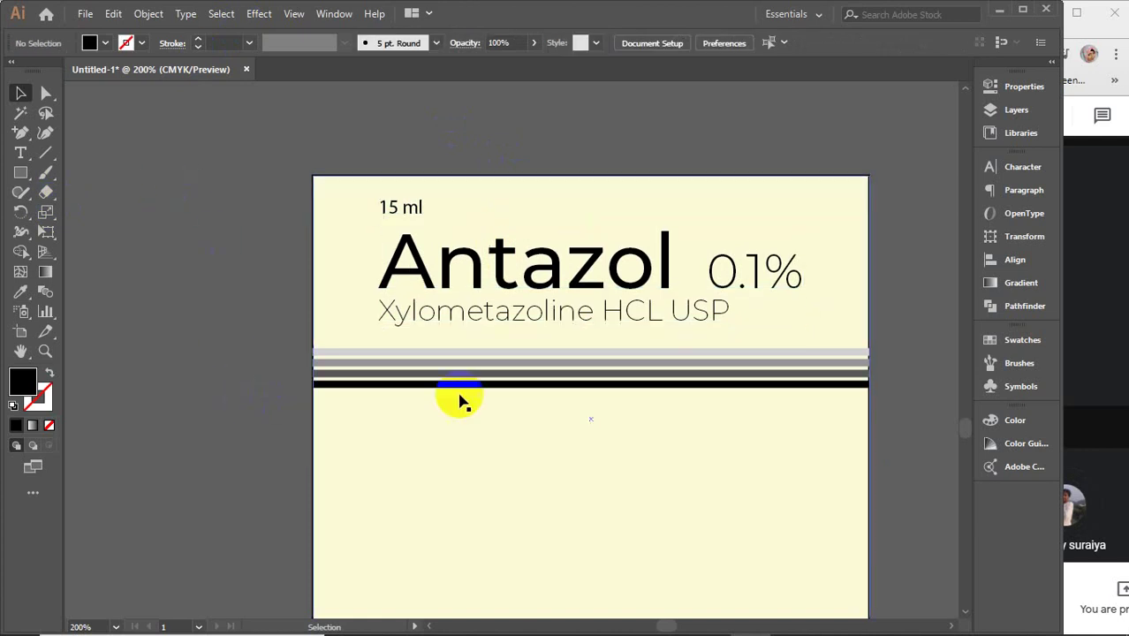
- Isolate the group of gray bars below the product text so its individual bars can be edited
scroll(611, 367, "up", 1)
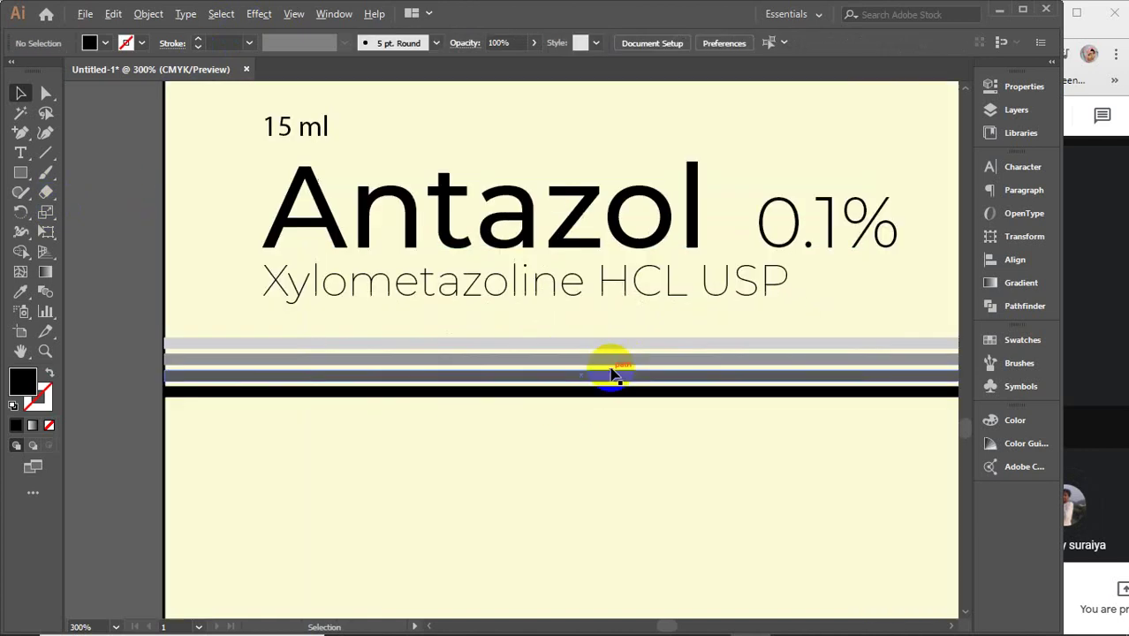
left_click(549, 350)
double_click(549, 350)
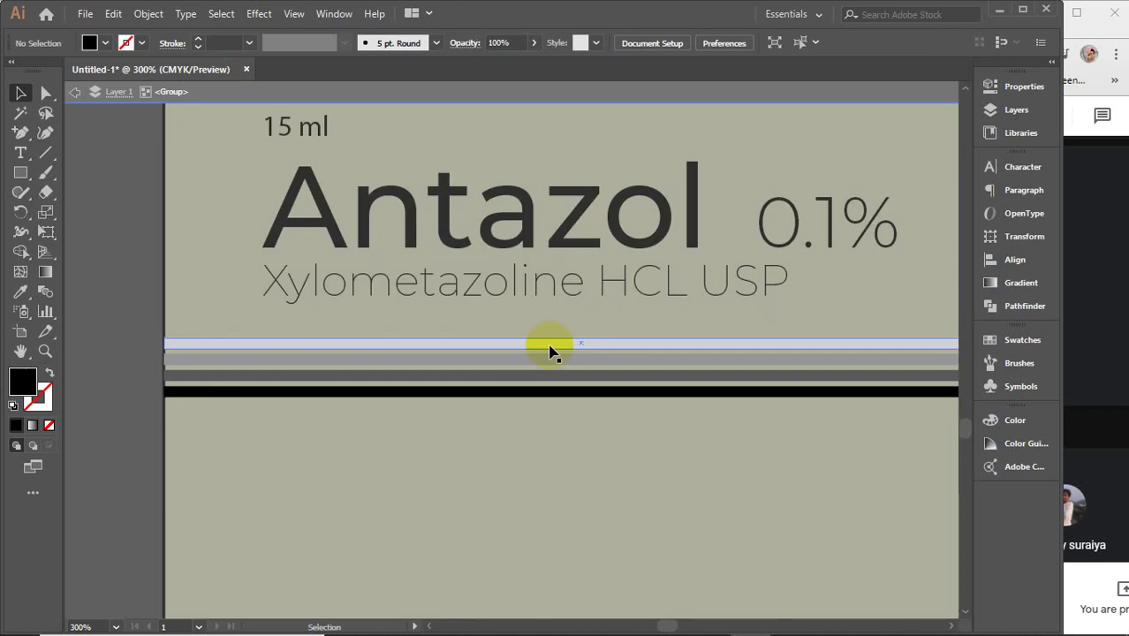
- Fill the black bar at the bottom of the group with a dark maroon, #5b021b
left_click(548, 391)
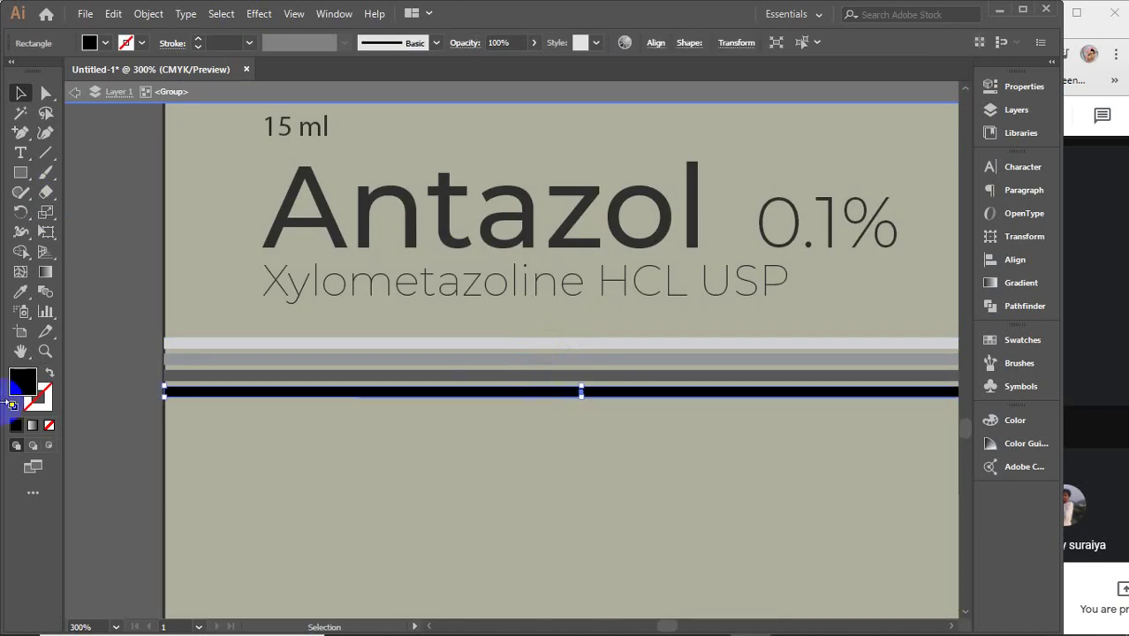
double_click(19, 389)
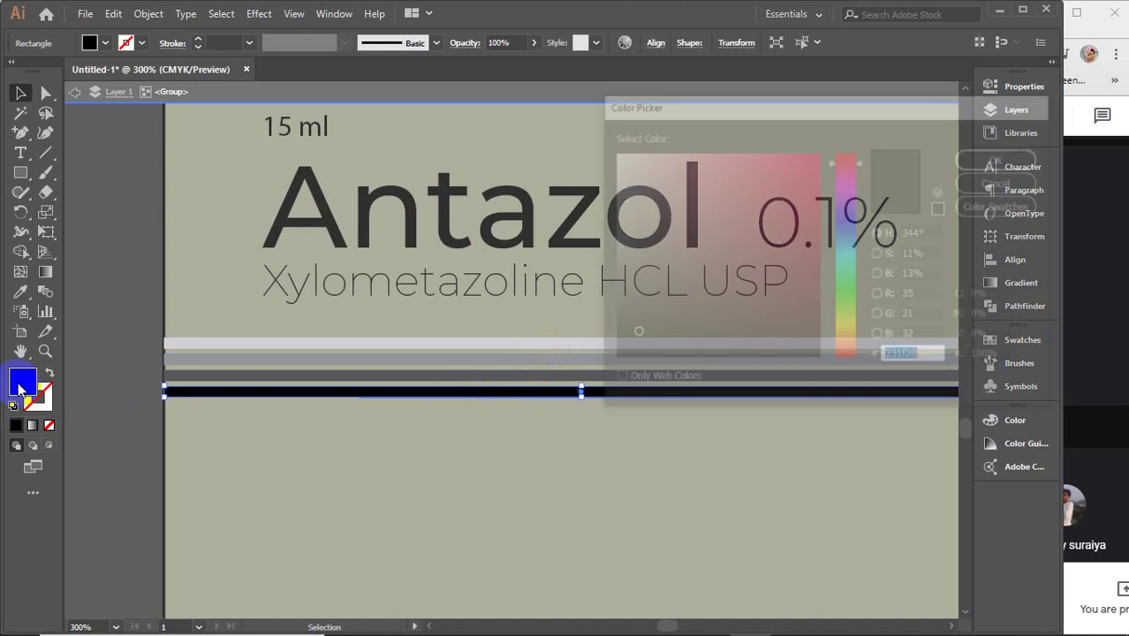
left_click_drag(849, 181, 852, 131)
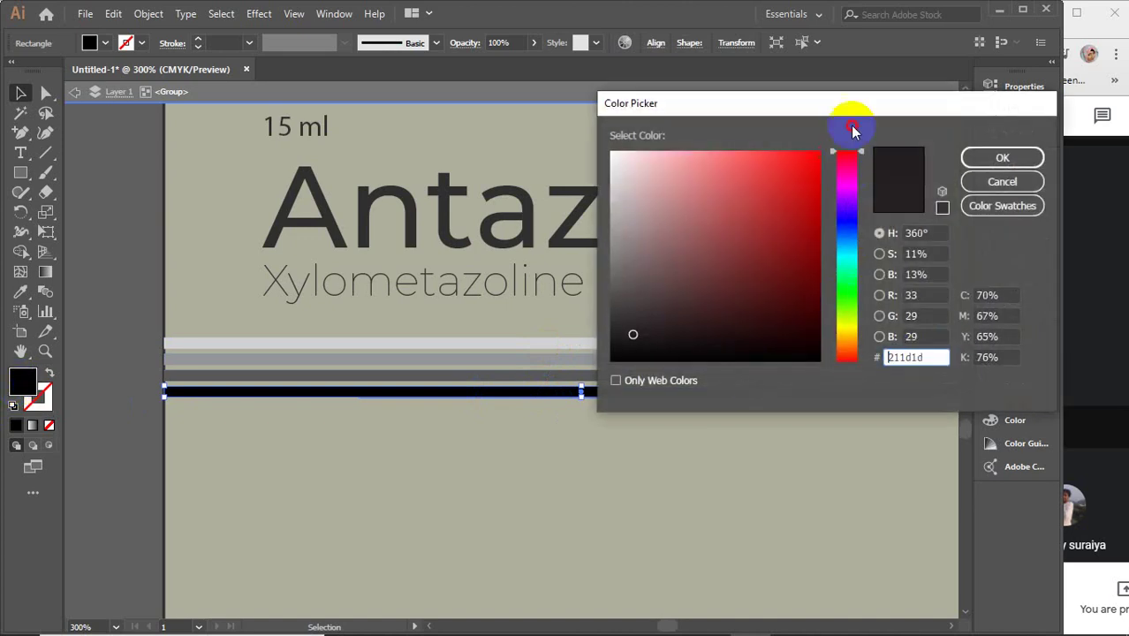
left_click(848, 160)
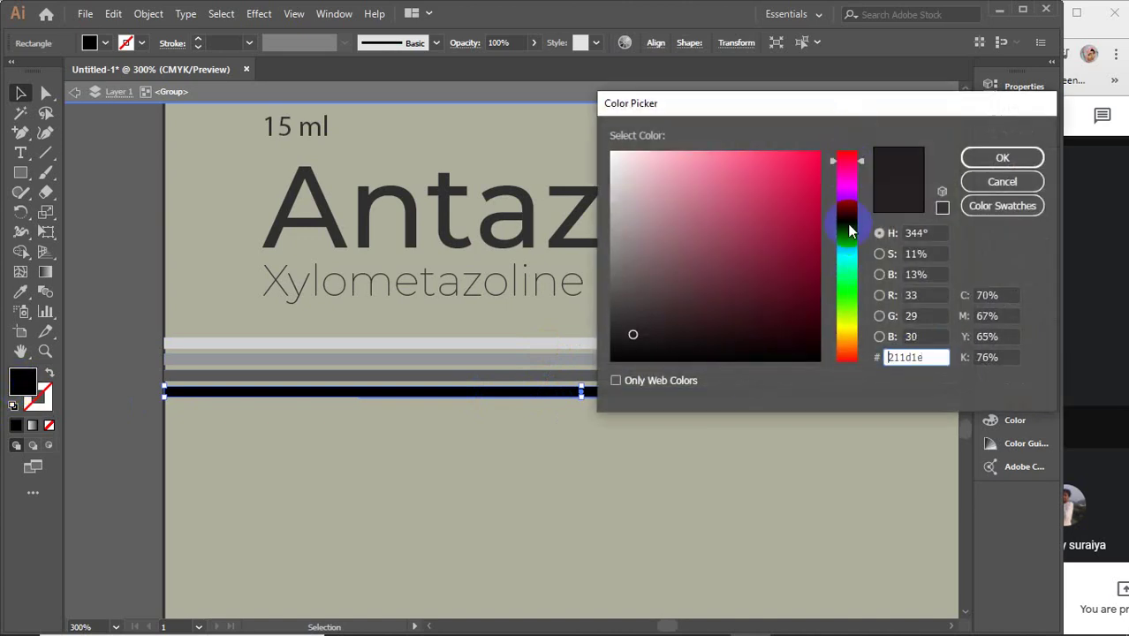
left_click(818, 284)
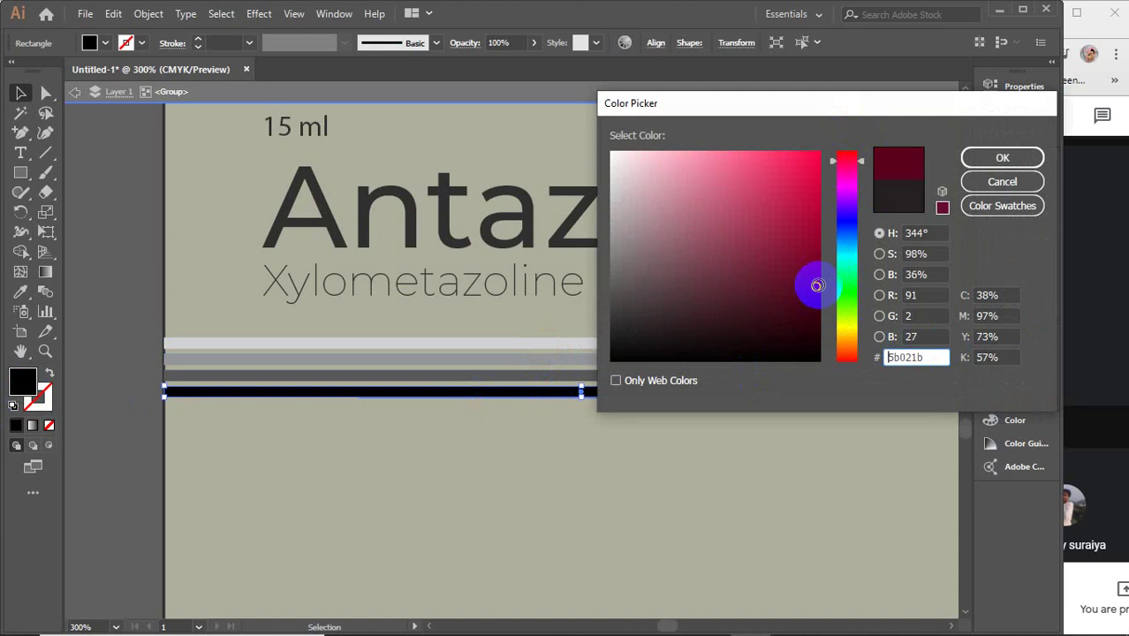
left_click(999, 157)
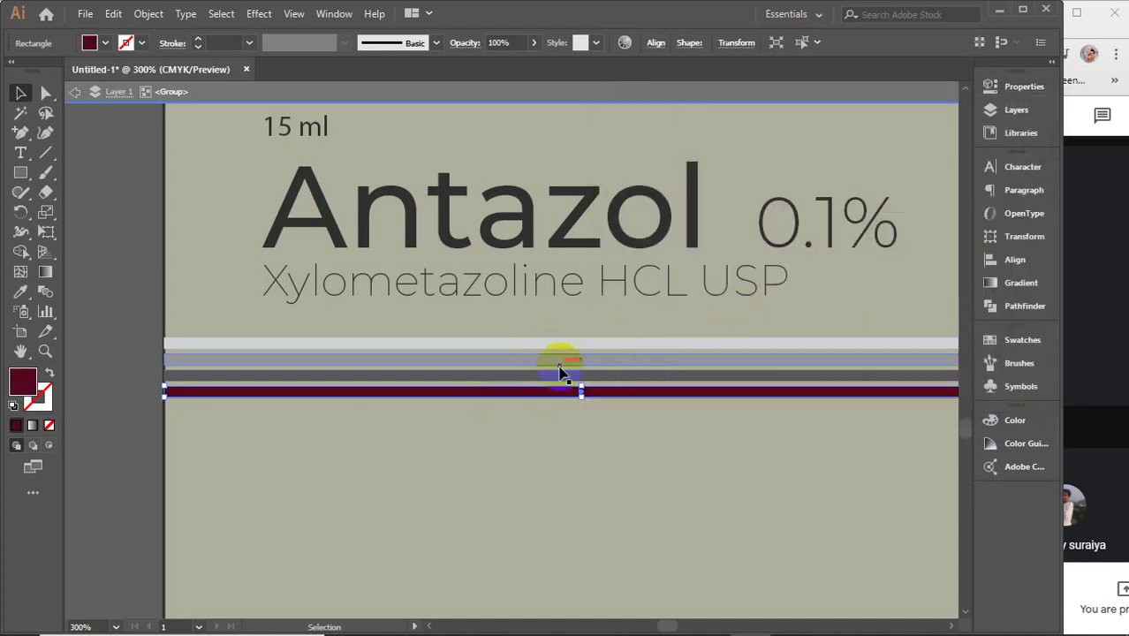
- Fill the dark gray bar just above the maroon one with a deep red, #960202
left_click(545, 377)
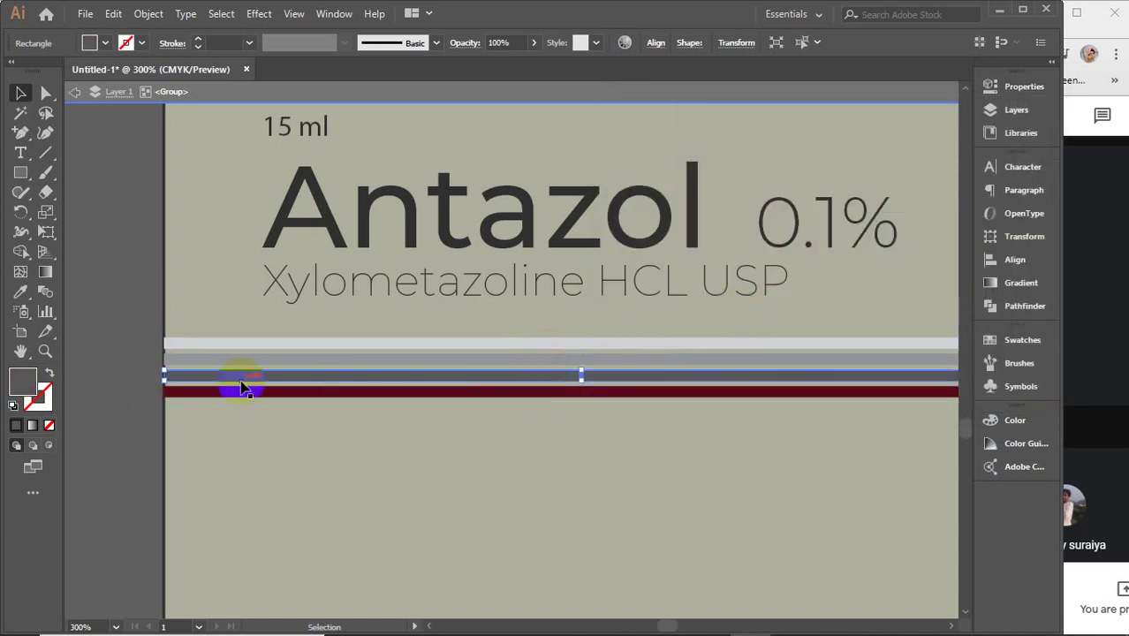
double_click(22, 387)
left_click(847, 163)
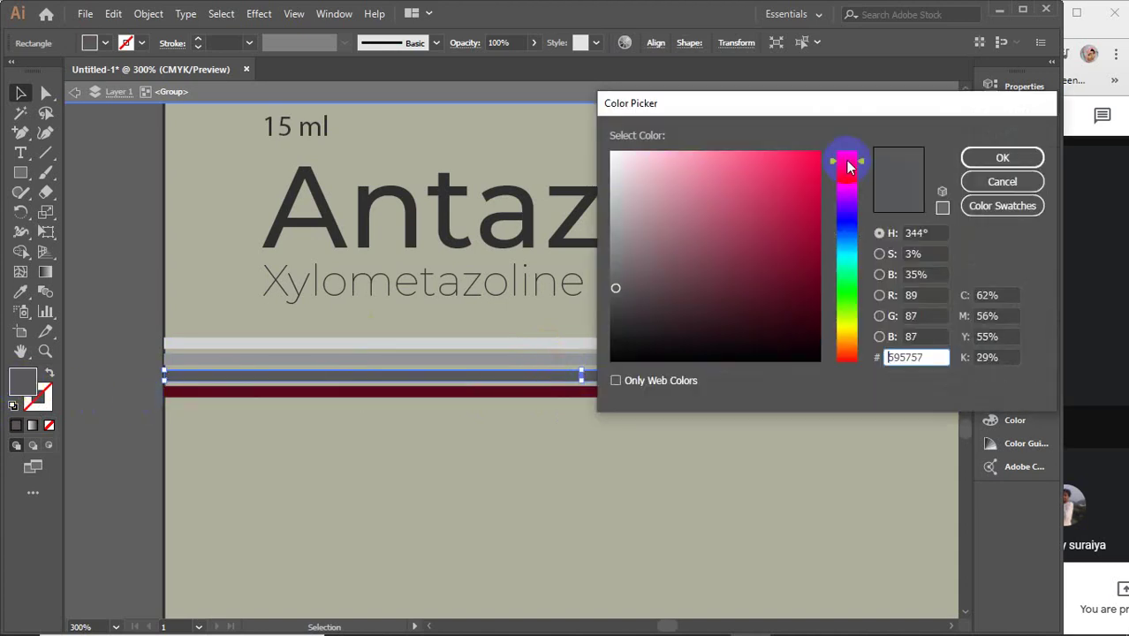
left_click(846, 169)
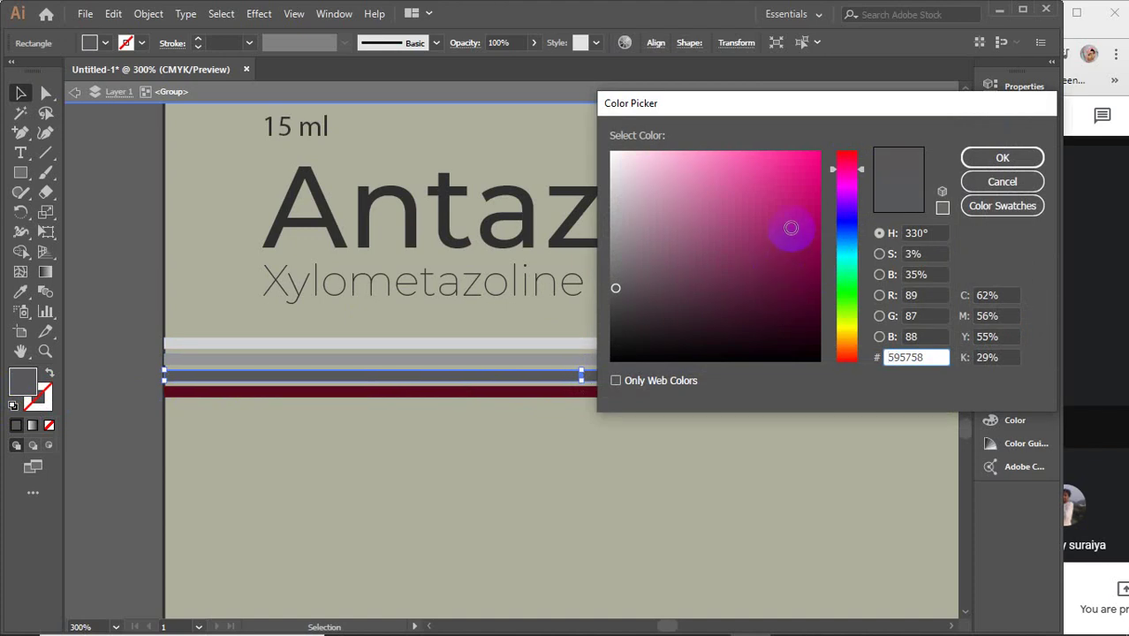
left_click(789, 229)
left_click_drag(849, 168, 848, 114)
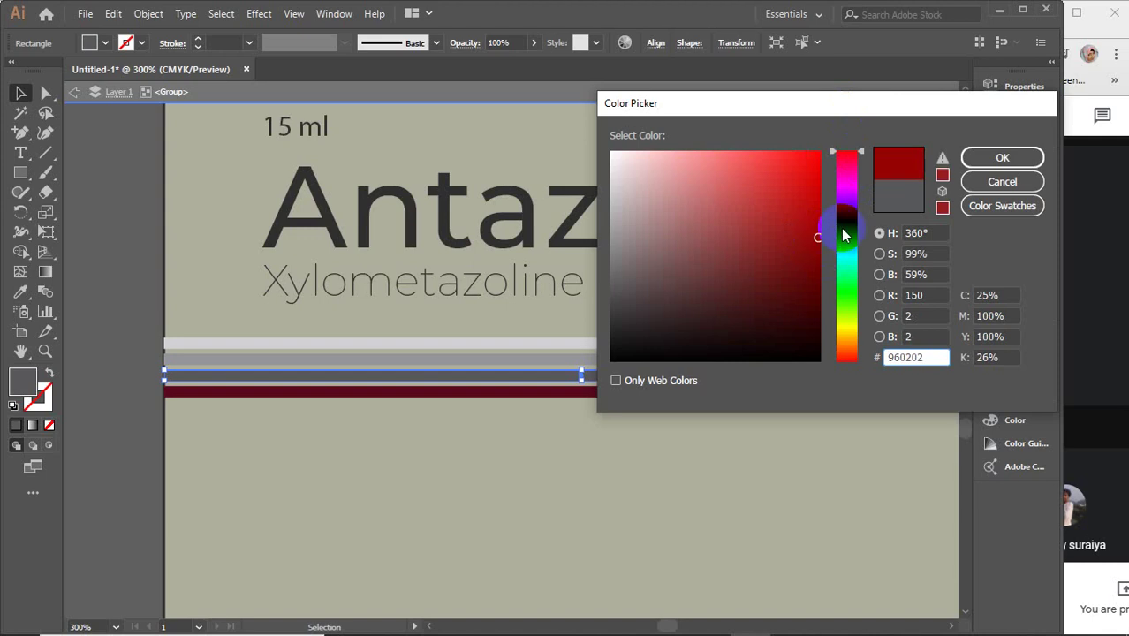
left_click(972, 157)
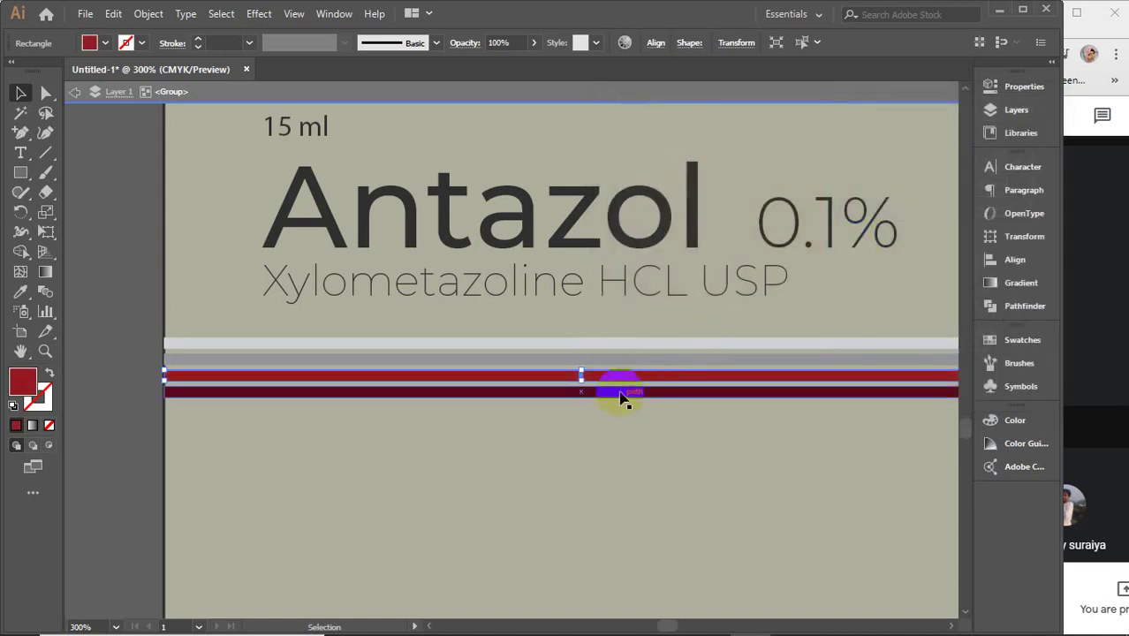
- Change the lowest bar's fill to a very dark red with a pure red hue, #4c0202
left_click(590, 363)
left_click(587, 390)
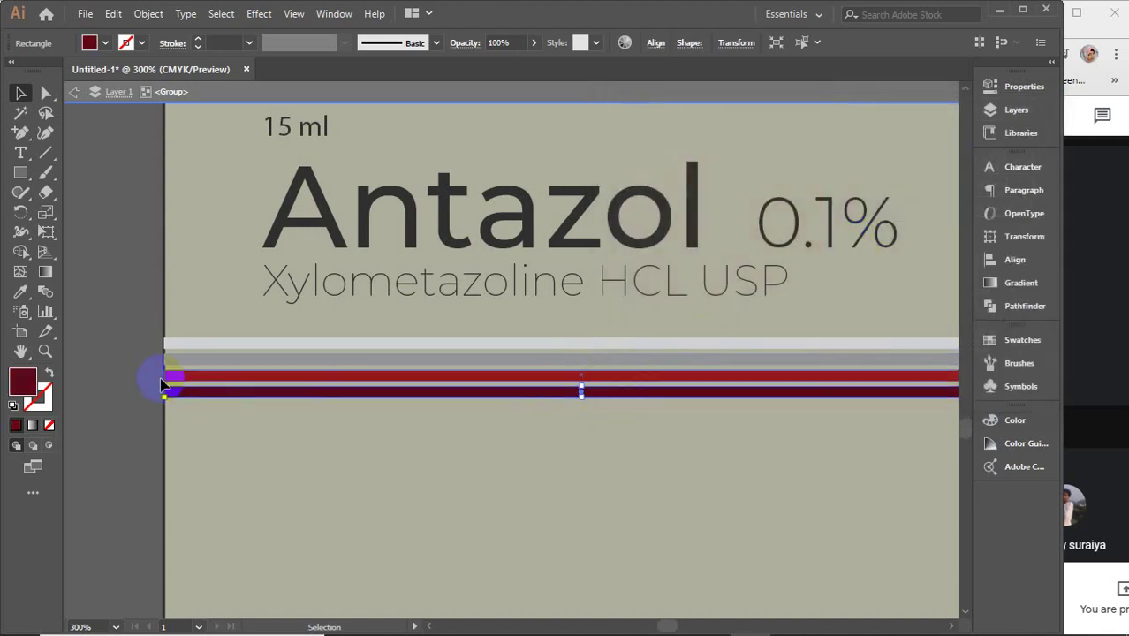
double_click(24, 382)
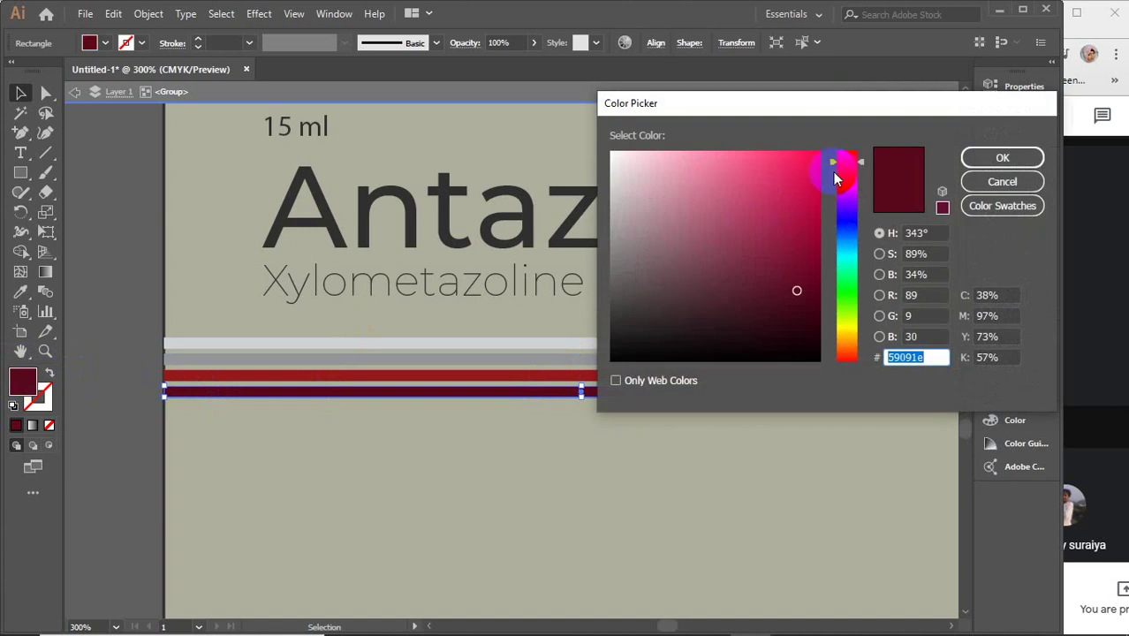
left_click_drag(838, 172, 856, 131)
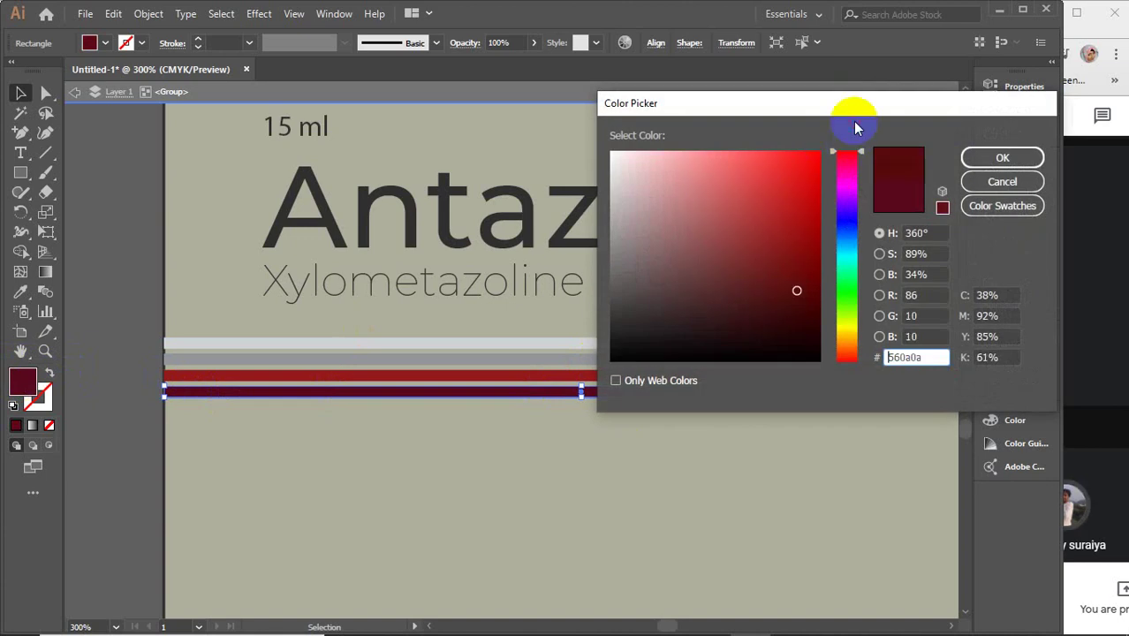
left_click(819, 305)
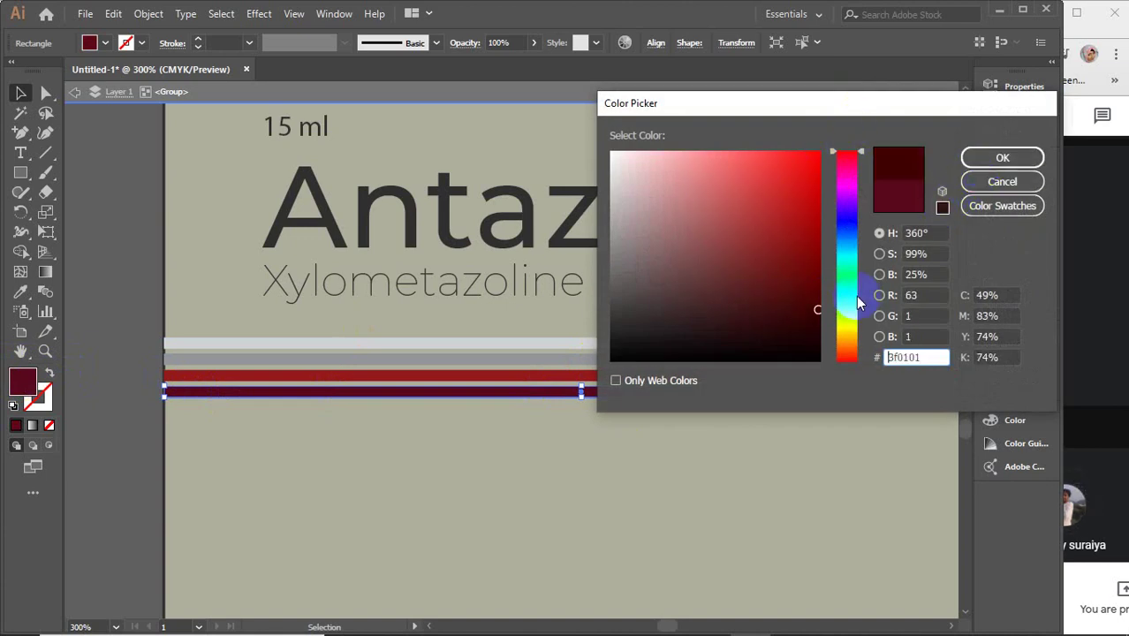
left_click(815, 295)
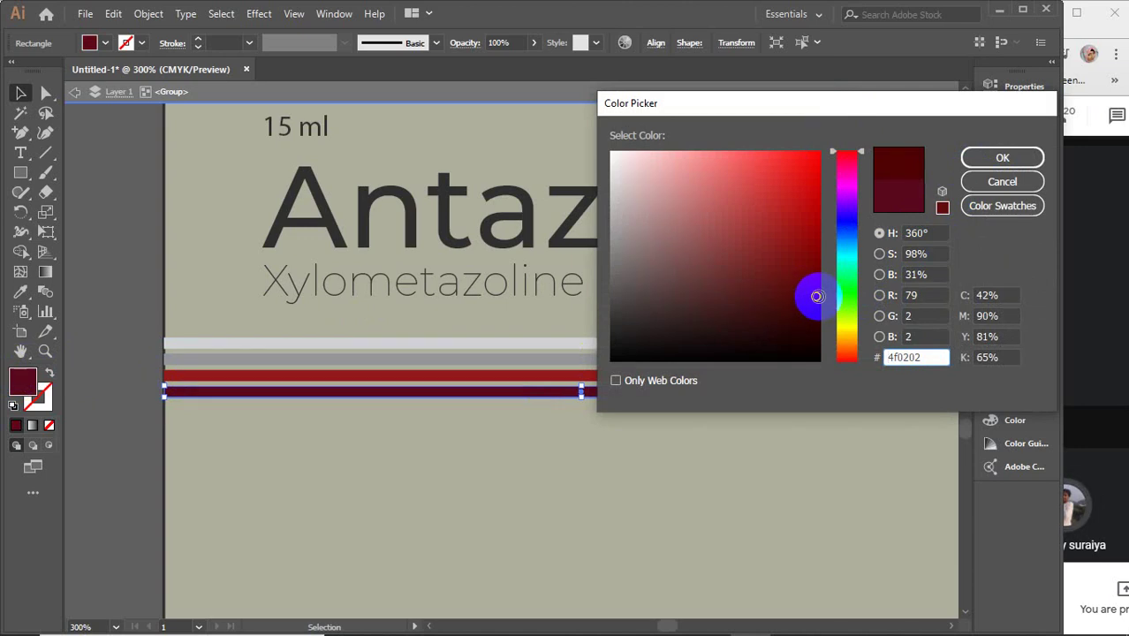
left_click(1001, 158)
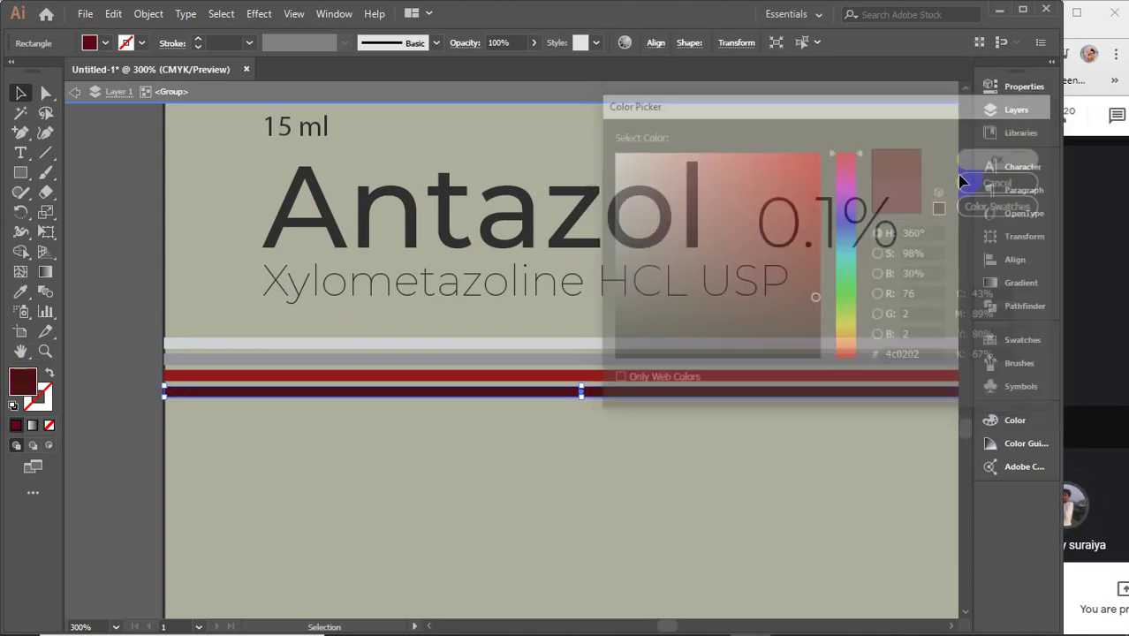
- Fill the medium gray second bar from the top with a bright red, RGB 239, 3, 3
left_click(550, 362)
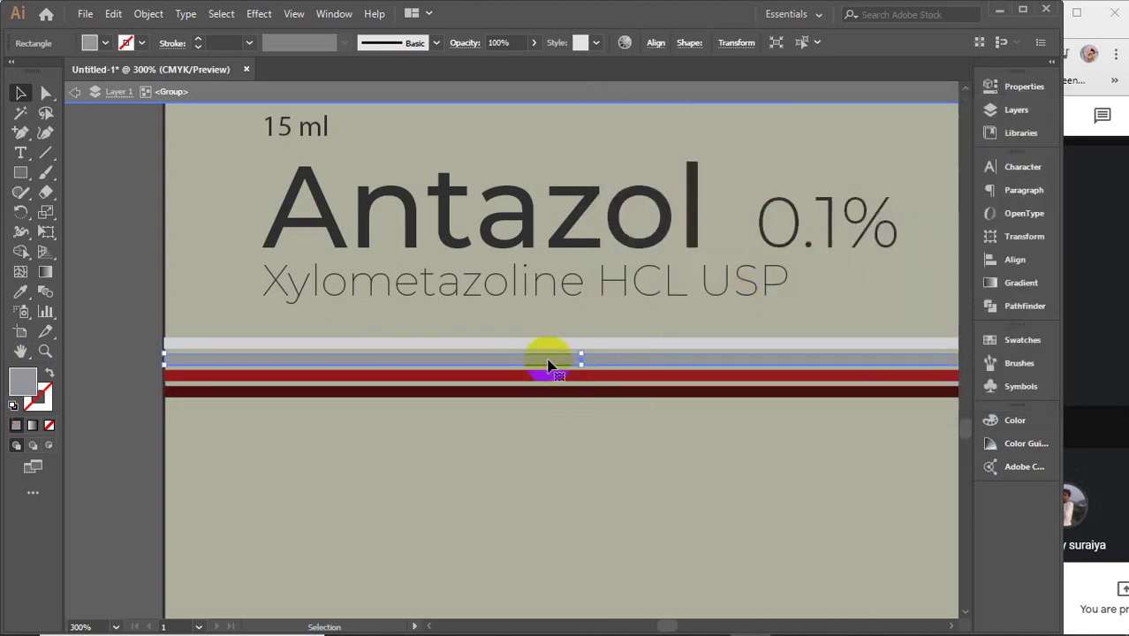
double_click(21, 383)
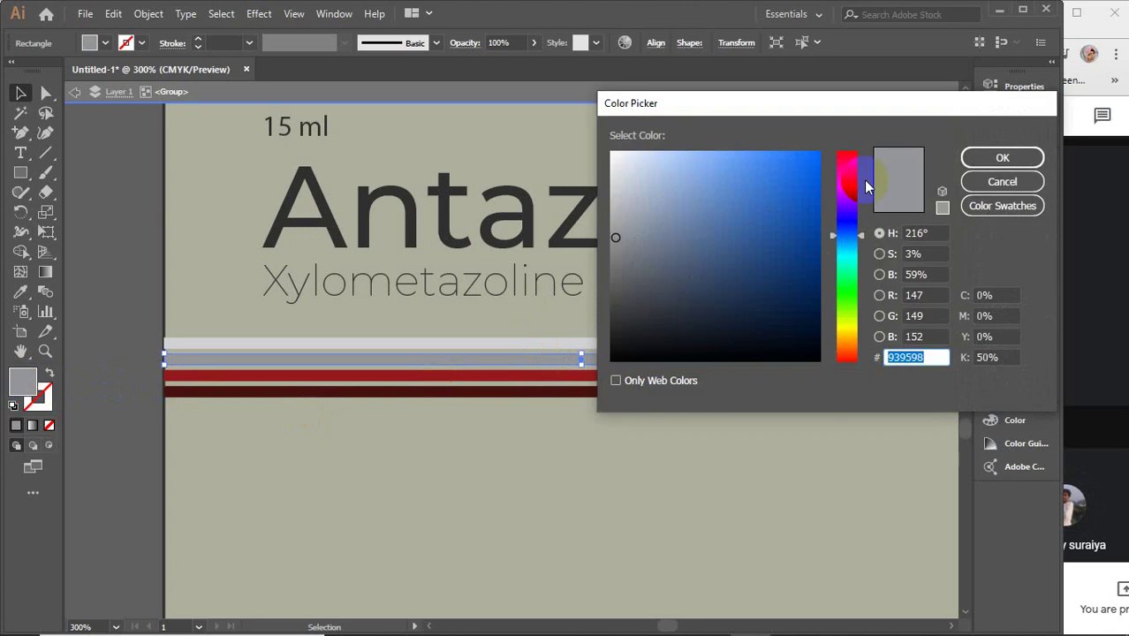
left_click(850, 147)
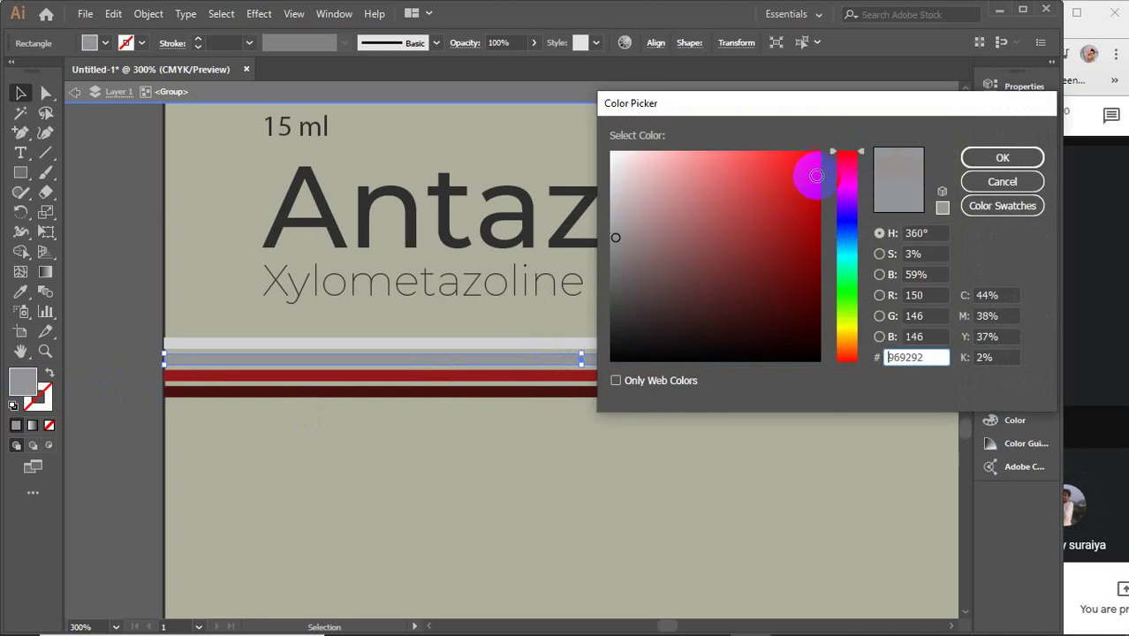
left_click(817, 160)
left_click_drag(818, 160, 831, 155)
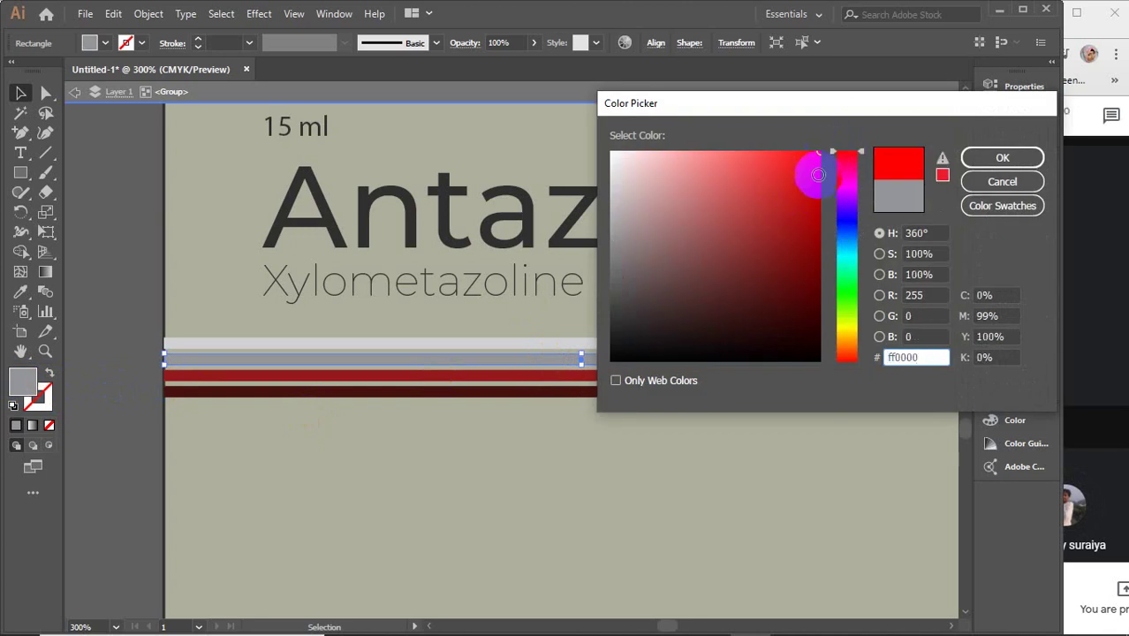
left_click(971, 157)
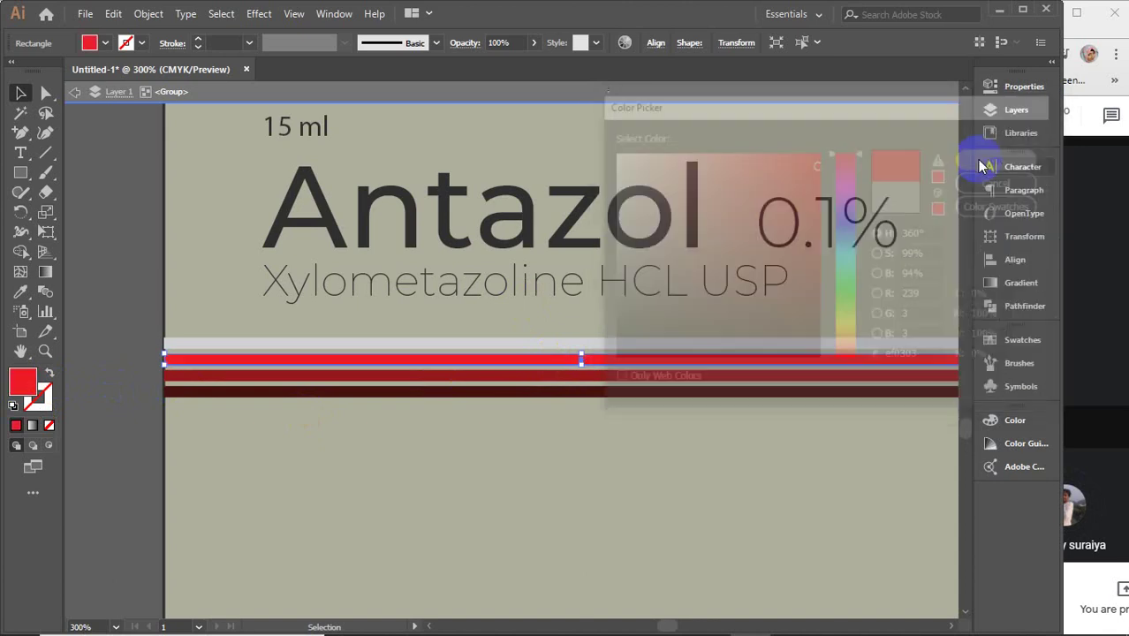
- Fill the light gray uppermost bar with a light pink, #ff9494, and leave the group's isolation mode
left_click(221, 343)
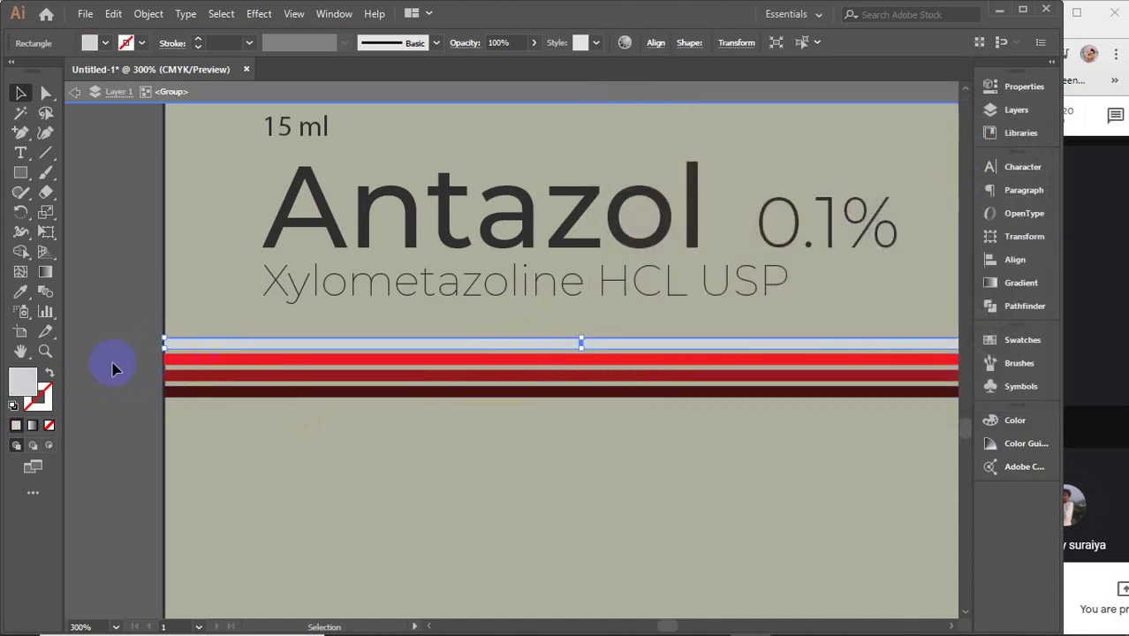
double_click(24, 383)
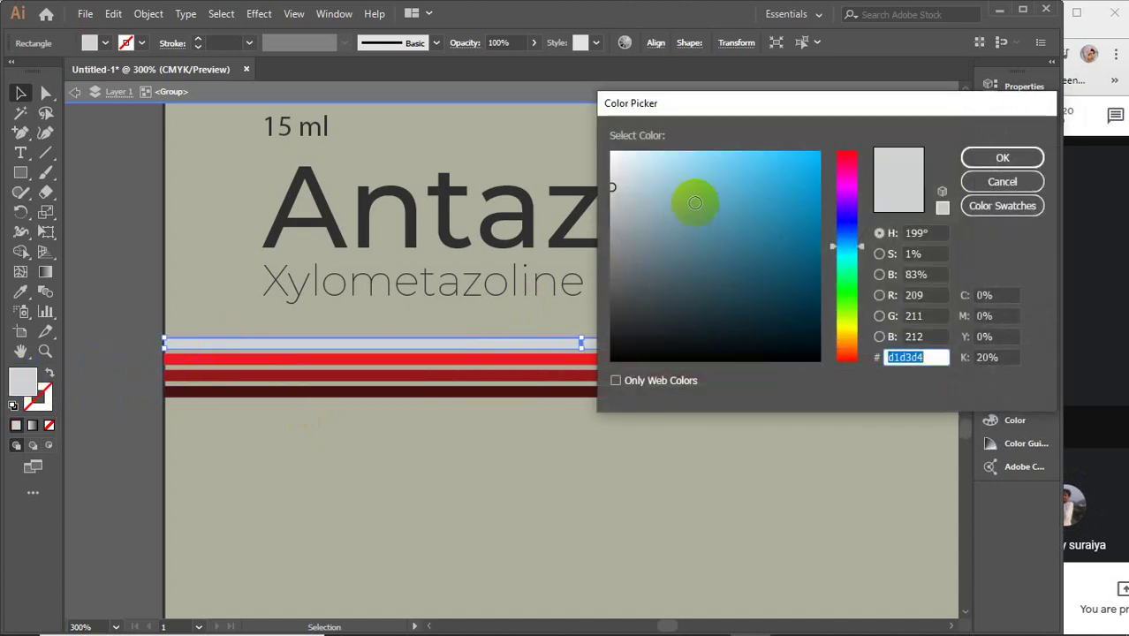
left_click(846, 151)
left_click_drag(723, 166, 726, 132)
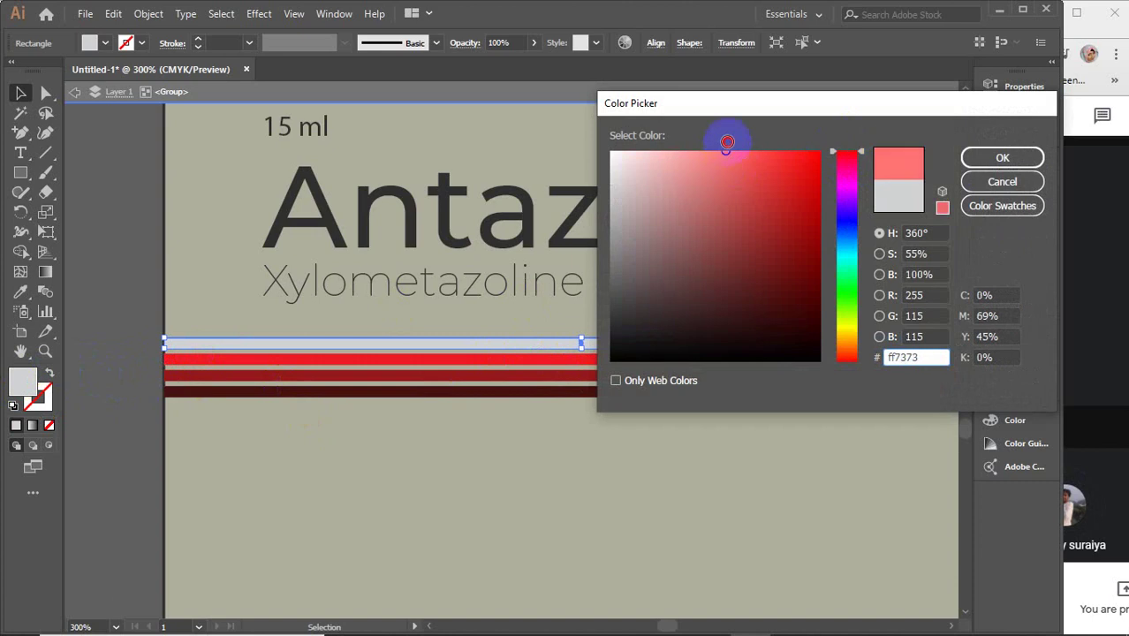
left_click(980, 158)
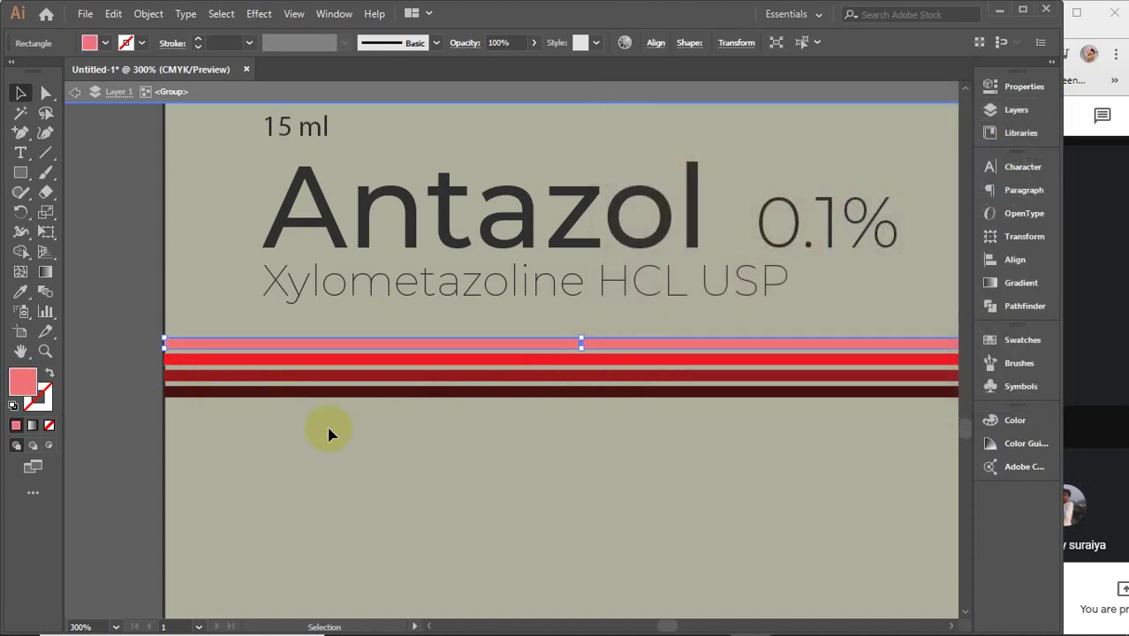
double_click(22, 386)
left_click_drag(723, 152, 700, 144)
left_click(1002, 157)
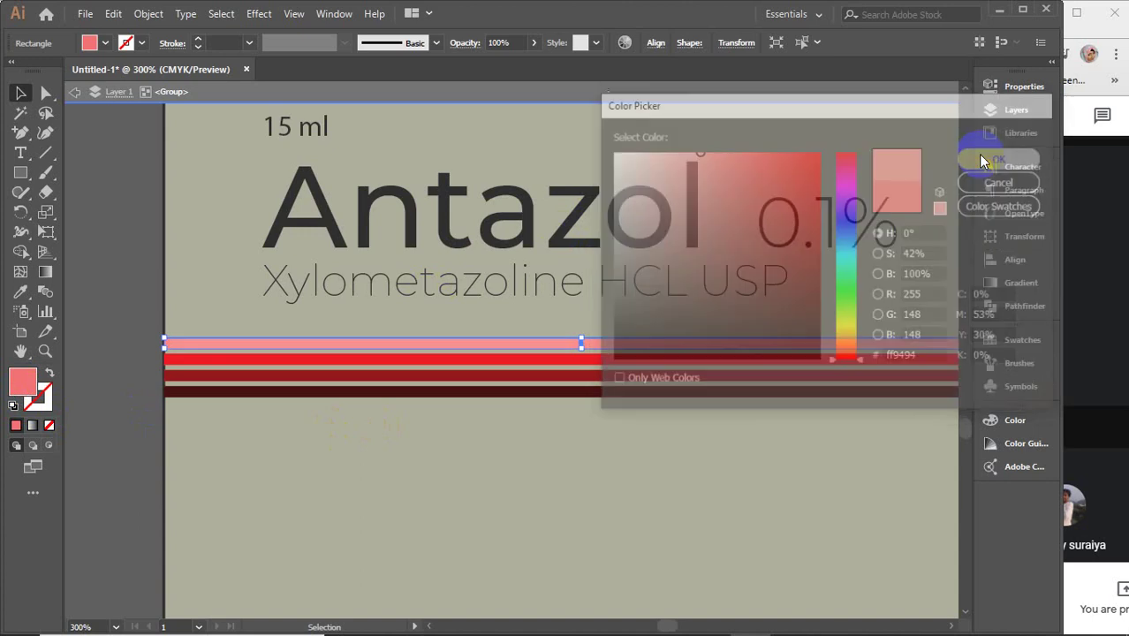
left_click(99, 254)
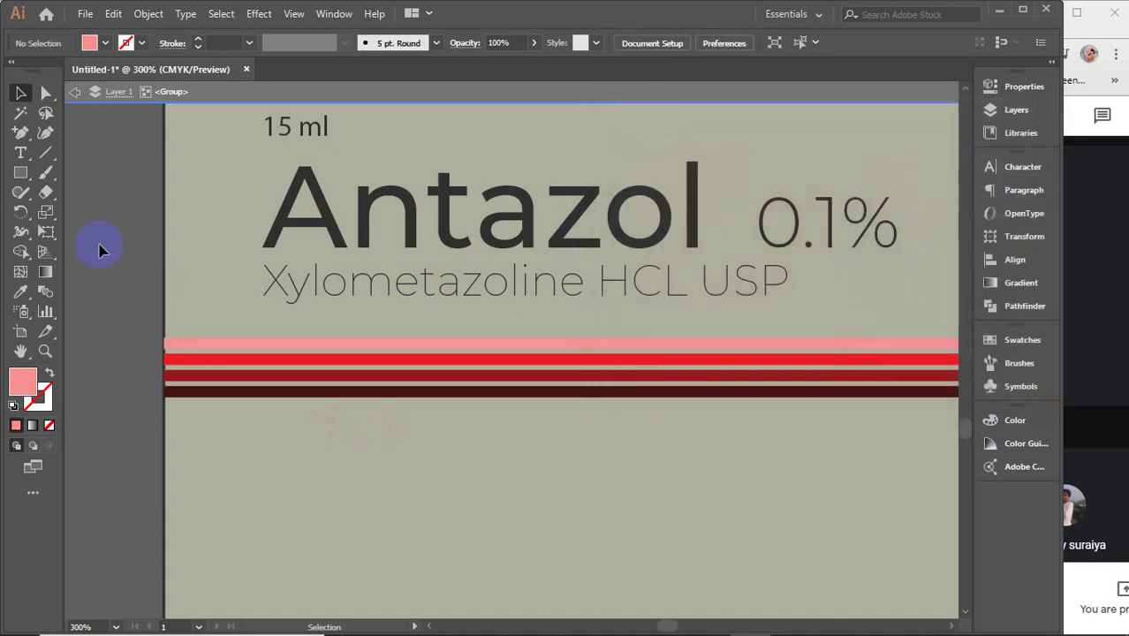
left_click(220, 92)
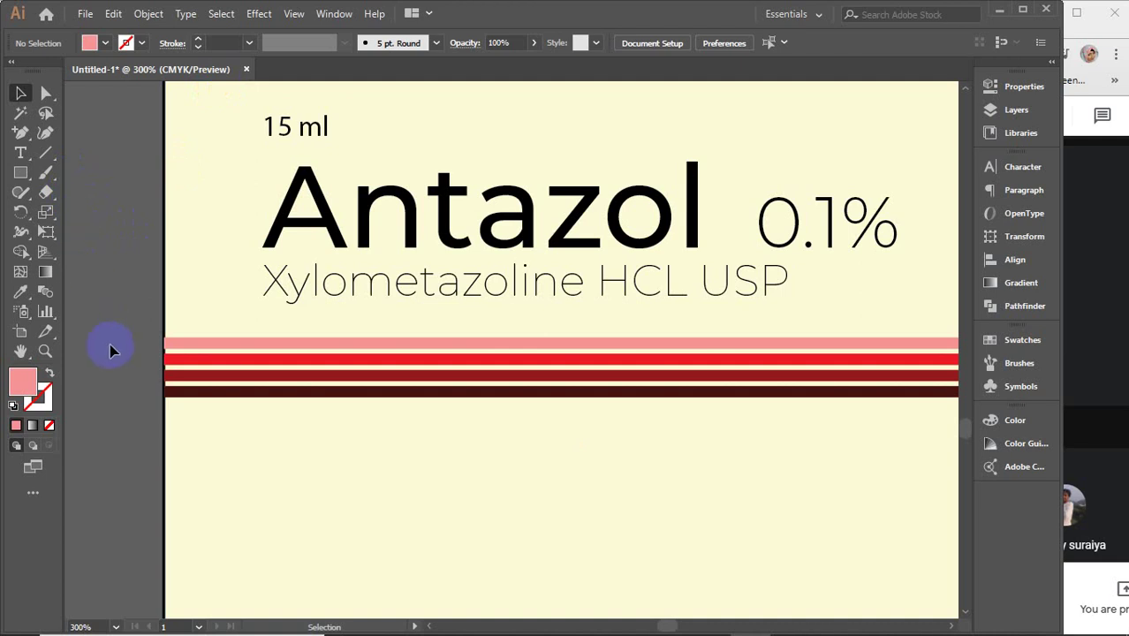
- Lighten the package background rectangle's fill to a pale cream, #fffdeb, and deselect it
scroll(110, 350, "down", 1)
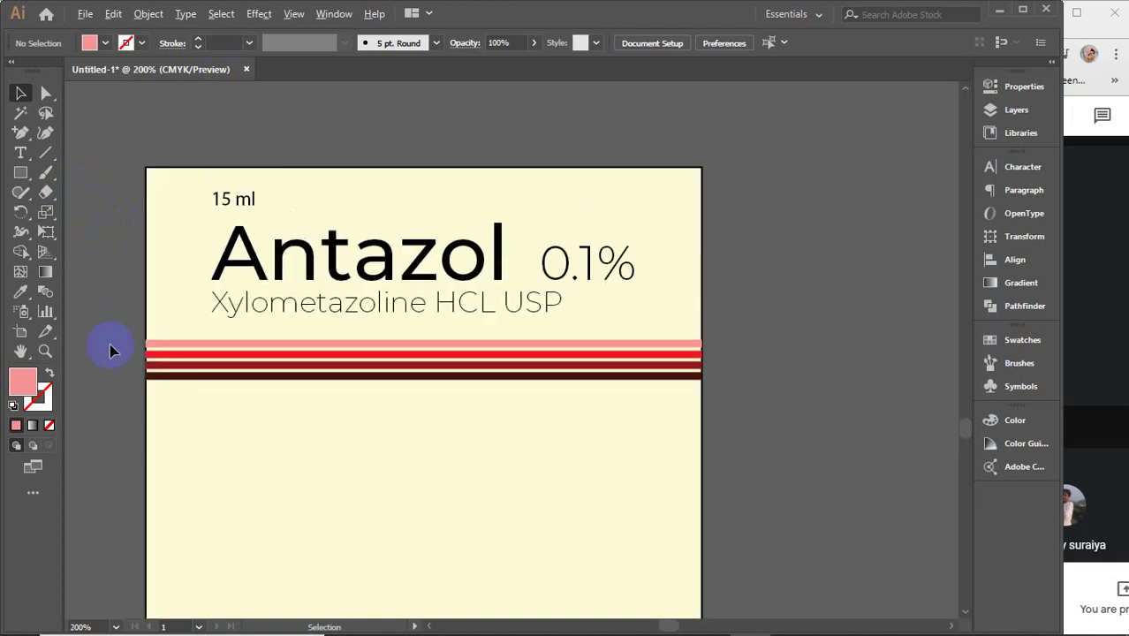
left_click(291, 506)
left_click(35, 395)
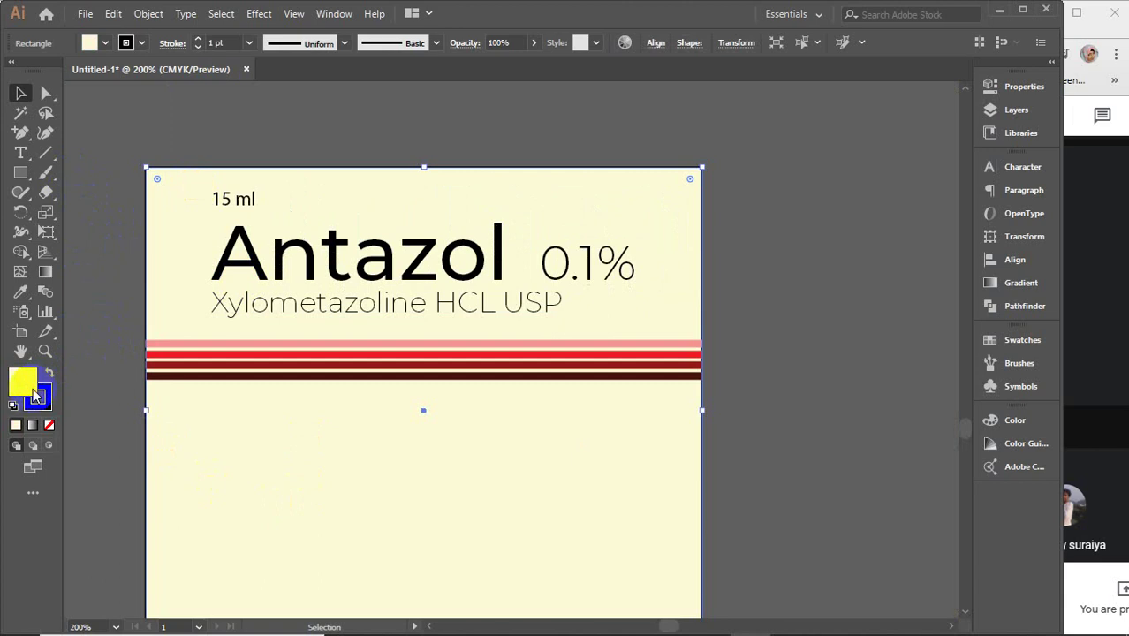
double_click(20, 391)
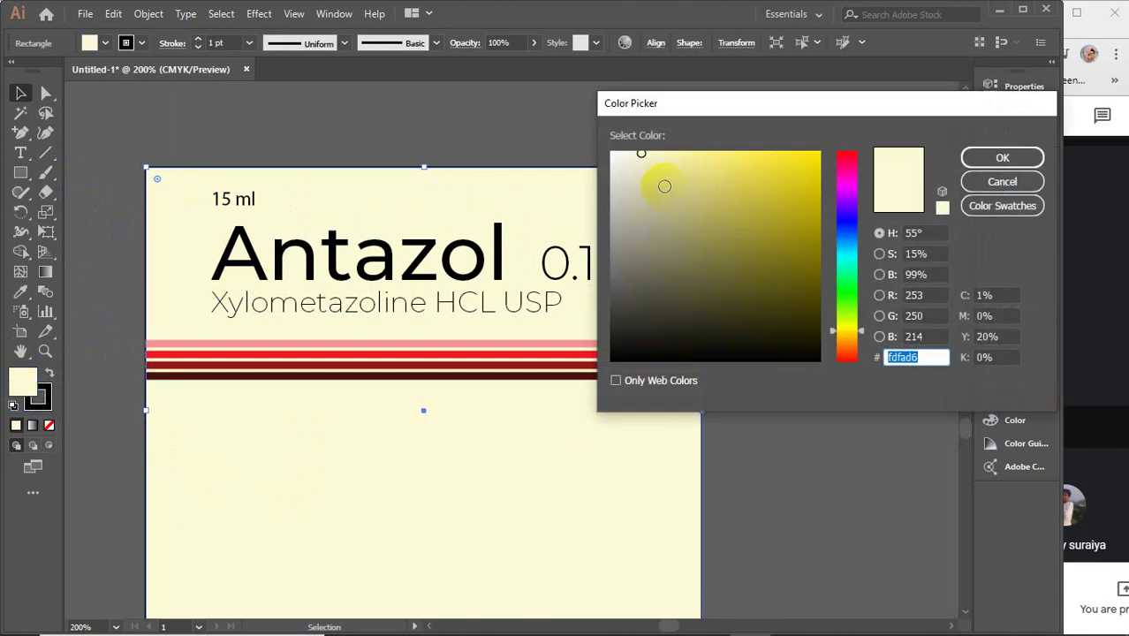
left_click_drag(634, 160, 626, 147)
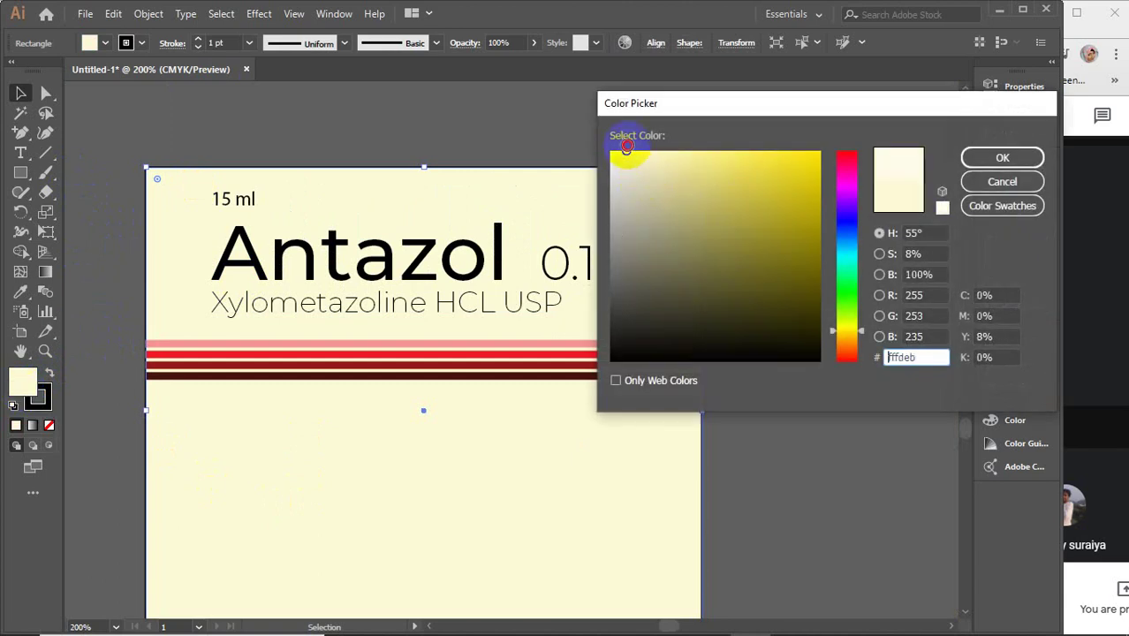
left_click(1002, 157)
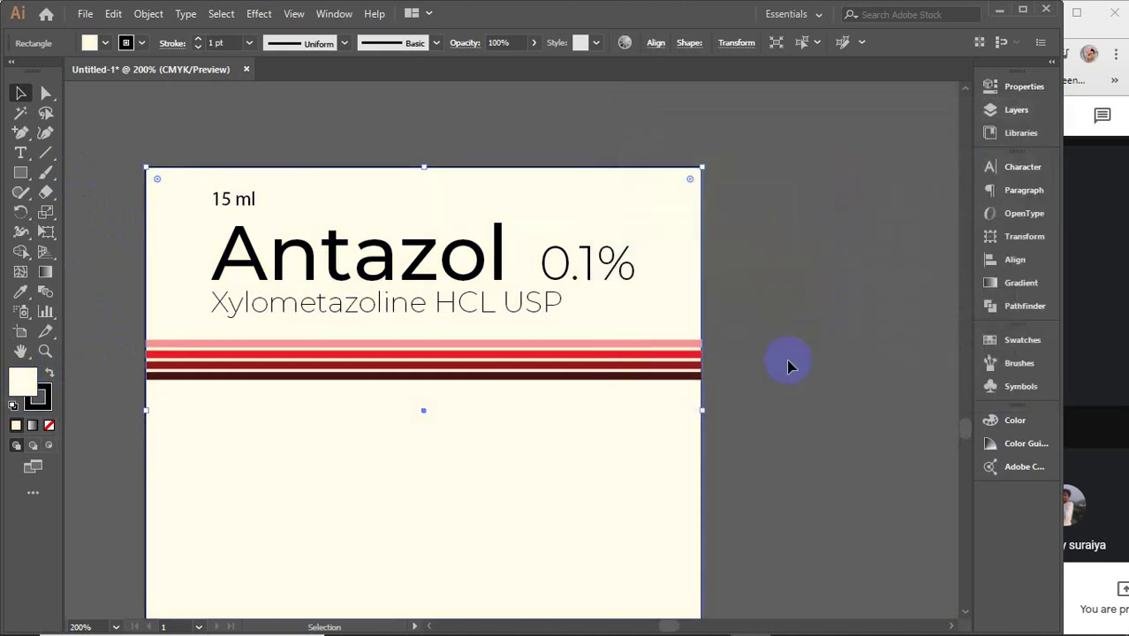
left_click(788, 366)
- Remove the black stroke from the package background rectangle, leaving it with no outline, and deselect it
left_click_drag(737, 393, 803, 346)
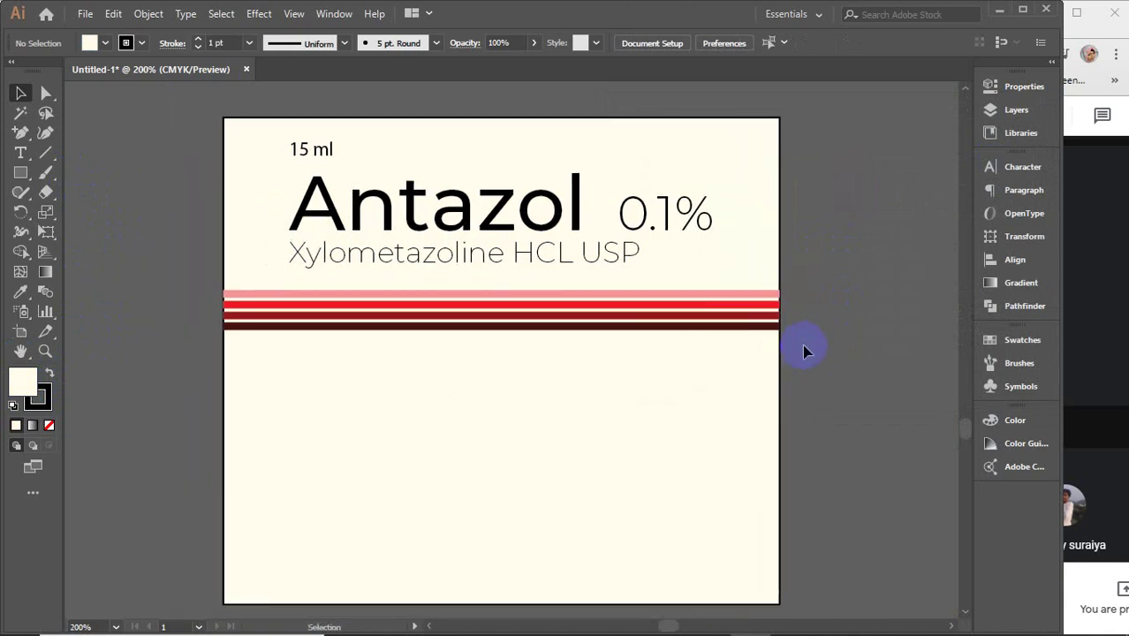
left_click(777, 404)
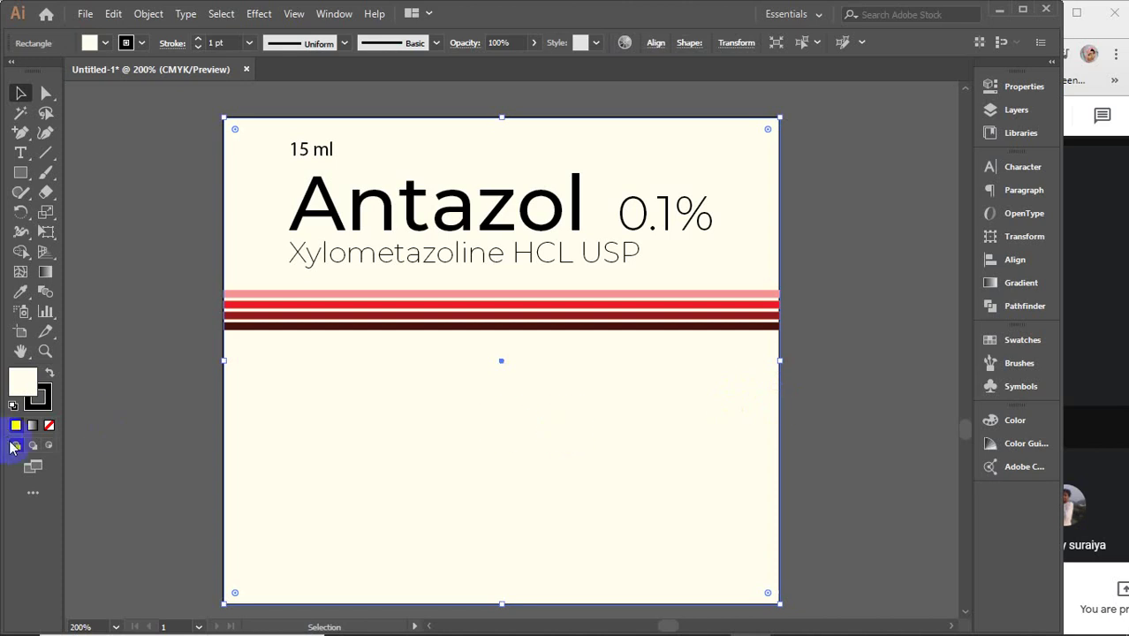
left_click(41, 406)
left_click(48, 426)
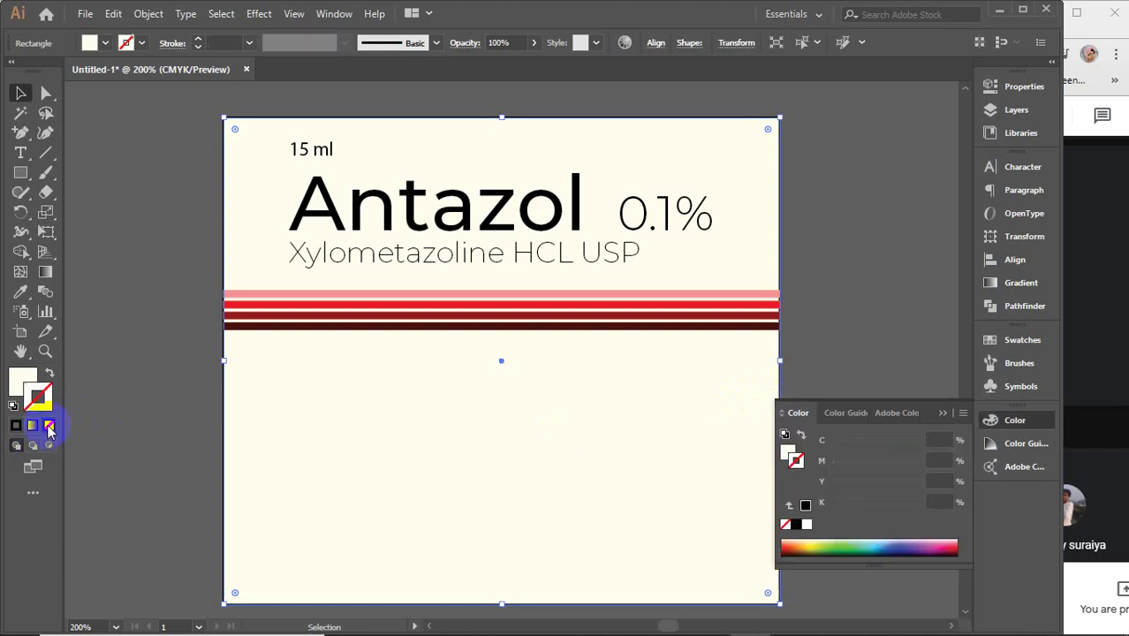
left_click(942, 414)
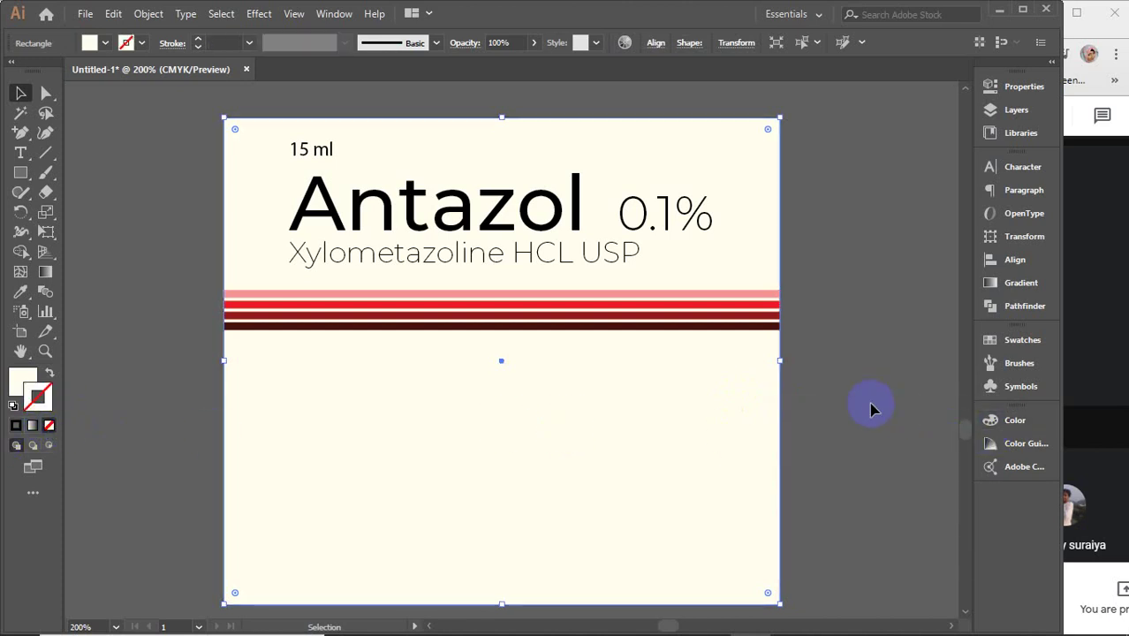
left_click(869, 403)
- Try a placeholder text area in 15 pt Montserrat Thin below the red bars, and undo it
scroll(471, 468, "down", 1)
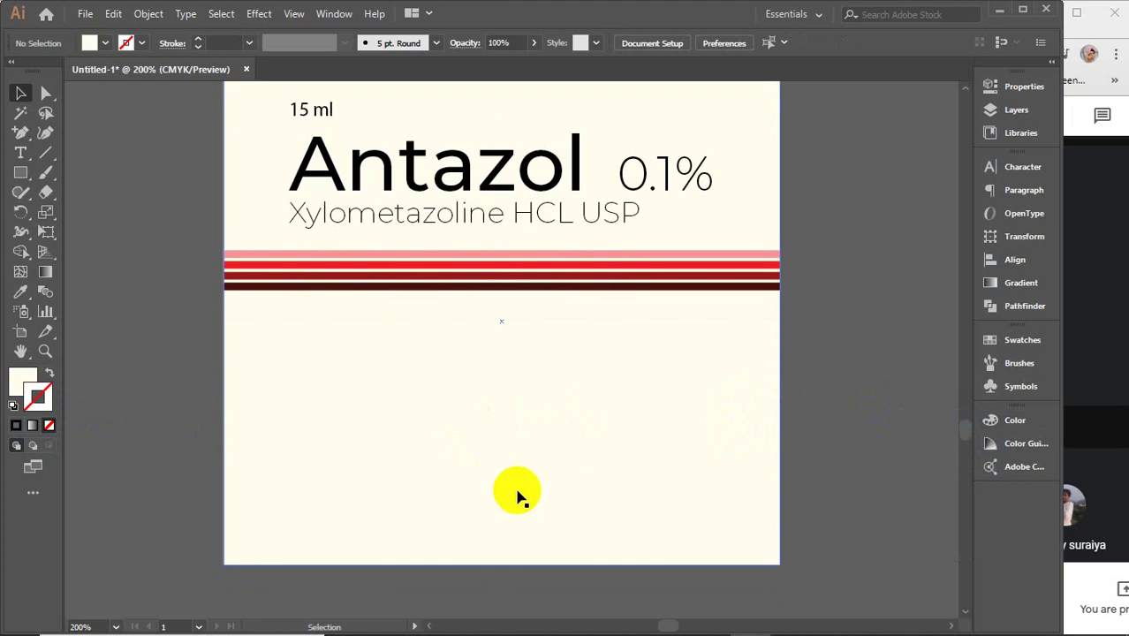
left_click(21, 153)
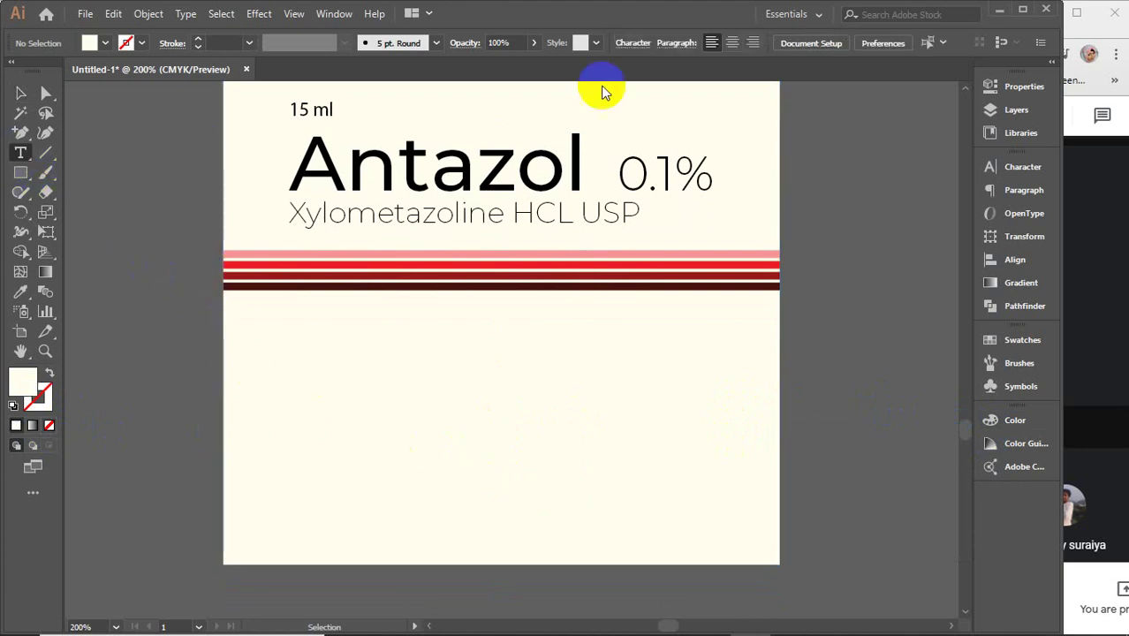
left_click(1022, 167)
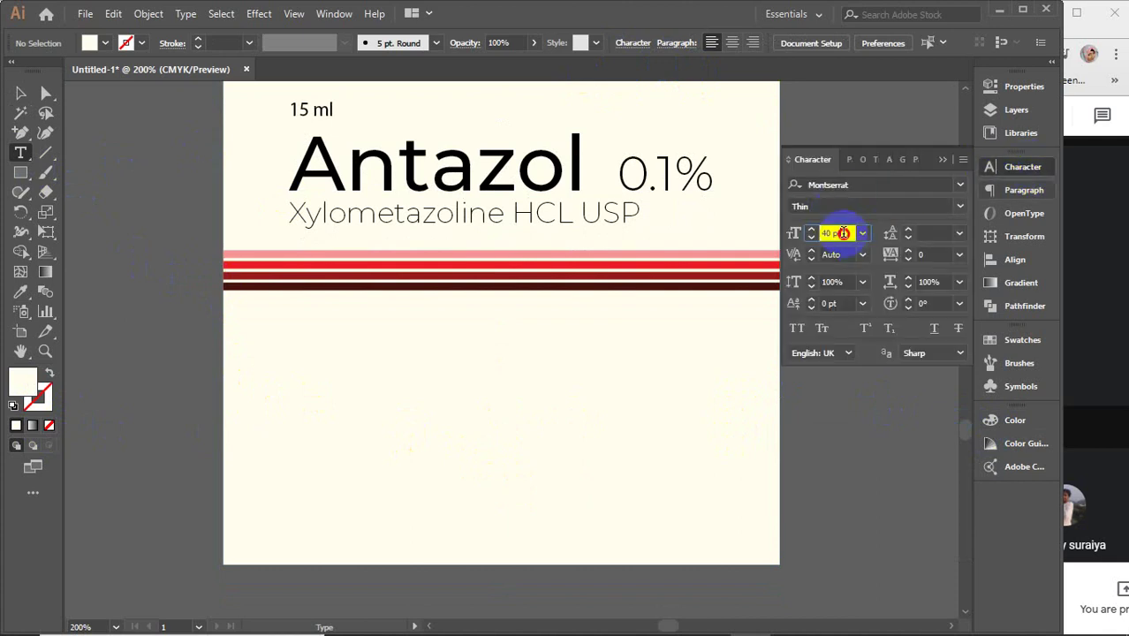
type("34")
key("Return")
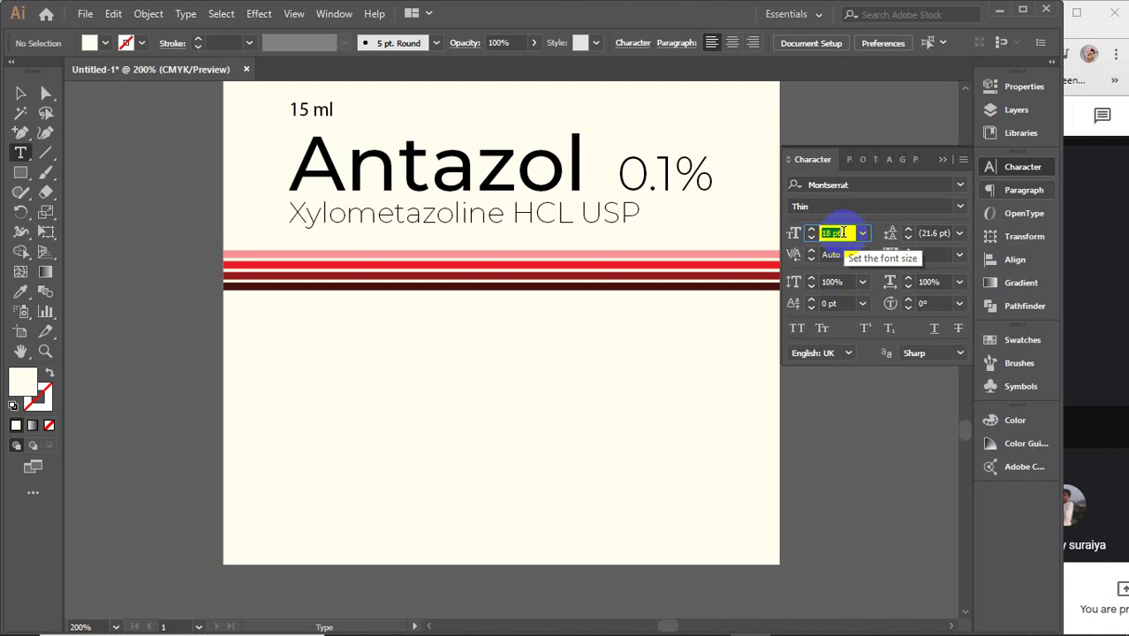
key("Down")
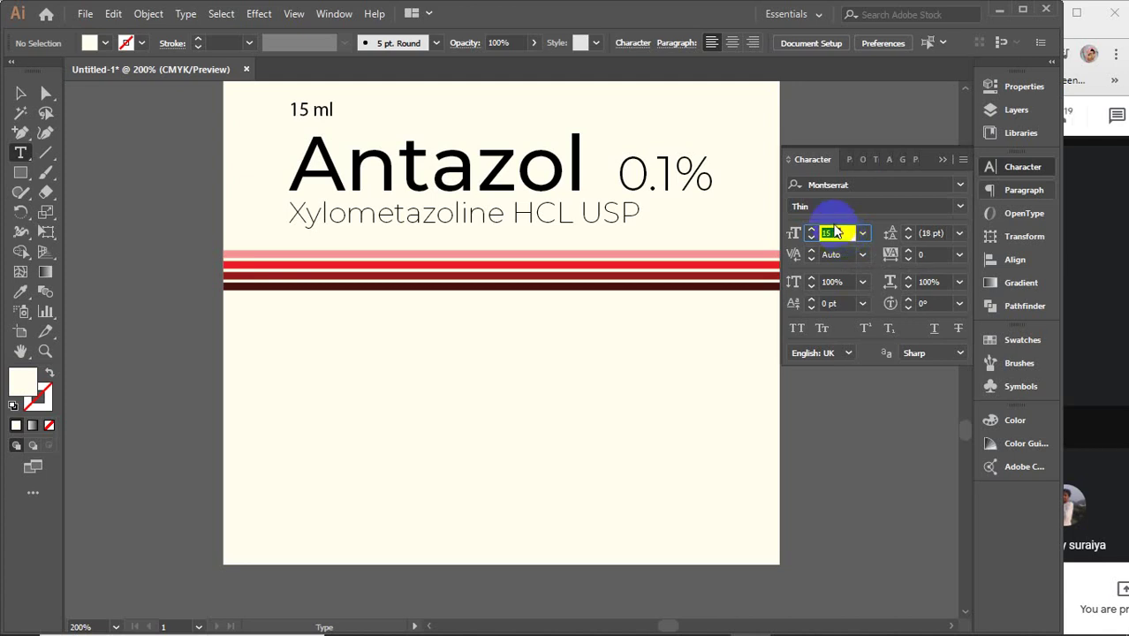
left_click_drag(251, 303, 479, 495)
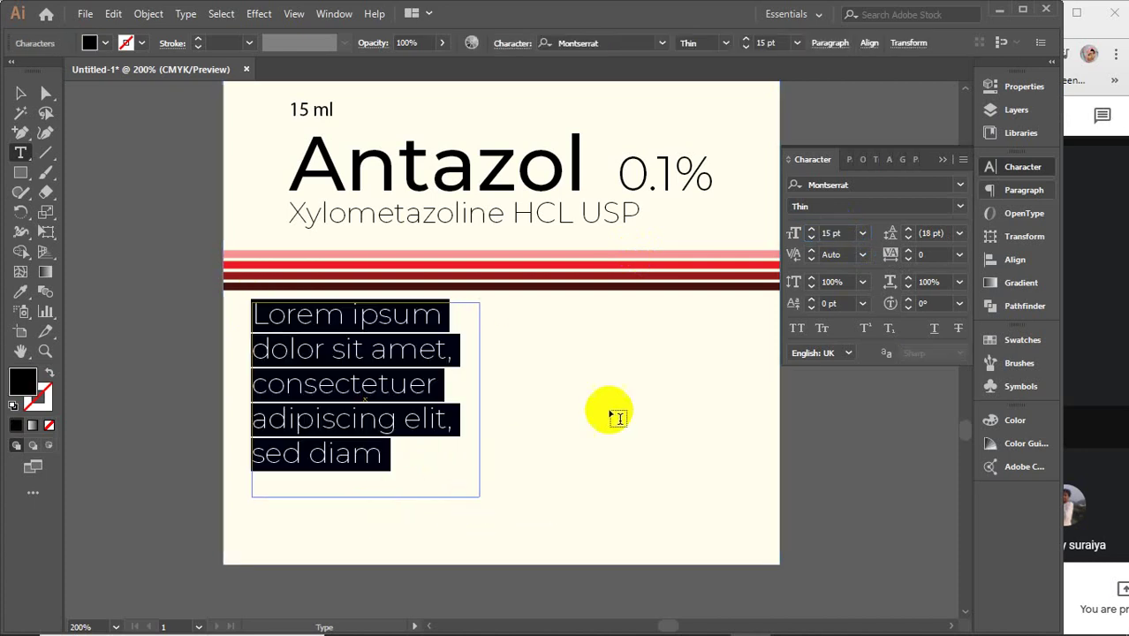
key("ctrl+z")
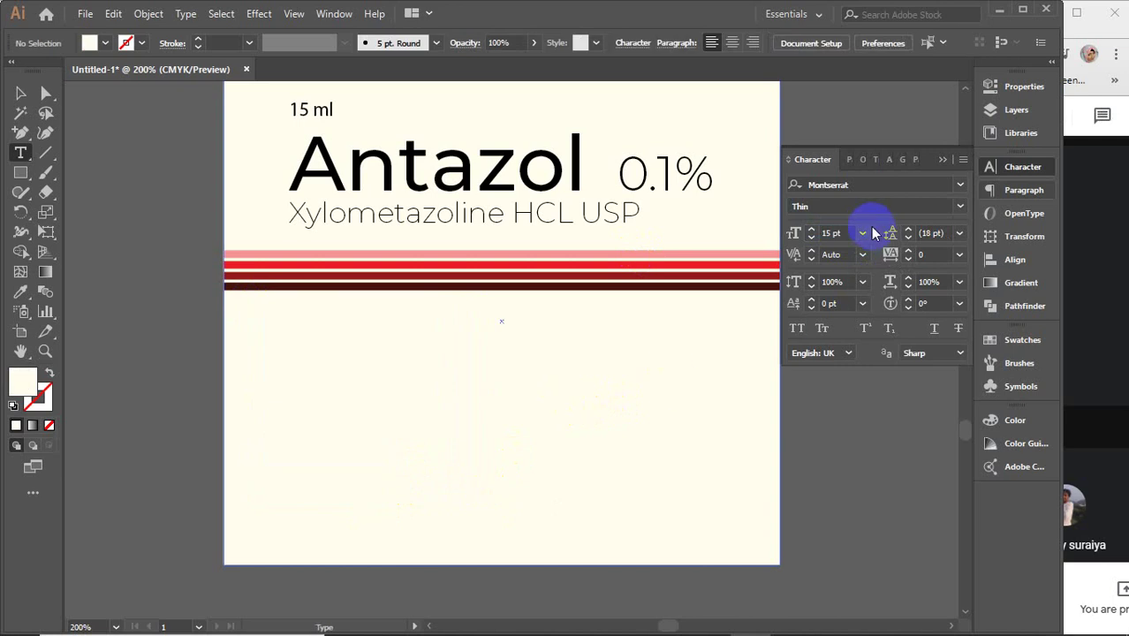
- Draw a 5 pt Montserrat Thin placeholder text area below the bars on the label's left half, and delete everything after "dolore eu feugi"
double_click(838, 232)
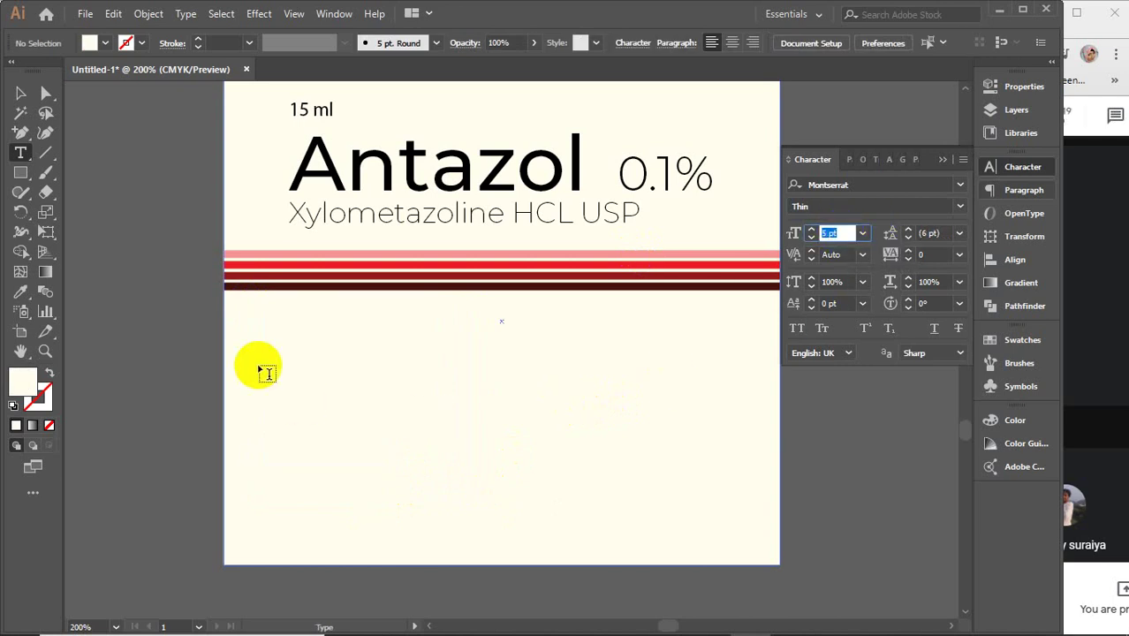
left_click_drag(265, 297, 460, 493)
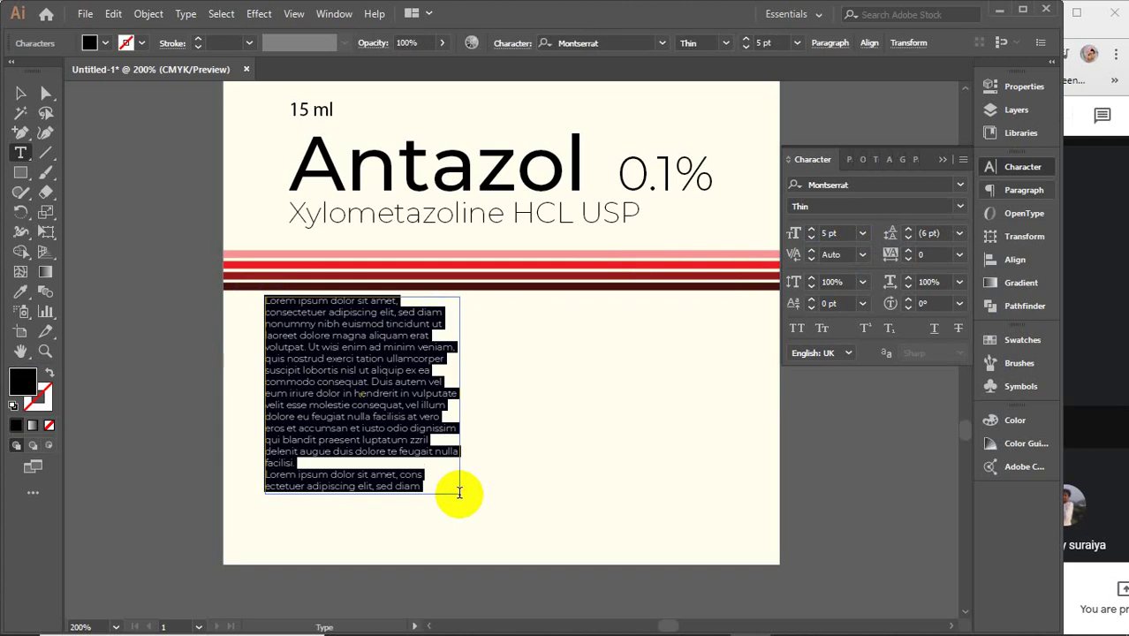
left_click(333, 417)
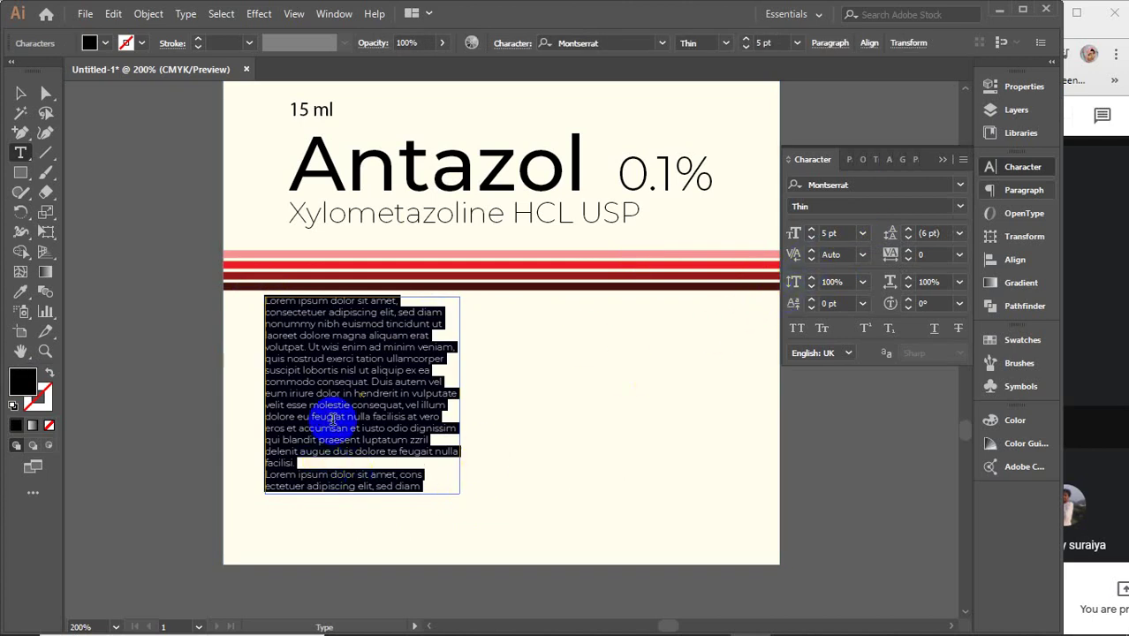
left_click_drag(333, 417, 433, 502)
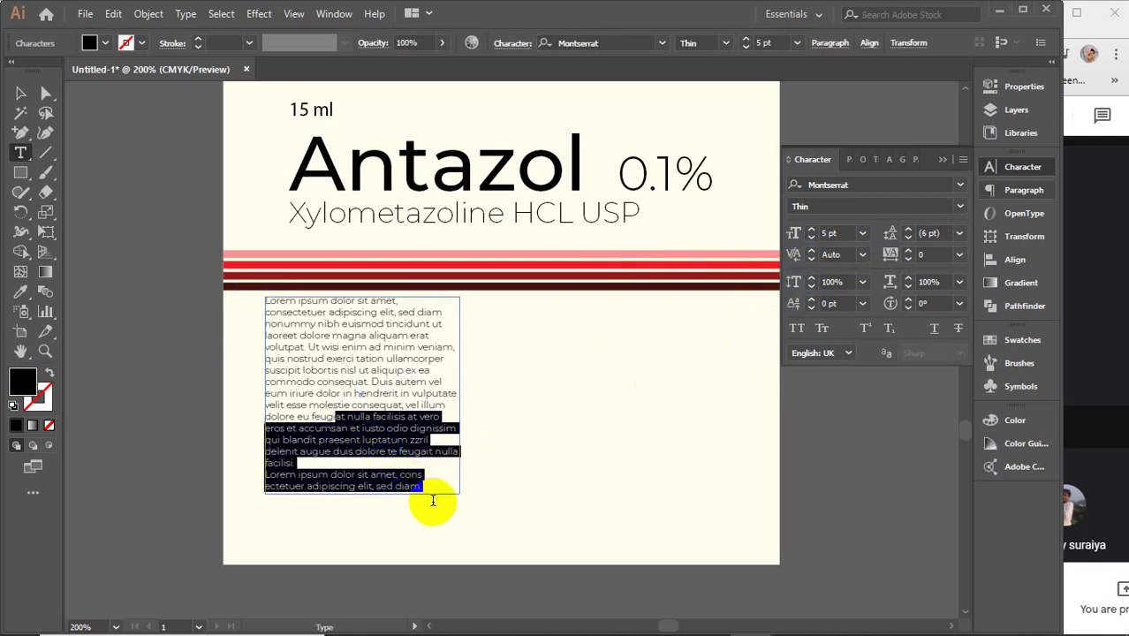
key("BackSpace")
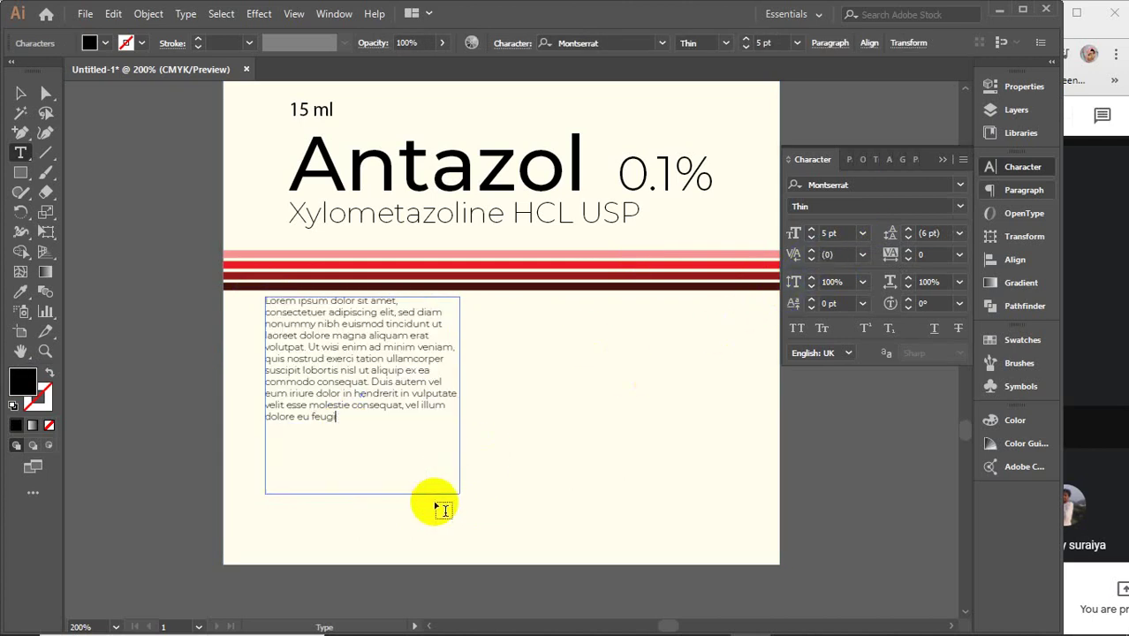
- Set the whole placeholder paragraph to 6 pt and justify it with the last line aligned left
left_click(828, 232)
key("Up")
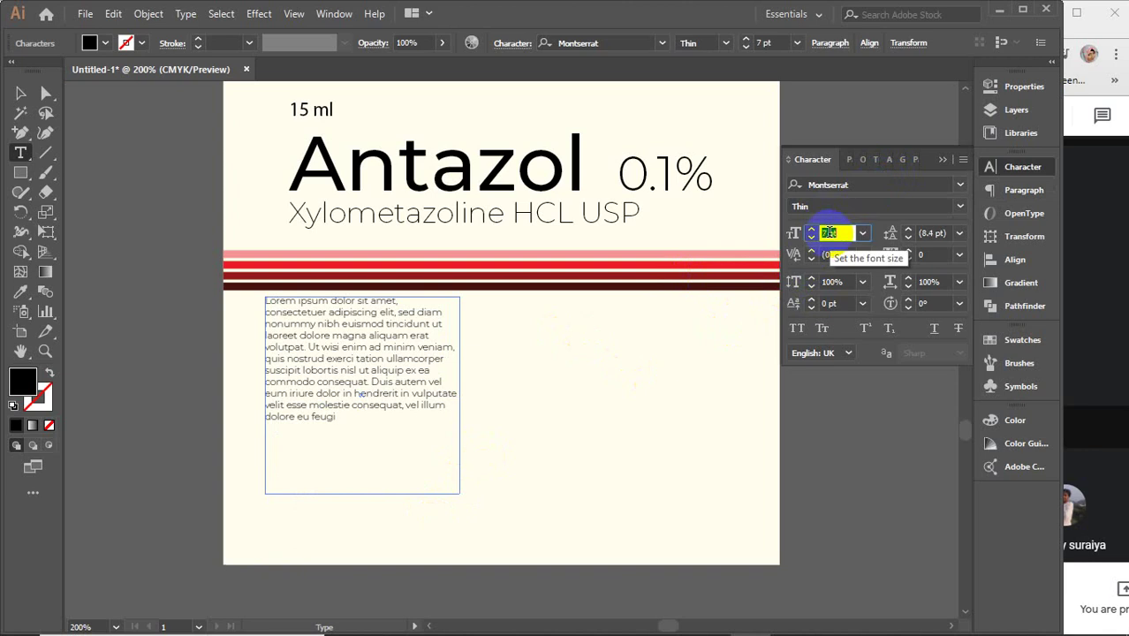
left_click(335, 418)
left_click_drag(335, 418, 266, 301)
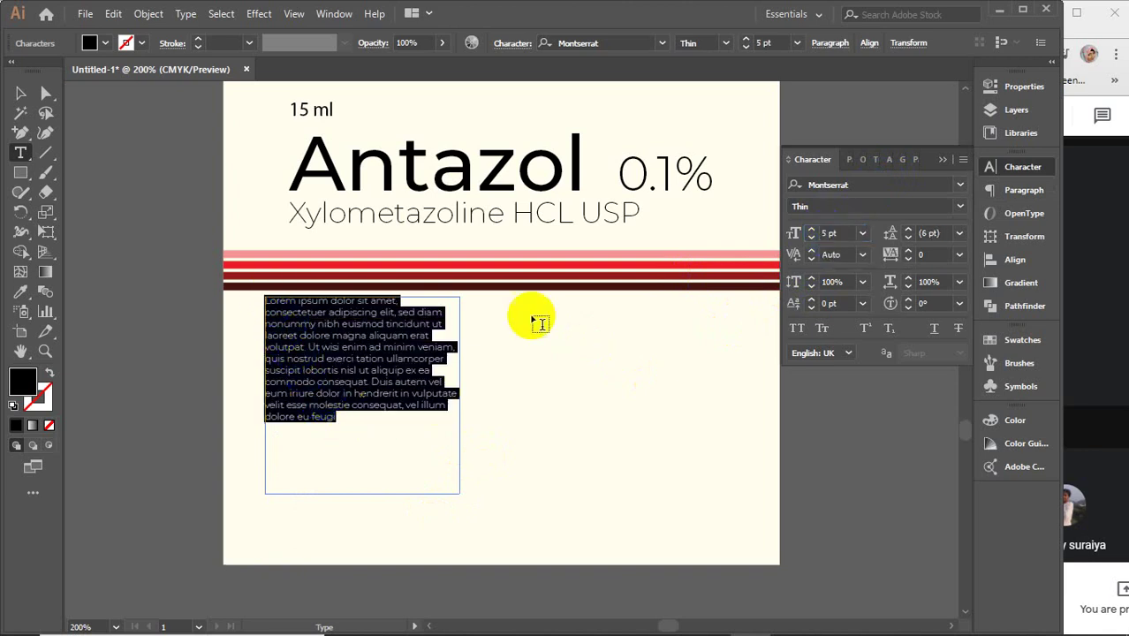
left_click(838, 232)
key("Up")
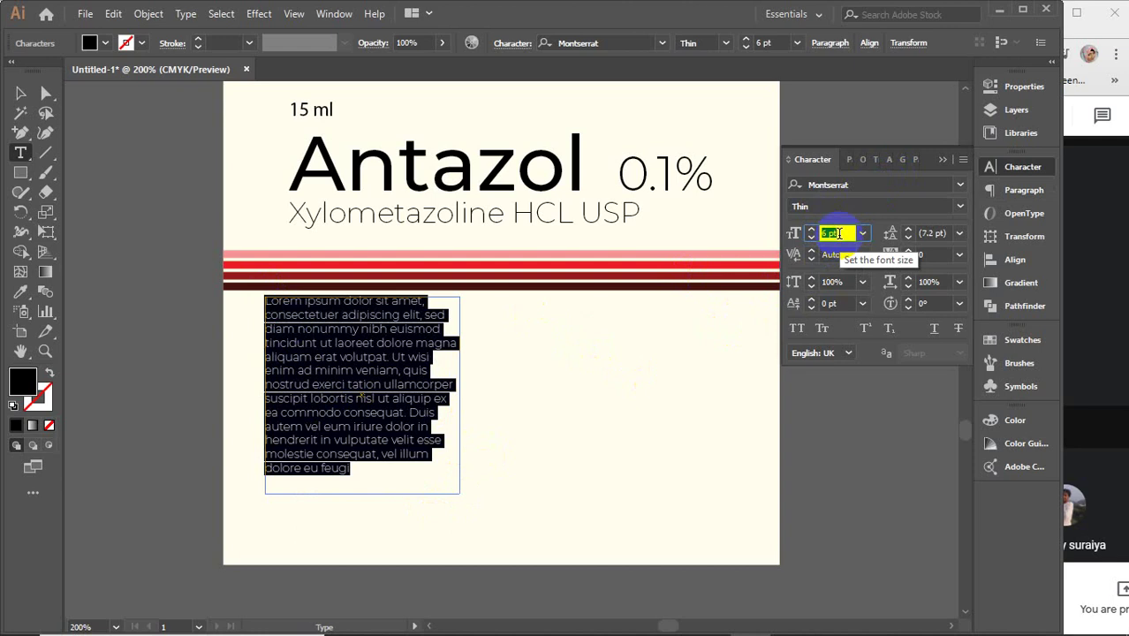
left_click(848, 158)
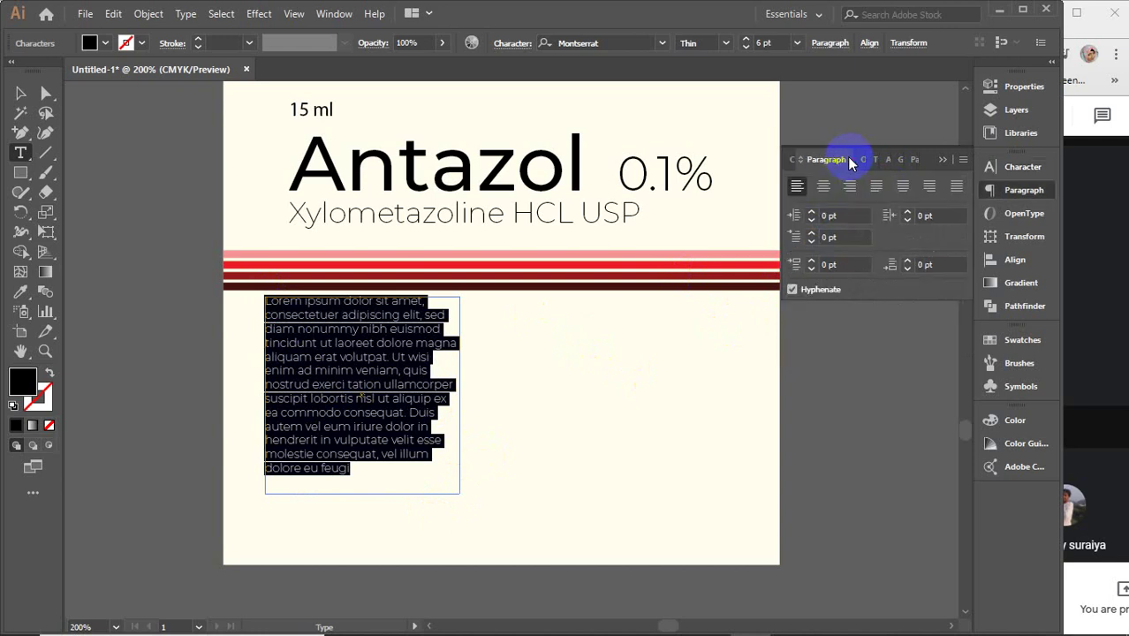
left_click(877, 187)
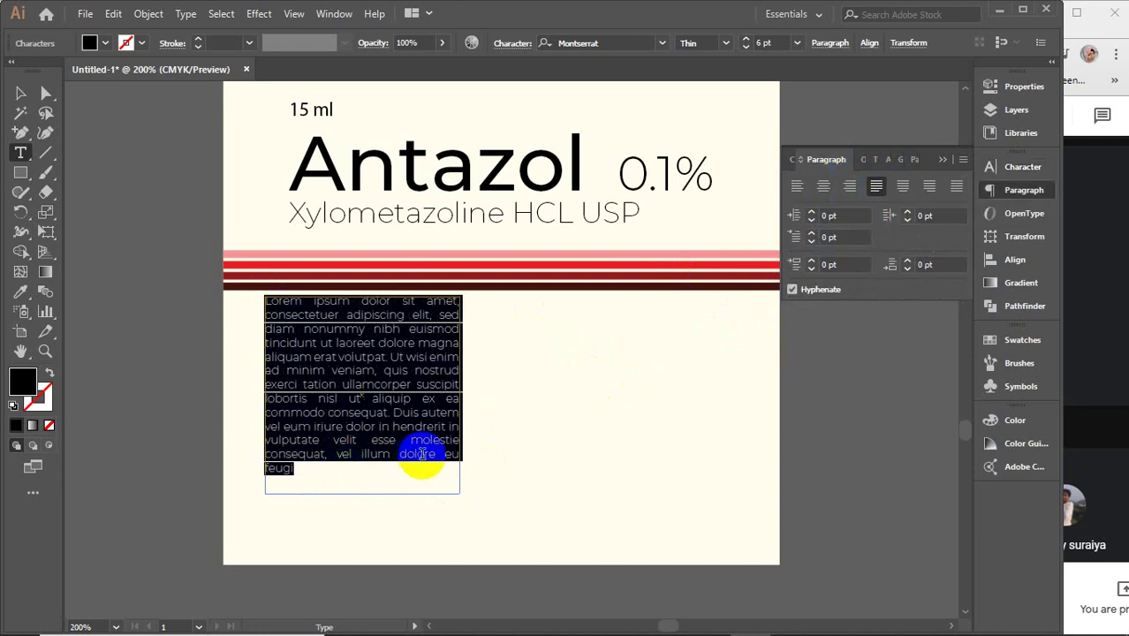
- Replace the paragraph's ending from "consequat" onward with "omio", and shorten the text frame to fit just below the last line
left_click_drag(295, 467, 263, 460)
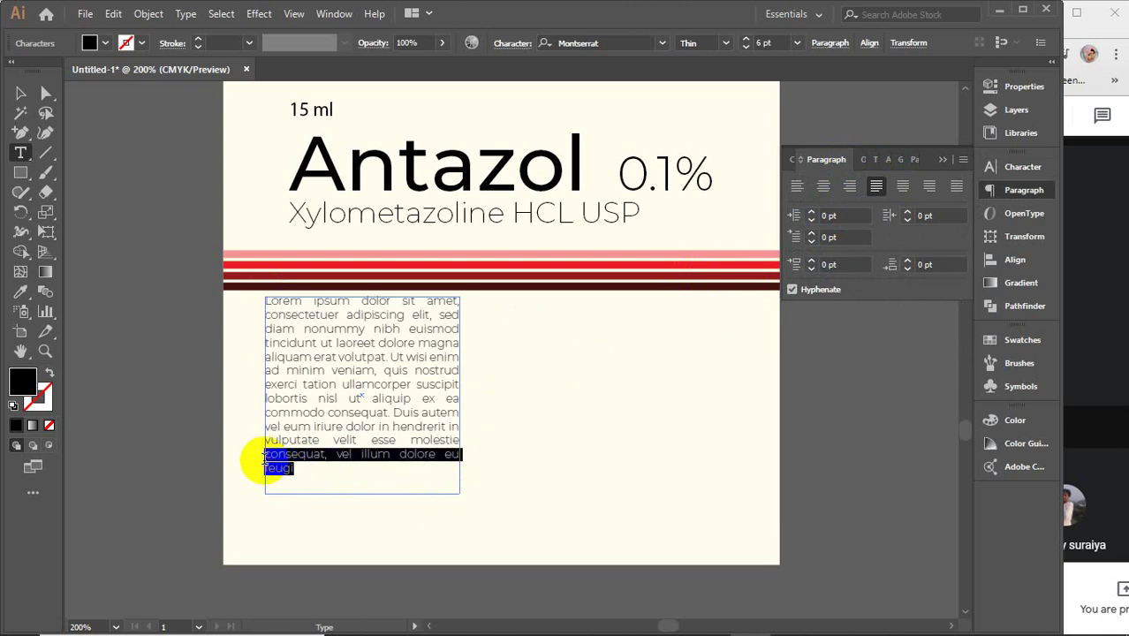
key("BackSpace")
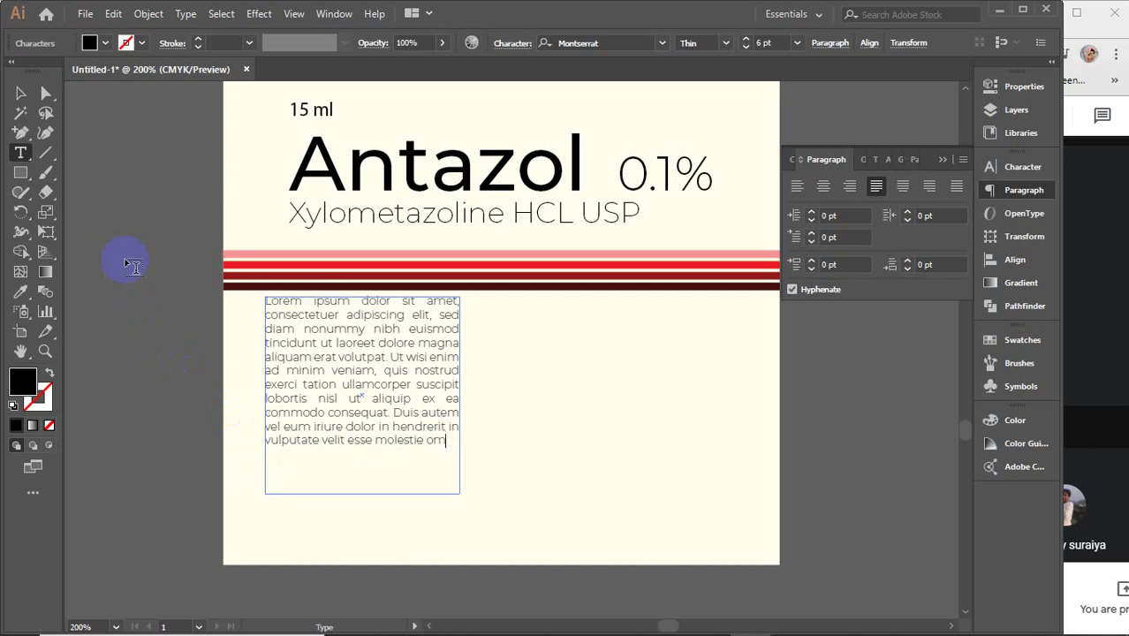
type("omion")
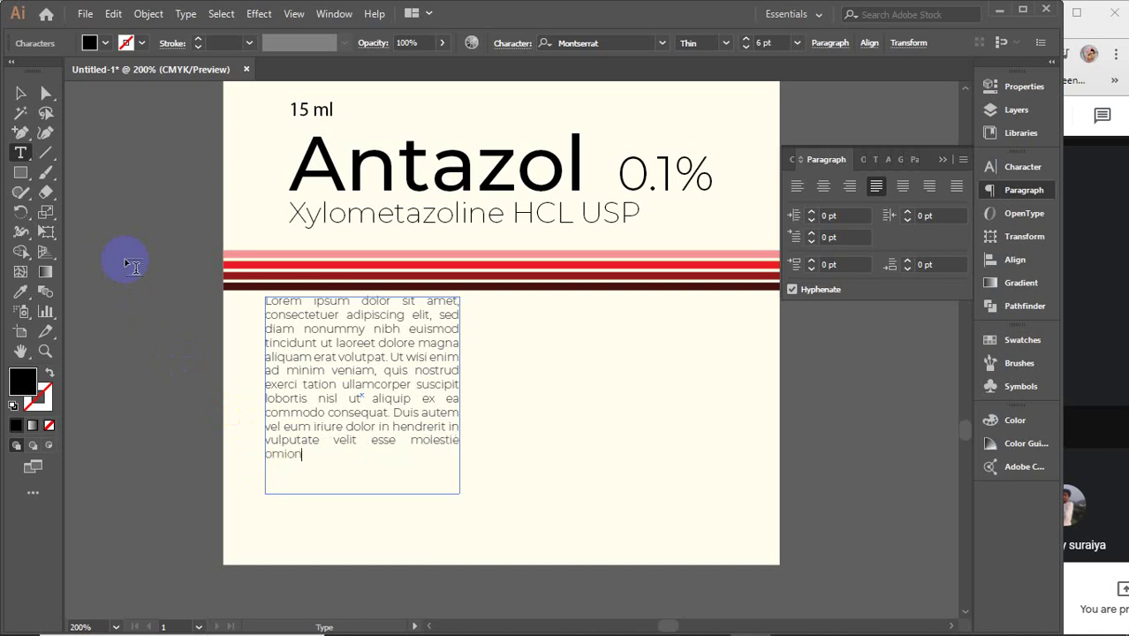
key("BackSpace")
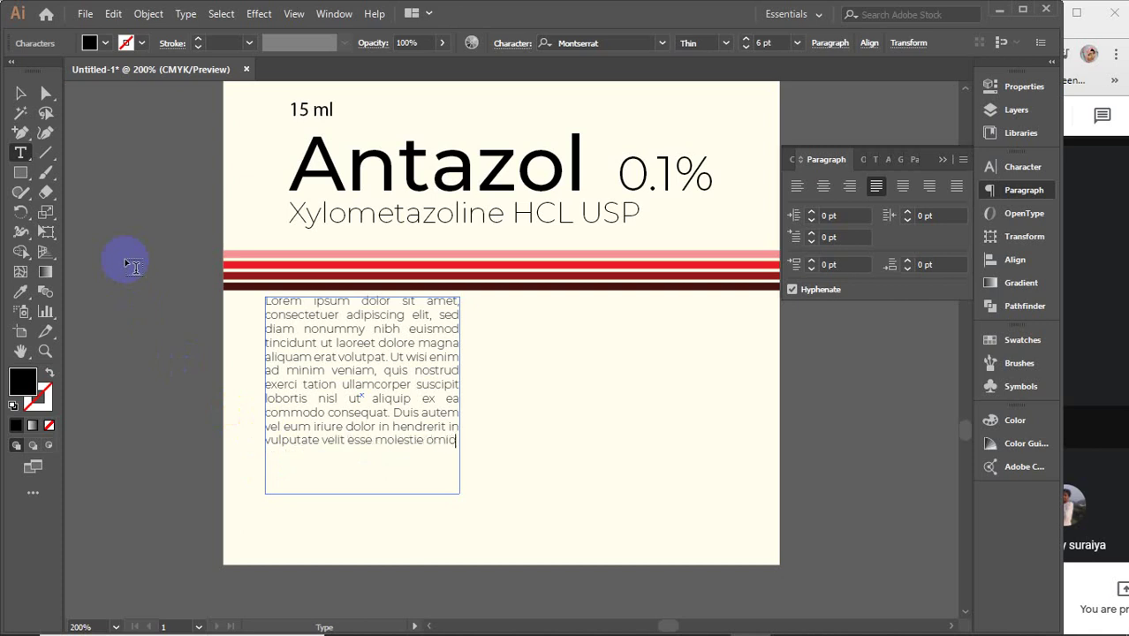
left_click(20, 93)
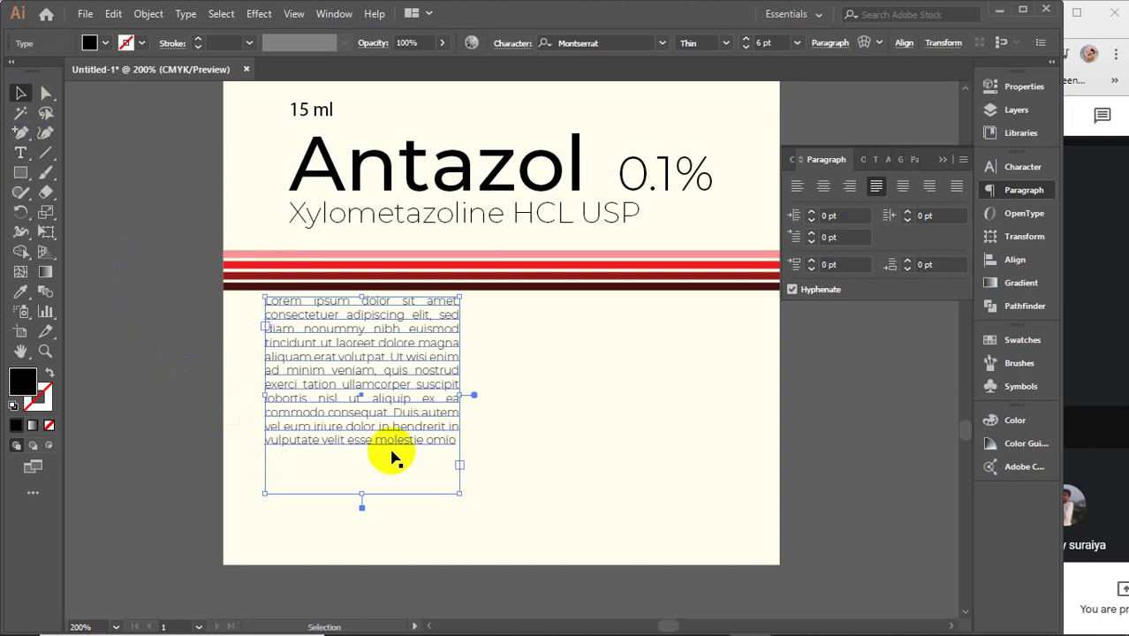
left_click_drag(362, 493, 363, 450)
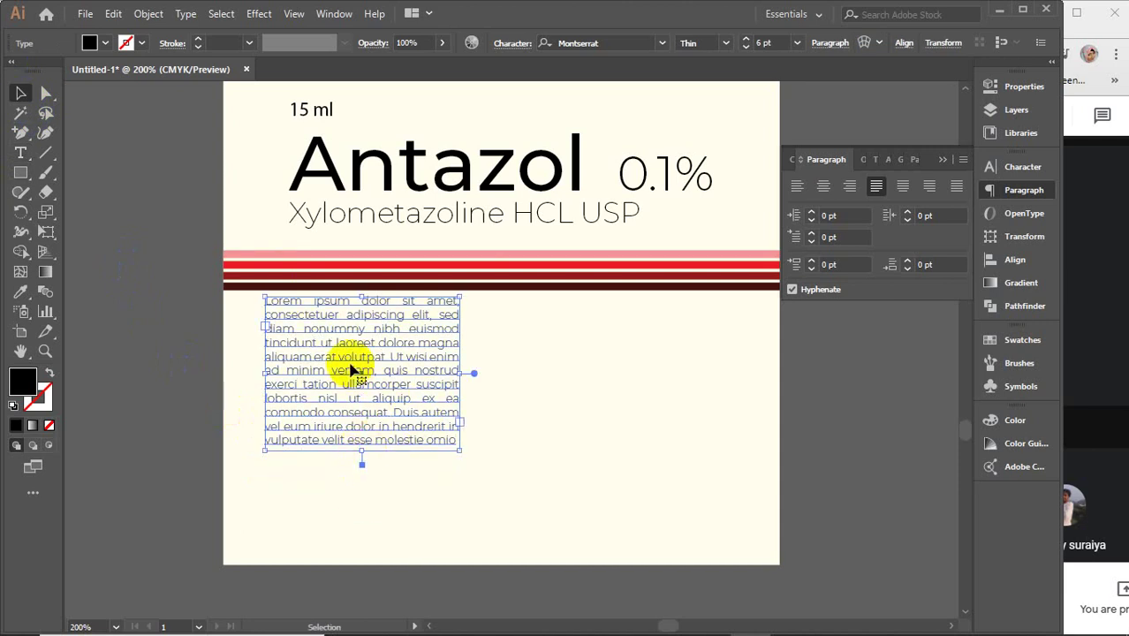
- Change the placeholder paragraph's font style to Montserrat Light
left_click(789, 162)
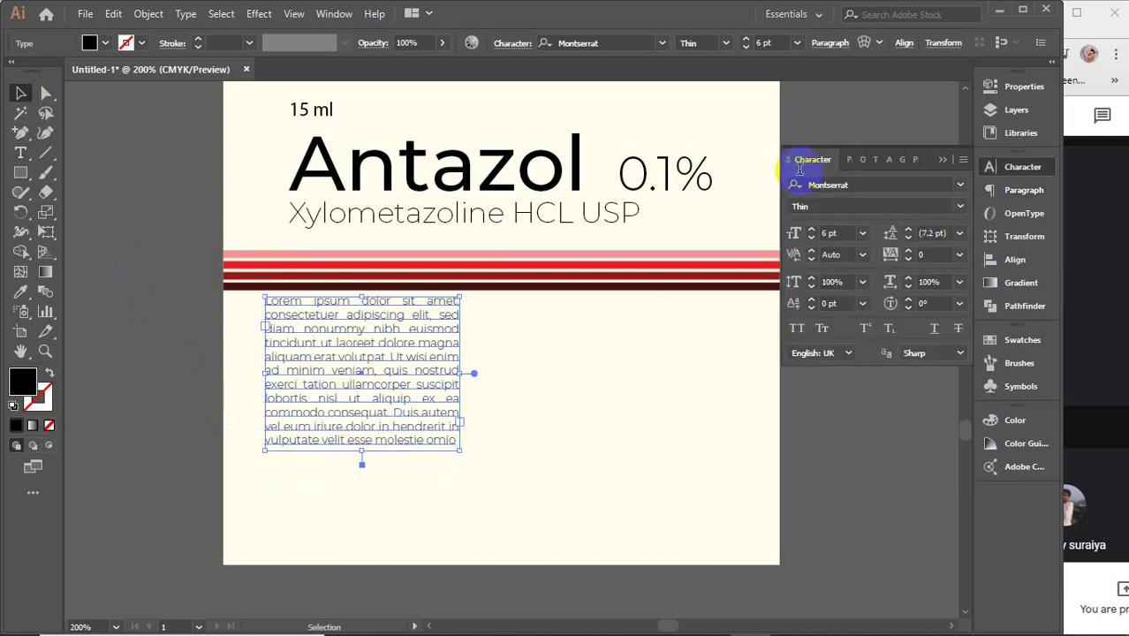
left_click(959, 206)
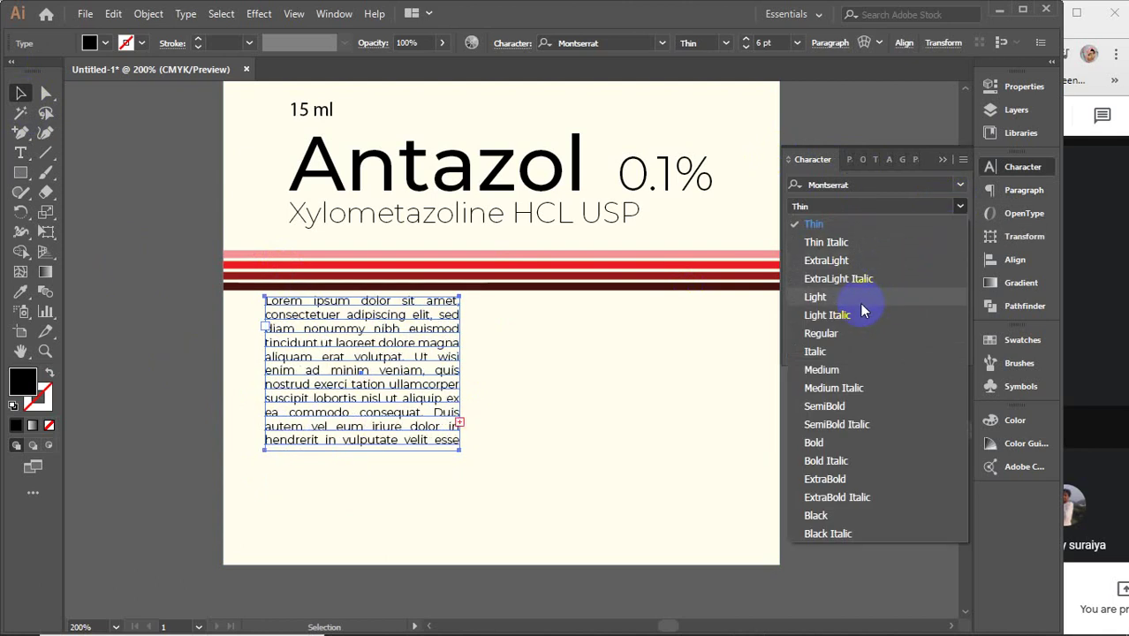
left_click(861, 300)
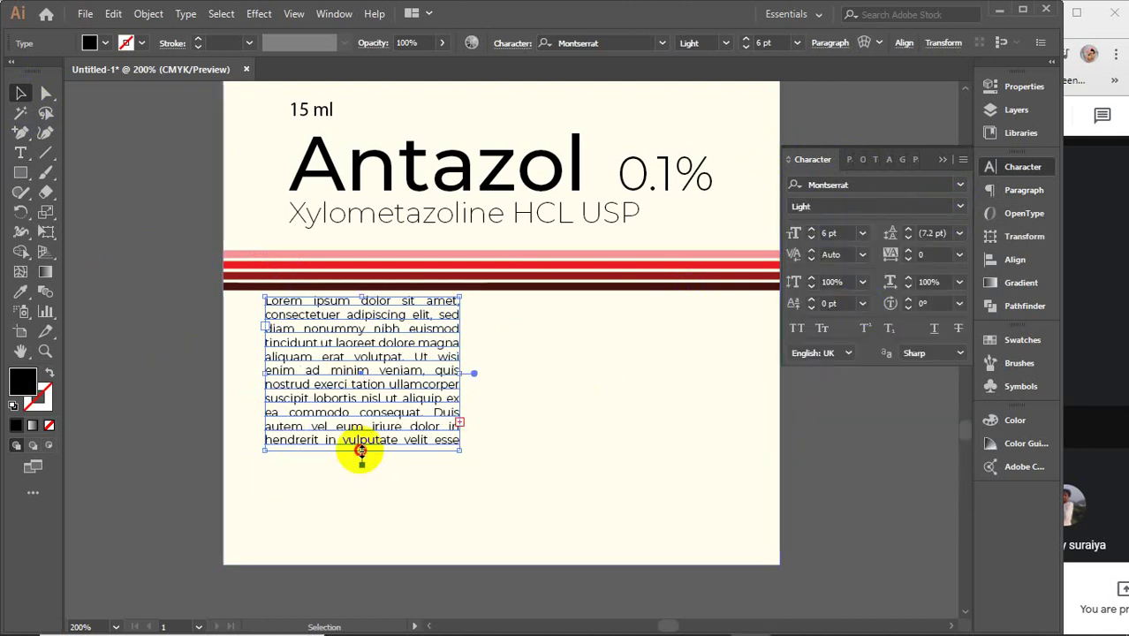
- Extend the placeholder paragraph's frame to fit its last line, and copy the paragraph level with it onto the label's right half
left_click_drag(360, 450, 360, 463)
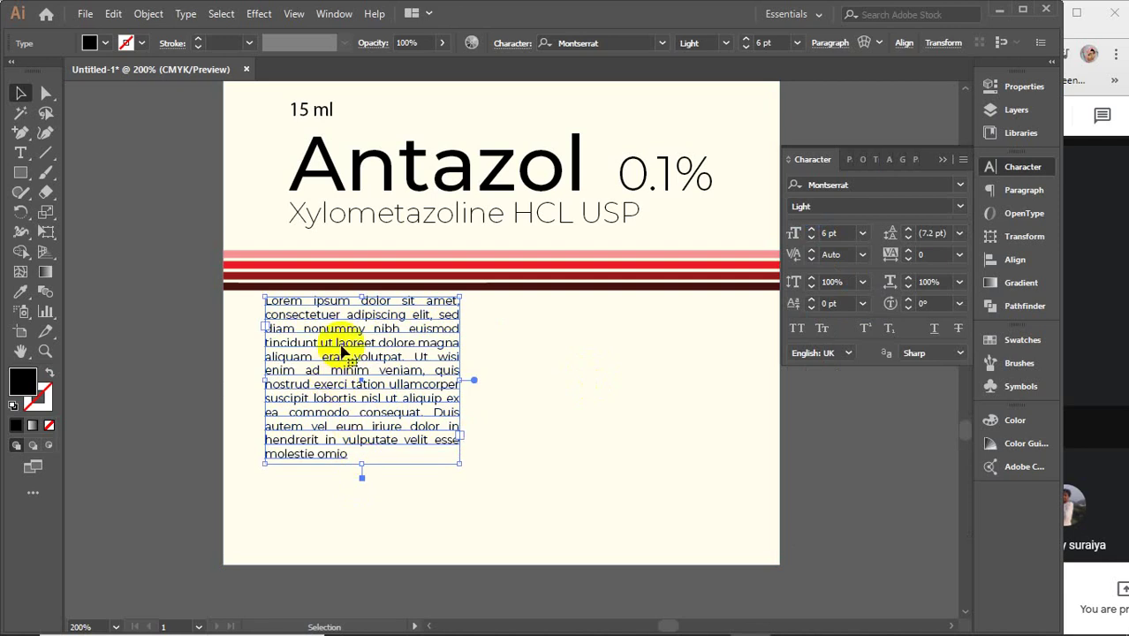
left_click_drag(344, 347, 587, 352)
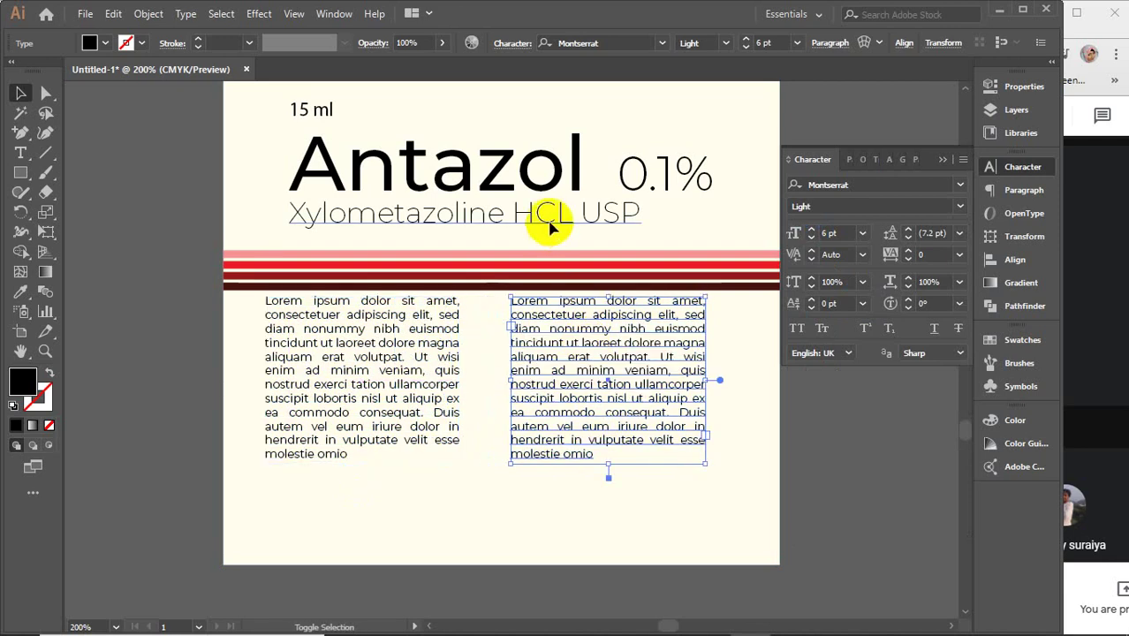
- Align the right paragraph to the title group's right edge and the left paragraph to the title group's left edge
left_click(550, 228, "shift")
left_click(1012, 260)
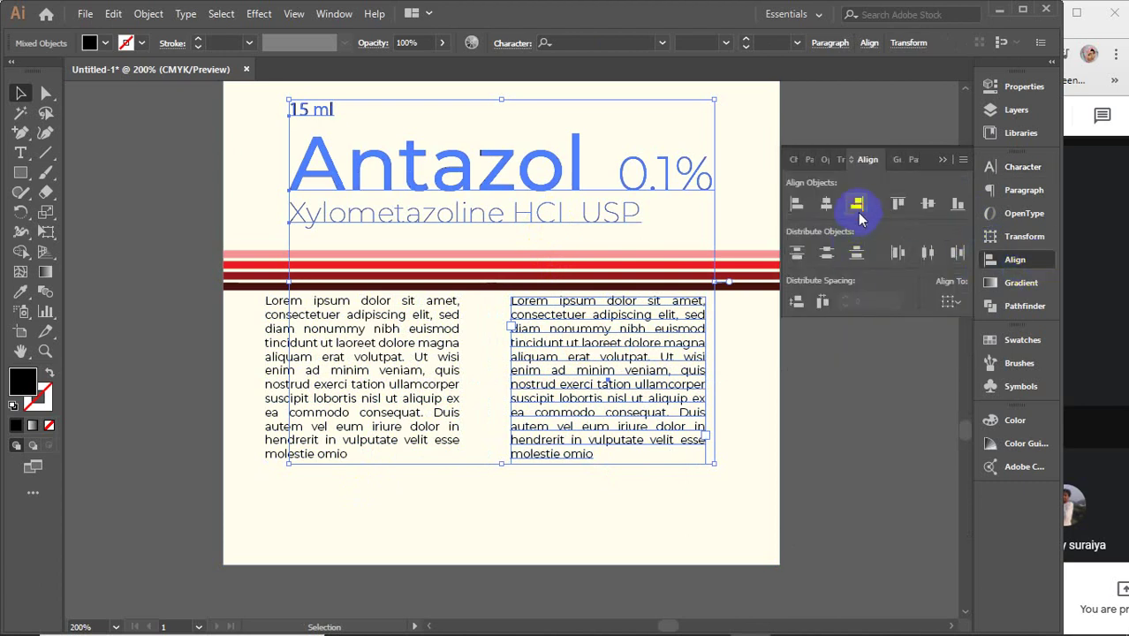
left_click(857, 208)
left_click(383, 347)
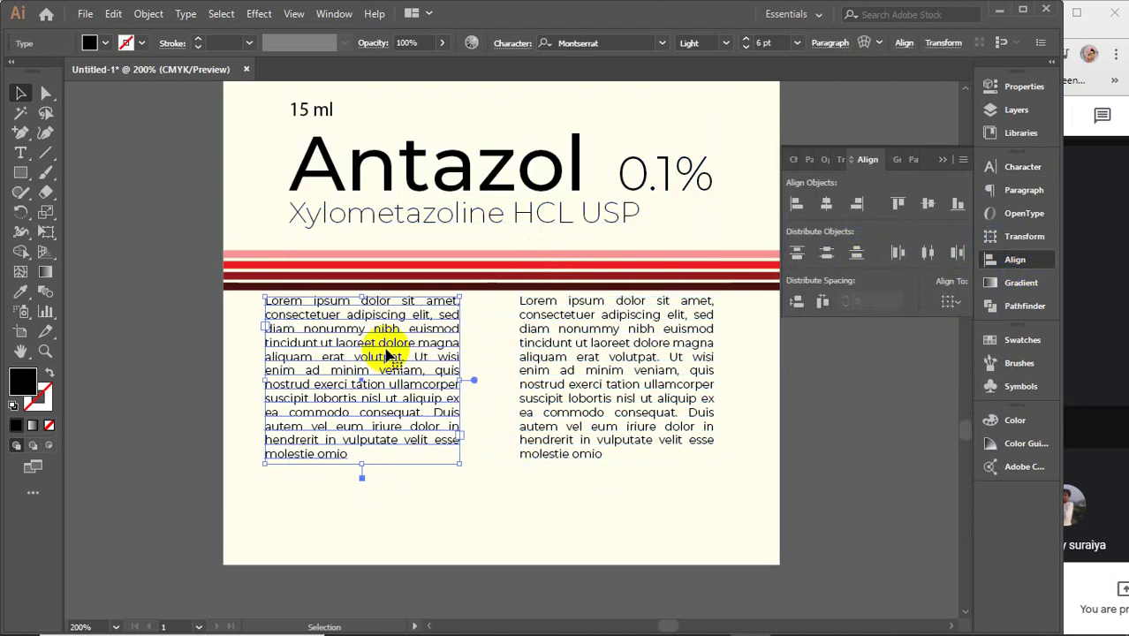
left_click(378, 181, "shift")
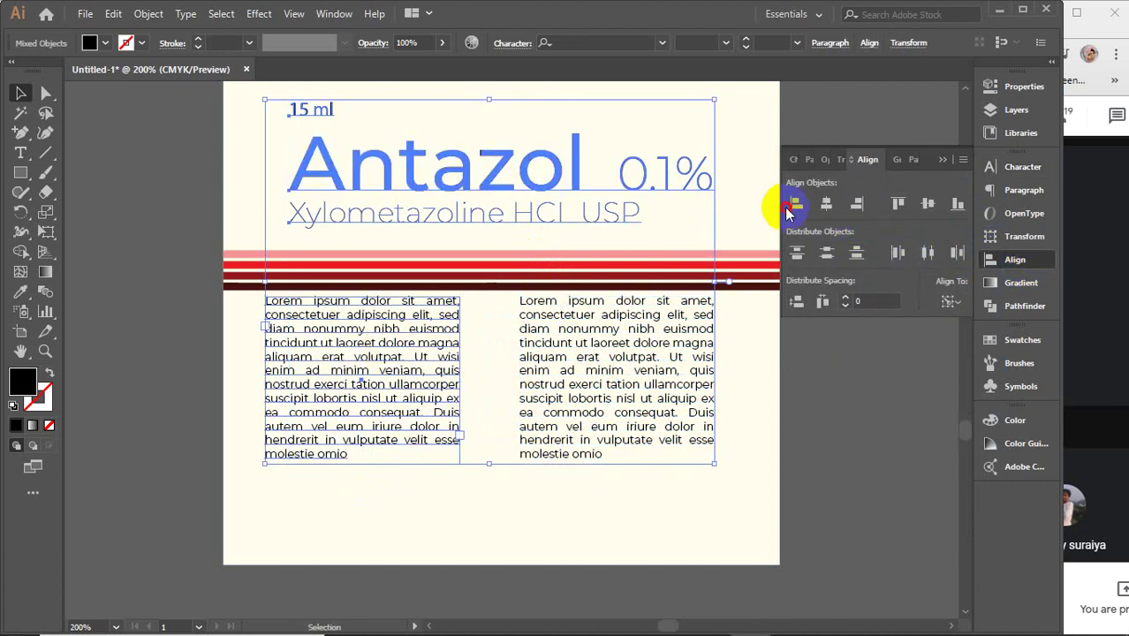
left_click(793, 205)
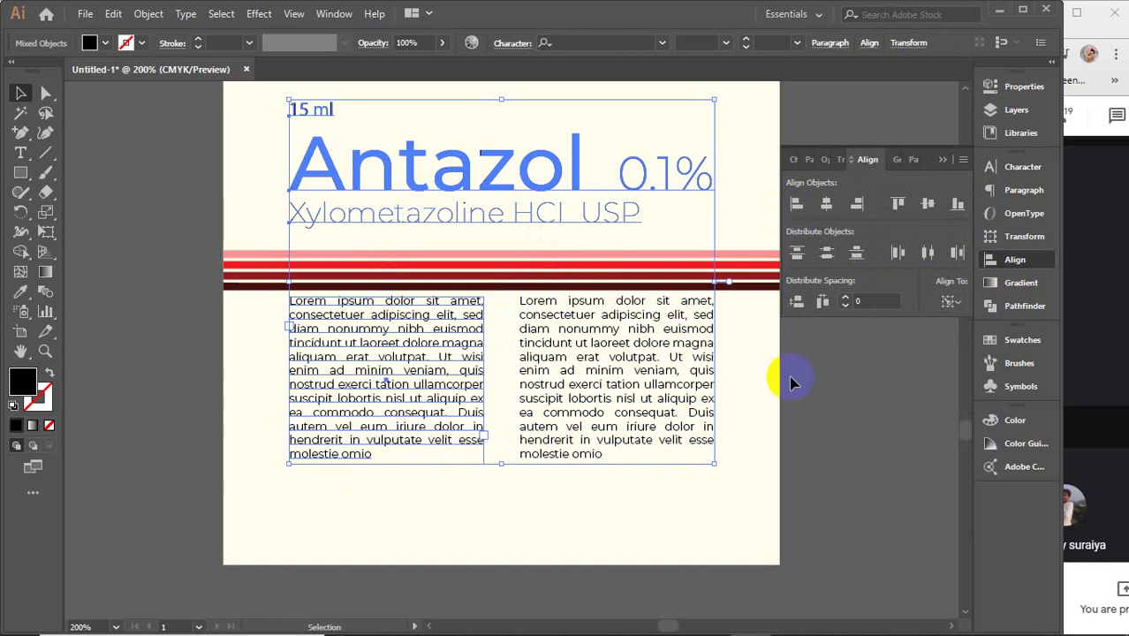
left_click(840, 493)
left_click(466, 366)
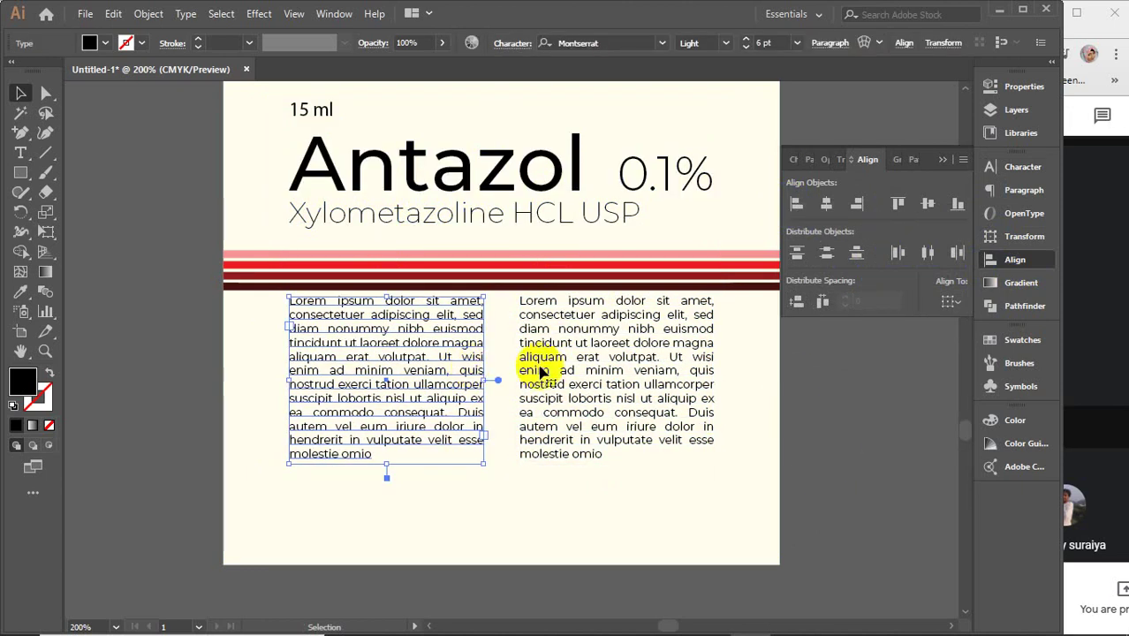
left_click(560, 372, "shift")
left_click_drag(561, 372, 559, 386)
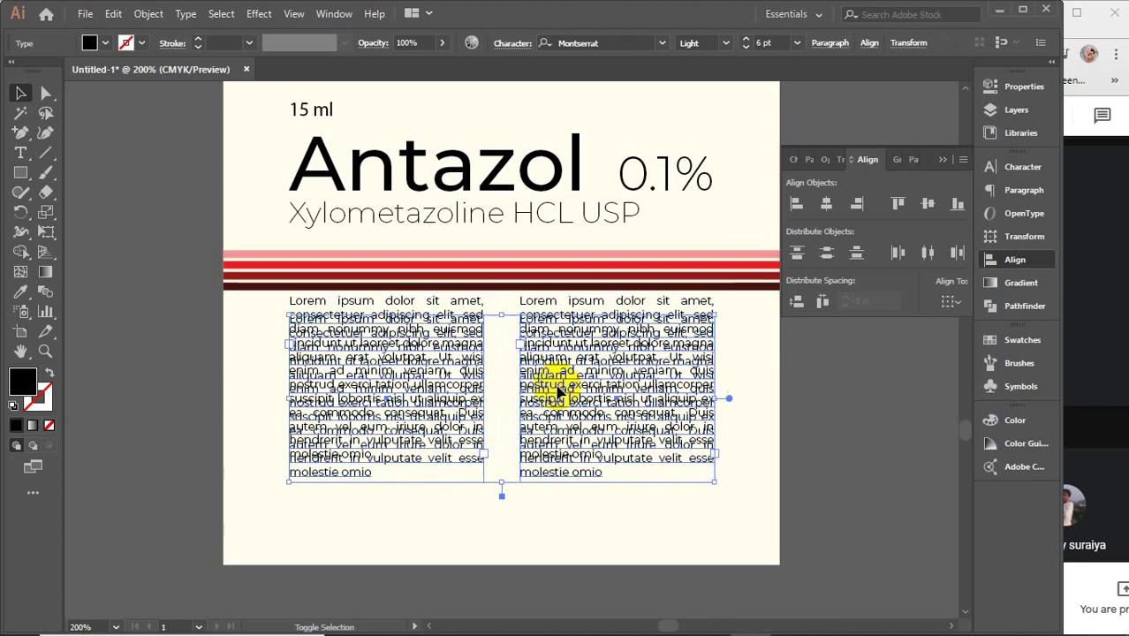
key("Delete")
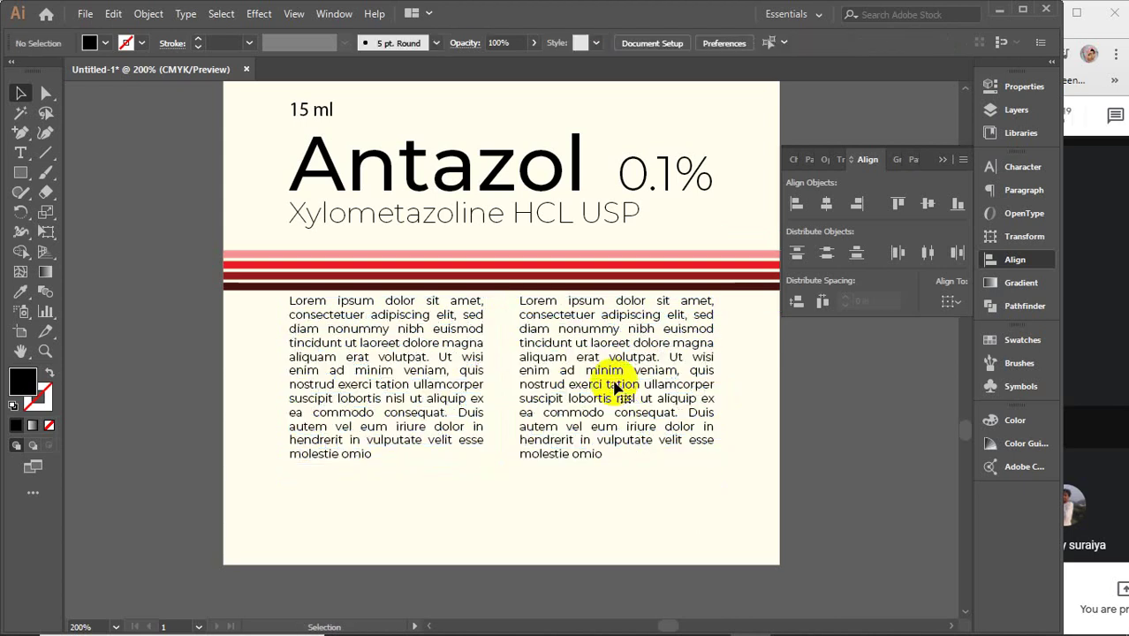
- Move both placeholder paragraphs down together to leave room for headings below the red bars
left_click(615, 387)
left_click(461, 363, "shift")
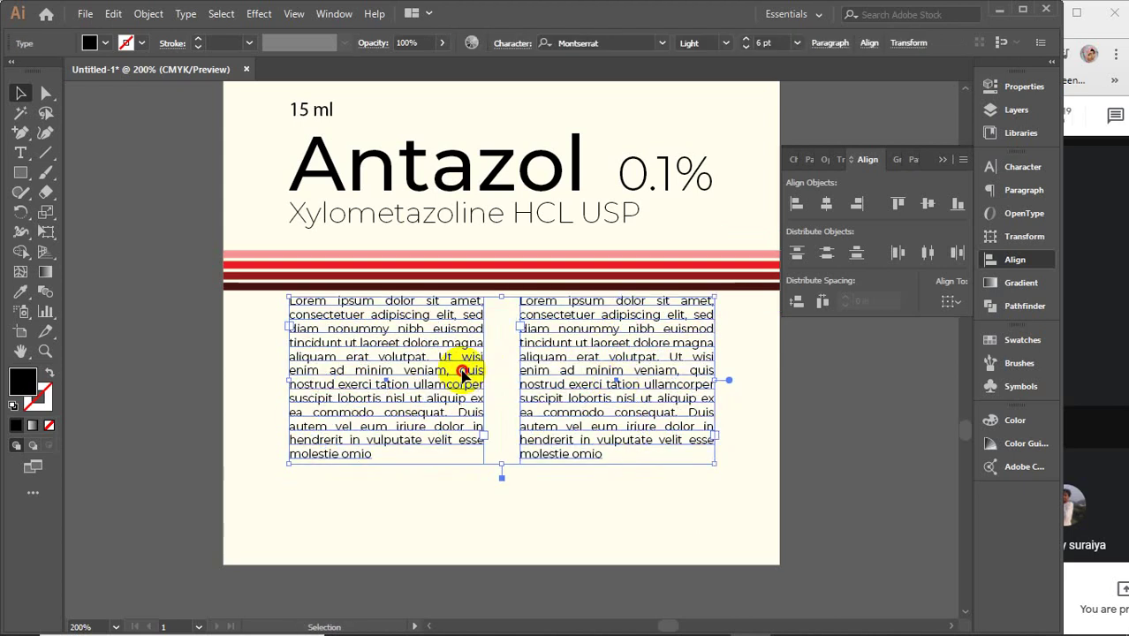
left_click_drag(461, 362, 455, 401)
left_click(941, 158)
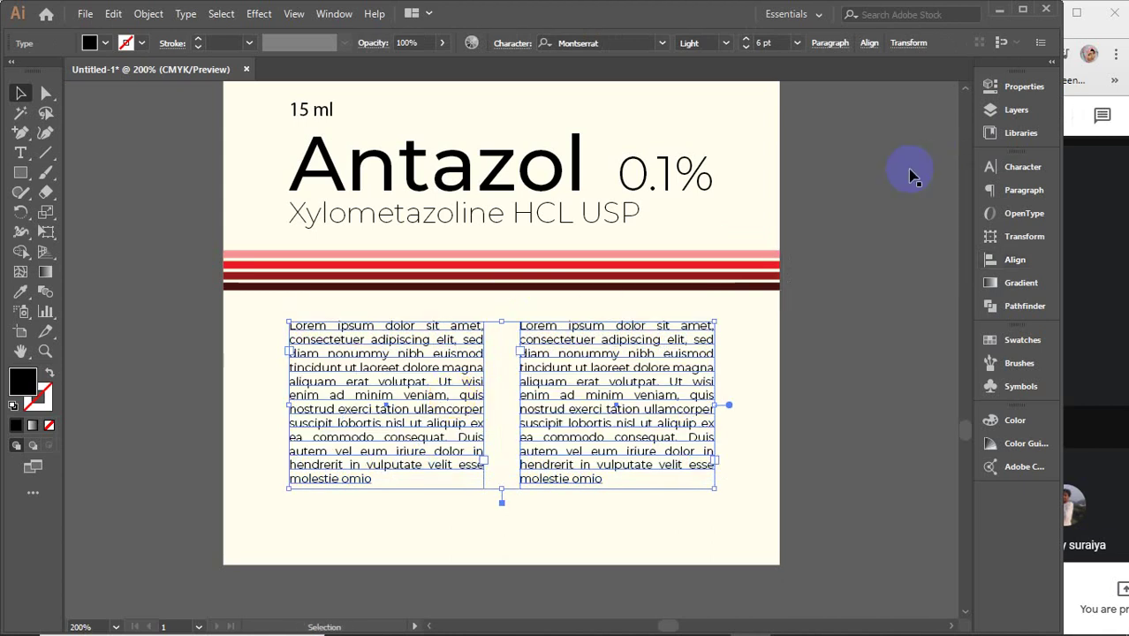
left_click(146, 277)
- Add a 6 pt Montserrat Bold "Lorem ipsum" heading and place it directly above the left paragraph, flush with its left edge
left_click(20, 153)
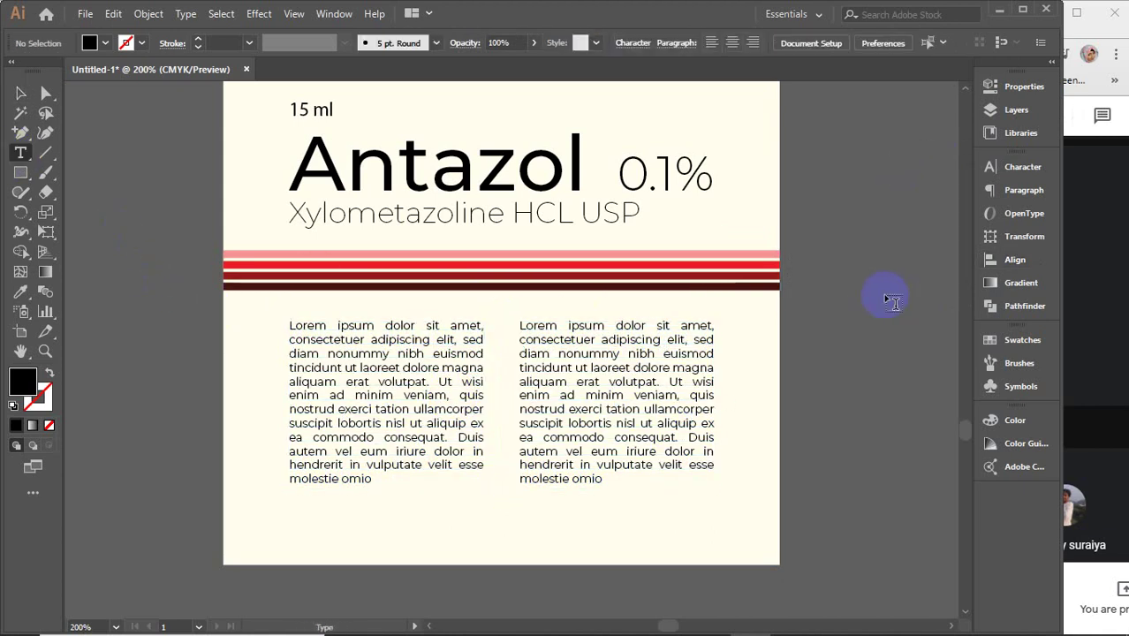
left_click(836, 302)
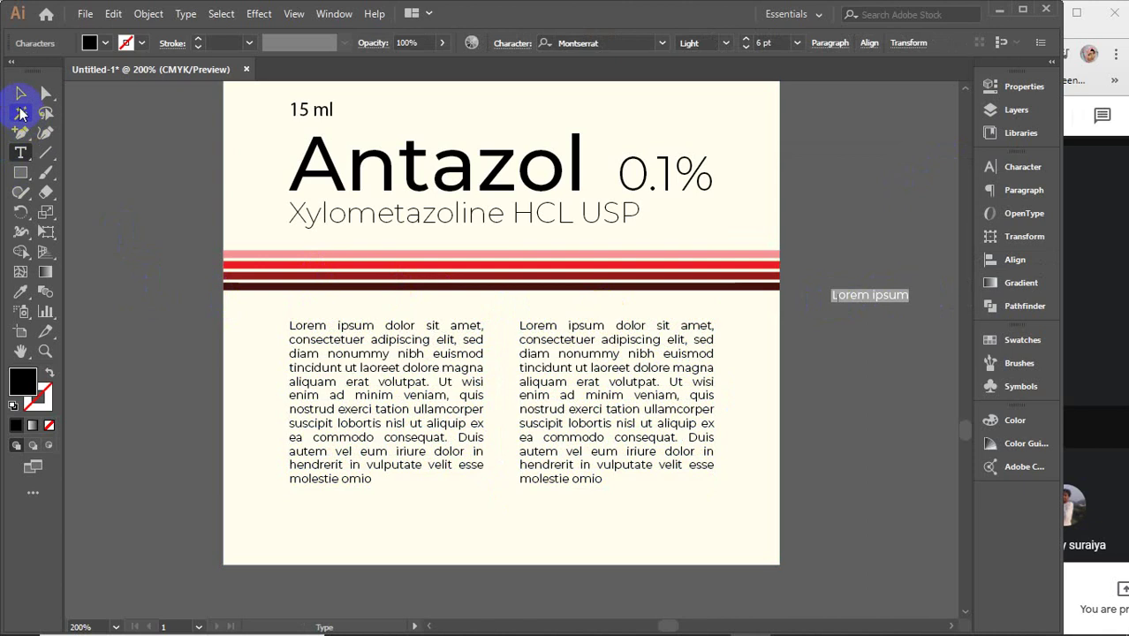
left_click(20, 93)
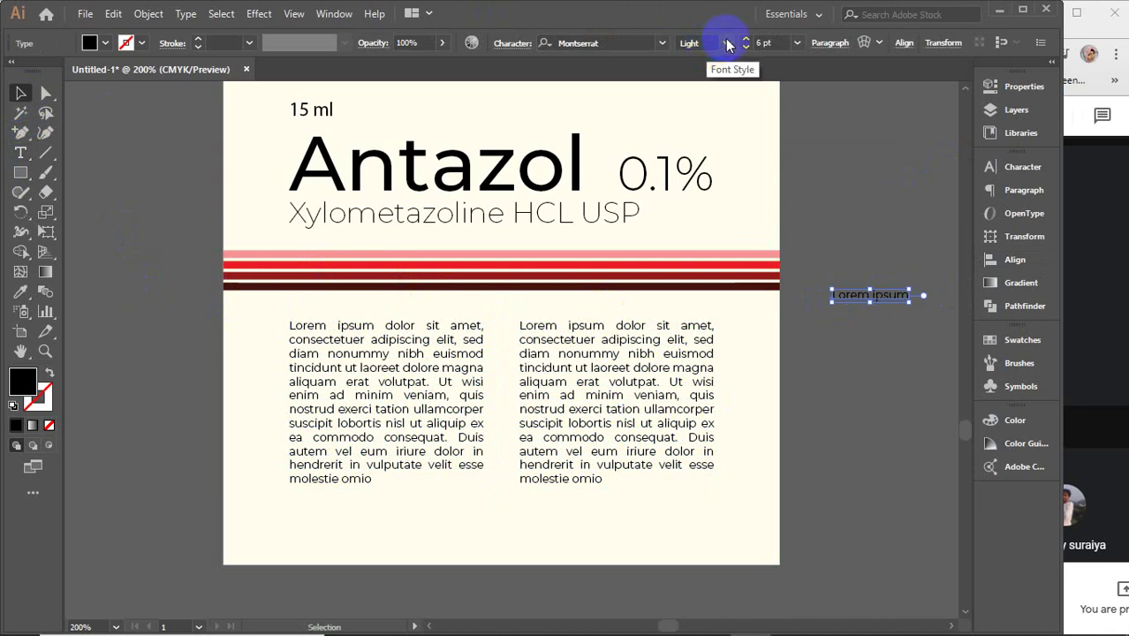
left_click(725, 41)
left_click(702, 284)
left_click(818, 306)
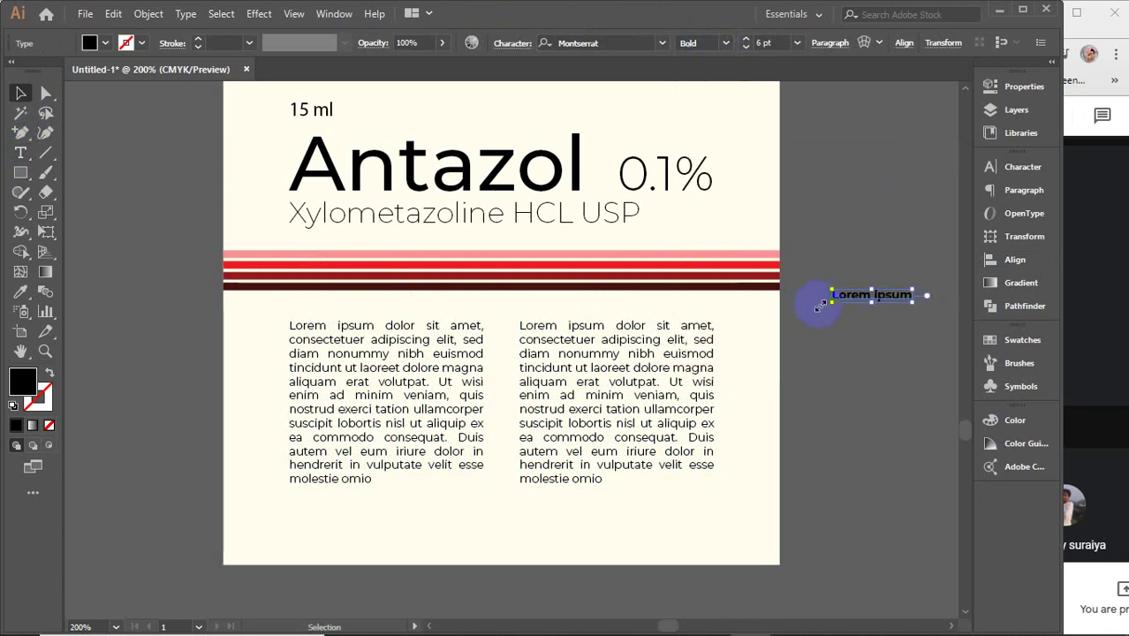
left_click_drag(848, 299, 306, 315)
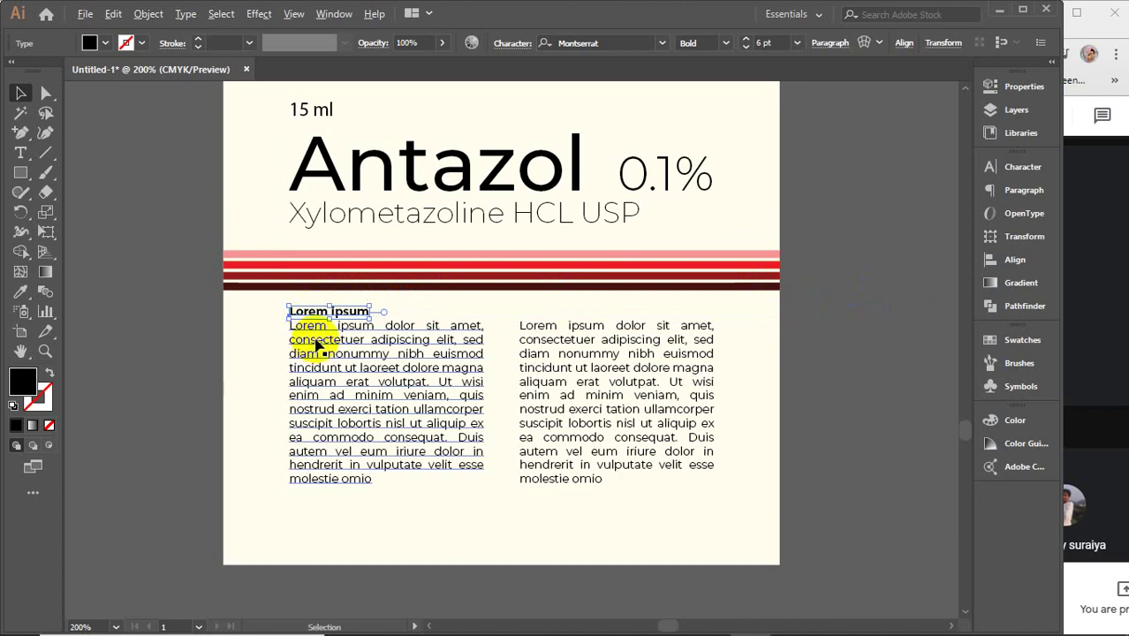
scroll(315, 345, "up", 4)
left_click(300, 295)
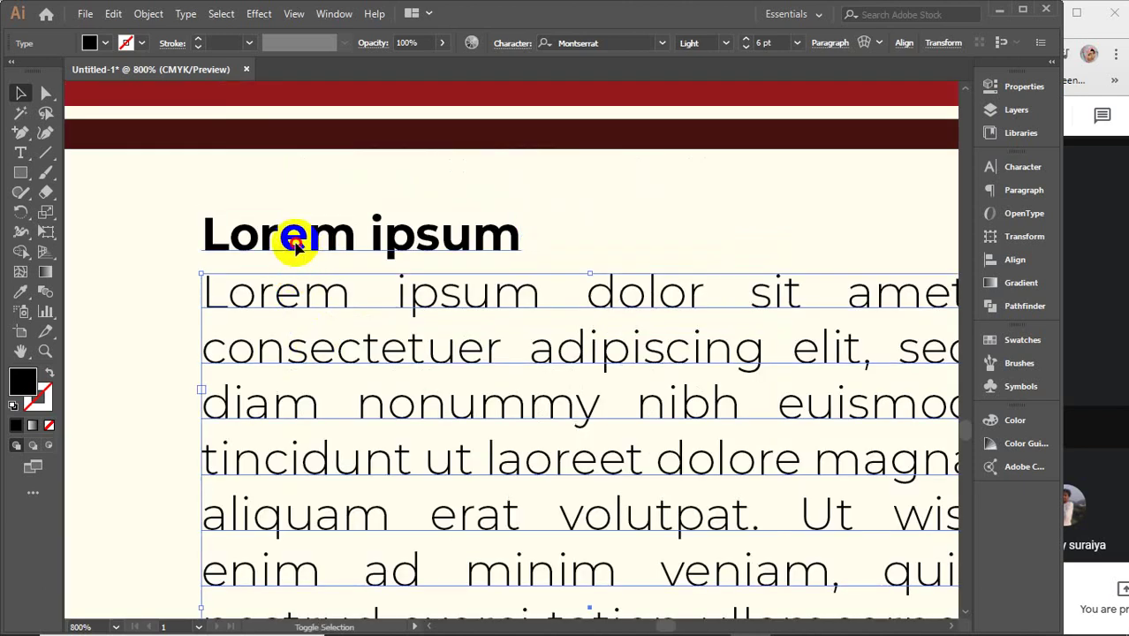
left_click(296, 245)
left_click(297, 294, "shift")
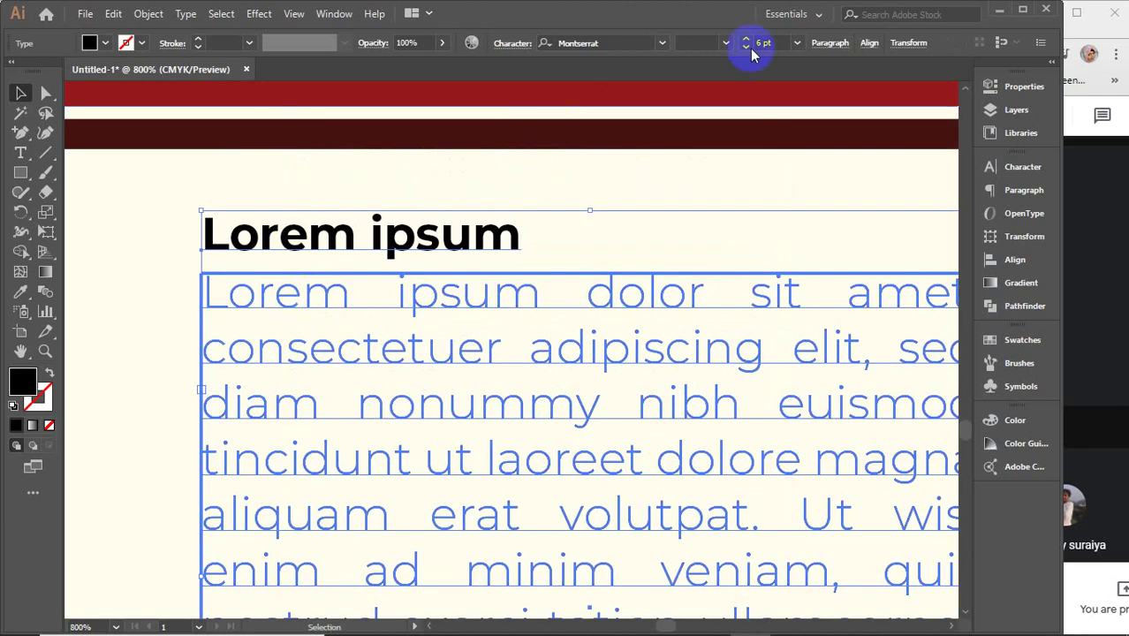
left_click(1016, 261)
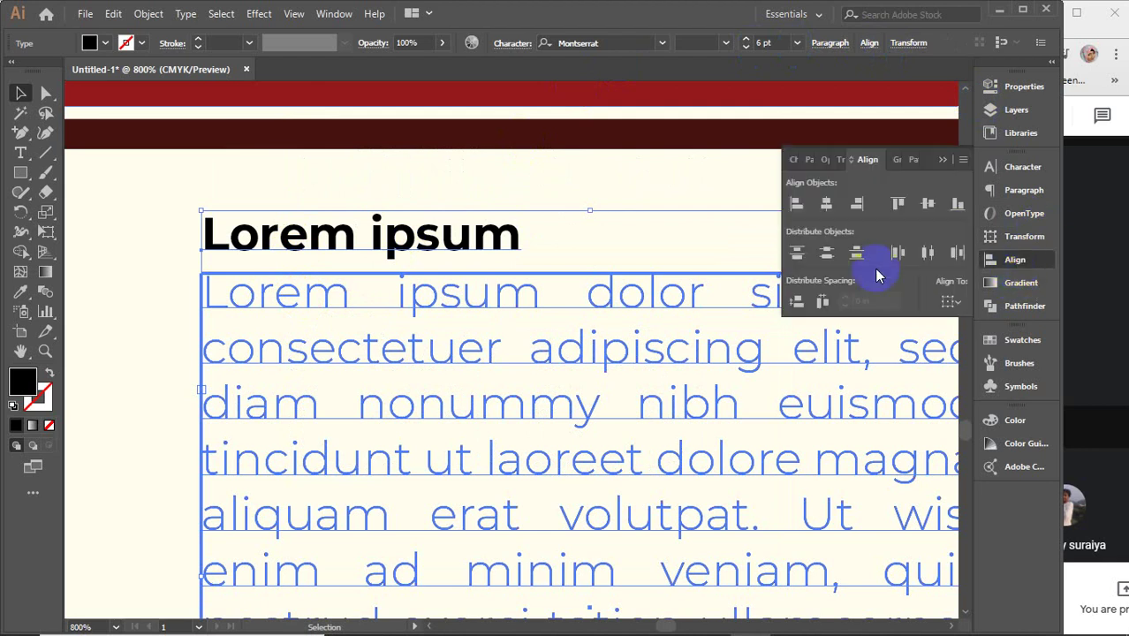
left_click(936, 157)
left_click(420, 186)
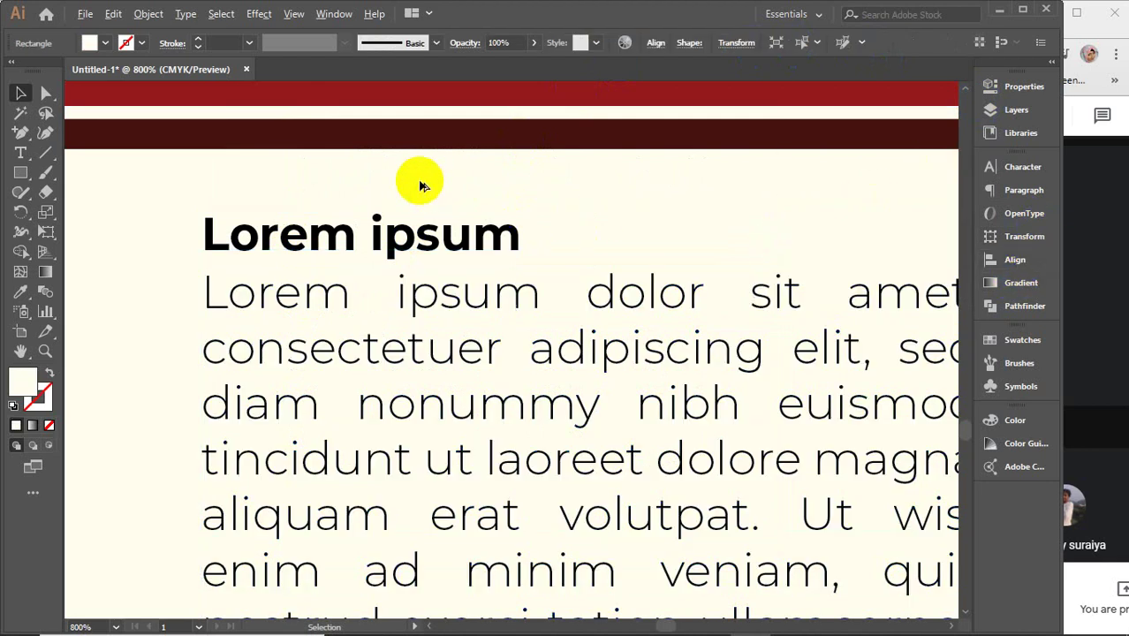
- Copy the bold "Lorem ipsum" heading straight across to sit above the right paragraph
scroll(420, 185, "down", 2)
left_click_drag(494, 211, 375, 224)
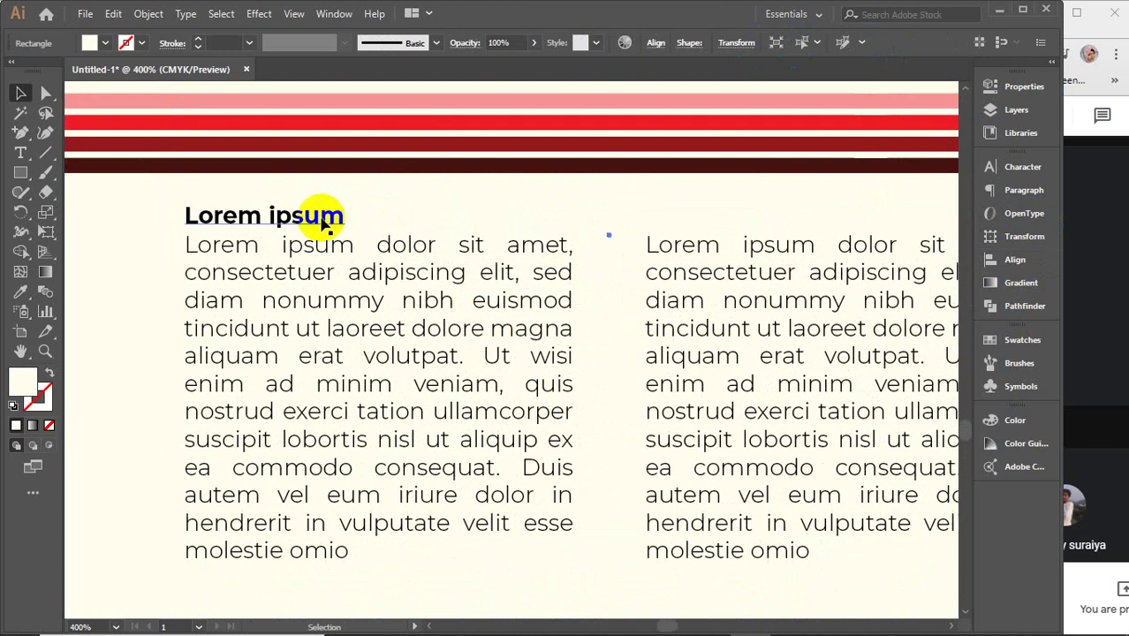
left_click(319, 216)
left_click_drag(302, 219, 771, 217, "alt+shift")
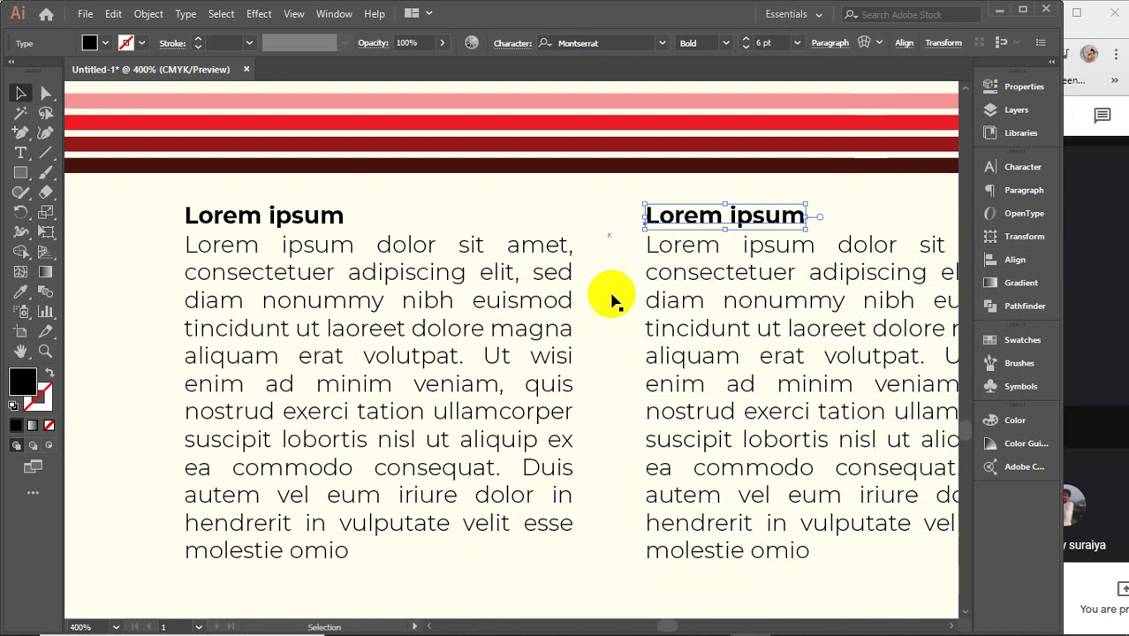
- Underline both "Lorem ipsum" headings
left_click(313, 218, "shift")
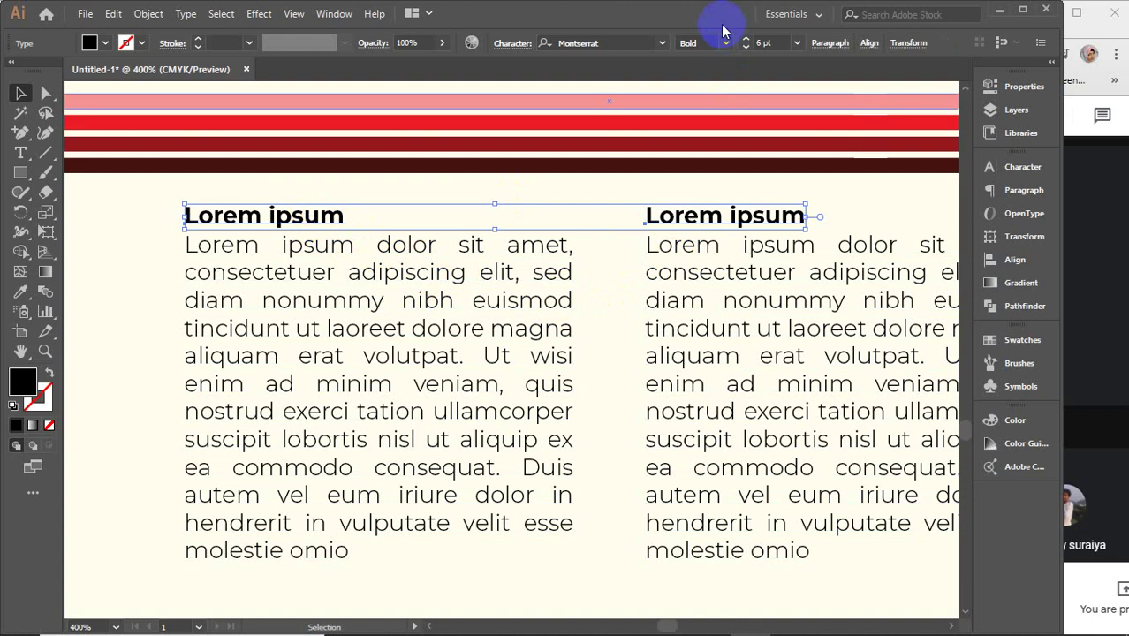
left_click(1021, 168)
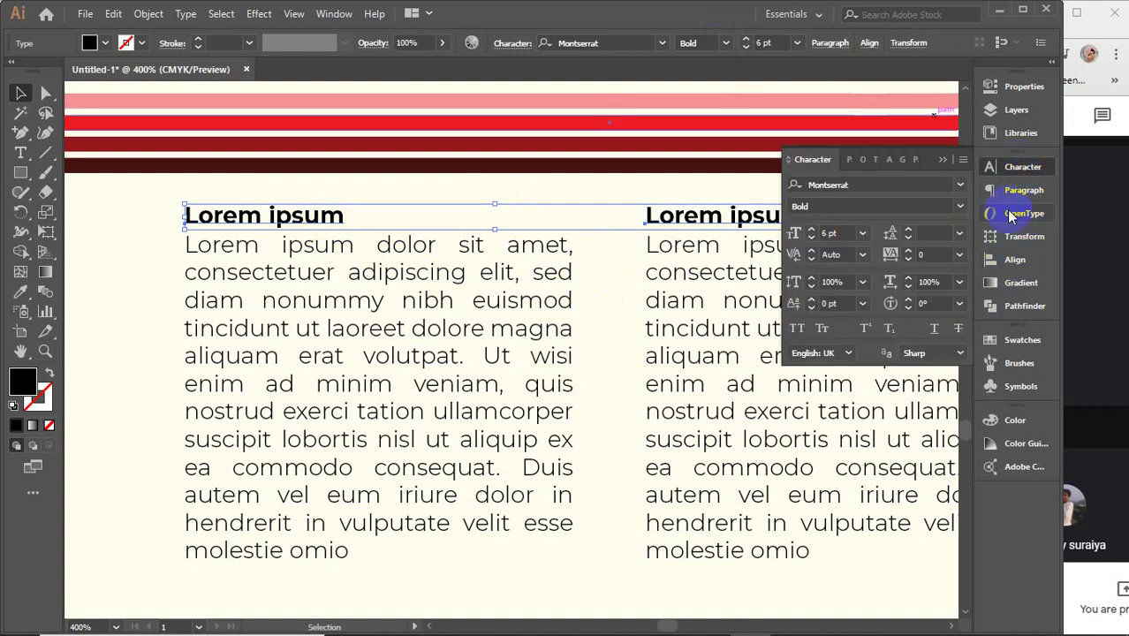
left_click(934, 331)
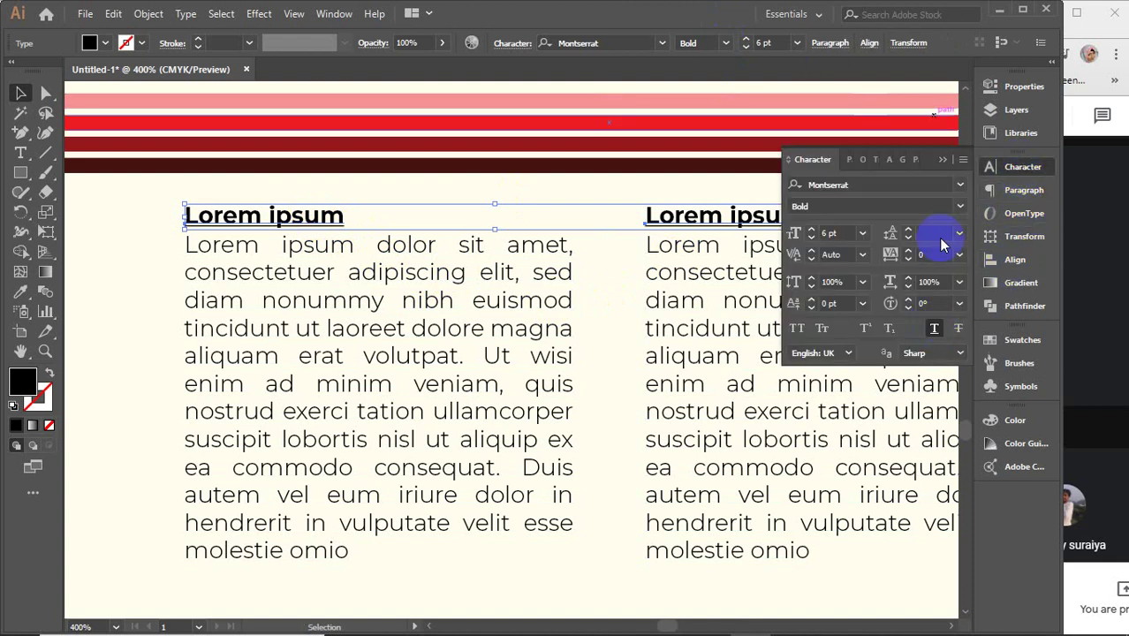
left_click(941, 159)
scroll(199, 309, "down", 1)
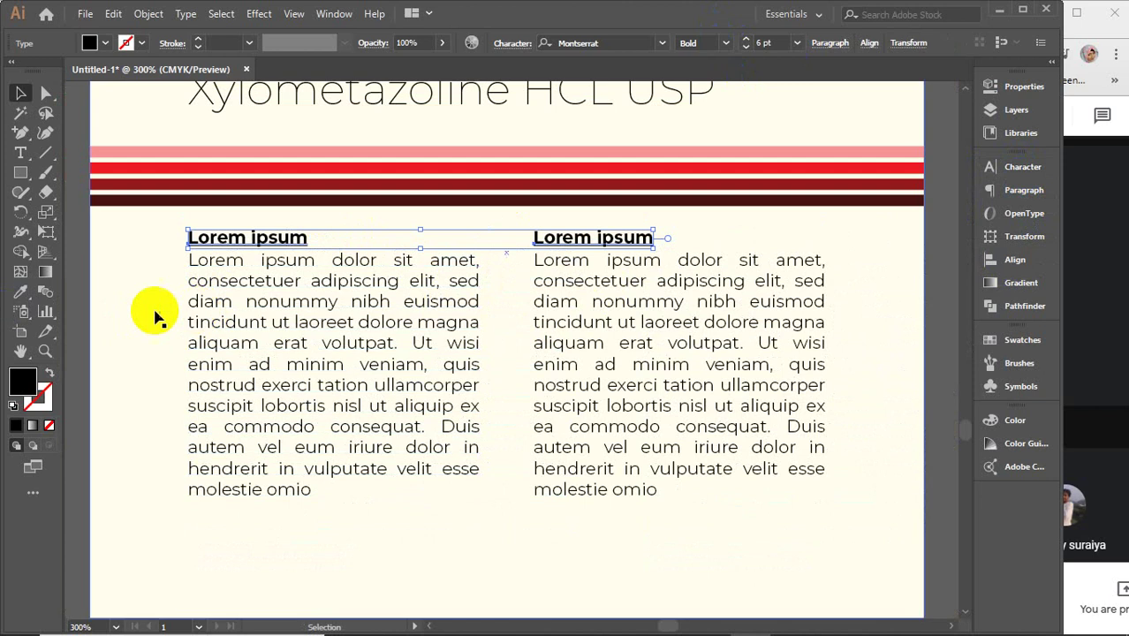
left_click(75, 310)
- Draw a black rectangle across the label's full width, from just below the paragraphs to the bottom edge
scroll(297, 323, "down", 3)
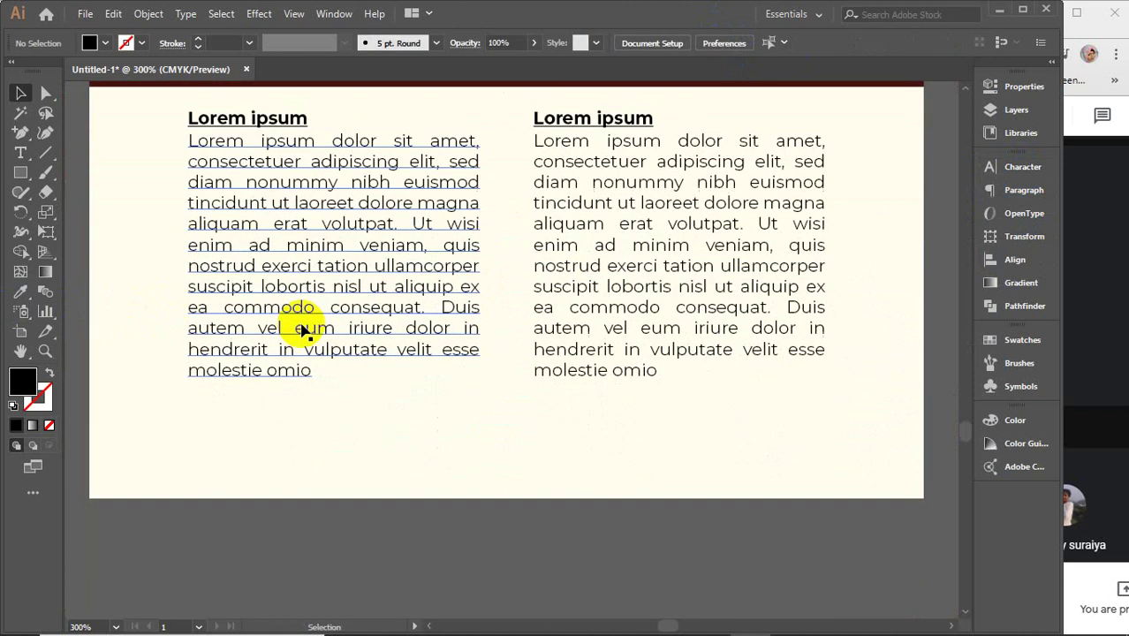
left_click(20, 173)
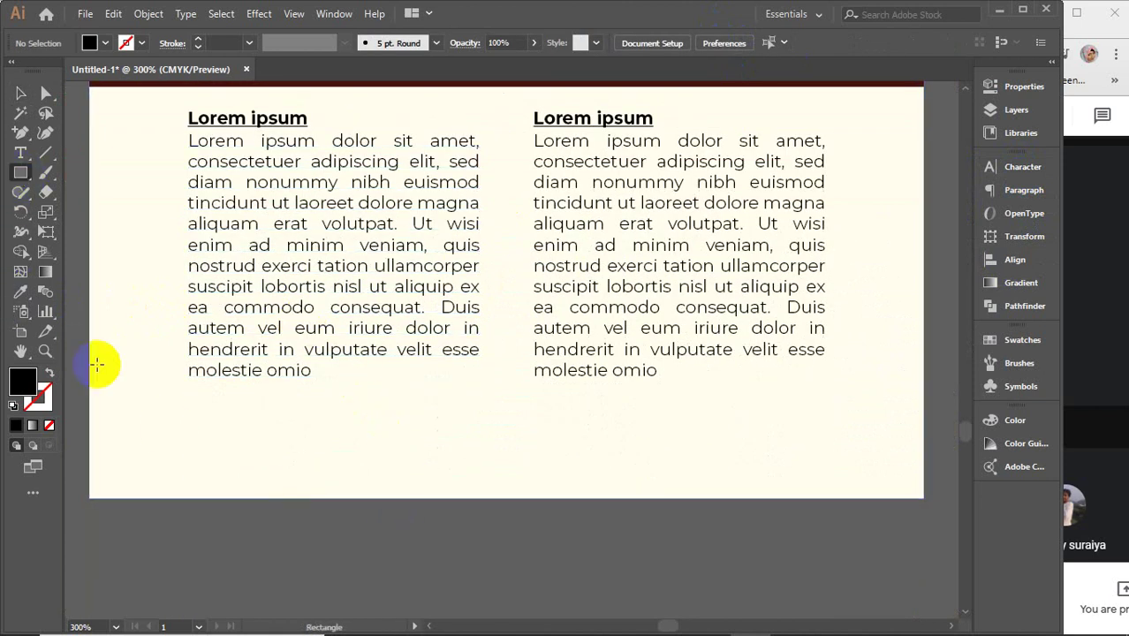
left_click_drag(90, 413, 922, 499)
left_click(21, 92)
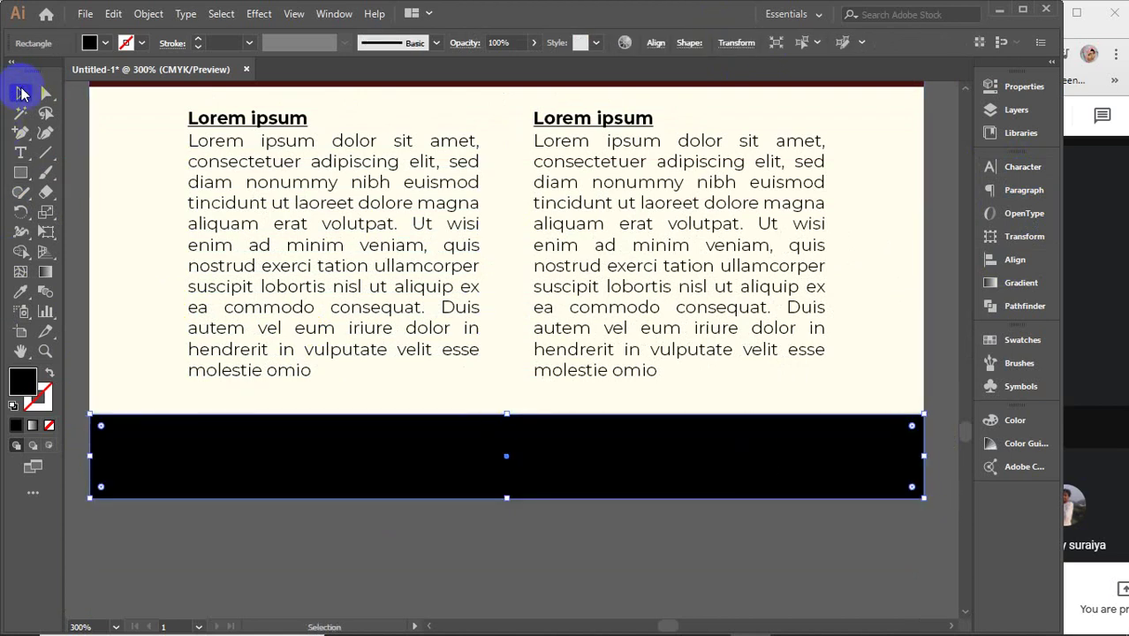
left_click(493, 540)
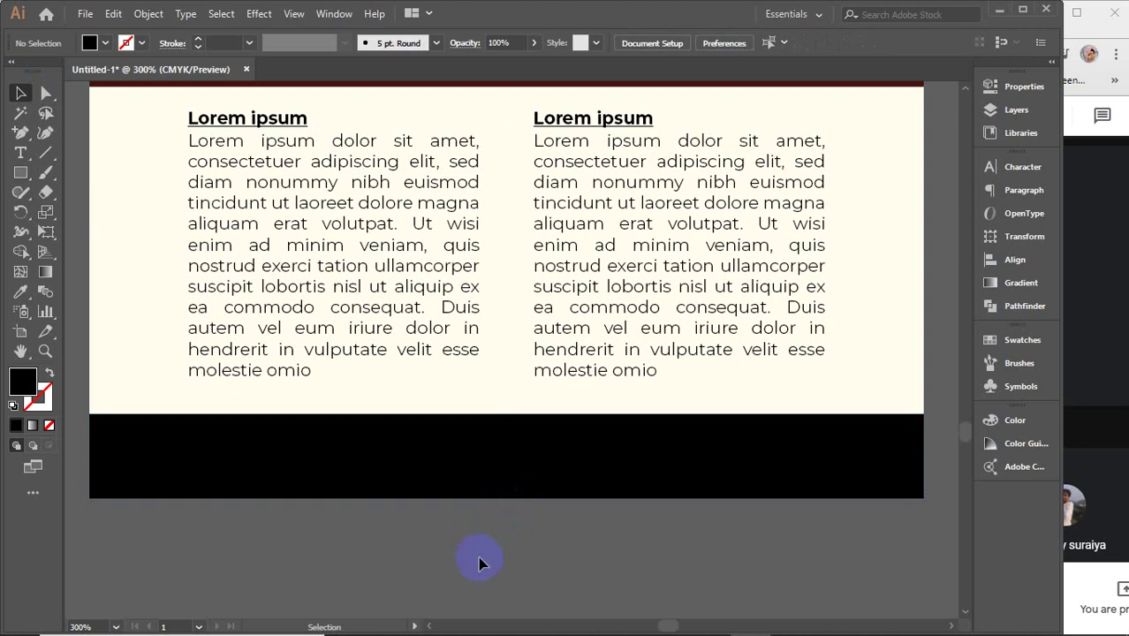
- Group the left heading with its paragraph and nudge the group slightly downward
scroll(479, 562, "down", 1)
left_click_drag(501, 559, 525, 521)
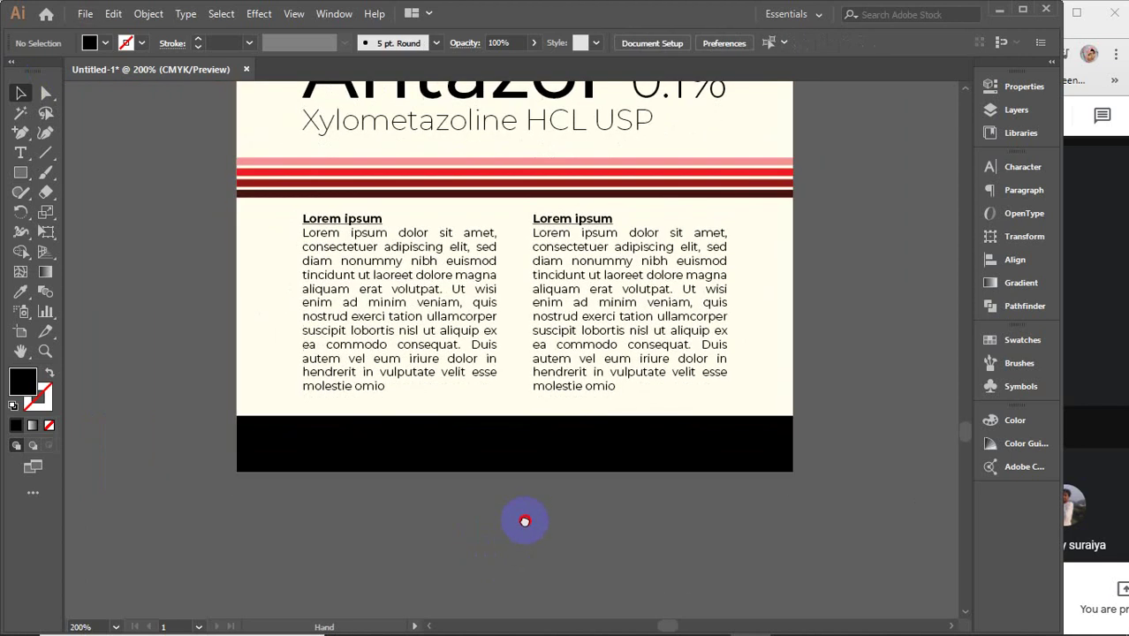
scroll(521, 521, "up", 1)
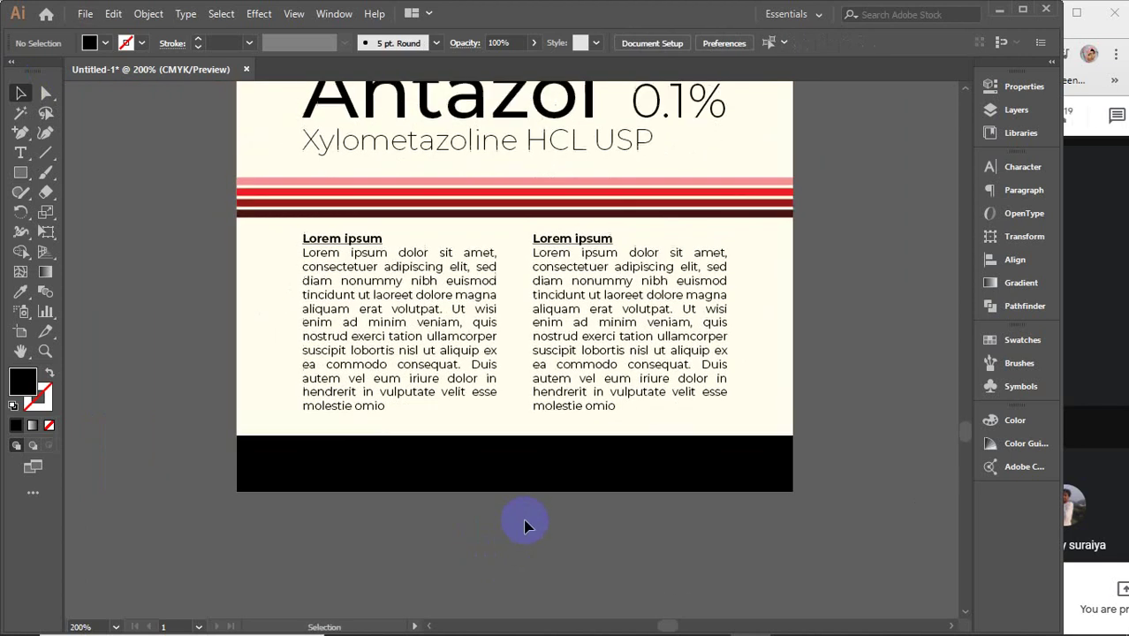
left_click(453, 390)
left_click(352, 239, "shift")
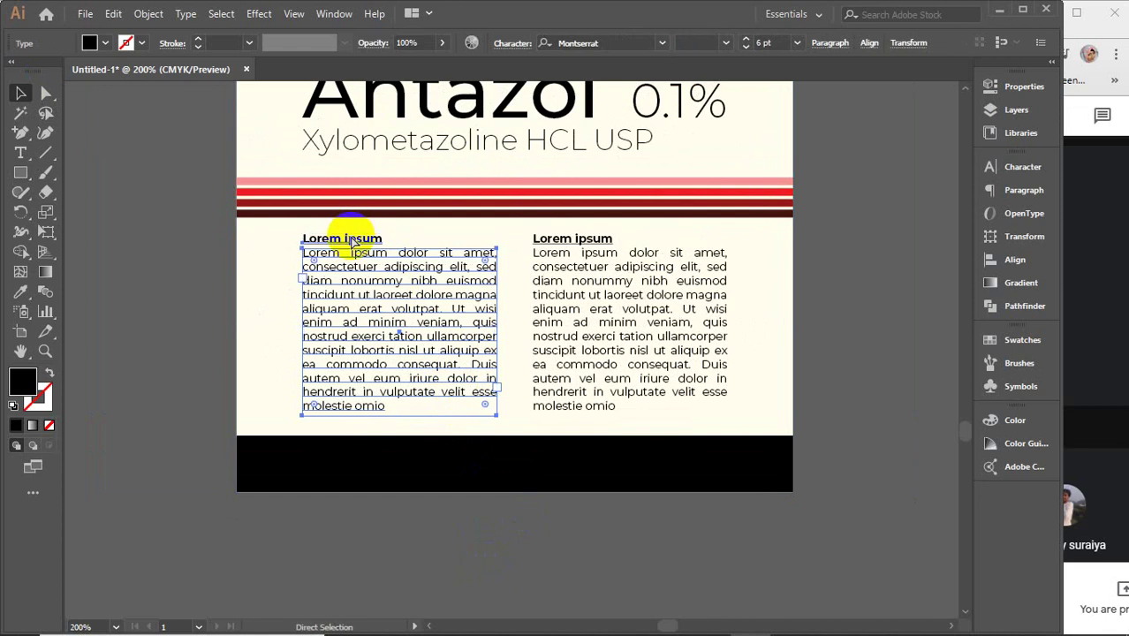
key("ctrl+g")
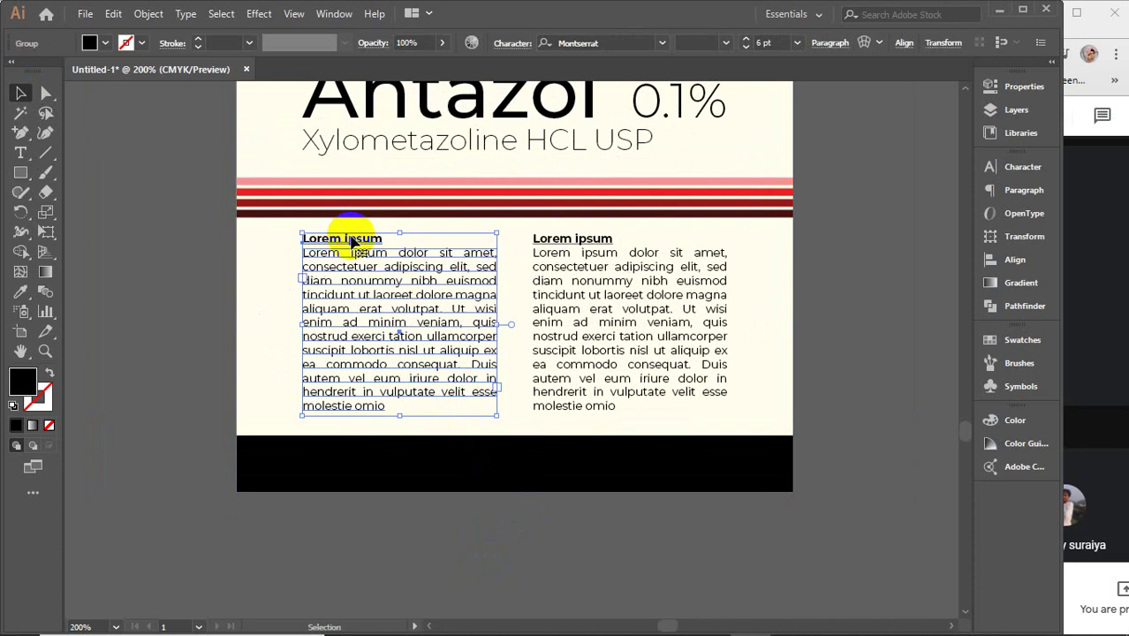
key("Down")
key("Down")
key("Down")
key("Down")
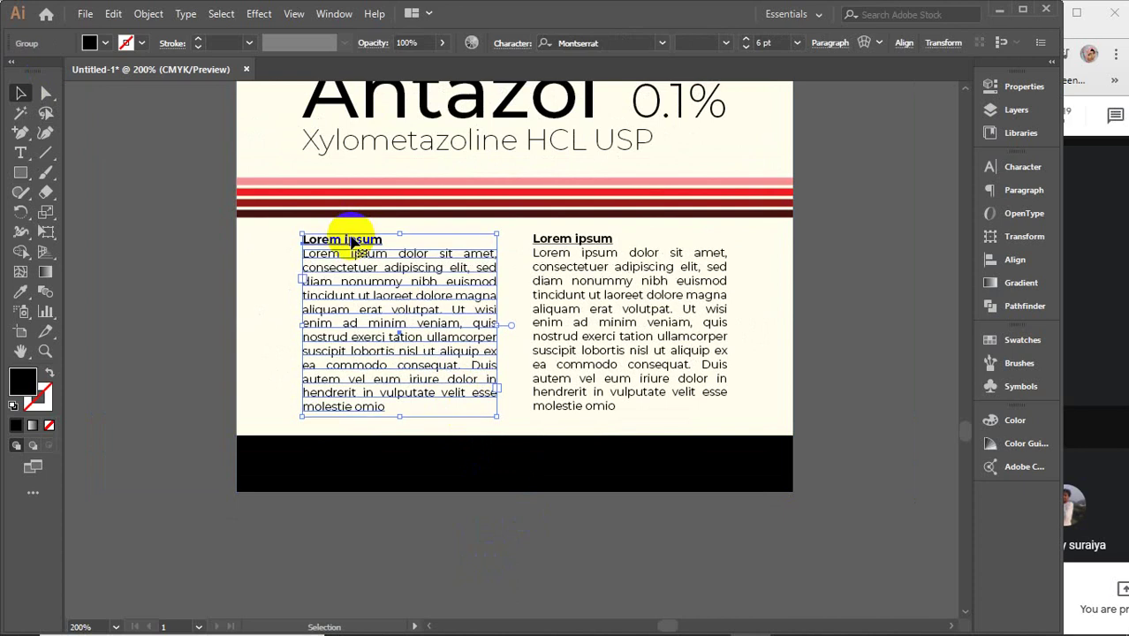
- Nudge the left heading-and-paragraph group down, and replace the right heading and paragraph with a copy of it
key("Down")
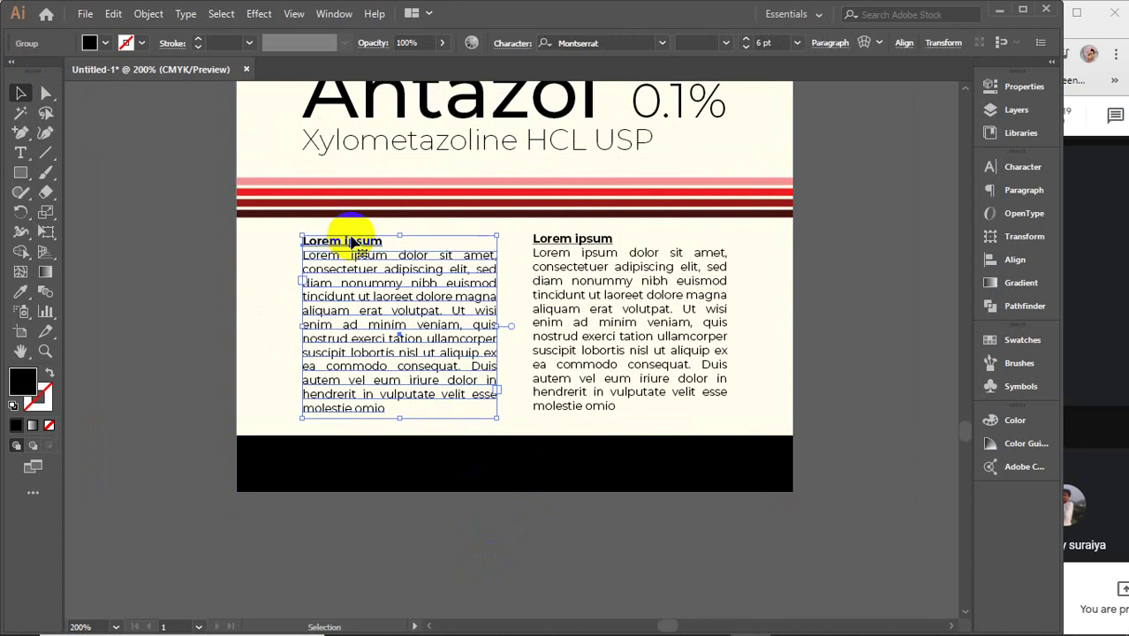
left_click(596, 249)
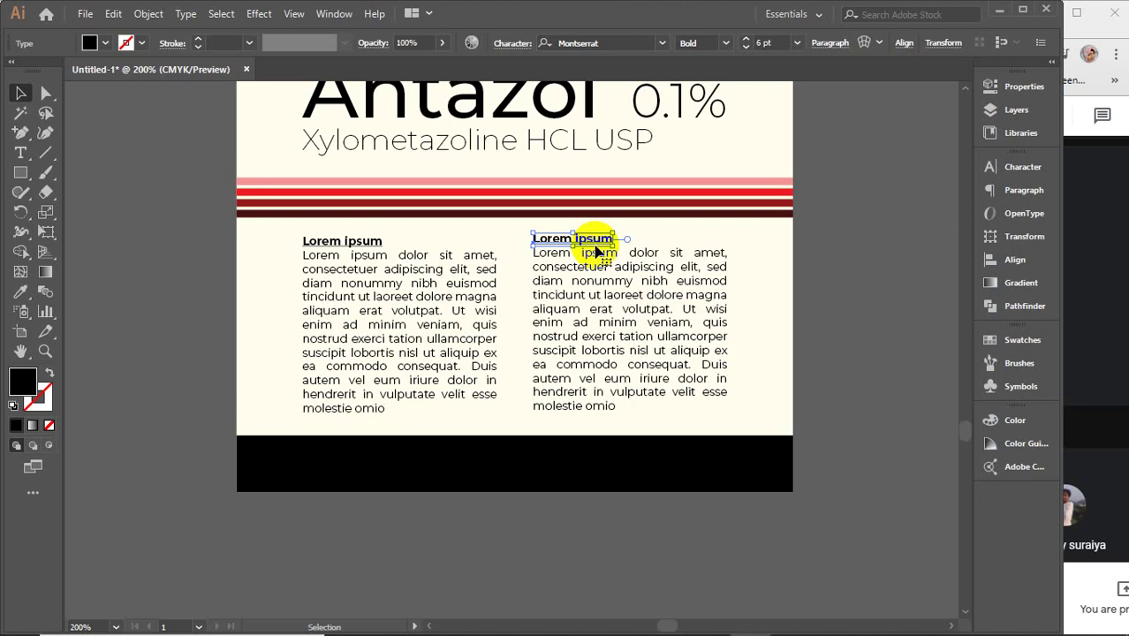
key("Delete")
left_click(593, 262)
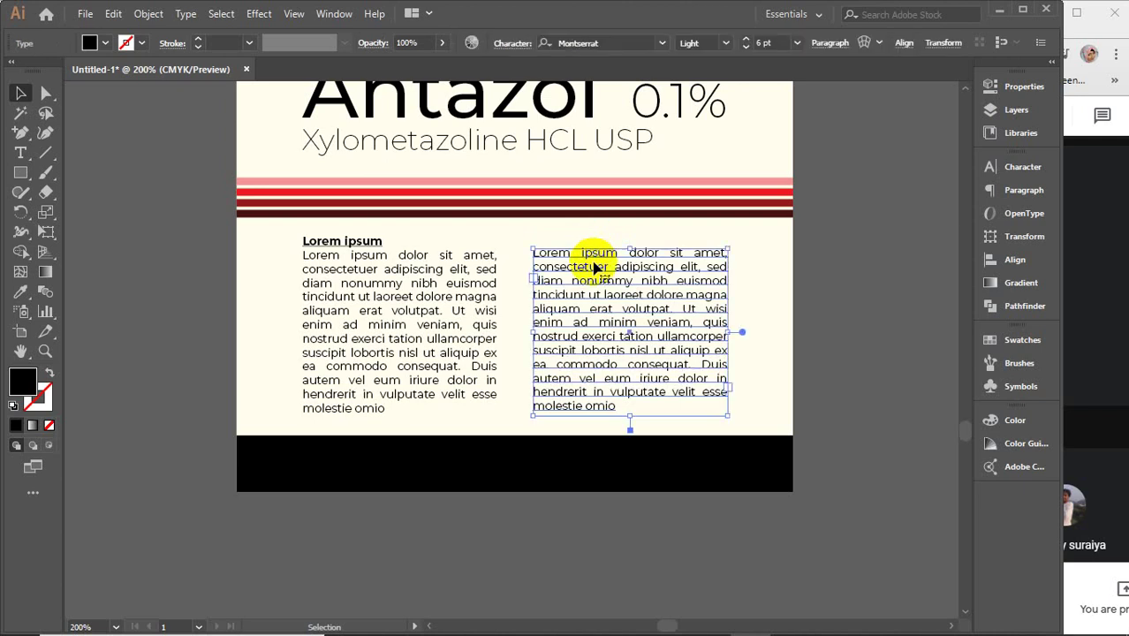
left_click(418, 278)
left_click_drag(389, 307, 614, 300)
- Align the right text column's right edge with the right edge of the Antazol title group
left_click(571, 115, "shift")
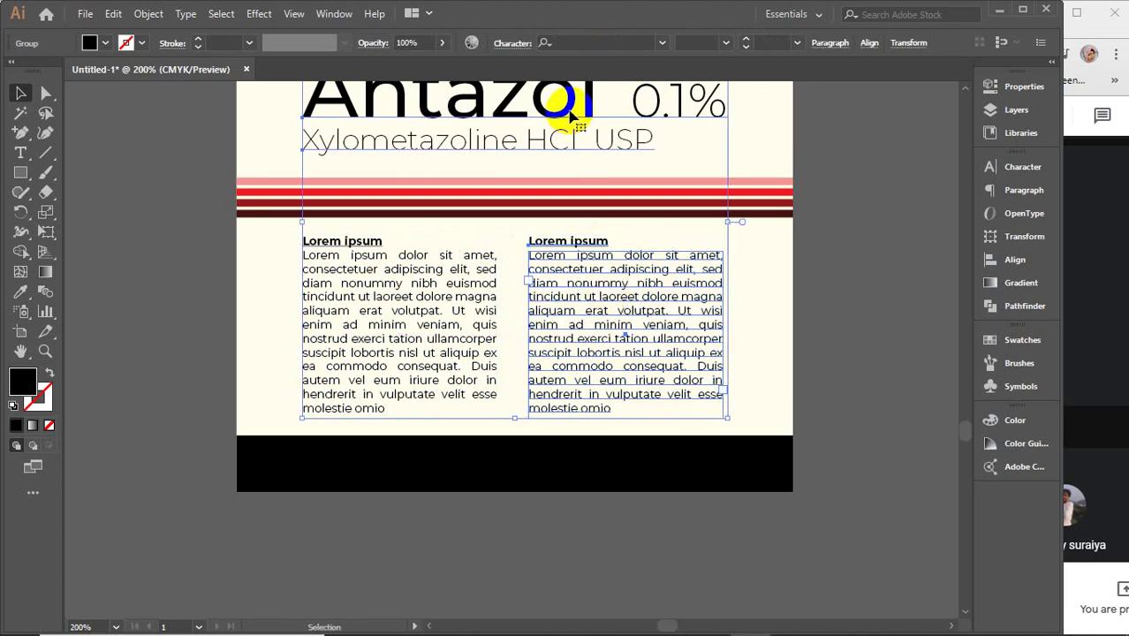
left_click(1016, 259)
left_click(856, 203)
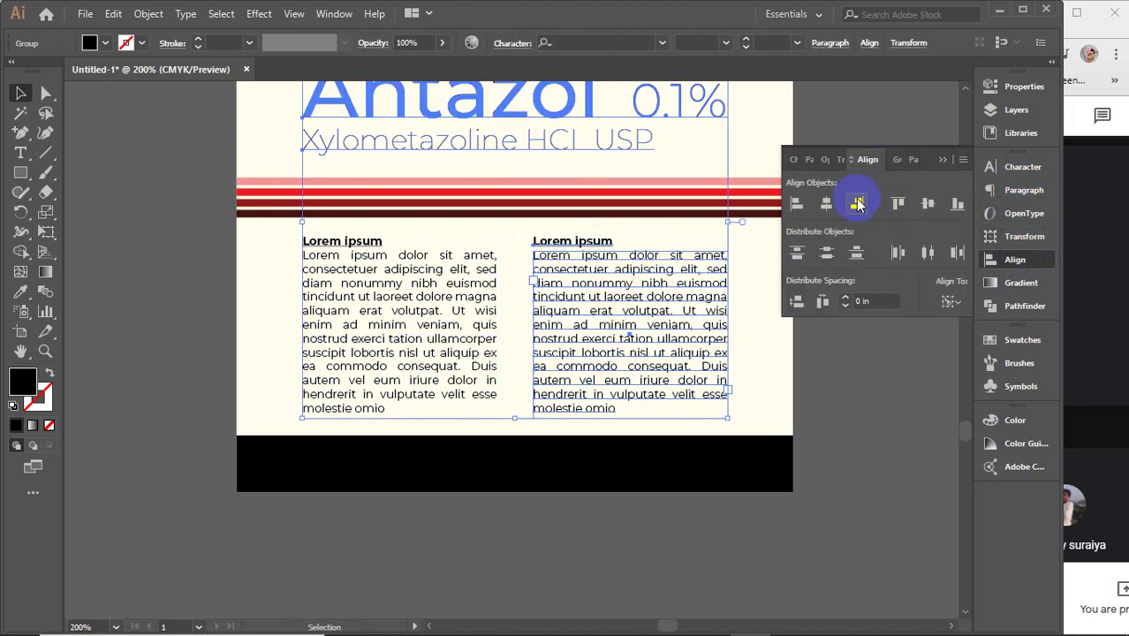
left_click(941, 160)
left_click(853, 328)
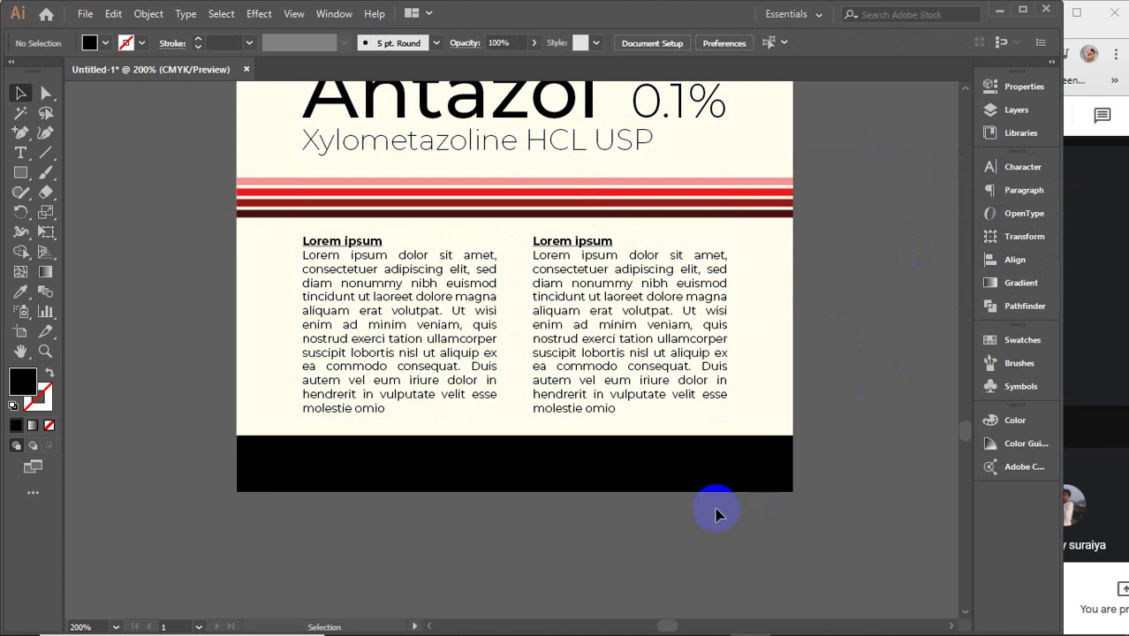
- Recolour the black footer rectangle with the dark maroon sampled from the lowest stripe using the Eyedropper
left_click(476, 461)
scroll(472, 458, "up", 1)
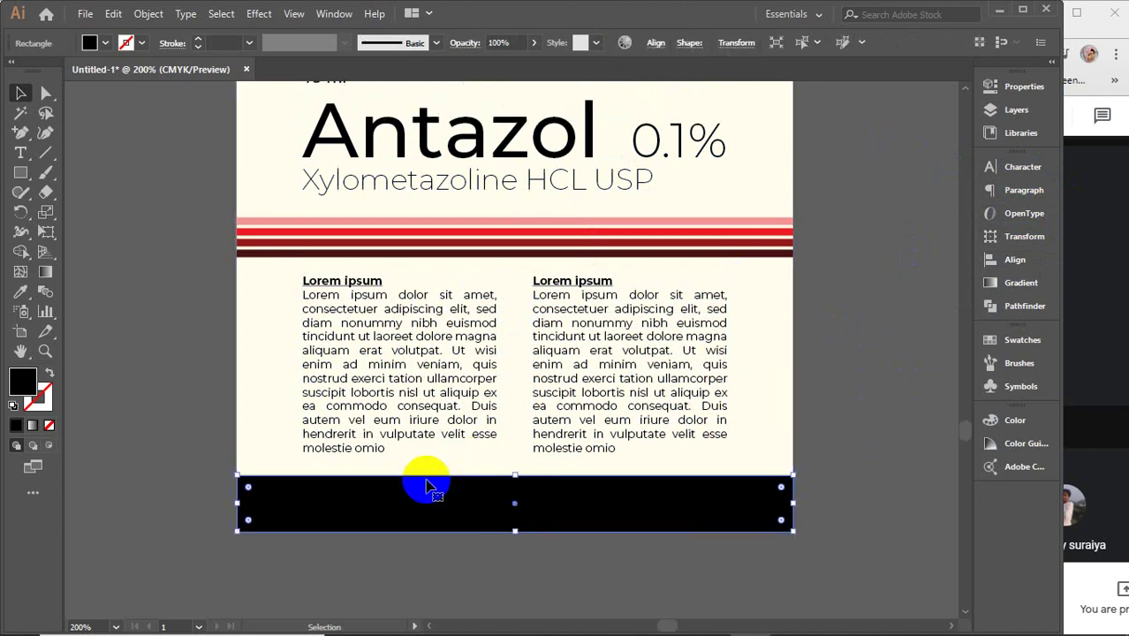
key("i")
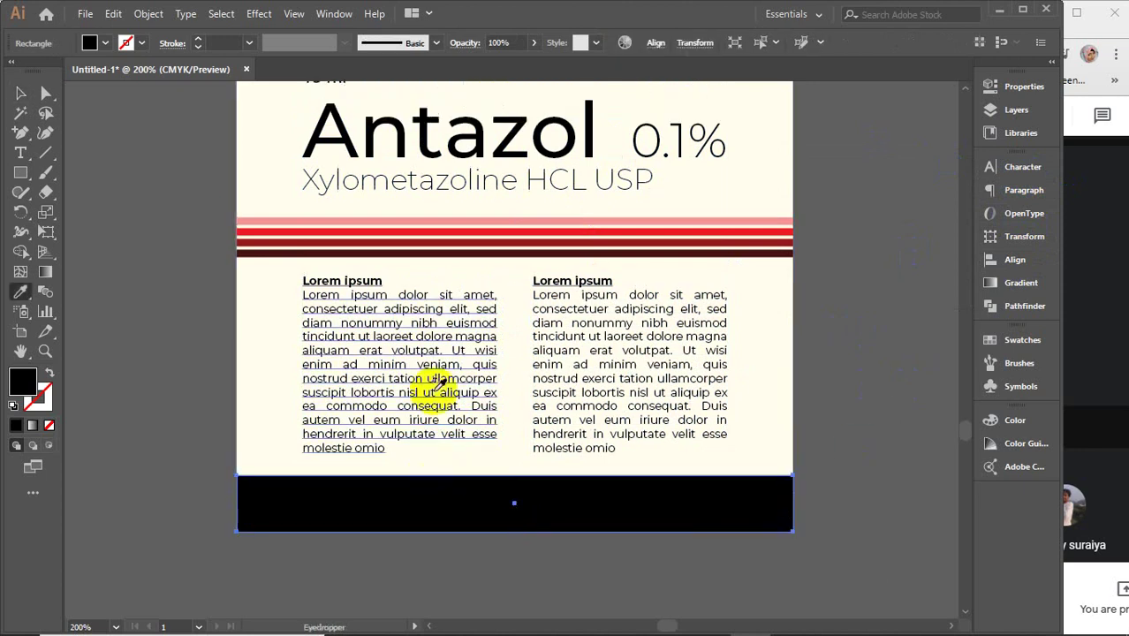
left_click(431, 238)
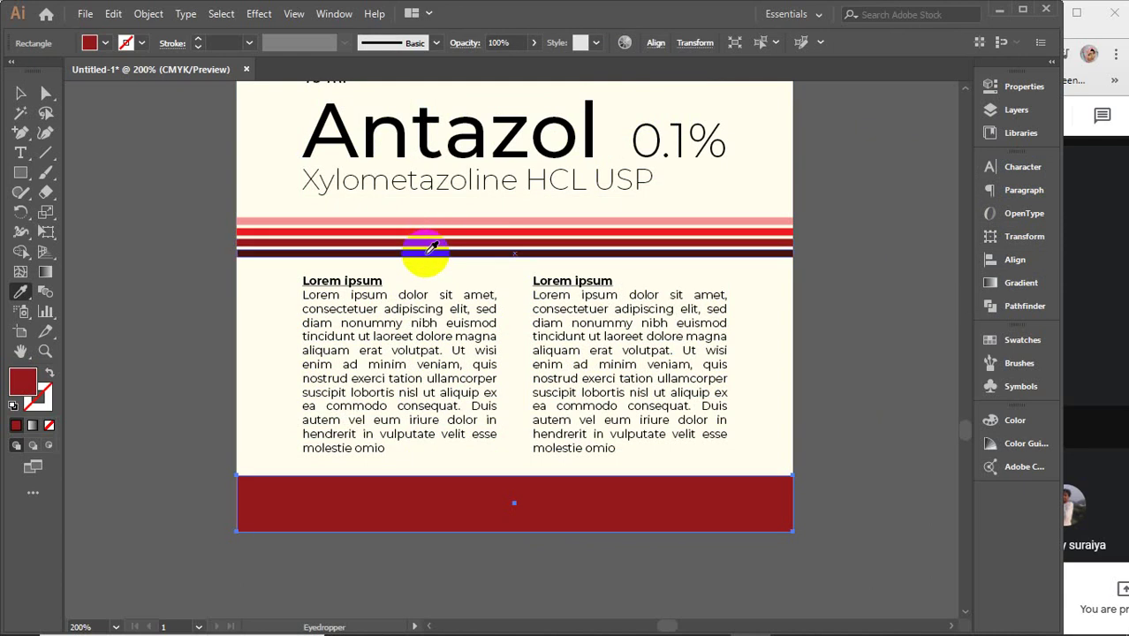
left_click(428, 251)
key("v")
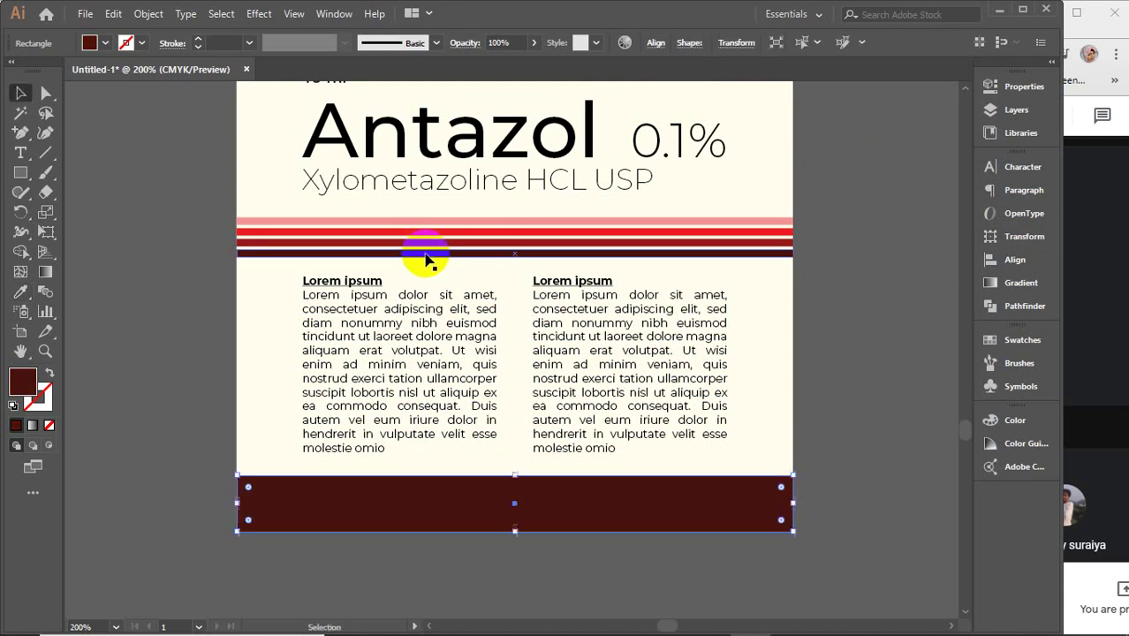
left_click(176, 386)
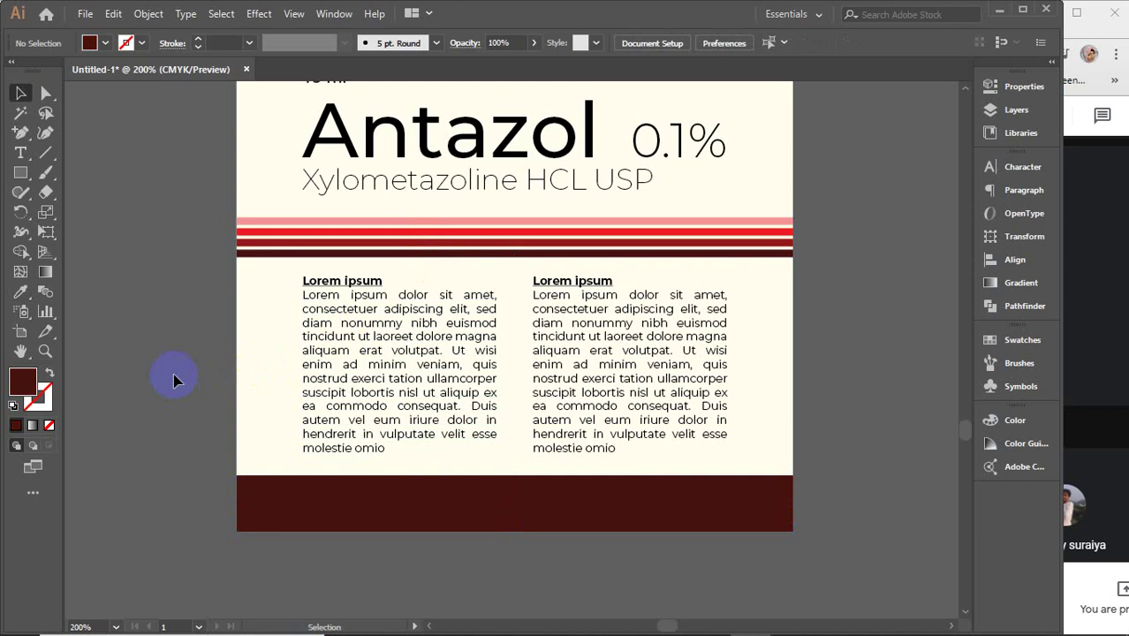
- Draw a wide, short area text frame filled with bold placeholder text on the empty canvas below the footer
left_click(21, 153)
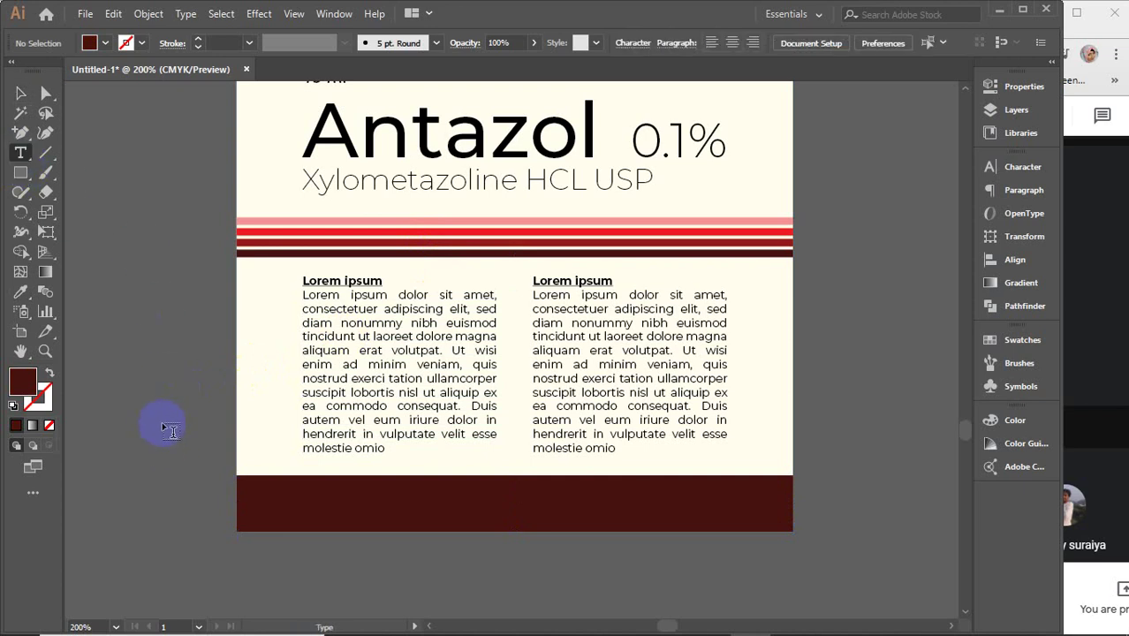
scroll(161, 421, "down", 4)
left_click_drag(252, 426, 736, 474)
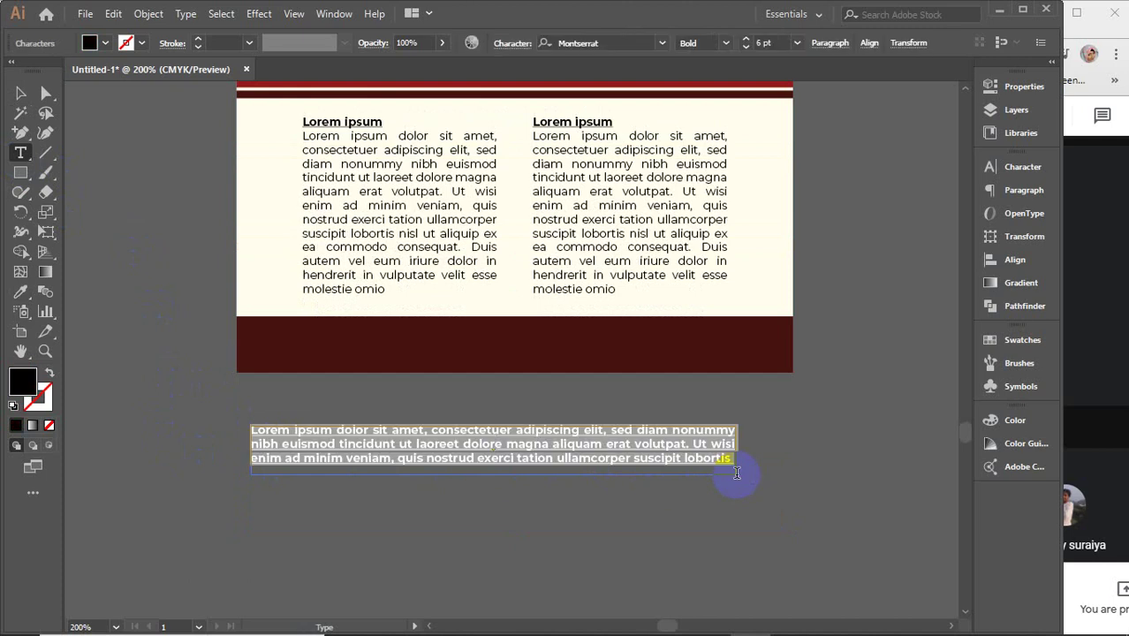
left_click(19, 93)
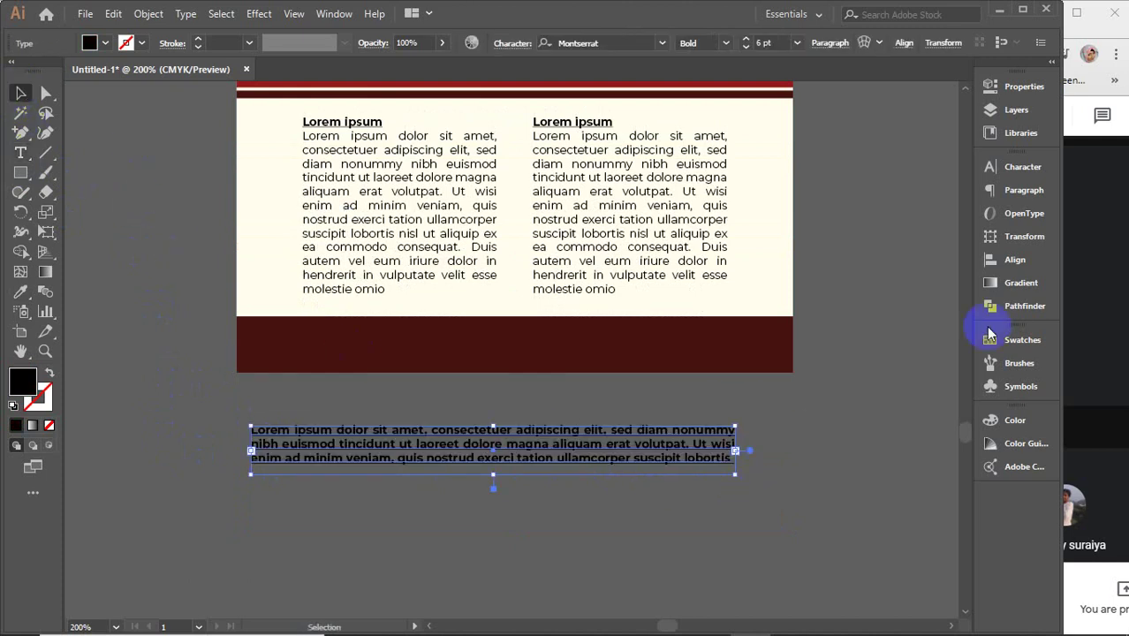
- Remove the underline from the new placeholder text and shrink its frame to fit the three lines
left_click(1022, 173)
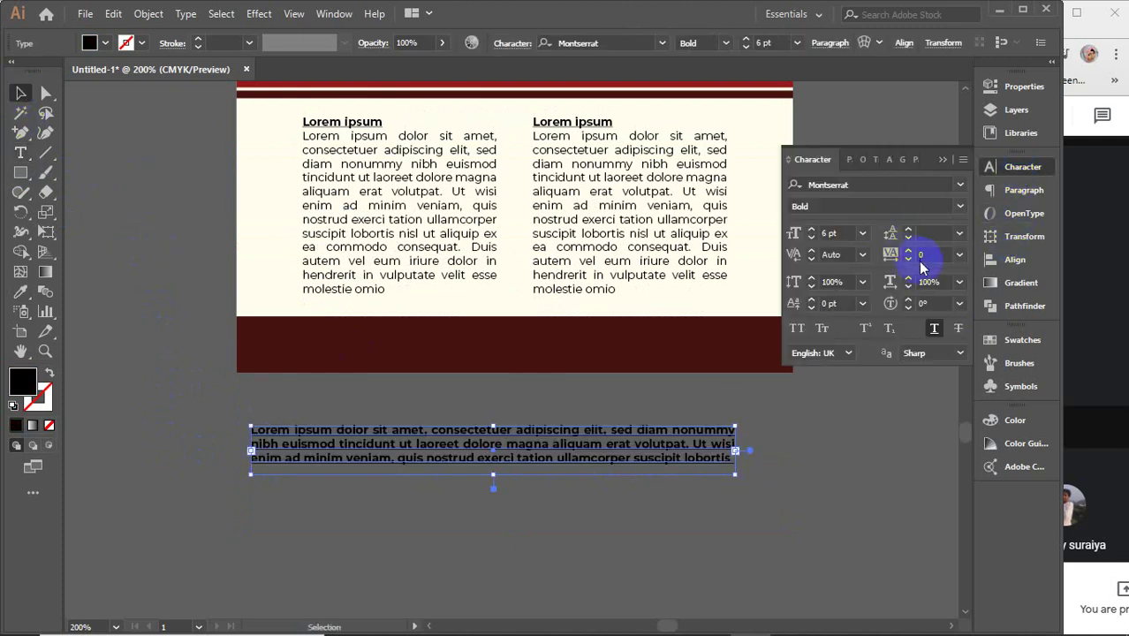
left_click(933, 336)
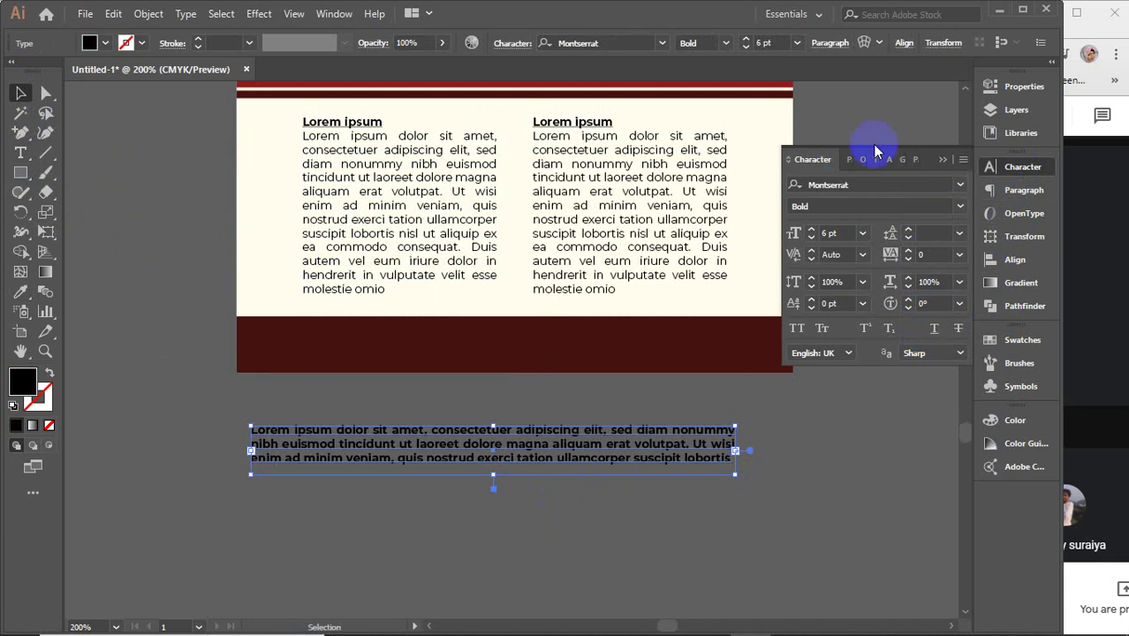
left_click(943, 160)
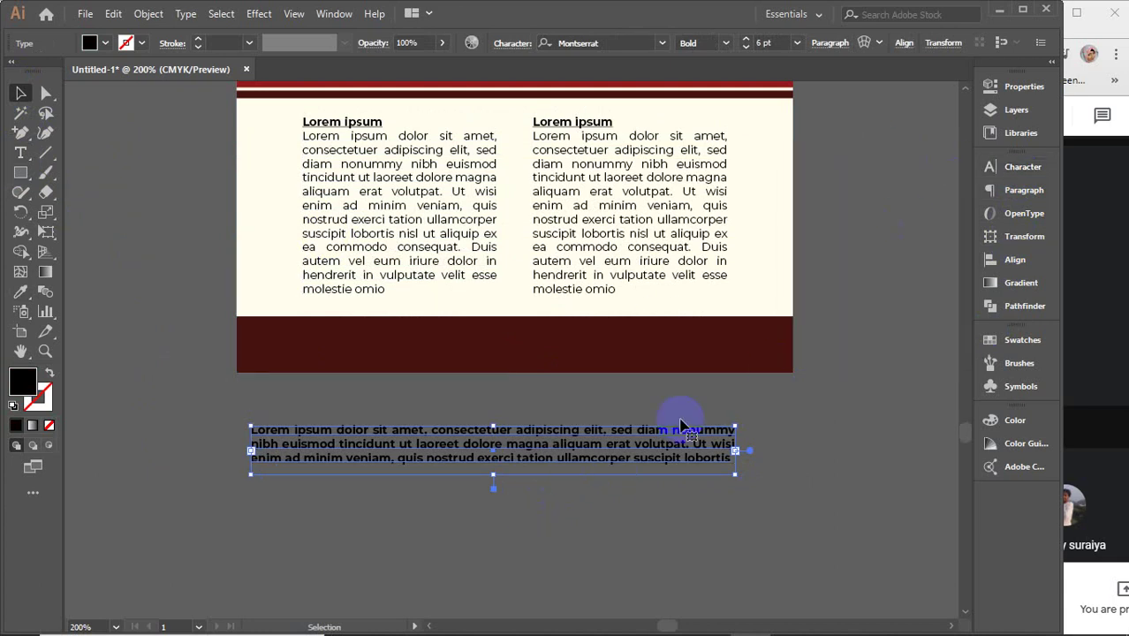
triple_click(492, 461)
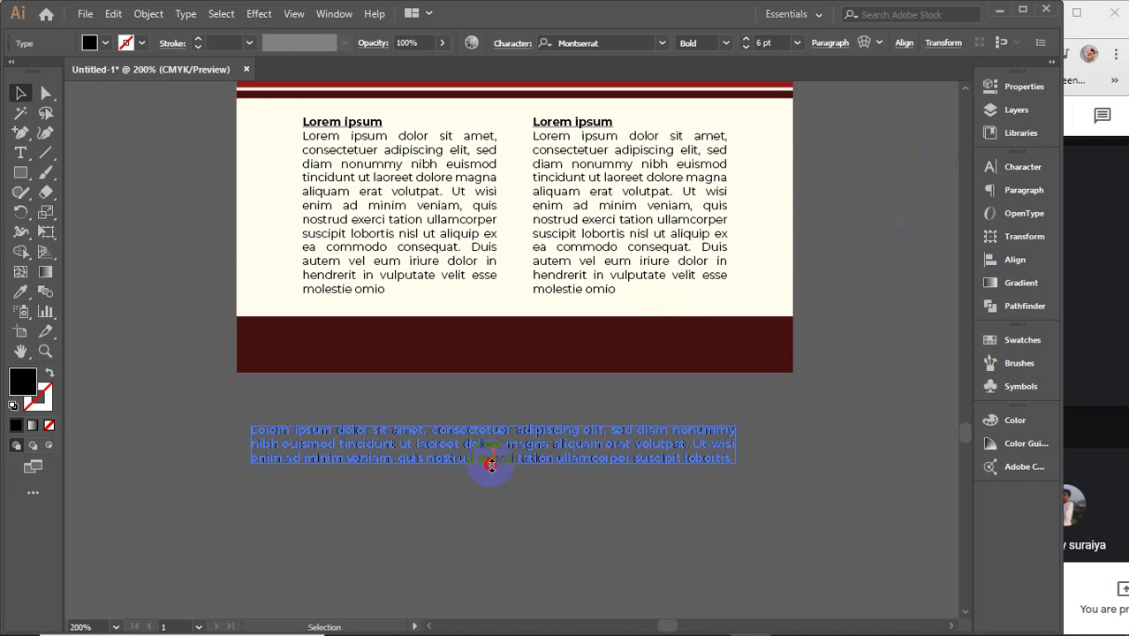
left_click_drag(492, 466, 492, 465)
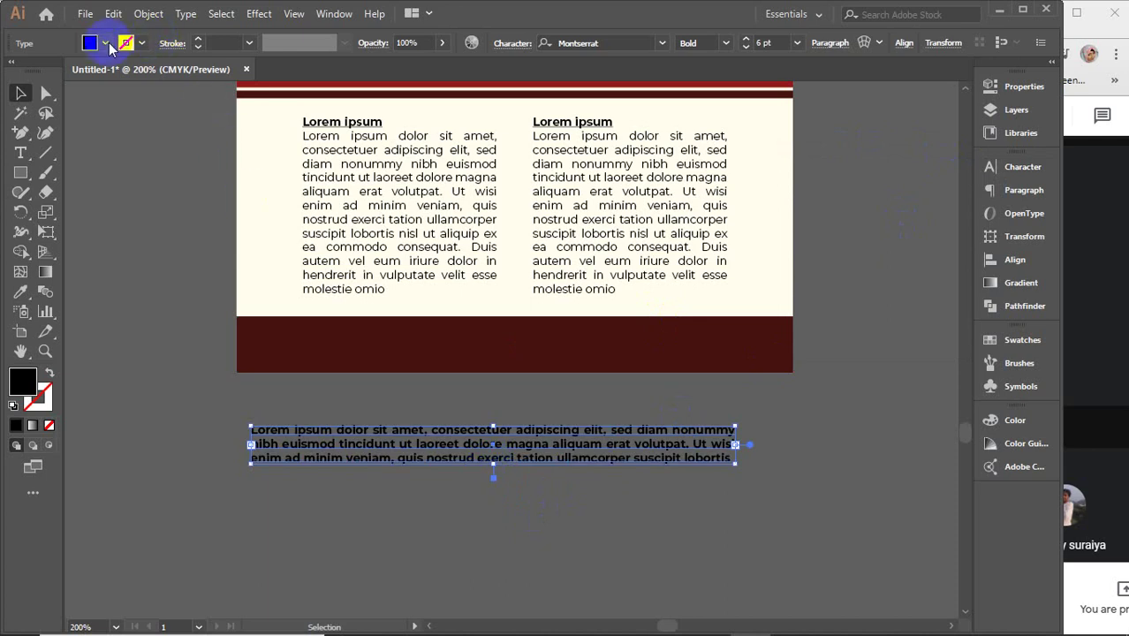
- Set the fill of the placeholder text below the footer to white
left_click(106, 44)
left_click(34, 70)
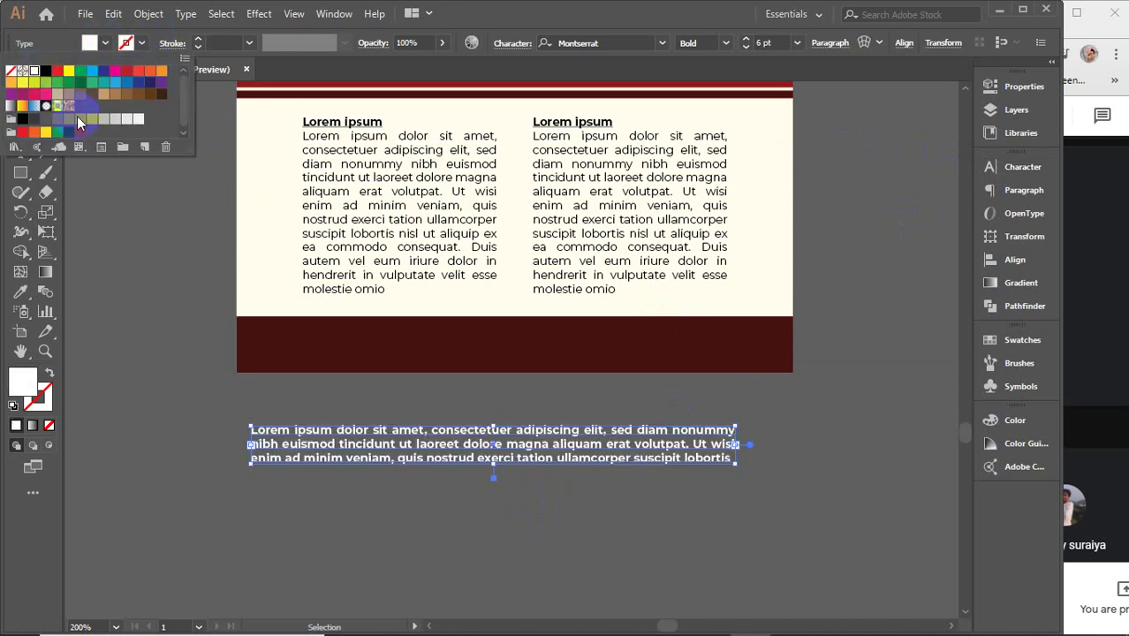
left_click(420, 488)
- Centre the white text block horizontally and vertically on the maroon footer rectangle
left_click(417, 339, "shift")
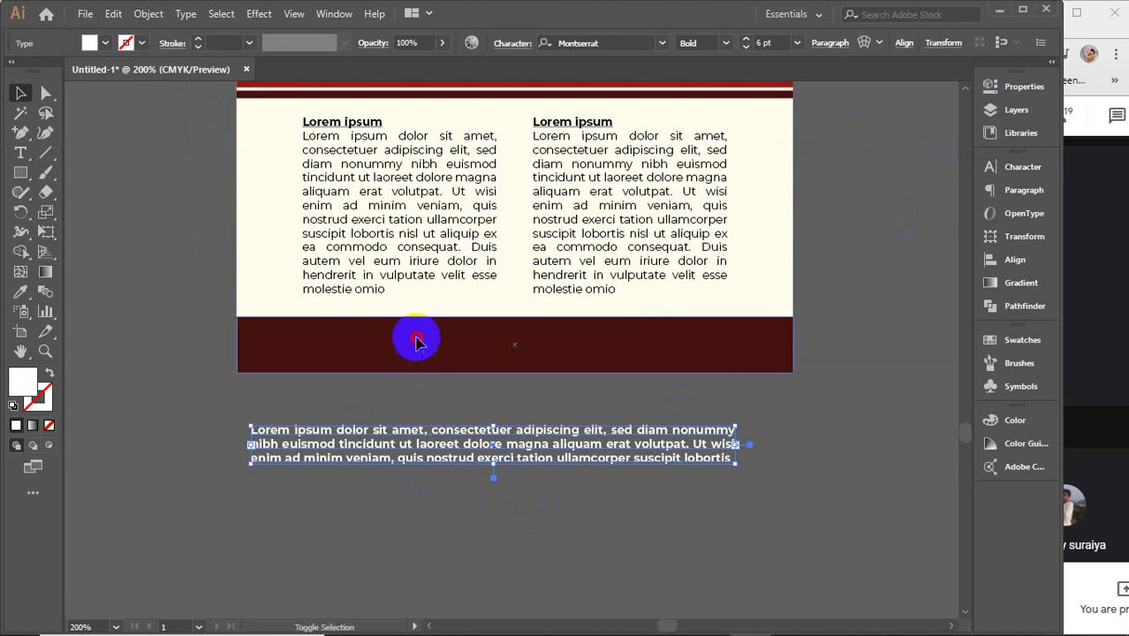
left_click(417, 342)
left_click(560, 43)
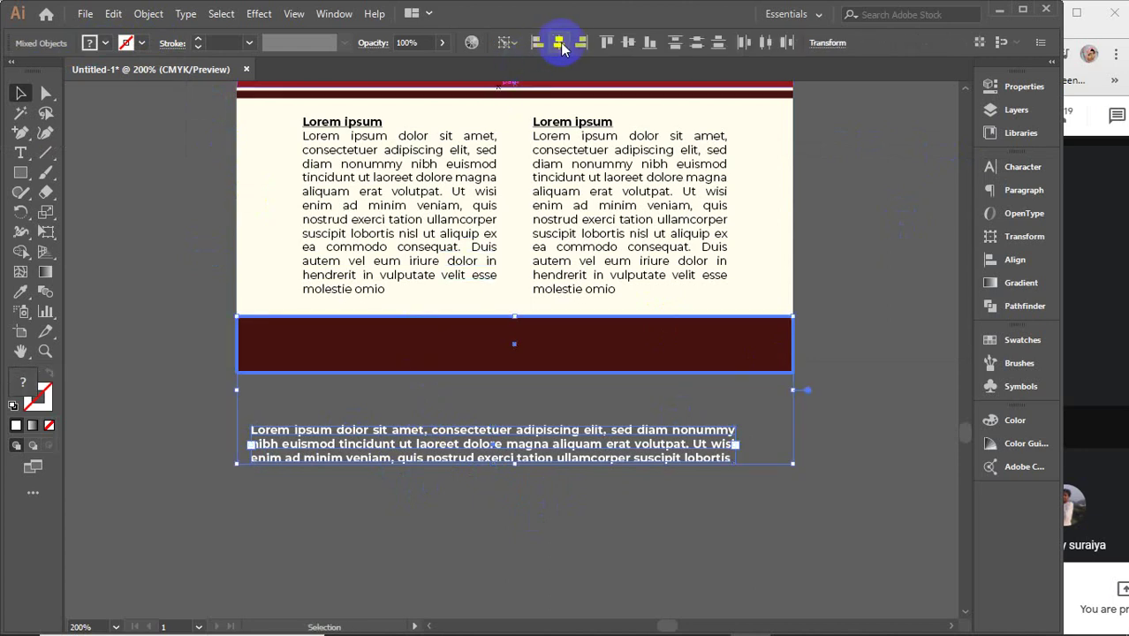
left_click(628, 43)
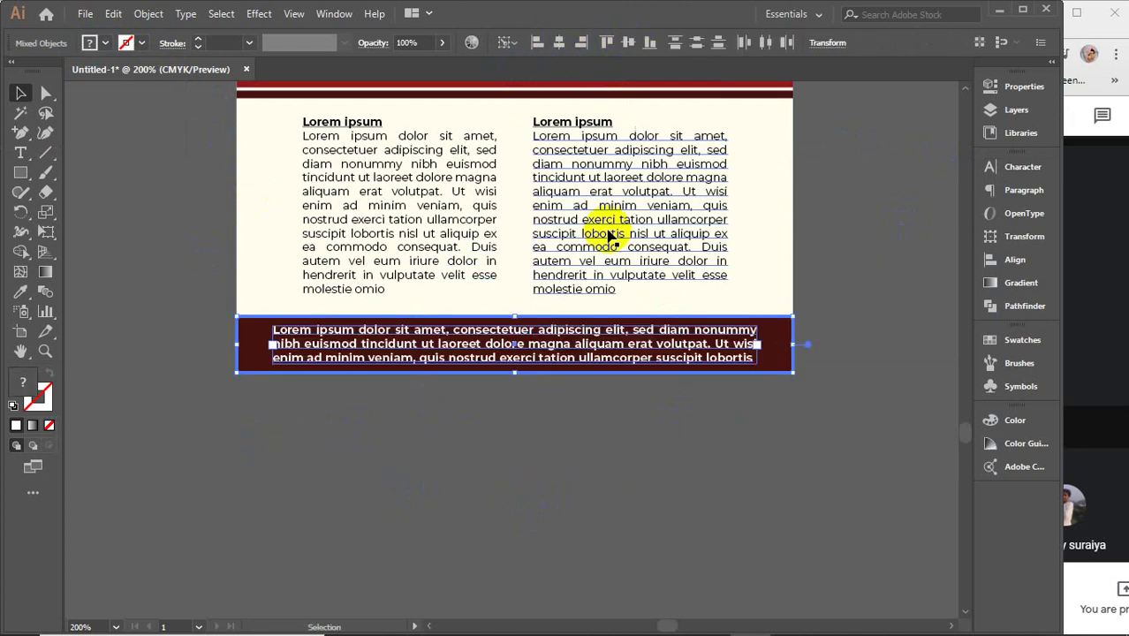
left_click(613, 482)
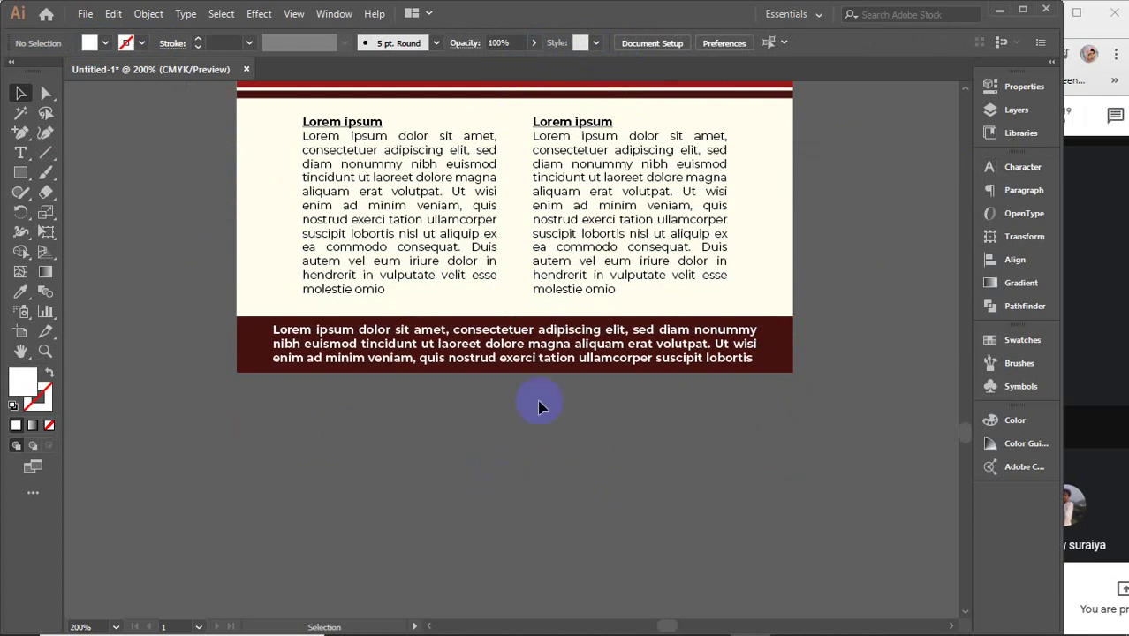
left_click(543, 352)
scroll(543, 351, "up", 5)
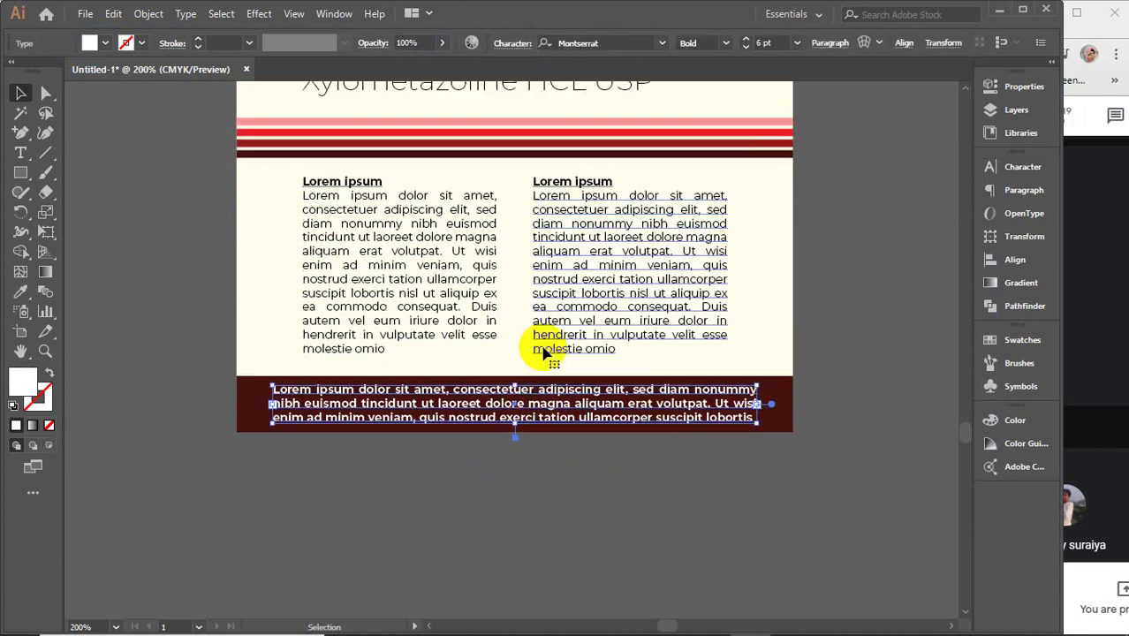
scroll(543, 352, "down", 3)
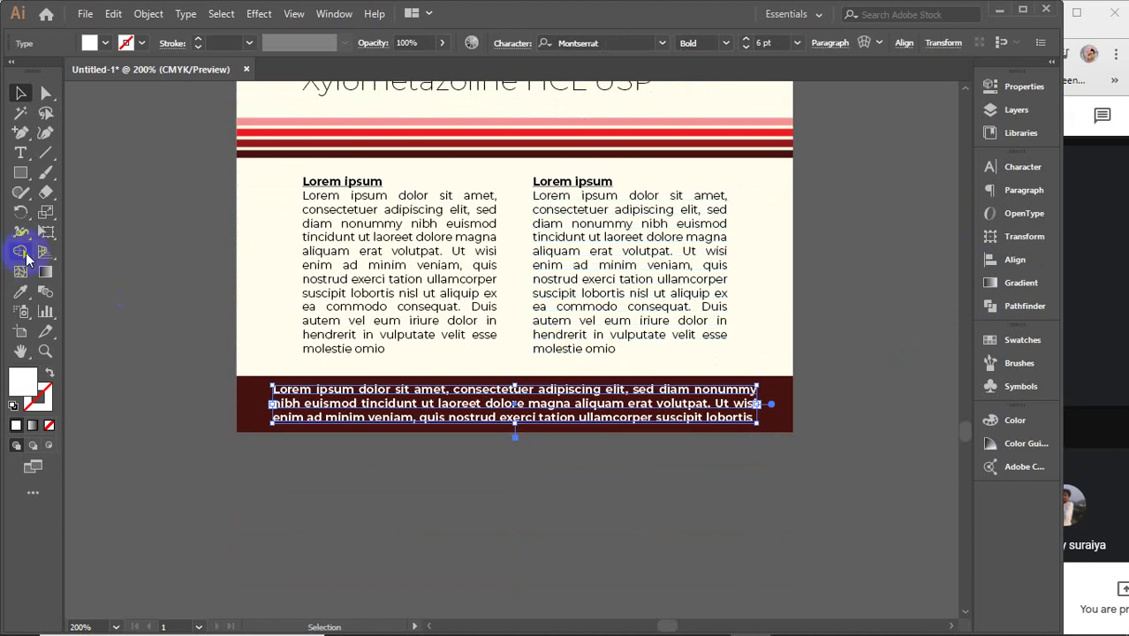
scroll(579, 560, "down", 2)
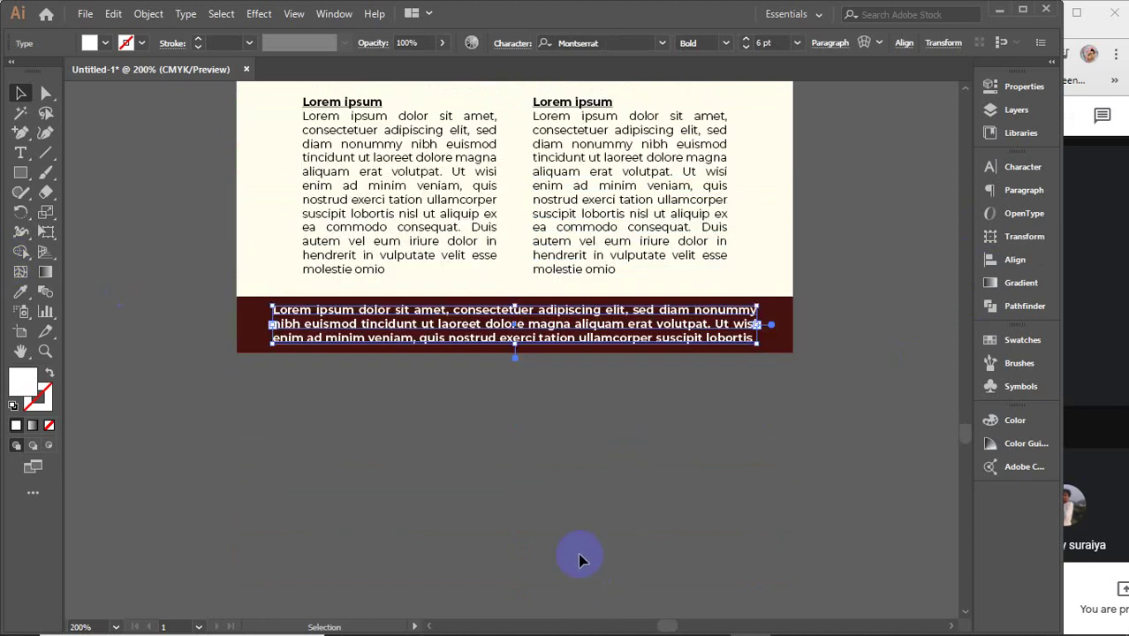
left_click(565, 508)
scroll(565, 509, "down", 2)
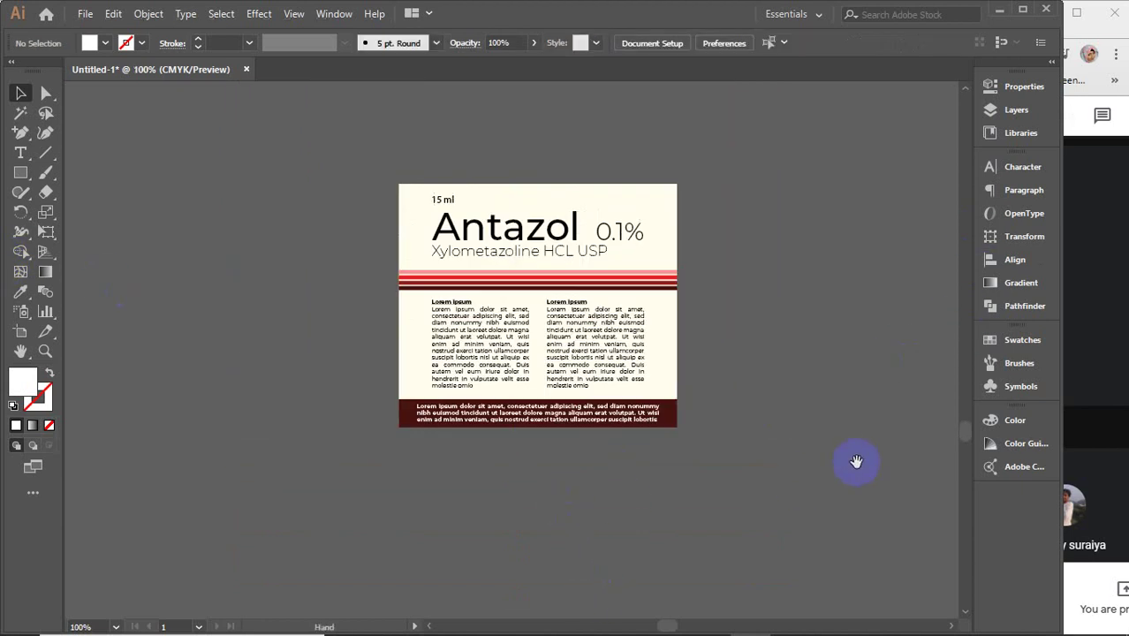
left_click_drag(856, 461, 198, 342)
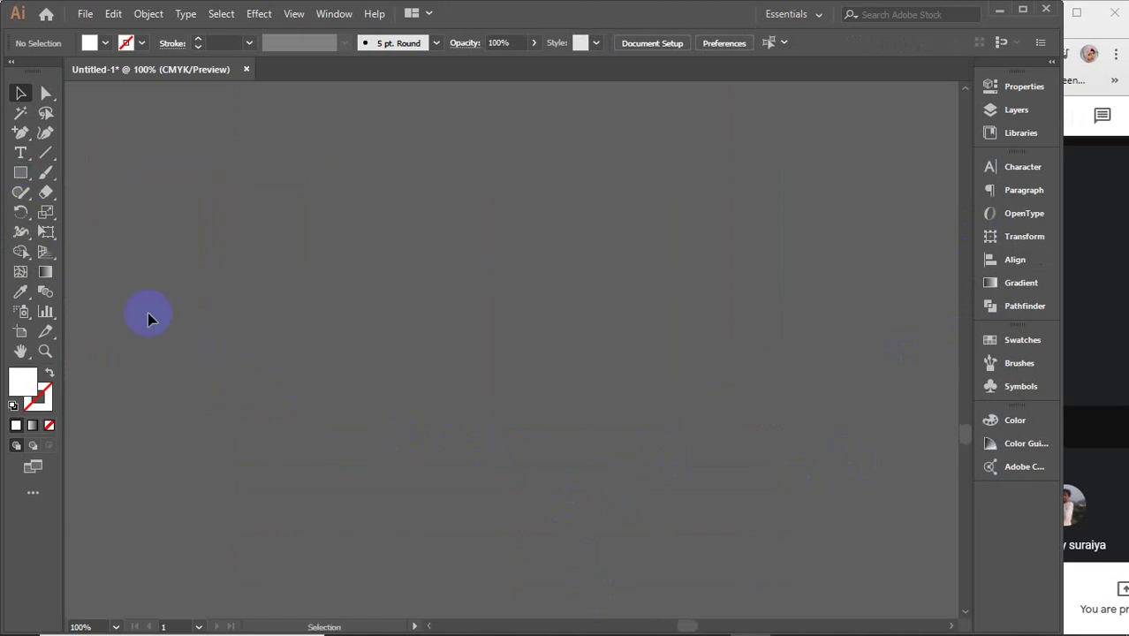
- Switch to Chrome, search Google Images for "background wallpaper design" in a new tab, and browse the results
mouse_move(664, 616)
left_click(803, 558)
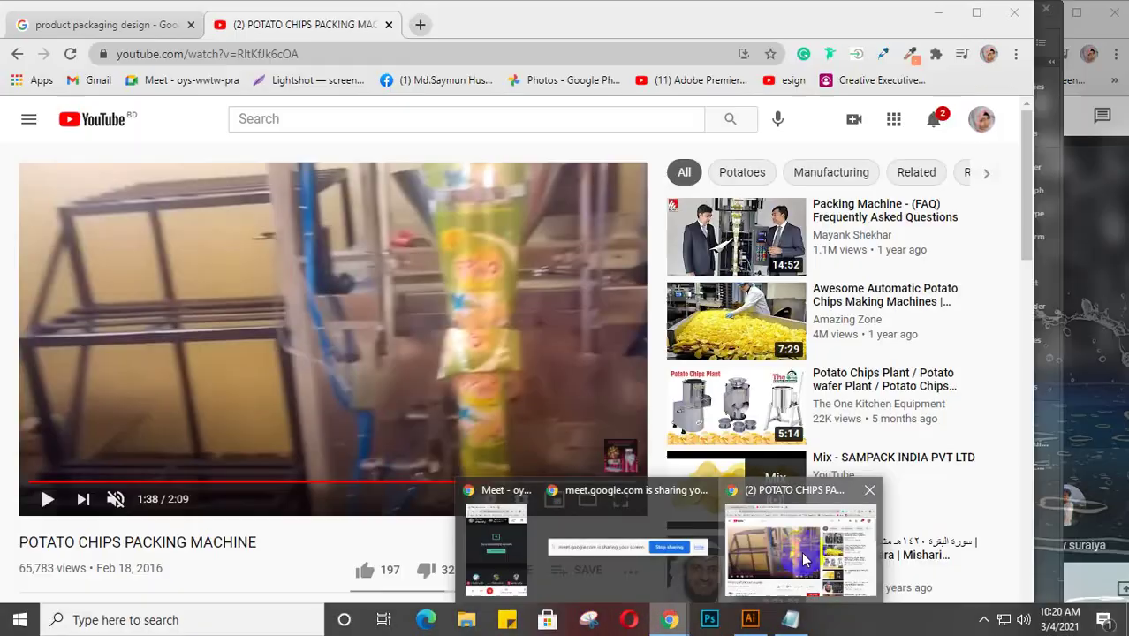
left_click(419, 25)
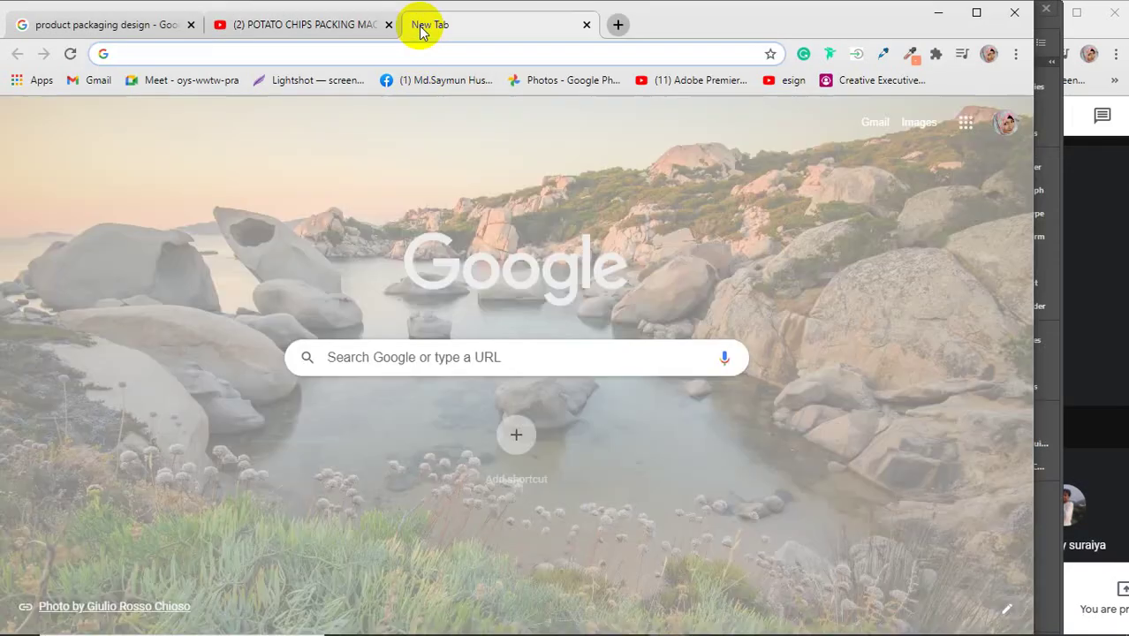
type("back")
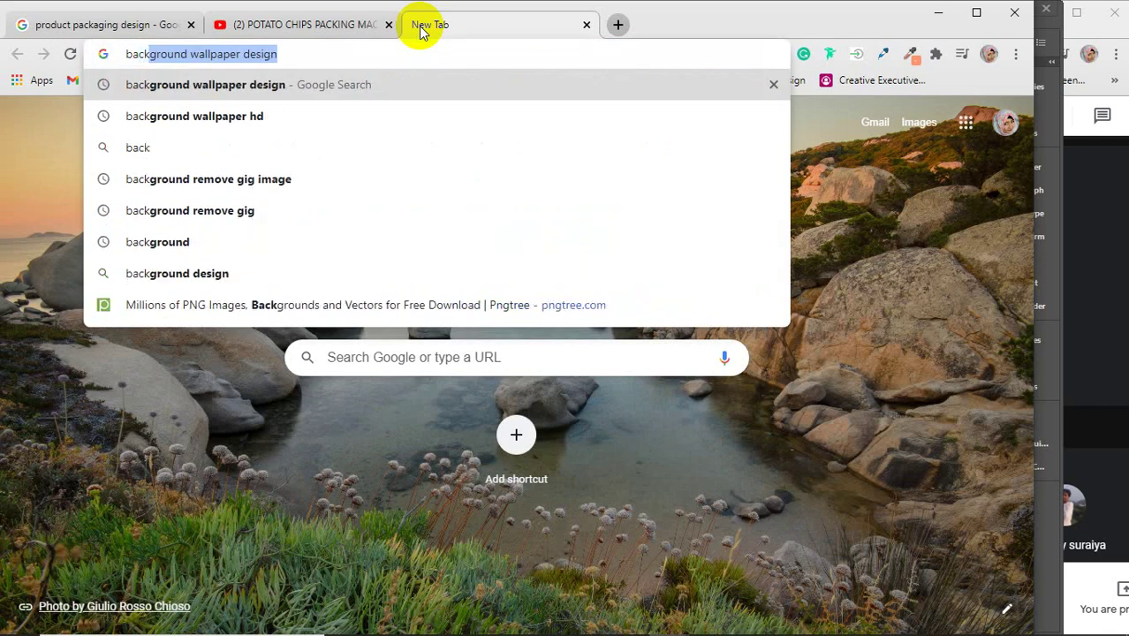
key("Return")
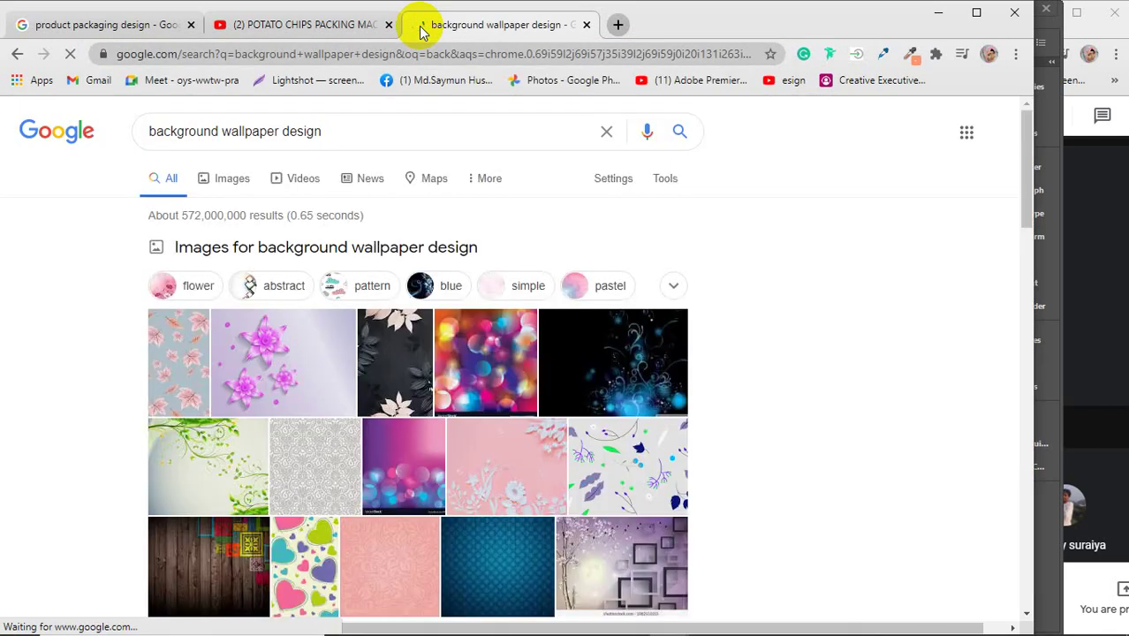
left_click(222, 181)
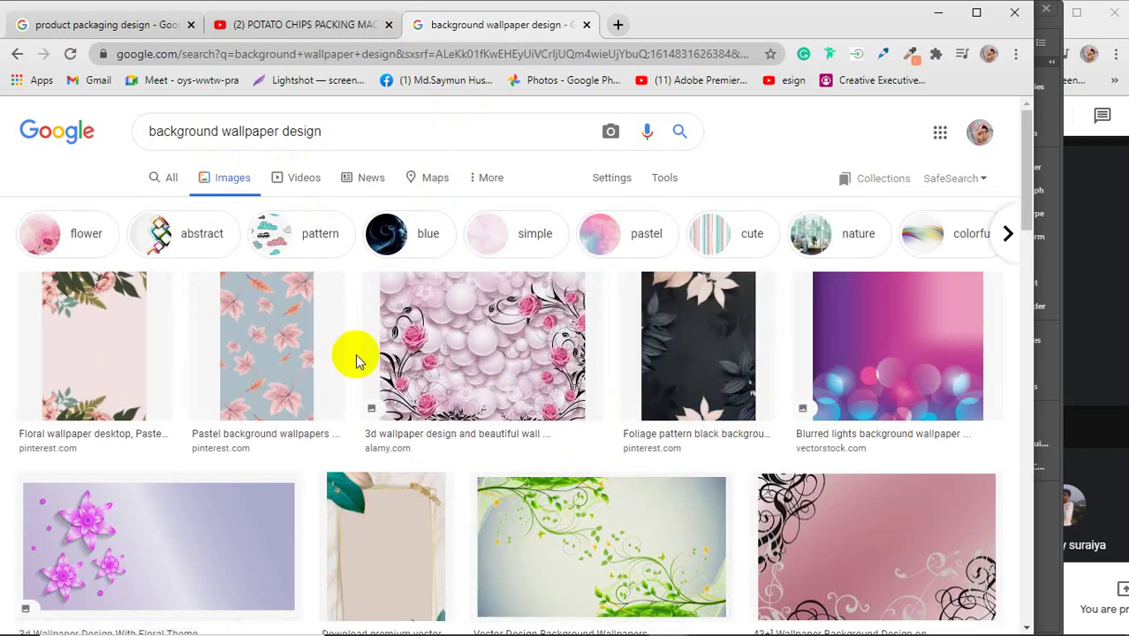
scroll(362, 364, "down", 3)
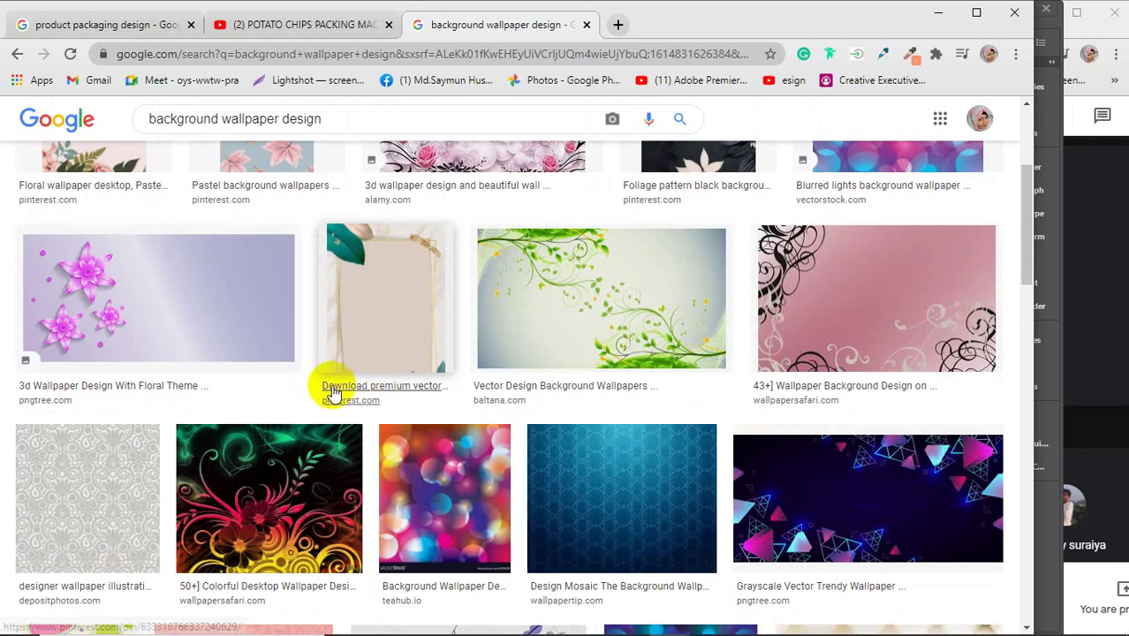
- Browse the background wallpaper results and copy the Colorful Background Design Ultra HD image from its preview
scroll(327, 386, "down", 5)
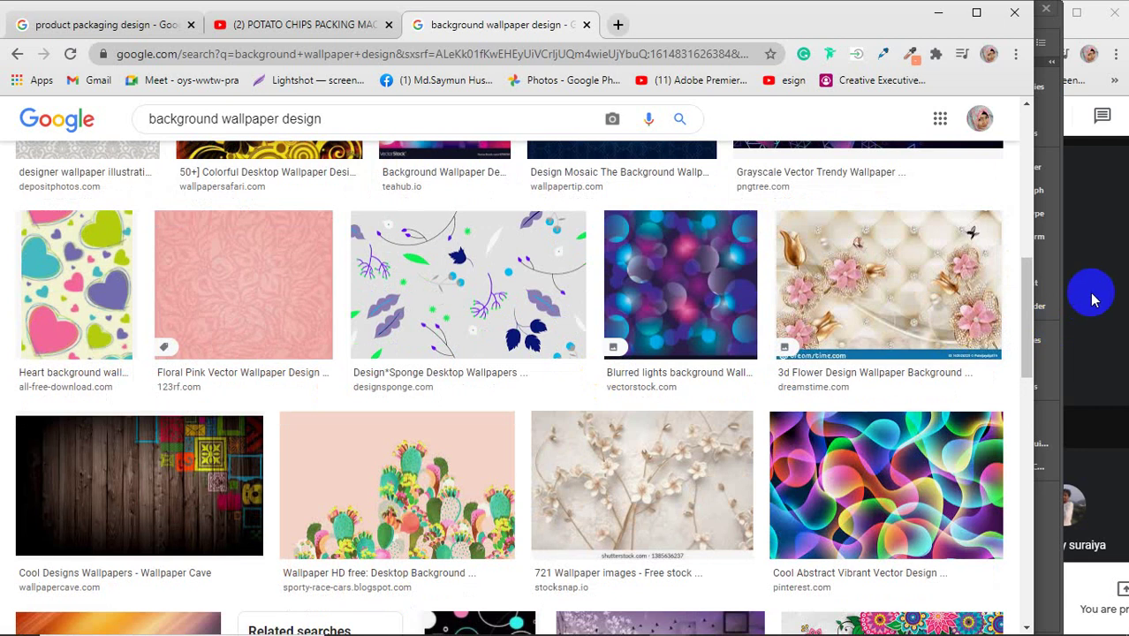
left_click(1092, 301)
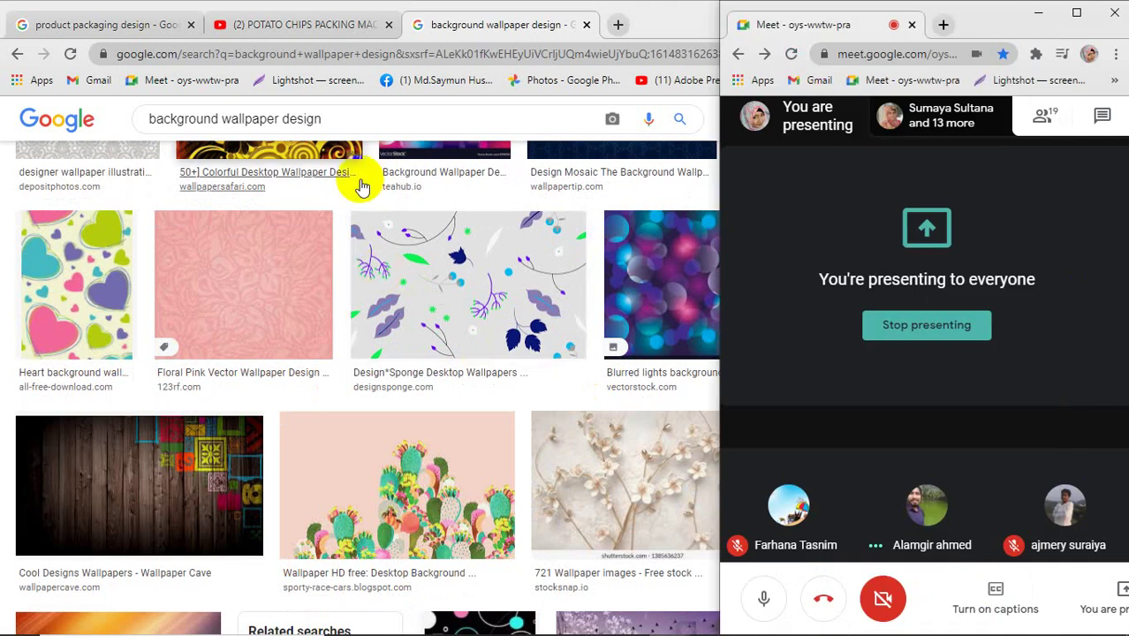
left_click(361, 116)
scroll(398, 239, "down", 2)
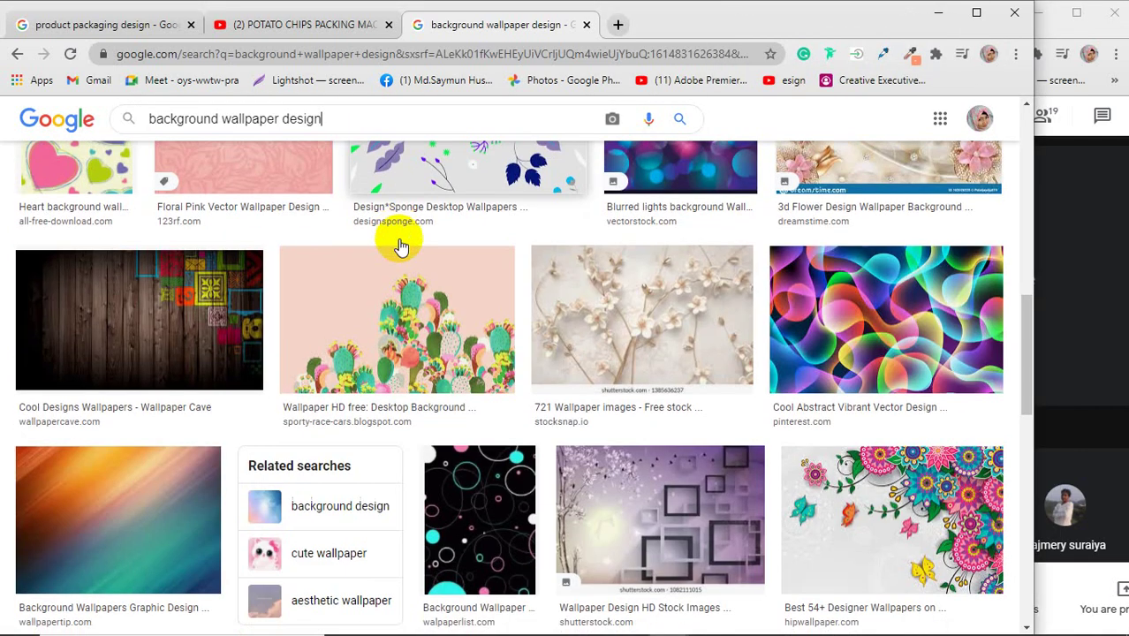
scroll(398, 239, "down", 2)
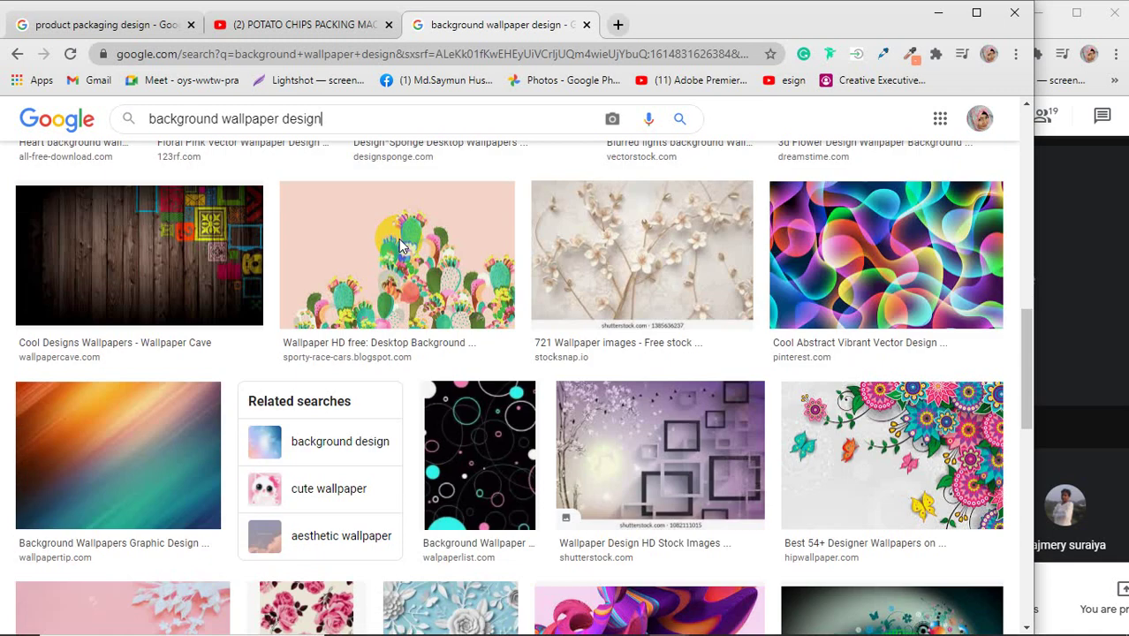
scroll(397, 244, "down", 1)
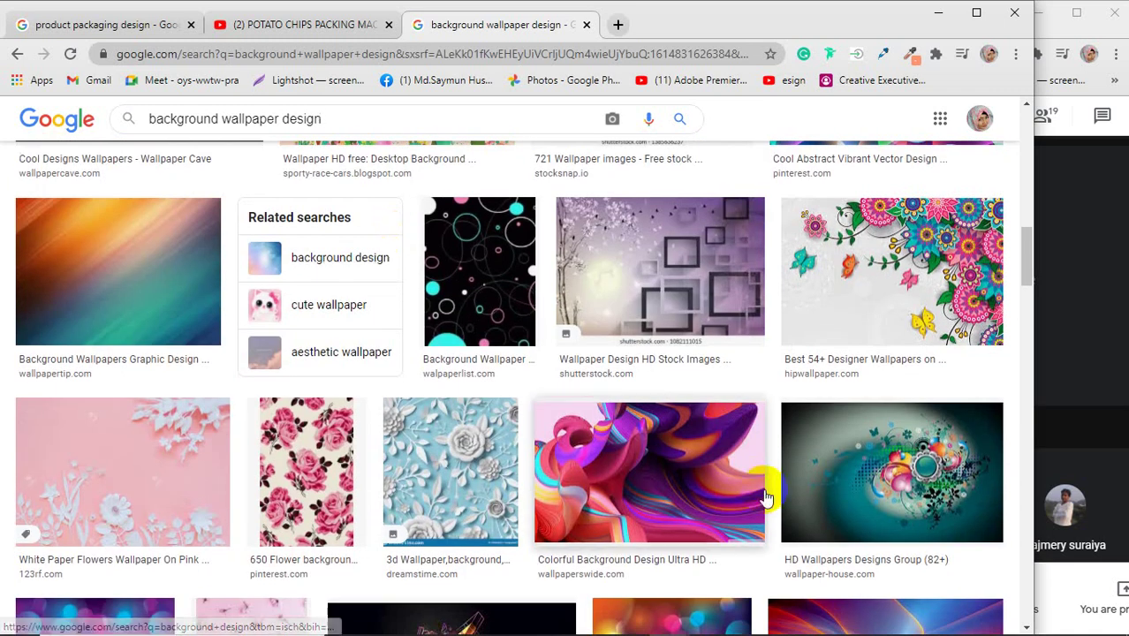
left_click(671, 459)
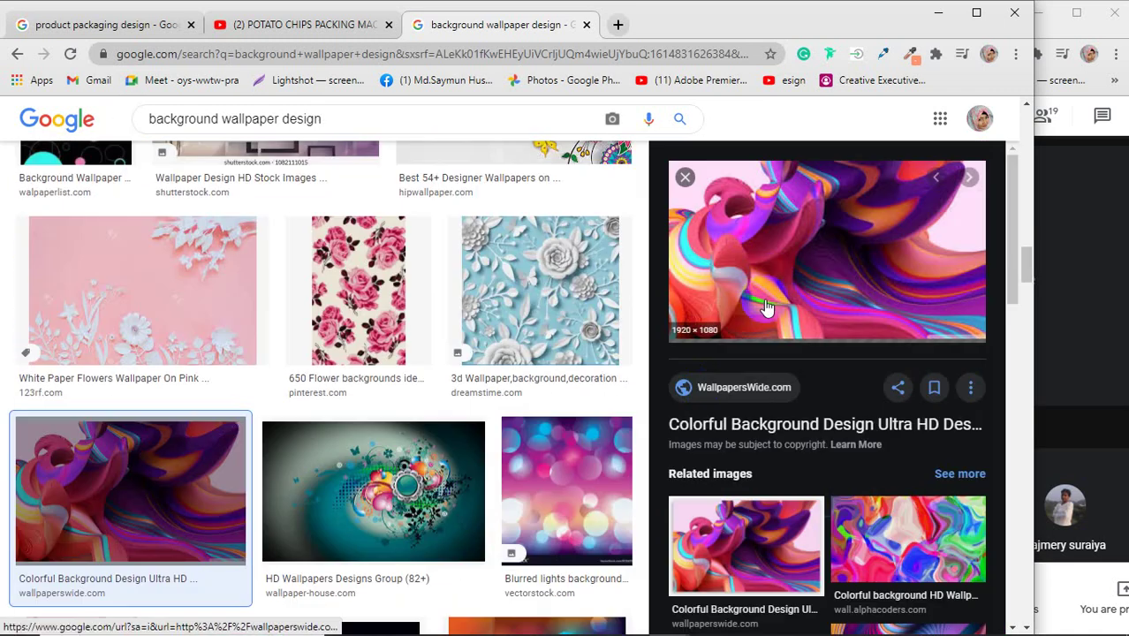
right_click(757, 245)
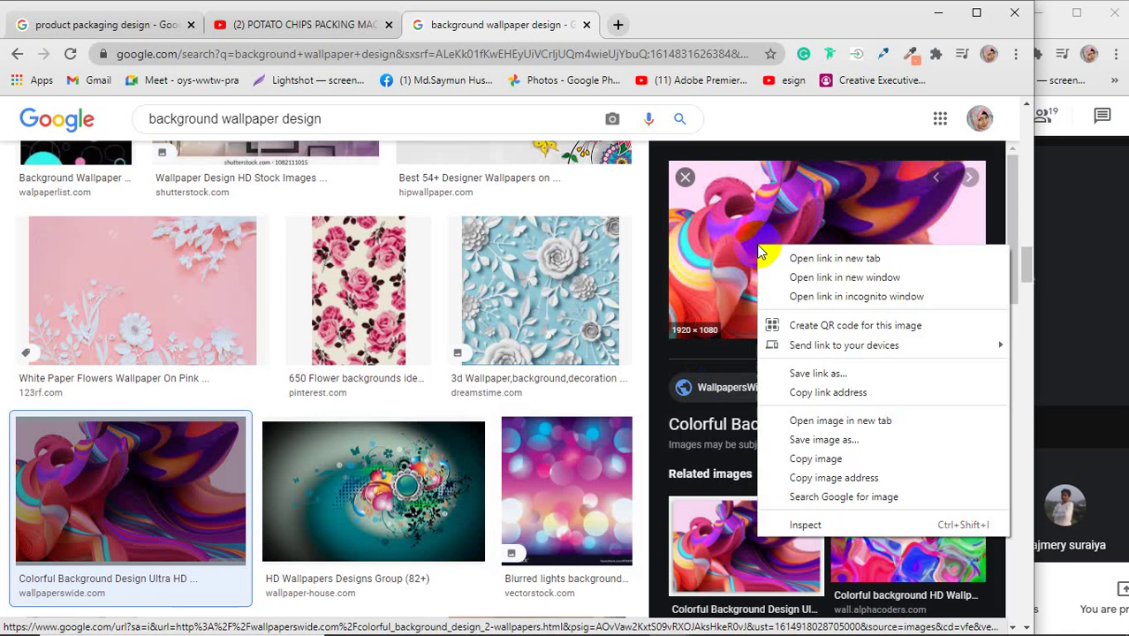
left_click(818, 459)
- Switch to Illustrator, paste the copied wallpaper image and move it slightly upward on the empty canvas
left_click(938, 12)
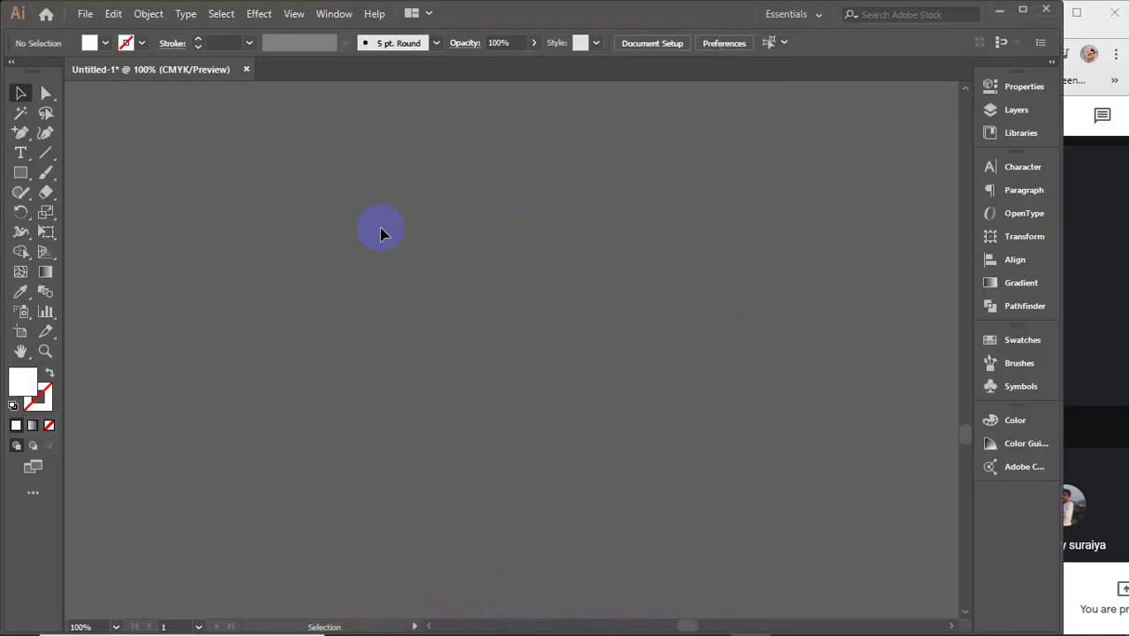
key("ctrl+v")
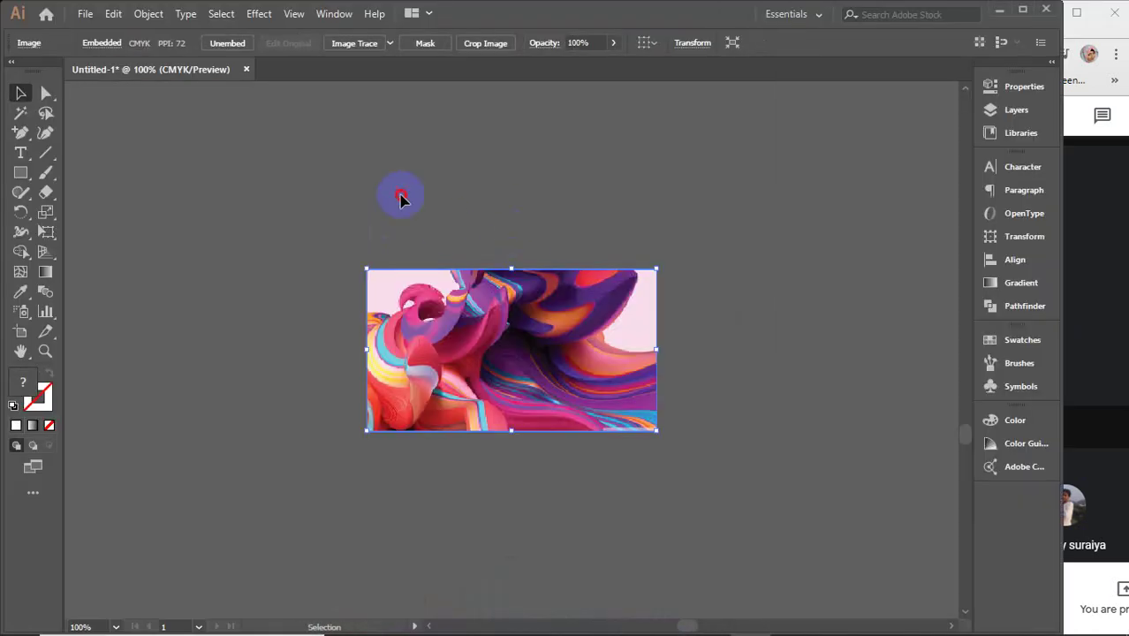
left_click(403, 197)
left_click_drag(477, 329, 477, 285)
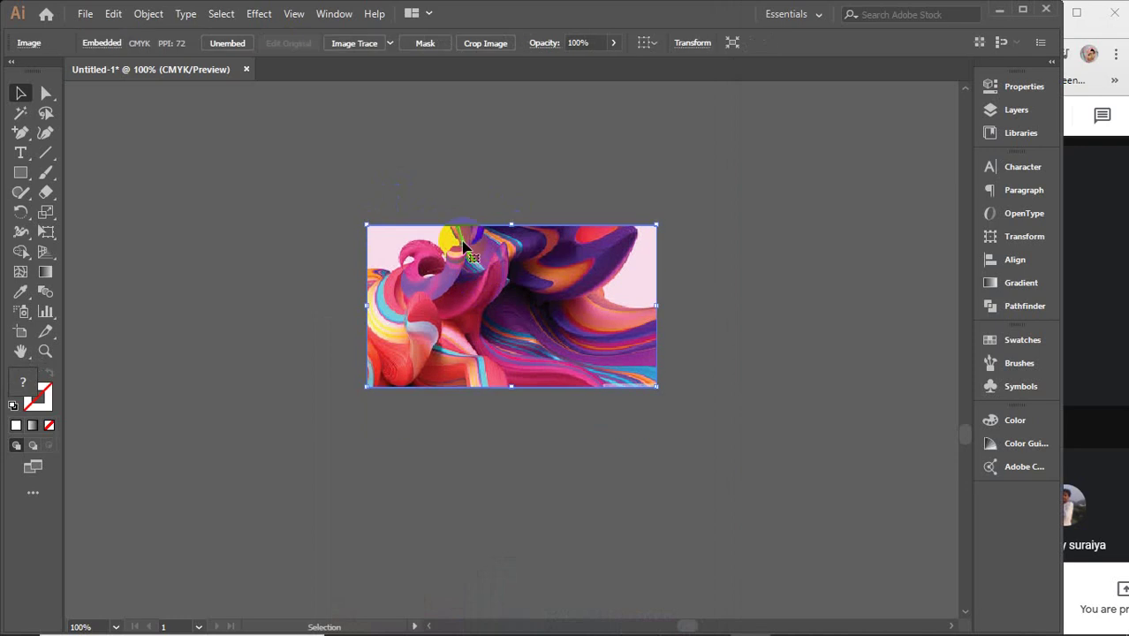
left_click(330, 172)
- Draw a white rectangle over the middle of the wallpaper image and clip the image with it
left_click(19, 175)
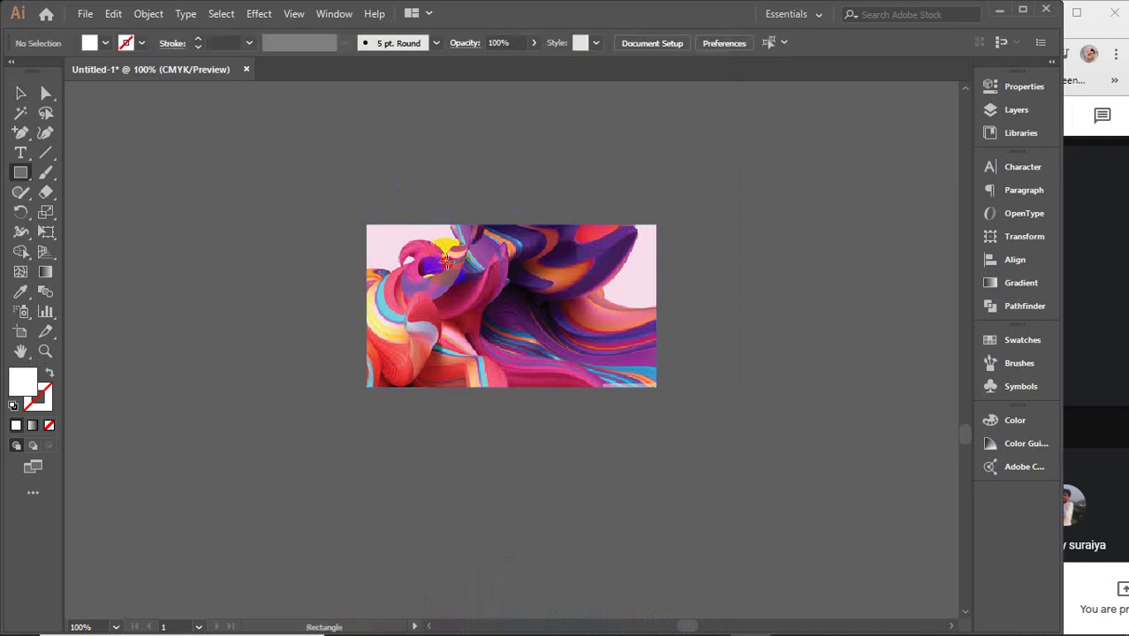
left_click_drag(446, 262, 583, 359)
key("v")
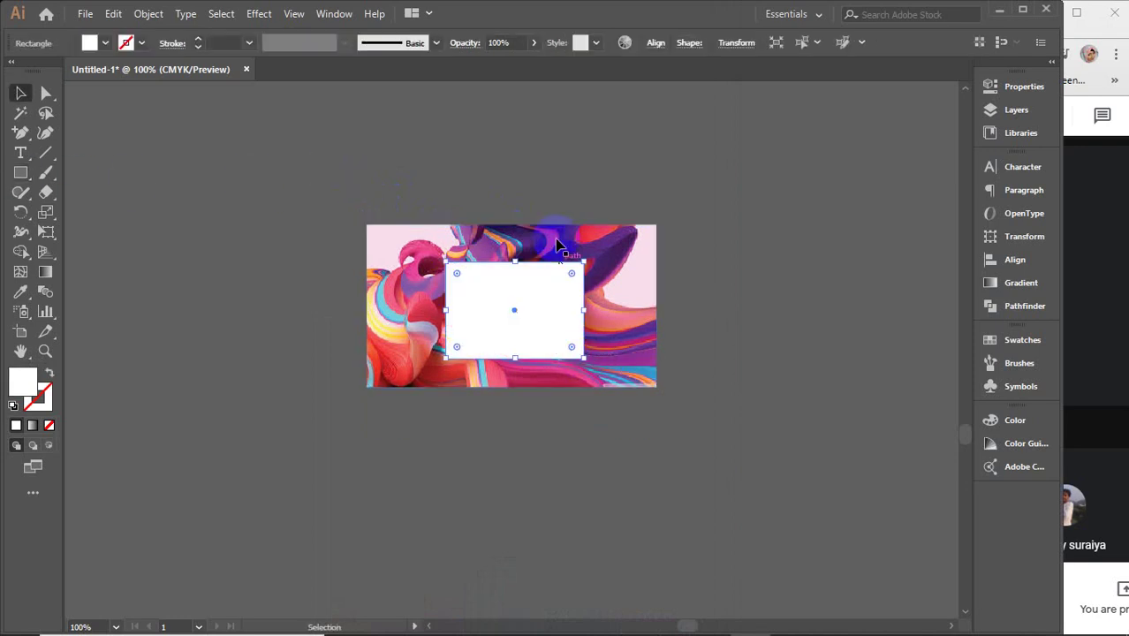
left_click_drag(512, 164, 580, 327)
right_click(553, 310)
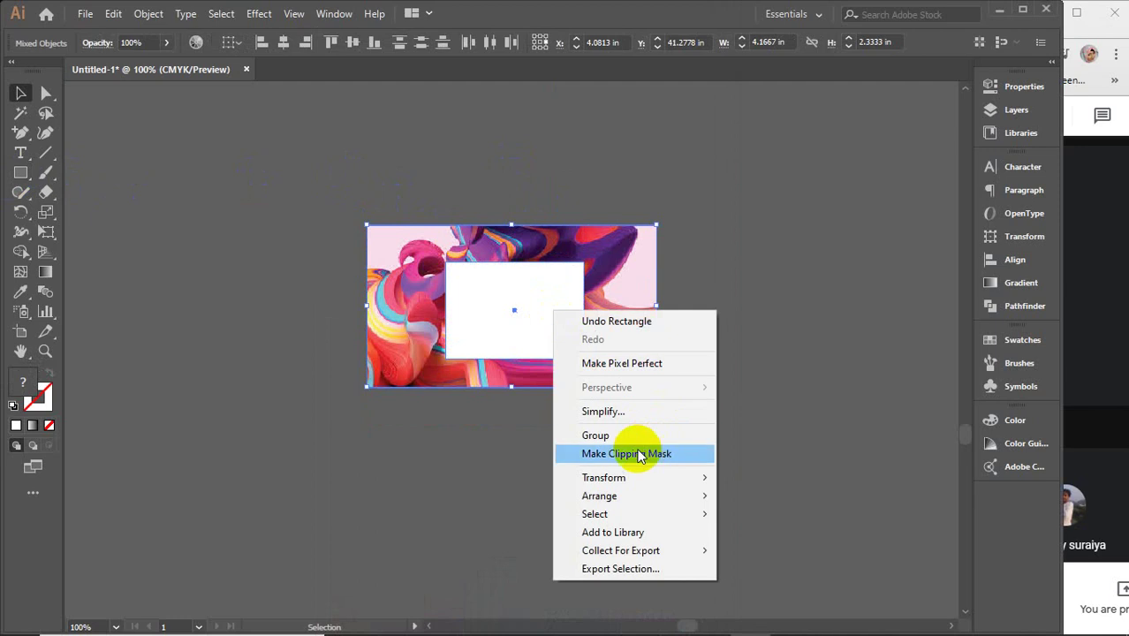
left_click(647, 453)
- Undo the rectangular clipping mask and delete the white rectangle over the image
key("ctrl+z")
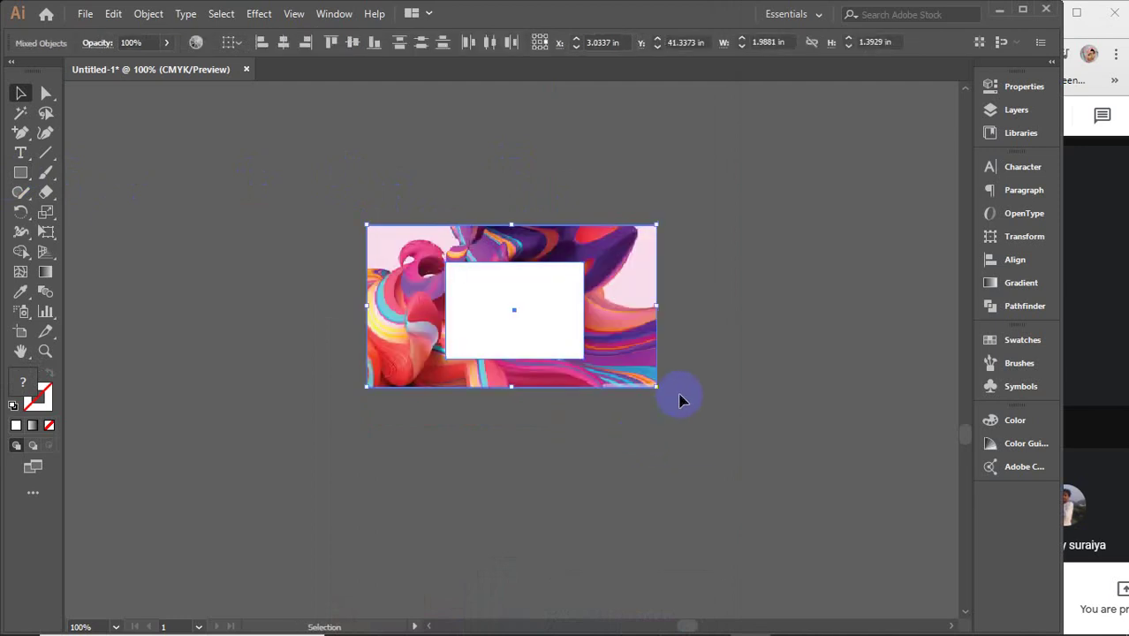
left_click(568, 287)
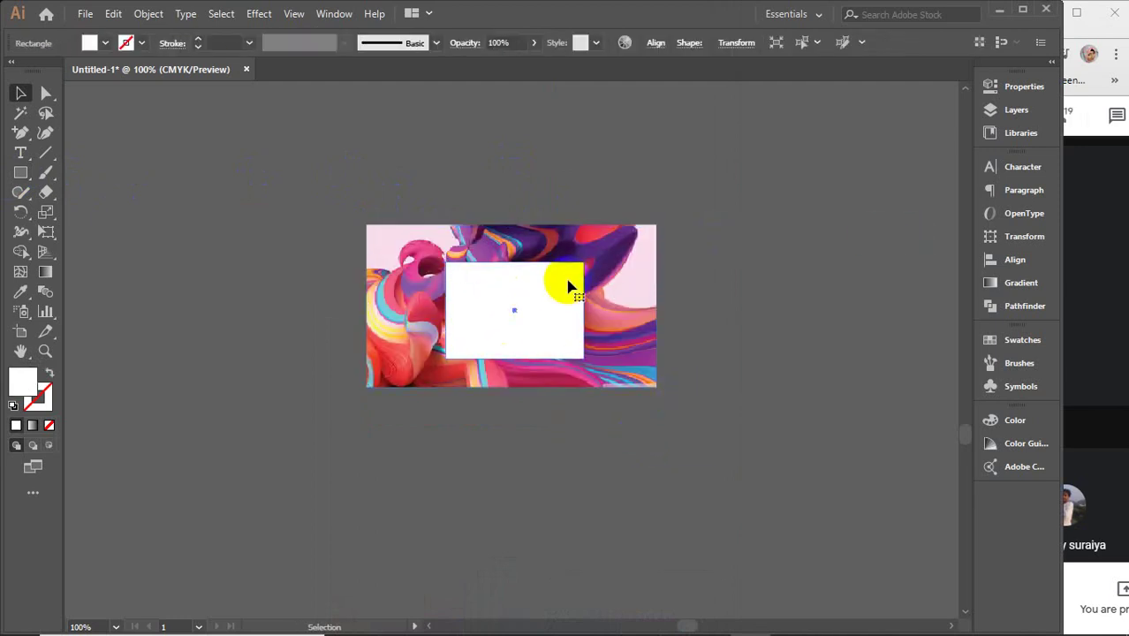
key("Delete")
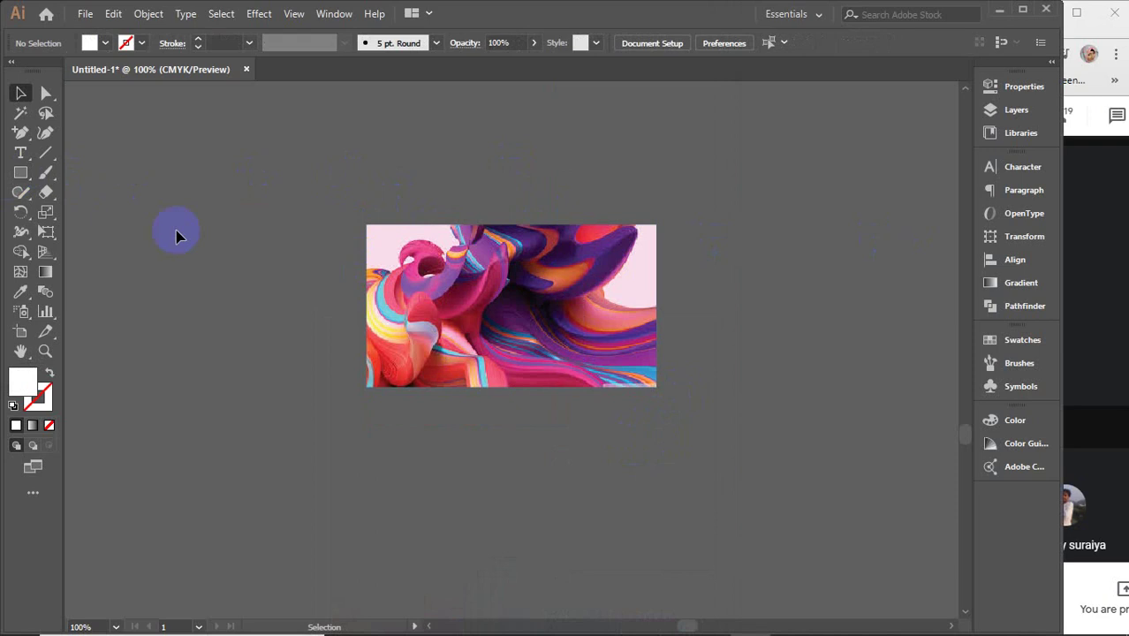
- Draw a tilted white hexagon over the wallpaper image and make a clipping mask from it
left_click(21, 172)
left_click(21, 172)
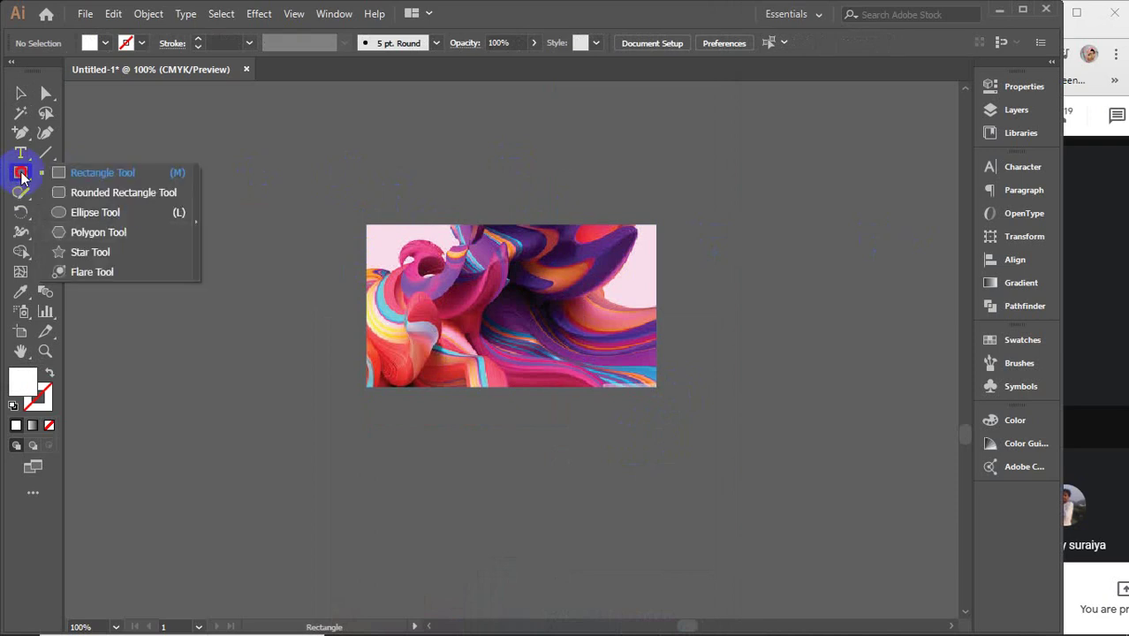
left_click(137, 237)
left_click_drag(426, 270, 525, 365)
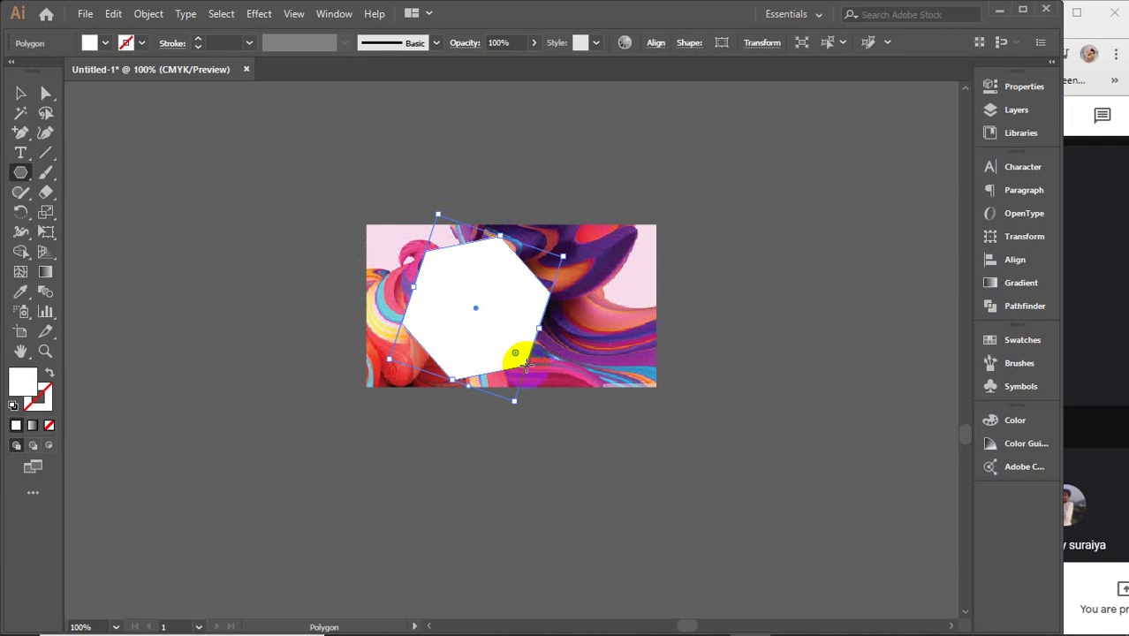
key("v")
left_click_drag(395, 205, 496, 321)
right_click(489, 315)
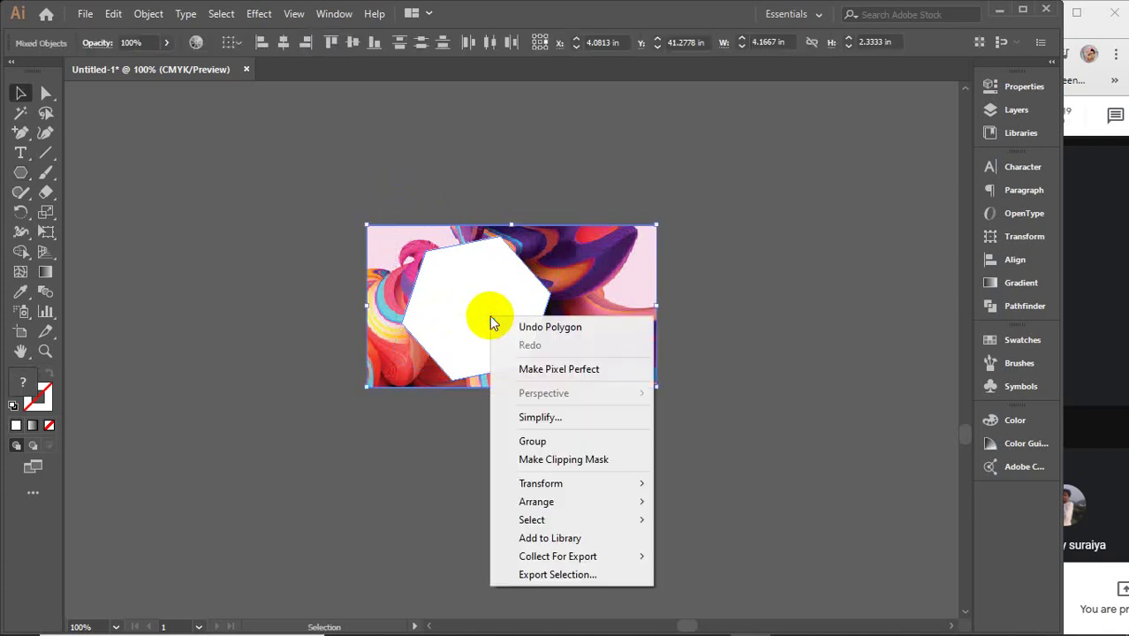
left_click(550, 459)
left_click(755, 371)
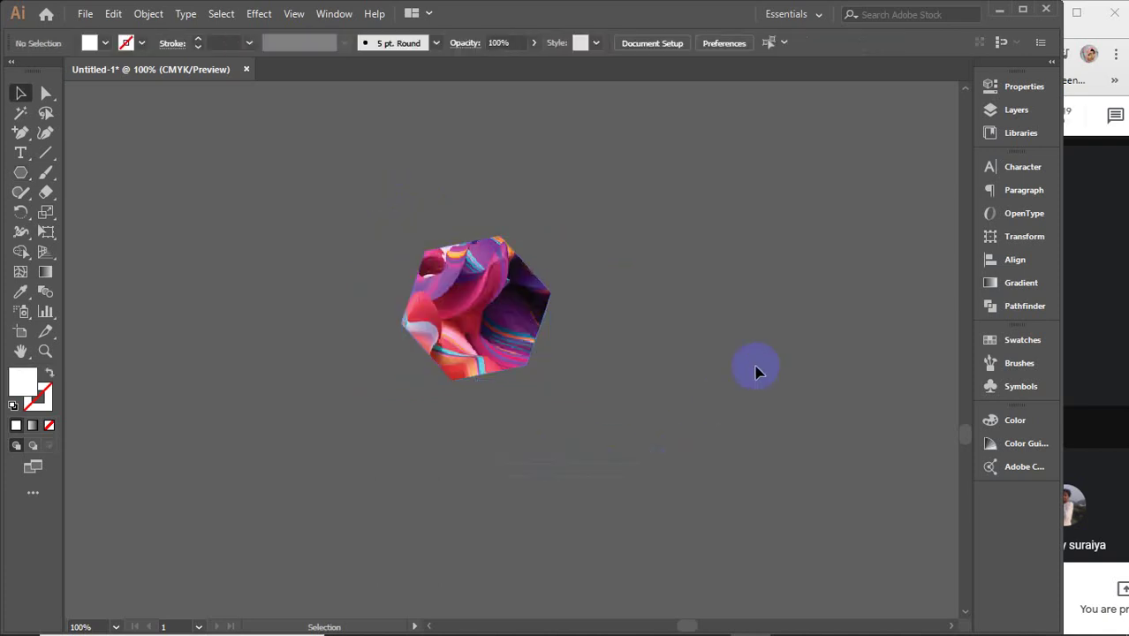
- Release the hexagonal clipping mask and delete the white hexagon from the image
left_click(410, 303)
key("ctrl+alt+7")
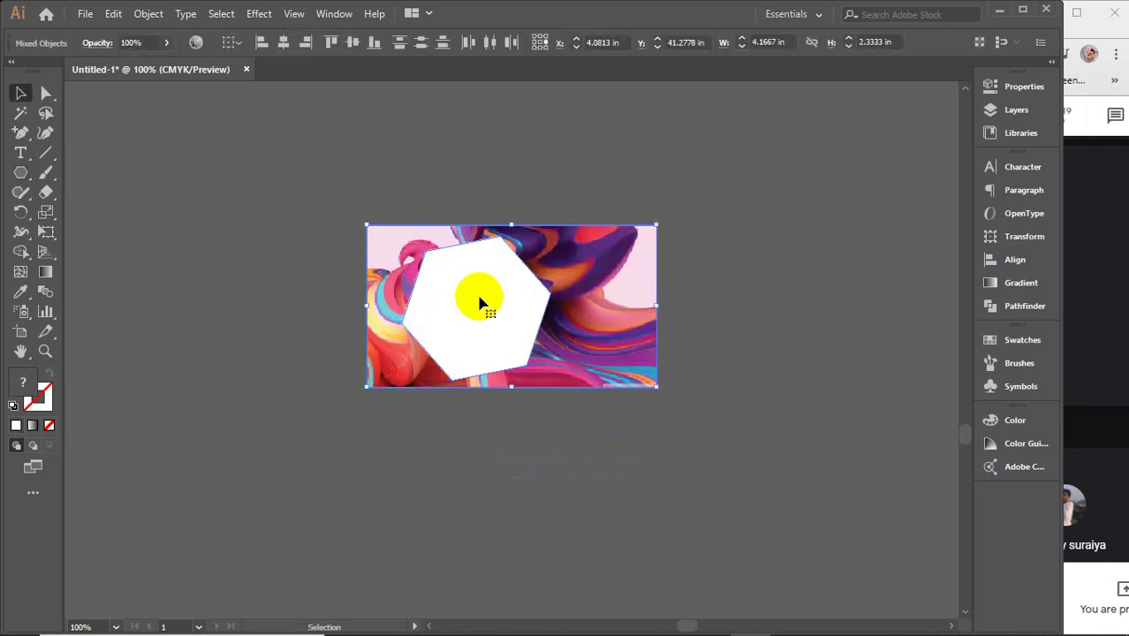
left_click(466, 340)
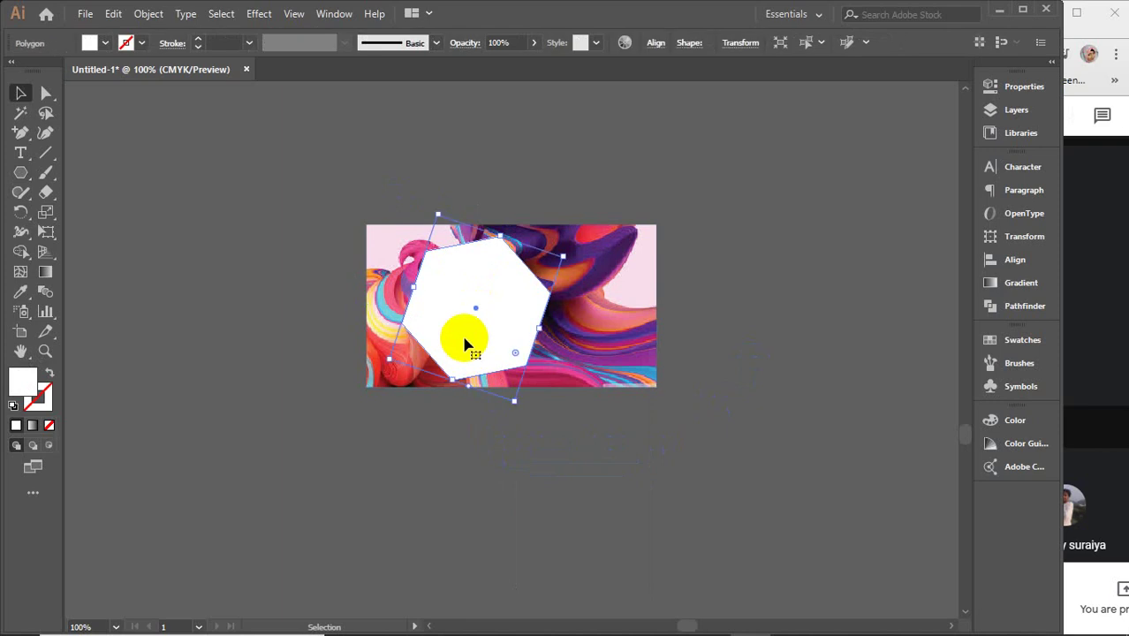
key("Delete")
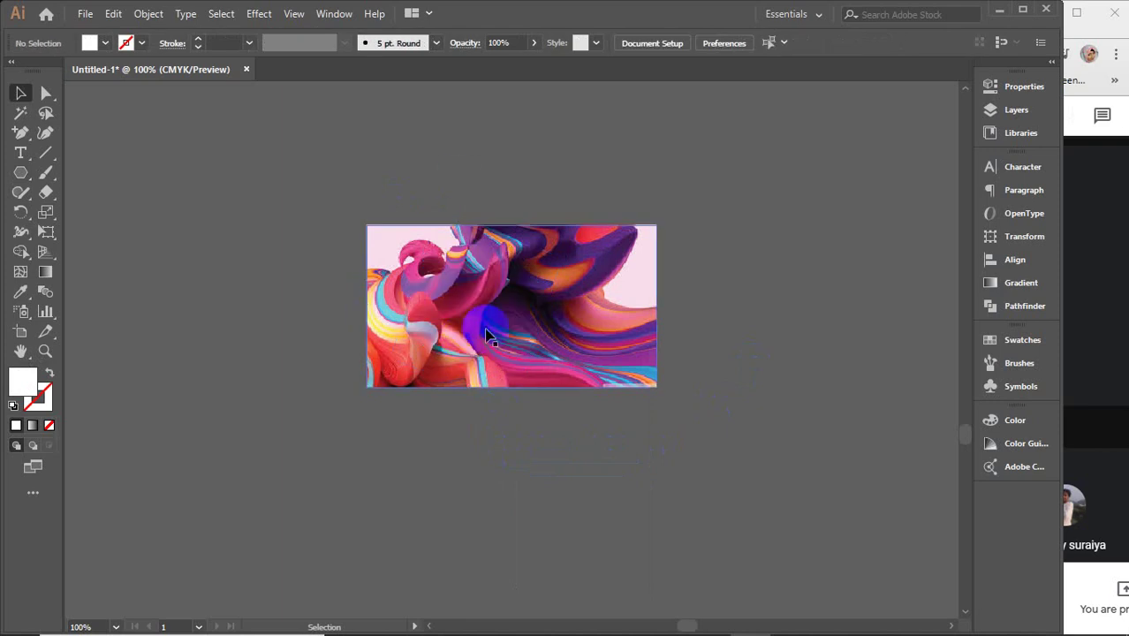
left_click(438, 209)
- Draw a small white circle with the Ellipse tool on the canvas, to the left of the wallpaper image
left_click(20, 172)
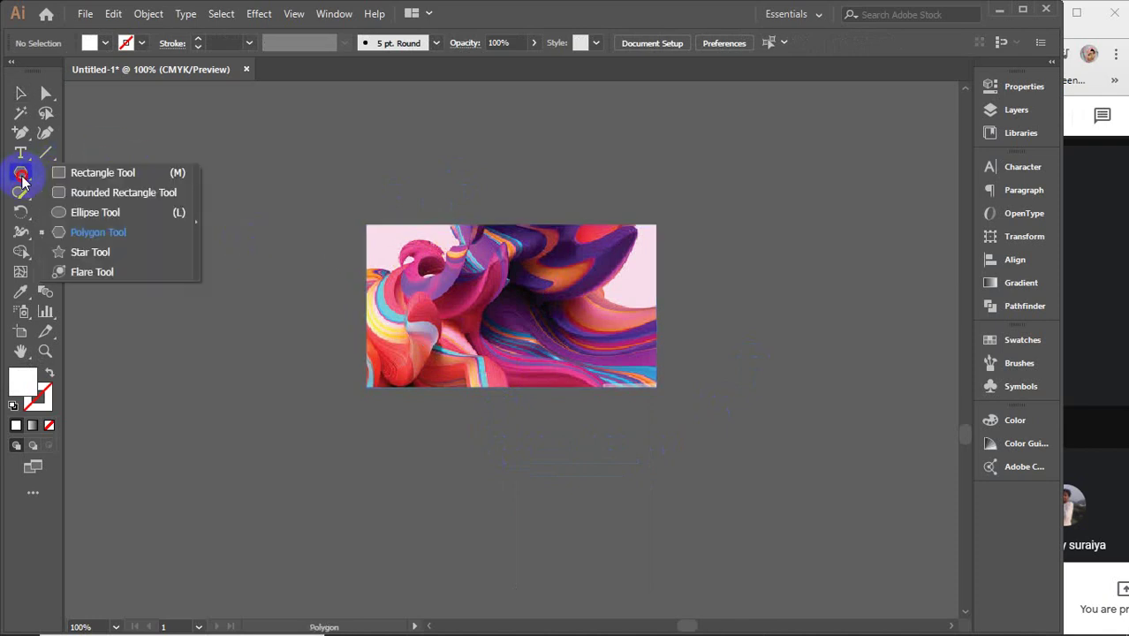
left_click(95, 211)
mouse_move(193, 220)
left_mouse_down()
mouse_move(226, 252)
mouse_move(214, 242)
mouse_move(240, 240)
left_mouse_up()
key("v")
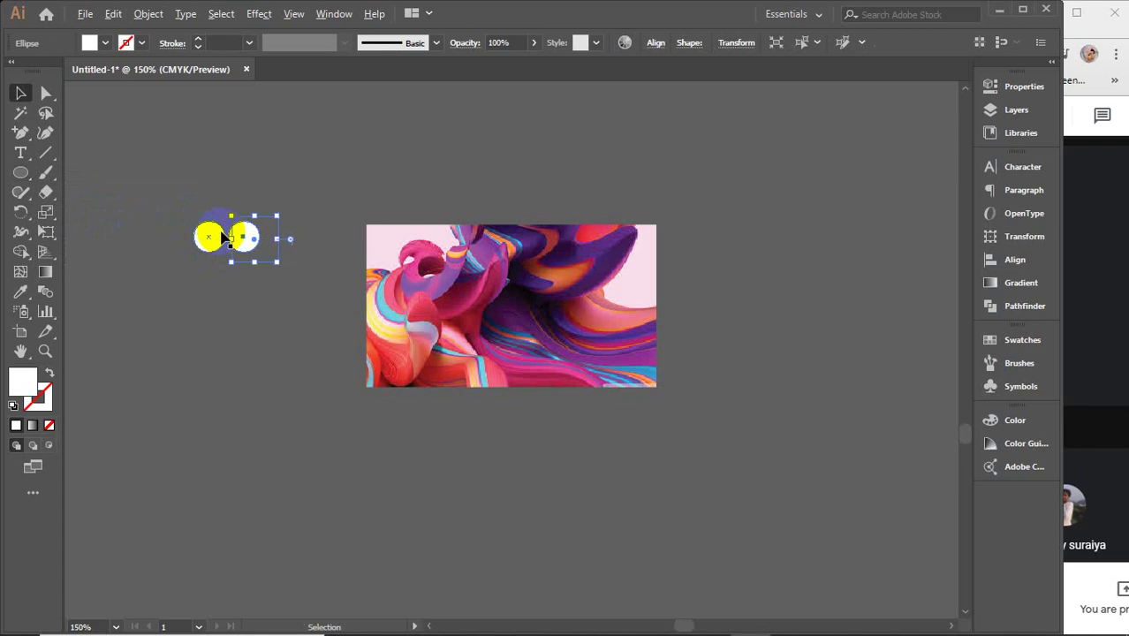
- Delete the second white circle, keeping only the original one
scroll(222, 236, "up", 4)
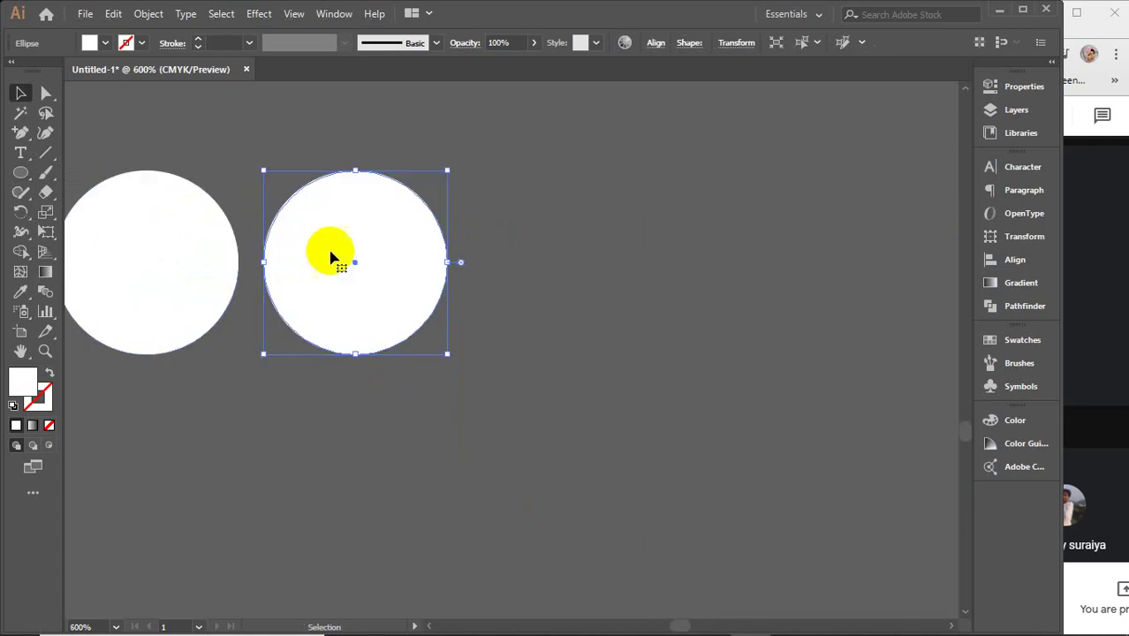
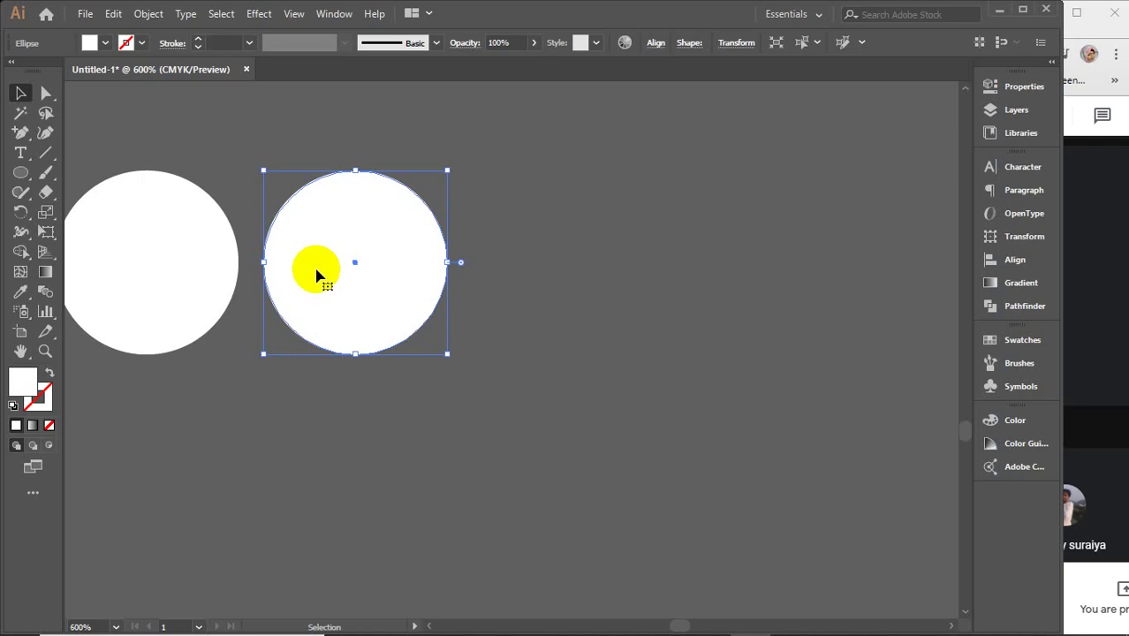
left_click_drag(316, 270, 381, 259)
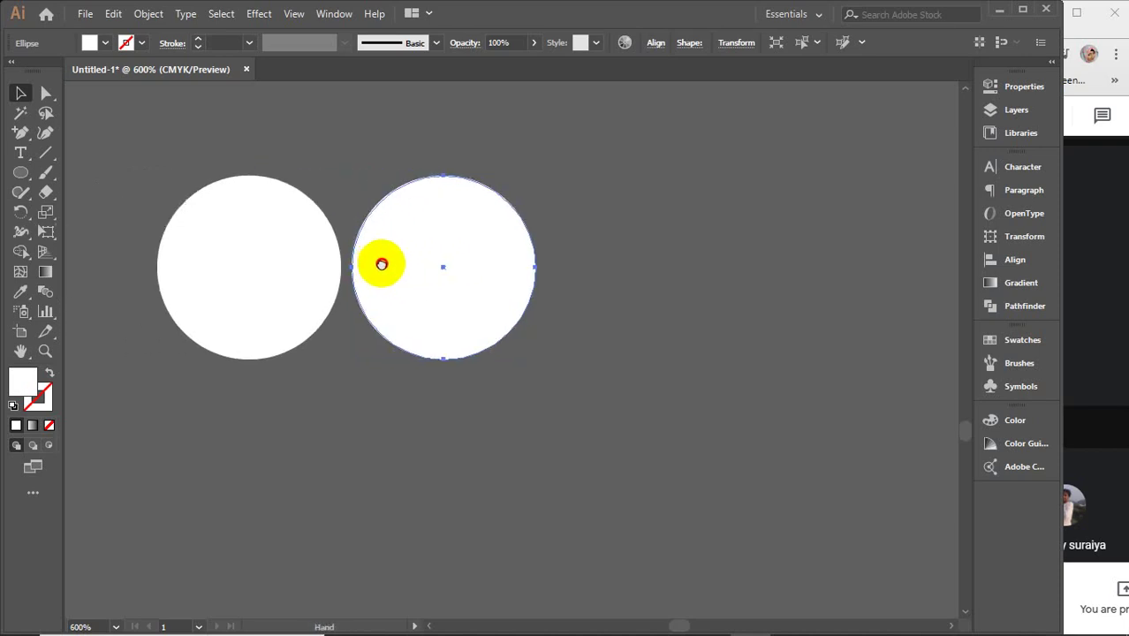
key("Delete")
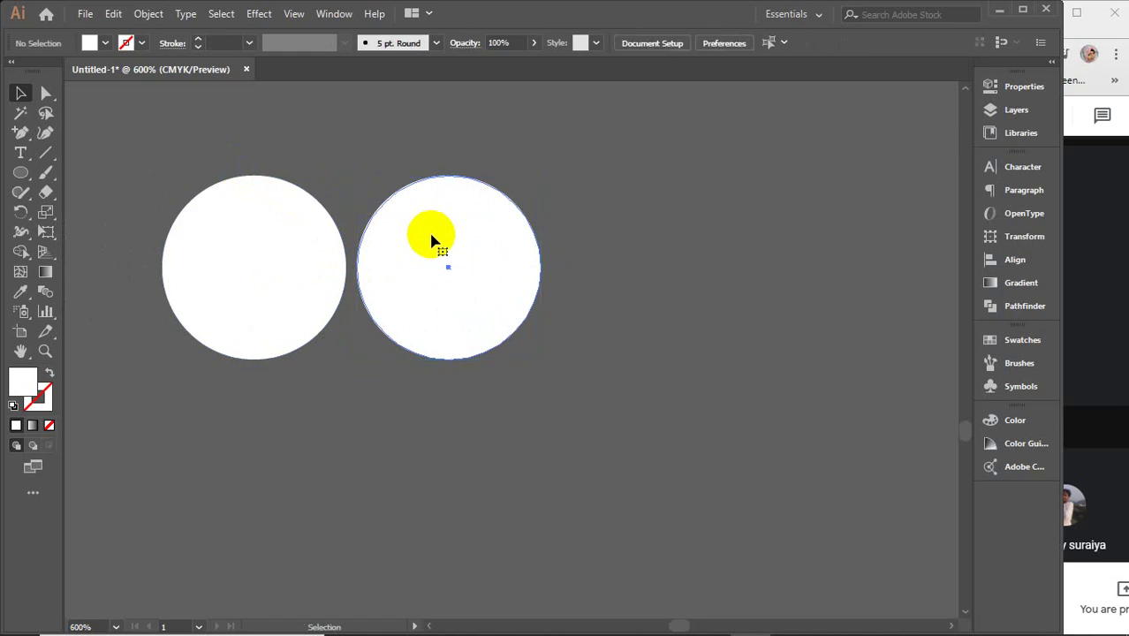
- Duplicate the white circle just to its right and repeat the copy to form an evenly spaced row of eight
left_click(297, 295)
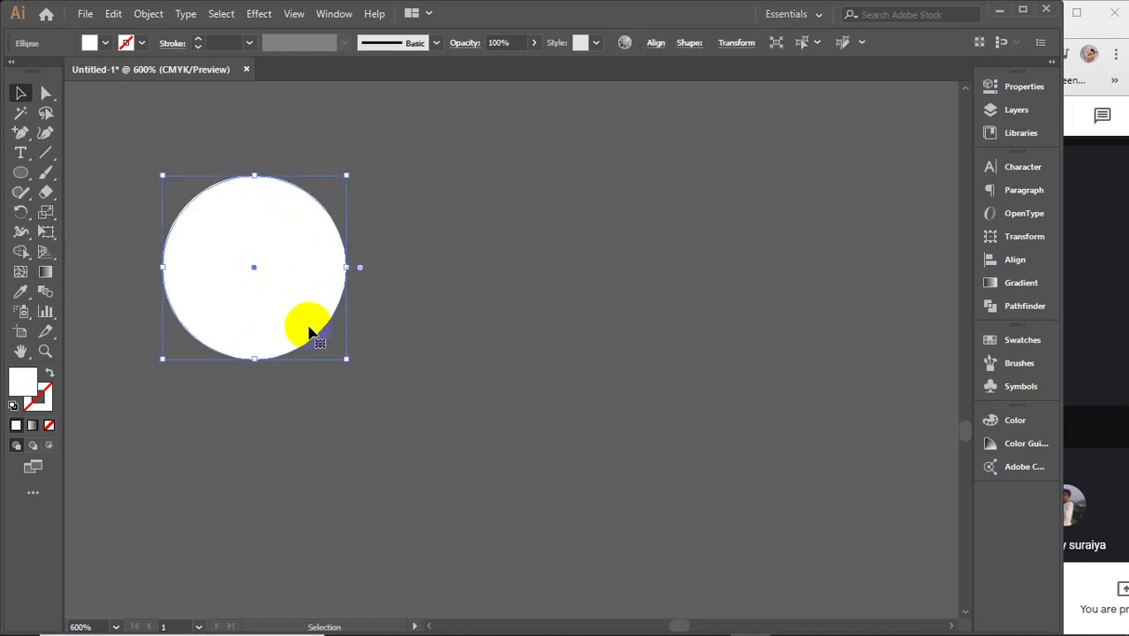
left_click_drag(274, 320, 461, 333)
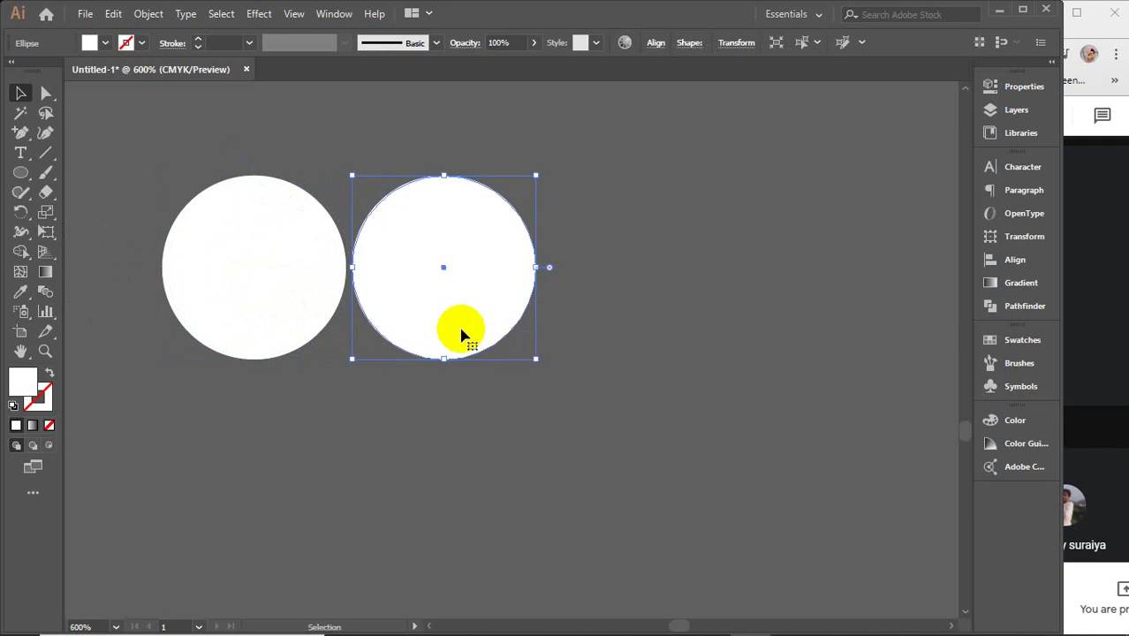
key("ctrl+d")
key("ctrl+d")
key("ctrl+d")
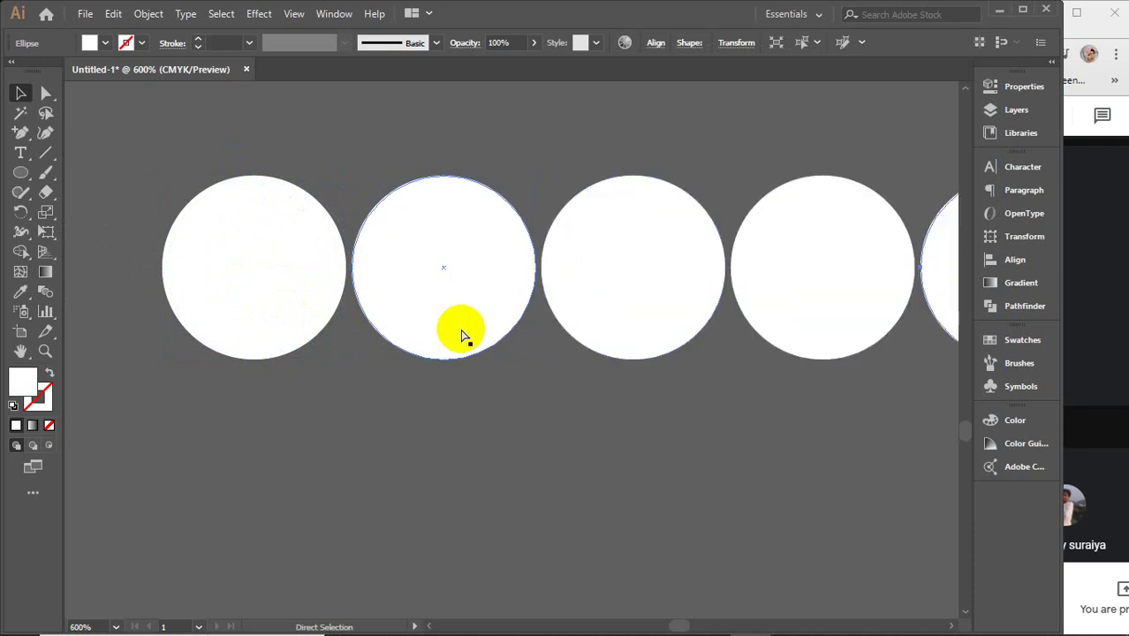
- Move the wallpaper image down and to the right, clear of the row of white circles
key("ctrl+minus")
key("ctrl+minus")
key("ctrl+minus")
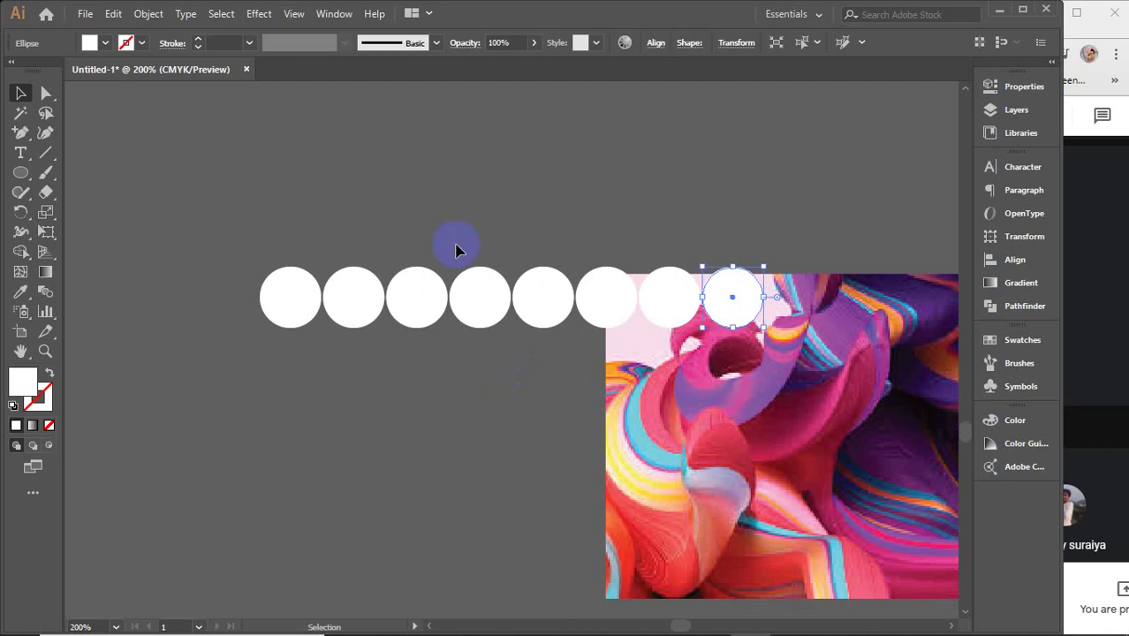
left_click_drag(686, 398, 823, 500)
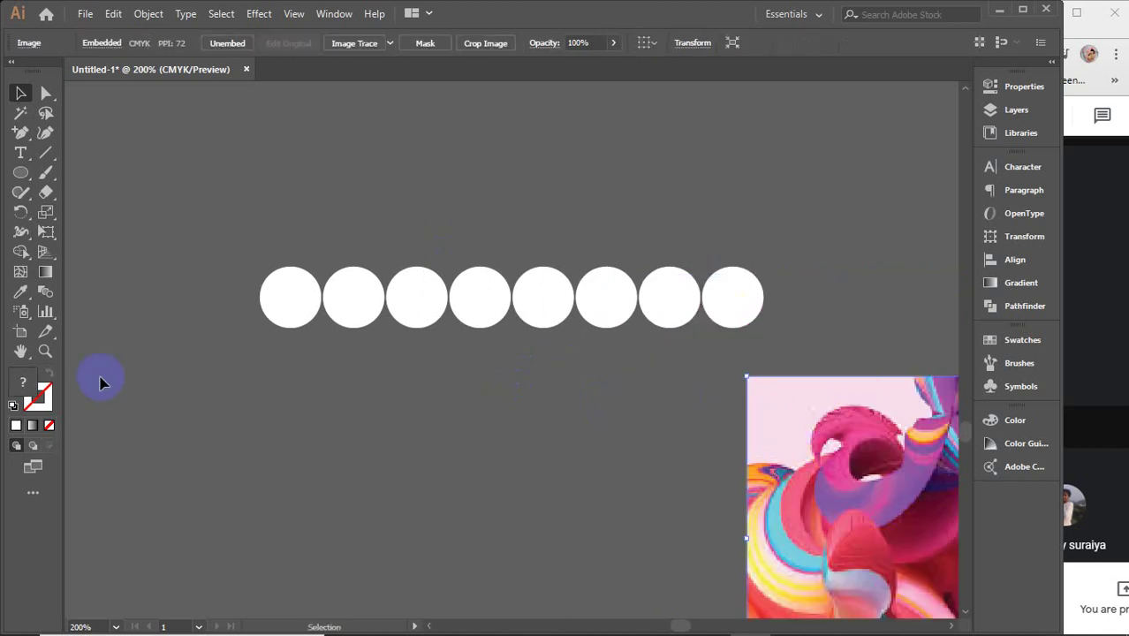
- Duplicate the circle row 0.4 in below and 0.23 in to the left, and repeat the copy to build seven staggered rows
left_click_drag(226, 214, 776, 347)
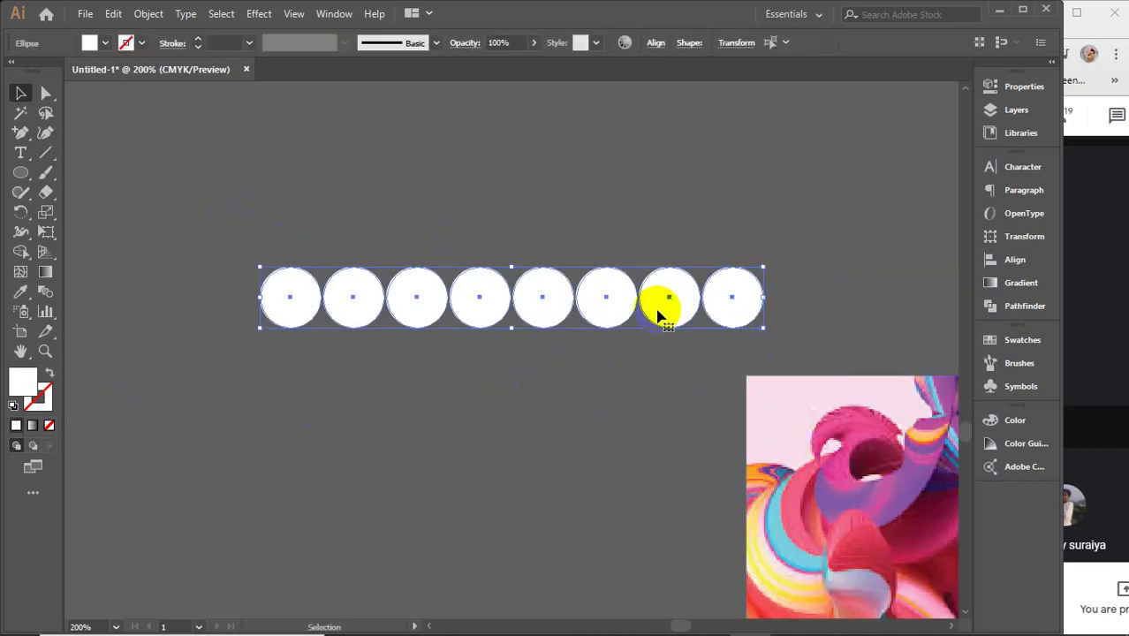
left_click_drag(617, 303, 587, 356)
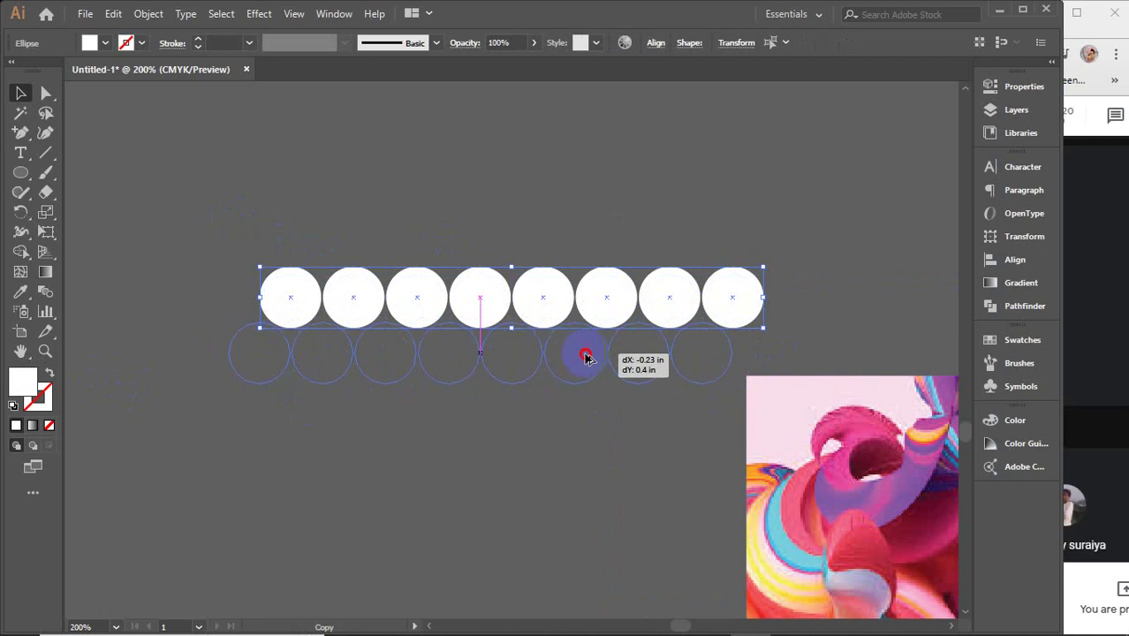
left_click_drag(585, 356, 584, 356)
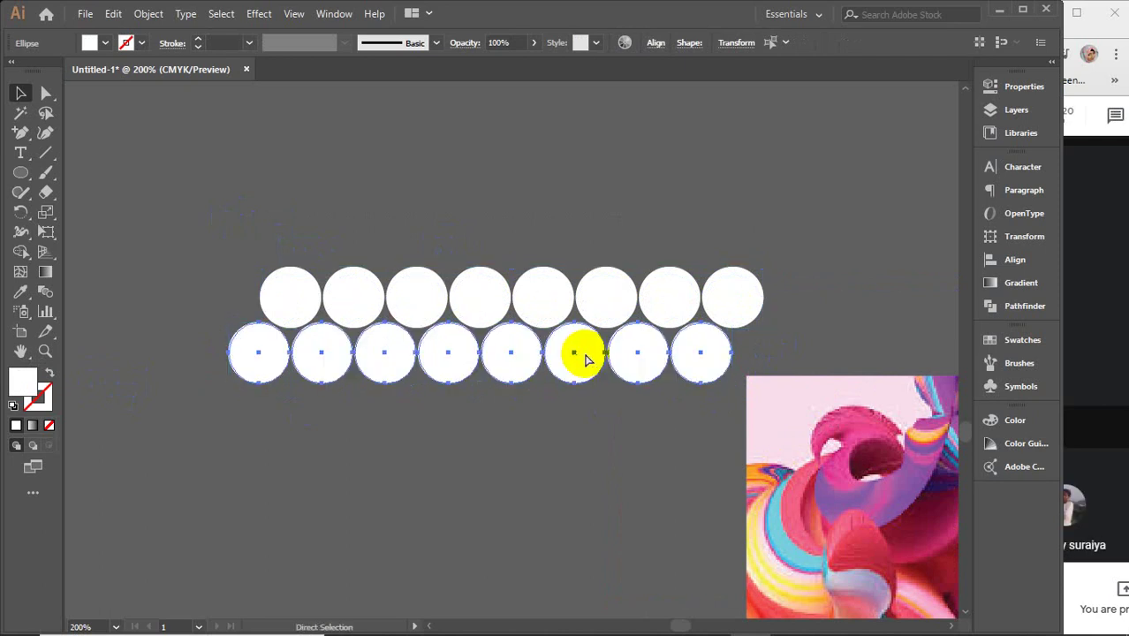
key("ctrl+d")
key("ctrl+d")
key("ctrl+d")
key("ctrl+d")
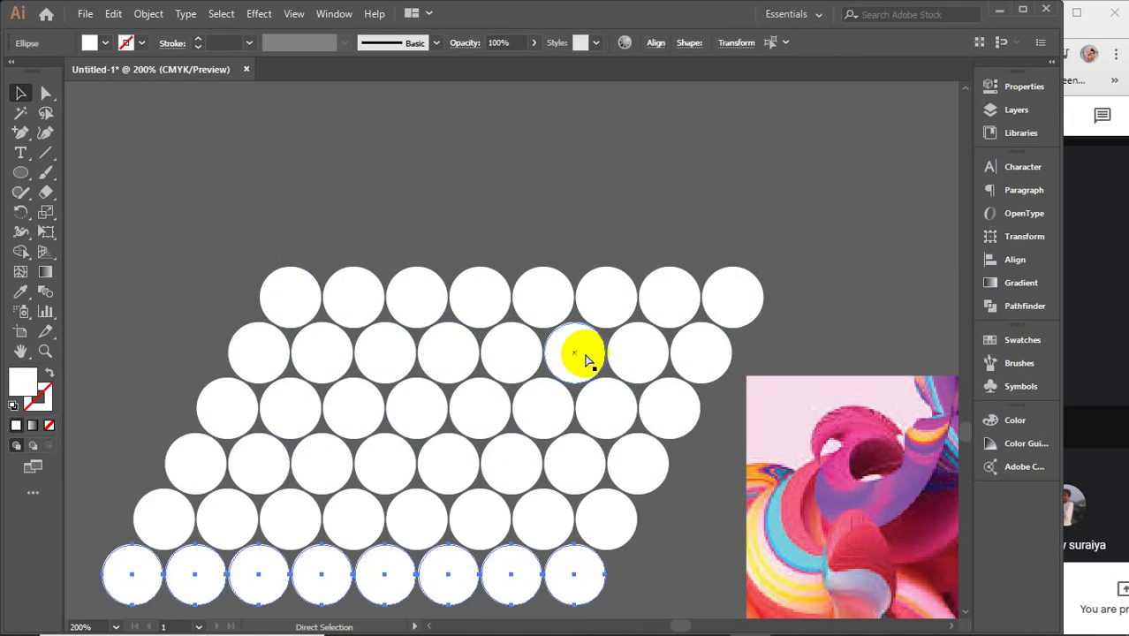
- Move the wallpaper image above the circles and duplicate the whole circle block to its right, making rows of sixteen
scroll(585, 357, "down", 3)
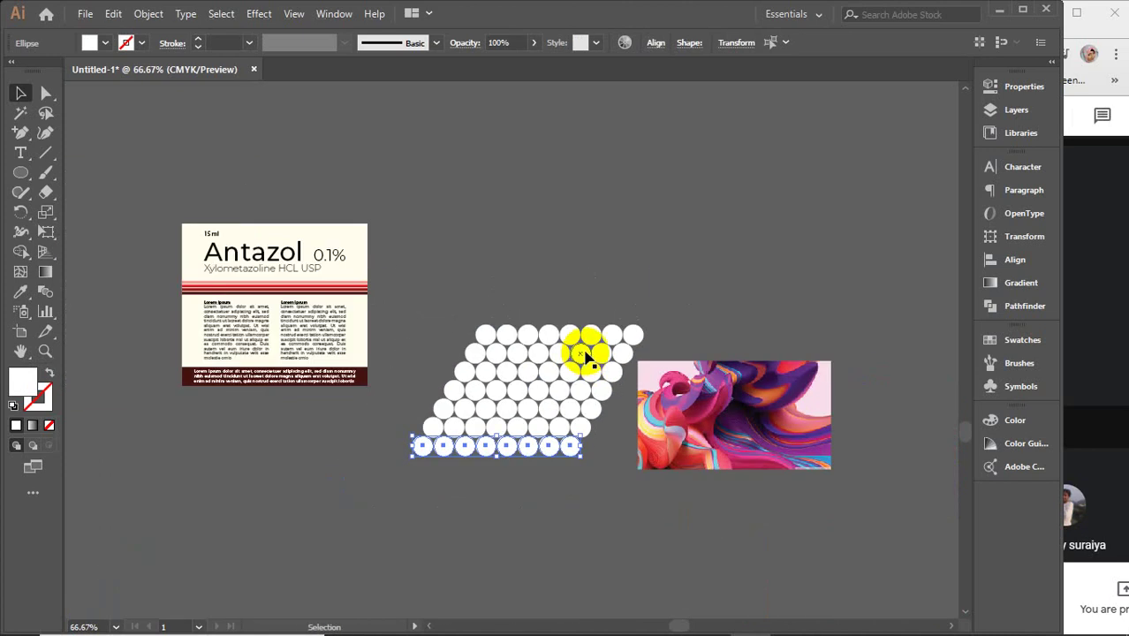
left_click_drag(723, 410, 799, 149)
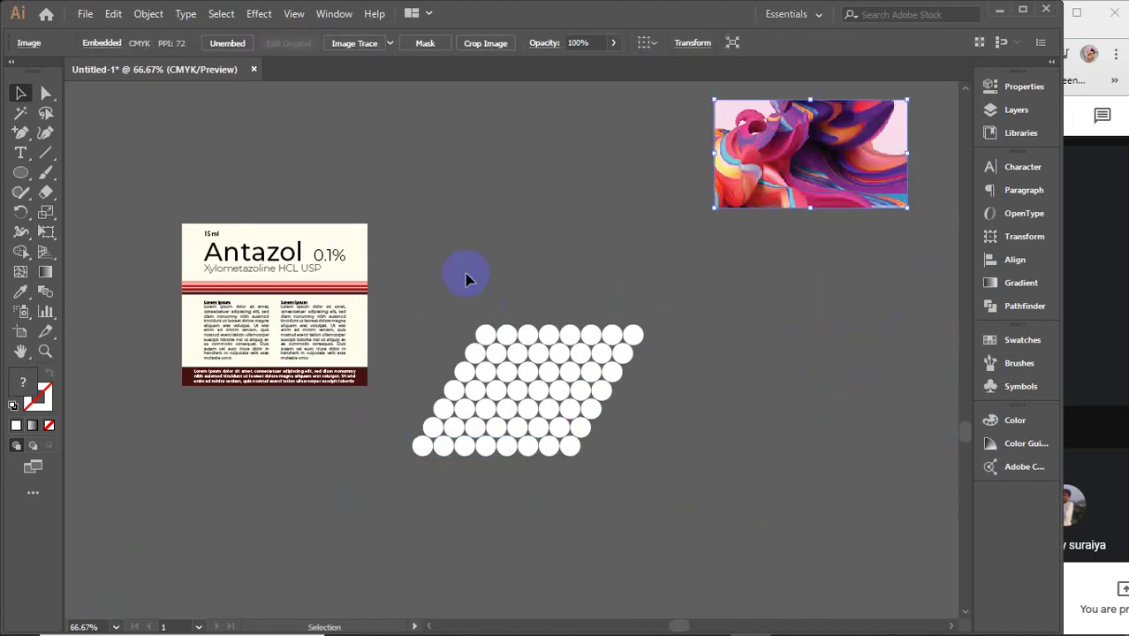
left_click_drag(658, 477, 657, 474)
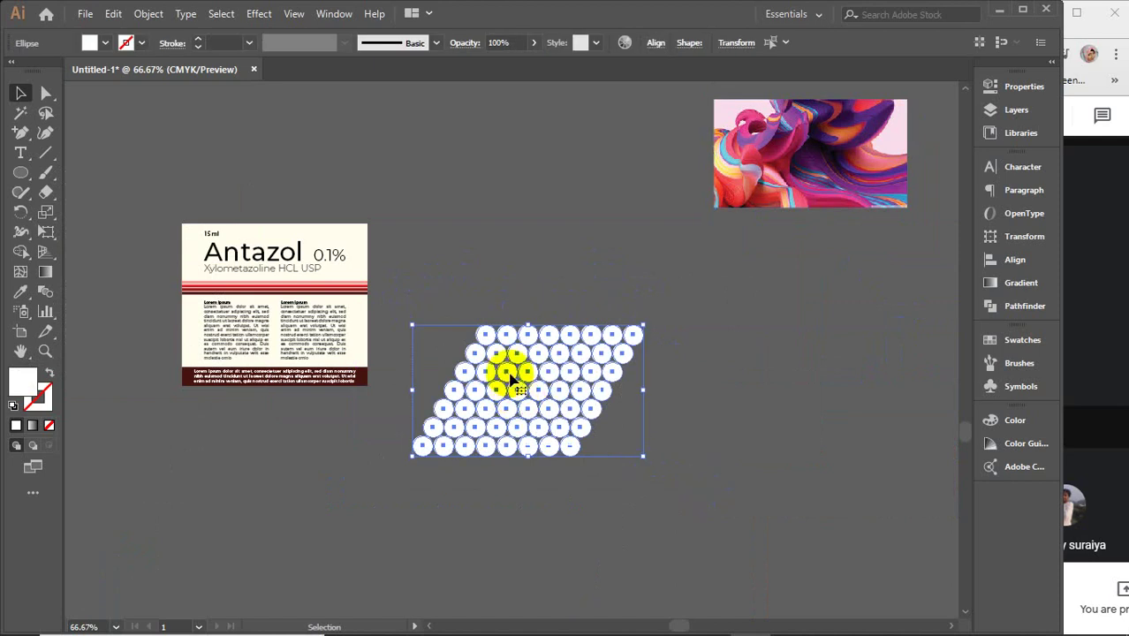
left_click_drag(514, 374, 675, 367)
left_click(549, 246)
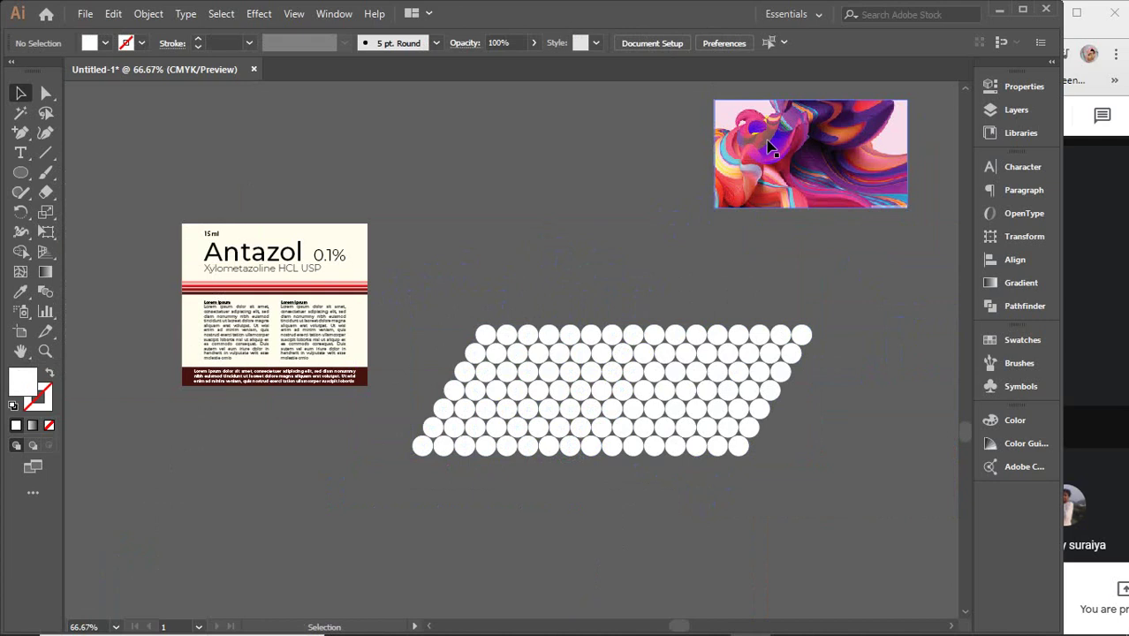
- Place the wallpaper image behind the middle of the circle pattern and enlarge it to cover the pattern's full height
left_click_drag(771, 148, 571, 381)
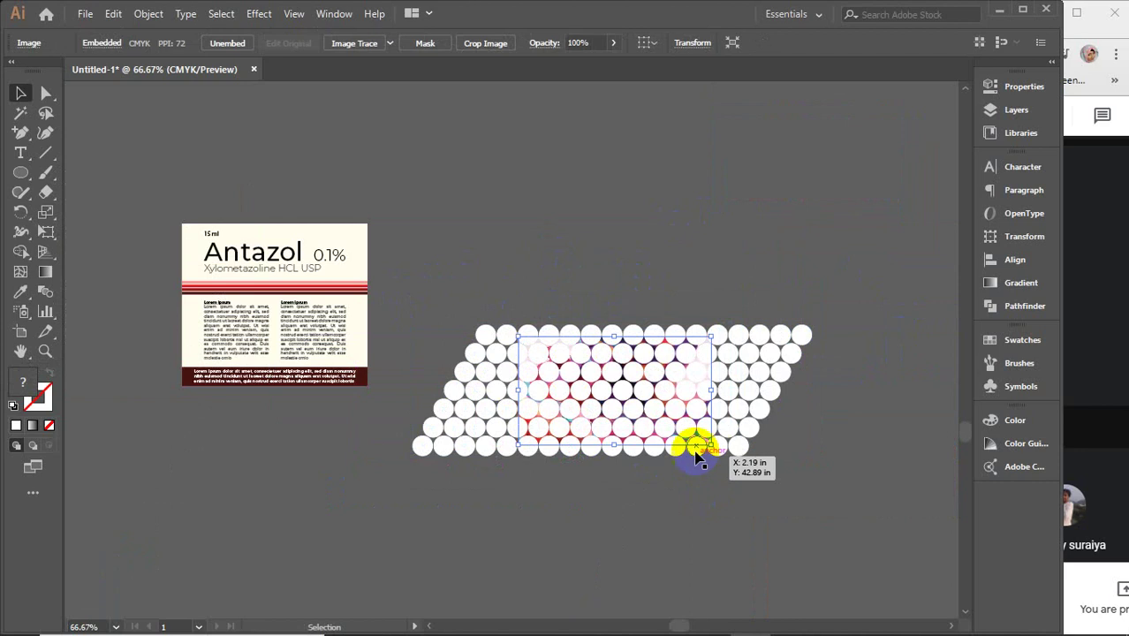
left_click_drag(706, 444, 740, 493)
left_click(750, 260)
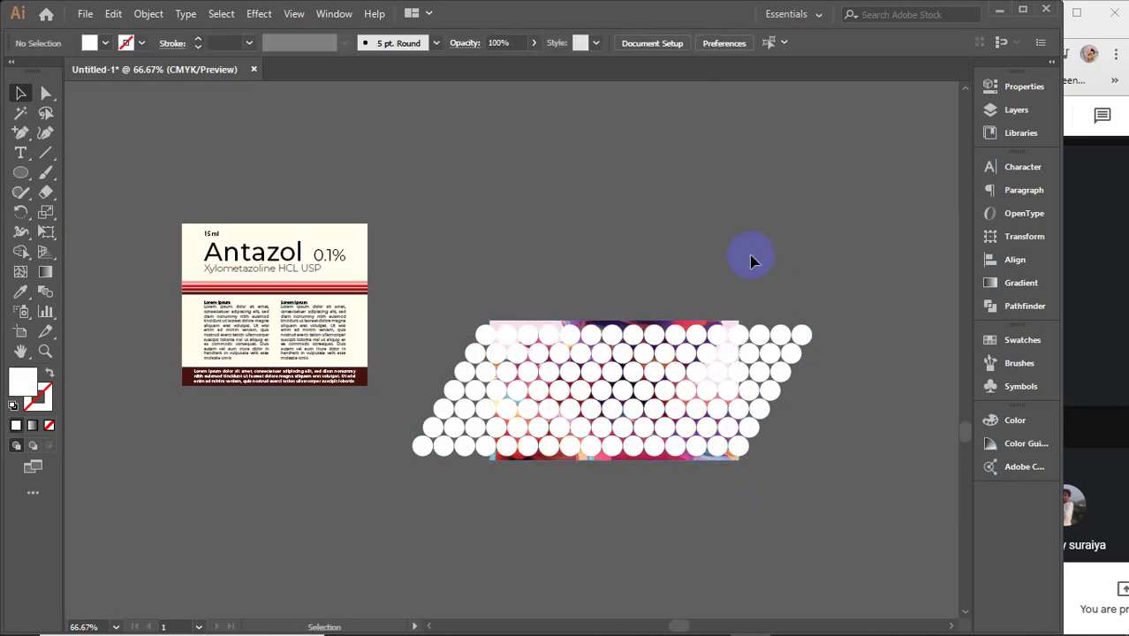
left_click(671, 325)
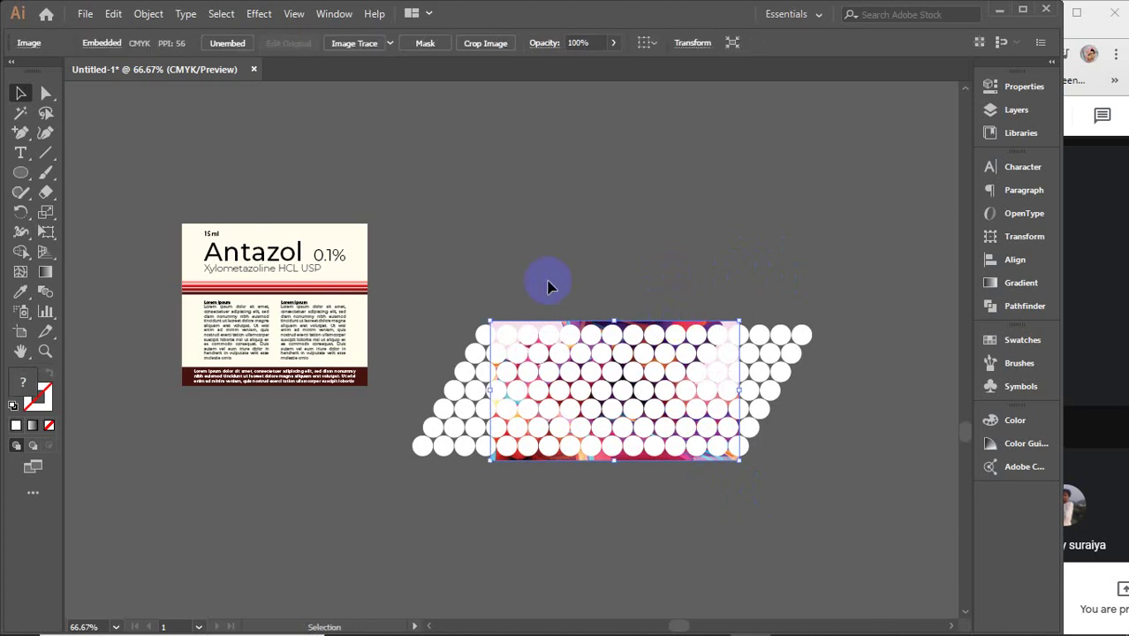
left_click(543, 278)
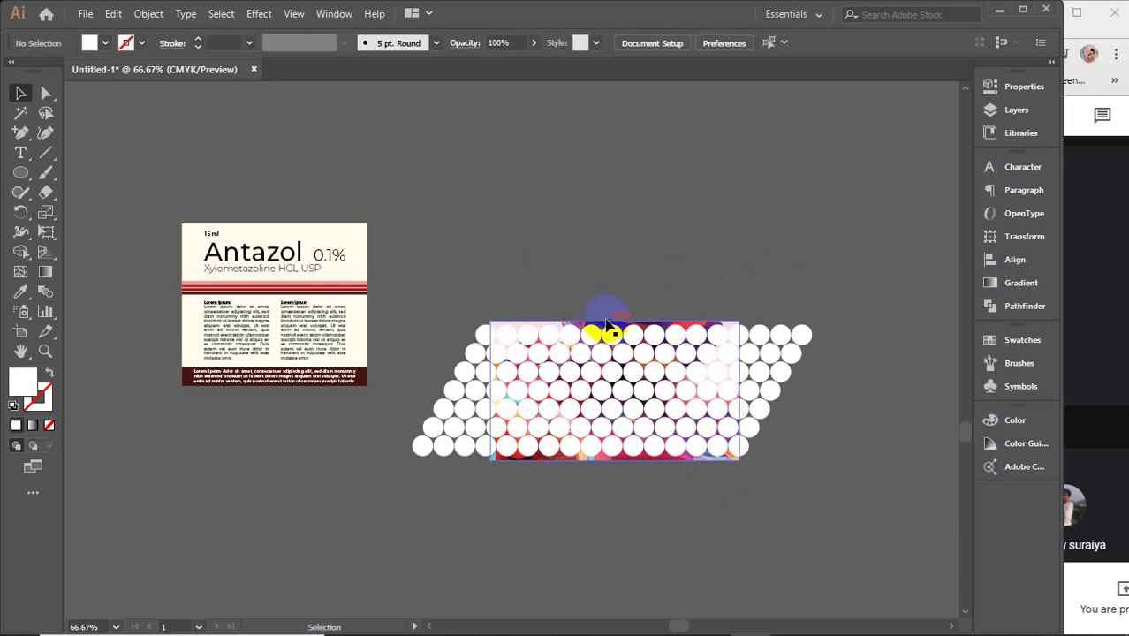
- Hide the wallpaper image and combine all the circles into one compound path by expanding a Unite compound shape
left_click(608, 326)
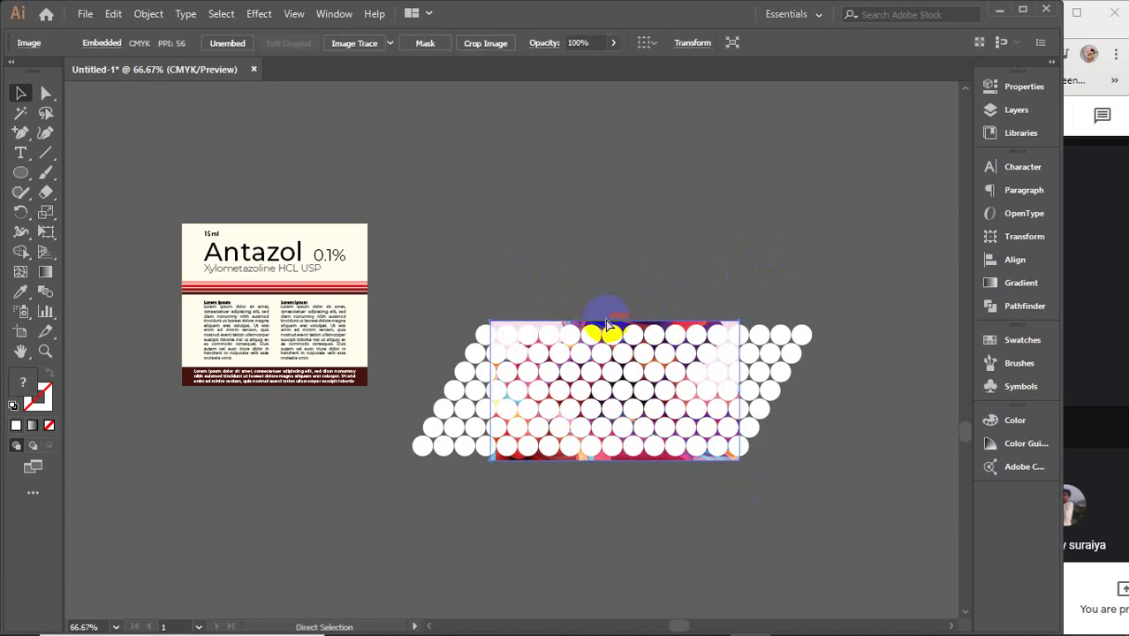
key("Delete")
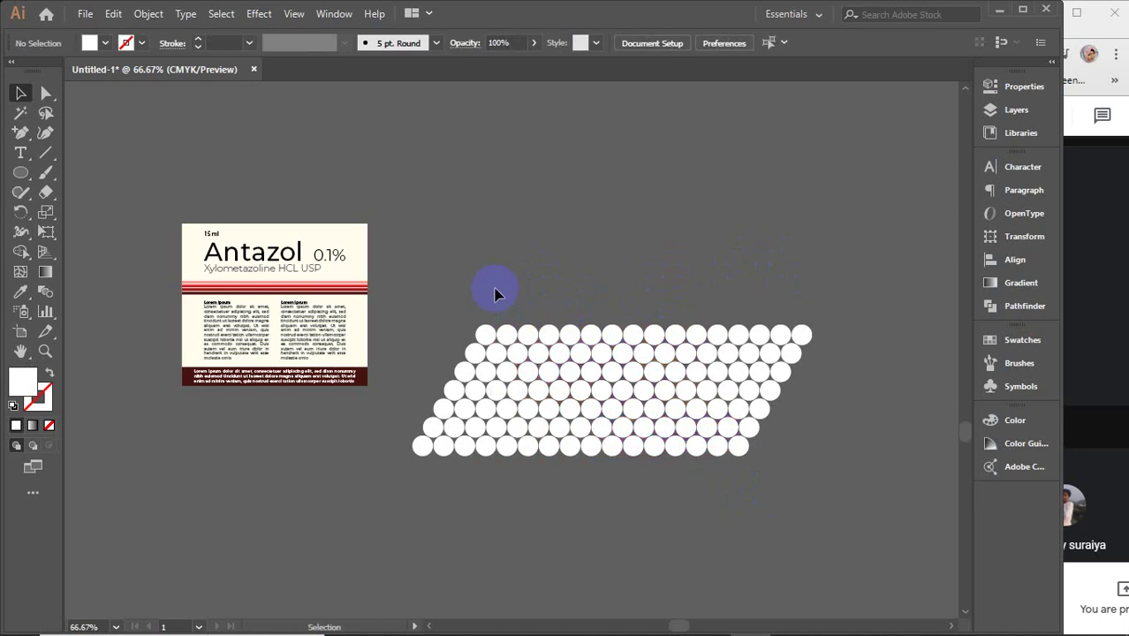
left_click_drag(406, 287, 869, 491)
left_click(1024, 305)
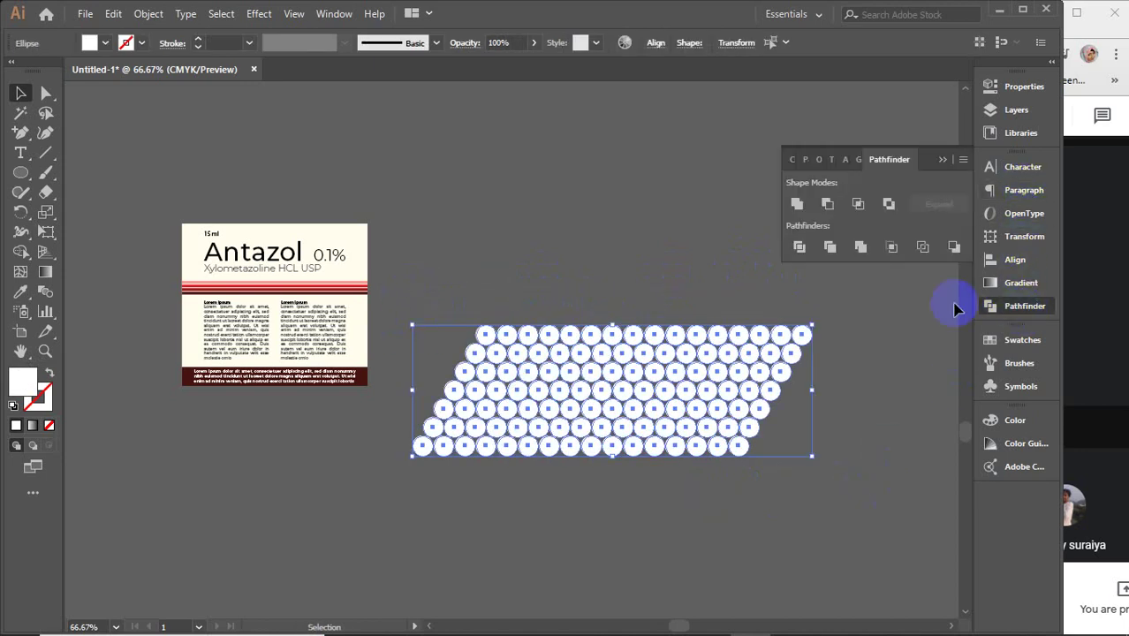
left_click(795, 205)
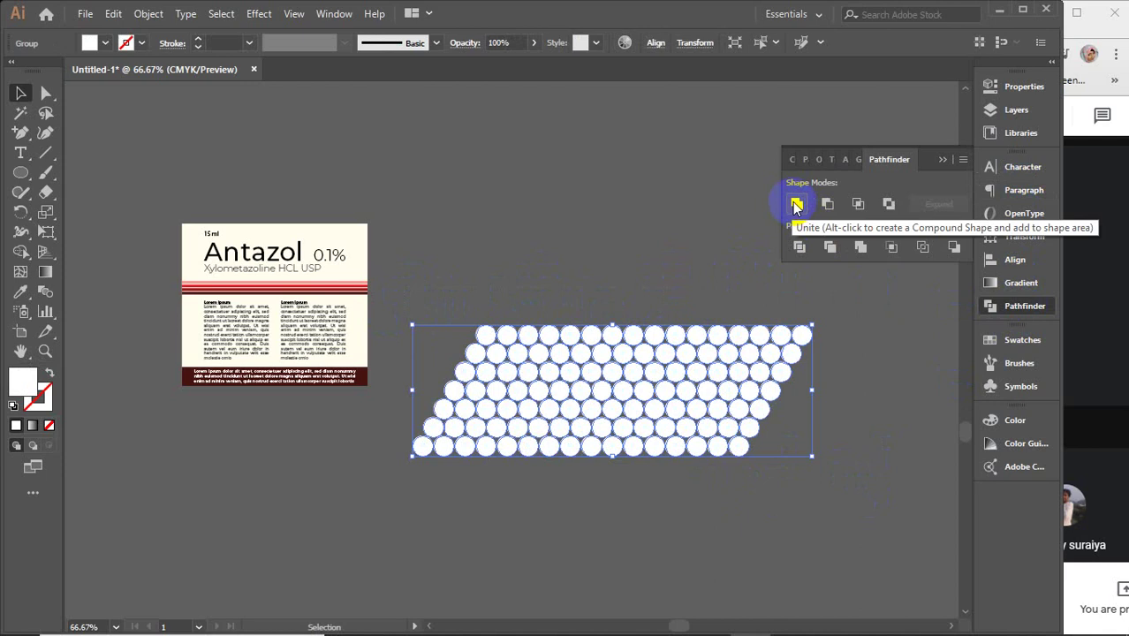
left_click(796, 205, "alt")
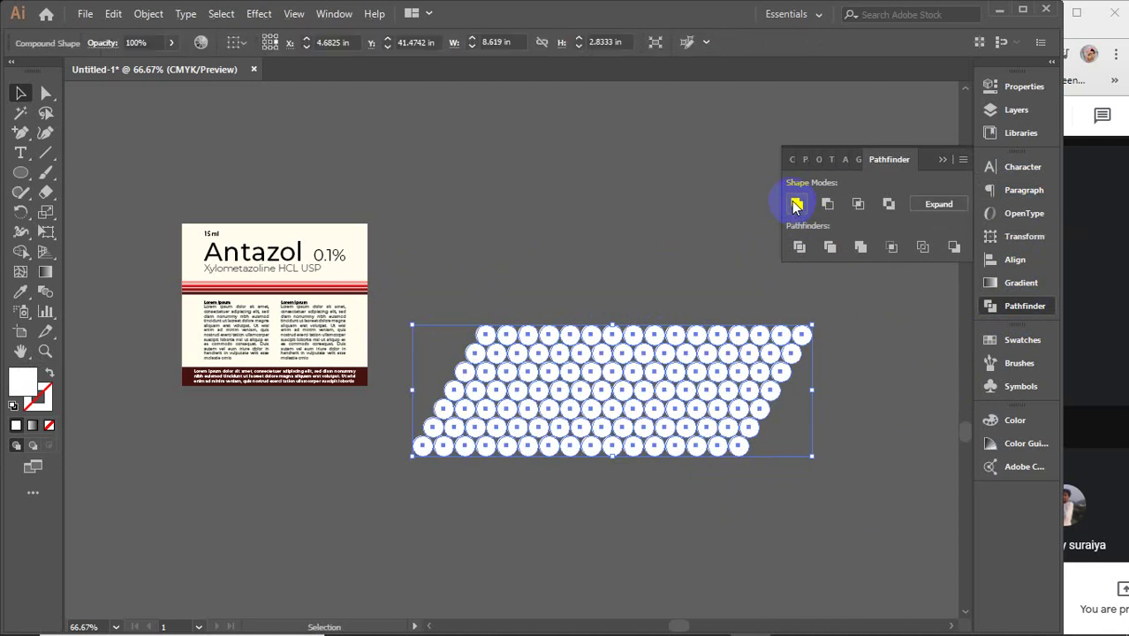
left_click(924, 207)
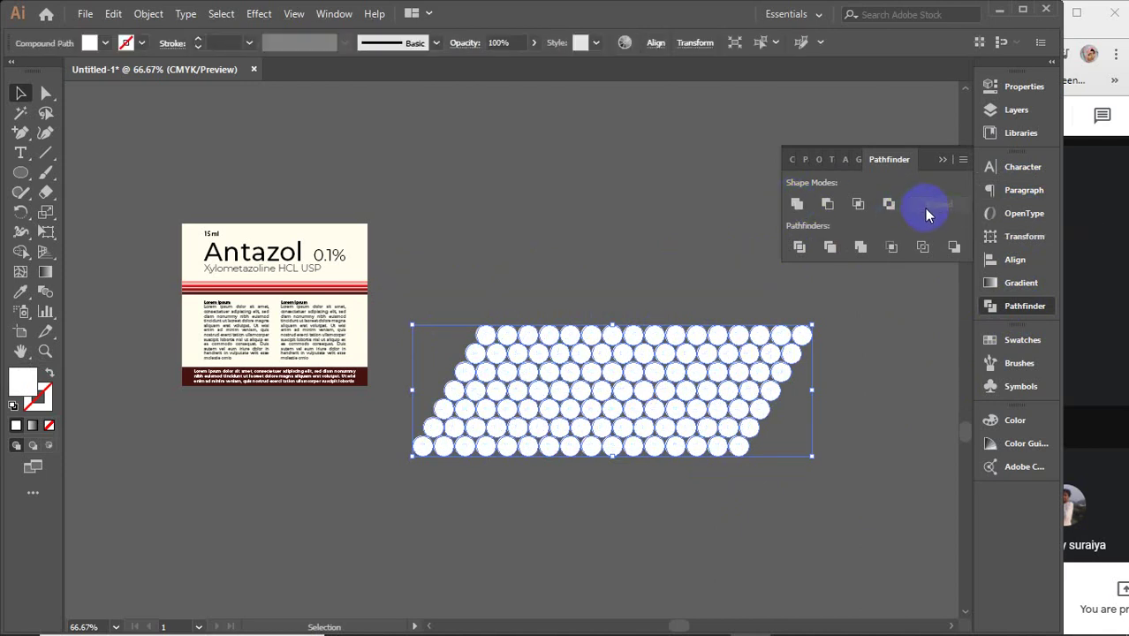
left_click(942, 161)
- Show the hidden wallpaper image again and clip it into the circle pattern with a clipping mask
key("a")
key("ctrl+alt+3")
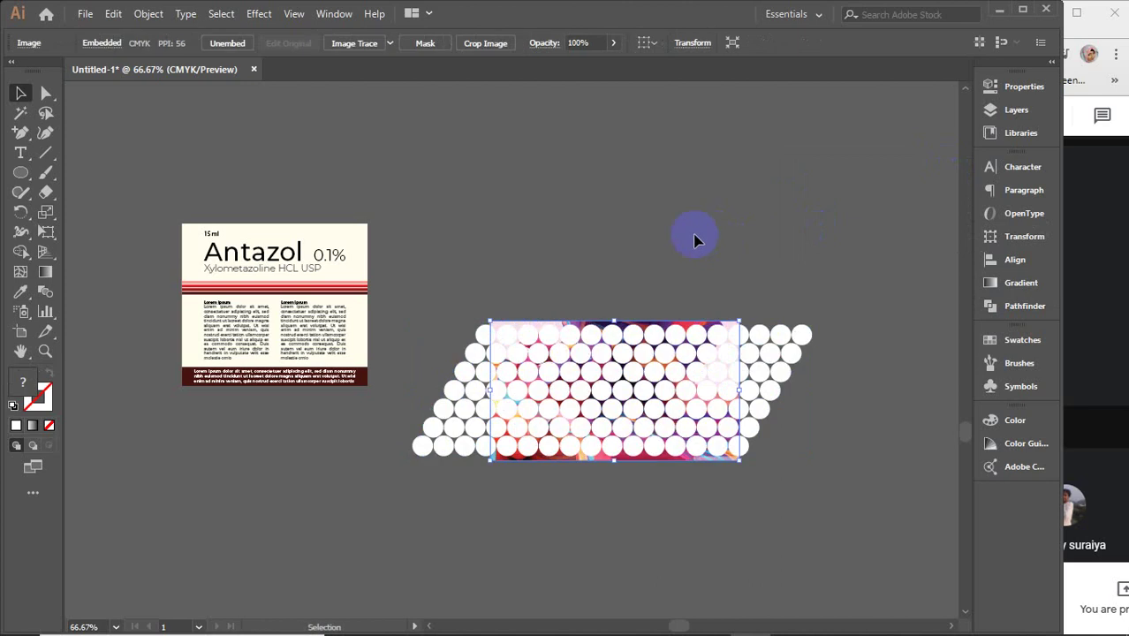
left_click_drag(581, 242, 675, 433)
right_click(618, 357)
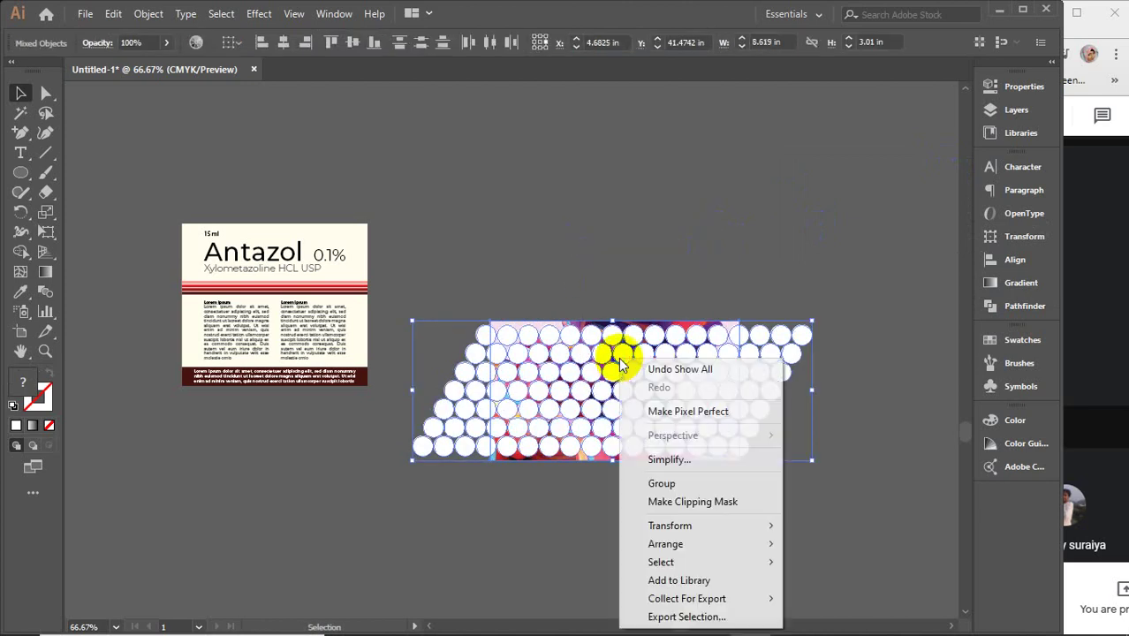
left_click(685, 502)
left_click(630, 255)
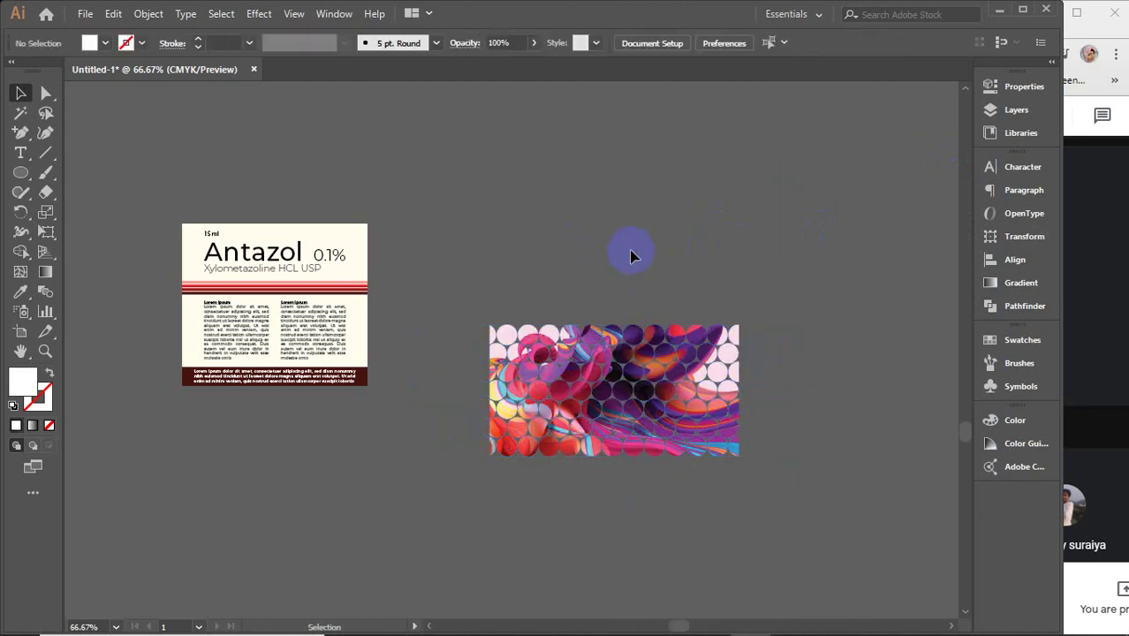
scroll(690, 514, "up", 1)
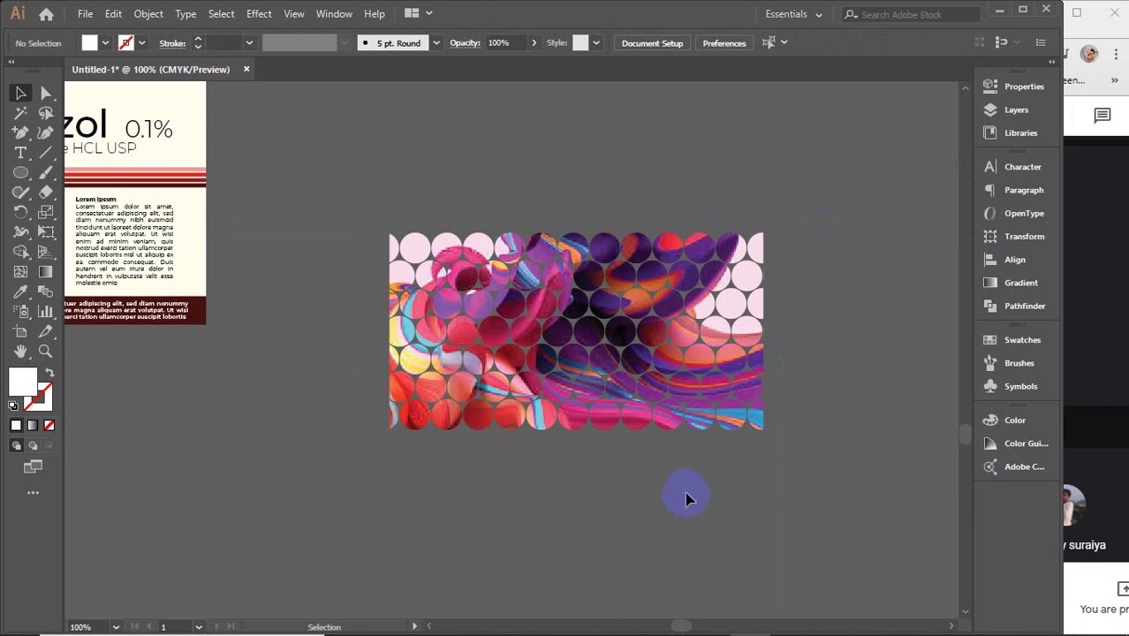
- Delete the clip group of circles filled with the colourful wallpaper image beside the Antazol label
left_click(673, 347)
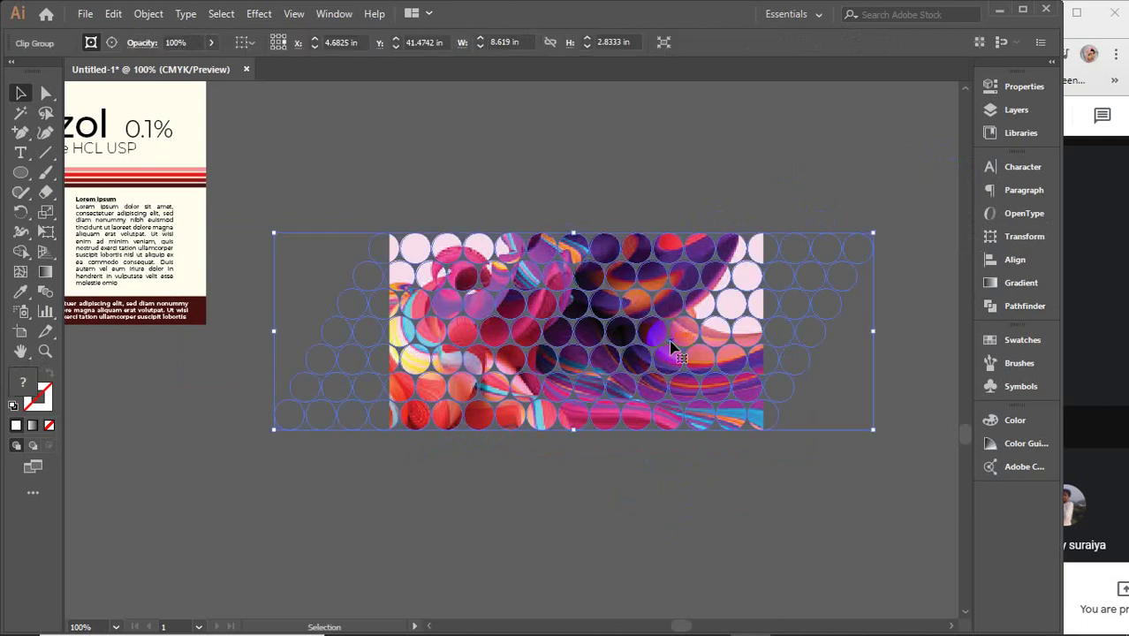
key("Delete")
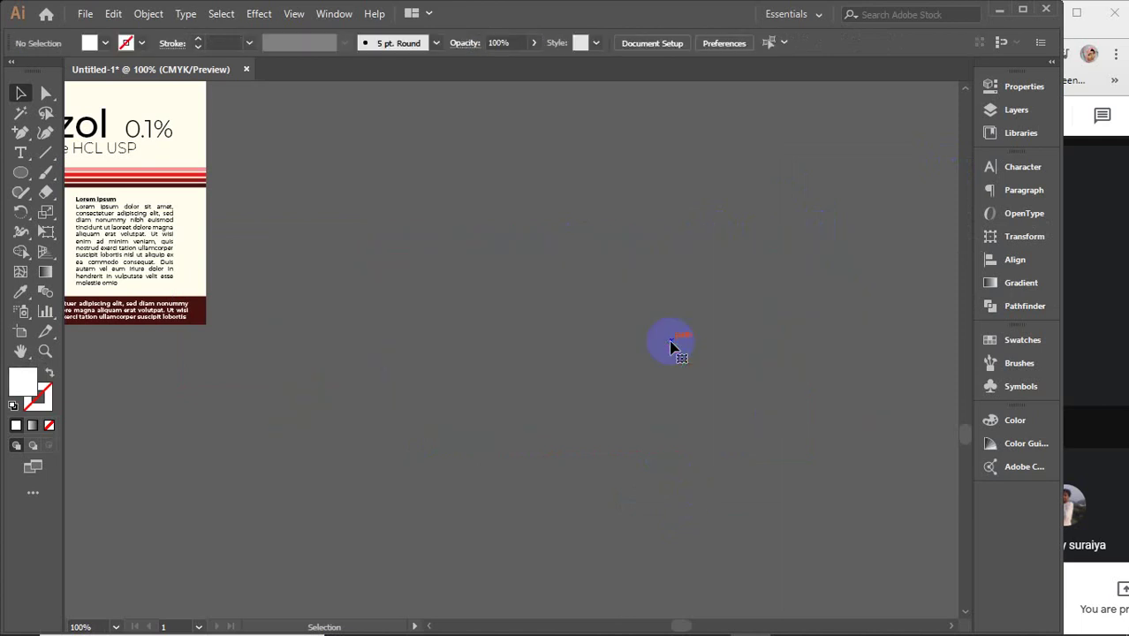
- Select the middle panel of the blank white three-panel packaging template
left_click_drag(199, 438, 546, 446)
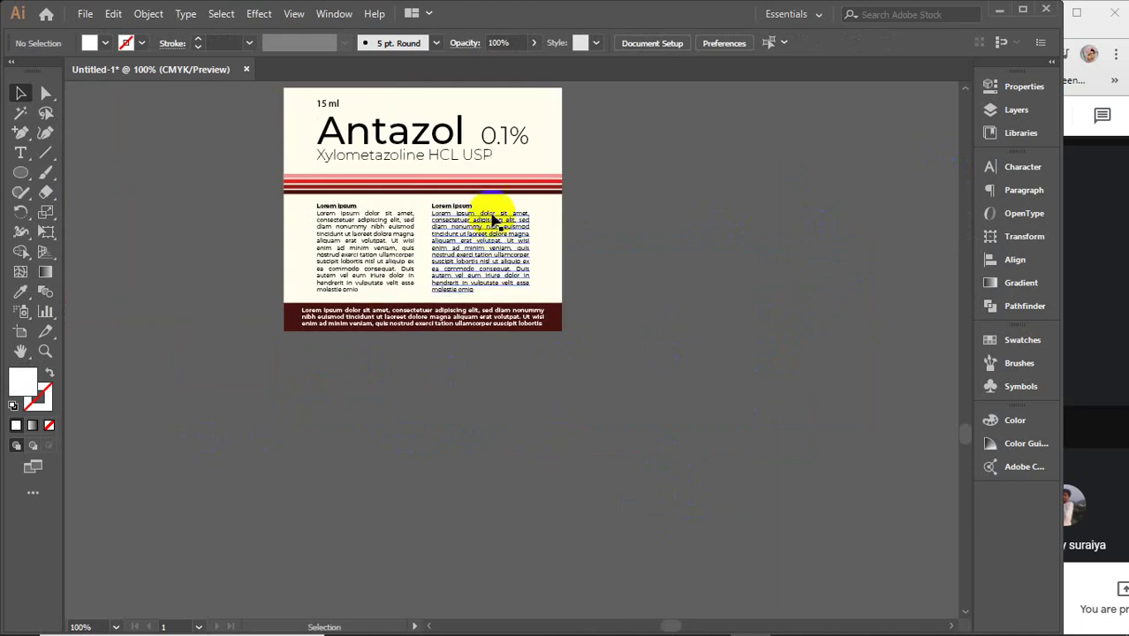
scroll(431, 196, "up", 1)
left_click_drag(475, 188, 491, 251)
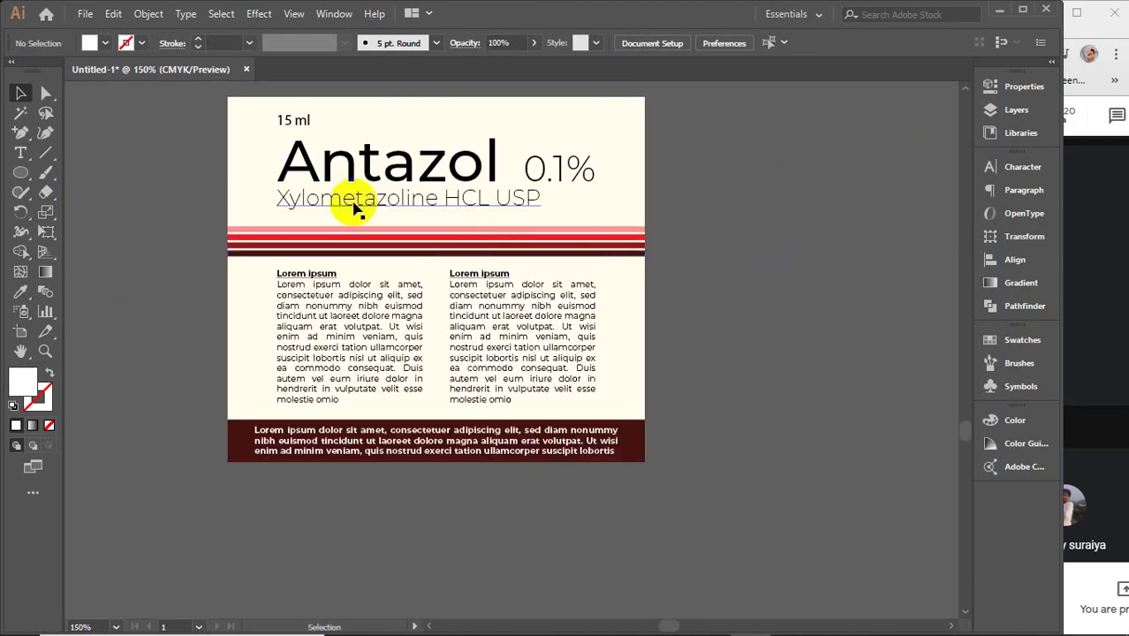
left_click_drag(205, 88, 705, 486)
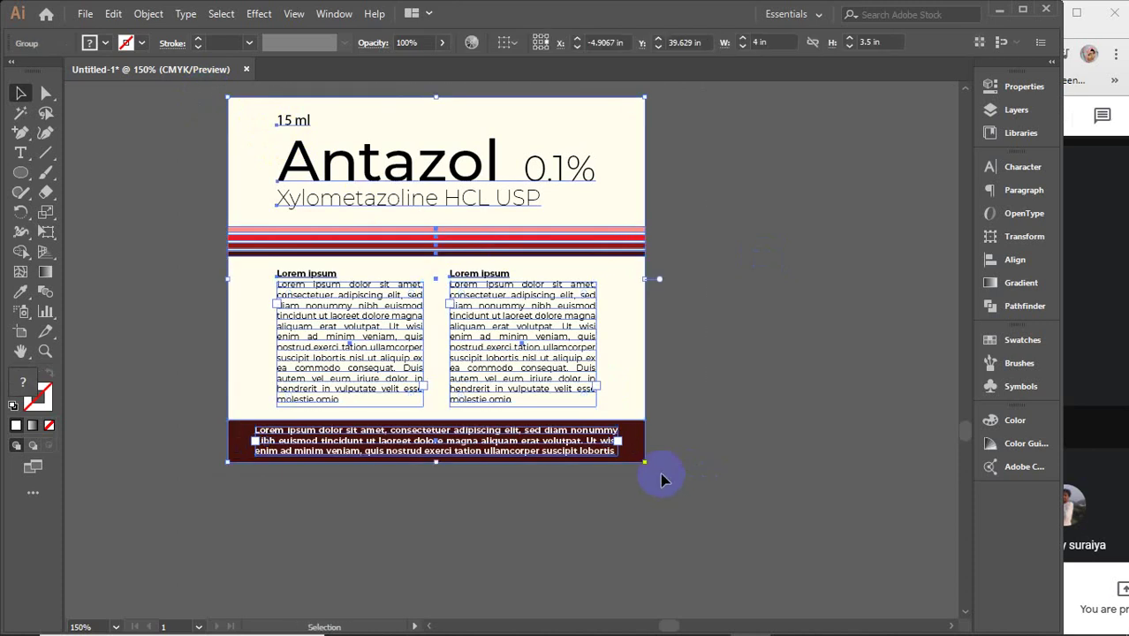
scroll(664, 480, "down", 8)
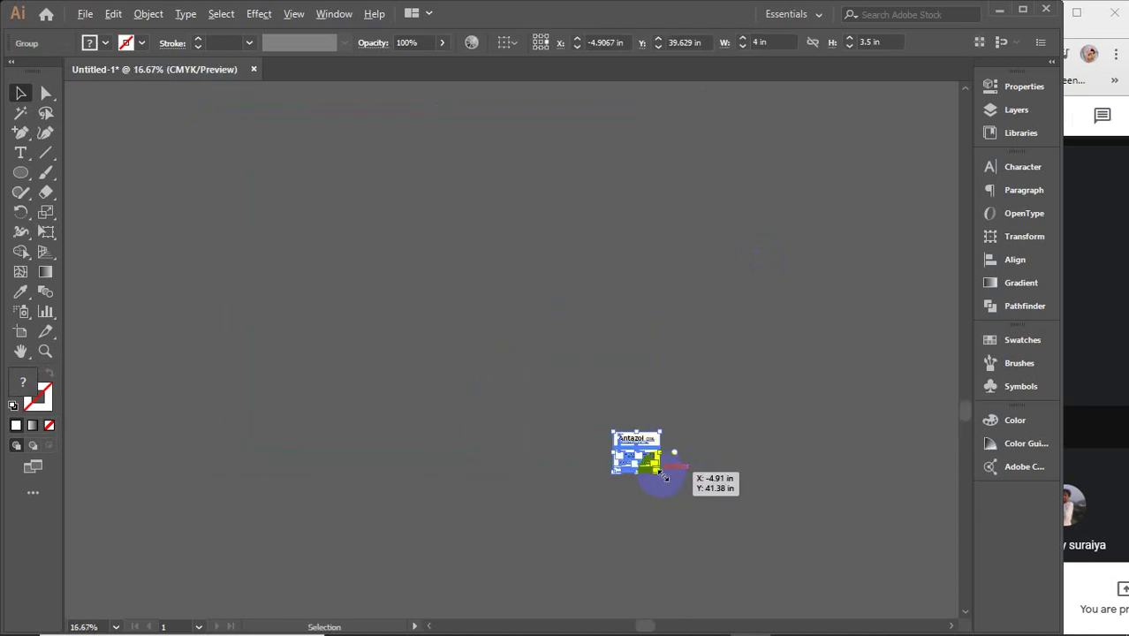
left_click_drag(762, 414, 500, 377)
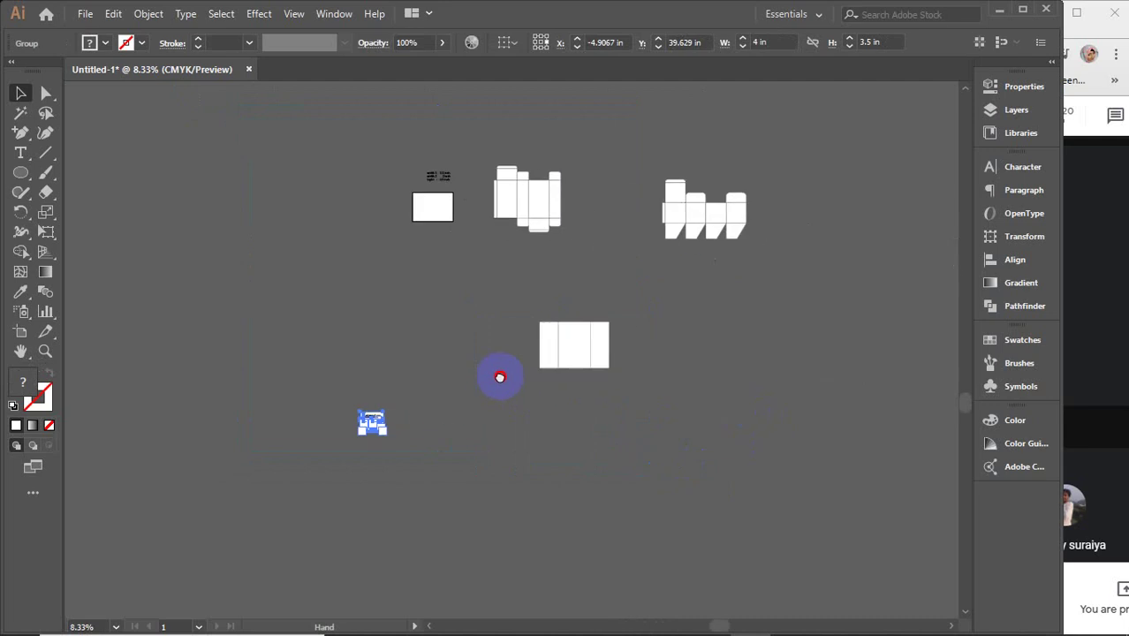
scroll(590, 349, "up", 5)
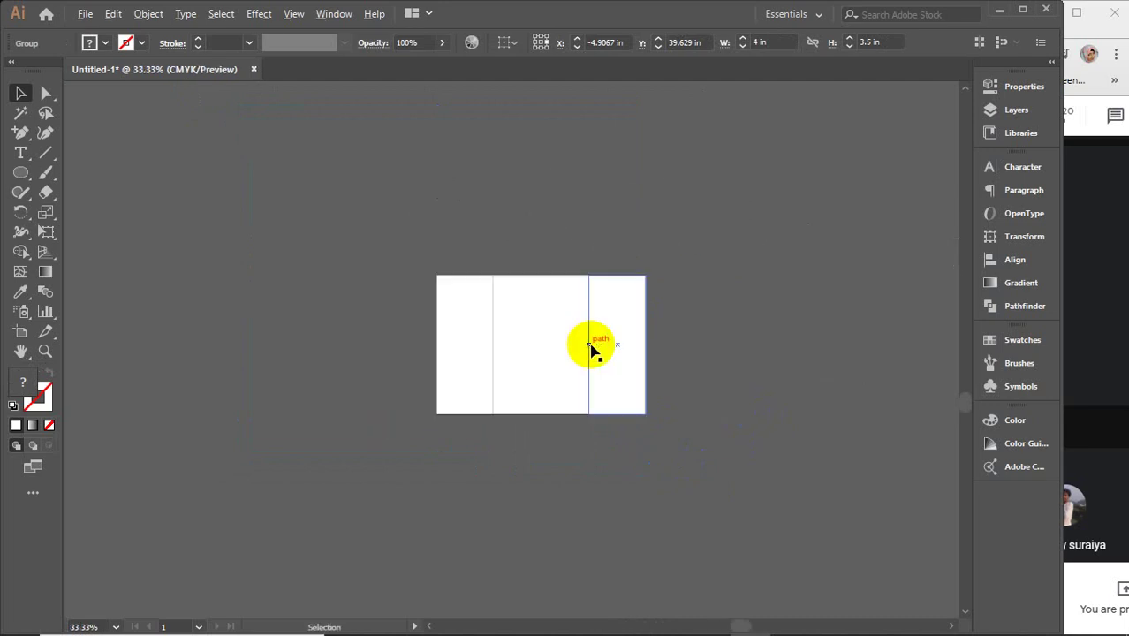
scroll(590, 349, "up", 1)
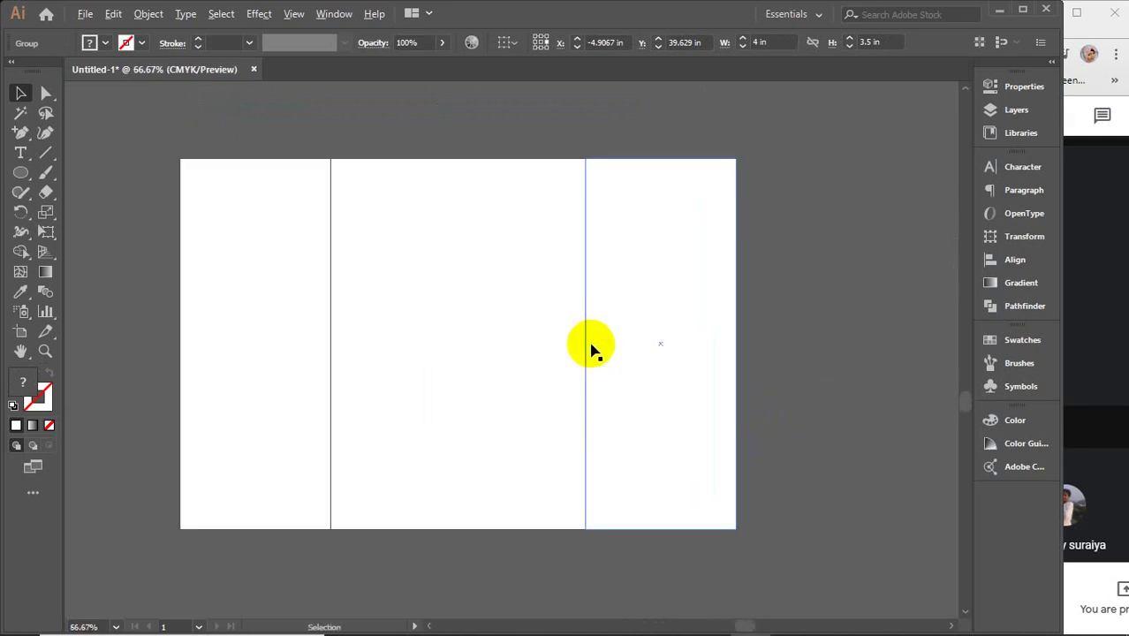
scroll(539, 371, "left", 2)
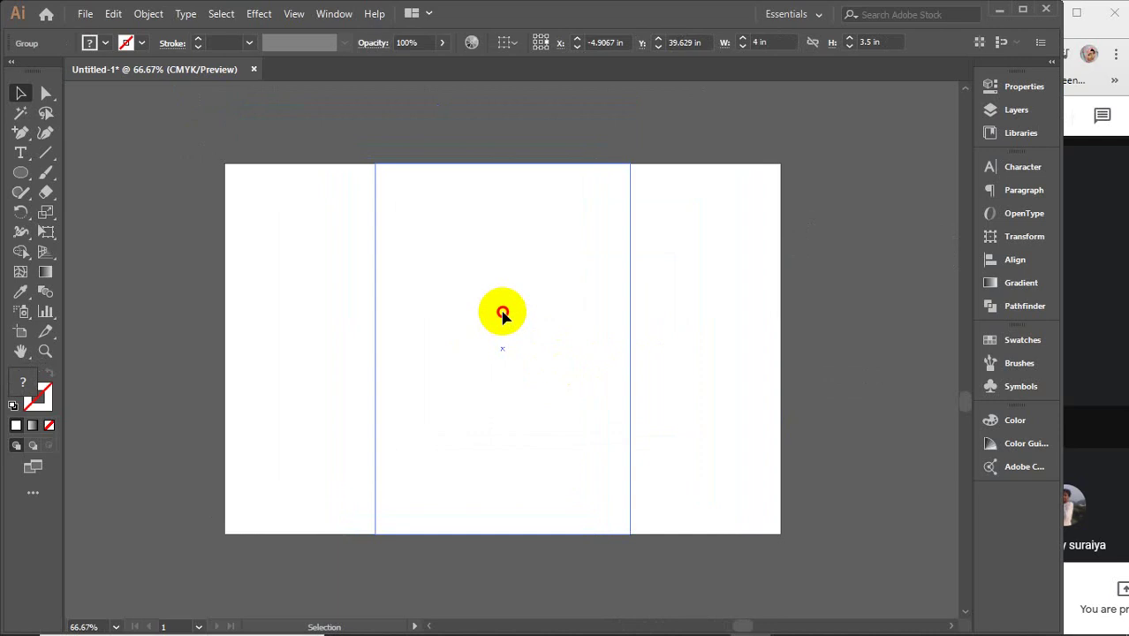
left_click(503, 314)
- Switch to the Chrome window with the Google Images results and search for "chips image"
mouse_move(668, 623)
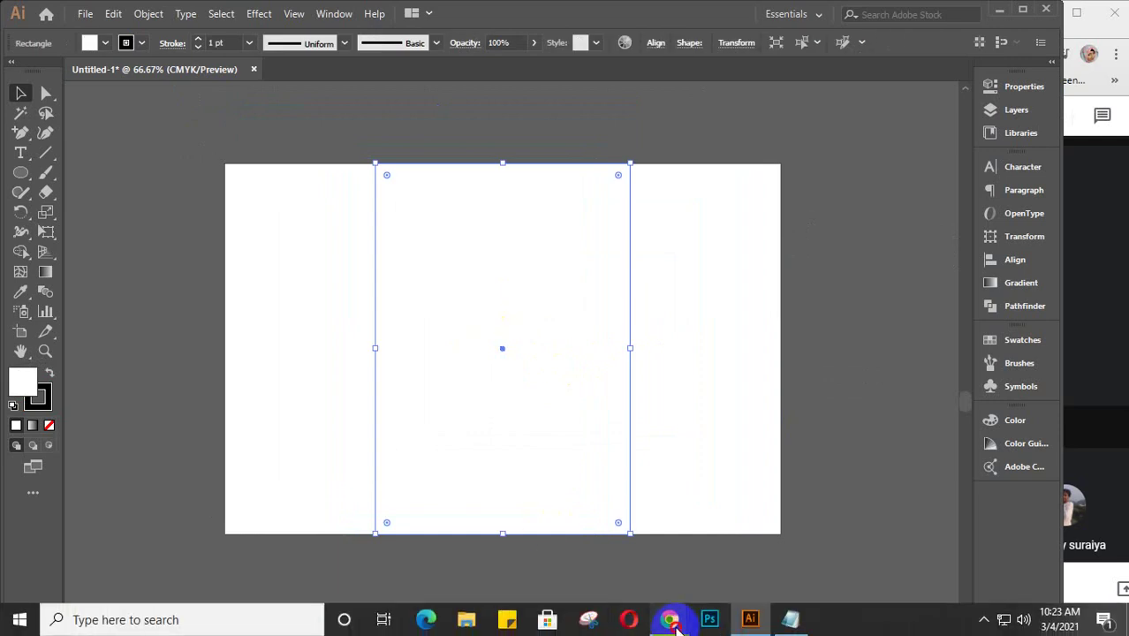
left_click(795, 539)
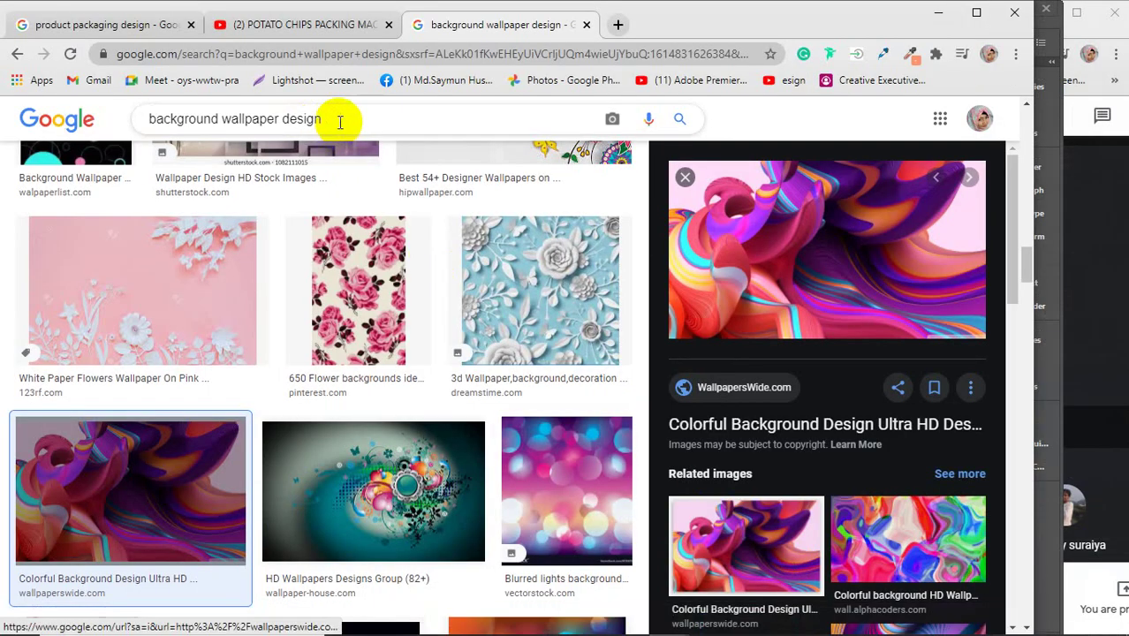
left_click_drag(335, 119, 144, 120)
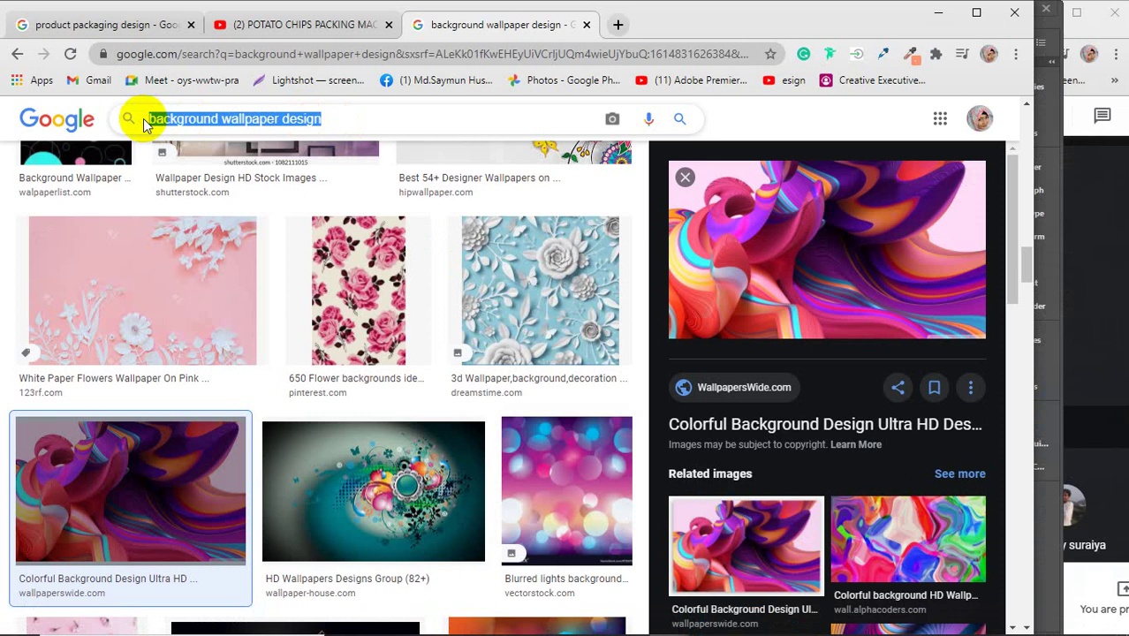
type("chip")
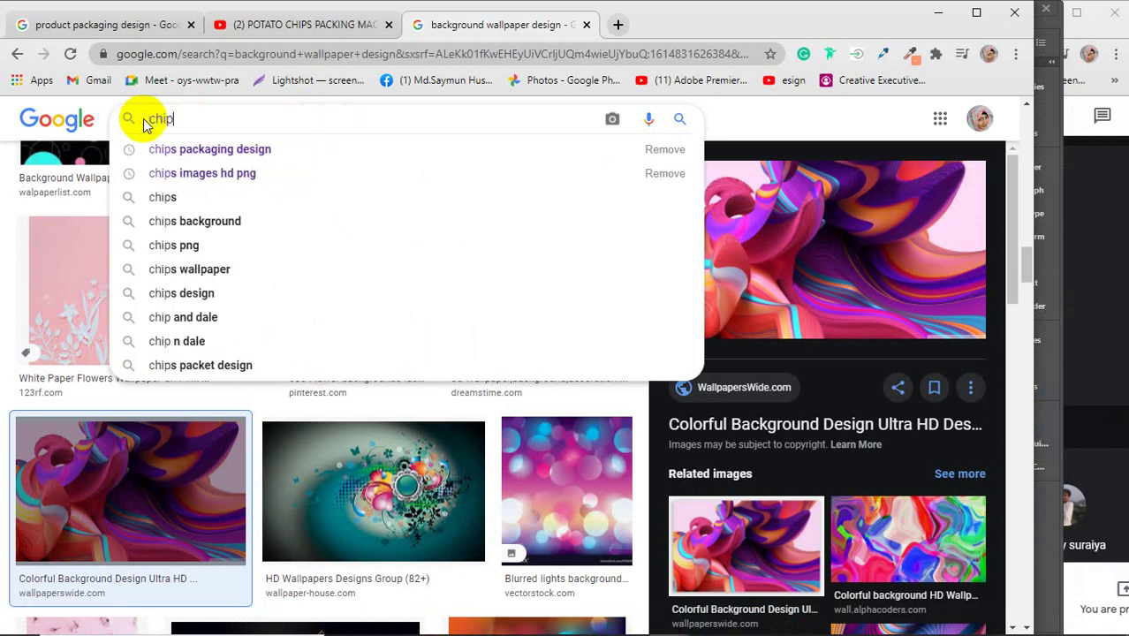
type("s imag")
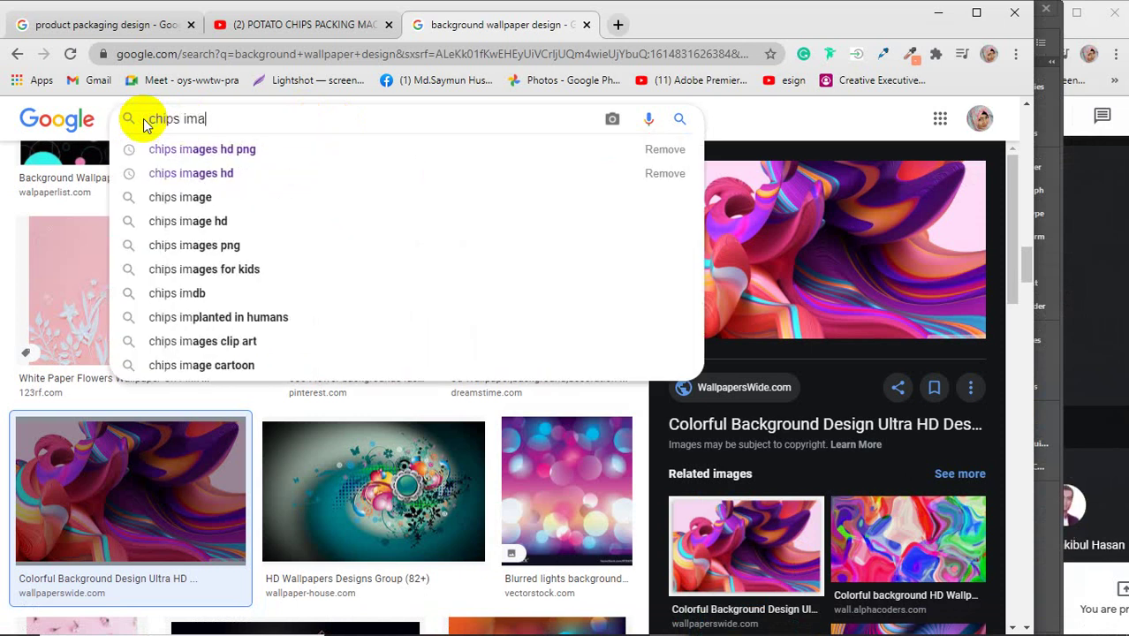
type("e")
key("Return")
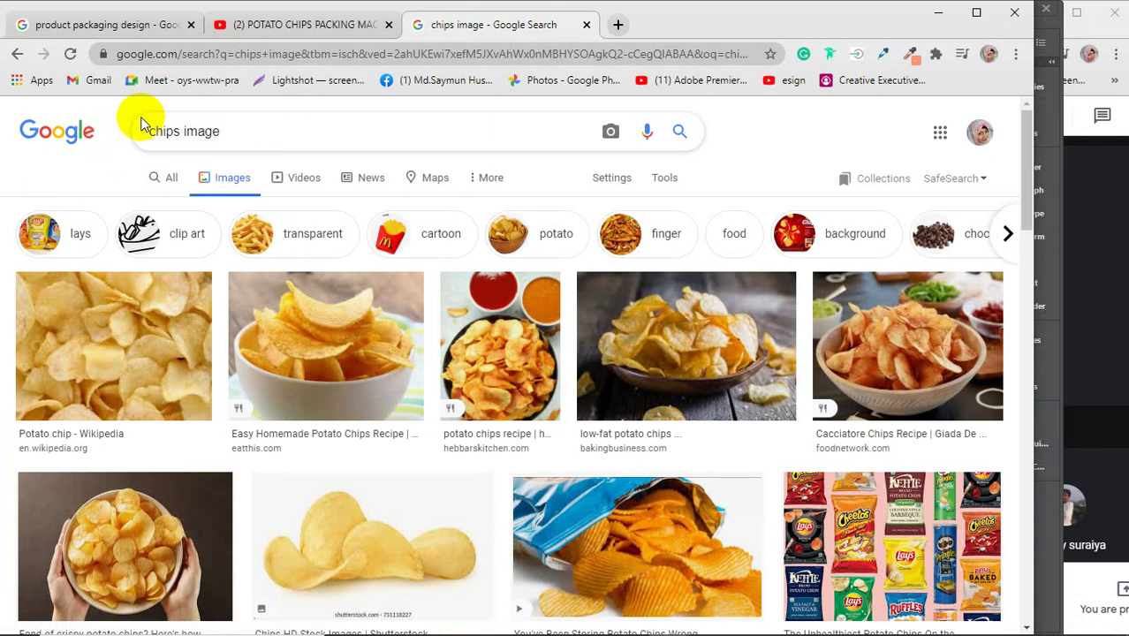
- Browse the chips image results and examine the Depositphotos potato chips picture together with its related images
scroll(377, 379, "down", 2)
scroll(377, 380, "down", 3)
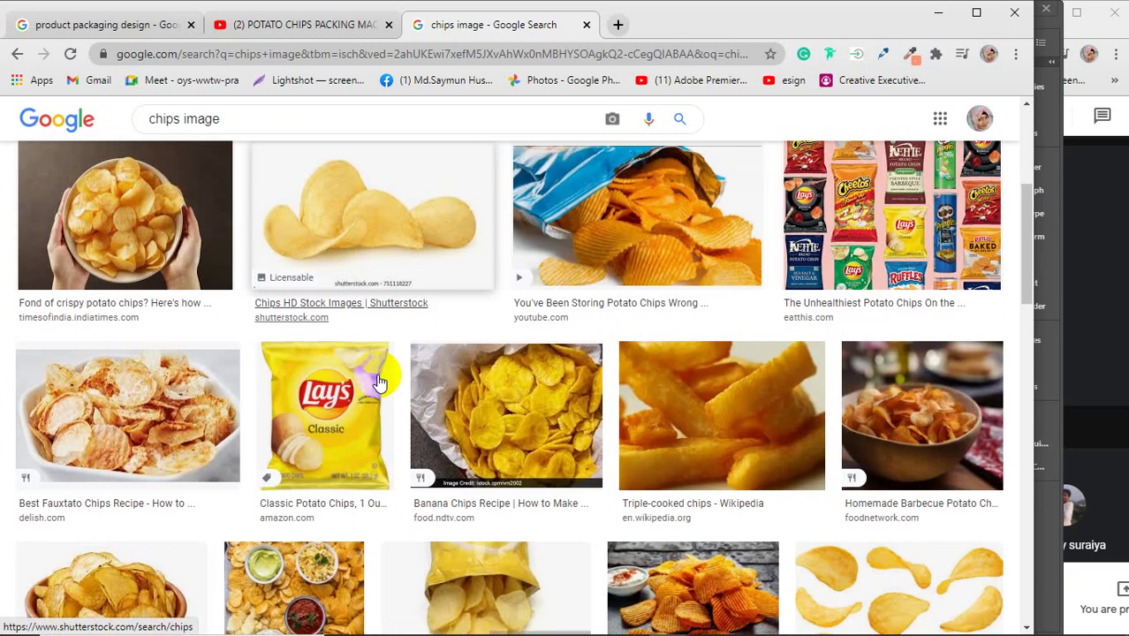
scroll(377, 379, "down", 3)
scroll(377, 379, "down", 6)
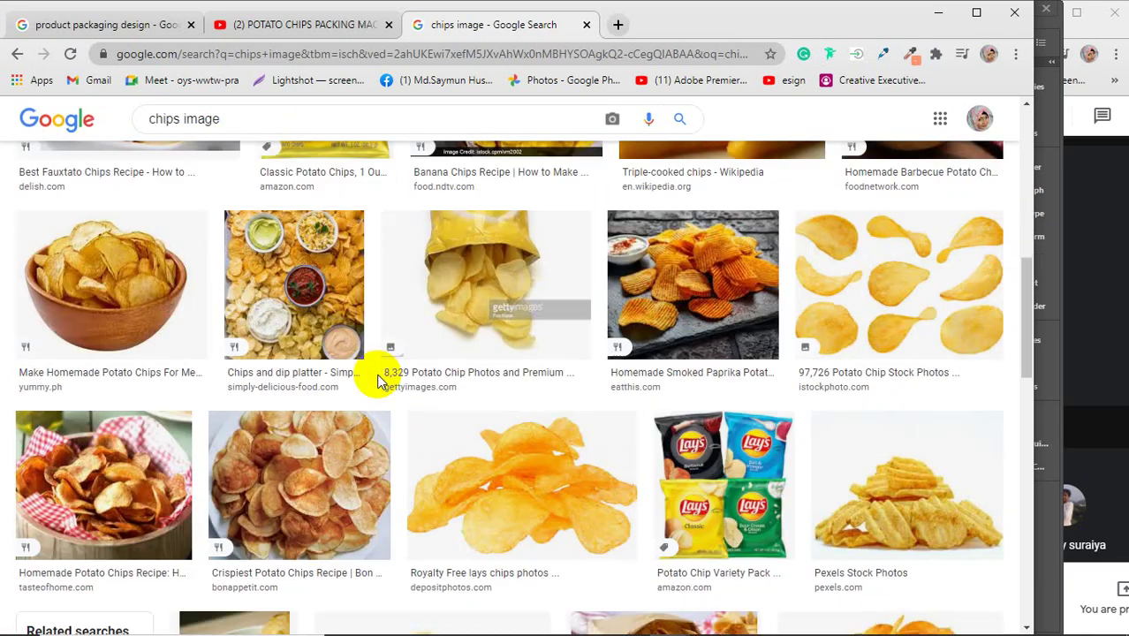
scroll(374, 378, "up", 2)
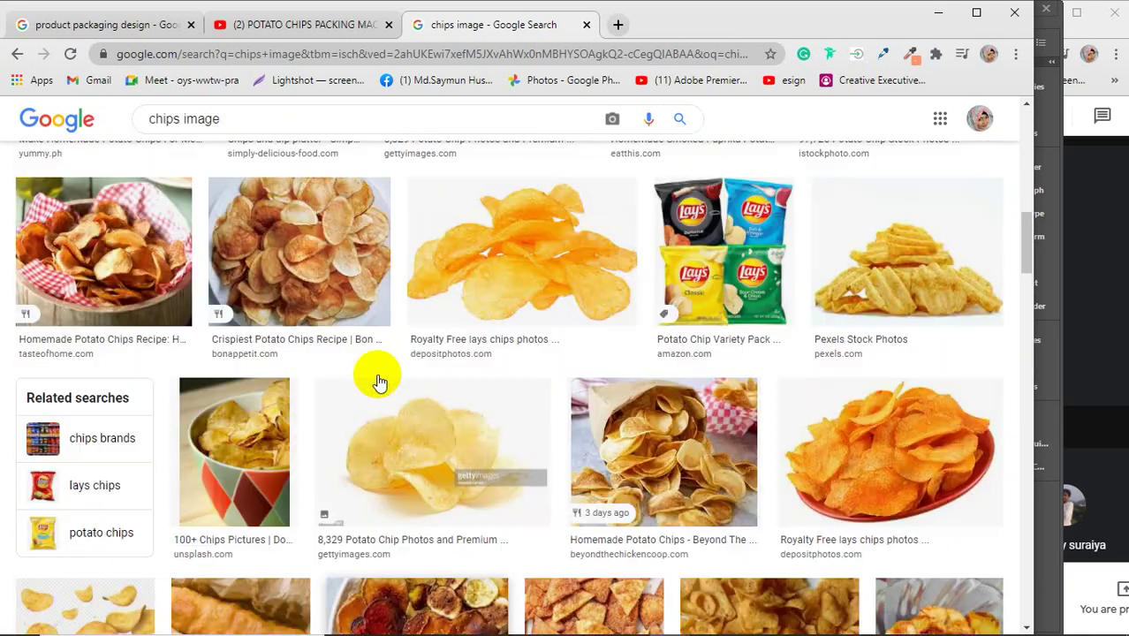
scroll(377, 380, "down", 5)
scroll(377, 380, "down", 3)
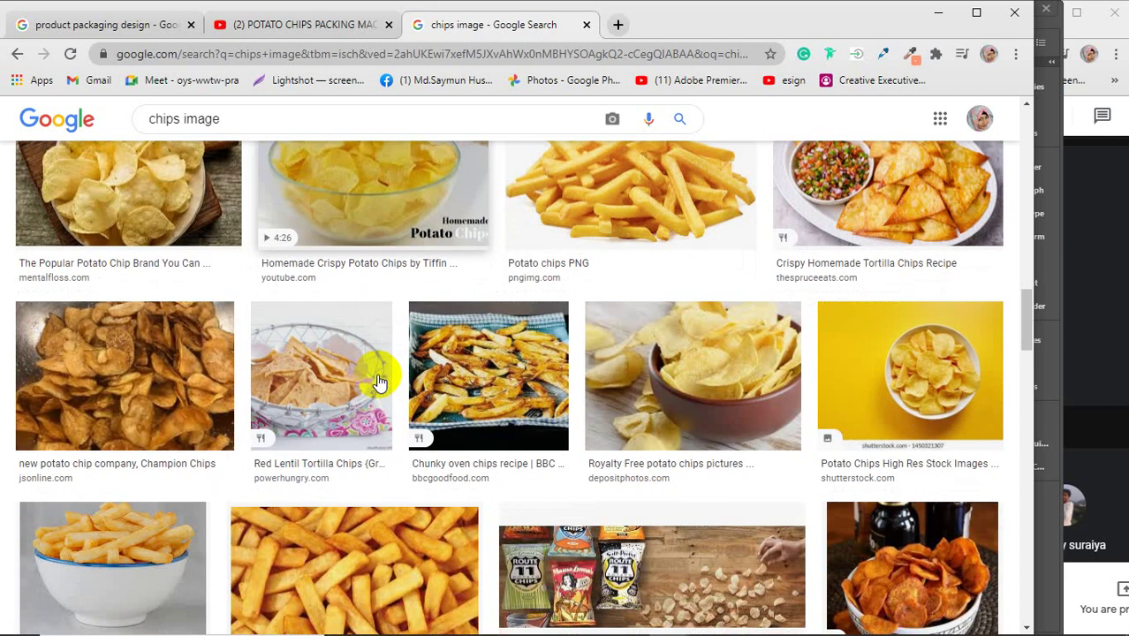
scroll(377, 379, "up", 7)
scroll(378, 382, "up", 2)
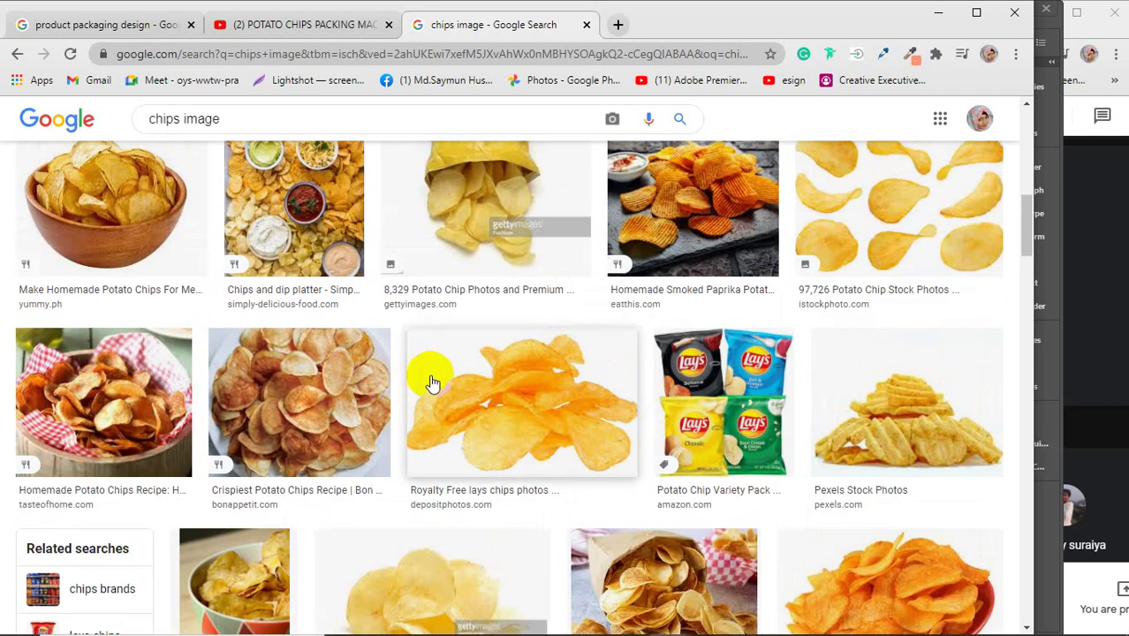
left_click(428, 380)
scroll(795, 360, "down", 10)
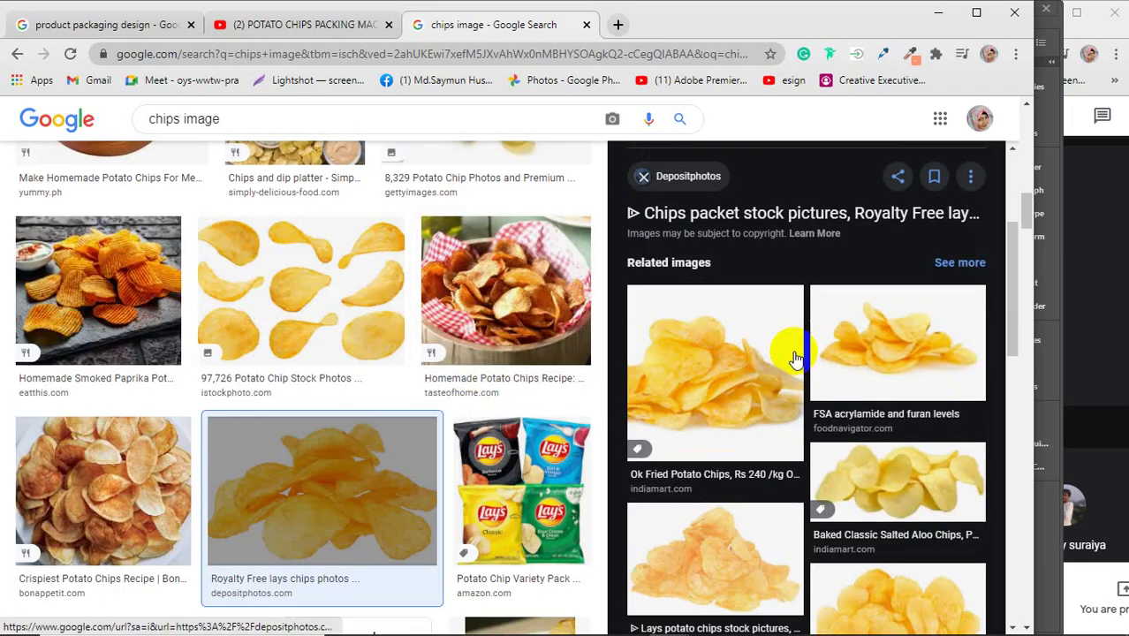
scroll(795, 359, "down", 3)
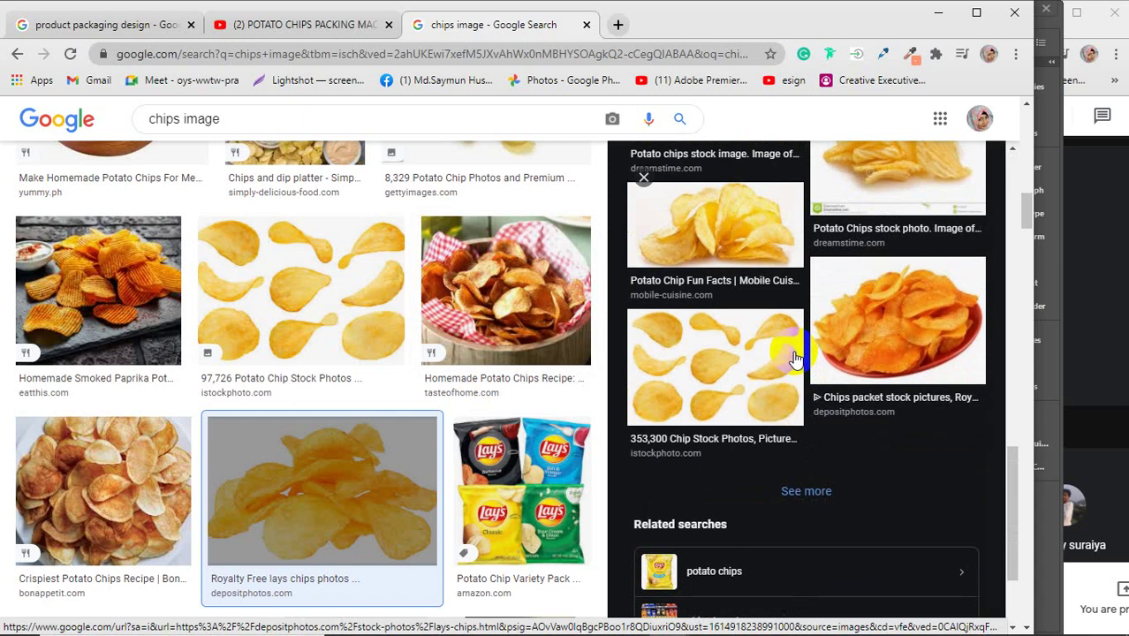
scroll(794, 360, "down", 3)
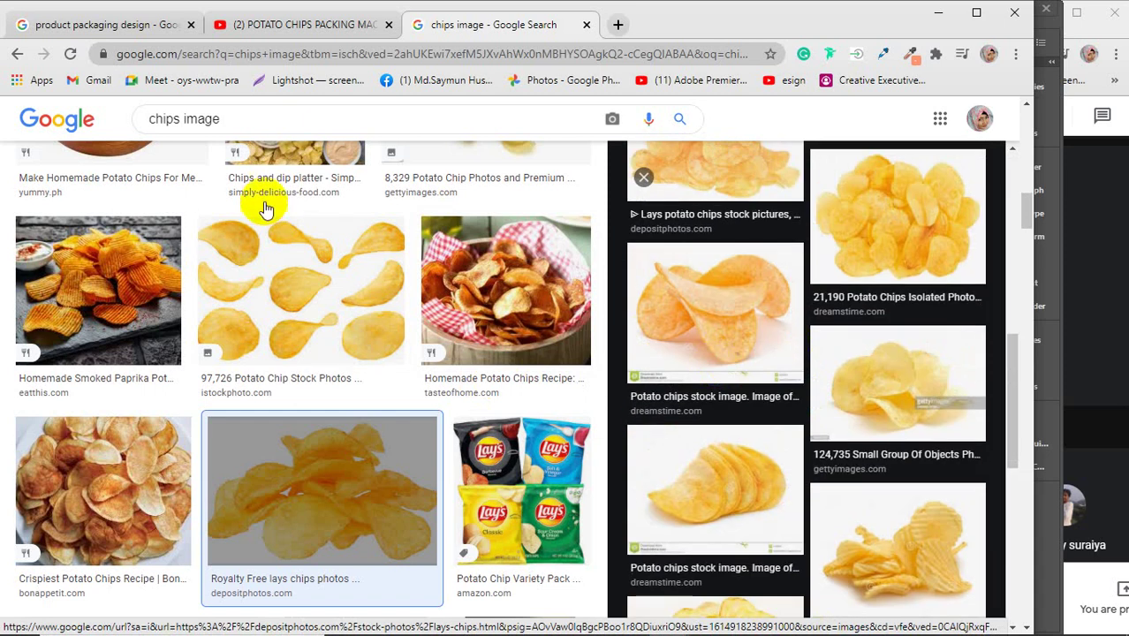
- Change the image search to "lots of chips image" and look through the results for a full-frame potato chips photo
left_click(152, 123)
type("po")
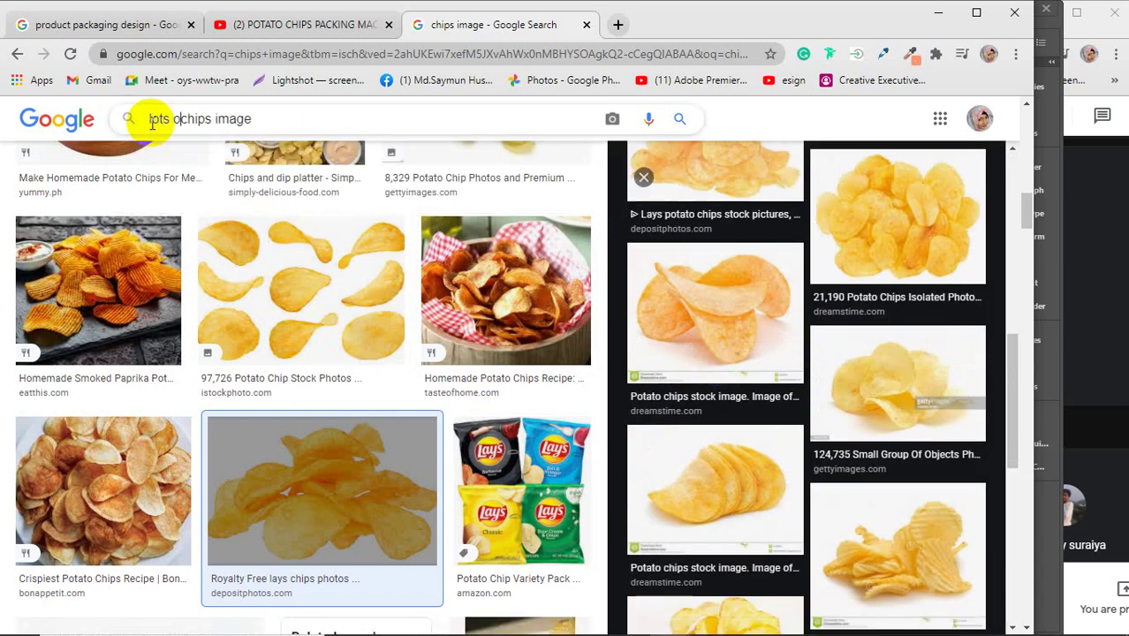
key("Return")
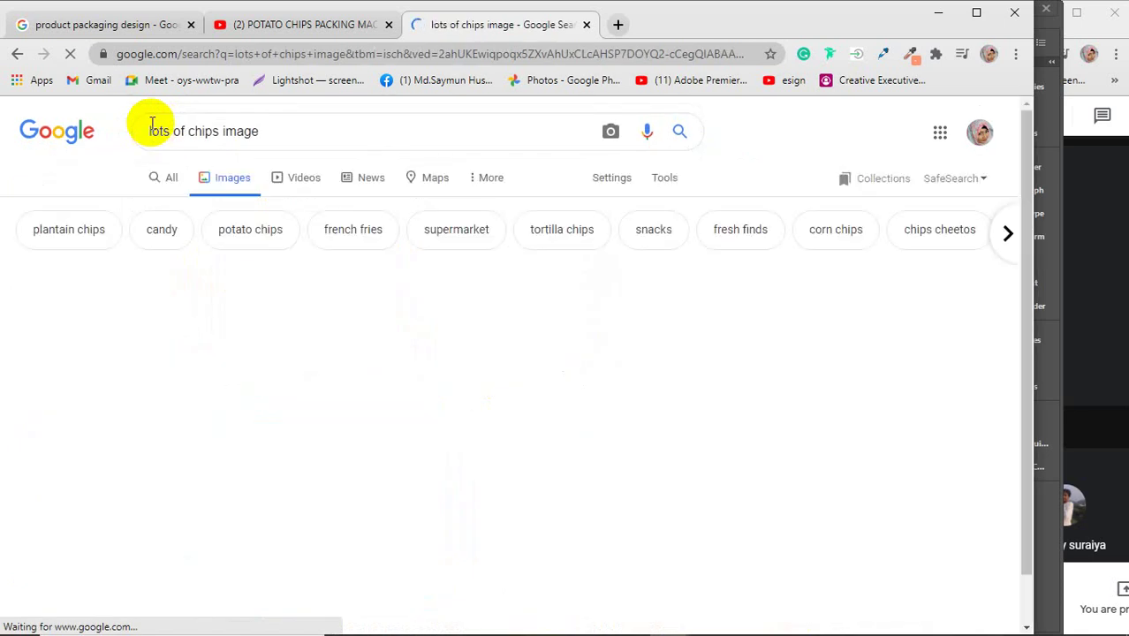
scroll(309, 349, "down", 3)
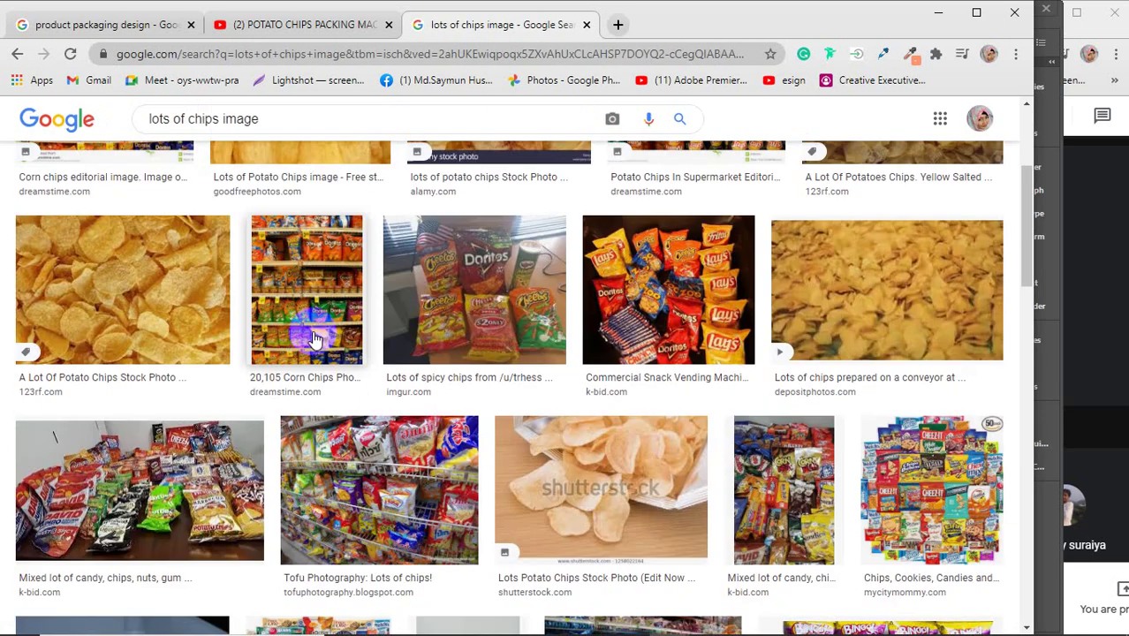
scroll(336, 358, "down", 6)
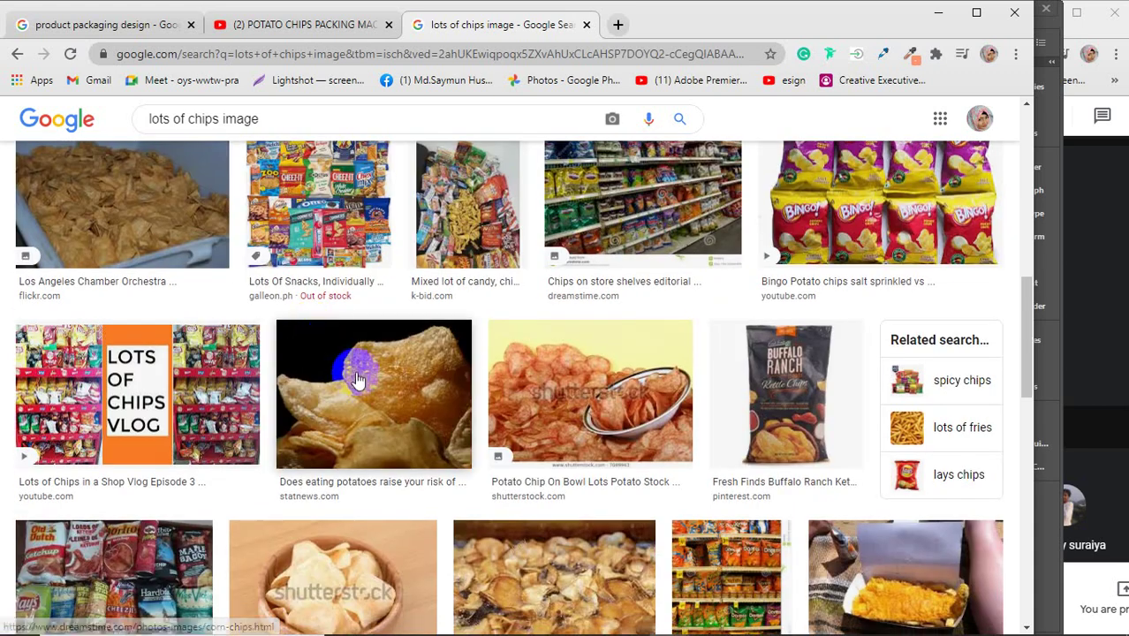
scroll(353, 370, "down", 6)
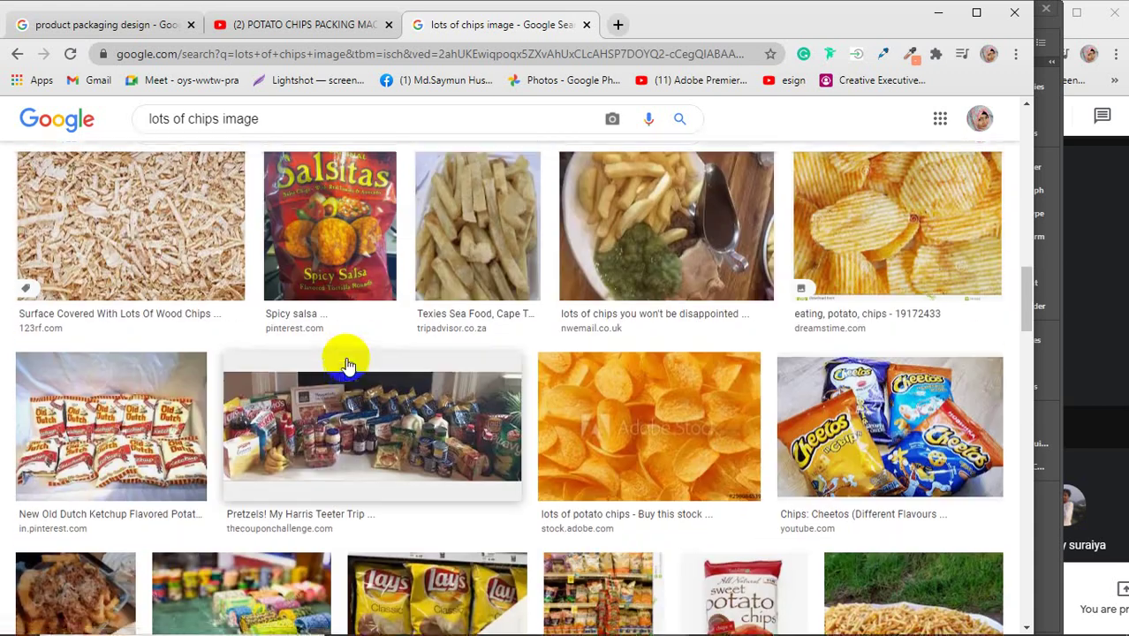
scroll(347, 365, "up", 10)
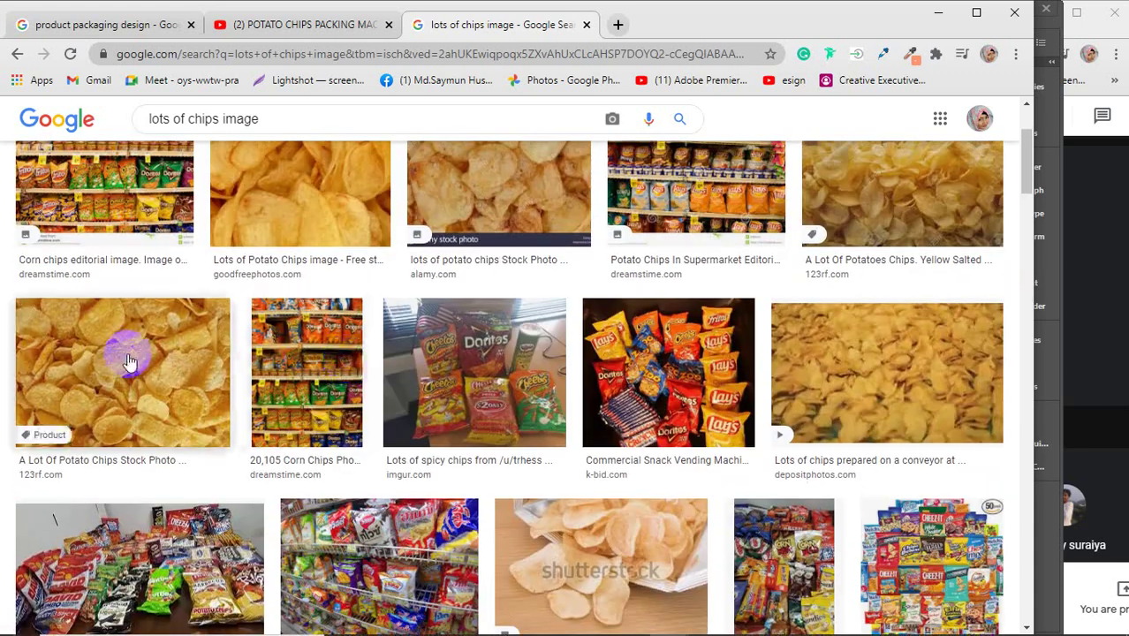
- Open the preview of the 123RF "a lot of potato chips" photo, copy the image and return to Illustrator
left_click(128, 358)
scroll(869, 302, "down", 4)
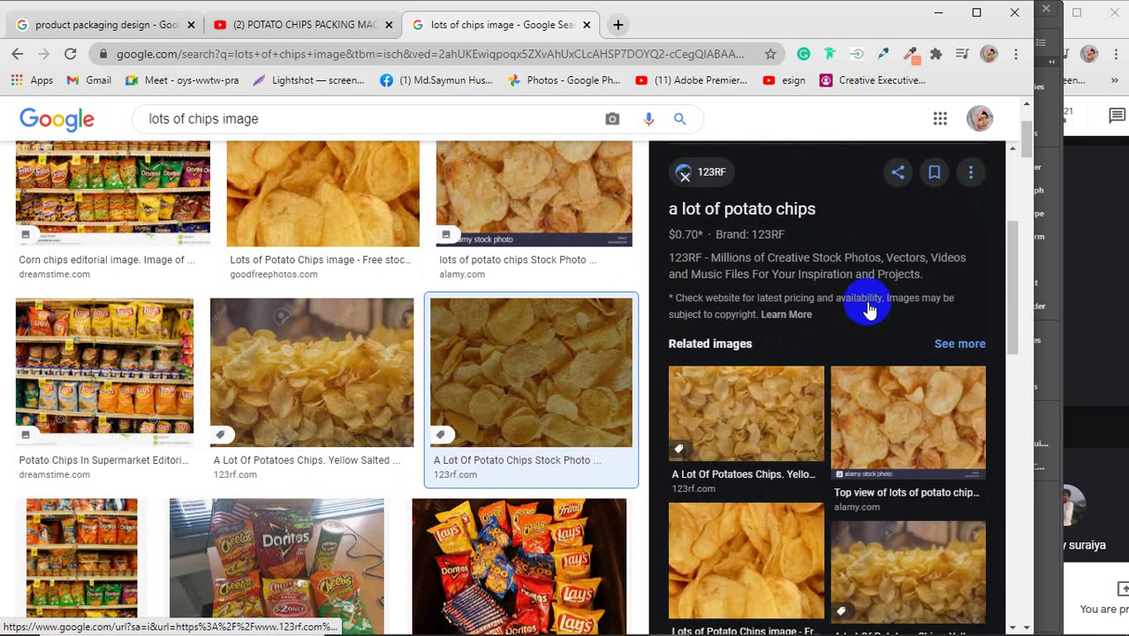
scroll(869, 302, "down", 8)
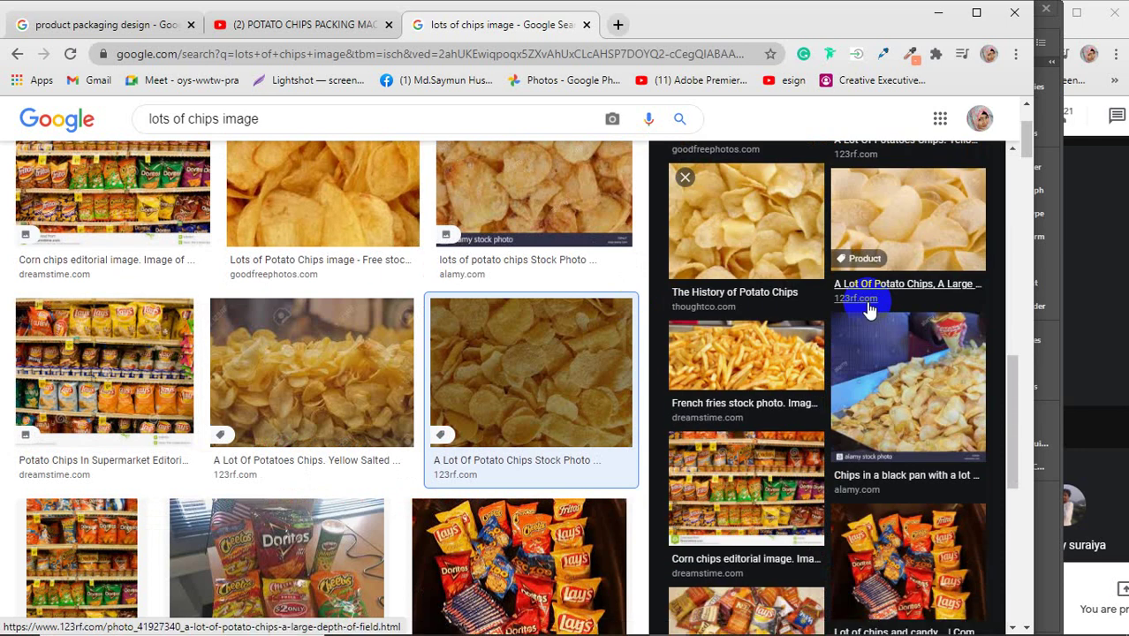
scroll(869, 305, "up", 15)
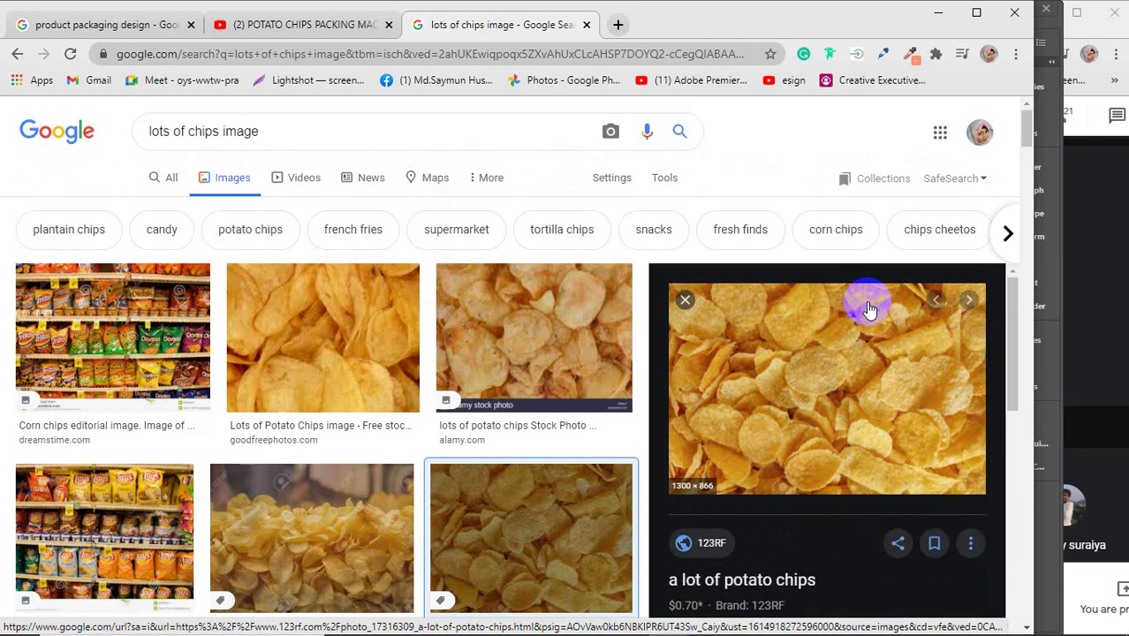
right_click(812, 336)
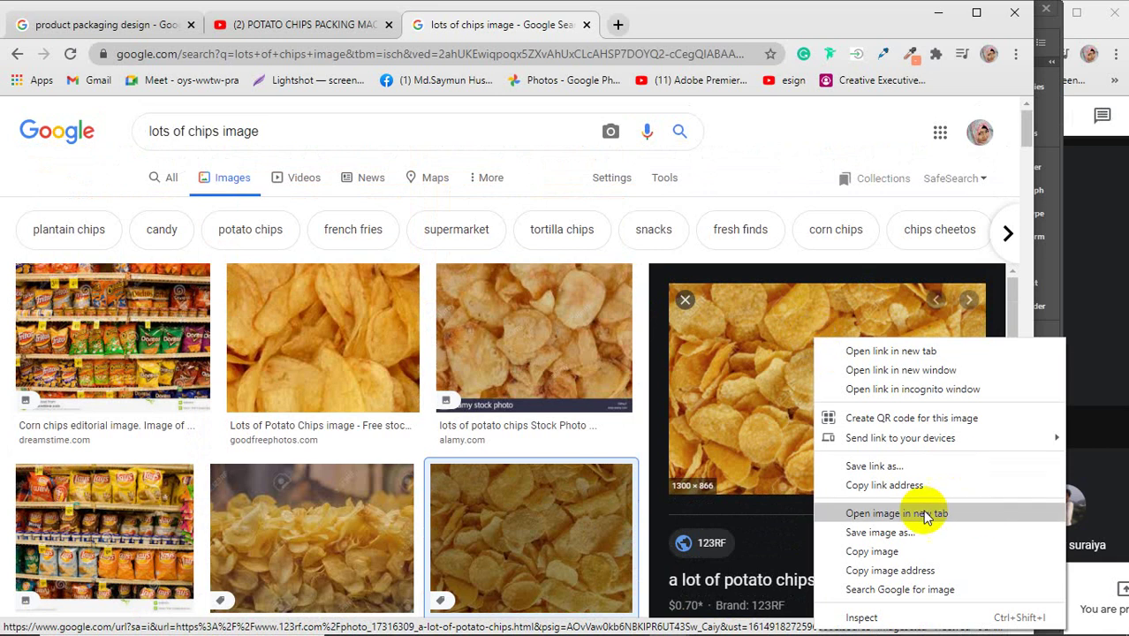
left_click(873, 551)
left_click(936, 12)
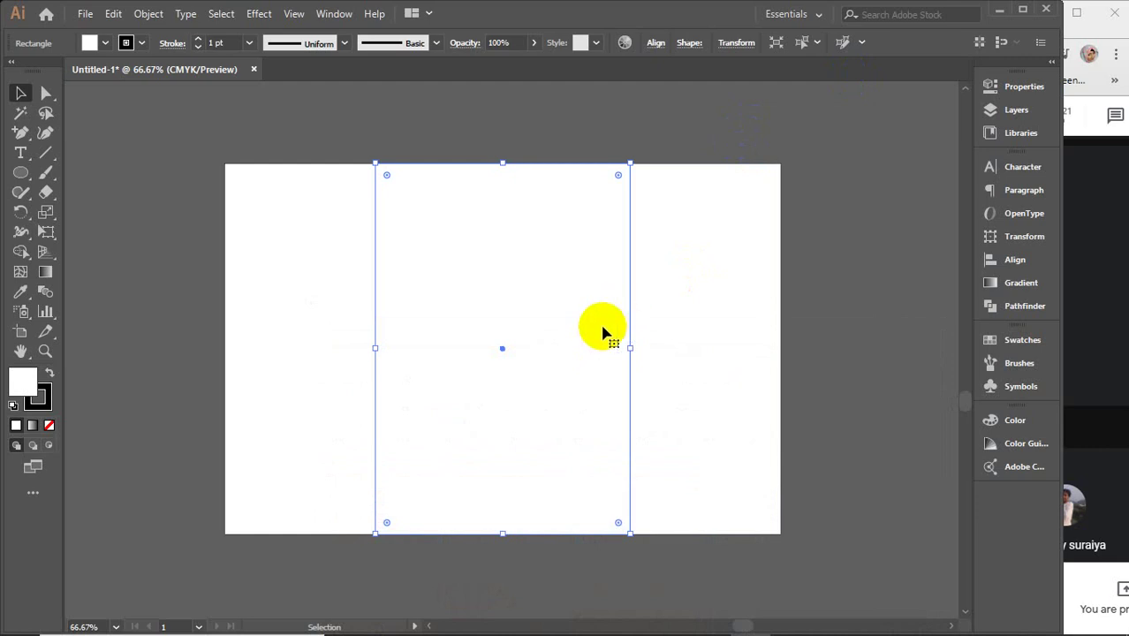
- Paste the copied chips photo, scale it down to less than the centre panel's width and park it beside the template's lower-left corner
key("ctrl+v")
key("ctrl+minus")
key("ctrl+minus")
key("ctrl+minus")
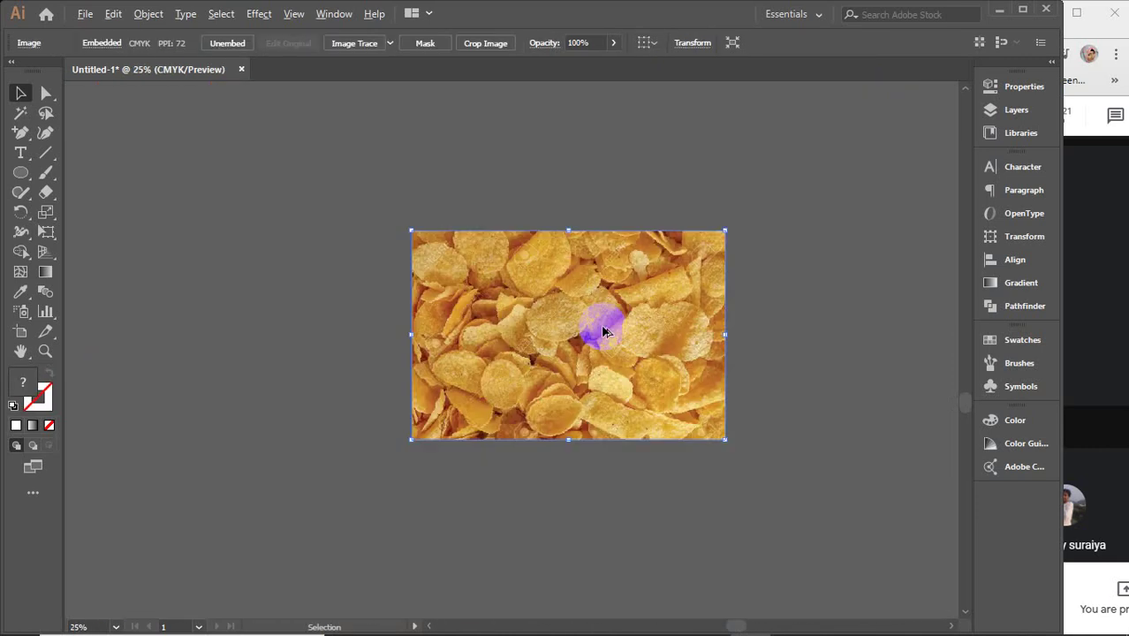
left_click_drag(723, 229, 661, 313)
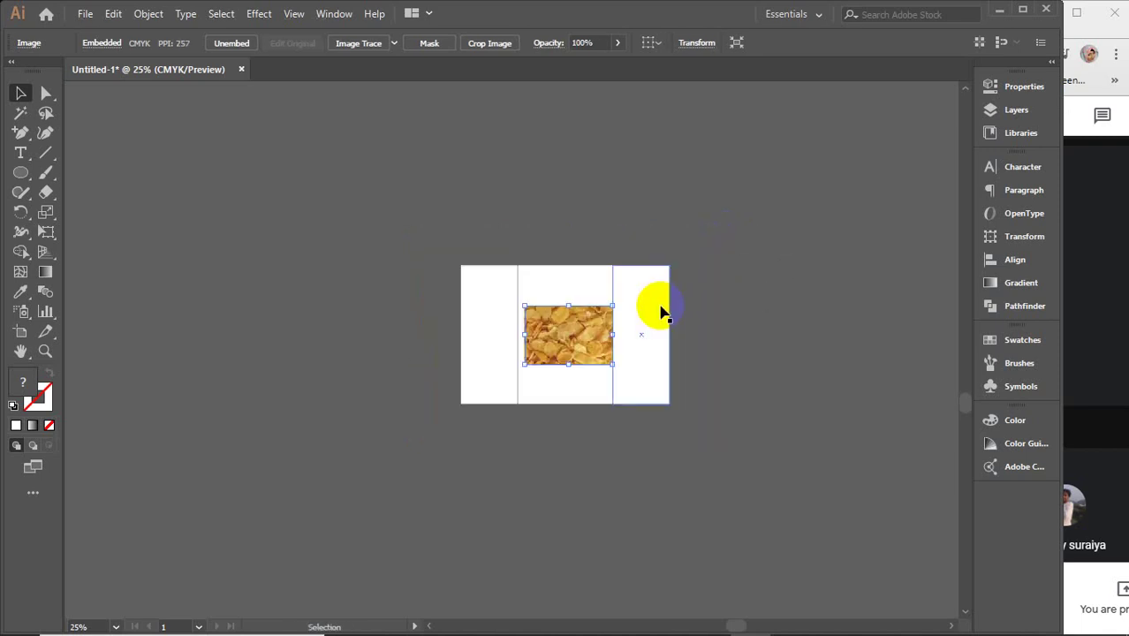
scroll(550, 370, "up", 3)
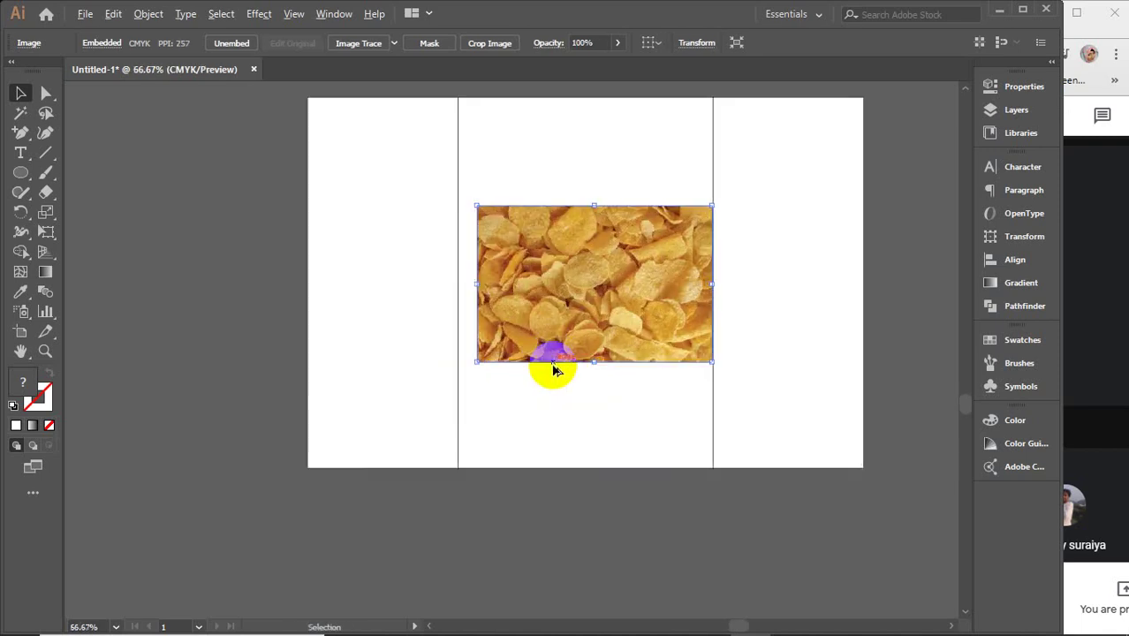
left_click_drag(584, 325, 151, 532)
- Delete the two narrow side panels of the packaging template, keeping only the centre panel
left_click(533, 375)
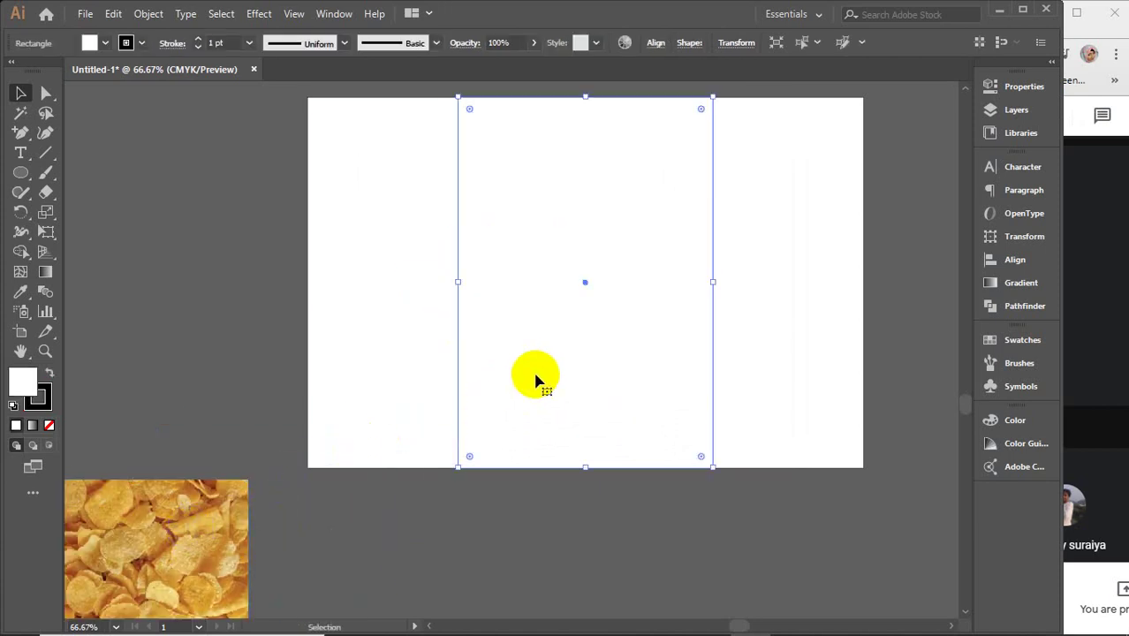
left_click(234, 244)
left_click(380, 245)
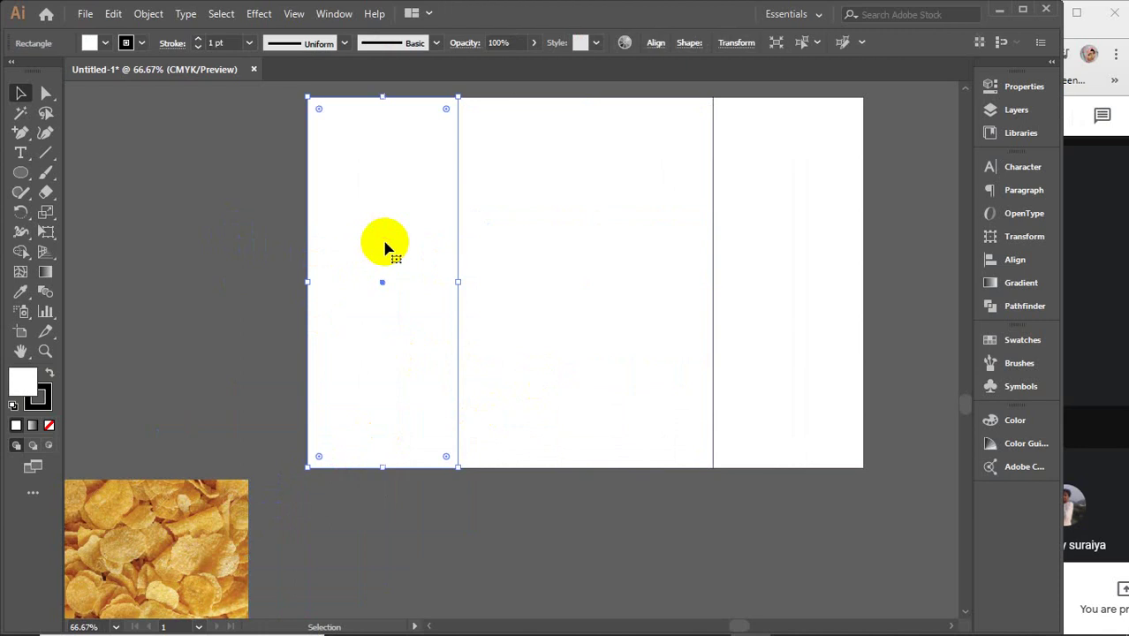
left_click(797, 242, "shift")
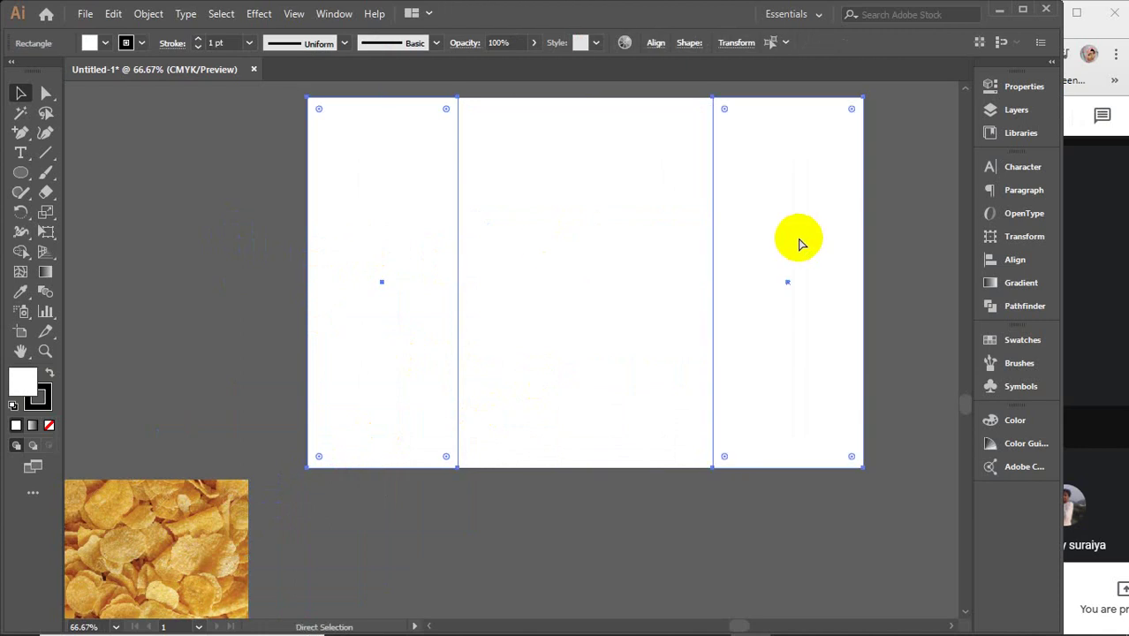
key("Delete")
left_click(638, 242)
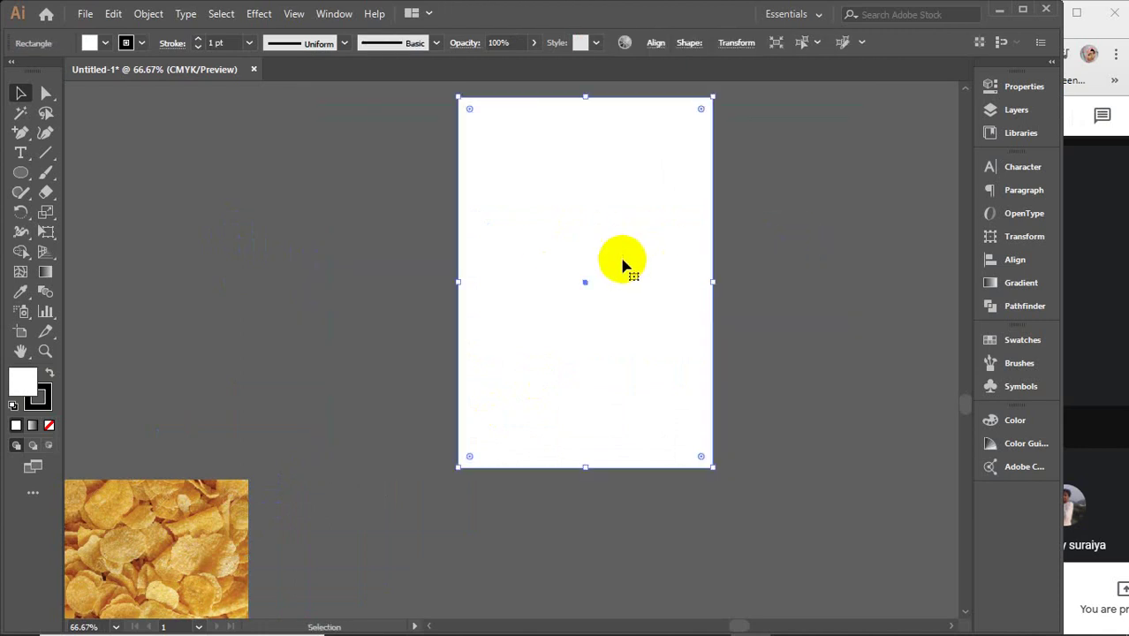
left_click(99, 203)
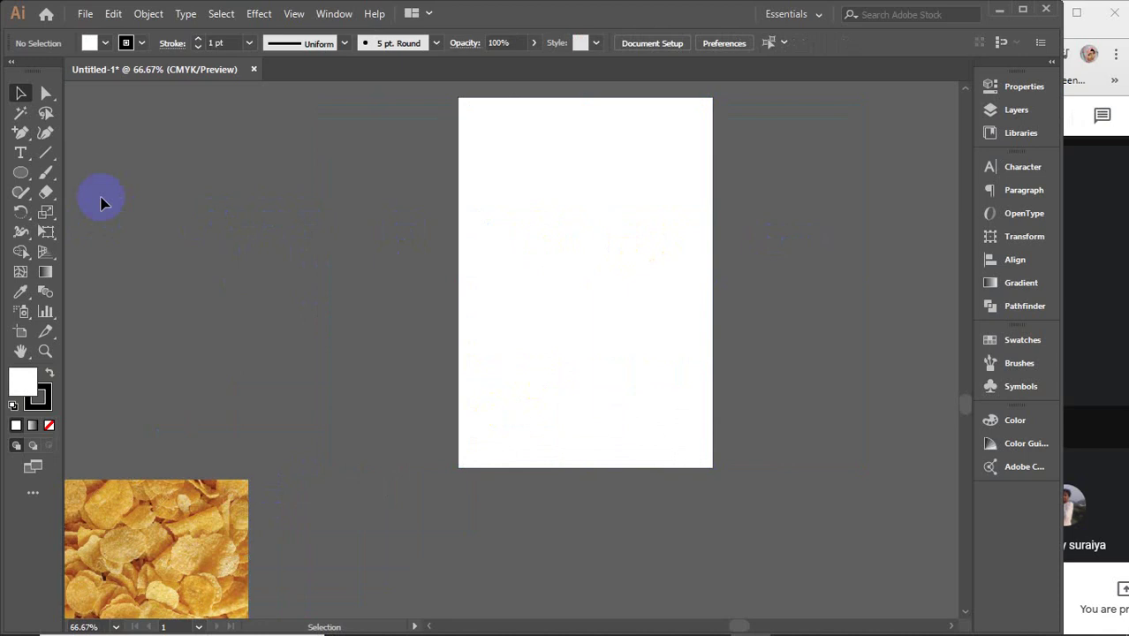
- Draw a rectangle covering the lower half of the panel and fill it with yellow
left_click(21, 173)
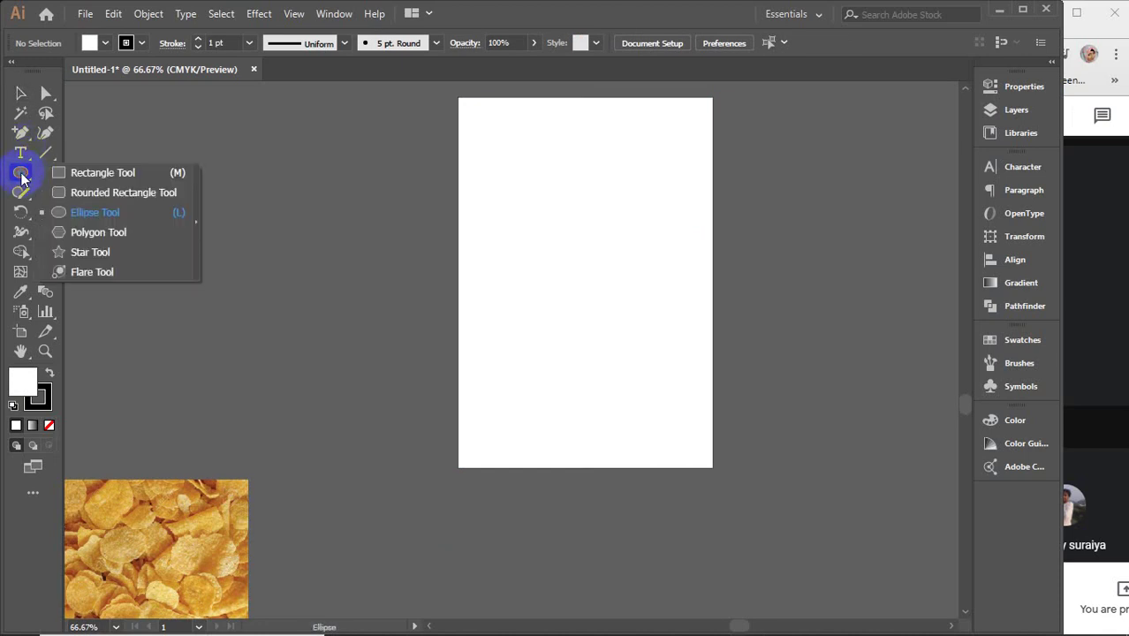
left_click(106, 176)
left_click_drag(458, 283, 713, 467)
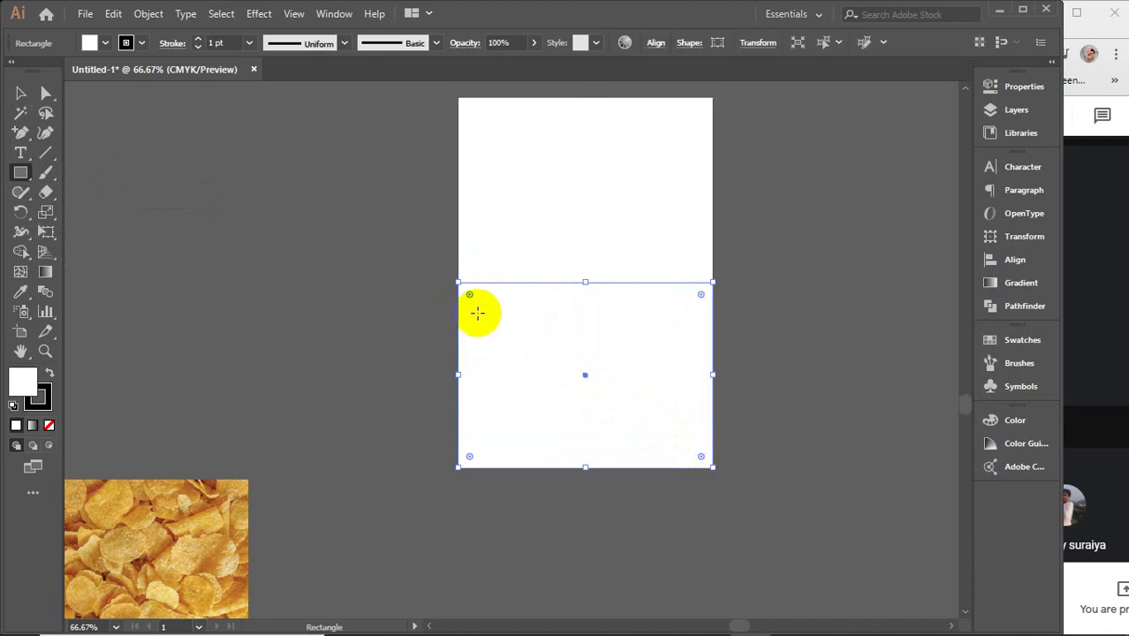
left_click(104, 43)
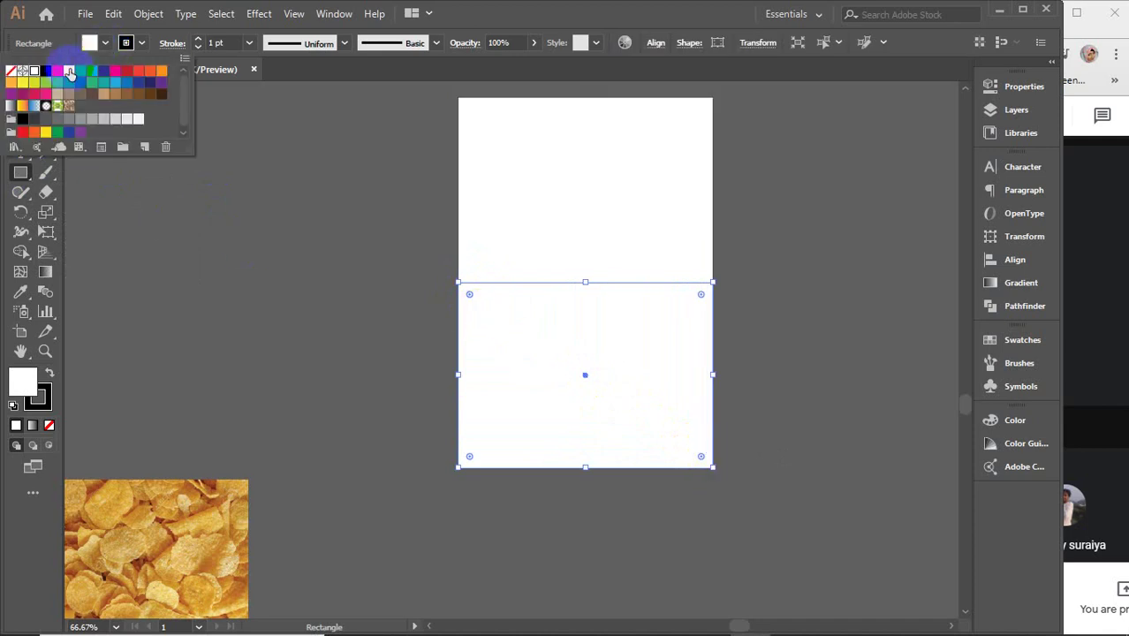
left_click(69, 71)
left_click(104, 44)
- Slant the yellow rectangle's top edge by raising its upper-right anchor point and slightly lowering its upper-left one
left_click(20, 93)
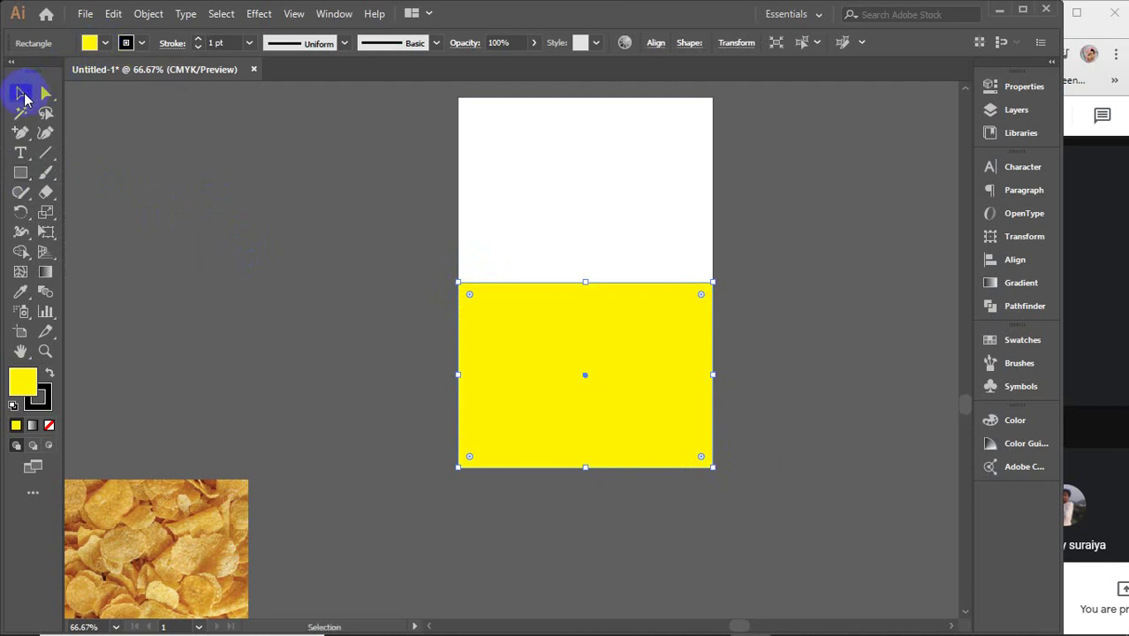
left_click(46, 92)
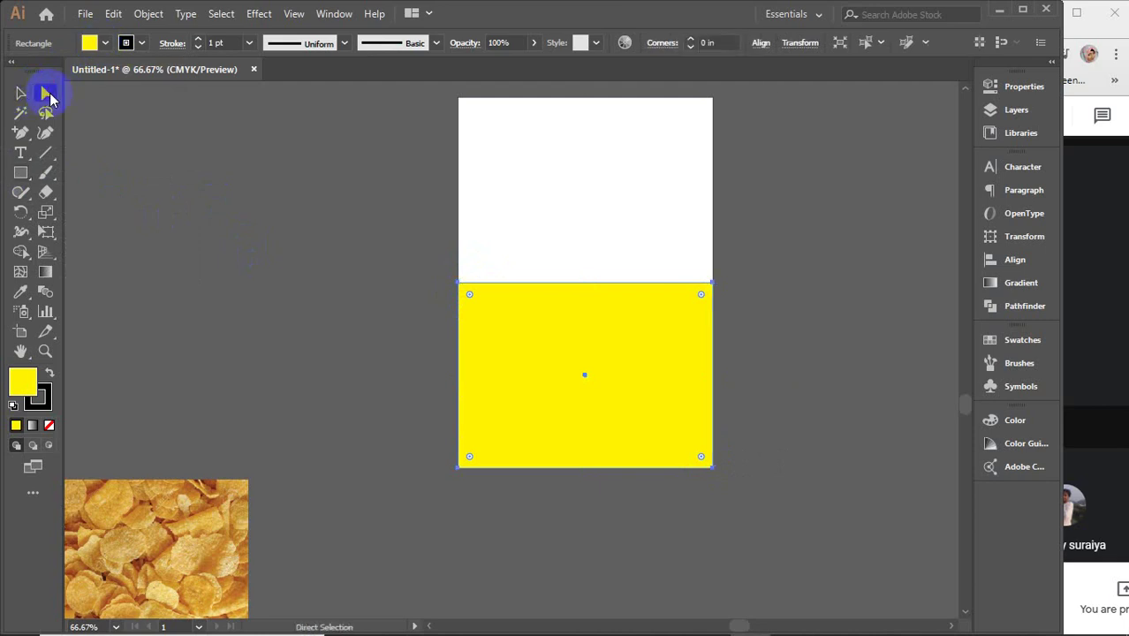
left_click(713, 283)
left_click_drag(713, 284, 712, 219)
left_click(458, 283)
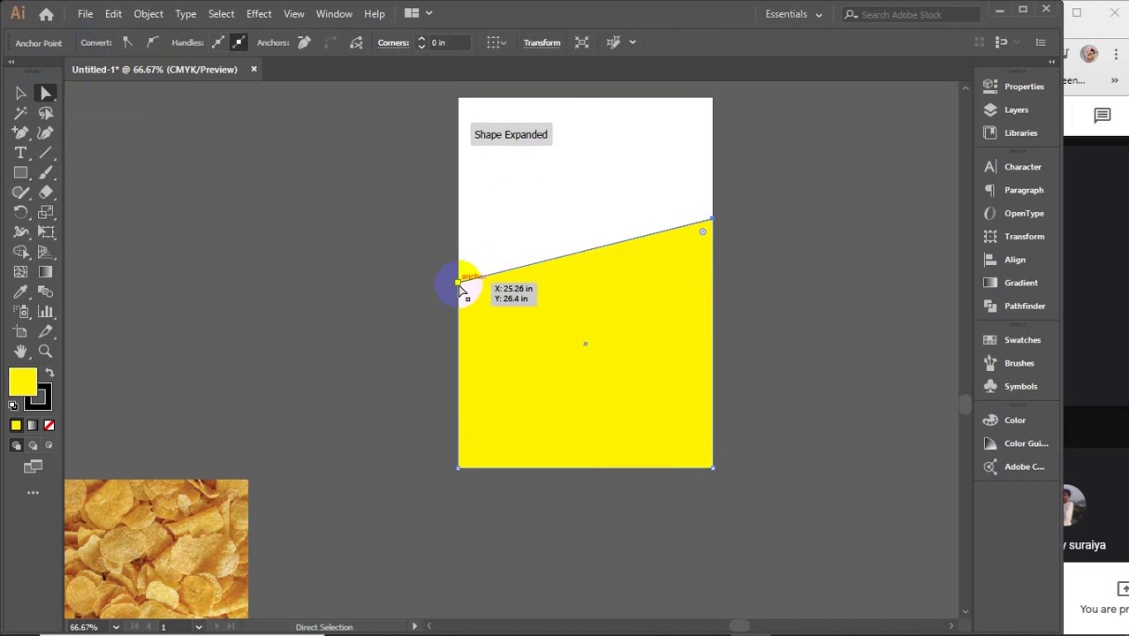
left_click_drag(459, 283, 457, 302)
left_click(22, 97)
left_click(272, 361)
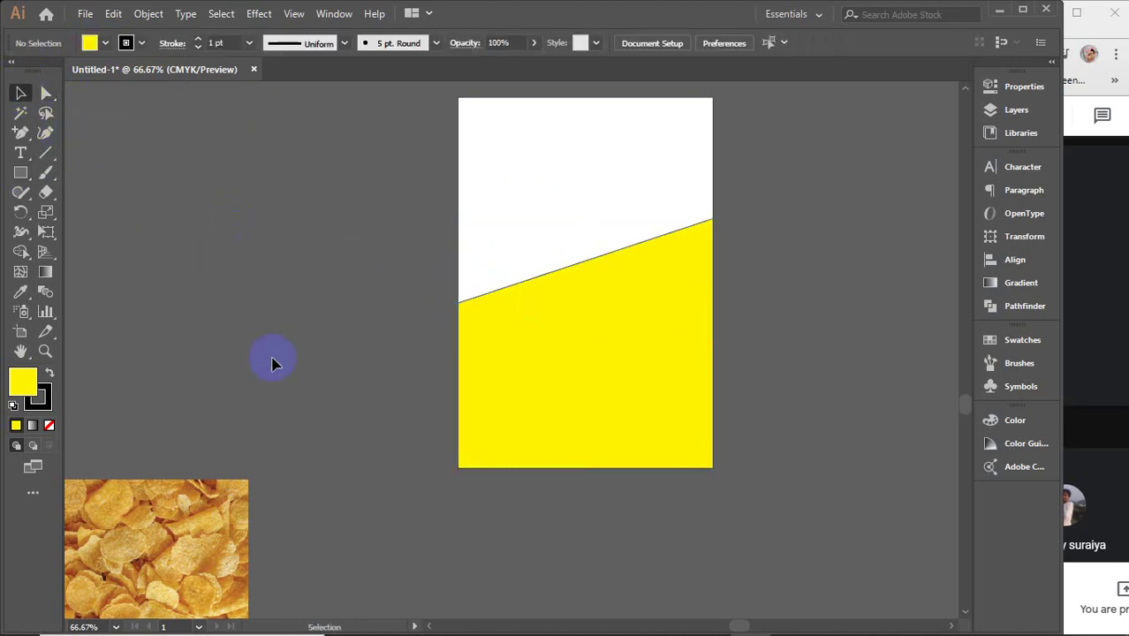
- Place the chips photo behind the yellow shape's area and enlarge it until it extends past the shape on all sides
left_click_drag(214, 522, 642, 326)
left_click_drag(674, 438, 781, 510)
left_click_drag(746, 395, 739, 332)
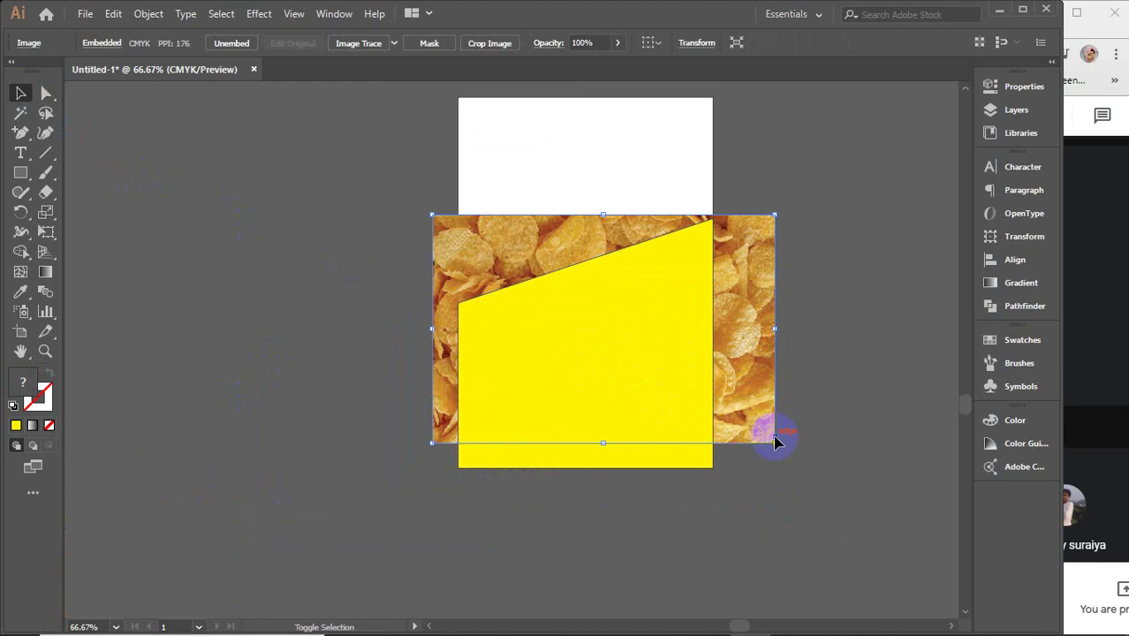
left_click_drag(774, 444, 813, 440)
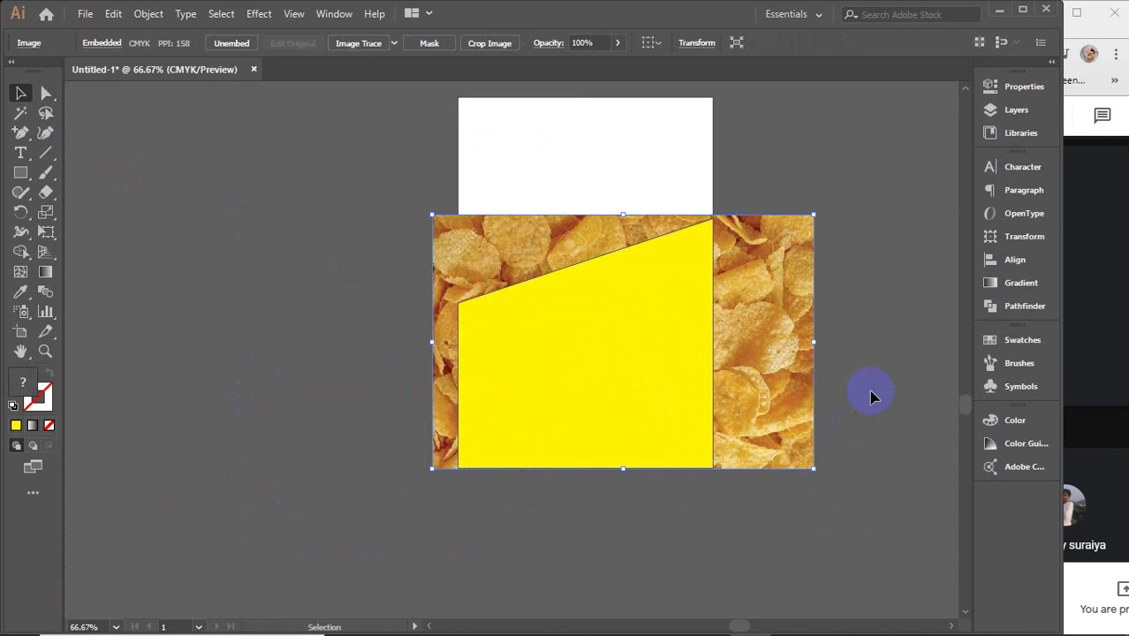
- Centre the chips photo horizontally and vertically on the yellow shape, using the shape as the key object
left_click(617, 353, "shift")
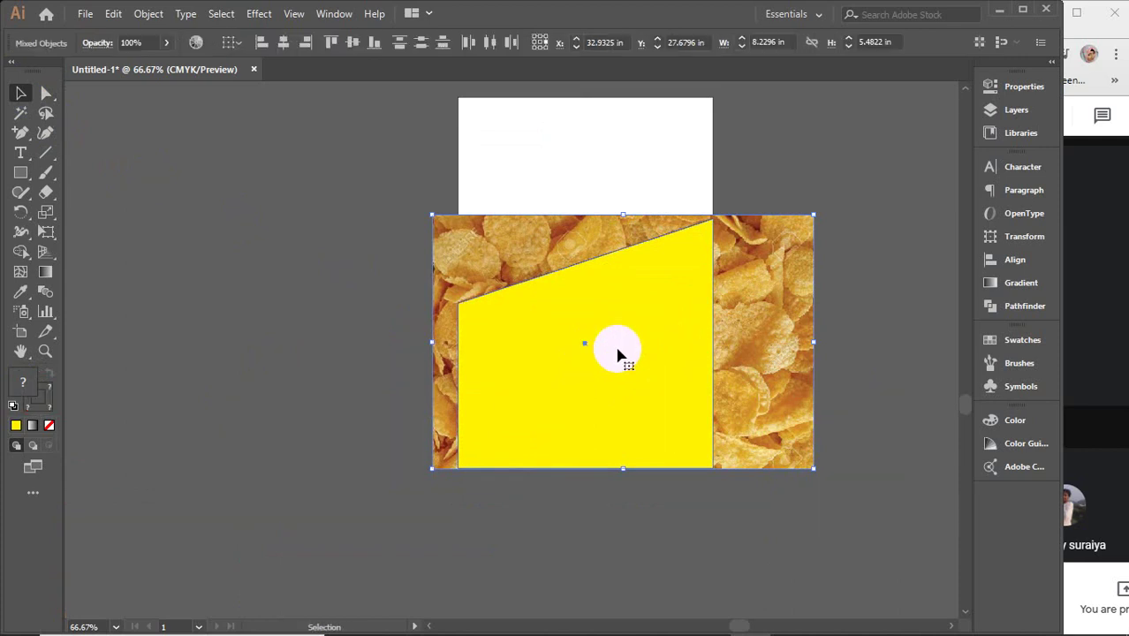
left_click(617, 354)
left_click(284, 43)
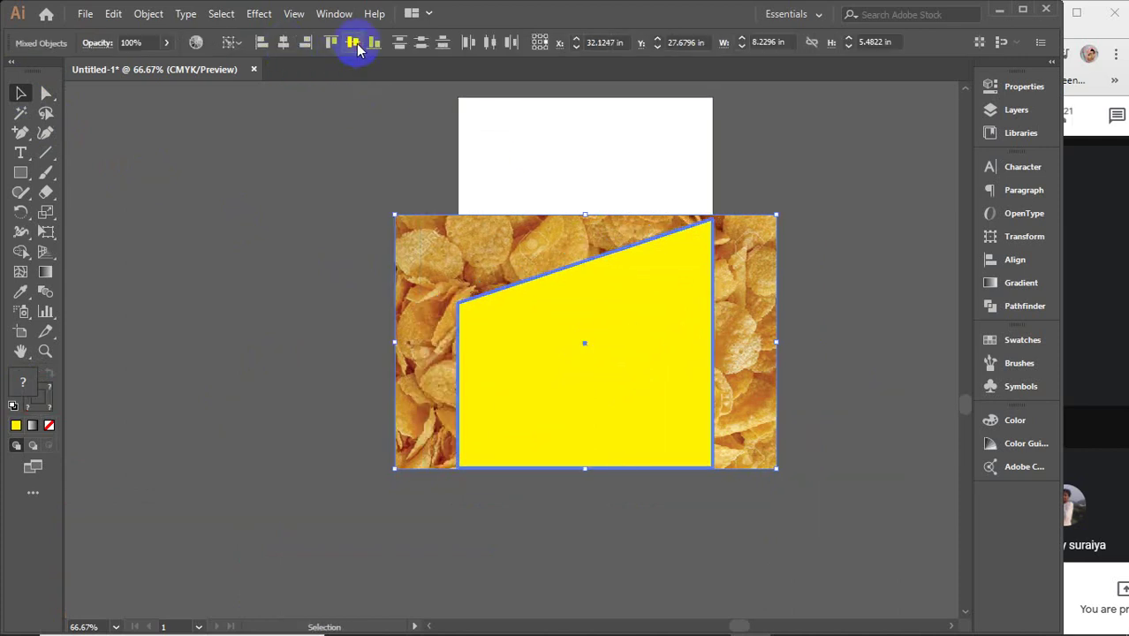
left_click(356, 46)
left_click(887, 302)
- Try clipping the chips photo with the yellow shape using a clipping mask, and undo it
left_click(765, 307)
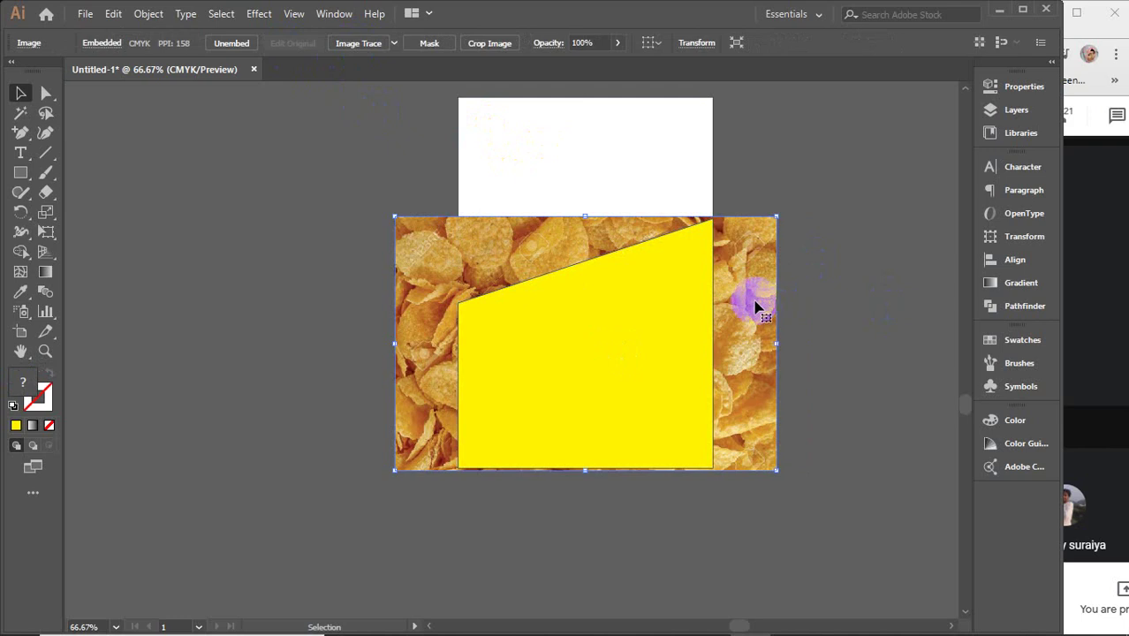
left_click(609, 313, "shift")
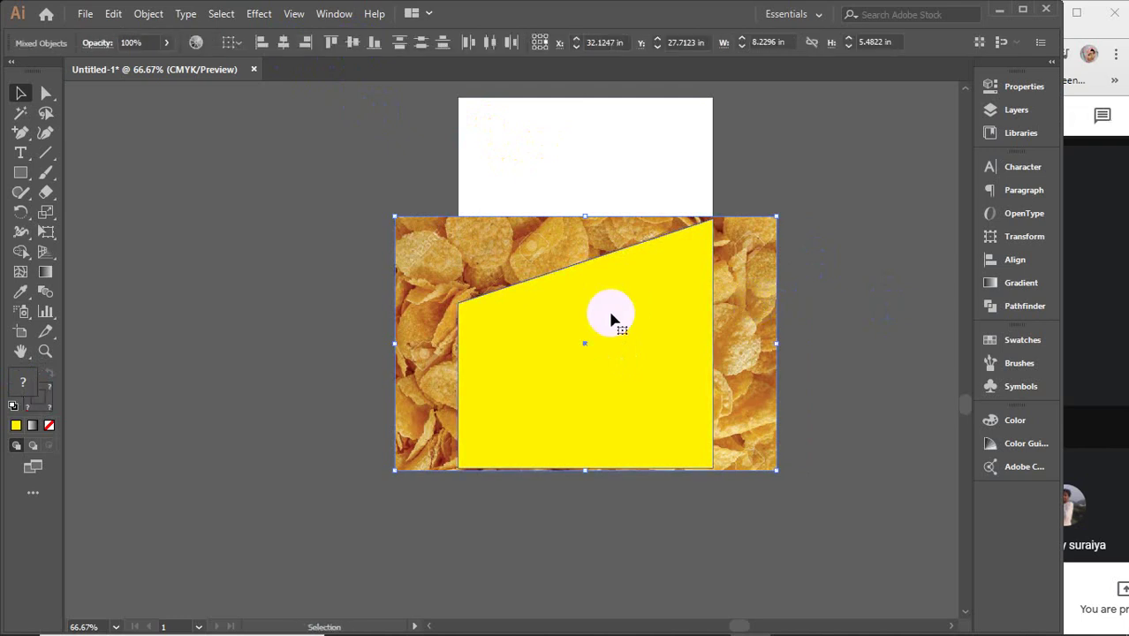
right_click(610, 316)
left_click(718, 456)
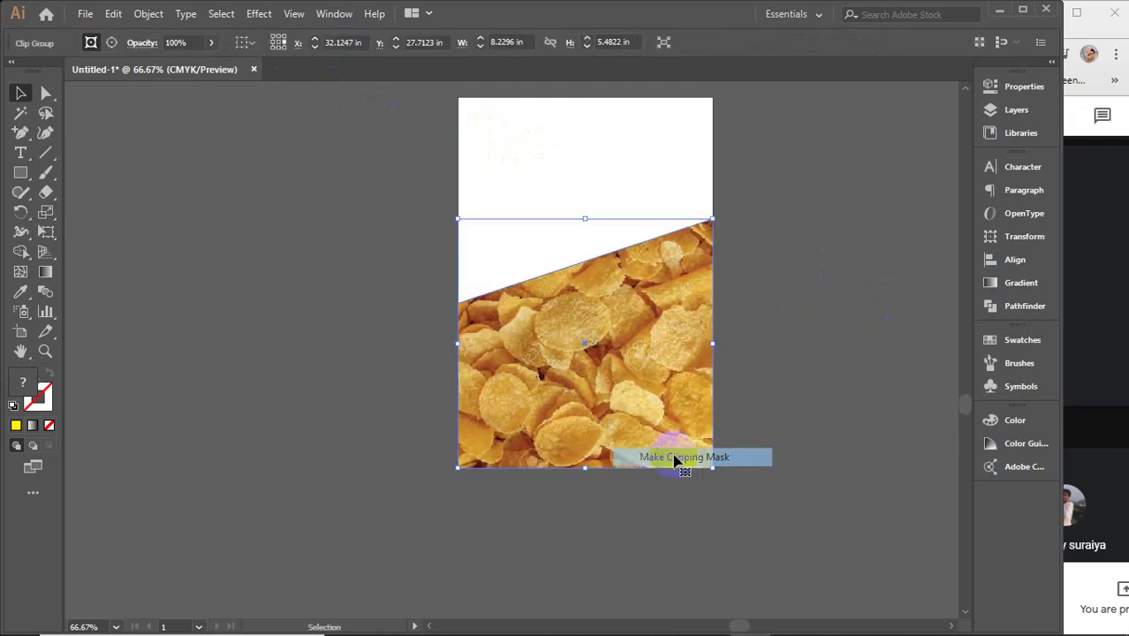
left_click(827, 334)
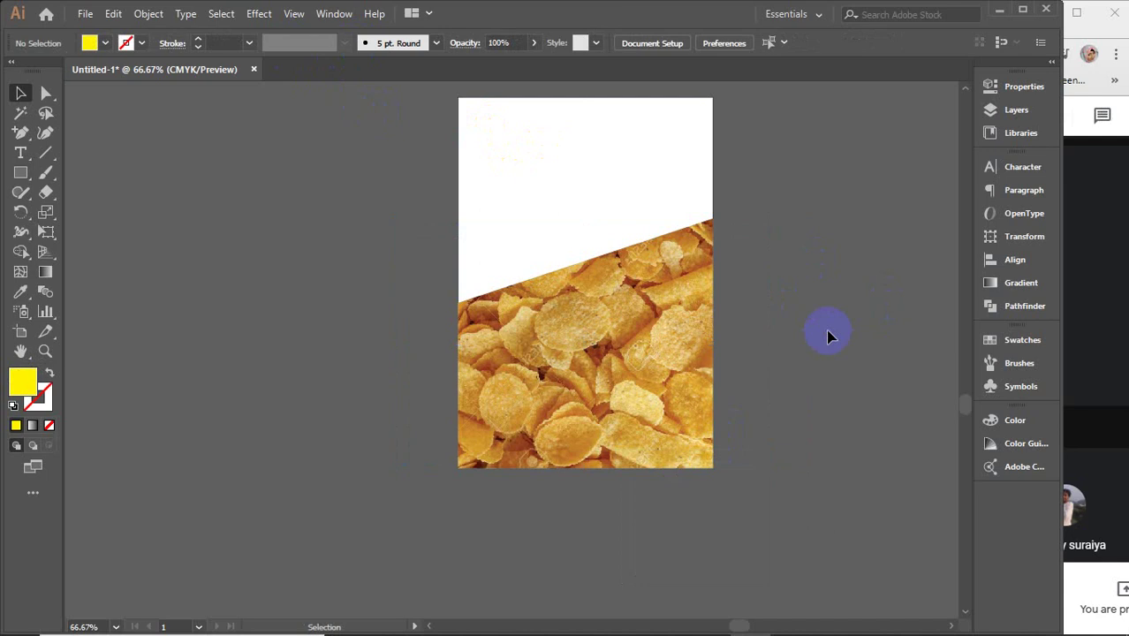
key("ctrl+z")
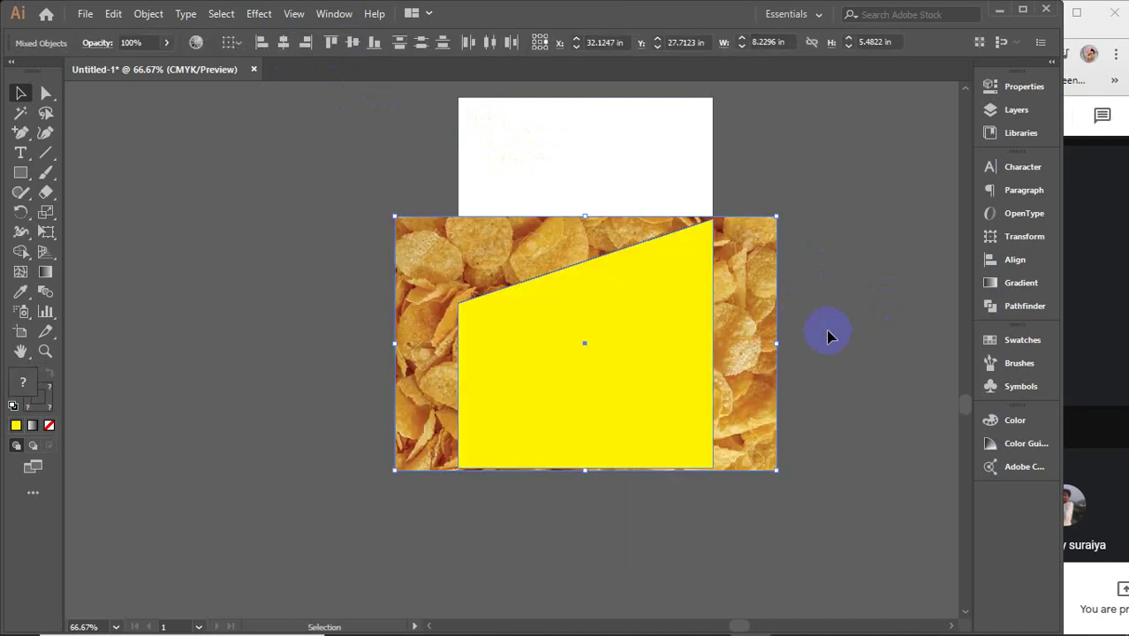
- Copy the yellow slanted shape and use the original as a clipping mask for the chips photo
left_click(837, 316)
left_click(671, 346)
key("a")
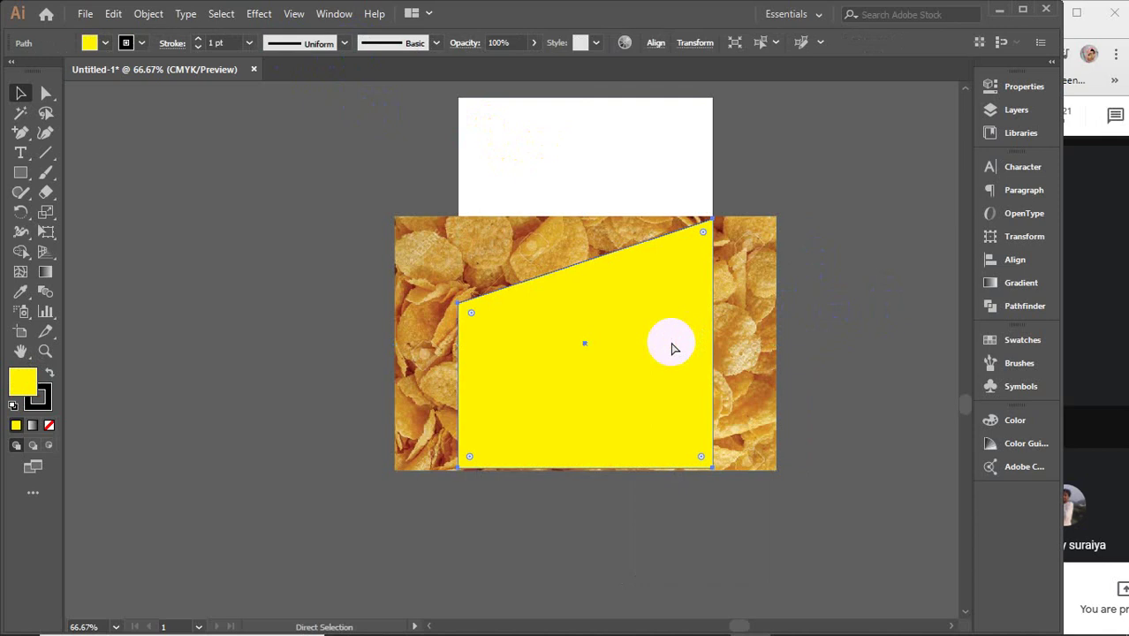
key("v")
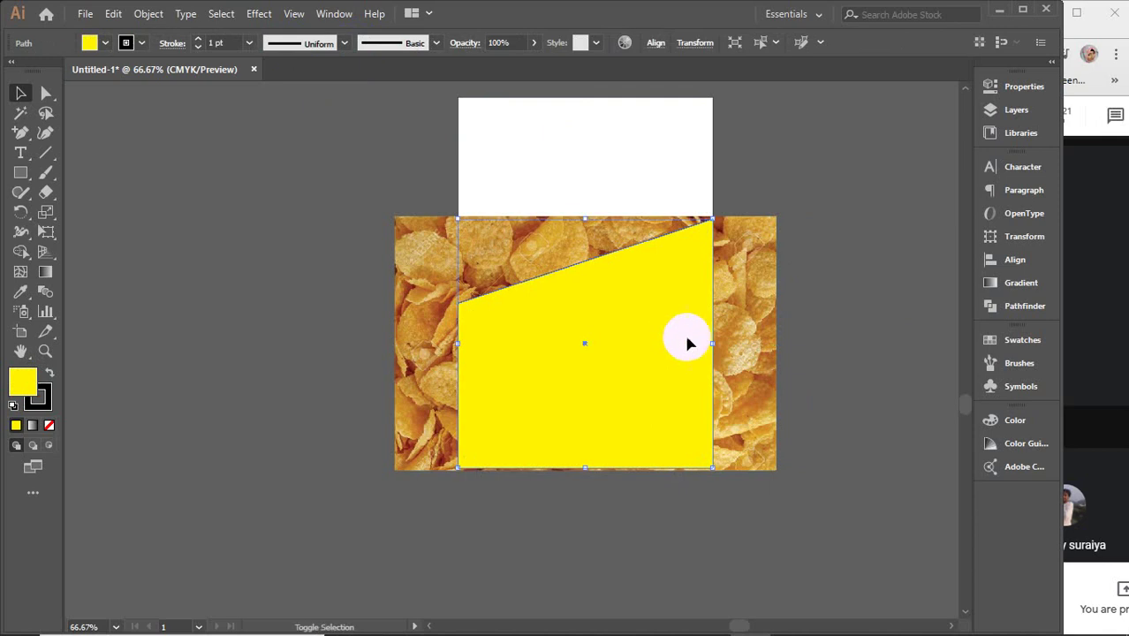
left_click(734, 298, "shift")
right_click(646, 295)
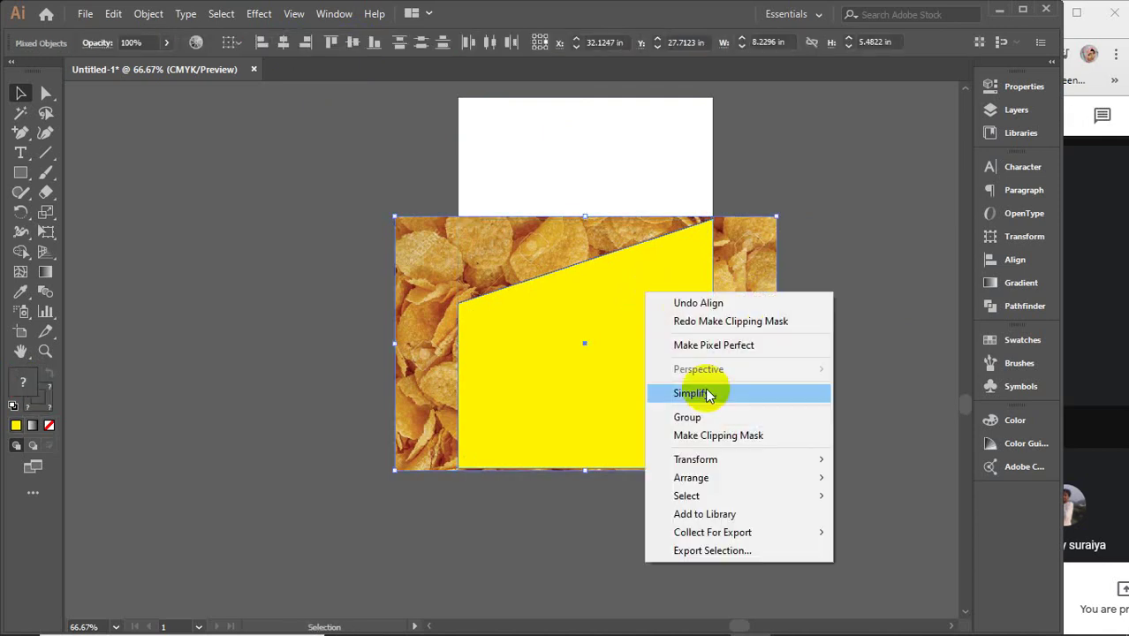
left_click(726, 435)
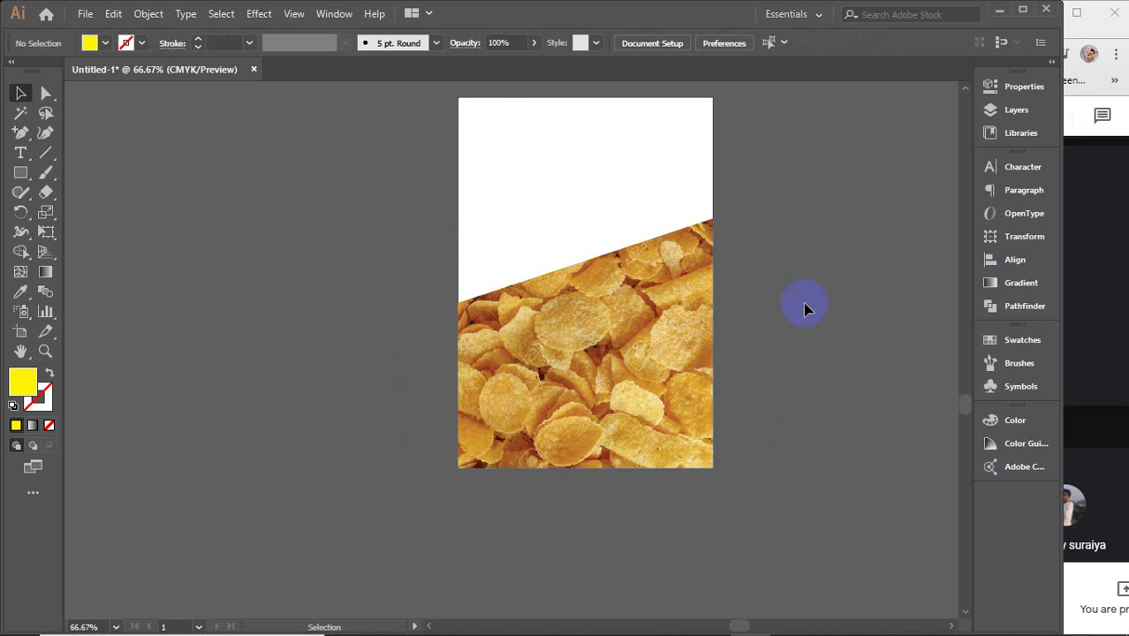
- Paste the copied slanted shape in place behind the clipped photo and stretch its top edge slightly upward
key("ctrl+a")
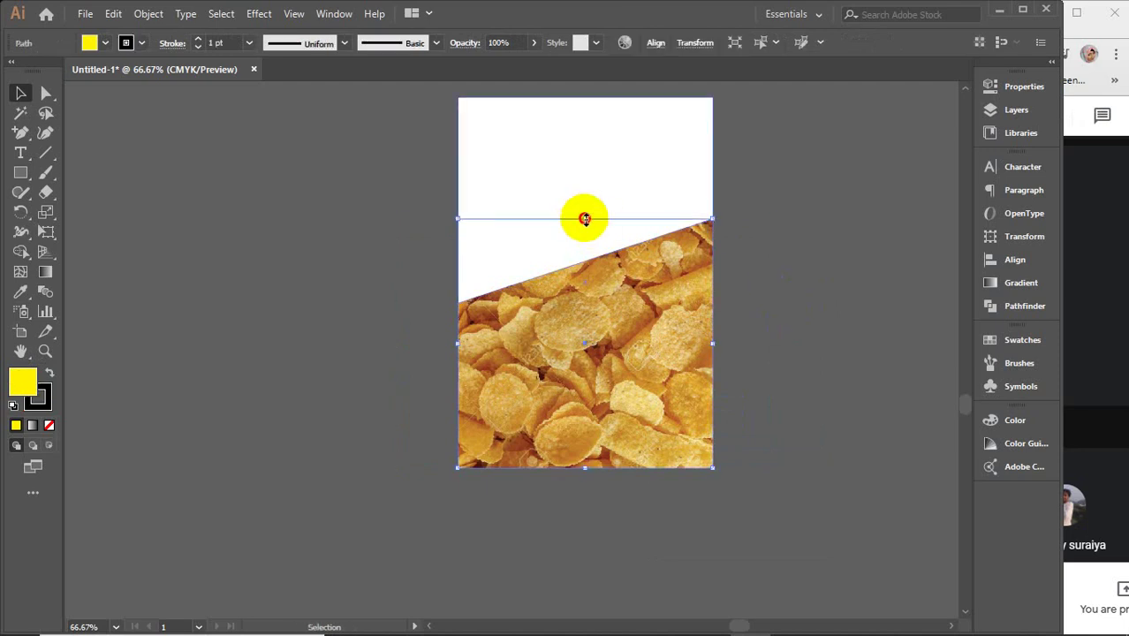
left_click_drag(585, 219, 583, 219)
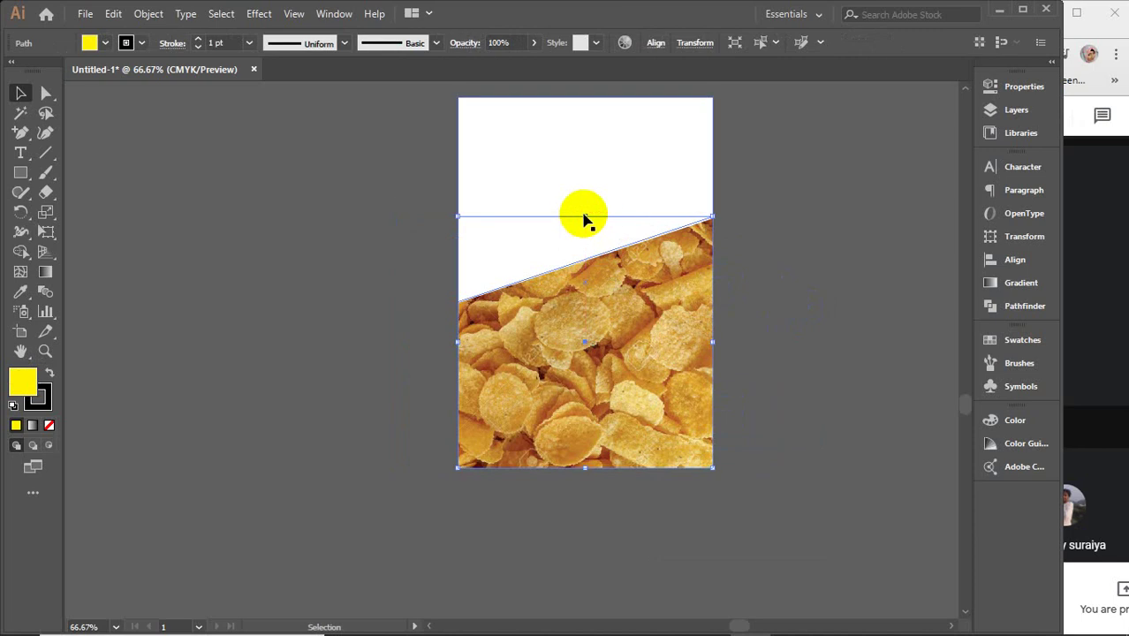
- Fill the slanted shape behind the clipped photo with CMYK Green and check the strip along the photo's sloping edge
left_click(104, 45)
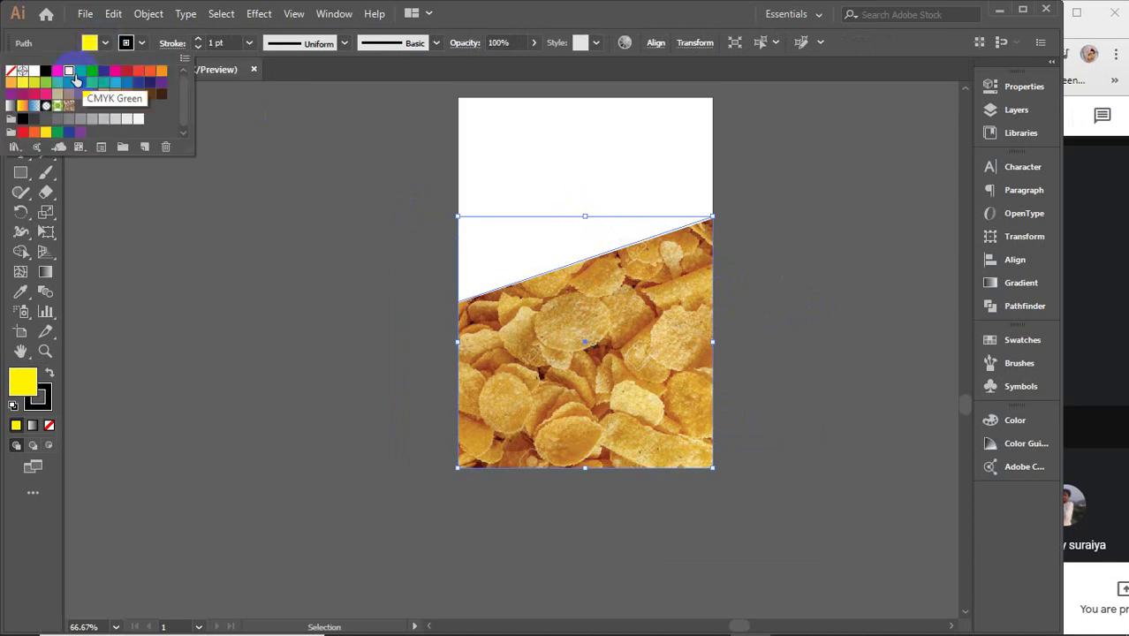
left_click(80, 71)
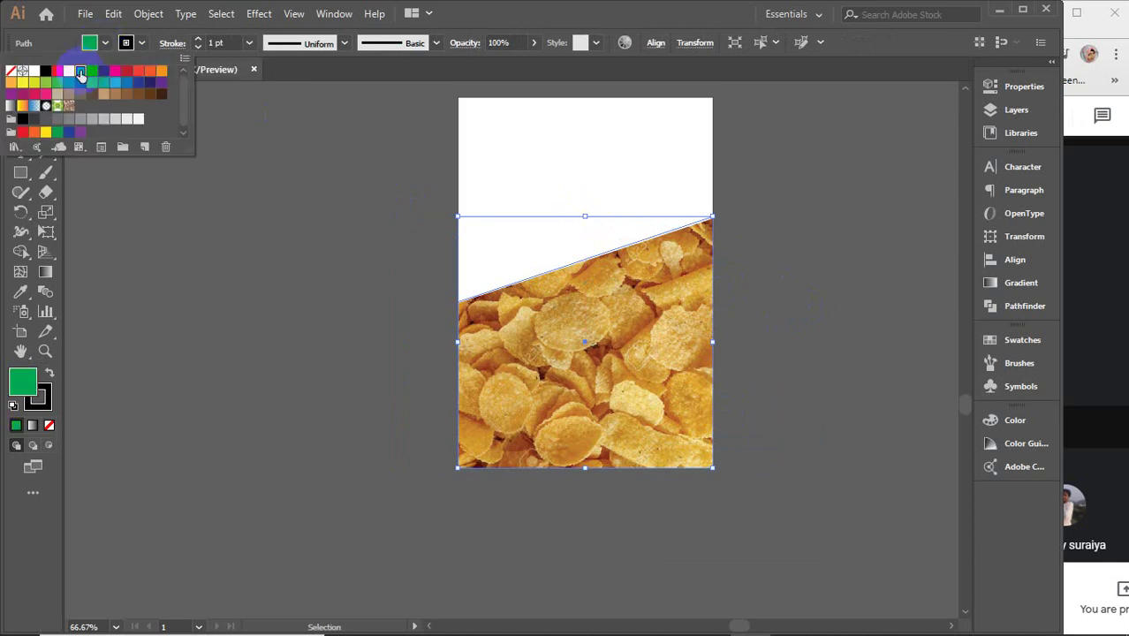
left_click(313, 251)
left_click(618, 279)
scroll(625, 282, "up", 2)
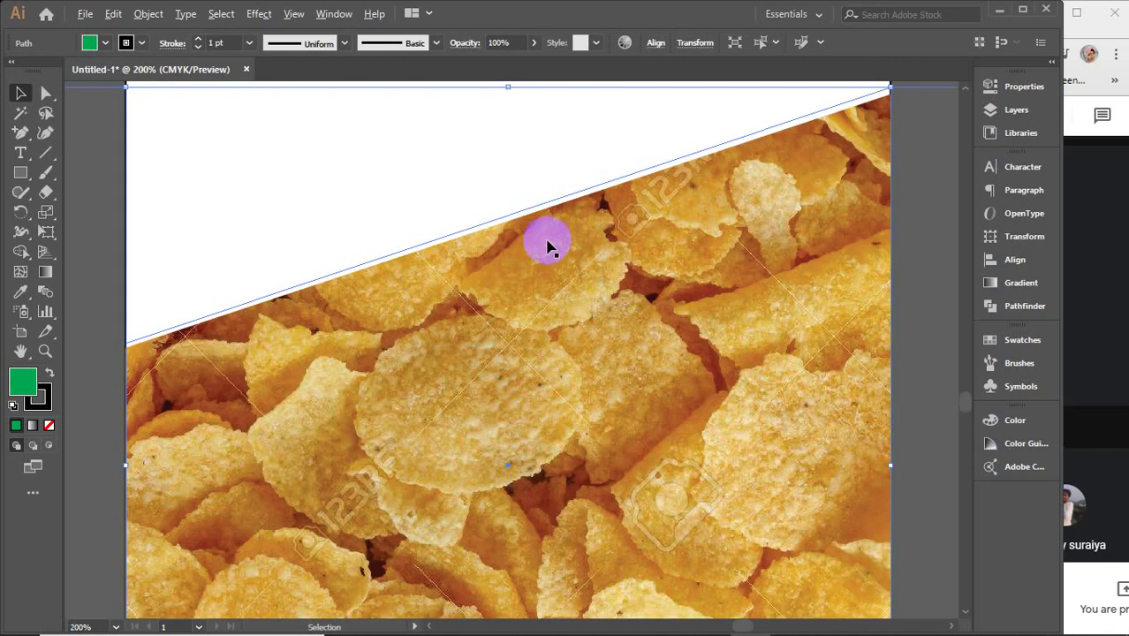
scroll(546, 246, "down", 2)
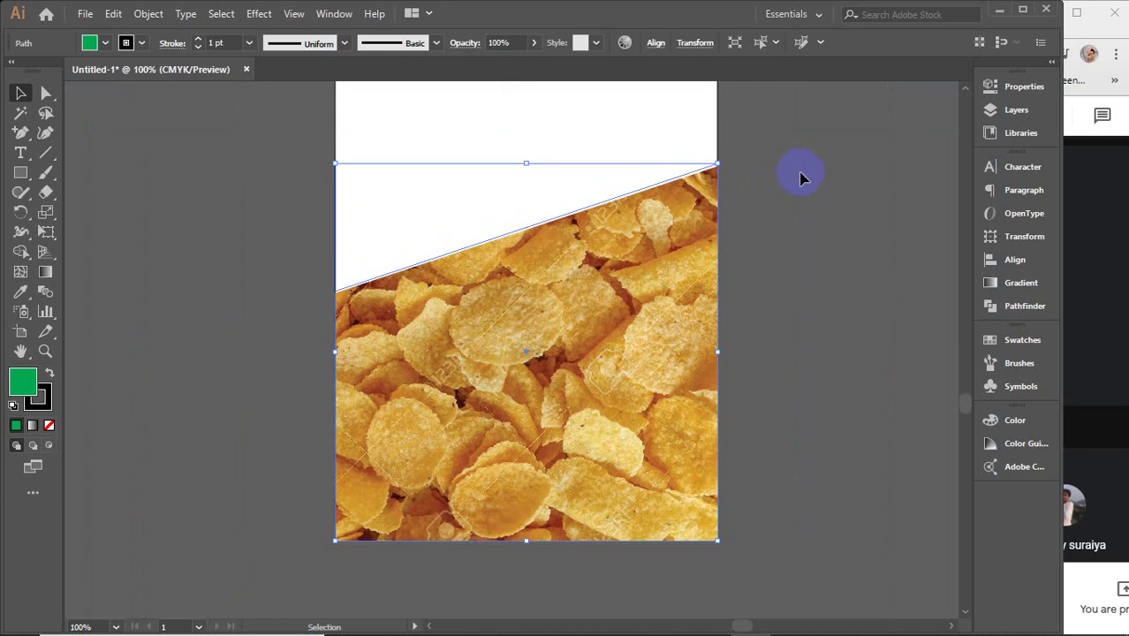
left_click(786, 182)
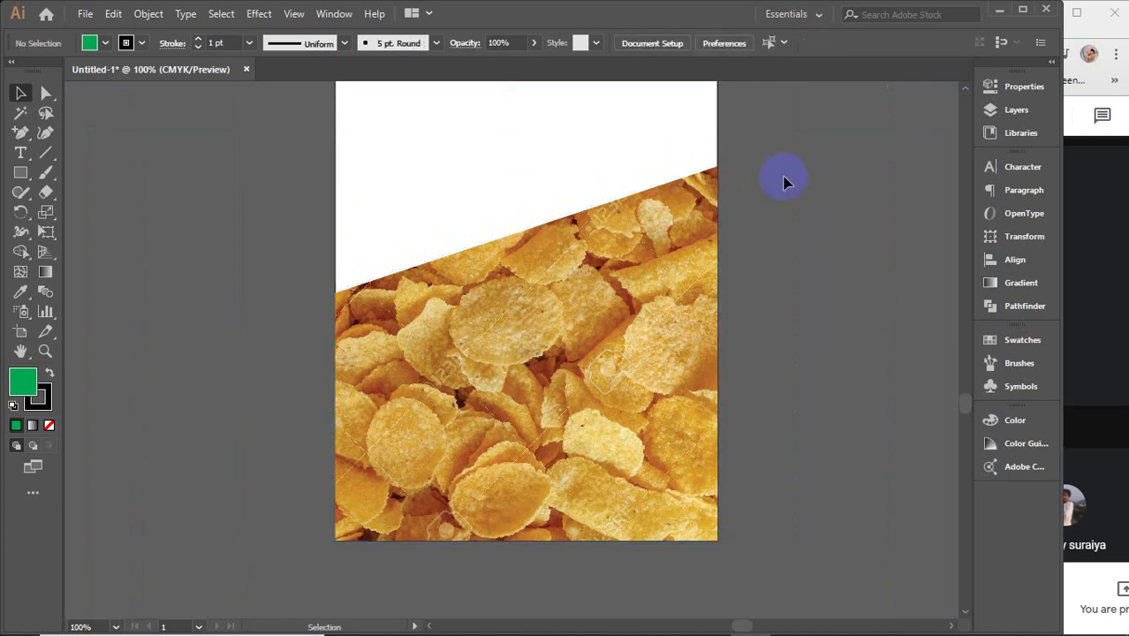
- Stretch the top edge of the slanted shape behind the chips photo slightly upward and fill the shape with green
left_click(700, 176)
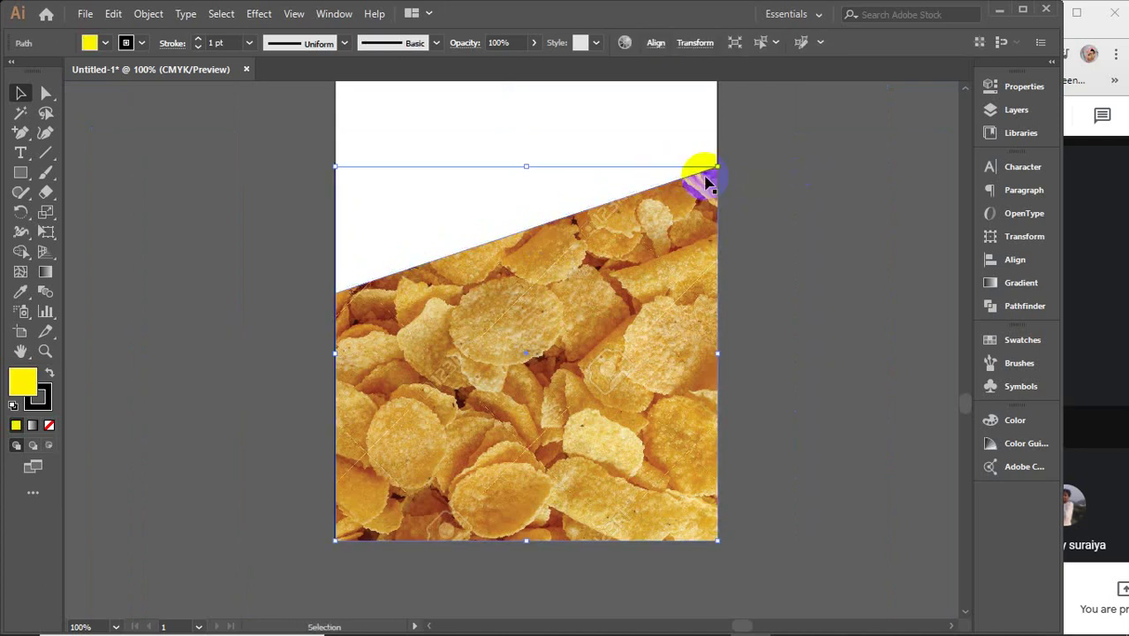
left_click_drag(525, 166, 523, 152)
left_click(104, 46)
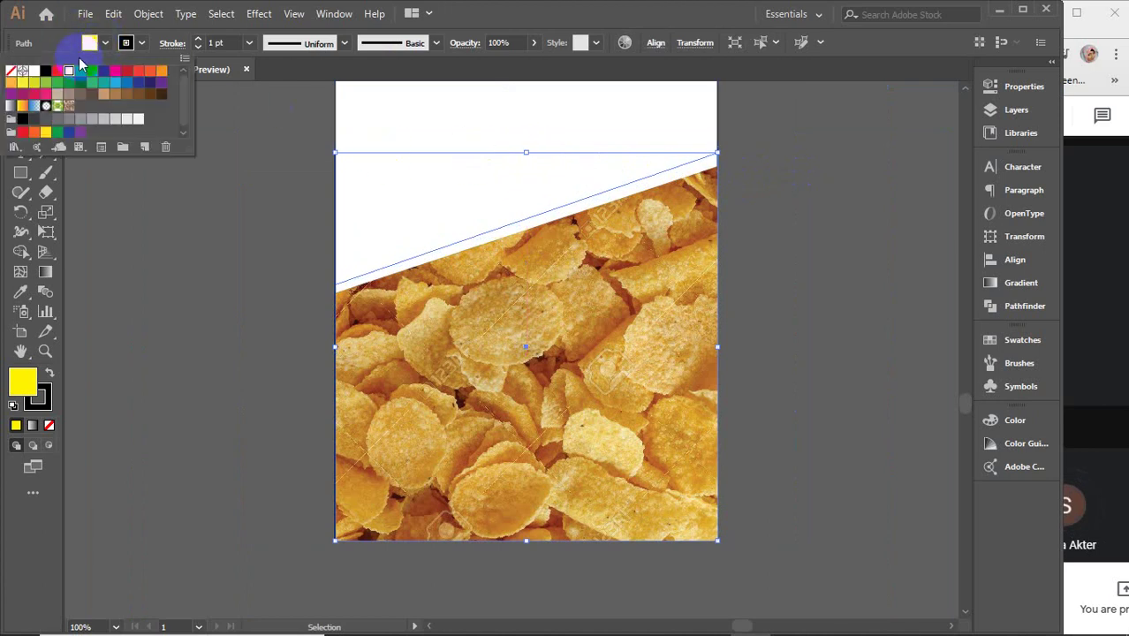
left_click(81, 70)
left_click(551, 260)
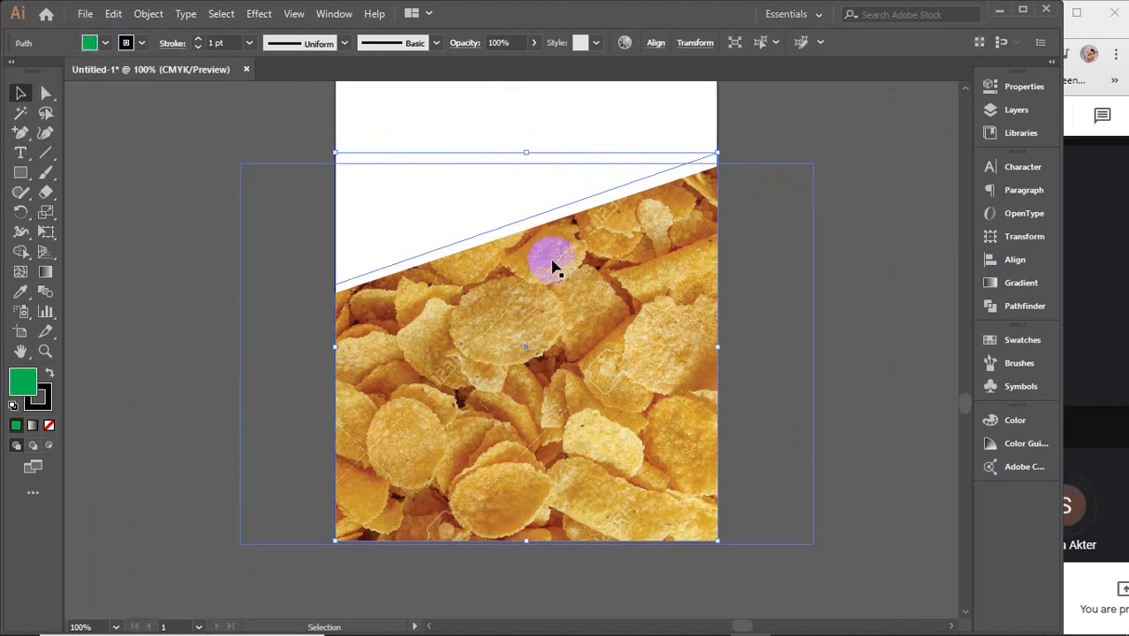
left_click(659, 441)
- Bring the green slanted shape to the front of the stacking order
right_click(566, 206)
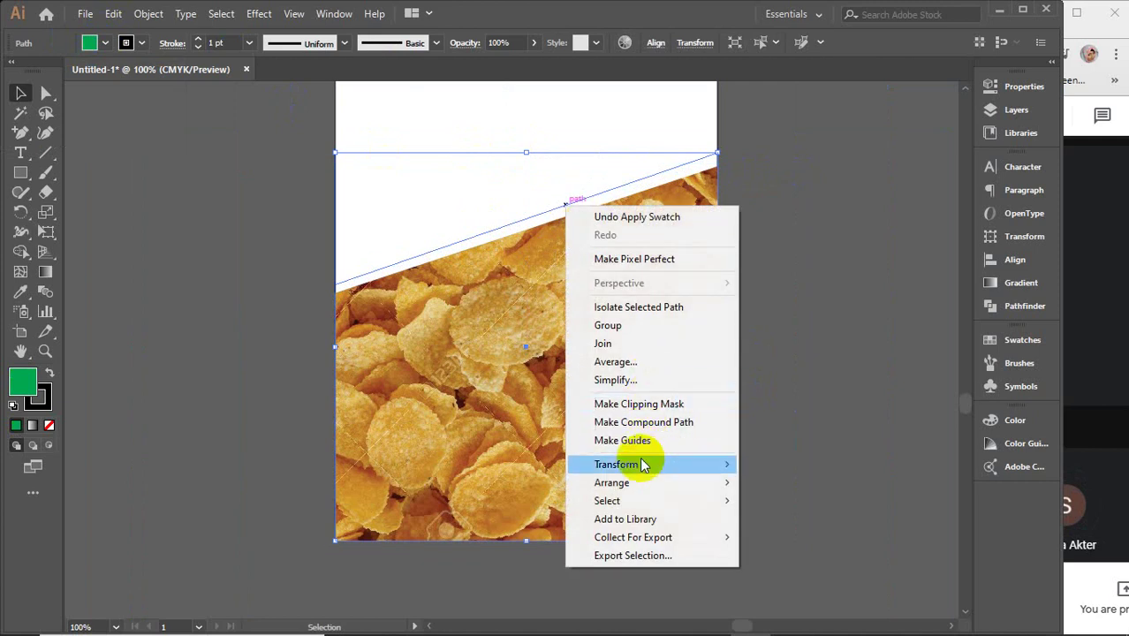
mouse_move(642, 483)
left_click(757, 488)
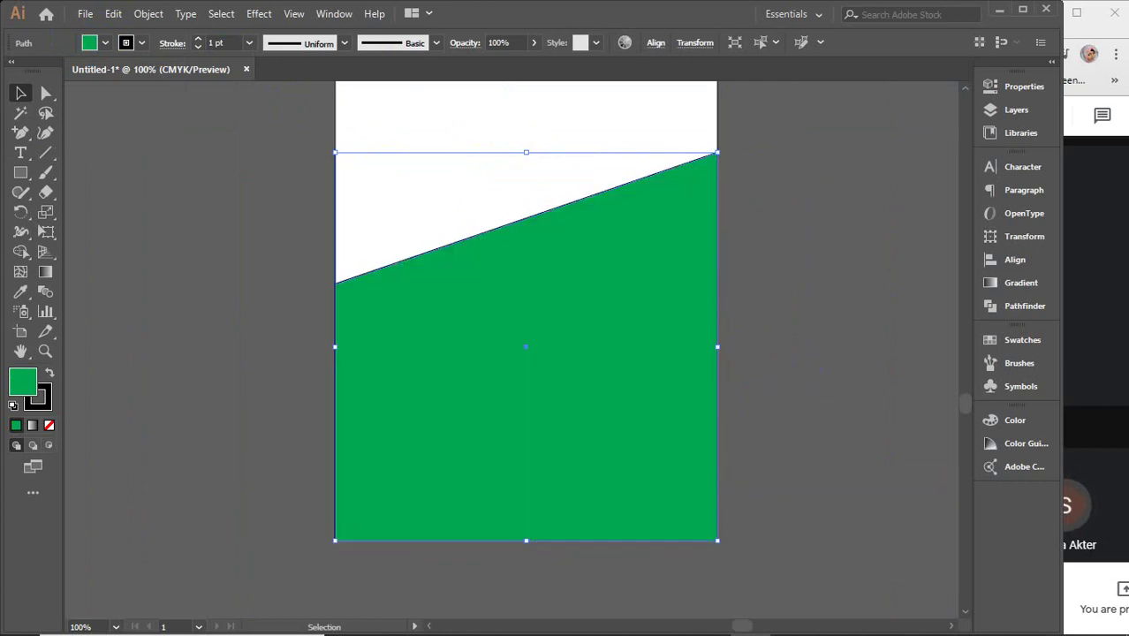
left_click(1074, 345)
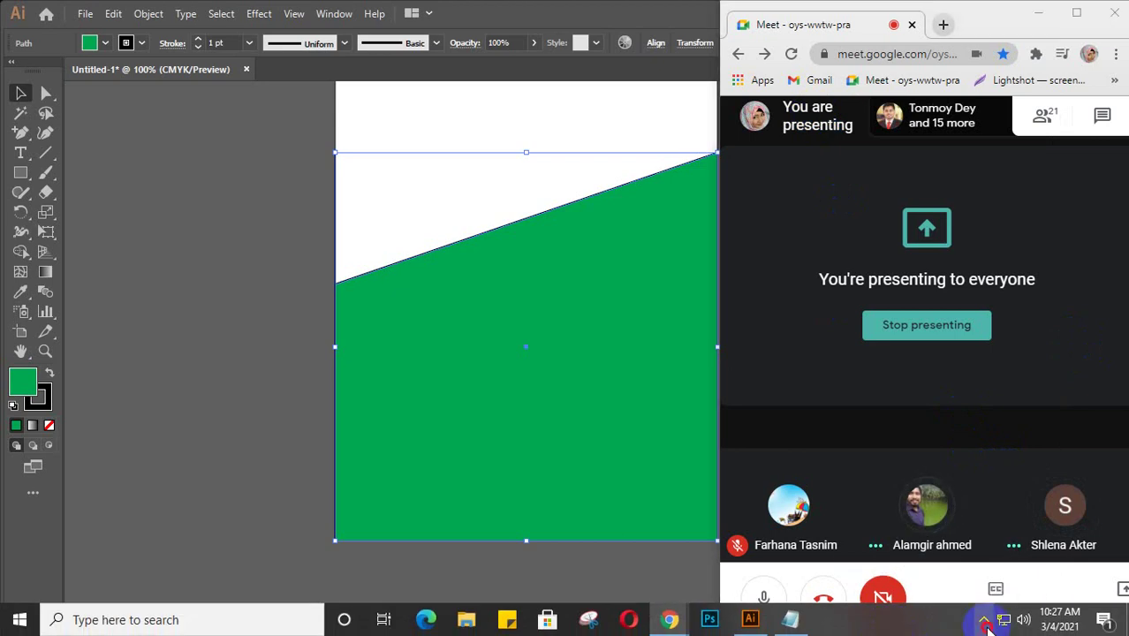
left_click(983, 619)
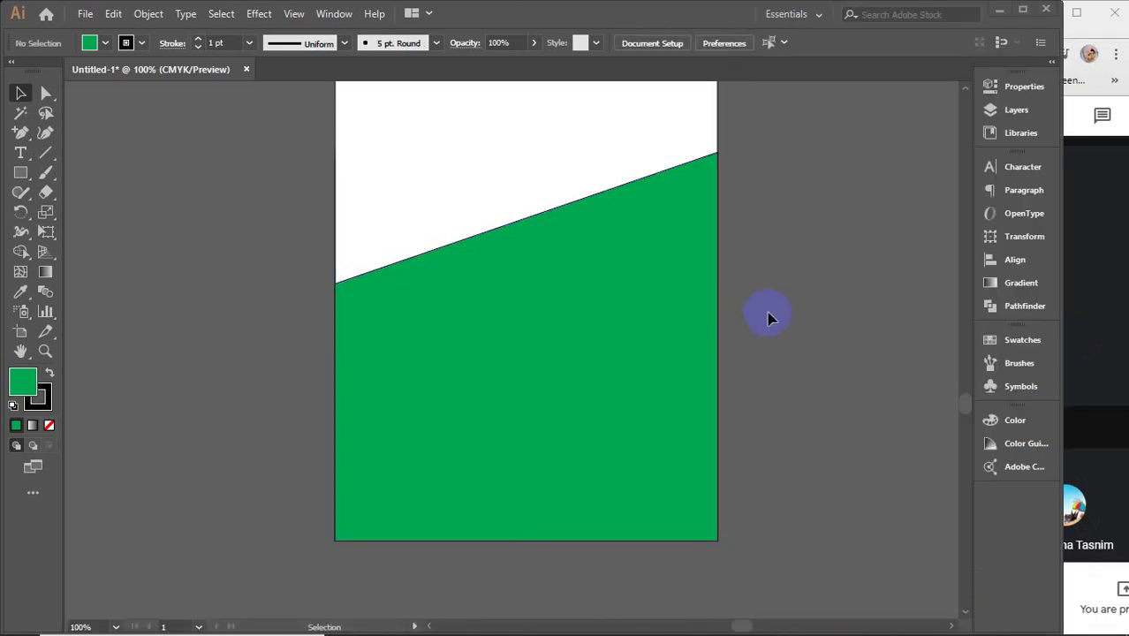
- Send the green slanted shape backward one level, behind the clipped chips photo
left_click(640, 305)
right_click(638, 302)
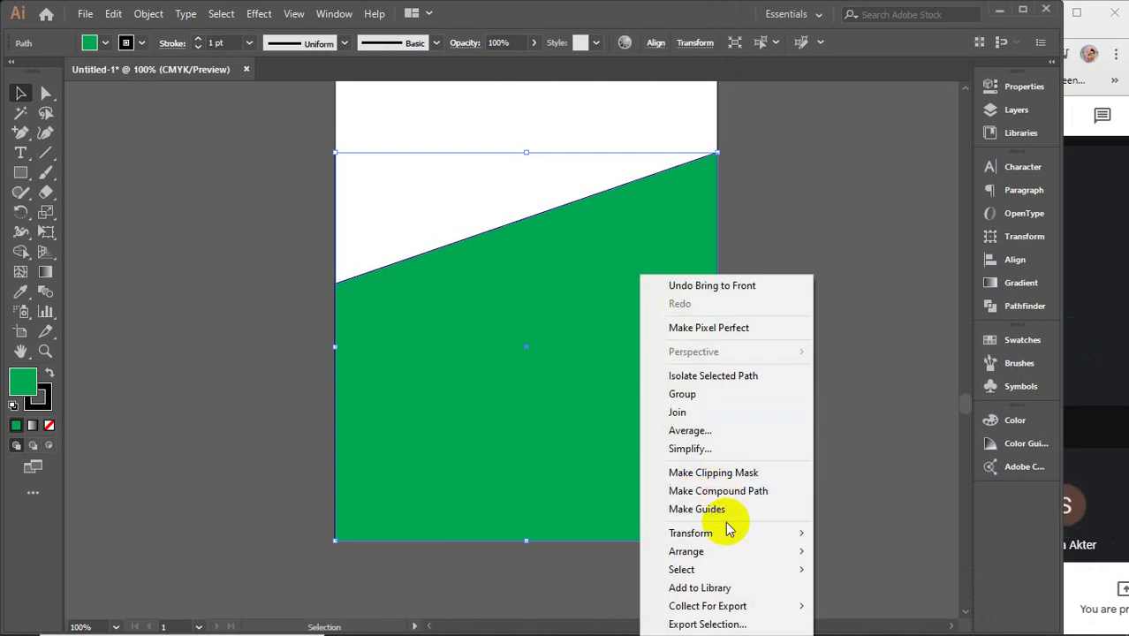
mouse_move(721, 551)
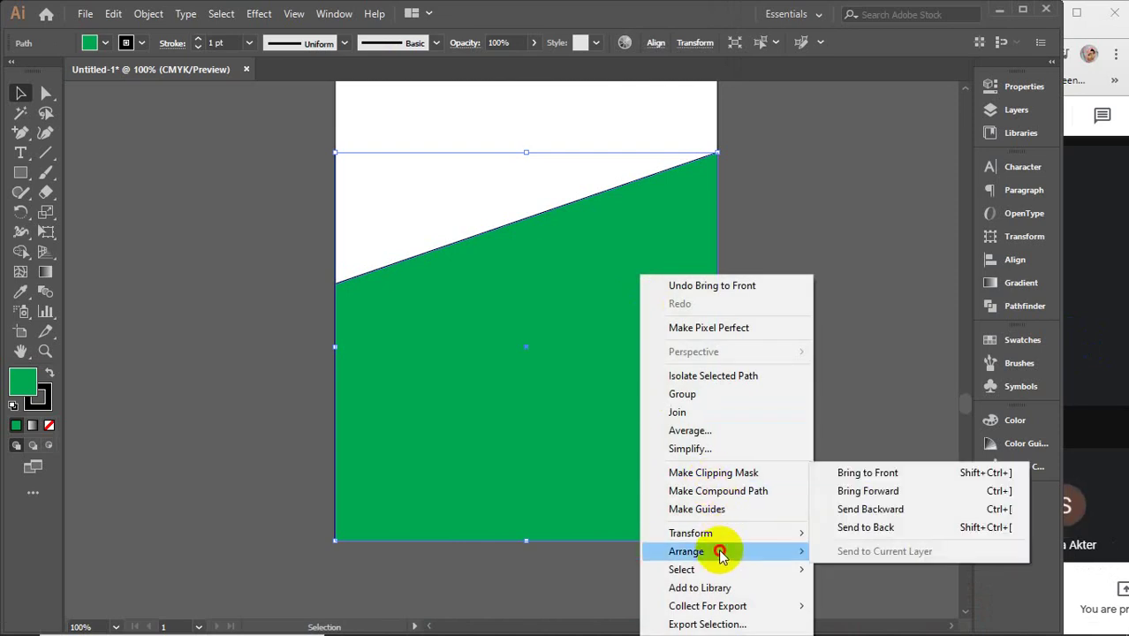
left_click(859, 510)
left_click(816, 339)
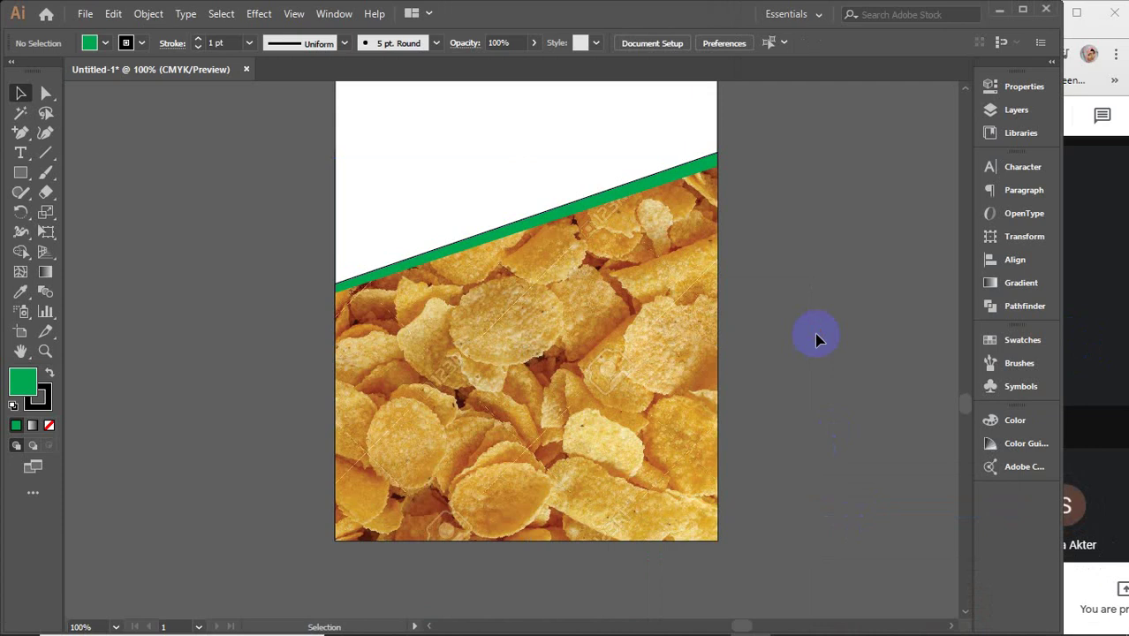
- Lower the green shape's top edge to leave a thin strip above the chips photo, and remove its stroke
left_click(661, 181)
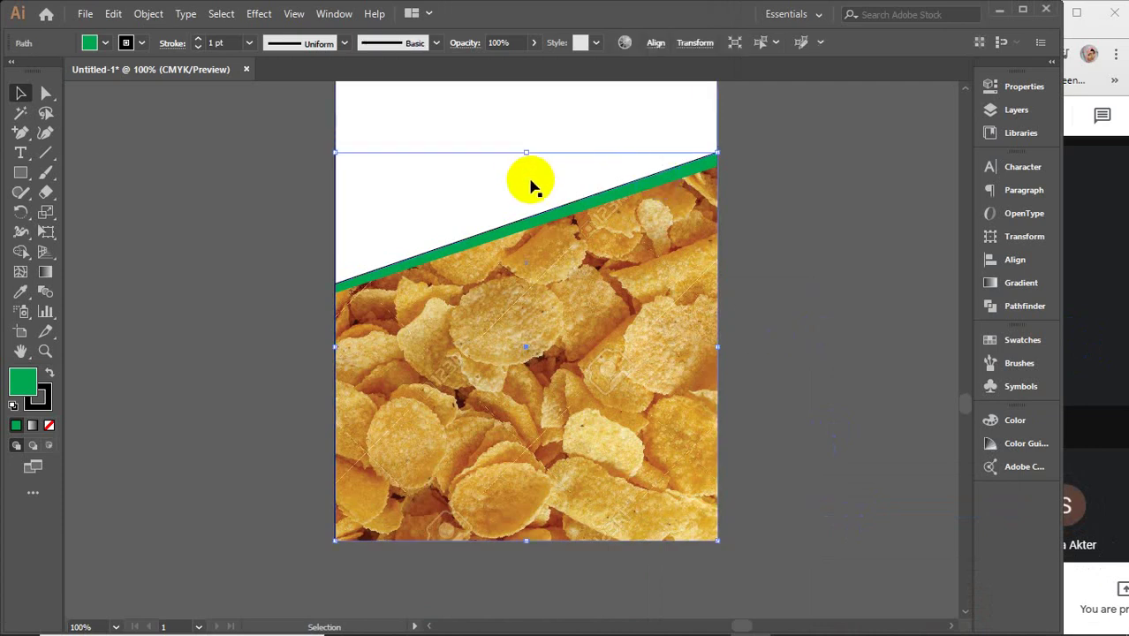
left_click_drag(526, 153, 525, 164)
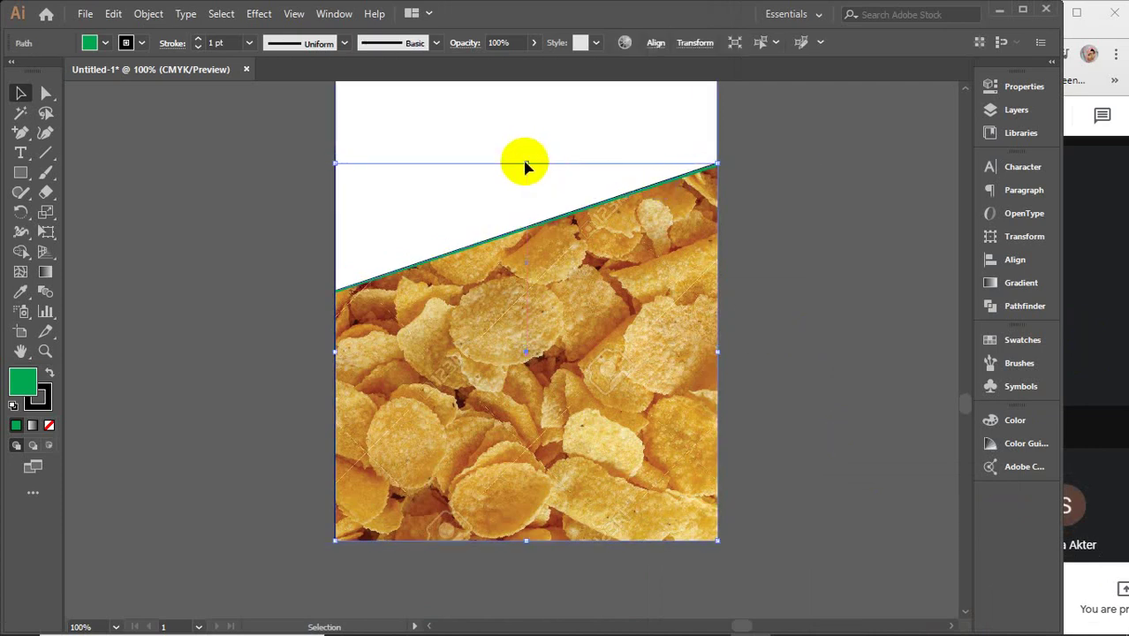
left_click(40, 399)
left_click(48, 425)
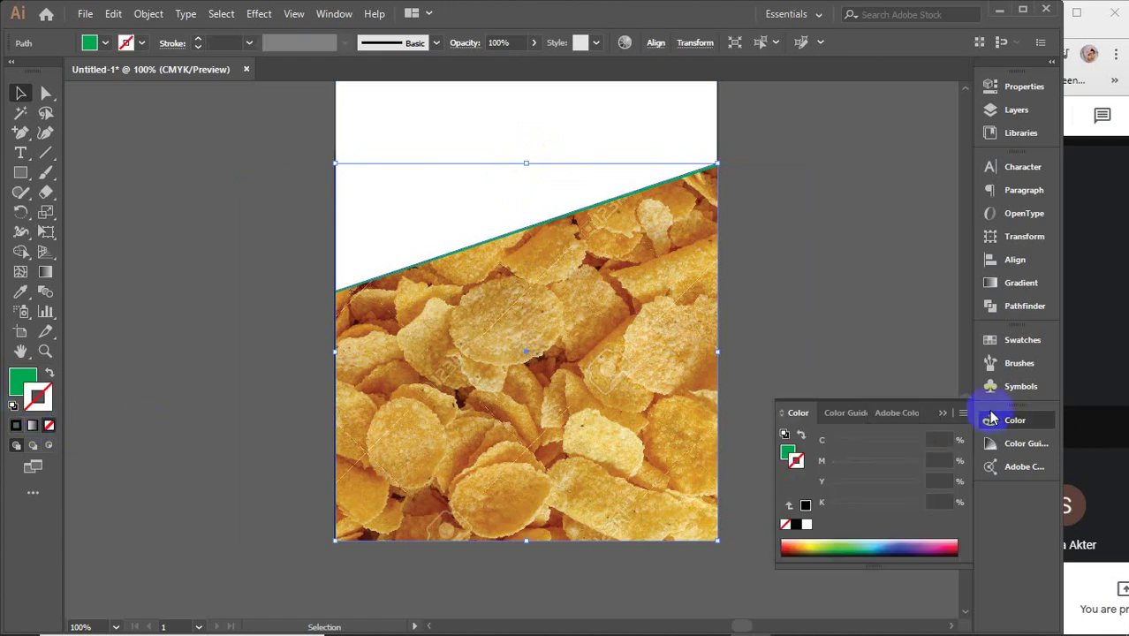
left_click(840, 294)
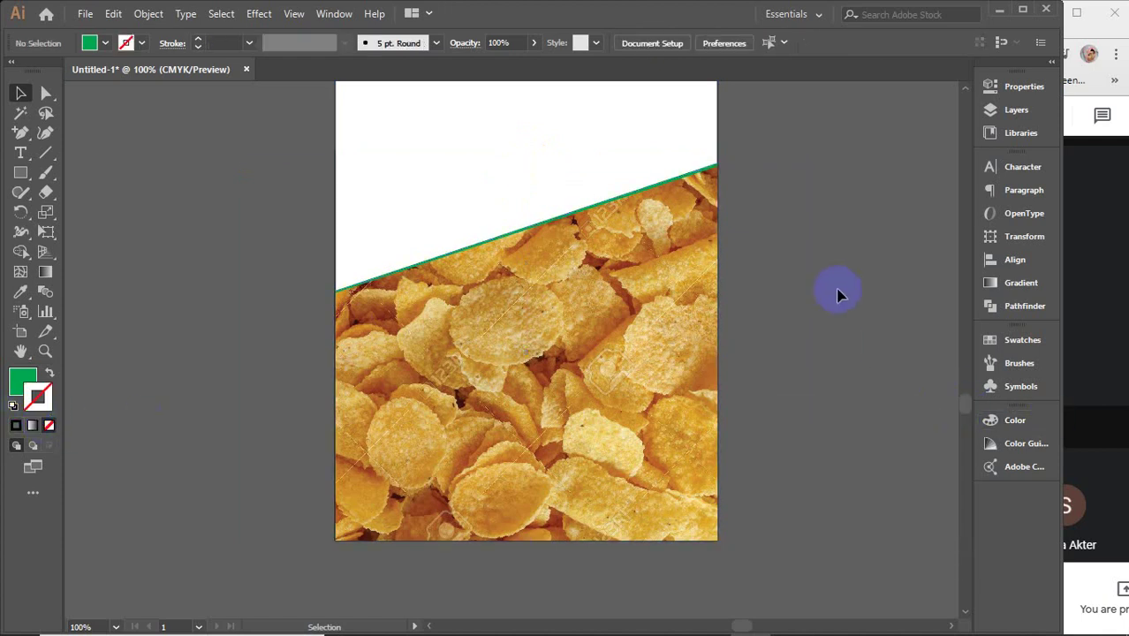
- Add the two-line text "Potato Chips", enlarge it to about 53 pt and place it on the white area above the photo
left_click_drag(789, 280, 809, 395)
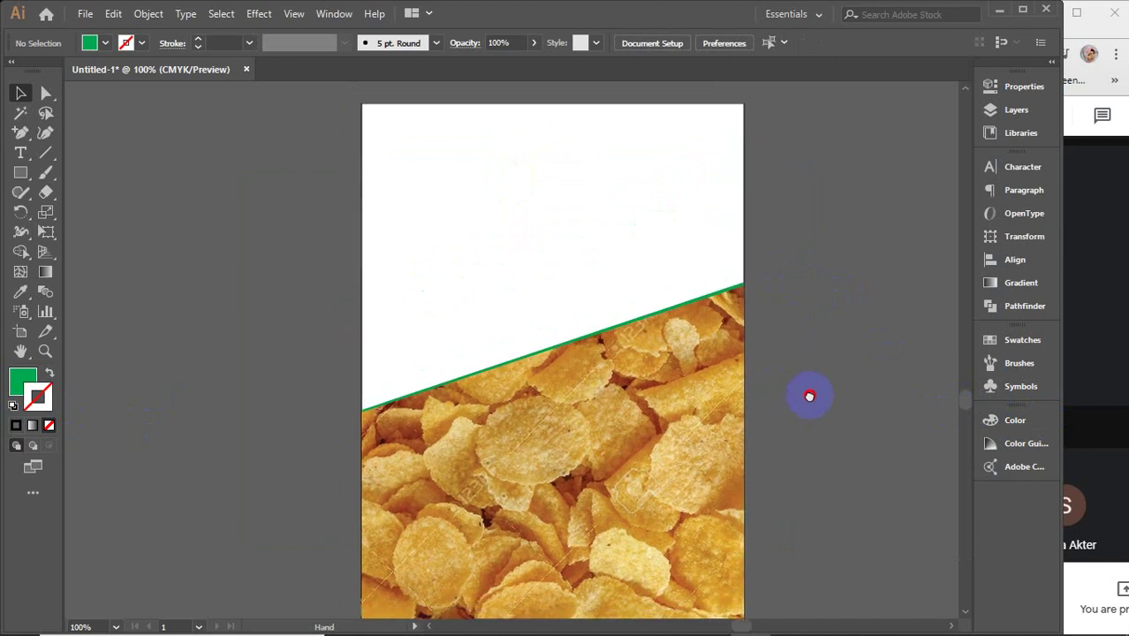
left_click(21, 153)
left_click(147, 188)
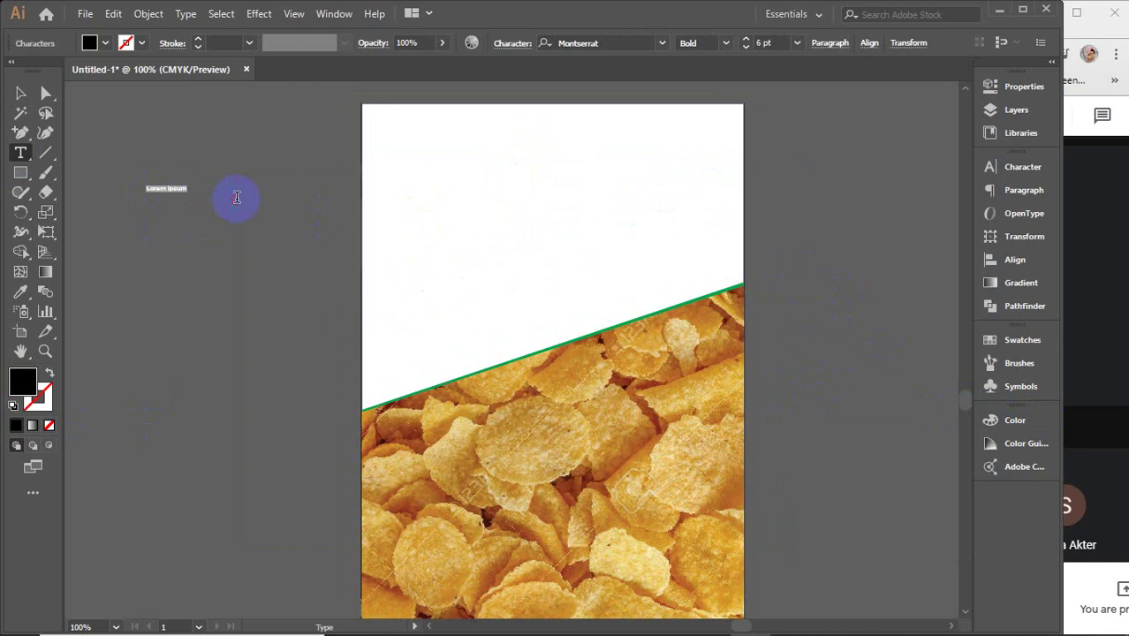
type("Potato Chips")
left_click(21, 96)
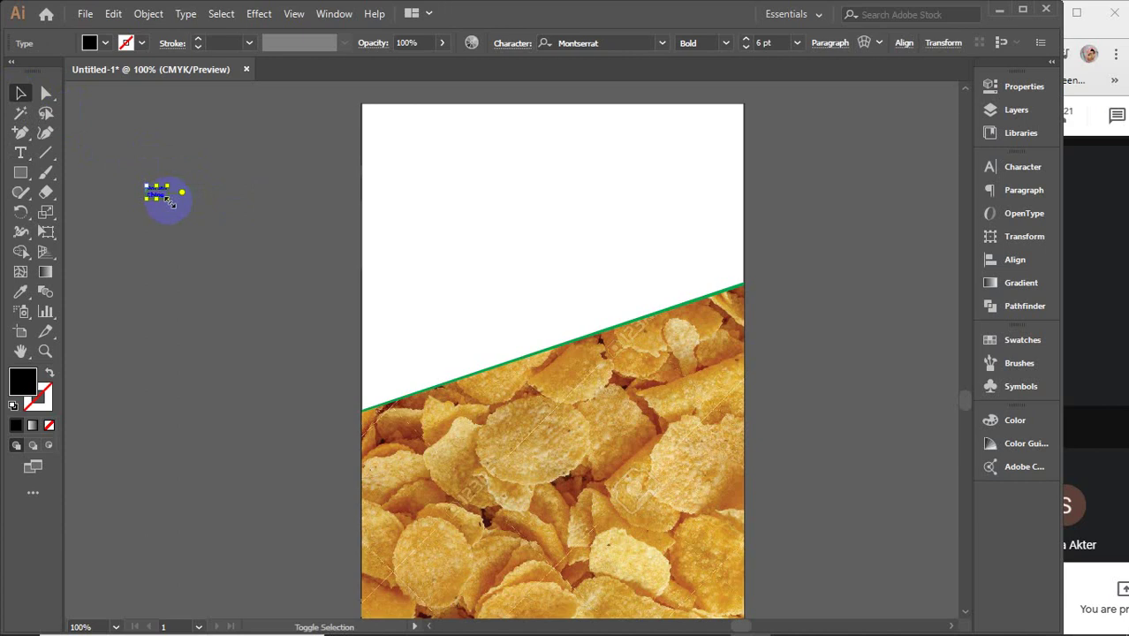
left_click_drag(170, 201, 322, 353)
left_click_drag(230, 212, 535, 171)
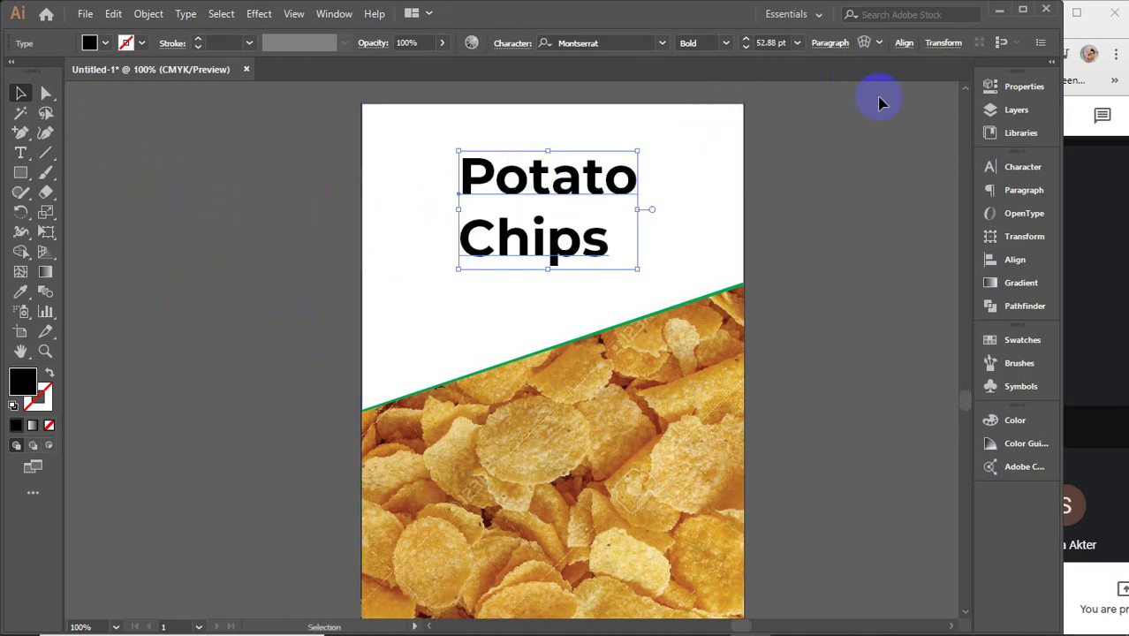
- Set the "Potato Chips" text's font to Advanced Sans Serif 7
left_click(987, 166)
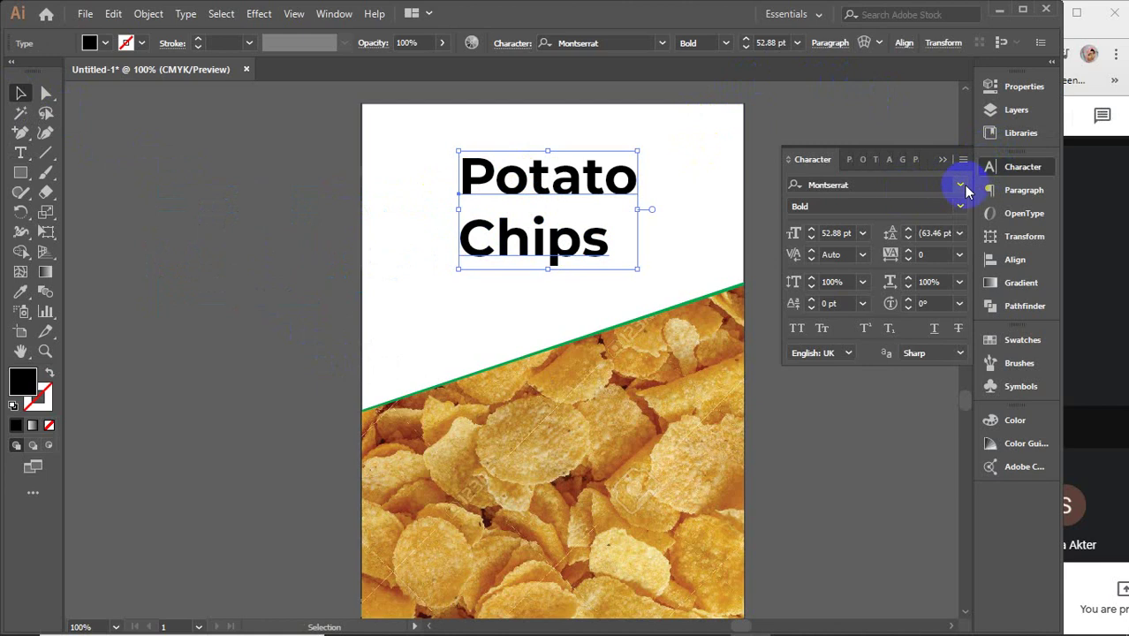
left_click(960, 184)
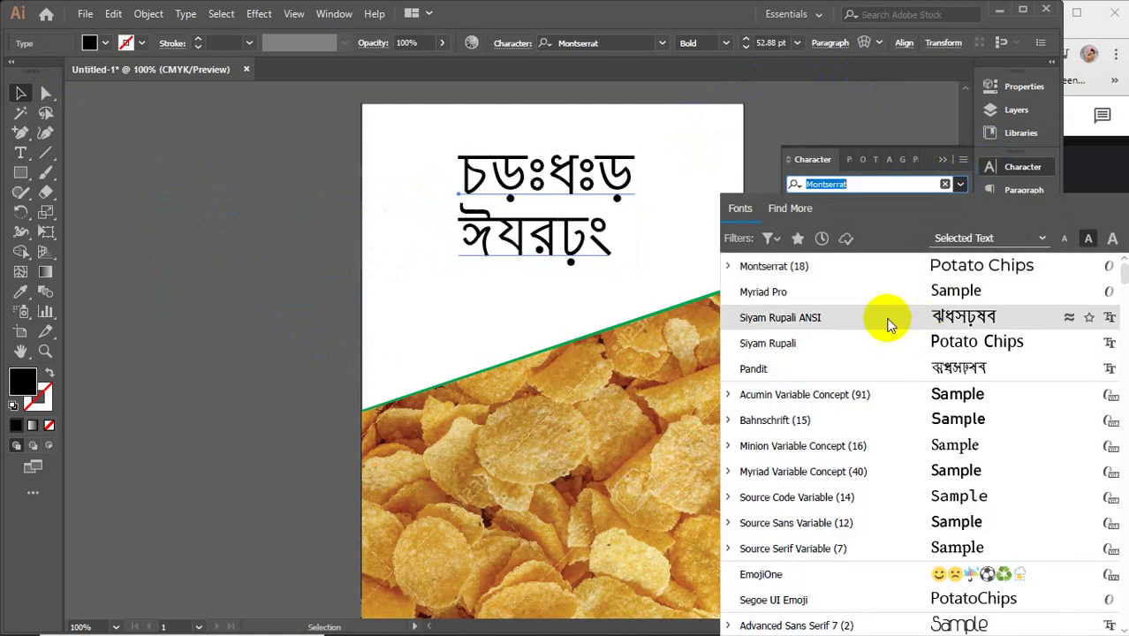
scroll(890, 309, "down", 2)
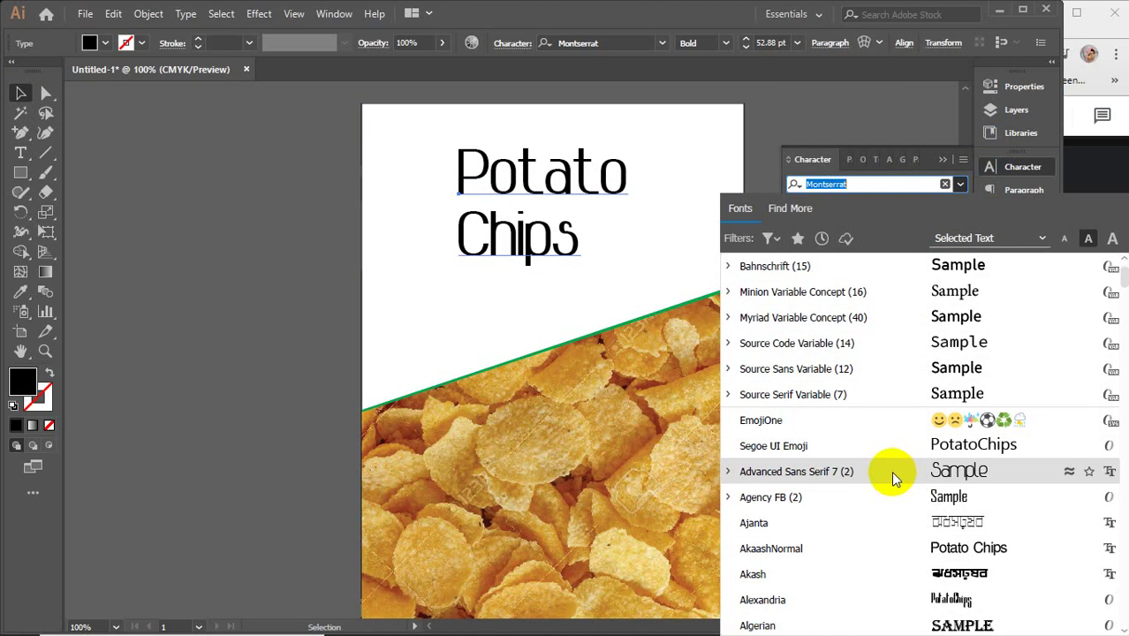
left_click(894, 478)
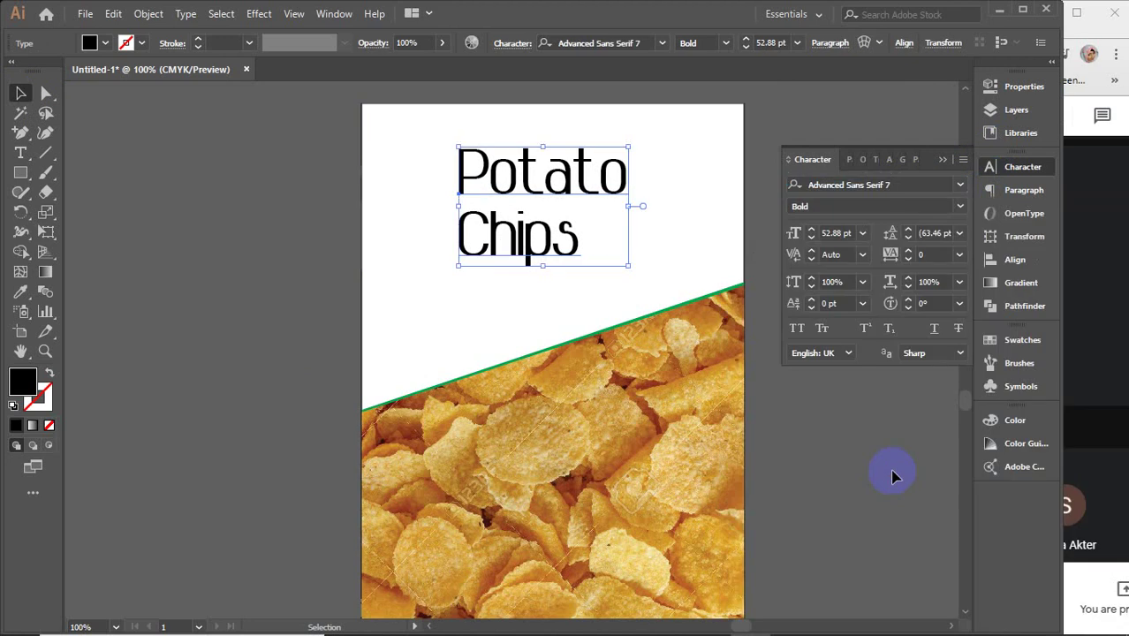
- Center-align the lines of the "Potato Chips" text and move it back to the middle of the white area
left_click(849, 161)
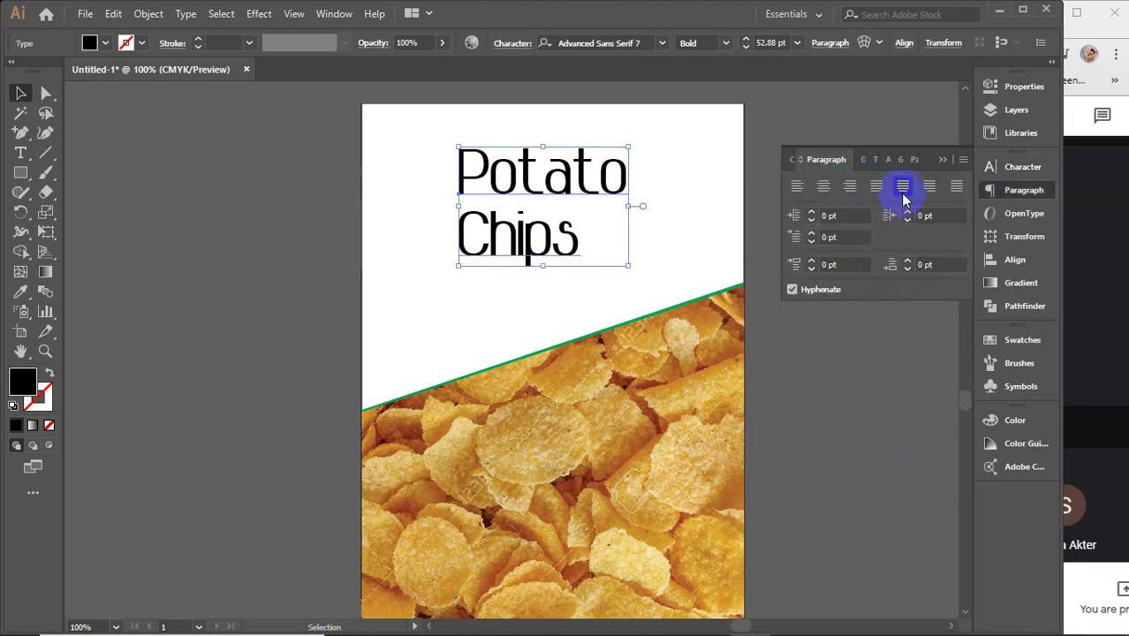
left_click(823, 185)
left_click(942, 162)
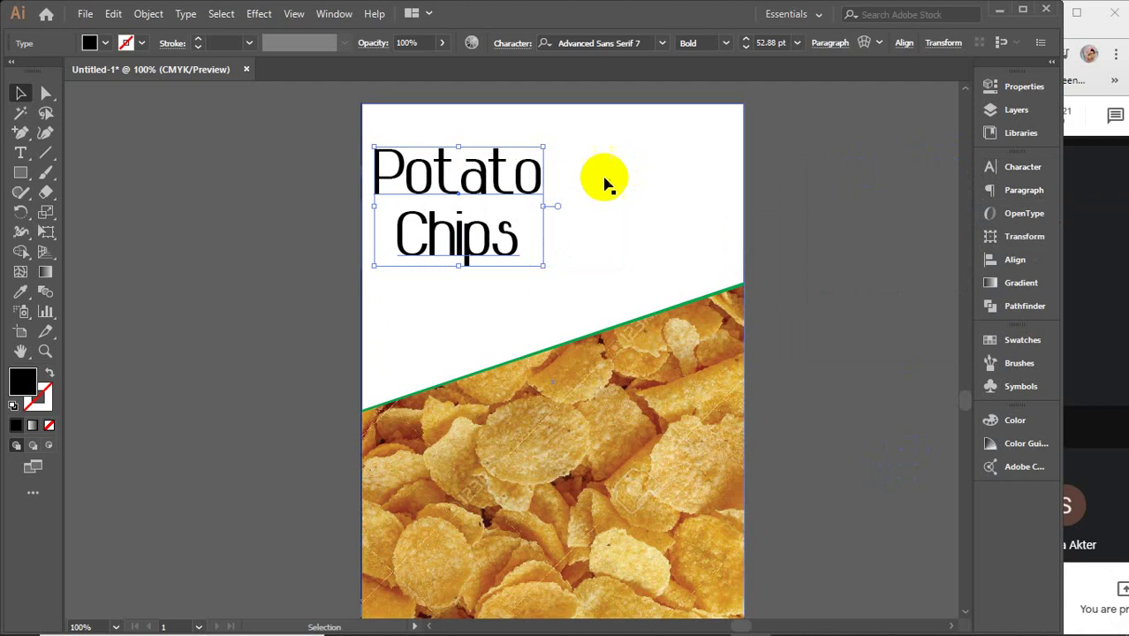
left_click_drag(473, 181, 558, 186)
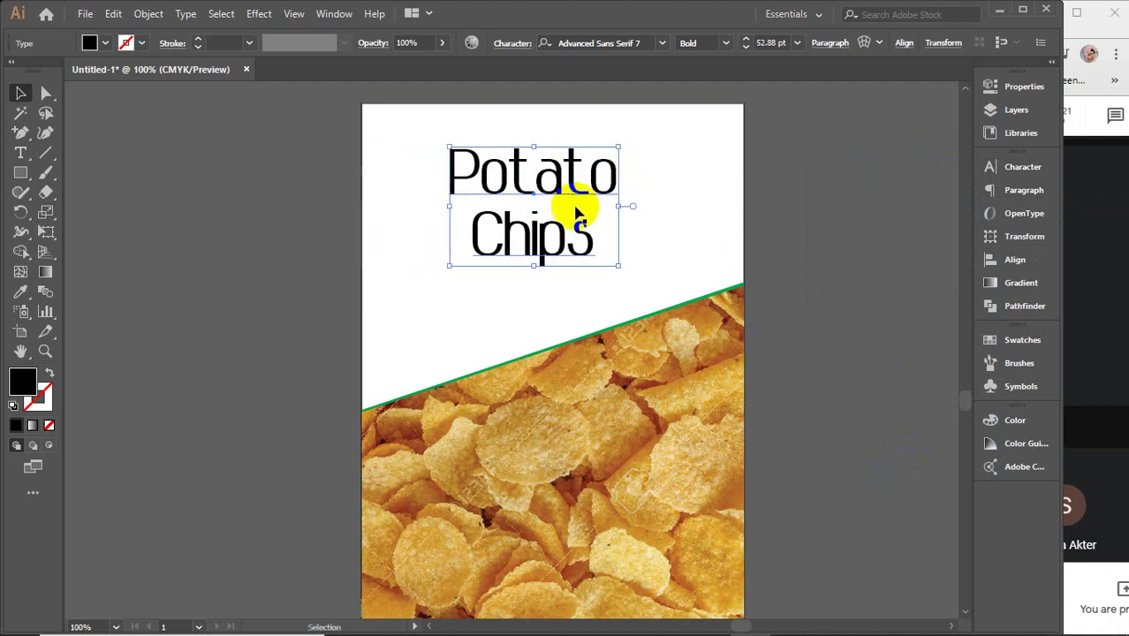
- Recolour the green strip with a dark reddish brown sampled from the chips photo using the Eyedropper tool
scroll(613, 336, "up", 3)
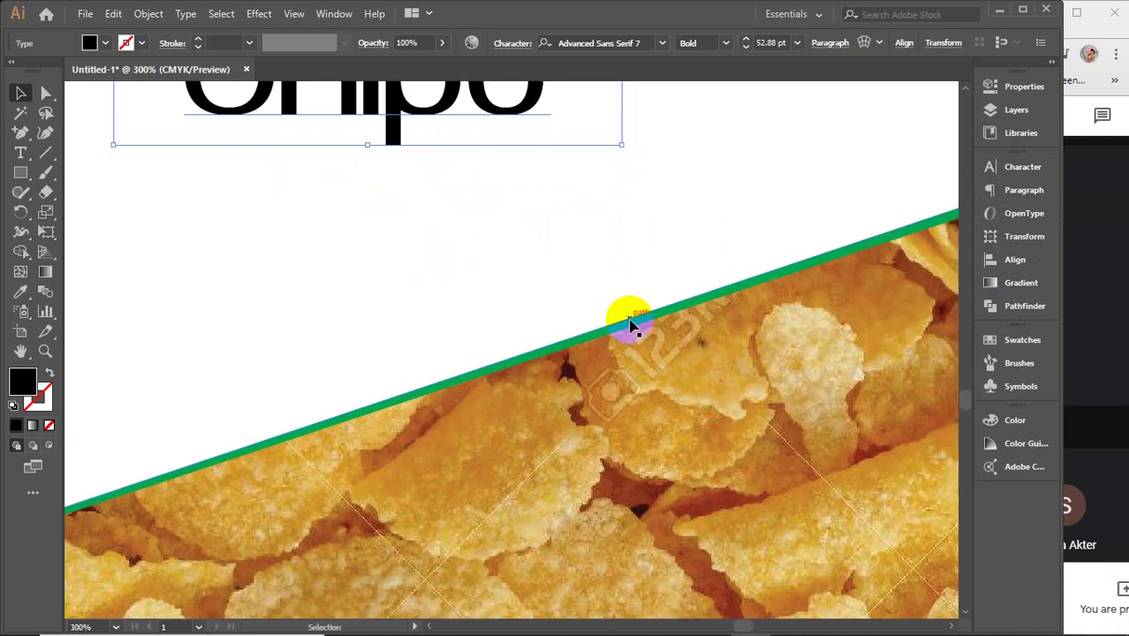
left_click(630, 320)
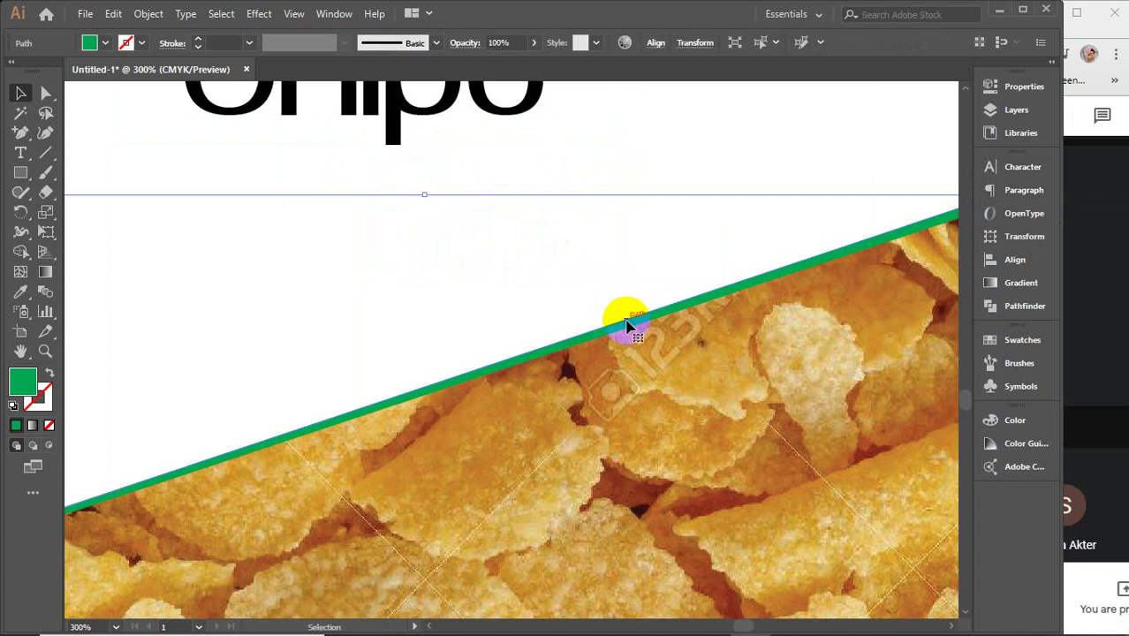
scroll(625, 325, "down", 1)
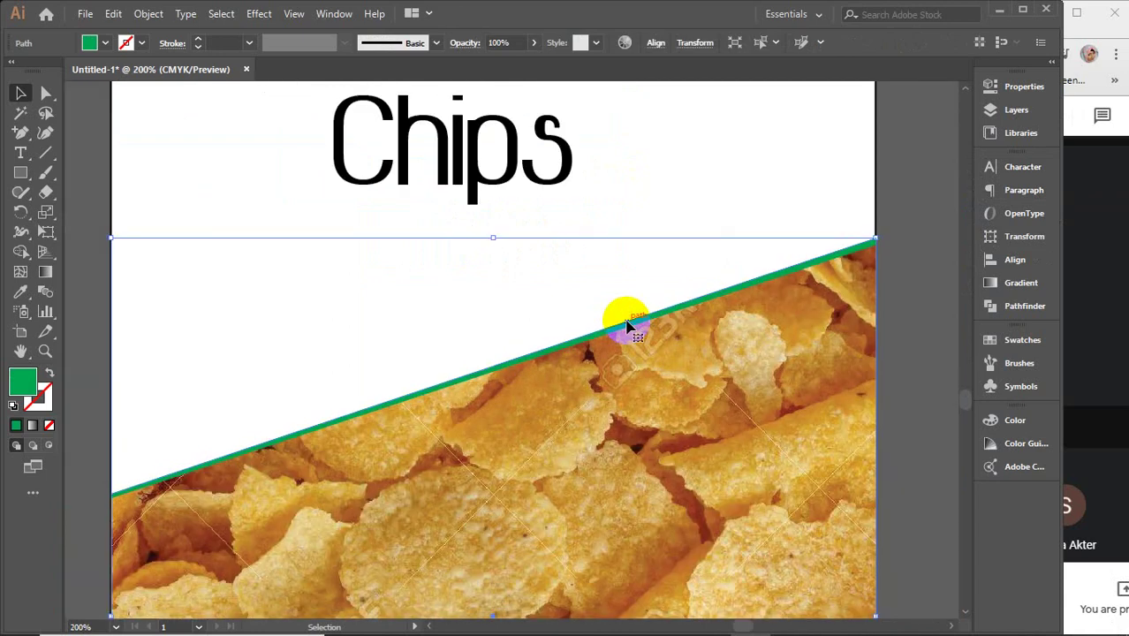
key("i")
left_click(667, 436)
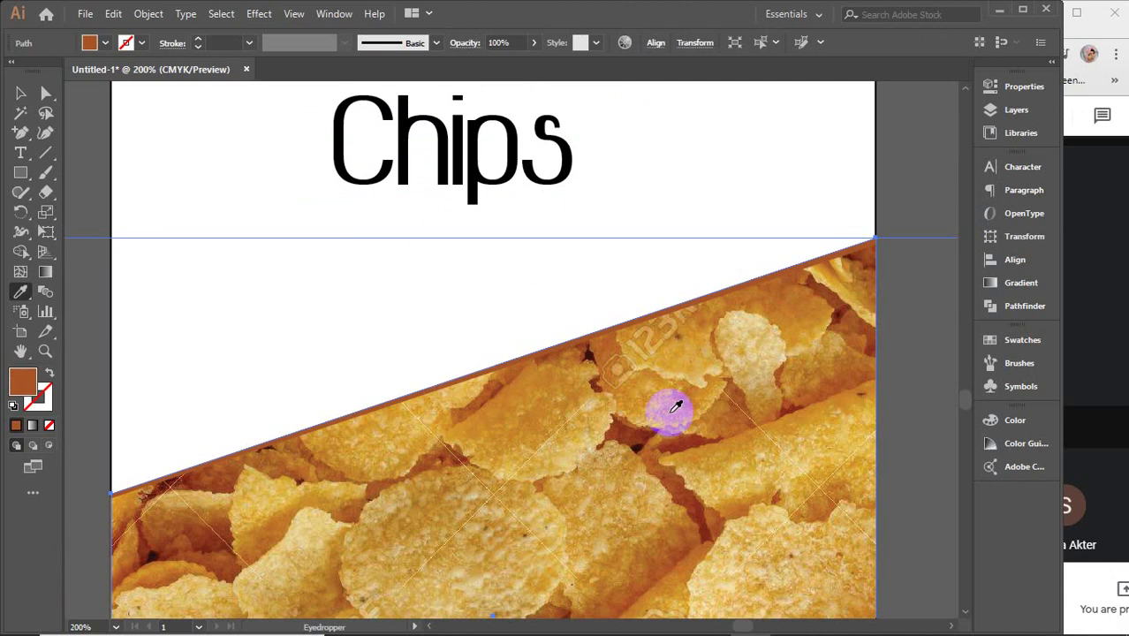
left_click(683, 400)
left_click(697, 370)
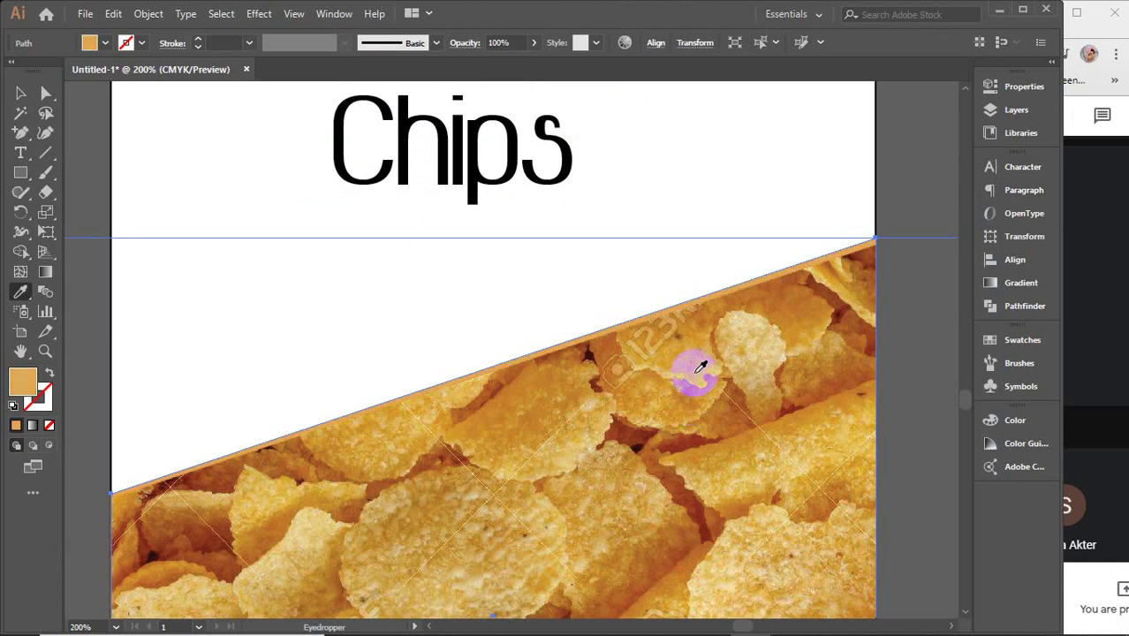
left_click(676, 431)
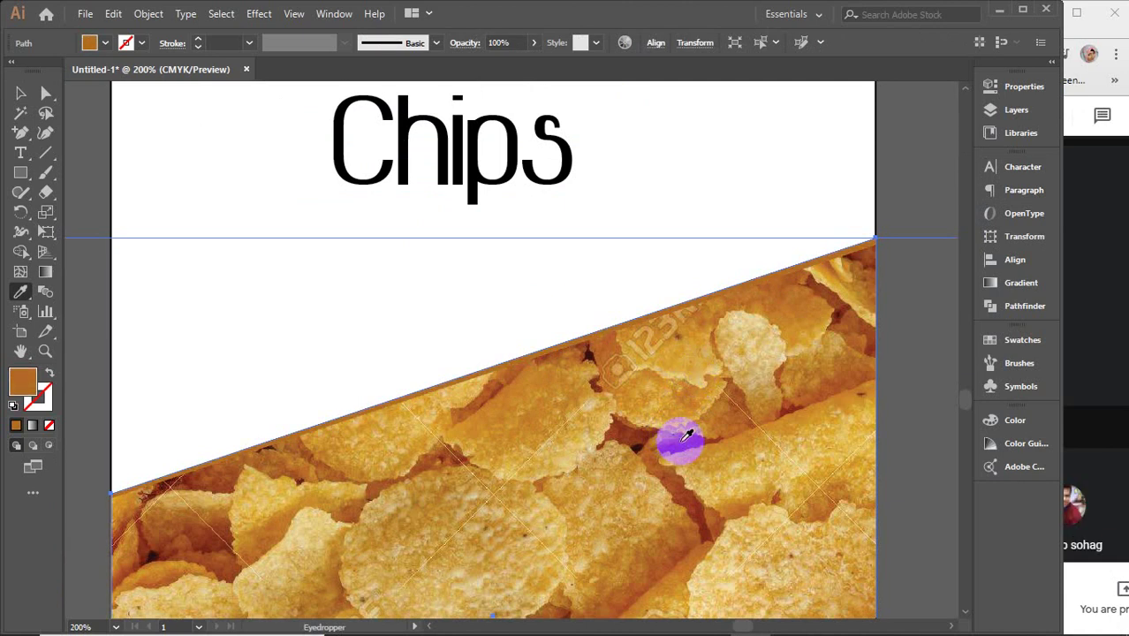
left_click(685, 438)
key("v")
- Make a slightly taller copy of the reddish-brown slanted shape behind it and fill the copy with orange-brown sampled from the photo
left_click(546, 363)
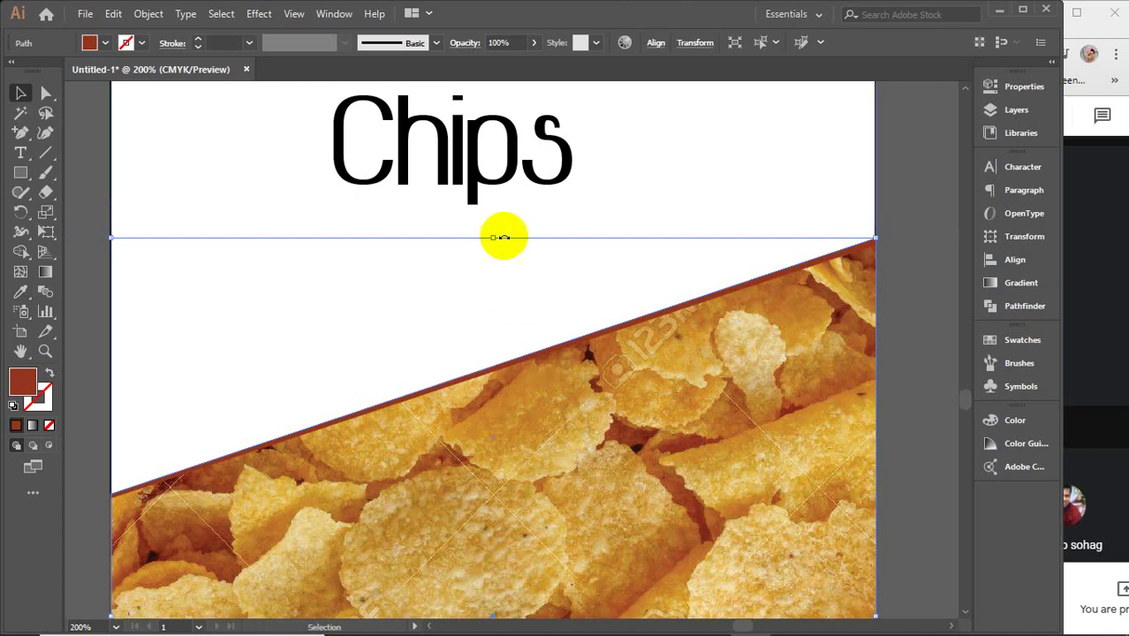
left_click_drag(495, 236, 492, 232)
key("i")
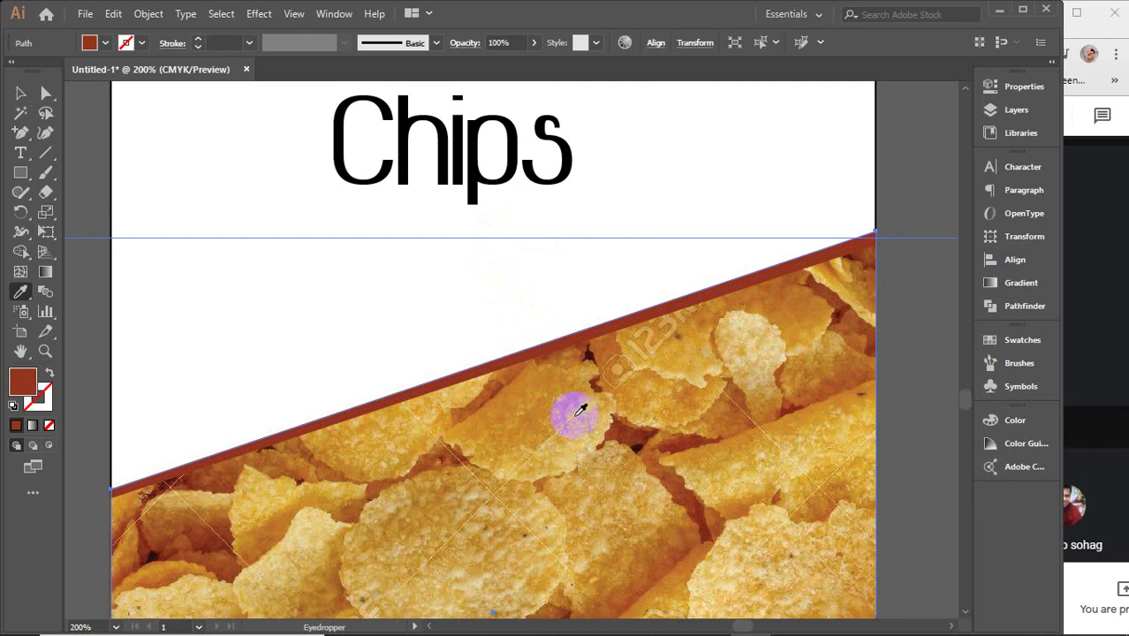
left_click(562, 397)
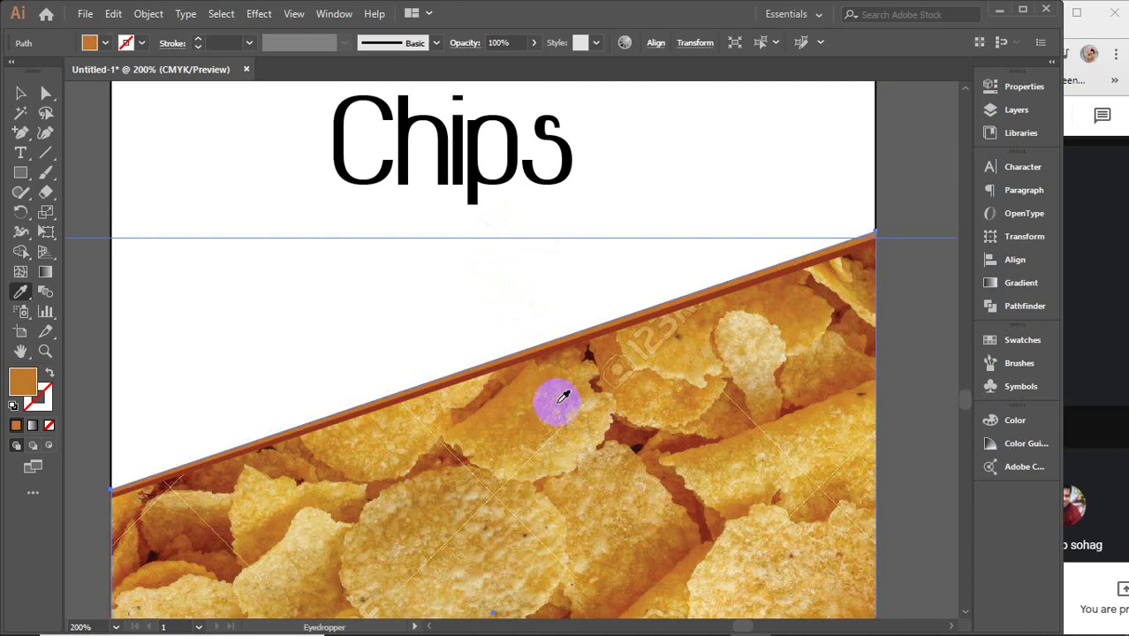
key("v")
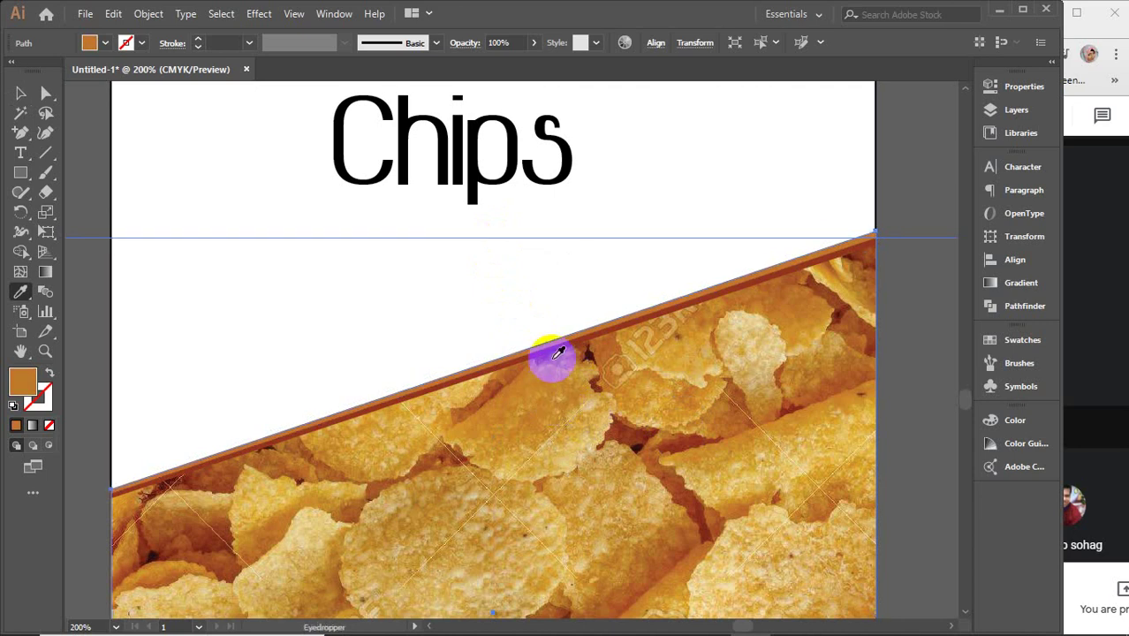
- Make a slightly taller copy of the orange-brown slanted shape behind it and fill the copy with pale tan sampled from the chips photo
key("i")
key("v")
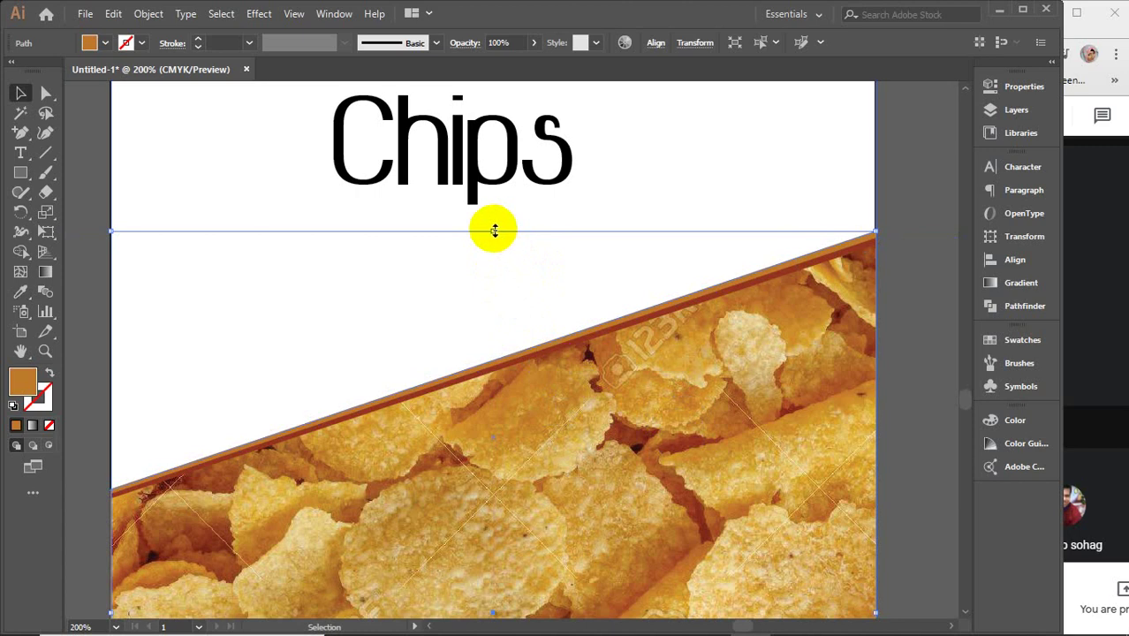
left_click_drag(492, 230, 494, 224)
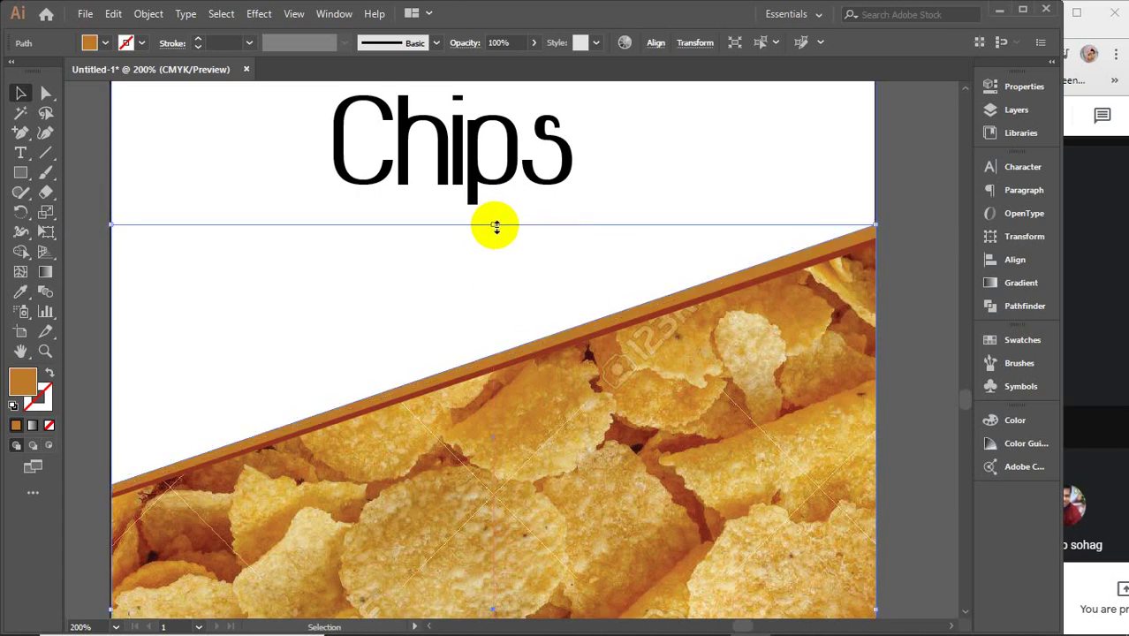
key("i")
left_click(748, 362)
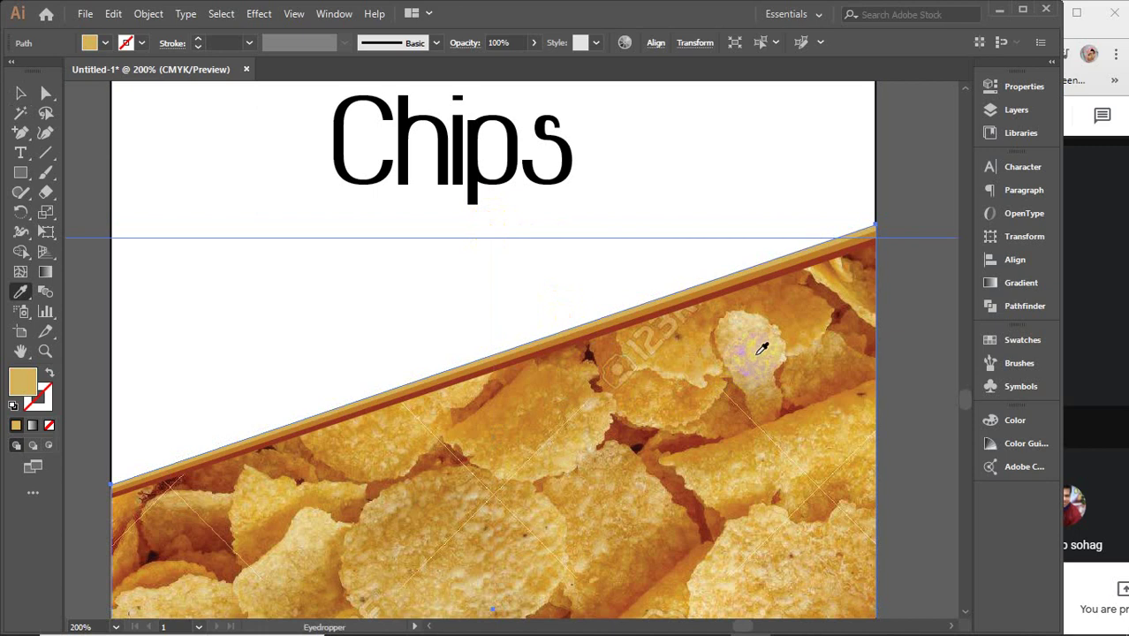
left_click(757, 352)
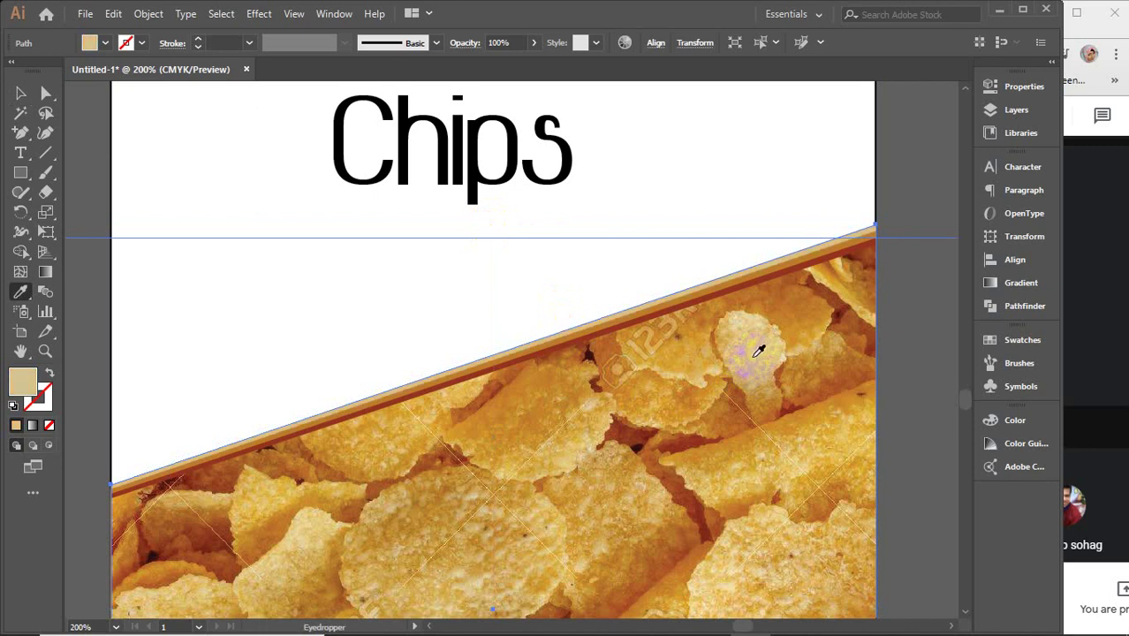
left_click(20, 93)
left_click(448, 223)
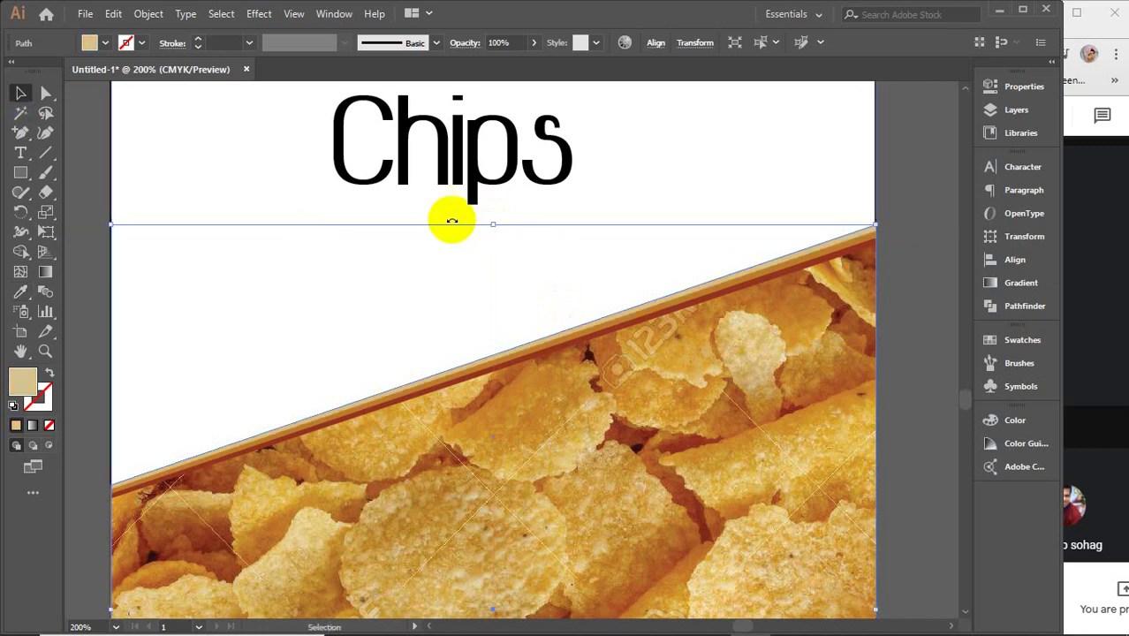
left_click(898, 218)
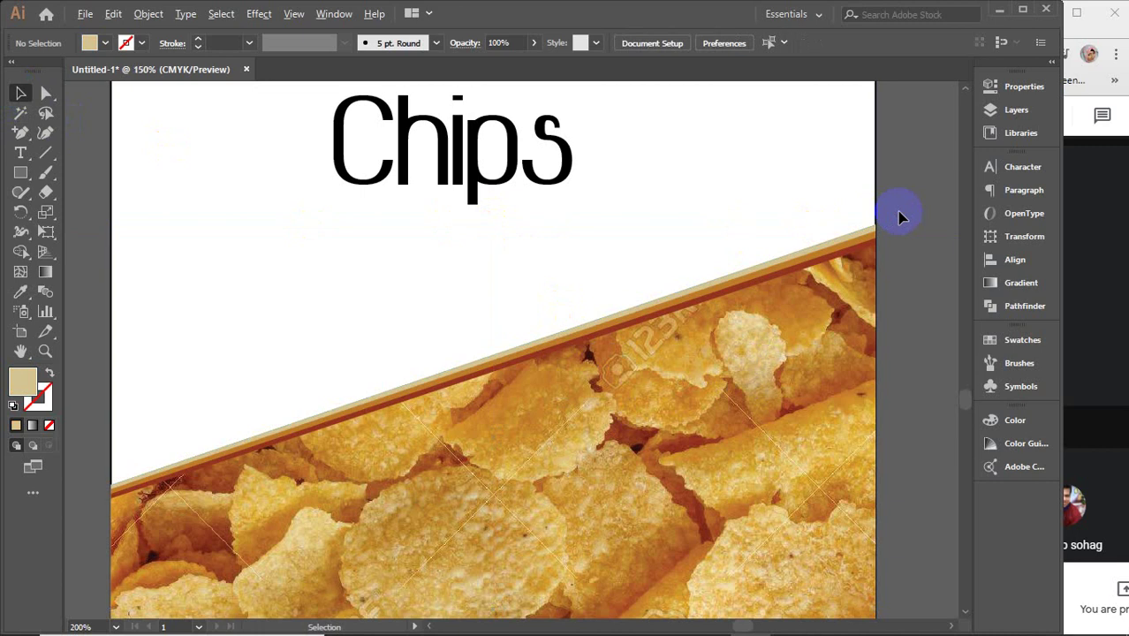
- Move the "Potato Chips" text slightly lower and centre it horizontally on the white packet background
scroll(898, 217, "down", 1)
left_click_drag(926, 219, 843, 292)
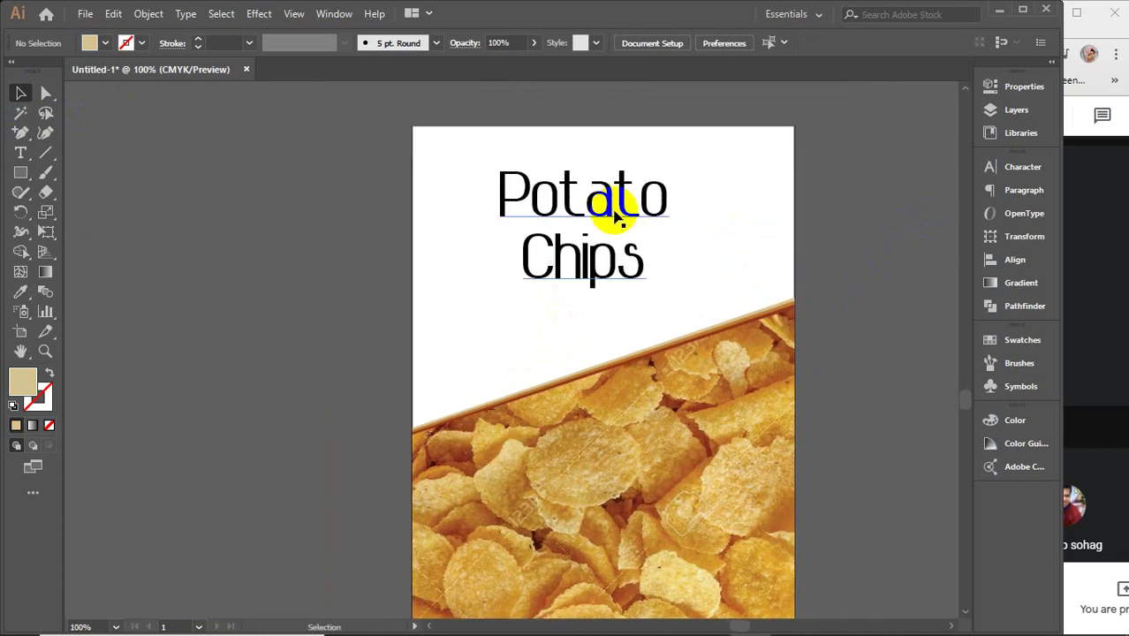
left_click_drag(615, 218, 635, 236)
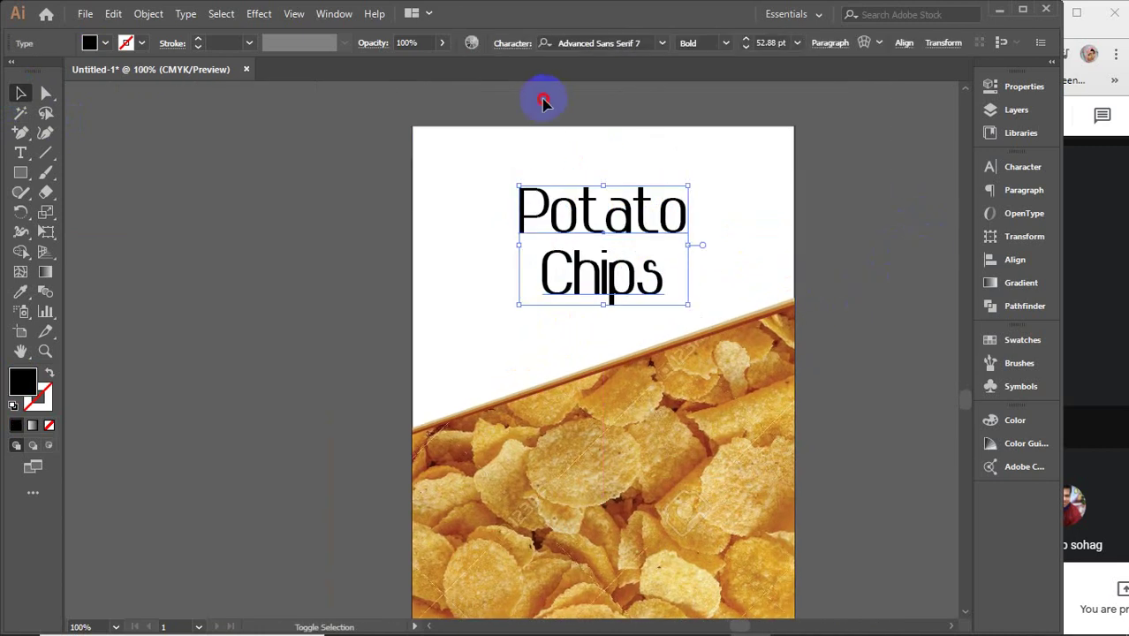
left_click_drag(543, 102, 585, 161)
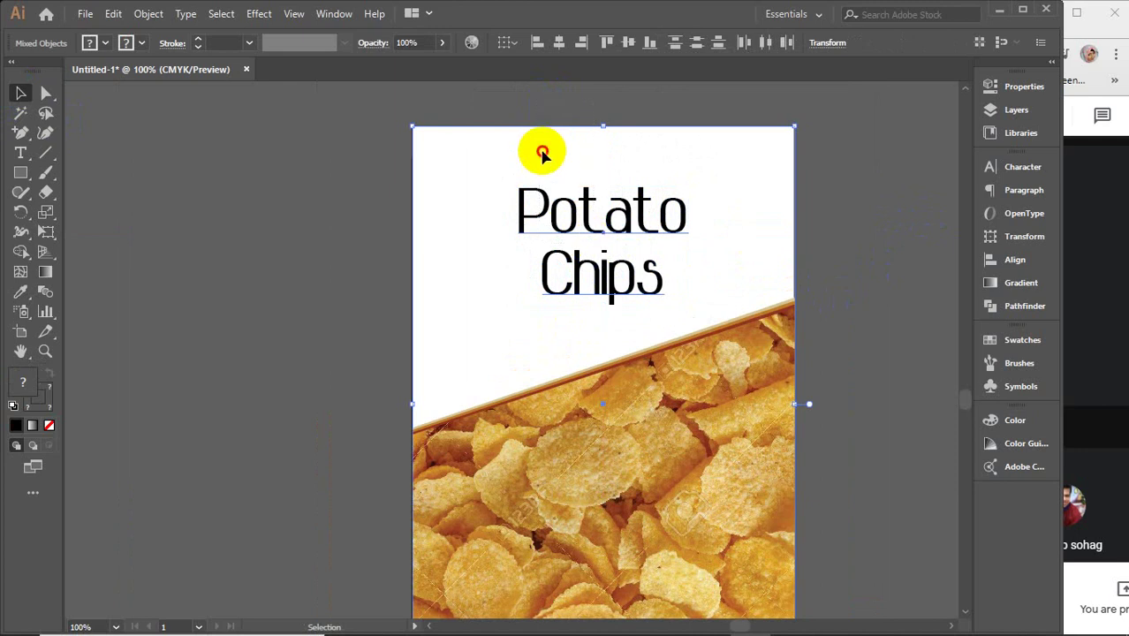
left_click(542, 152)
left_click(846, 219)
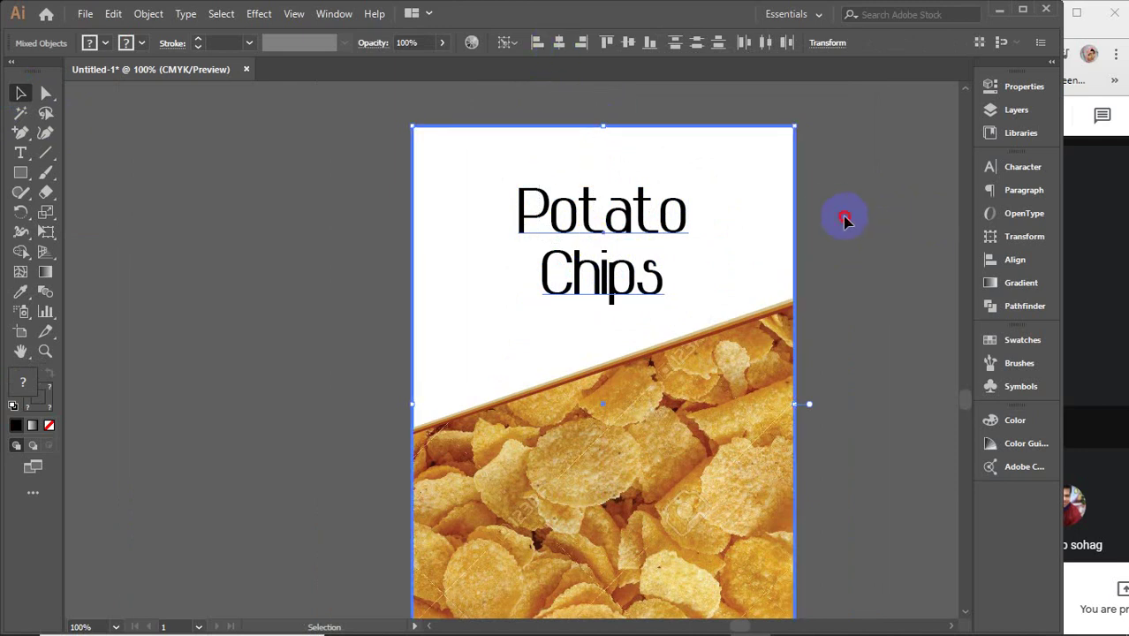
left_click_drag(623, 219, 628, 232)
- Recolour the "Potato Chips" text with an orange-brown sampled from the chips photo using the Eyedropper tool
left_click(680, 338)
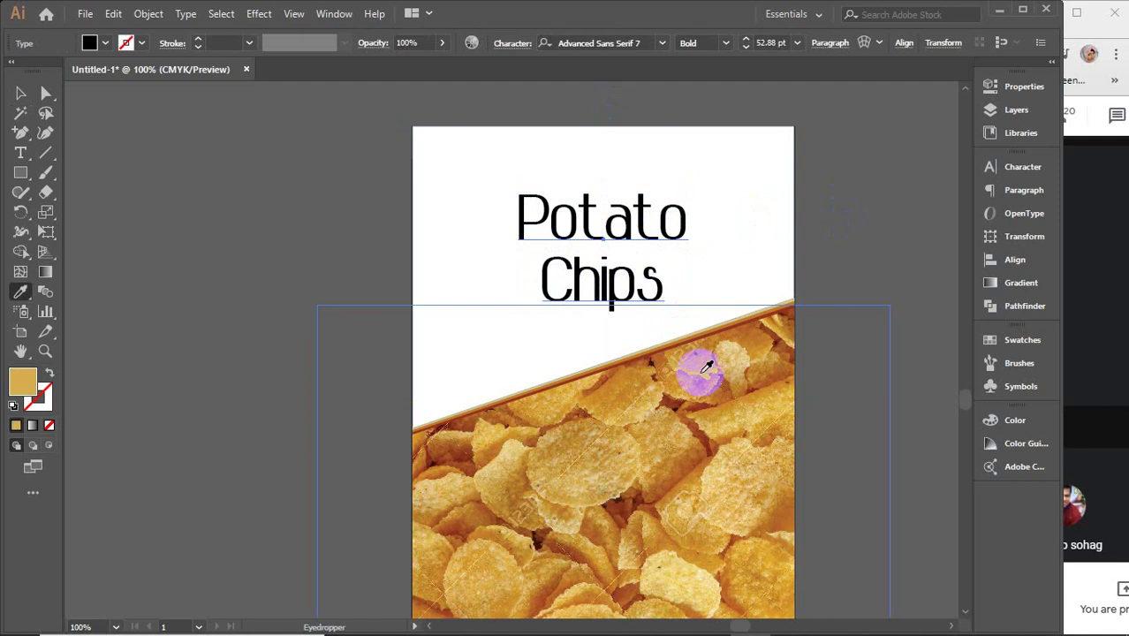
left_click(740, 395)
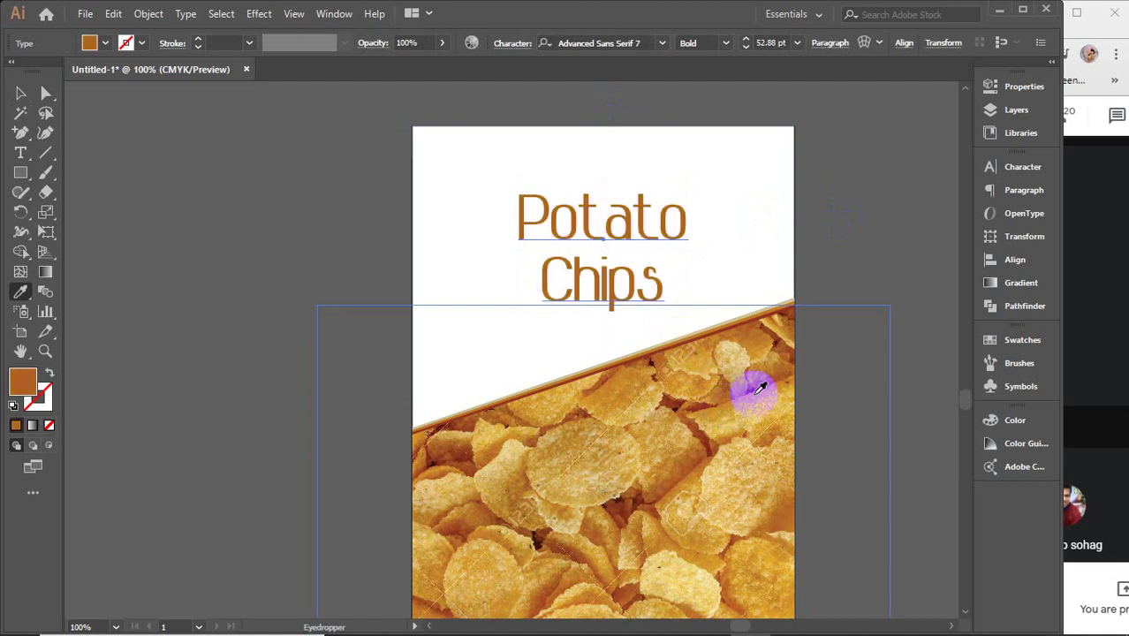
left_click(753, 393)
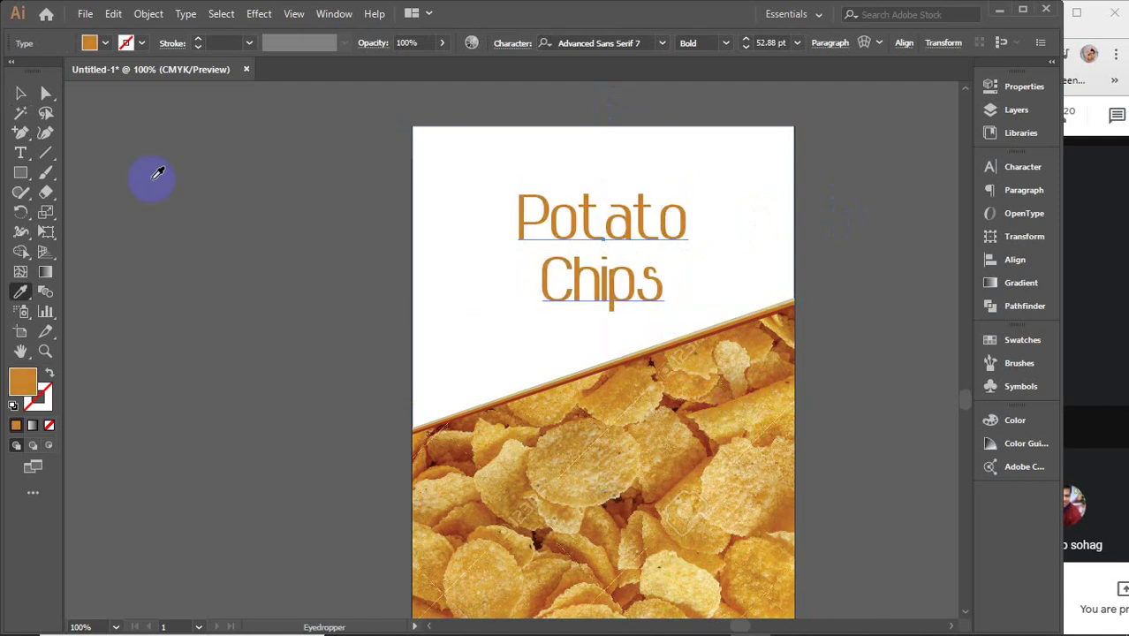
left_click(20, 94)
- Set the "Potato Chips" text's font to AngellieScript and check its available styles
left_click(1000, 168)
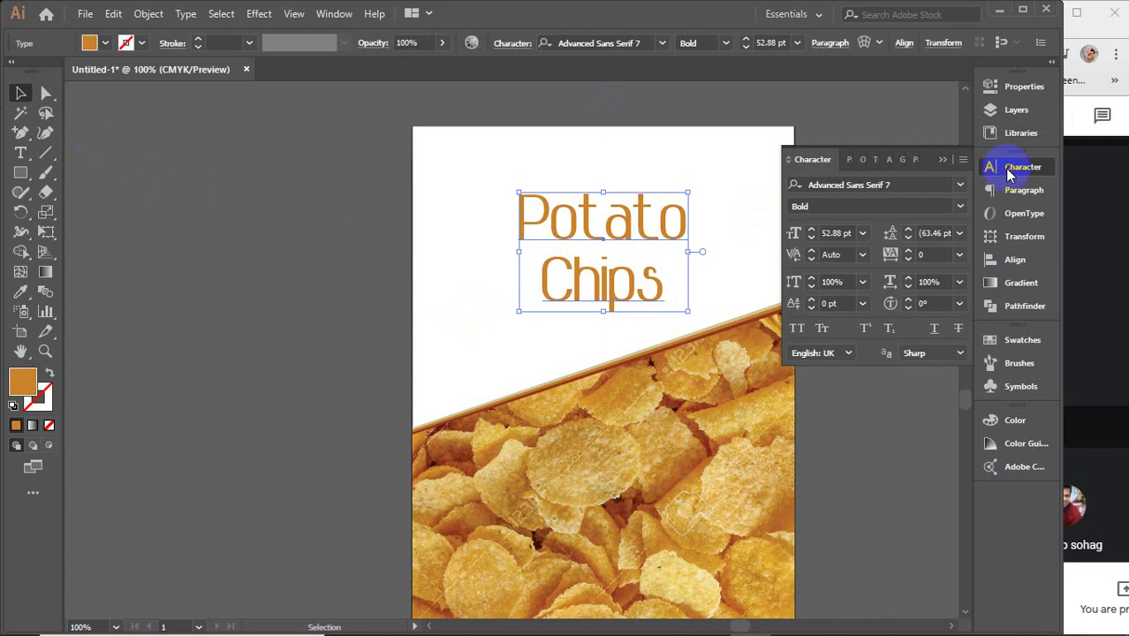
scroll(692, 283, "right", 5)
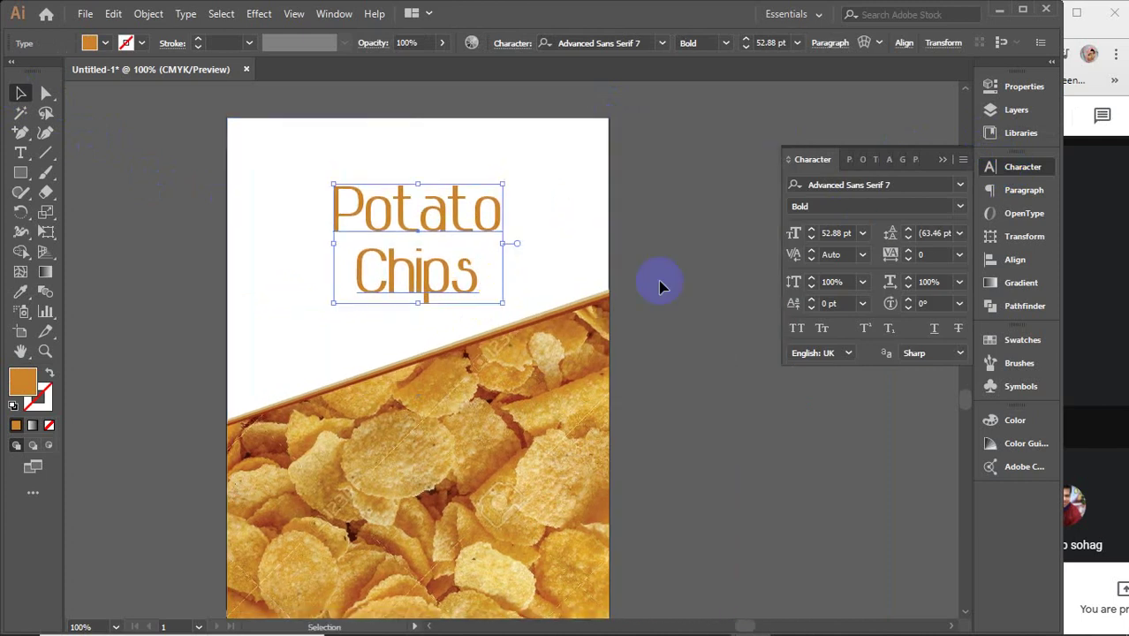
left_click(960, 185)
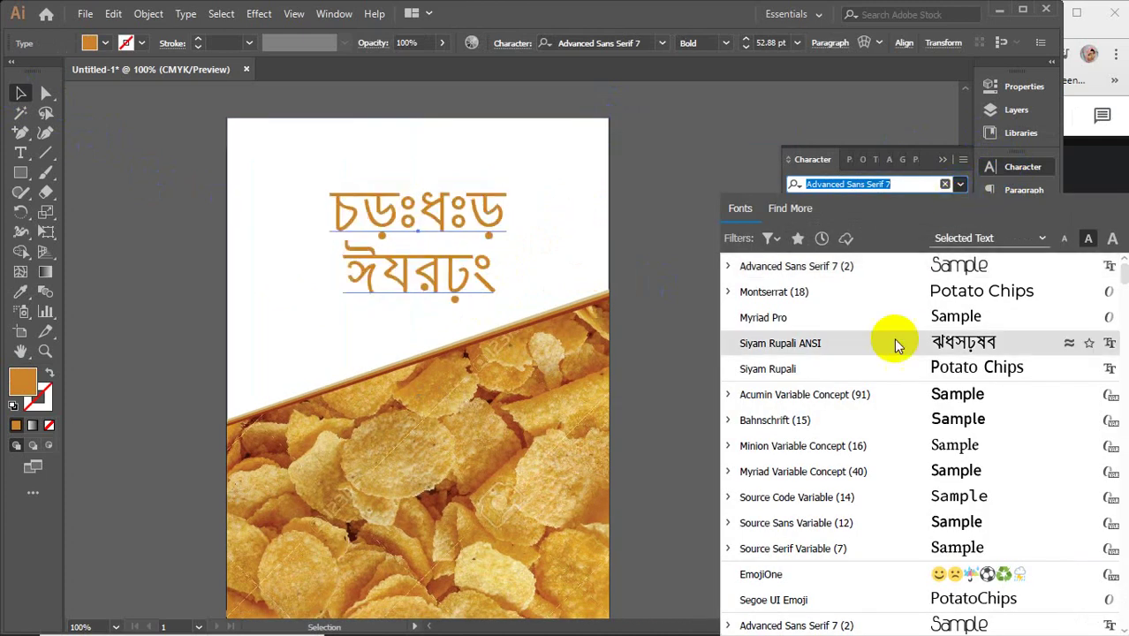
scroll(809, 437, "down", 4)
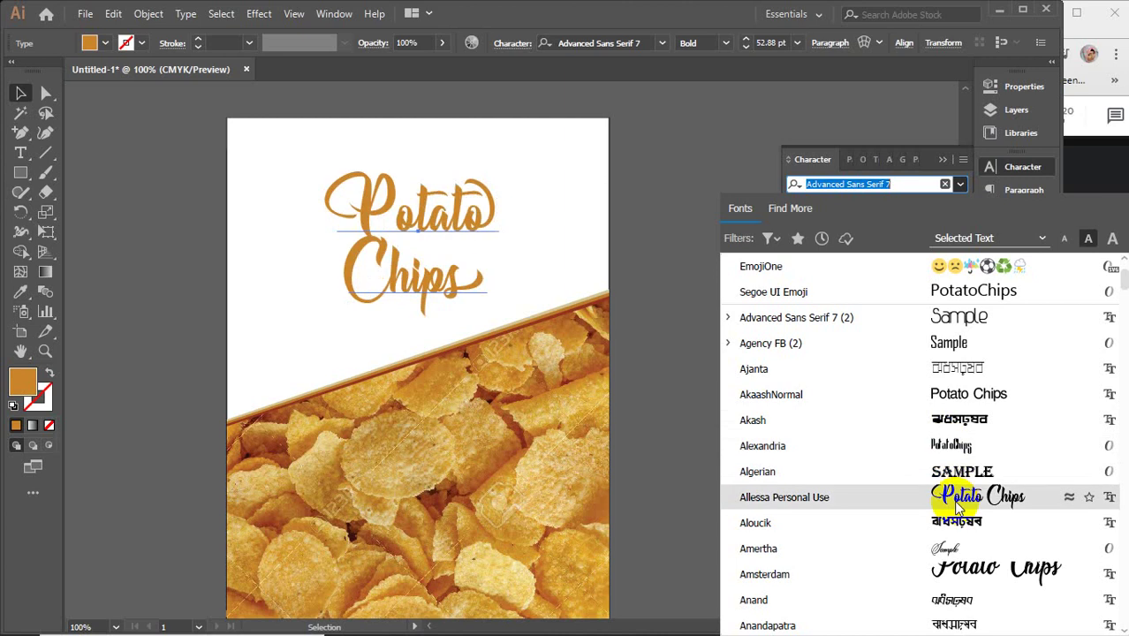
scroll(956, 504, "down", 2)
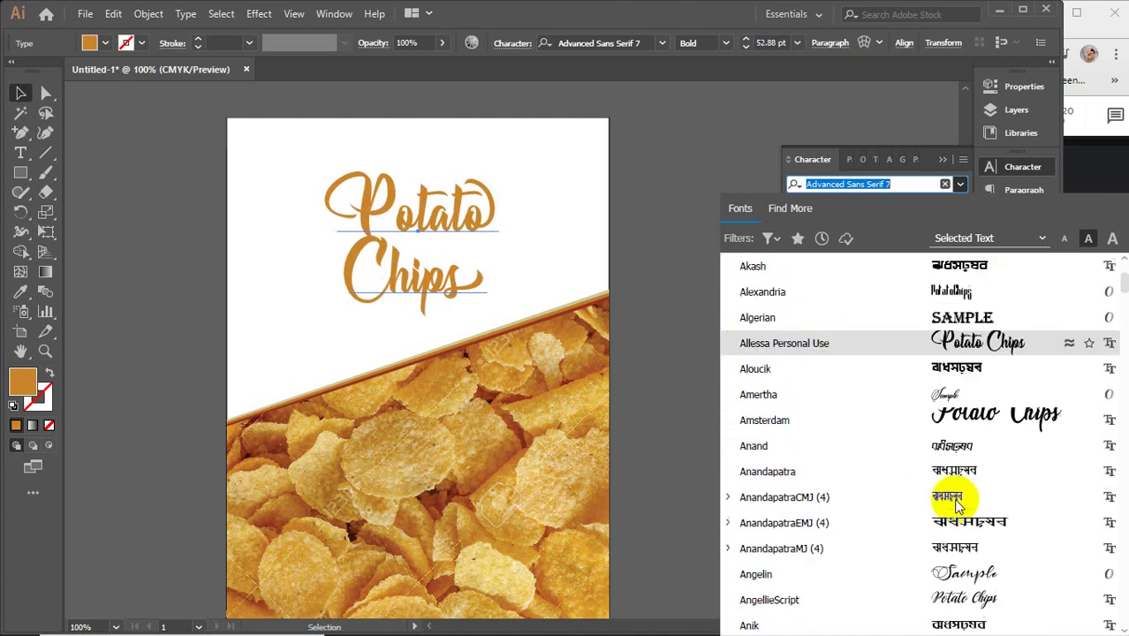
scroll(956, 501, "down", 2)
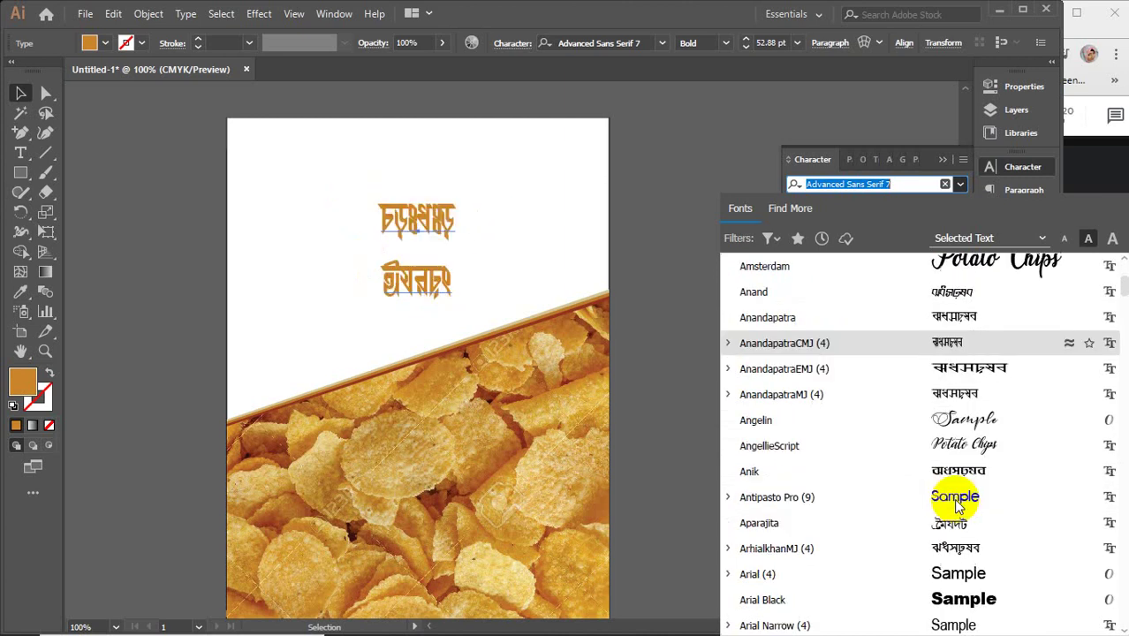
left_click(956, 448)
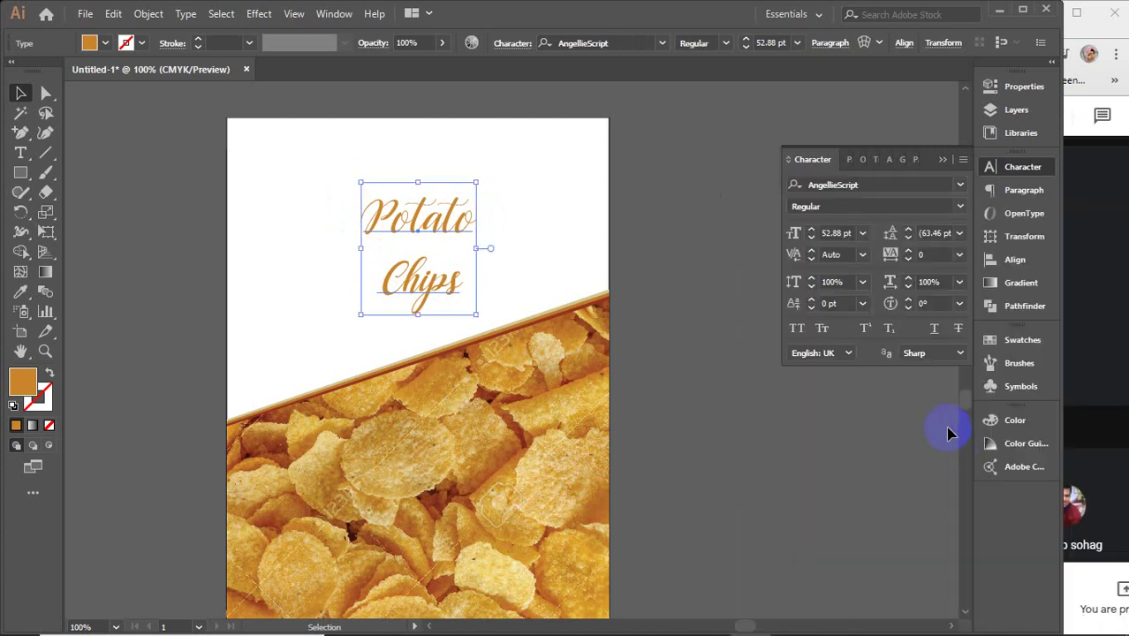
left_click(959, 207)
left_click(959, 208)
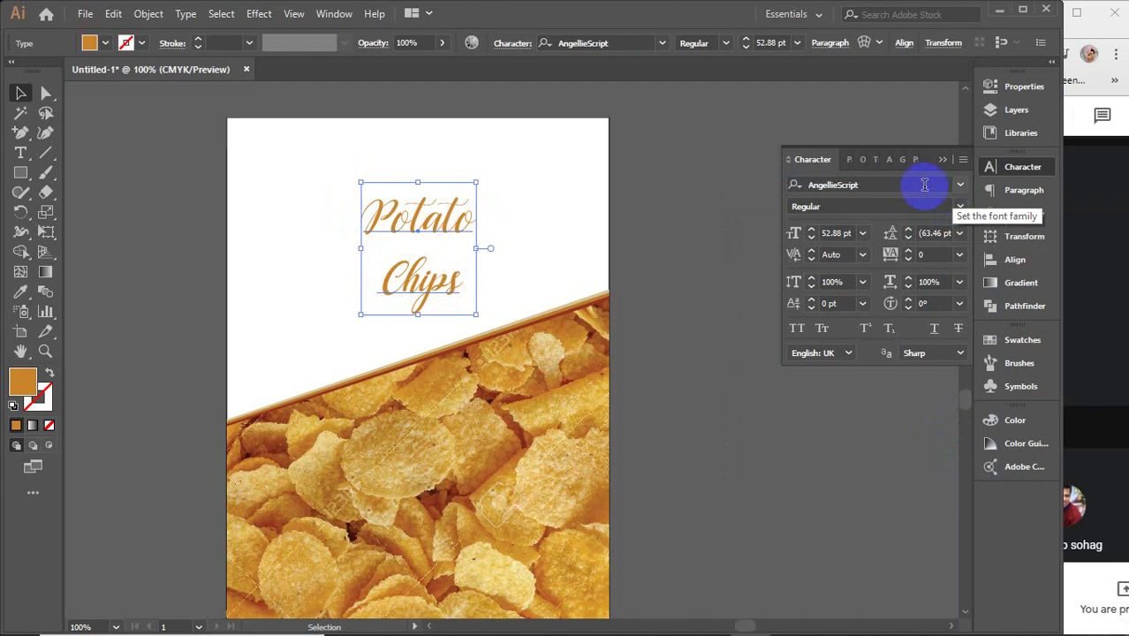
- Increase the "Potato Chips" text's font size to 76 pt
left_click(836, 231)
key("Up")
key("Up")
key("Up")
key("Up")
key("Up")
key("Up")
key("Up")
key("Up")
key("Up")
key("Up")
key("Up")
key("Up")
key("Up")
key("Up")
key("Up")
key("Up")
key("Up")
key("Up")
key("Up")
key("Up")
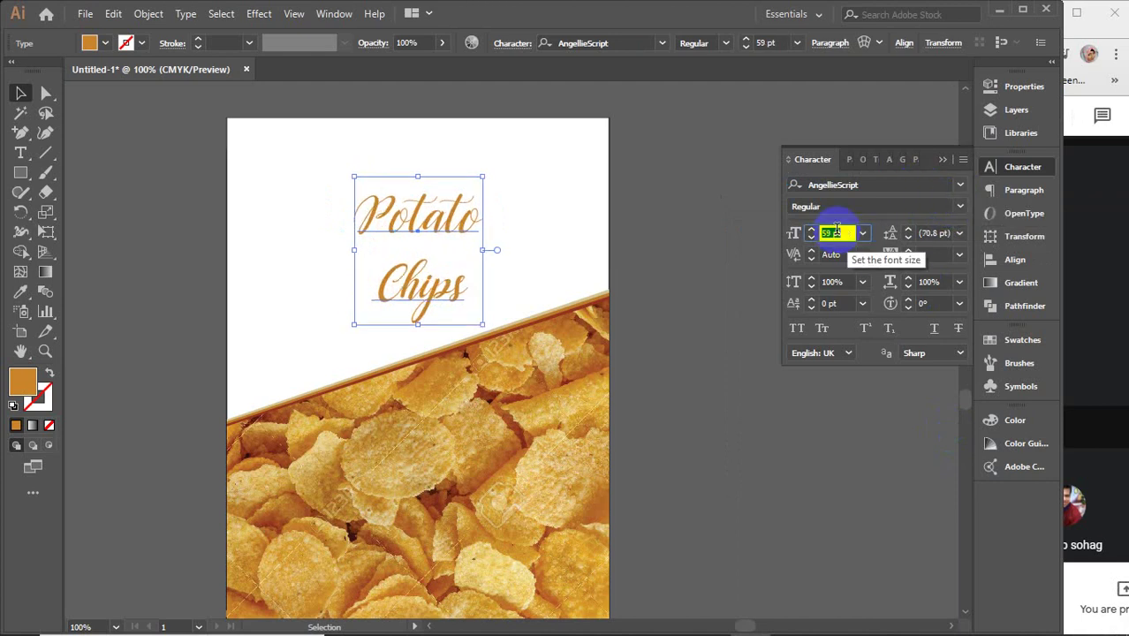
- Set the "Potato Chips" text's font to Beauty Mountains Personal Use in the Regular style
left_click(959, 185)
scroll(923, 451, "down", 10)
scroll(920, 453, "down", 20)
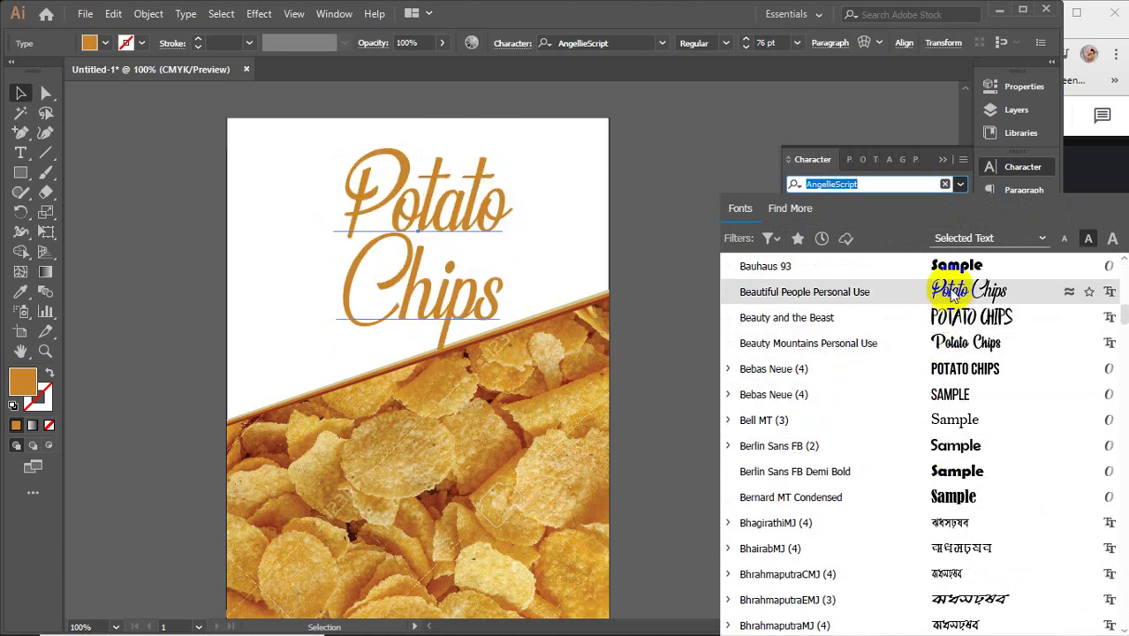
left_click(941, 342)
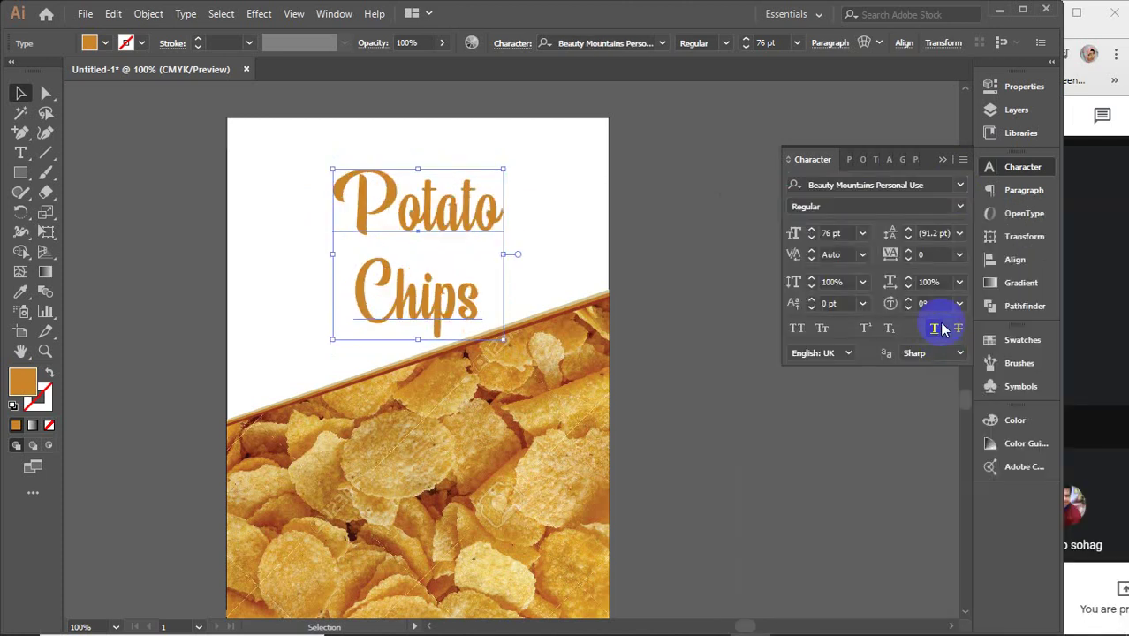
left_click(959, 208)
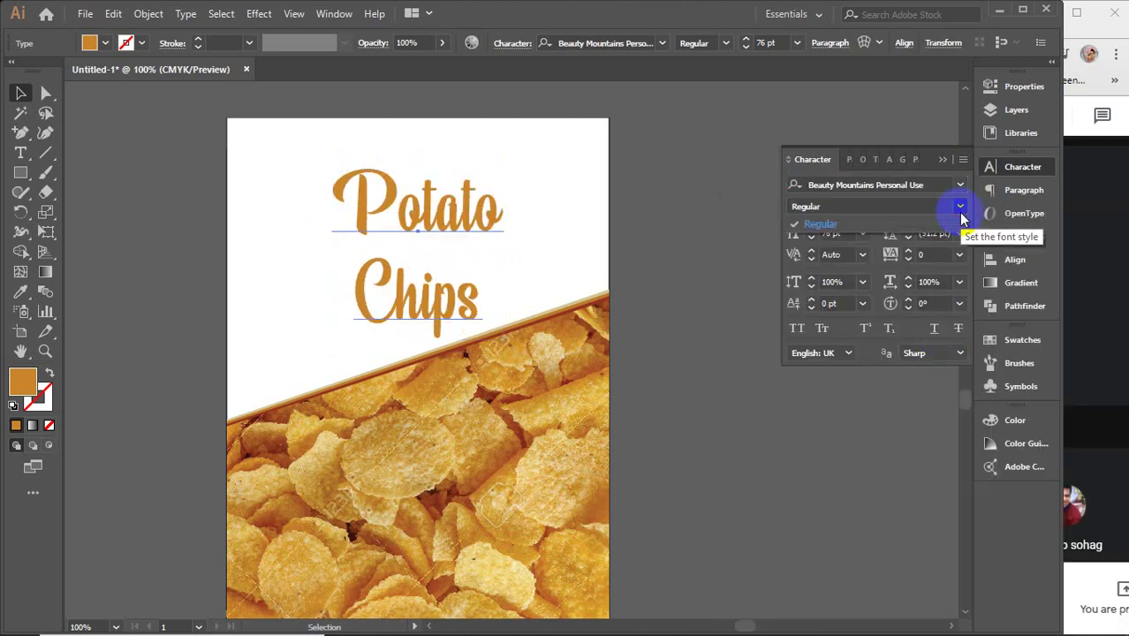
left_click(942, 166)
left_click(742, 247)
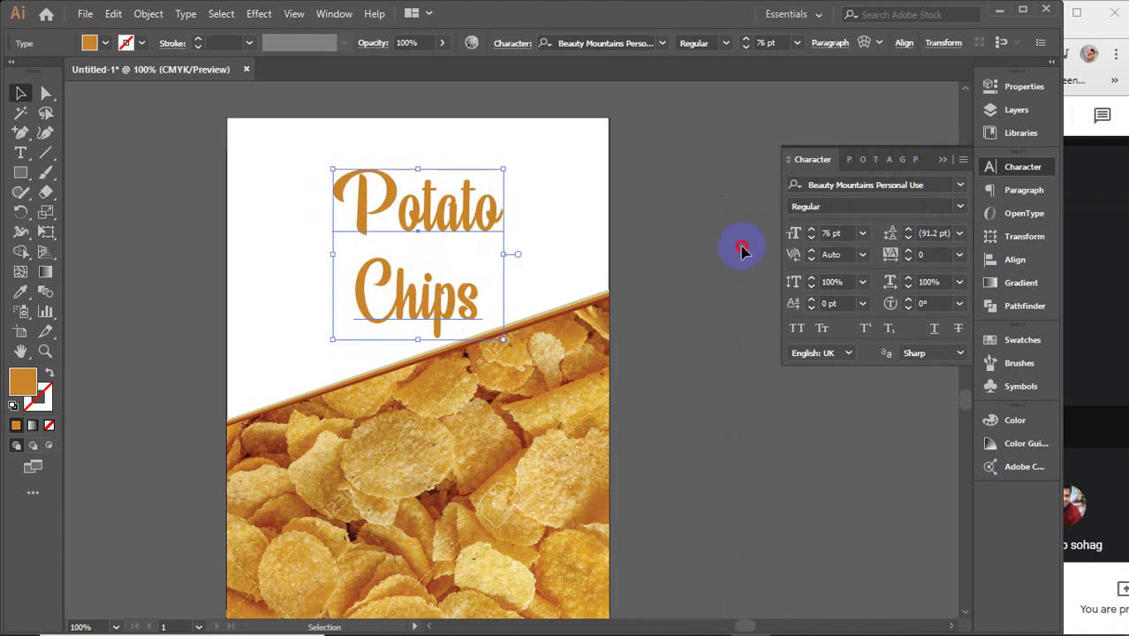
- Move the "Potato Chips" text slightly higher and centre it horizontally against the packet background
left_click_drag(399, 215, 400, 205)
left_click(538, 170, "shift")
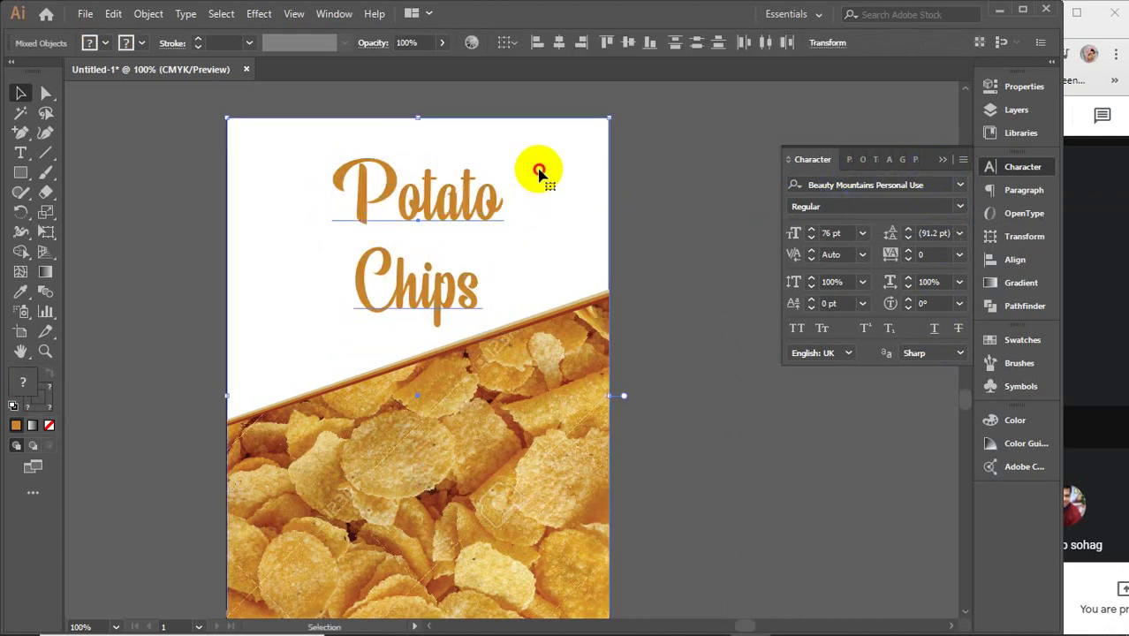
left_click(687, 220)
- Reduce the leading of the "Potato Chips" text to 70 pt
left_click(390, 283)
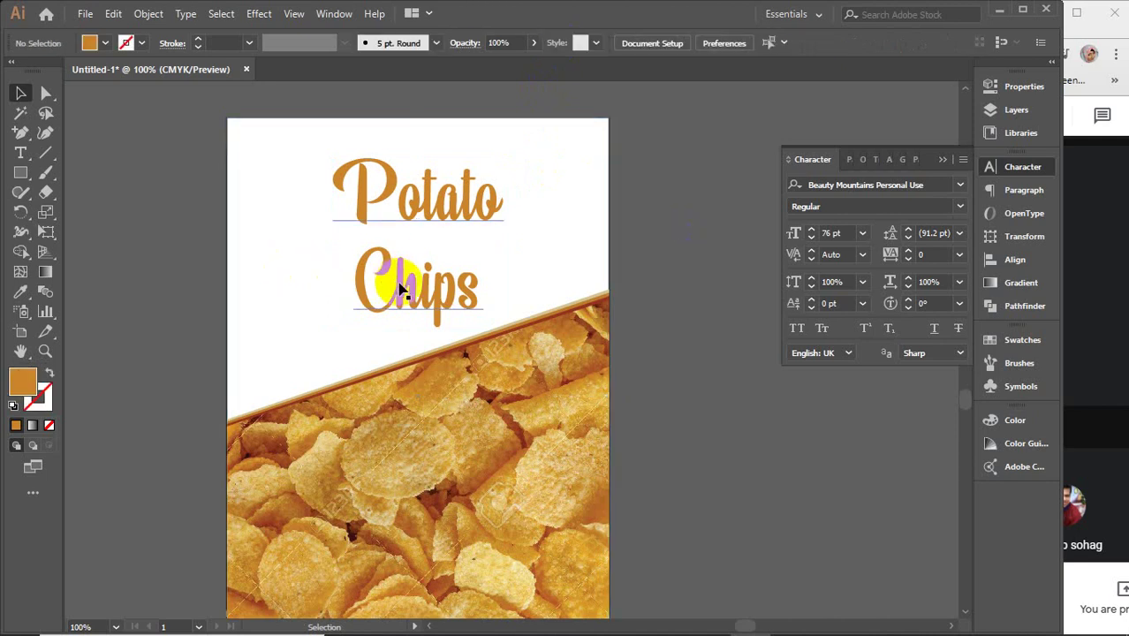
double_click(939, 233)
scroll(939, 234, "down", 8)
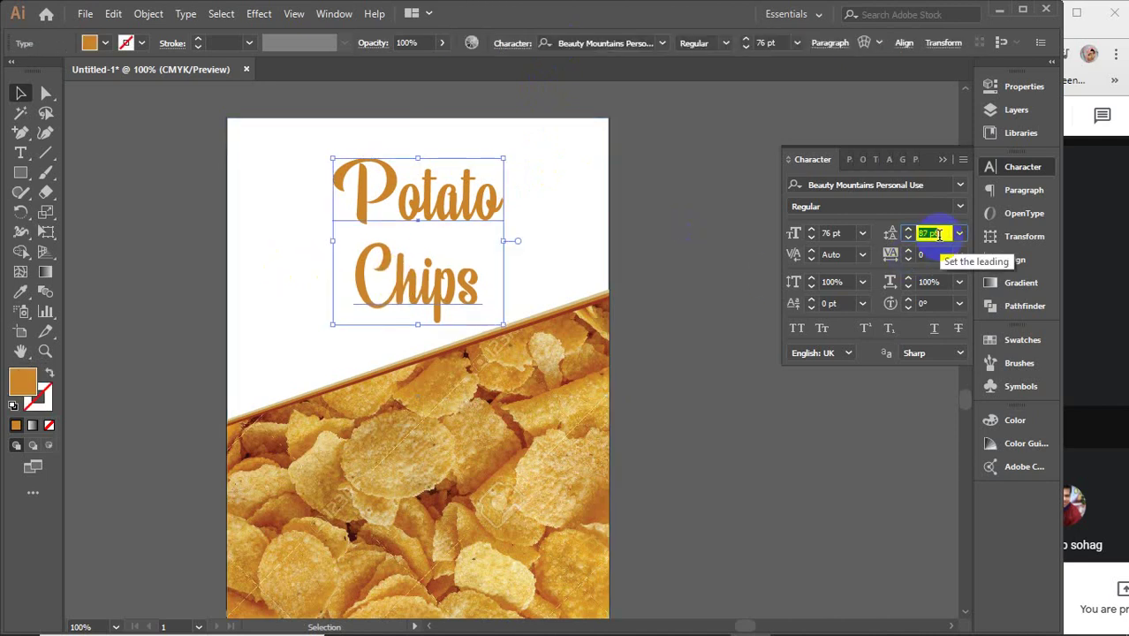
scroll(939, 233, "down", 11)
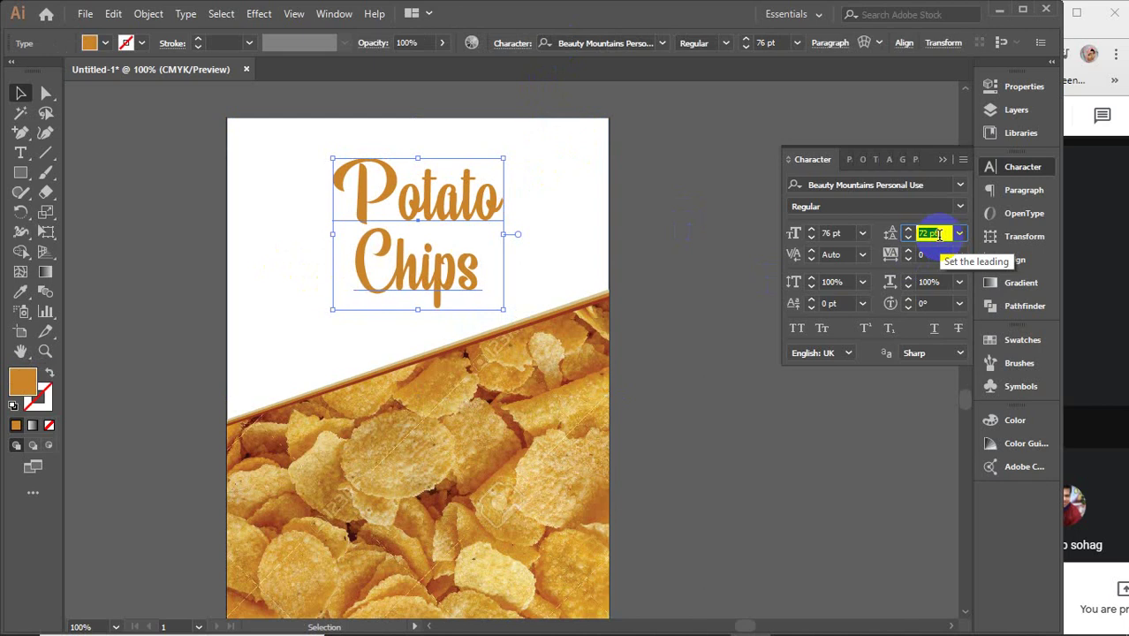
scroll(939, 233, "down", 1)
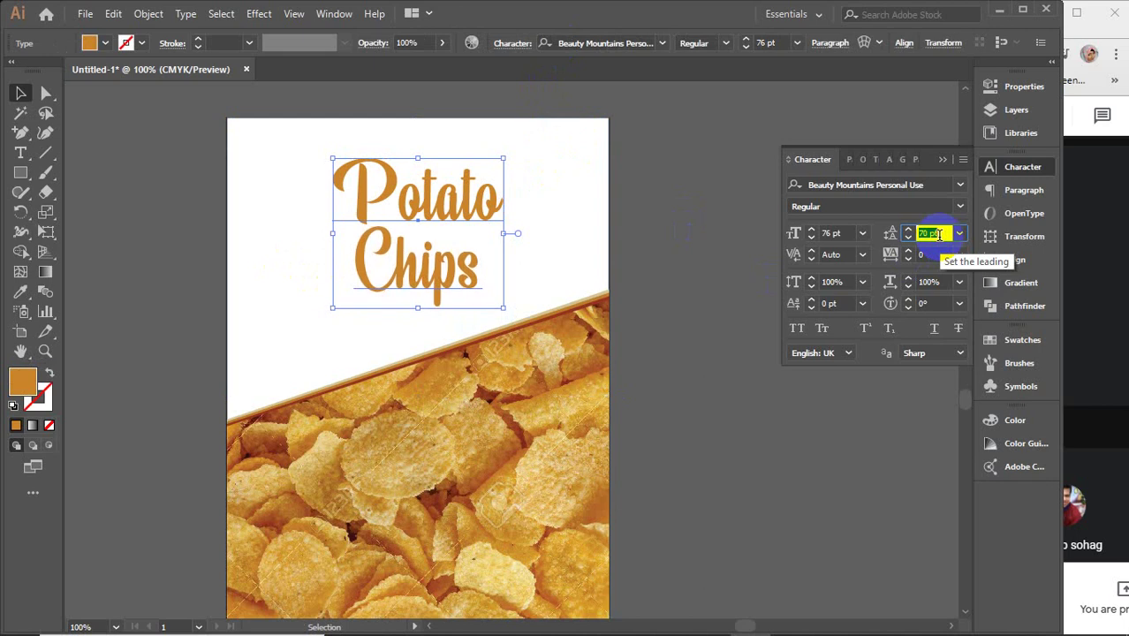
left_click(943, 159)
left_click(781, 245)
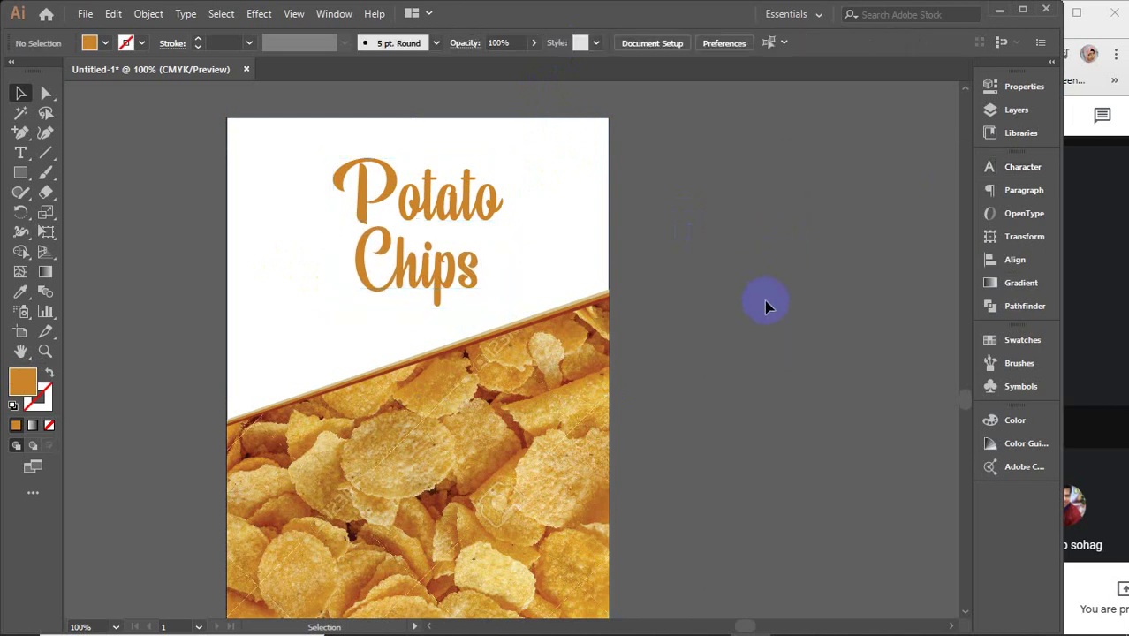
- Add a new point text reading "weight: 25gm" in the empty area beside the packet
left_click_drag(417, 412, 514, 298)
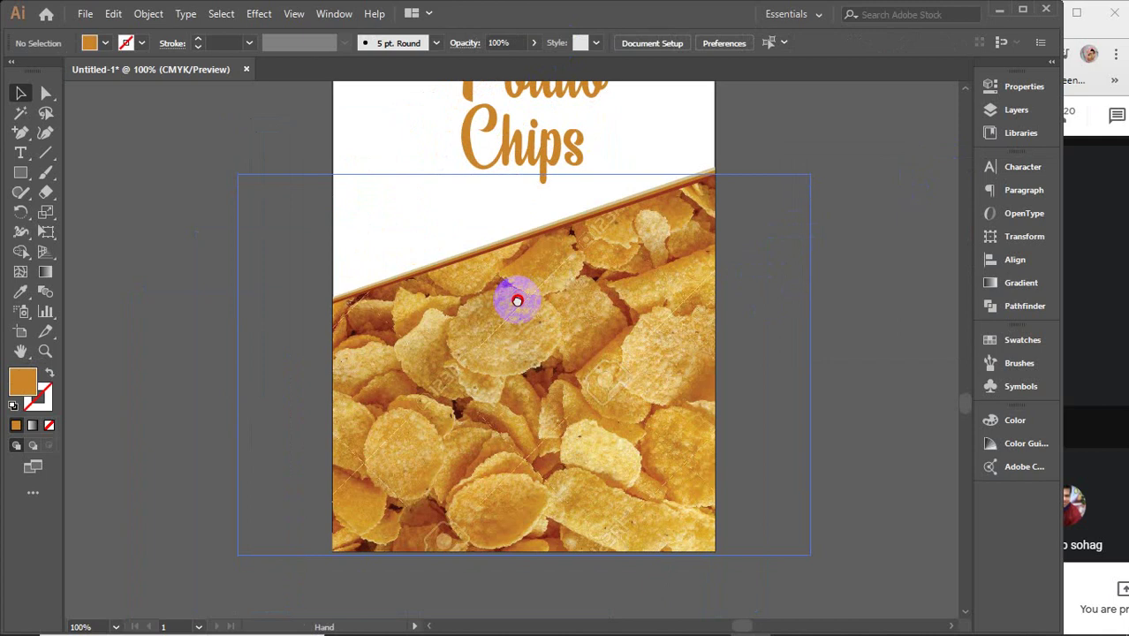
left_click(22, 155)
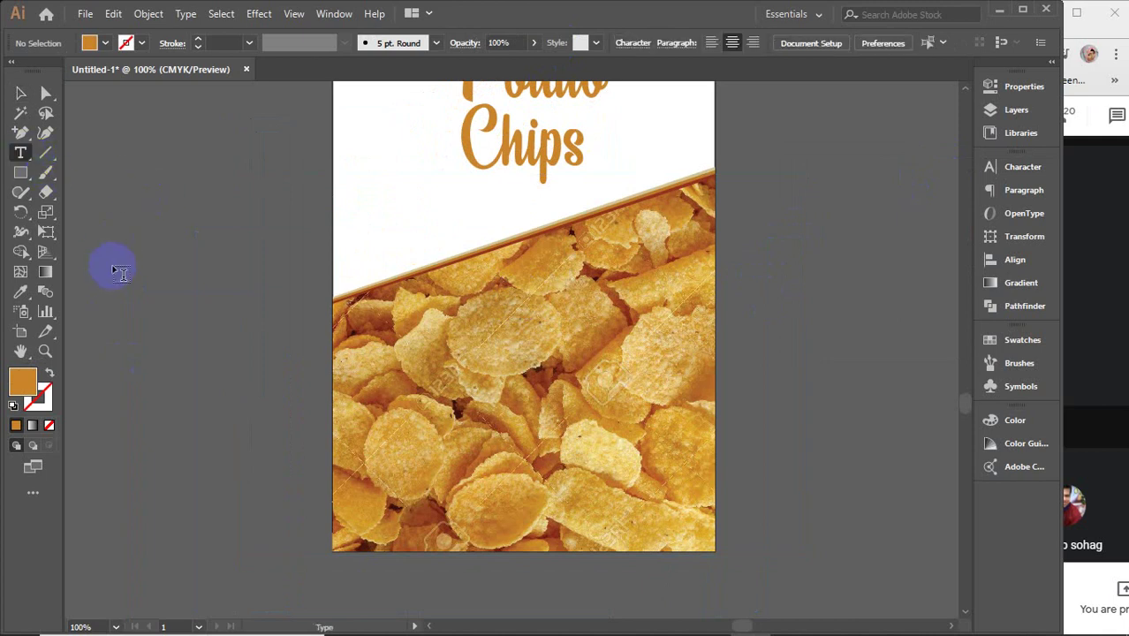
left_click(112, 264)
type("weig")
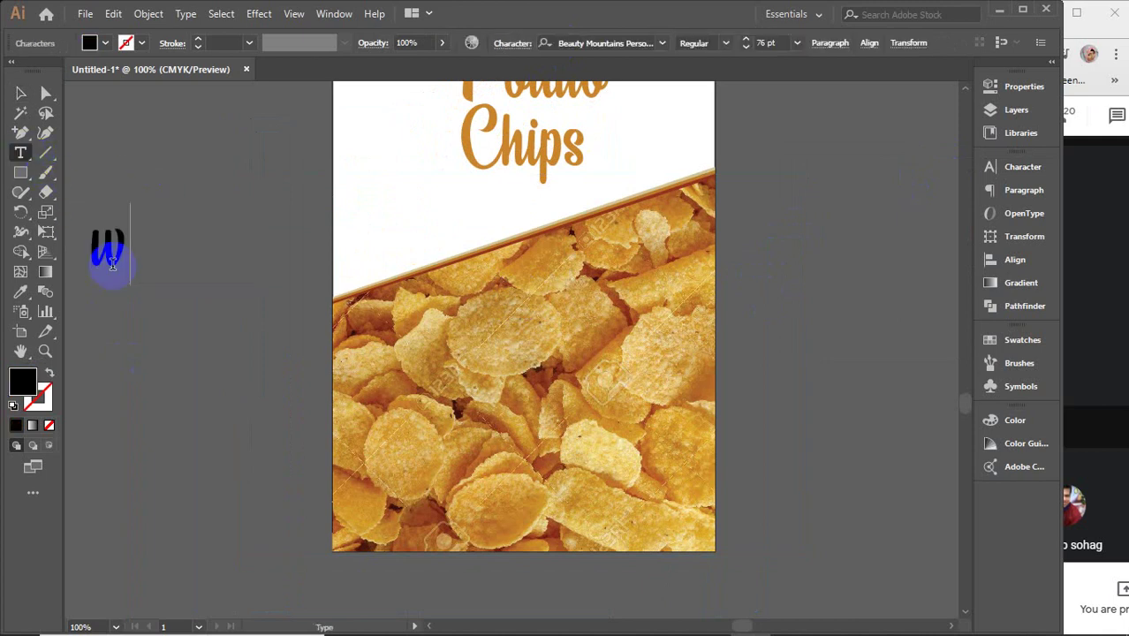
type("h")
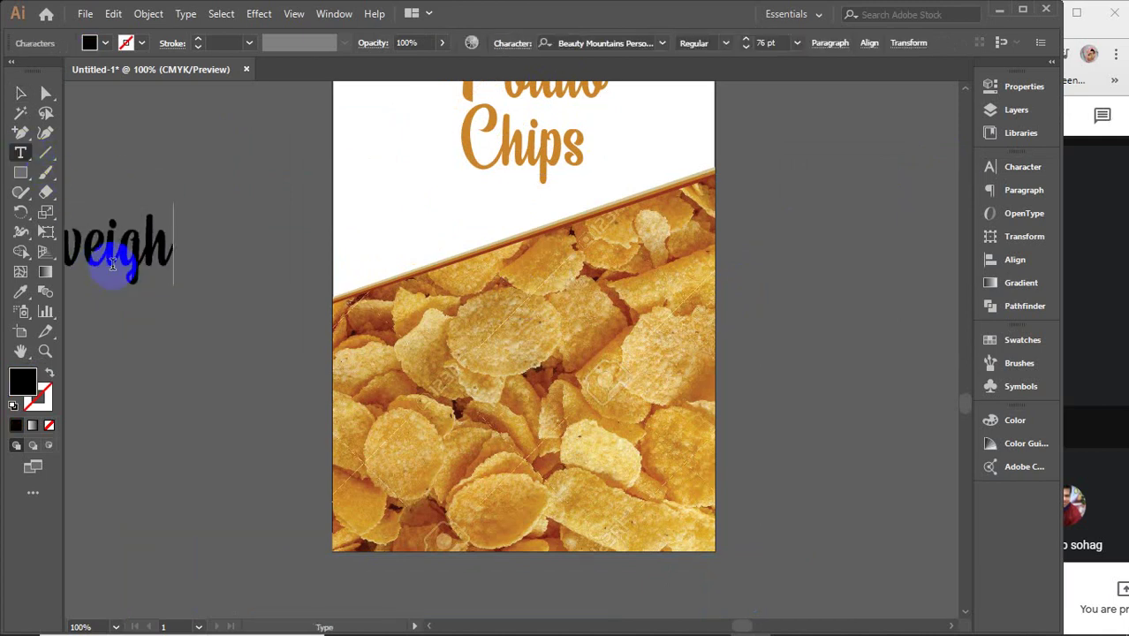
type("t: ")
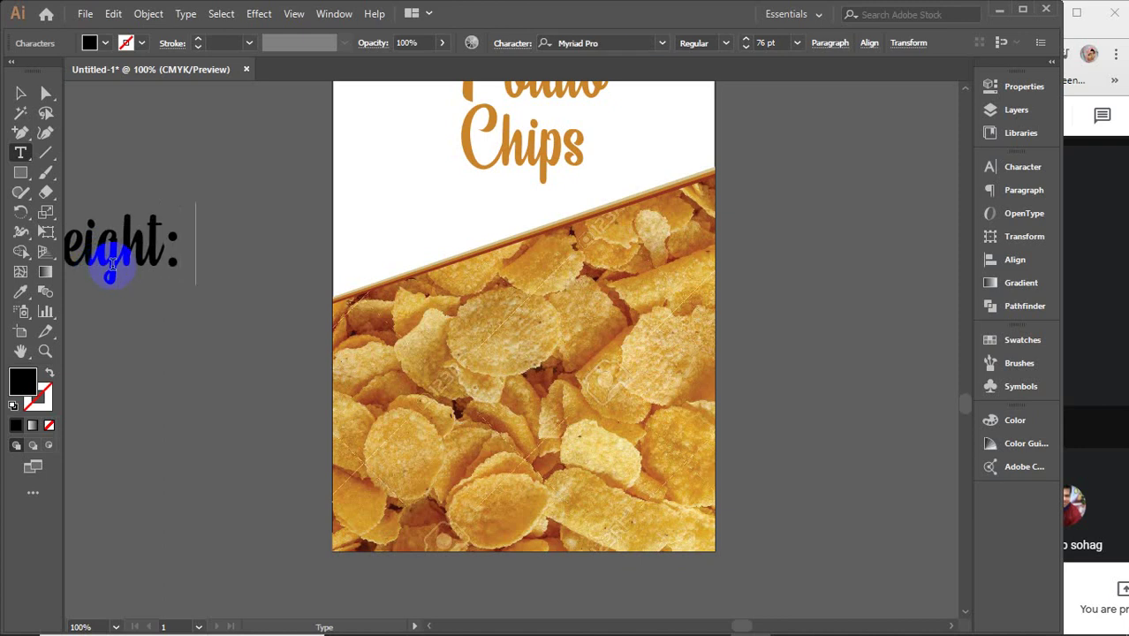
type("25")
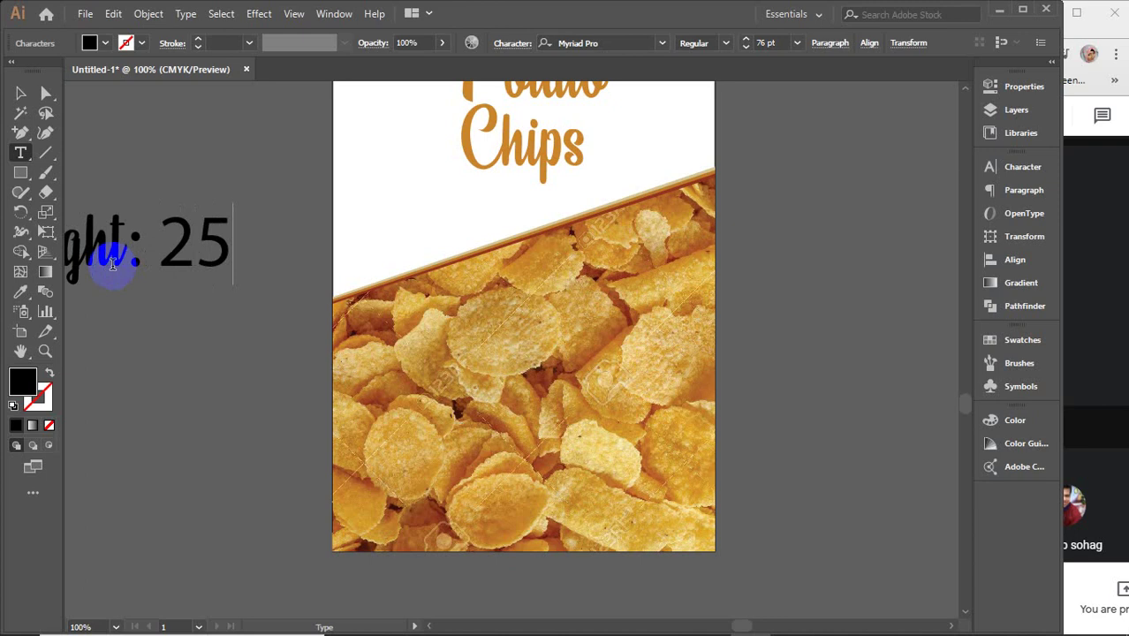
type("gm")
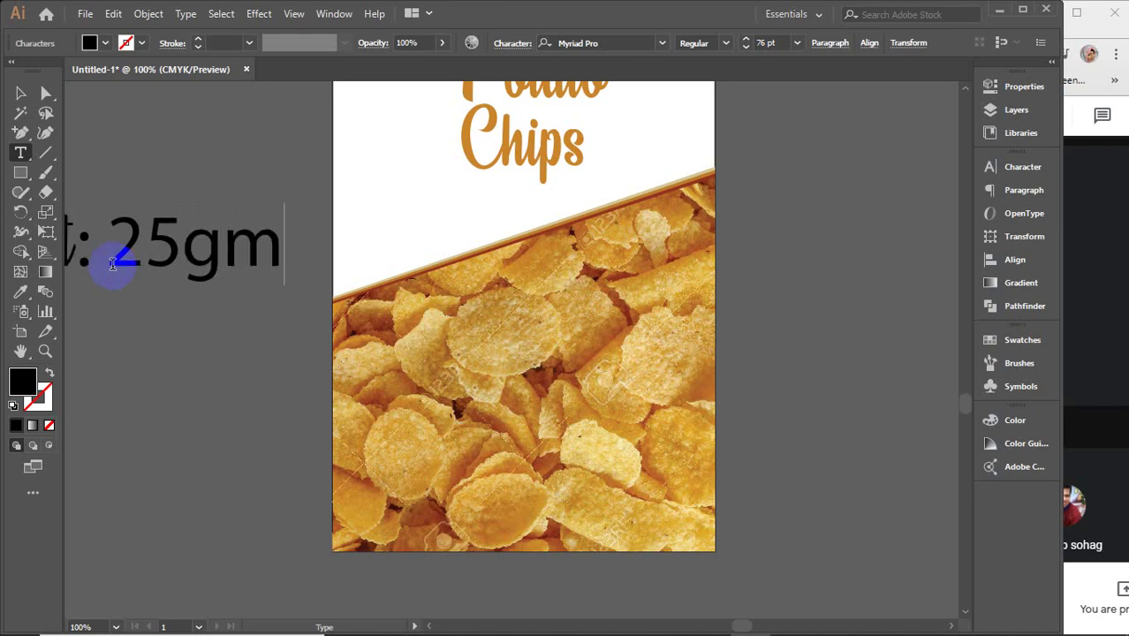
left_click(21, 93)
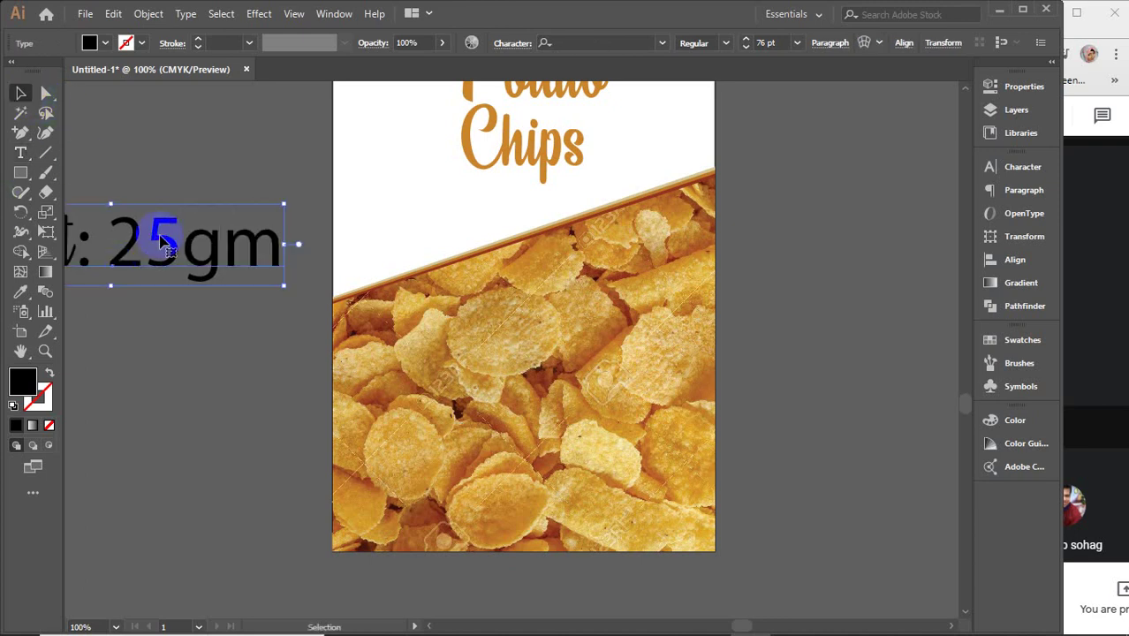
- Move the "weight: 25gm" text to the other side of the packet and reduce its font size to 15 pt
left_click_drag(176, 248, 843, 325)
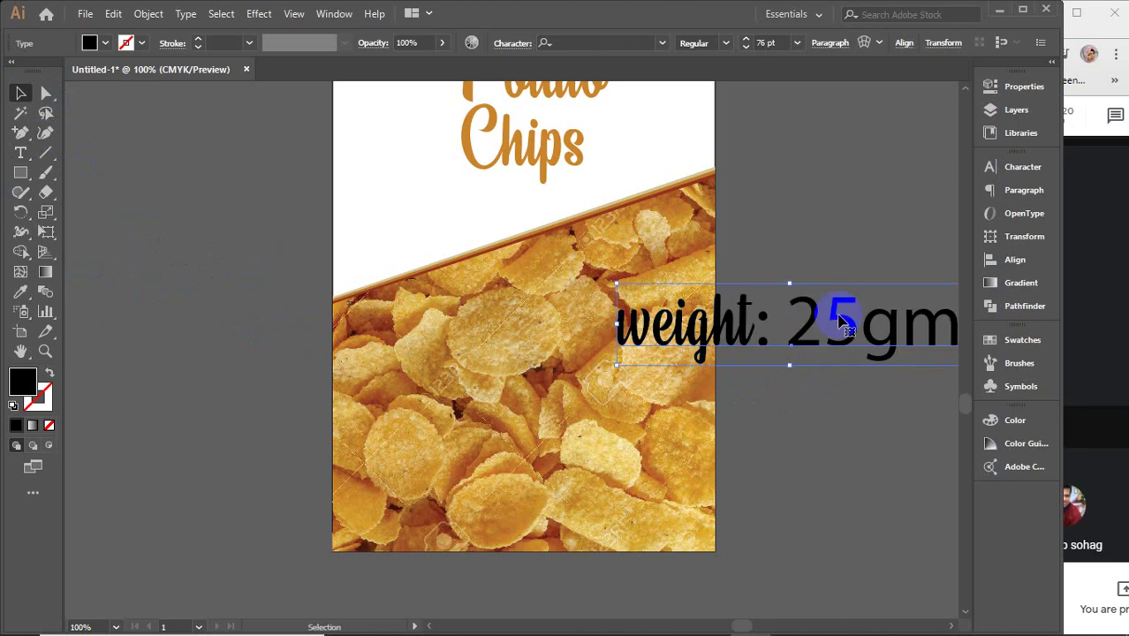
left_click(770, 43)
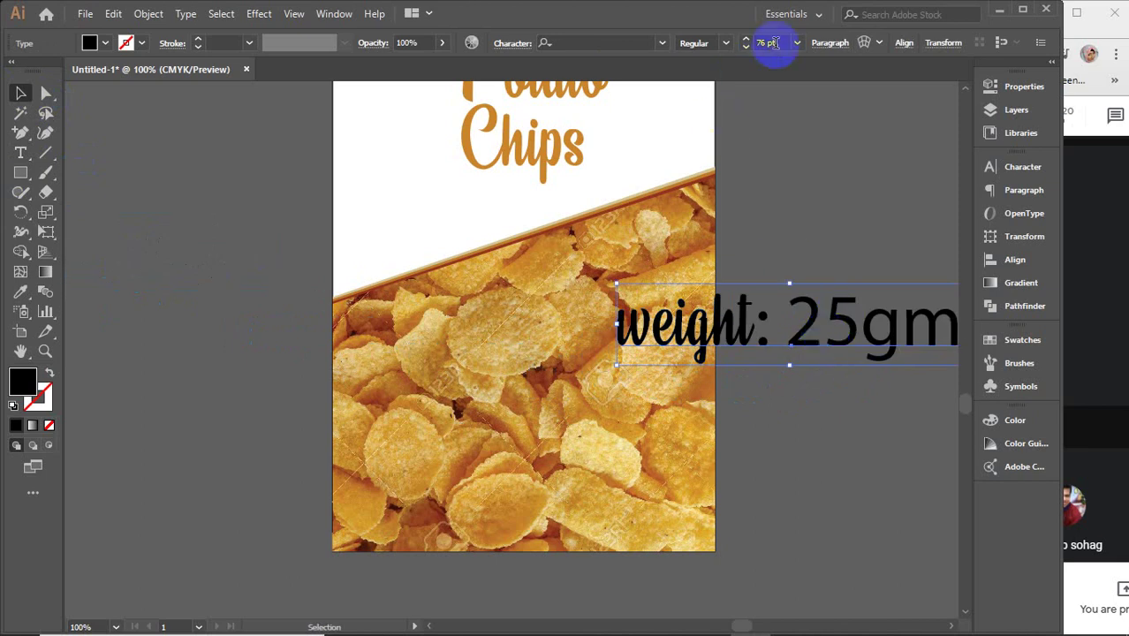
scroll(775, 42, "down", 20)
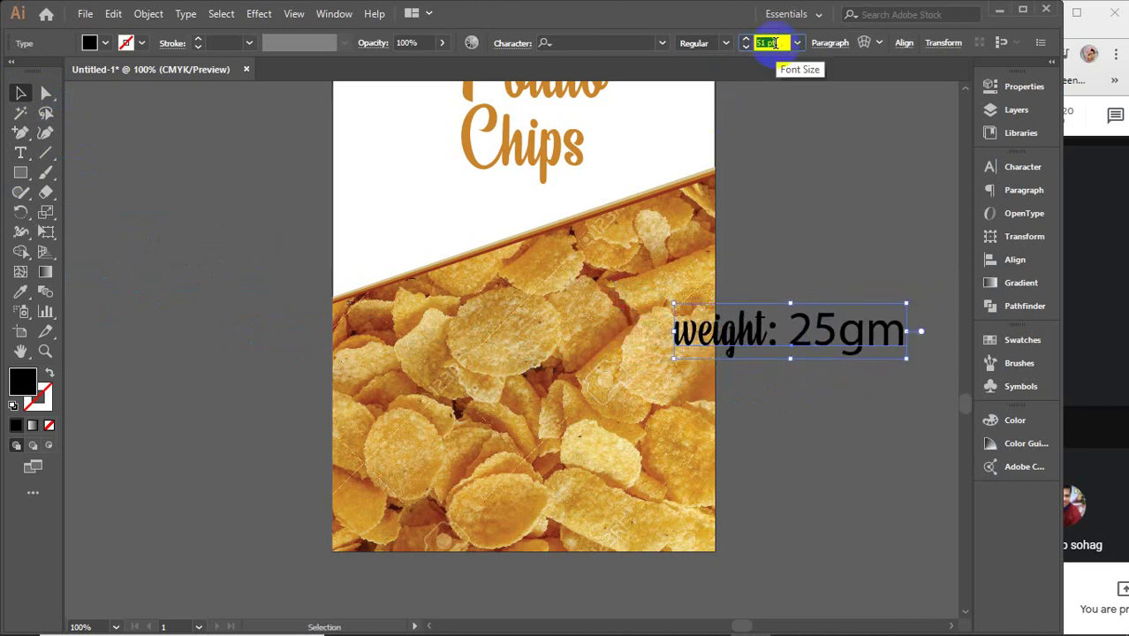
scroll(775, 43, "down", 20)
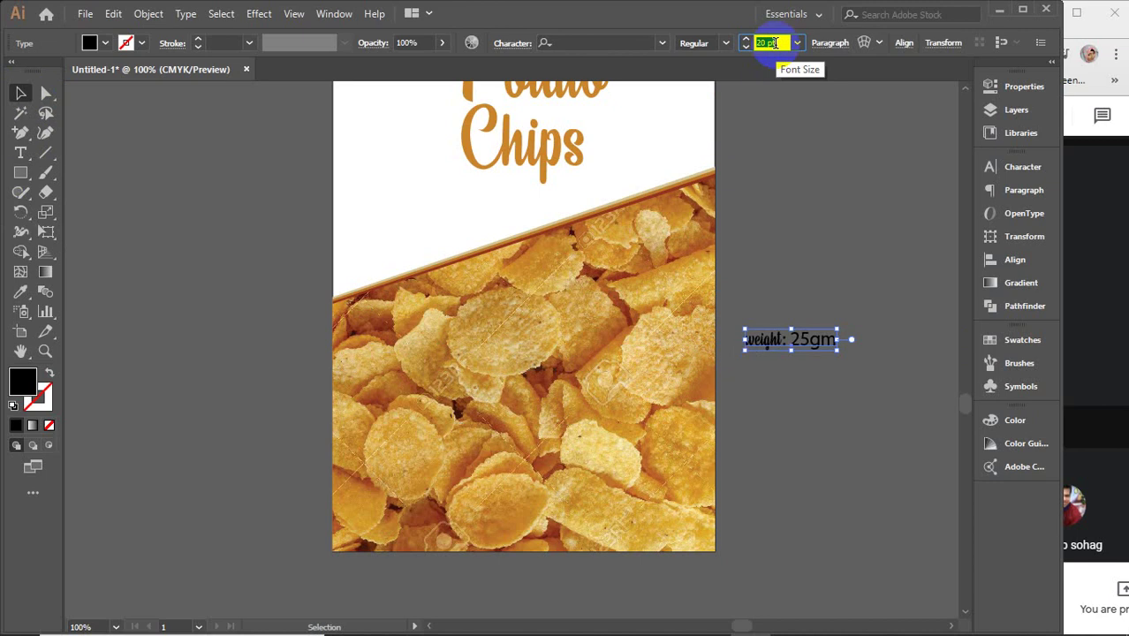
- Set the "weight: 25gm" text's font to Montserrat Medium
left_click(1031, 168)
left_click(880, 186)
type("mont")
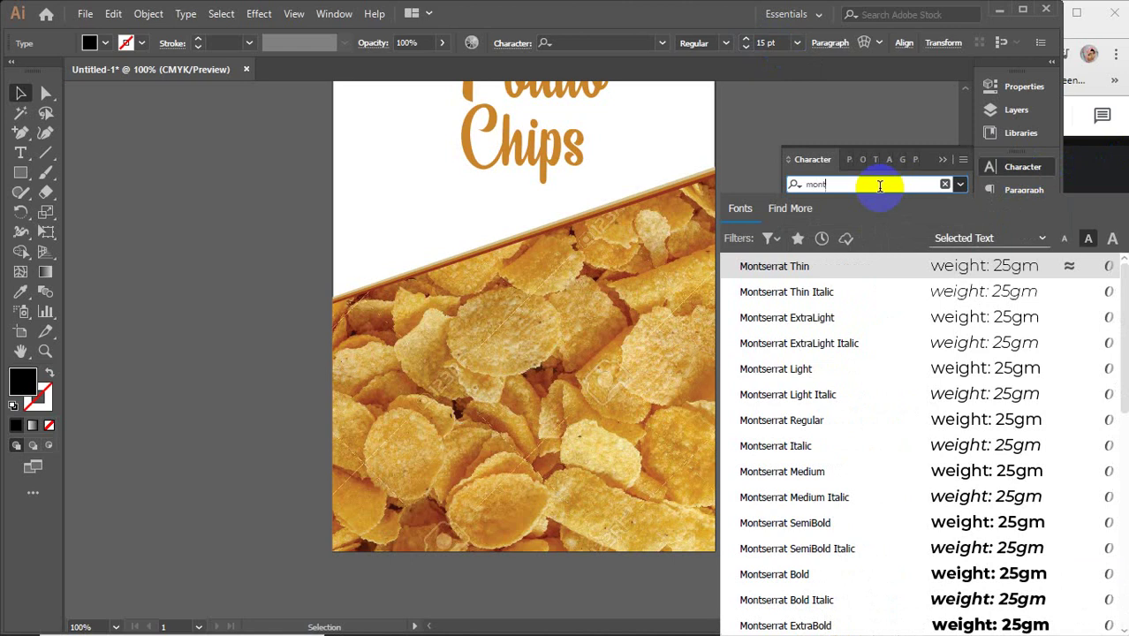
left_click(765, 469)
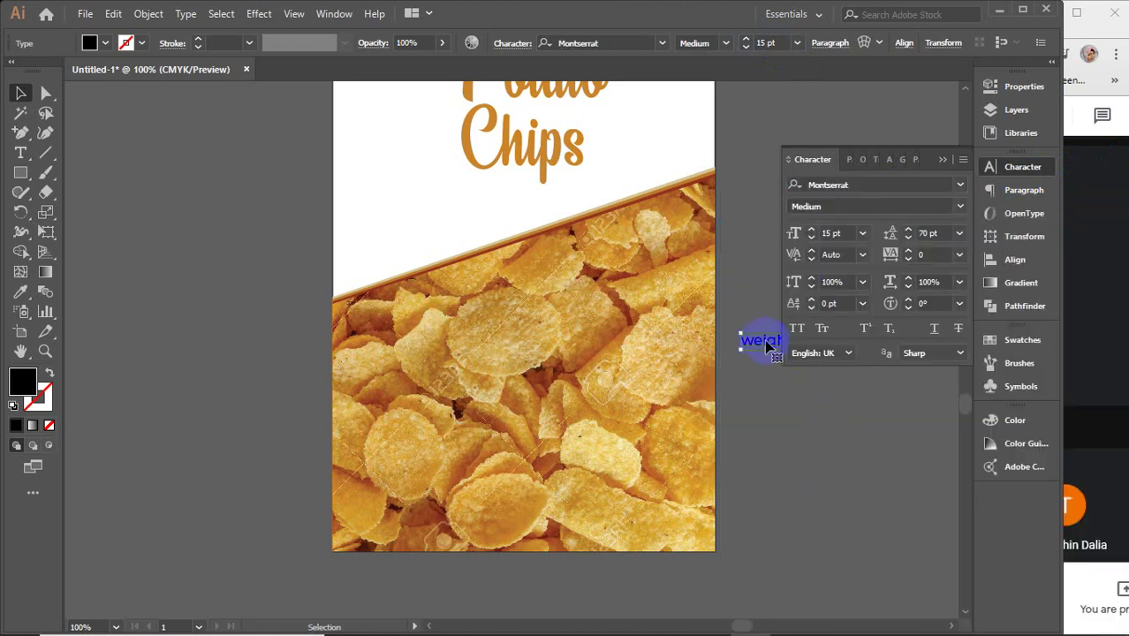
- Place the "weight: 25gm" text near the lower-left corner of the chips photo and fill it with white
left_click_drag(767, 345, 385, 523)
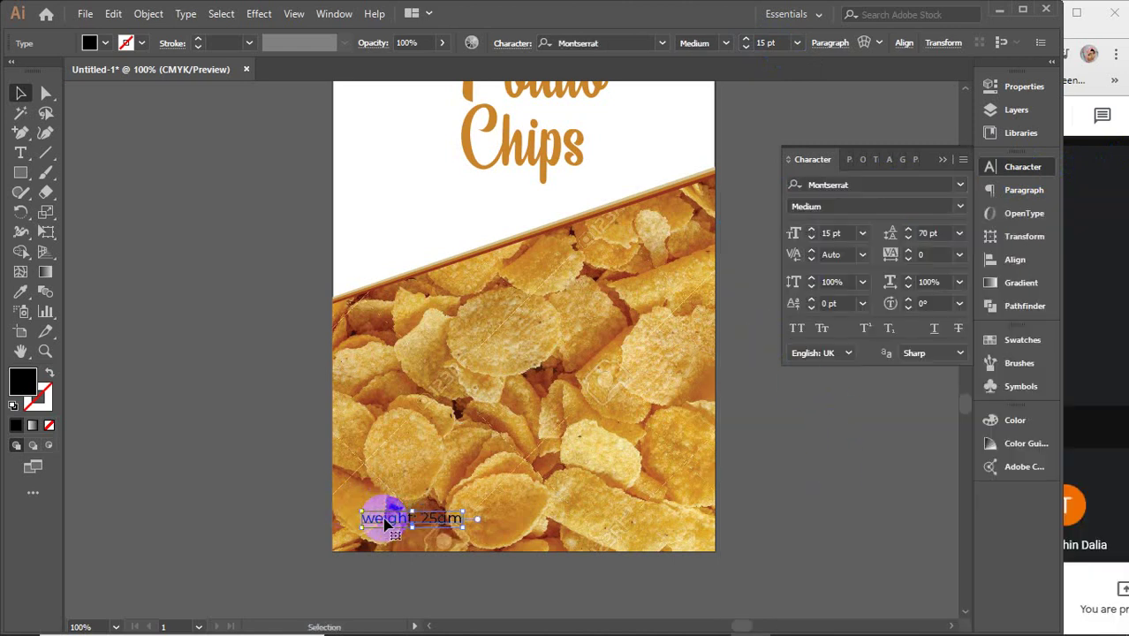
left_click(105, 42)
left_click(68, 70)
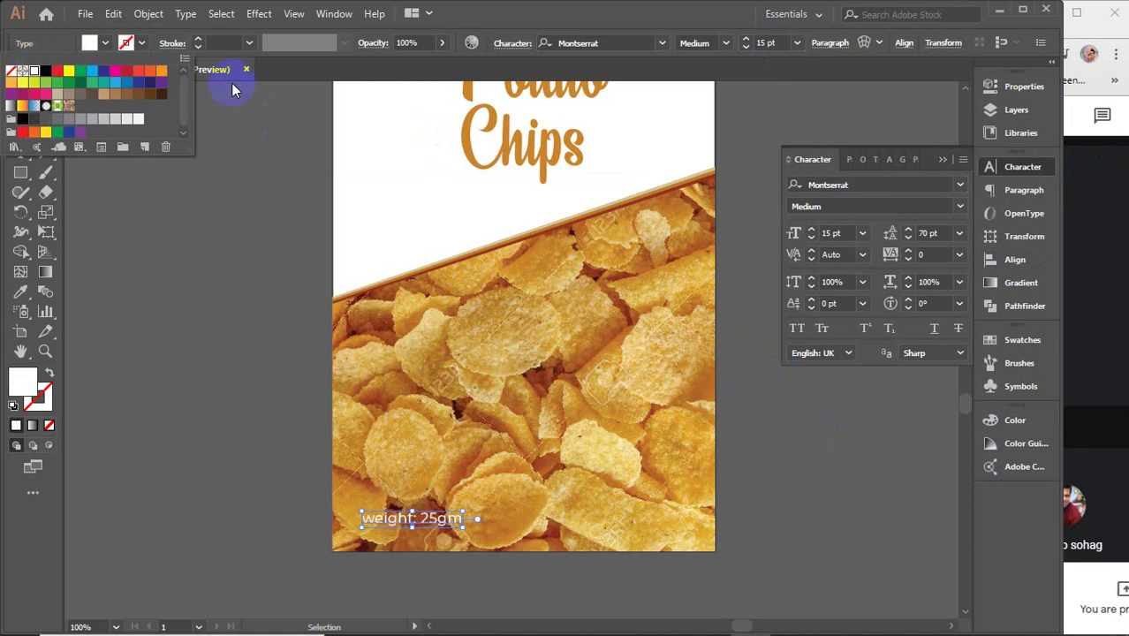
- Change the "weight: 25gm" text to the Bold style and increase its font size to 20 pt
left_click(724, 44)
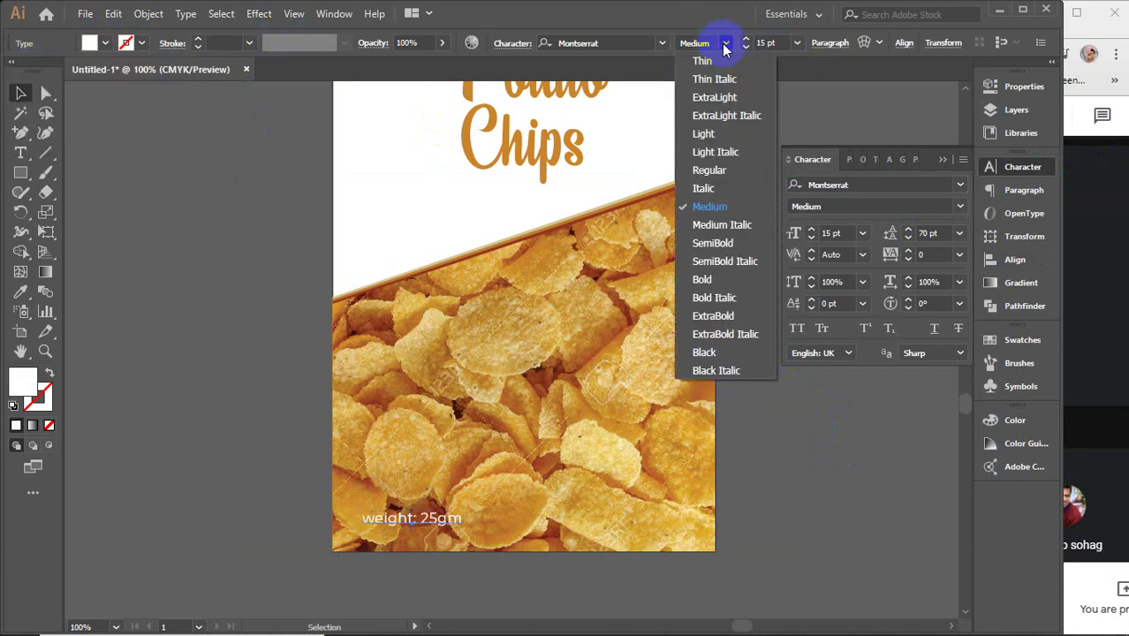
left_click(713, 281)
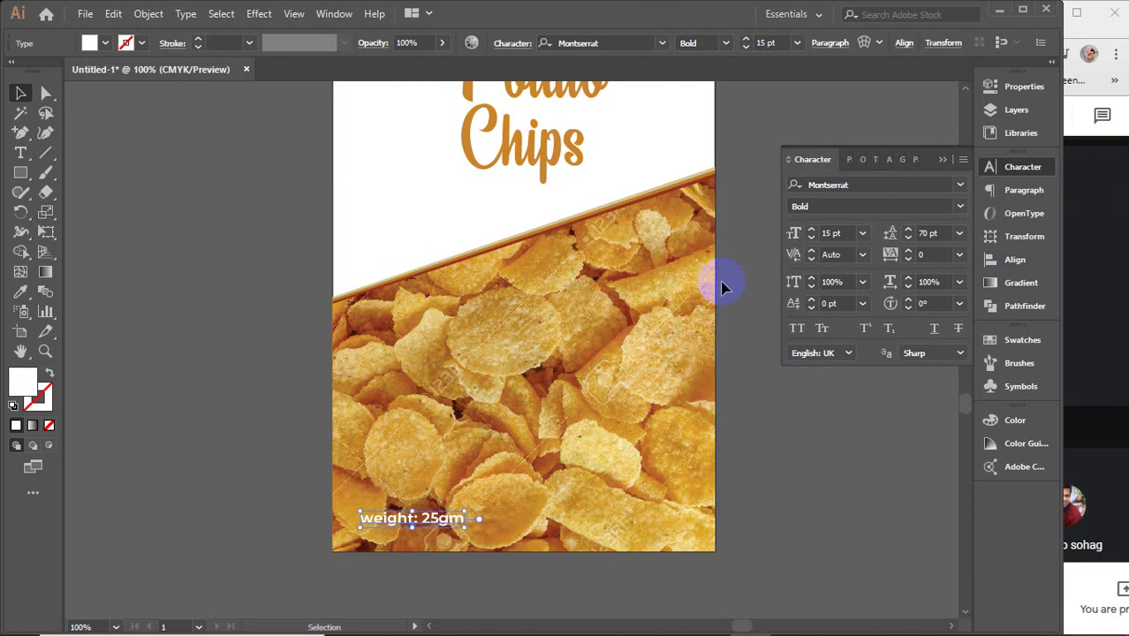
left_click(837, 233)
key("Up")
key("Up")
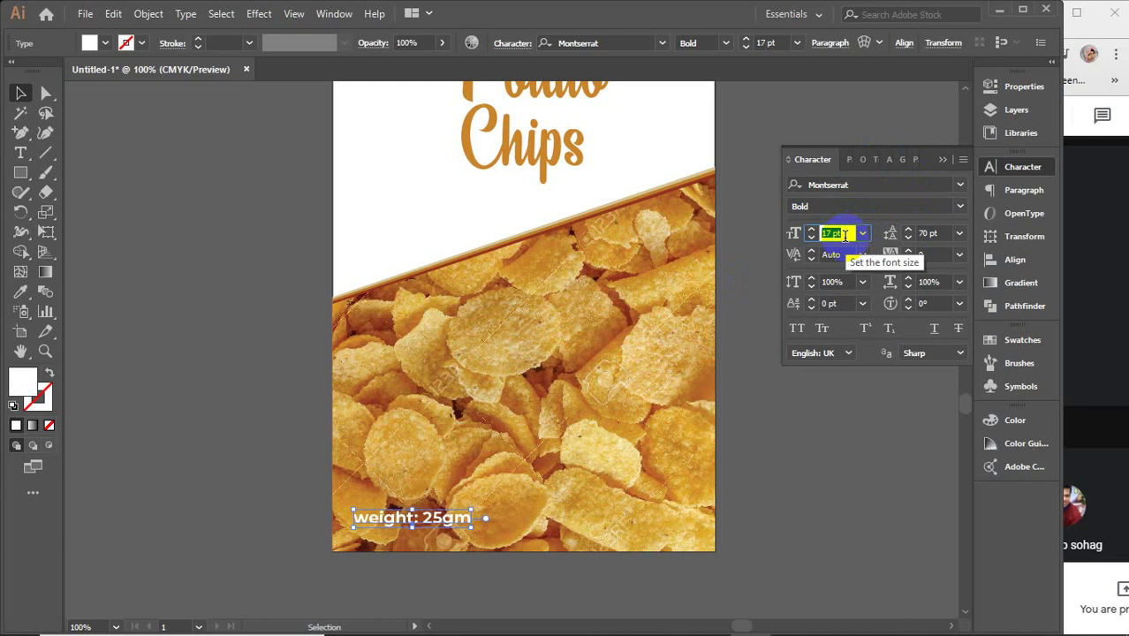
key("Up")
key("Up")
key("Up")
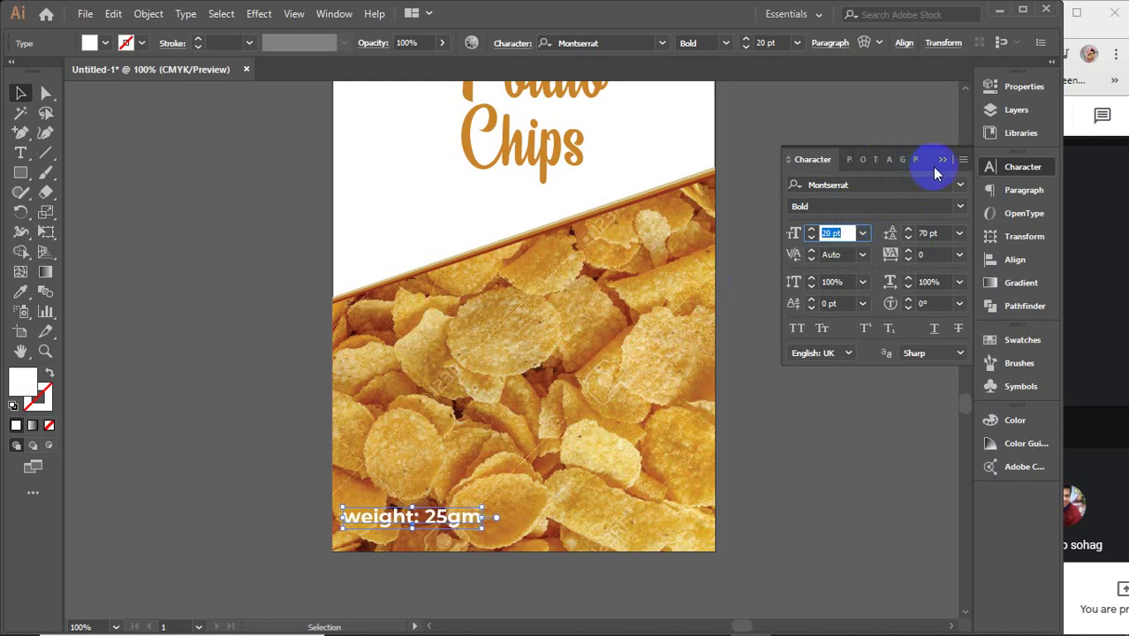
left_click(942, 161)
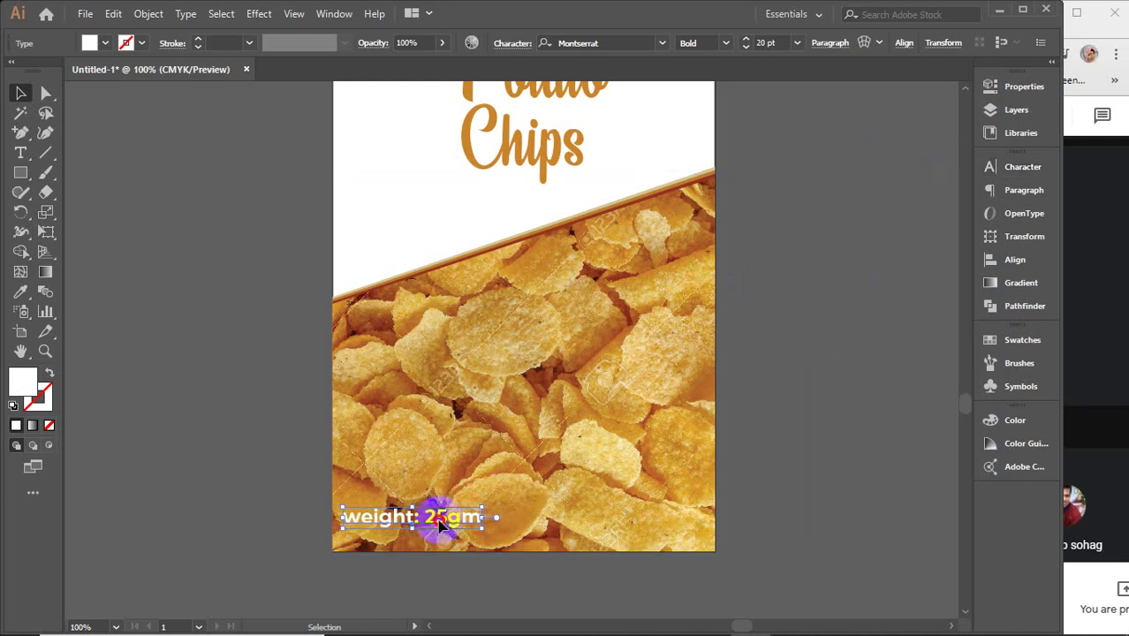
- Move the "weight: 25gm" text across to the packet's lower-right corner and fill it with black
left_click_drag(440, 523, 647, 524)
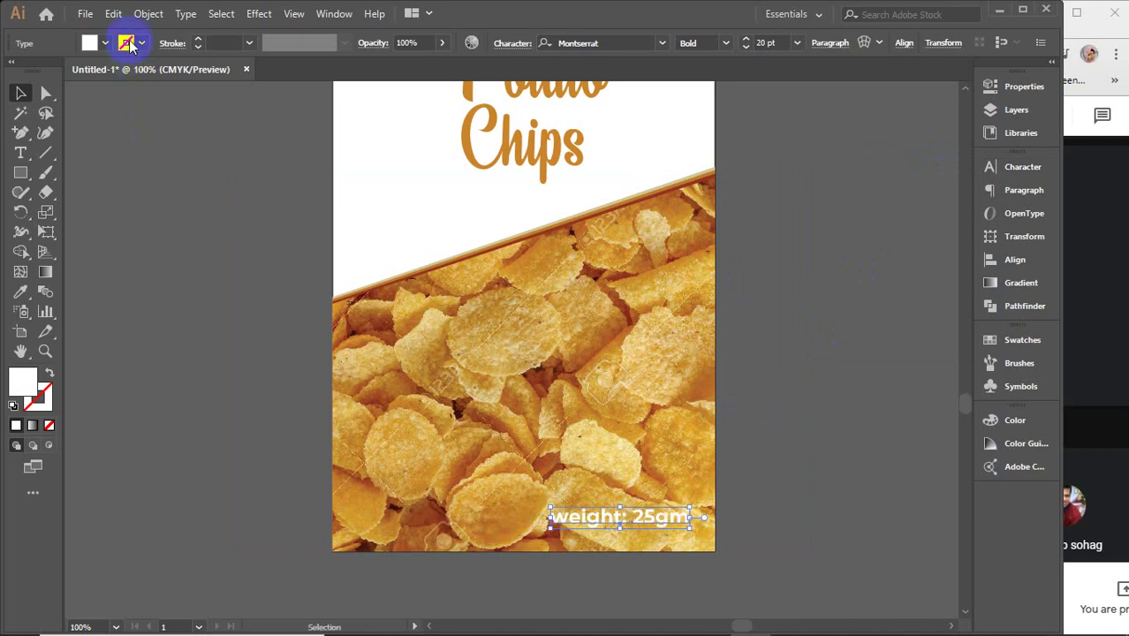
left_click(92, 43)
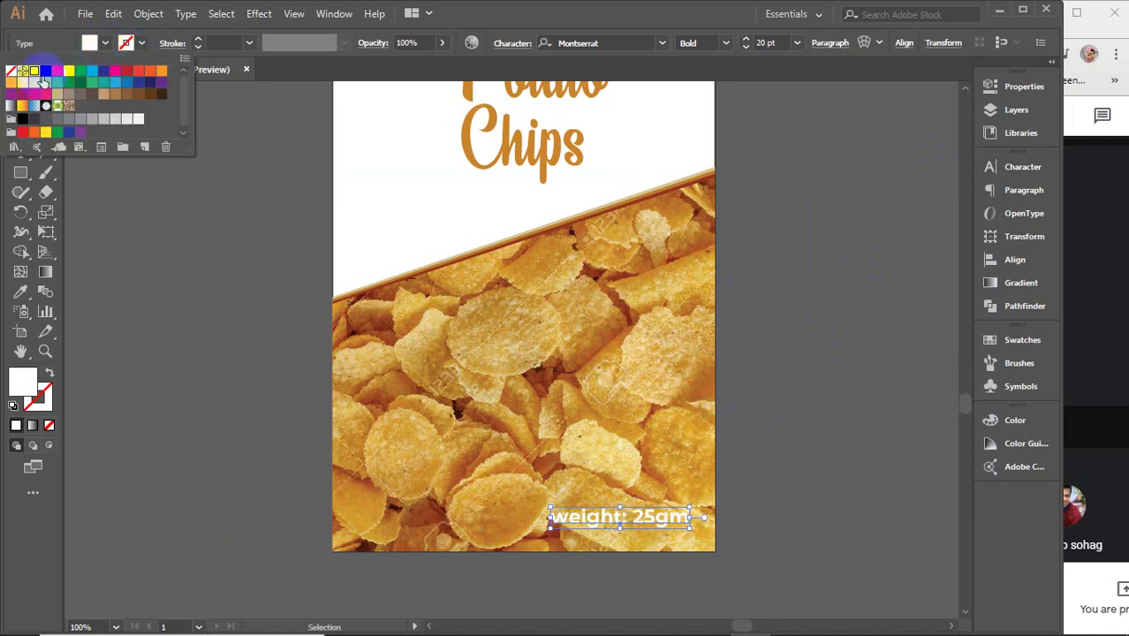
left_click(22, 118)
left_click(832, 354)
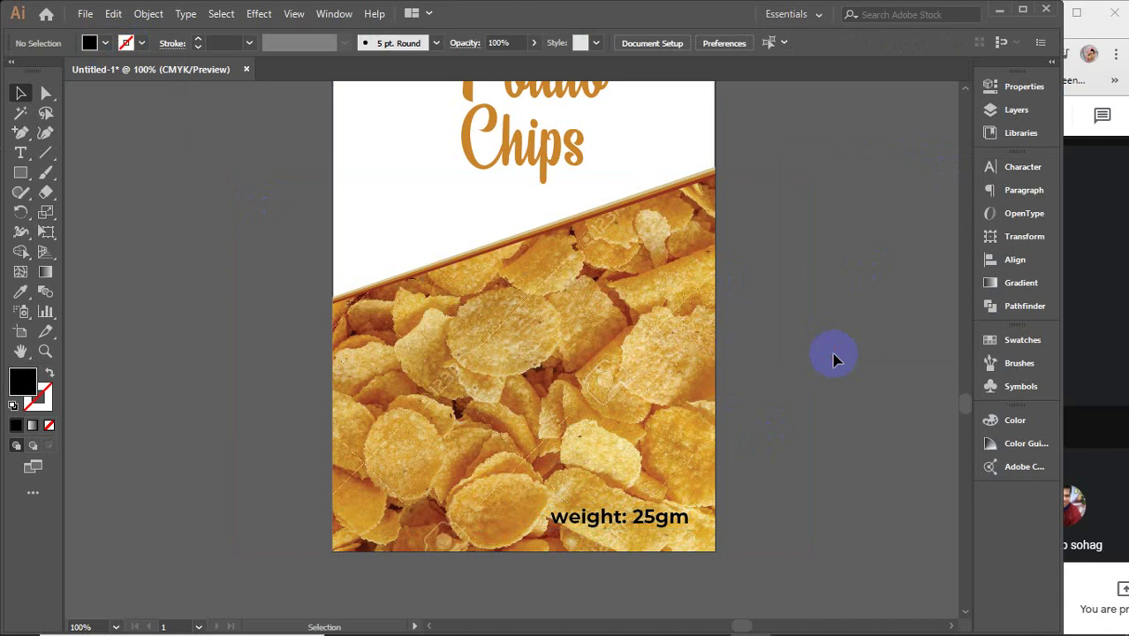
- Move the "Potato Chips" title slightly lower on the packet's white area
scroll(833, 356, "up", 3)
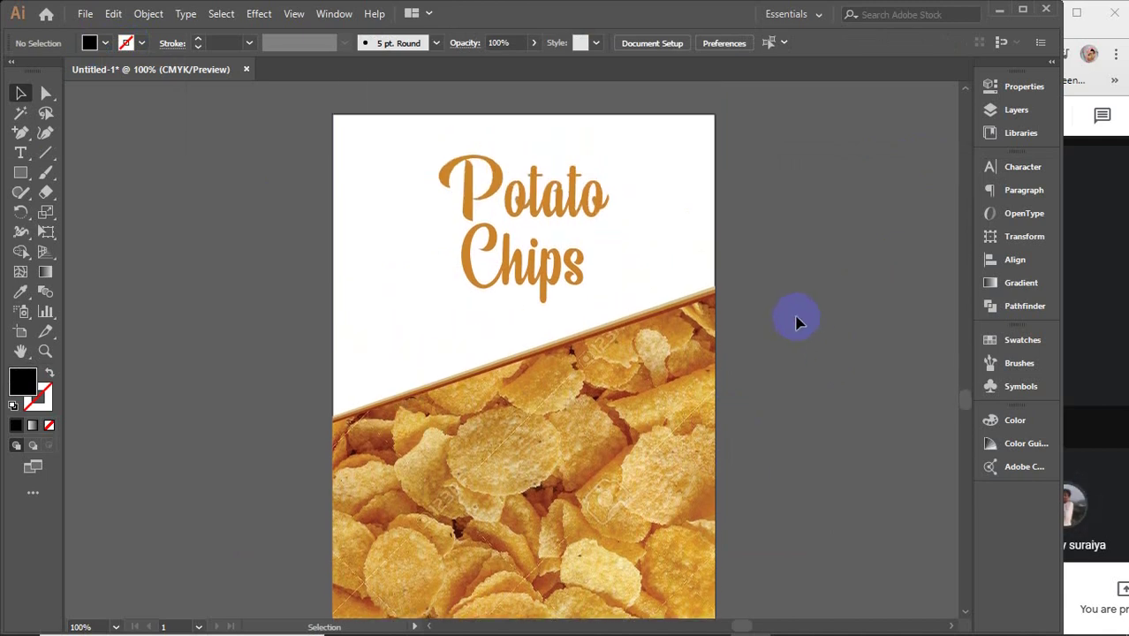
left_click_drag(533, 286, 535, 293)
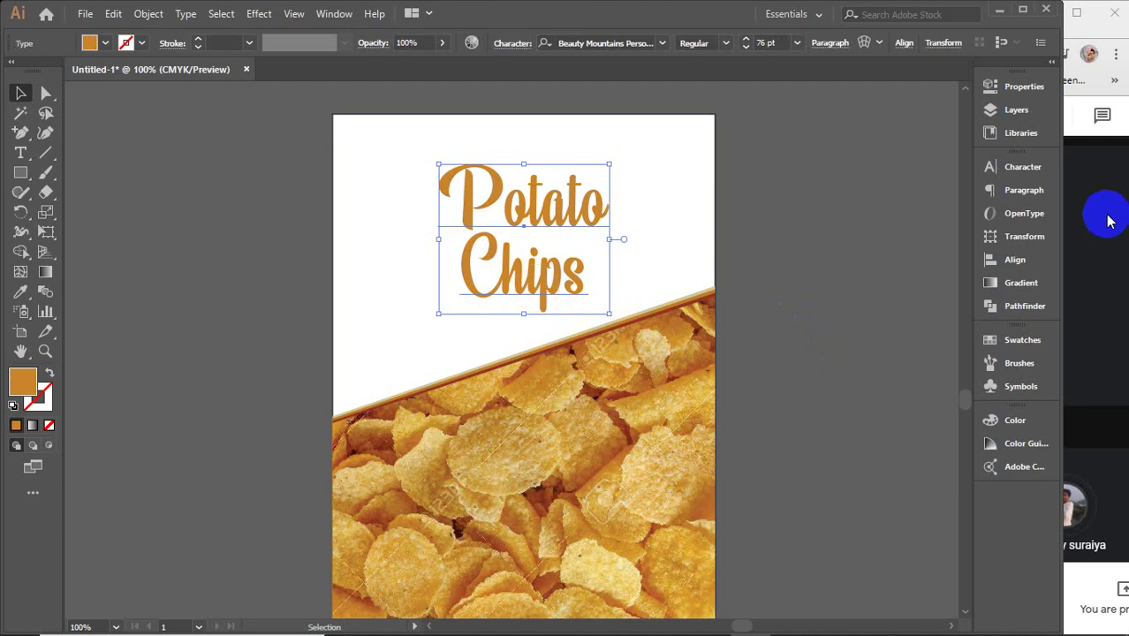
left_click(1035, 174)
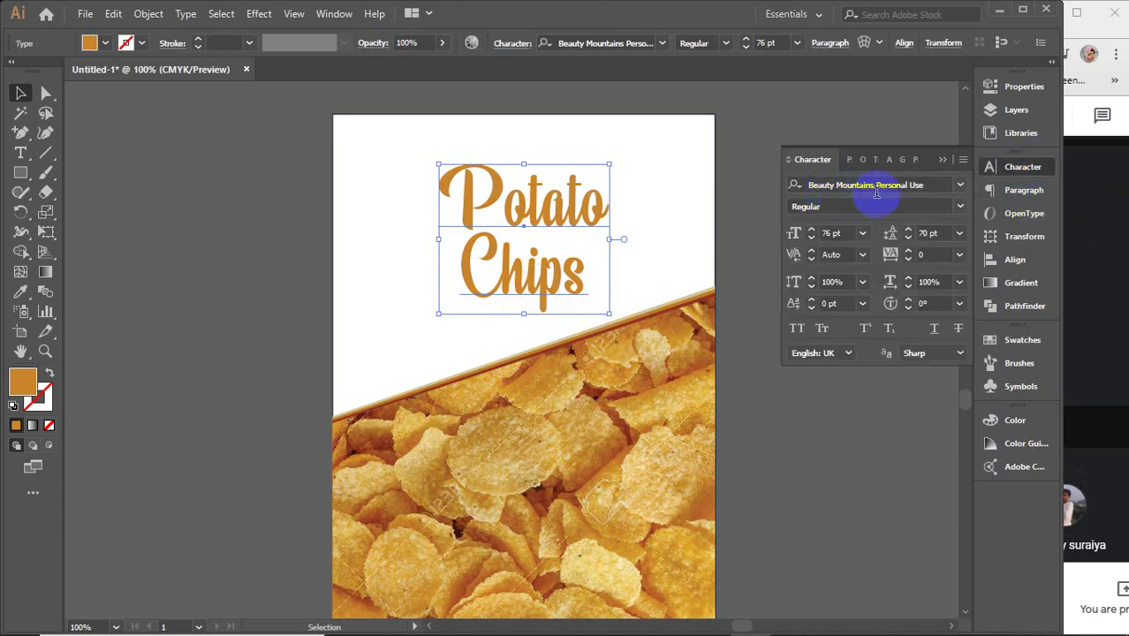
left_click(942, 160)
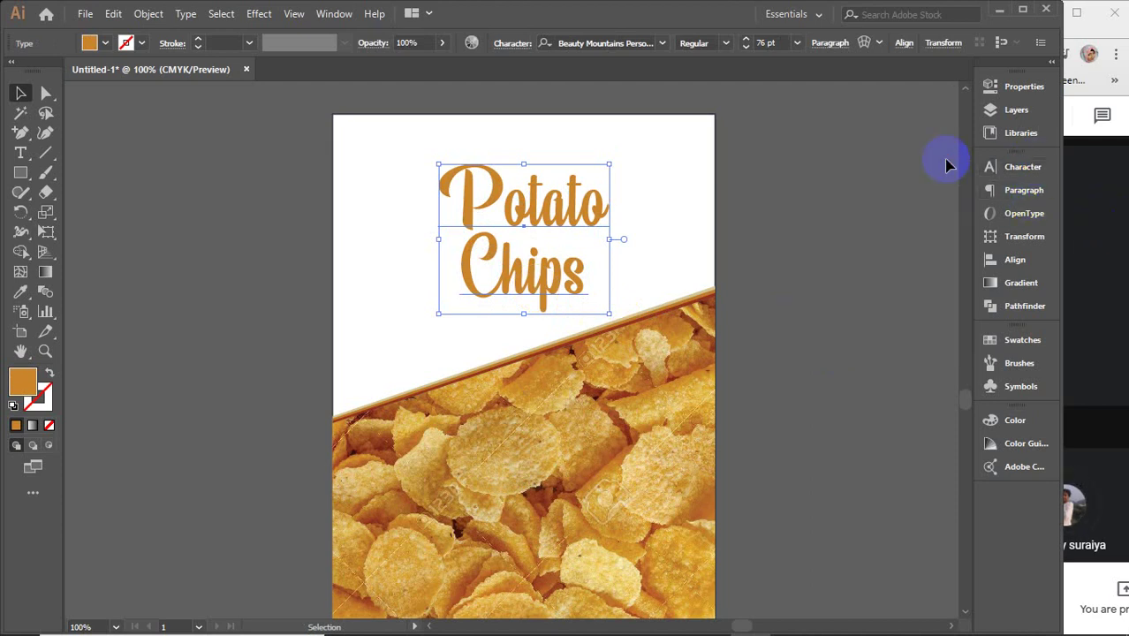
left_click(765, 226)
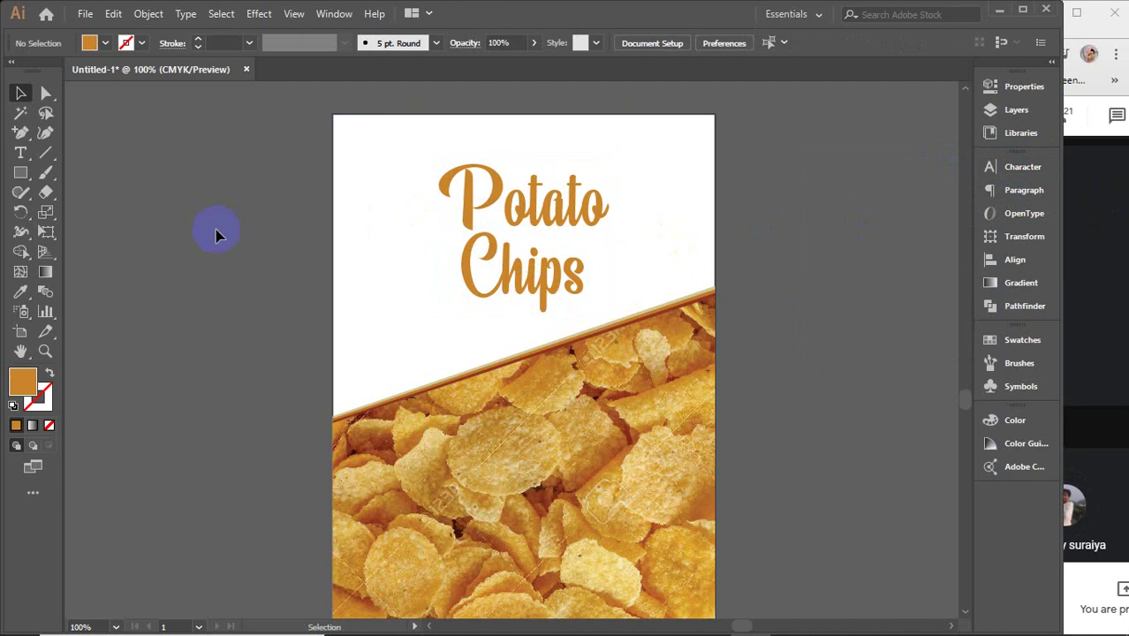
- Move the "weight: 25gm" text slightly higher above the packet's lower edge
scroll(217, 234, "down", 2)
scroll(217, 234, "down", 1, "alt")
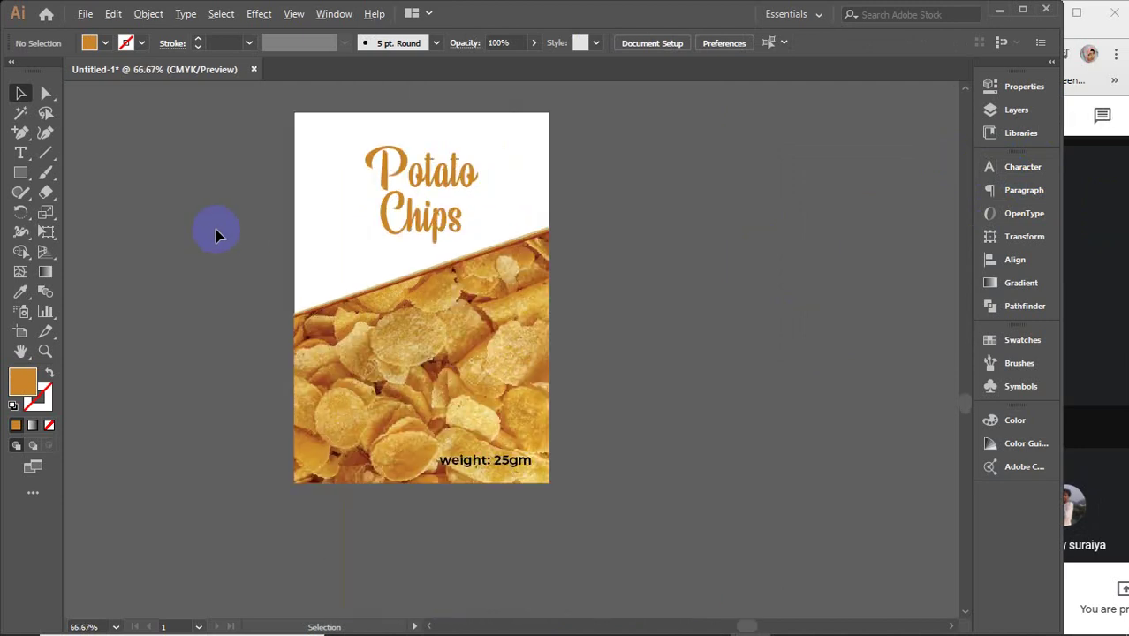
left_click_drag(477, 460, 478, 457)
left_click(620, 406)
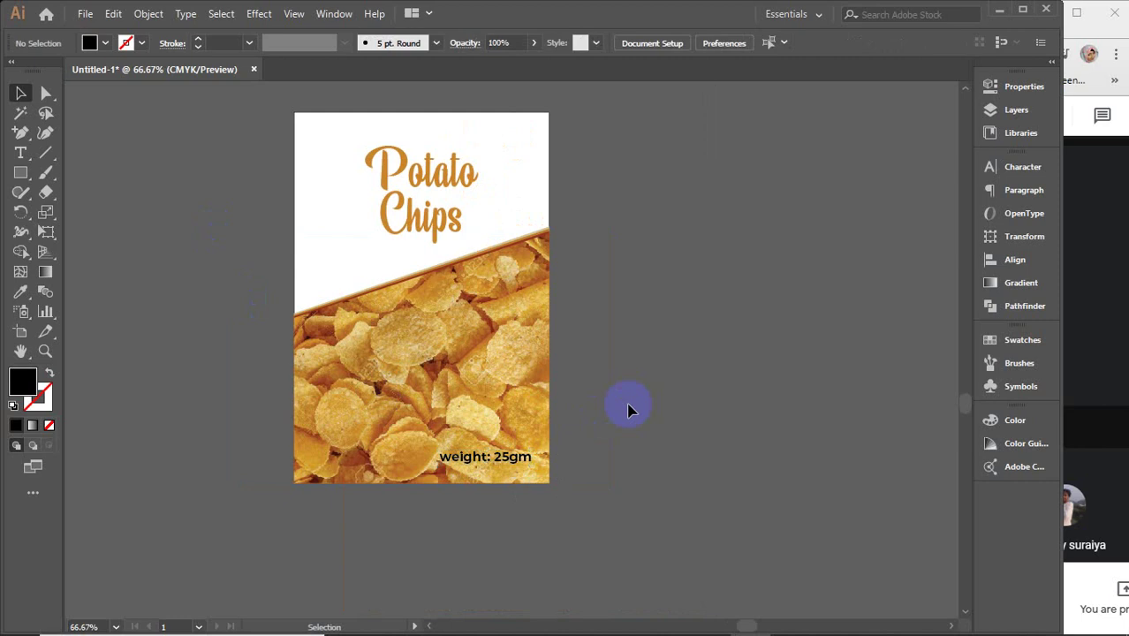
scroll(629, 409, "up", 1, "alt")
left_click_drag(604, 313, 708, 472)
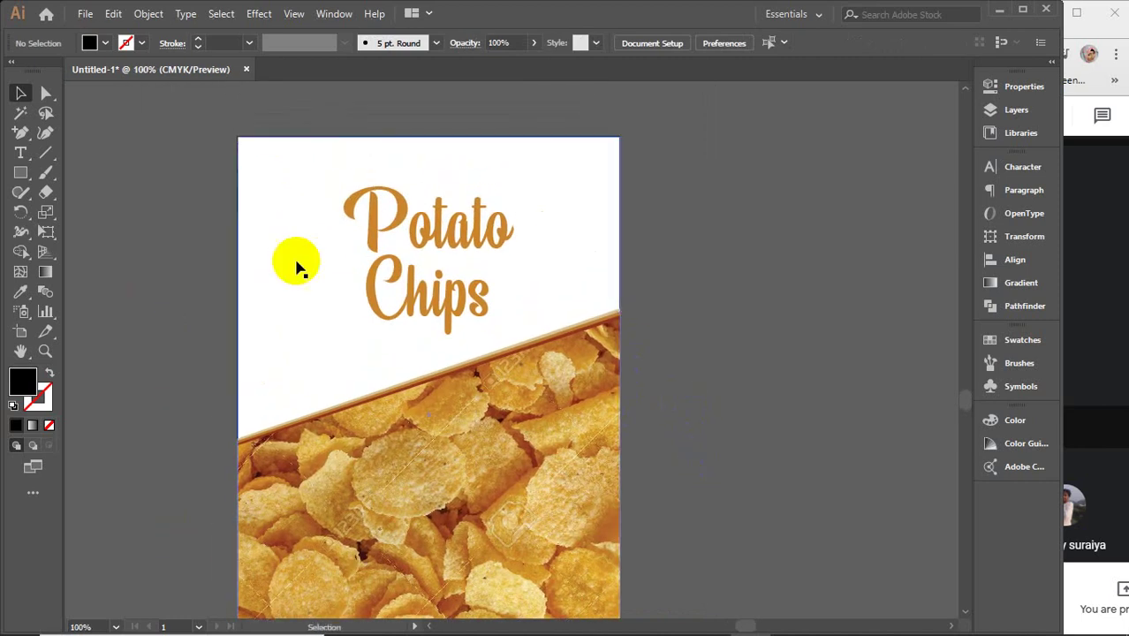
left_click(166, 190)
left_click(20, 172)
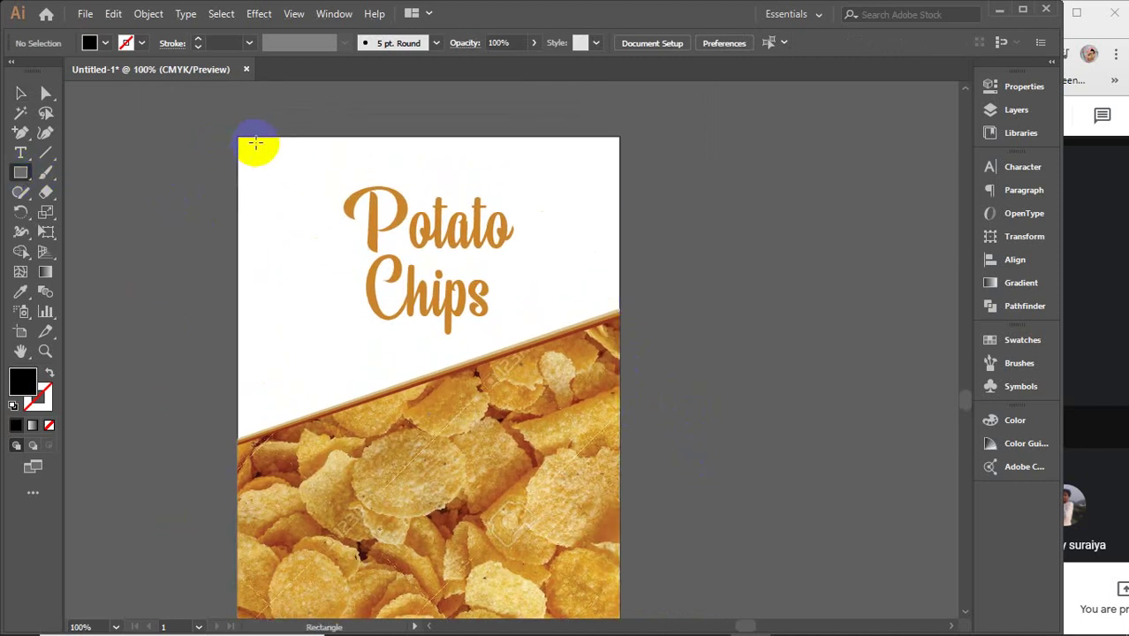
left_click(20, 93)
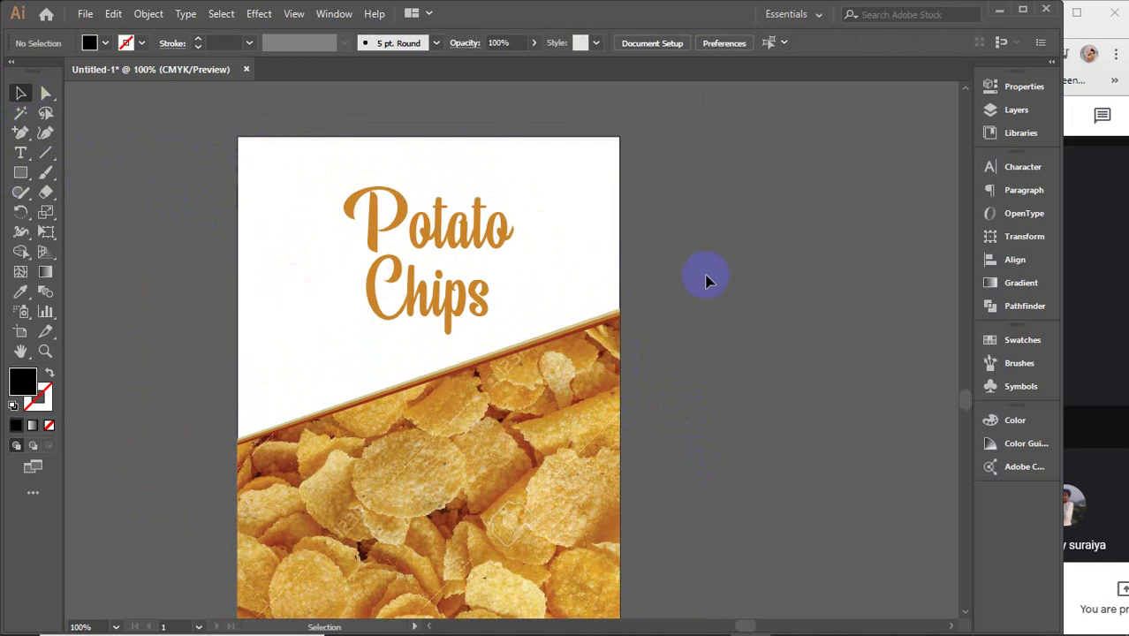
- Reduce the "Potato Chips" title's font size to 65 pt
left_click(434, 240)
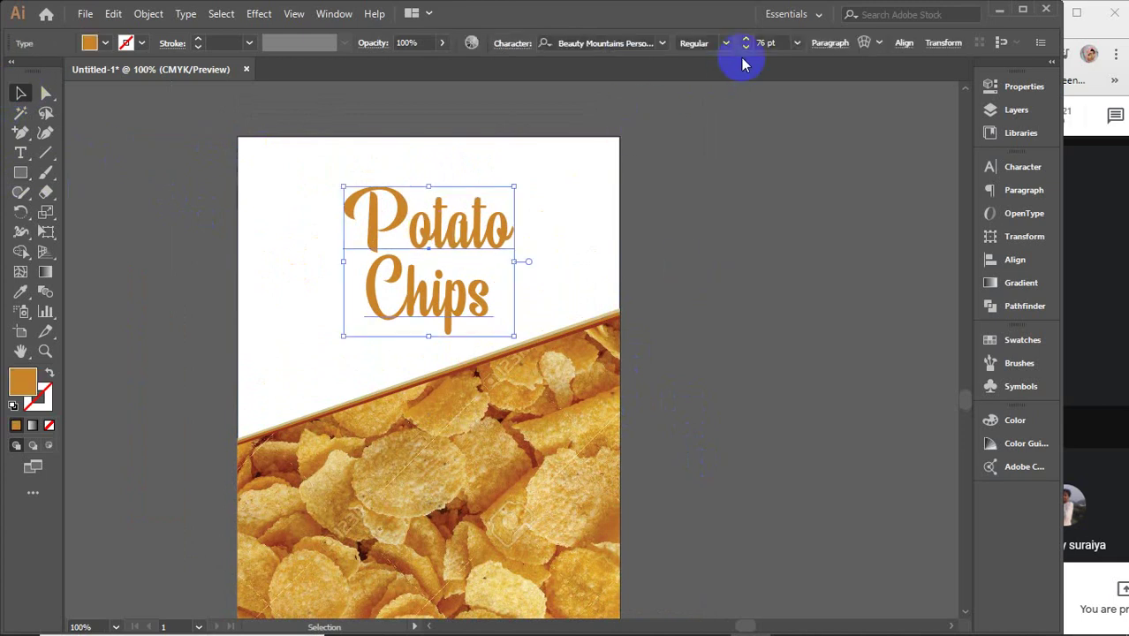
left_click(764, 43)
scroll(764, 41, "down", 4)
scroll(764, 41, "down", 2)
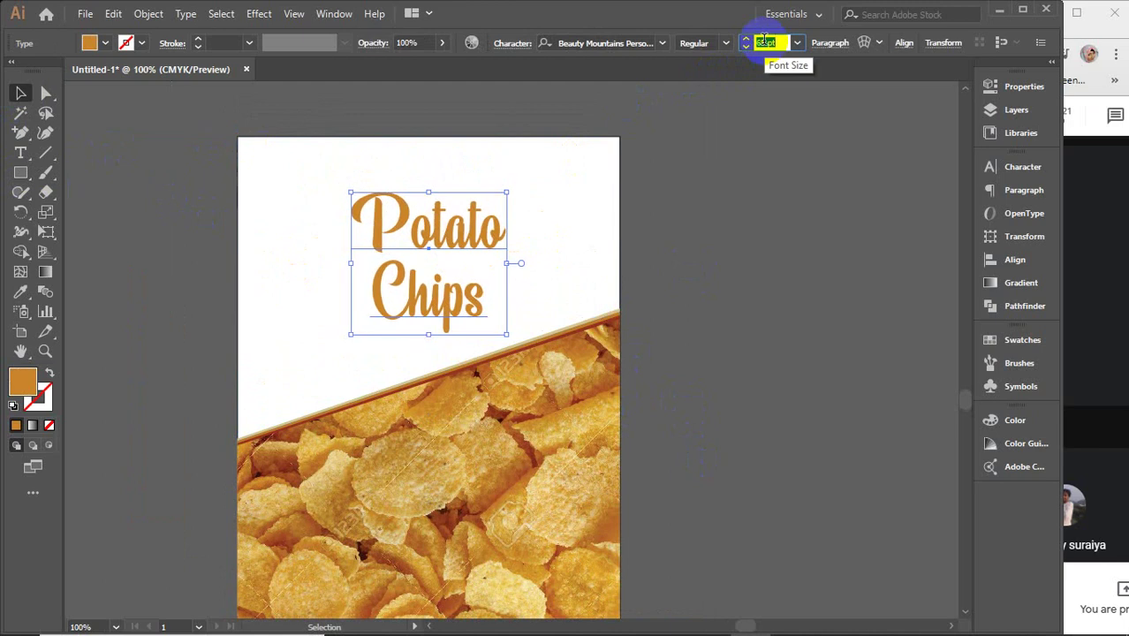
scroll(763, 42, "down", 3)
scroll(778, 43, "down", 2)
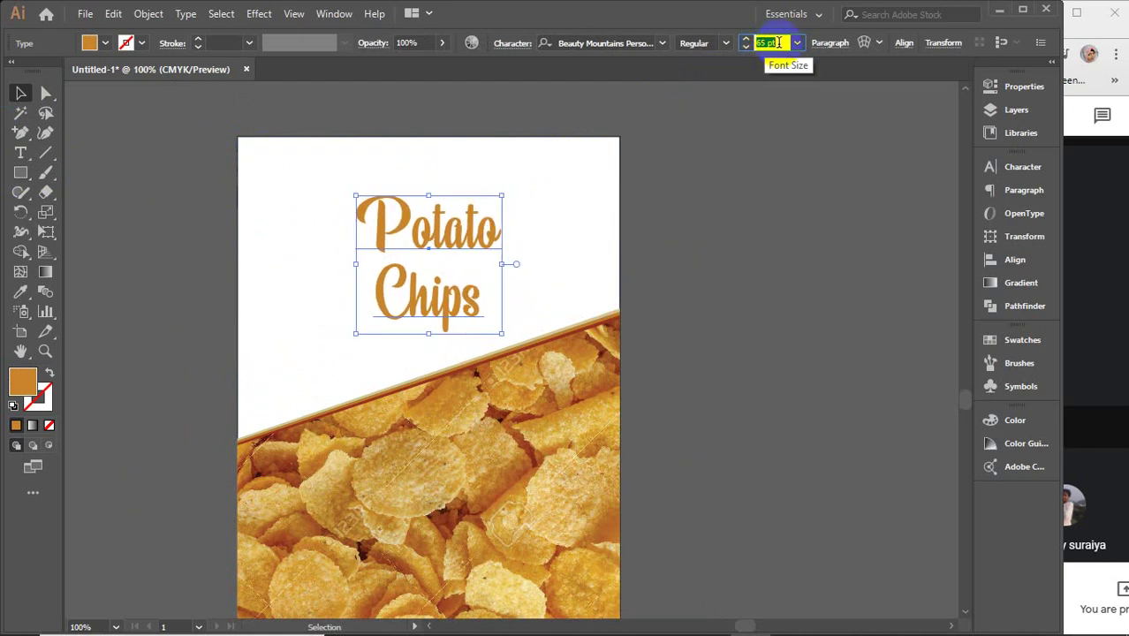
- Tighten the leading between the two lines of the "Potato Chips" title to 59 pt
left_click(993, 167)
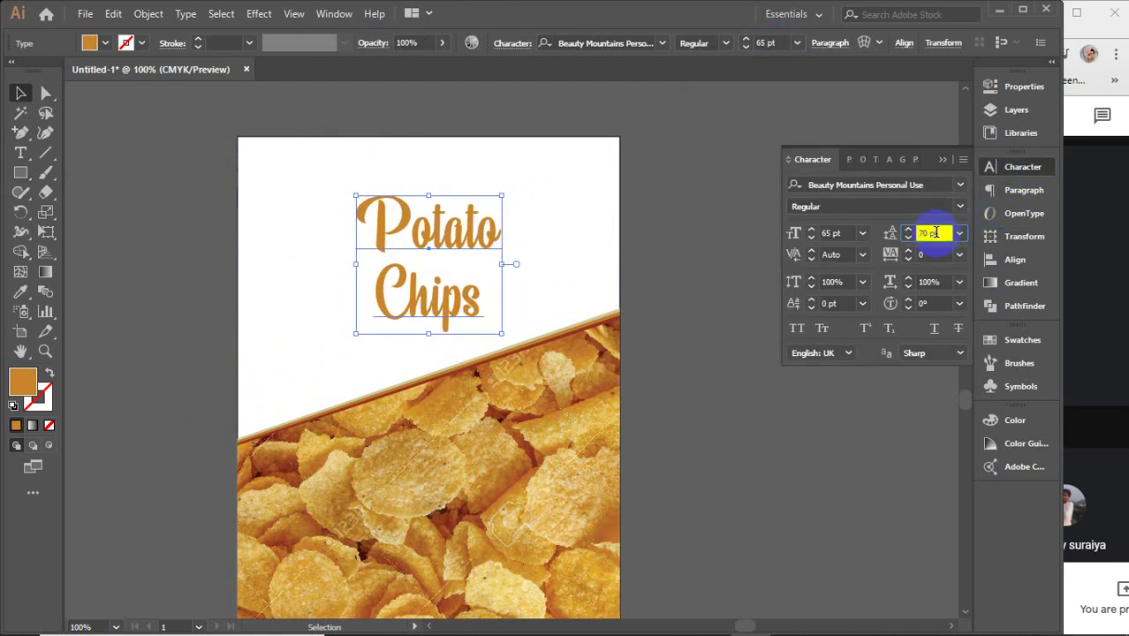
scroll(935, 232, "down", 4)
scroll(935, 232, "down", 7)
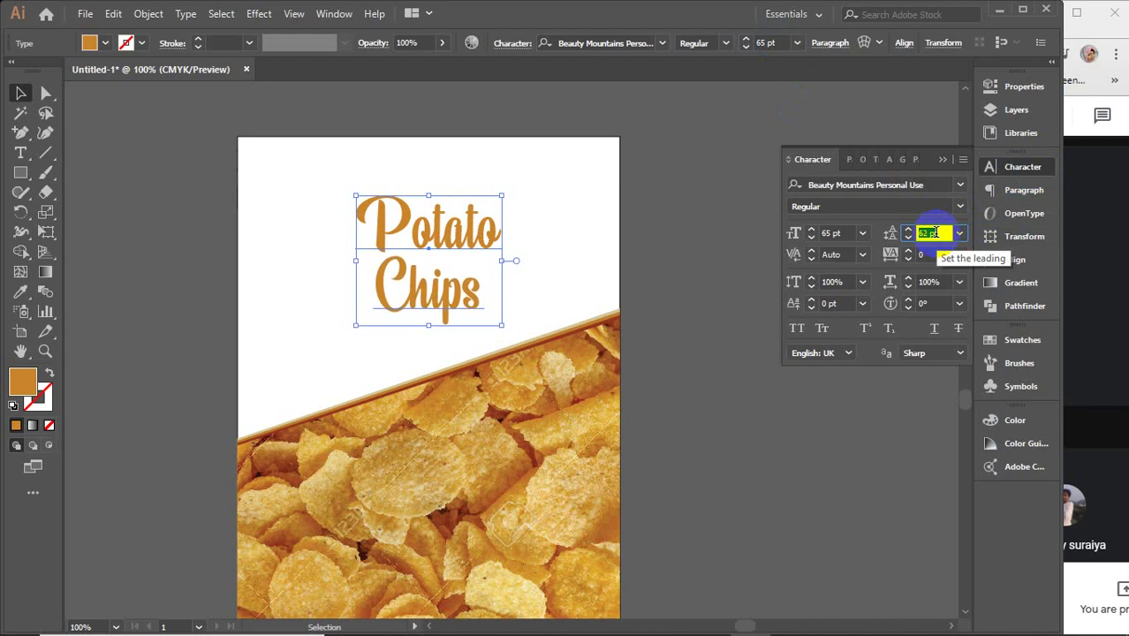
left_click(706, 203)
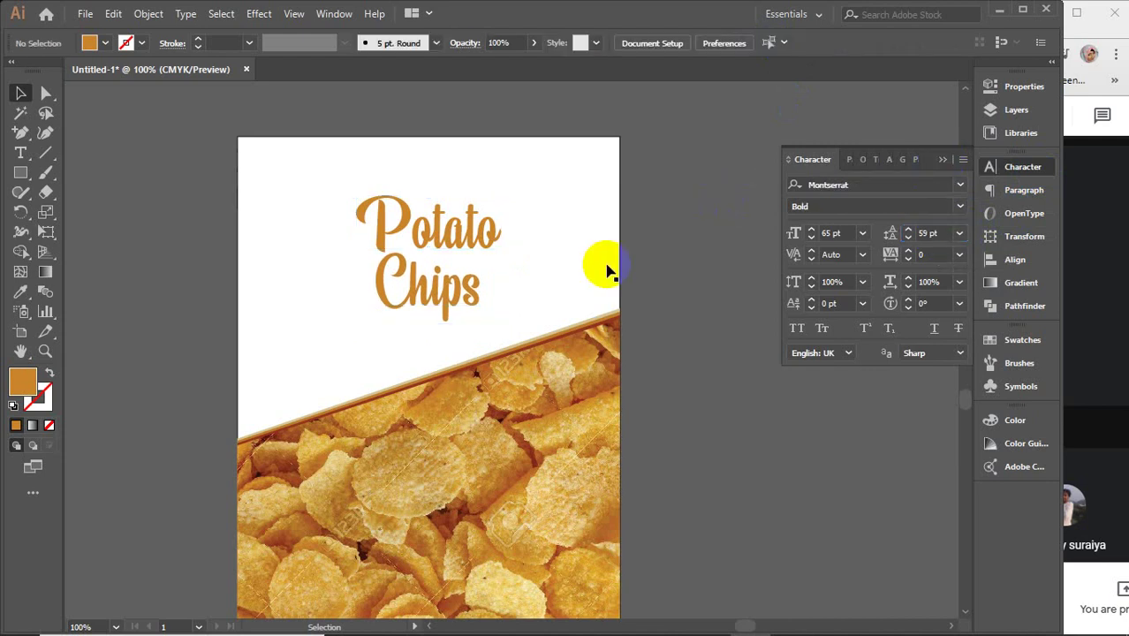
- Add a new text object reading "Garlic Flavour" beside the "Potato Chips" title
left_click(21, 154)
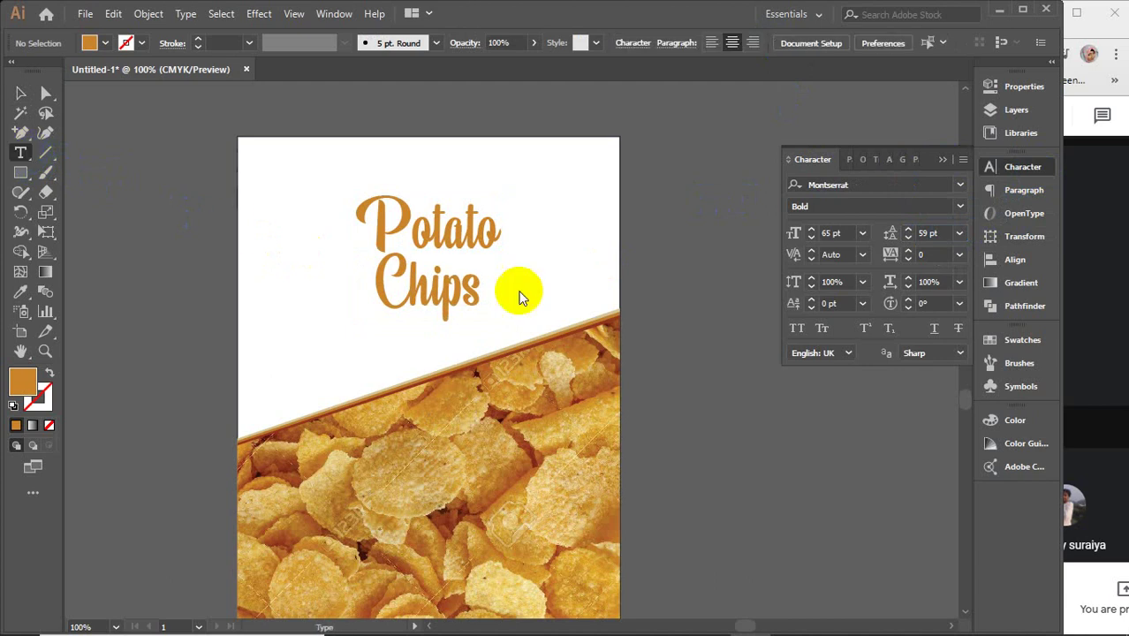
left_click(653, 298)
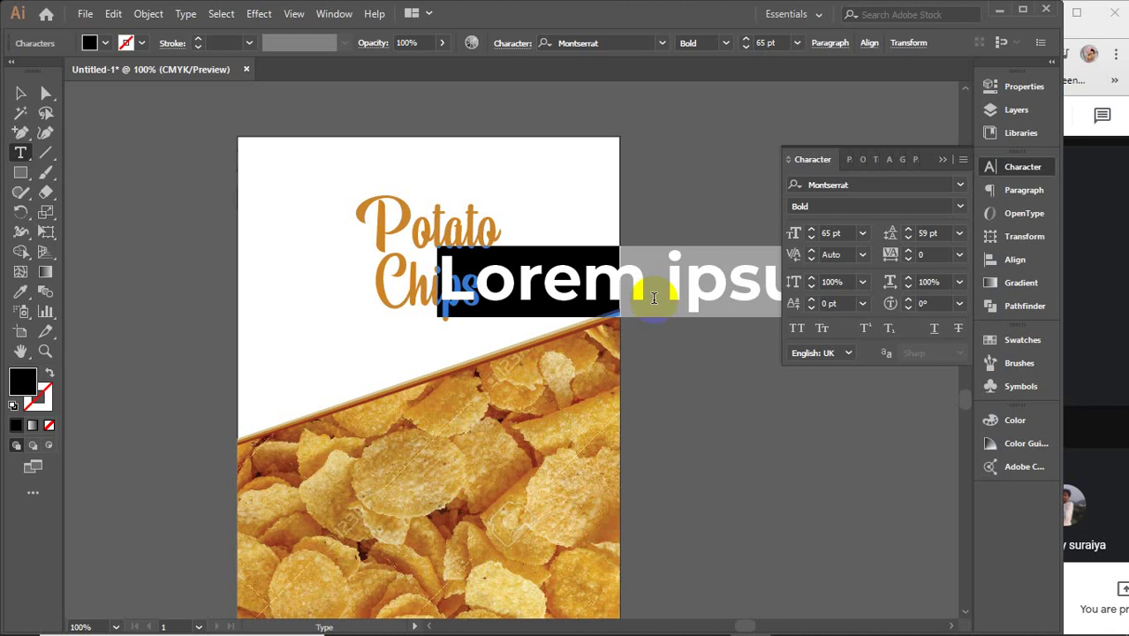
type("Gar")
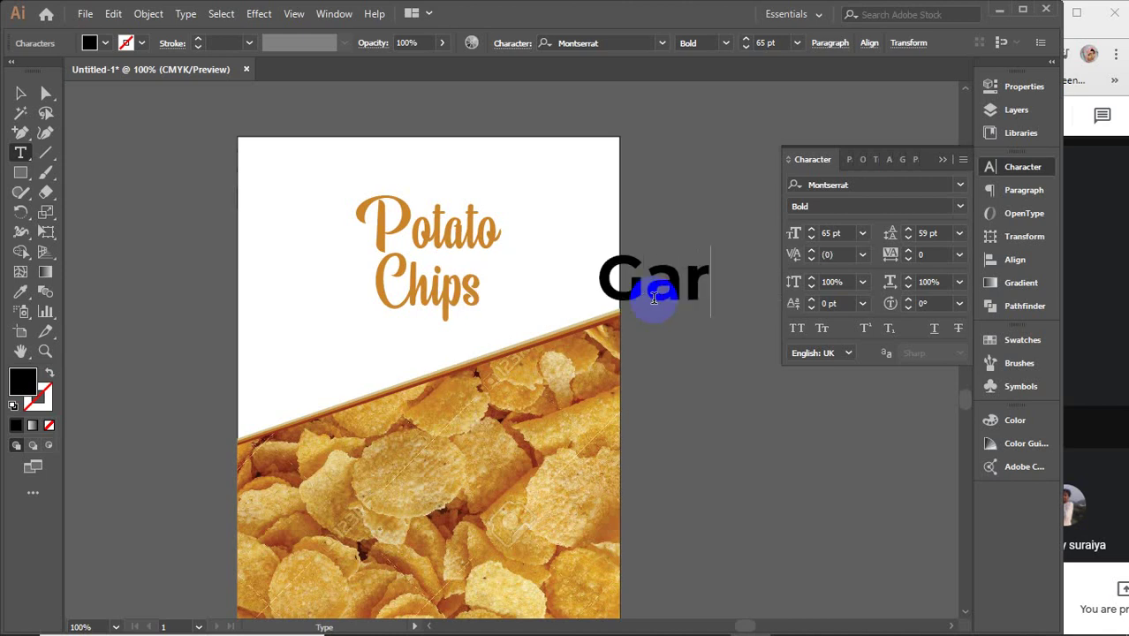
type("lic")
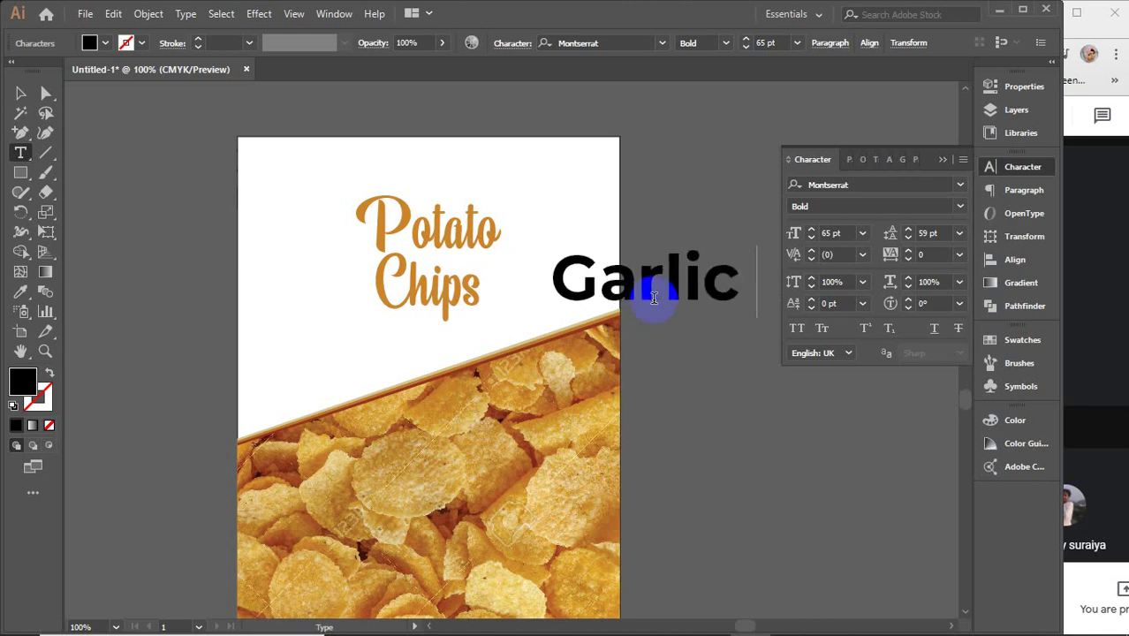
type(" Flav")
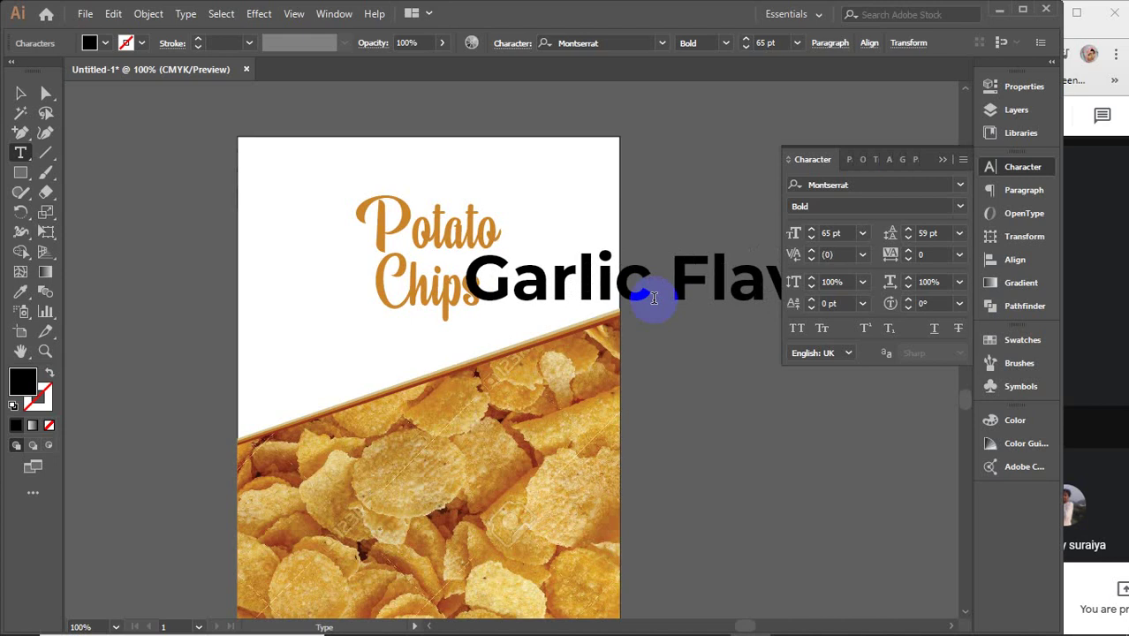
type("or")
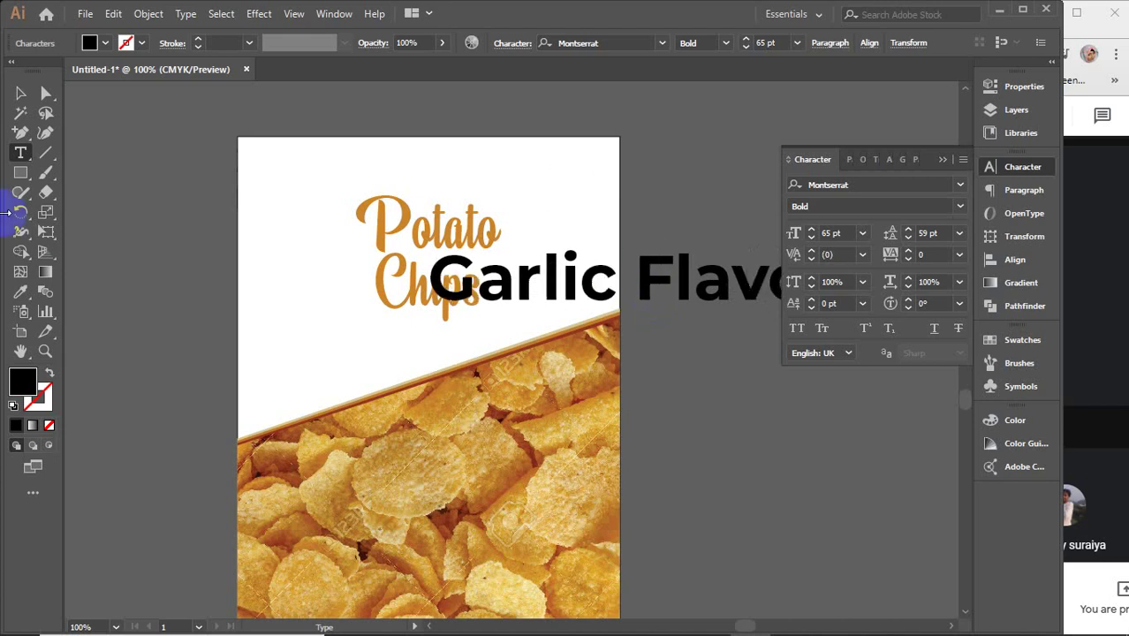
left_click(20, 93)
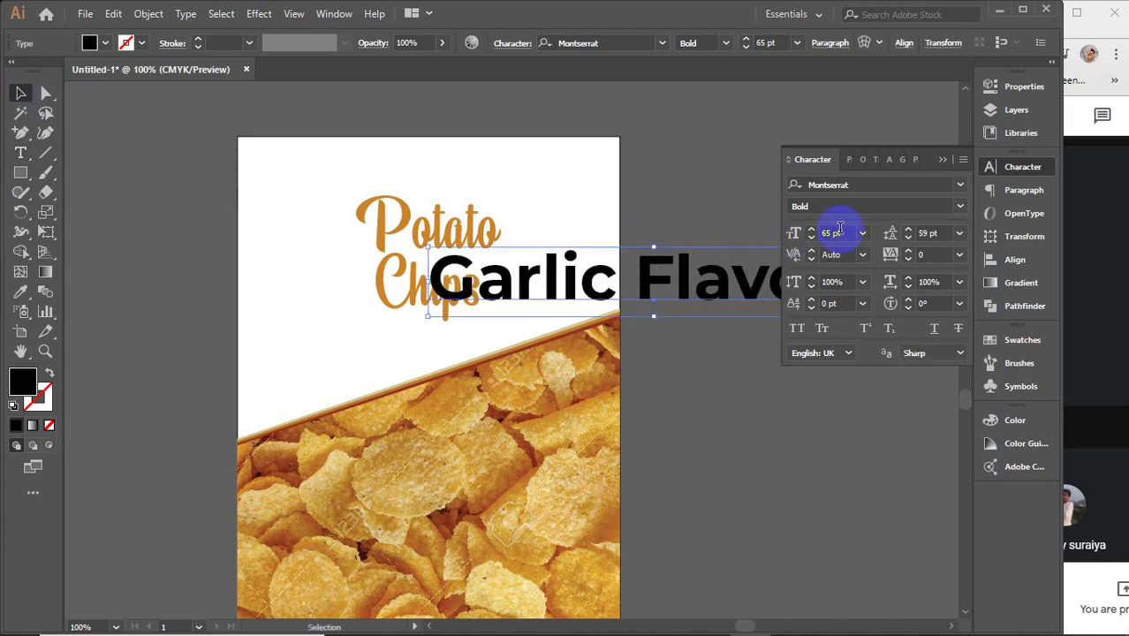
- Change the "Garlic Flavour" text to the Light style and reduce its font size to 22 pt
left_click(962, 209)
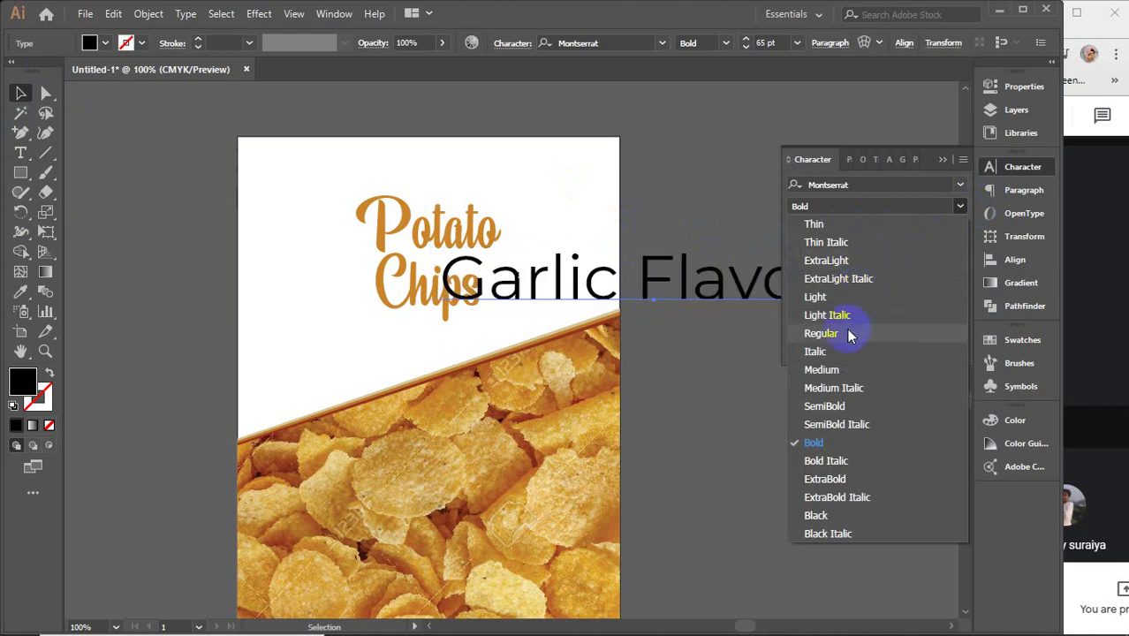
left_click(821, 298)
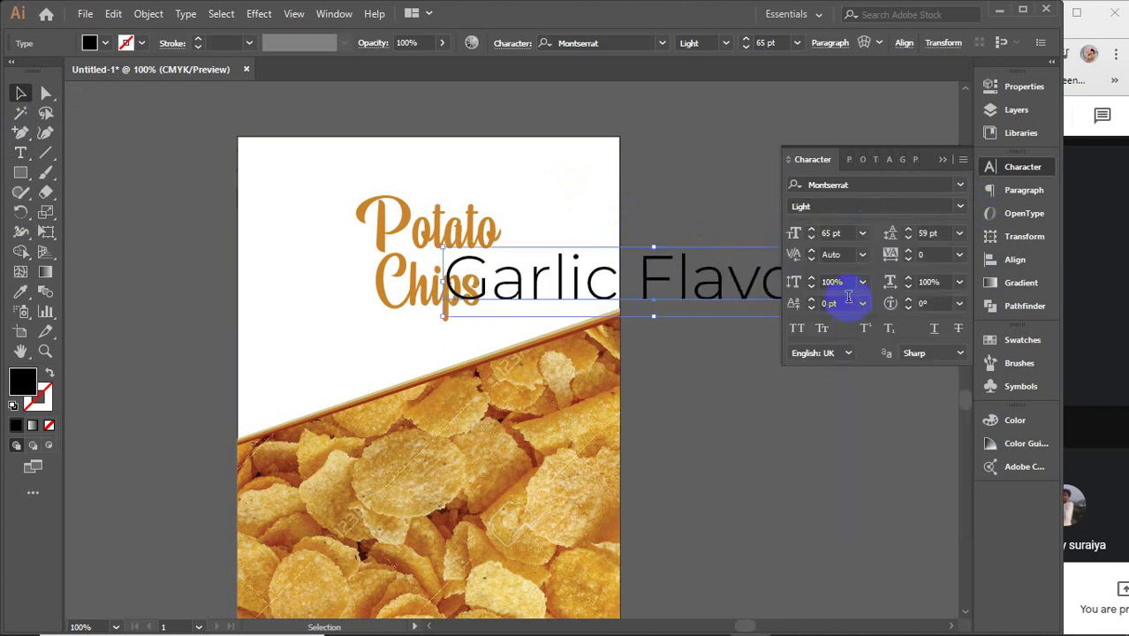
left_click(835, 232)
key("Down")
key("Down")
key("Down")
key("Down")
key("Down")
key("Down")
key("Down")
key("Down")
key("Down")
key("Down")
key("Down")
key("Down")
key("Down")
key("Down")
key("Down")
key("Down")
key("Down")
key("Down")
key("Down")
key("Down")
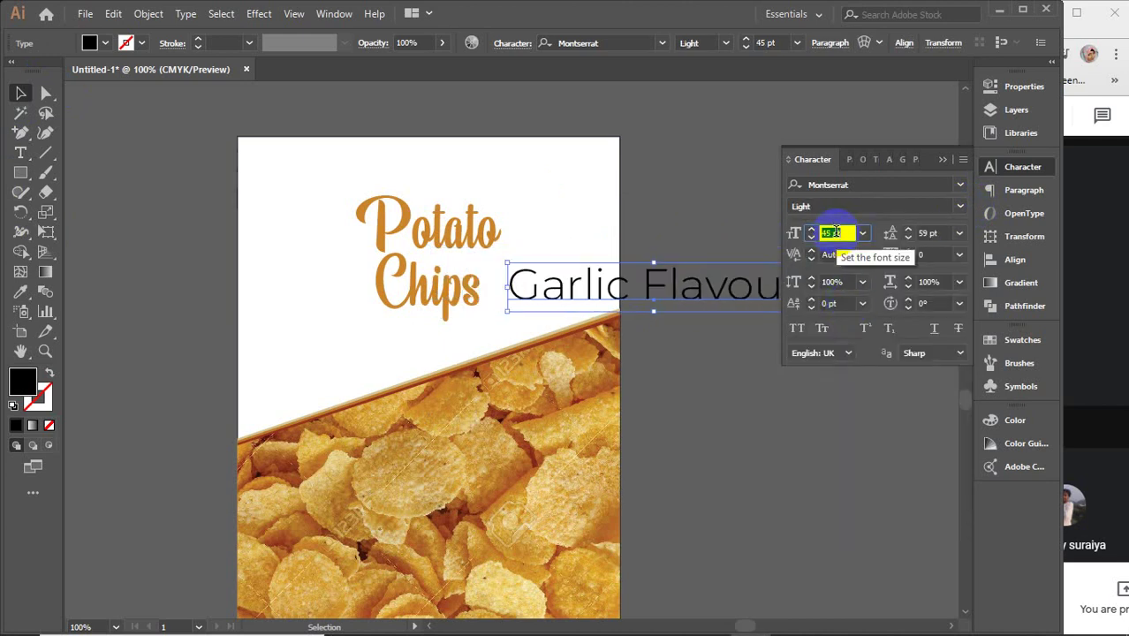
key("Down")
key("Down")
key("Down")
key("Down")
key("Down")
key("Down")
key("Down")
key("Down")
key("Down")
key("Down")
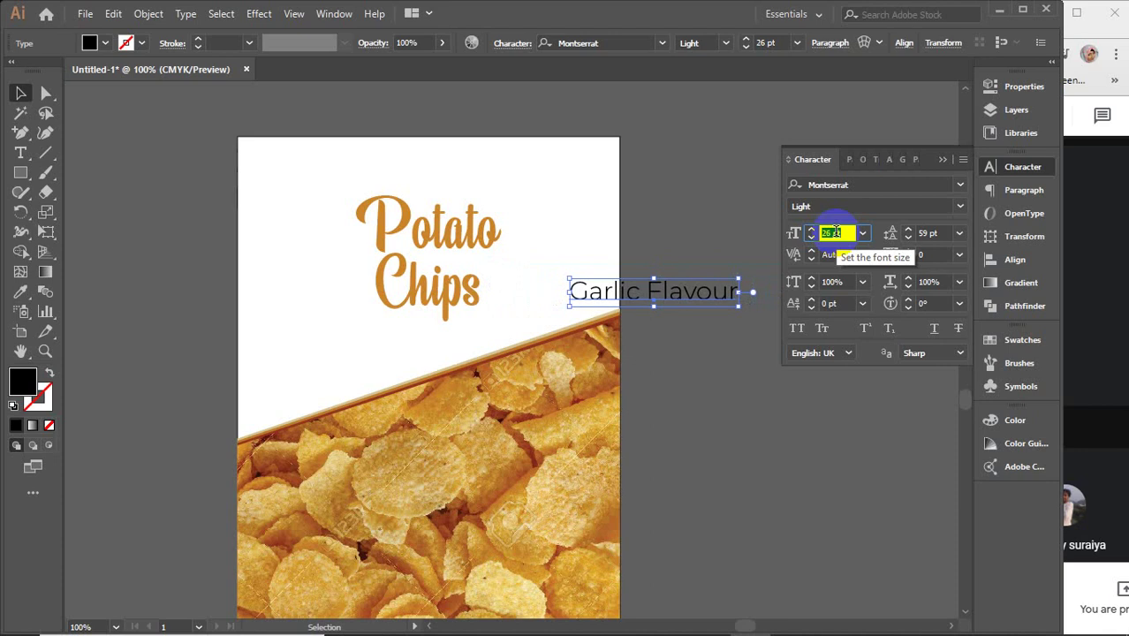
key("Down")
key("Down")
key("Down")
key("Down")
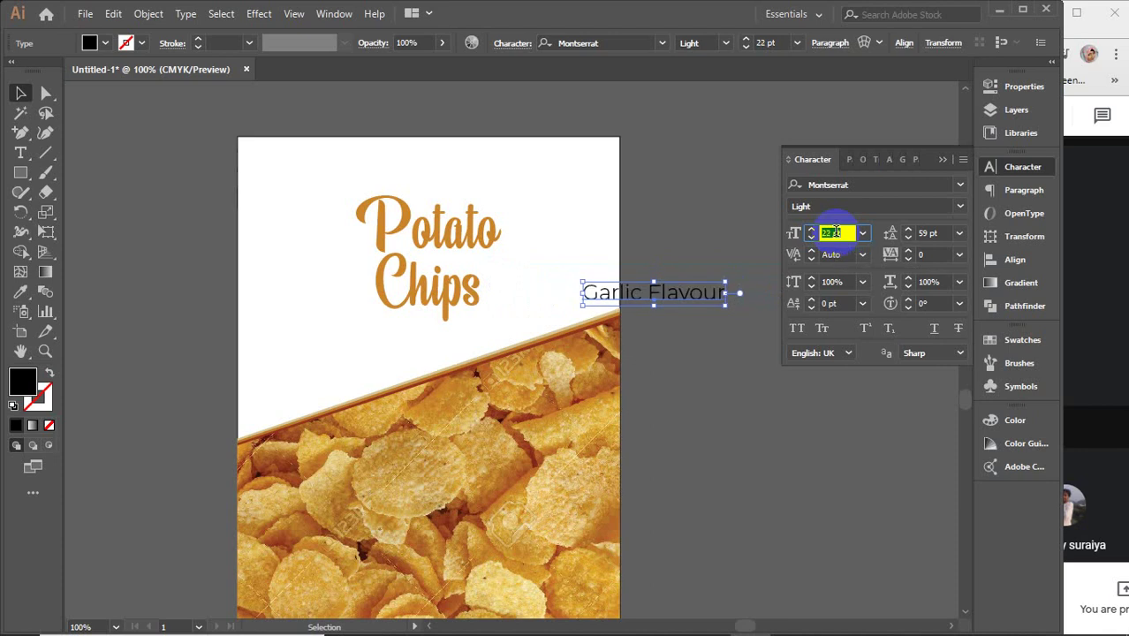
- Move the "Garlic Flavour" text beneath the "Potato Chips" title and align both on their horizontal centres
left_click_drag(682, 294, 446, 332)
left_click(441, 290, "shift")
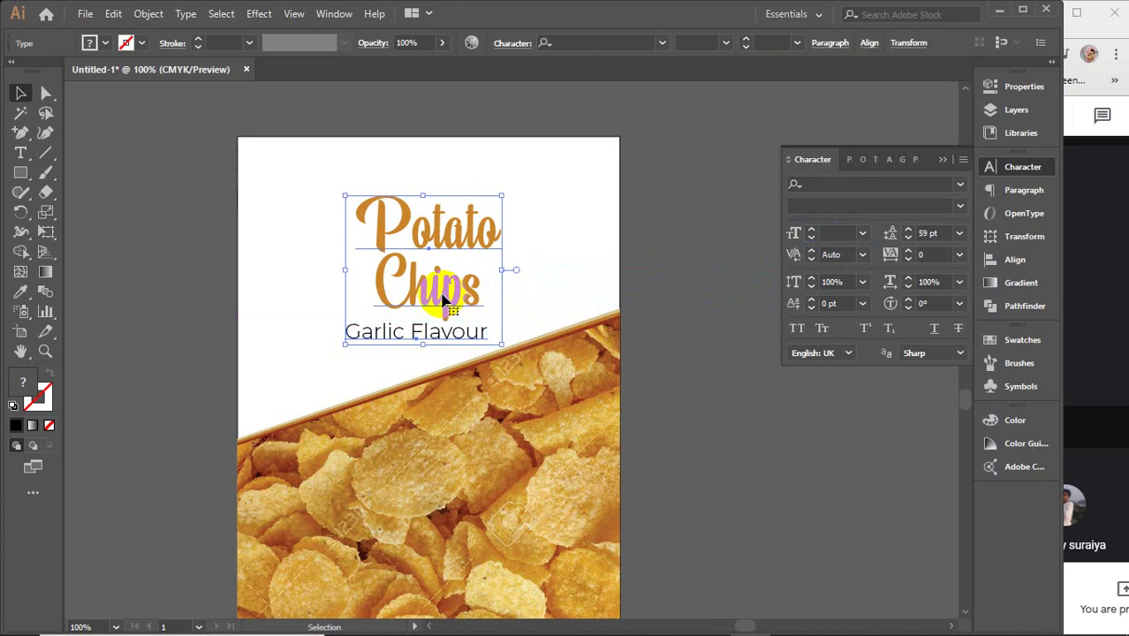
left_click(1015, 259)
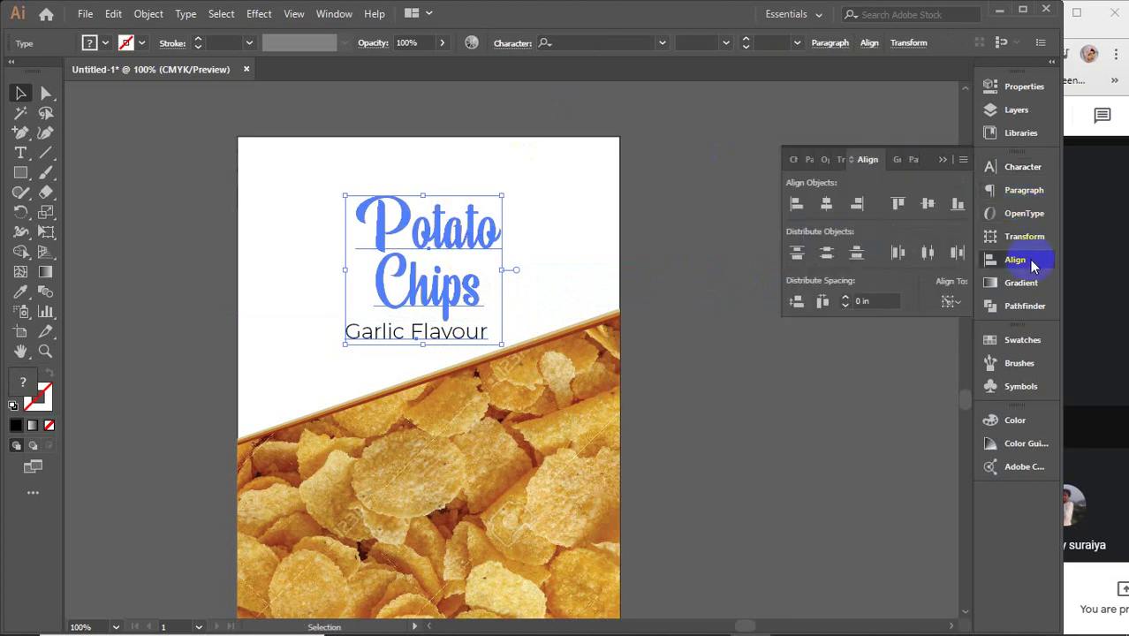
left_click(826, 204)
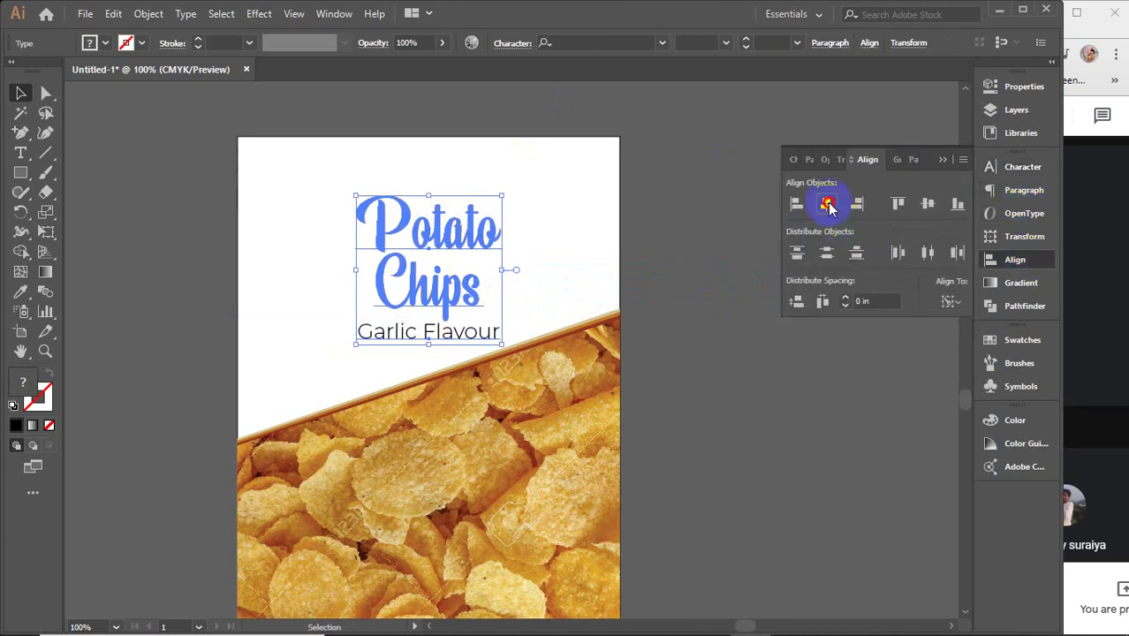
left_click(942, 159)
left_click(744, 288)
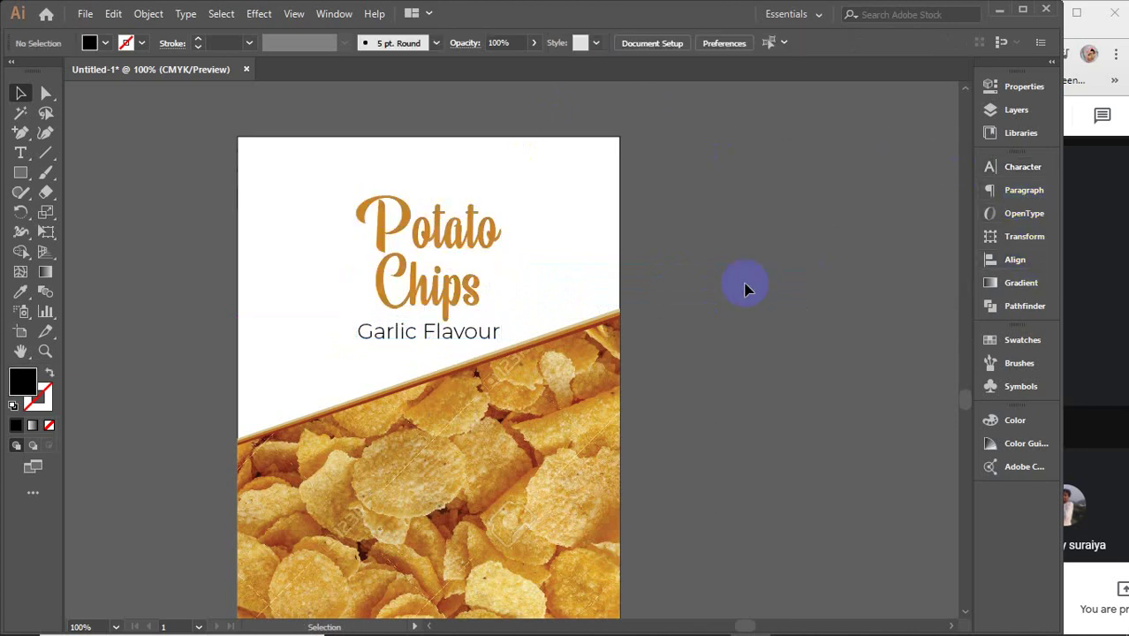
- Change the font of the "Garlic Flavour" text to AngellieScript
left_click(477, 332)
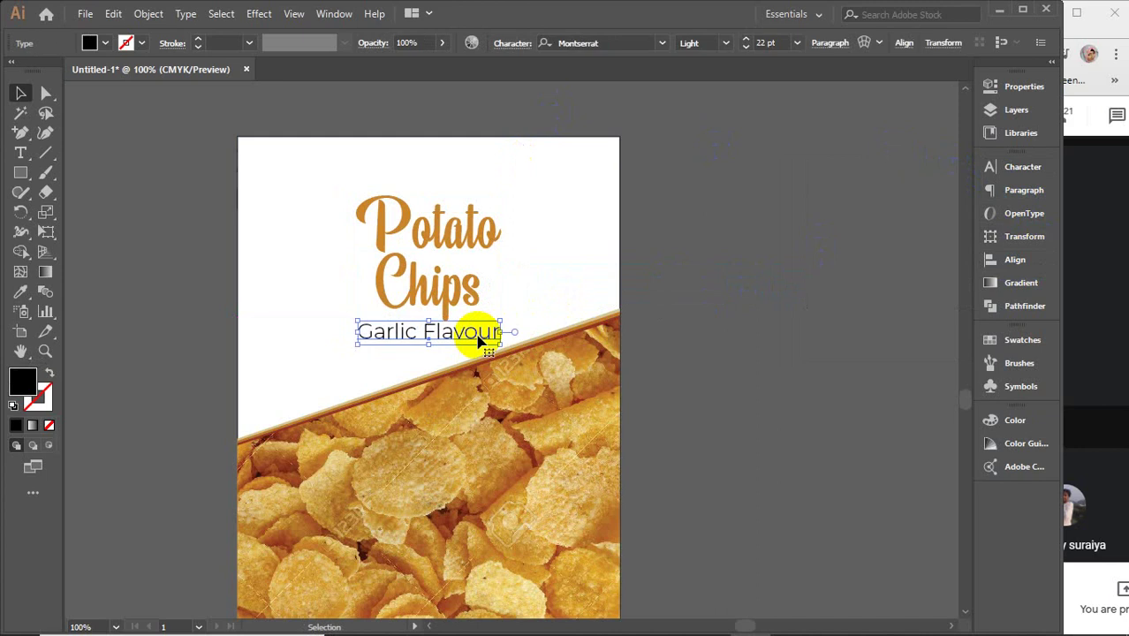
left_click(1031, 170)
left_click(960, 185)
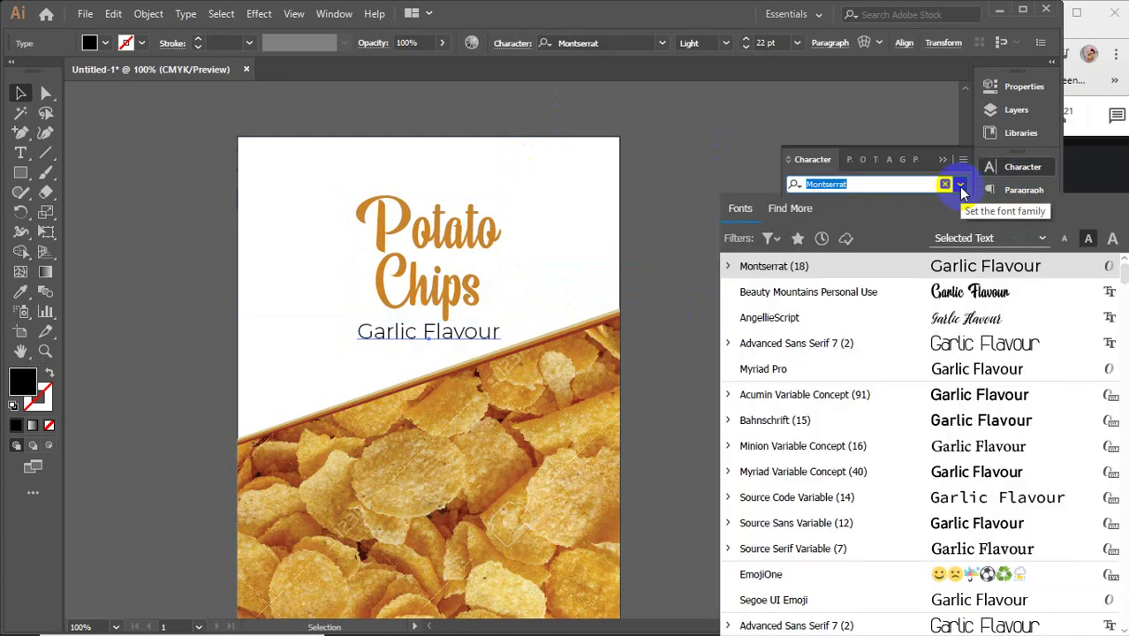
left_click(869, 316)
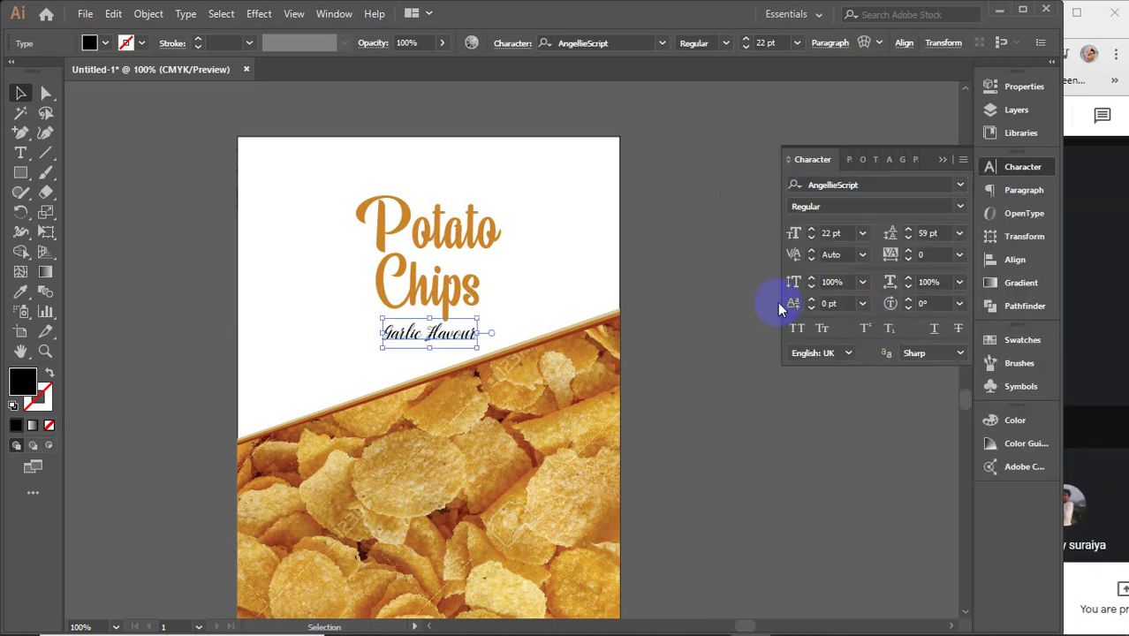
- Increase the font size of the "Garlic Flavour" text to 34 pt
left_click(831, 234)
key("Up")
key("Up")
key("Up")
key("Up")
key("Up")
key("Up")
key("Up")
key("Up")
key("Up")
key("Up")
key("Up")
key("Up")
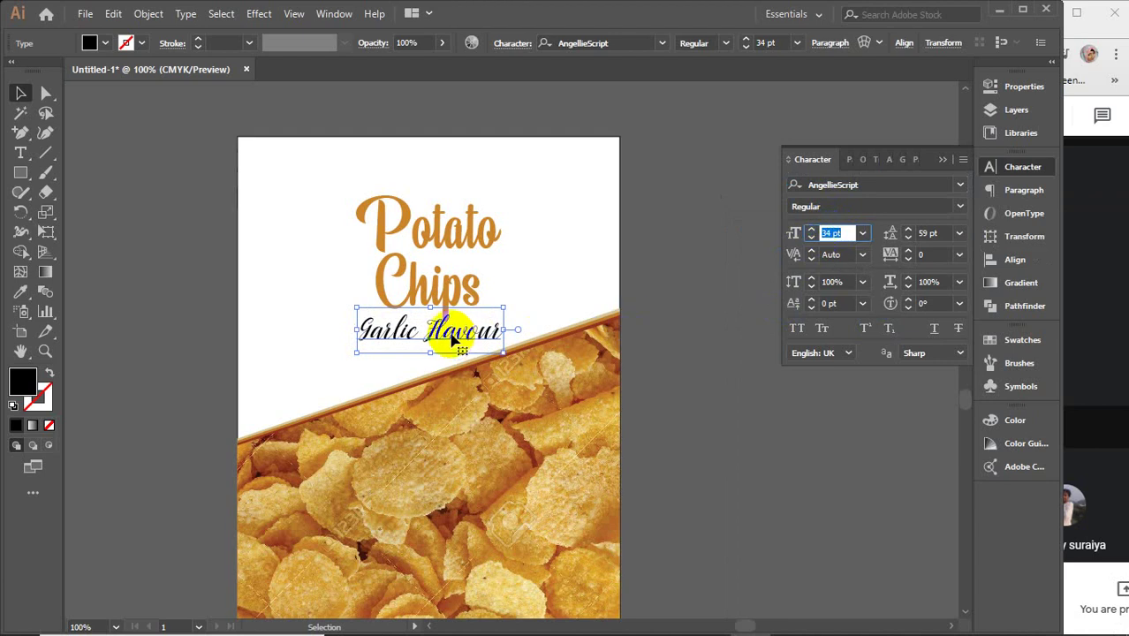
- Move the "Garlic Flavour" text lower, clear of the title's descender, and realign it with the title on their horizontal centres
left_click_drag(448, 340, 452, 350)
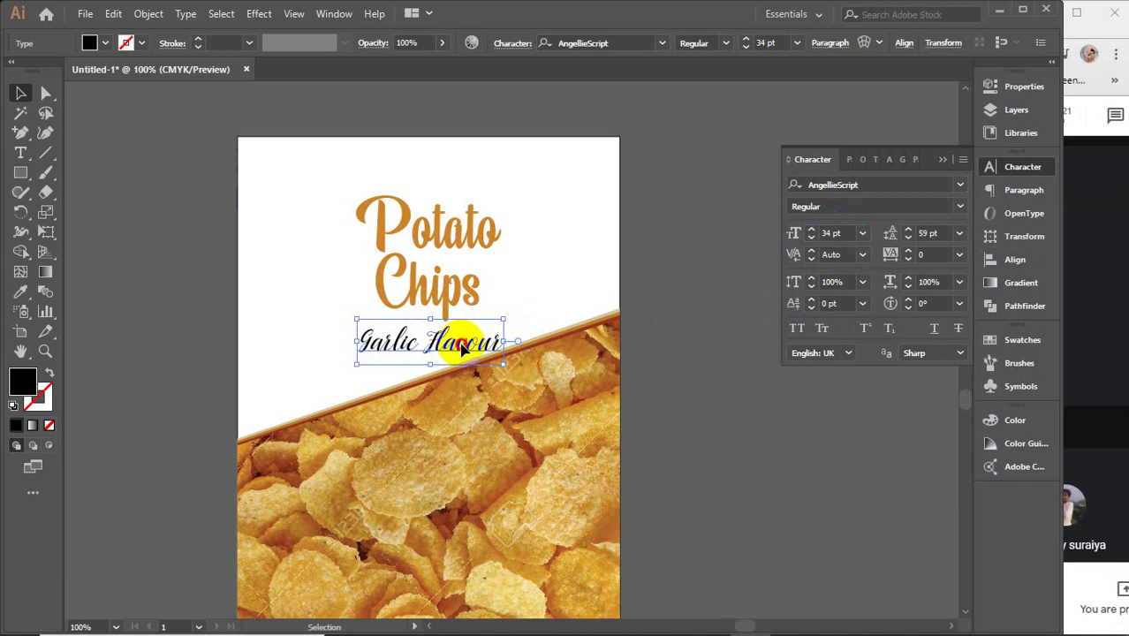
left_click_drag(461, 347, 382, 354)
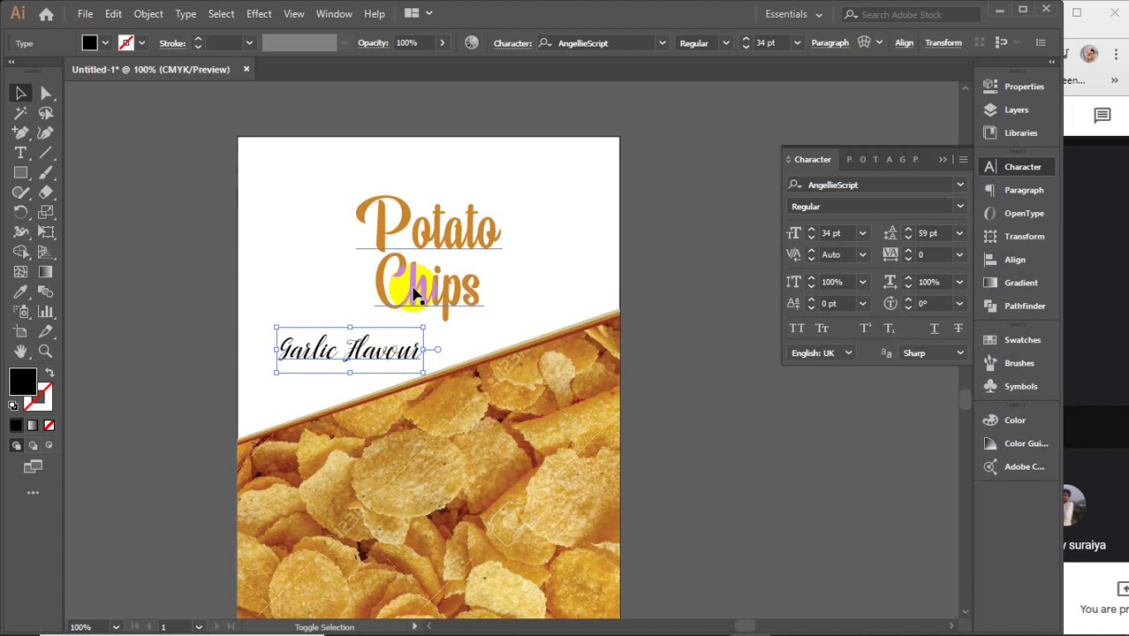
left_click(465, 287, "shift")
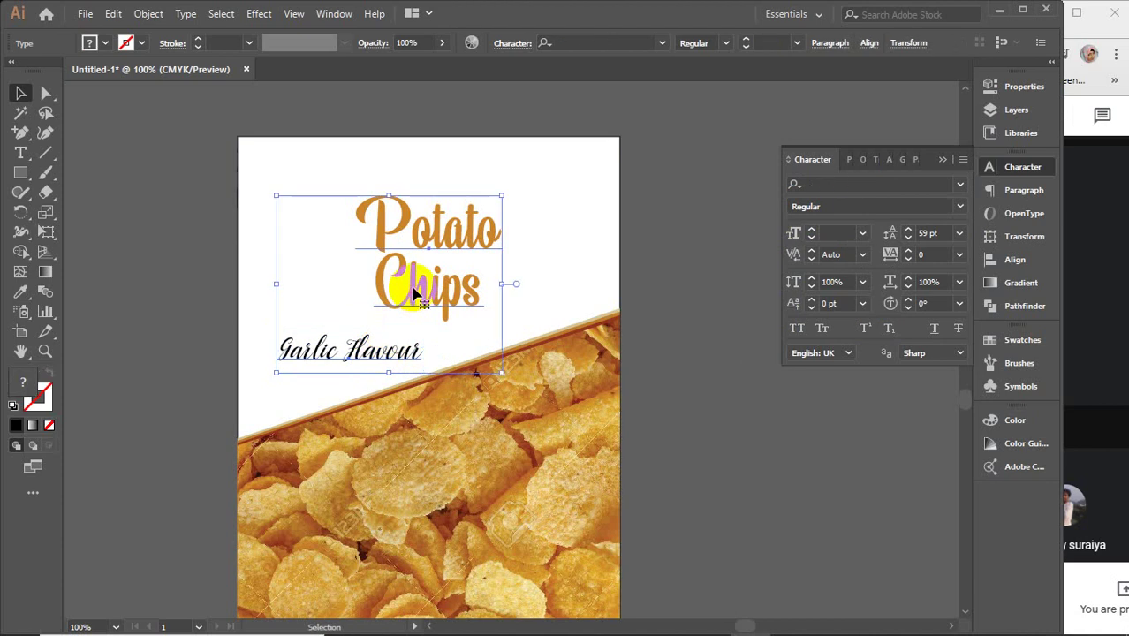
left_click(995, 260)
left_click(826, 205)
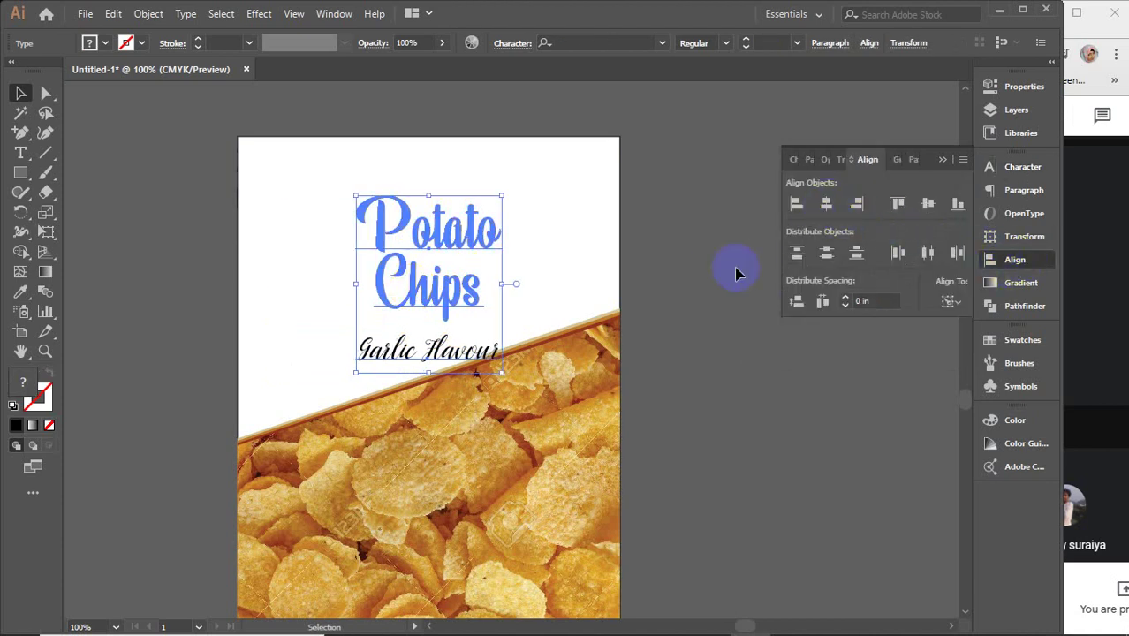
- Move the title and flavour text together slightly higher, and nudge "Garlic Flavour" a little closer to the title
left_click_drag(433, 287, 433, 276)
left_click(664, 299)
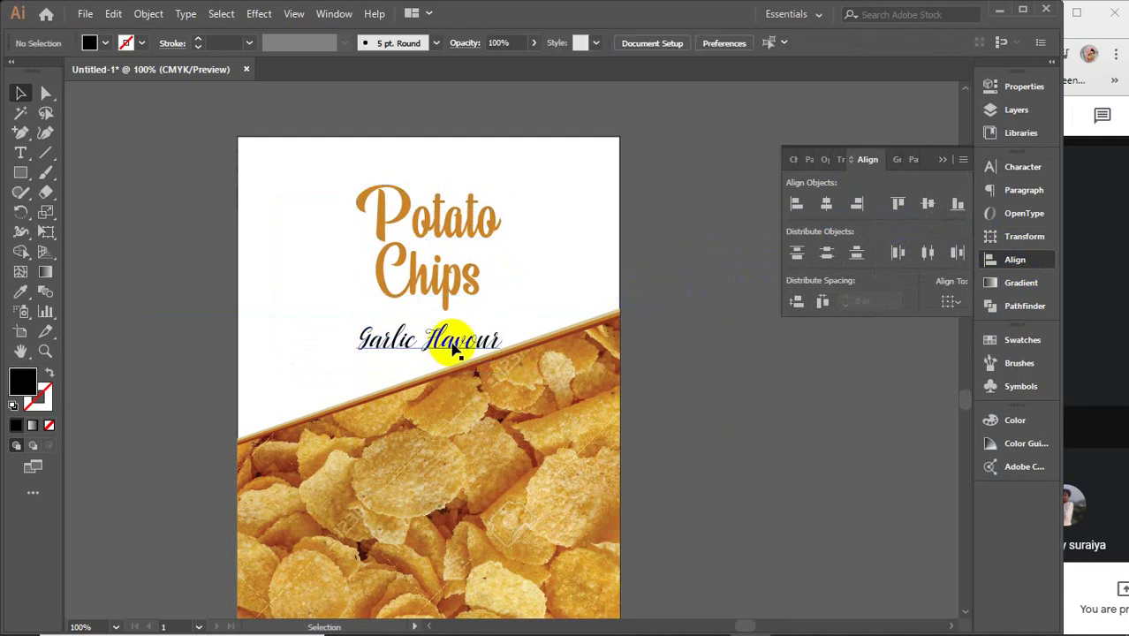
left_click(452, 347)
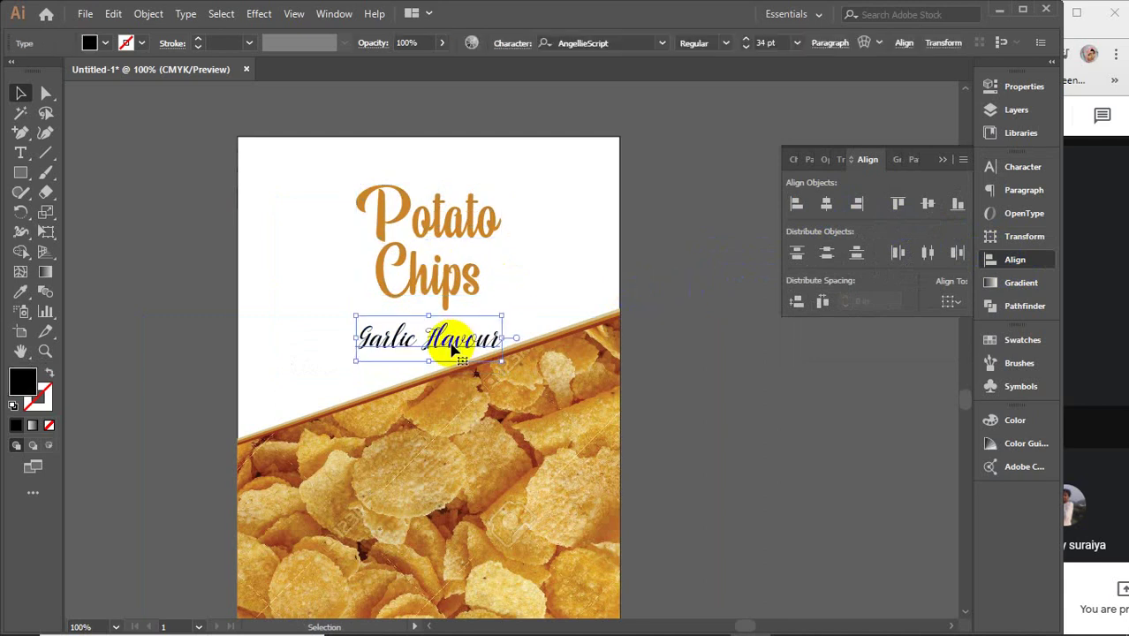
key("Up")
key("Up")
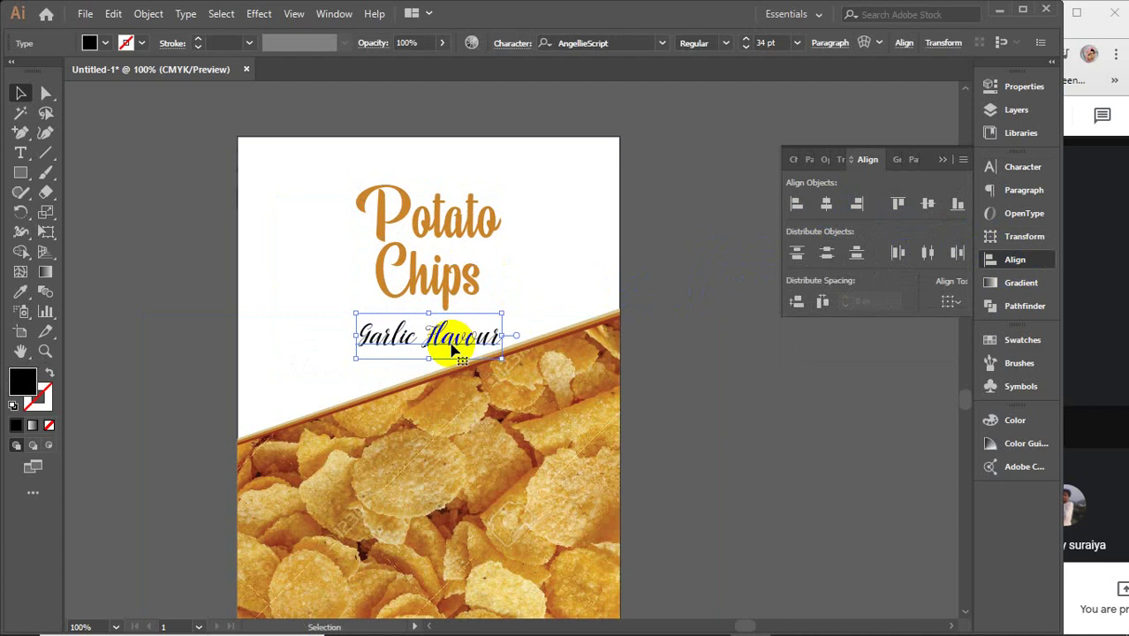
left_click(945, 157)
left_click(794, 279)
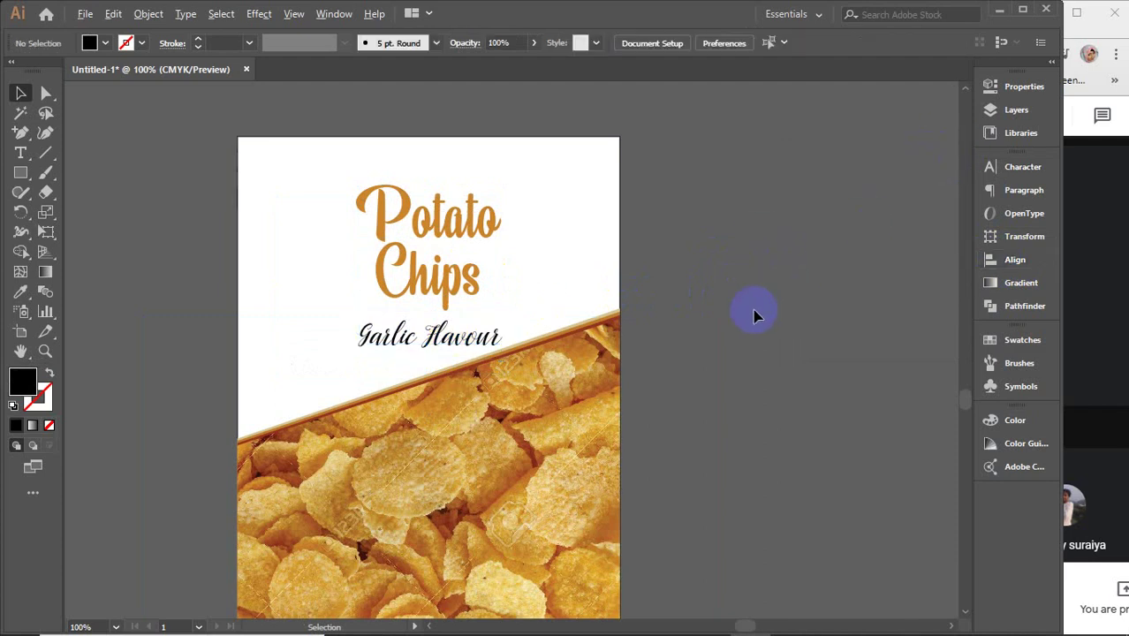
scroll(717, 356, "down", 1)
left_click_drag(690, 446, 711, 412)
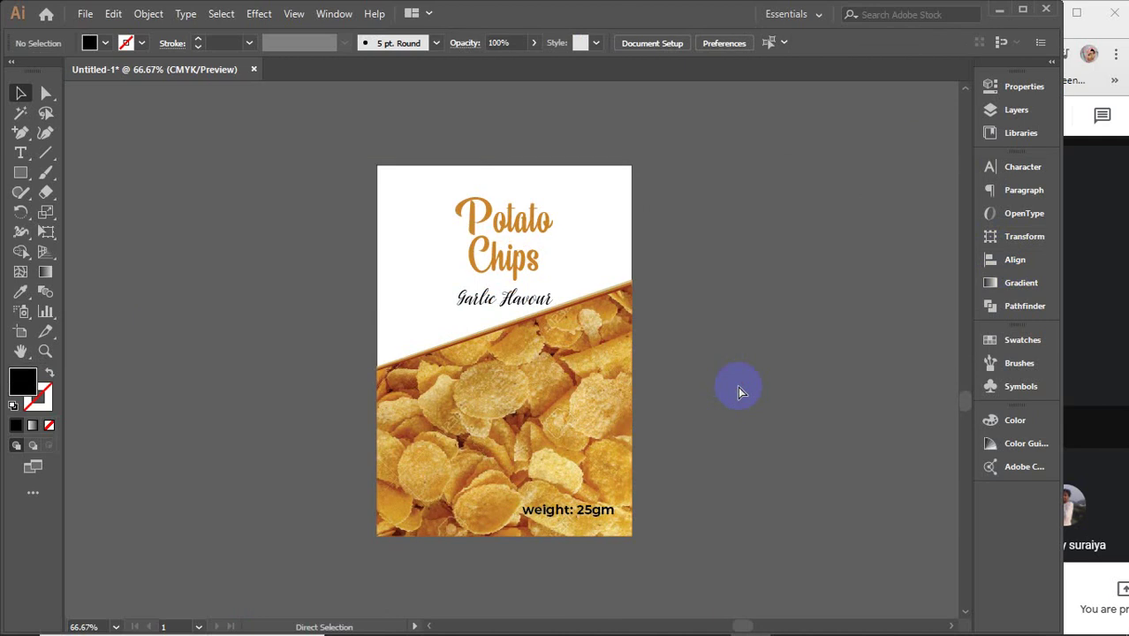
- Unhide the two white side panel rectangles flanking the packet front
key("ctrl+alt+3")
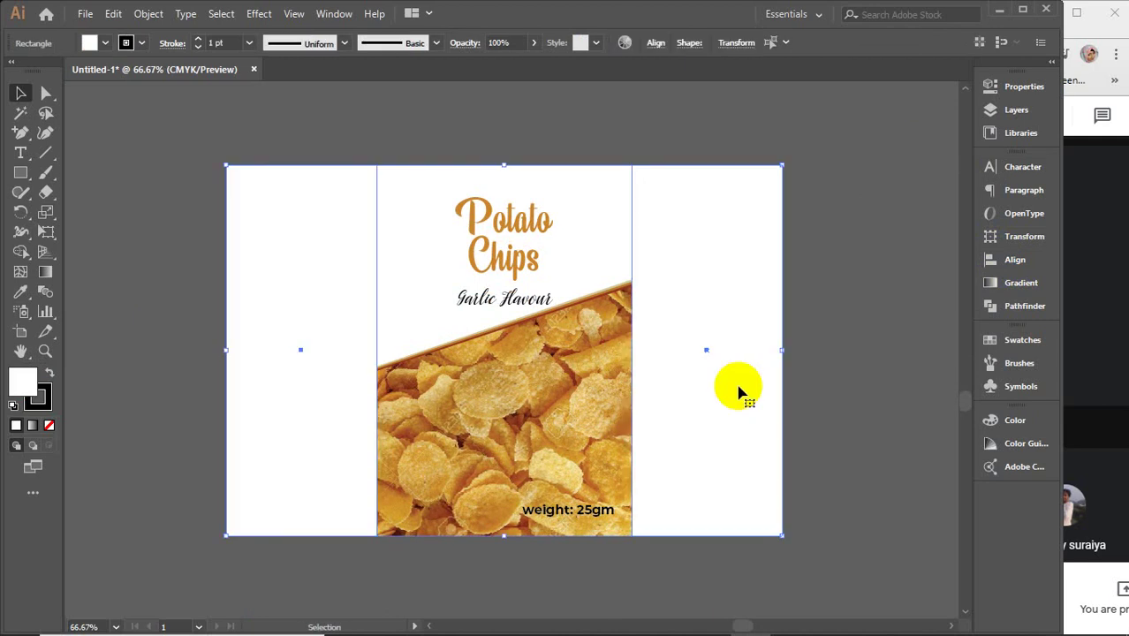
left_click(862, 308)
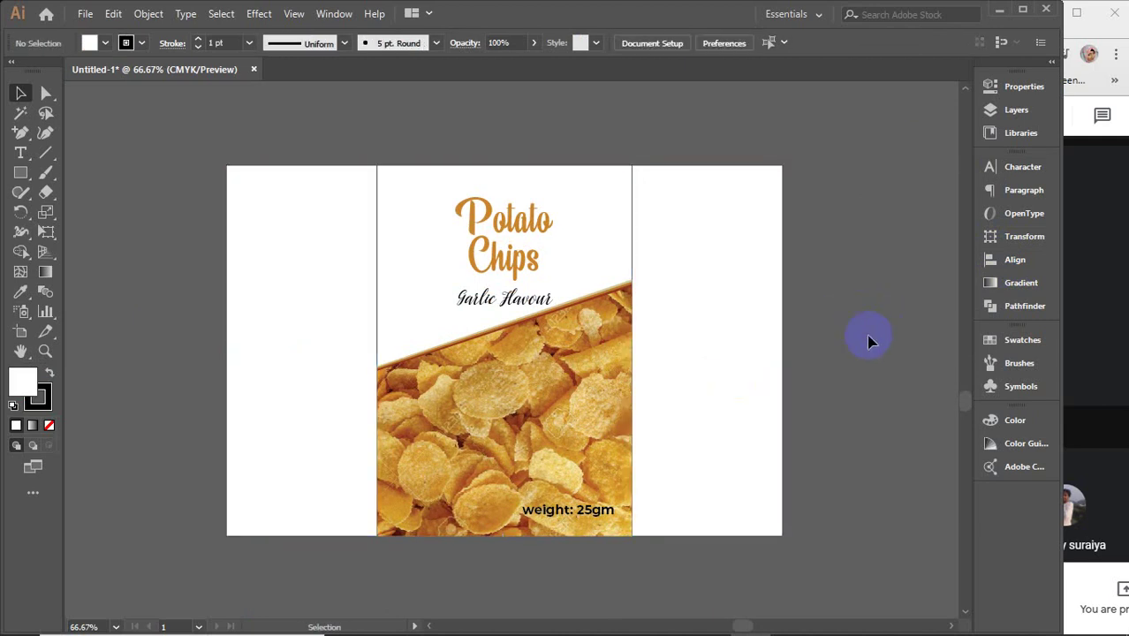
left_click(763, 327)
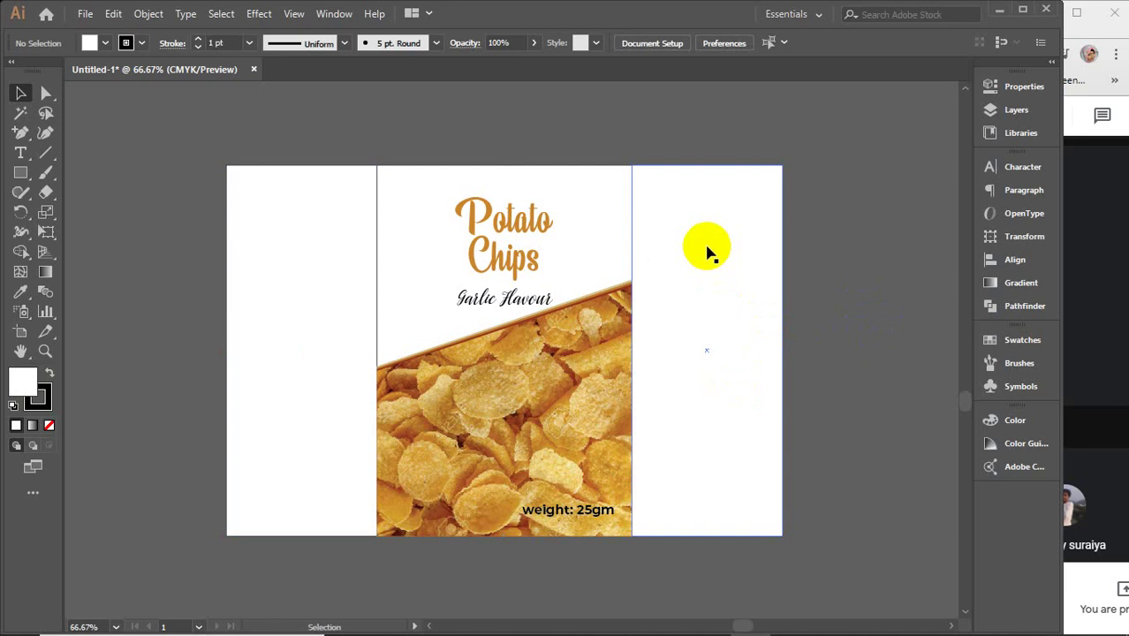
- Set the type settings for new text to Montserrat Light at 9 pt
left_click(20, 153)
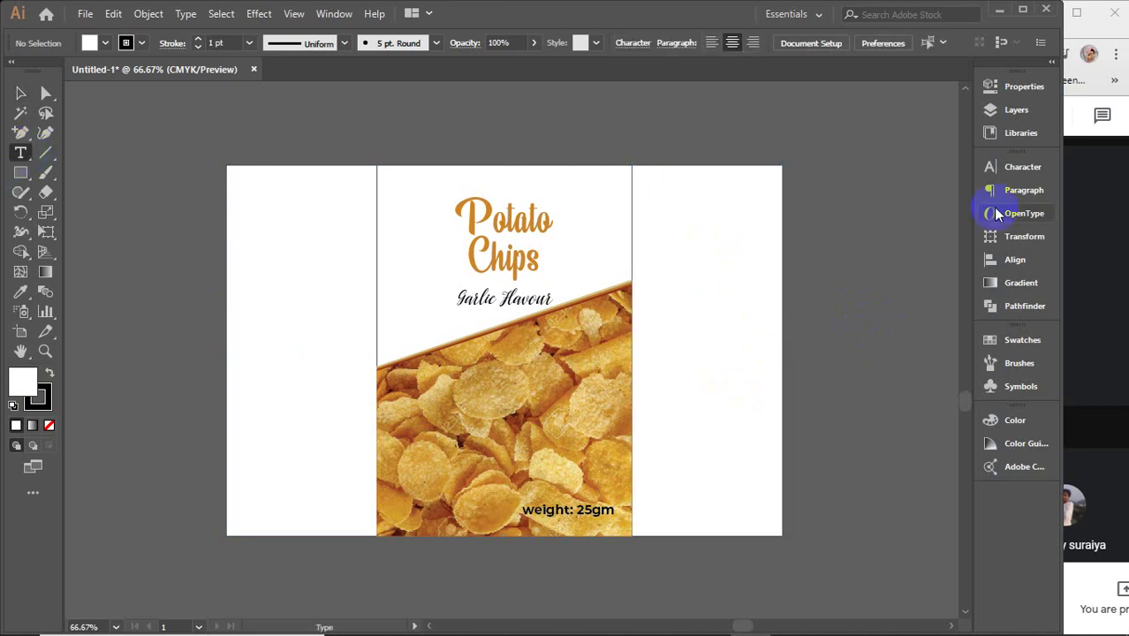
left_click(1024, 168)
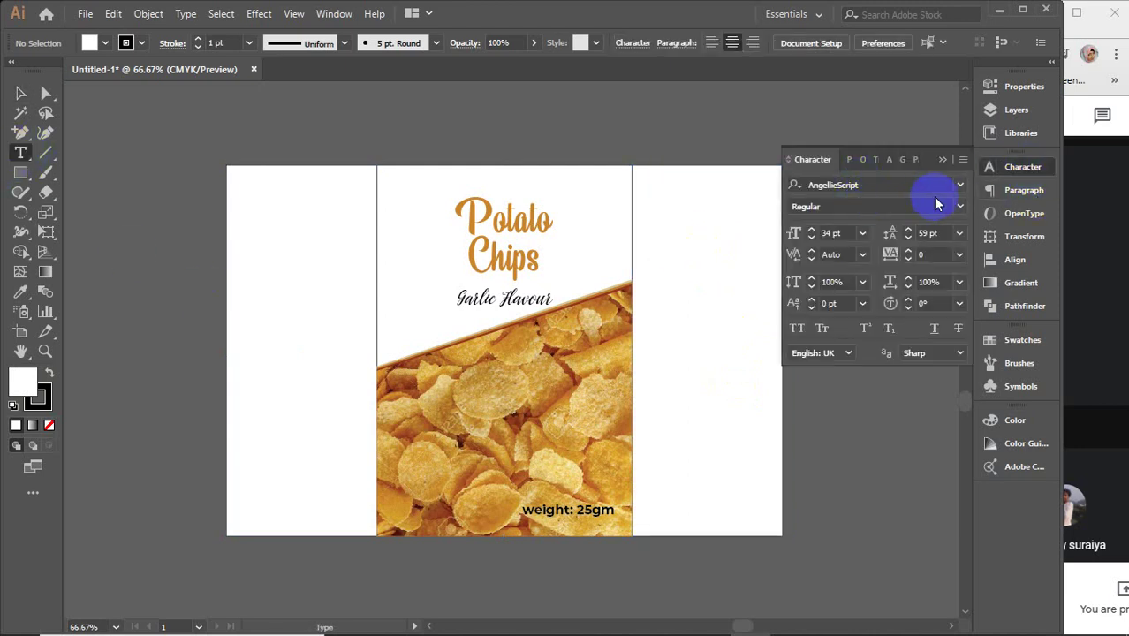
left_click(960, 185)
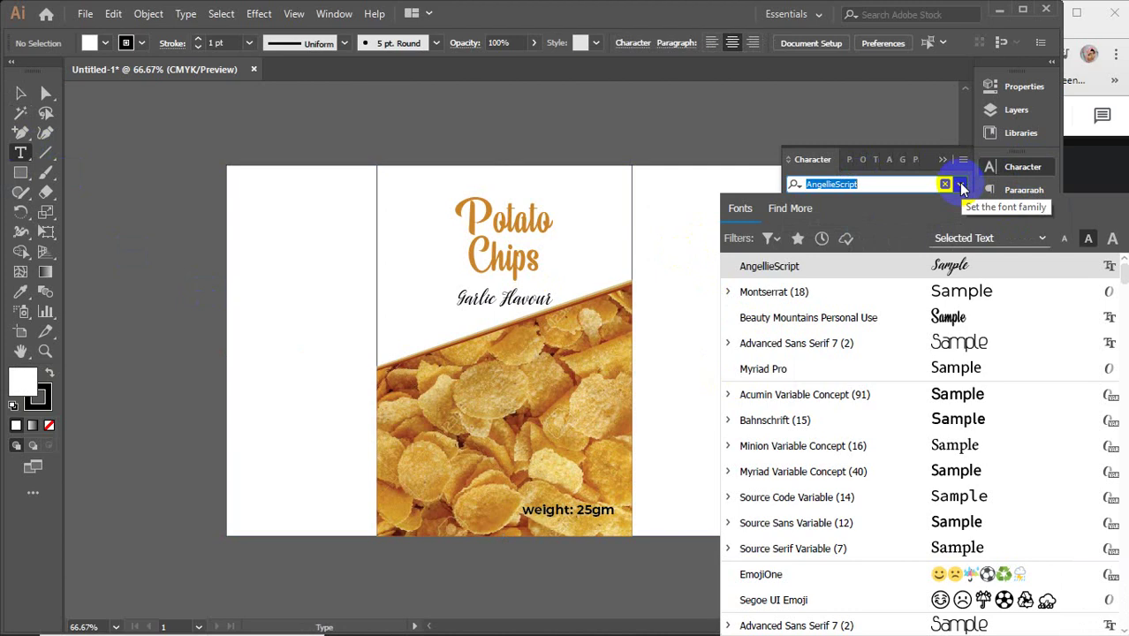
left_click(804, 291)
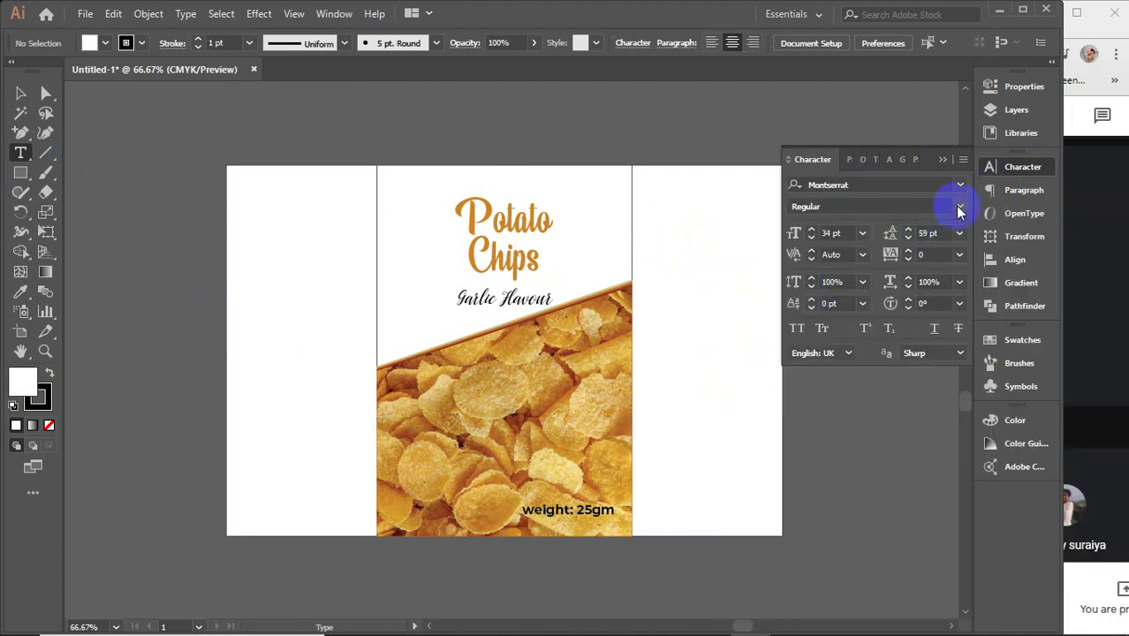
left_click(960, 209)
left_click(850, 297)
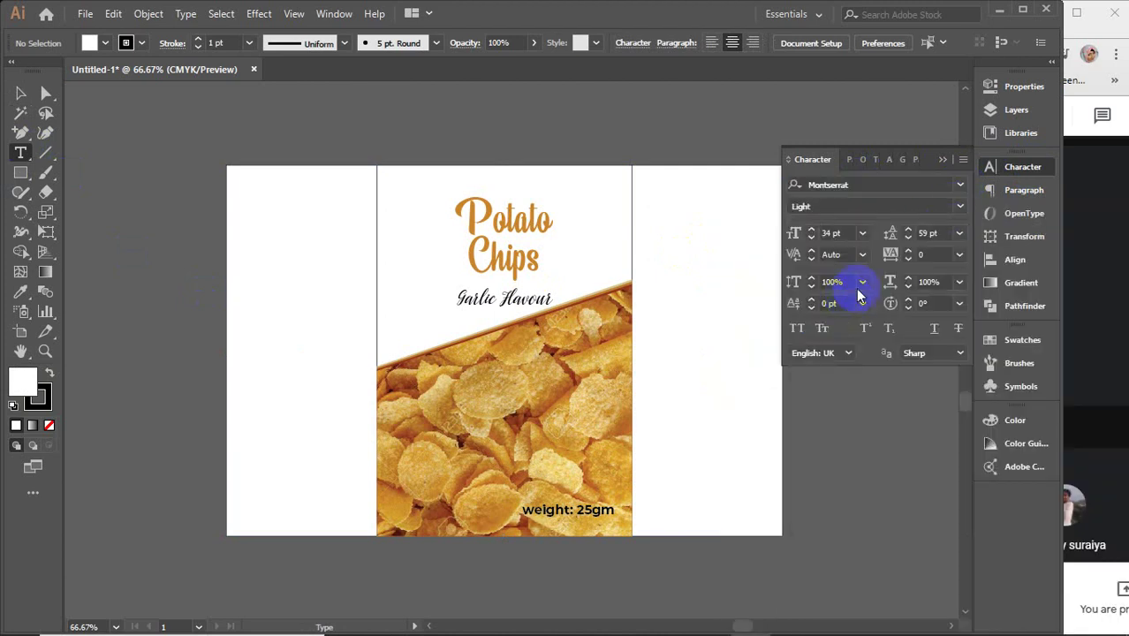
scroll(849, 233, "up", 2)
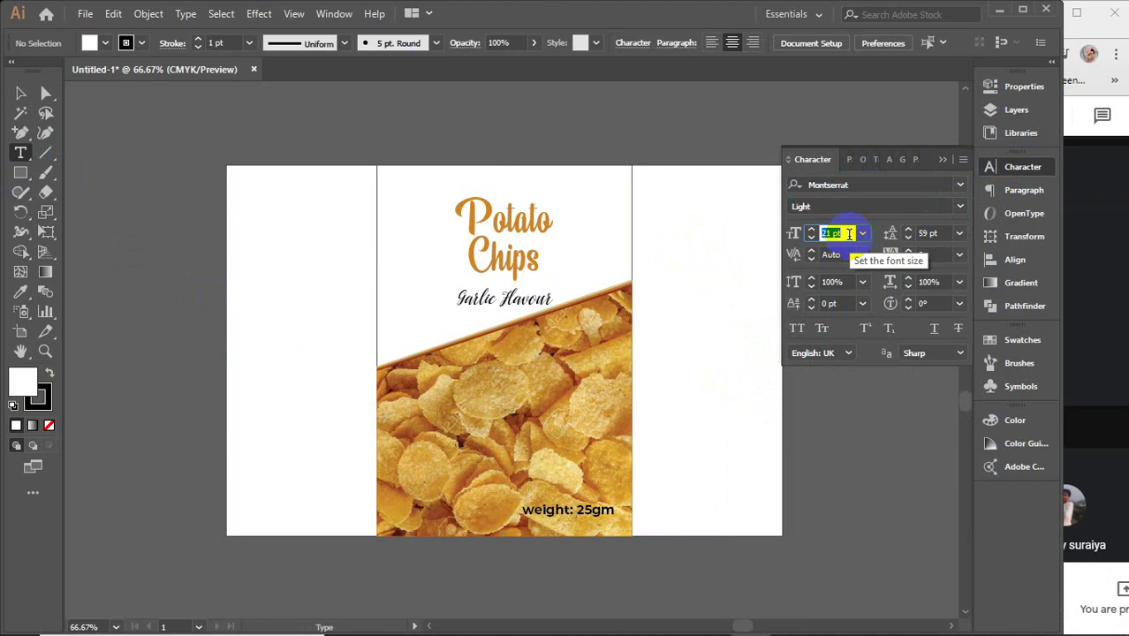
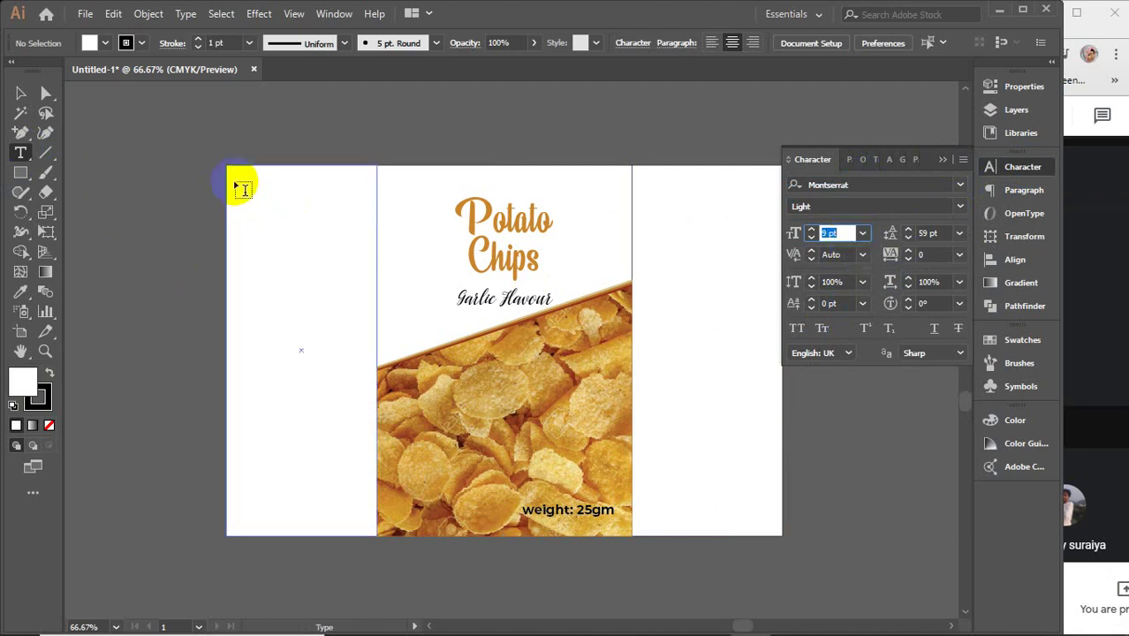
- Add a placeholder paragraph with Auto leading near the top of the packet's left side panel, justified with the last line centred
left_click_drag(239, 182, 348, 270)
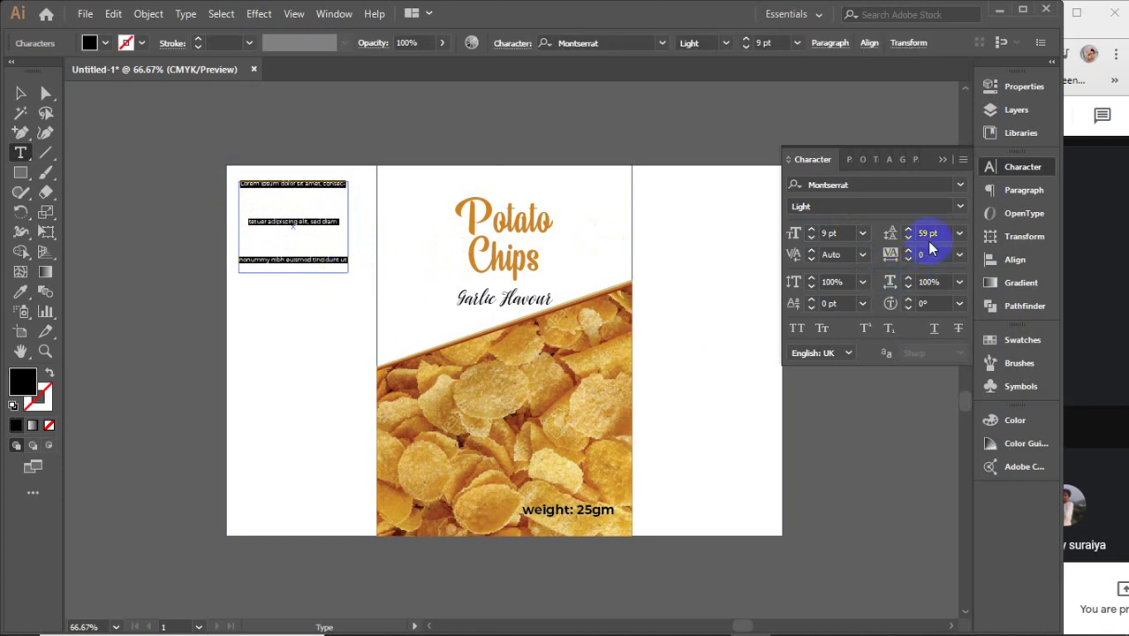
key("ctrl+z")
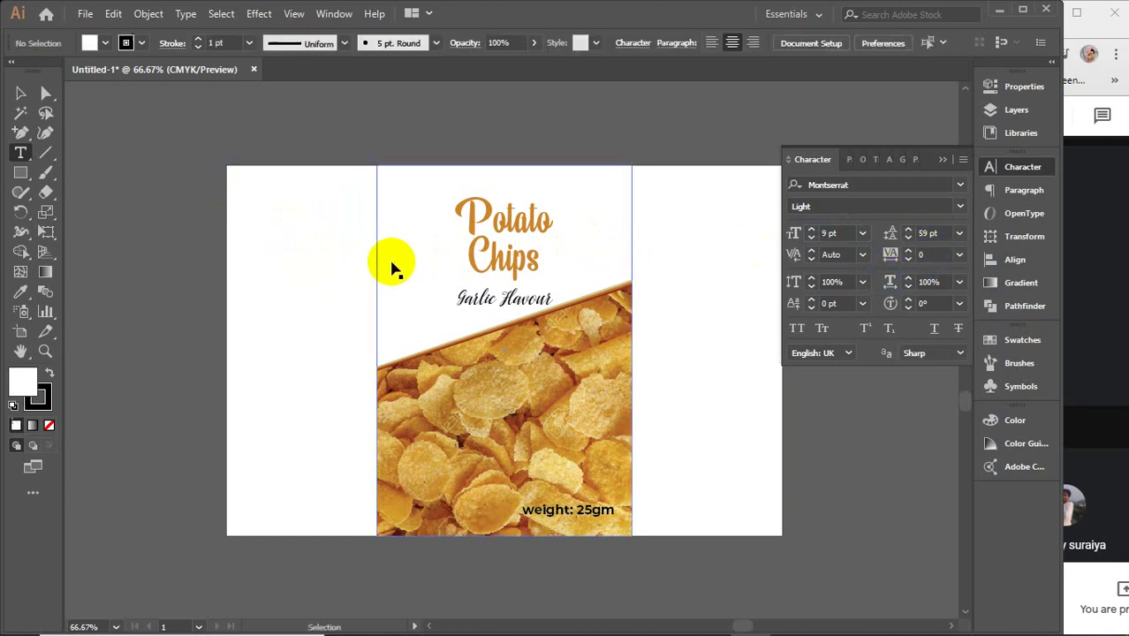
left_click(960, 235)
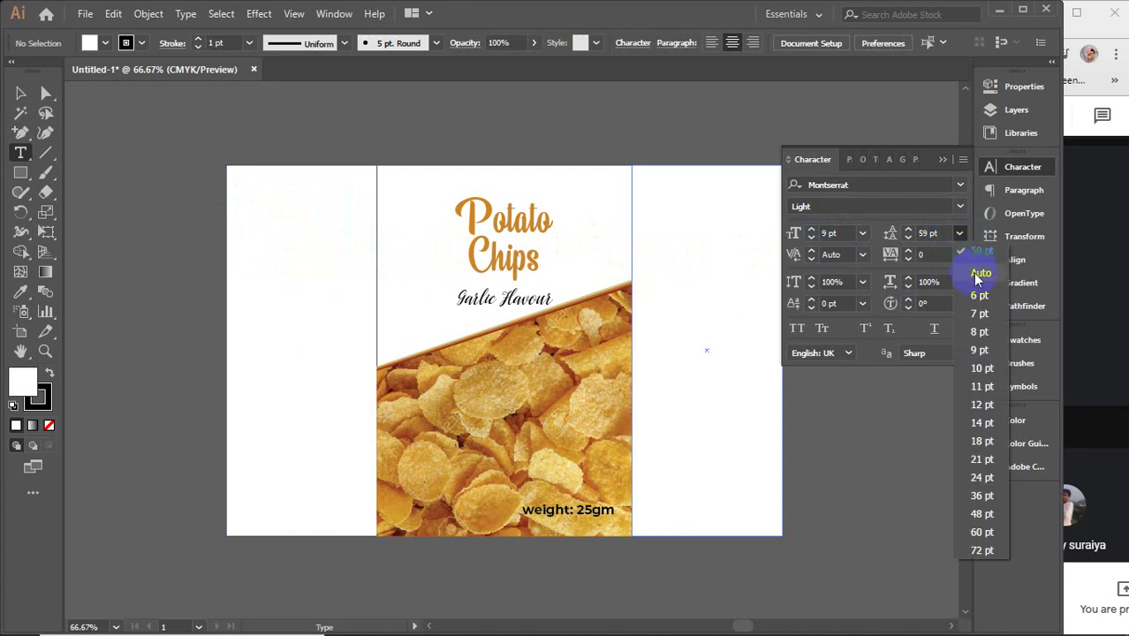
left_click(967, 265)
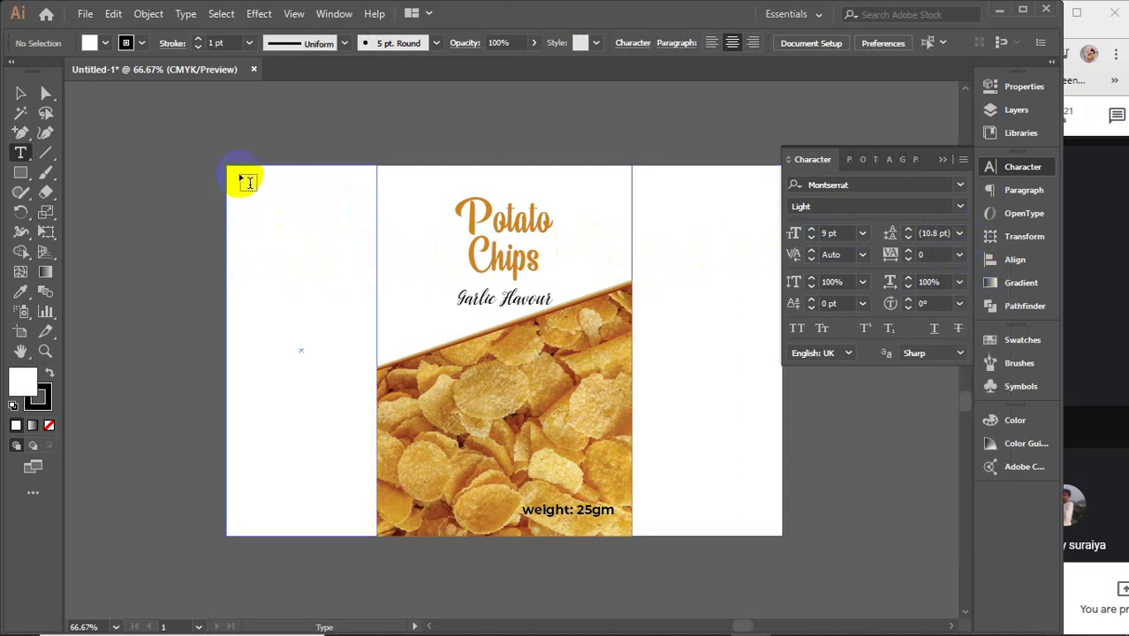
left_click_drag(242, 187, 353, 275)
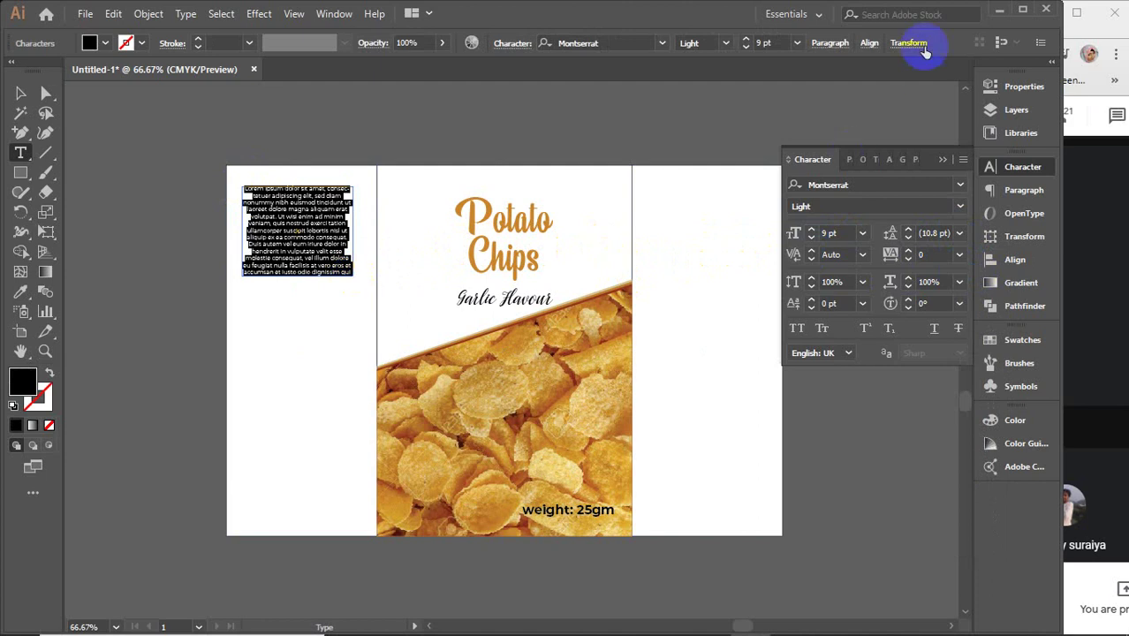
left_click(849, 159)
left_click(902, 187)
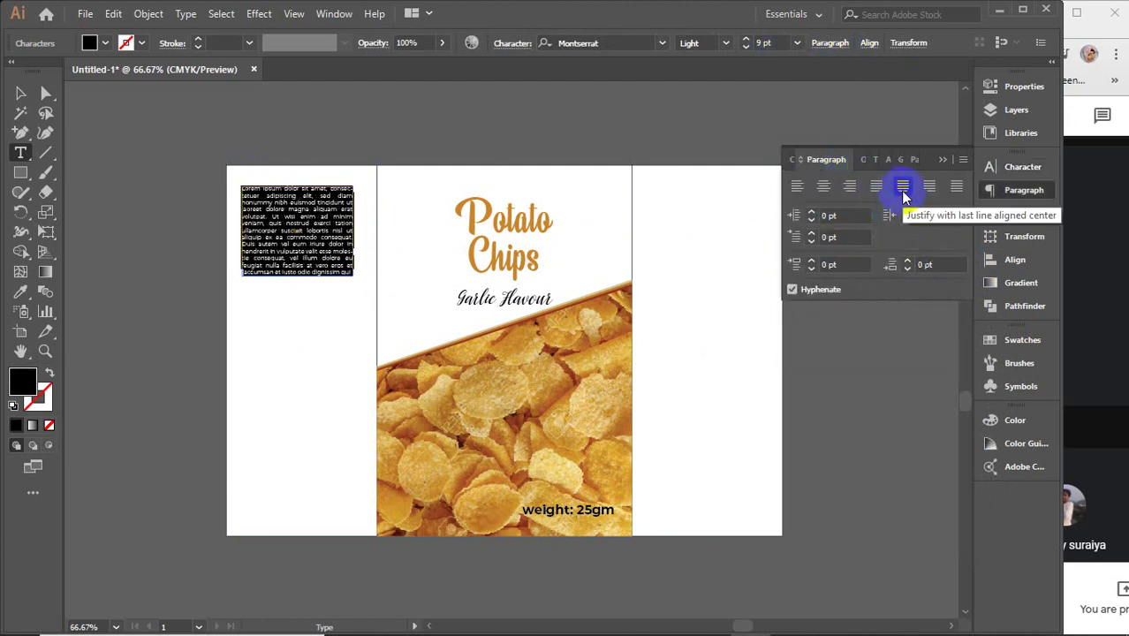
- Shorten the placeholder paragraph by deleting words from its end and middle, and reduce the text frame's height to fit
left_click_drag(275, 265, 362, 288)
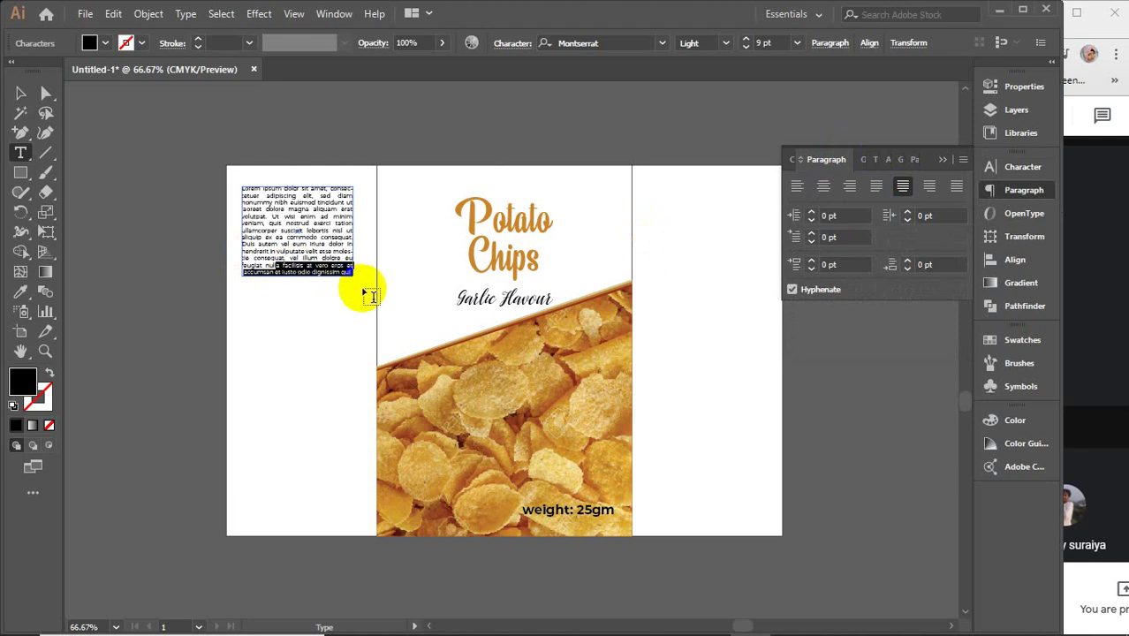
key("BackSpace")
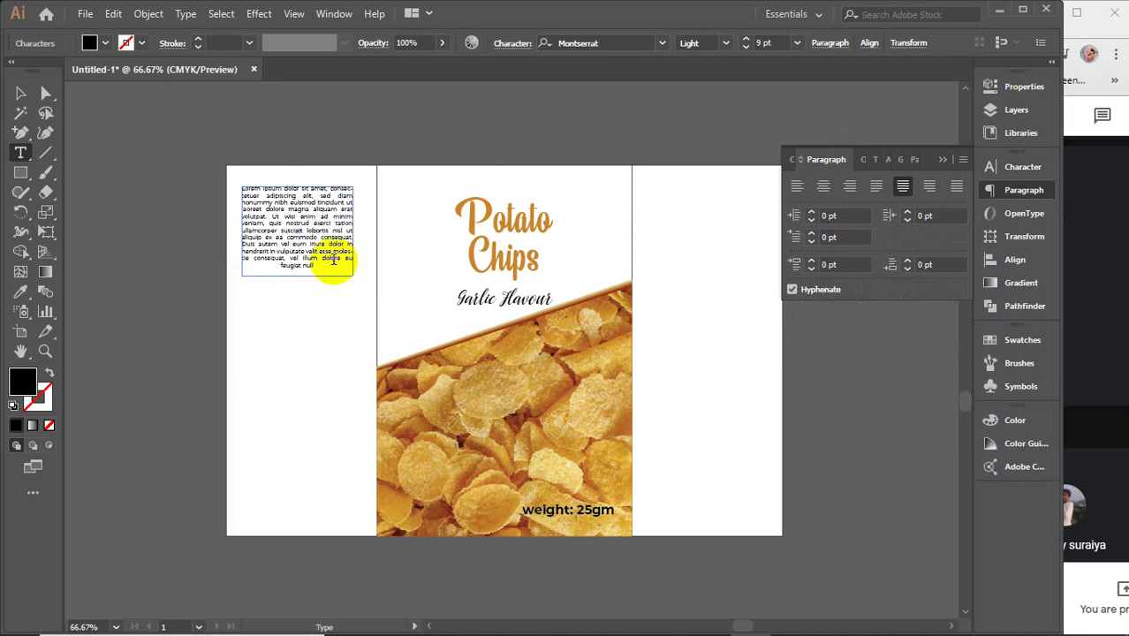
left_click_drag(338, 258, 353, 237)
key("BackSpace")
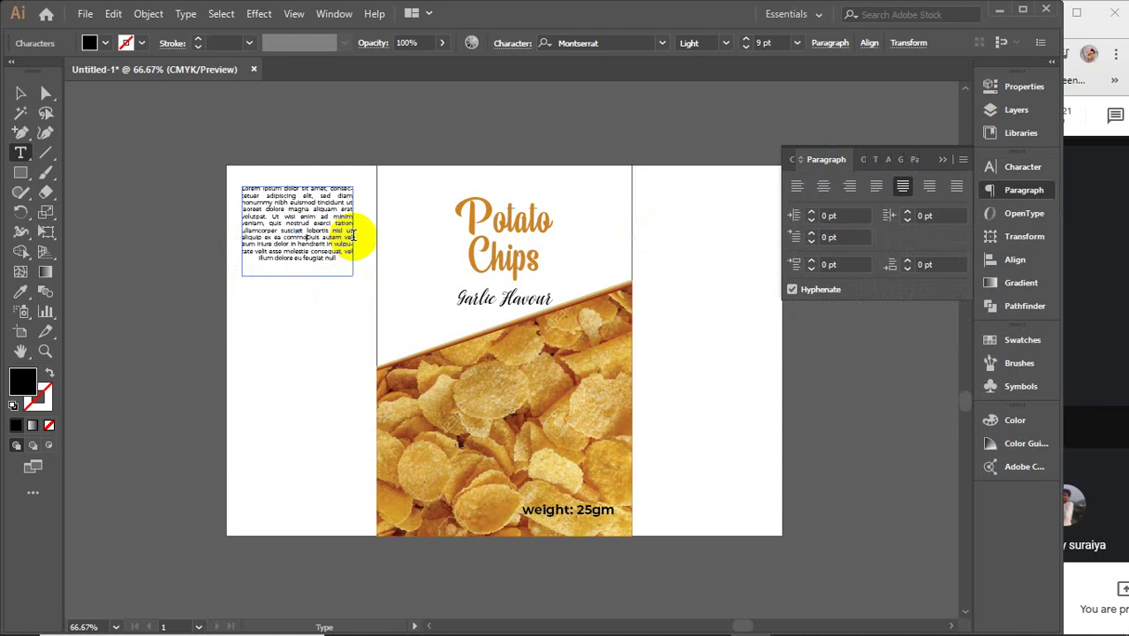
left_click(21, 92)
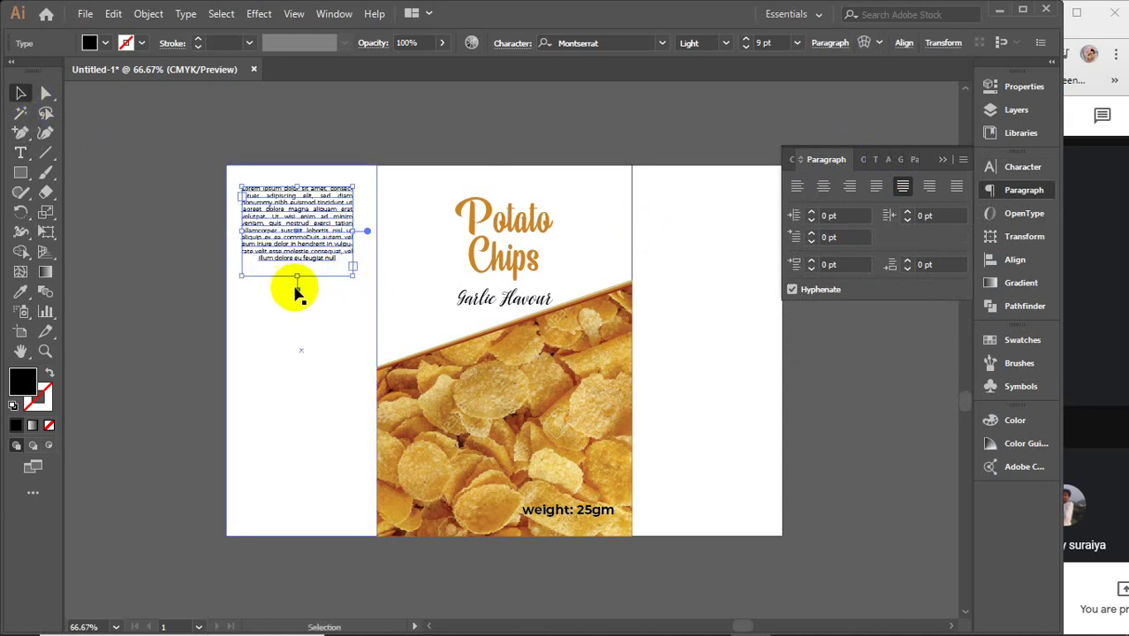
mouse_move(297, 274)
left_mouse_down()
mouse_move(292, 244)
mouse_move(296, 266)
left_mouse_up()
- Place a smaller copy of the "Potato Chips" title above the side panel paragraph and a duplicate of the paragraph below it
left_click(520, 278)
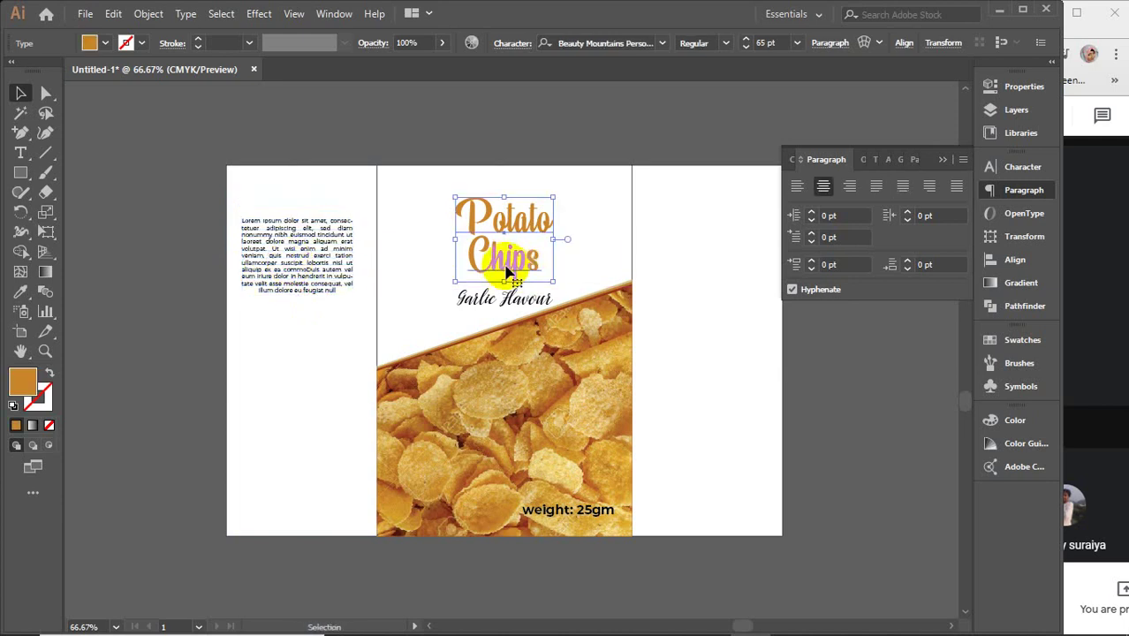
left_click_drag(521, 270, 302, 400)
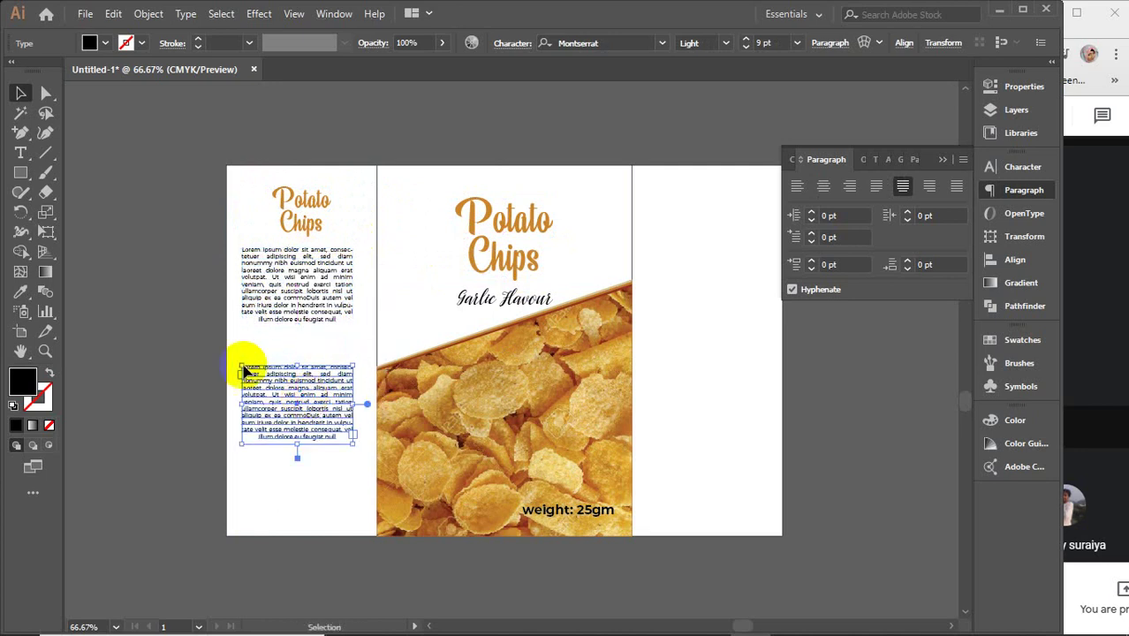
- Draw a horizontal divider line between the two paragraphs at their full width, with a black 4 pt stroke
left_click(46, 152)
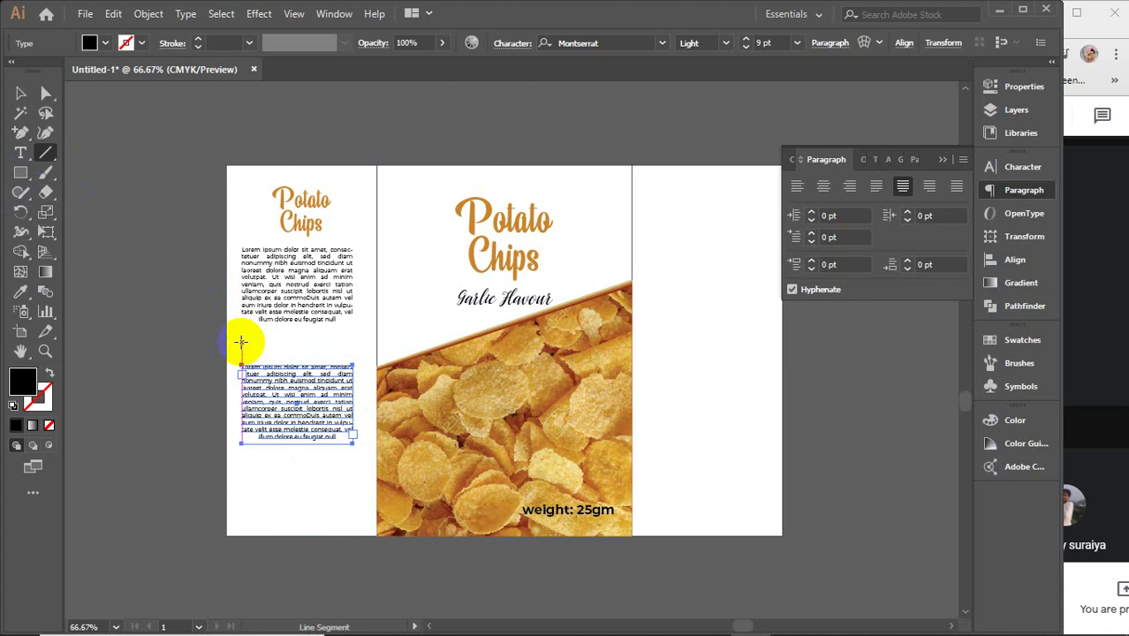
left_click_drag(241, 341, 352, 343)
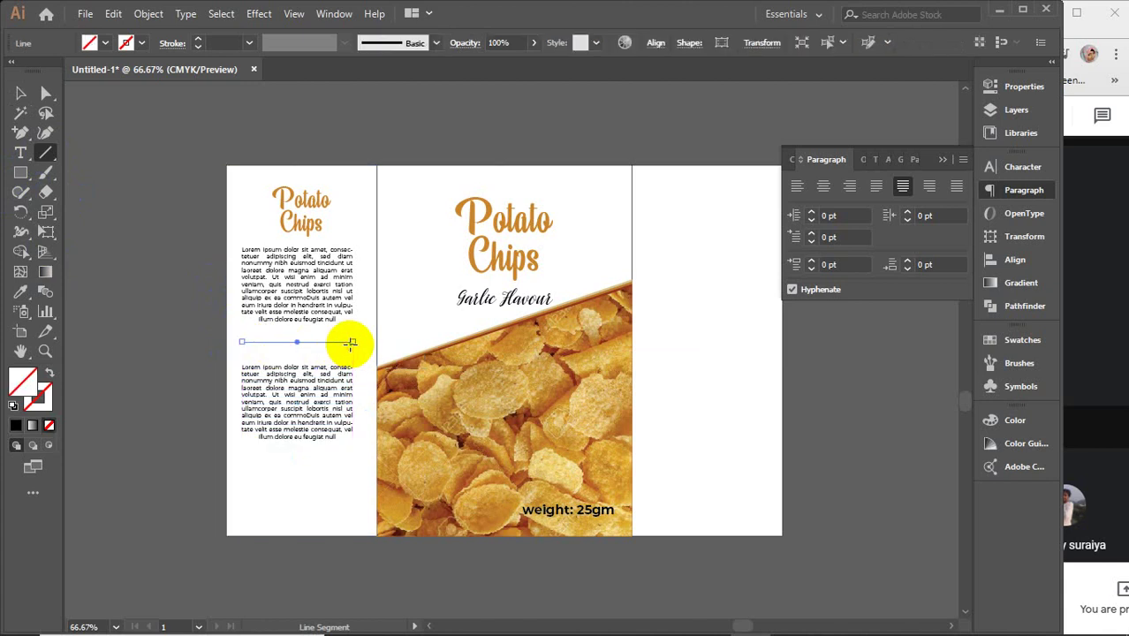
left_click(41, 401)
left_click(20, 428)
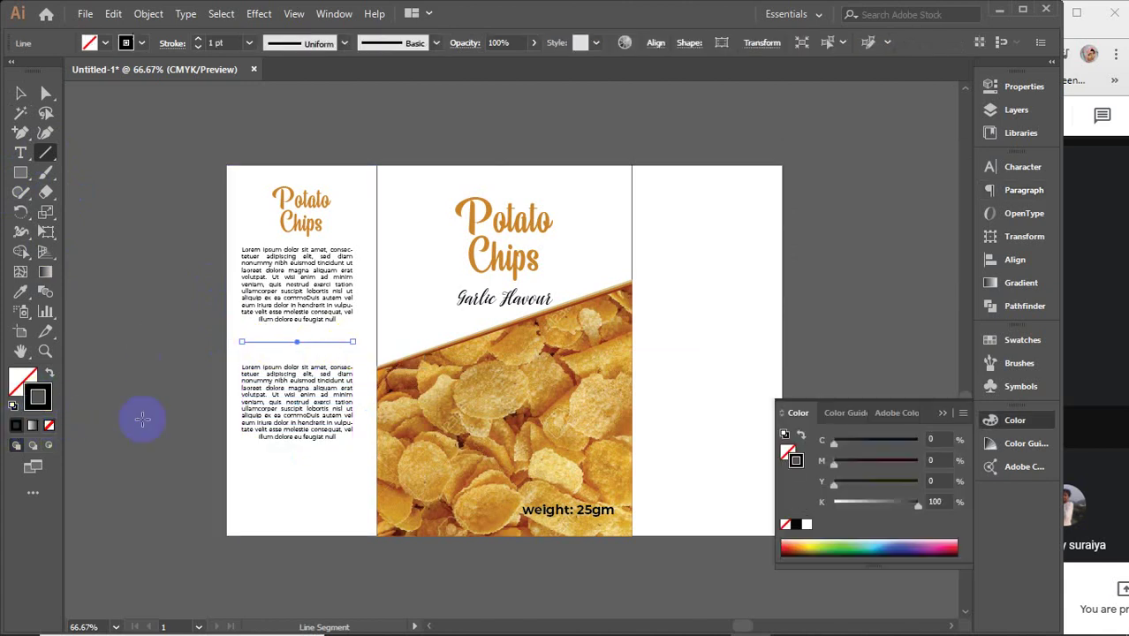
left_click(942, 412)
left_click(216, 44)
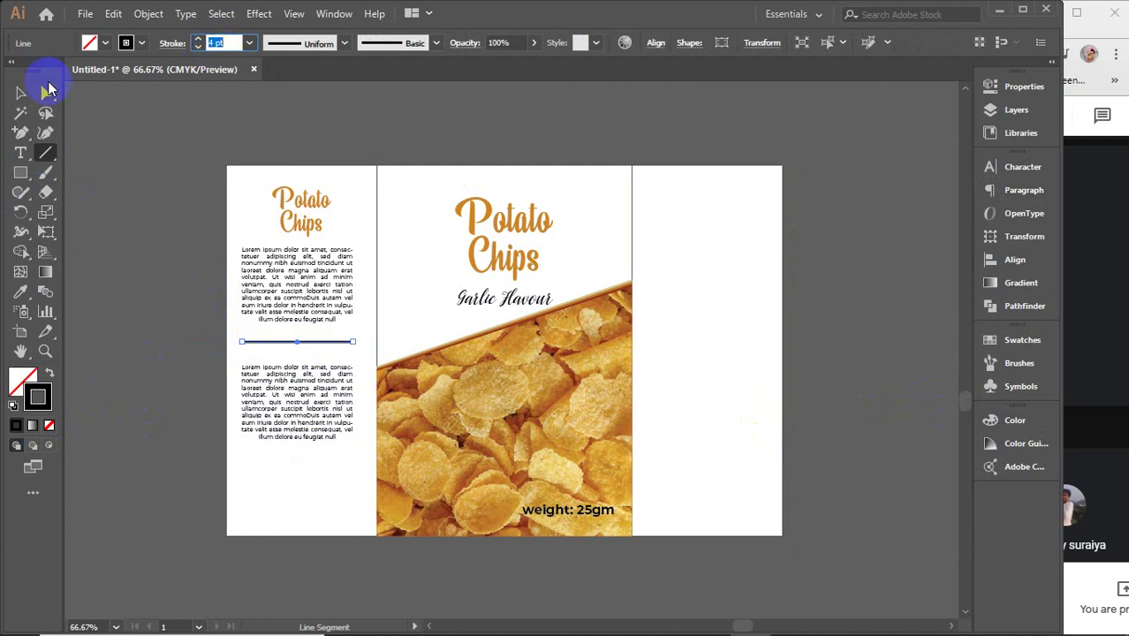
- Copy the divider line just beneath itself and place a third copy of the paragraph at the foot of the side panel
left_click(20, 93)
left_click_drag(314, 347, 305, 355)
left_click(123, 330)
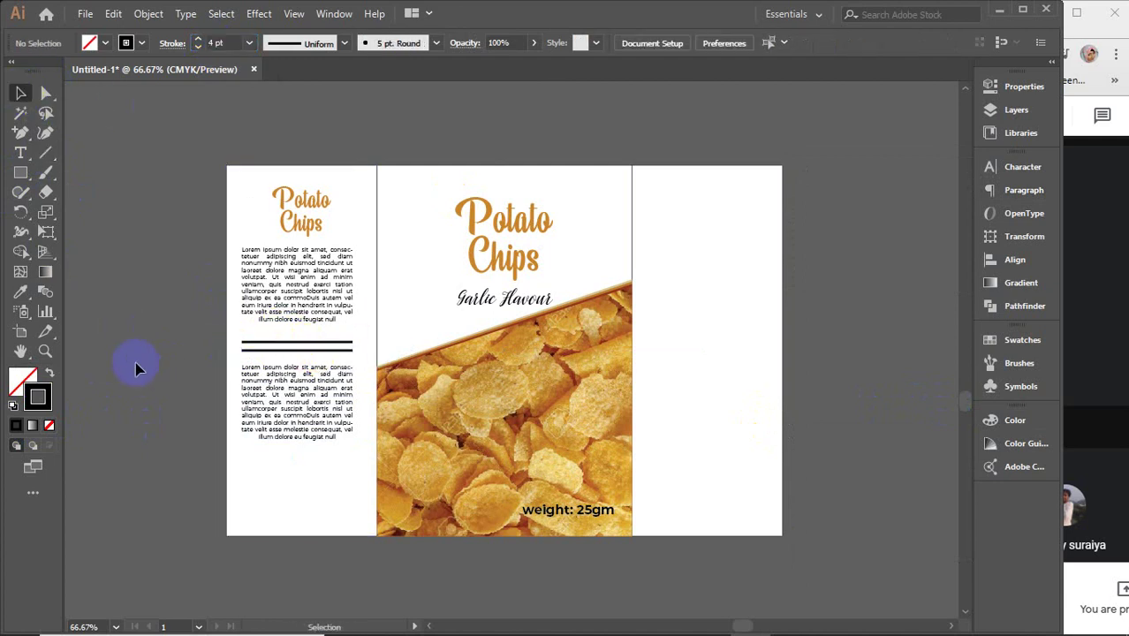
left_click(302, 390)
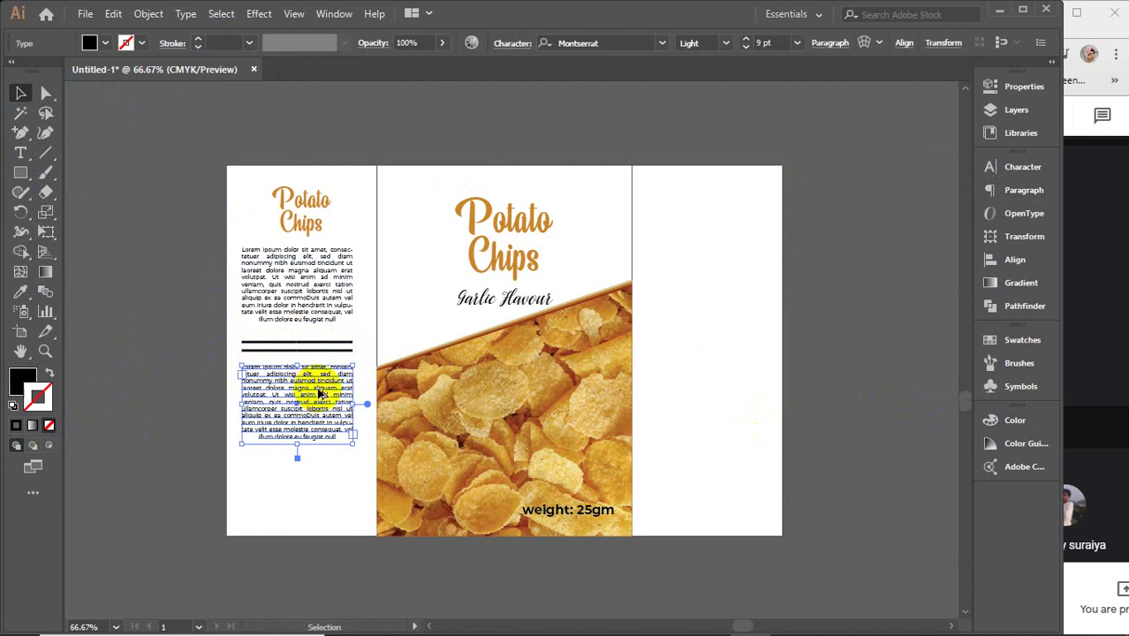
left_click_drag(320, 394, 318, 483)
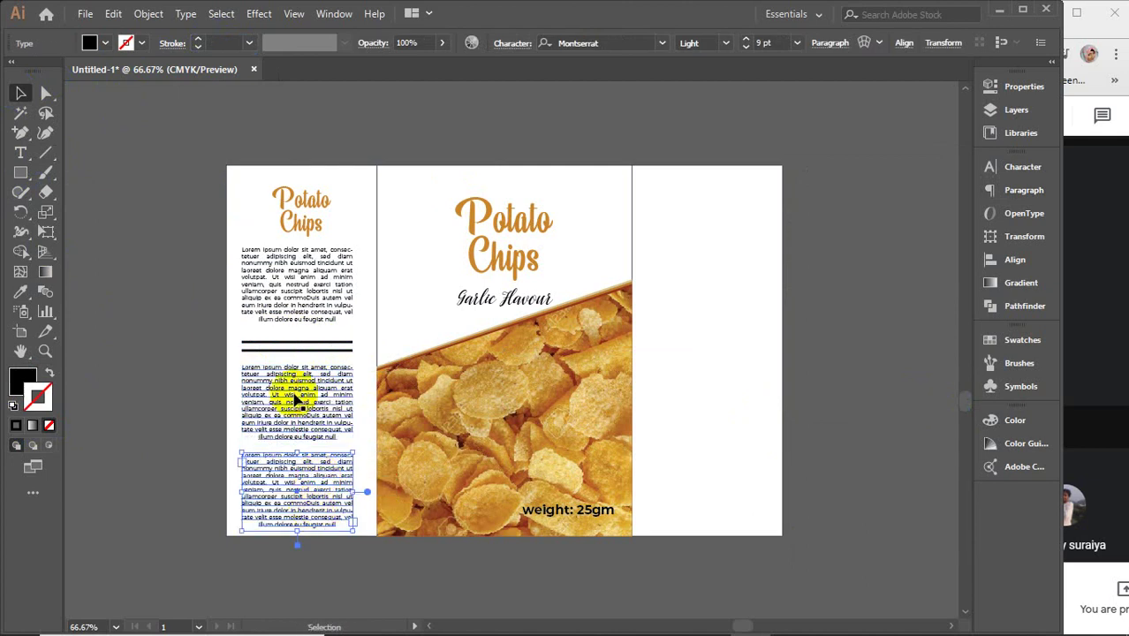
- Move the second divider line closer to the first, group the two lines, and copy the group between the lower two paragraphs
left_click(296, 350)
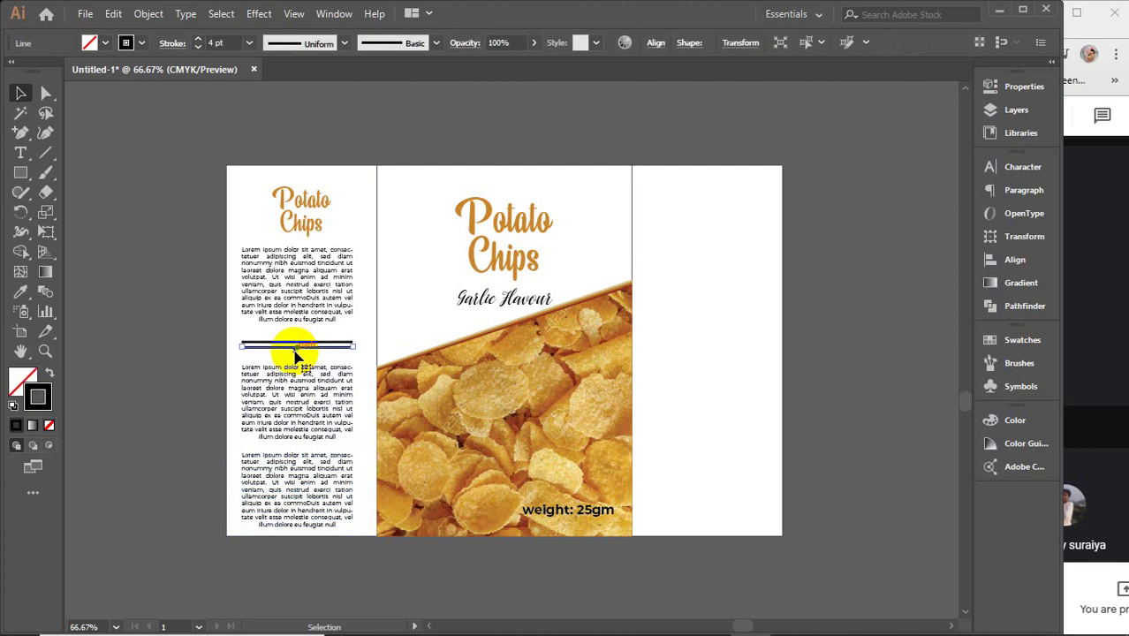
left_click(285, 342, "shift")
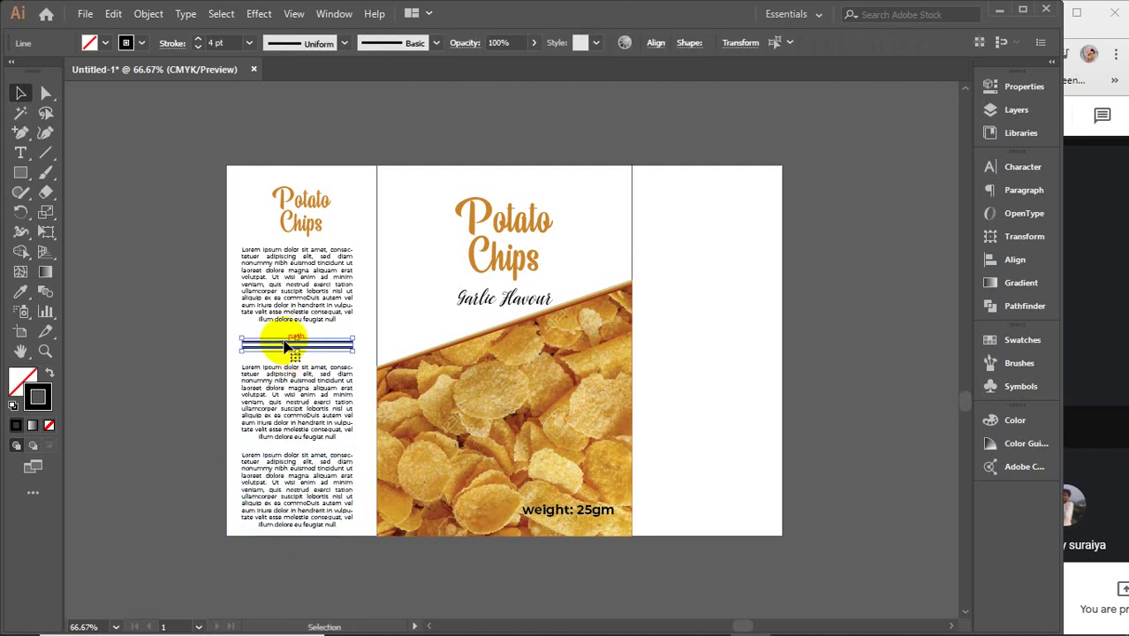
key("ctrl+g")
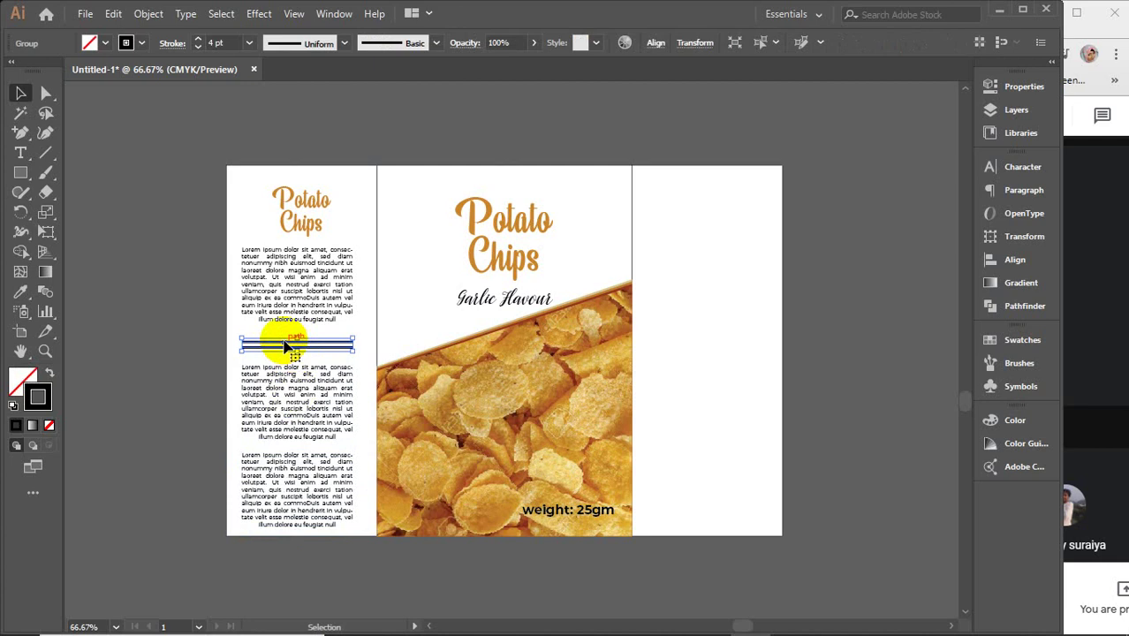
left_click_drag(284, 343, 285, 441)
- Shift the upper divider pair, the middle paragraph and the lower divider pair slightly higher to even out the vertical spacing
left_click(302, 289)
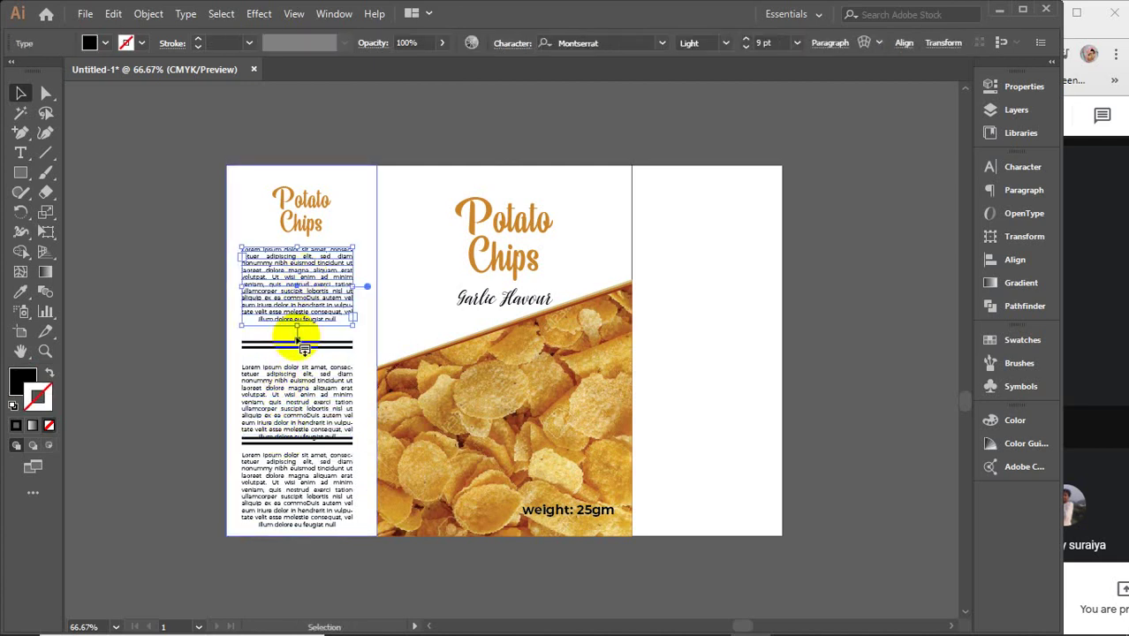
left_click_drag(311, 344, 314, 334)
left_click_drag(315, 384, 310, 370)
left_click_drag(329, 440, 326, 437)
- Centre the small title, paragraphs and divider lines horizontally on the left side panel, using the panel as the key object
left_click_drag(252, 122, 327, 564)
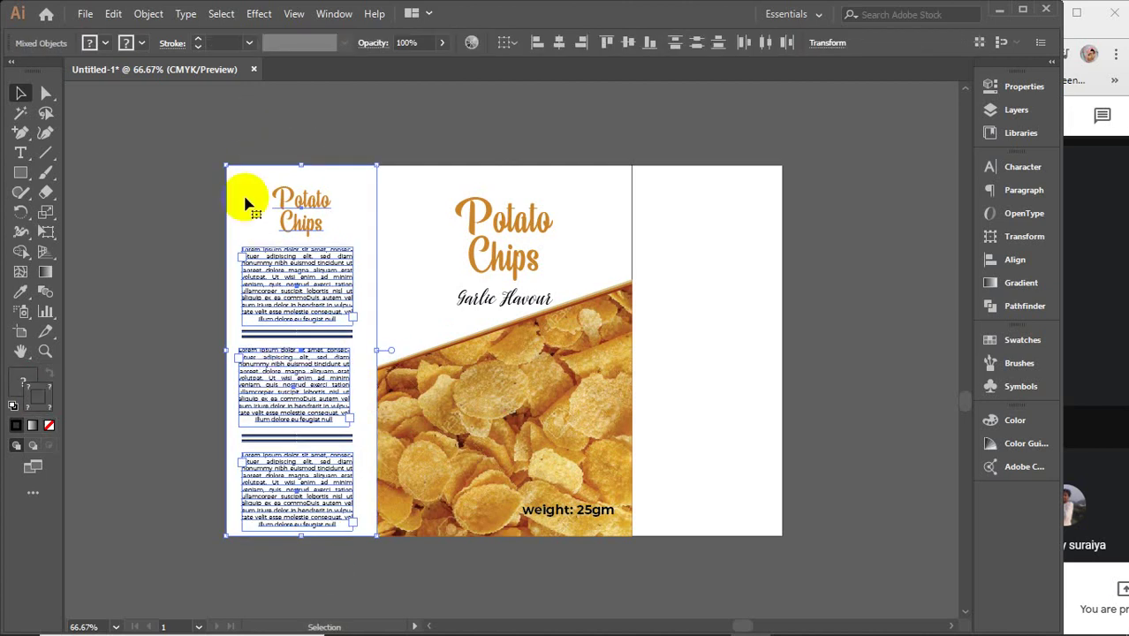
left_click(246, 197)
left_click(562, 41)
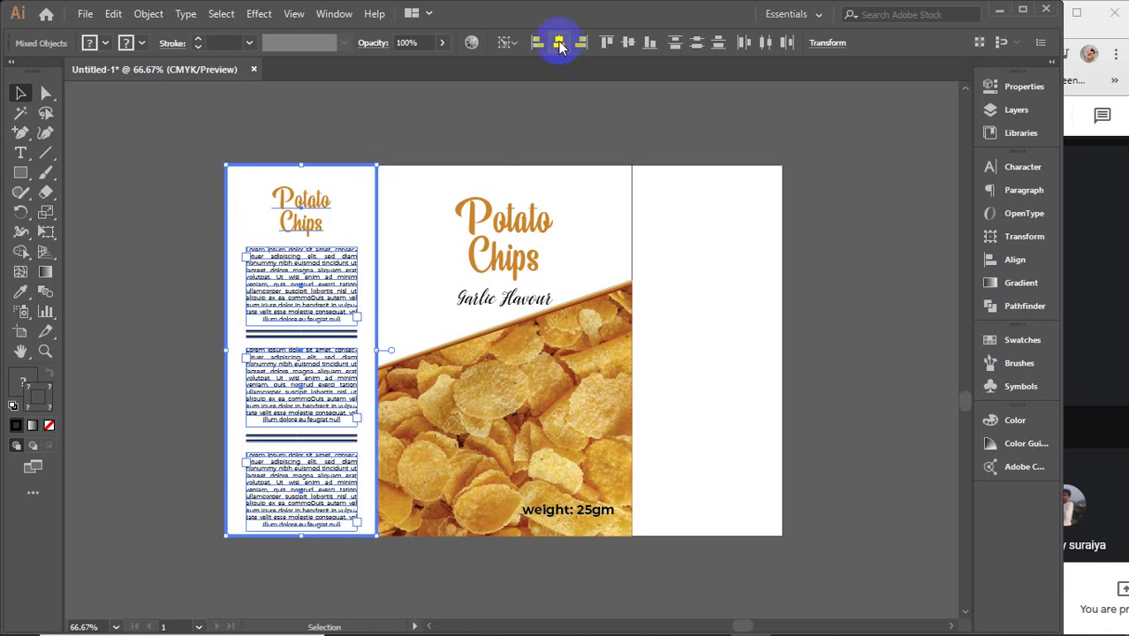
- Distribute the three paragraphs and the two divider pairs evenly in the vertical direction on the left side panel
left_click(378, 126)
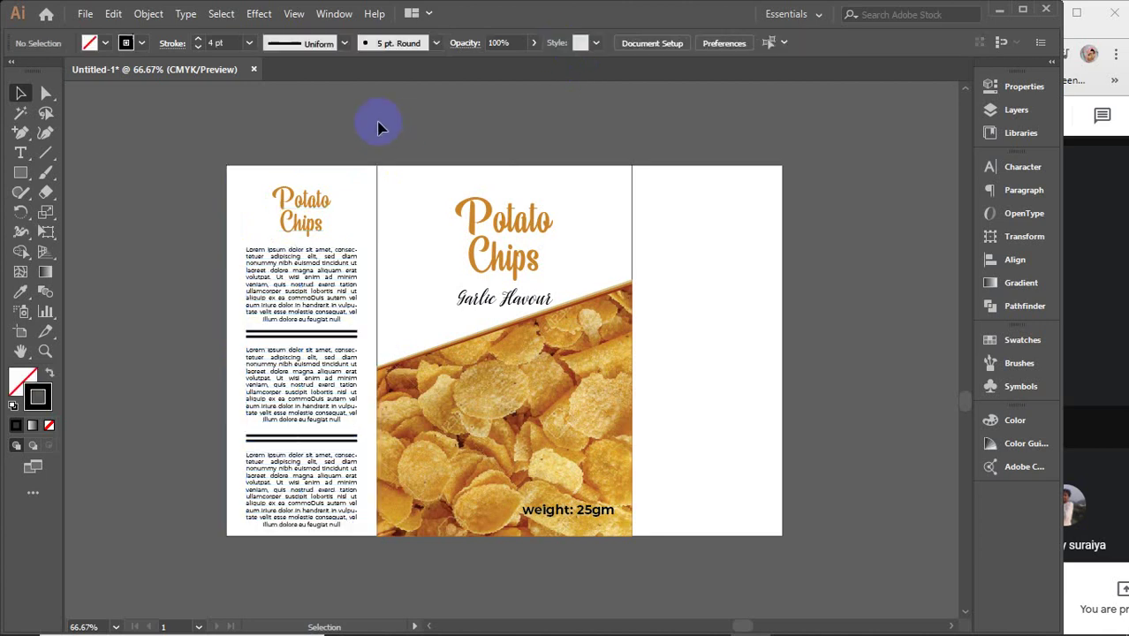
left_click(292, 347, "shift")
left_click(301, 442, "shift")
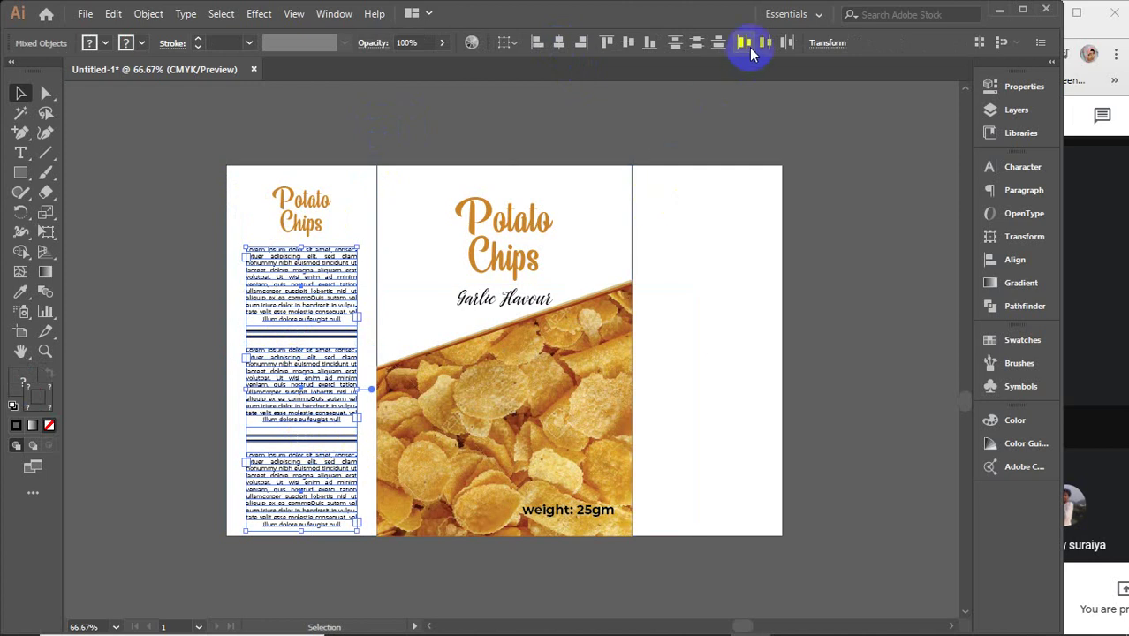
left_click(695, 42)
key("a")
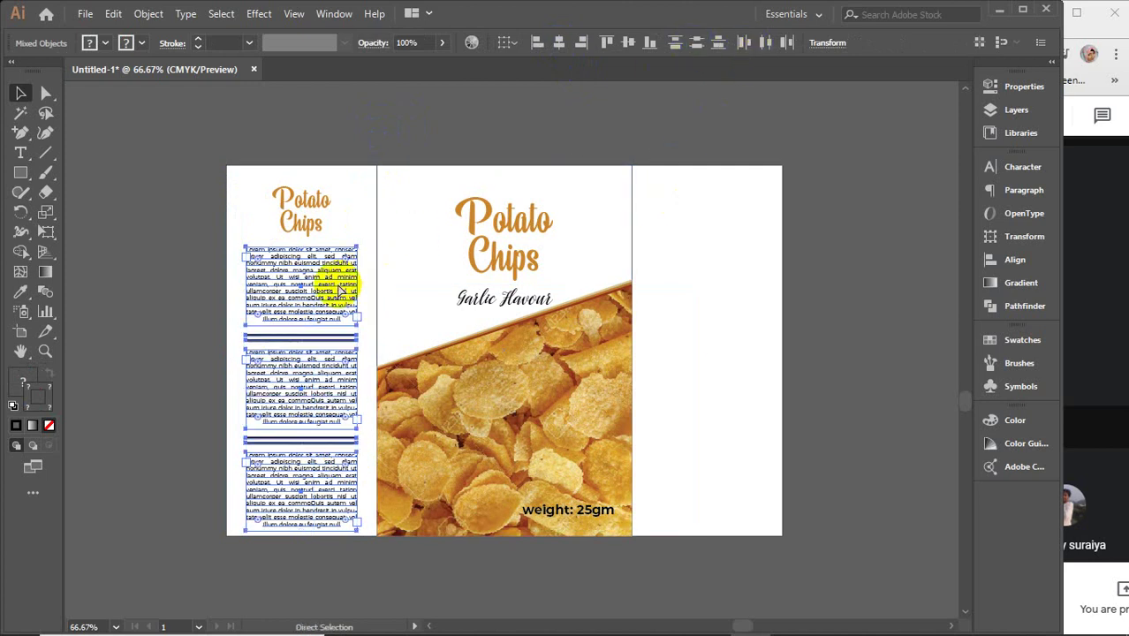
key("v")
- Group the small title with the paragraphs and dividers, and centre the group vertically on the left side panel
key("ctrl+g")
left_click(311, 228, "shift")
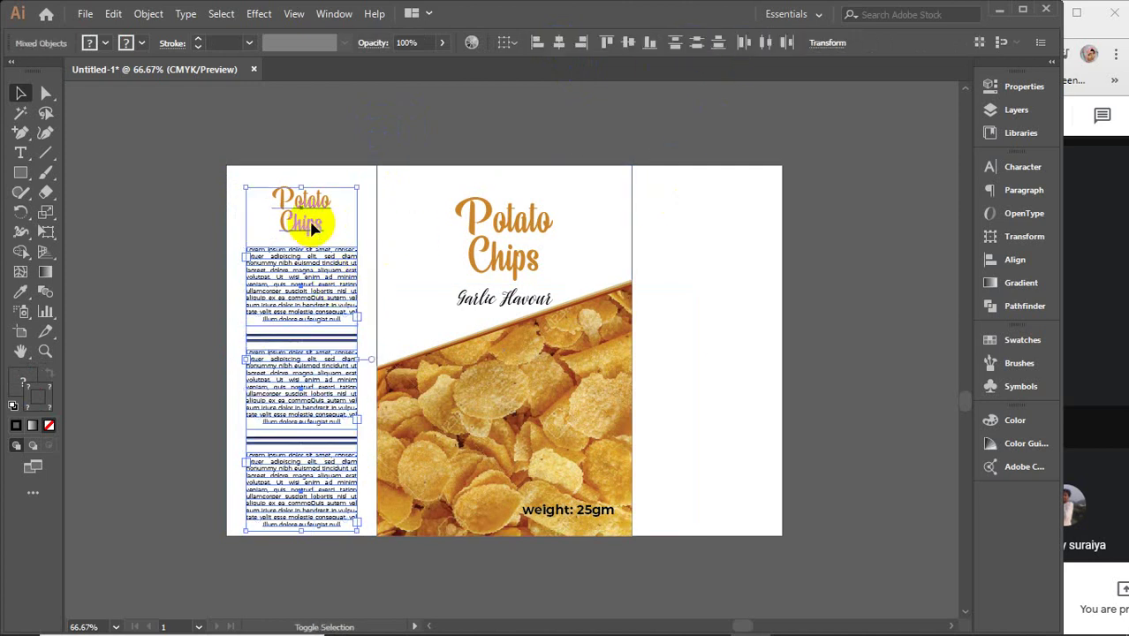
key("ctrl+g")
left_click(297, 181, "shift")
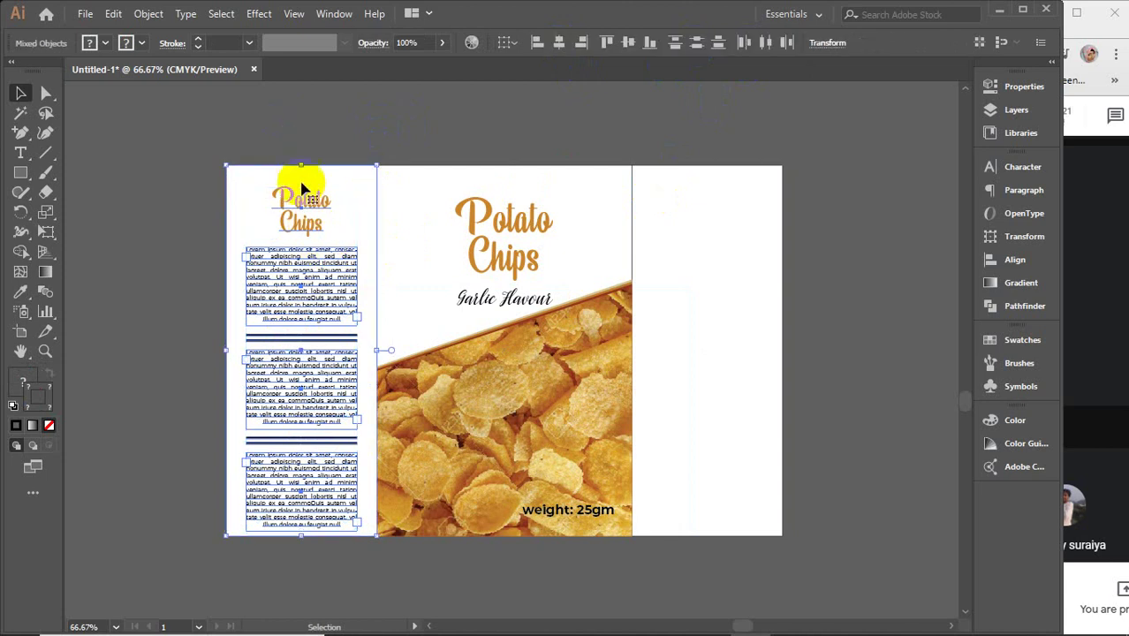
left_click(627, 42)
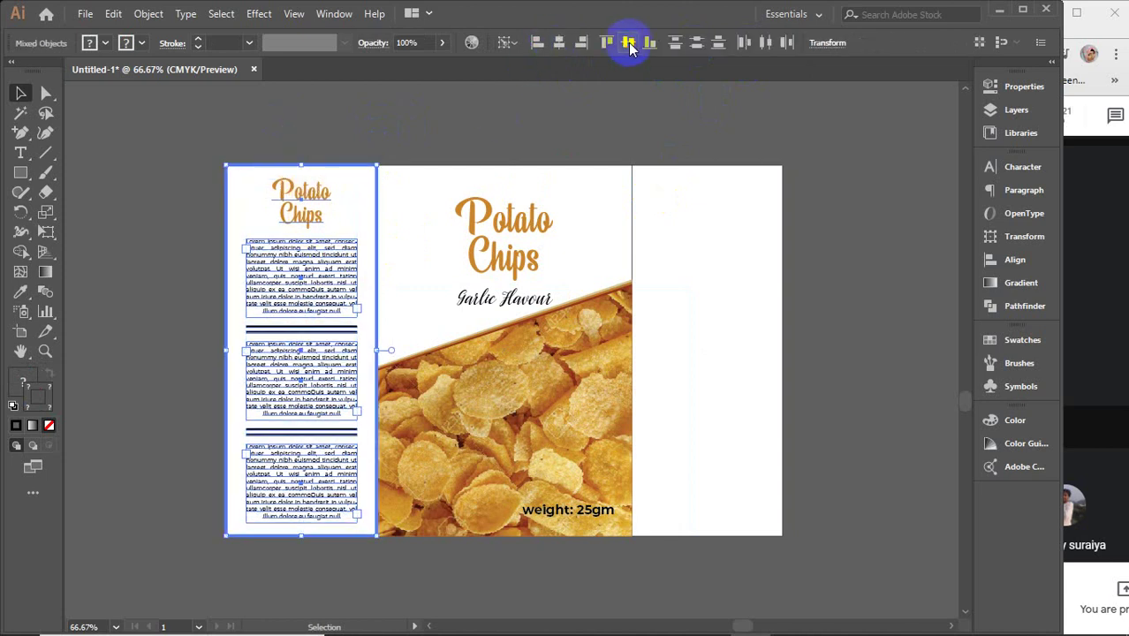
left_click(398, 117)
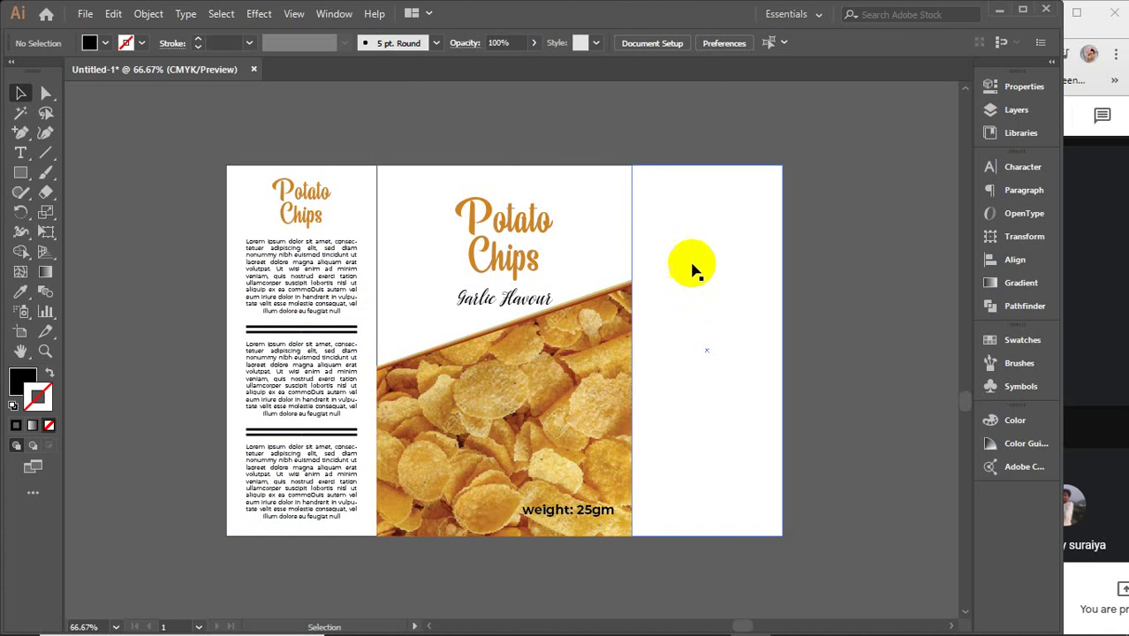
- Copy the front's Potato Chips title and Garlic Flavour line straight across onto the right side panel
left_click(499, 260)
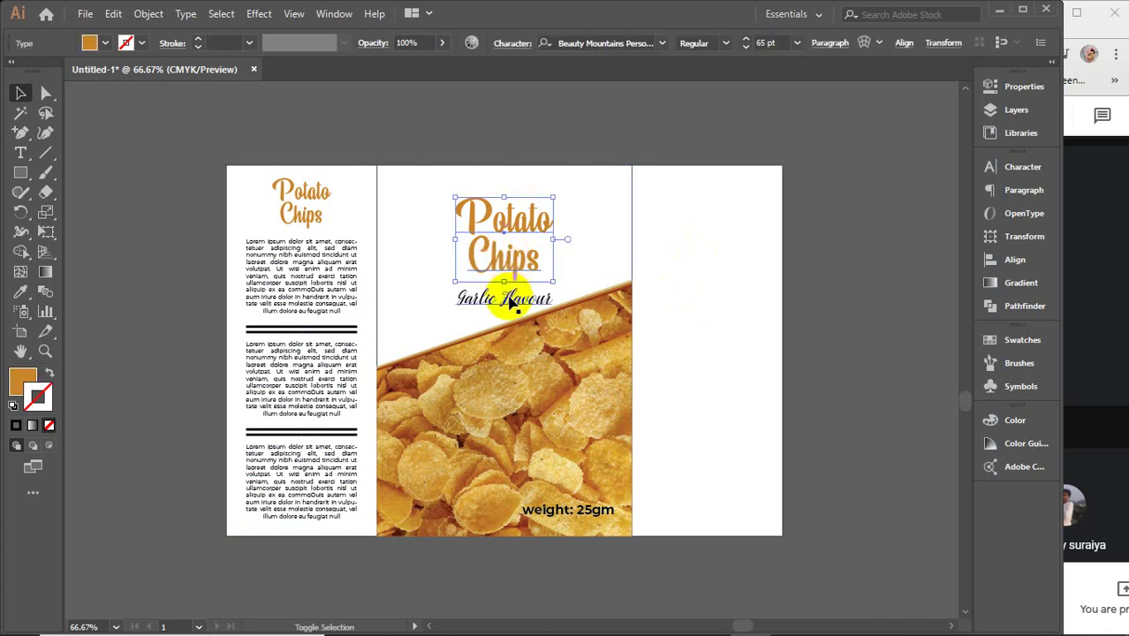
left_click(510, 300, "shift")
left_click_drag(509, 300, 716, 301)
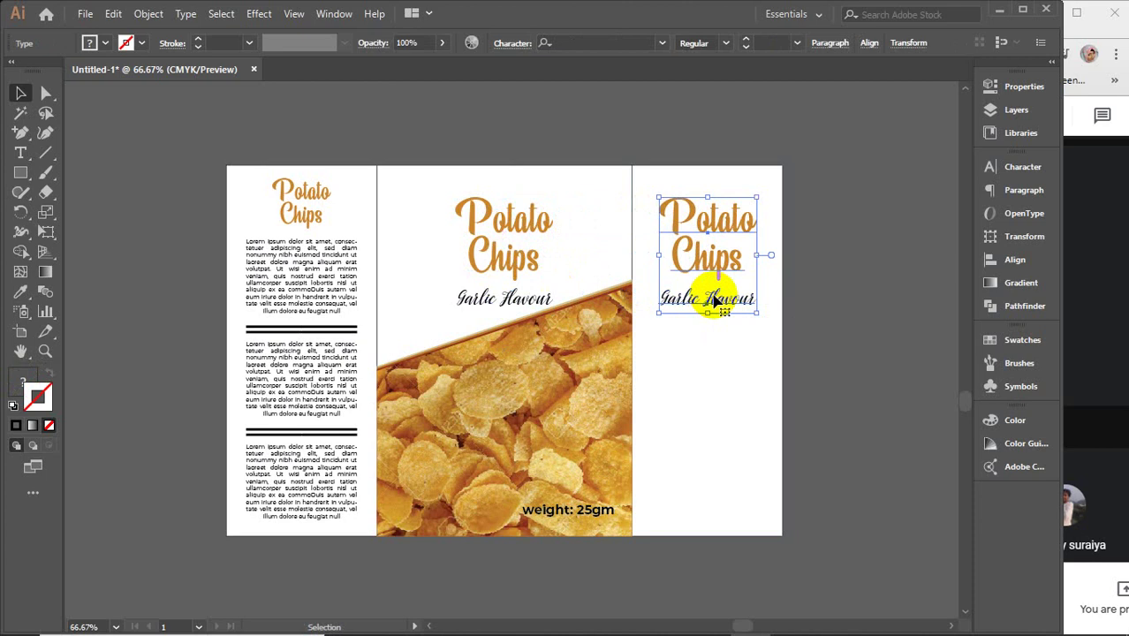
left_click(852, 322)
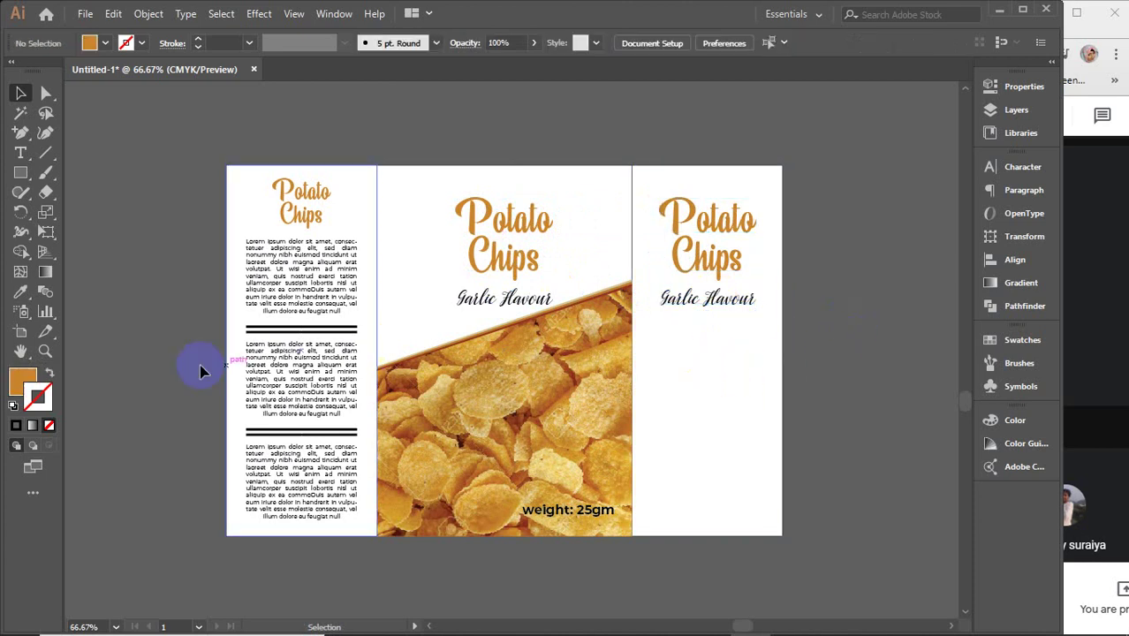
left_click(21, 174)
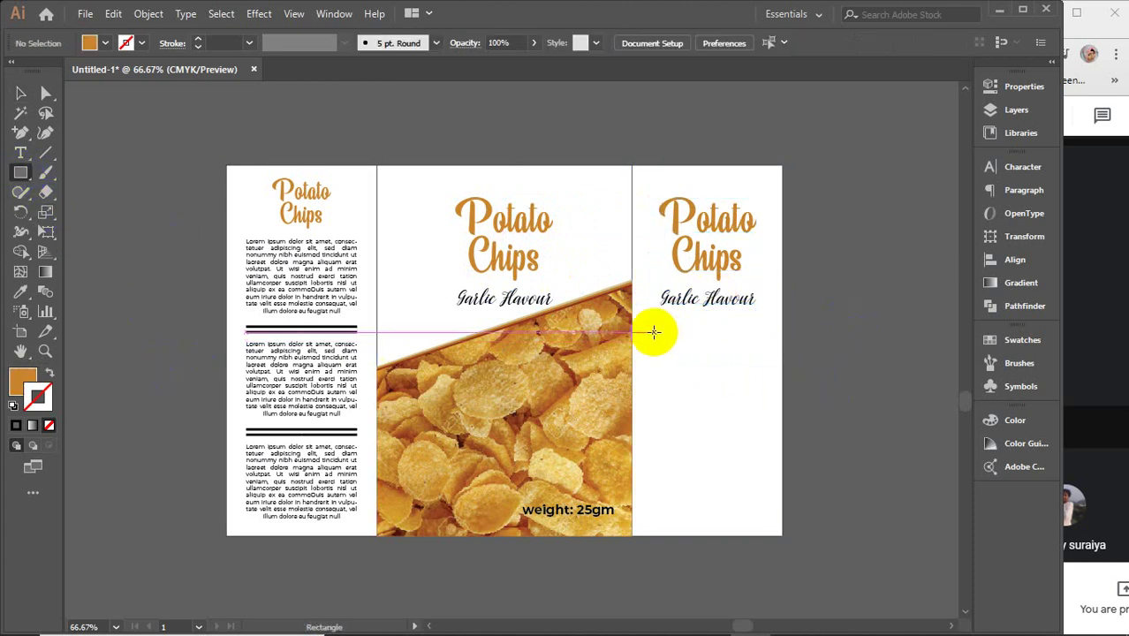
left_click_drag(654, 333, 759, 454)
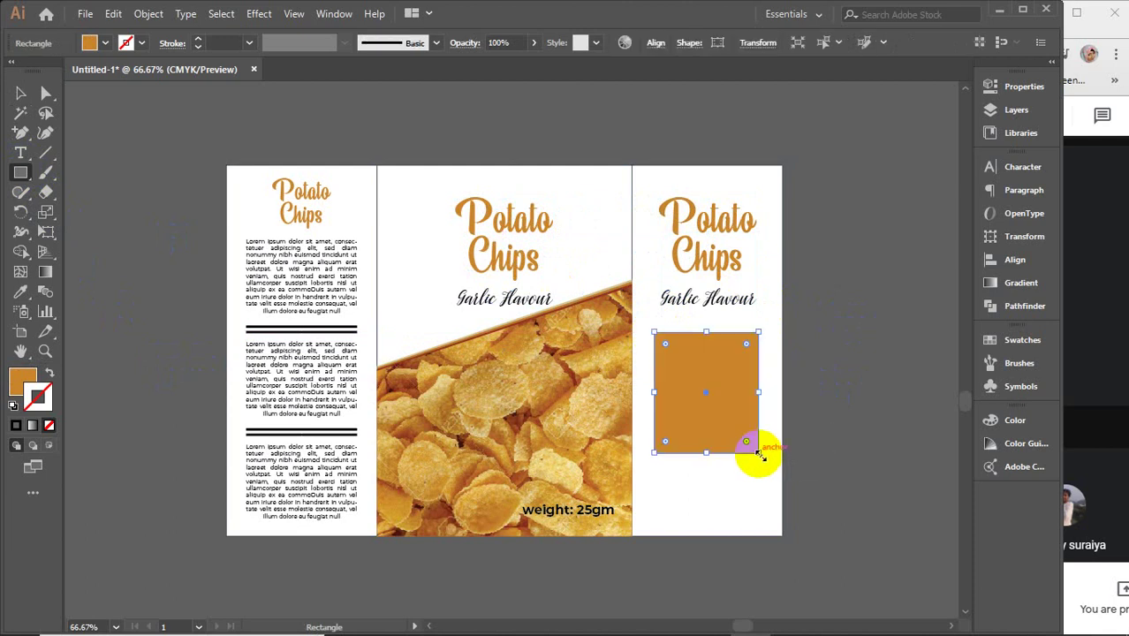
key("Delete")
- Add a placeholder text paragraph in black Montserrat Light 9 pt beneath Garlic Flavour on the right side panel
left_click(20, 153)
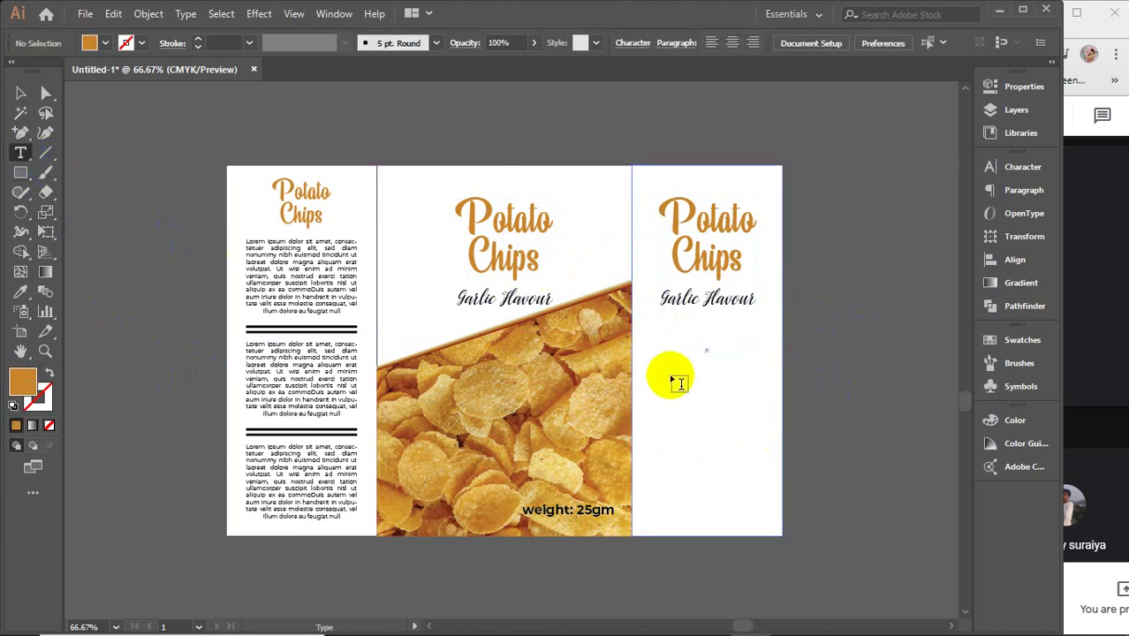
left_click_drag(652, 334, 762, 407)
left_click(18, 97)
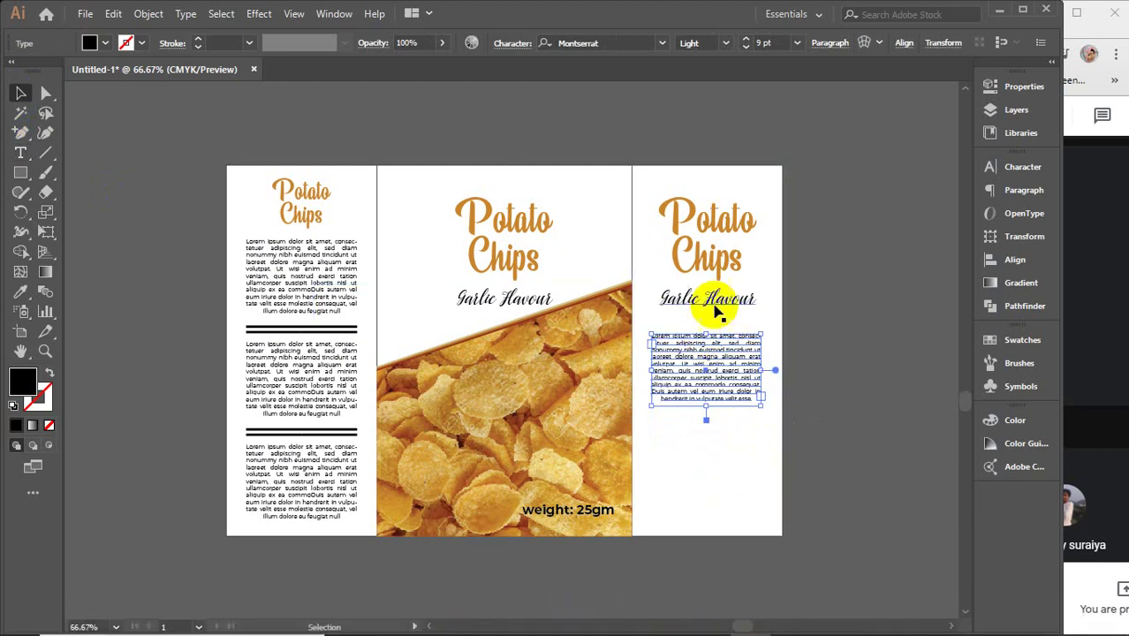
- Switch to Chrome and search Google Images for "lays chips qr code" in a new tab
mouse_move(749, 628)
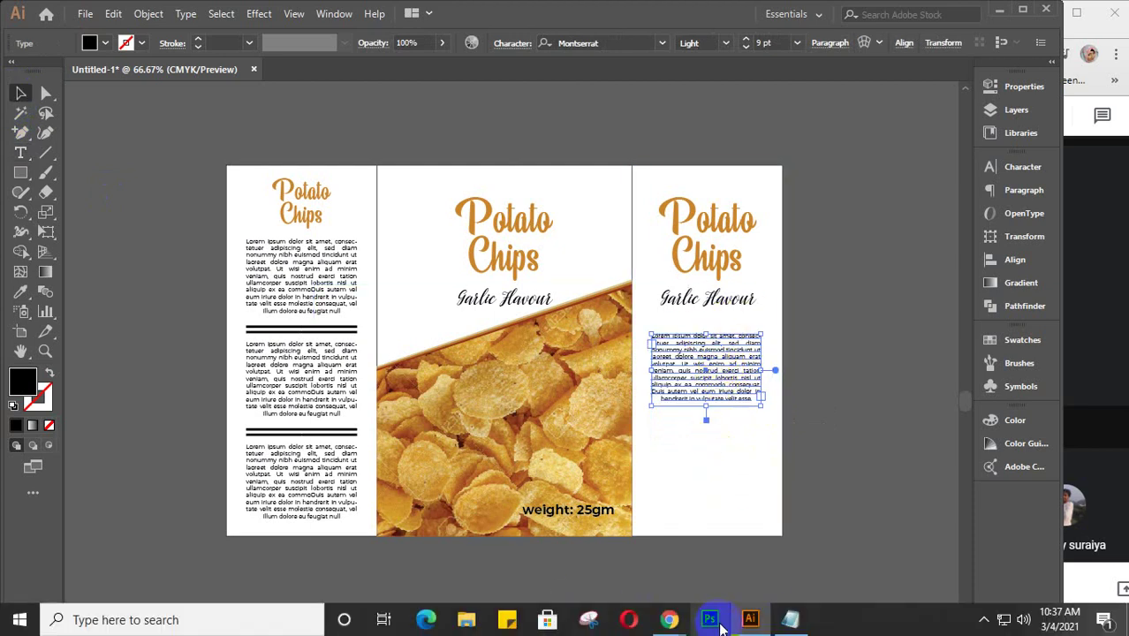
mouse_move(668, 617)
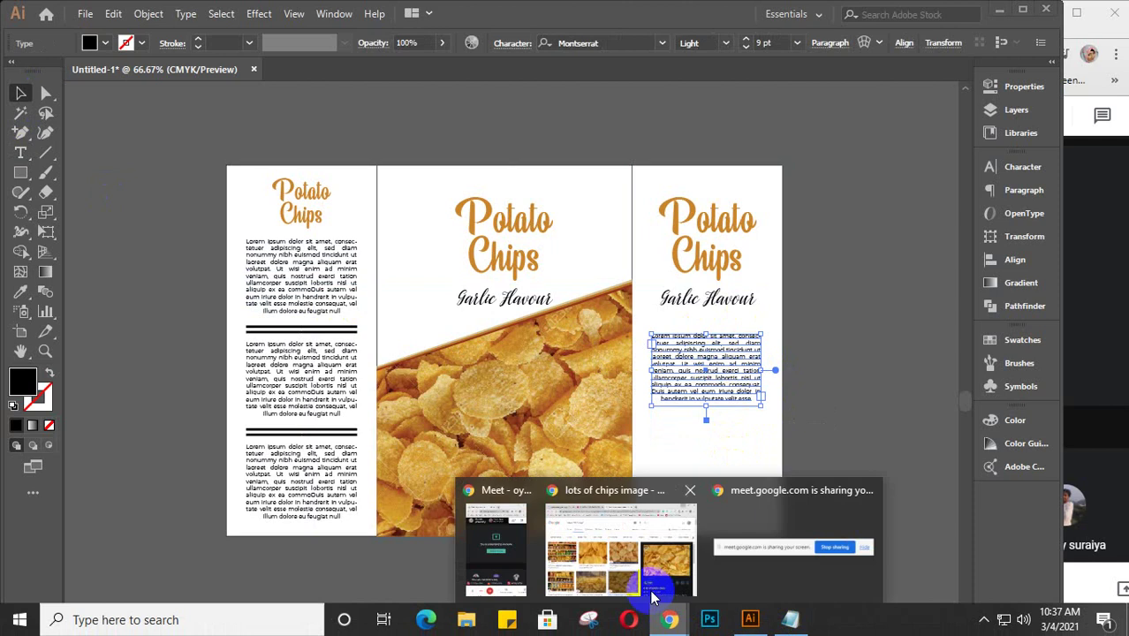
left_click(654, 597)
left_click(618, 23)
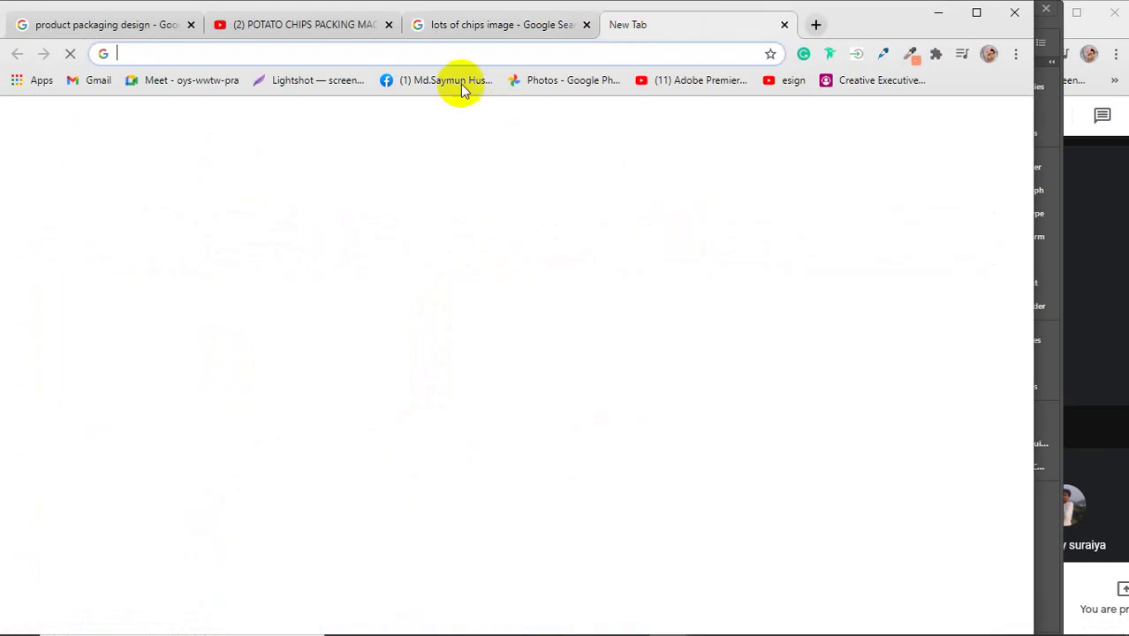
type("chip")
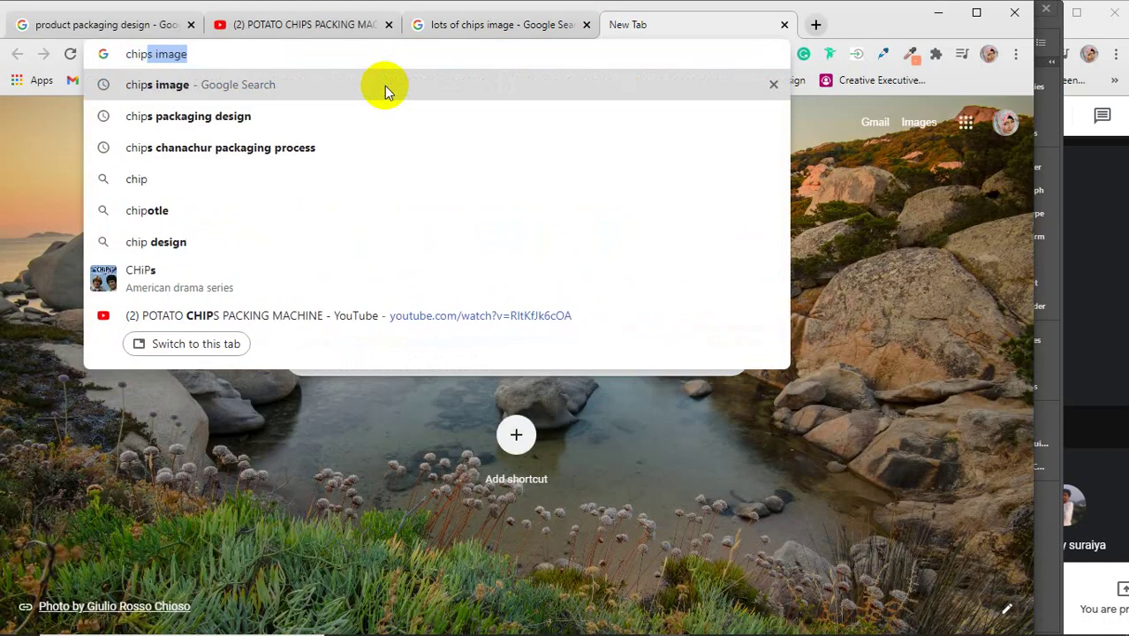
type("s")
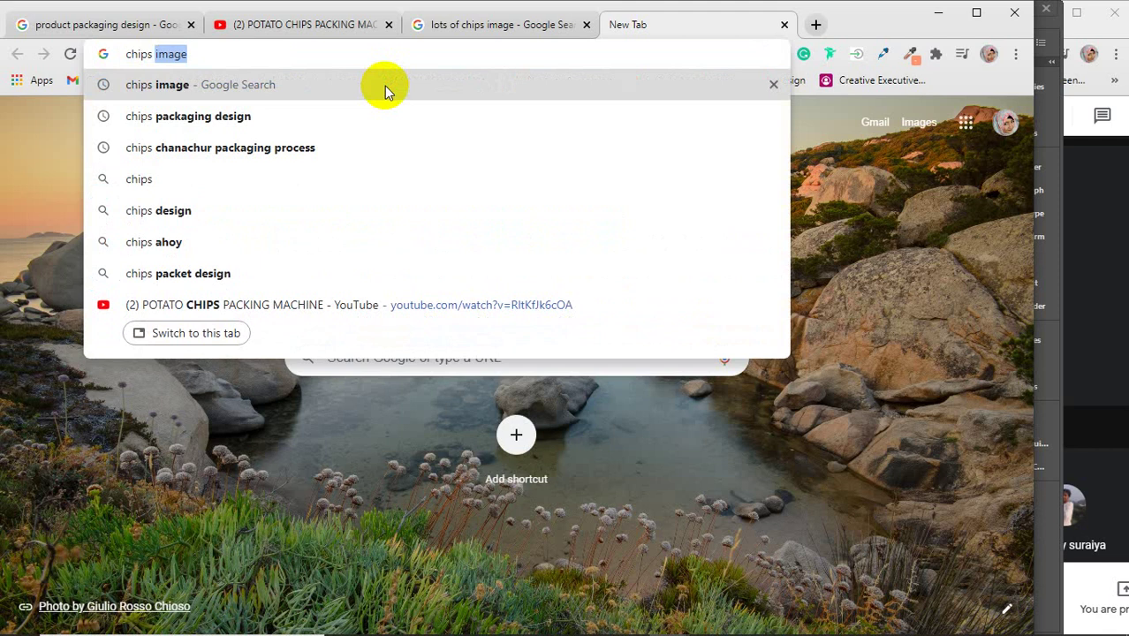
type(" qr")
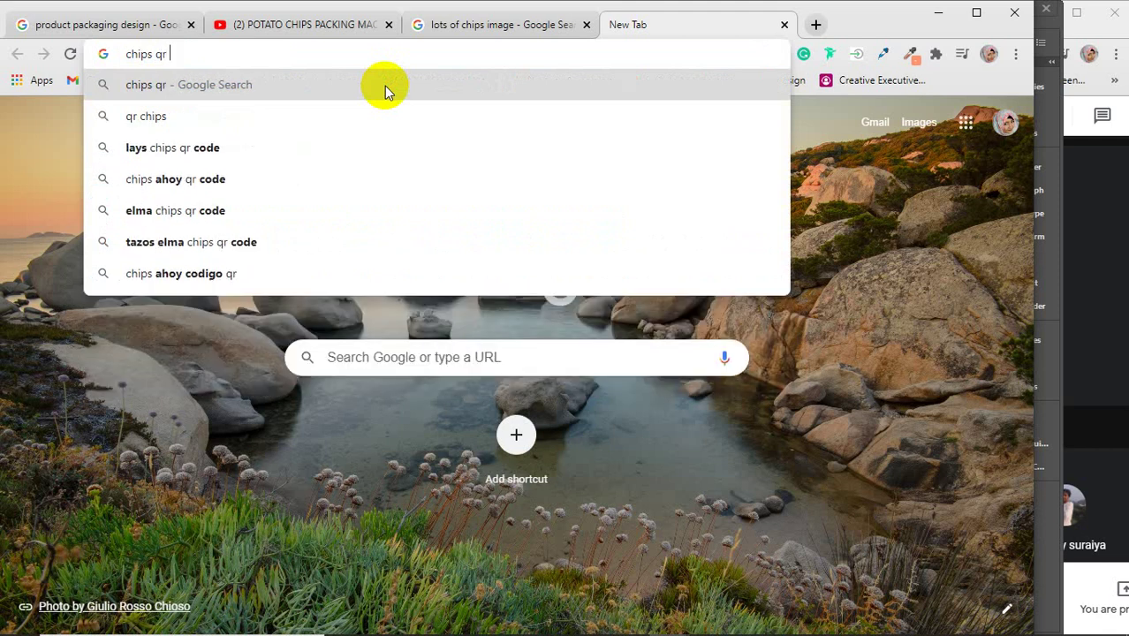
left_click(262, 148)
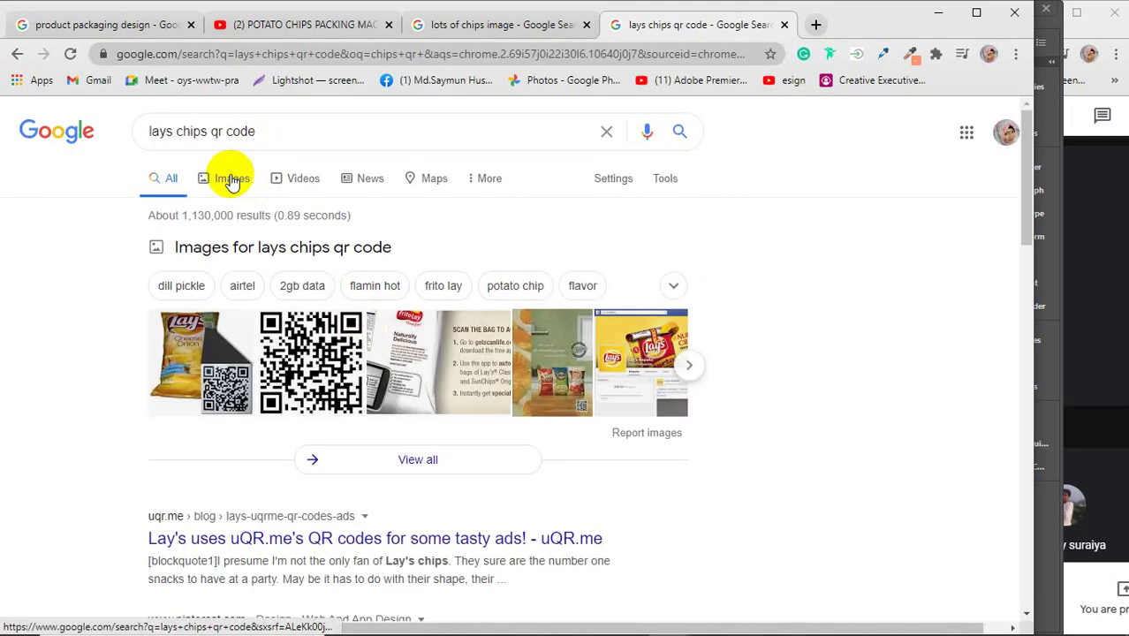
left_click(232, 179)
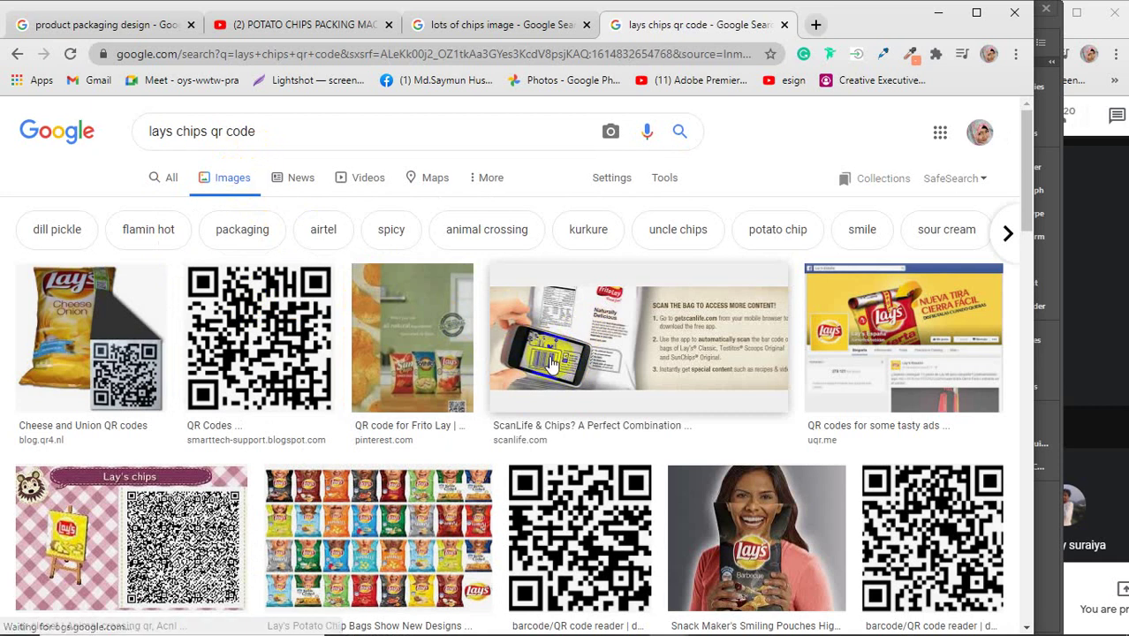
- Change the image search to "lays chips bar code"
left_click(228, 141)
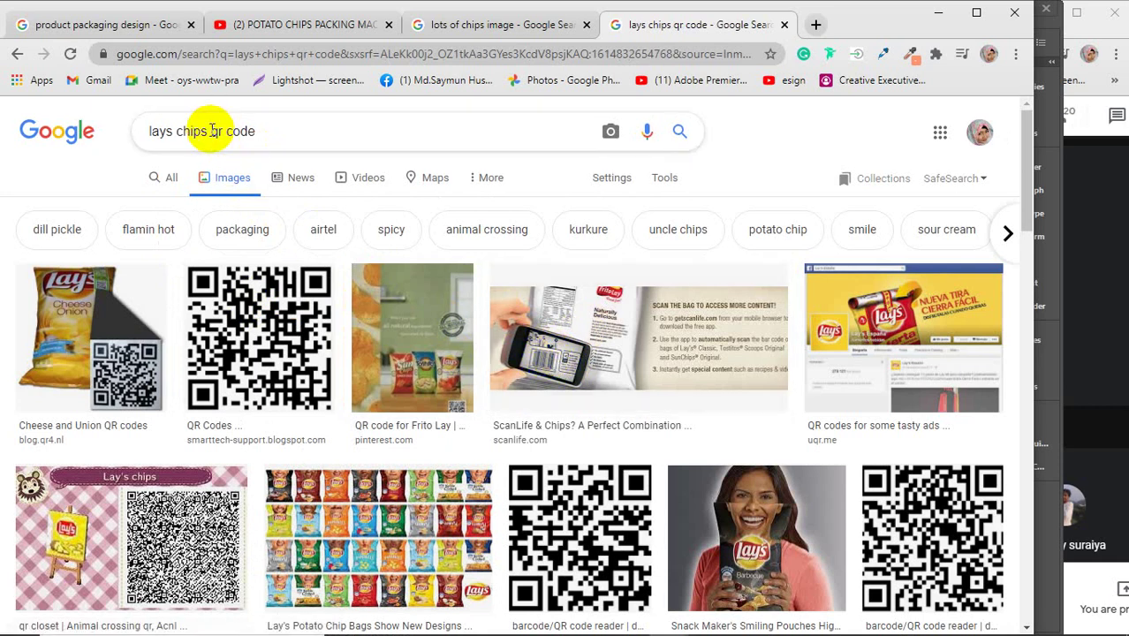
left_click(215, 131)
type("bar")
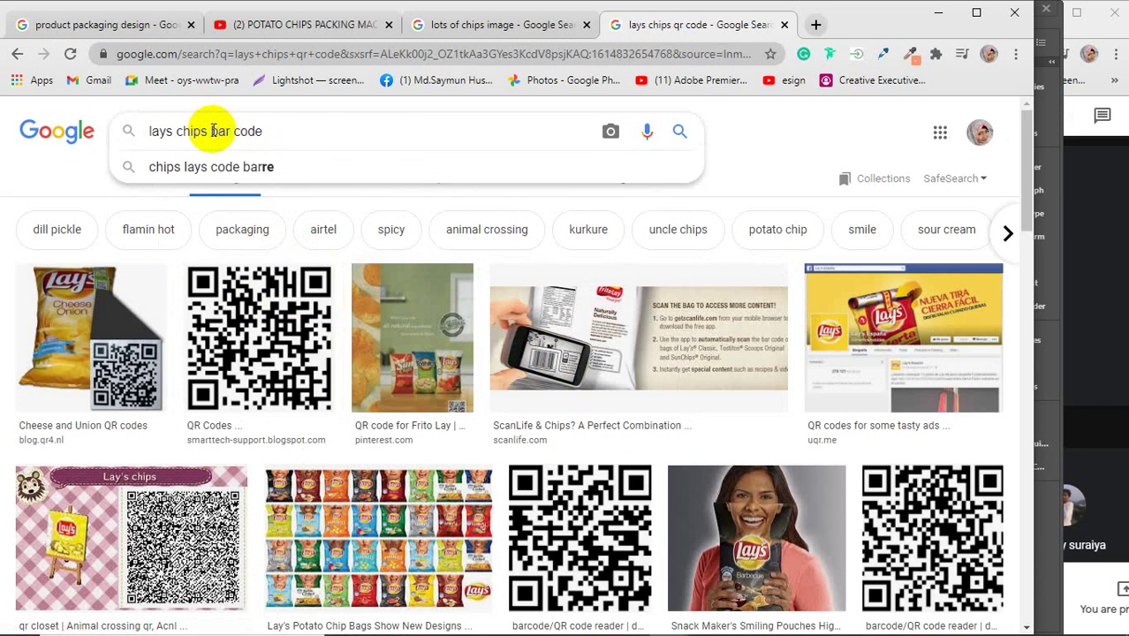
key("Return")
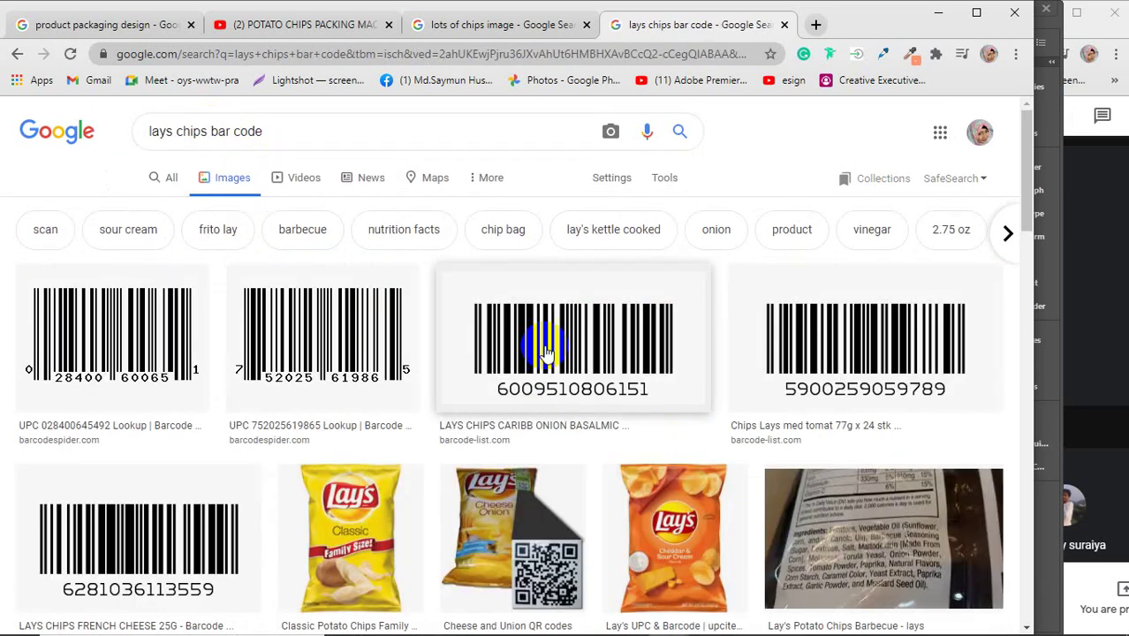
- Copy the Lays Chips Caribb Onion barcode image from the results and paste it into the packet design in Illustrator
left_click(546, 354)
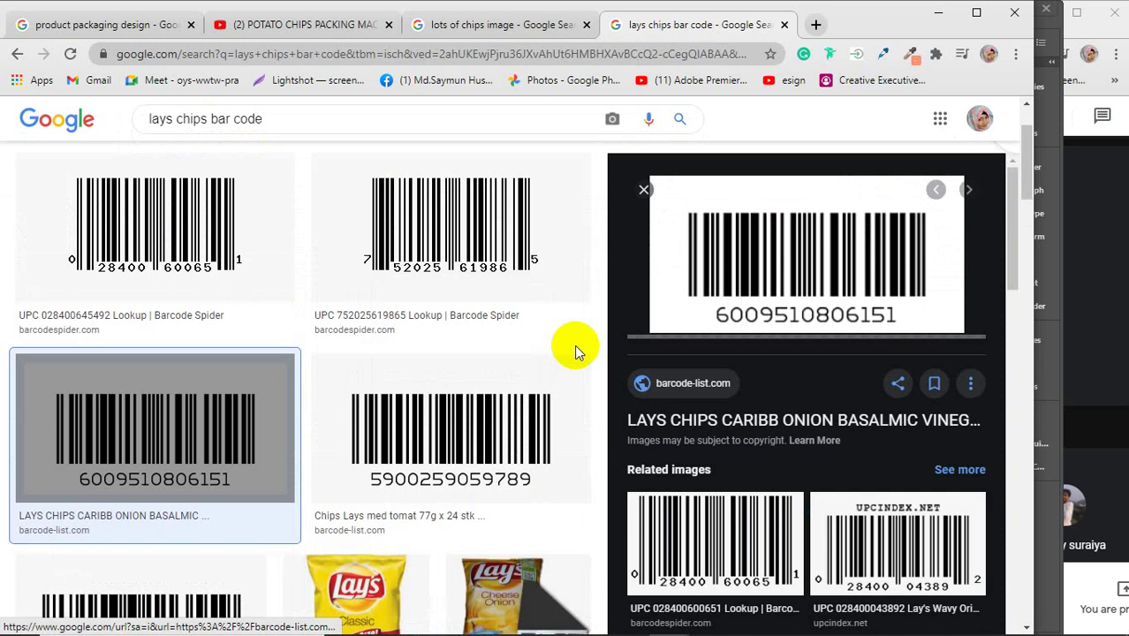
right_click(781, 222)
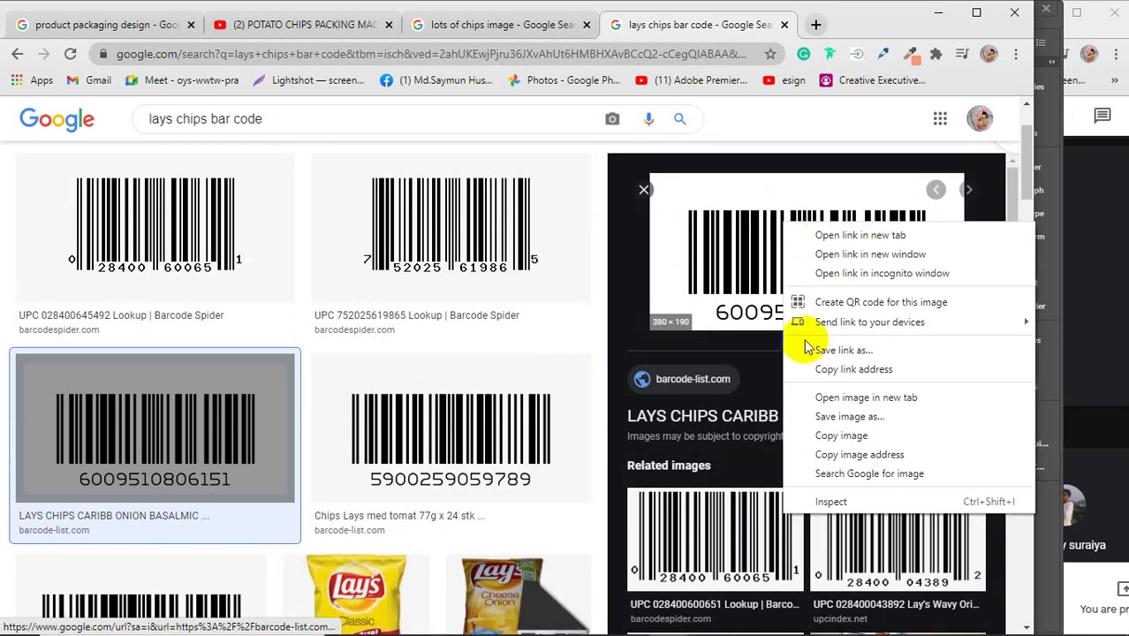
left_click(841, 436)
left_click(938, 13)
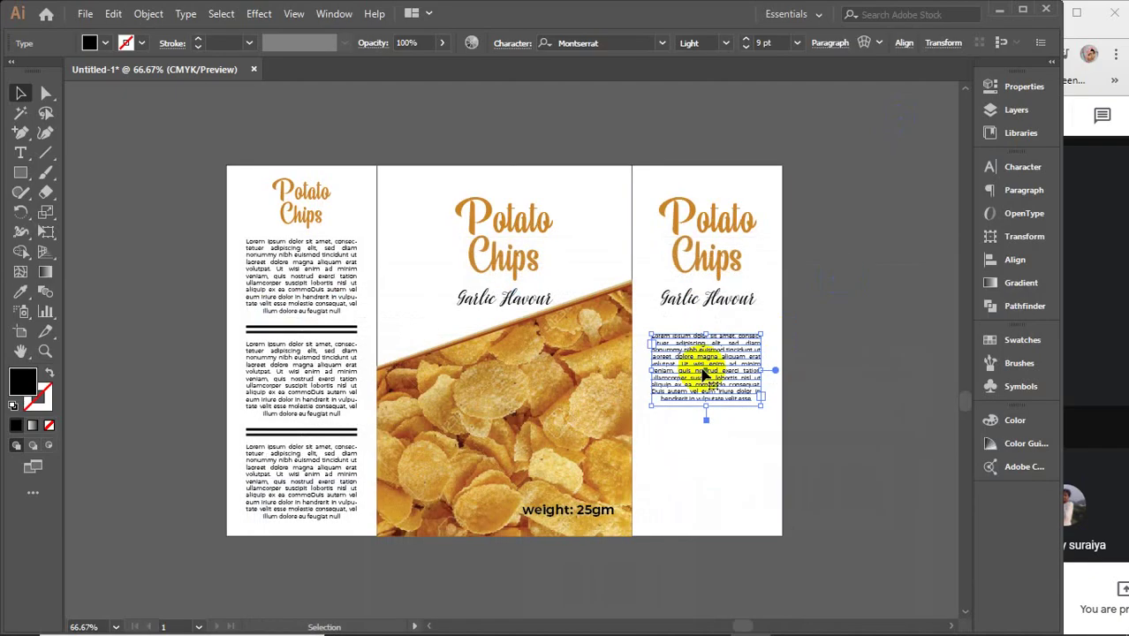
left_click(659, 469)
key("ctrl+v")
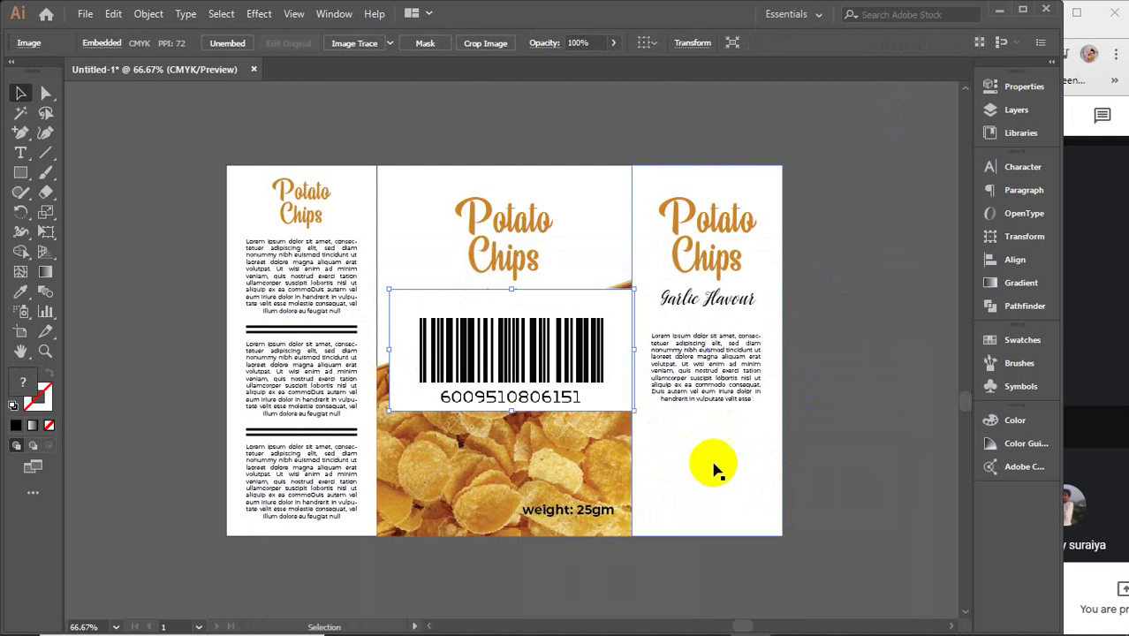
- Shrink the pasted barcode to about half size and place it near the foot of the right side panel
left_click_drag(534, 371, 782, 495)
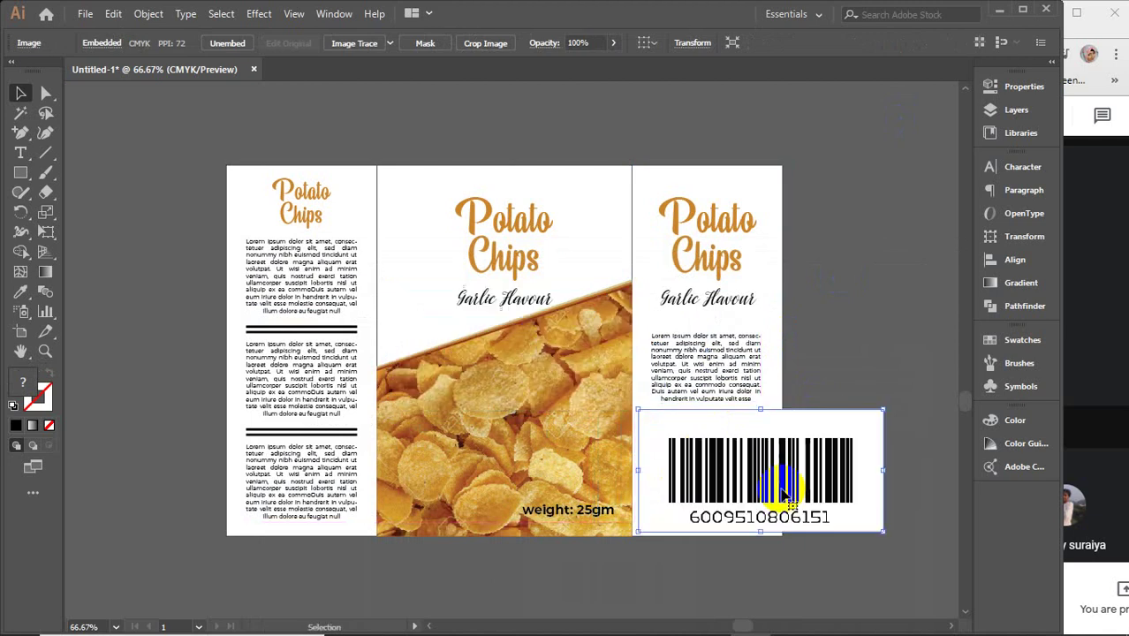
left_click_drag(881, 531, 765, 476)
left_click_drag(720, 439, 720, 483)
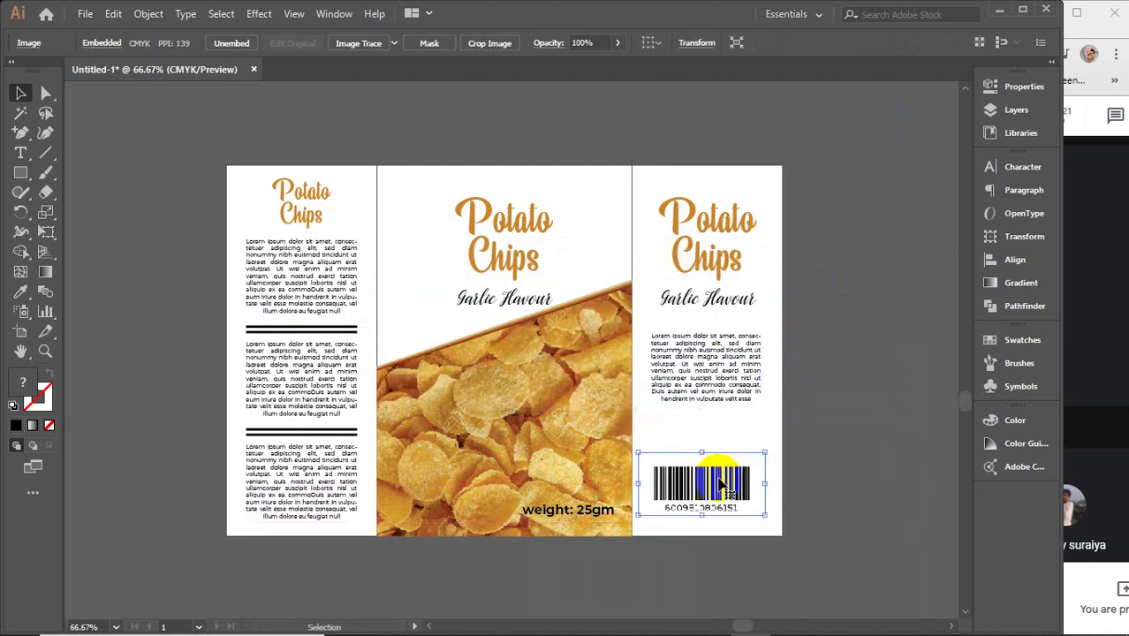
- Centre the title, flavour line, paragraph and barcode horizontally on the right side panel, using the panel as the key object
left_click(693, 181)
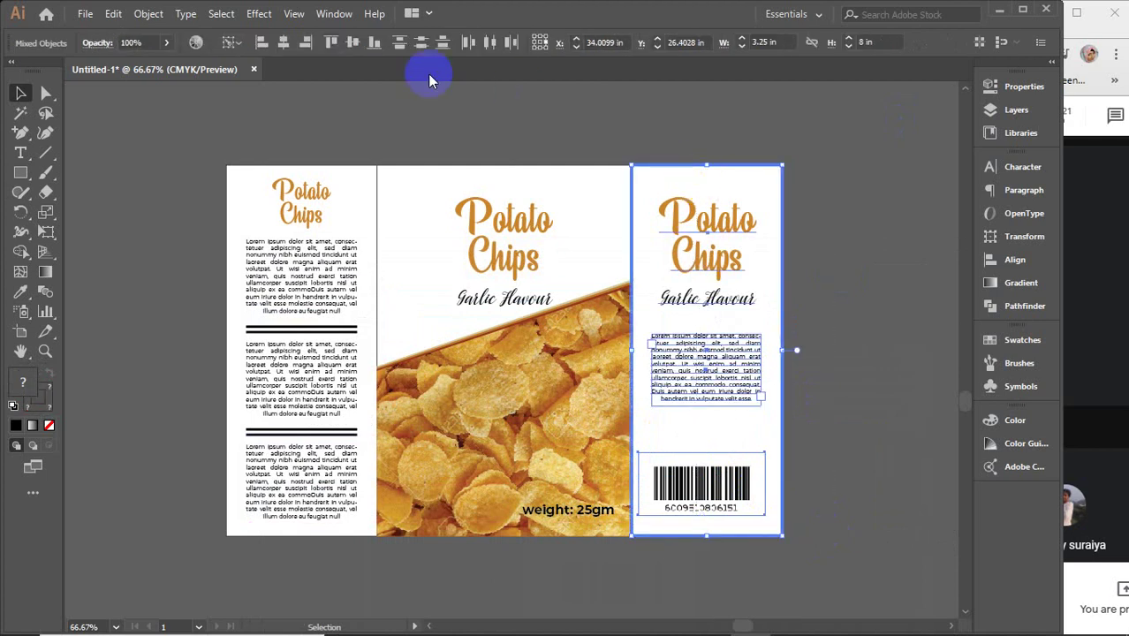
left_click(284, 44)
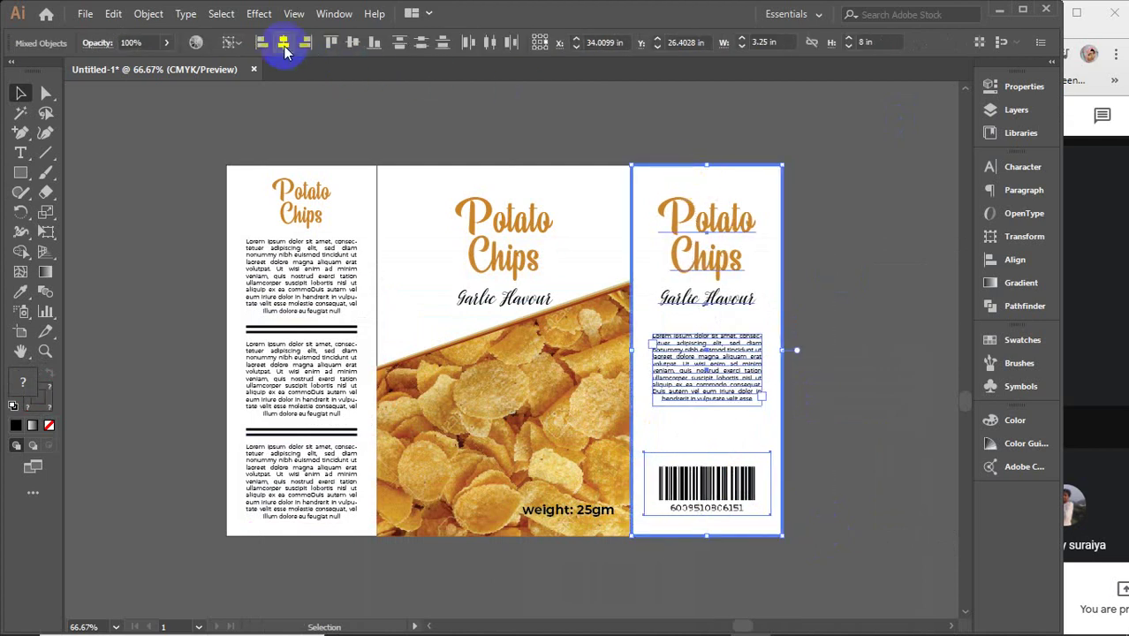
left_click(865, 350)
- Duplicate the right side panel's paragraph just above the barcode, then move the original up slightly and shorten its text frame
left_click(712, 375)
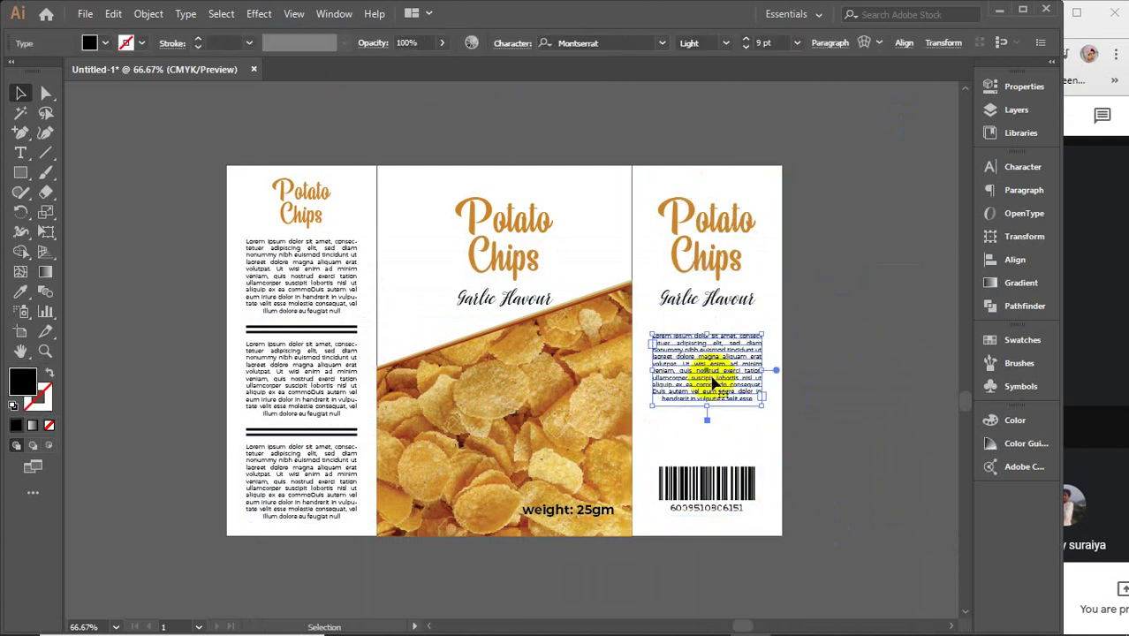
mouse_move(712, 376)
left_mouse_down()
mouse_move(714, 425)
mouse_move(710, 364)
left_mouse_up()
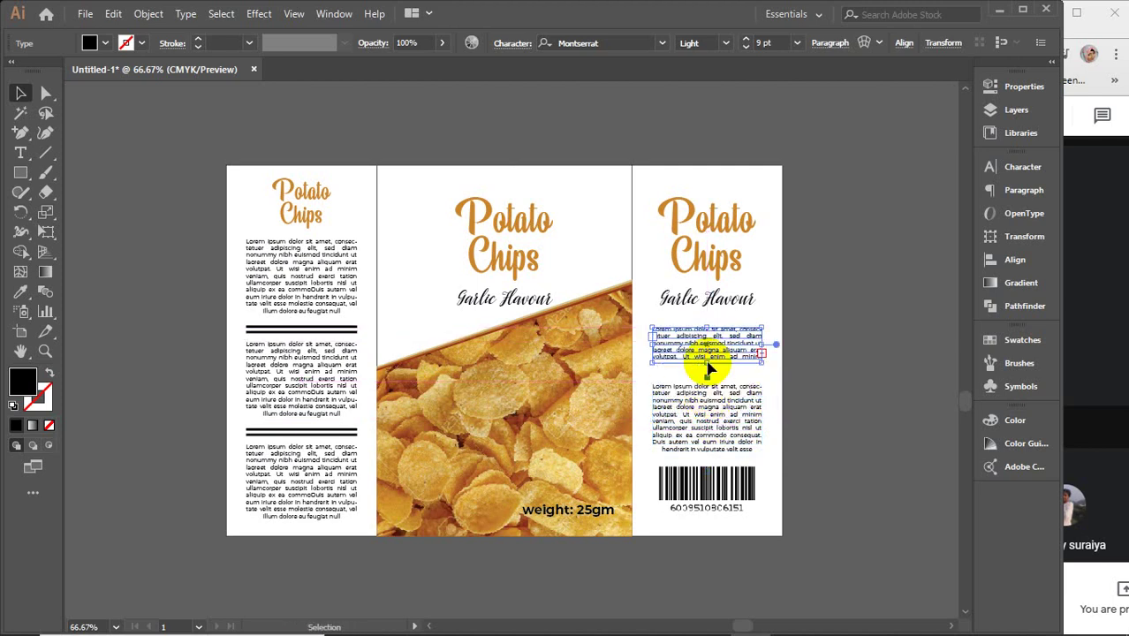
left_click(839, 343)
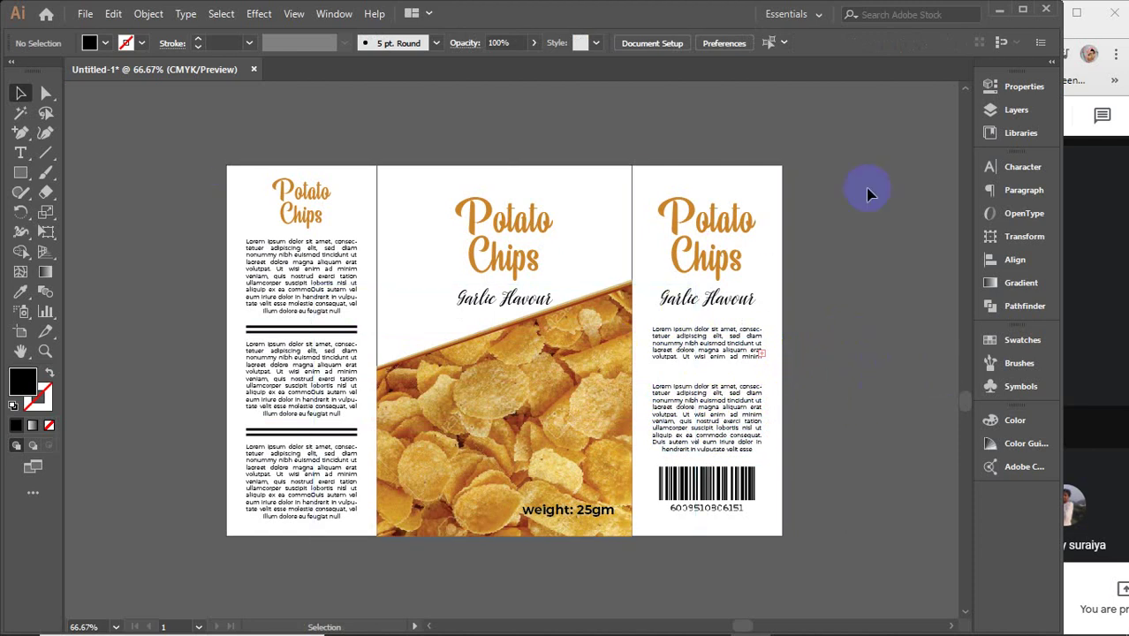
- Group the contents of the right, front and left panels separately, making one group per panel
left_click_drag(664, 133, 795, 544)
key("ctrl+g")
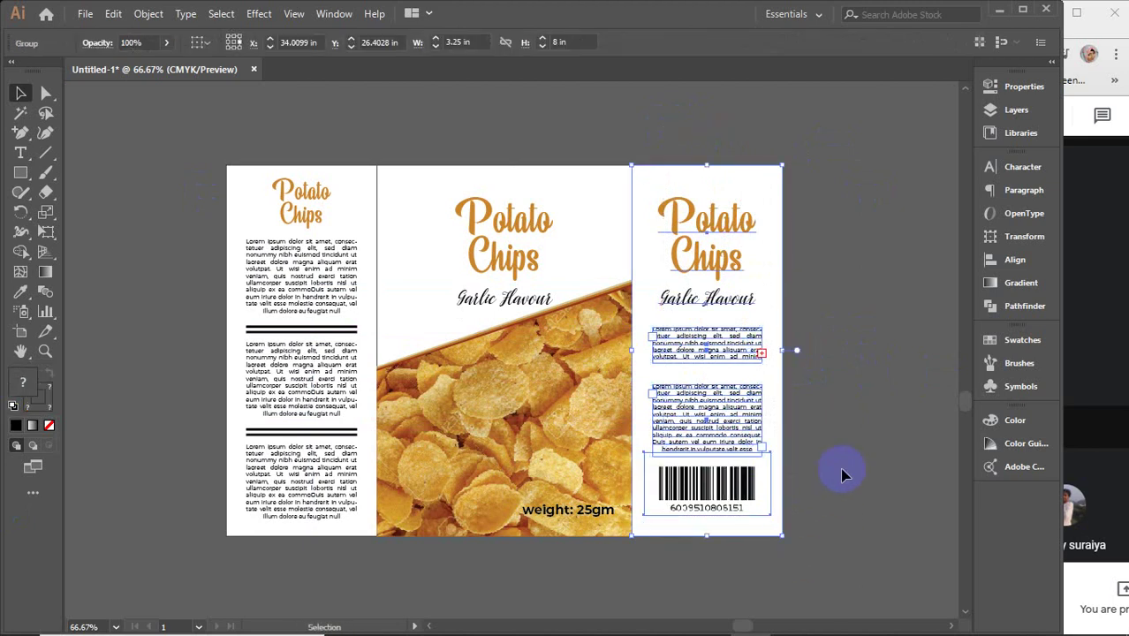
left_click_drag(432, 126, 587, 567)
key("ctrl+g")
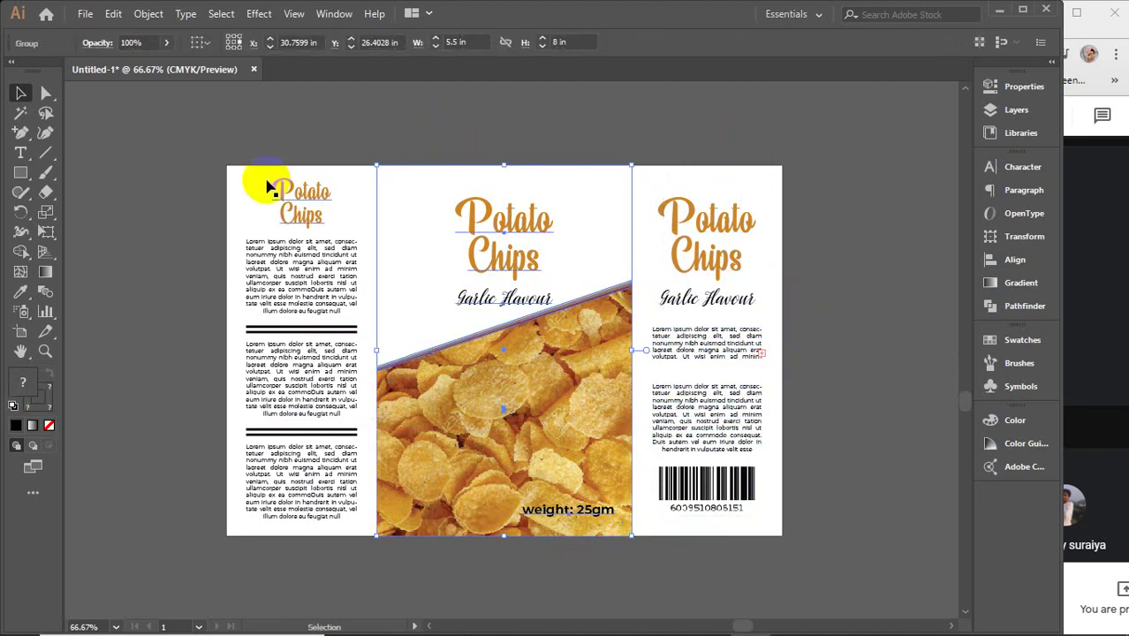
left_click_drag(250, 125, 344, 570)
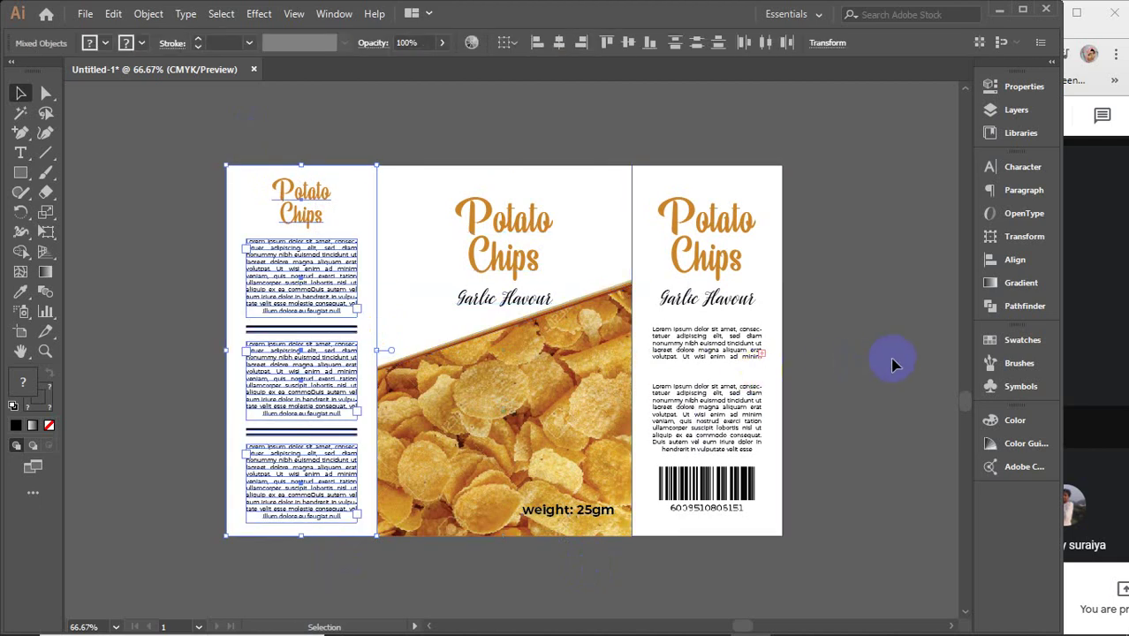
key("a")
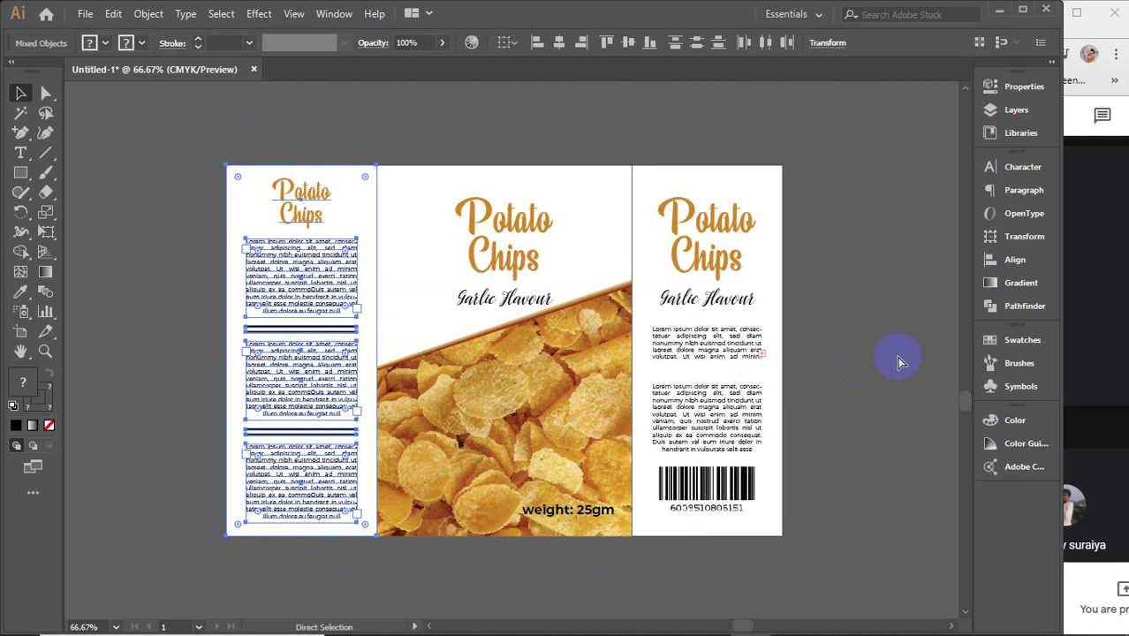
key("ctrl+g")
key("v")
left_click(887, 213)
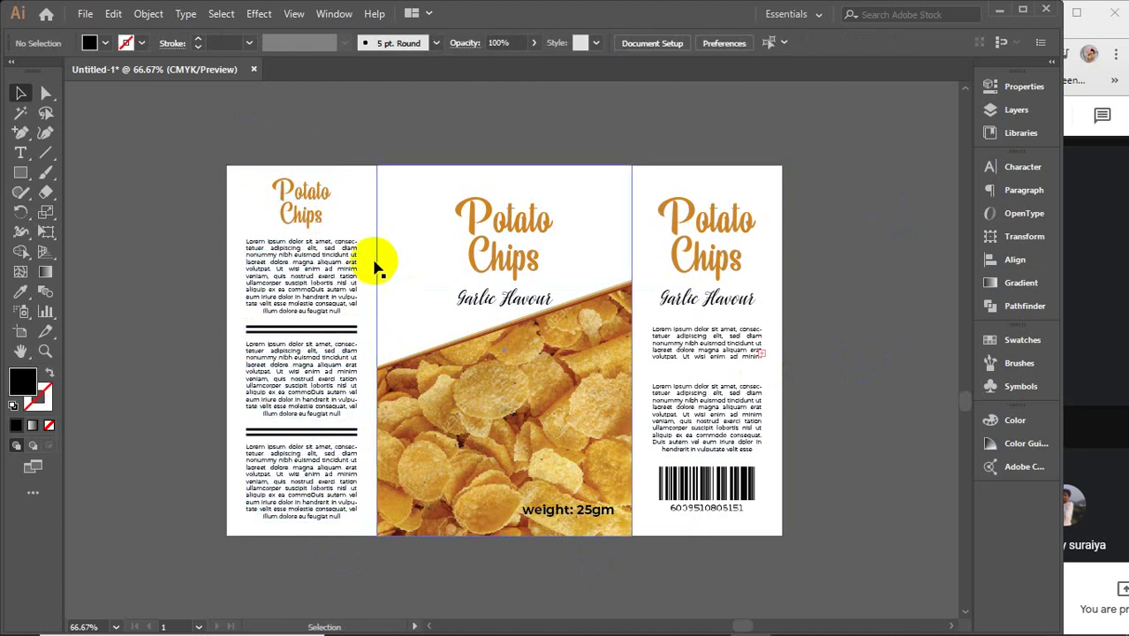
left_click(300, 201)
left_click(256, 127)
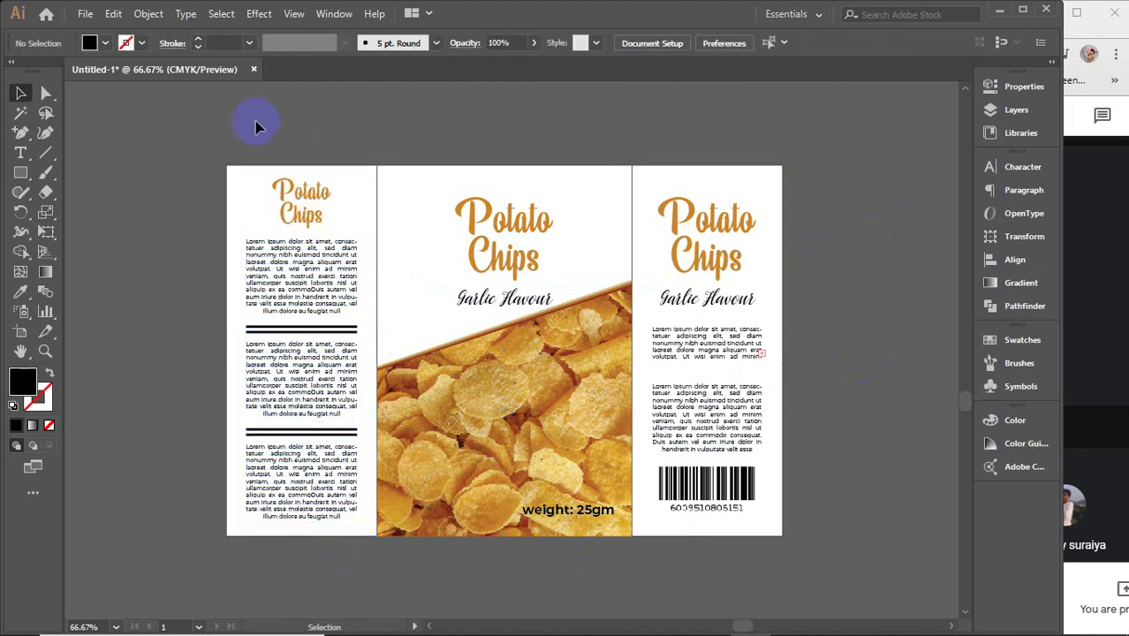
- Draw a thin vertical rectangle about 0.02 in wide and 0.16 in high at the left panel's upper-left corner
left_click(45, 154)
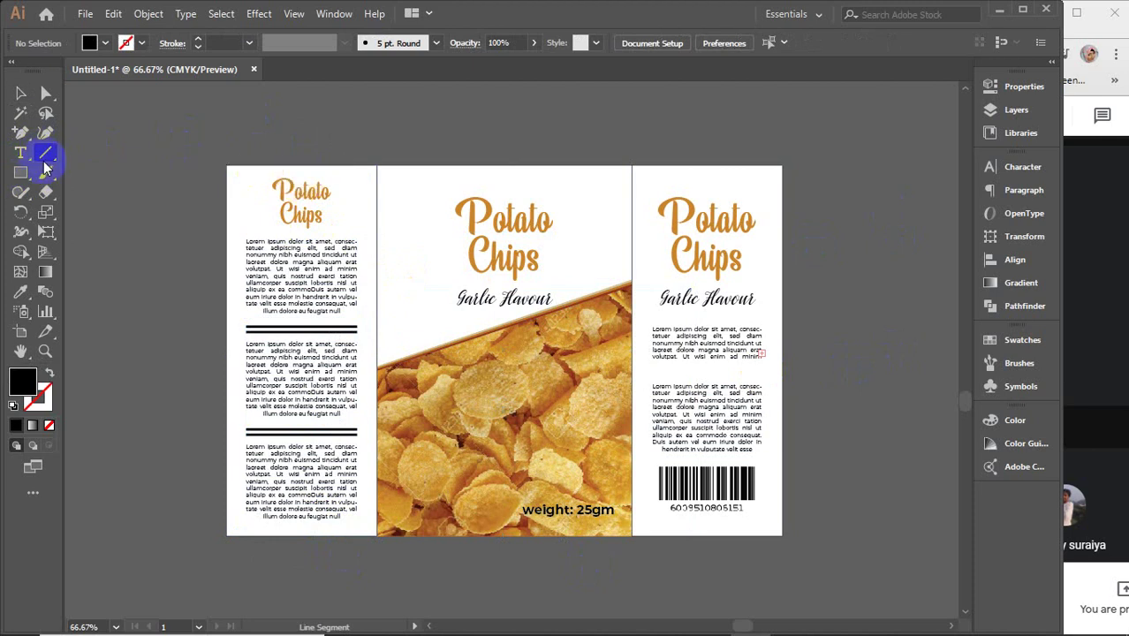
left_click_drag(18, 181, 103, 173)
scroll(242, 172, "up", 6)
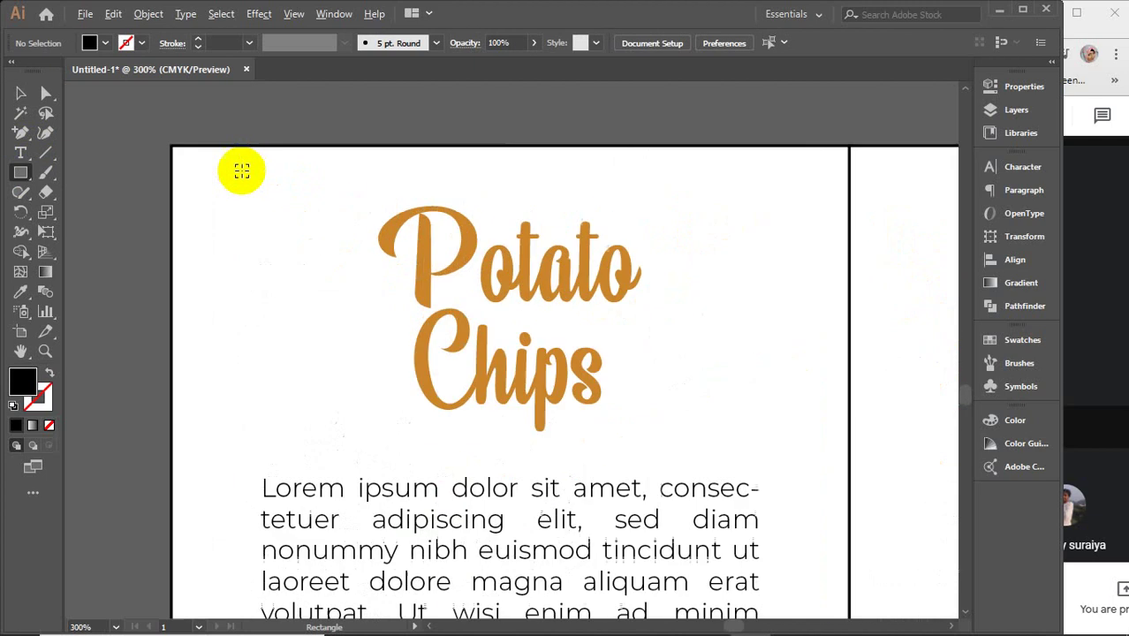
left_click_drag(223, 166, 272, 255)
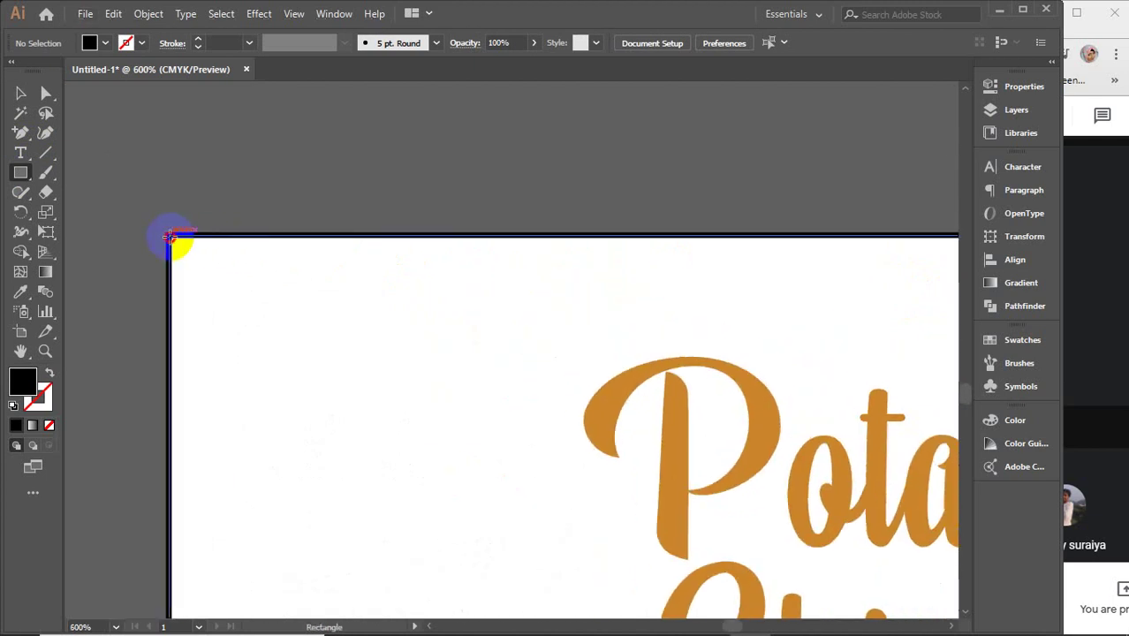
left_click_drag(170, 236, 179, 303)
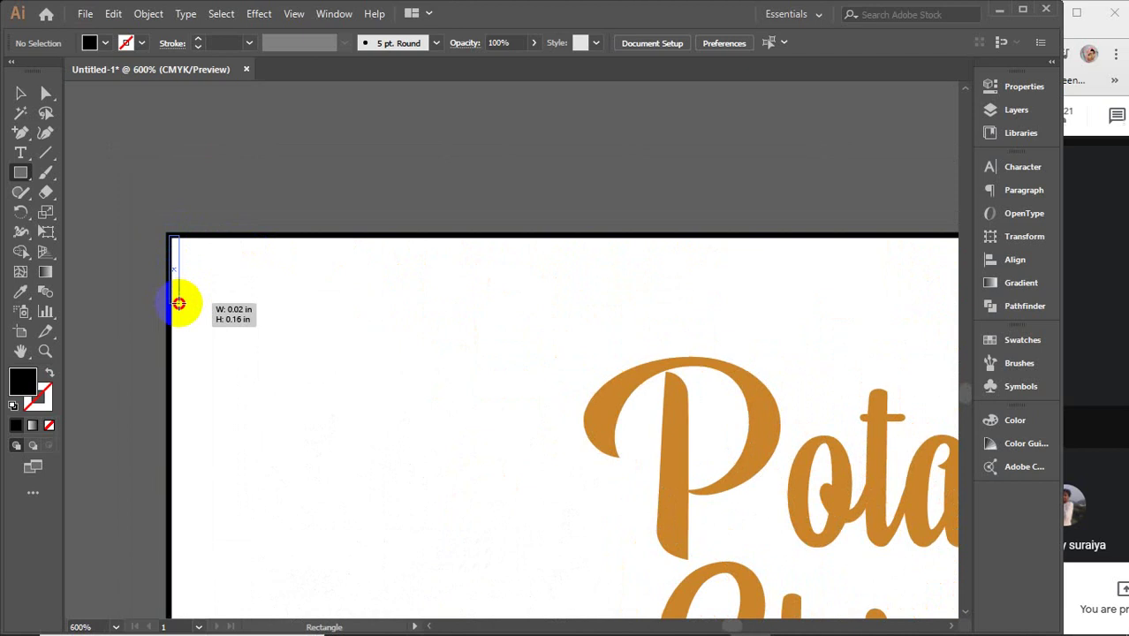
left_click_drag(177, 302, 177, 300)
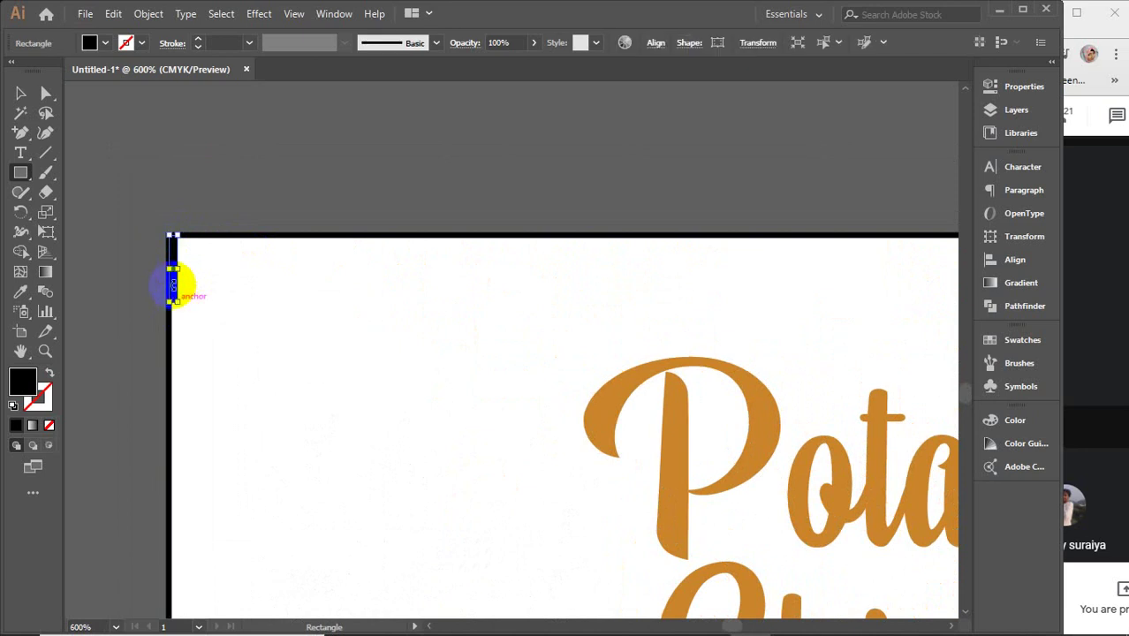
- Fill the thin rectangle with the orange sampled from the left panel's Potato Chips title
left_click(20, 92)
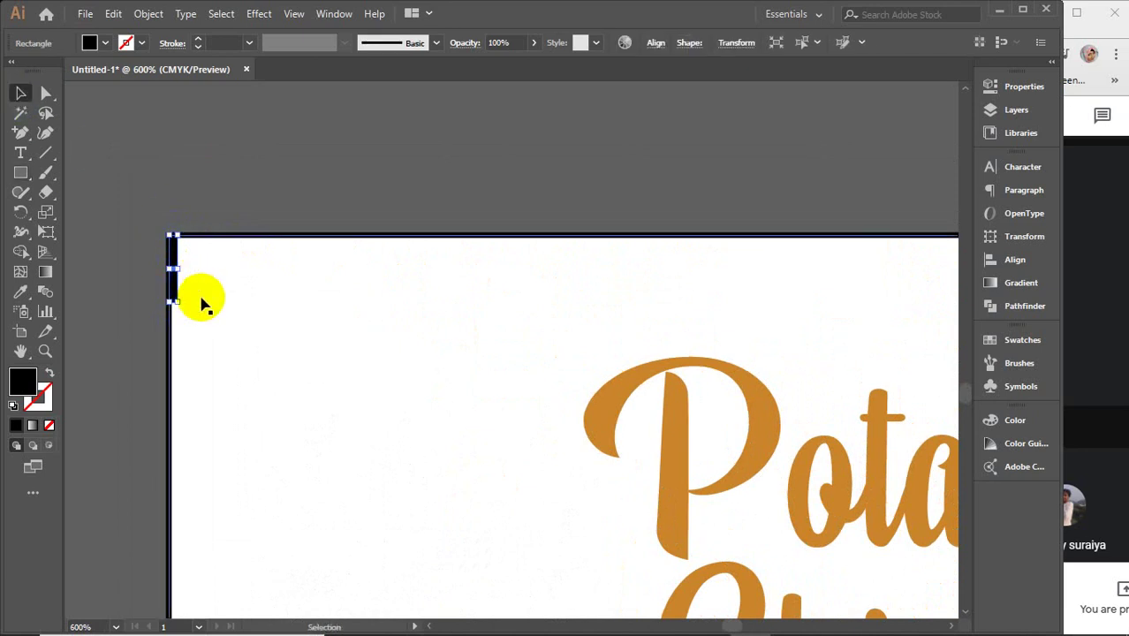
key("i")
left_click(606, 407)
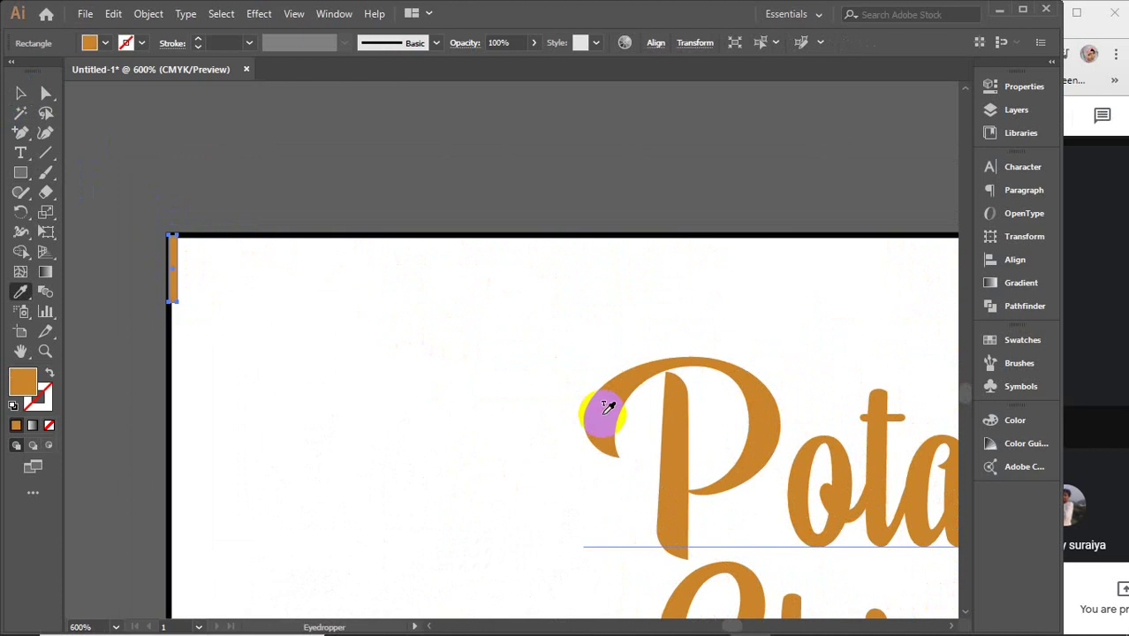
key("v")
scroll(190, 264, "up", 3)
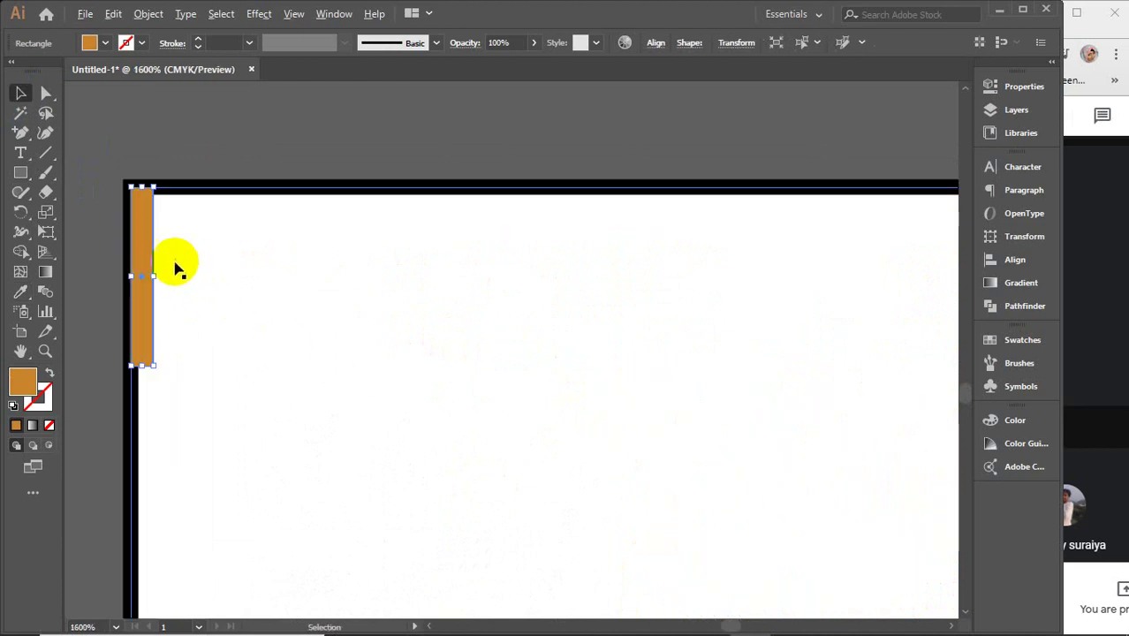
scroll(146, 261, "up", 1)
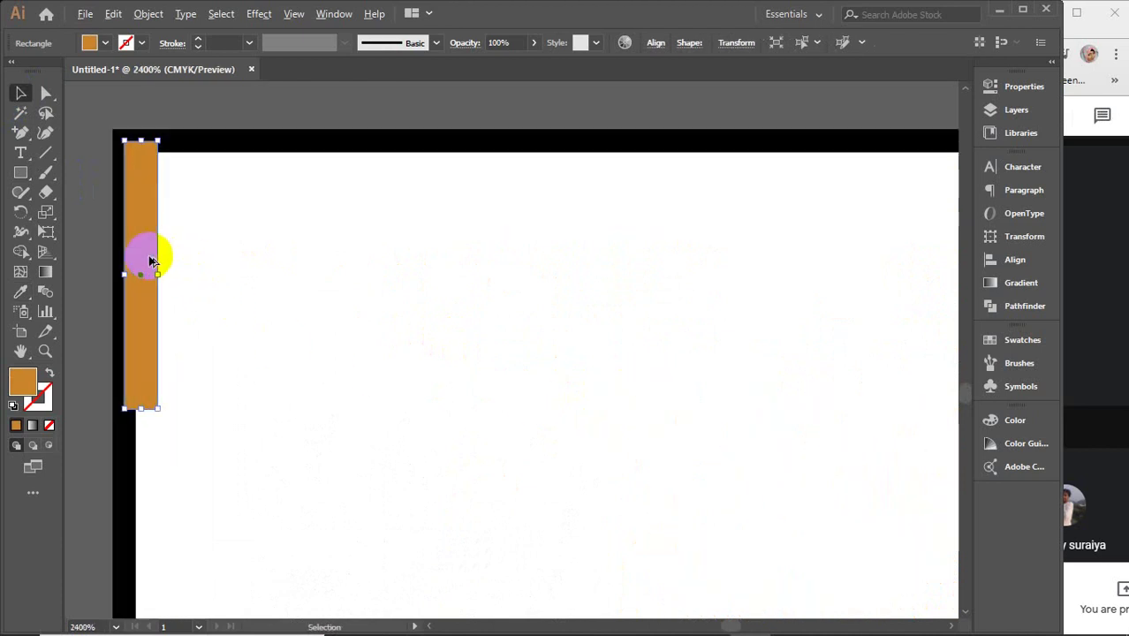
- Duplicate the orange strip horizontally beside the original, leaving a narrow gap between the two strips
left_click(209, 153)
scroll(209, 151, "down", 5)
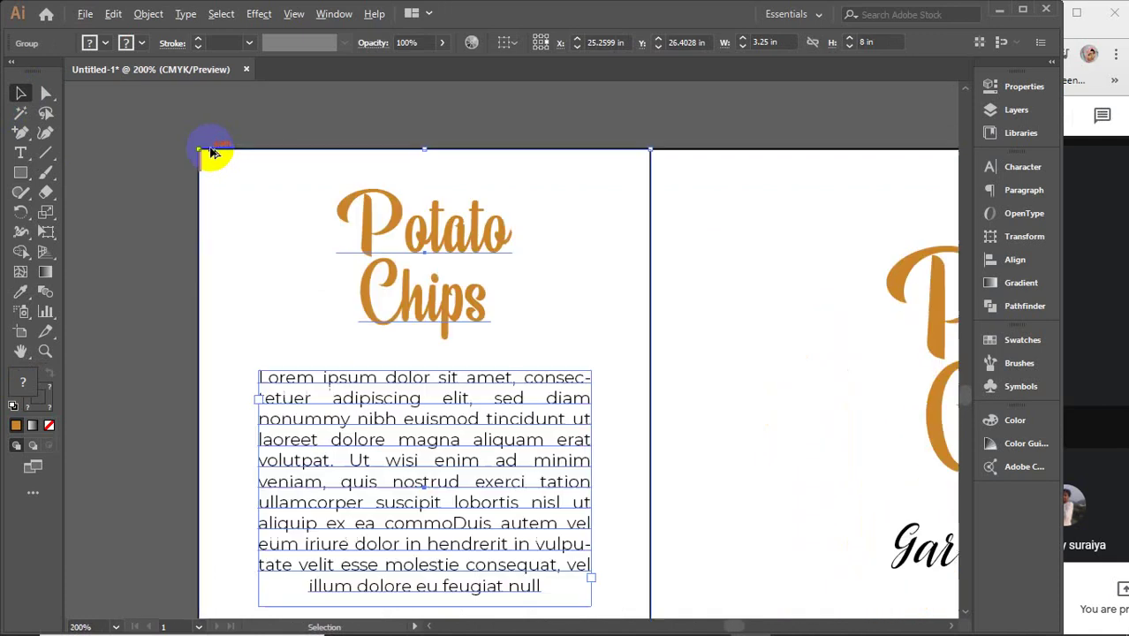
scroll(207, 152, "up", 3)
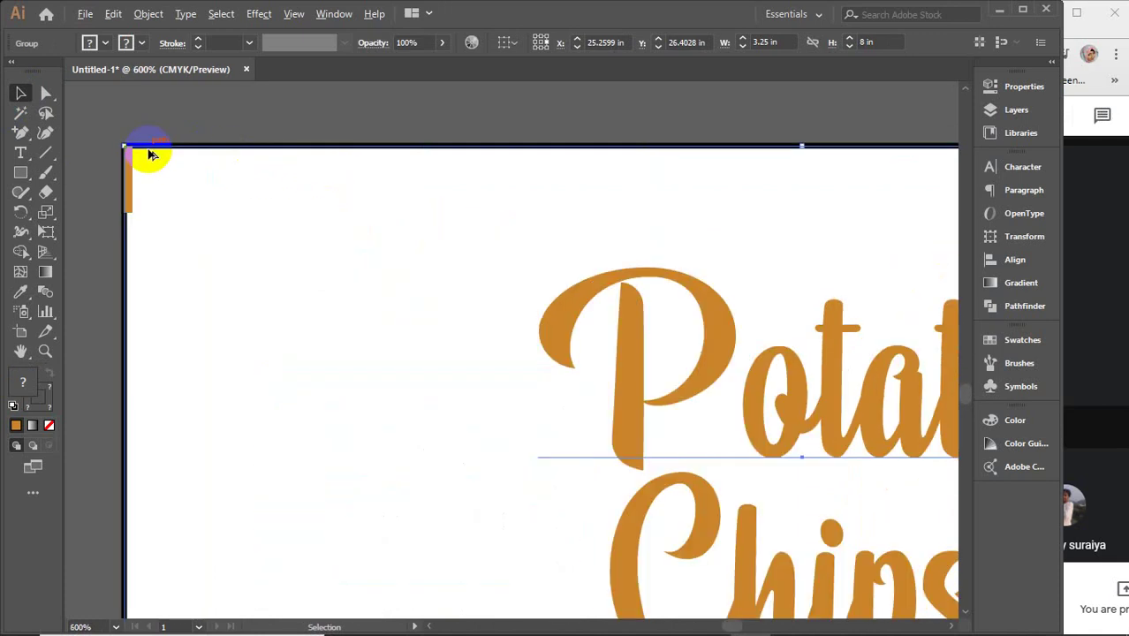
scroll(125, 151, "up", 4)
scroll(139, 168, "up", 1)
left_click(151, 166)
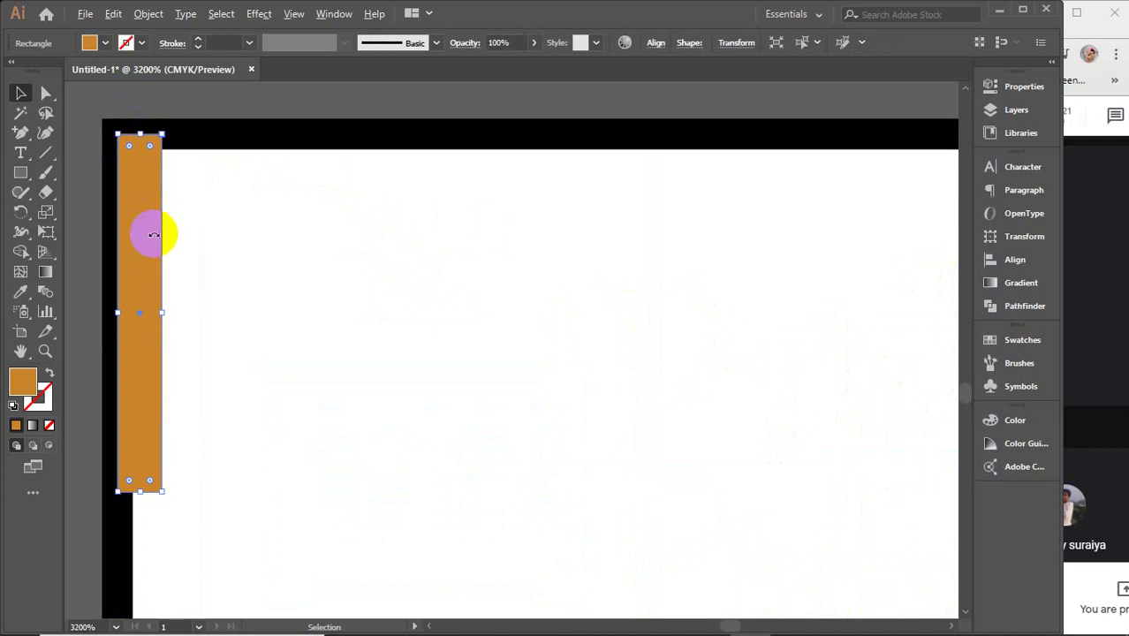
left_click(224, 127)
left_click(135, 186)
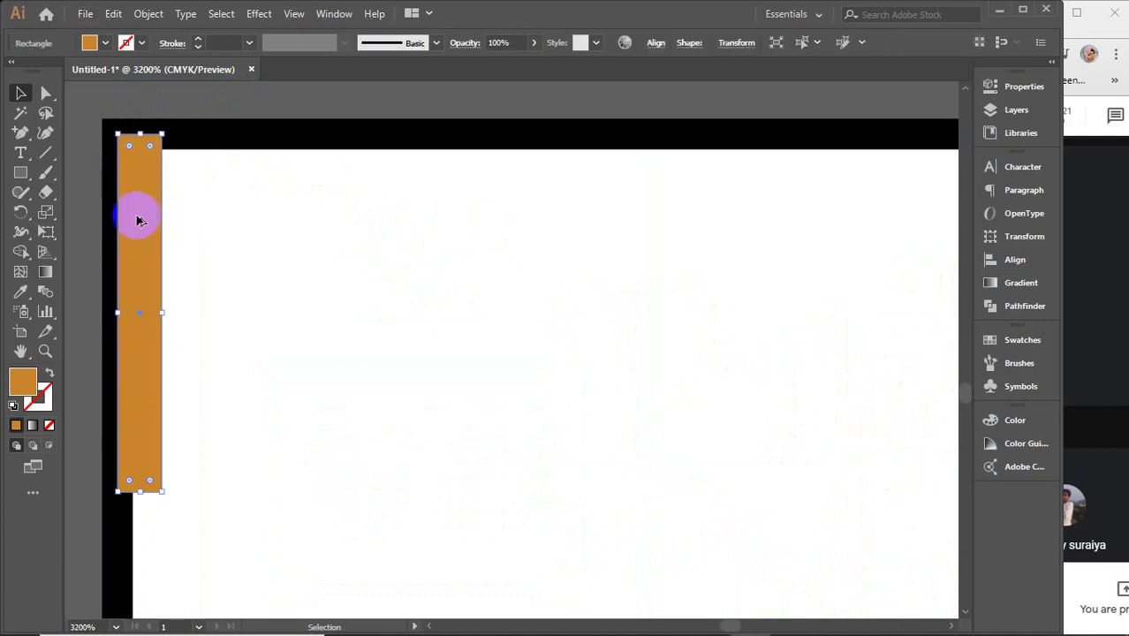
left_click_drag(137, 221, 200, 224)
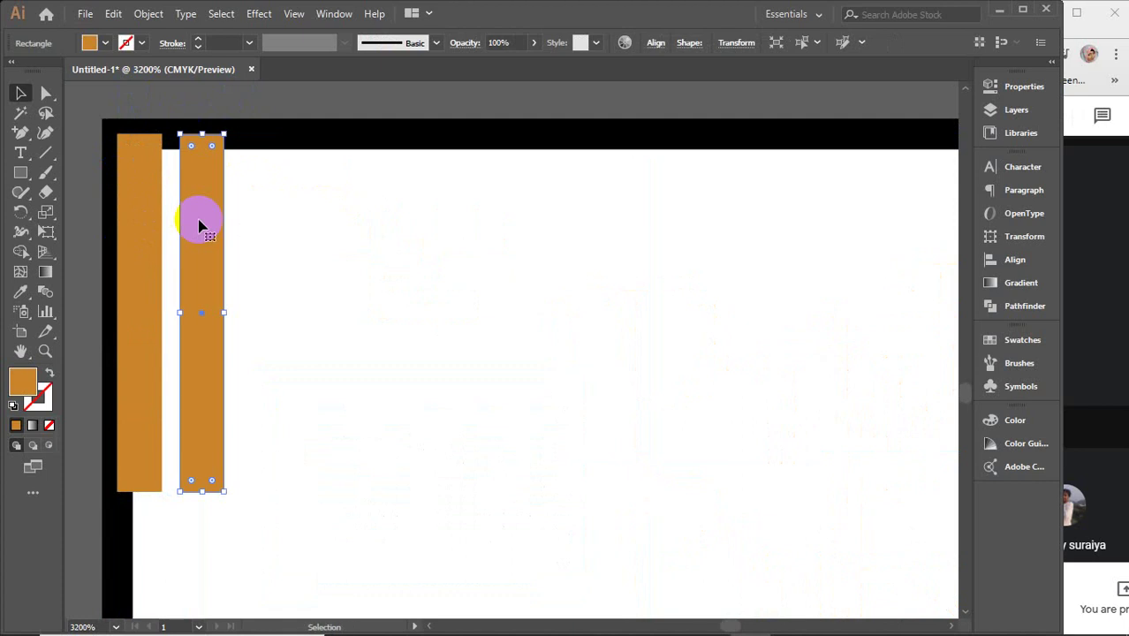
scroll(201, 224, "down", 8)
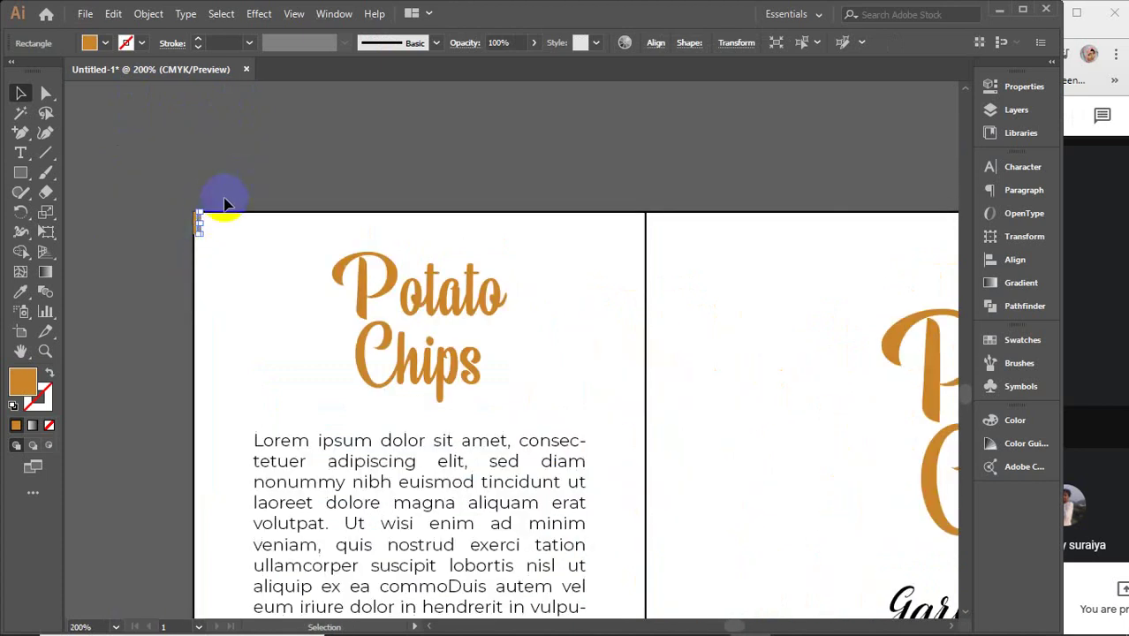
scroll(220, 208, "up", 6)
scroll(146, 247, "up", 1)
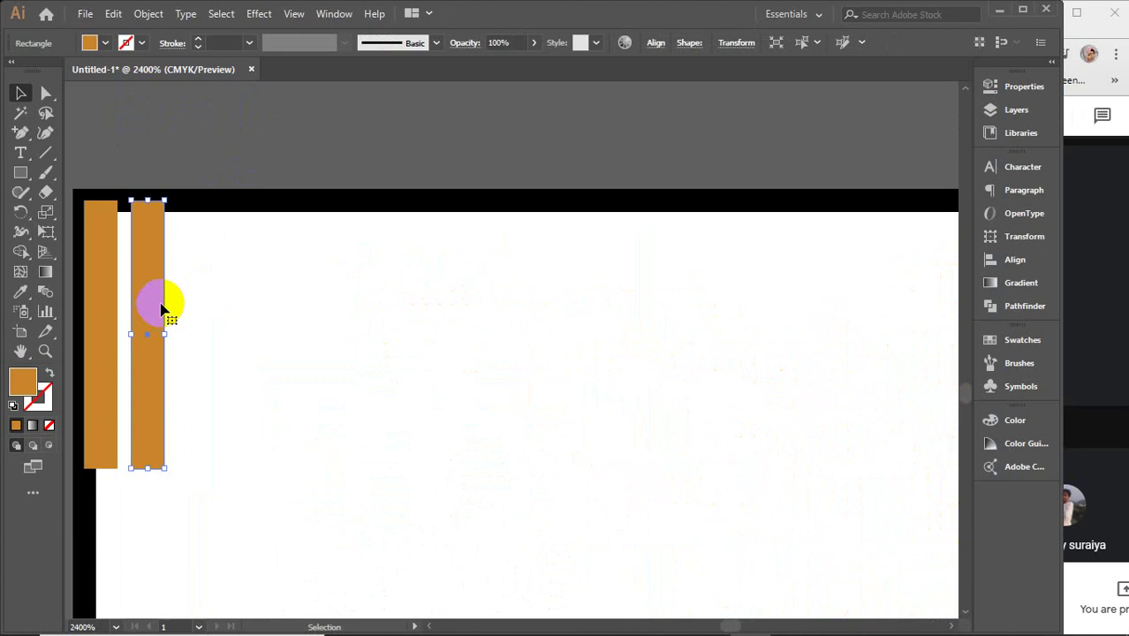
mouse_move(162, 307)
left_mouse_down()
mouse_move(109, 309)
mouse_move(167, 306)
left_mouse_up()
scroll(166, 305, "down", 7)
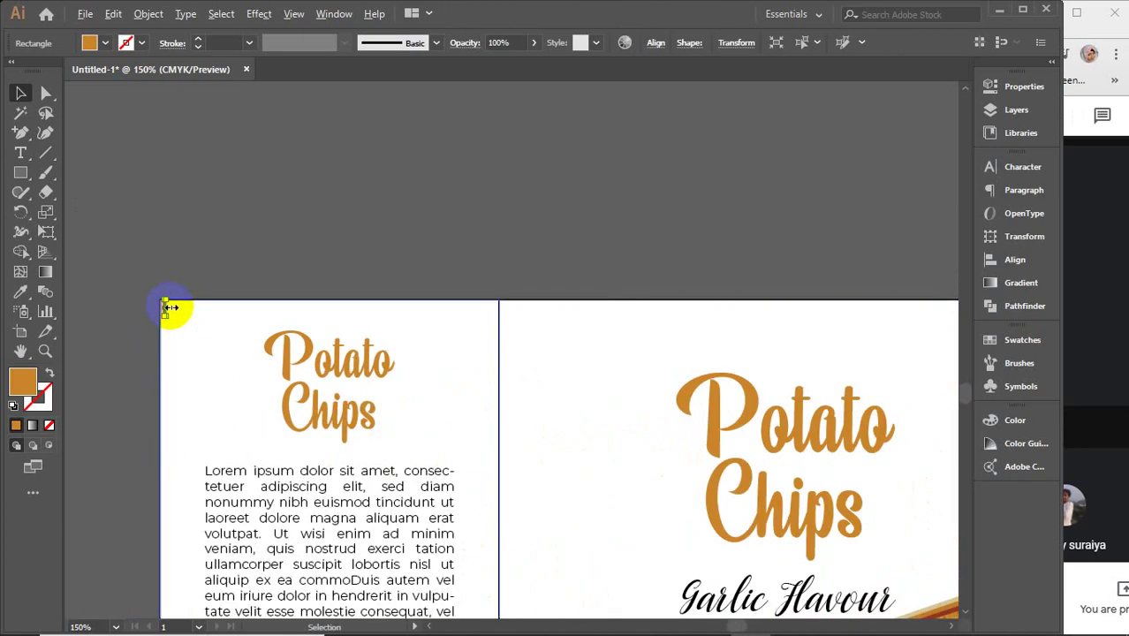
- Repeat the strip duplication across the upper edge of all three panels to form a continuous striped band
key("a")
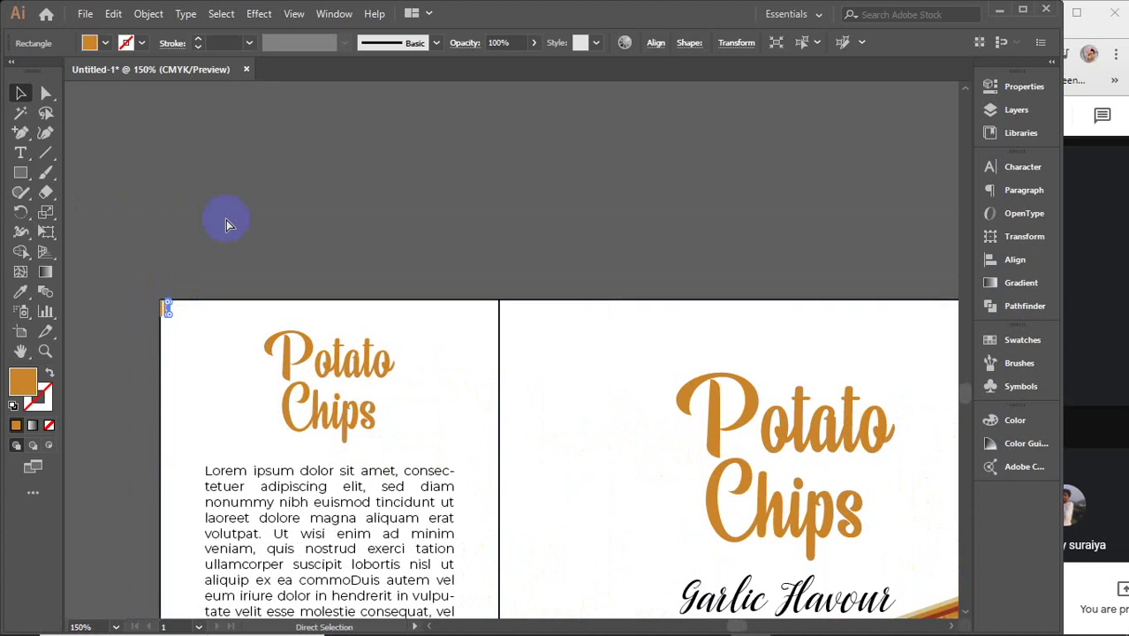
key("ctrl+d")
key("ctrl+d")
key("ctrl+d")
key("ctrl+d")
key("ctrl+d")
key("ctrl+d")
key("ctrl+d")
key("ctrl+d")
key("ctrl+d")
key("ctrl+d")
key("ctrl+d")
key("ctrl+d")
key("ctrl+d")
key("ctrl+d")
key("ctrl+d")
key("ctrl+d")
key("ctrl+d")
key("ctrl+d")
key("ctrl+d")
key("ctrl+d")
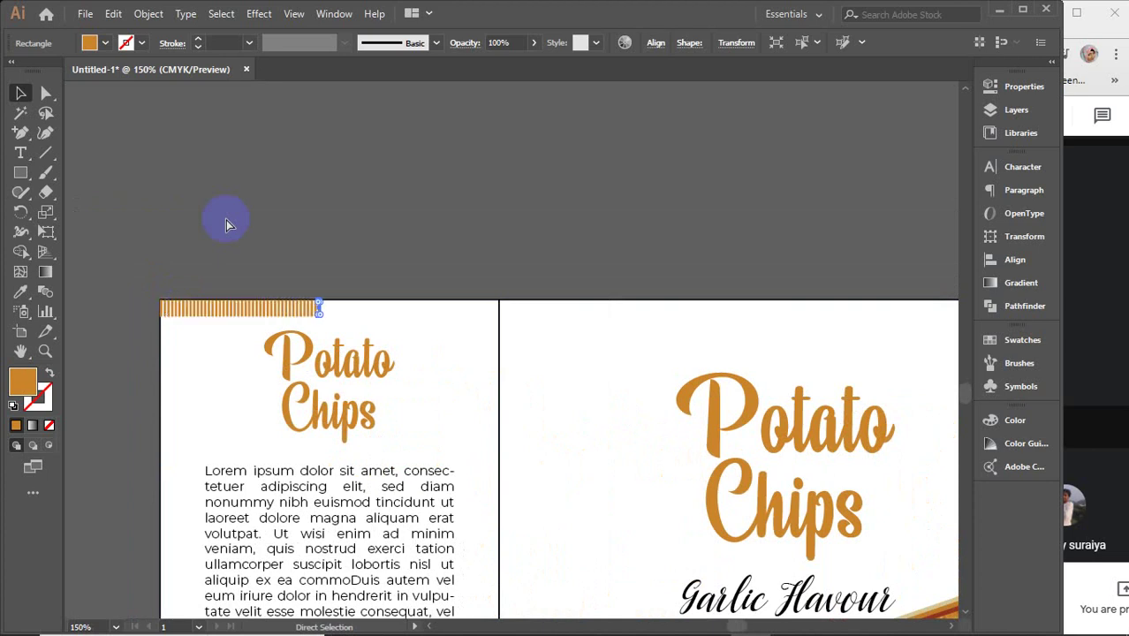
key("ctrl+d")
key("ctrl+d")
key("ctrl+d")
key("ctrl+d")
key("ctrl+d")
key("ctrl+d")
key("ctrl+d")
key("ctrl+d")
key("ctrl+d")
key("ctrl+d")
key("ctrl+d")
key("ctrl+d")
key("ctrl+d")
key("ctrl+d")
key("ctrl+d")
key("ctrl+d")
key("ctrl+d")
key("ctrl+d")
key("ctrl+d")
key("ctrl+d")
key("ctrl+d")
key("ctrl+d")
key("ctrl+d")
key("ctrl+d")
key("ctrl+d")
key("ctrl+d")
key("ctrl+d")
key("ctrl+d")
key("ctrl+d")
key("ctrl+d")
key("ctrl+d")
key("ctrl+d")
key("ctrl+d")
key("ctrl+d")
key("ctrl+d")
key("ctrl+d")
key("ctrl+d")
key("ctrl+d")
key("ctrl+d")
key("ctrl+d")
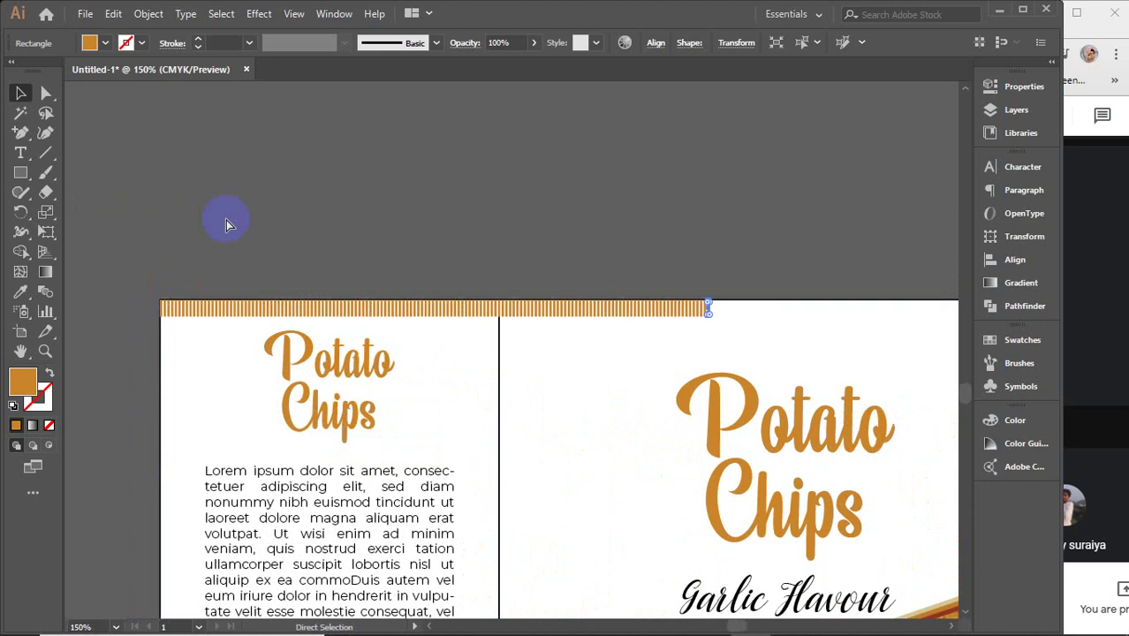
key("ctrl+d")
key("ctrl+d")
key("ctrl+d")
key("ctrl+d")
key("ctrl+d")
key("ctrl+d")
key("ctrl+d")
key("ctrl+d")
key("ctrl+d")
key("ctrl+d")
key("ctrl+d")
key("ctrl+d")
key("ctrl+d")
key("ctrl+d")
key("ctrl+d")
key("ctrl+d")
key("ctrl+d")
key("ctrl+d")
key("ctrl+d")
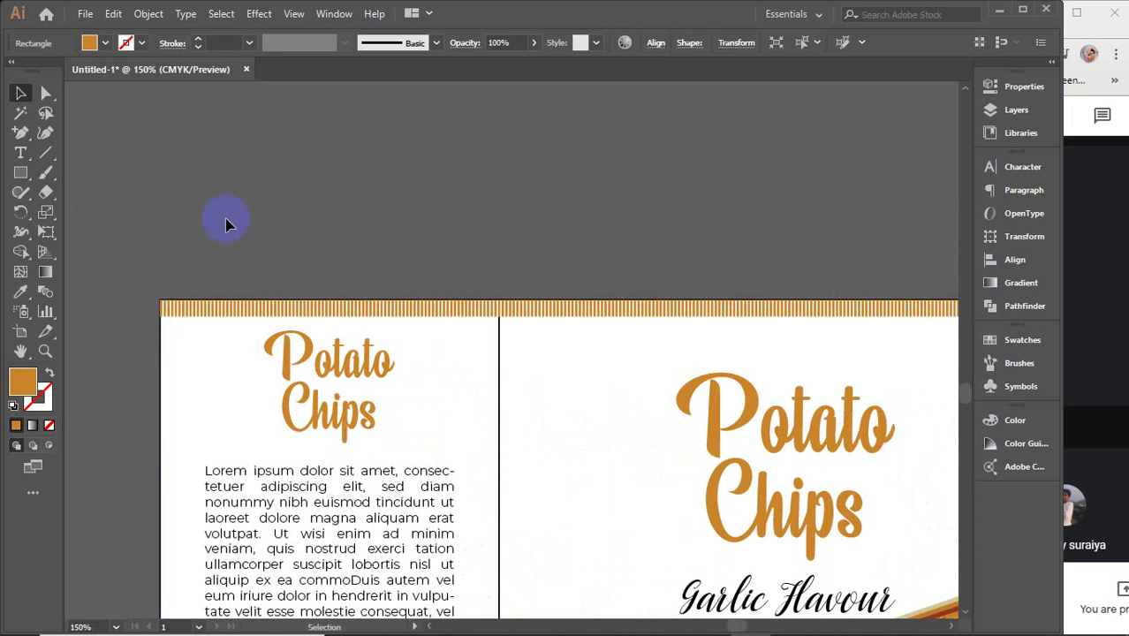
scroll(225, 224, "down", 3)
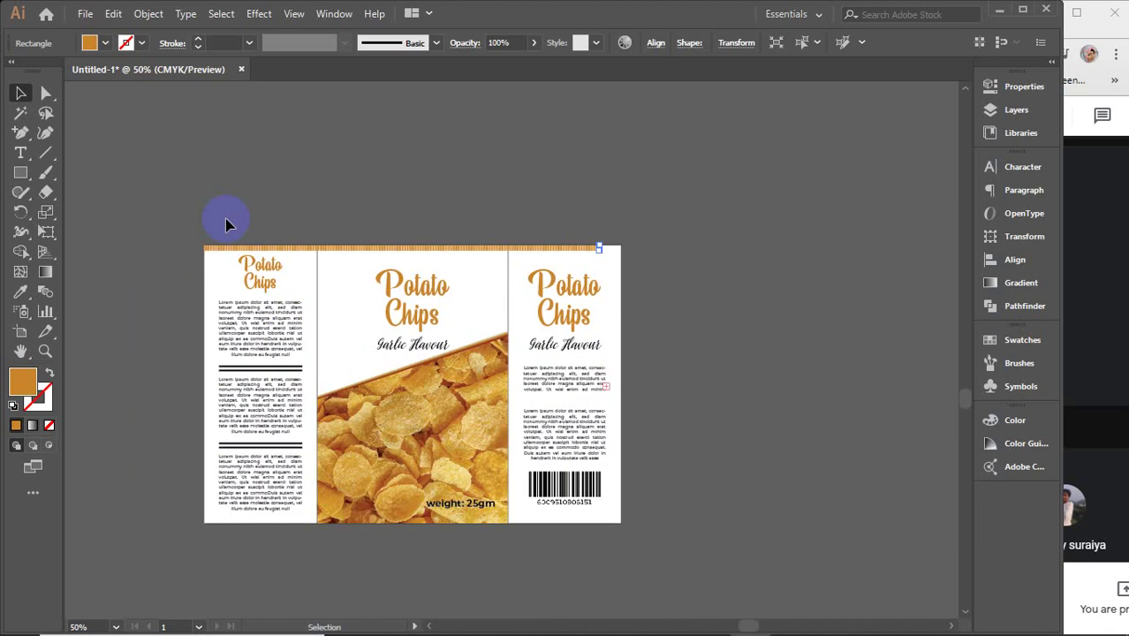
key("a")
key("v")
- Delete the surplus orange strips that extend beyond the right panel's outer edge
scroll(630, 252, "up", 6)
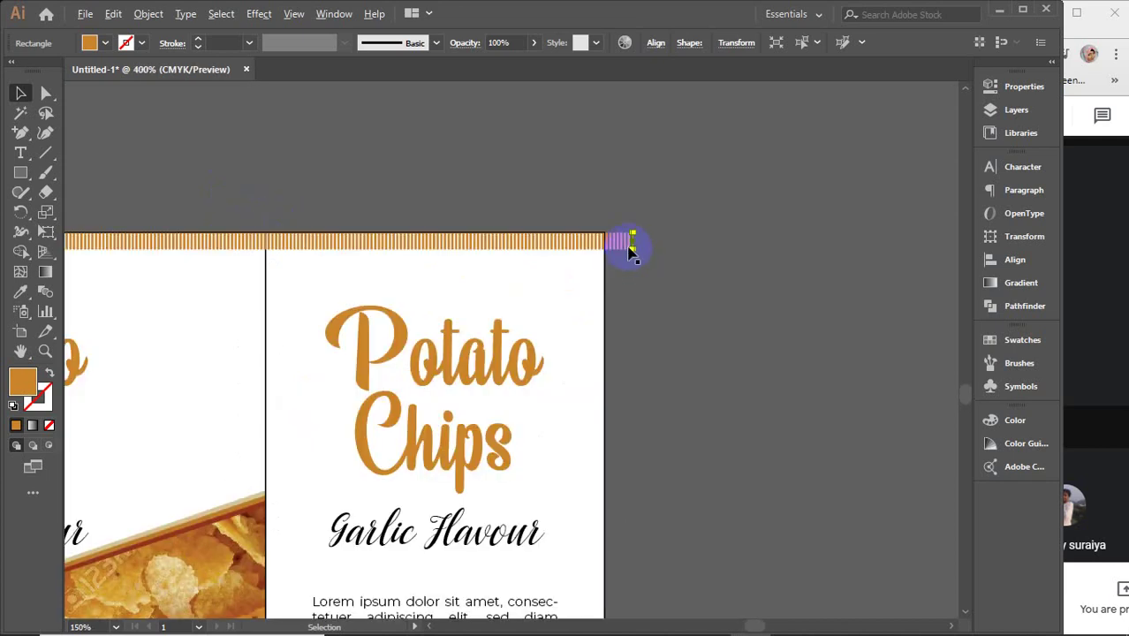
scroll(630, 252, "up", 2)
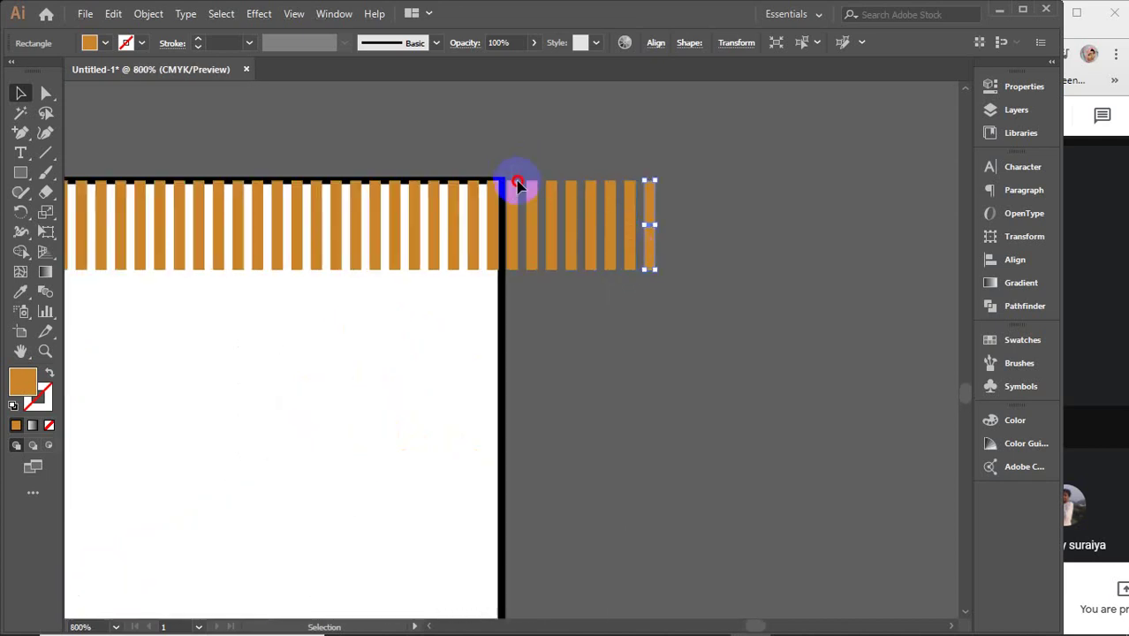
left_click_drag(517, 183, 506, 182)
key("Delete")
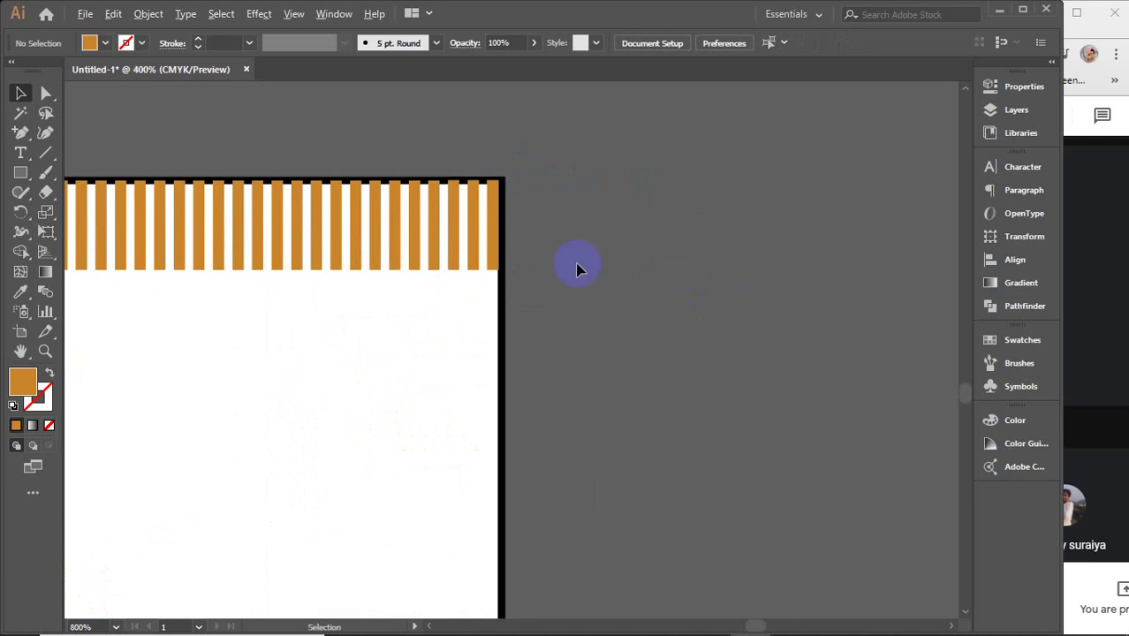
scroll(576, 266, "down", 8)
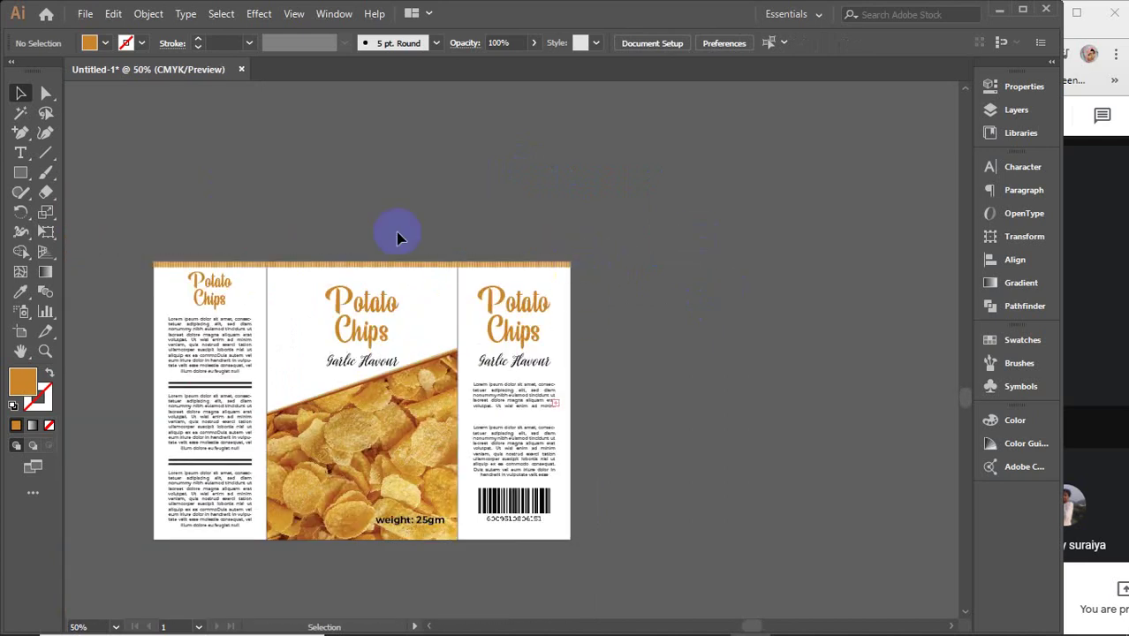
- Group all the orange strips of the upper band, leaving the three panels out of the selection
left_click_drag(121, 224, 606, 273)
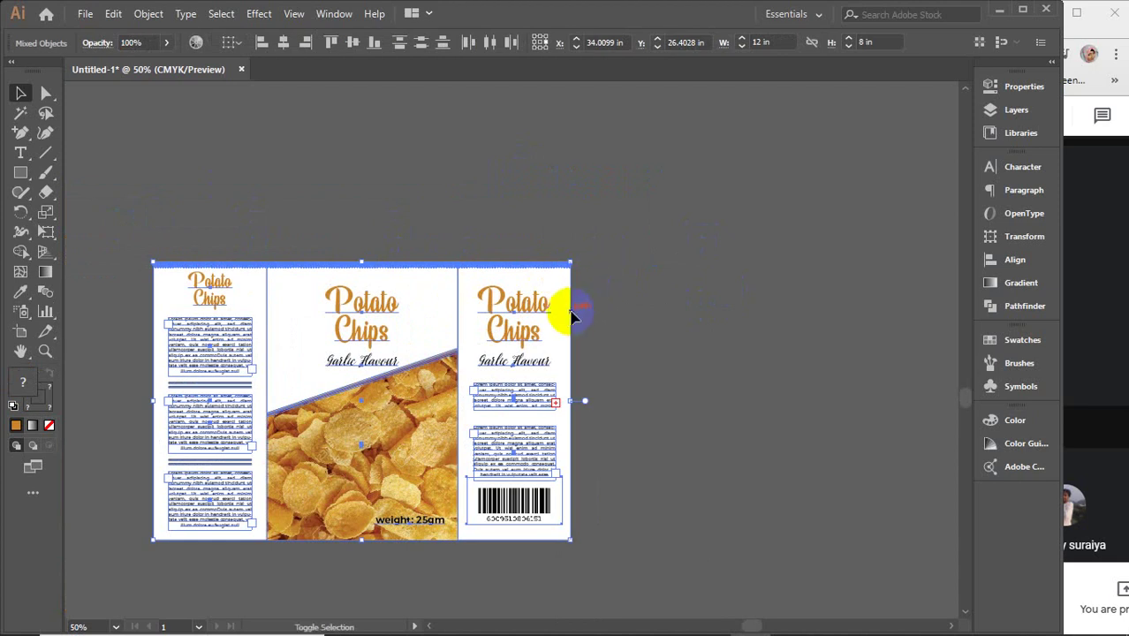
left_click(567, 312, "shift")
left_click(412, 329, "shift")
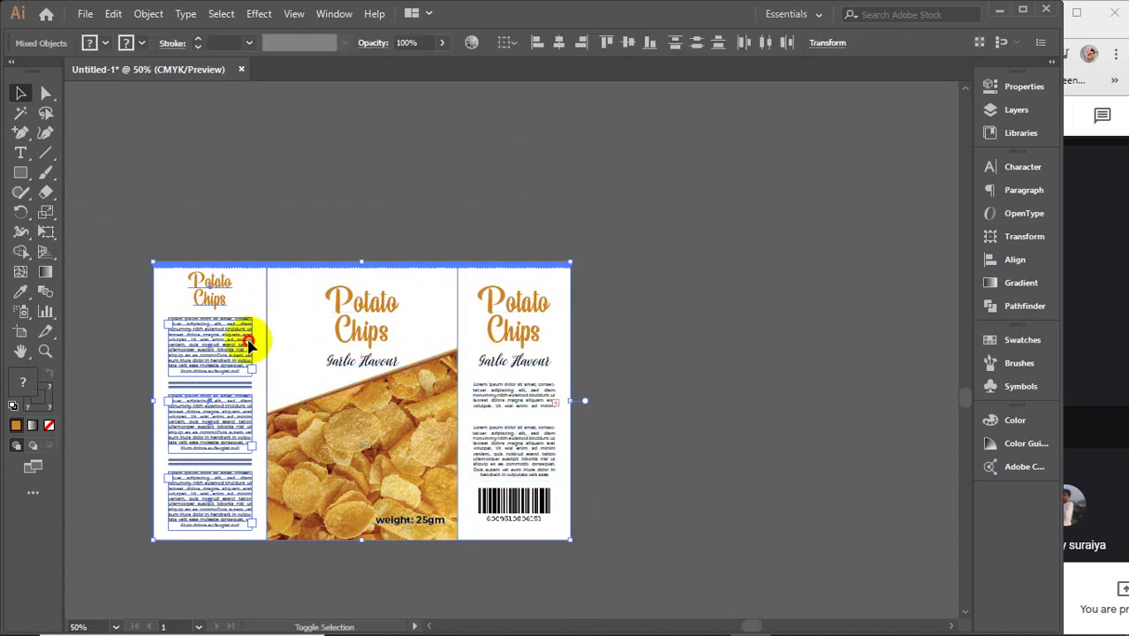
left_click(244, 336, "shift")
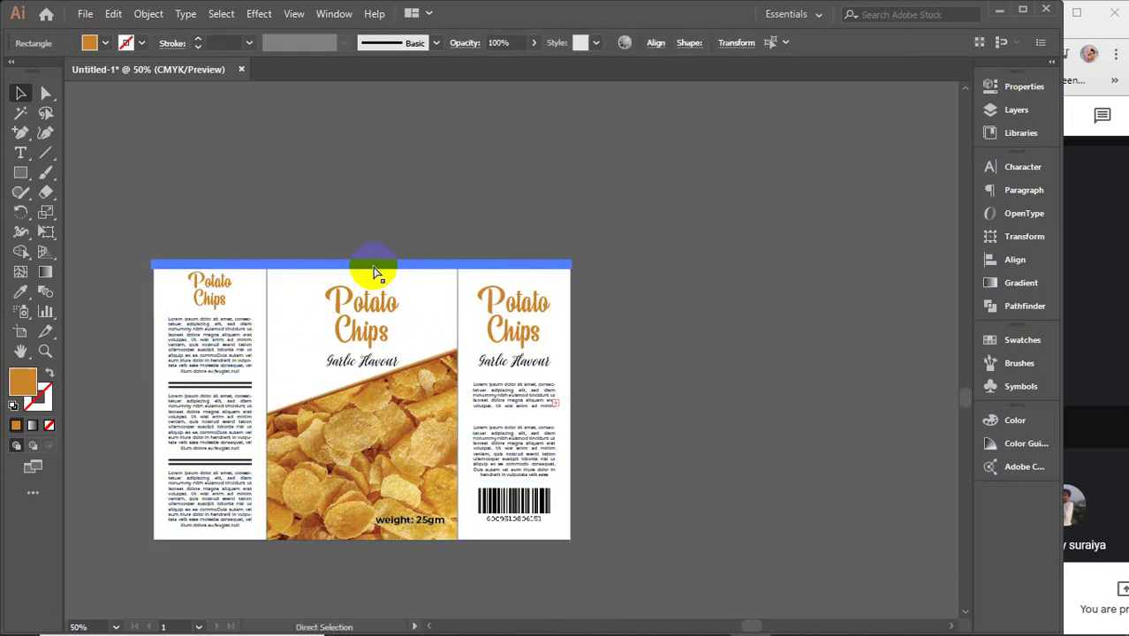
key("ctrl+g")
- Copy the grouped striped band to the packet's lower edge and align its bottom with the panels' bottom edge
left_click_drag(376, 270, 383, 543)
scroll(586, 545, "up", 4)
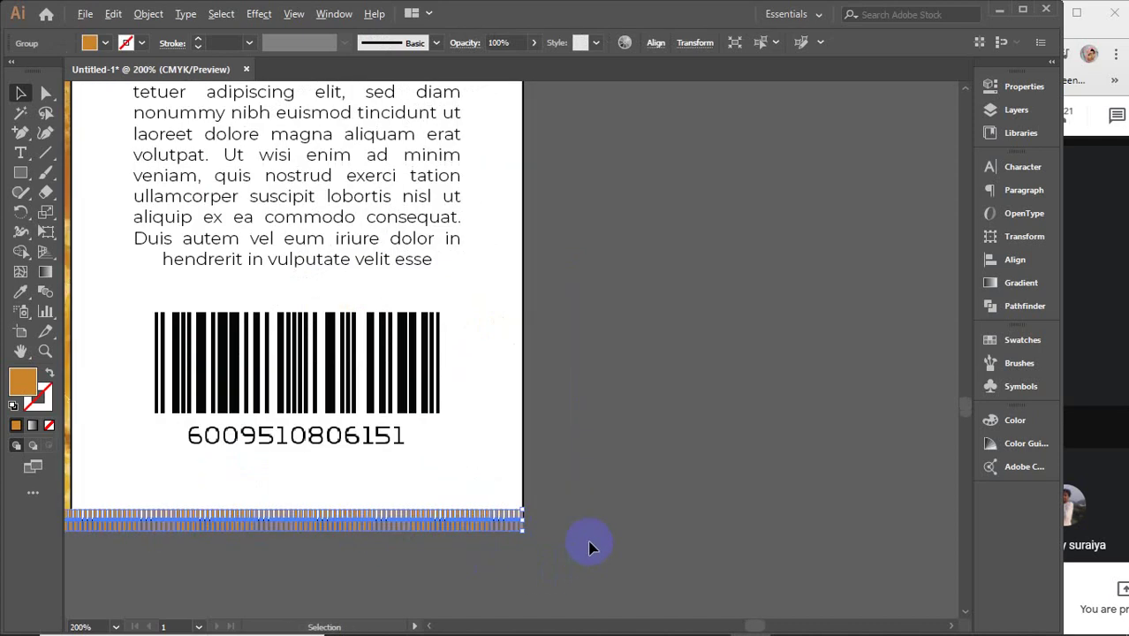
left_click(545, 527)
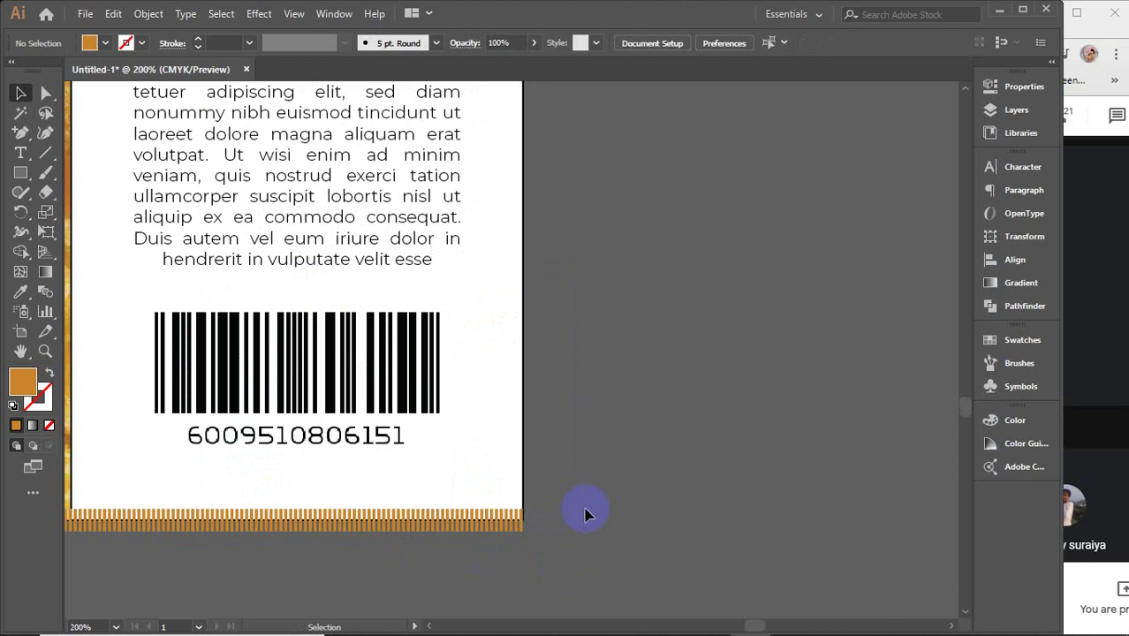
left_click_drag(569, 555, 492, 447)
left_click(510, 453)
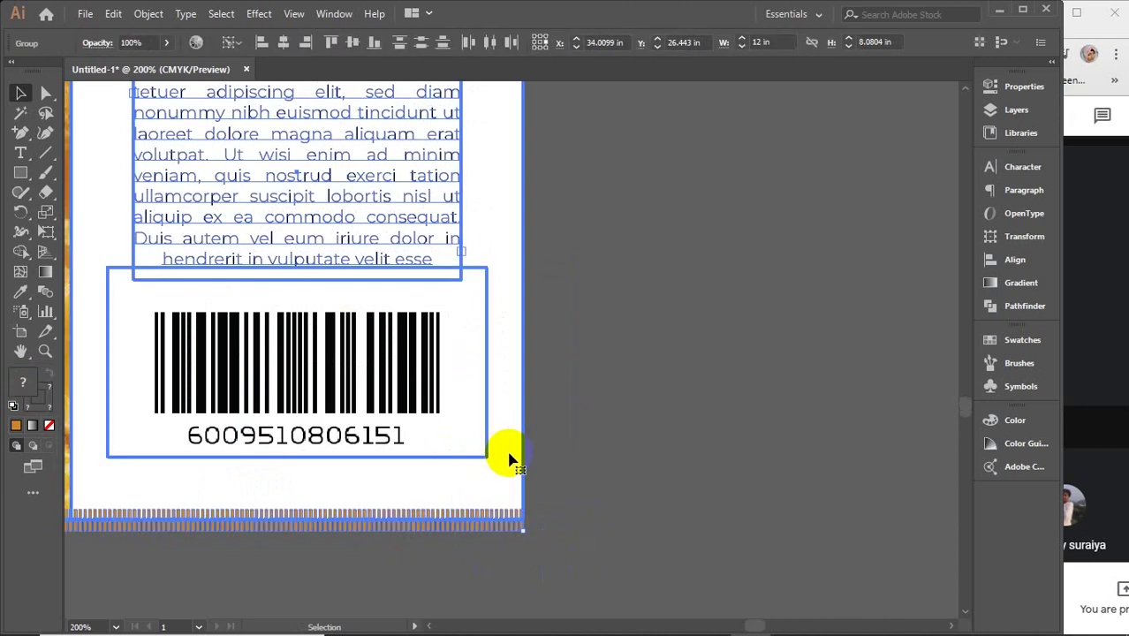
left_click(373, 42)
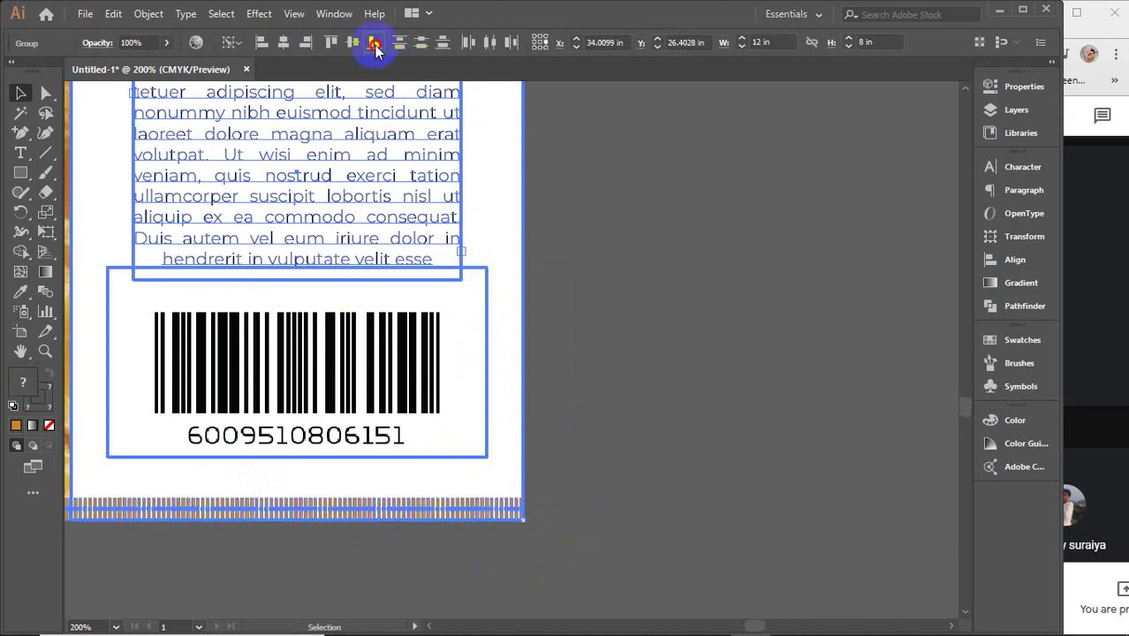
left_click(677, 399)
scroll(677, 399, "down", 4)
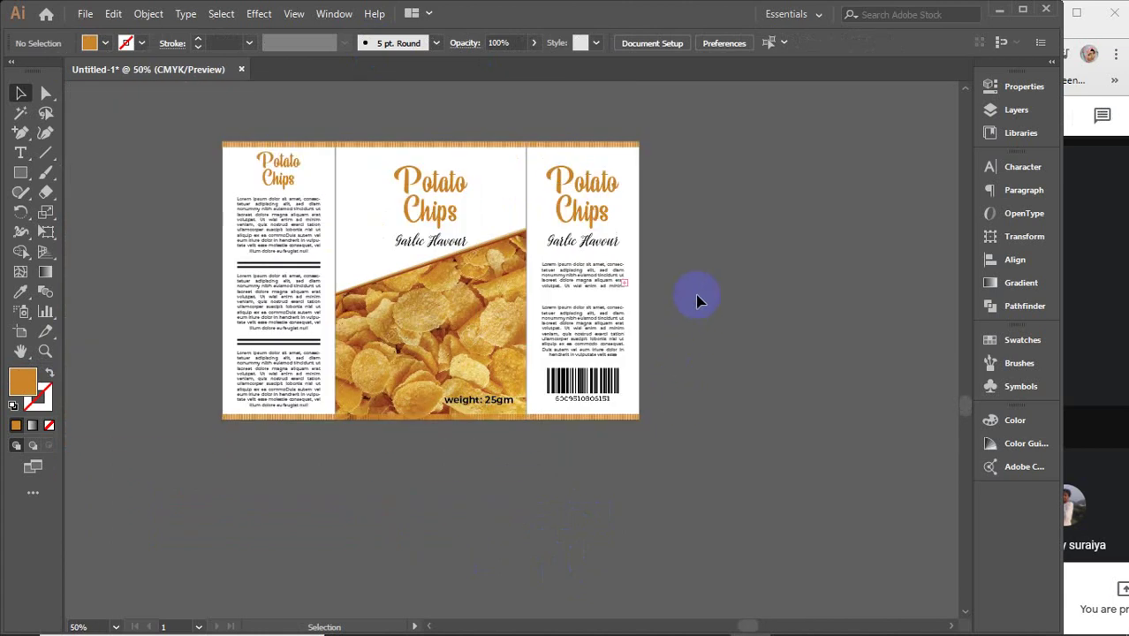
- Align the top of the upper striped band with the right panel's top edge
scroll(625, 199, "up", 4)
scroll(625, 190, "up", 1)
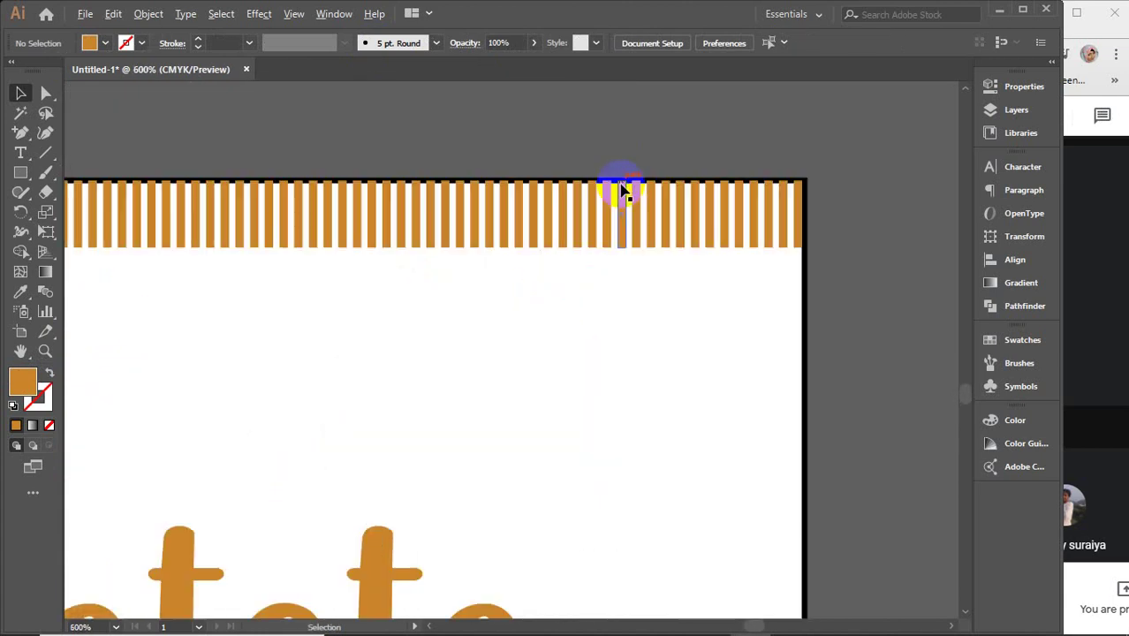
scroll(617, 181, "down", 2)
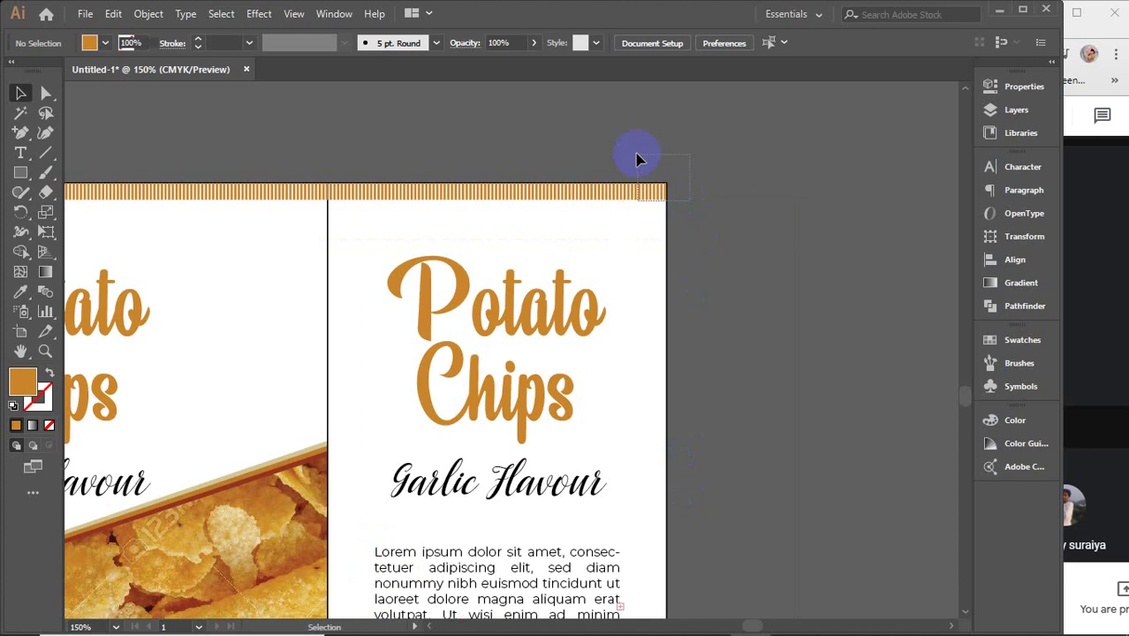
left_click(653, 219)
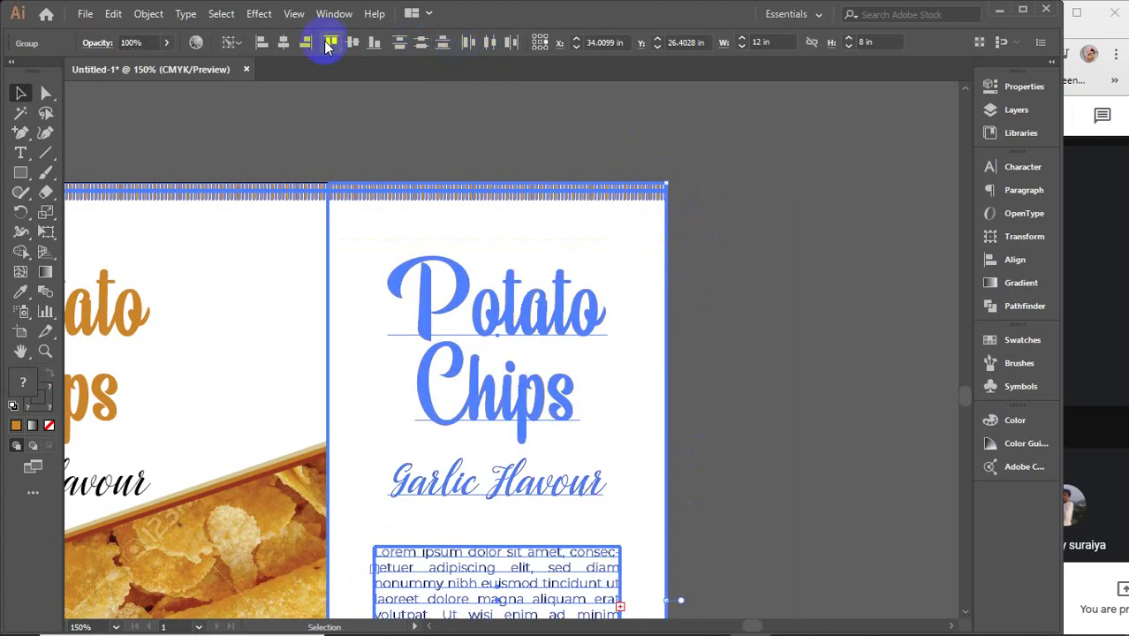
left_click(774, 299)
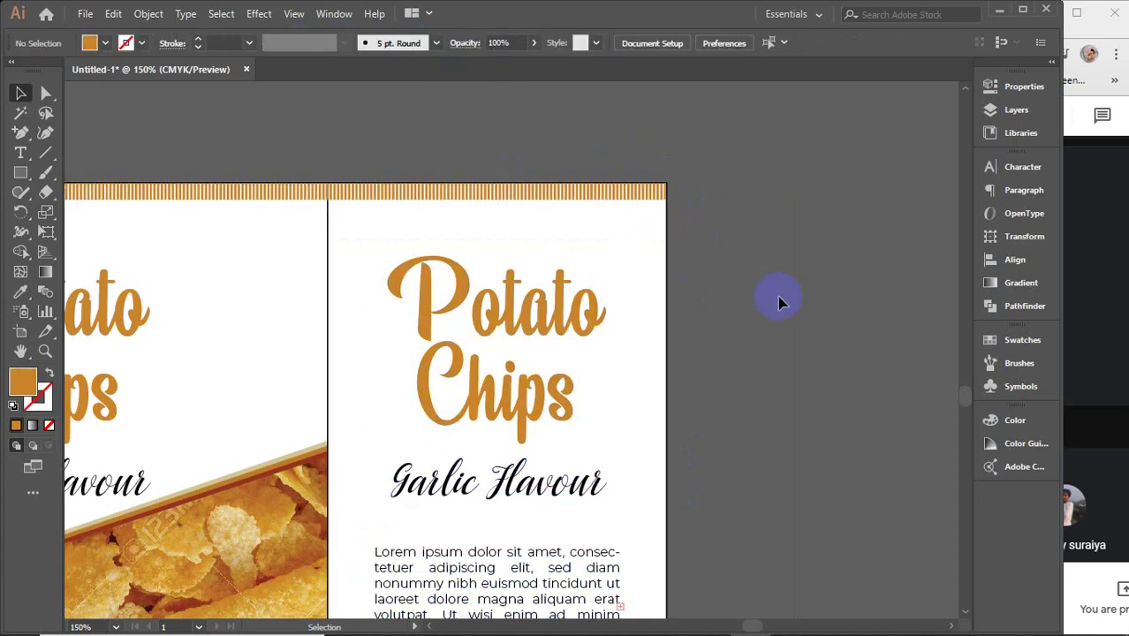
scroll(778, 301, "down", 2)
scroll(777, 301, "down", 2)
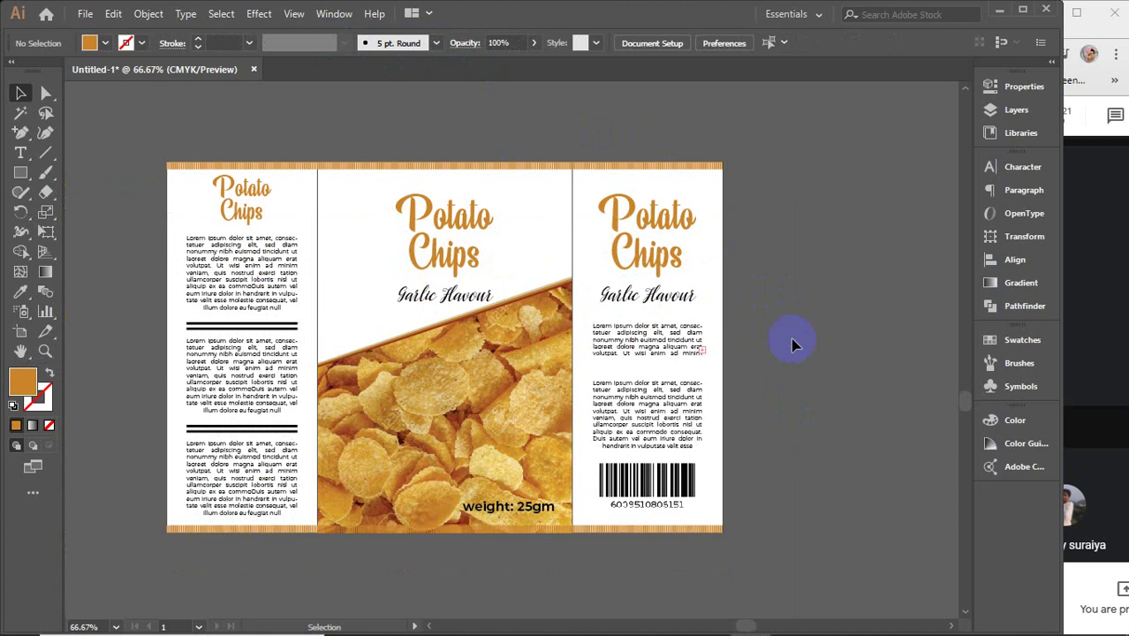
- Inside the right panel group, delete "magna aliquam erat volutpat. Ut wisi enim ad mi" from the upper paragraph
left_click(678, 346)
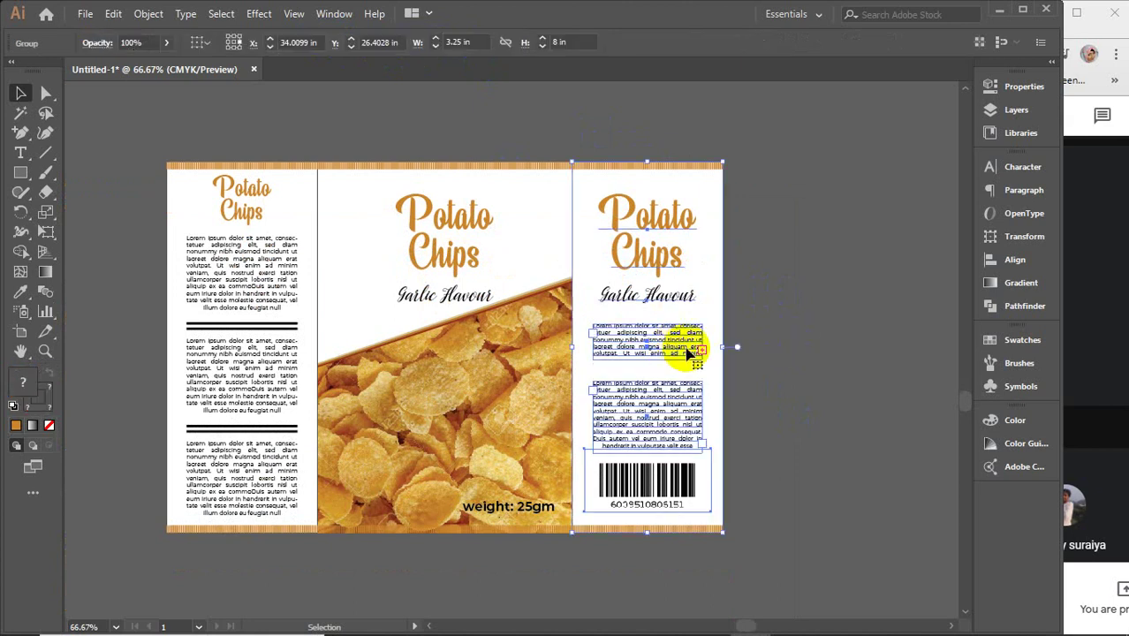
double_click(689, 353)
scroll(689, 354, "up", 4)
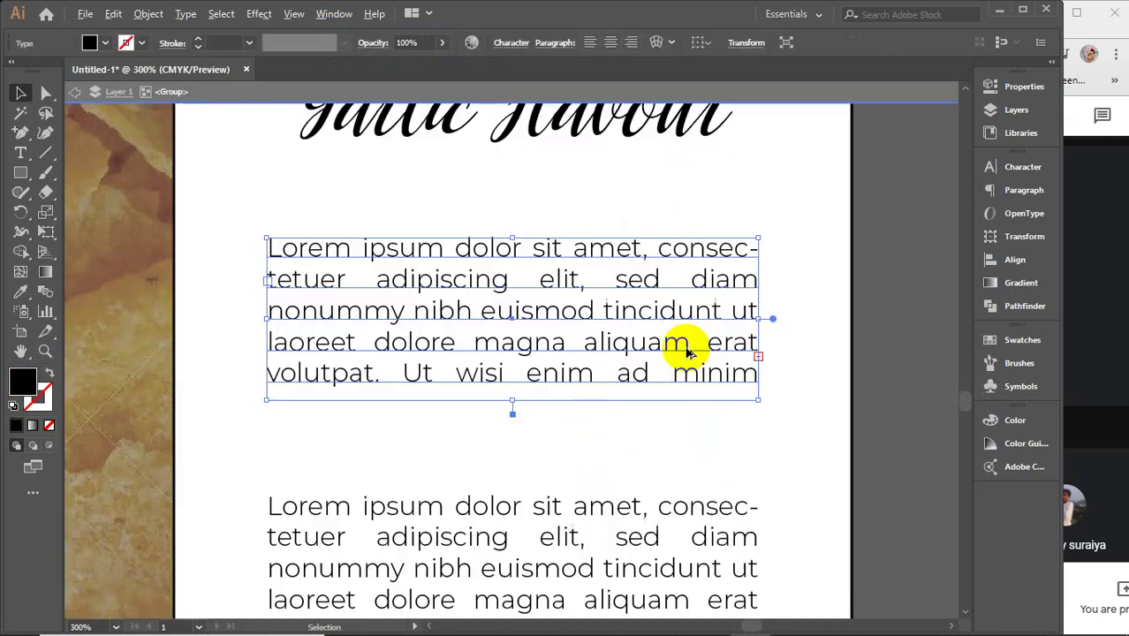
left_click(21, 153)
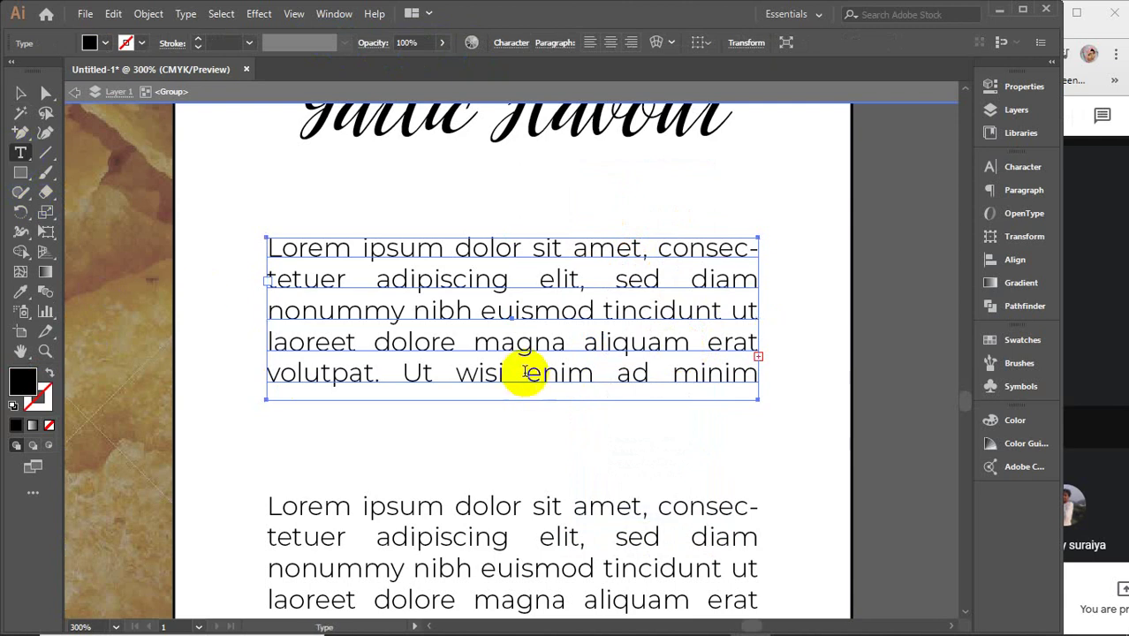
left_click(477, 343)
left_click_drag(477, 342, 706, 383)
key("BackSpace")
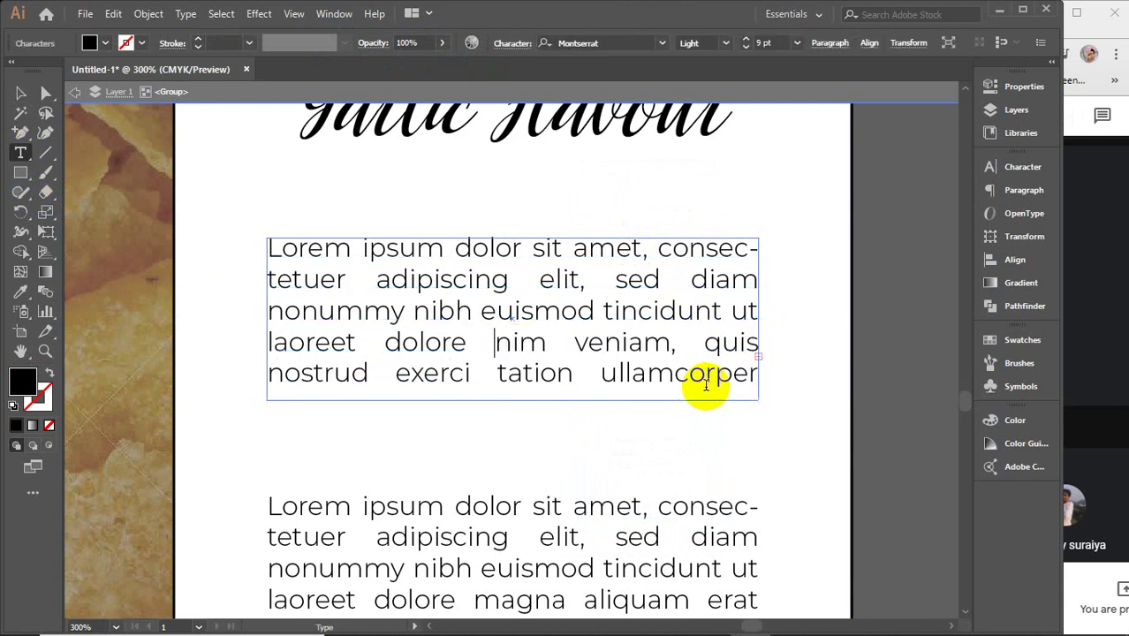
- Shorten the upper paragraph further by removing the text from "euismod" to "nim" and from "ibh veniam" to "ullam"
left_click_drag(474, 309, 549, 346)
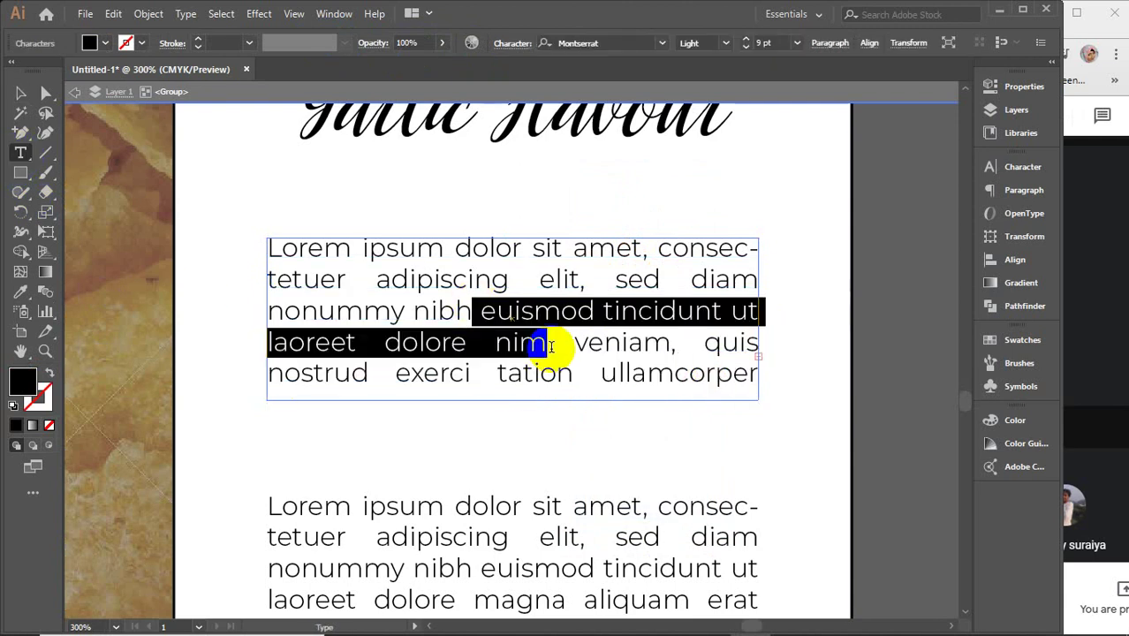
key("BackSpace")
left_click_drag(430, 311, 547, 347)
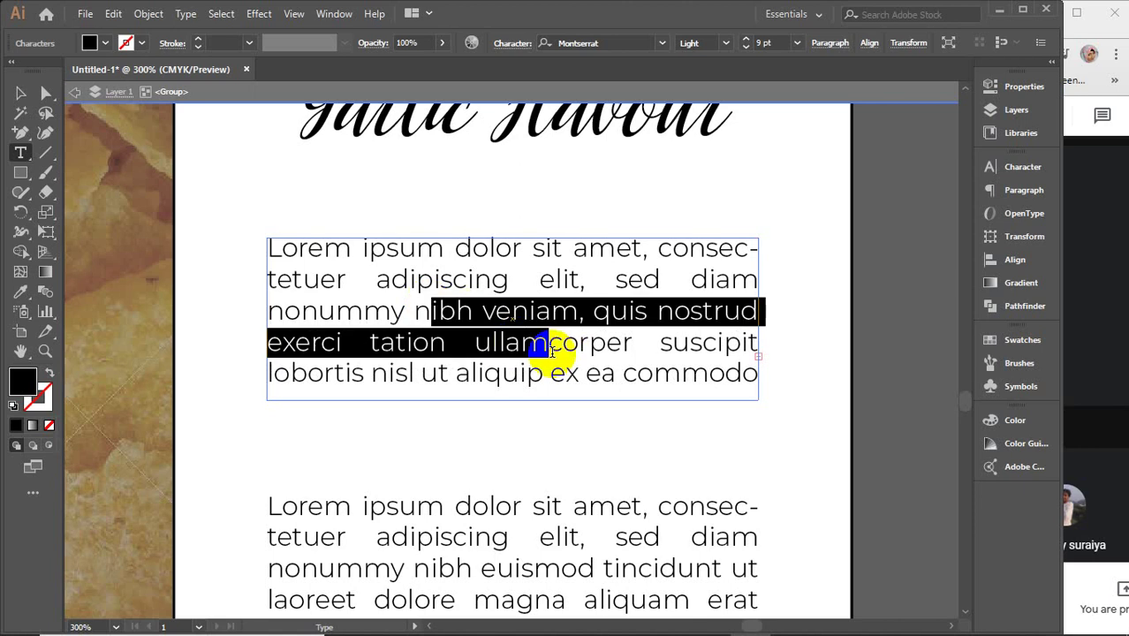
key("BackSpace")
left_click_drag(456, 311, 536, 373)
key("BackSpace")
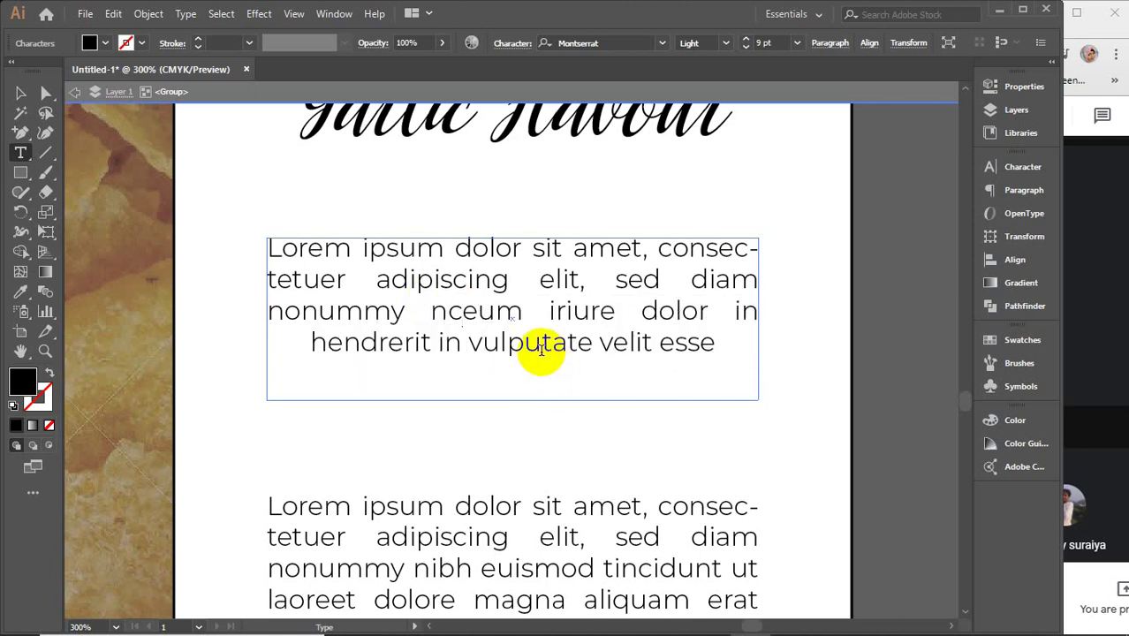
key("ctrl+z")
- Delete "commodo consequat. Duis autem vel eu" from the upper paragraph, then leave the right panel's group isolation
left_click_drag(521, 342, 584, 380)
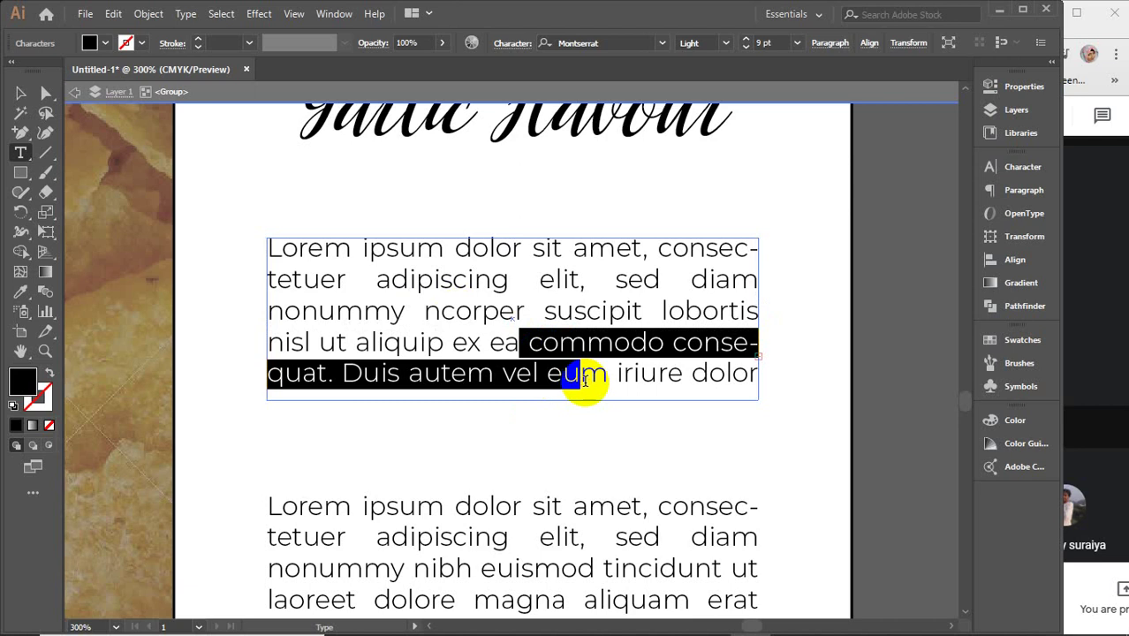
key("BackSpace")
left_click(20, 92)
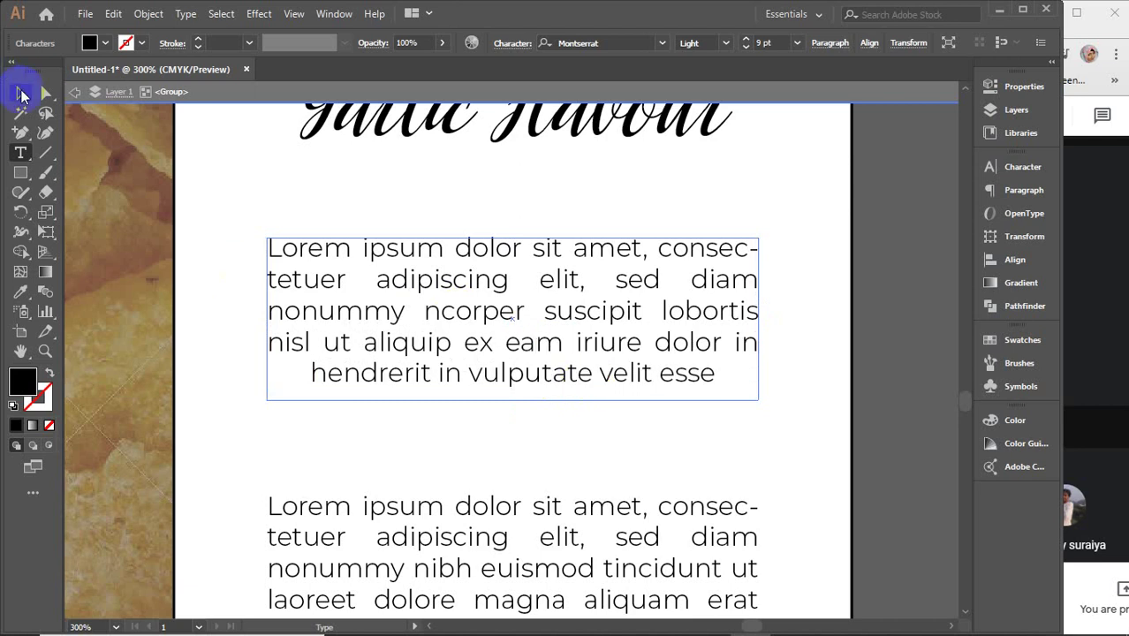
scroll(420, 280, "down", 4)
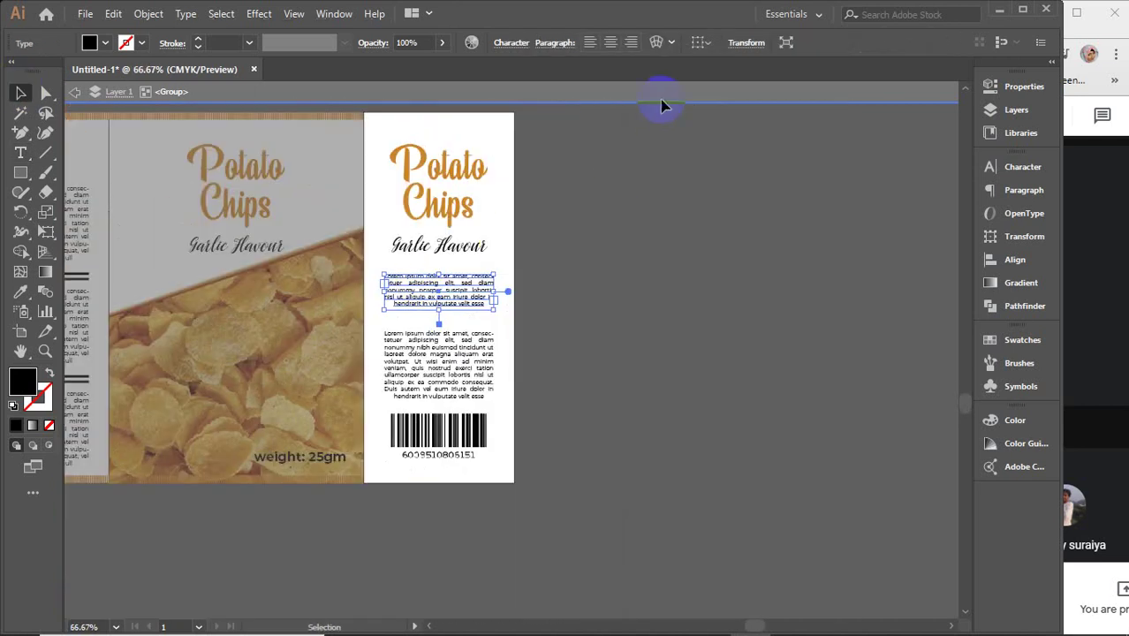
left_click(661, 98)
left_click(649, 276)
- Move the whole Antazol label from the empty canvas area to just below the Potato Chips packet's front panel
scroll(650, 280, "down", 2)
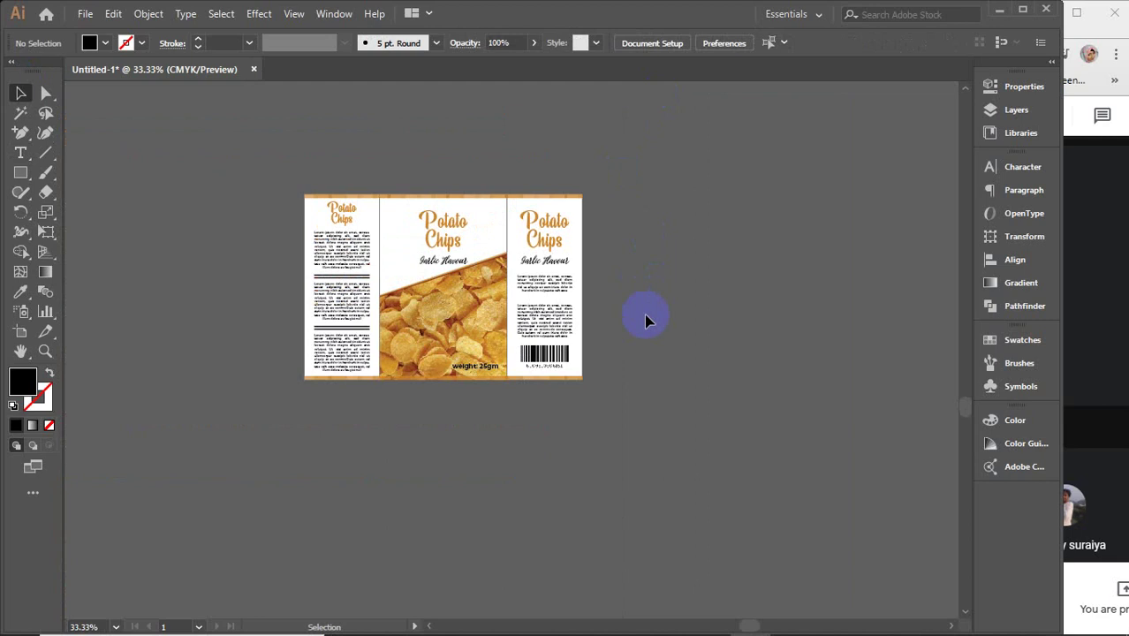
left_click_drag(647, 317, 775, 365)
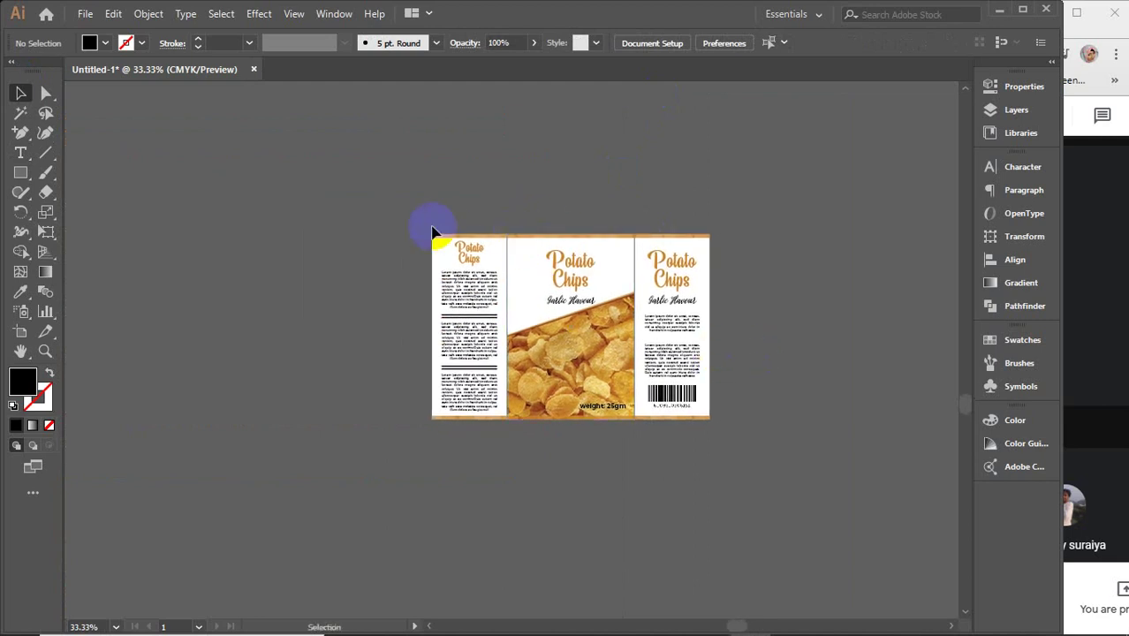
scroll(415, 216, "down", 2)
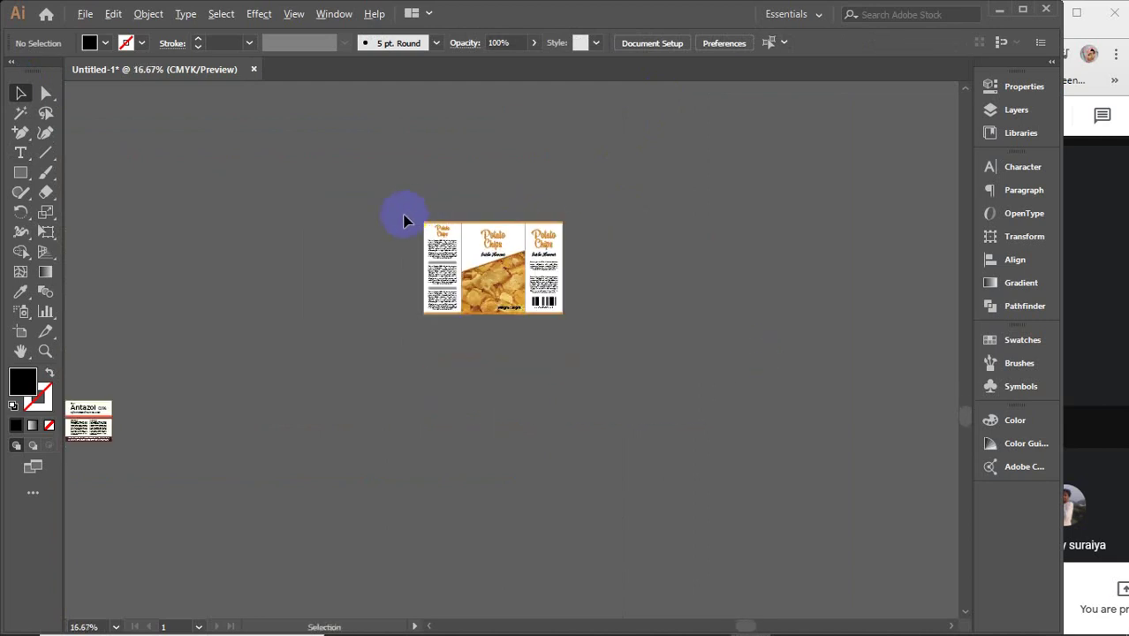
left_click_drag(318, 390, 461, 366)
left_click_drag(129, 327, 319, 455)
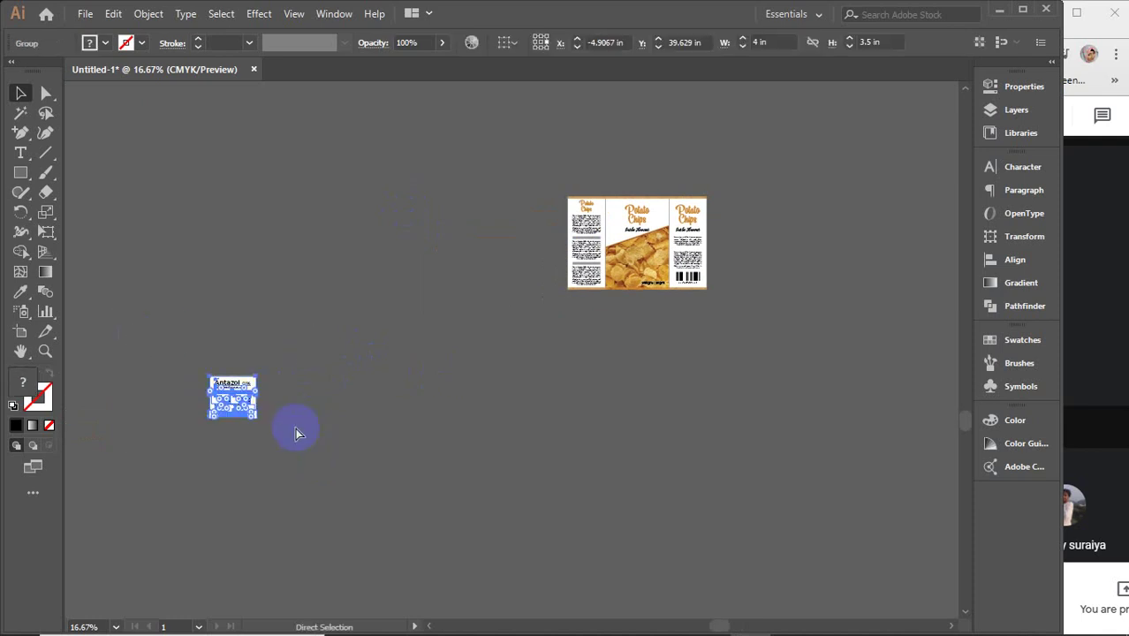
left_click_drag(234, 400, 642, 330)
left_click(642, 252)
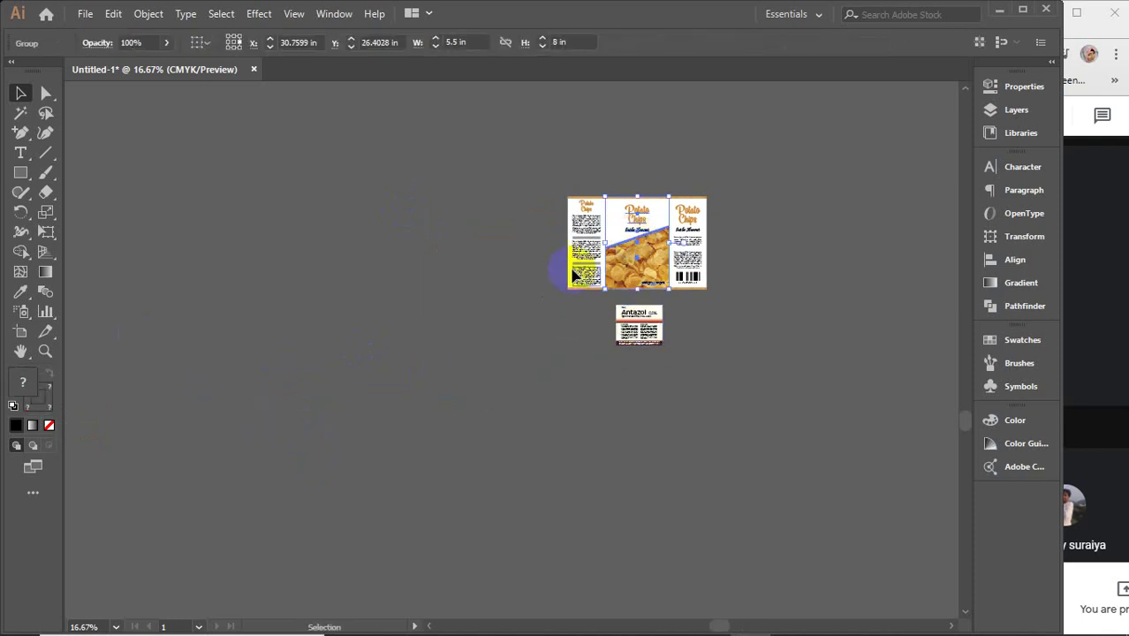
left_click(433, 339)
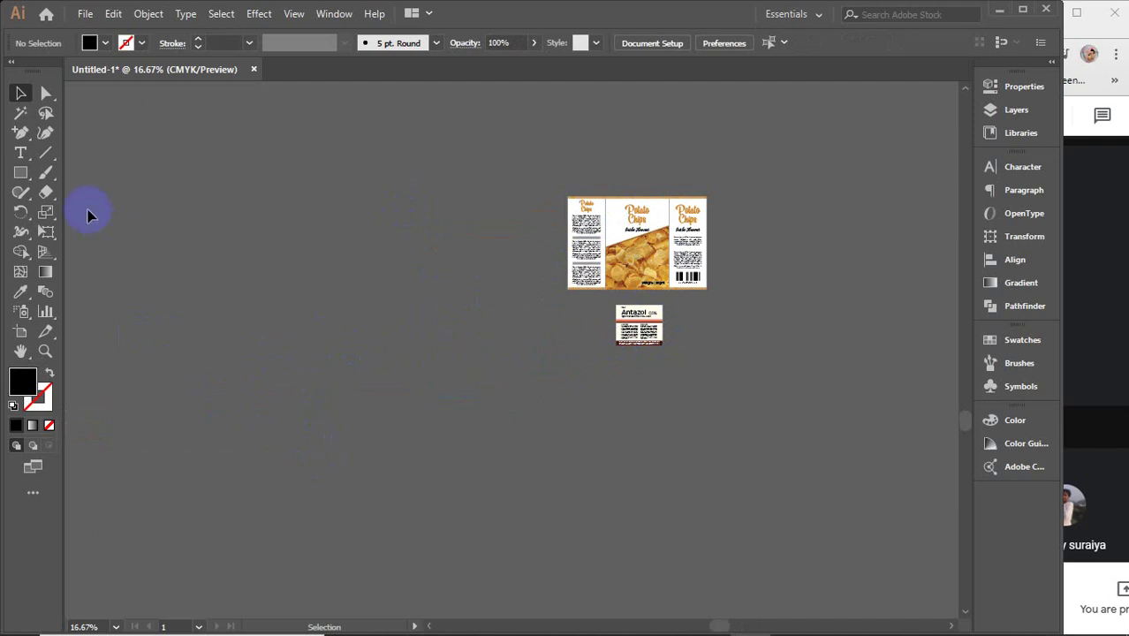
- Create a black rectangle 3 in wide and 8 in high on the empty canvas left of the packet
left_click(21, 172)
left_click(280, 270)
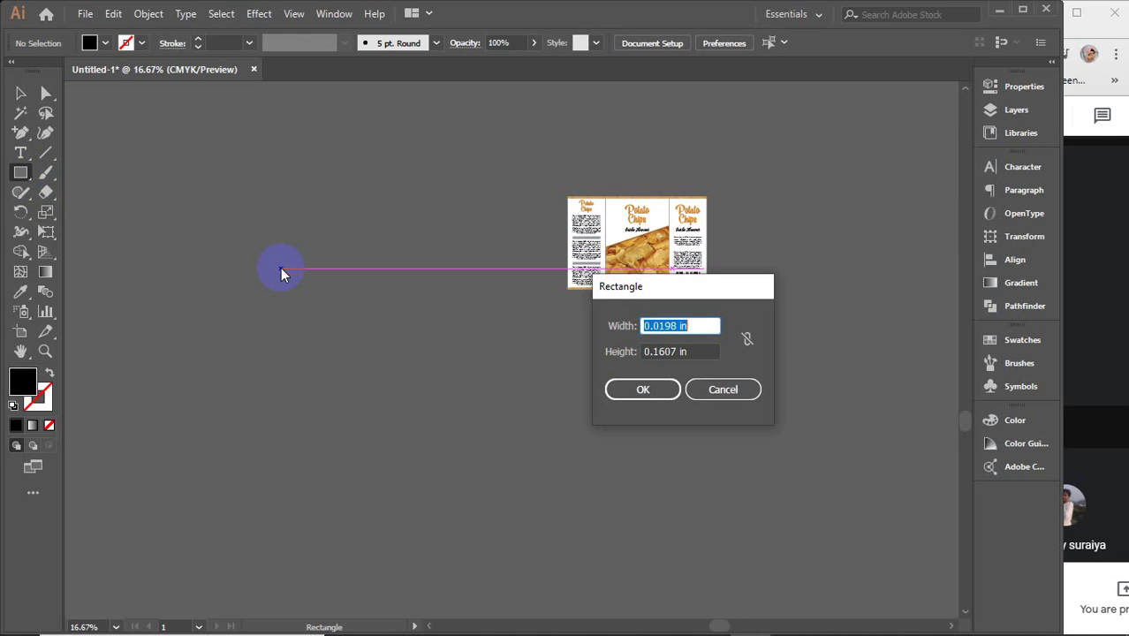
type("3")
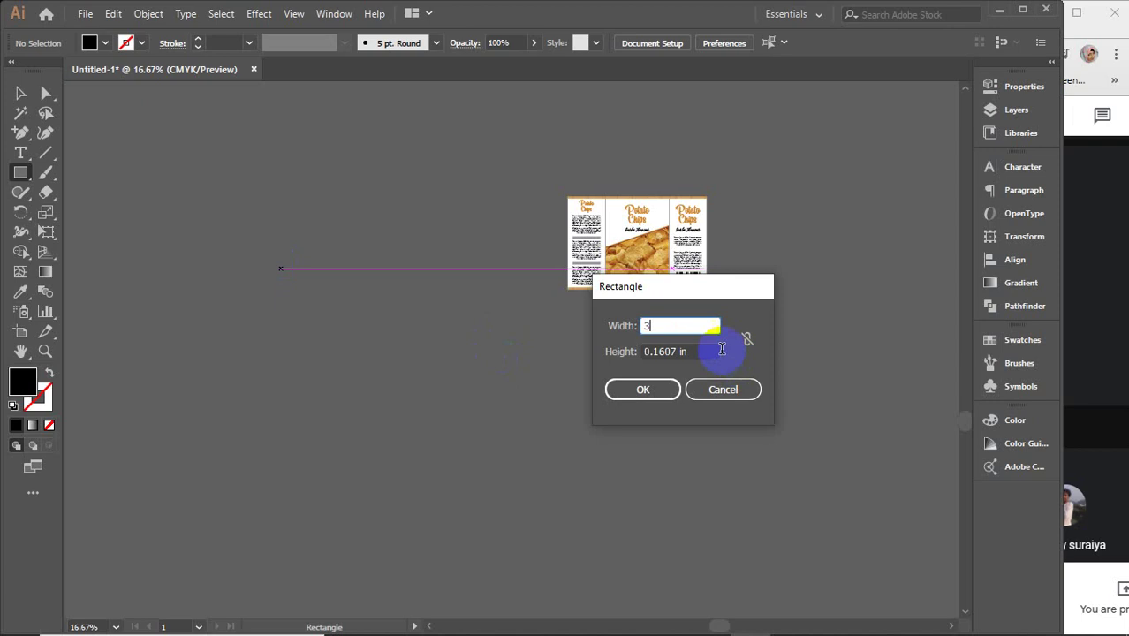
left_click(685, 350)
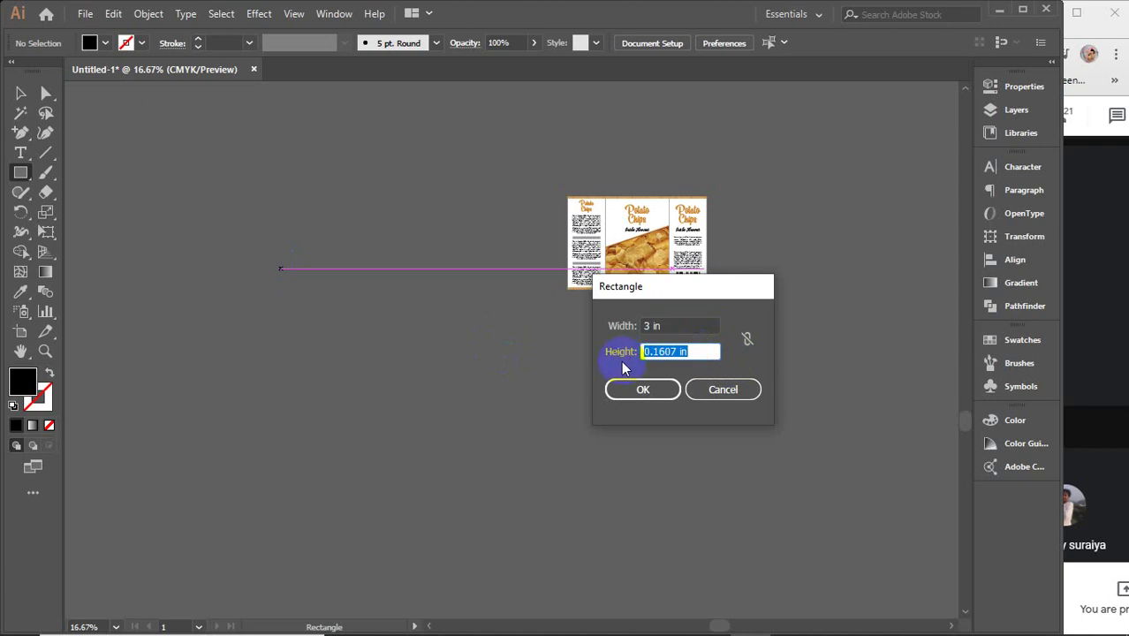
type("8")
key("Return")
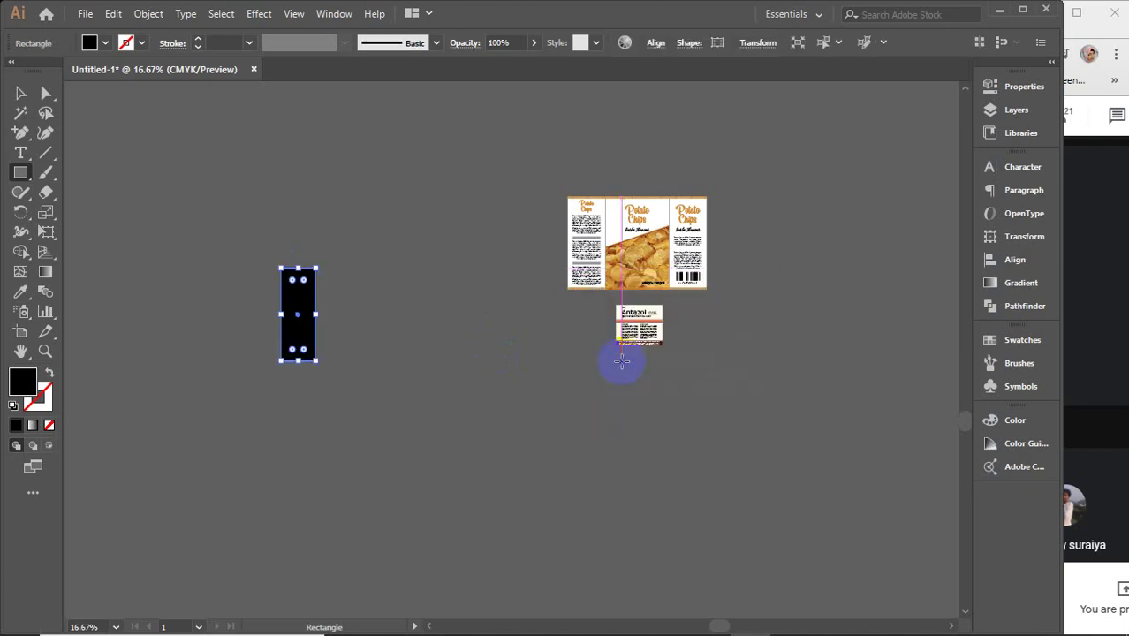
left_click(21, 93)
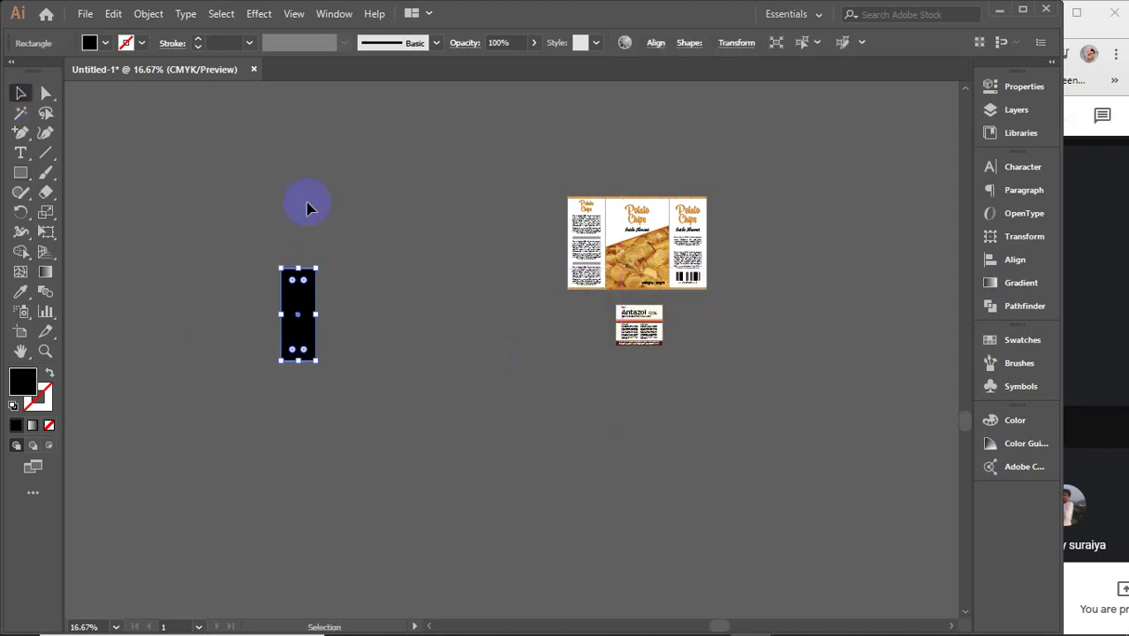
left_click(387, 299)
scroll(311, 360, "up", 4)
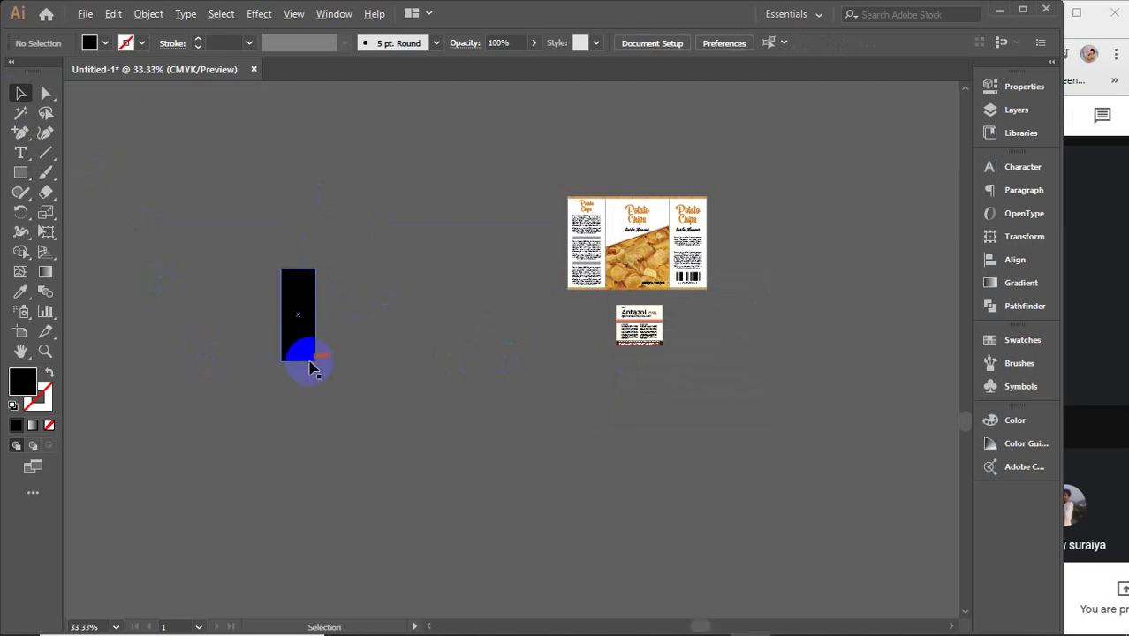
- Stretch the black rectangle upward by about a fifth of its height, keeping its bottom edge fixed, and deselect it
left_click(330, 376)
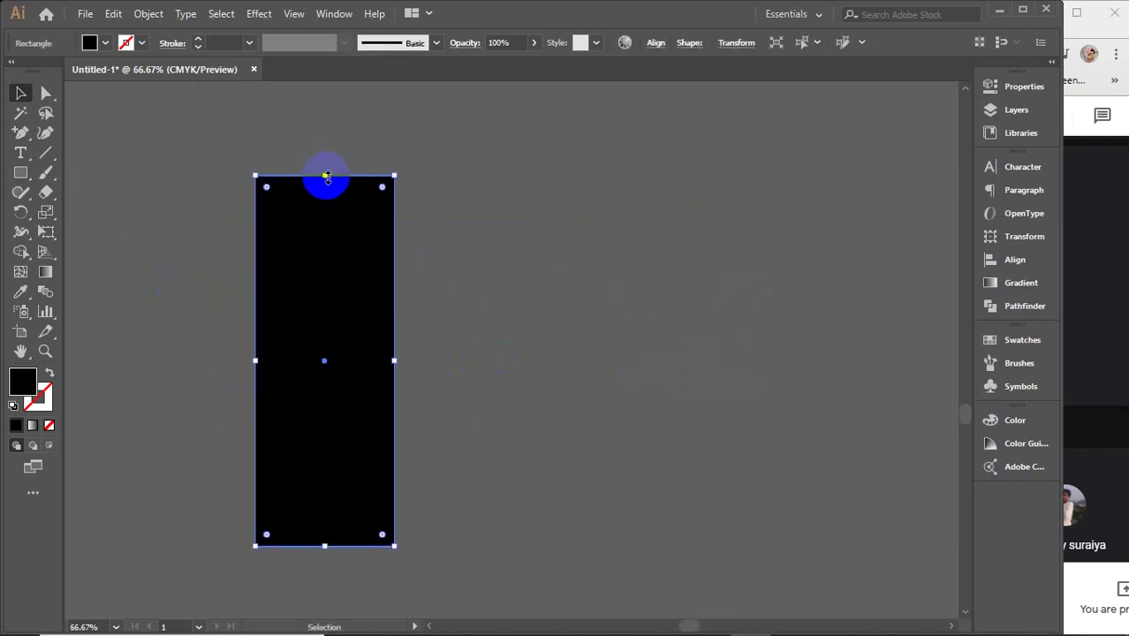
left_click_drag(327, 178, 325, 105)
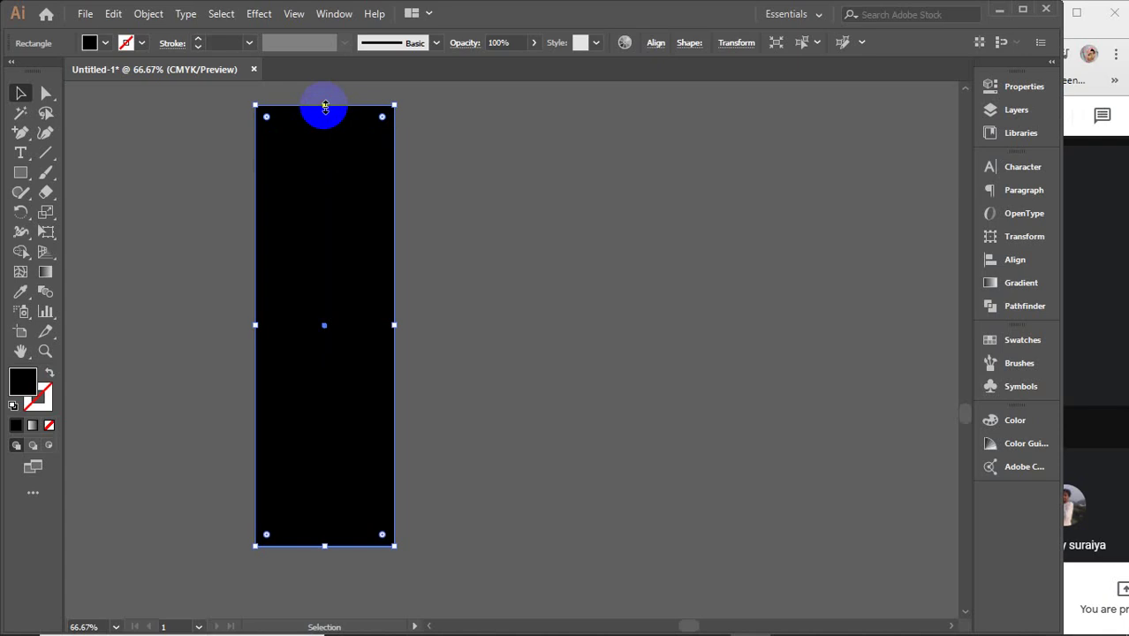
scroll(604, 310, "down", 1)
left_click(601, 312)
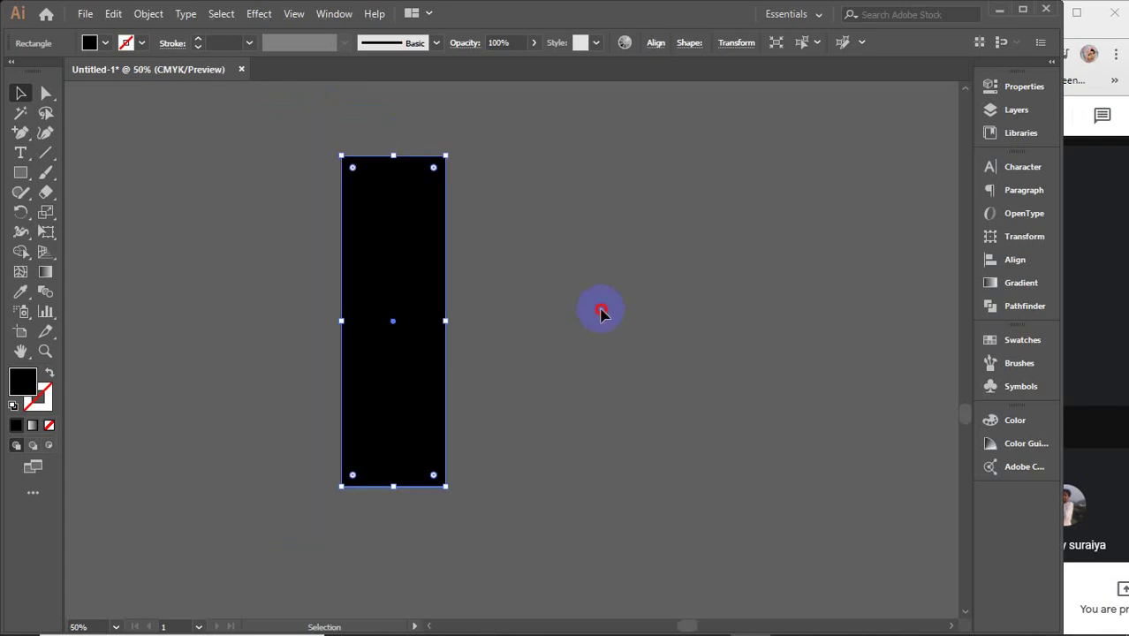
- Change the tall black rectangle's fill to white and deselect it
left_click(372, 341)
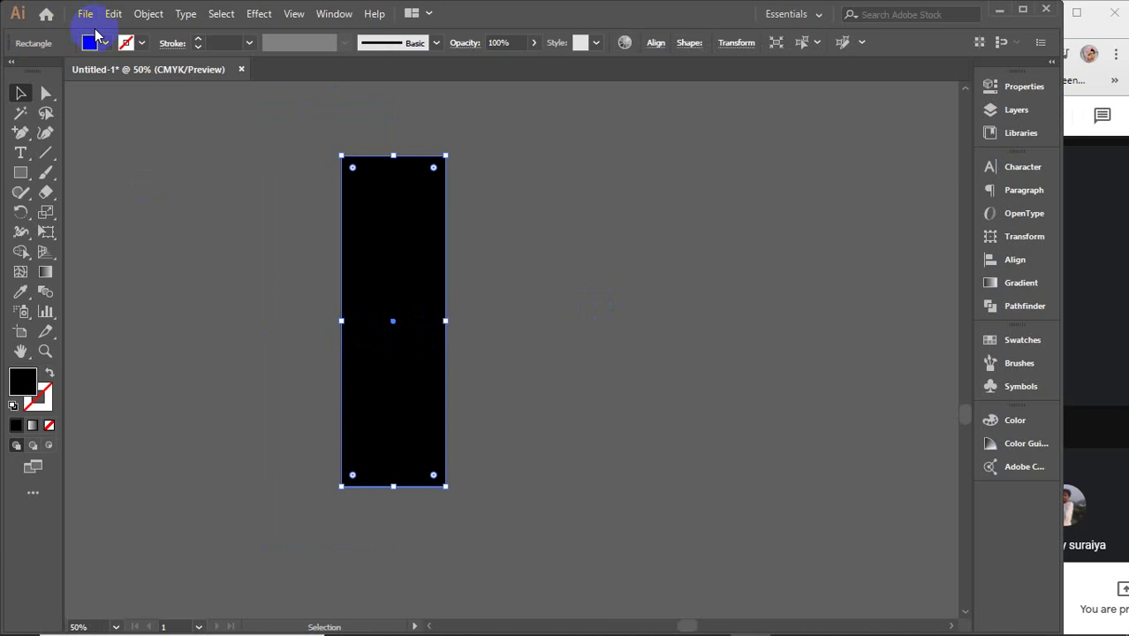
left_click(90, 42)
left_click(41, 76)
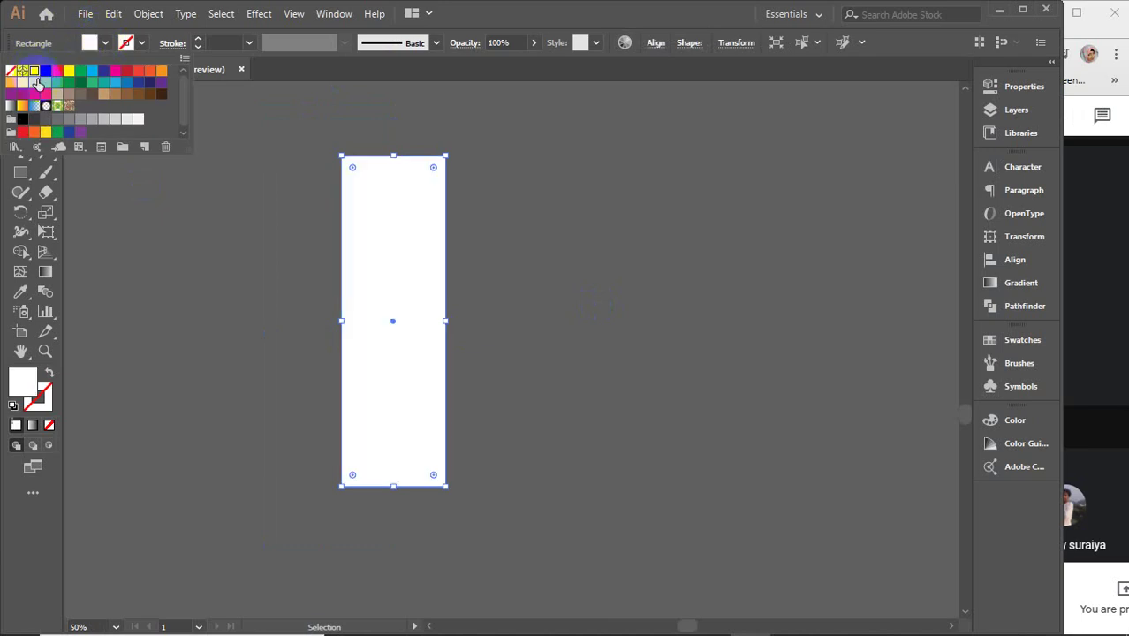
left_click(519, 297)
left_click(517, 298)
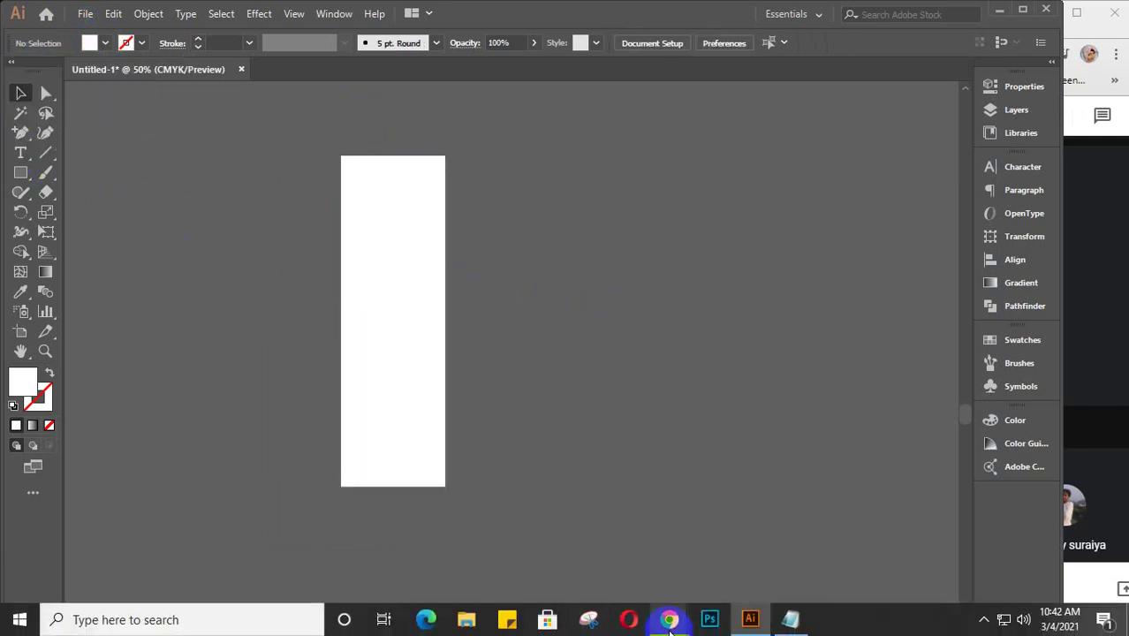
- Switch to Chrome and replace the "product packaging design" image search with a Google Images search for "mango"
mouse_move(669, 619)
left_click(629, 556)
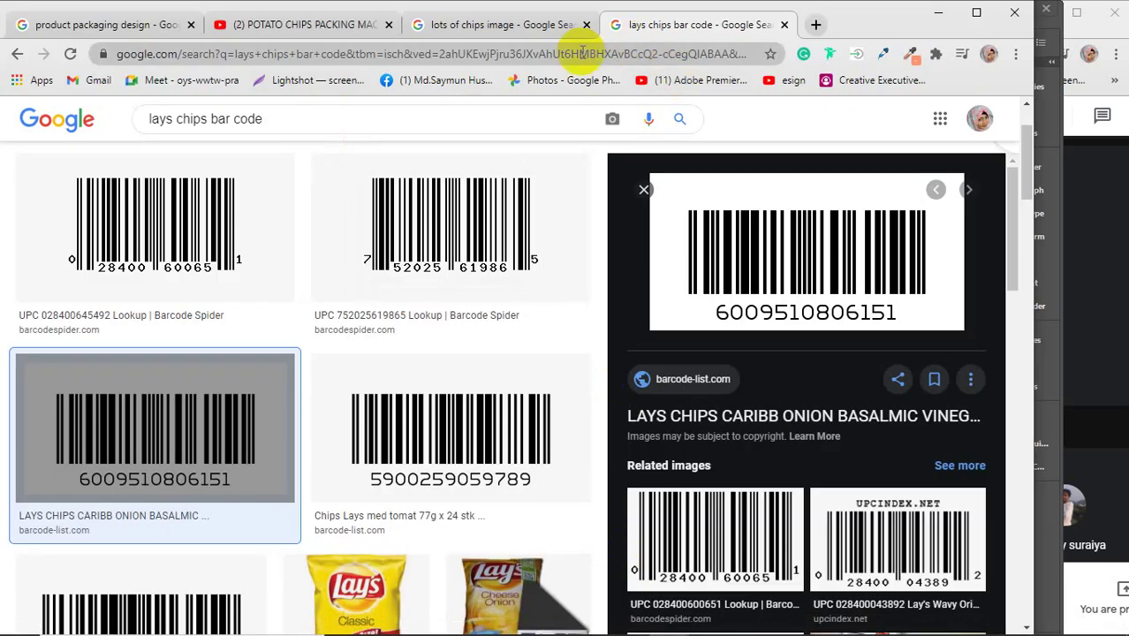
left_click(106, 24)
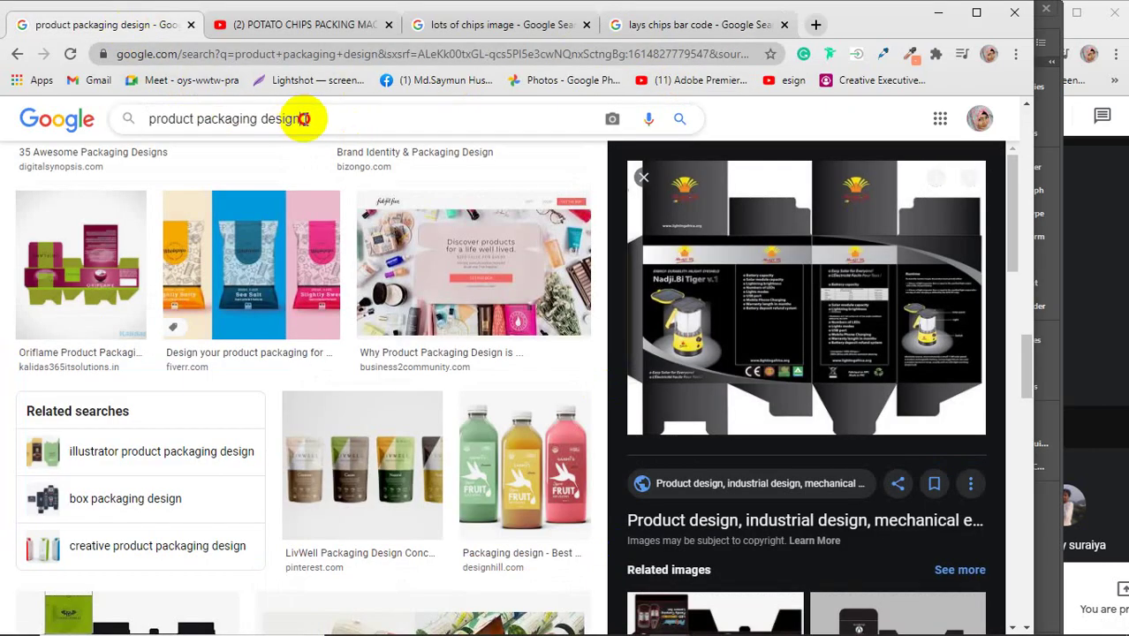
left_click_drag(298, 119, 127, 124)
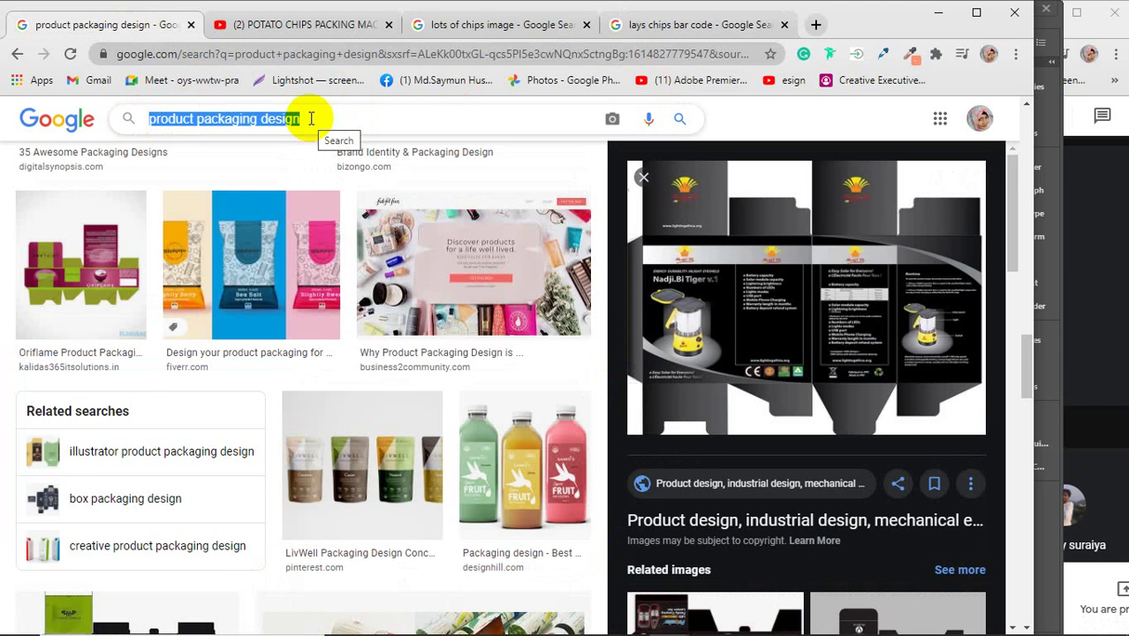
type("mango")
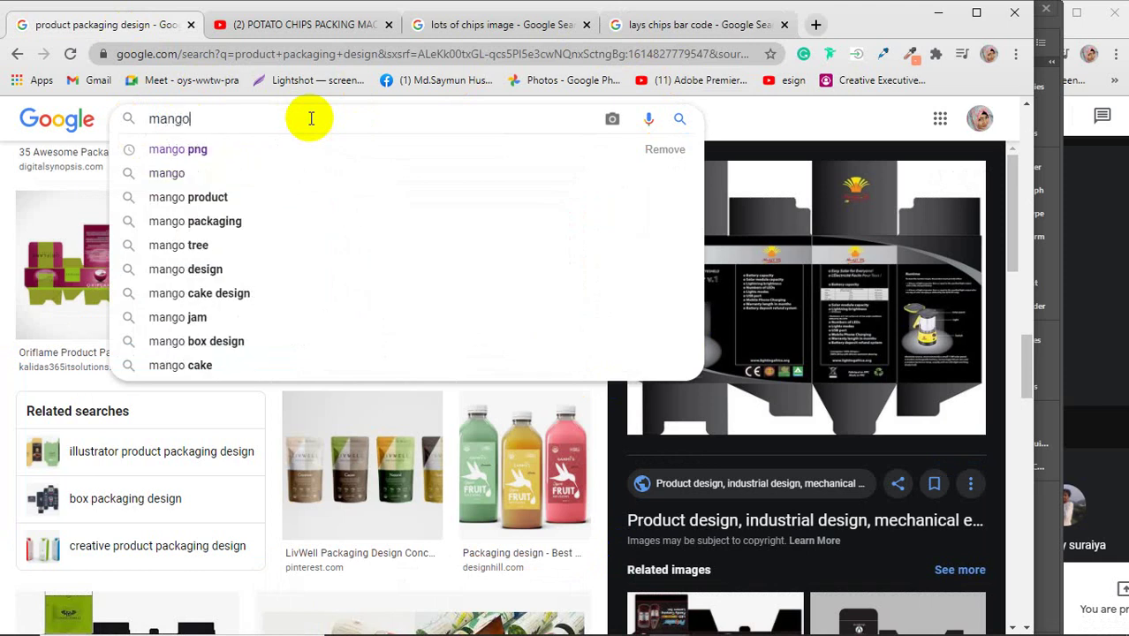
key("Return")
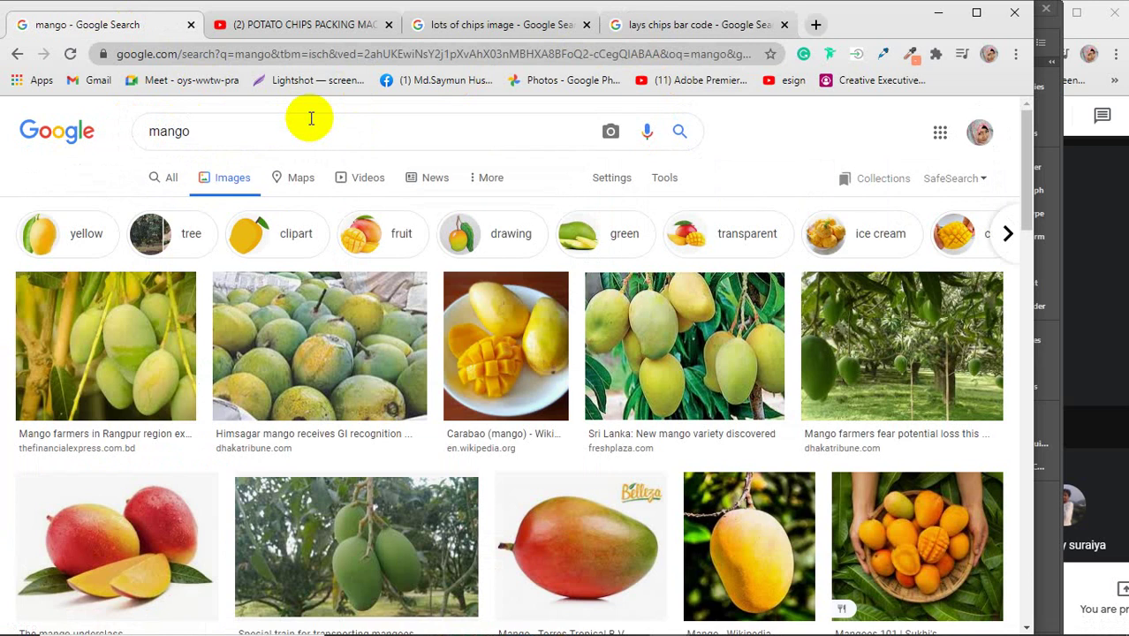
- Refine the image search to "mango png" and browse the results for a suitable mango picture
left_click(282, 123)
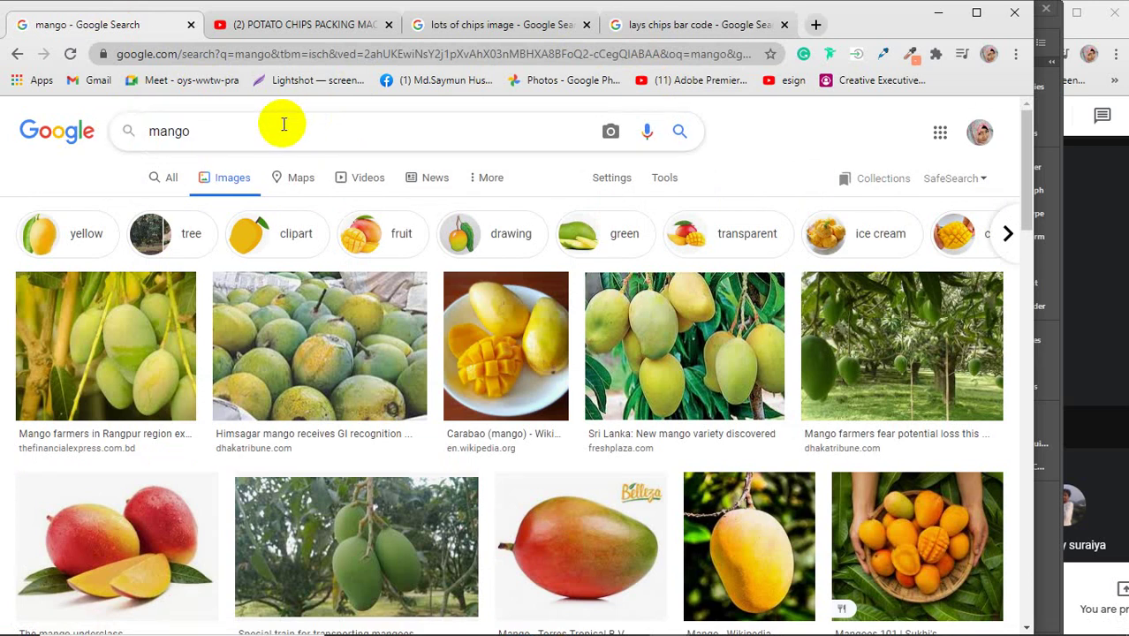
type("png")
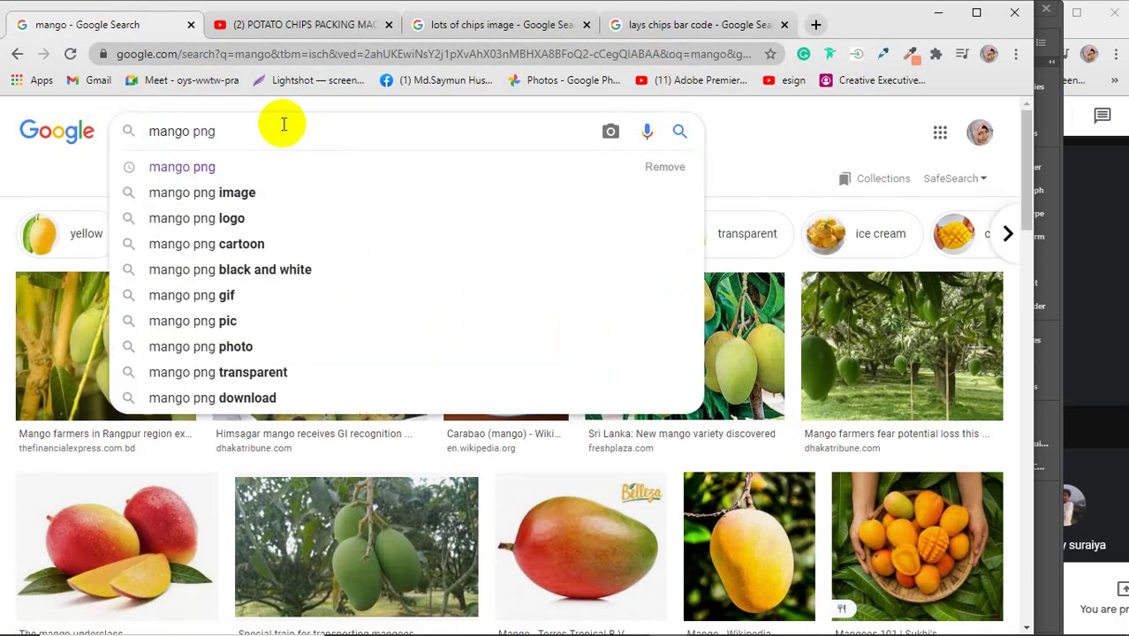
key("Return")
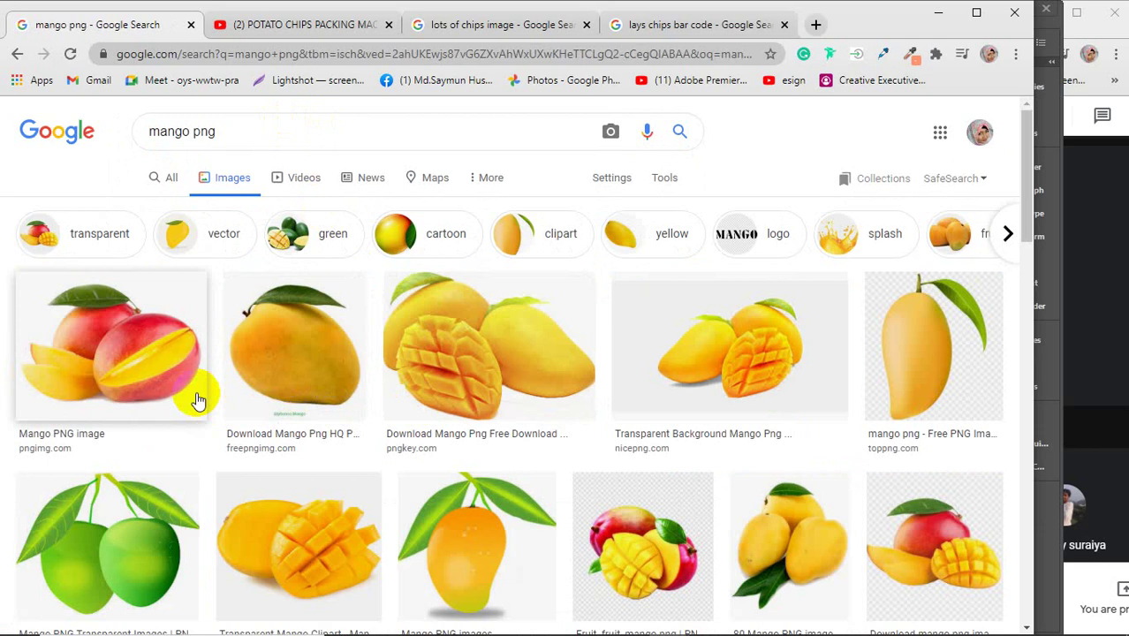
scroll(196, 399, "down", 5)
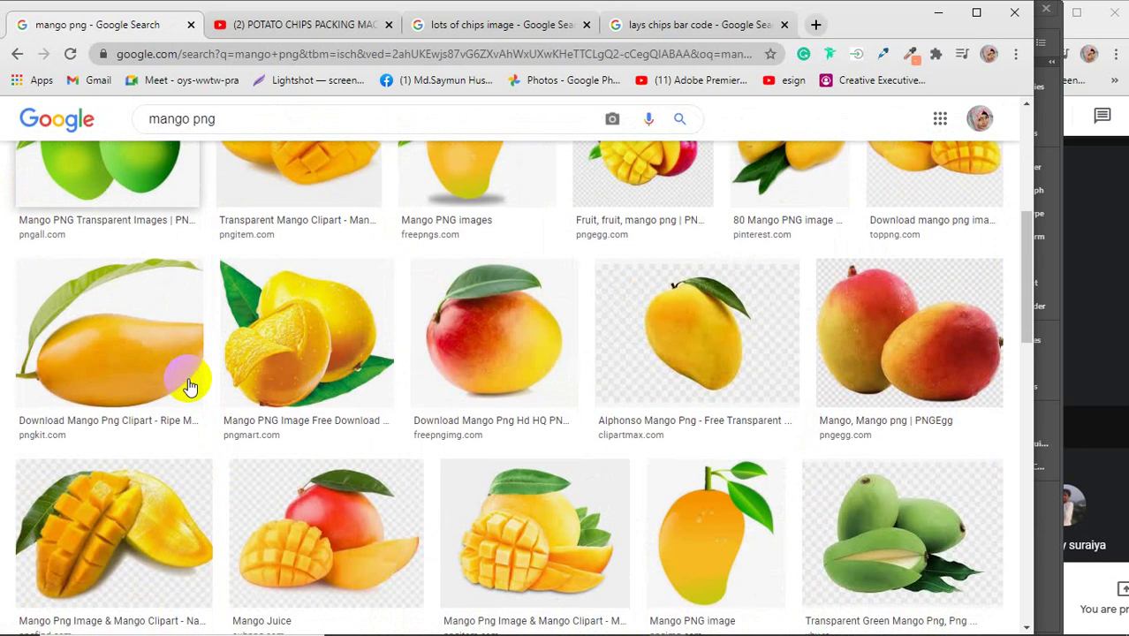
scroll(188, 385, "down", 5)
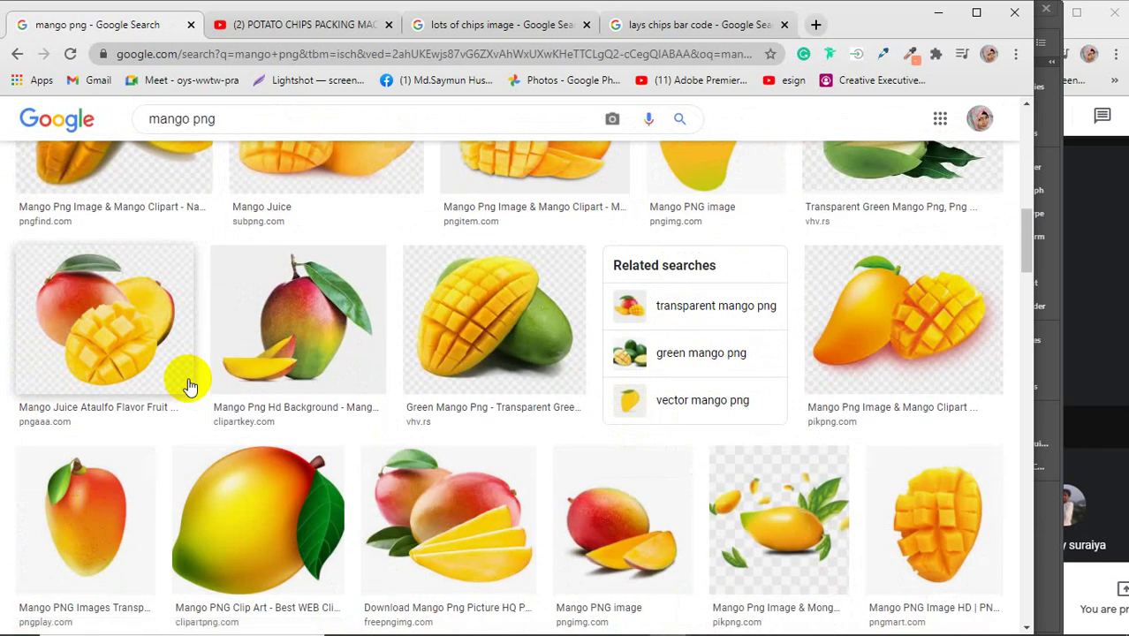
scroll(188, 385, "down", 5)
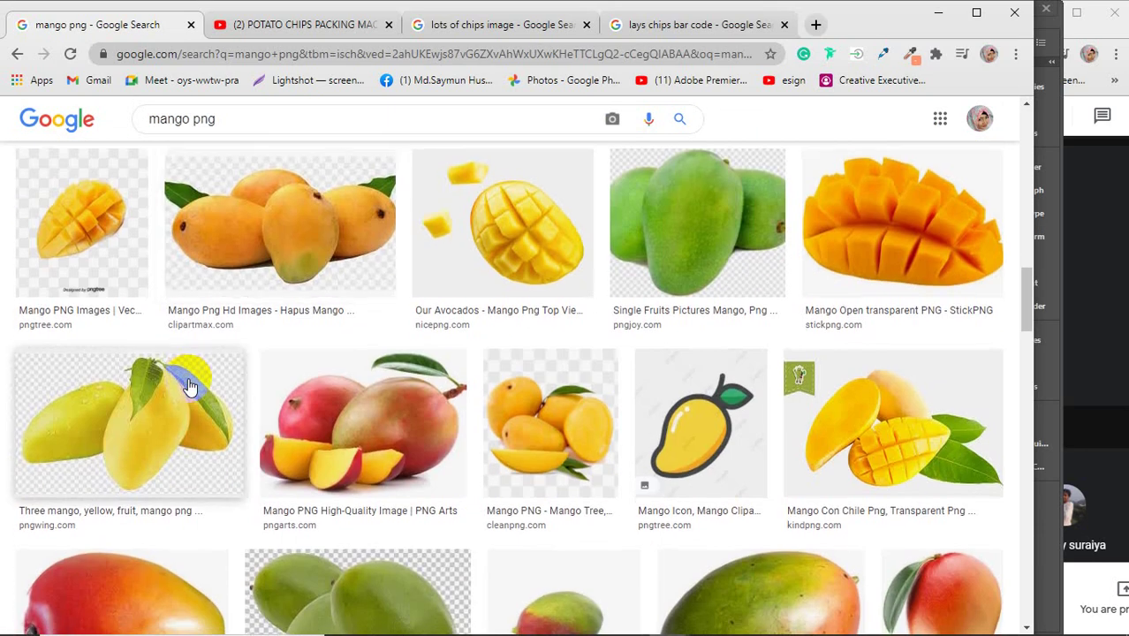
scroll(188, 385, "down", 5)
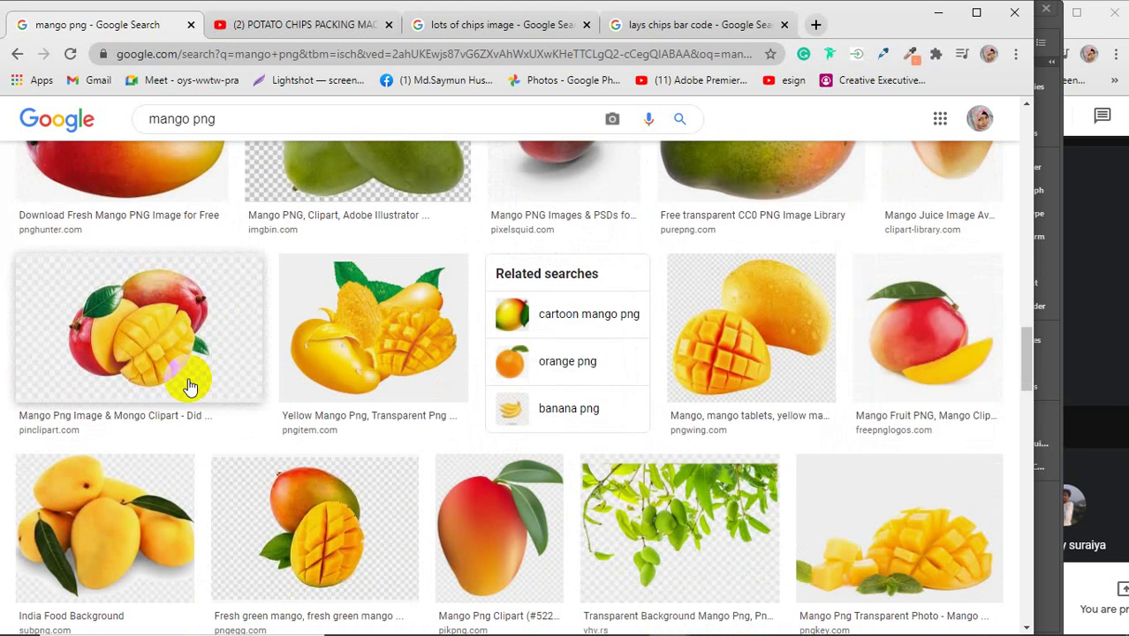
scroll(188, 385, "down", 5)
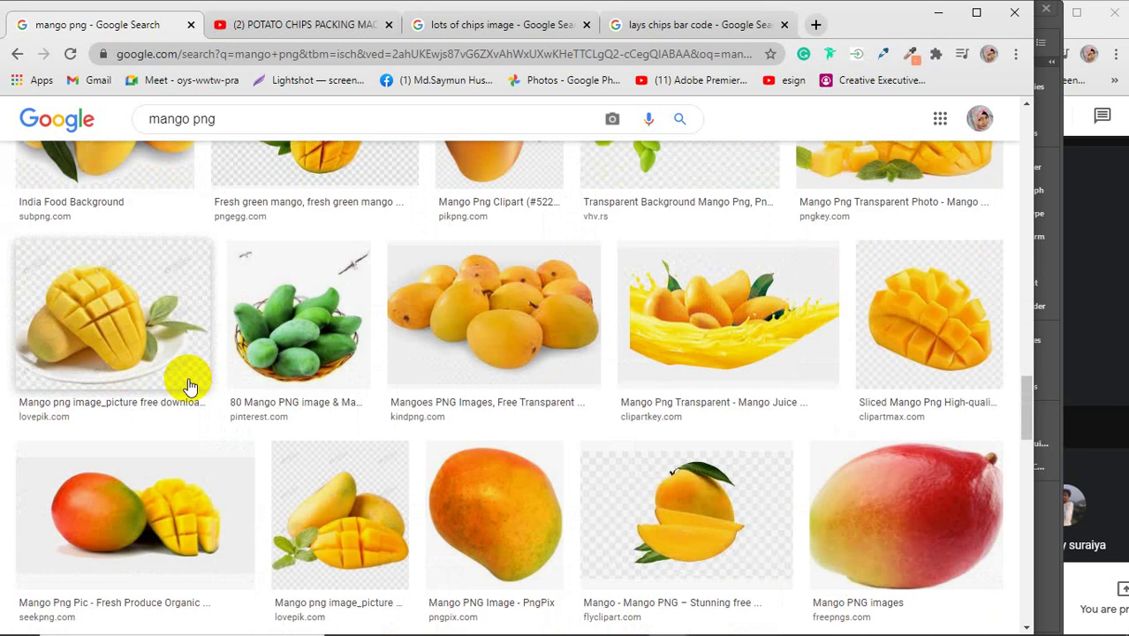
- Browse the mango PNG image results and open the preview of the whole mango with two cut slices
scroll(188, 385, "down", 2)
scroll(188, 385, "down", 1)
scroll(188, 385, "down", 2)
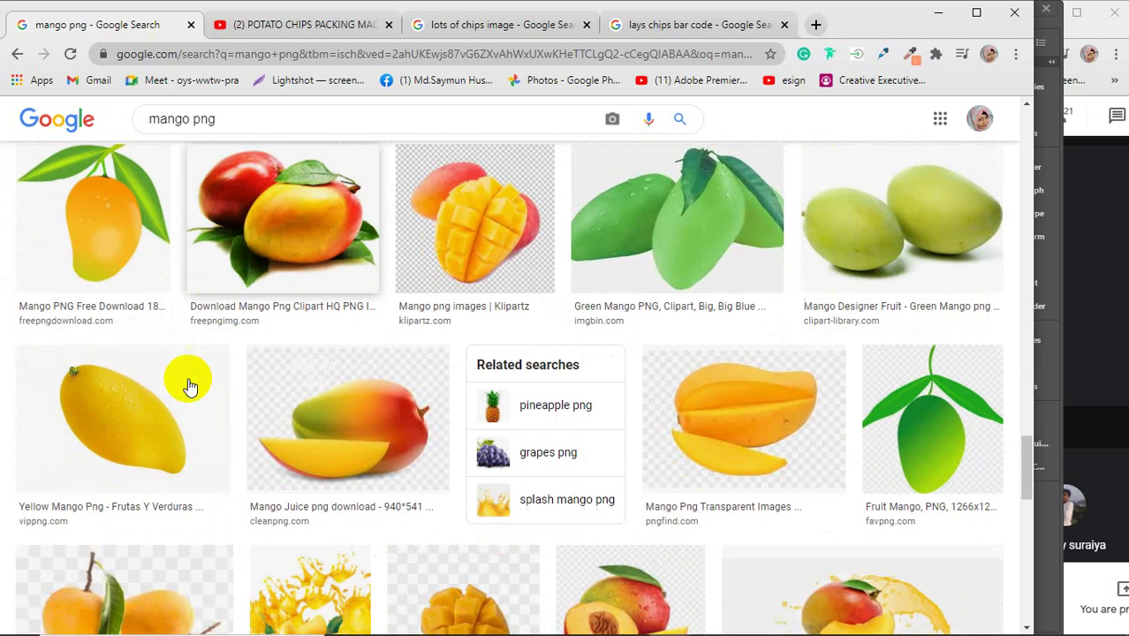
scroll(188, 385, "down", 4)
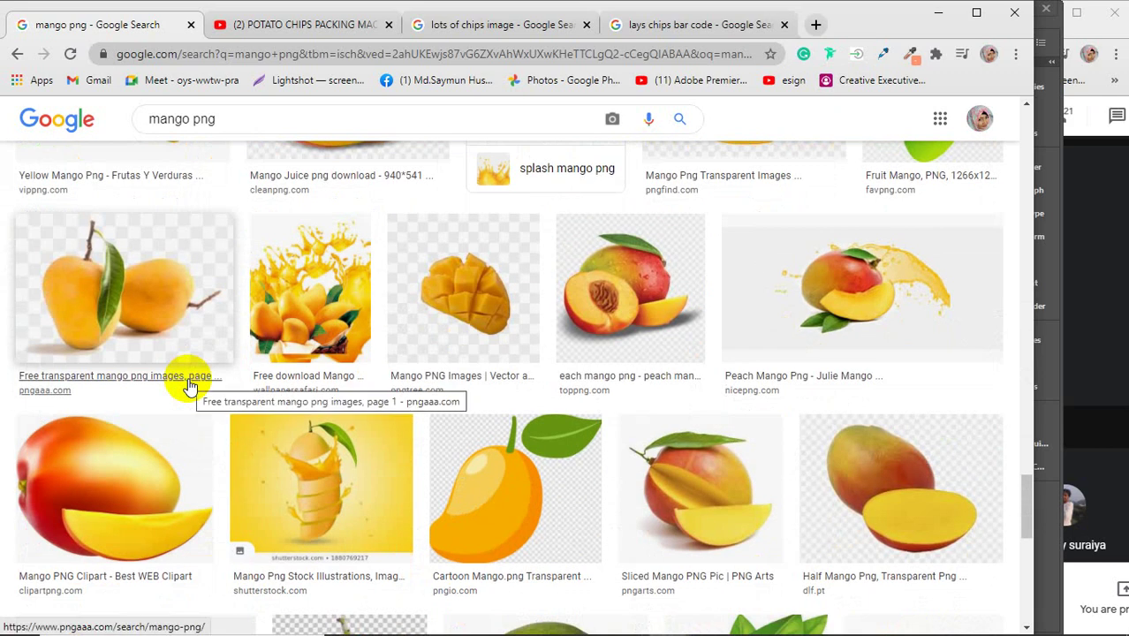
scroll(189, 385, "down", 10)
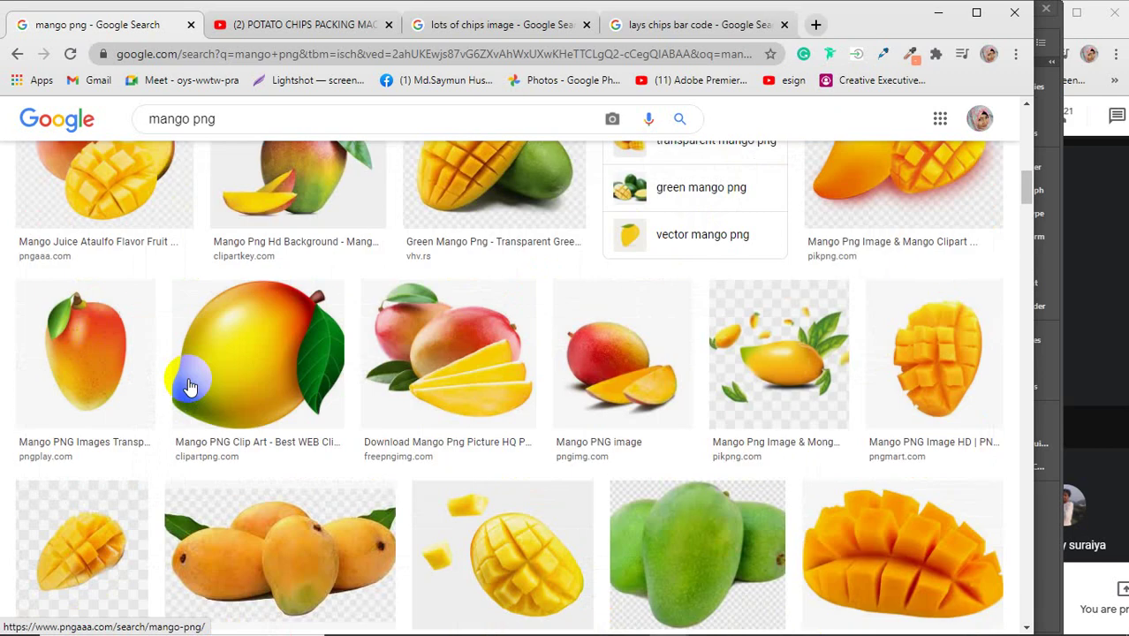
scroll(188, 385, "up", 5)
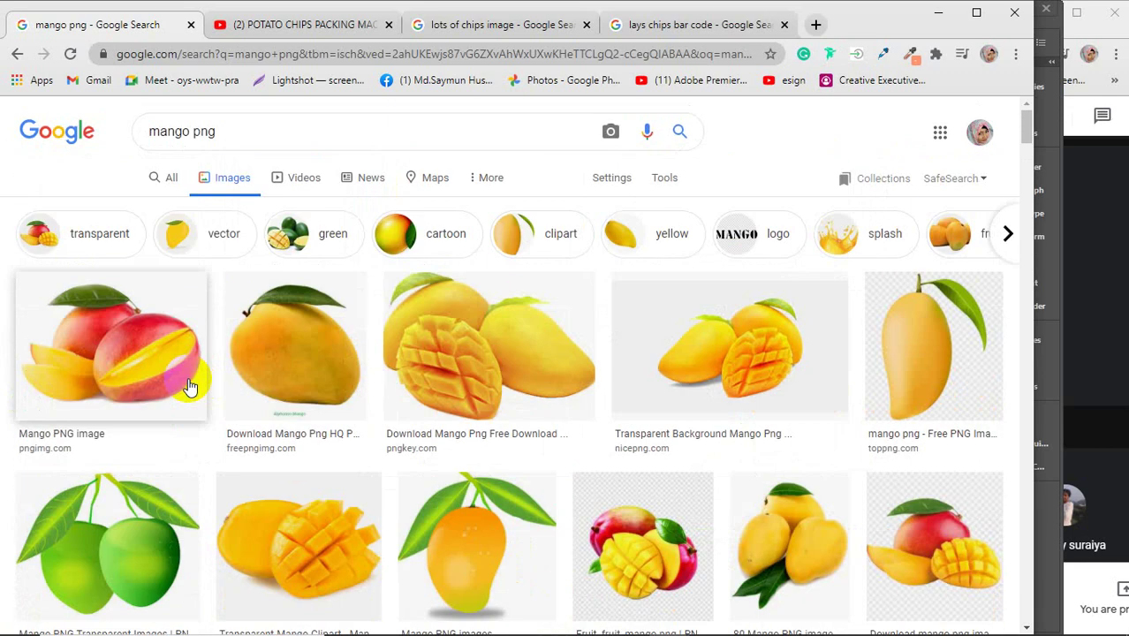
left_click(314, 344)
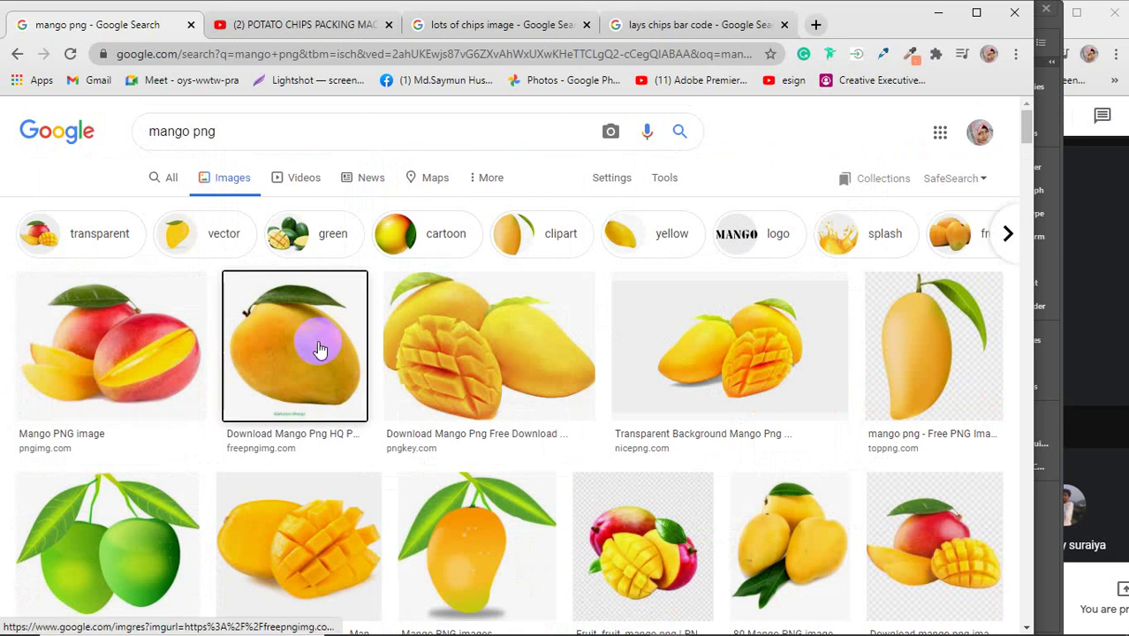
scroll(782, 329, "down", 8)
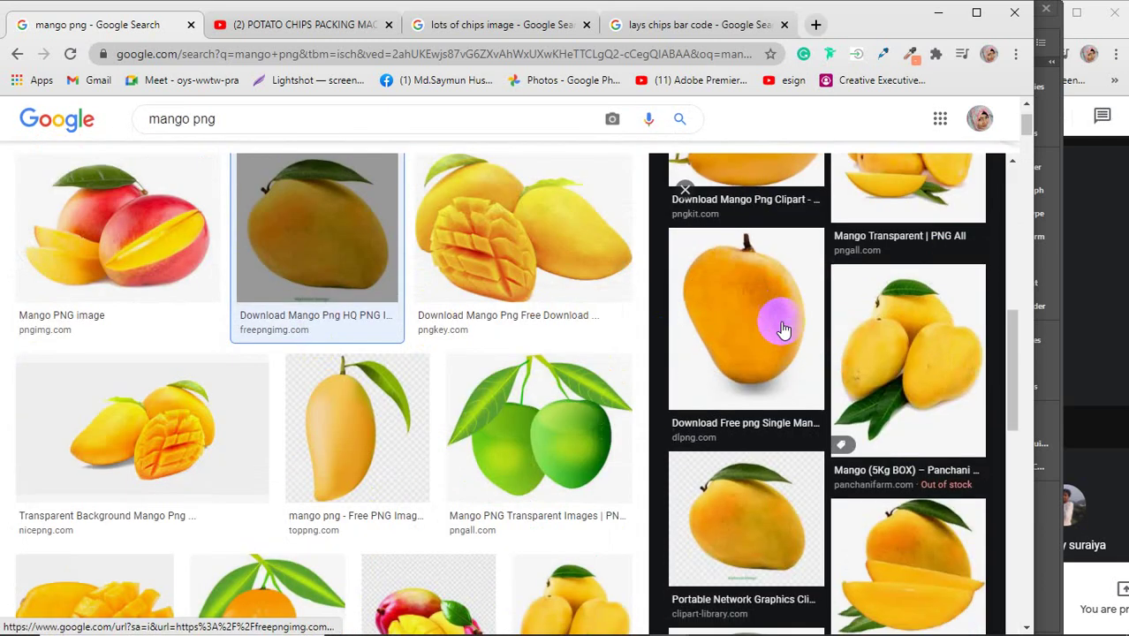
left_click(923, 422)
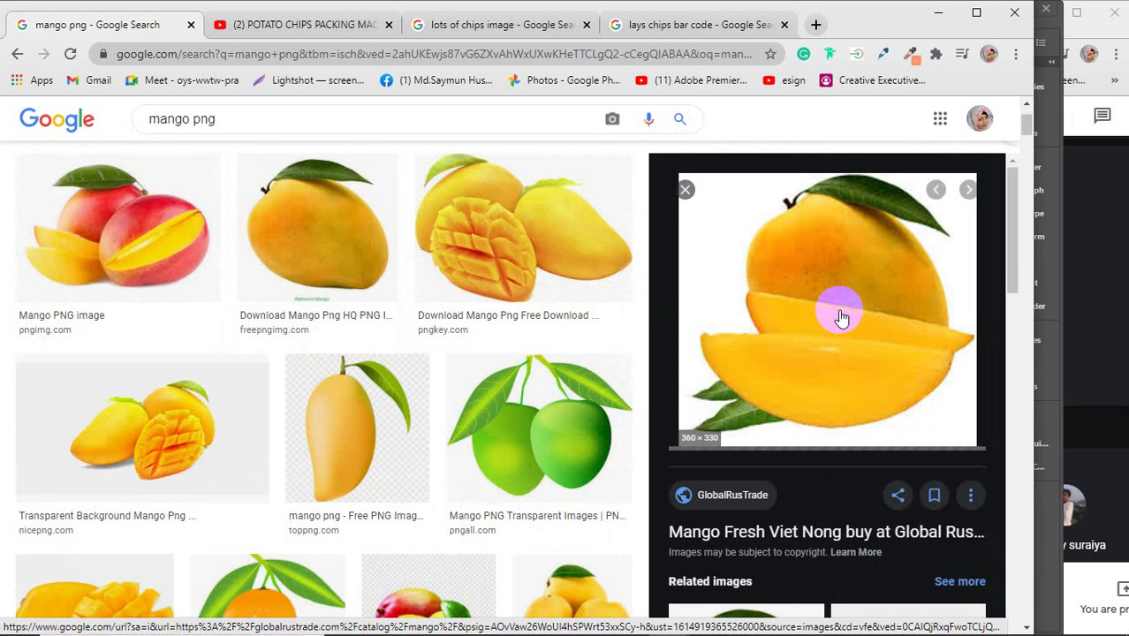
- Check the related images, then save the previewed sliced mango picture to the Desktop as the PNG file 497-default
scroll(840, 318, "down", 7)
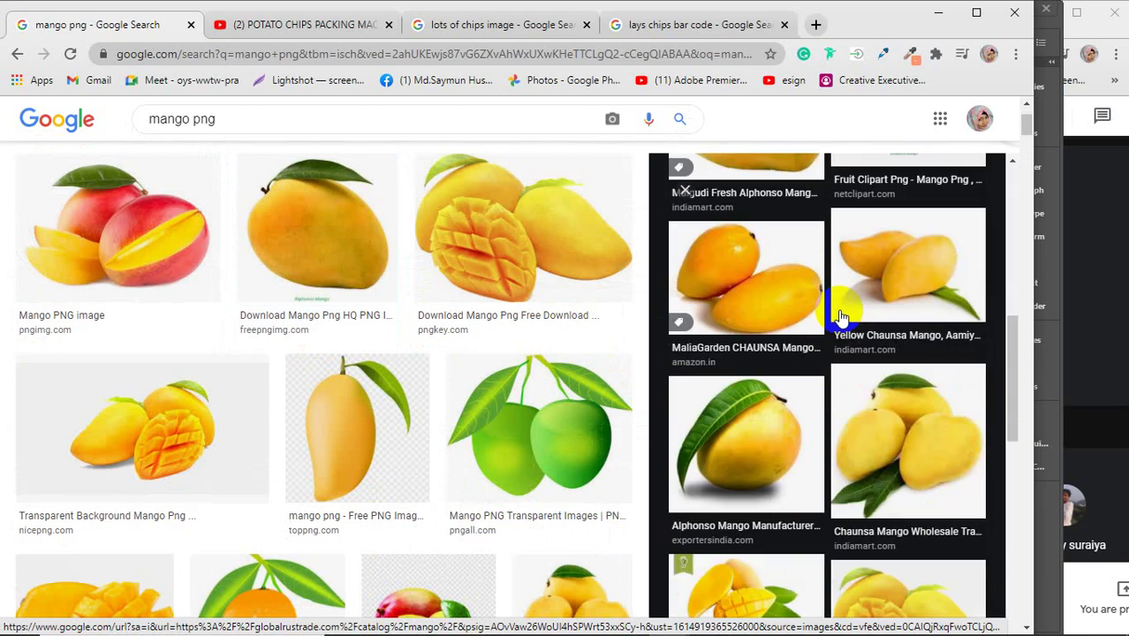
scroll(841, 318, "down", 3)
scroll(841, 318, "down", 3)
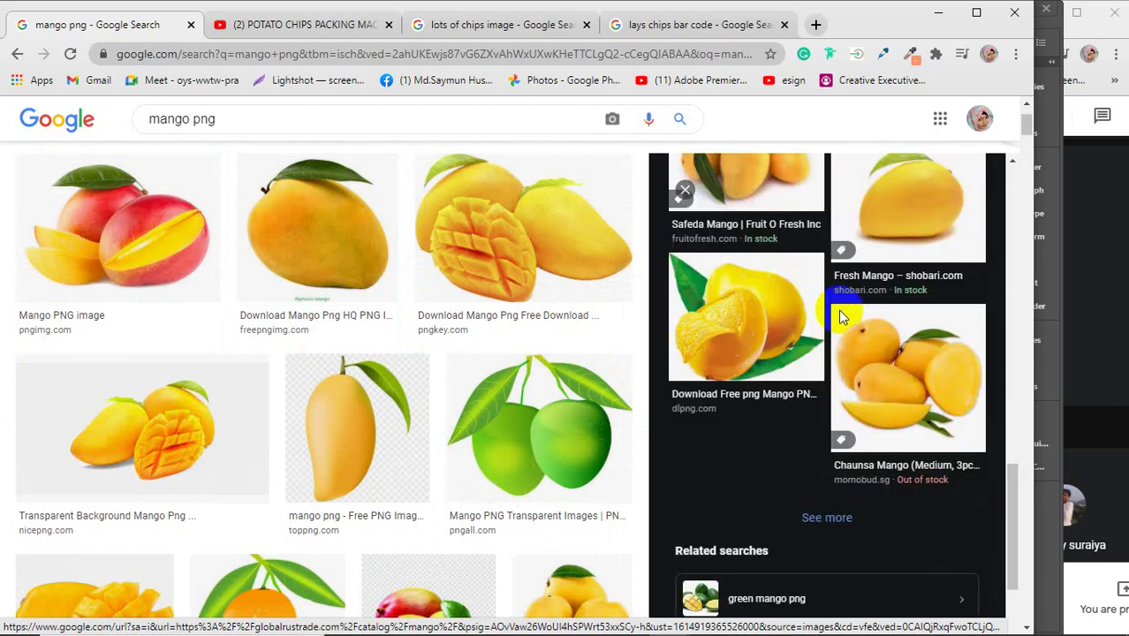
scroll(841, 318, "up", 10)
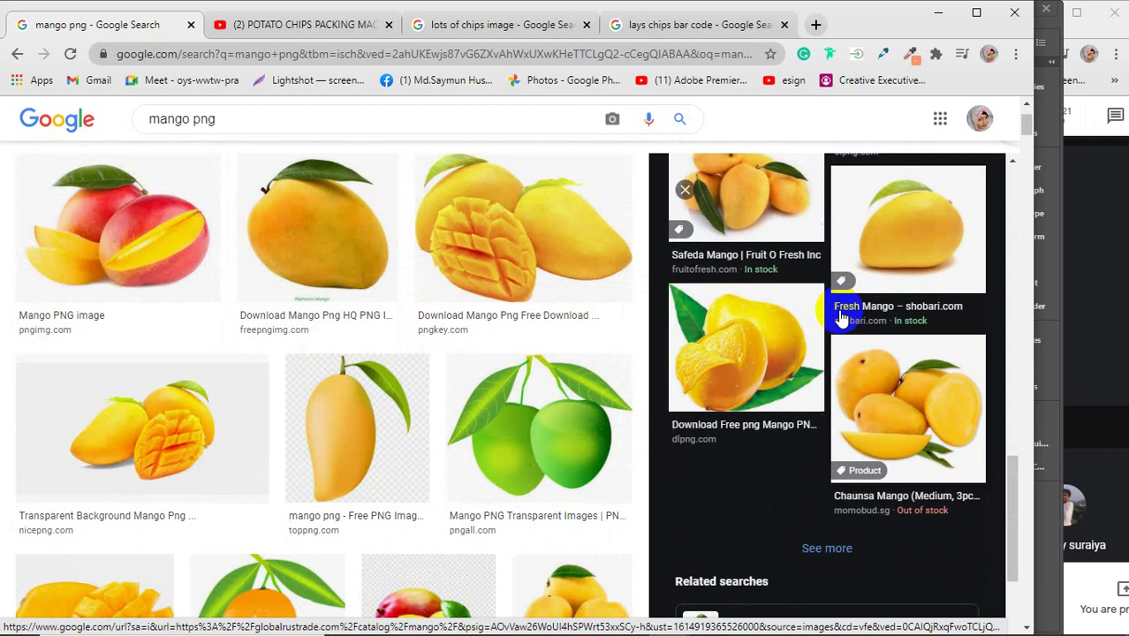
scroll(839, 317, "up", 3)
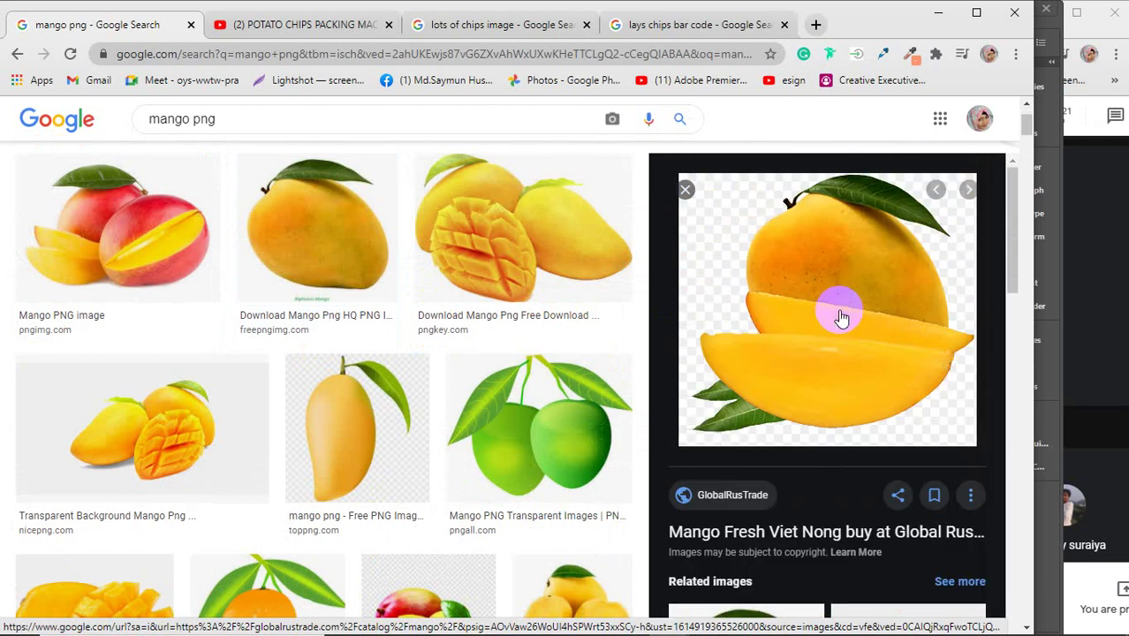
right_click(834, 282)
left_click(901, 479)
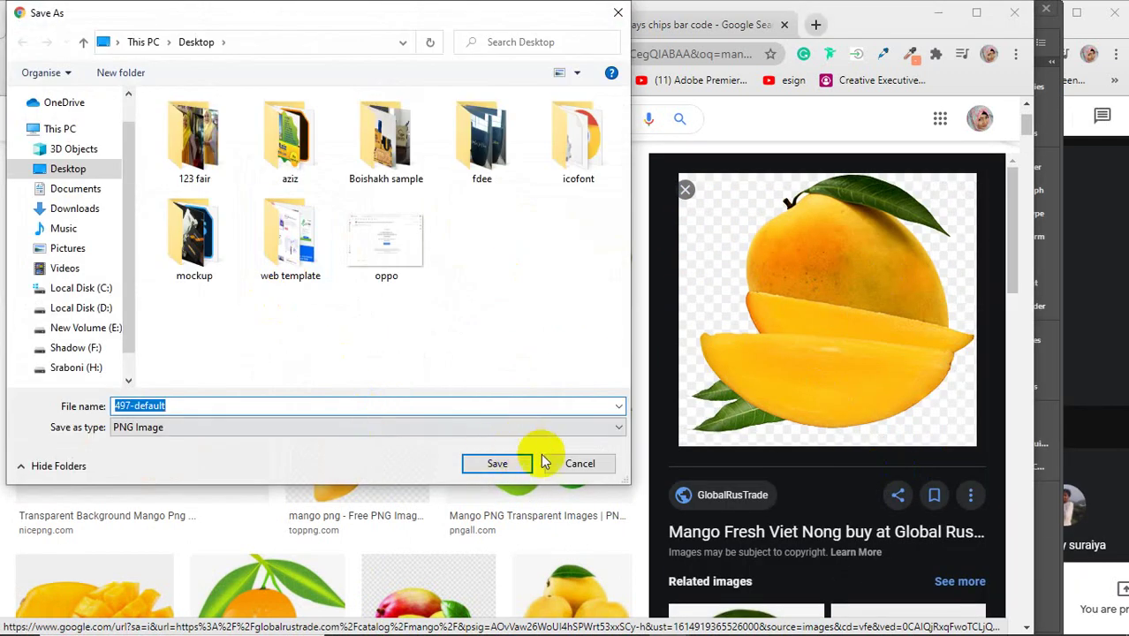
left_click(497, 461)
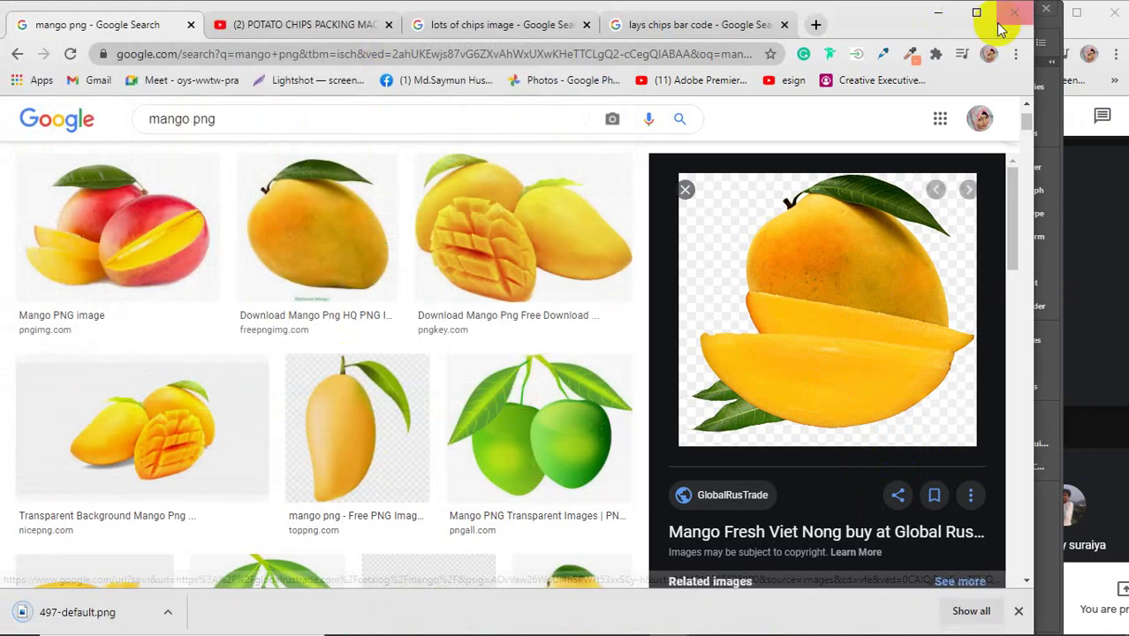
- Switch to Illustrator, place 497-default.png from the Desktop folder onto the canvas and embed it in the document
left_click(938, 12)
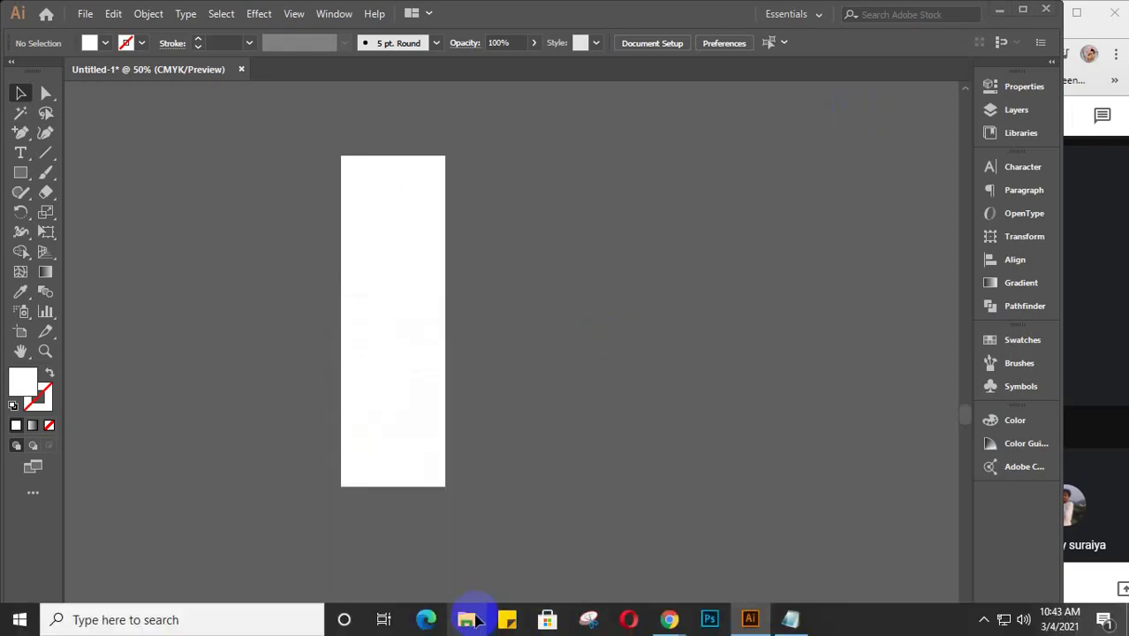
left_click(468, 620)
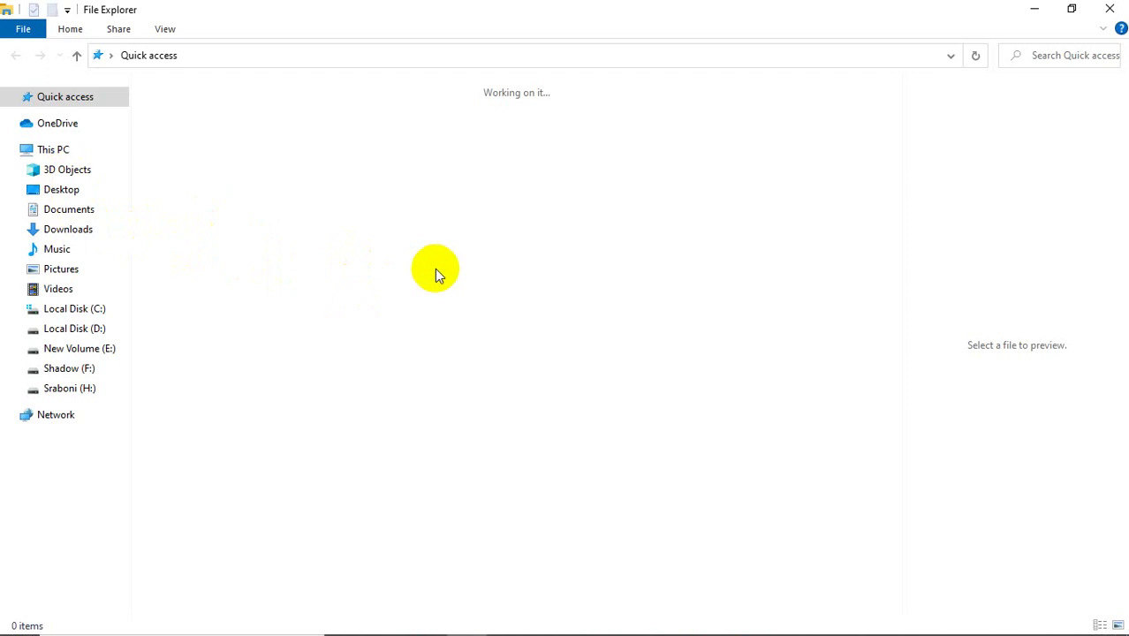
left_click(62, 190)
left_click_drag(481, 233, 470, 352)
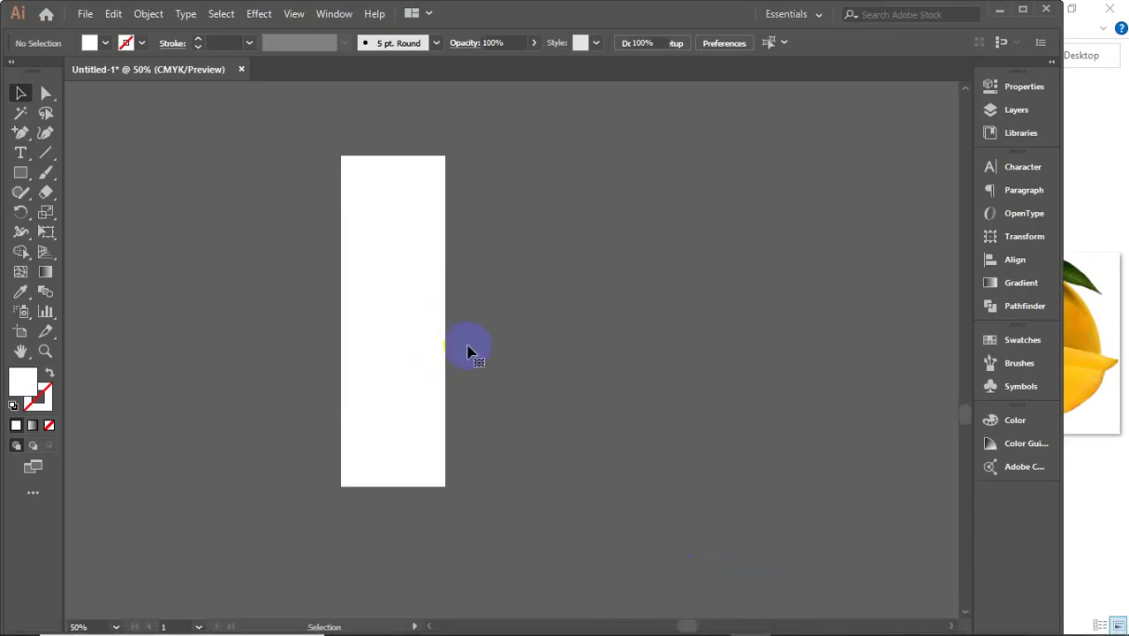
left_click(1108, 10)
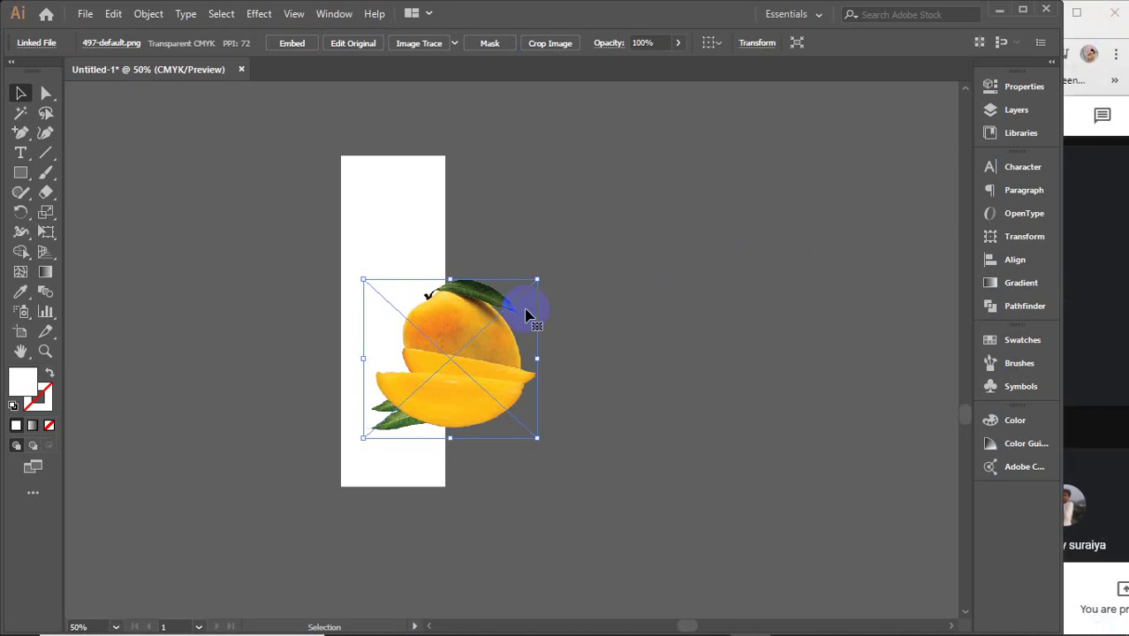
left_click(281, 45)
- Align the mango image to the left edge of the white rectangle, using the rectangle as key object
left_click_drag(283, 260, 511, 445)
left_click(378, 214)
left_click(262, 44)
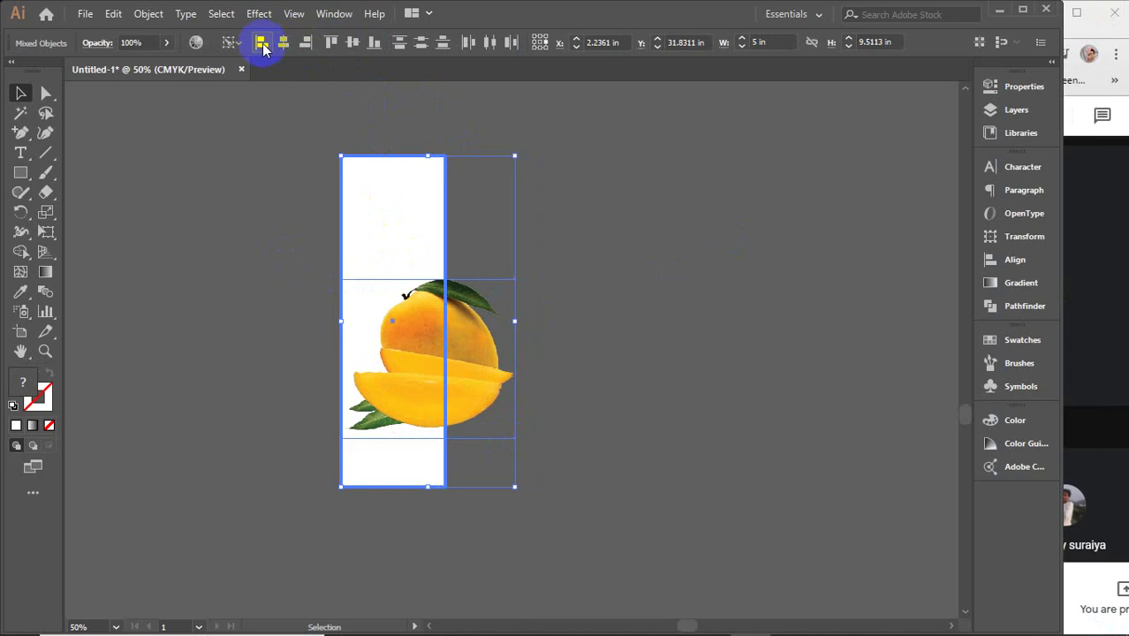
- Move the mango image off the white rectangle to the empty canvas area below and left of it
left_click(702, 439)
left_click(487, 407)
left_click_drag(448, 358, 69, 594)
- Duplicate the white rectangle to its right, set the copy's width to 2.5 in and place it flush against the original
left_click(366, 278)
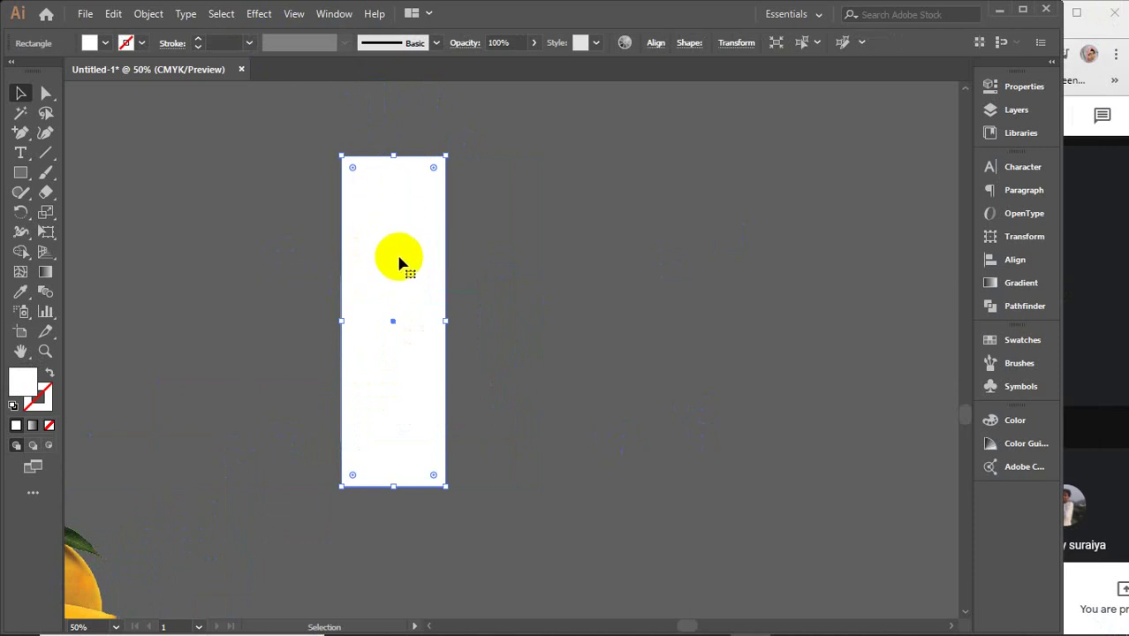
left_click_drag(371, 349, 474, 350)
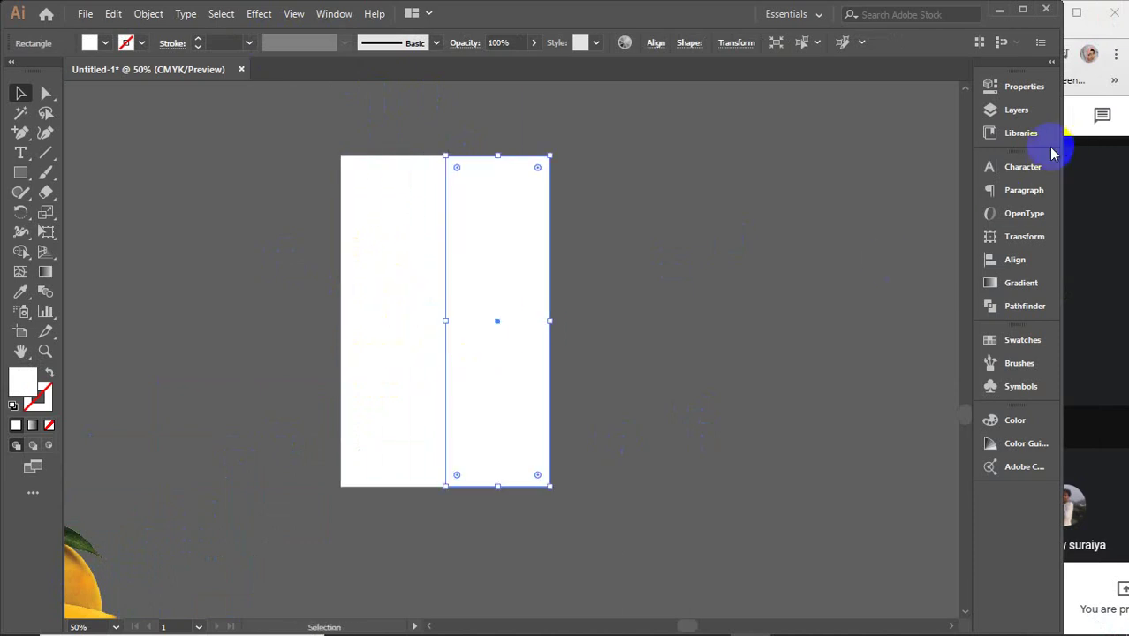
left_click(1020, 86)
left_click(909, 151)
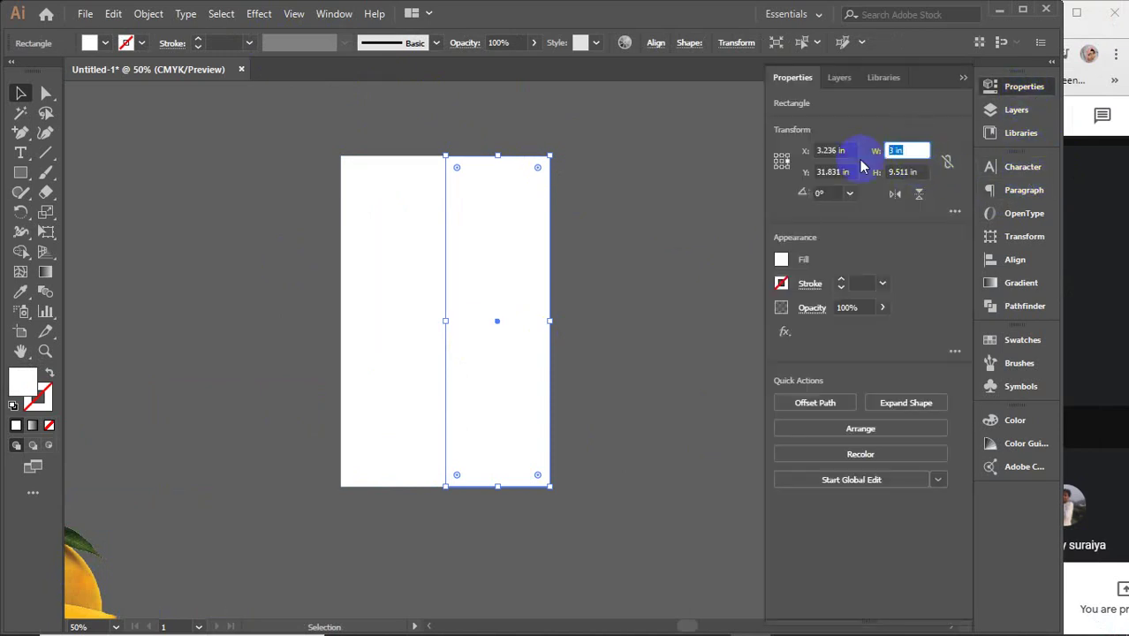
key("Return")
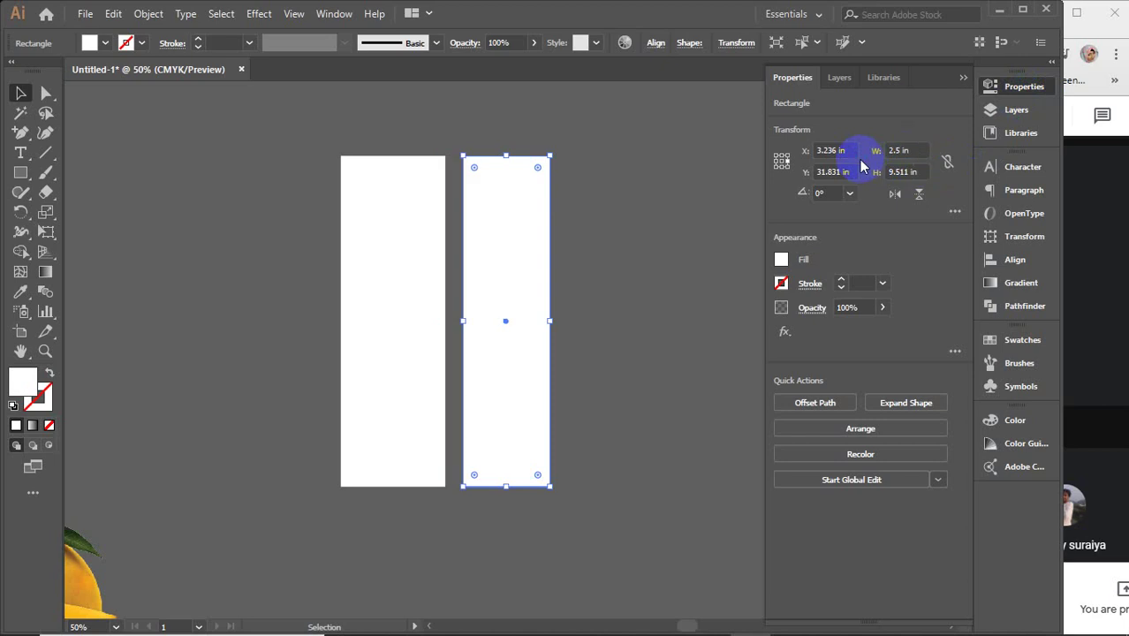
mouse_move(503, 253)
left_mouse_down()
mouse_move(476, 247)
mouse_move(485, 256)
left_mouse_up()
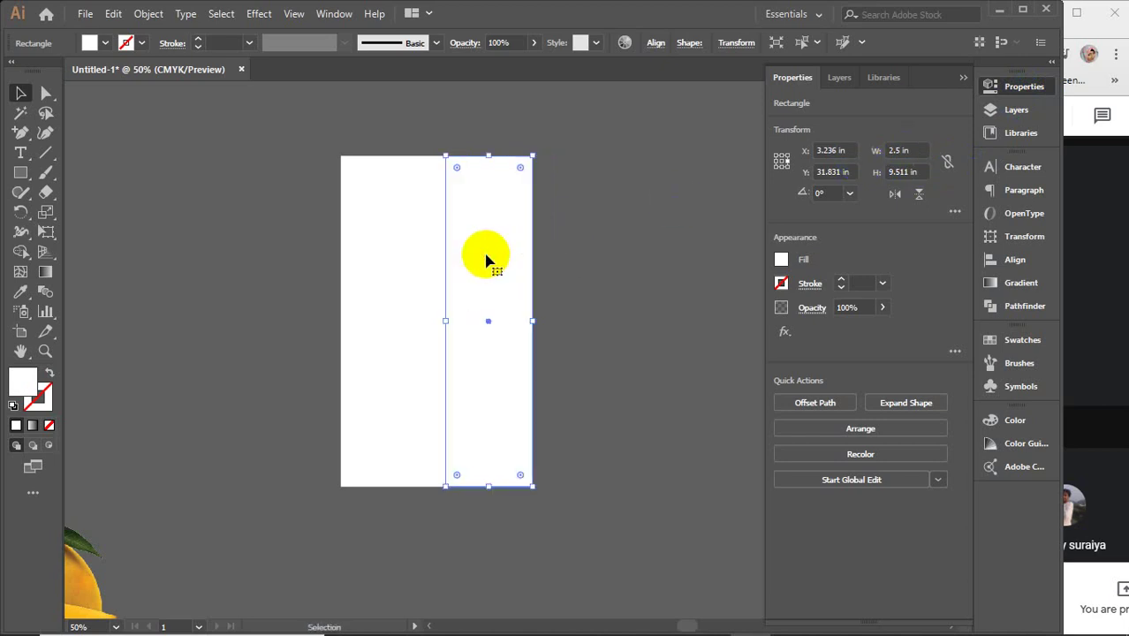
left_click(962, 78)
- Give both rectangles a black 1 pt stroke and duplicate the pair to the right to form four adjoining panels
left_click_drag(303, 174, 597, 379)
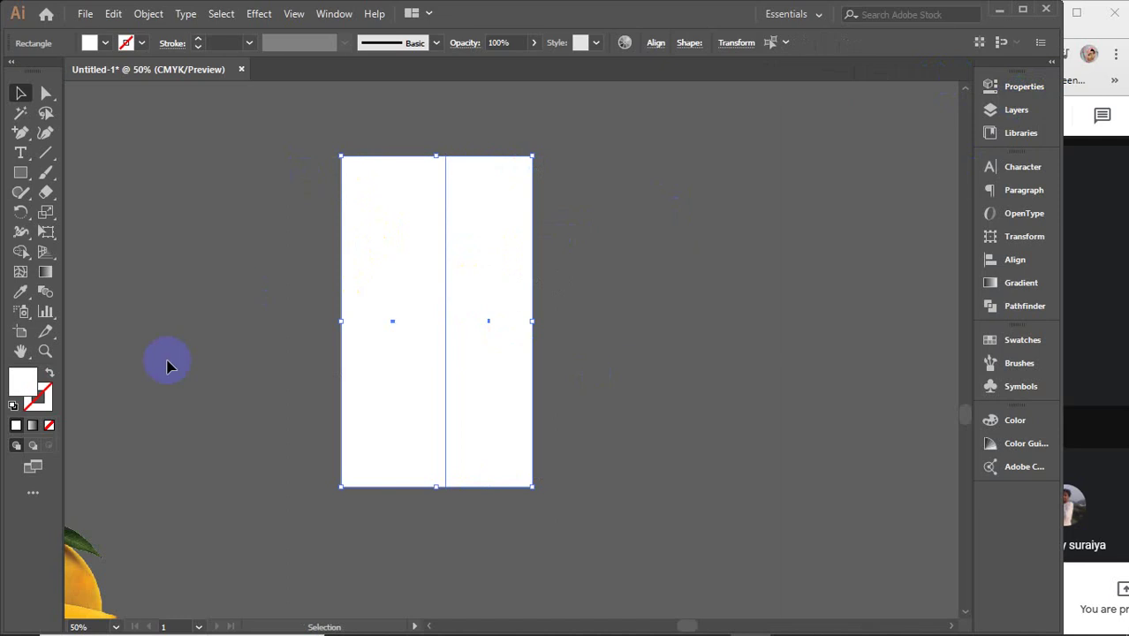
left_click(46, 404)
left_click(794, 524)
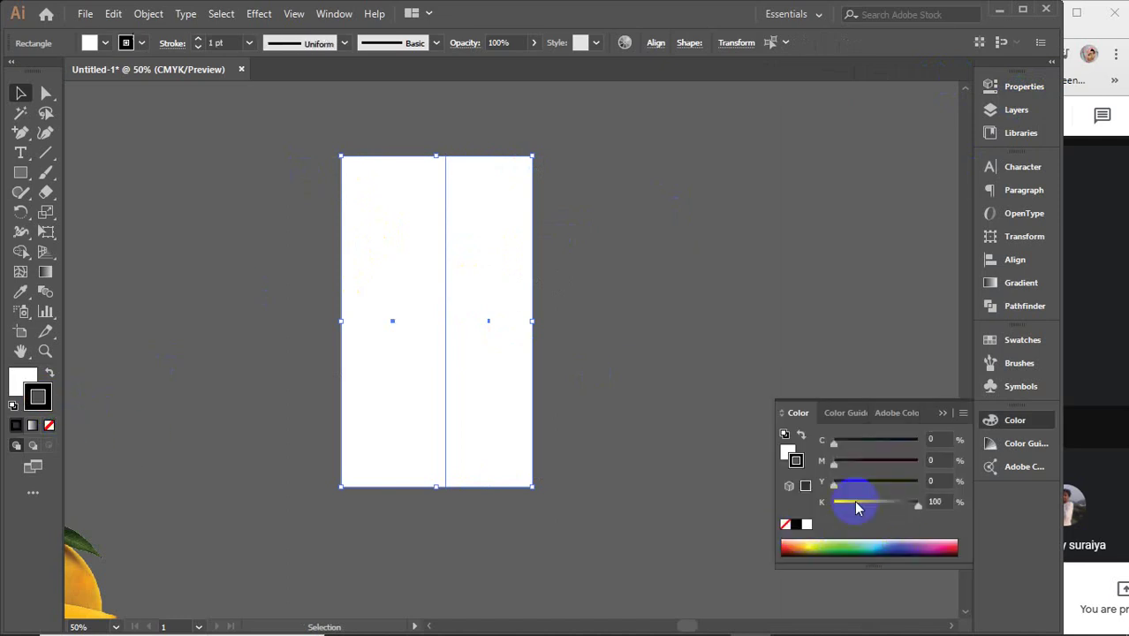
left_click(941, 413)
left_click(667, 336)
left_click_drag(284, 151, 565, 360)
left_click(216, 236)
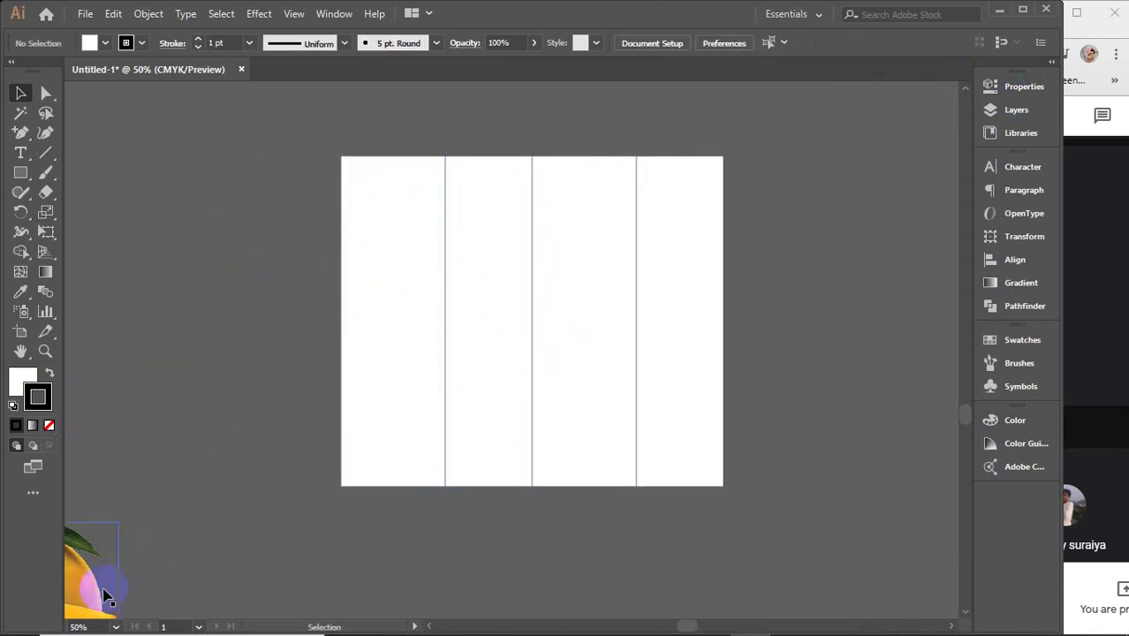
- Move the mango image to the bottom of the first two panels, nudge it up slightly and enlarge it to span both panels
left_click_drag(101, 598, 482, 395)
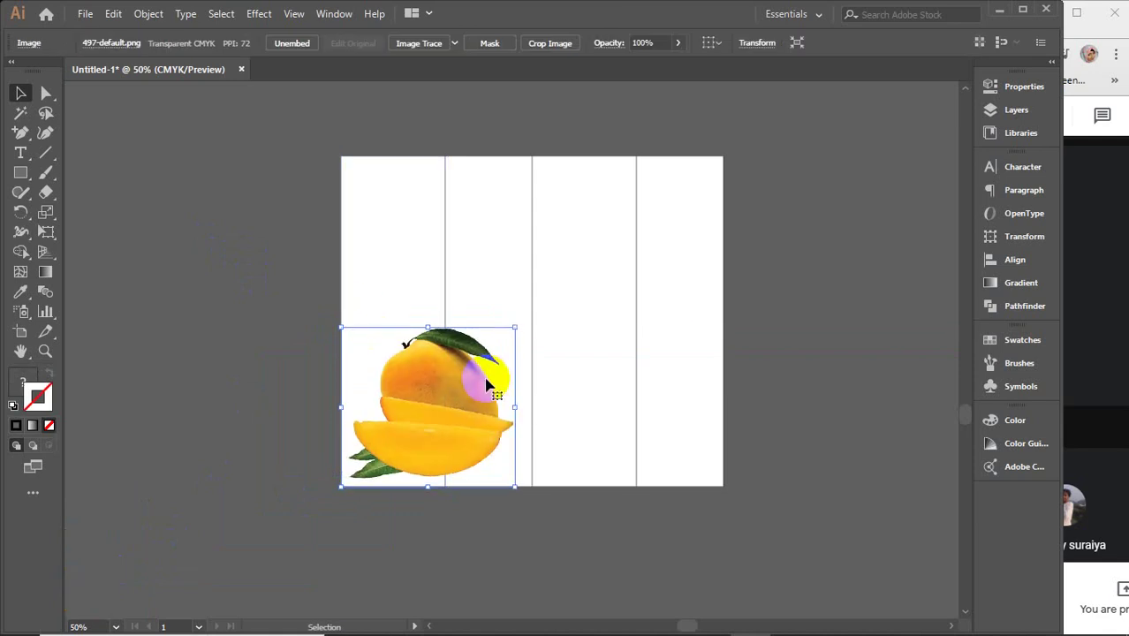
key("Up")
key("Up")
key("Up")
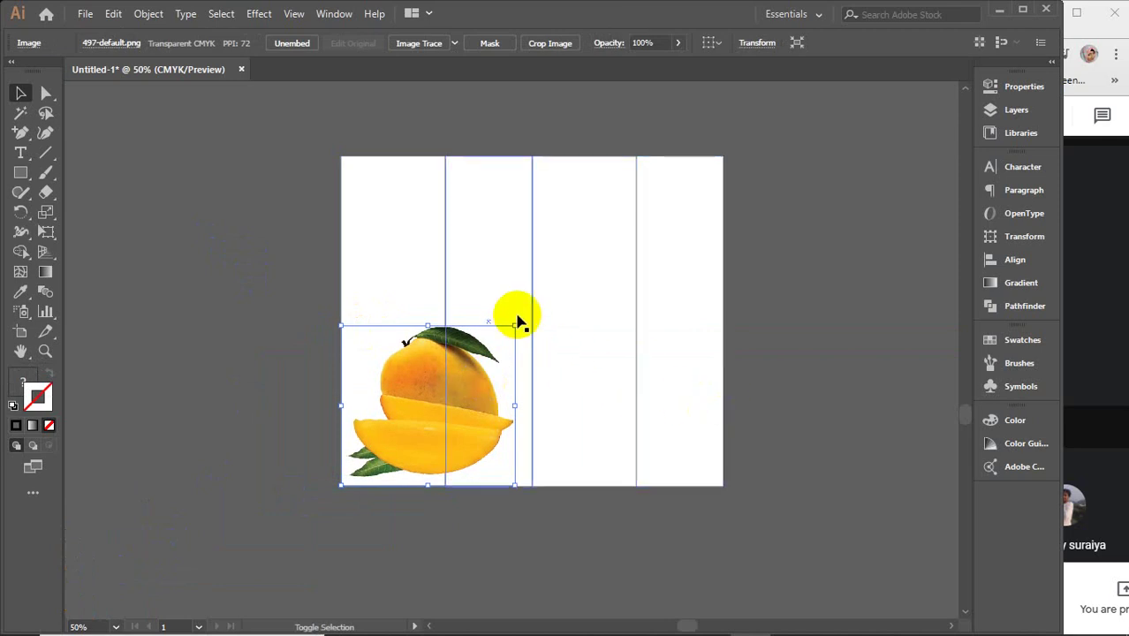
left_click_drag(512, 324, 529, 297)
left_click(262, 311)
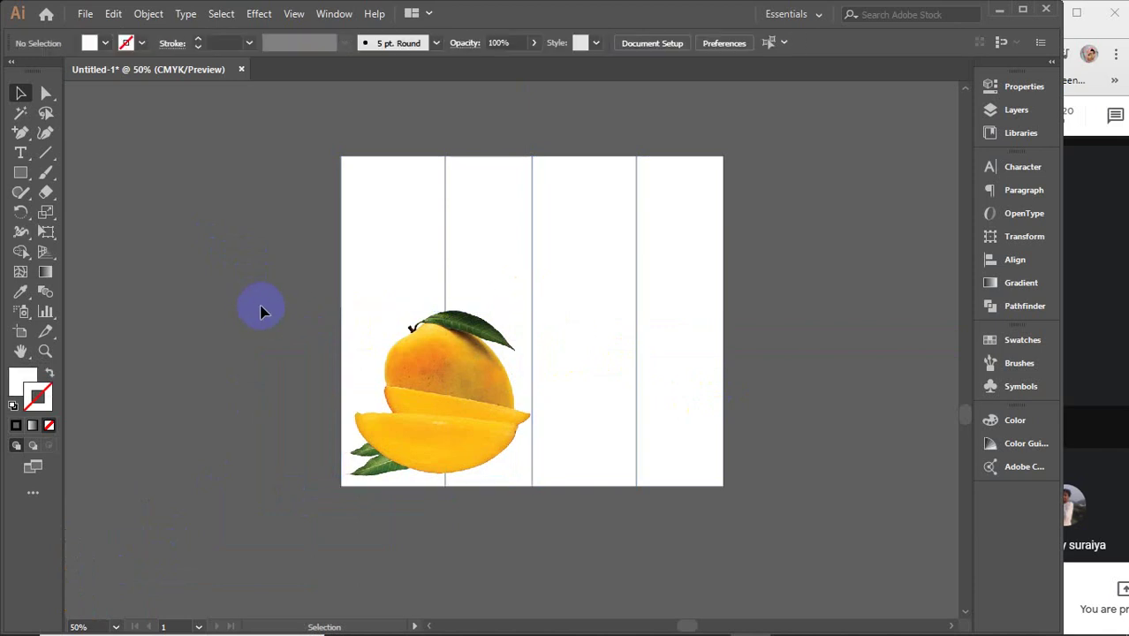
- Add the two-line text "Mango Juice" and place it at the top of the first panel, enlarged to about 75 pt
left_click(20, 152)
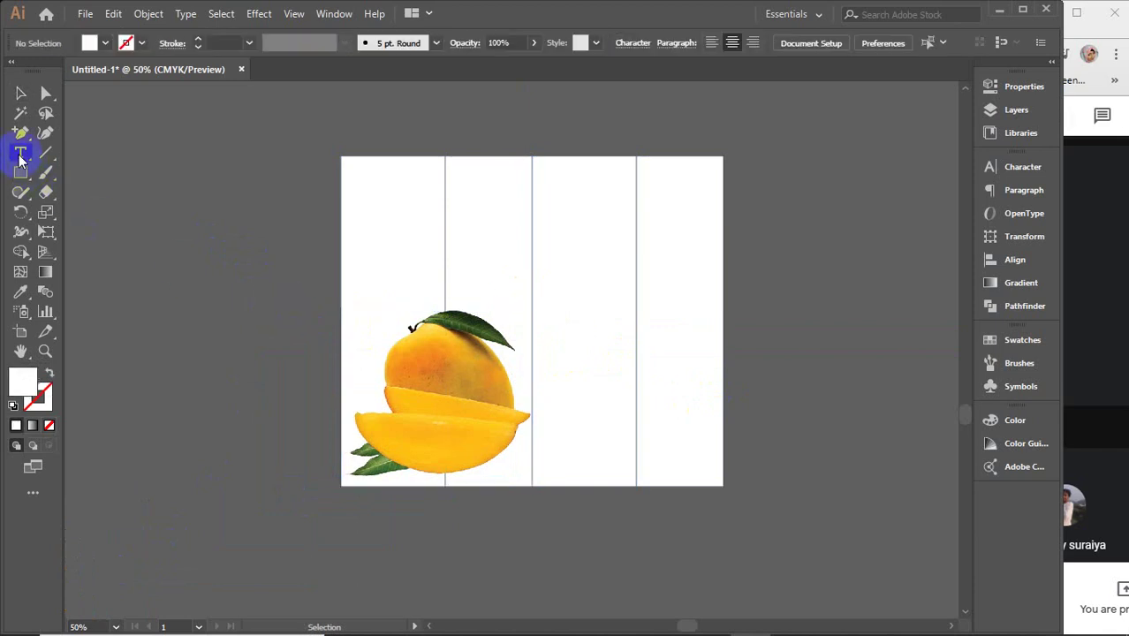
left_click(164, 237)
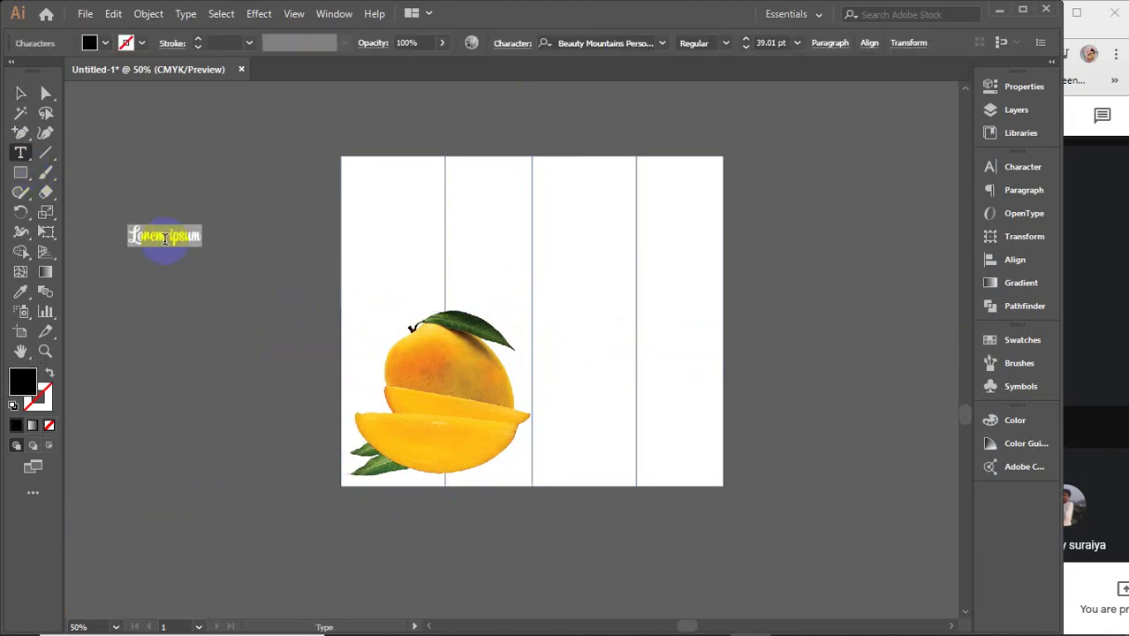
type("Mango")
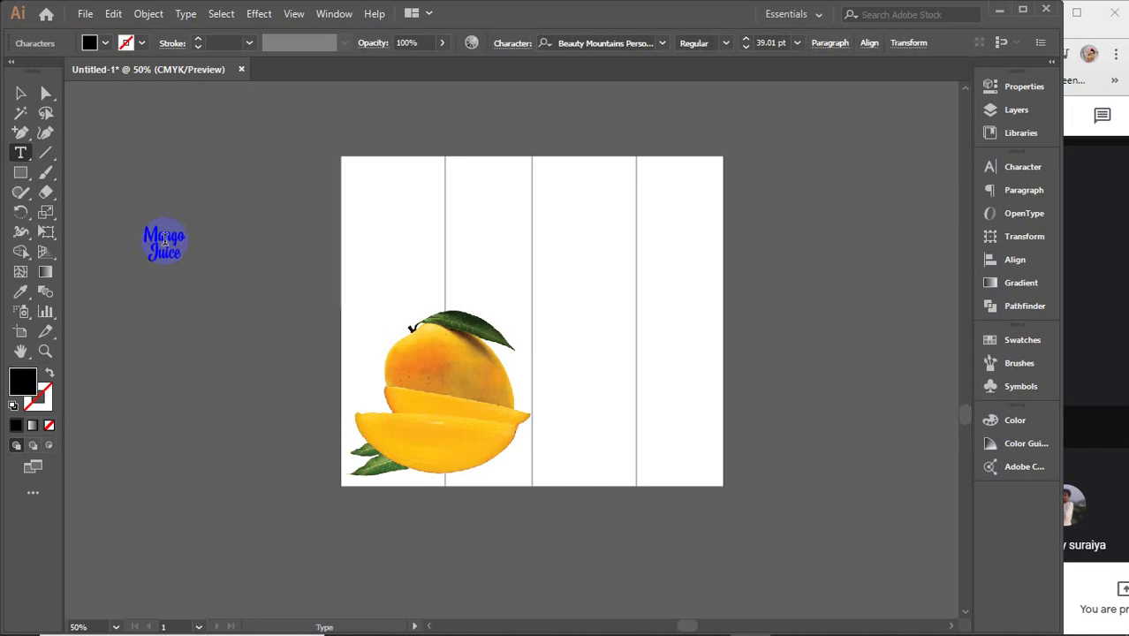
left_click(18, 93)
left_click_drag(173, 244, 434, 247)
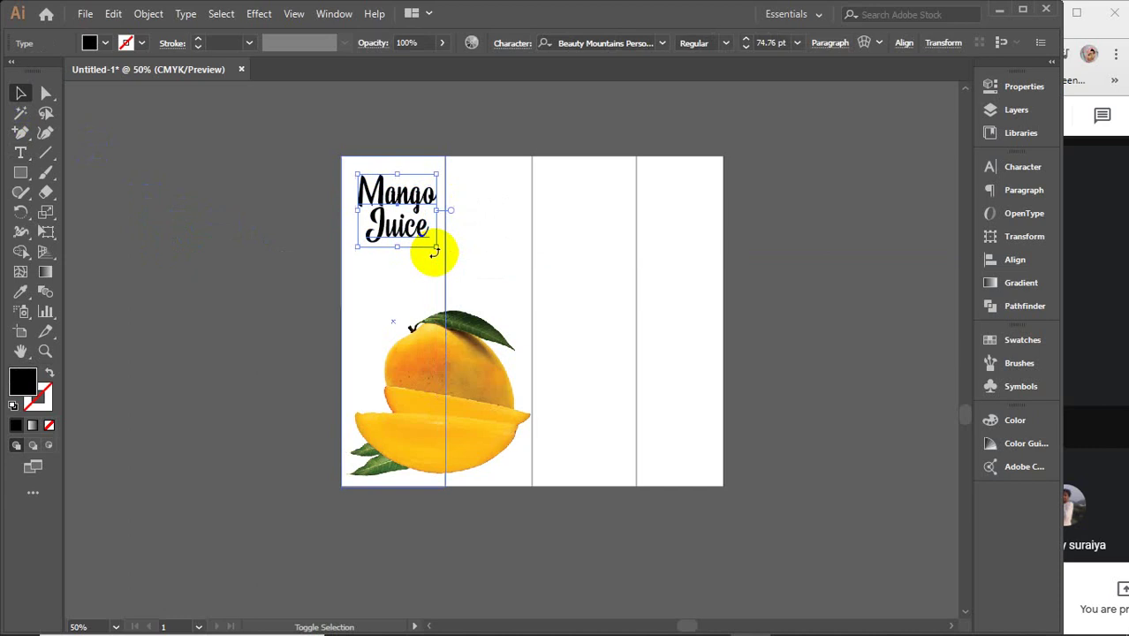
left_click(206, 267)
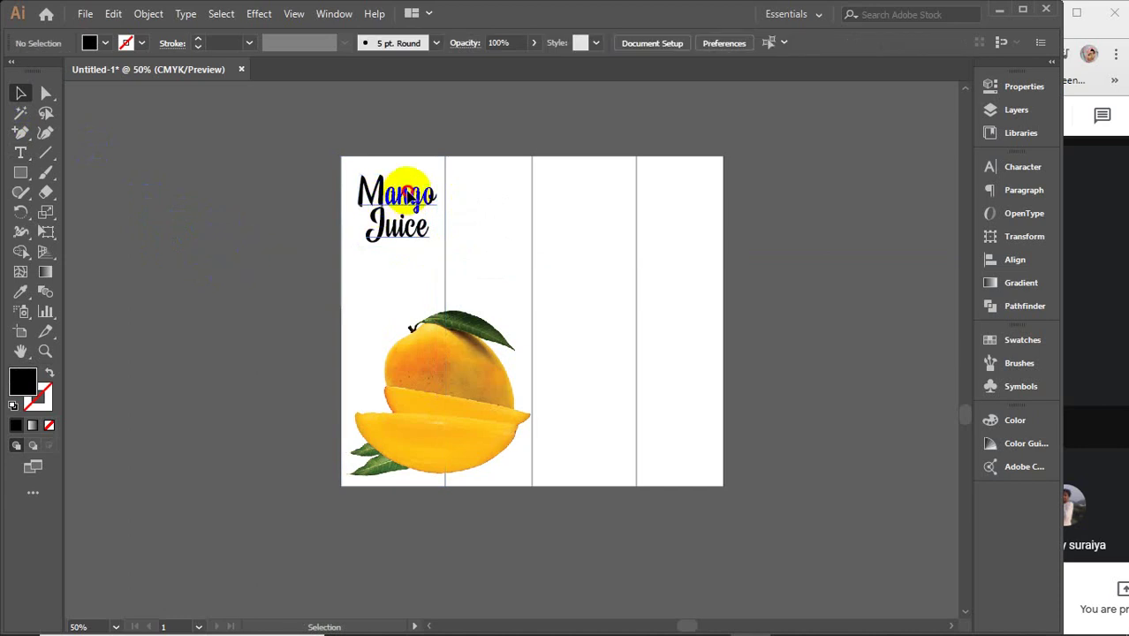
- Recolour the "Mango Juice" text with the orange sampled from the mango's skin using the Eyedropper
left_click(396, 196)
key("i")
left_click(432, 358)
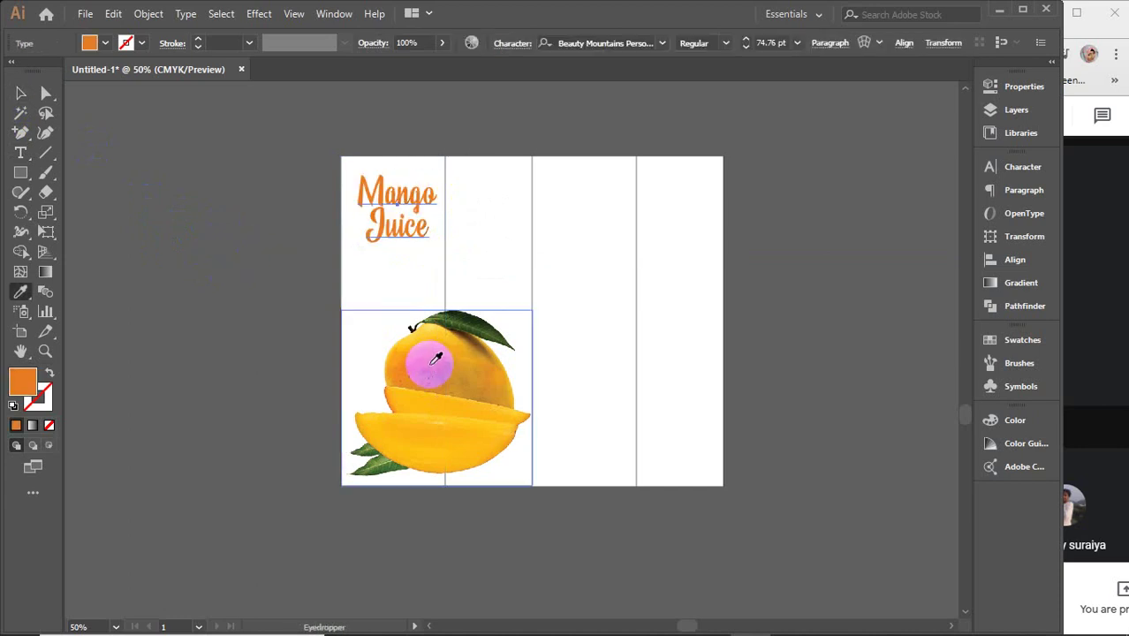
- Recolour the "Mango Juice" title with the golden yellow sampled from the upper part of the mango image using the Eyedropper
left_click(431, 397)
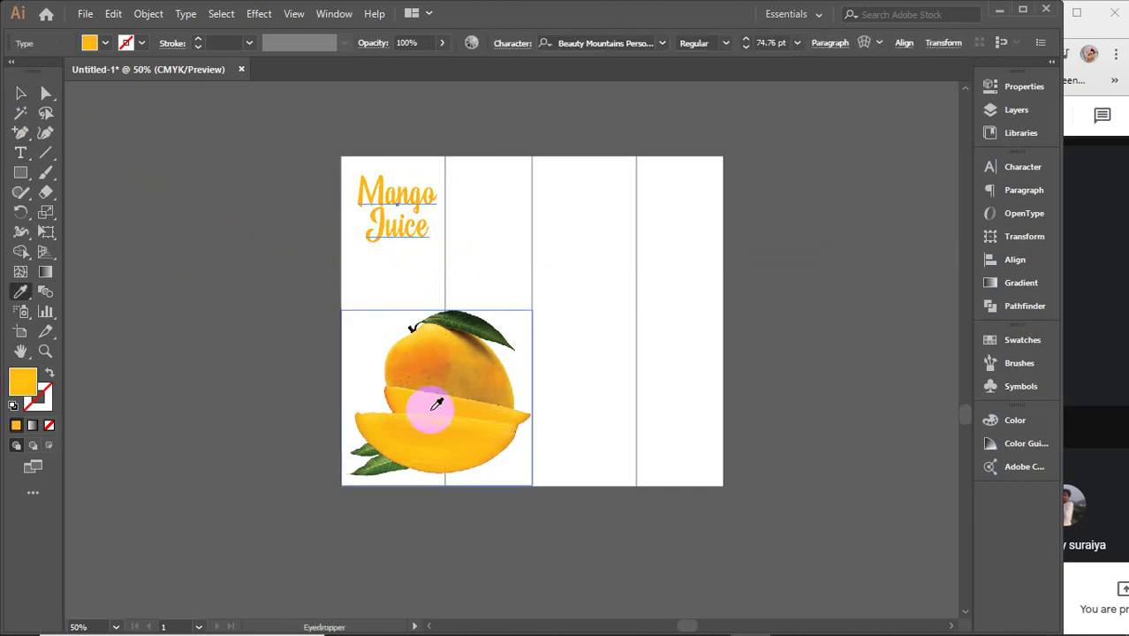
left_click(479, 386)
left_click(425, 325)
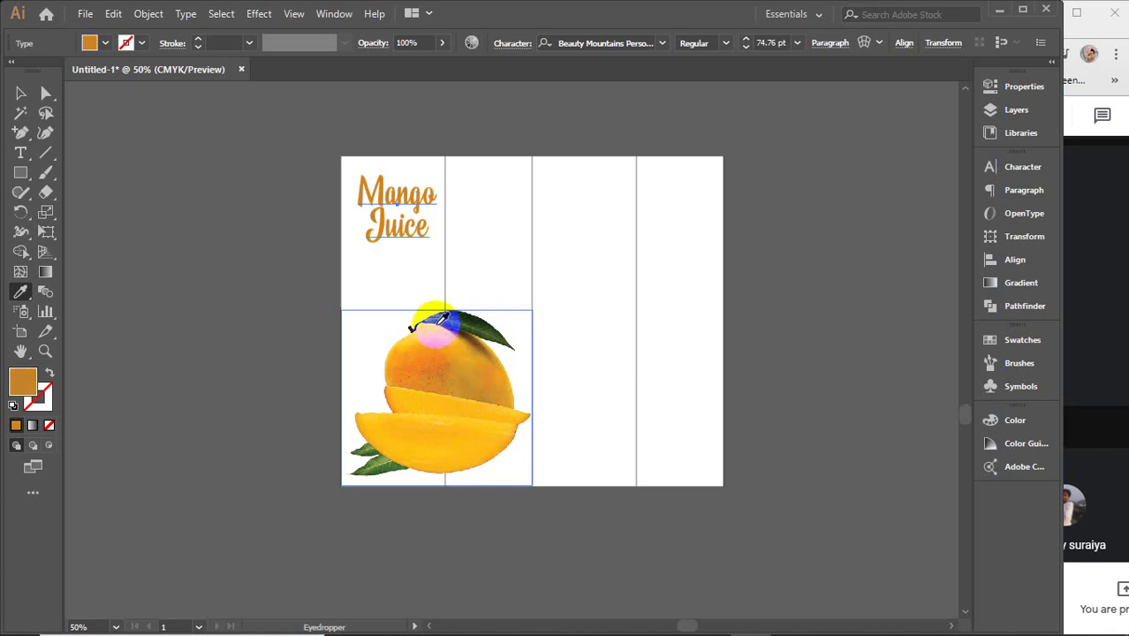
left_click(429, 326)
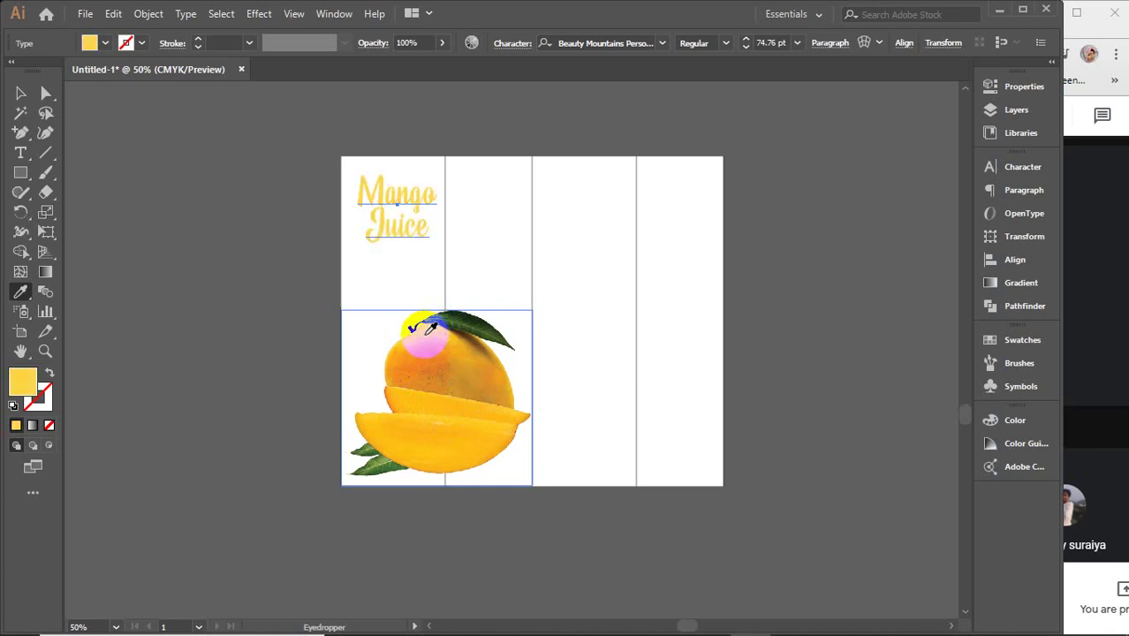
left_click(415, 342)
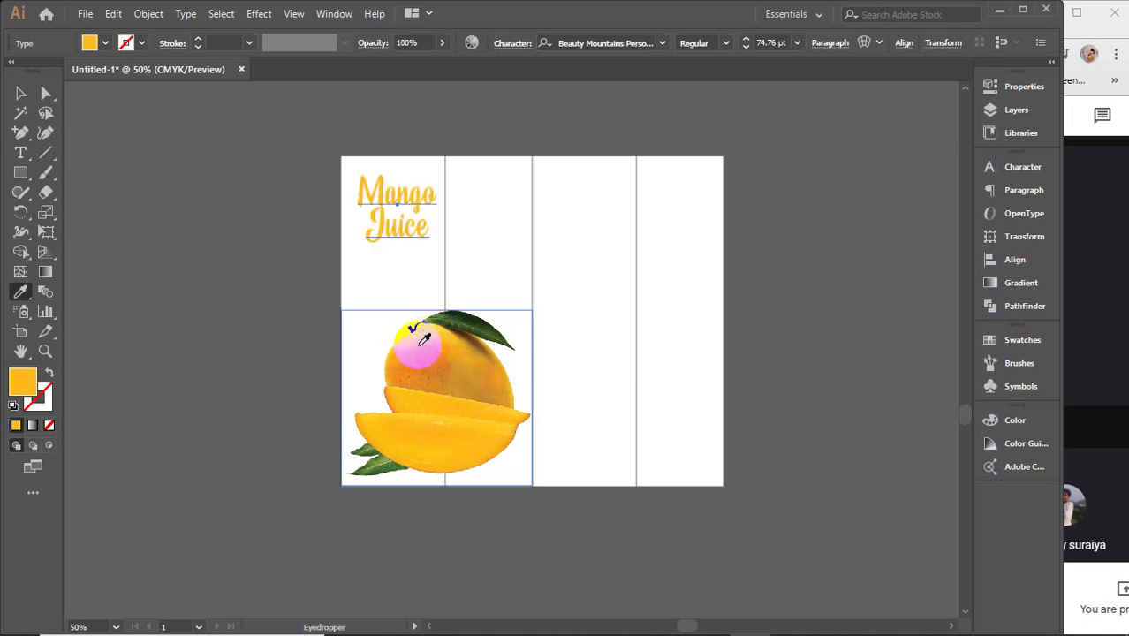
left_click(21, 92)
left_click(174, 202)
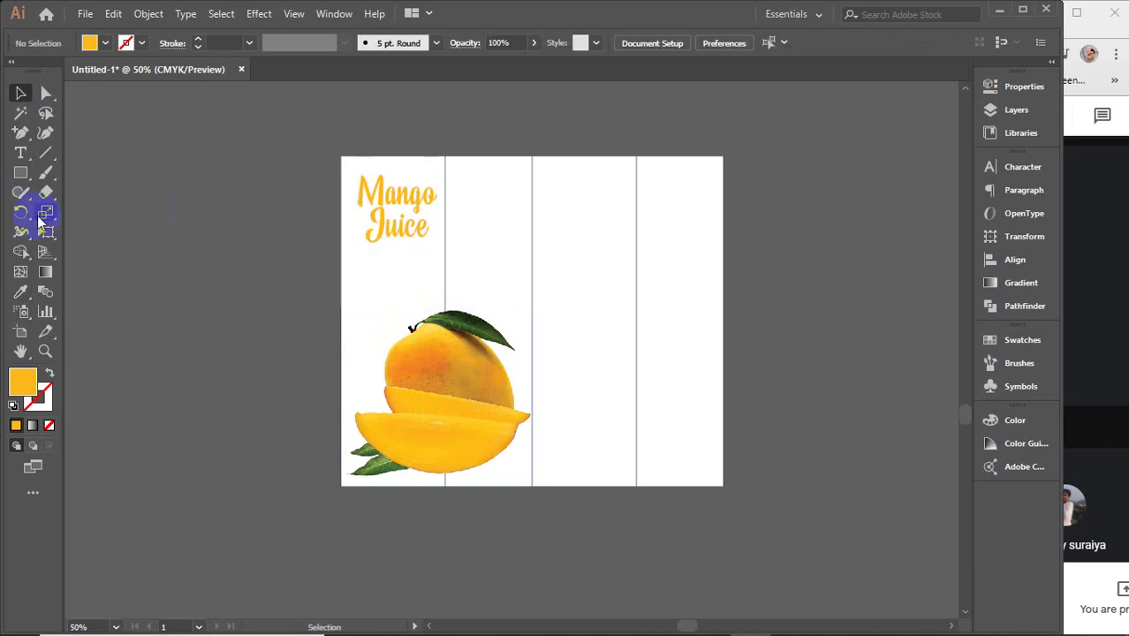
- Add a point text reading "love to drink" on the empty canvas beside the first panel
left_click(20, 153)
left_click(185, 268)
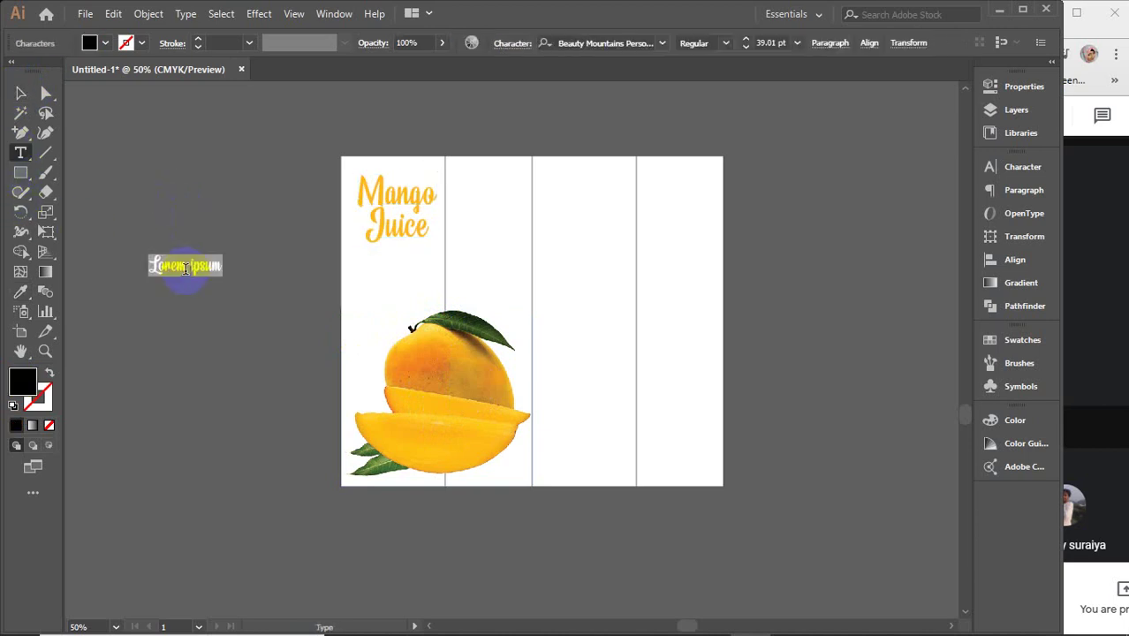
key("BackSpace")
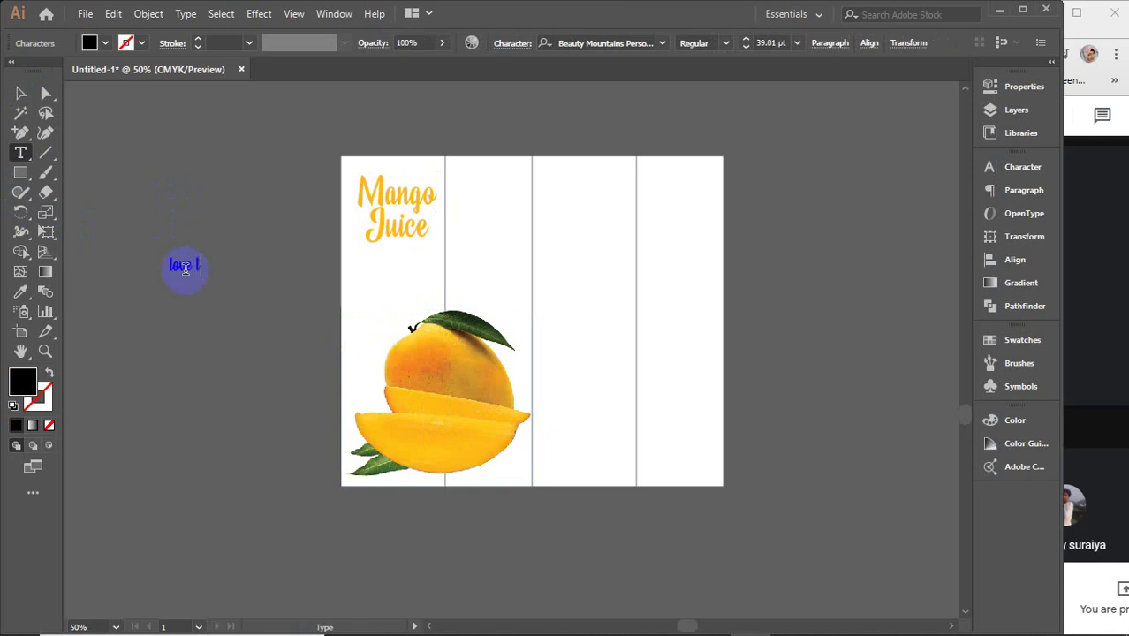
type("love to drink")
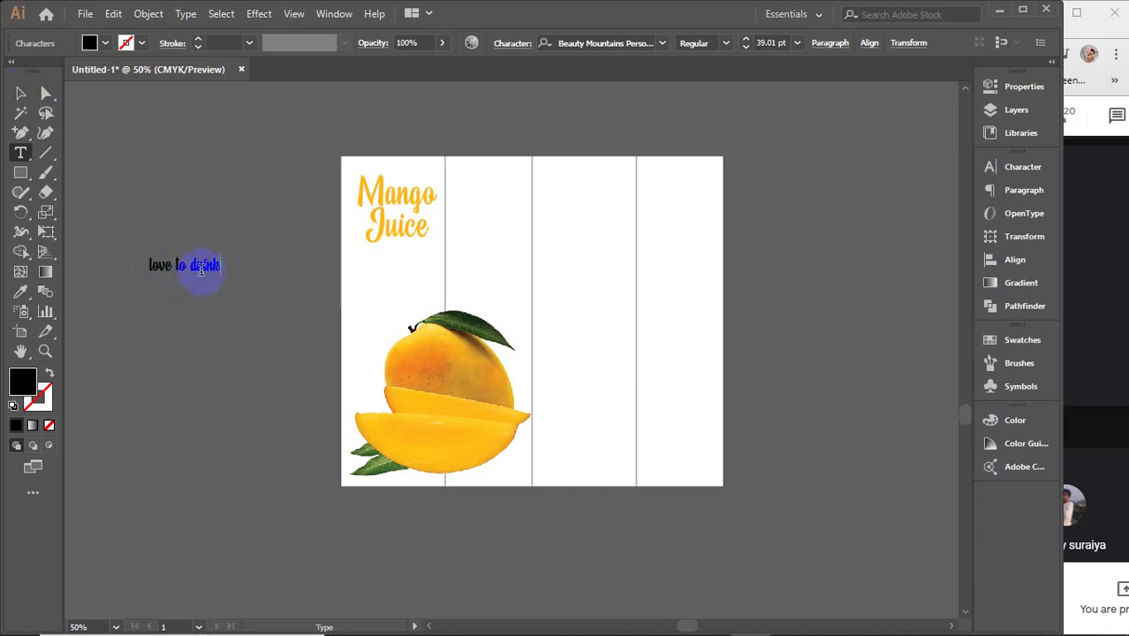
- Replace the "love to drink" text with "feel the taste" and move it beneath the "Mango Juice" title in the first panel
double_click(156, 266)
left_click(151, 267)
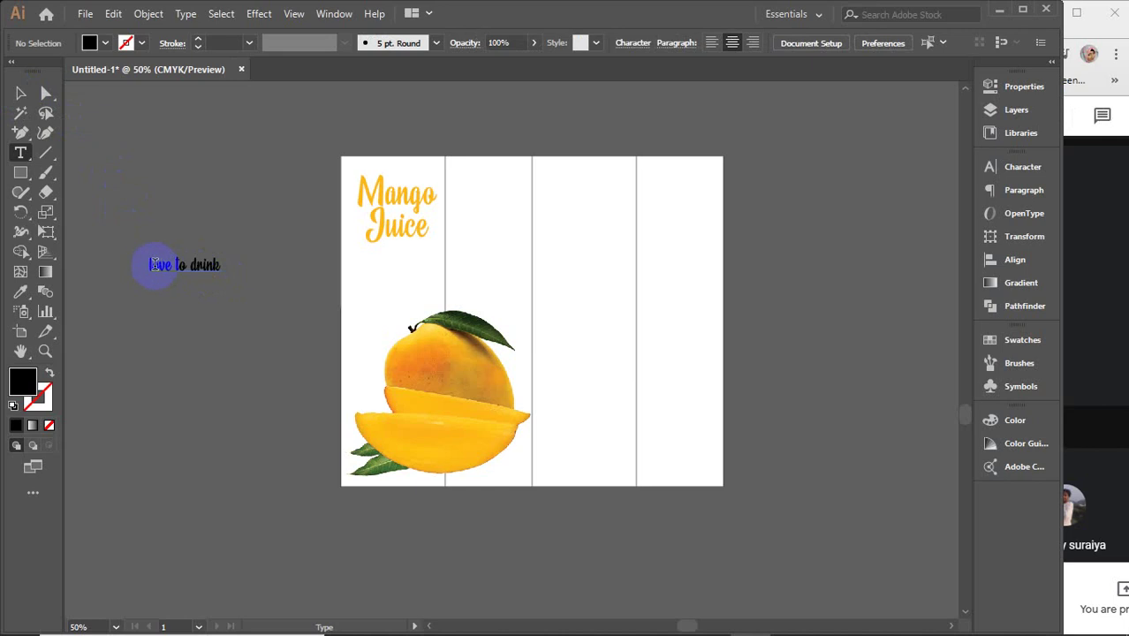
left_click_drag(218, 264, 139, 264)
key("BackSpace")
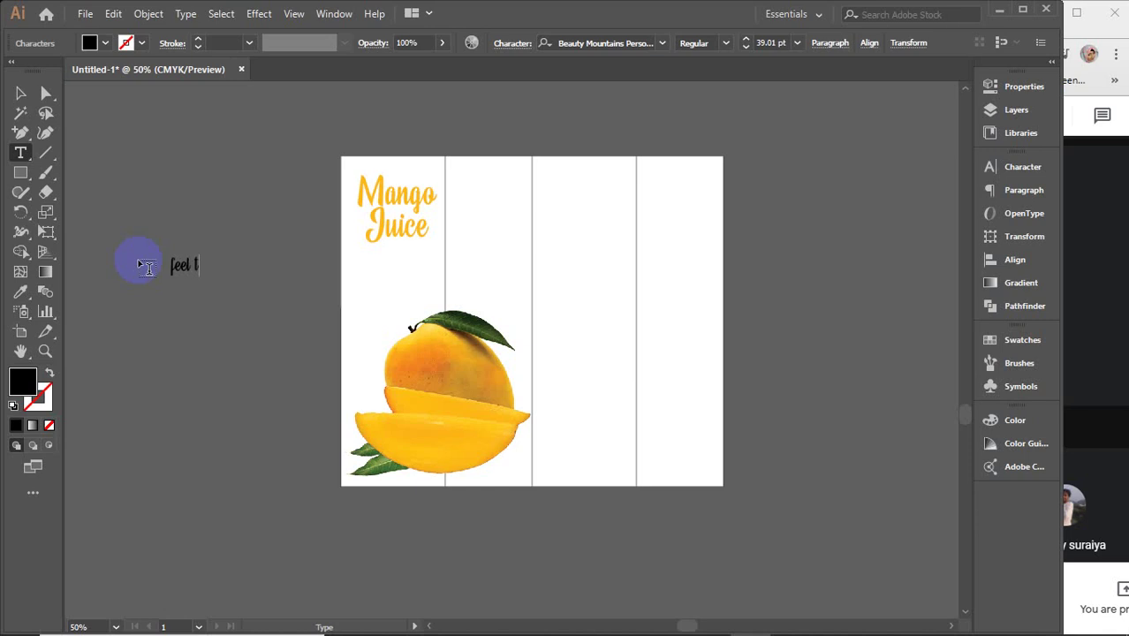
type("feel the laste")
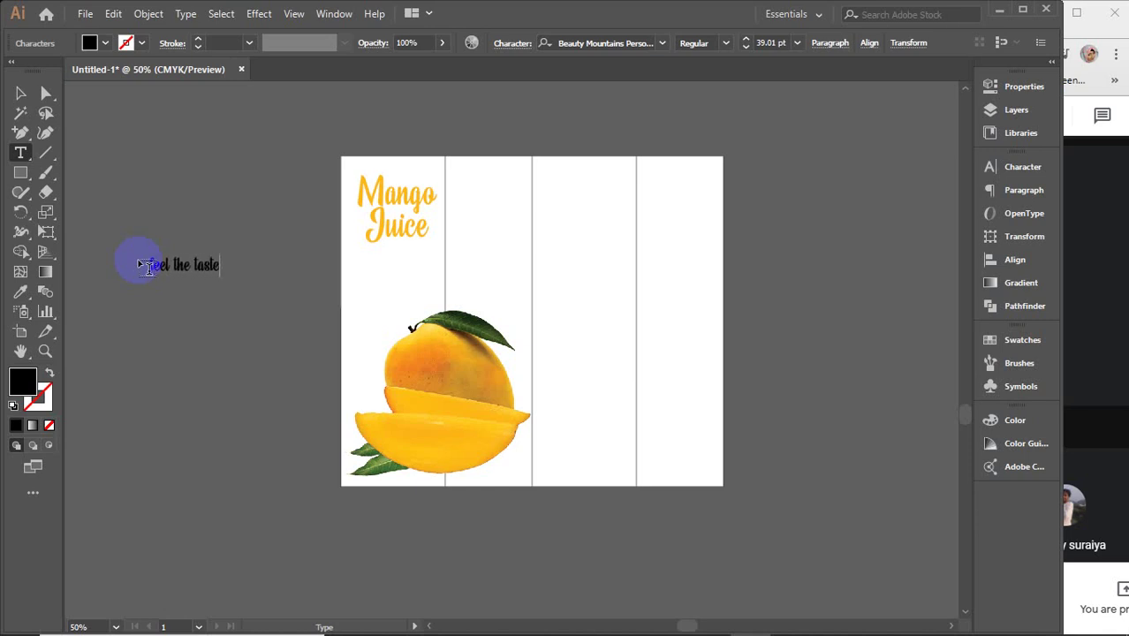
left_click(21, 93)
left_click_drag(189, 262, 398, 272)
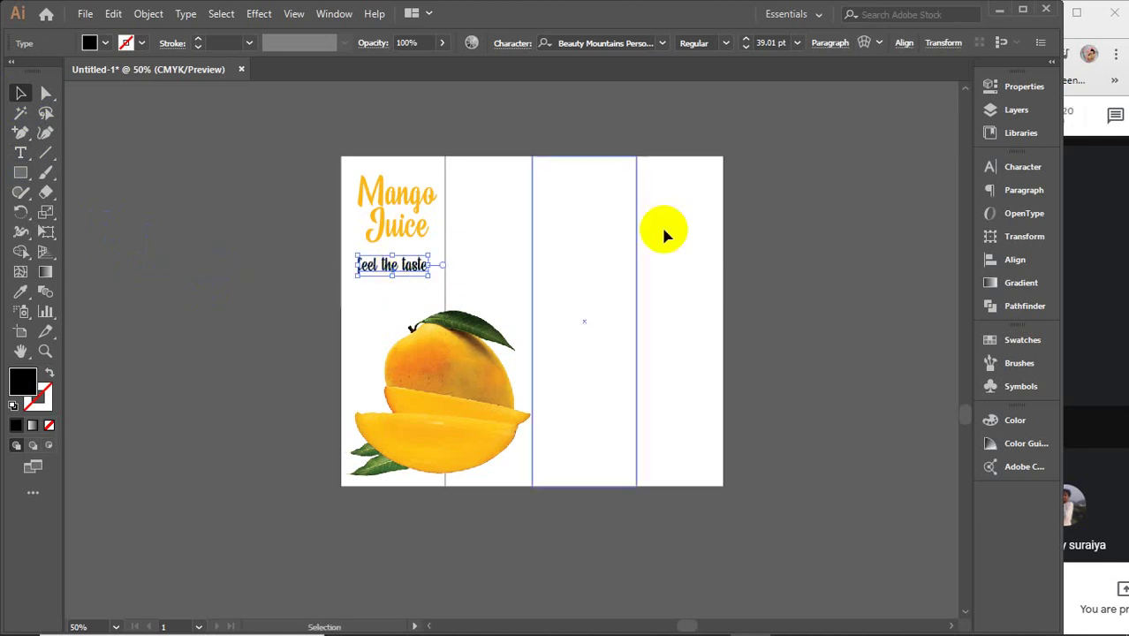
- Increase the font size of the "feel the taste" tagline to 45 pt
left_click(768, 42)
type("41")
key("Return")
type("43")
key("Return")
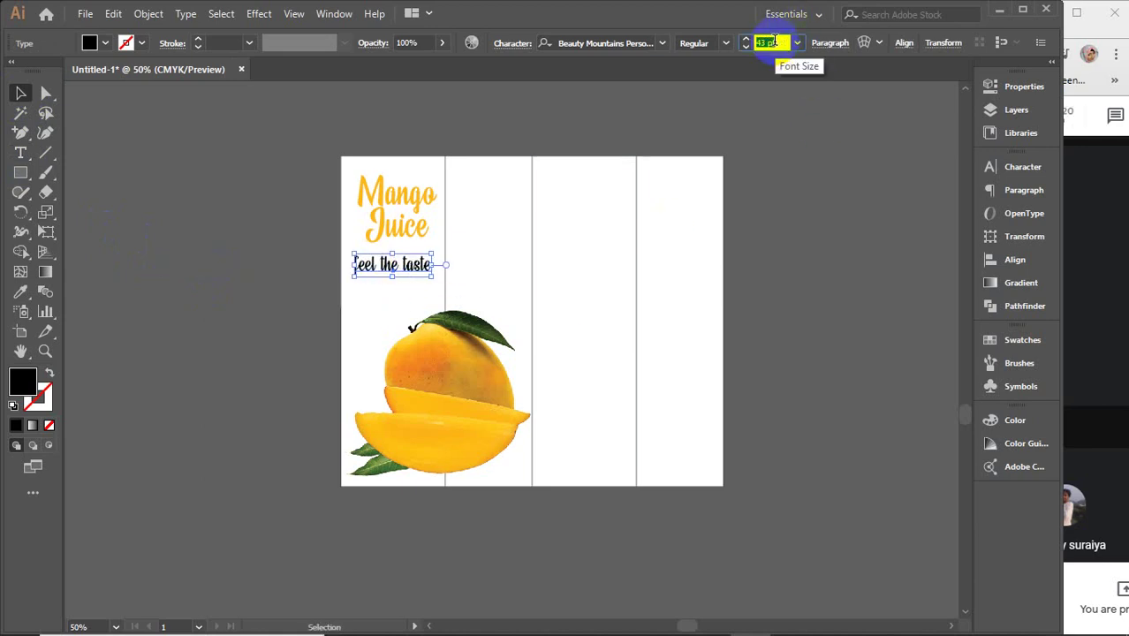
type("44")
key("Return")
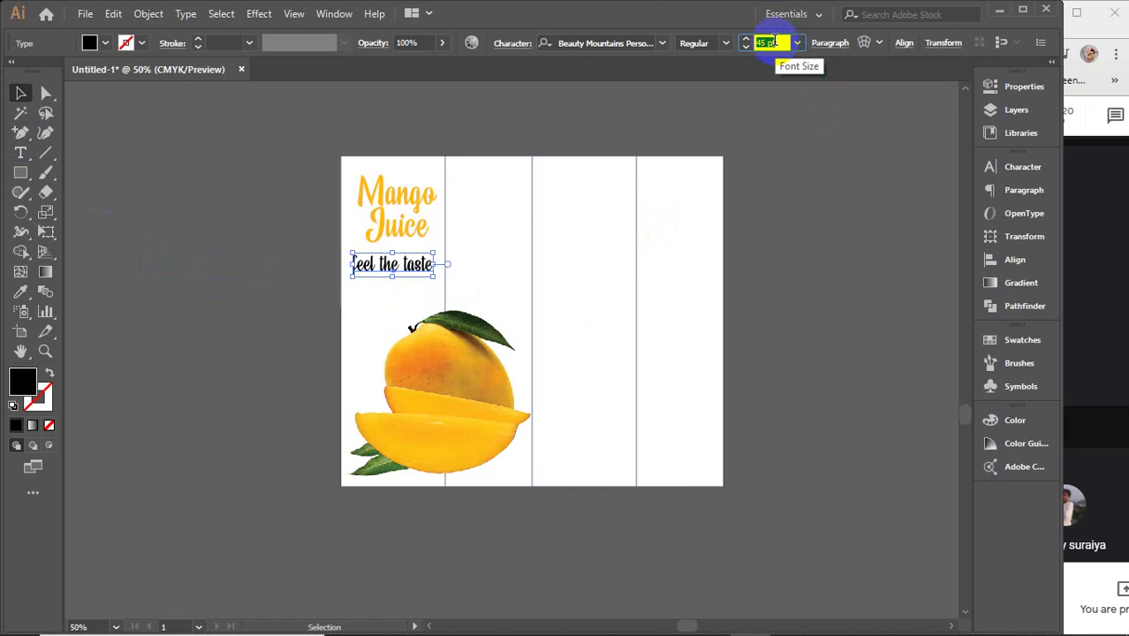
- Set the font size of the "Mango Juice" title to 78 pt
left_click(396, 231)
left_click(777, 42)
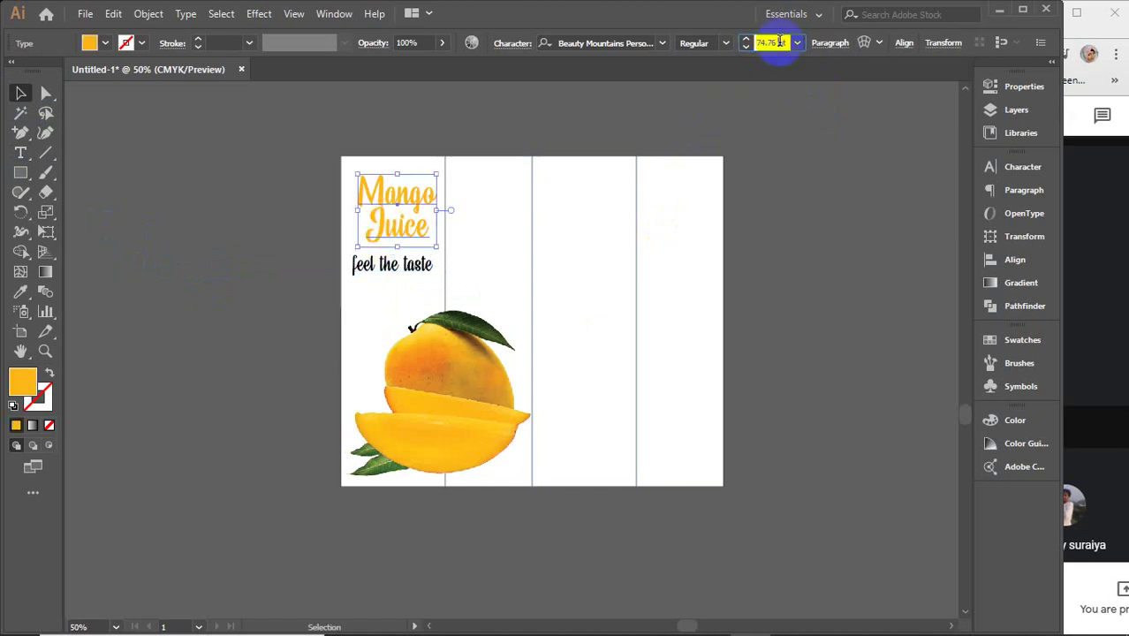
type("78")
key("Return")
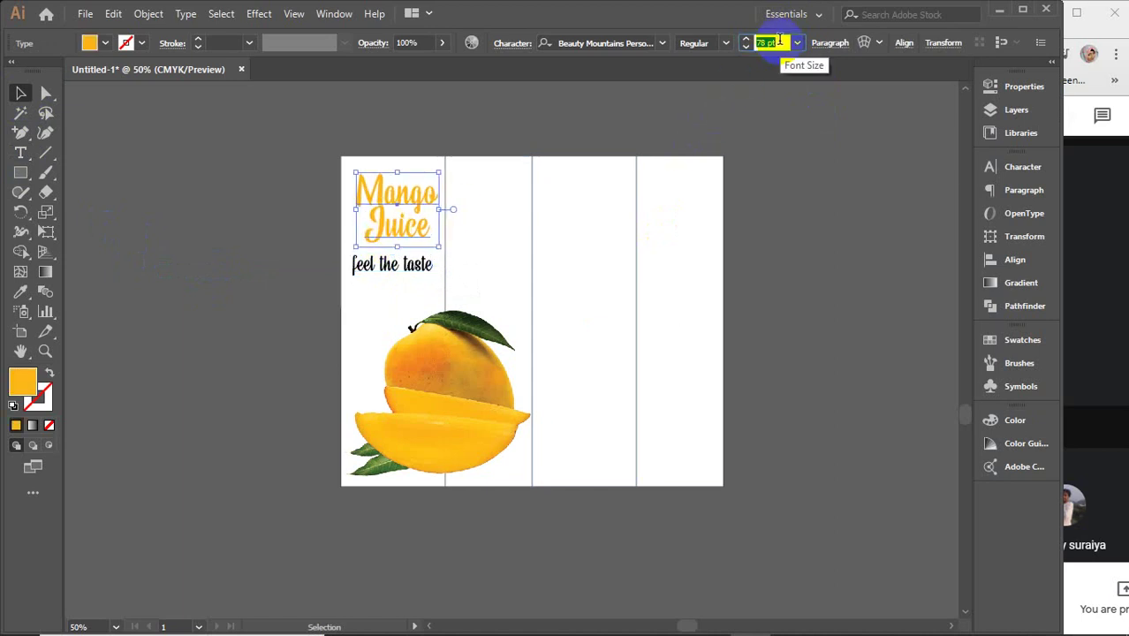
left_click(247, 285)
- Centre the title and tagline horizontally on the first panel, using the panel rectangle as the key object
left_click_drag(321, 134, 390, 320)
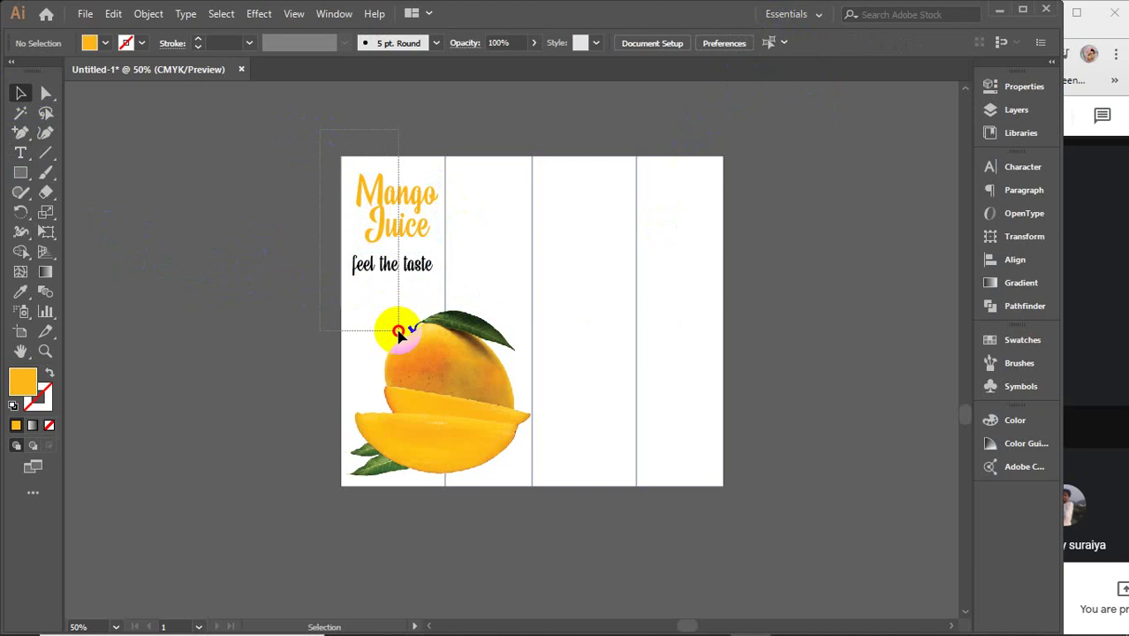
left_click_drag(390, 164, 395, 177)
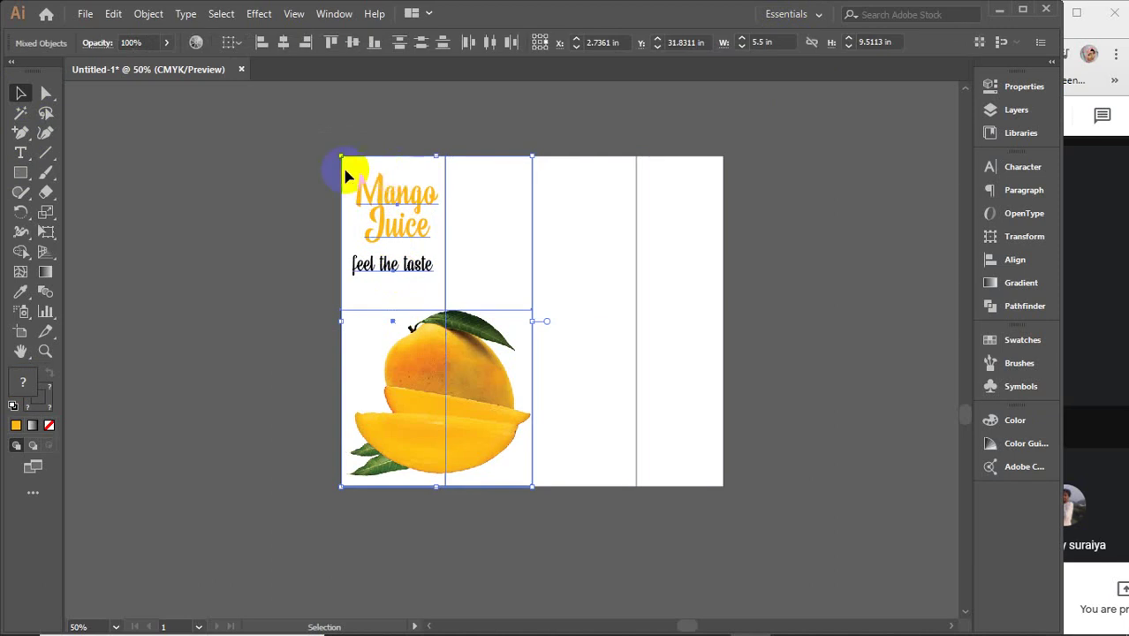
left_click(274, 166)
left_click_drag(333, 104, 369, 294)
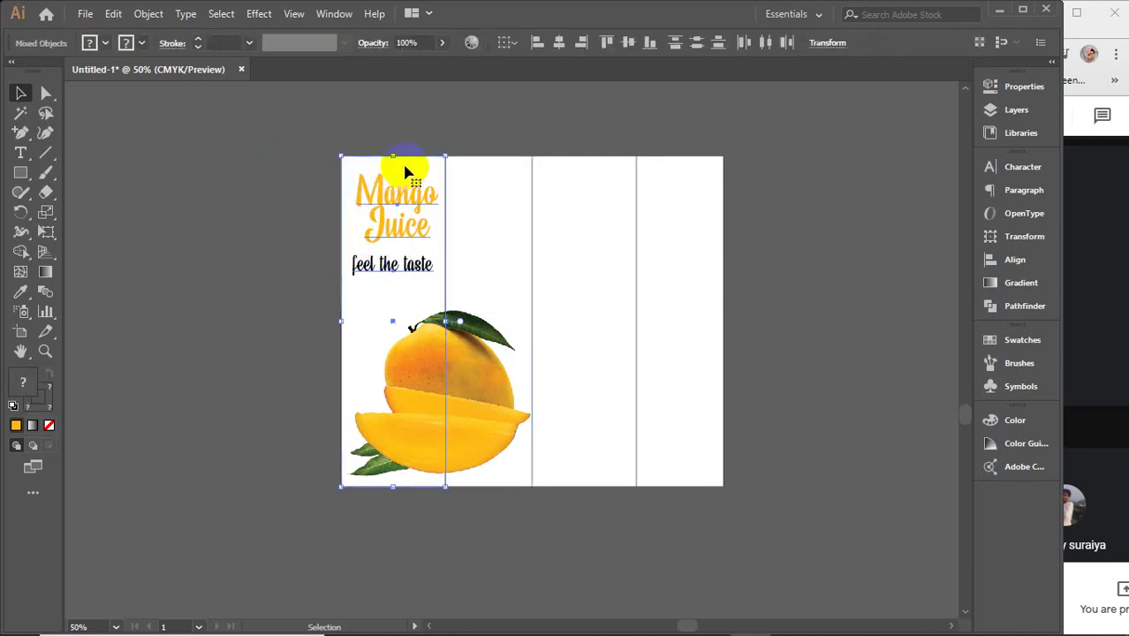
left_click(408, 169)
left_click(557, 43)
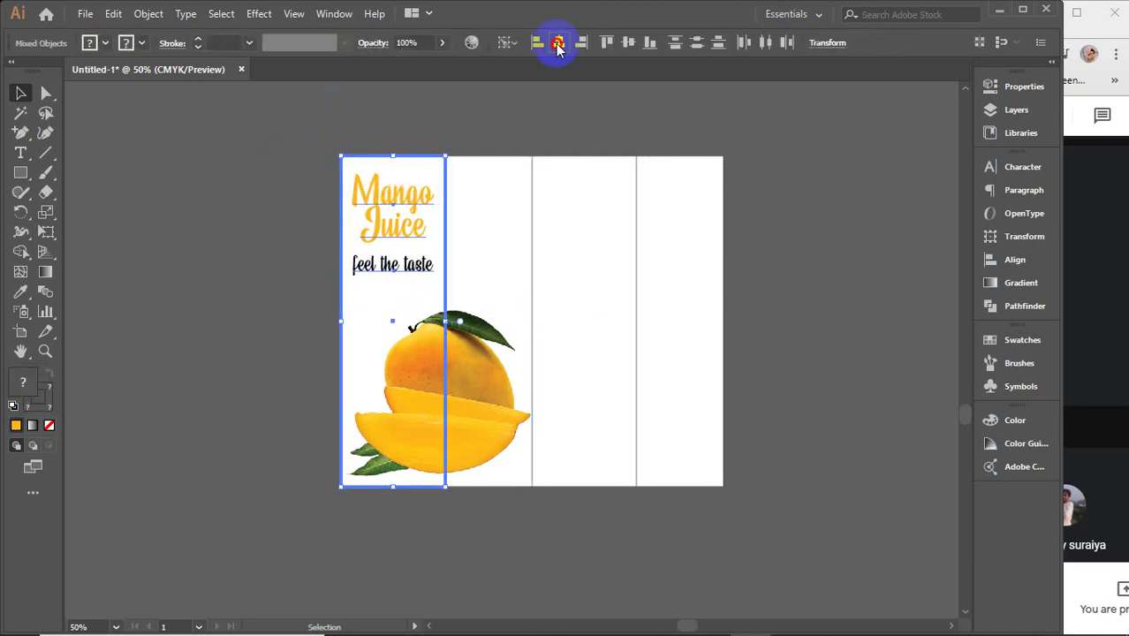
left_click(259, 258)
- Move the tagline and title down to just above the mango and keep both horizontally centred on the first panel
left_click_drag(385, 268, 385, 285)
left_click(391, 232)
left_click_drag(393, 234, 394, 301)
left_click_drag(399, 255, 402, 264)
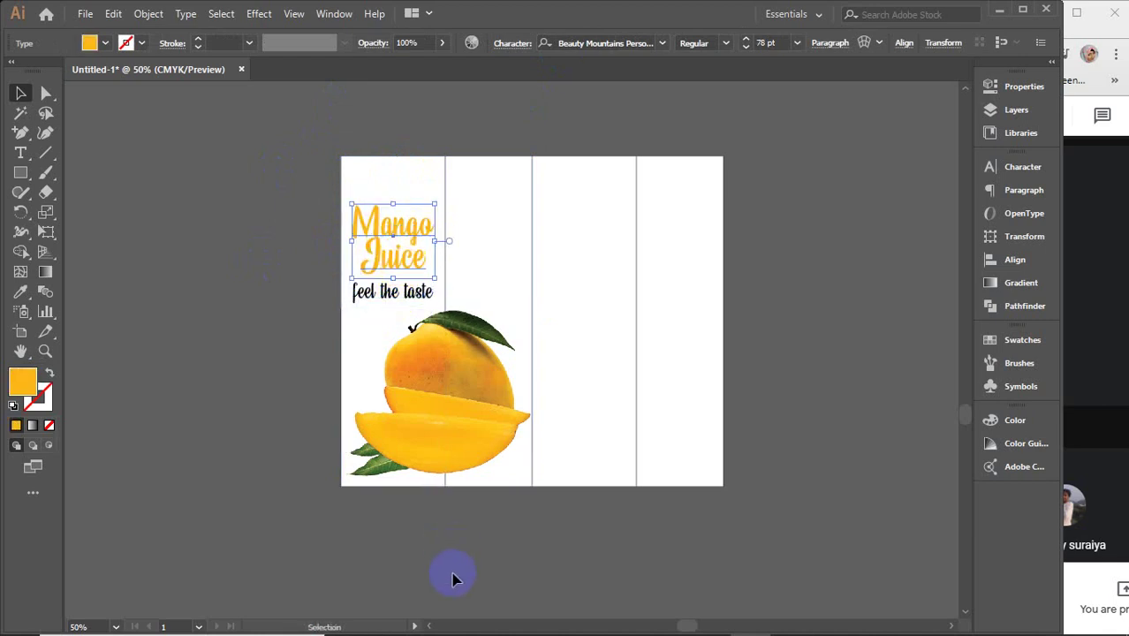
left_click(396, 300)
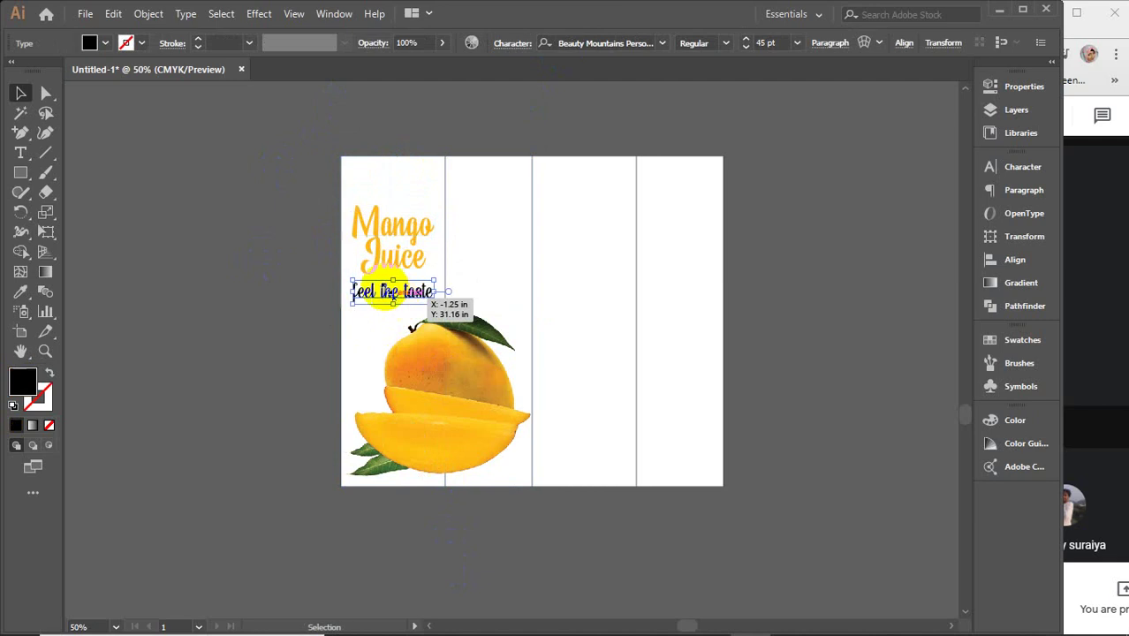
left_click(281, 253)
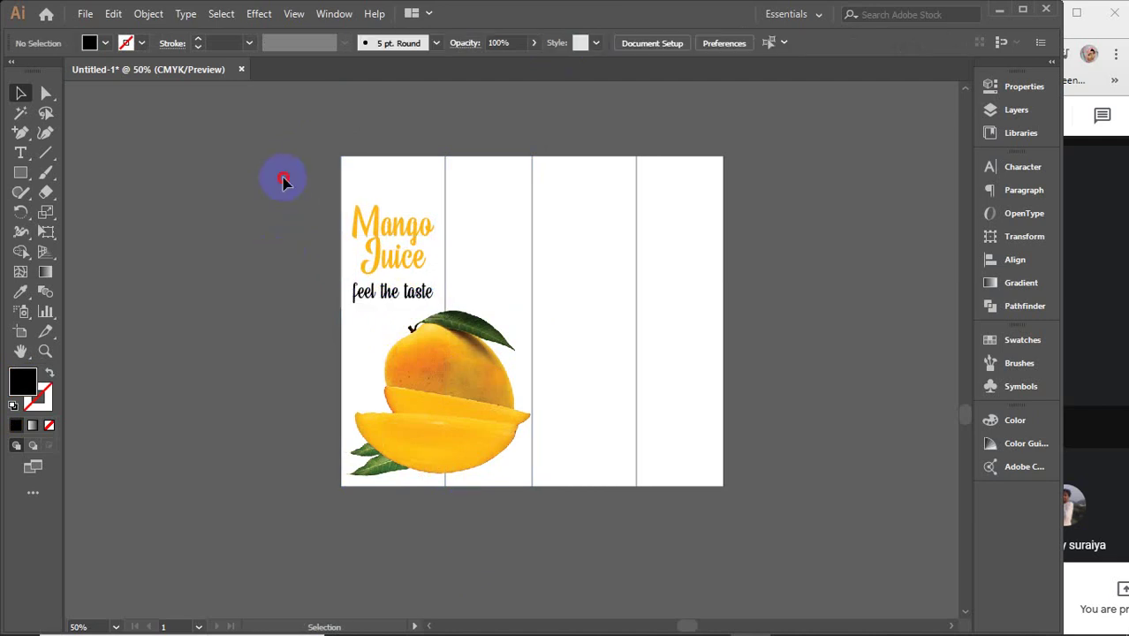
left_click_drag(283, 181, 388, 309)
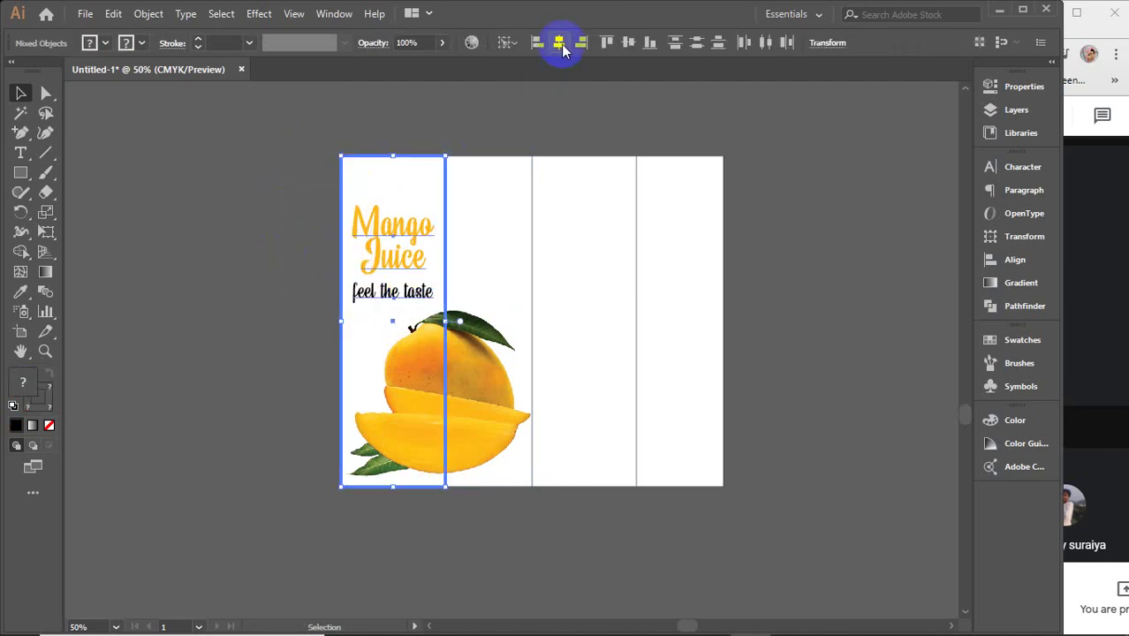
left_click(277, 146)
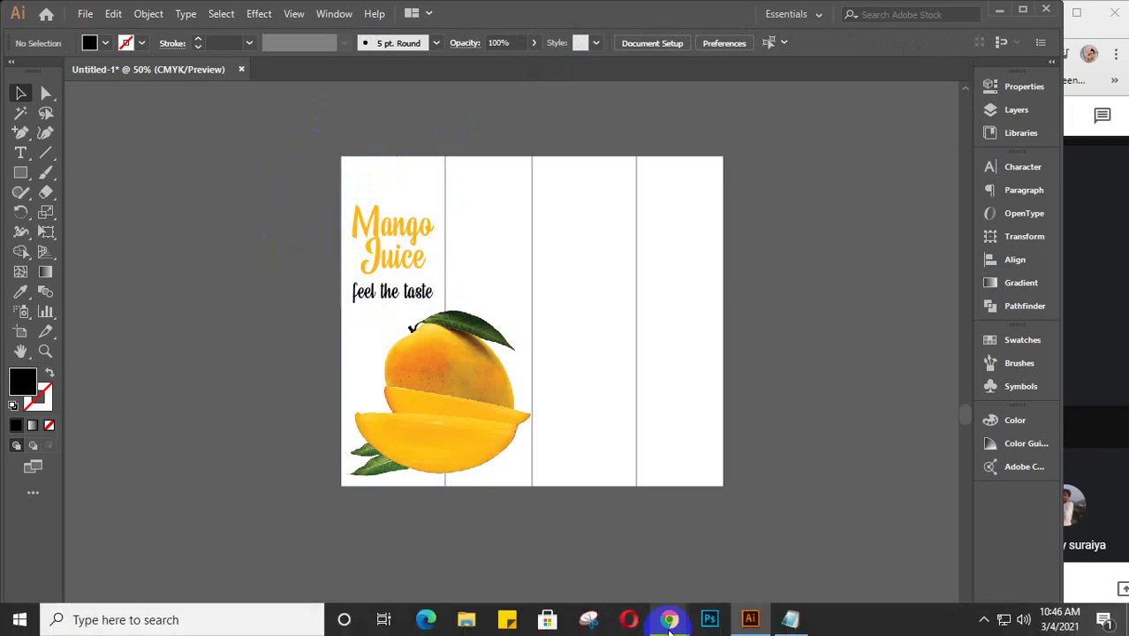
- Draw a black circle with the Ellipse tool on the empty canvas beside the first panel
mouse_move(669, 627)
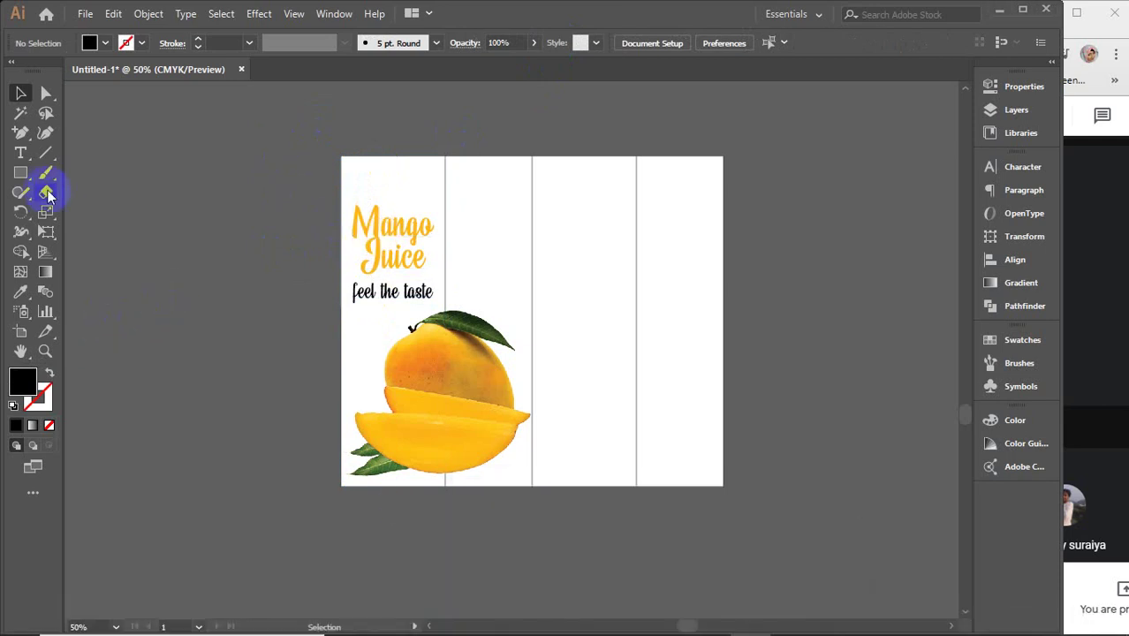
left_click(15, 175)
left_click(13, 179)
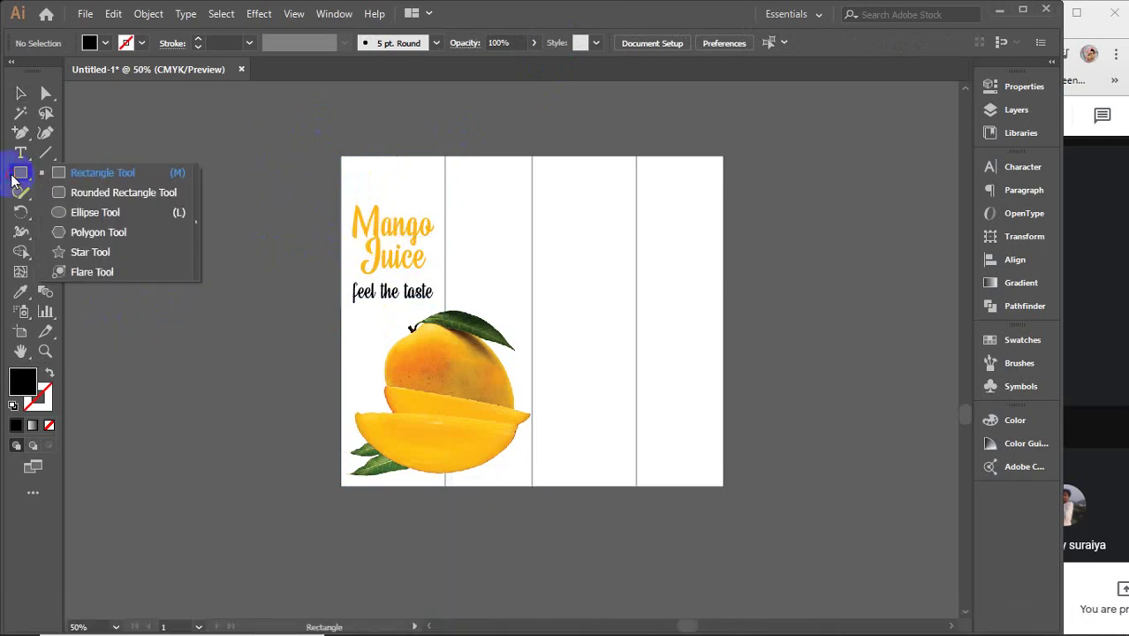
left_click(104, 216)
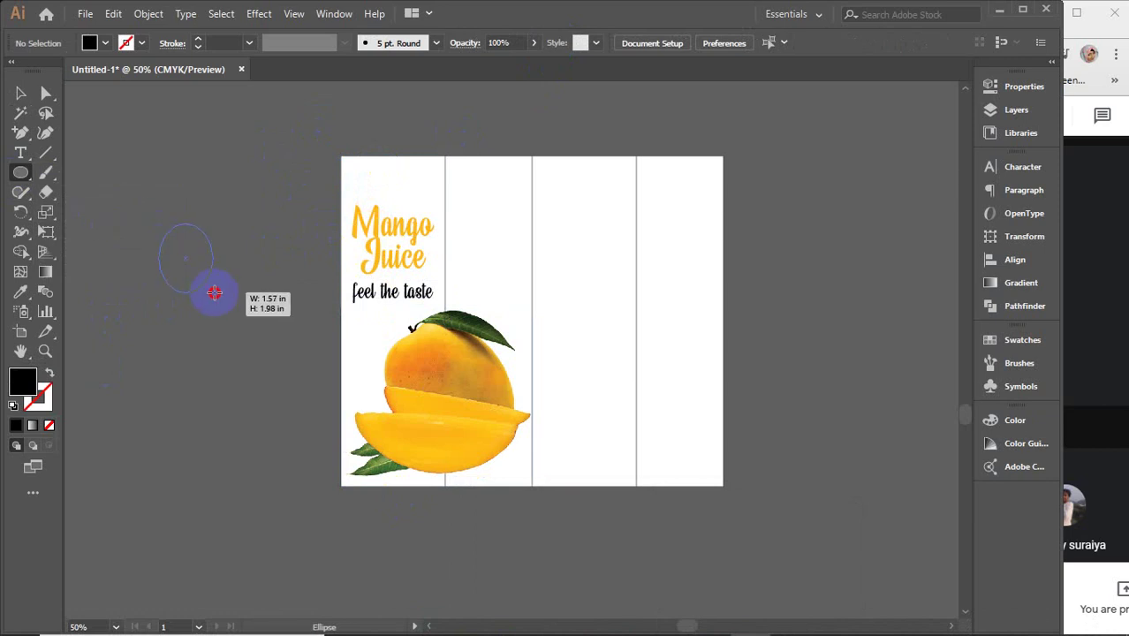
left_click_drag(214, 292, 232, 296)
left_click(16, 95)
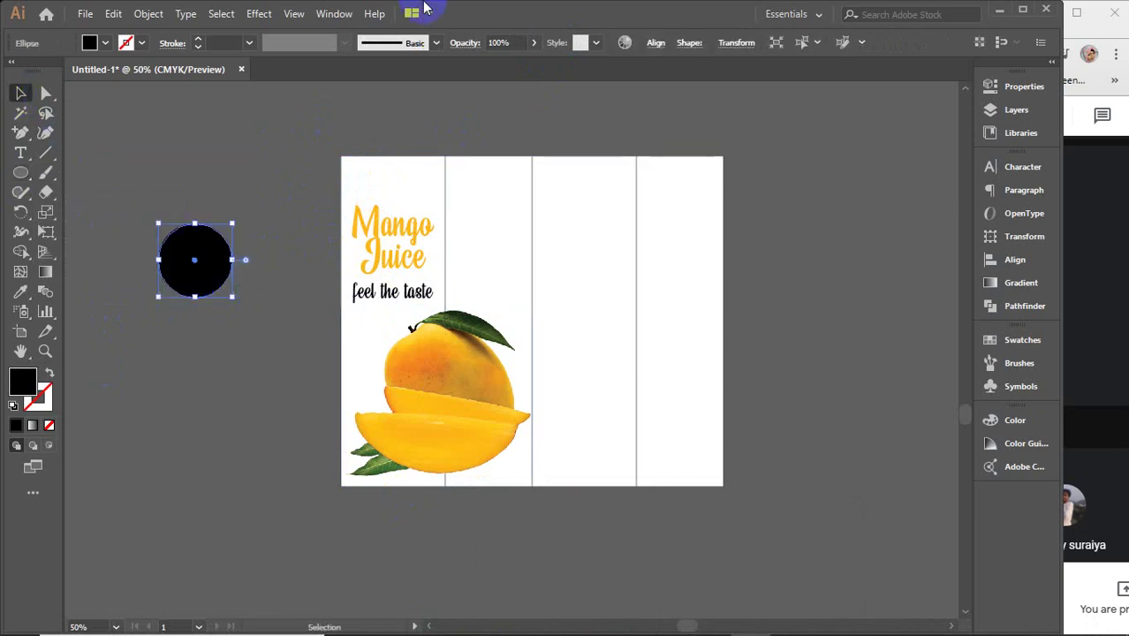
- Try a 36% Pucker & Bloat effect on the black circle with preview on, cancel it and delete the circle
left_click(265, 17)
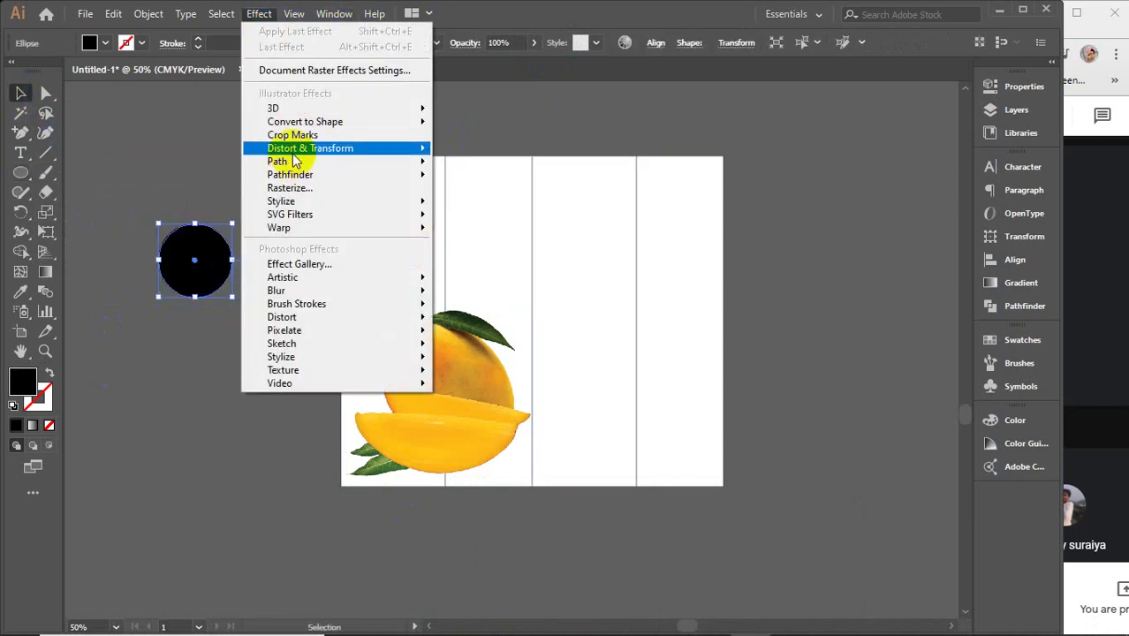
mouse_move(305, 144)
left_click(471, 169)
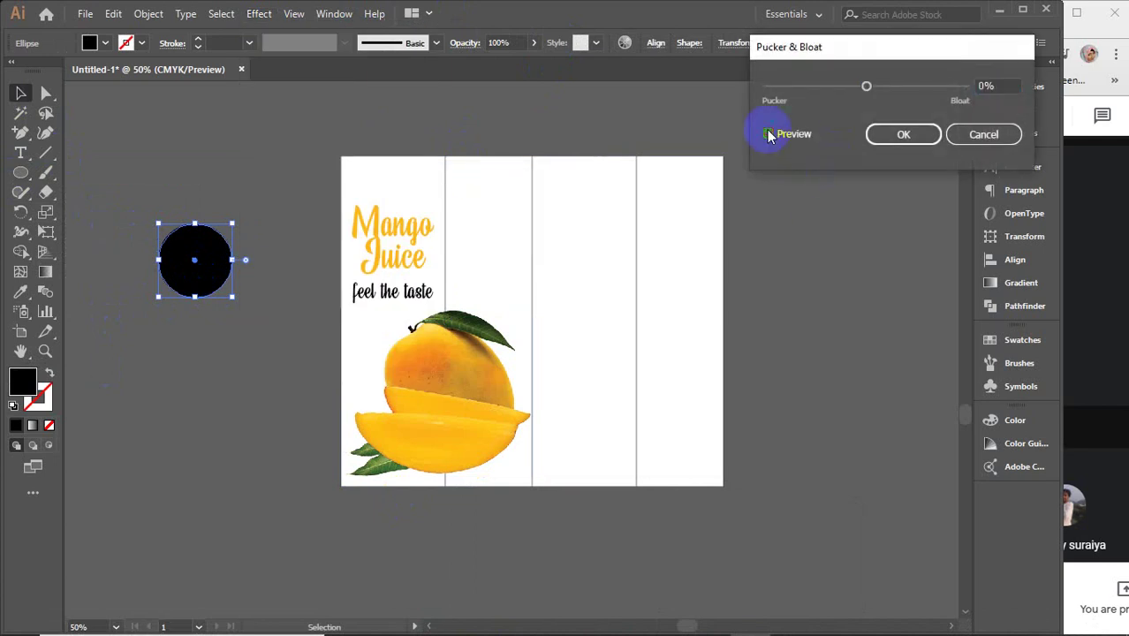
left_click_drag(890, 86, 885, 85)
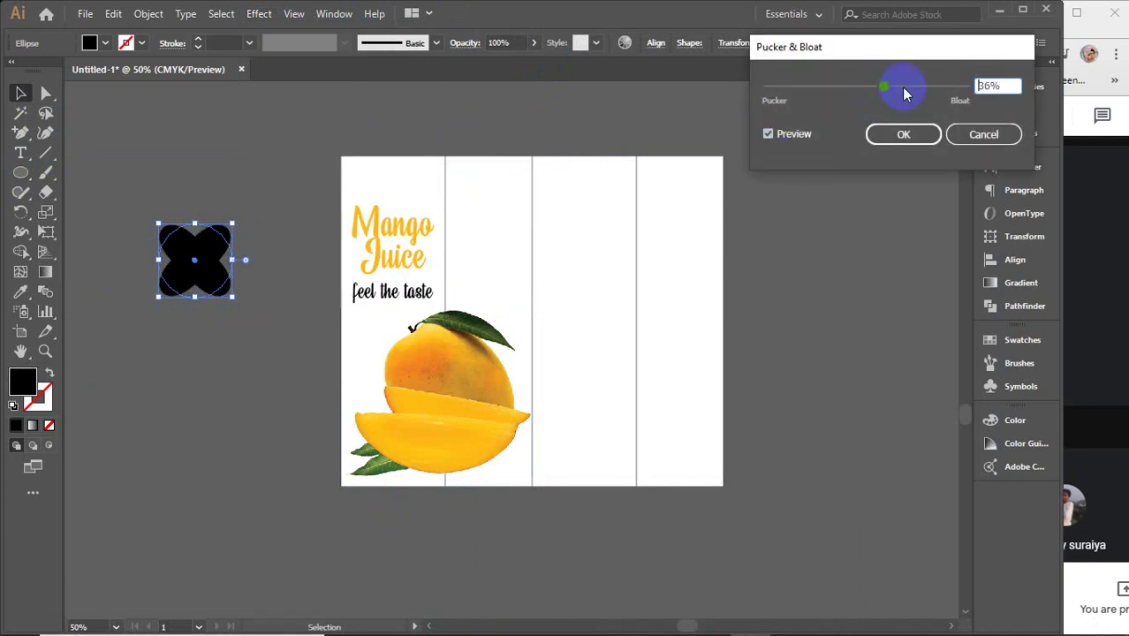
left_click(984, 134)
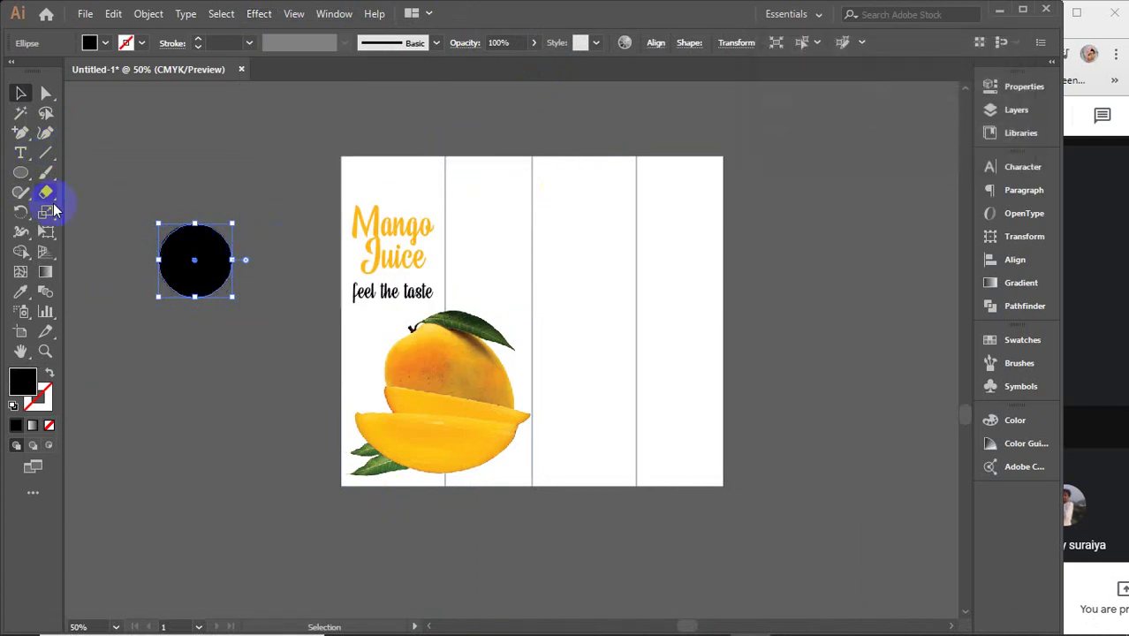
key("Delete")
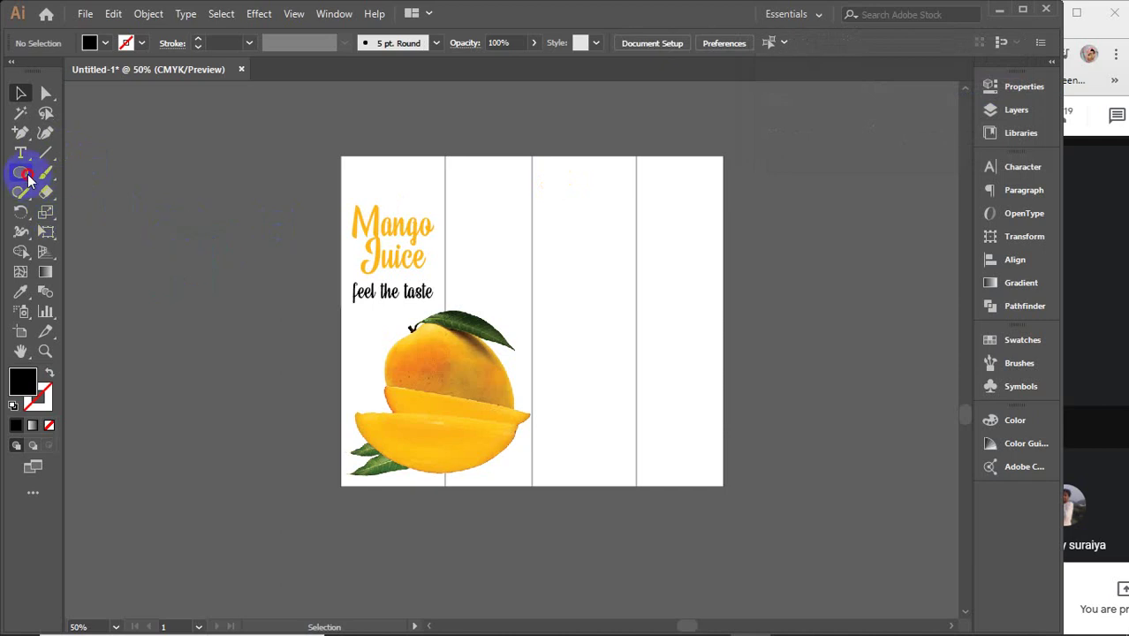
- Draw a black square on the empty canvas beside the first panel and apply a 72% Pucker & Bloat effect to it
mouse_move(27, 178)
left_mouse_down()
mouse_move(84, 171)
mouse_move(215, 298)
left_mouse_up()
left_click(259, 13)
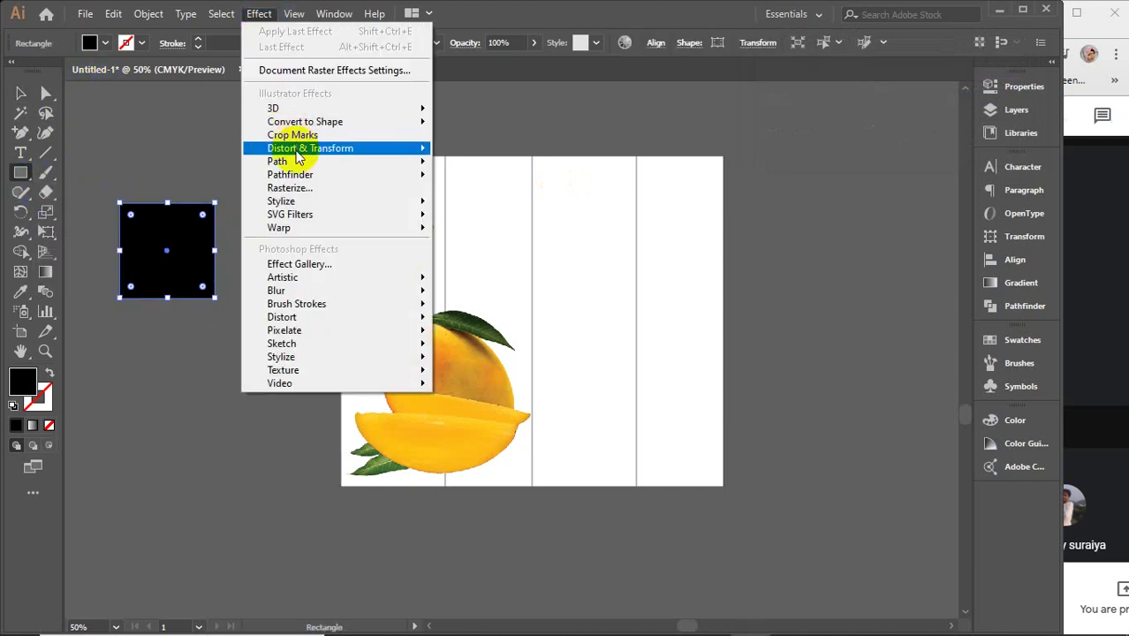
mouse_move(424, 146)
left_click(468, 170)
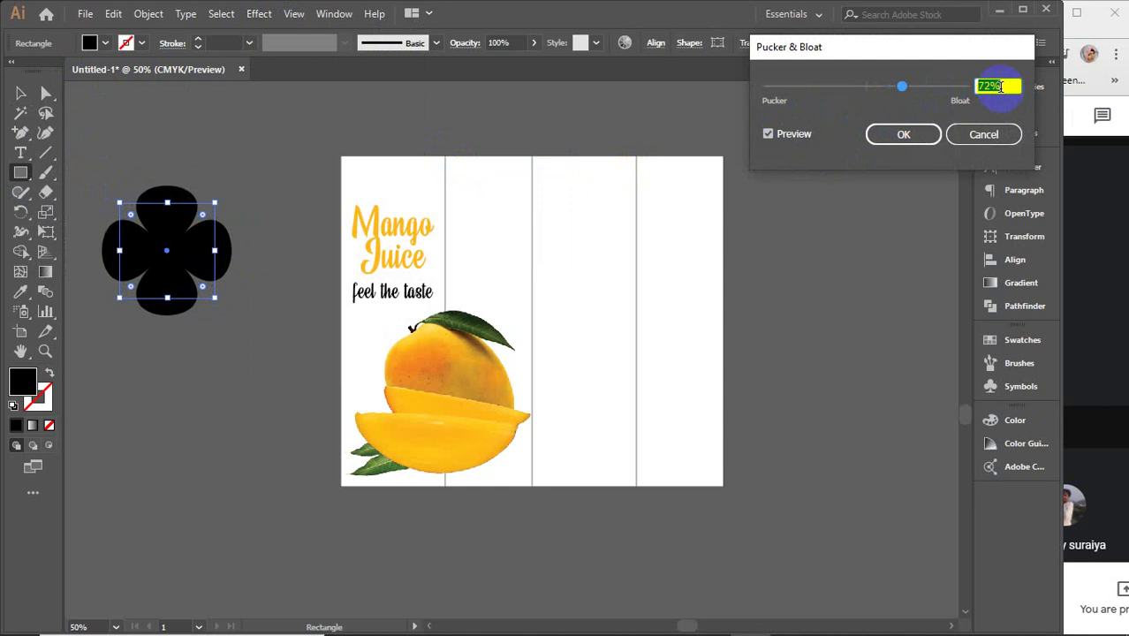
left_click(903, 134)
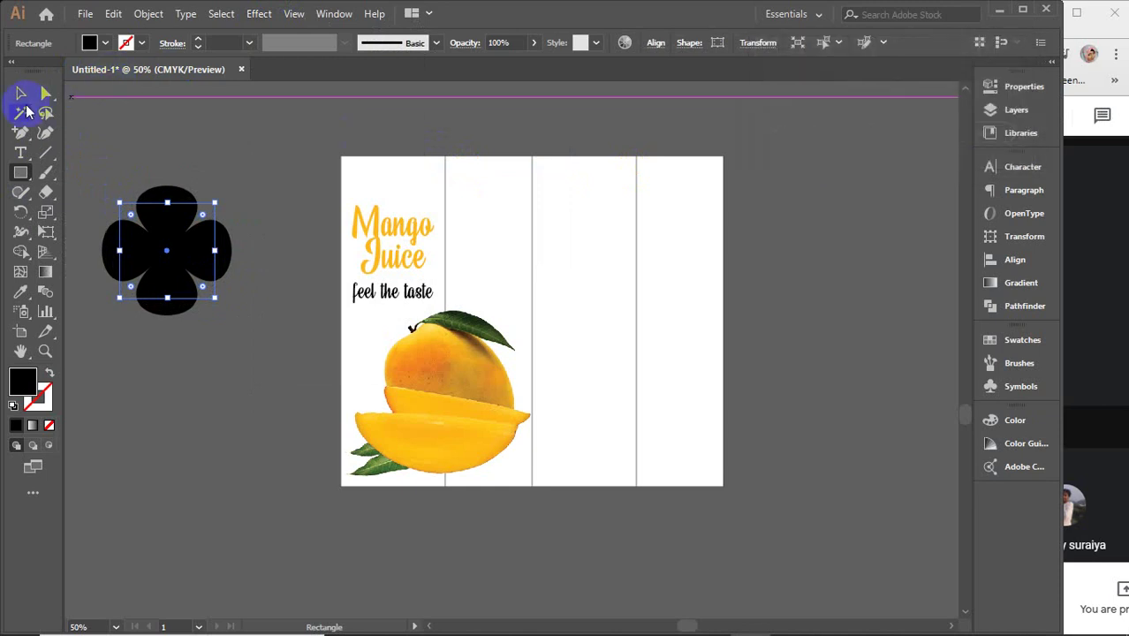
- Move the flower shape onto the first panel, scale it down and place it above the end of the word "Mango"
left_click(20, 94)
left_click(159, 236)
left_click_drag(159, 236, 390, 194)
left_click_drag(449, 256, 390, 193)
scroll(391, 192, "up", 4)
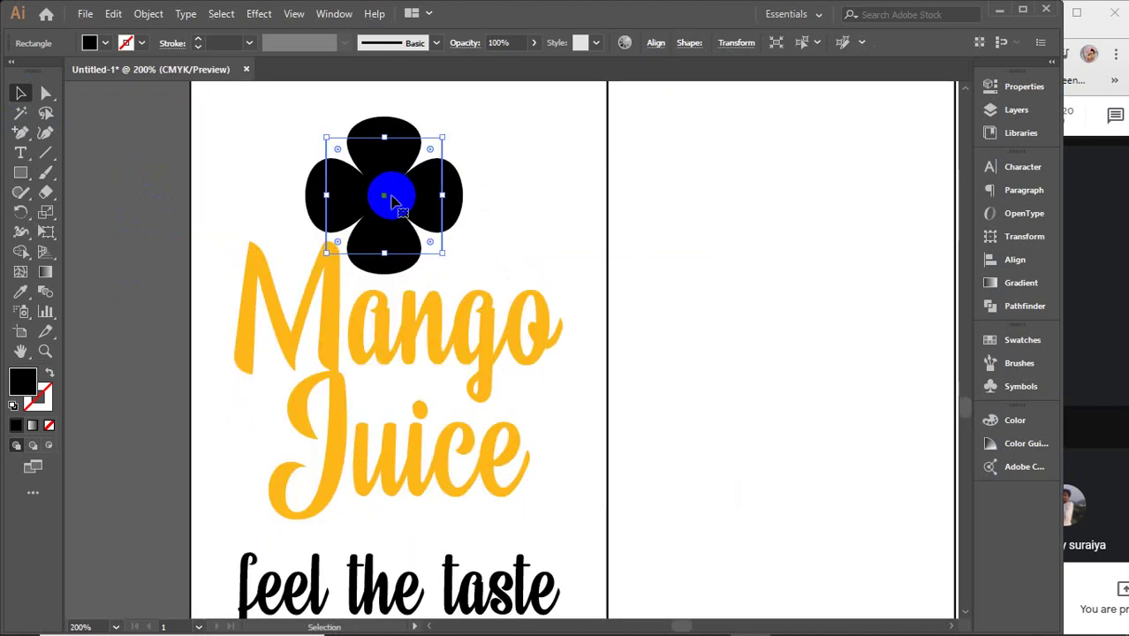
left_click_drag(441, 251, 556, 277)
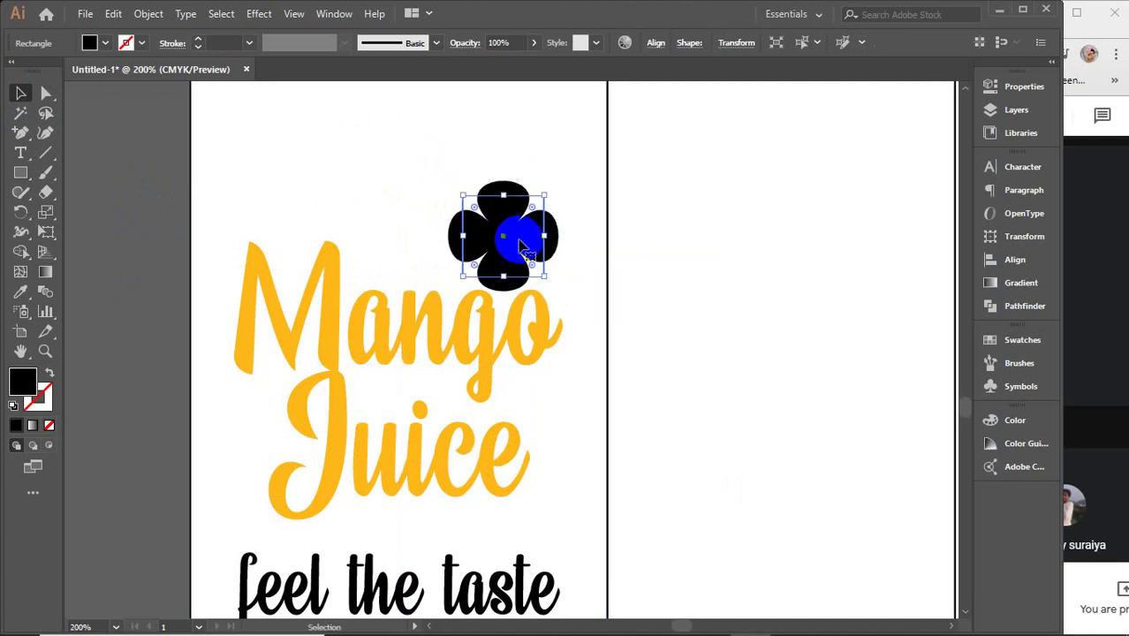
left_click_drag(517, 236, 521, 212)
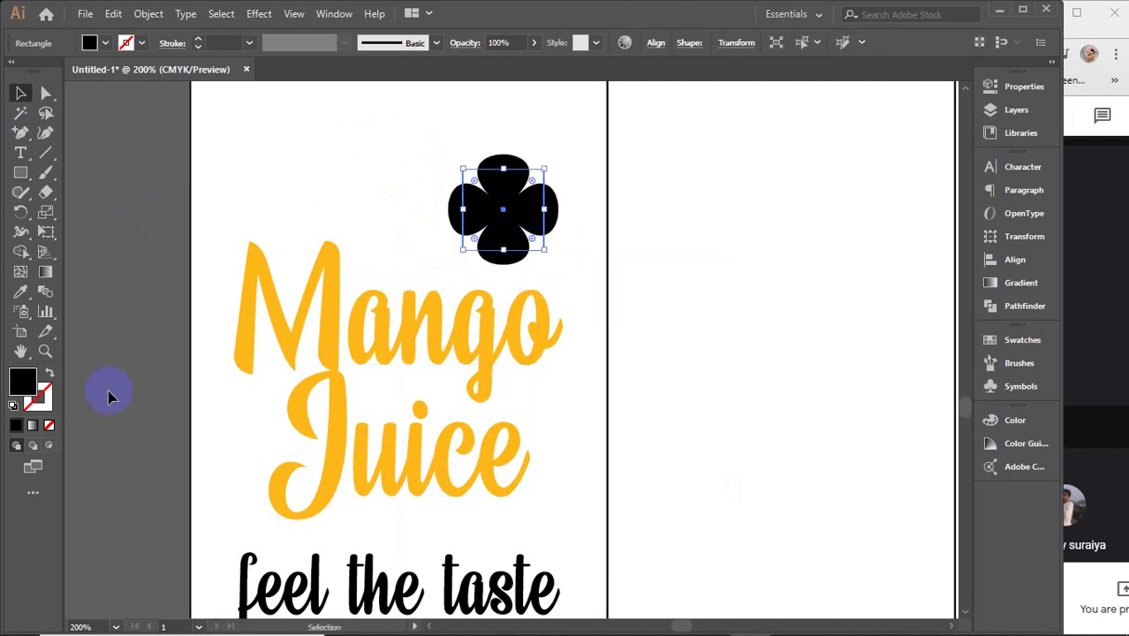
- Turn the flower into an outline with no fill and an orange #ff9700 stroke
left_click(48, 427)
left_click(20, 427)
left_click(18, 428)
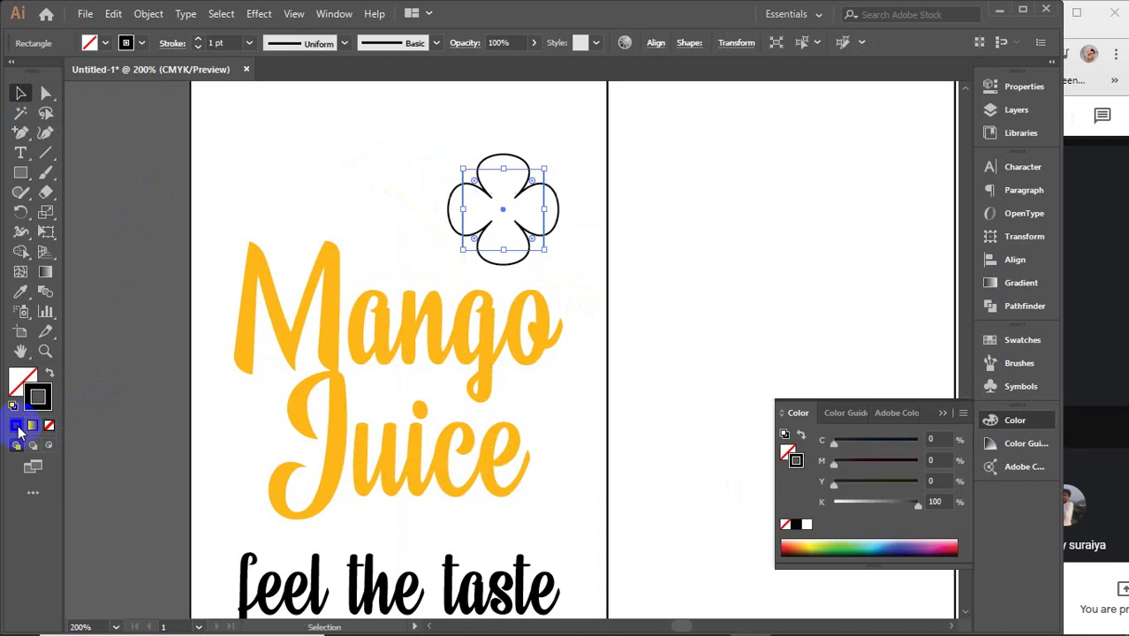
double_click(38, 397)
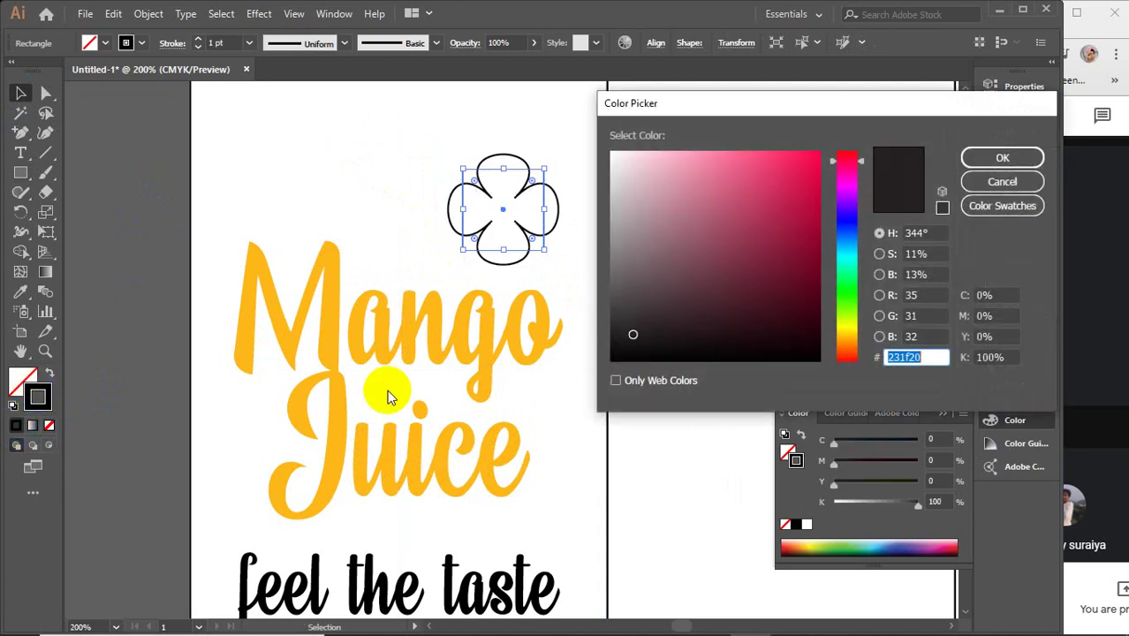
left_click(846, 342)
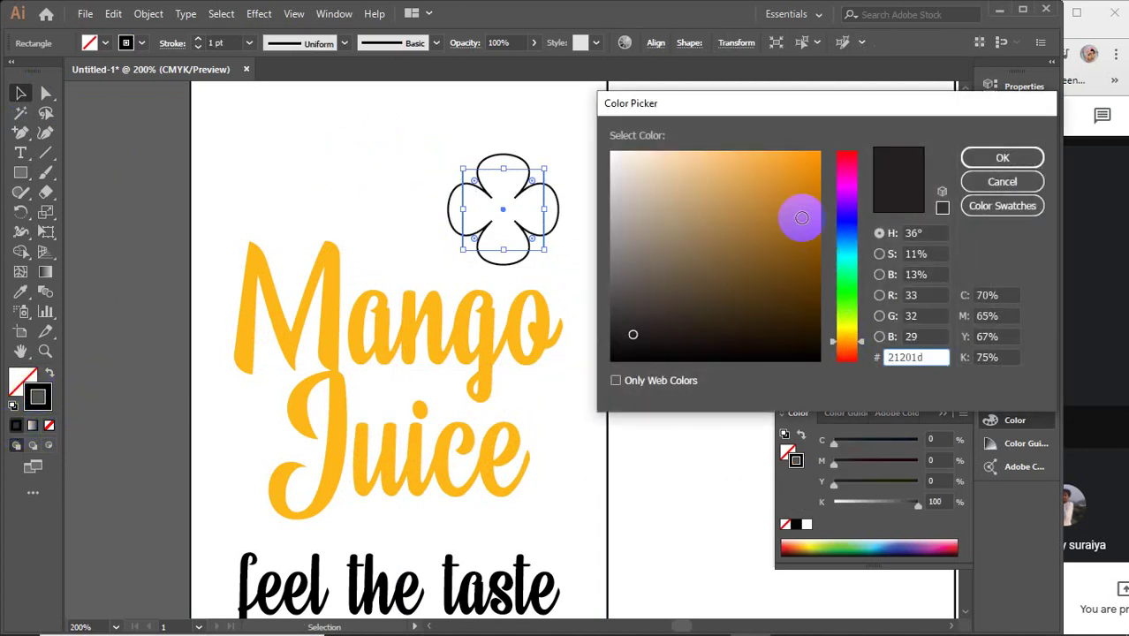
left_click_drag(798, 217, 821, 126)
left_click(980, 157)
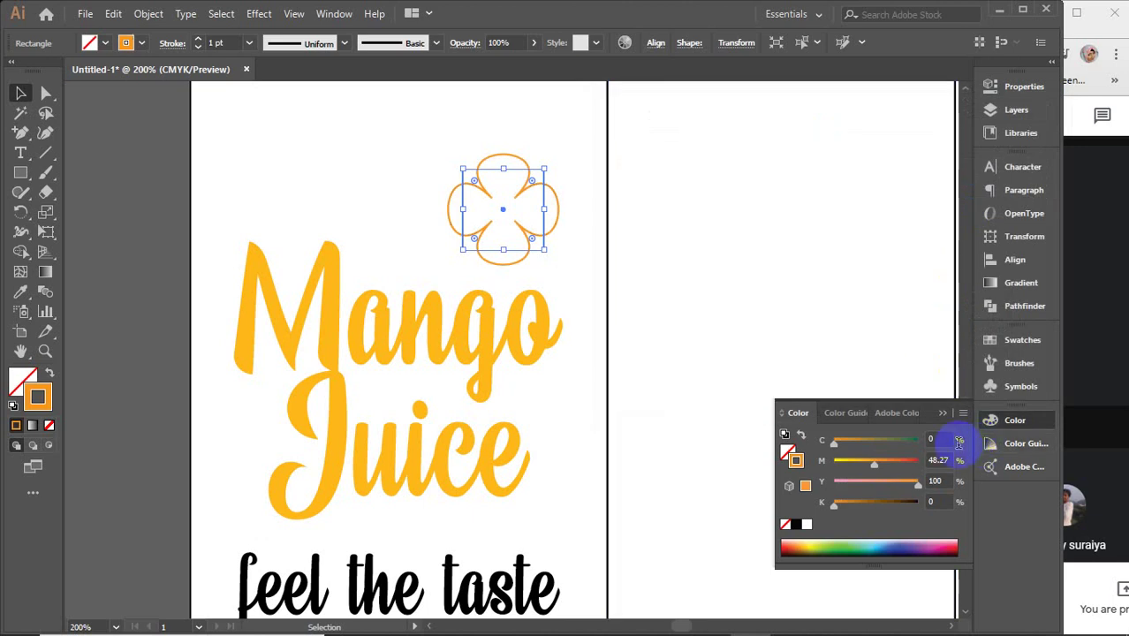
left_click(942, 412)
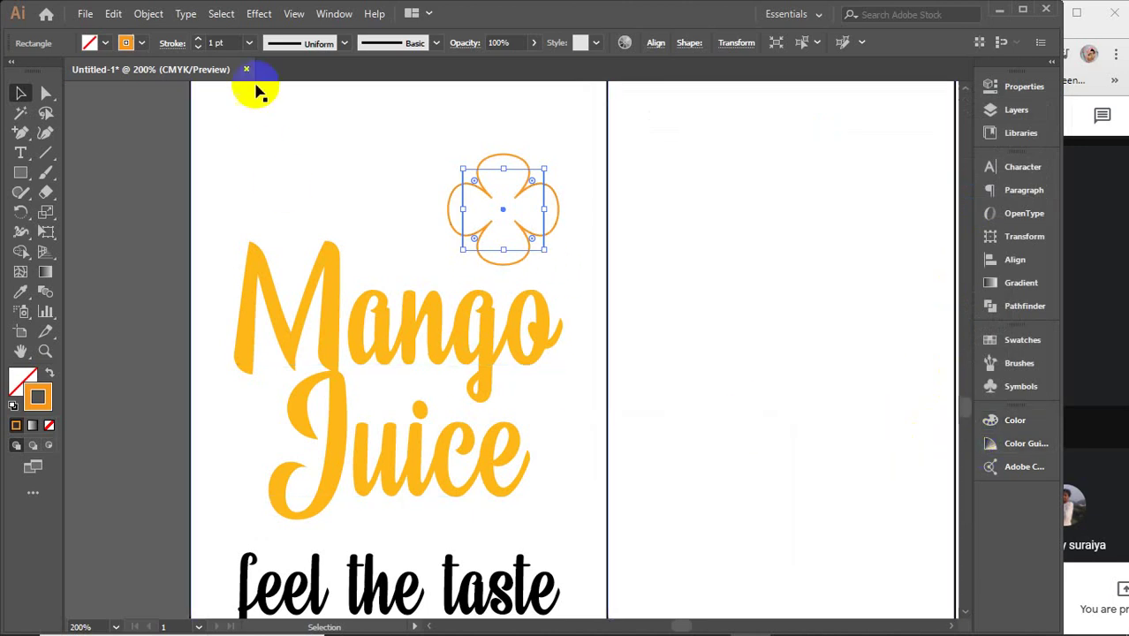
- Set the flower outline's stroke weight to 3 pt and change its stroke to the title's yellow-orange
type("5")
key("Return")
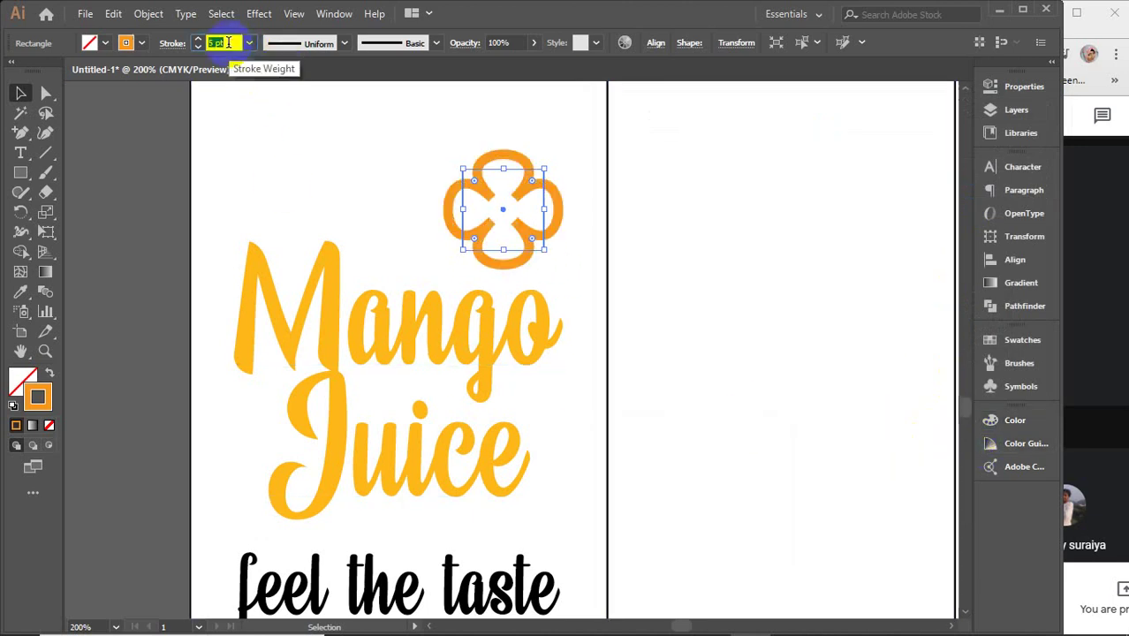
type("4")
key("Return")
type("3")
key("Return")
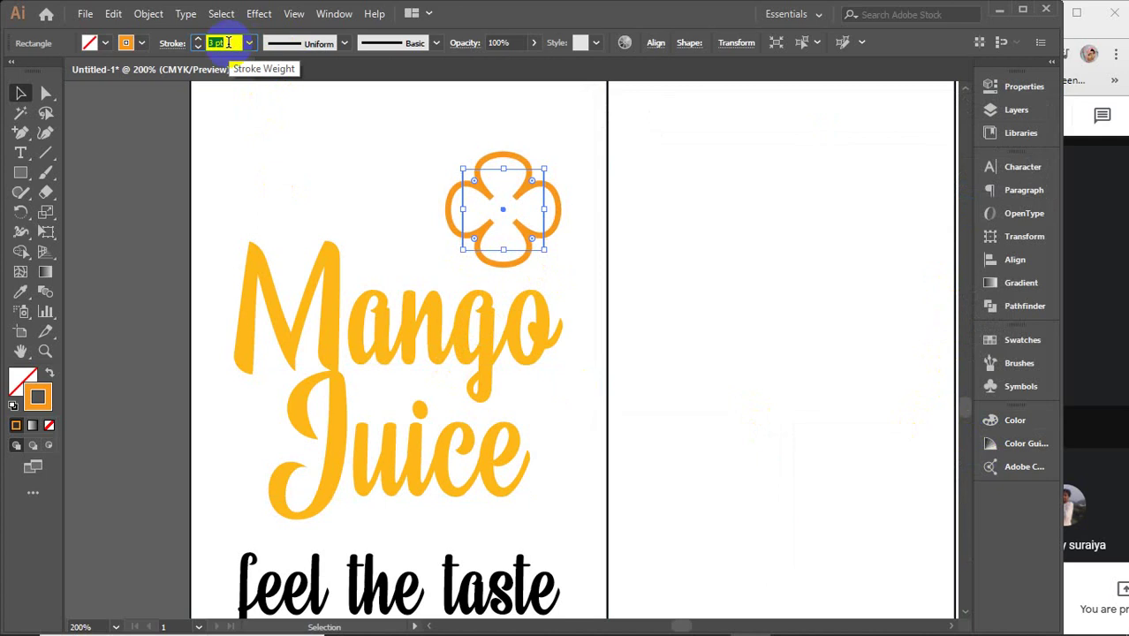
double_click(37, 397)
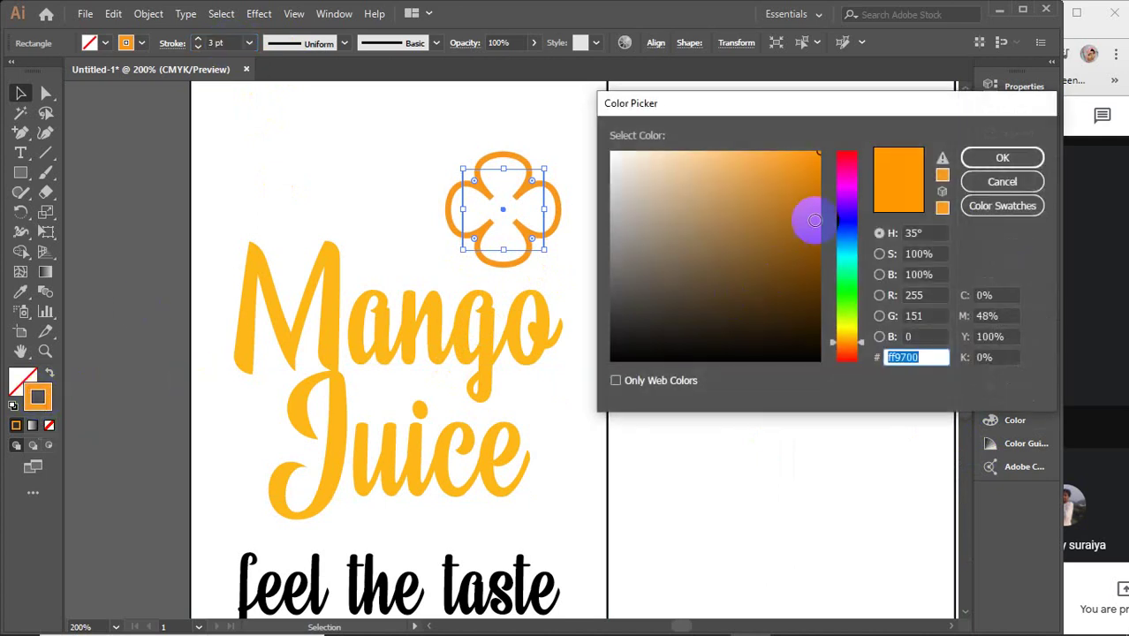
left_click(980, 158)
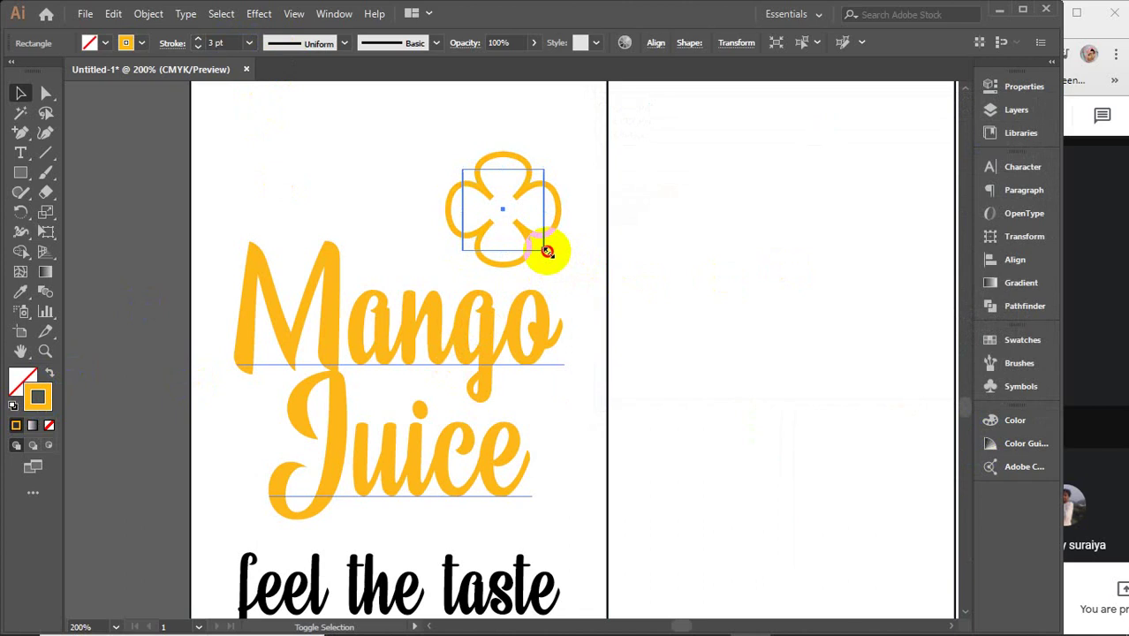
- Scale the flower down slightly and align its right edge with that of the "Mango Juice" title
left_click_drag(545, 249, 534, 231)
left_click_drag(511, 184, 526, 183)
left_click(532, 318, "shift")
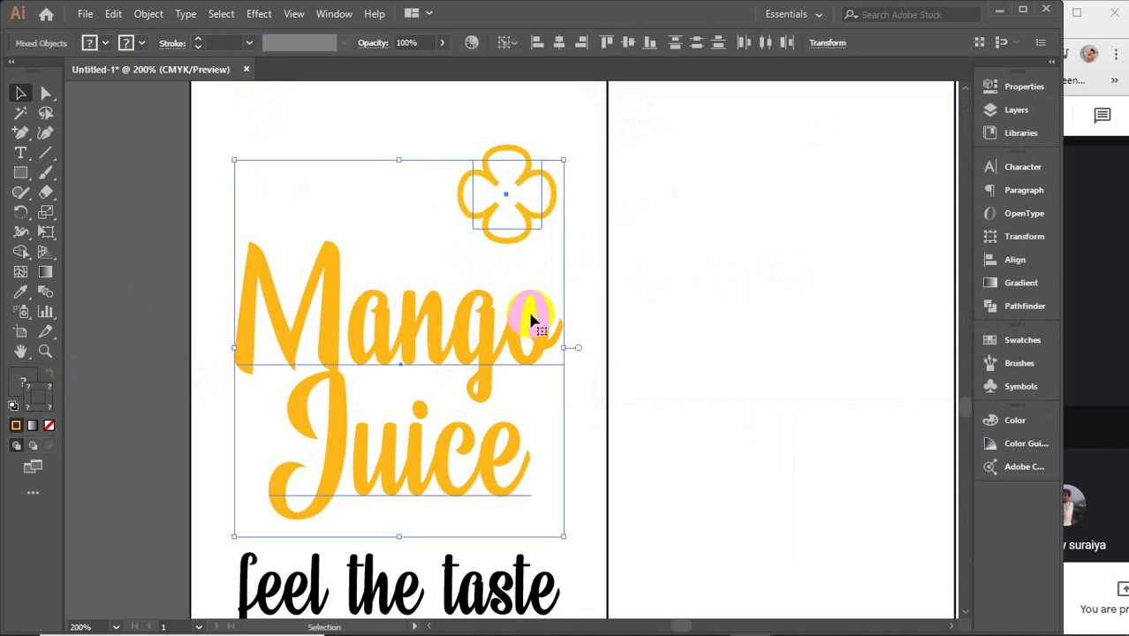
left_click(580, 44)
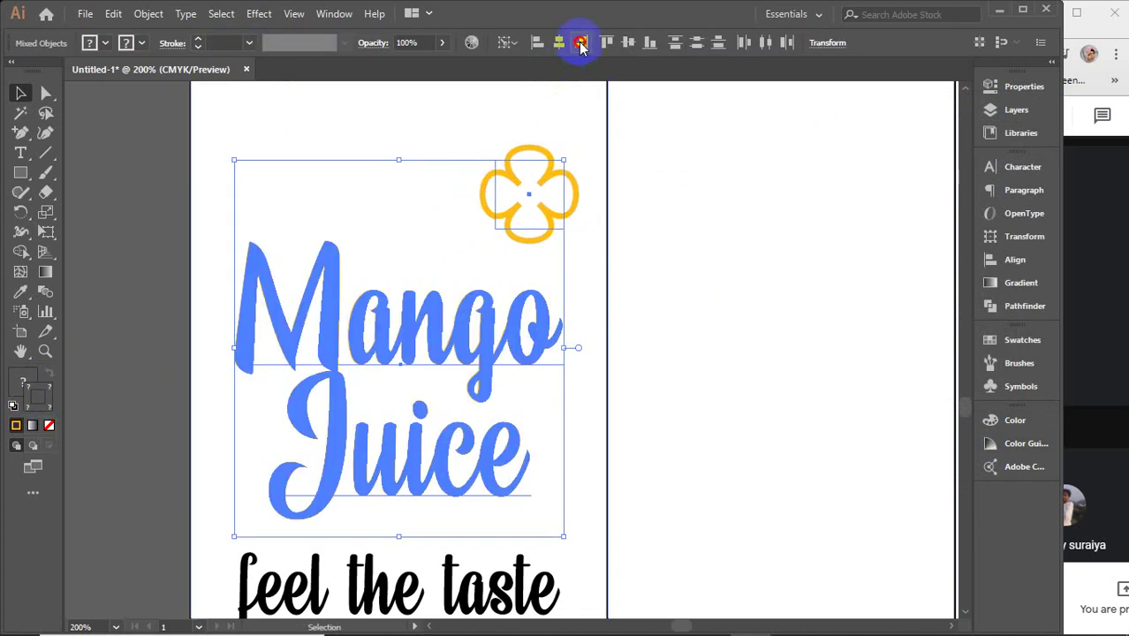
left_click(150, 172)
key("ctrl+minus")
key("ctrl+minus")
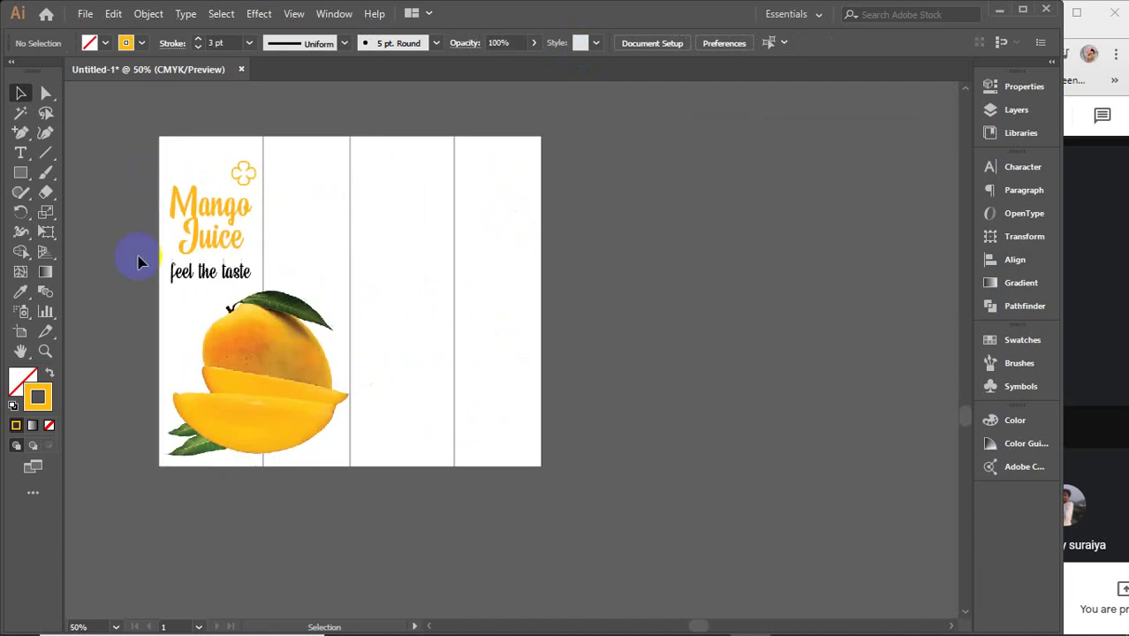
- Add the text "Net weight: 450gm" on the empty canvas below the first panel
left_click_drag(139, 262, 230, 221)
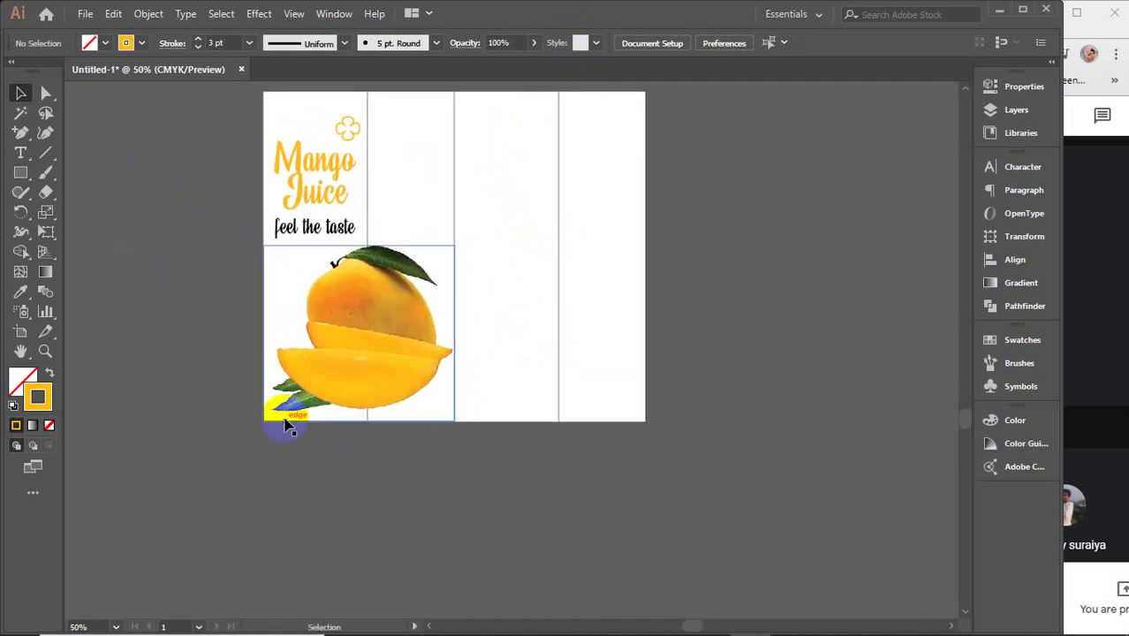
scroll(434, 417, "up", 3)
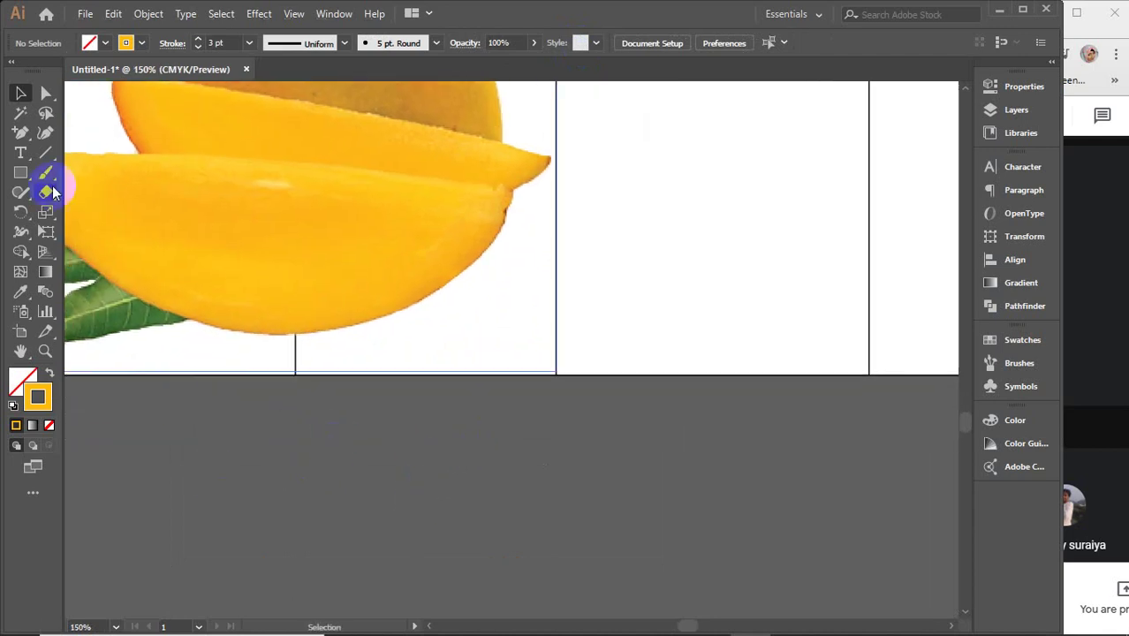
left_click(20, 153)
left_click(257, 476)
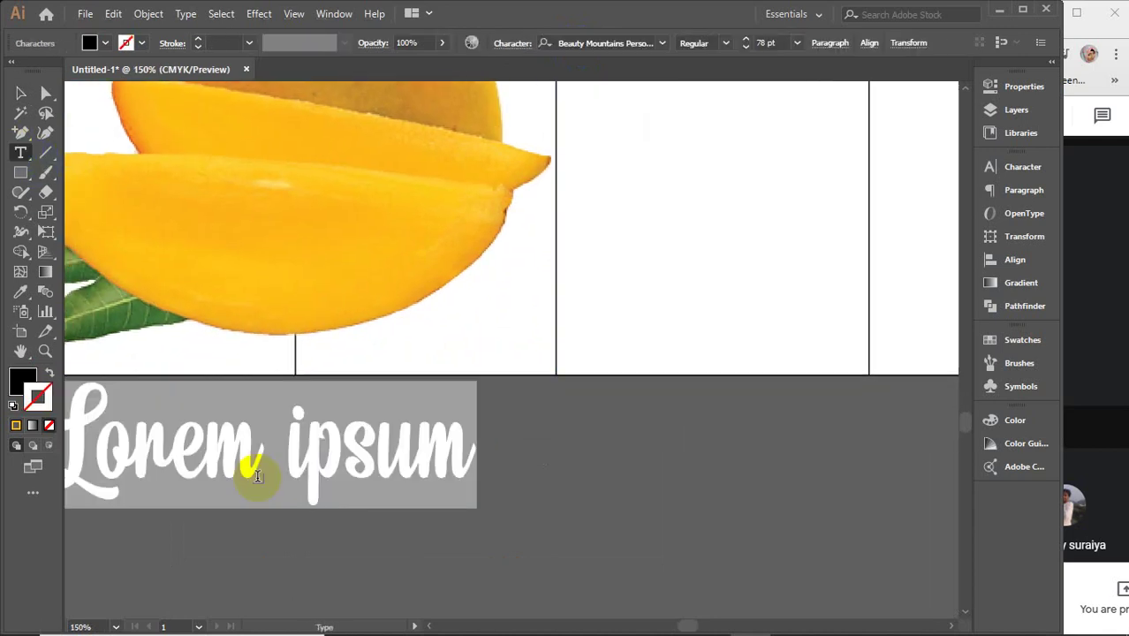
type("Net")
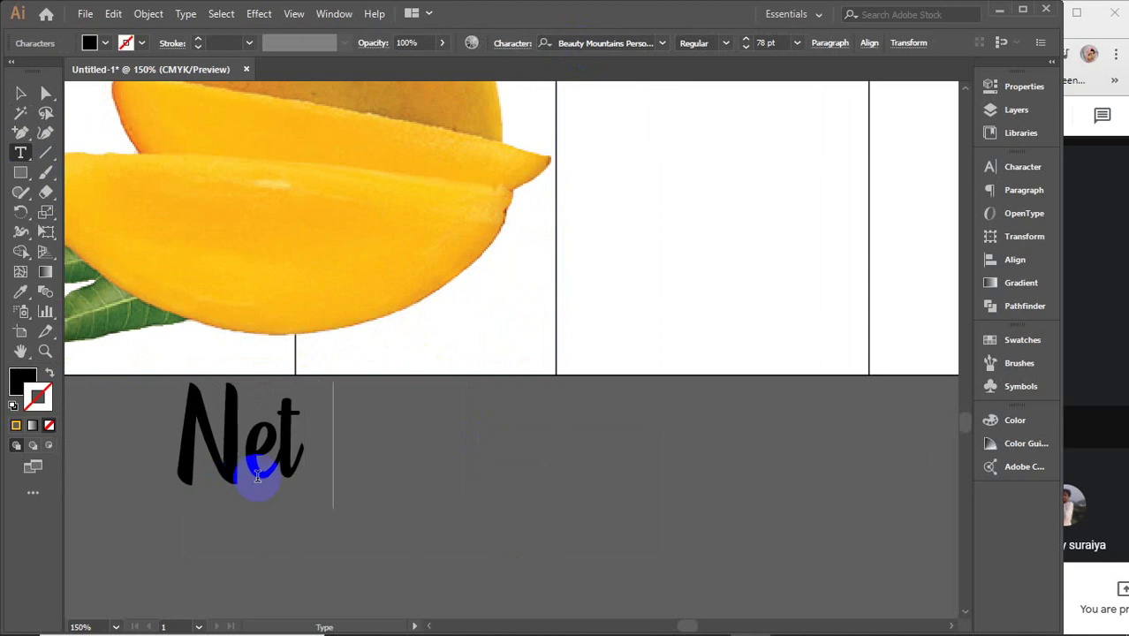
type(" weig")
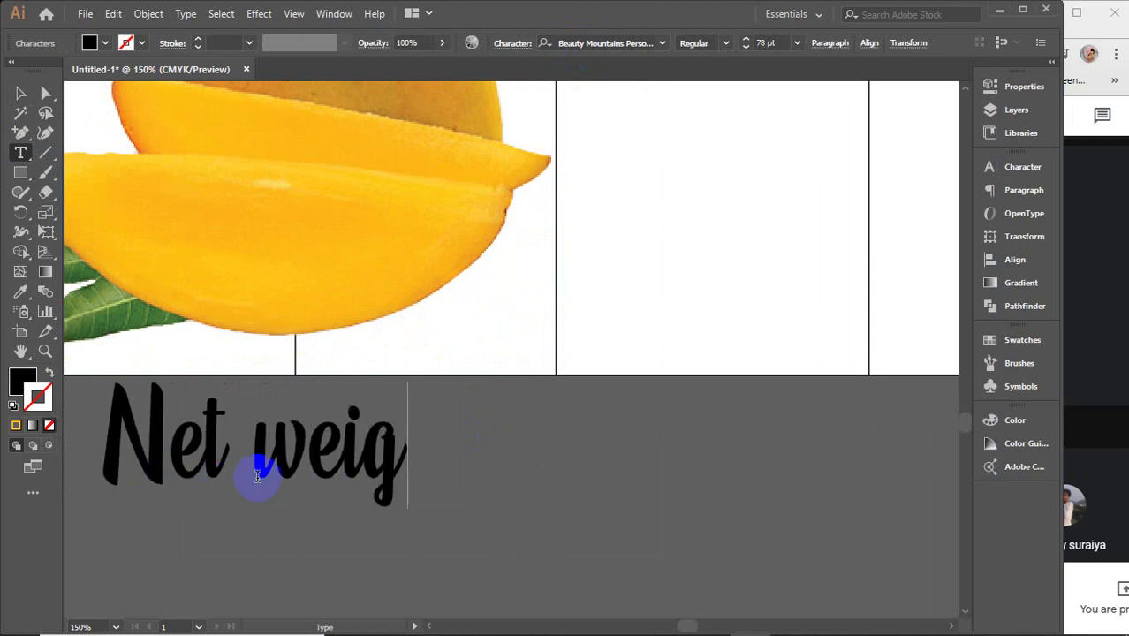
type("ht:")
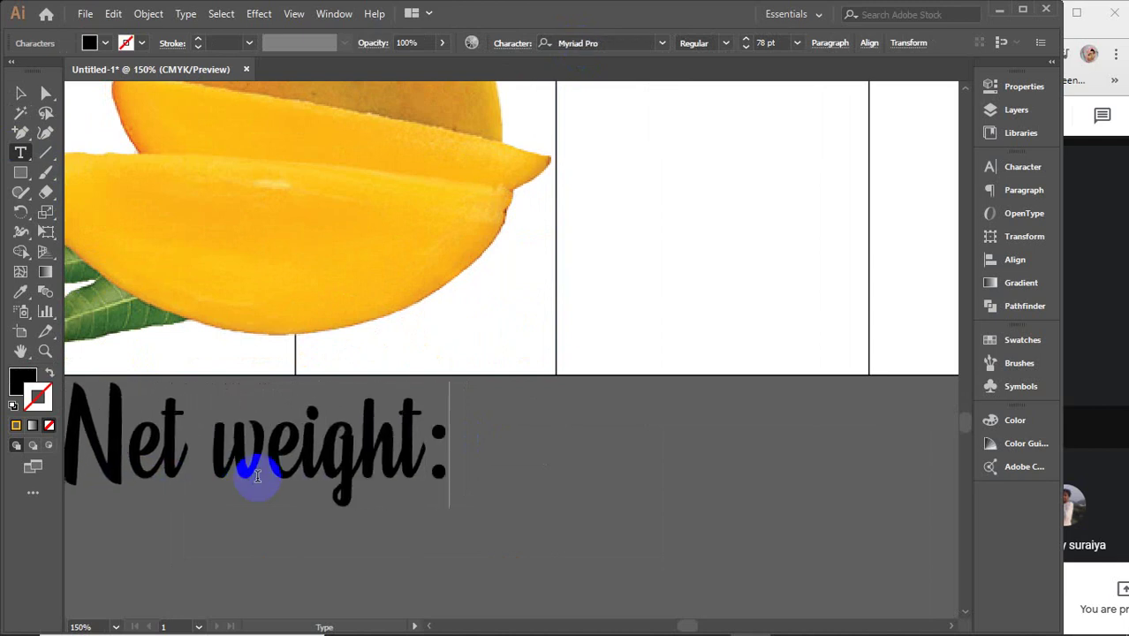
type(" 3")
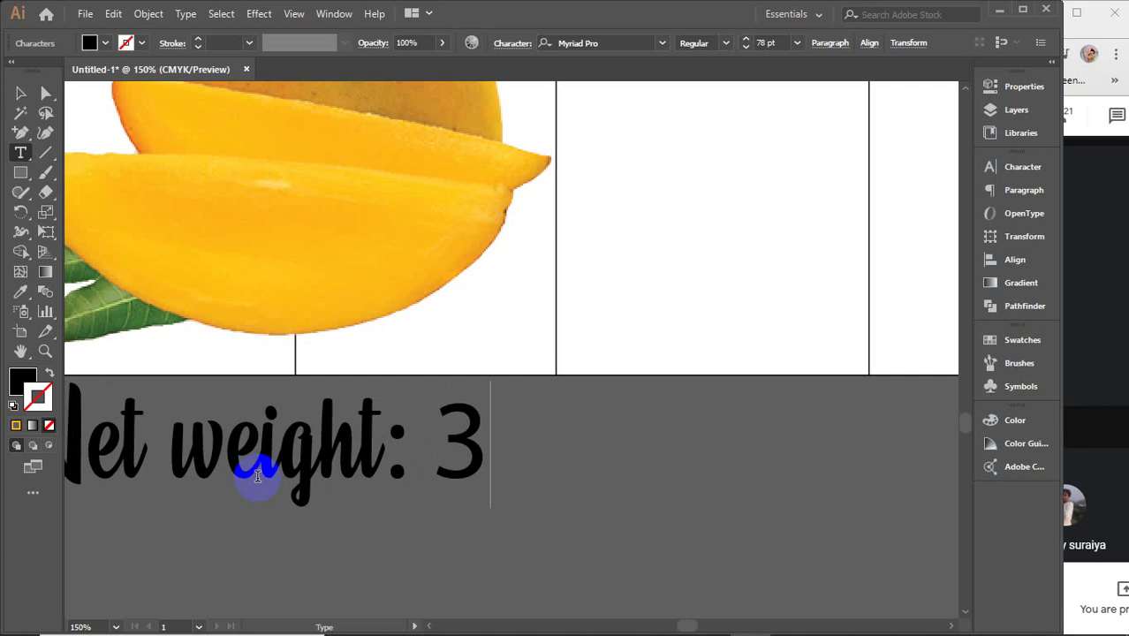
key("BackSpace")
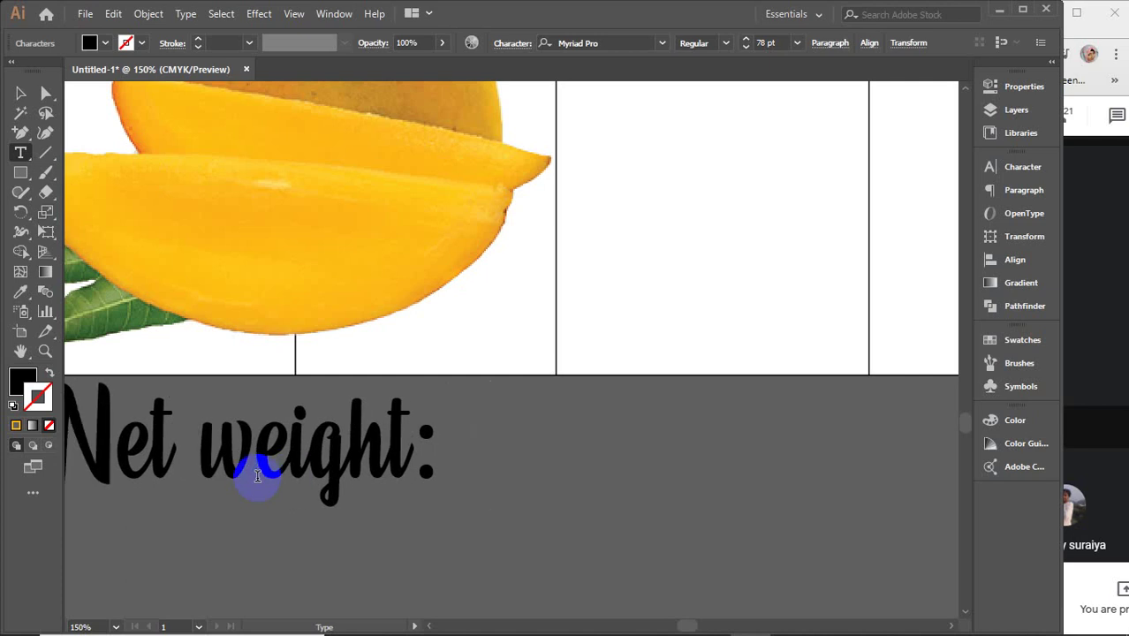
type("45")
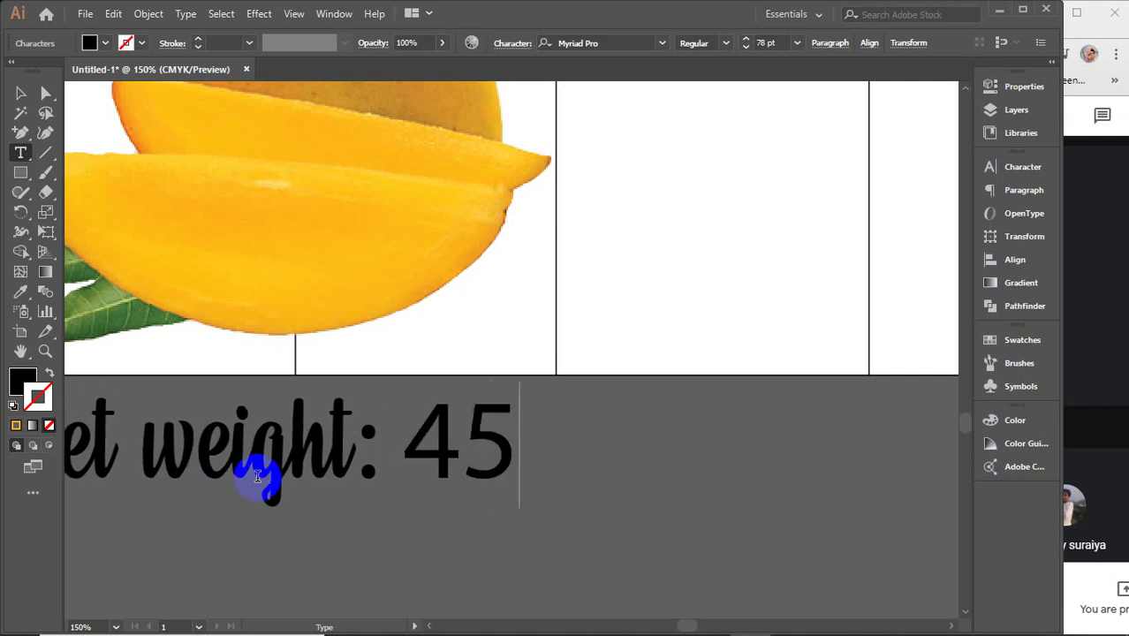
type("0g")
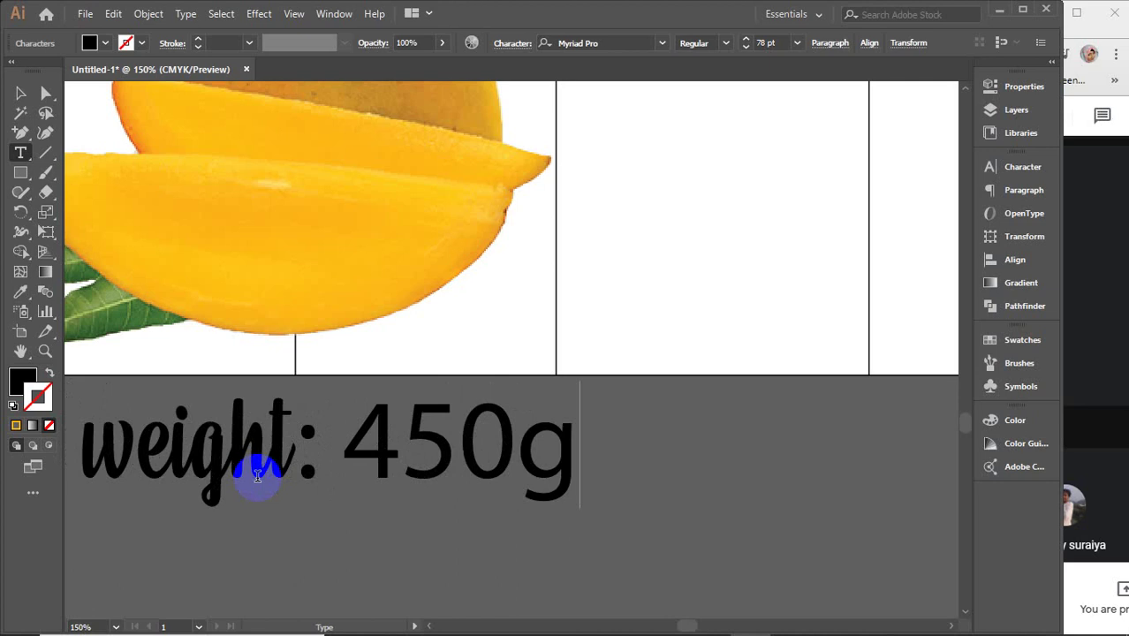
type("m")
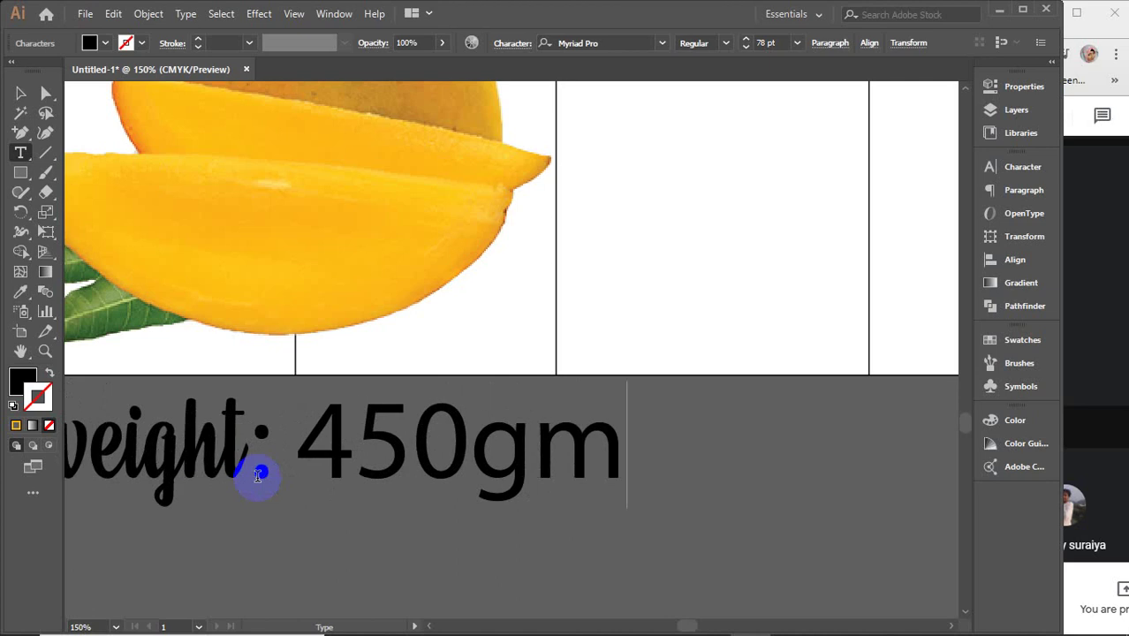
- Move the net weight text a little further below the artboard and reduce its font size to 18 pt
left_click(19, 93)
left_click_drag(486, 465, 671, 516)
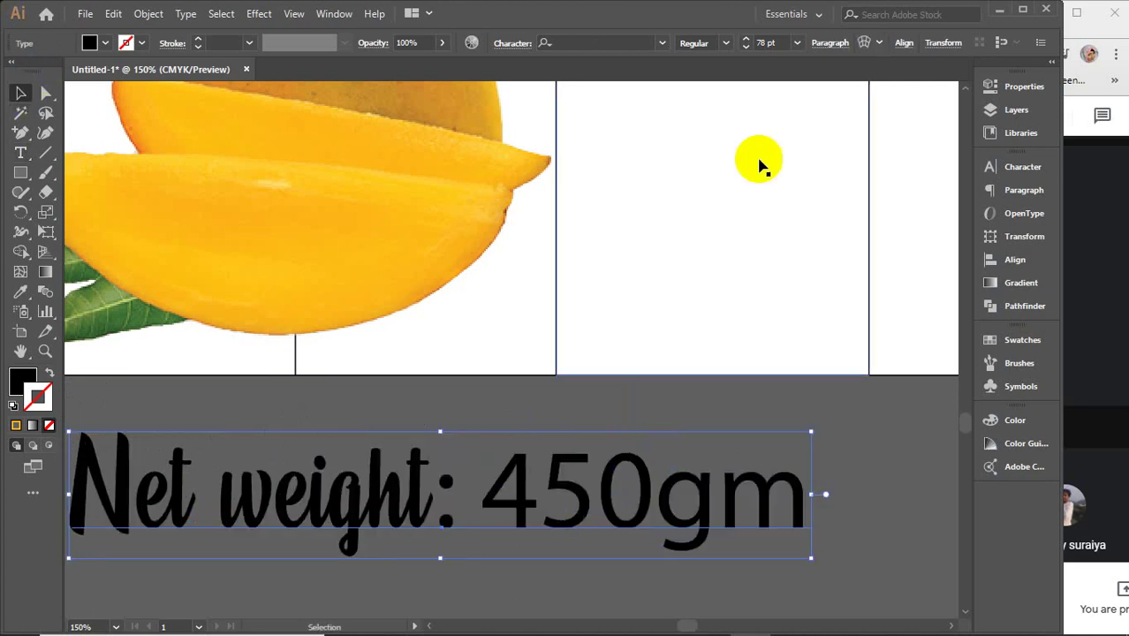
scroll(768, 41, "down", 20)
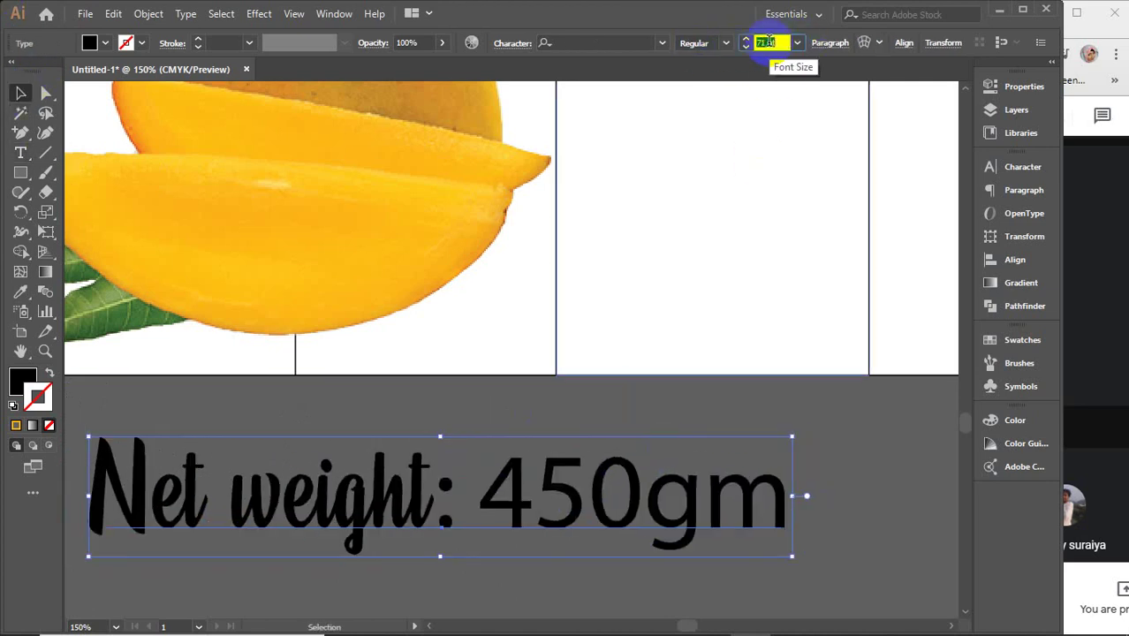
scroll(768, 40, "down", 20)
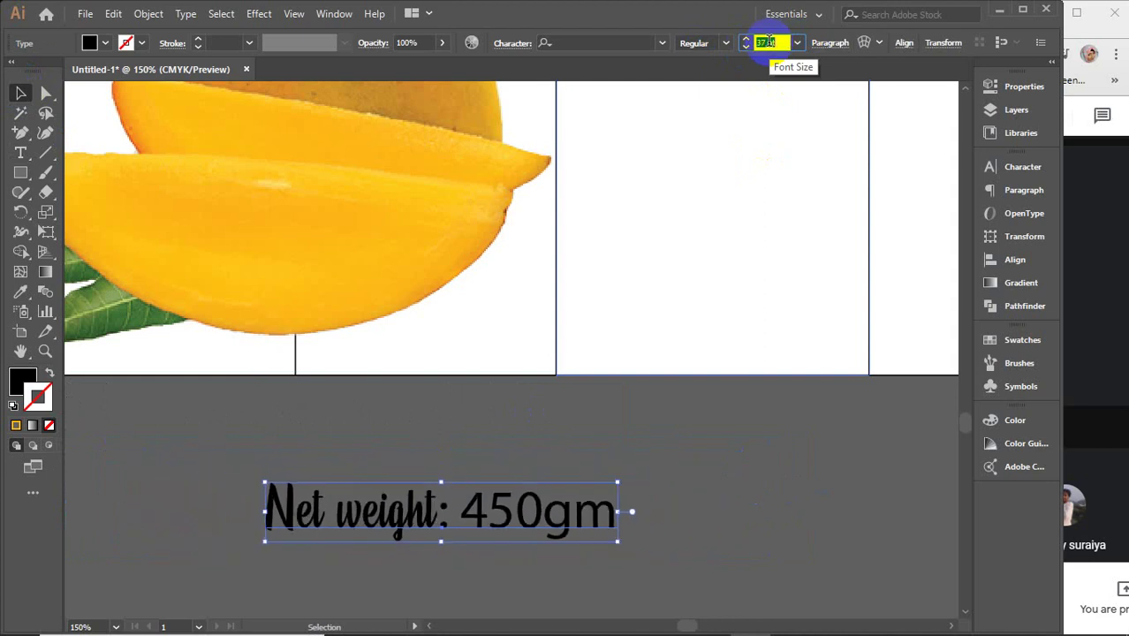
scroll(768, 40, "down", 7)
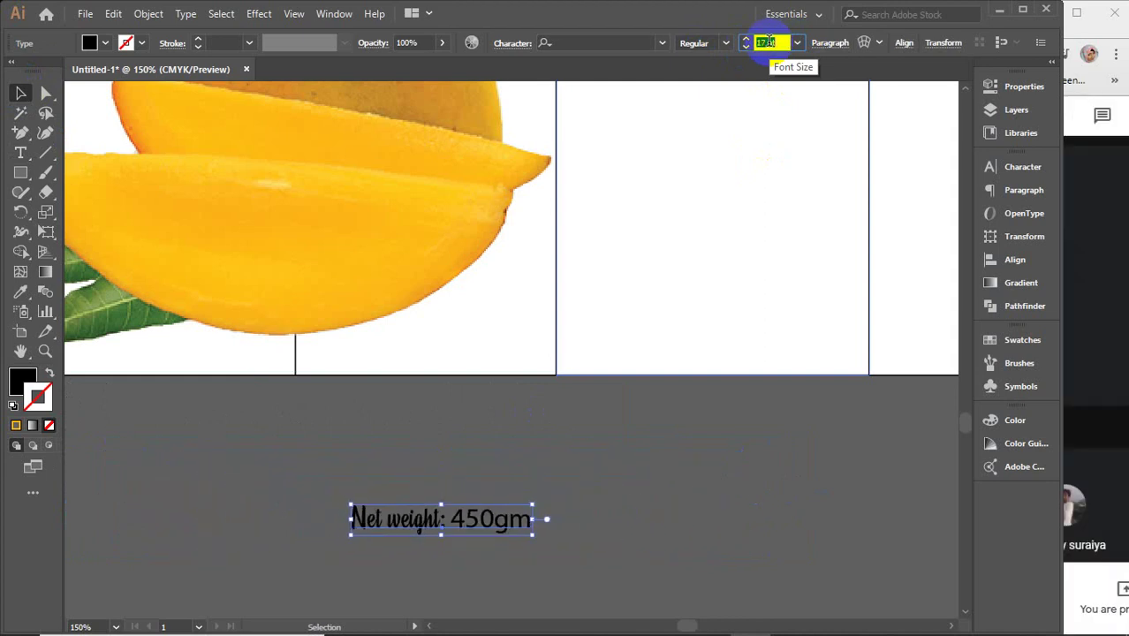
mouse_move(848, 623)
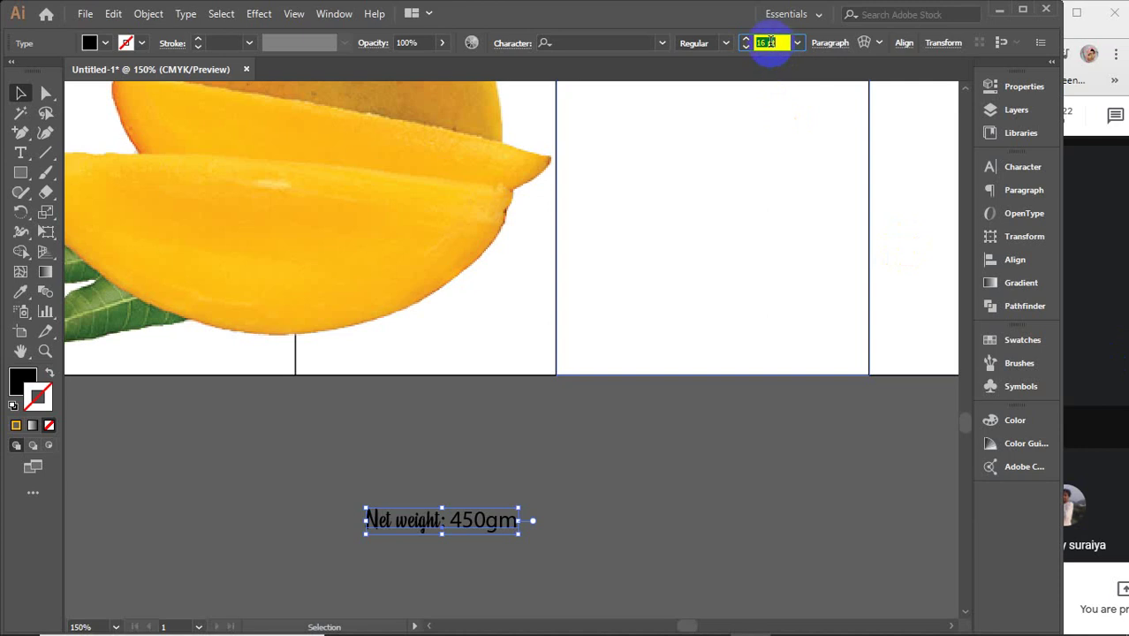
scroll(770, 42, "down", 1)
scroll(770, 42, "up", 3)
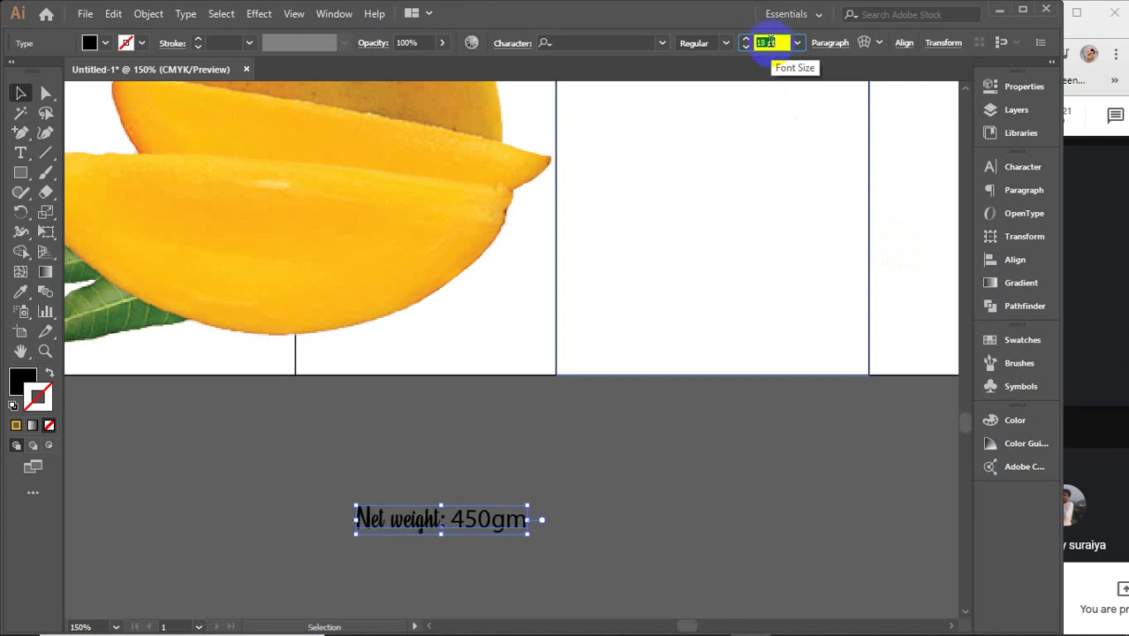
- Switch to the Google Meet window and look through the meeting's participant list
left_click(1126, 244)
left_click(1043, 114)
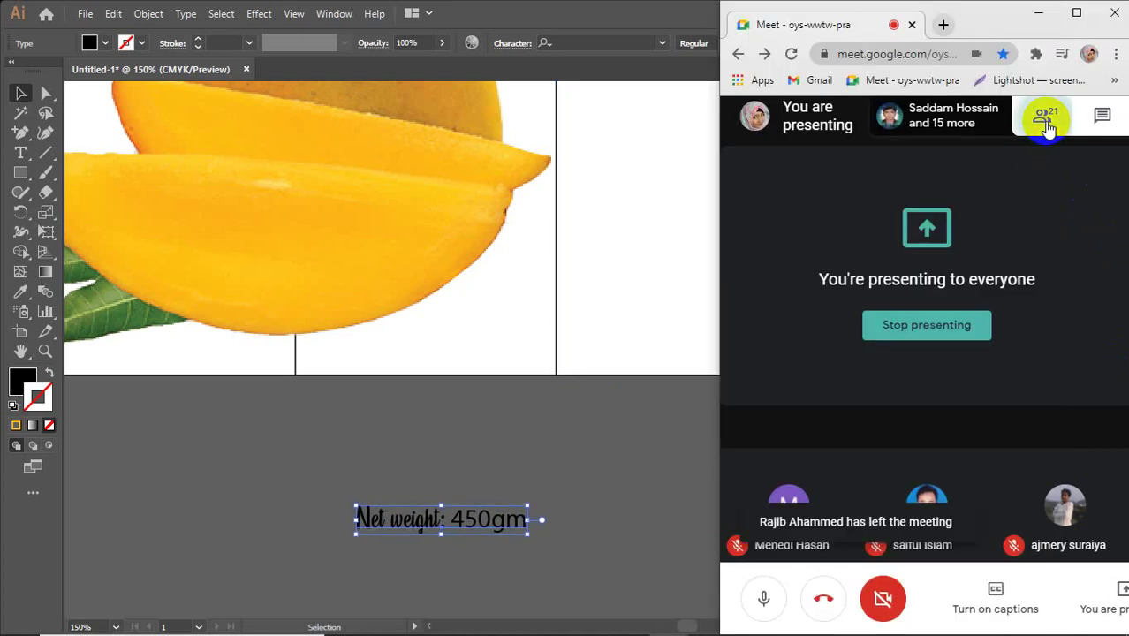
scroll(1051, 427, "down", 6)
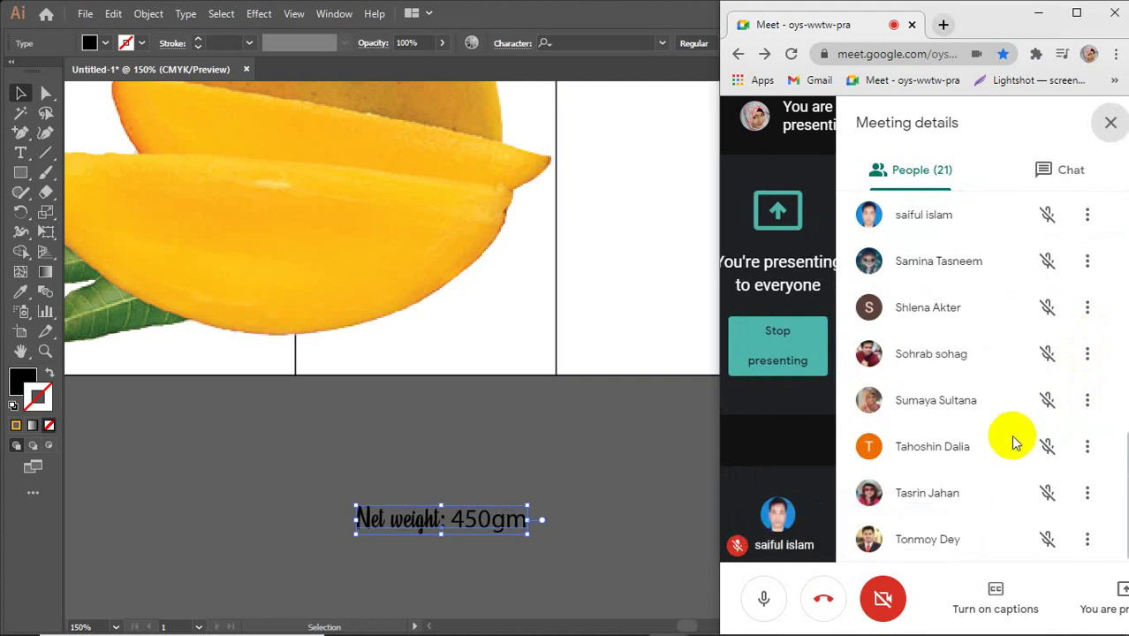
scroll(1012, 442, "up", 1)
left_click(1110, 122)
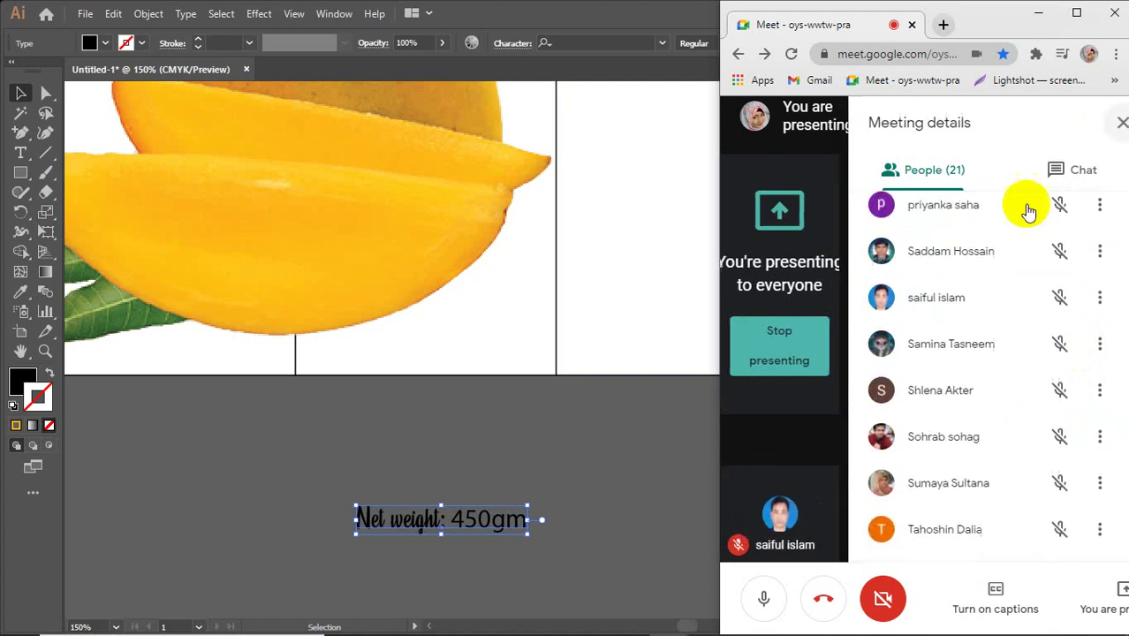
- Move the net weight text onto the bottom of the second panel, over the mango's lower edge, and reduce its font size to 16 pt
left_click(574, 481)
double_click(474, 521)
left_click_drag(471, 523, 473, 307)
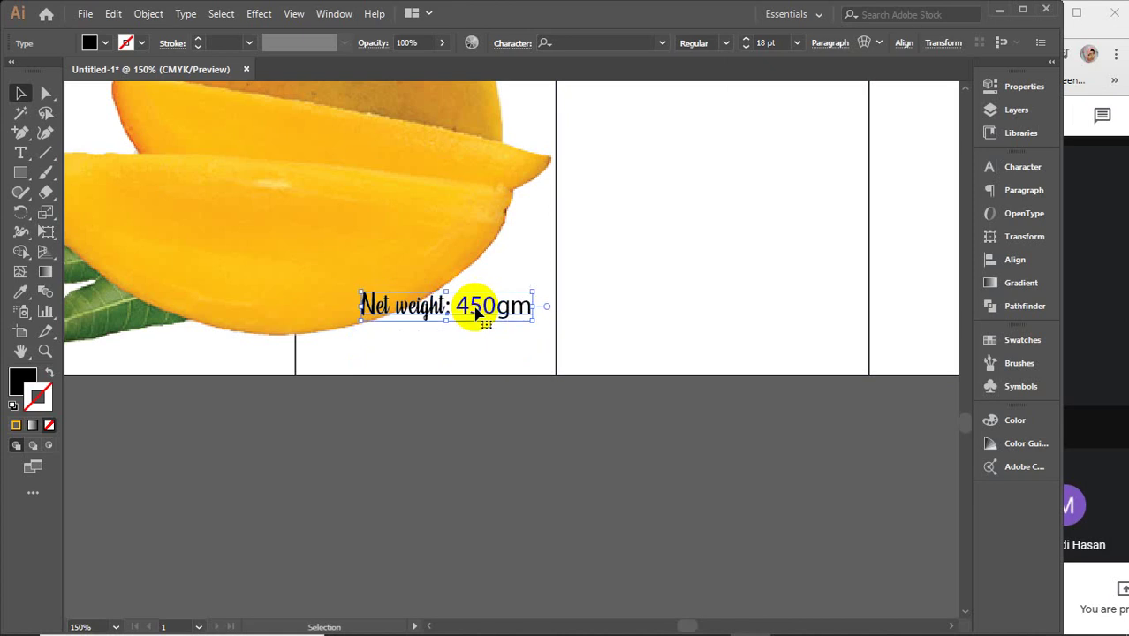
left_click(467, 455)
left_click(467, 311)
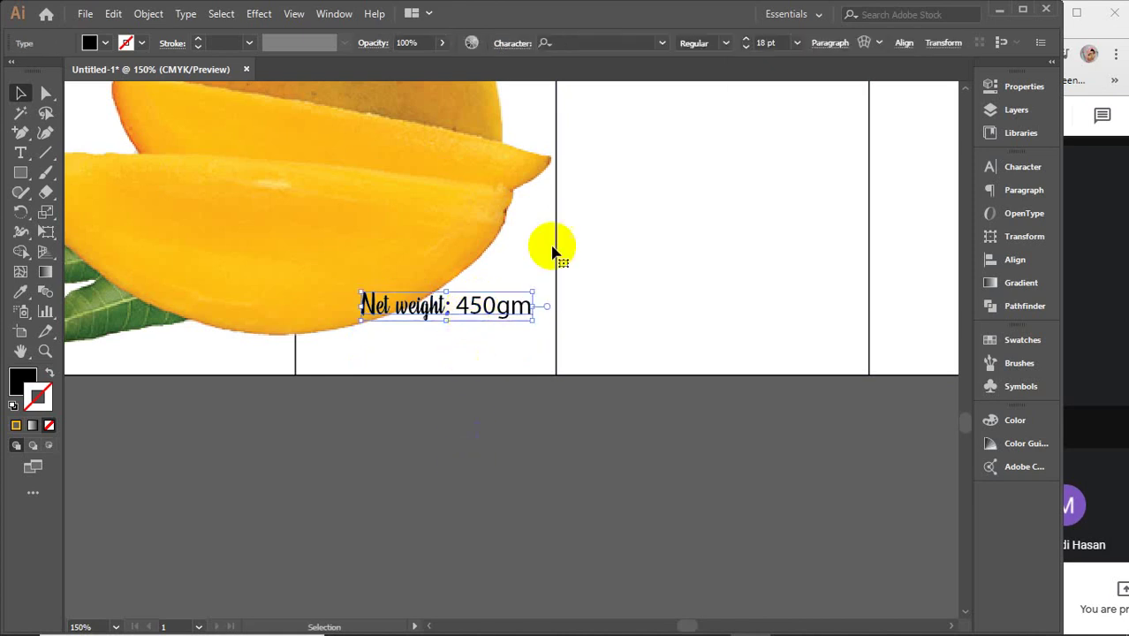
scroll(784, 42, "down", 2)
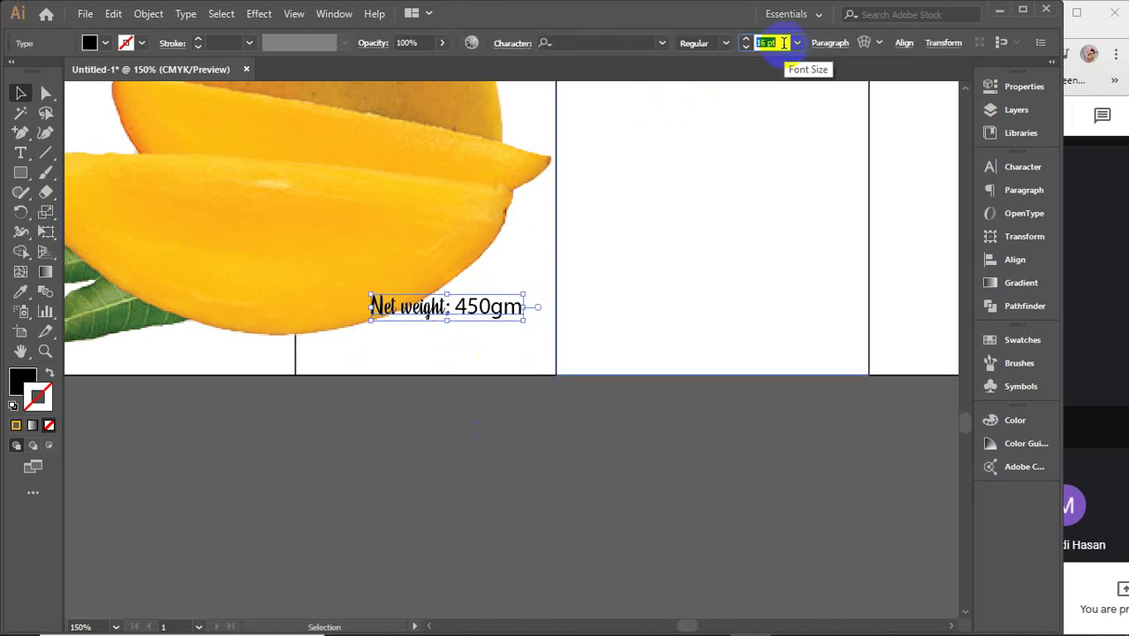
scroll(597, 514, "down", 2)
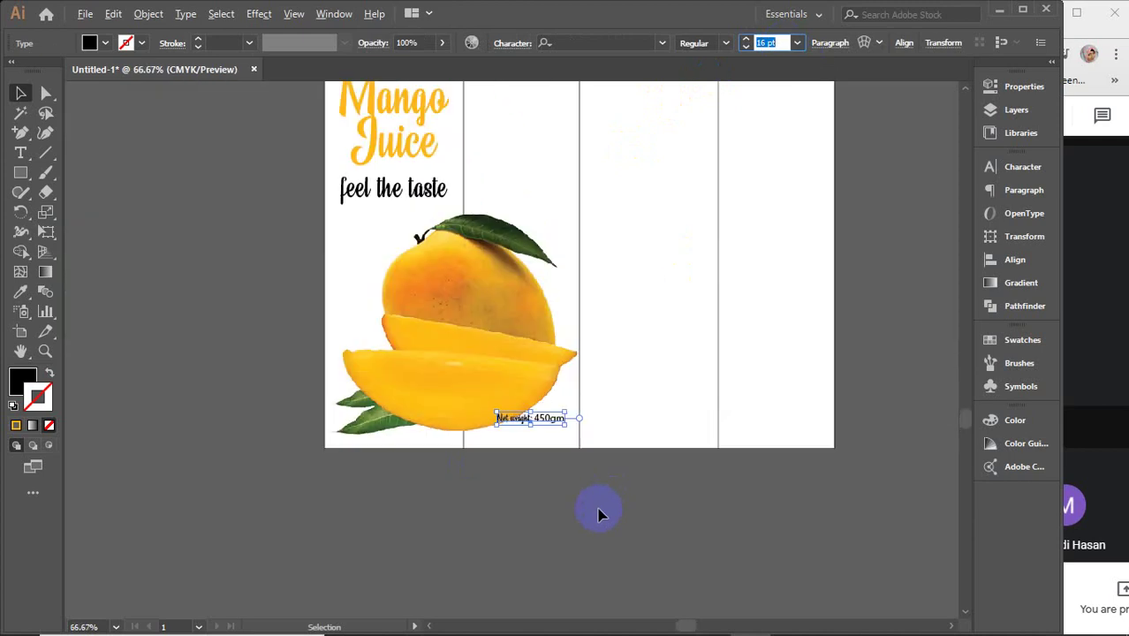
- Move the net weight text down just below the mango slice and increase its font size to 20 pt
scroll(593, 492, "up", 3)
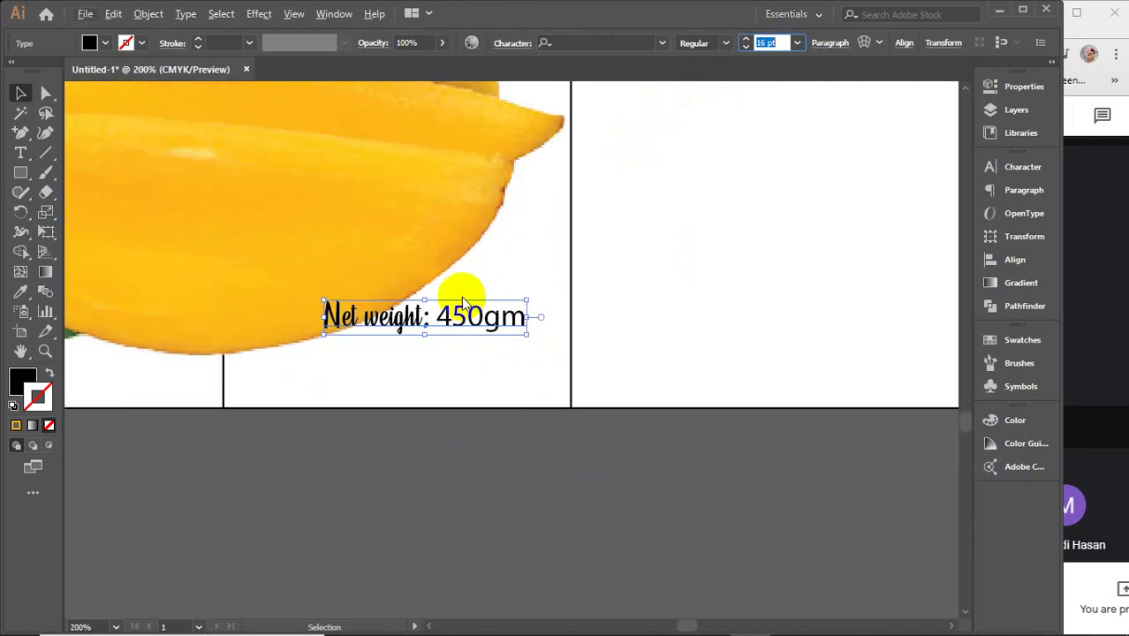
left_click_drag(448, 318, 446, 350)
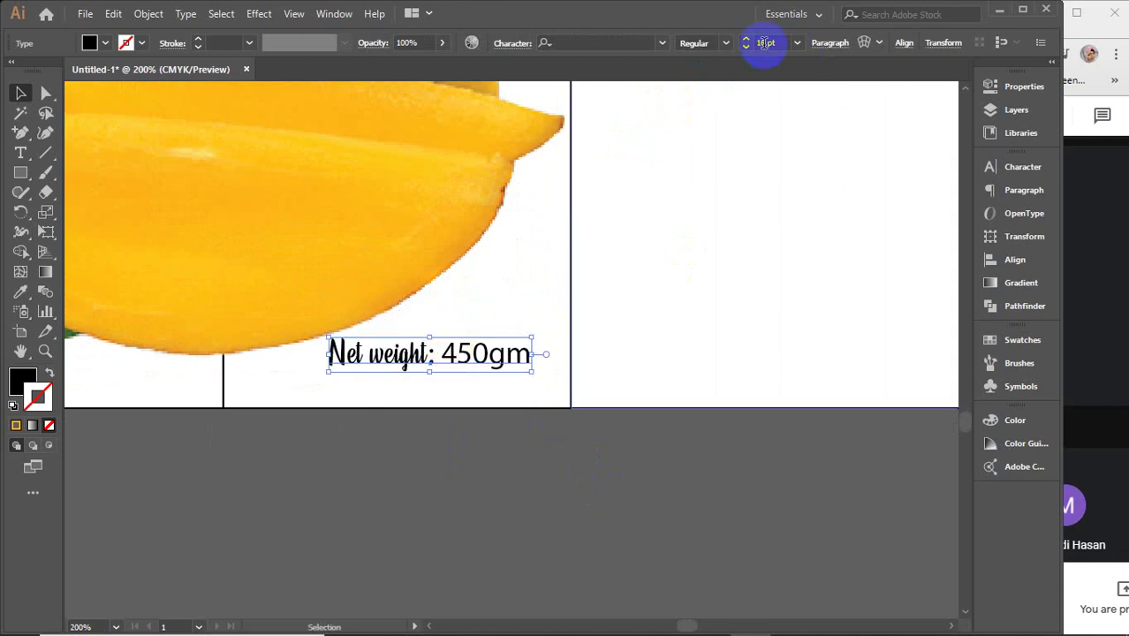
key("Up")
key("Up")
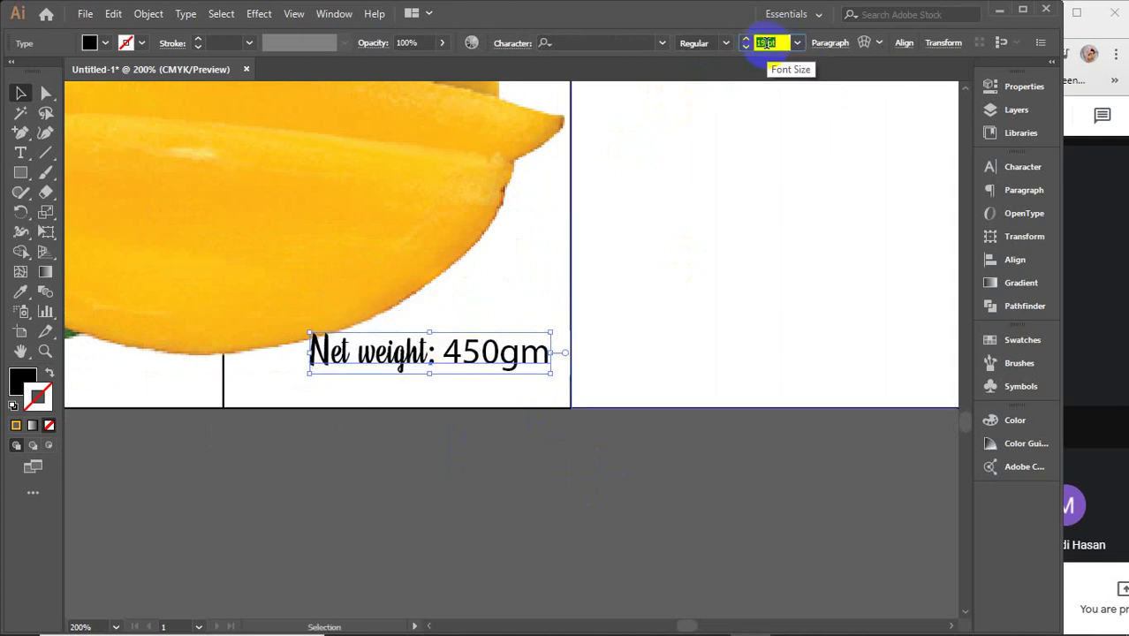
key("Up")
left_click_drag(471, 351, 471, 358)
left_click(478, 522)
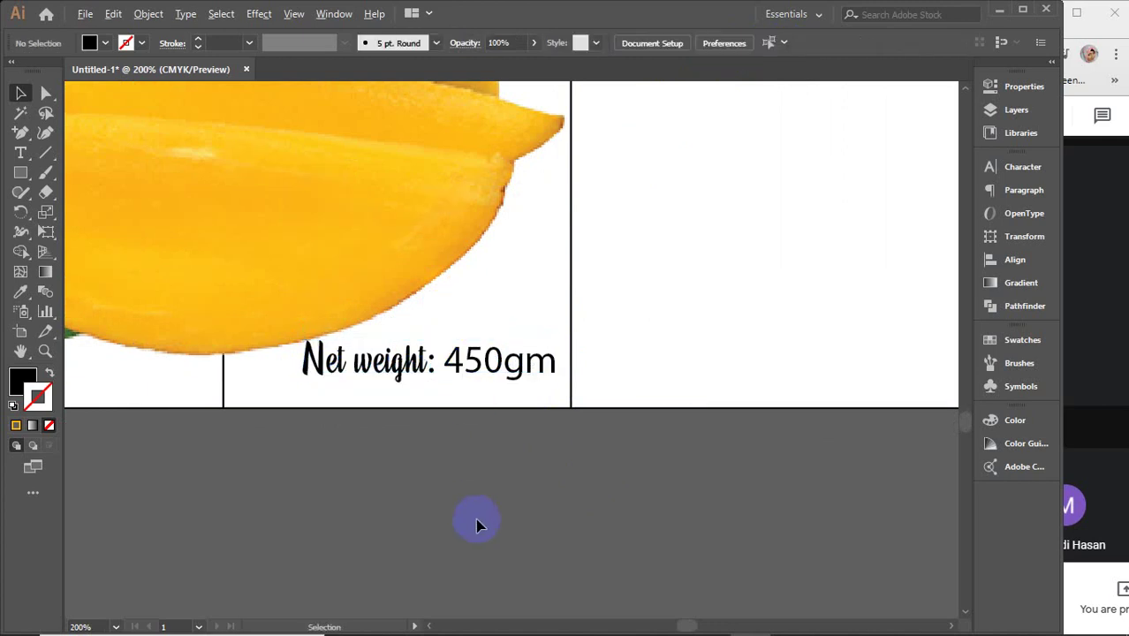
- Place a grouped, scaled-down copy of the "Mango Juice" title and "feel the taste" tagline at the top of the second panel
scroll(478, 524, "down", 4)
left_click_drag(620, 525, 703, 477)
left_click(304, 326)
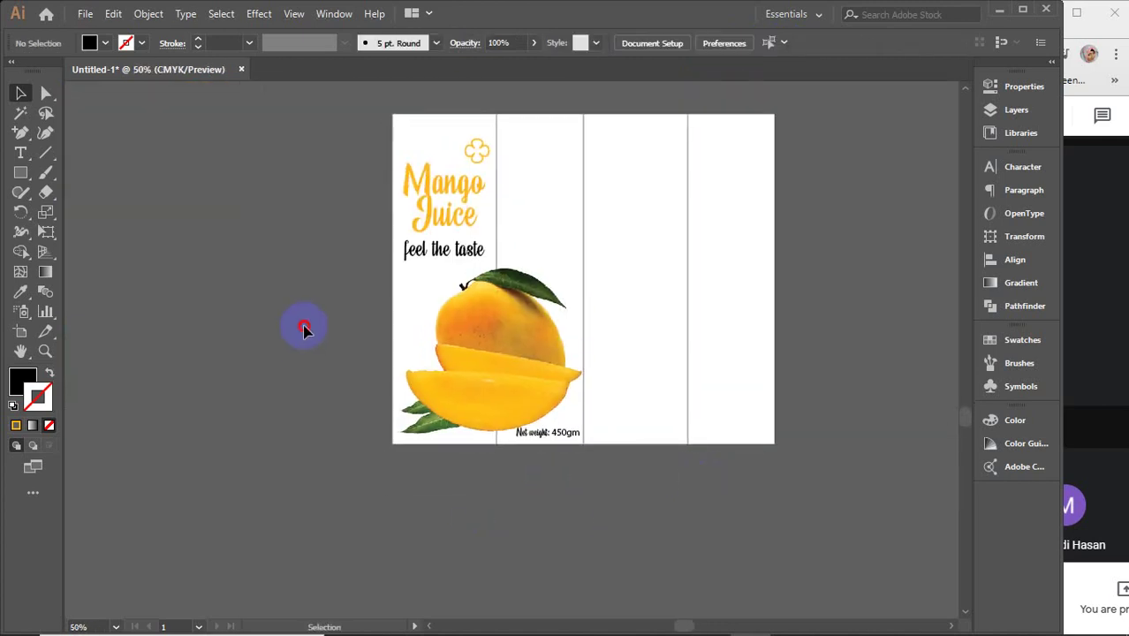
left_click(450, 187)
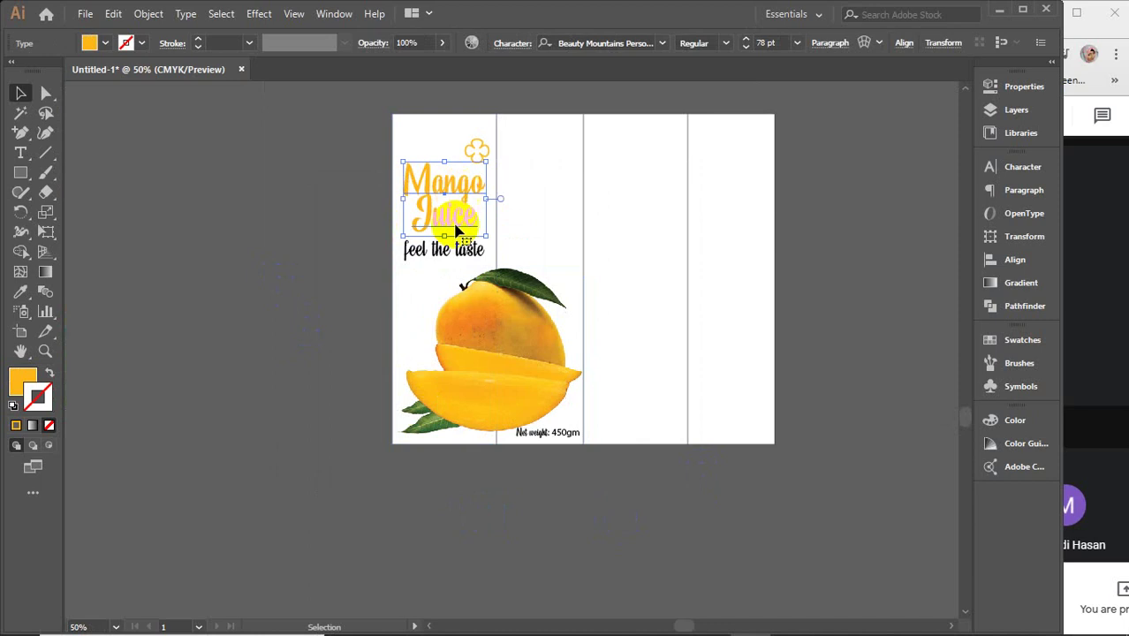
left_click(448, 253, "shift")
left_click_drag(448, 253, 540, 159)
key("a")
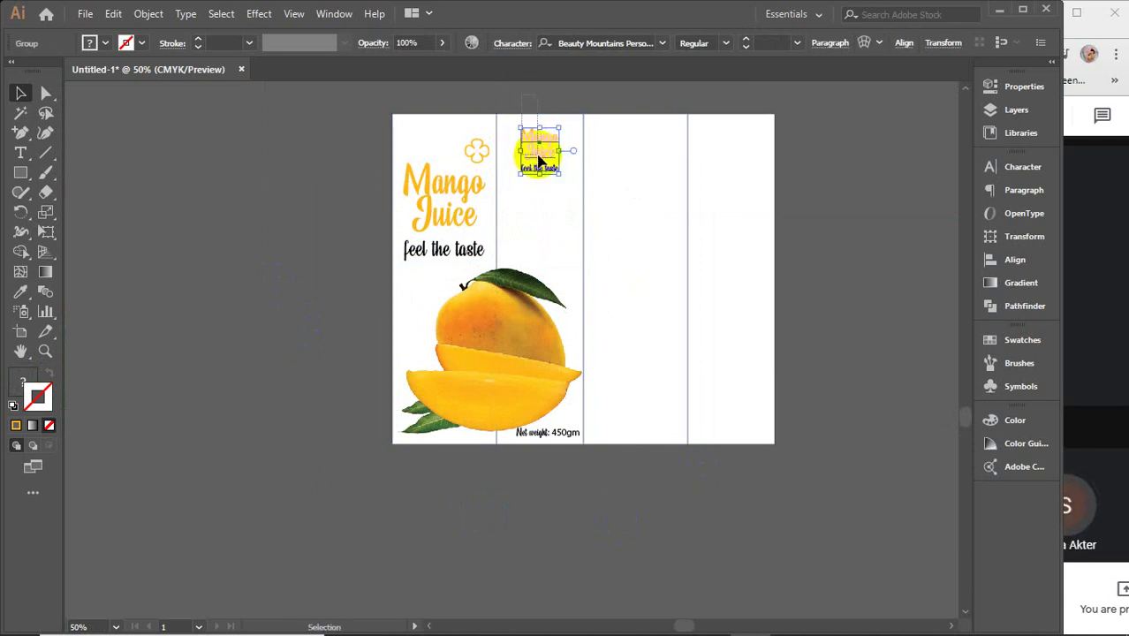
- Centre the small title group horizontally on the second panel's rectangle and clear the selection
left_click(537, 217, "shift")
left_click(538, 216)
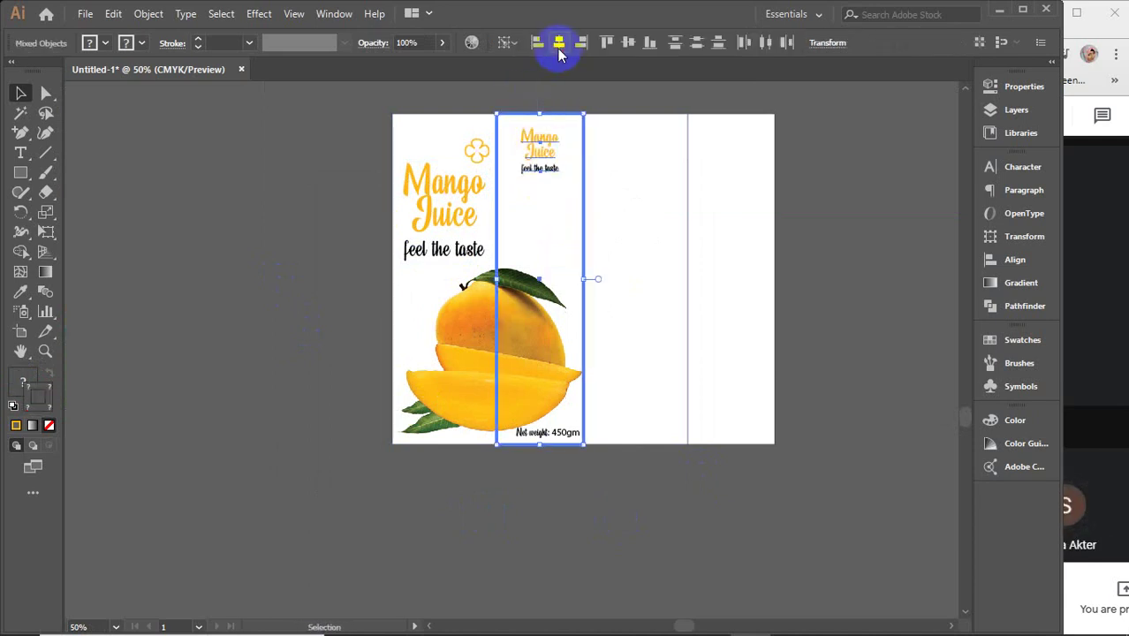
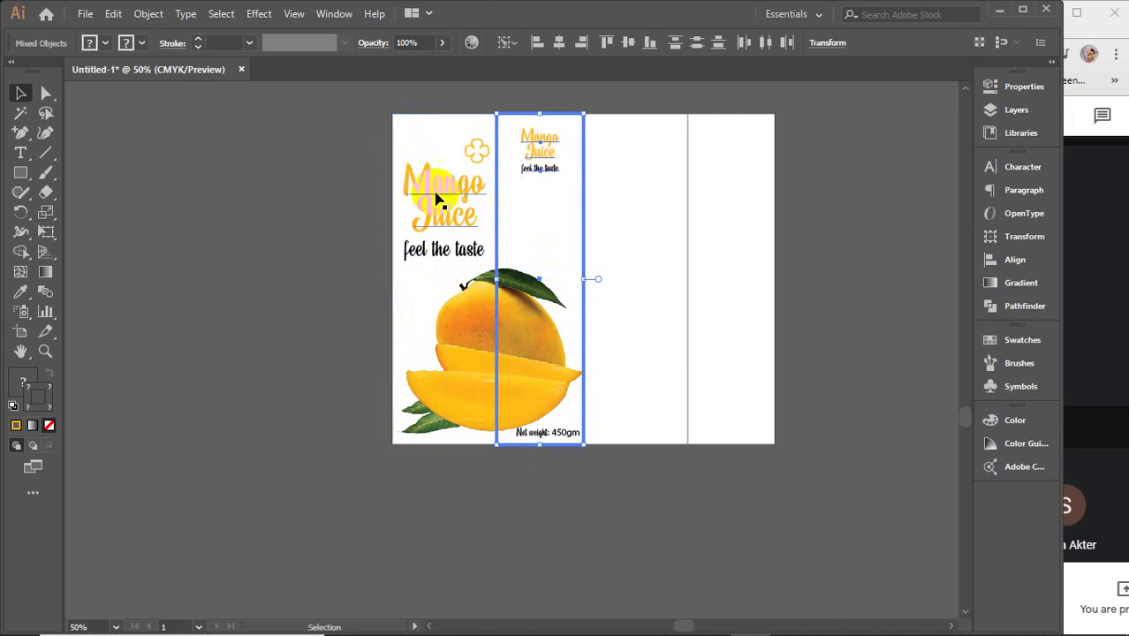
left_click(311, 202)
left_click(527, 143)
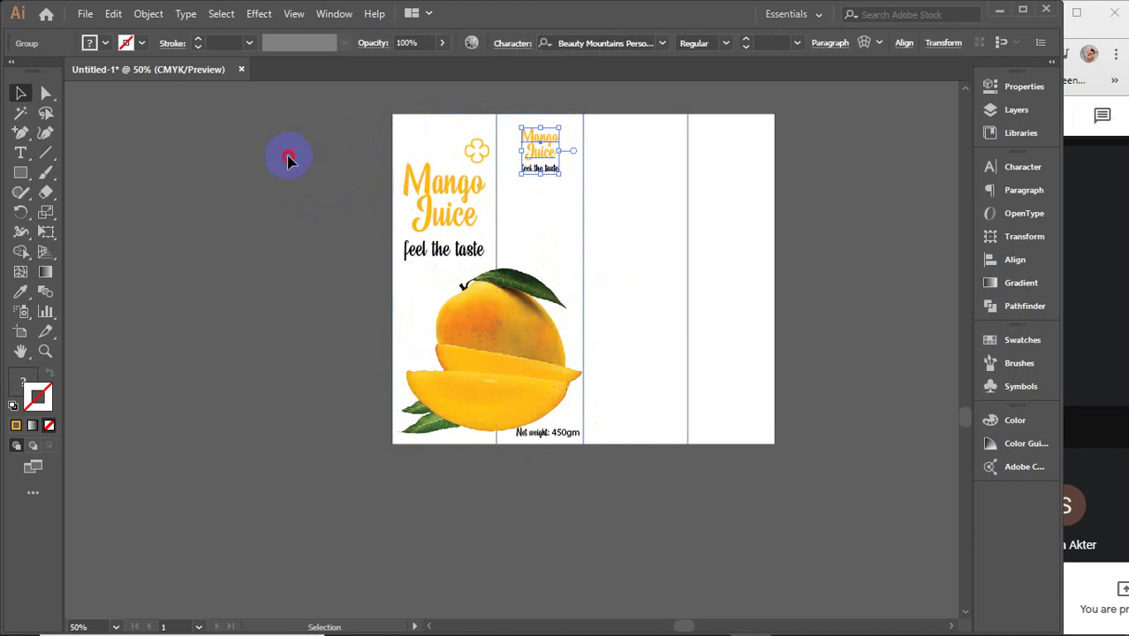
left_click(267, 184)
- Set the Type tool's character formatting to Montserrat Regular at 8 pt
left_click(22, 154)
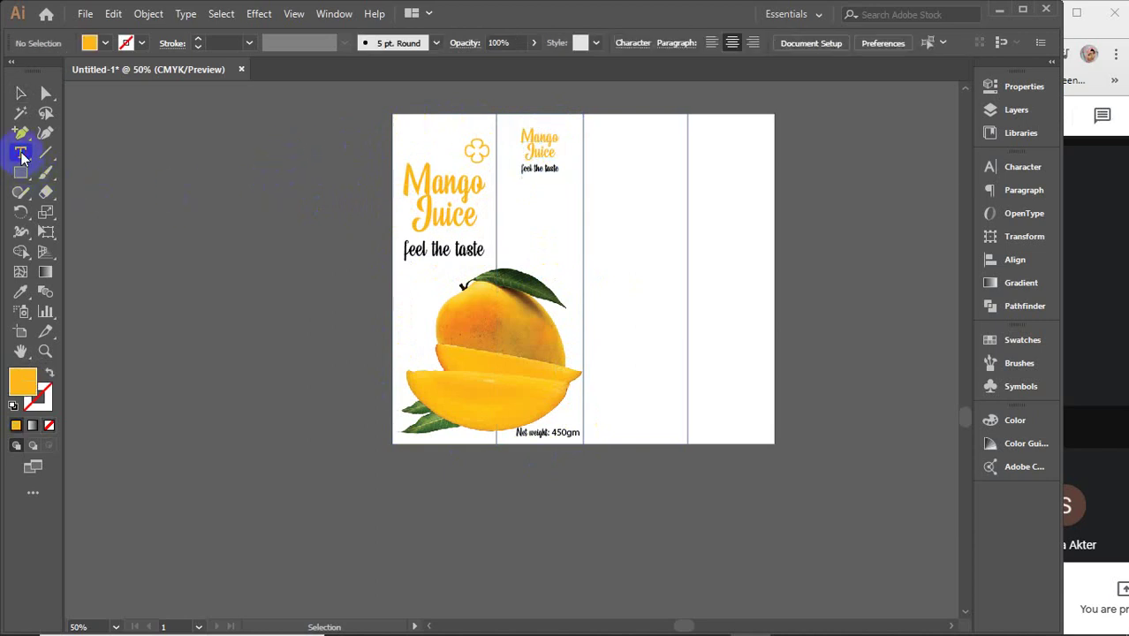
left_click(1024, 167)
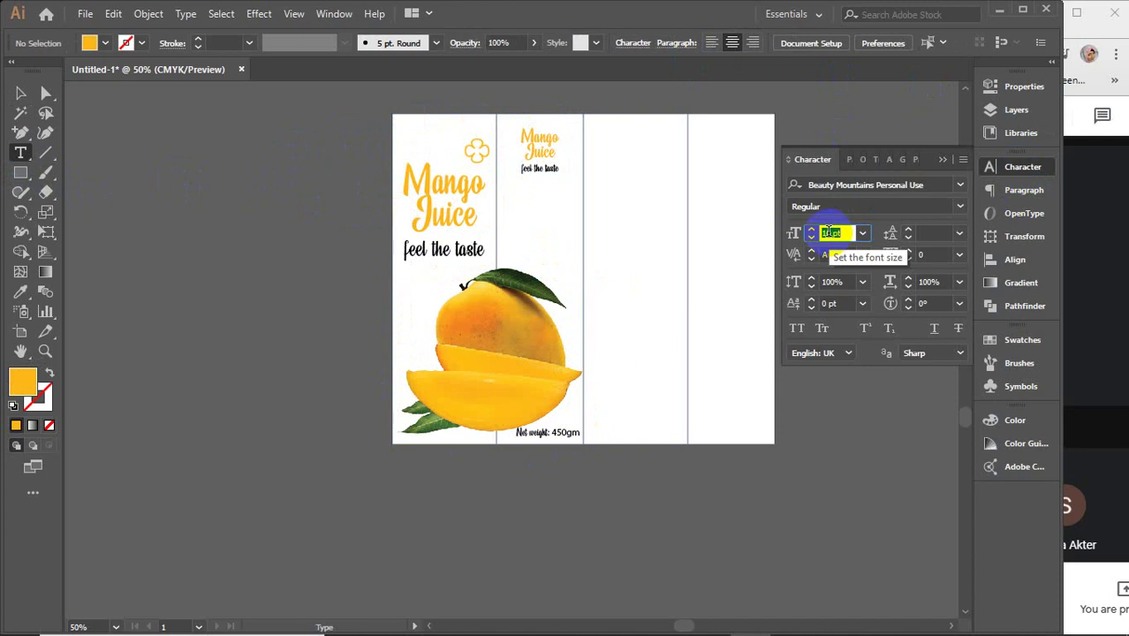
left_click(959, 184)
left_click(789, 289)
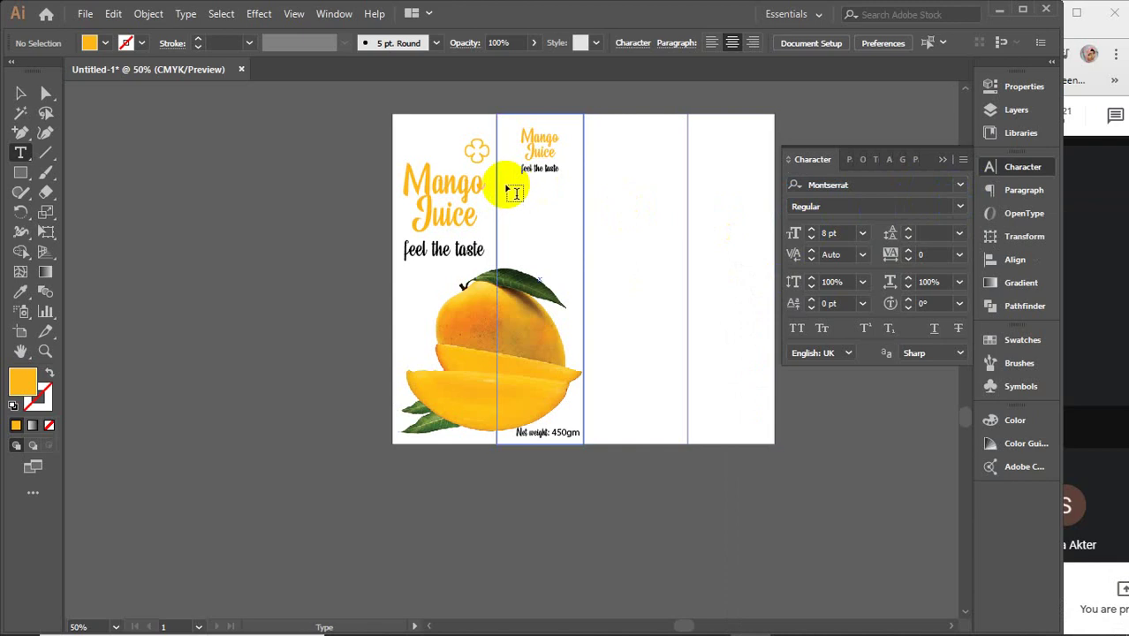
- Set the leading to Auto and create a placeholder text frame under the small tagline in the second panel
left_click_drag(505, 184, 571, 257)
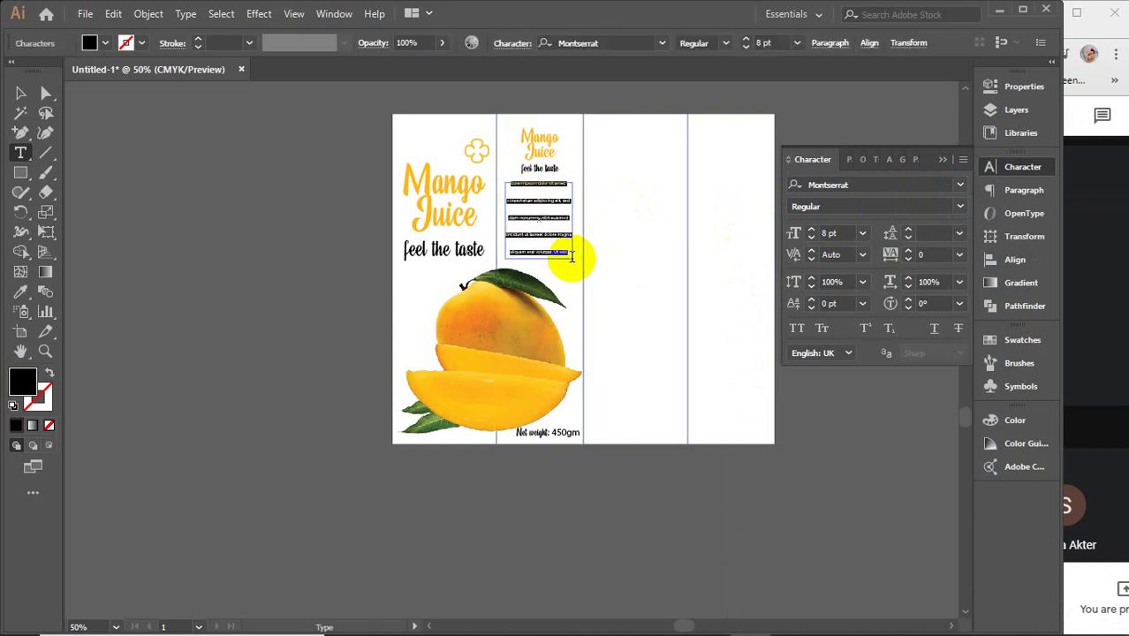
key("ctrl+z")
left_click(959, 233)
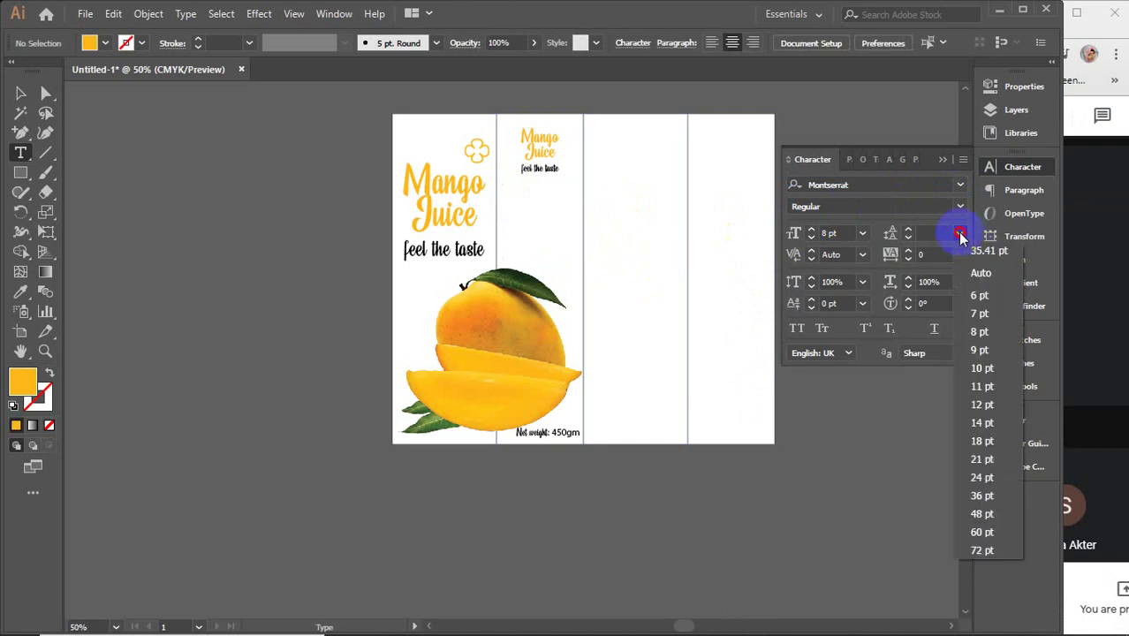
left_click(980, 272)
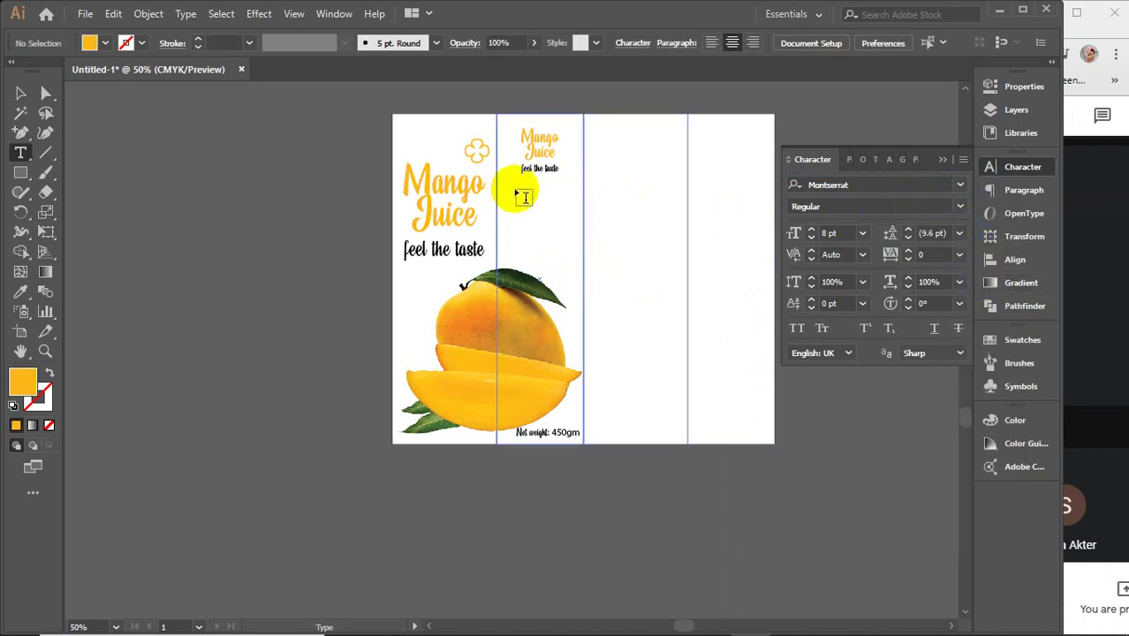
left_click_drag(505, 187, 571, 259)
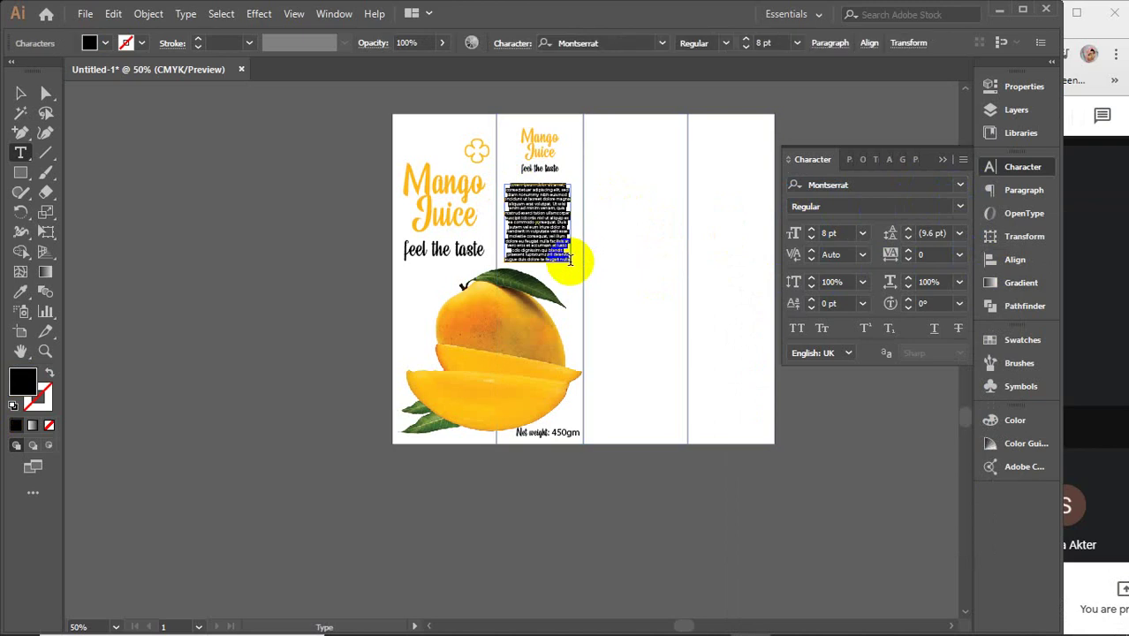
- Justify the placeholder paragraph with its last line centred
left_click(813, 160)
left_click(848, 160)
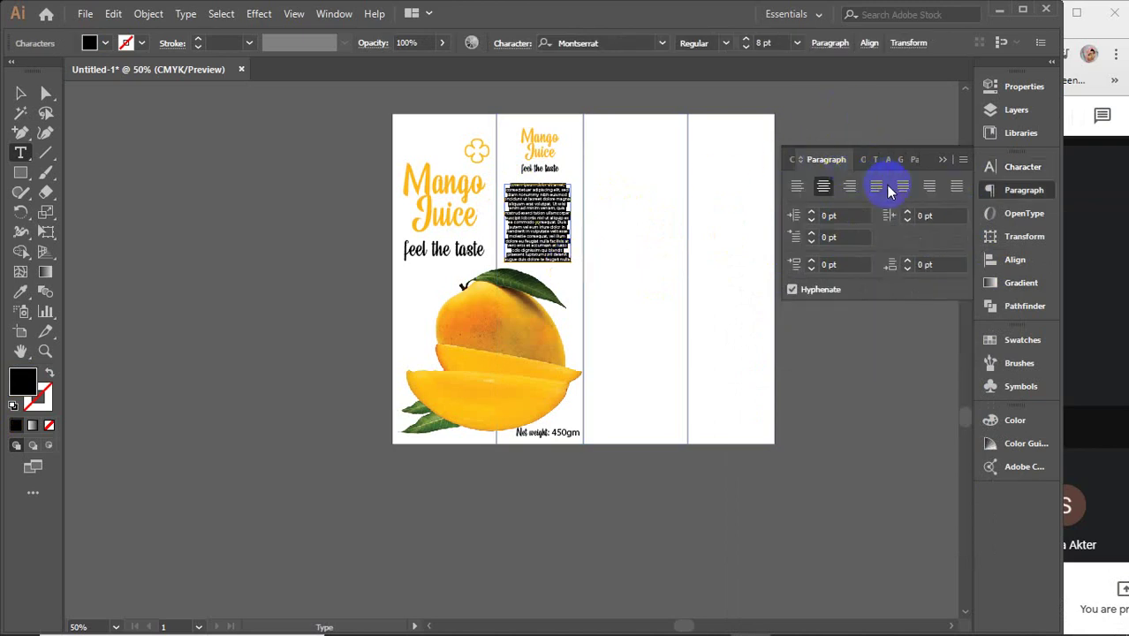
left_click(903, 190)
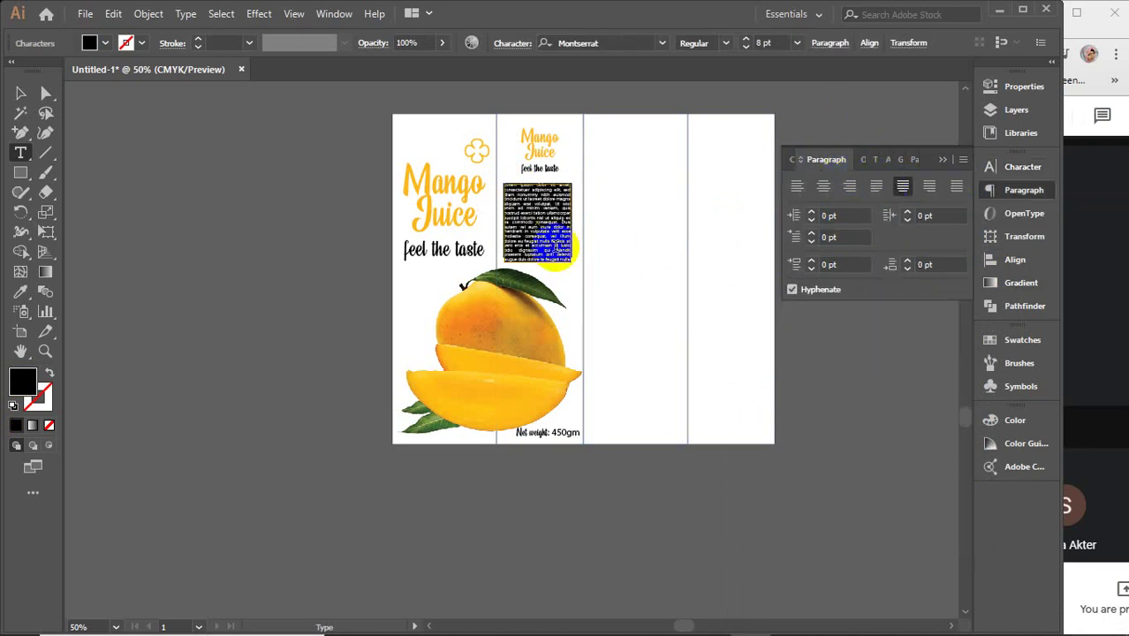
- Delete the passage from "accumsan et iusto" up to "feugait nulla" in the last lines of the placeholder paragraph
scroll(533, 251, "up", 3)
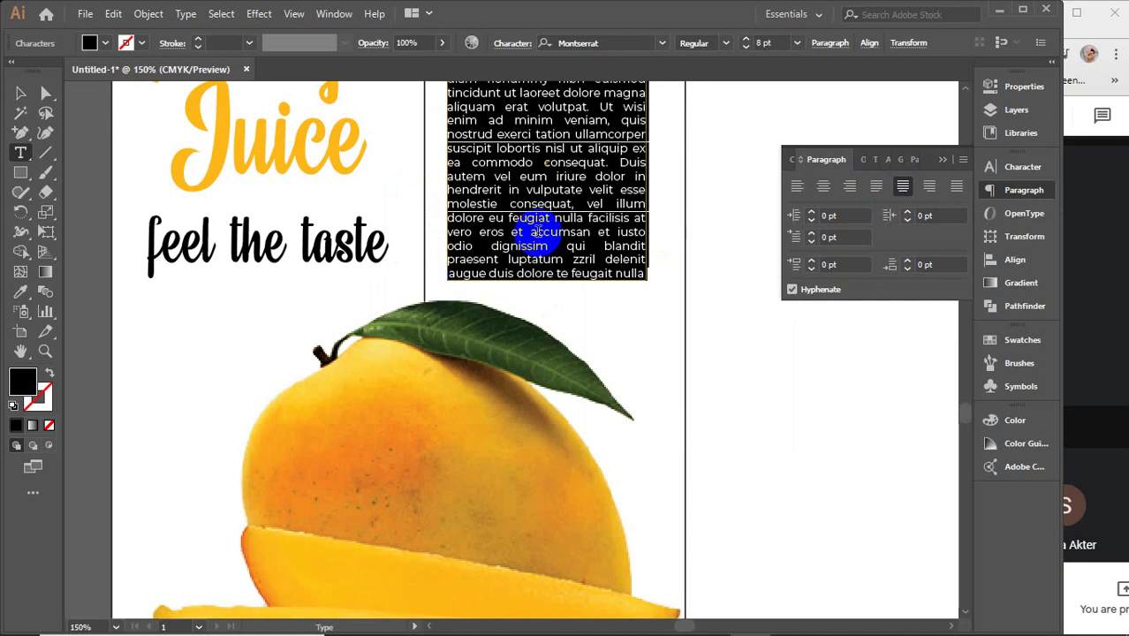
left_click_drag(537, 231, 576, 273)
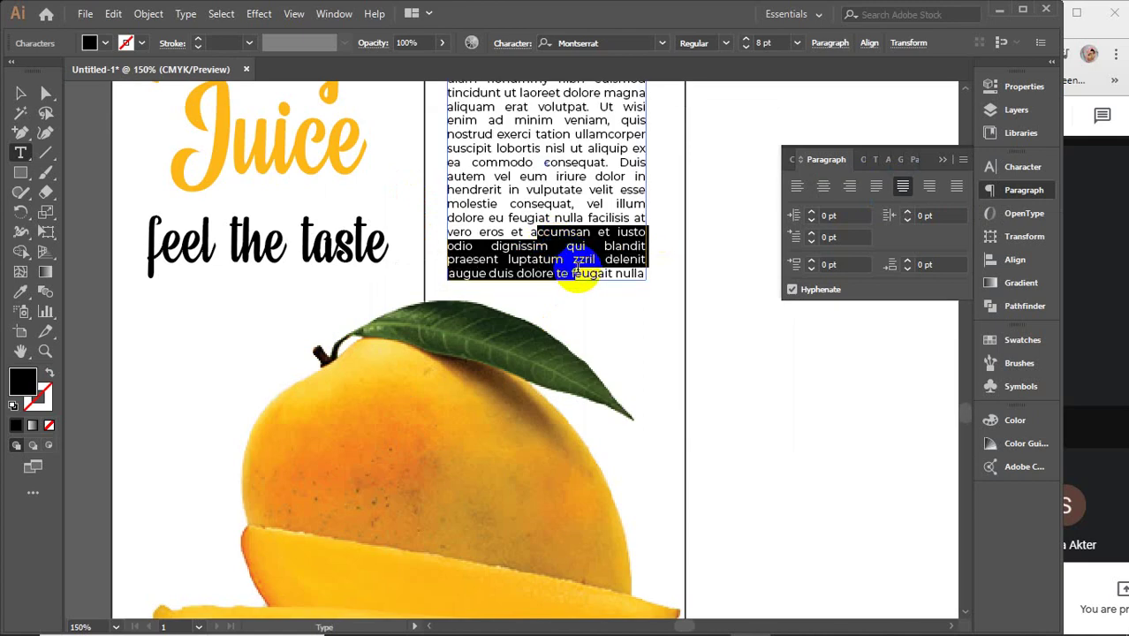
key("BackSpace")
key("Escape")
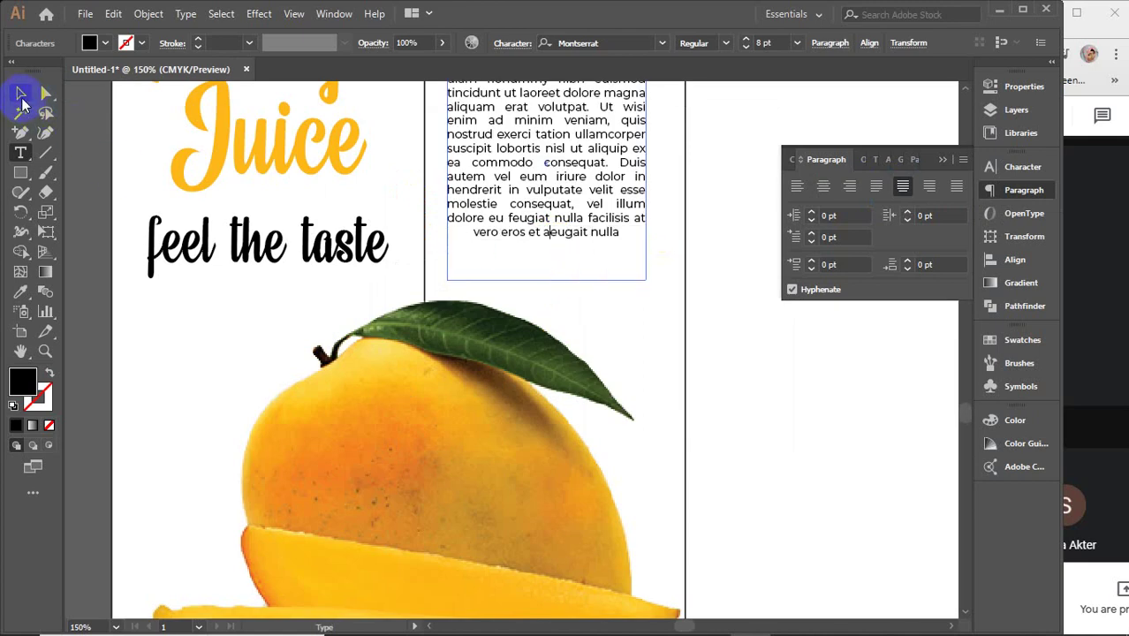
- Shorten the placeholder text frame to fit its text and move the mango image up slightly
left_click_drag(547, 280, 547, 254)
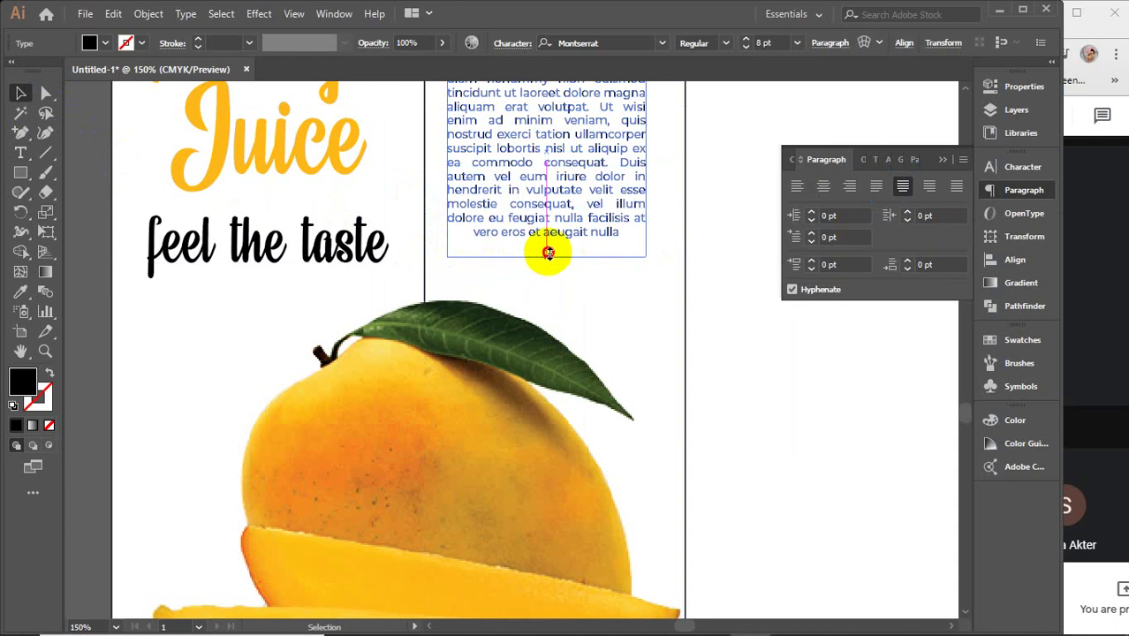
left_click_drag(431, 436, 432, 421)
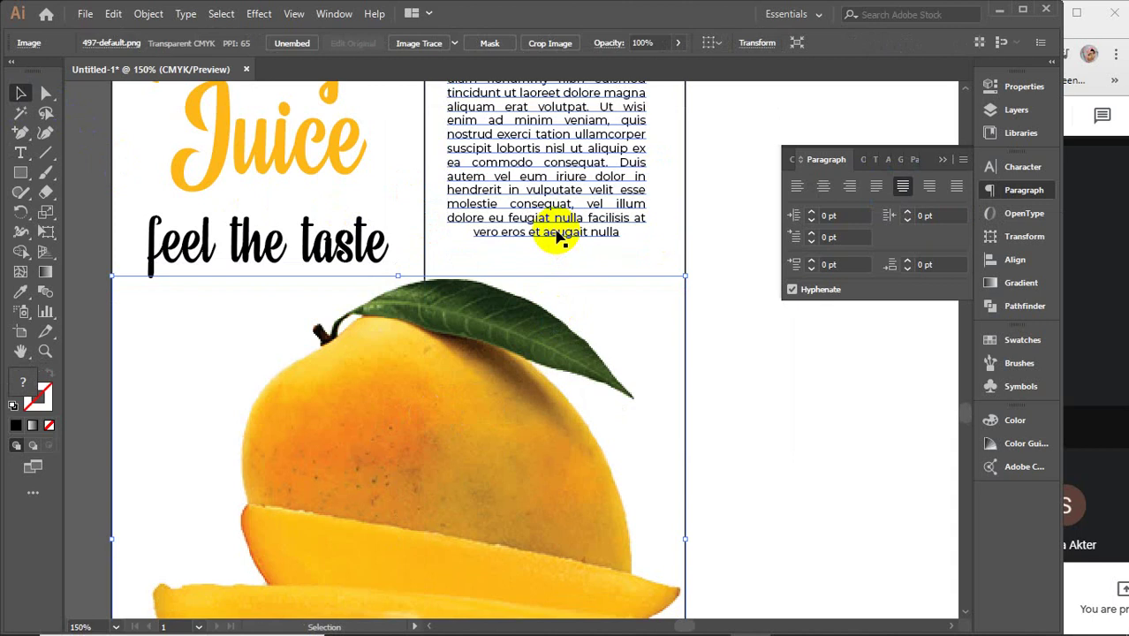
scroll(556, 232, "down", 1)
key("space")
left_click_drag(559, 182, 555, 309)
left_click(559, 302)
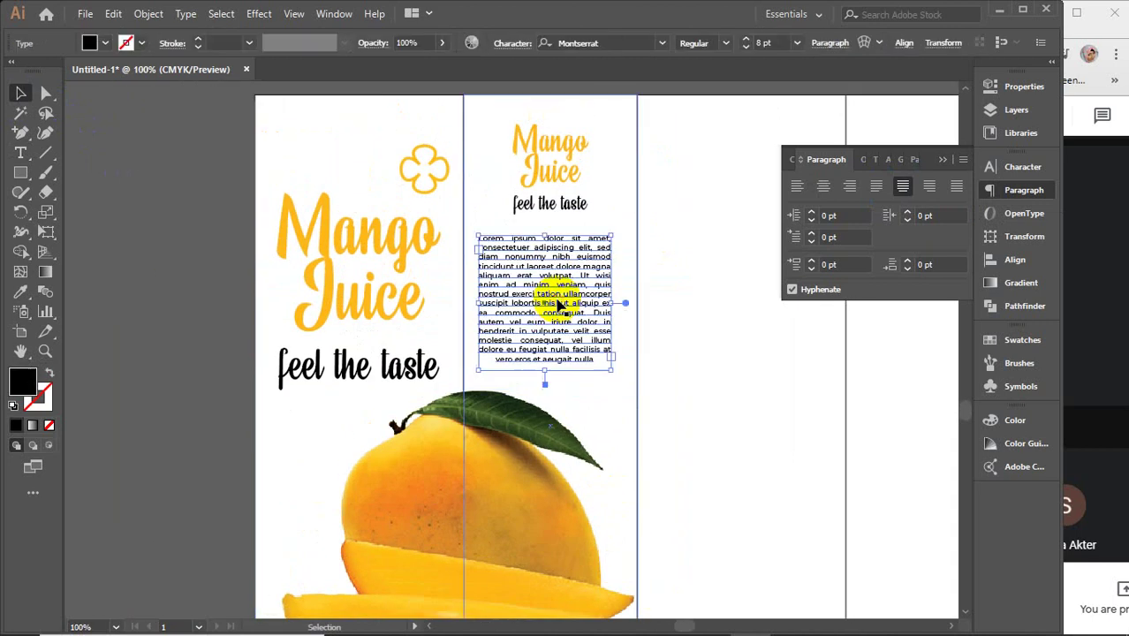
left_click(561, 321, "ctrl")
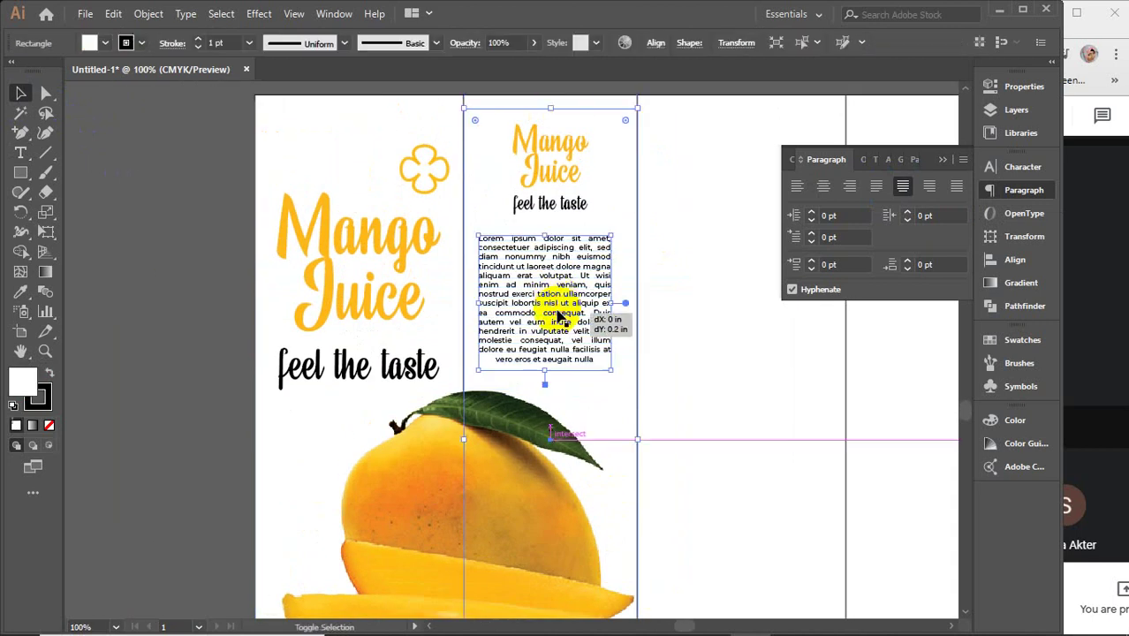
key("ctrl+z")
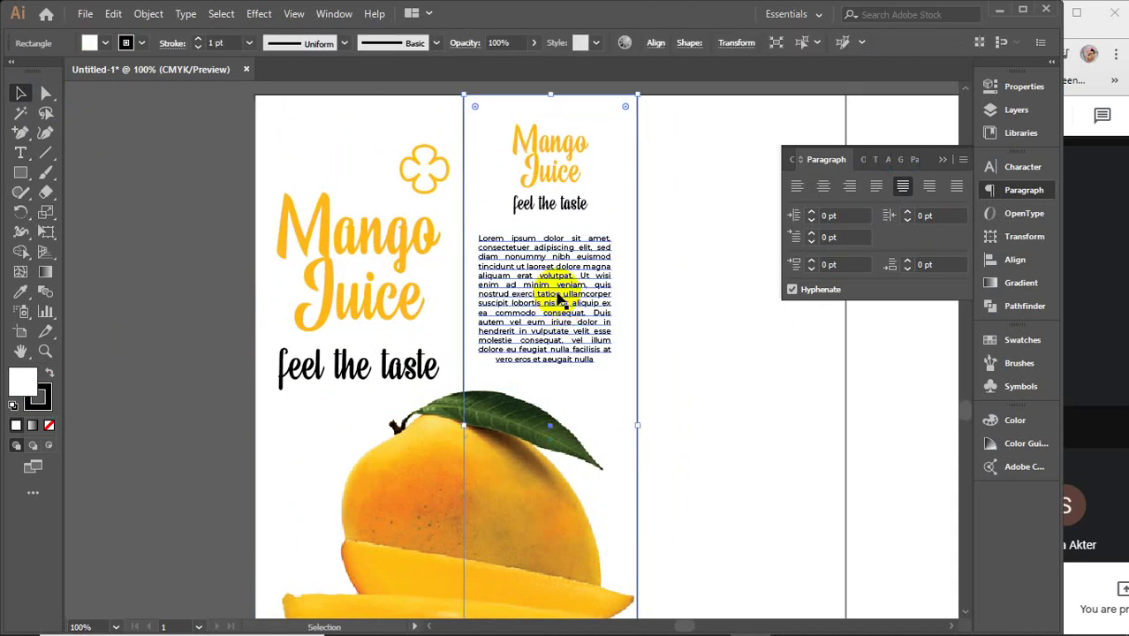
- Move the placeholder paragraph and the small title with its tagline down slightly in the second panel
left_click(558, 302)
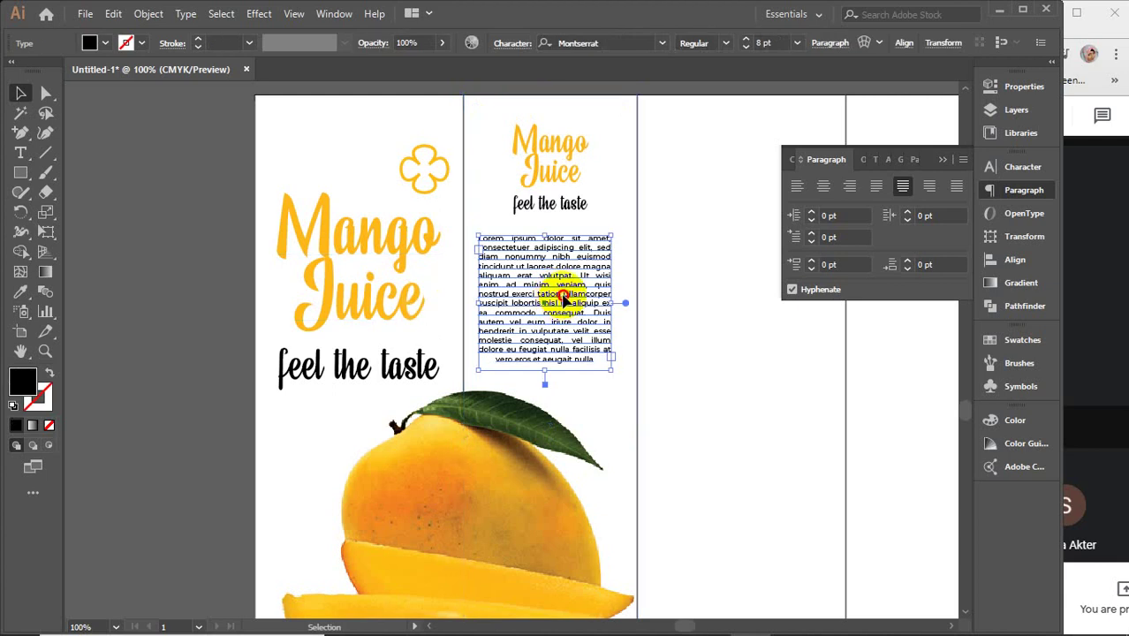
left_click_drag(563, 299, 563, 308)
left_click_drag(542, 210, 547, 223)
- Set the net weight text's font size to 21 pt and shift the text slightly up and to the left within its panel
scroll(523, 340, "down", 6)
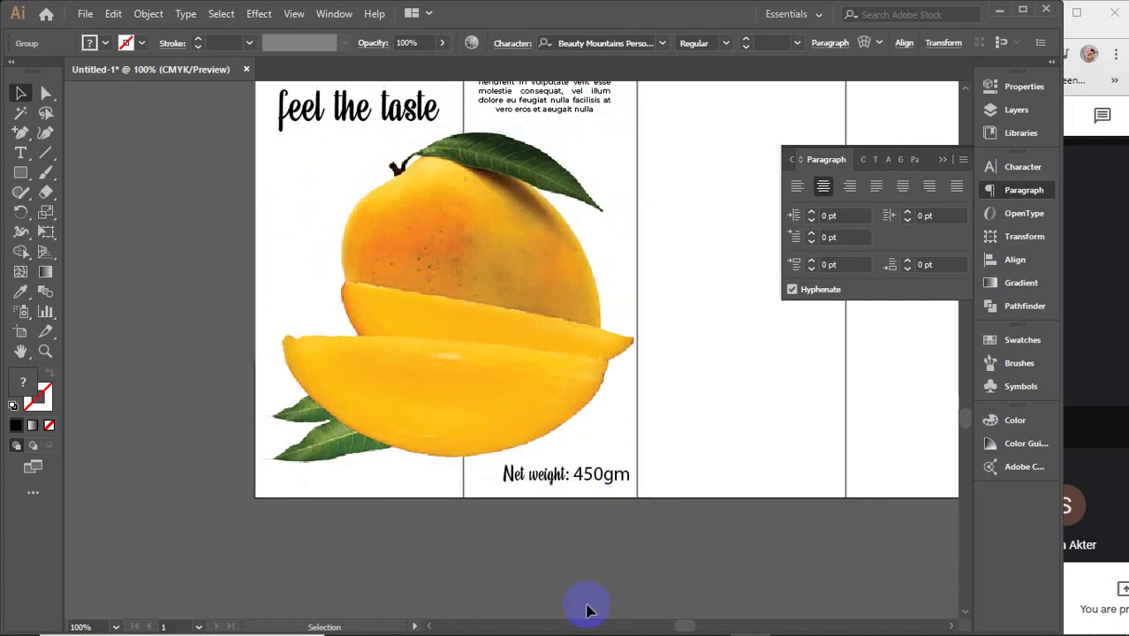
left_click(549, 499)
left_click(530, 474)
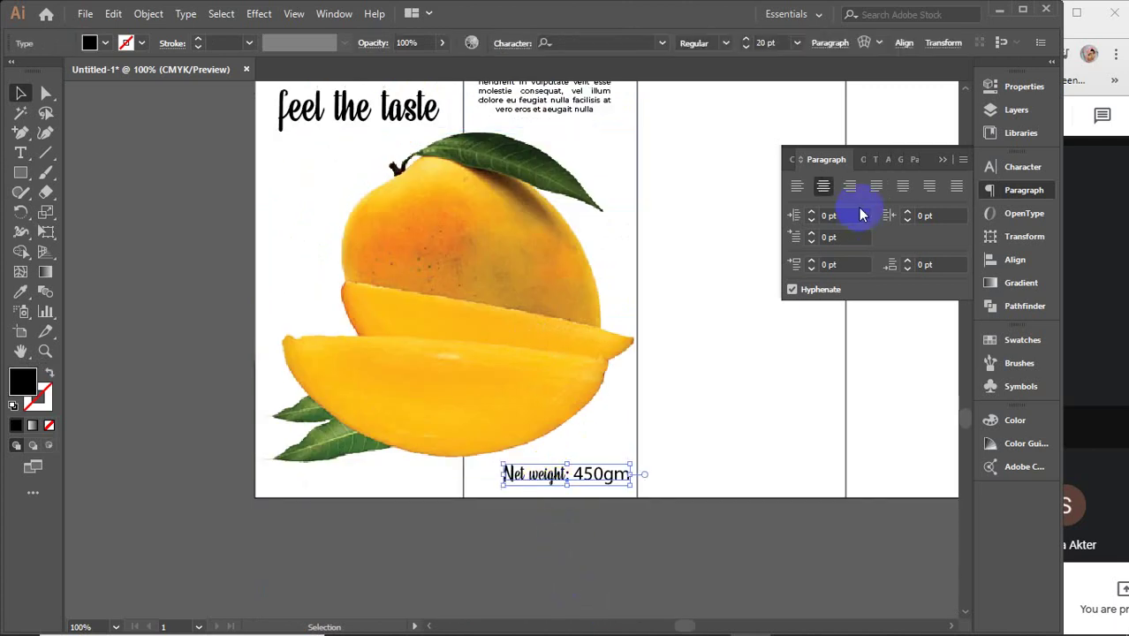
left_click(863, 160)
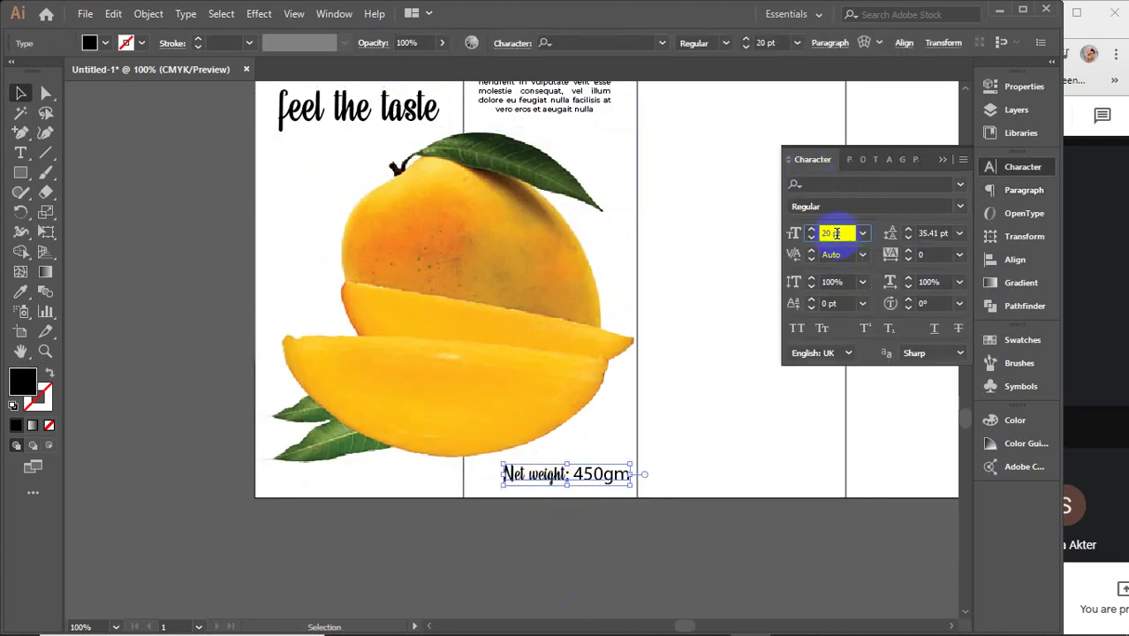
key("Up")
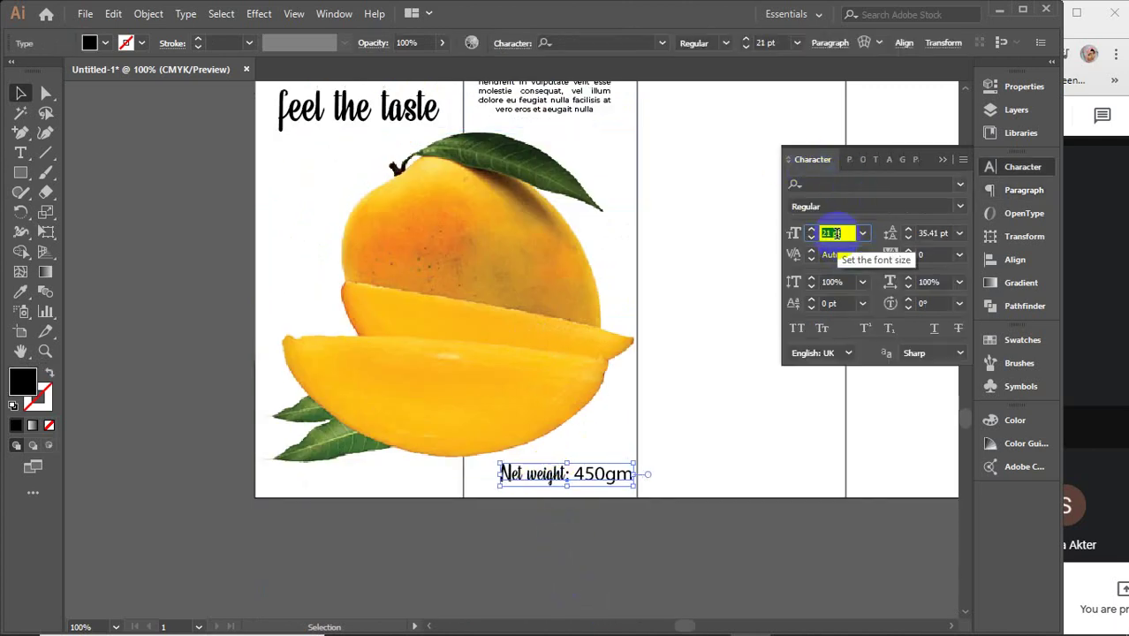
left_click(574, 536)
mouse_move(573, 477)
left_mouse_down()
mouse_move(563, 468)
mouse_move(574, 468)
left_mouse_up()
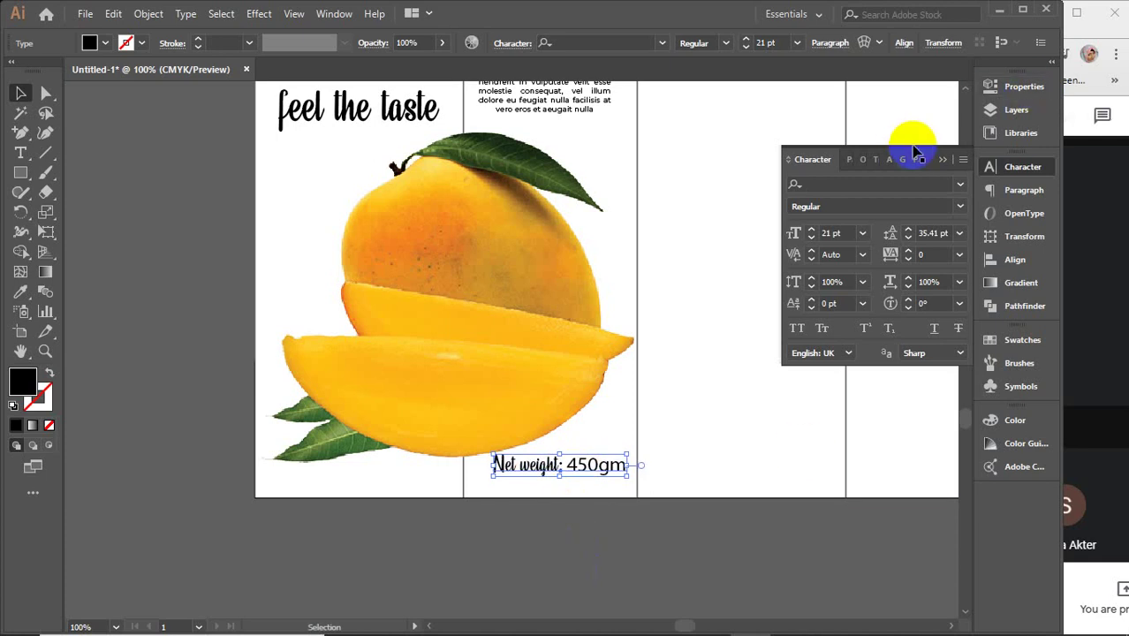
left_click(941, 160)
left_click(627, 574)
key("ctrl+minus")
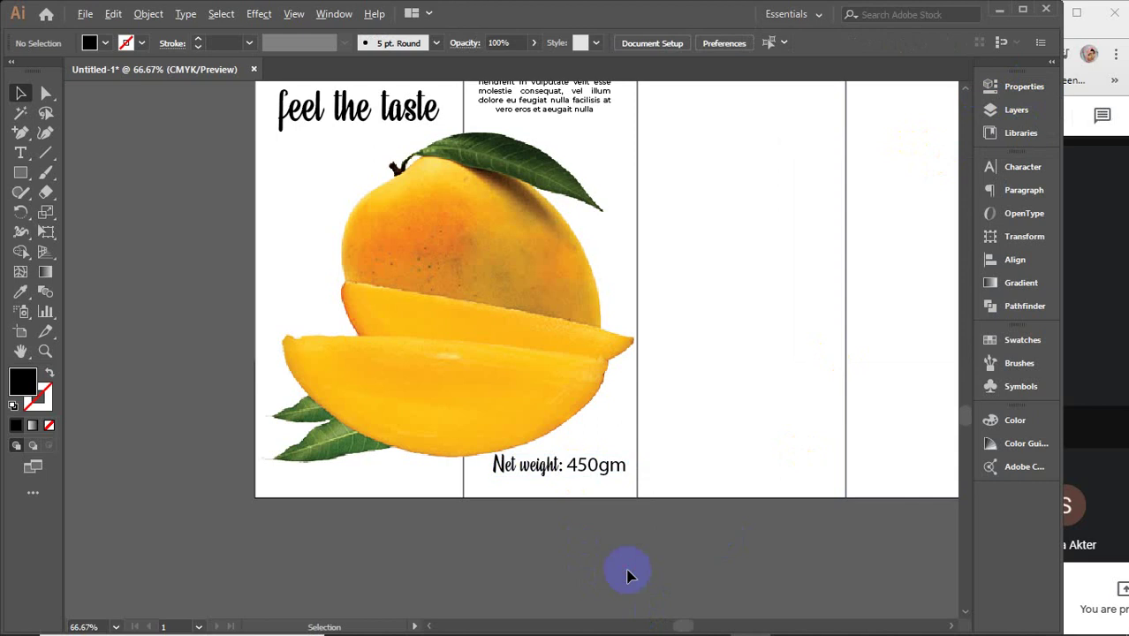
key("ctrl+minus")
left_click_drag(683, 155, 836, 529)
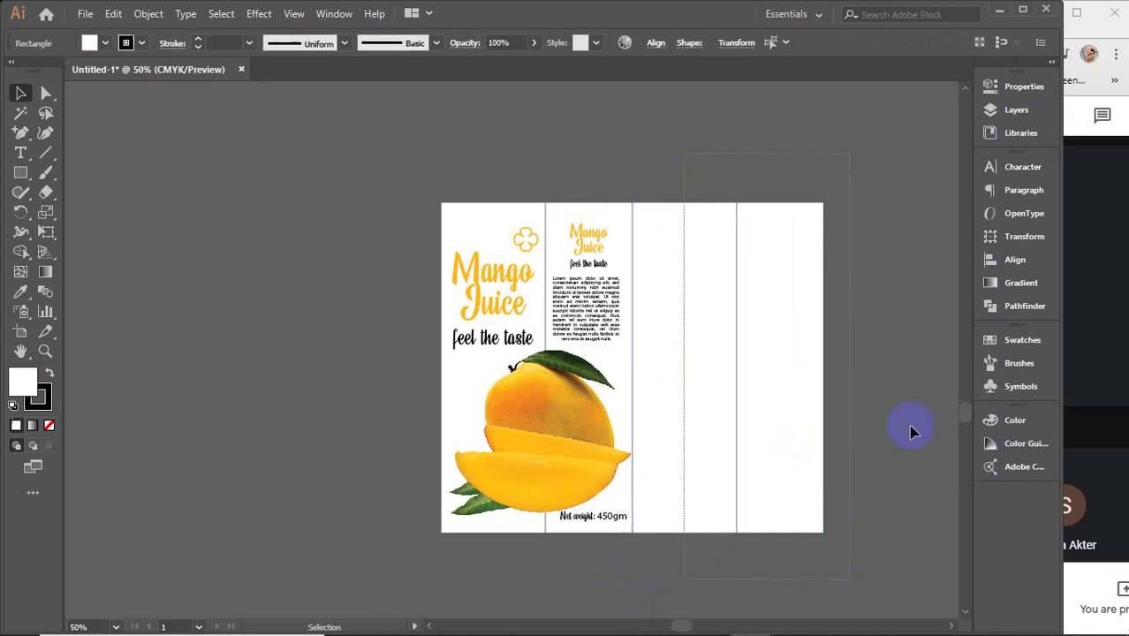
left_click(695, 408)
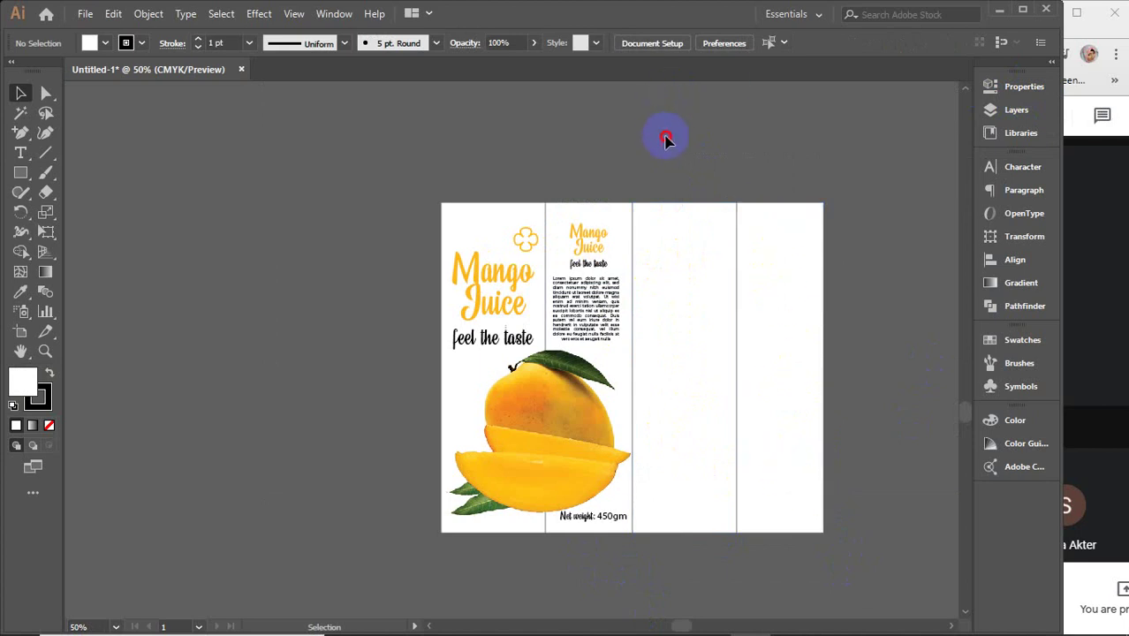
left_click_drag(666, 140, 859, 549)
left_click(884, 325)
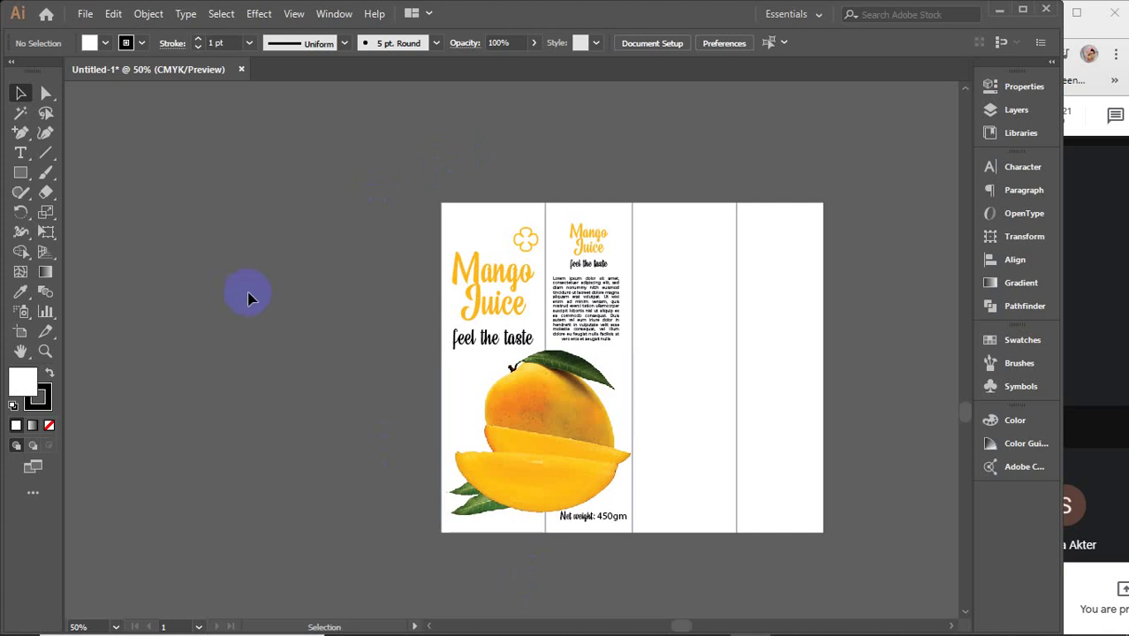
scroll(342, 288, "down", 3)
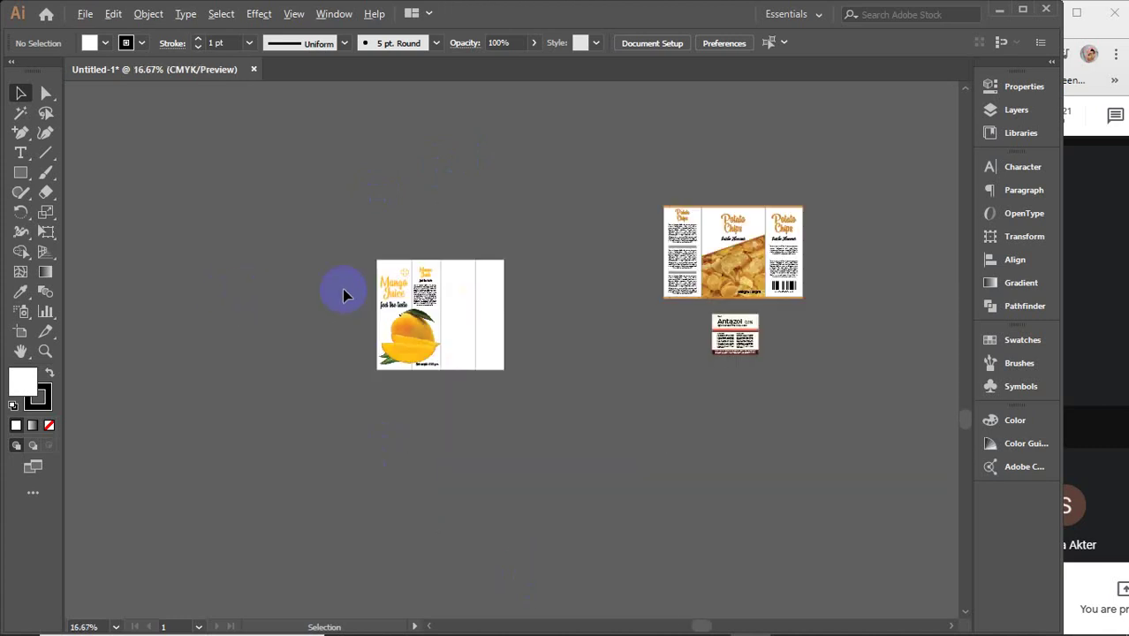
left_click_drag(305, 307, 415, 383)
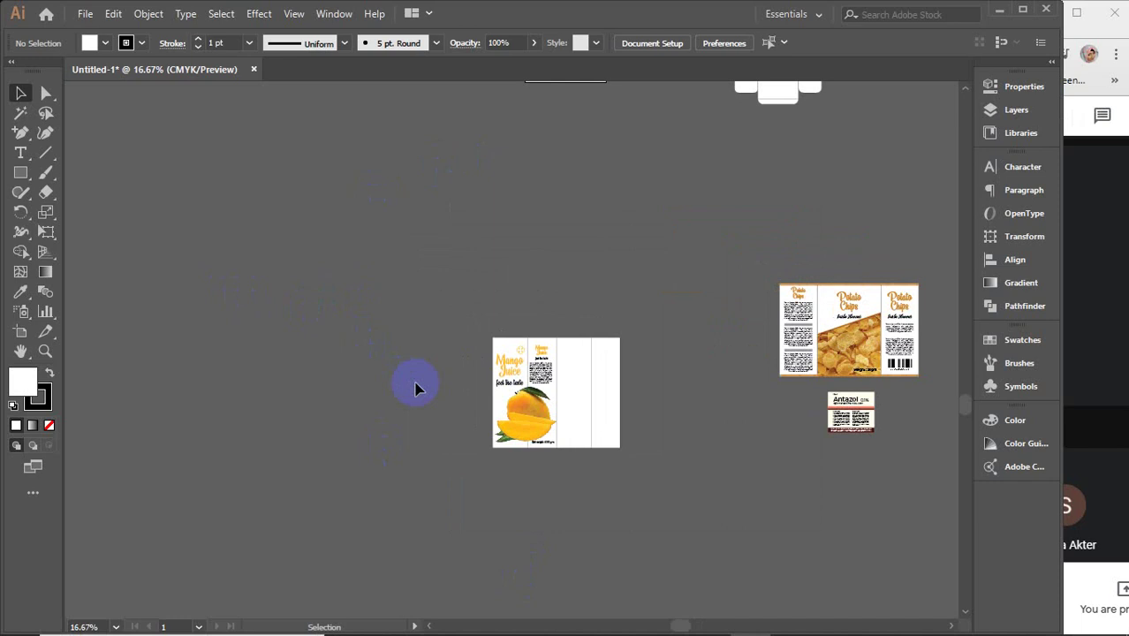
- Switch to File Explorer and close the untitled Notepad note without saving it
mouse_move(227, 623)
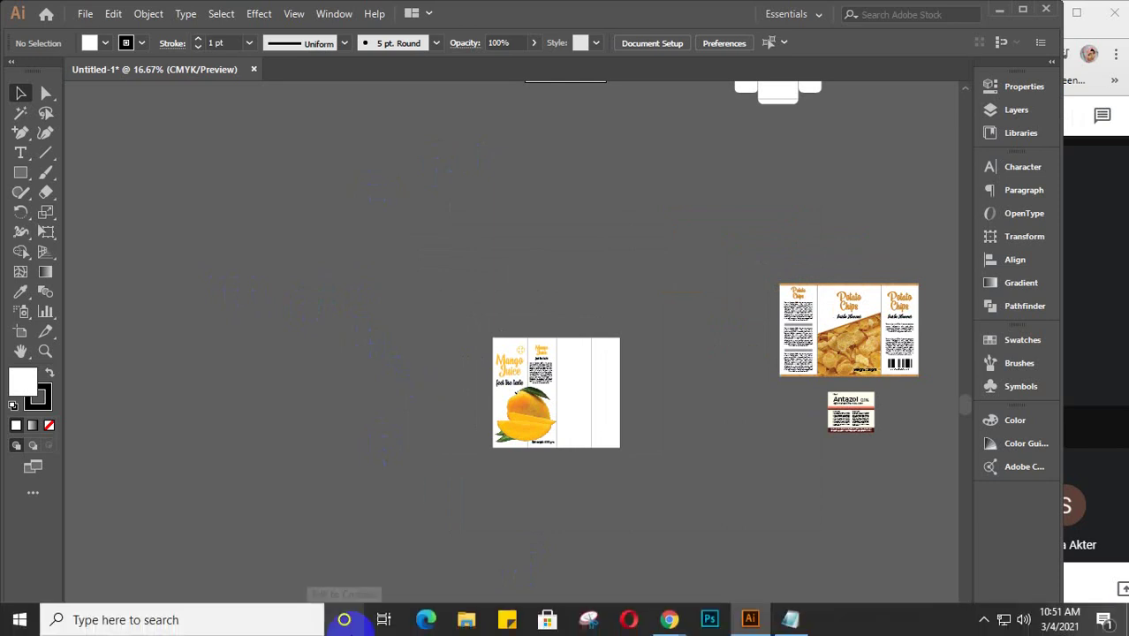
left_click(466, 622)
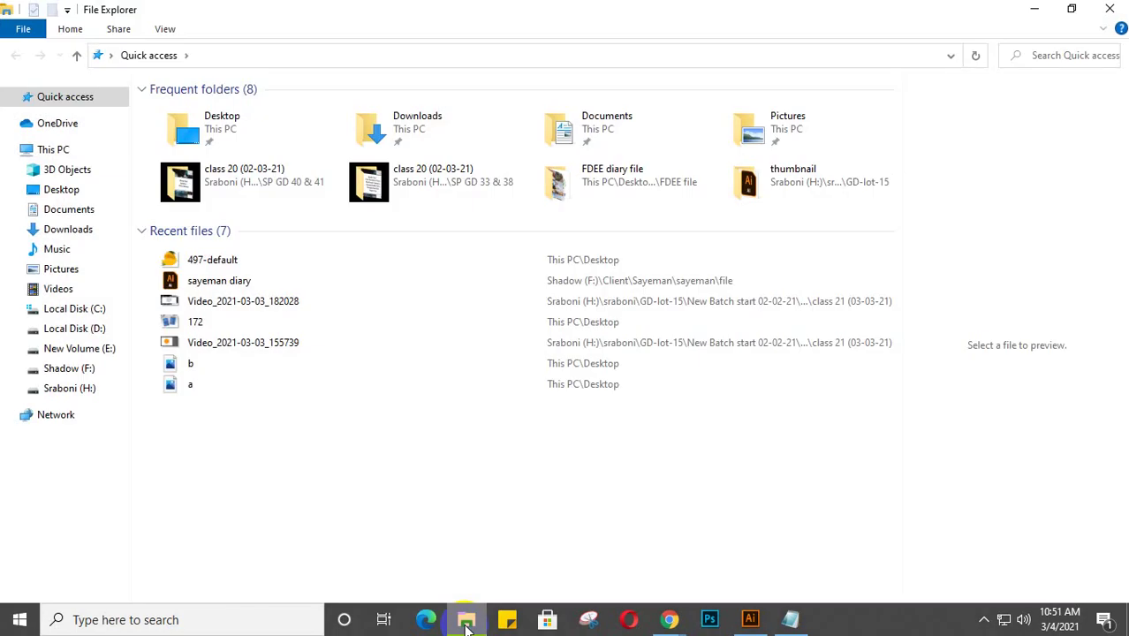
left_click(791, 619)
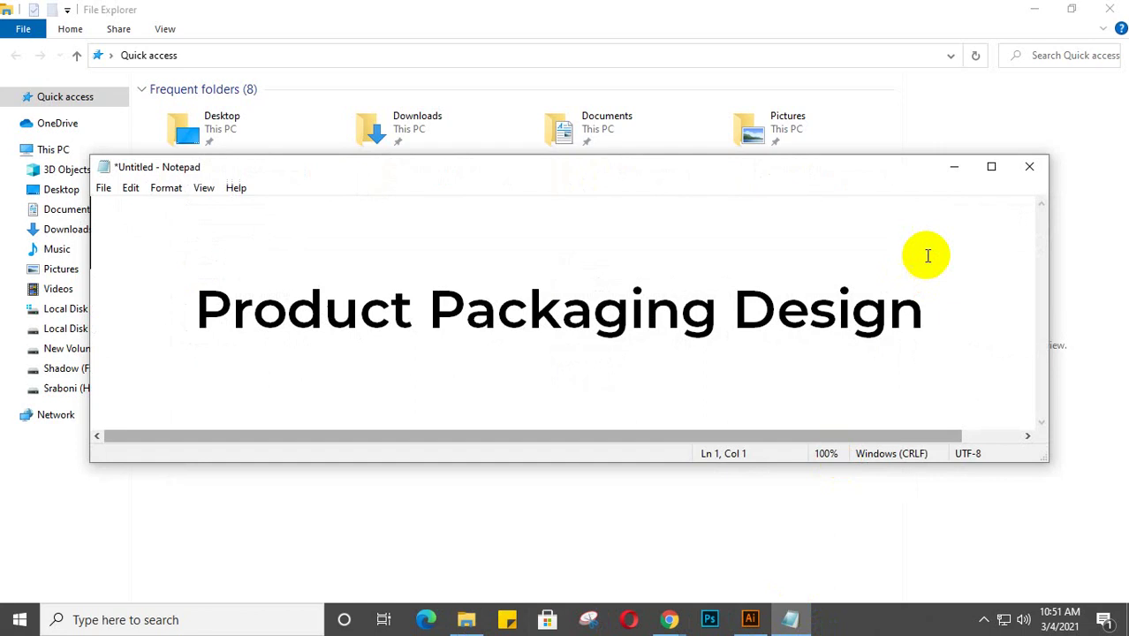
left_click(1027, 167)
left_click(571, 339)
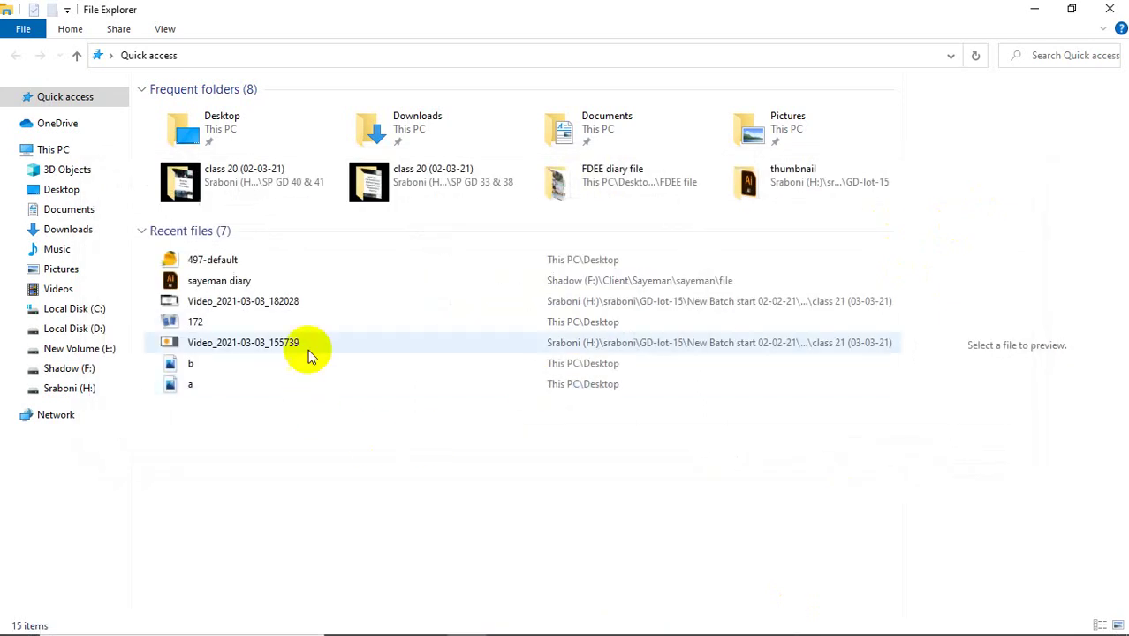
- Browse to the GD elements folder's mockup collection and examine the Product Packaging Mockup folder
double_click(789, 175)
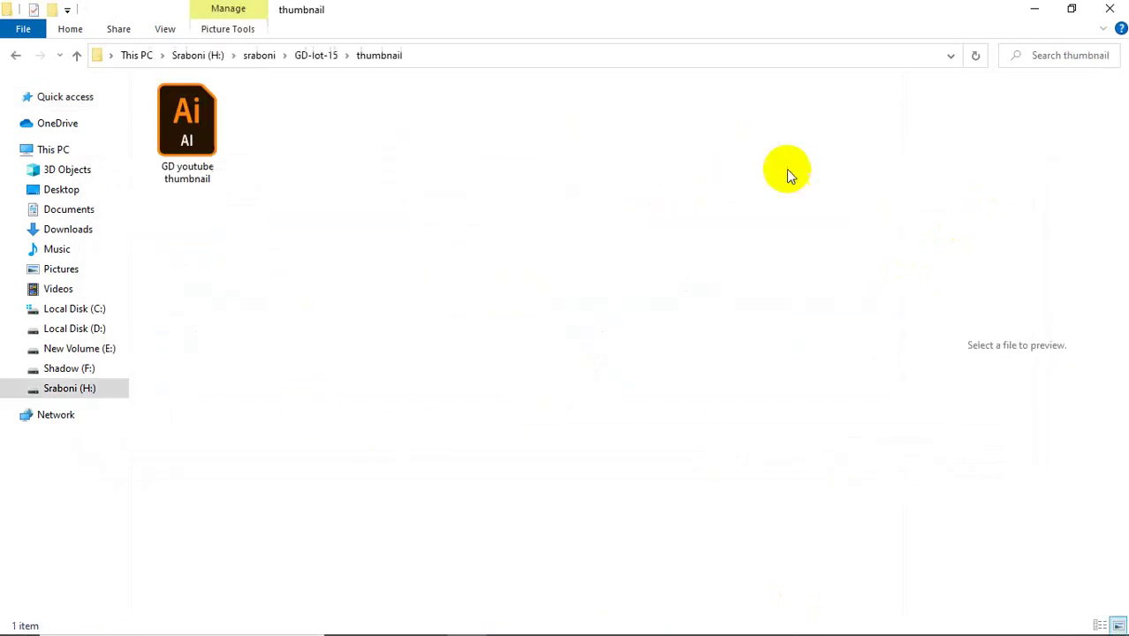
left_click(258, 56)
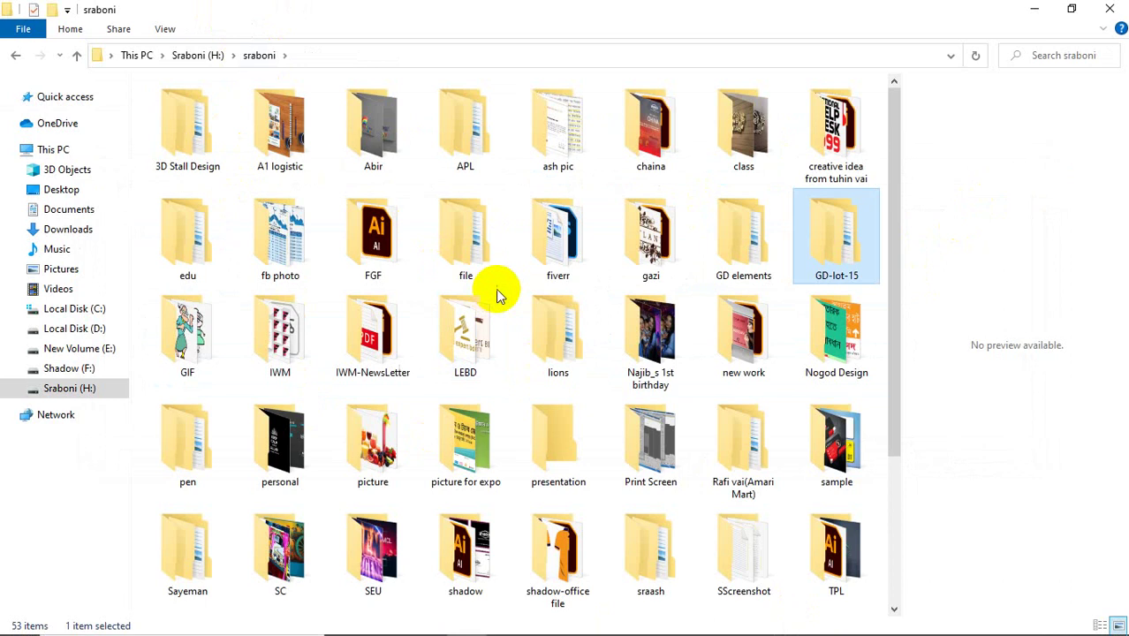
double_click(248, 217)
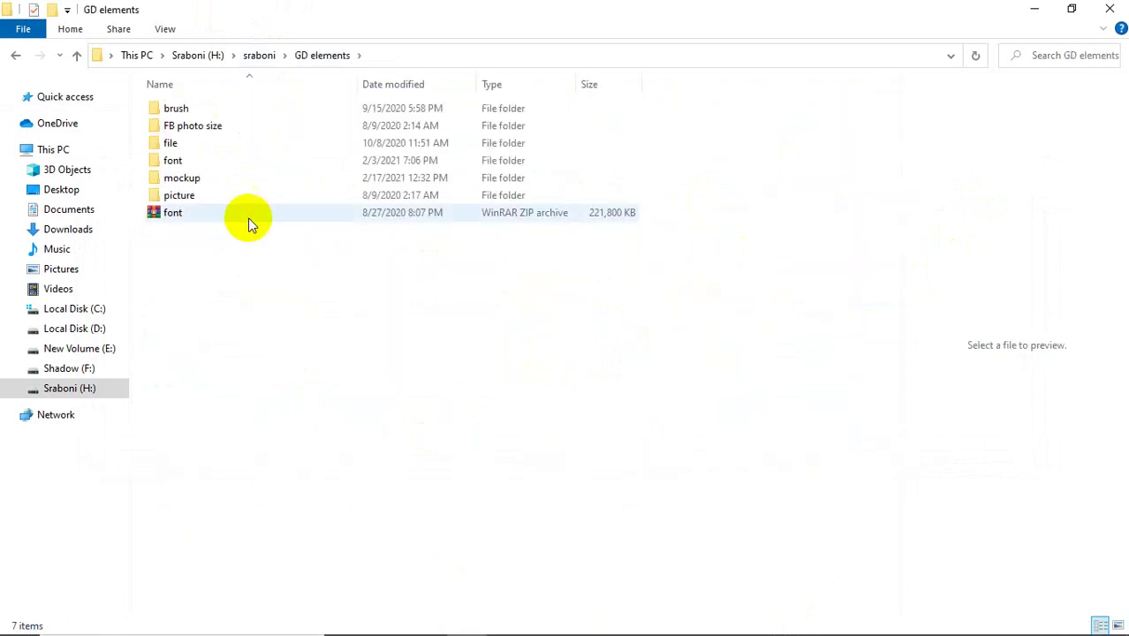
double_click(227, 174)
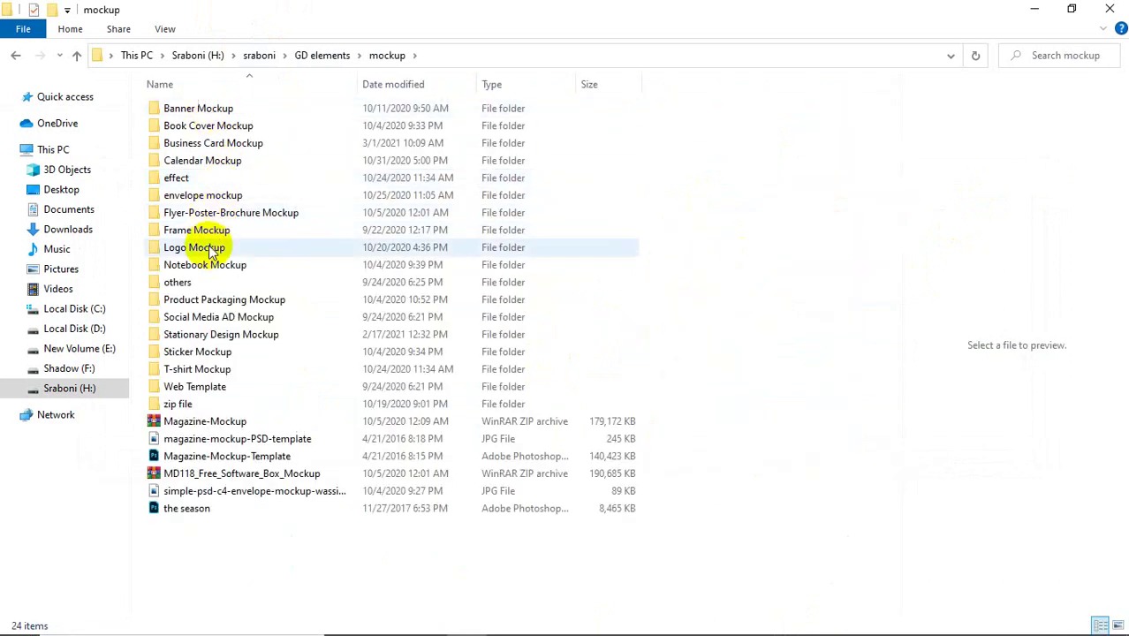
double_click(226, 300)
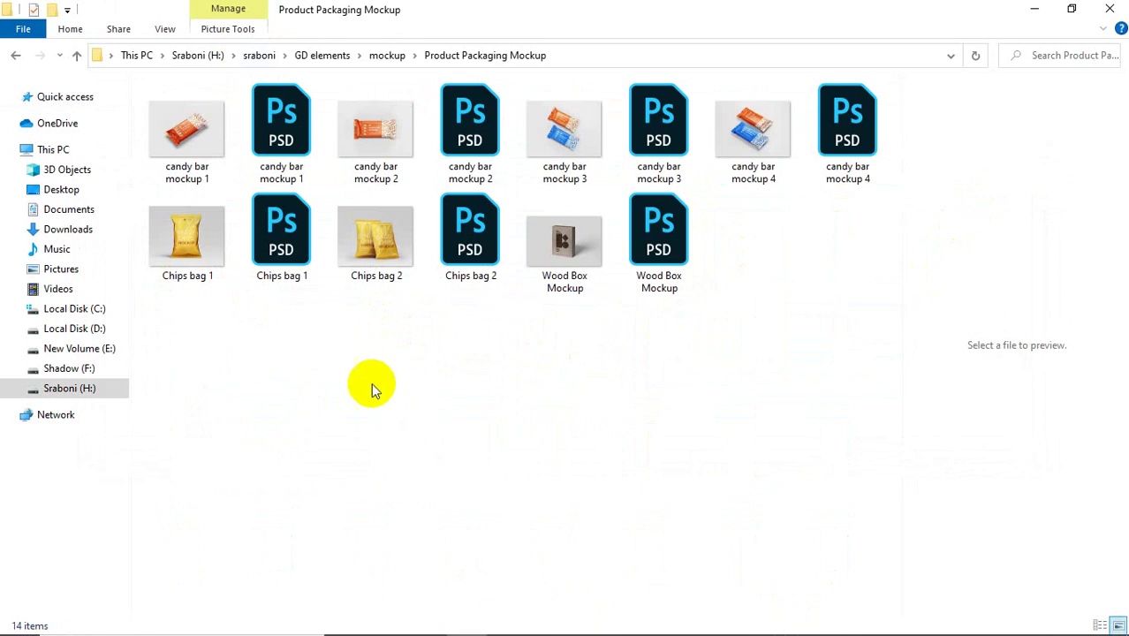
- Look through the others and Sticker Mockup folders of the mockup collection for a suitable packaging mockup
left_click(14, 56)
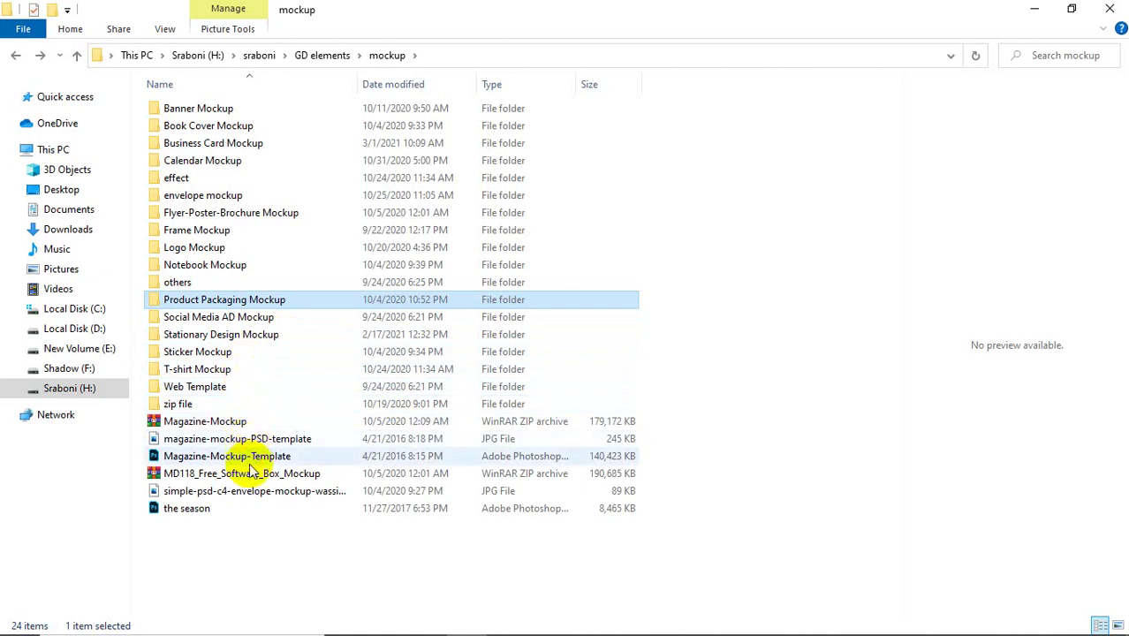
double_click(211, 284)
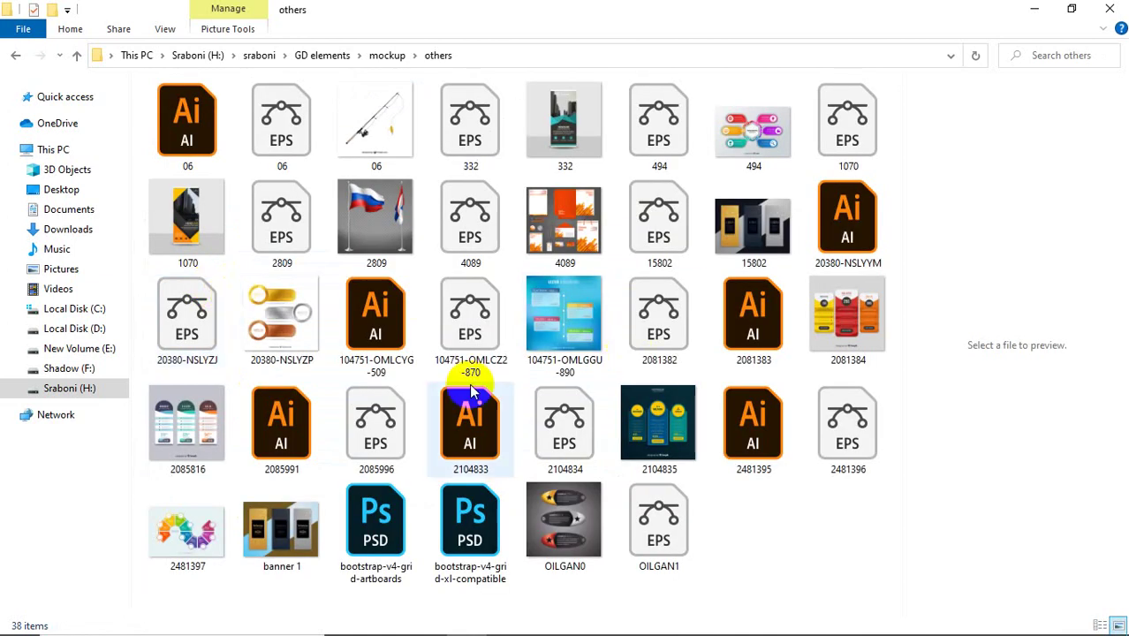
left_click(15, 55)
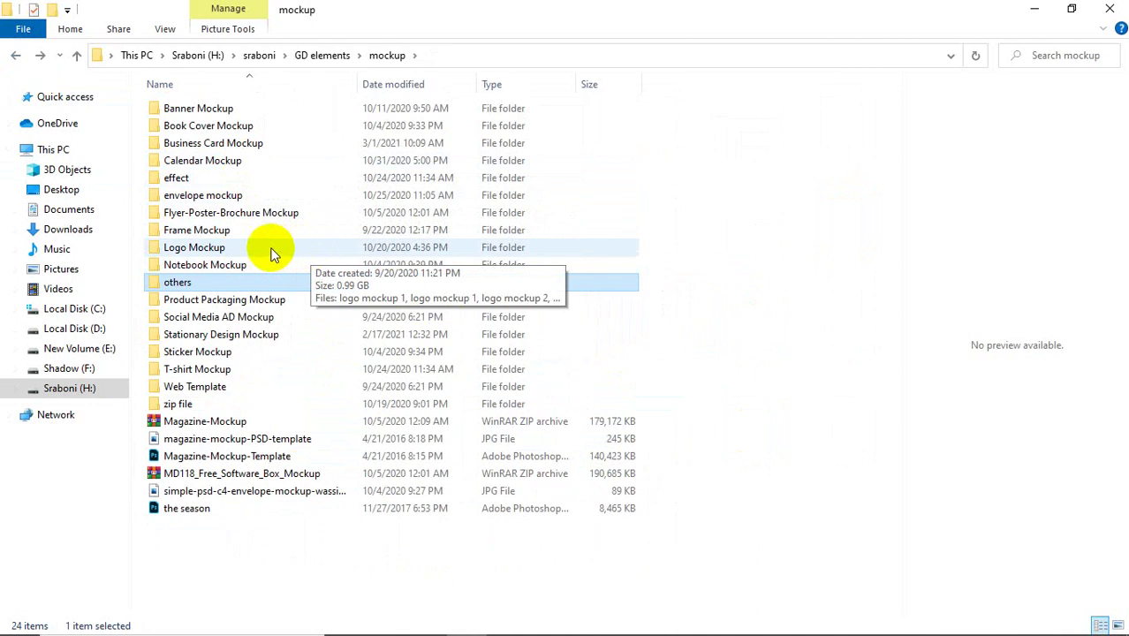
double_click(253, 354)
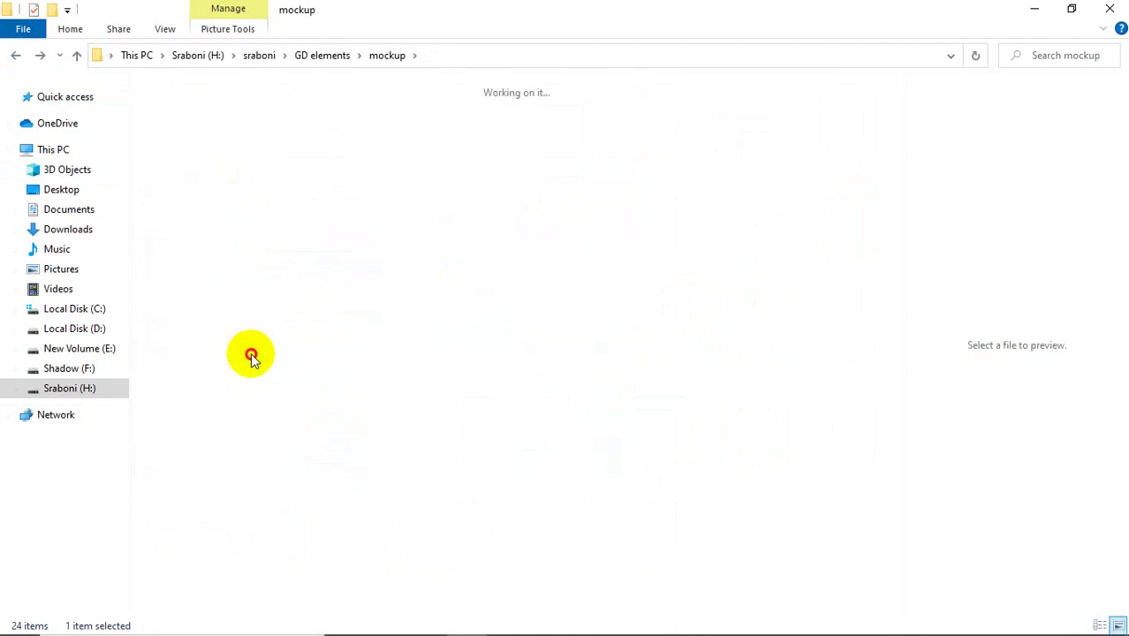
left_click(16, 55)
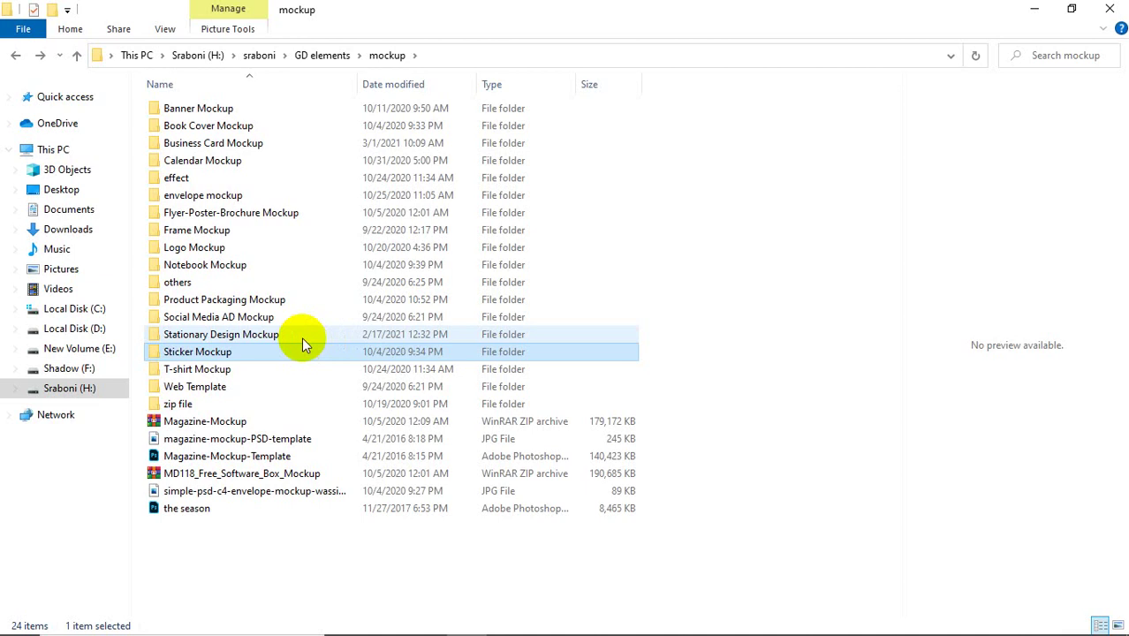
- Check the zip file folder as large icons, its drive > Mockup subfolder, and the Social Media AD Mockup folder for a packaging mockup
double_click(260, 408)
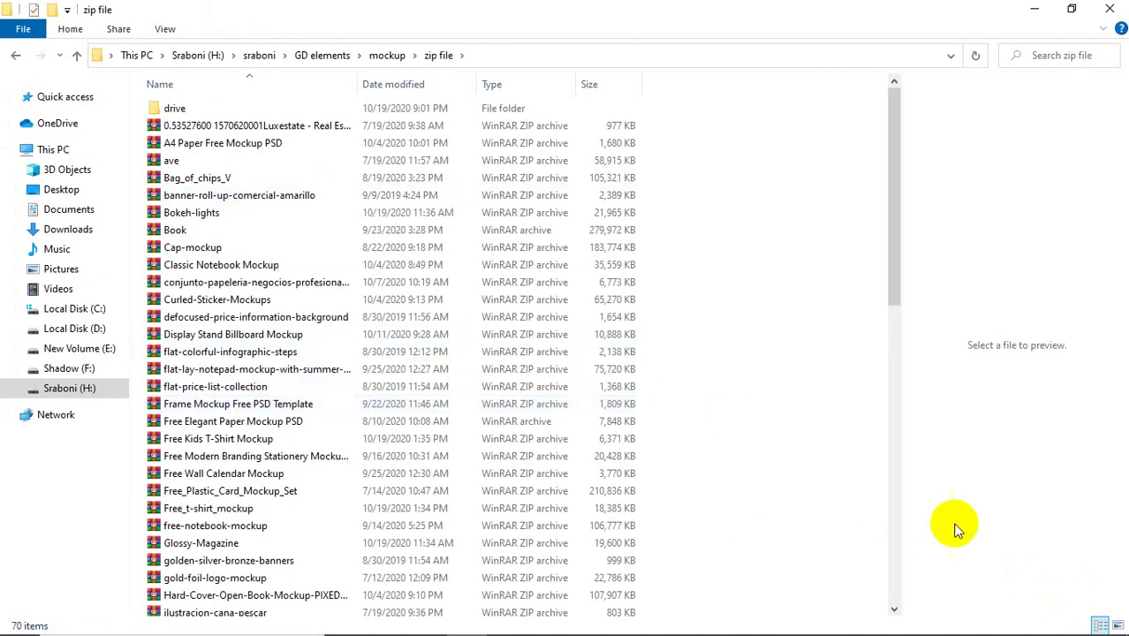
left_click(1117, 625)
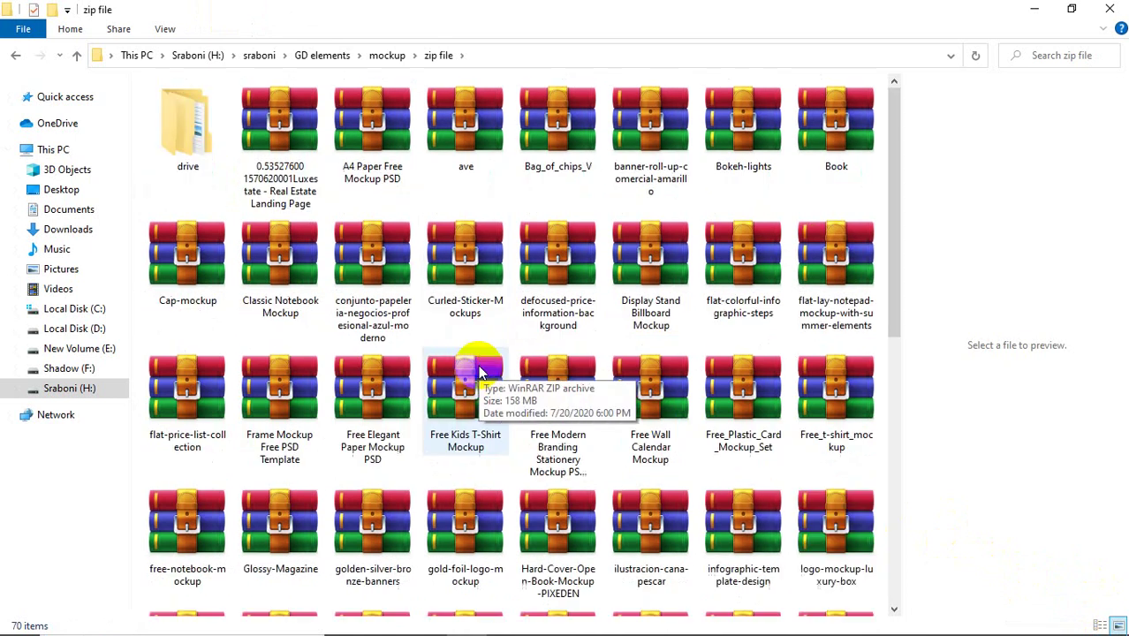
double_click(181, 150)
double_click(188, 108)
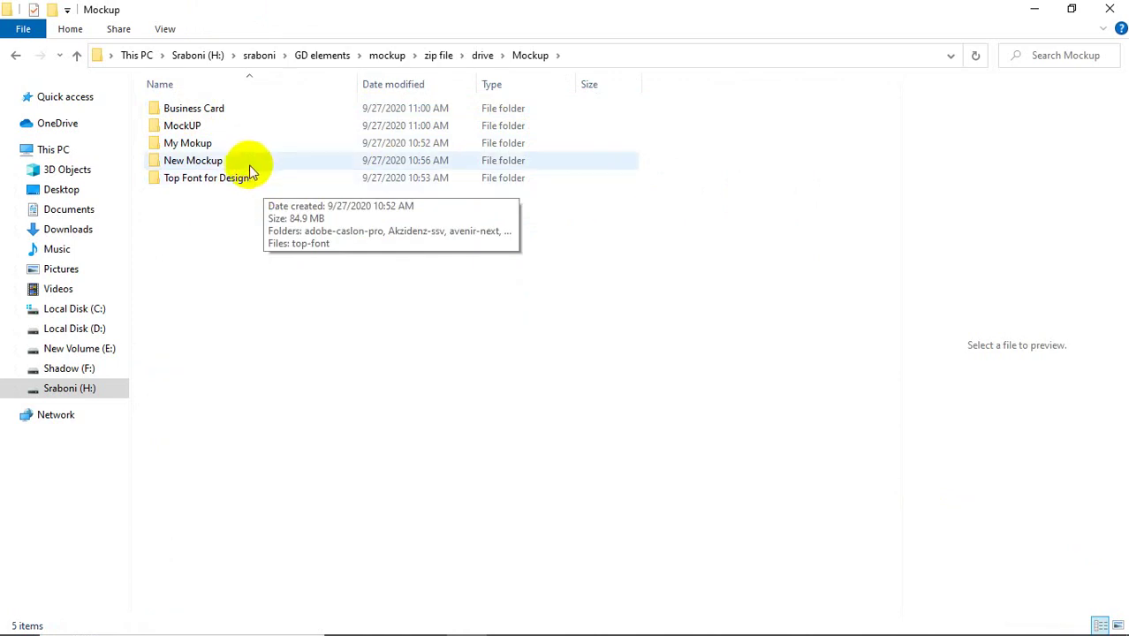
left_click(13, 59)
left_click(13, 58)
left_click(14, 58)
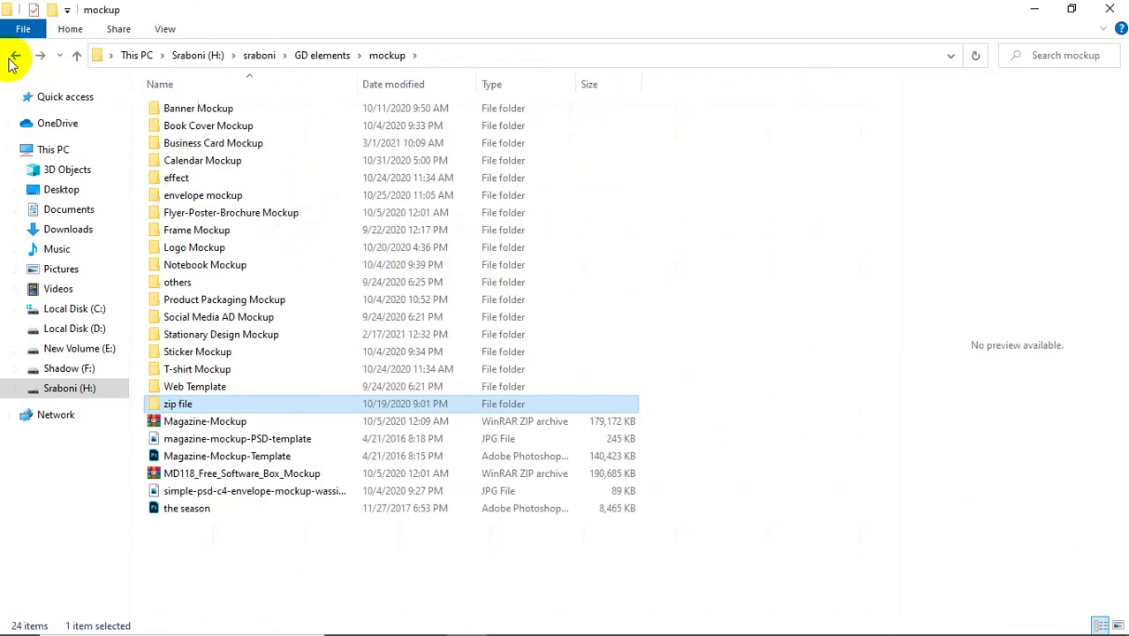
double_click(257, 320)
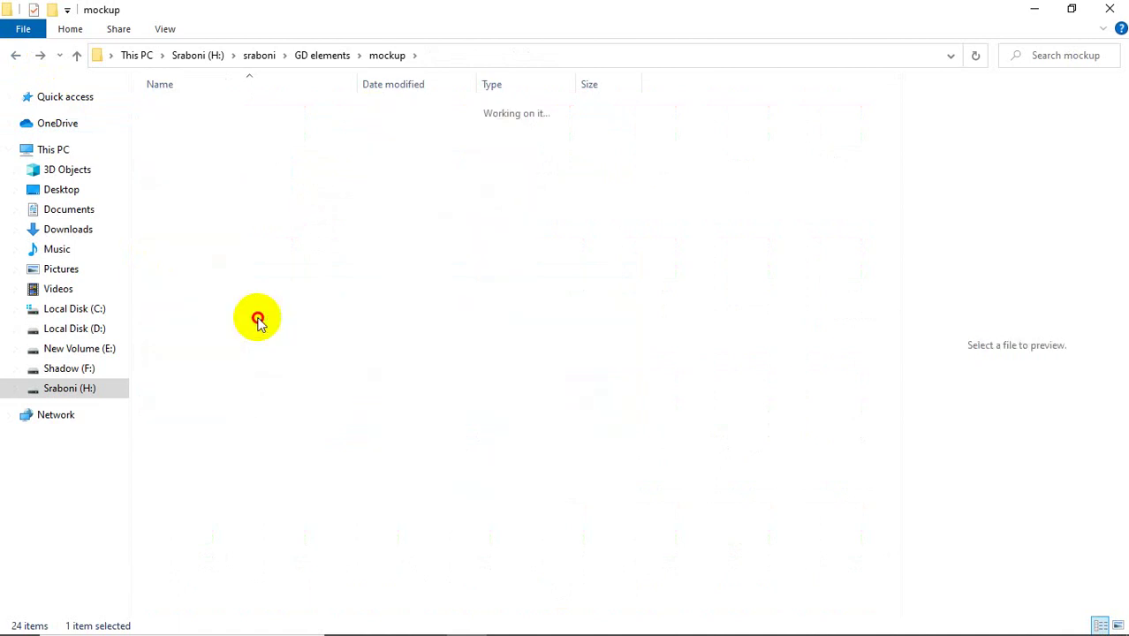
left_click(16, 56)
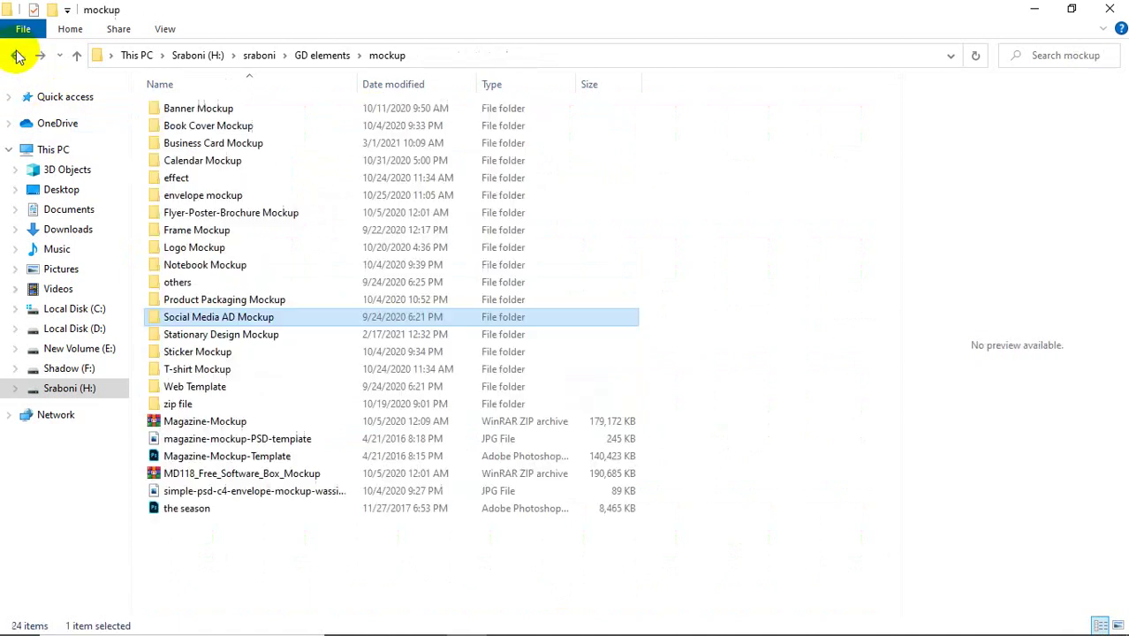
- Look through the Downloads folder and recheck the Product Packaging Mockup folder of the mockup collection for a suitable packaging mockup
left_click(67, 228)
scroll(605, 222, "down", 10)
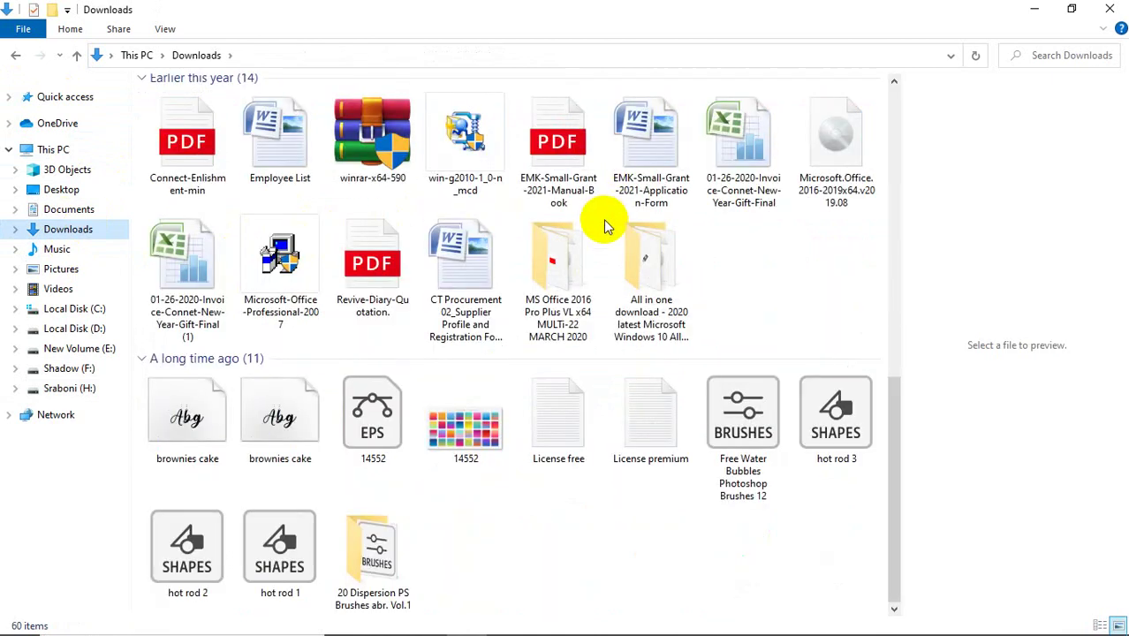
scroll(548, 528, "up", 10)
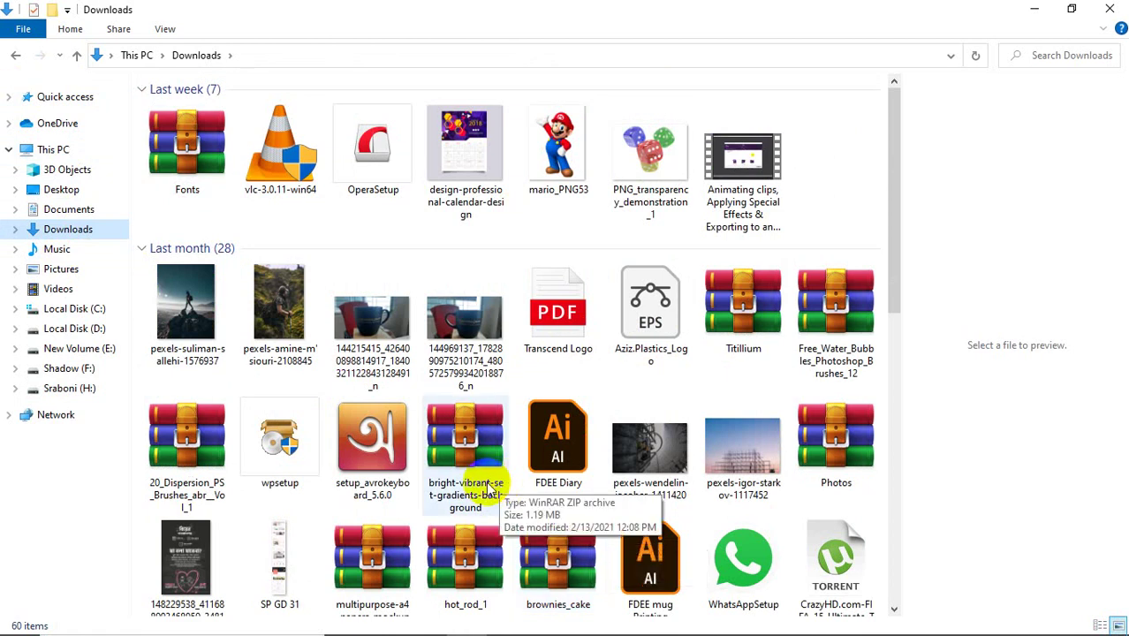
scroll(484, 493, "down", 2)
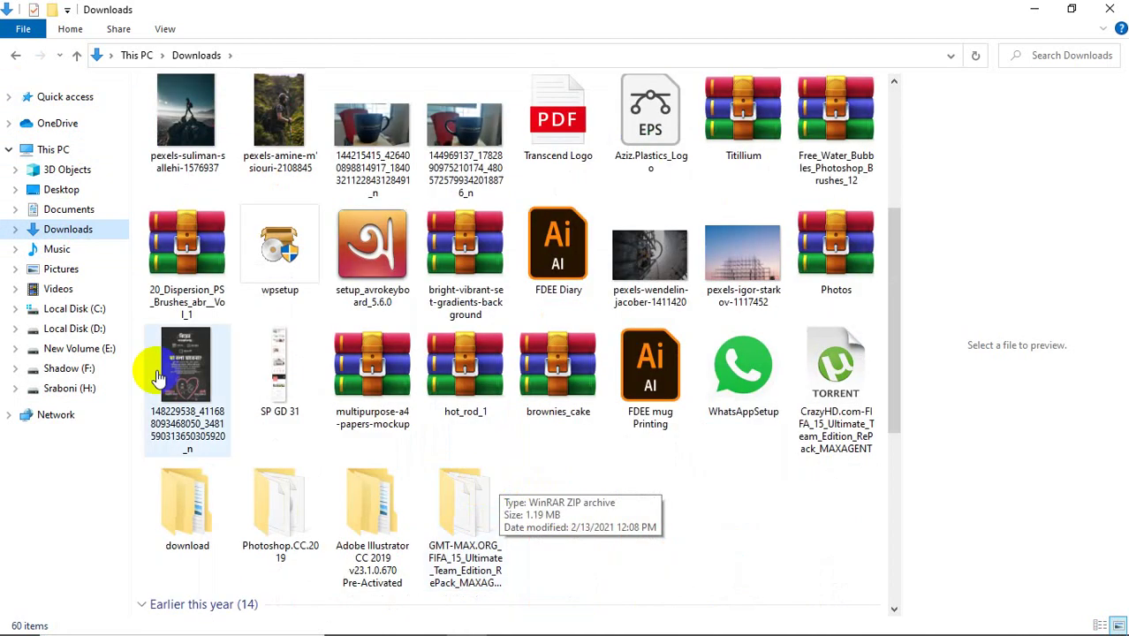
left_click(15, 55)
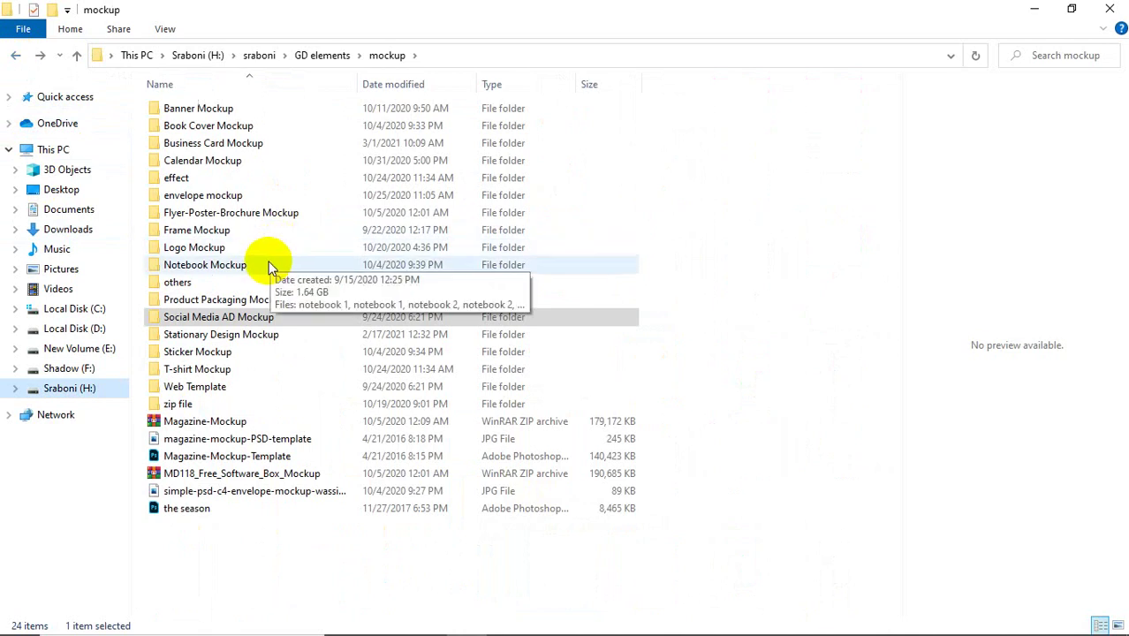
double_click(265, 299)
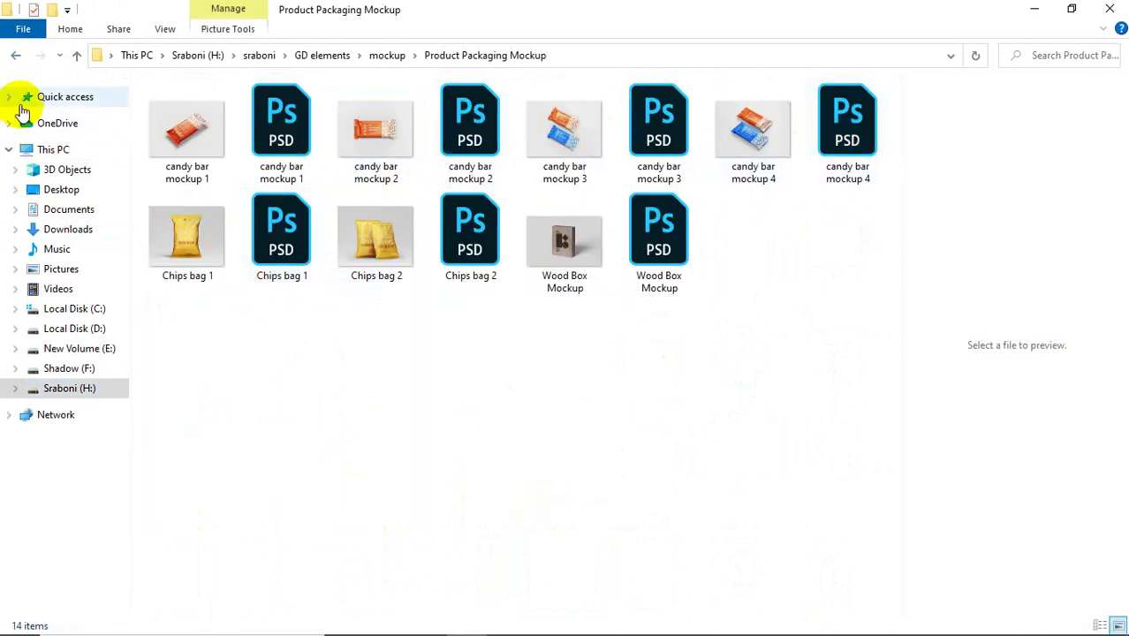
left_click(18, 55)
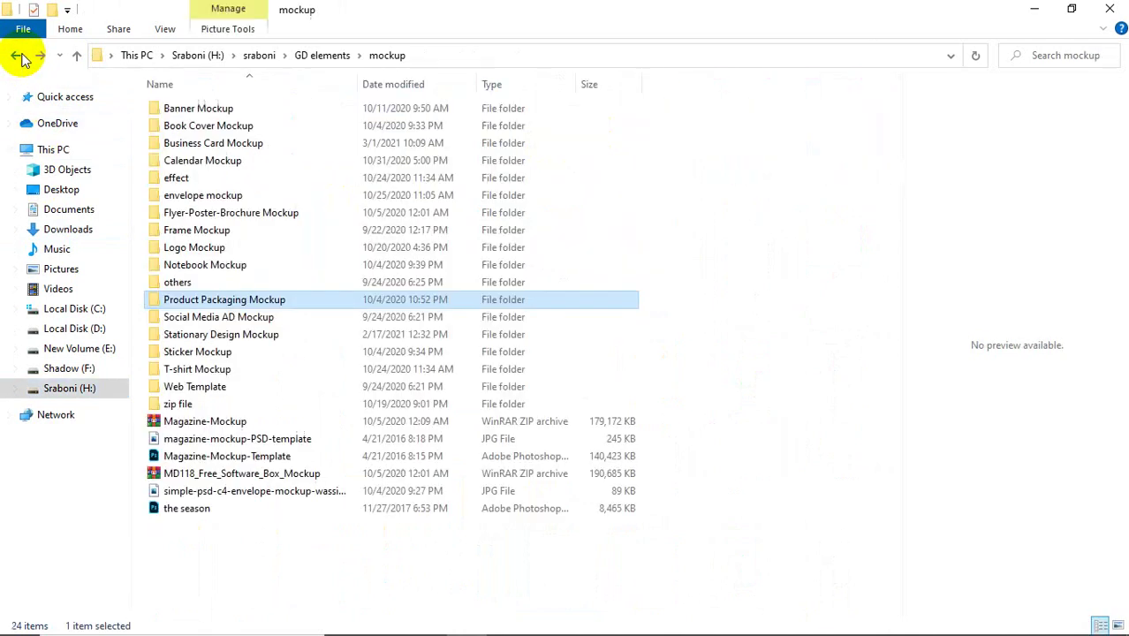
- Check the Banner Mockup, effect and envelope mockup folders of the mockup collection for a usable packaging mockup
double_click(229, 109)
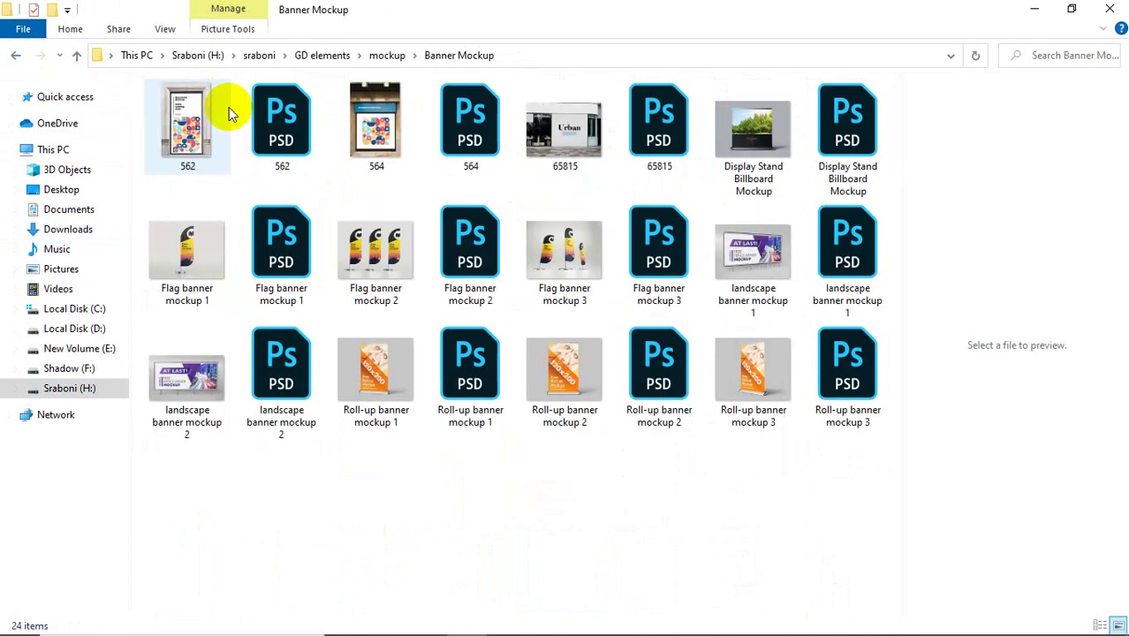
left_click(18, 57)
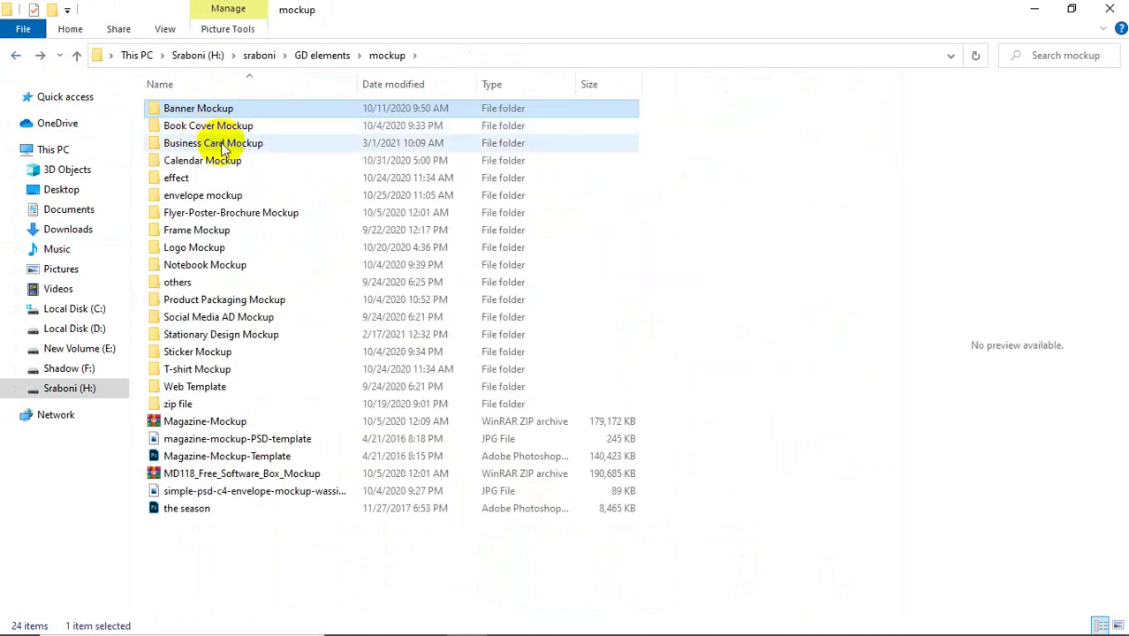
double_click(216, 177)
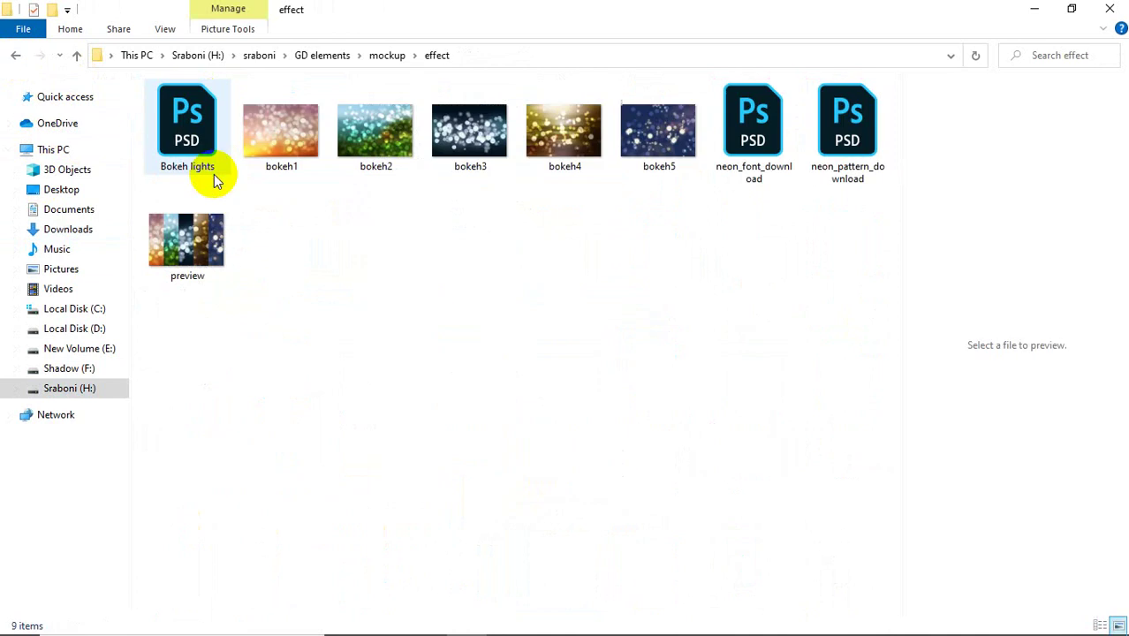
left_click(15, 58)
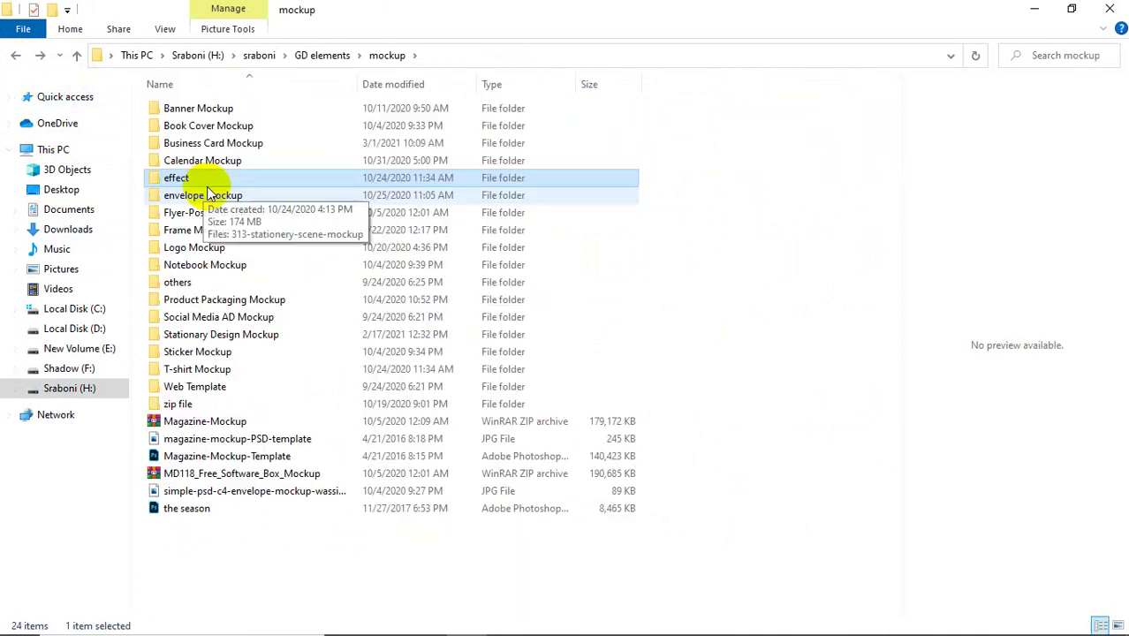
double_click(234, 196)
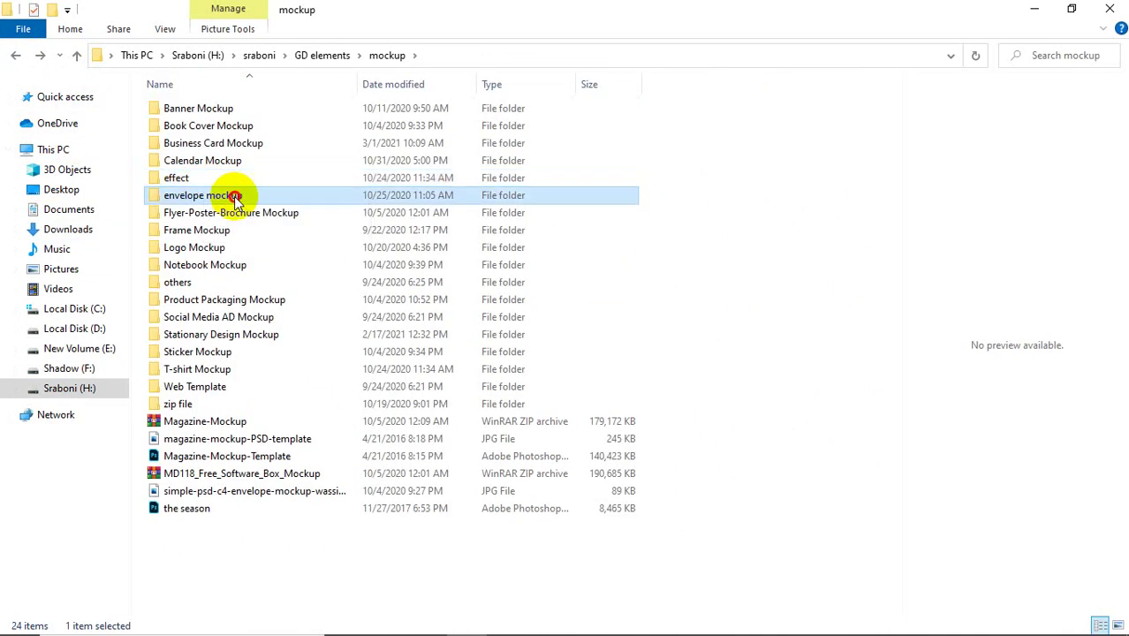
left_click(15, 56)
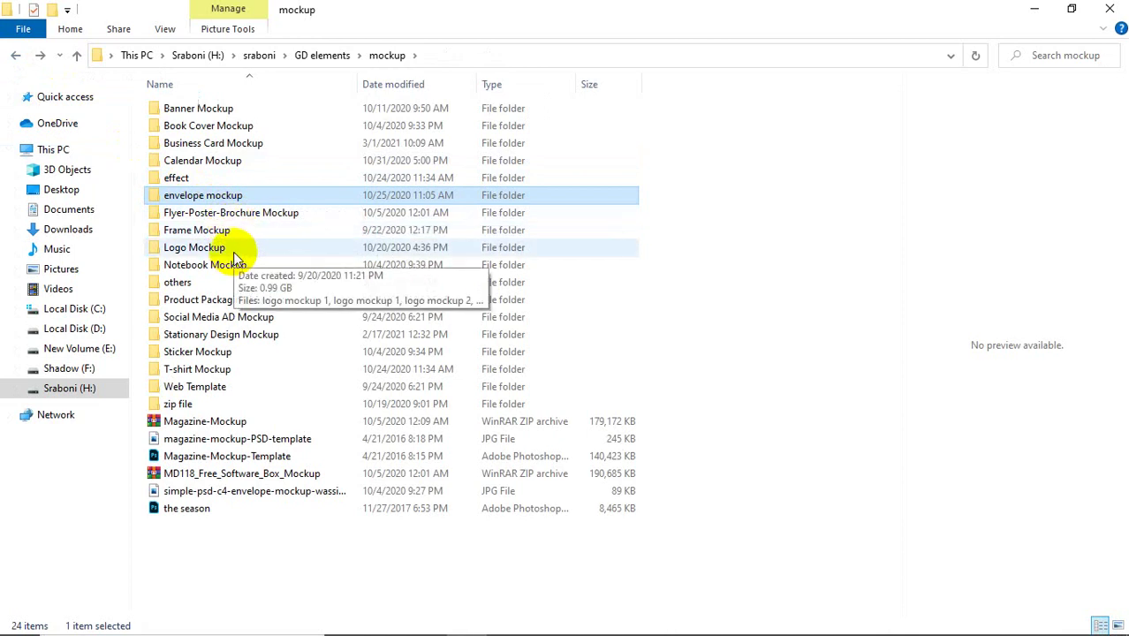
- Show the mockup collection as large icons, then go back out of it and check the Shadow (F:) and Local Disk (D:) drives
left_click(1117, 625)
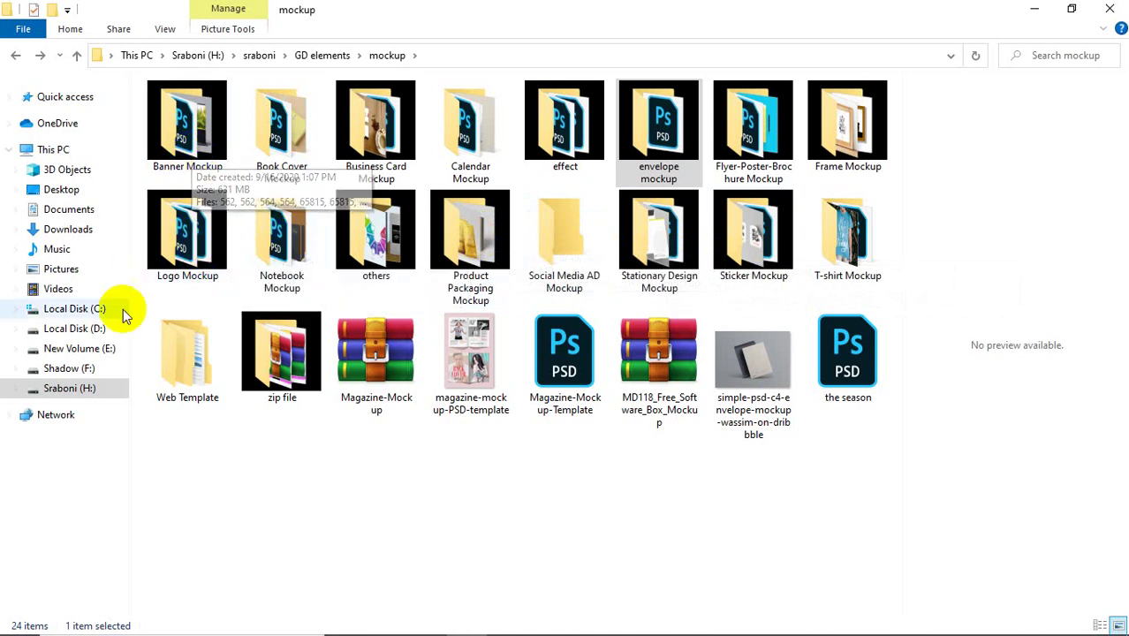
left_click(16, 56)
left_click(16, 57)
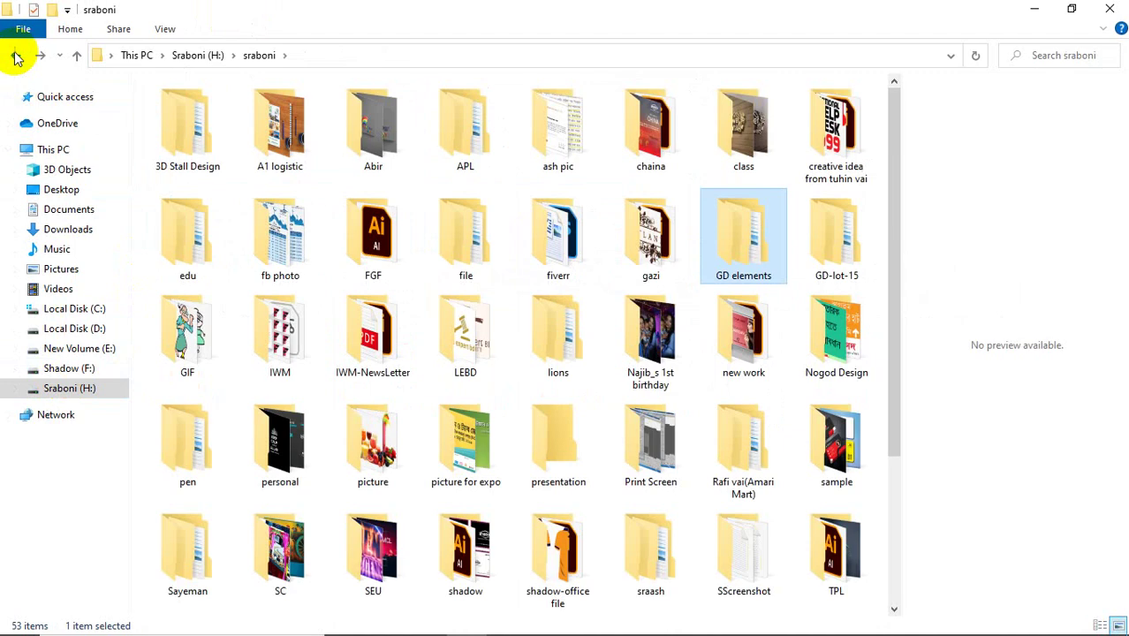
left_click(16, 57)
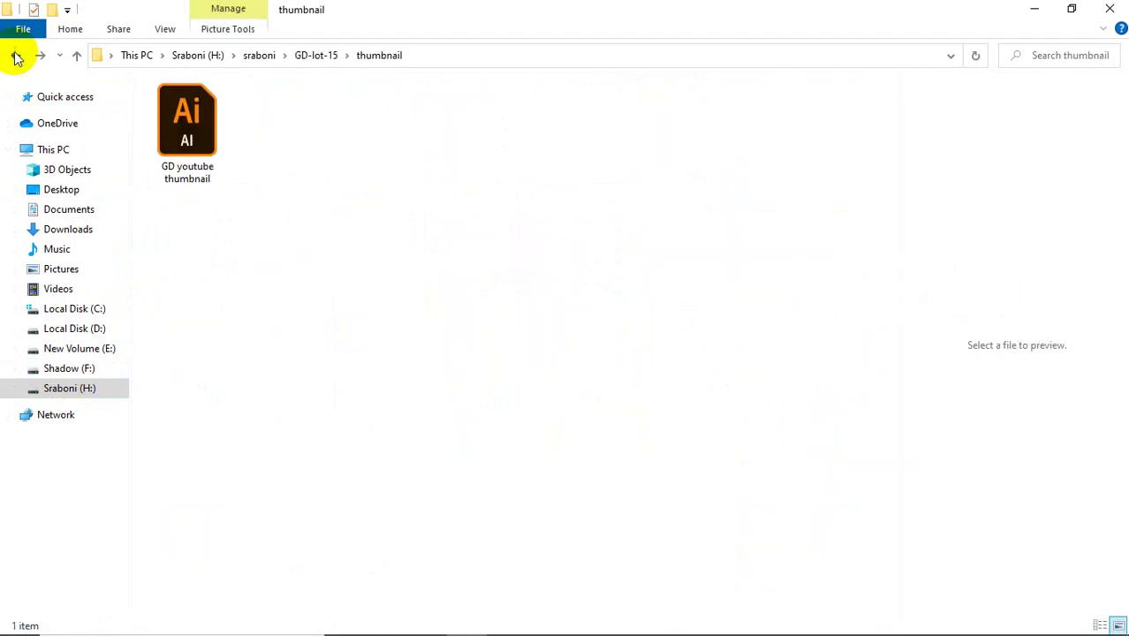
left_click(16, 57)
left_click(50, 368)
left_click(59, 332)
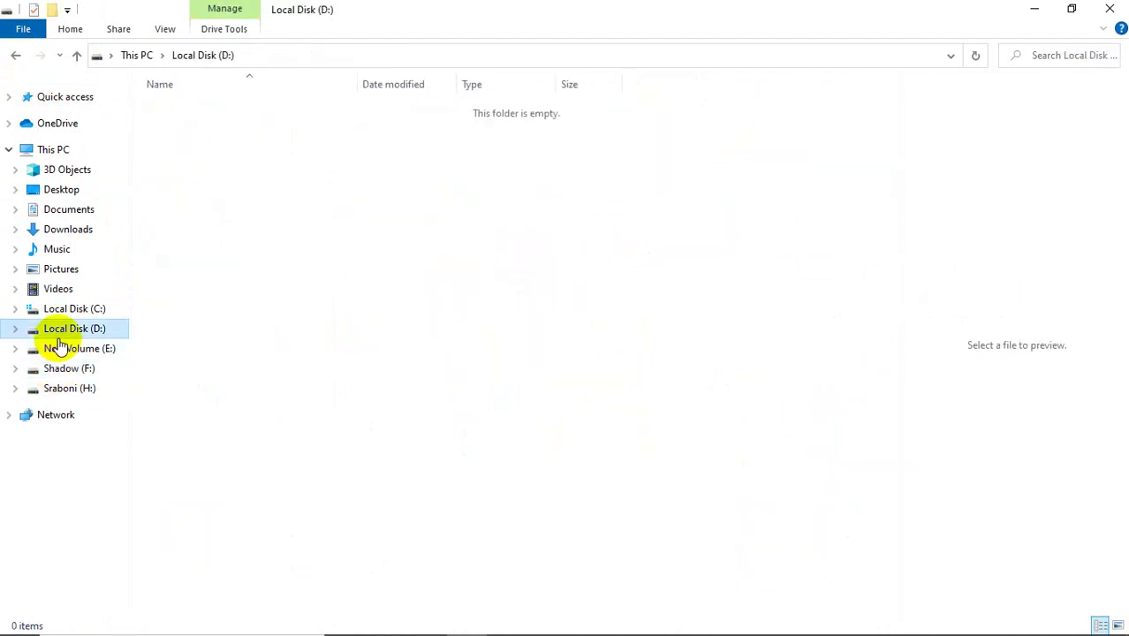
- Browse the personal folder on New Volume (E:) to brush-font-mockup-file > mockup and look through its mockup files
left_click(73, 348)
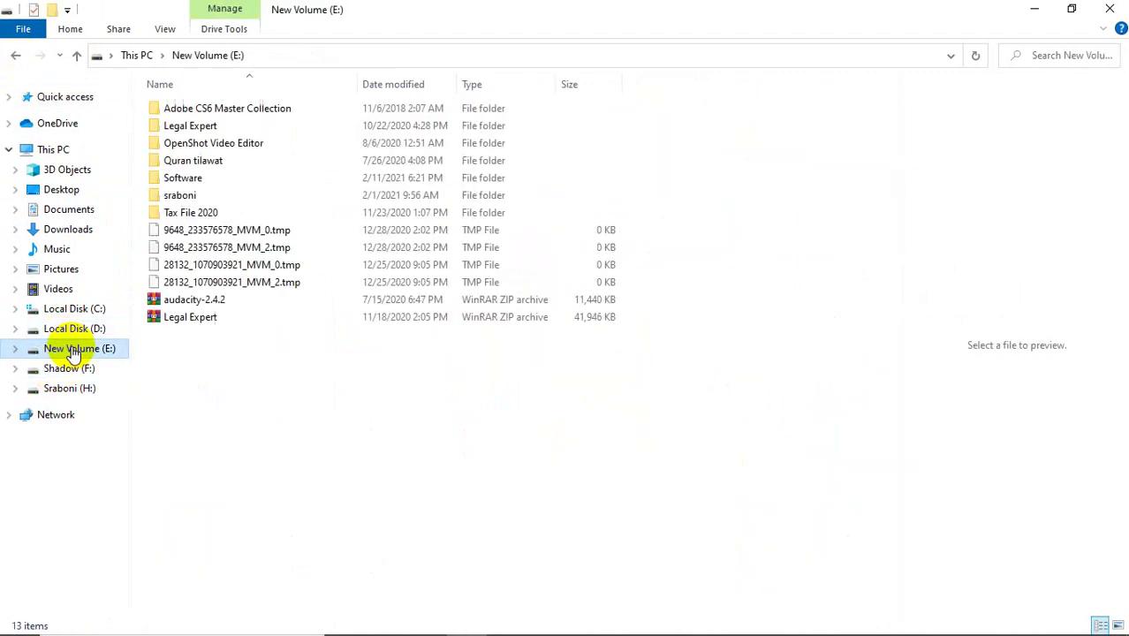
double_click(220, 196)
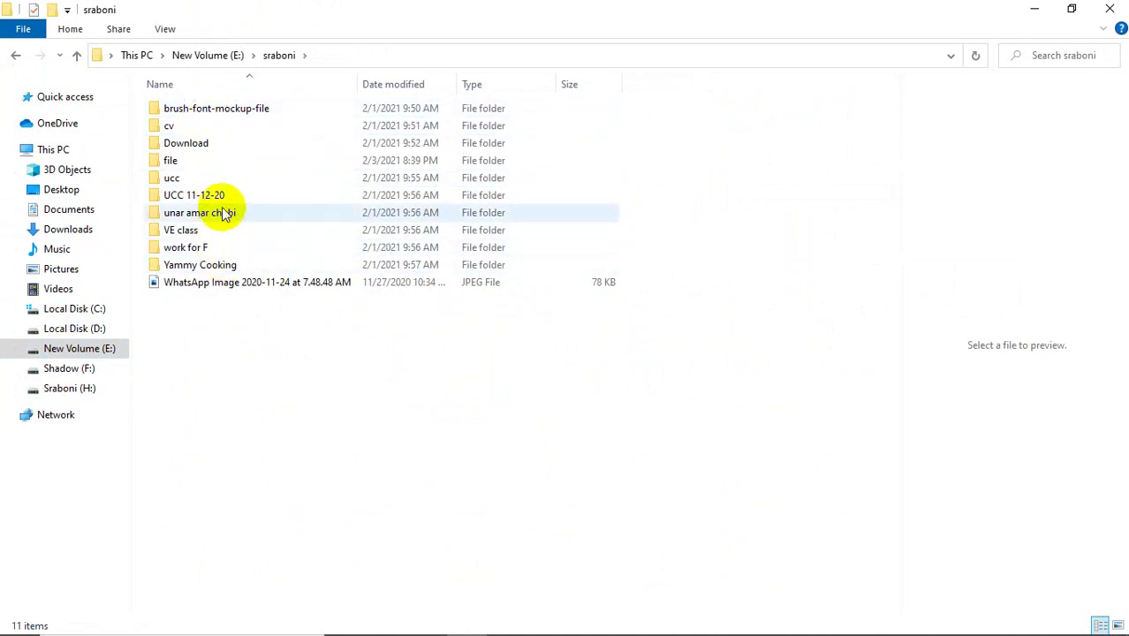
double_click(209, 113)
double_click(219, 143)
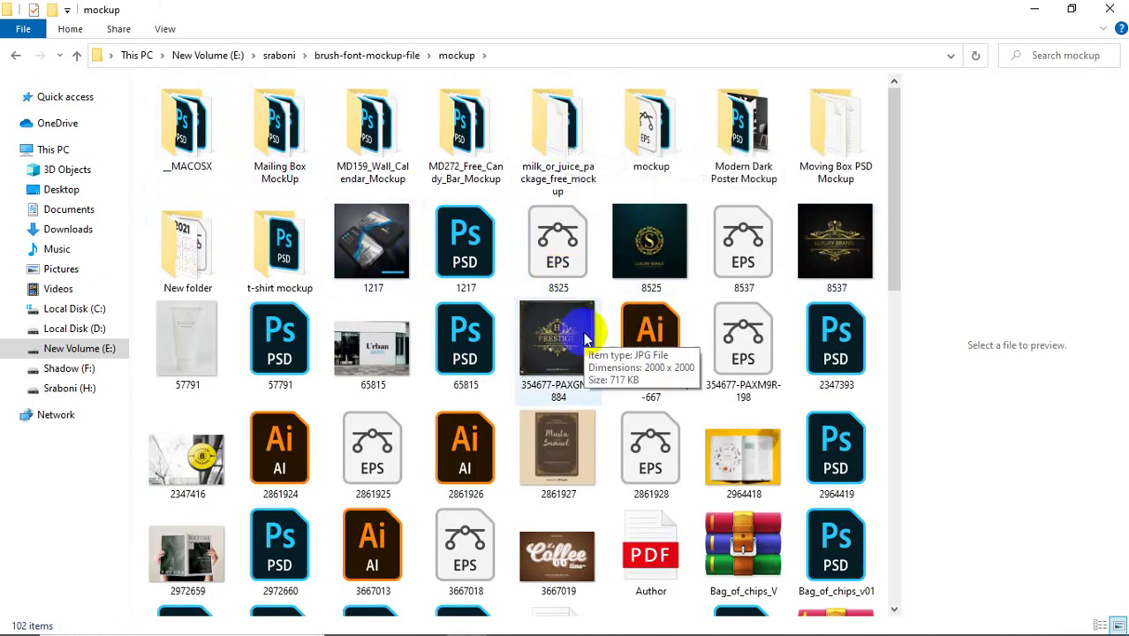
scroll(684, 349, "down", 8)
scroll(685, 348, "down", 3)
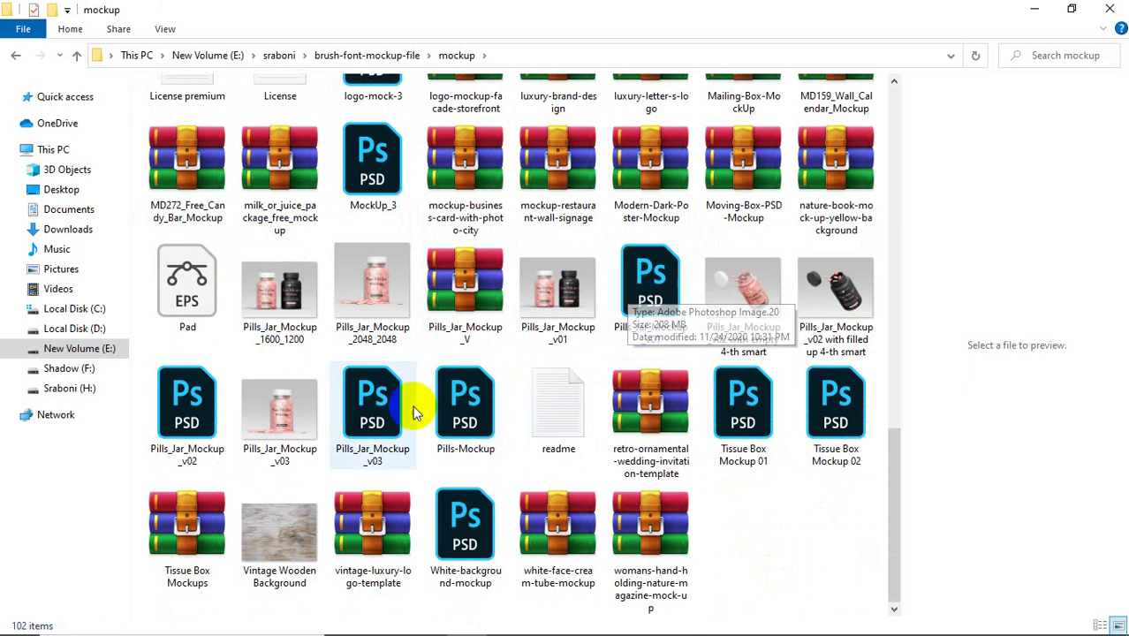
- Open the Pills_Jar_Mockup_v03 PSD in Photoshop and delete its free-psd-templates.com cover layer
left_click(369, 402)
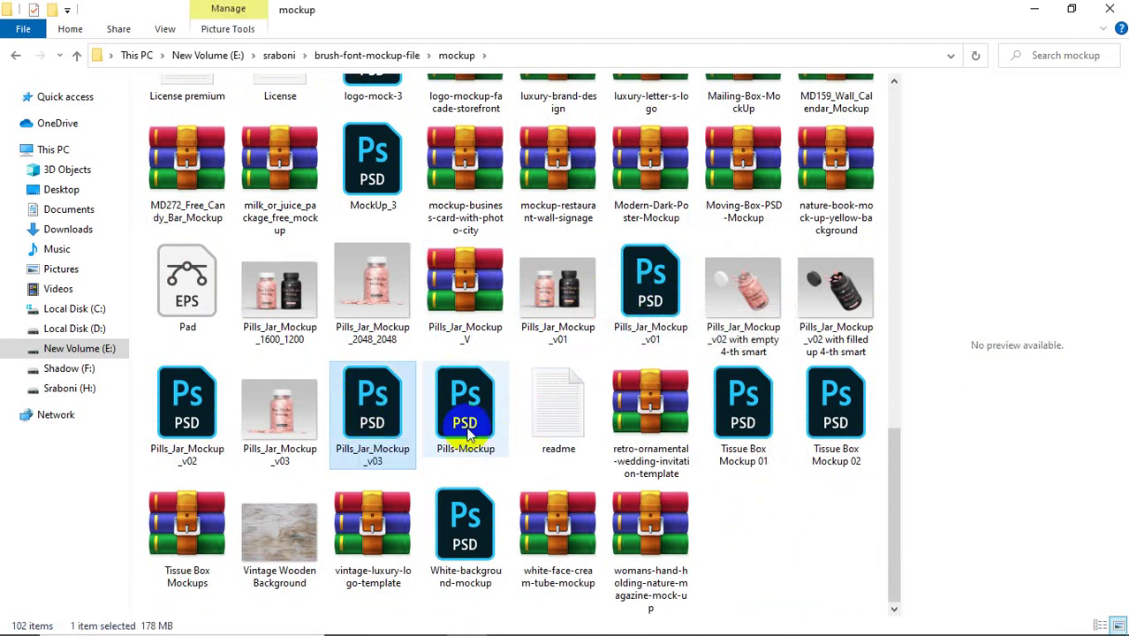
double_click(386, 425)
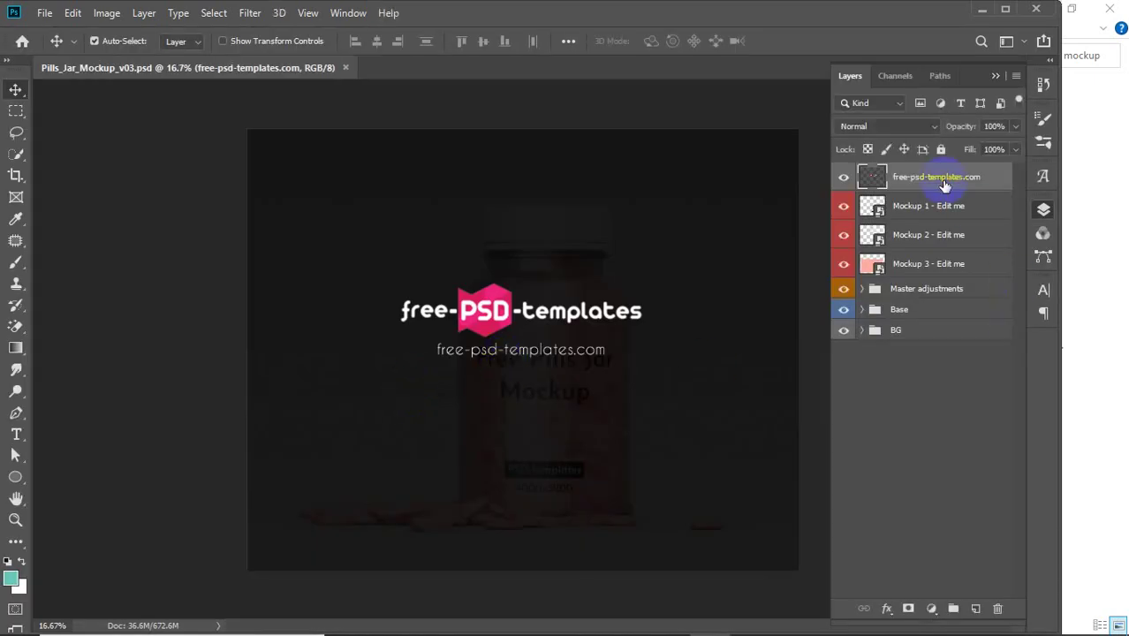
key("Delete")
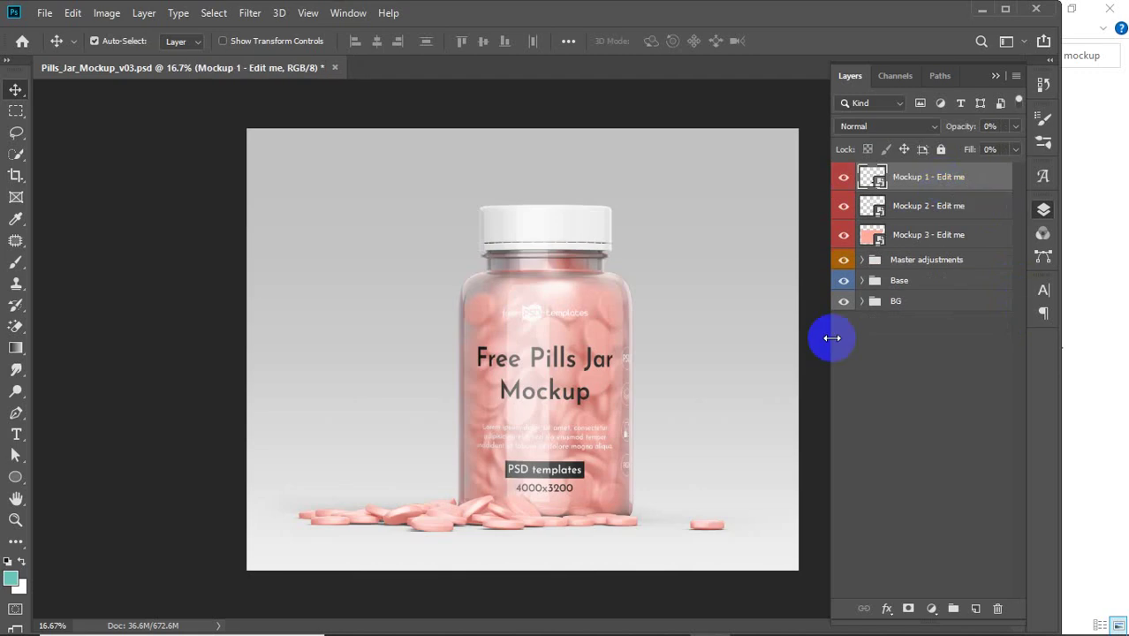
- Toggle the visibility of the Mockup 1 - Edit me layer and the Base group, and expand Base to examine its layers
mouse_move(525, 629)
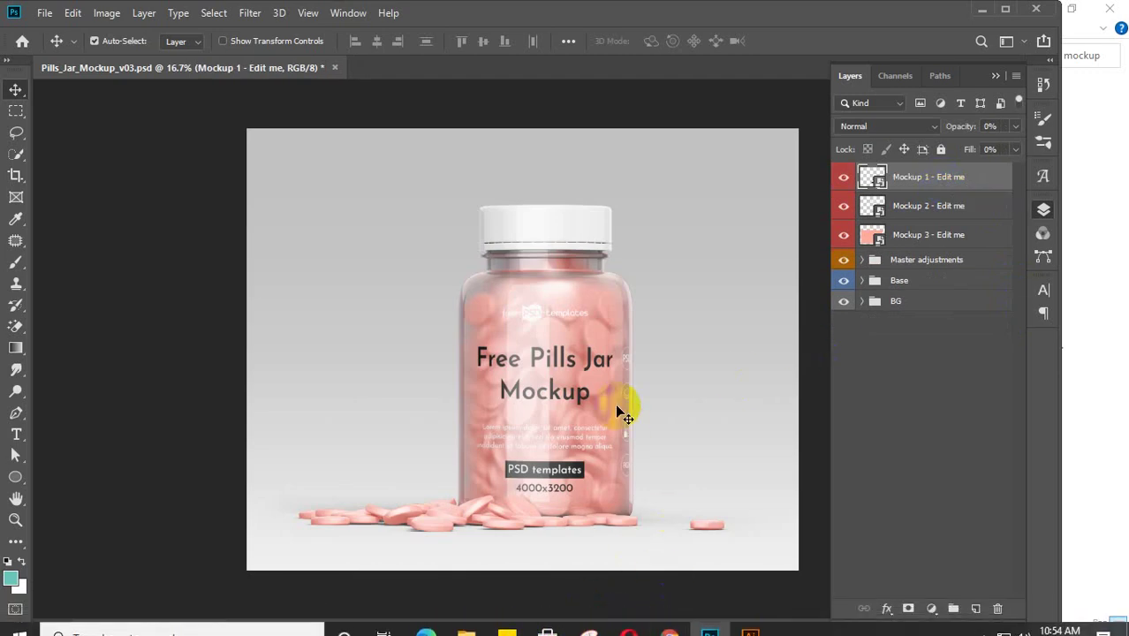
left_click(841, 180)
left_click(838, 186)
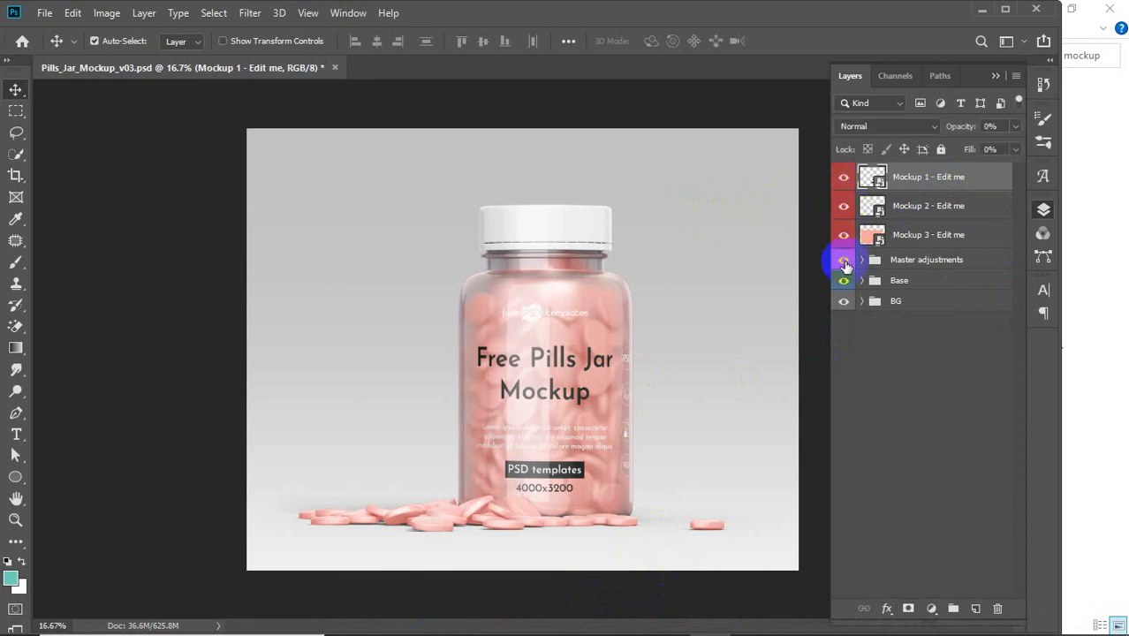
left_click(843, 281)
left_click(843, 280)
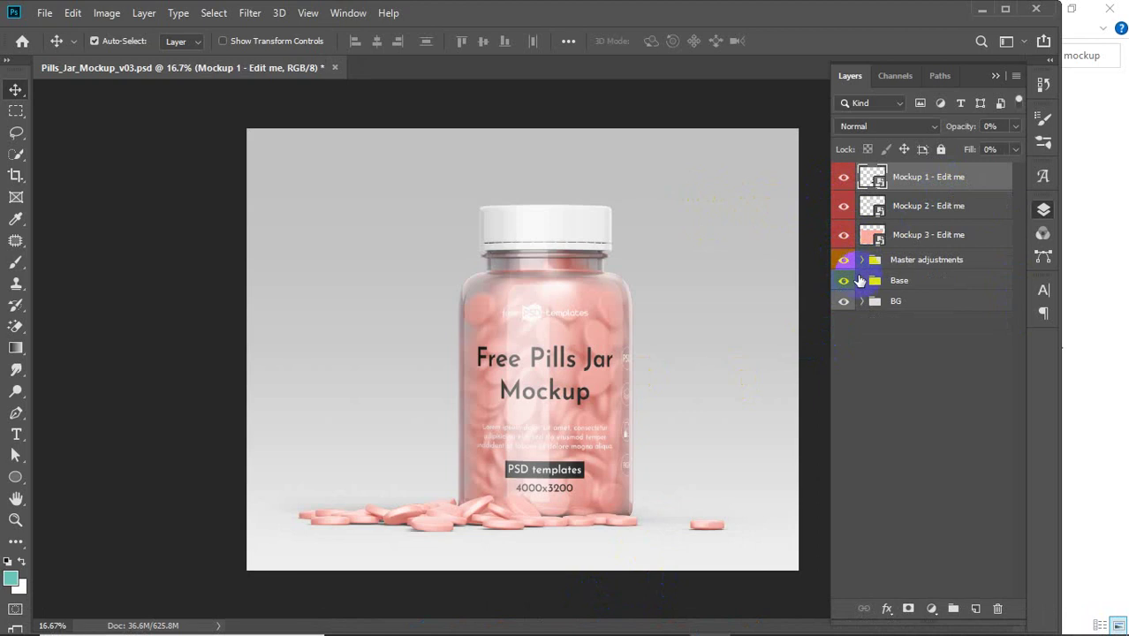
left_click(862, 281)
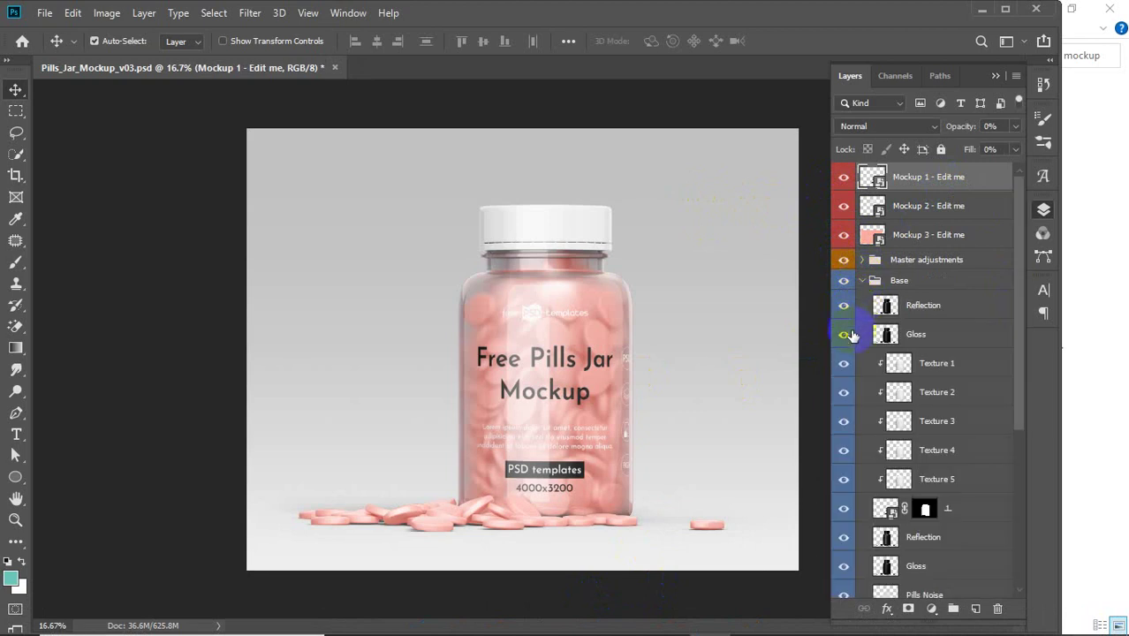
left_click(845, 509)
scroll(928, 471, "down", 2)
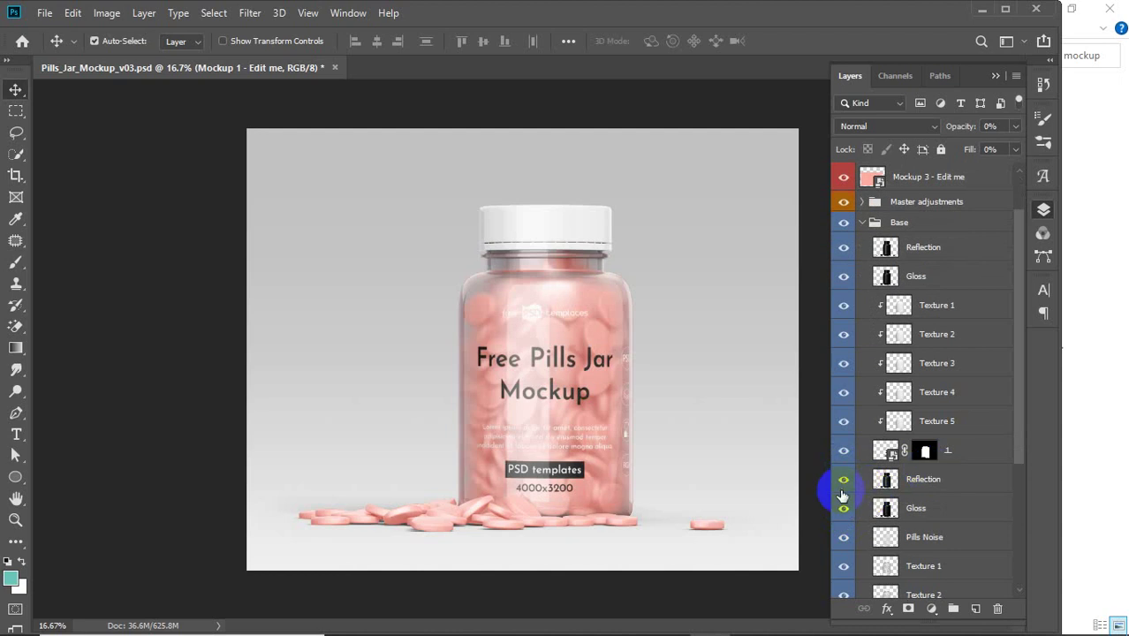
- Close Pills_Jar_Mockup_v03.psd, saving its changes, and switch back to the mockup folder in File Explorer
left_click(336, 69)
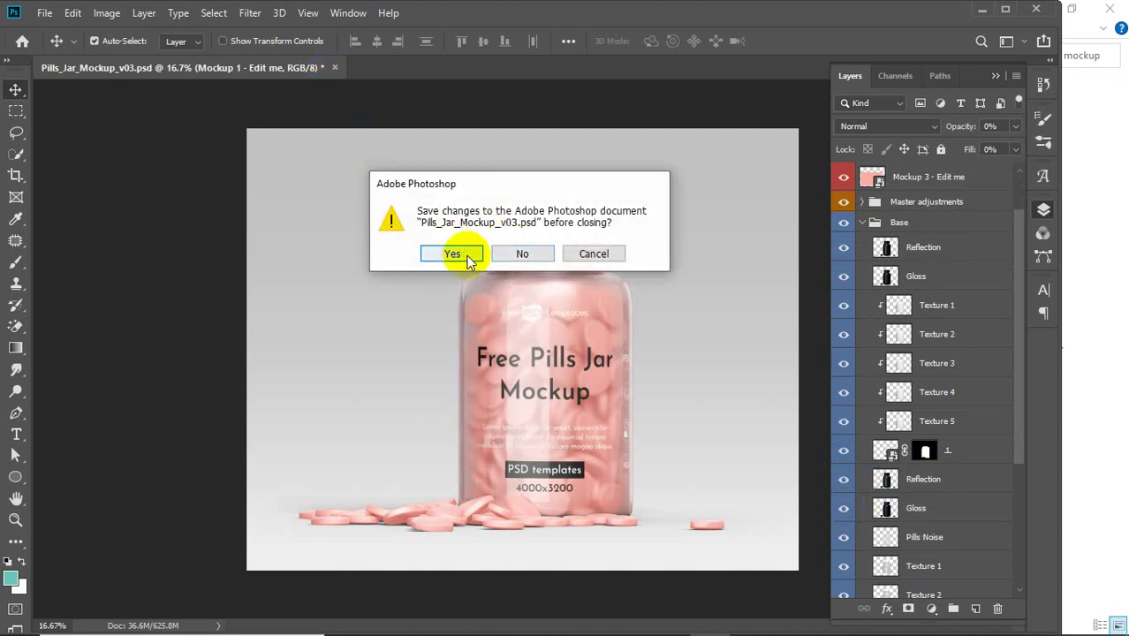
left_click(461, 252)
left_click(467, 629)
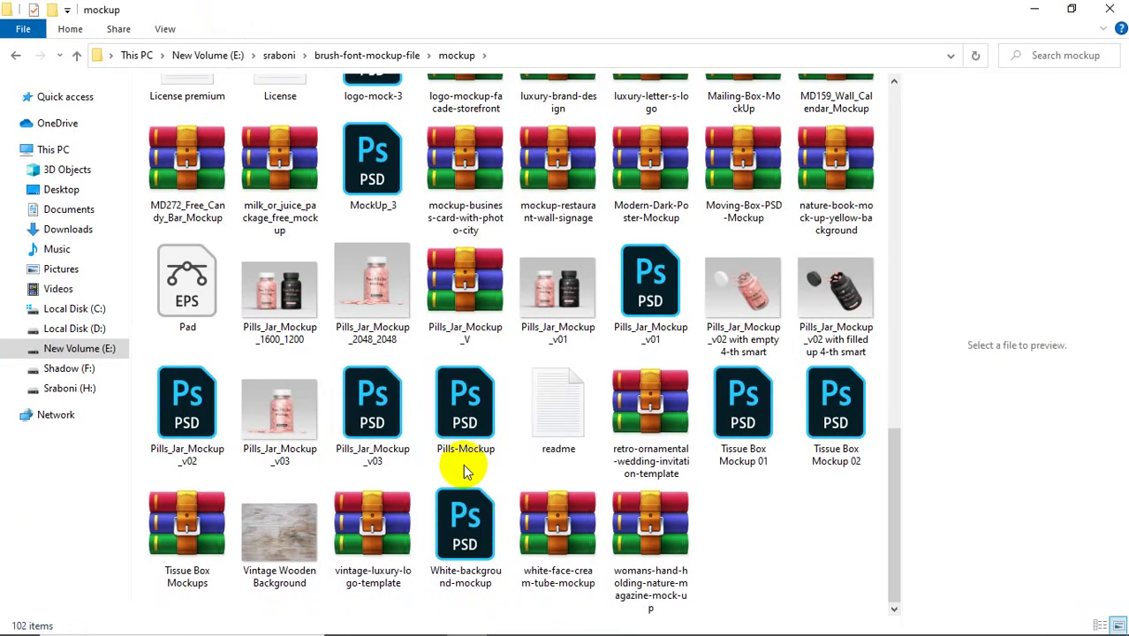
- Open the Pills_Jar_Mockup_v01 PSD from the mockup folder in Photoshop and delete its free-psd-templates.com cover layer
scroll(465, 473, "up", 3)
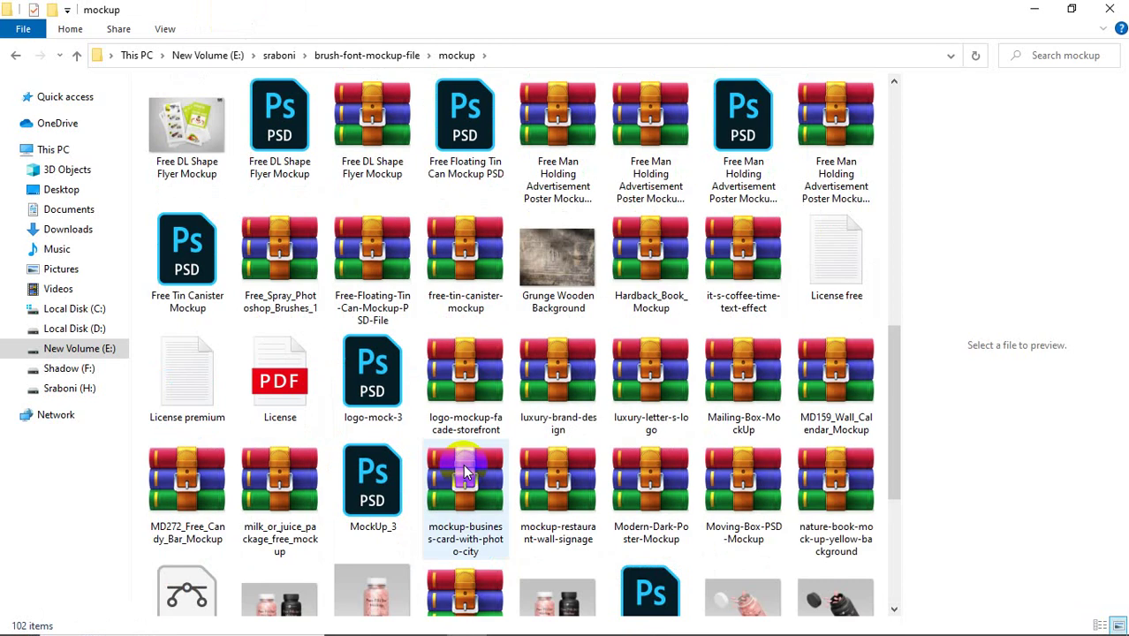
scroll(466, 473, "down", 3)
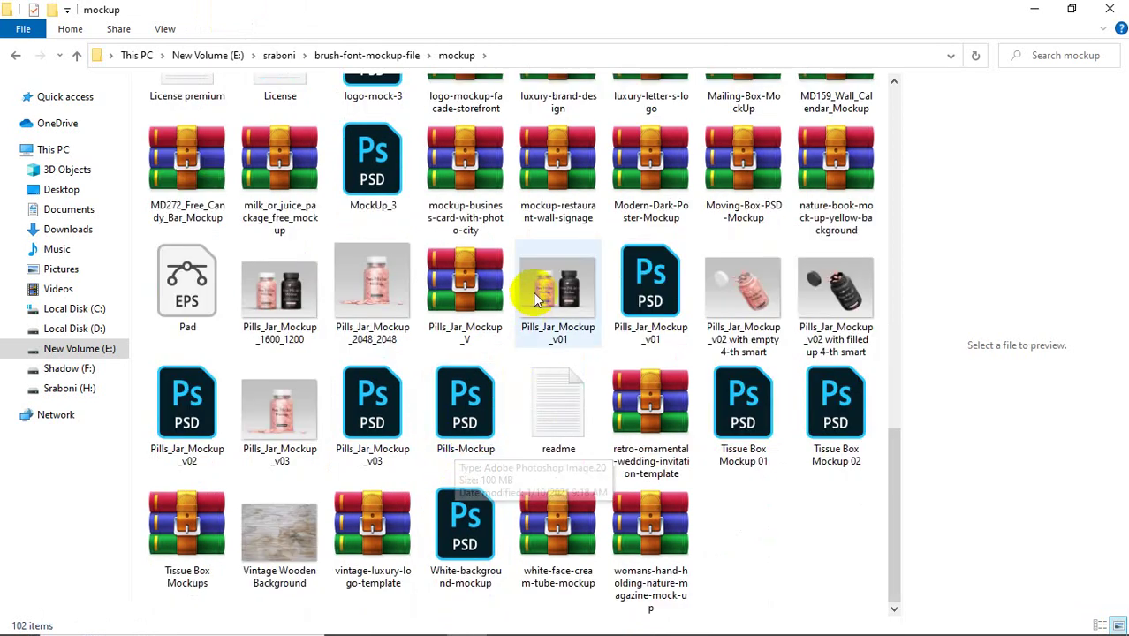
left_click(657, 284)
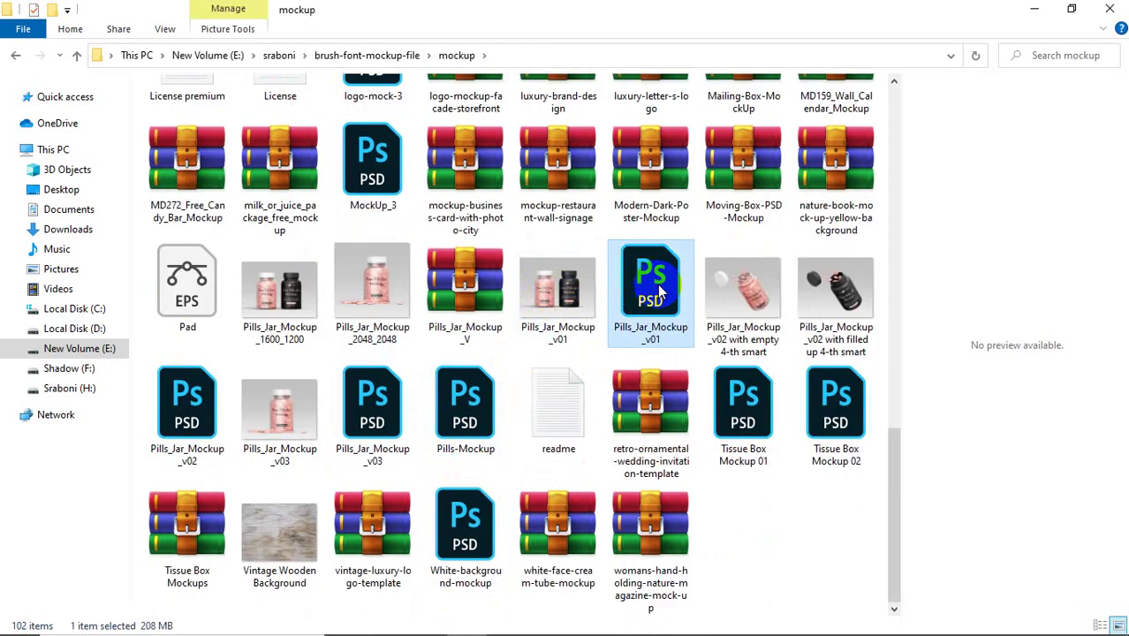
double_click(657, 283)
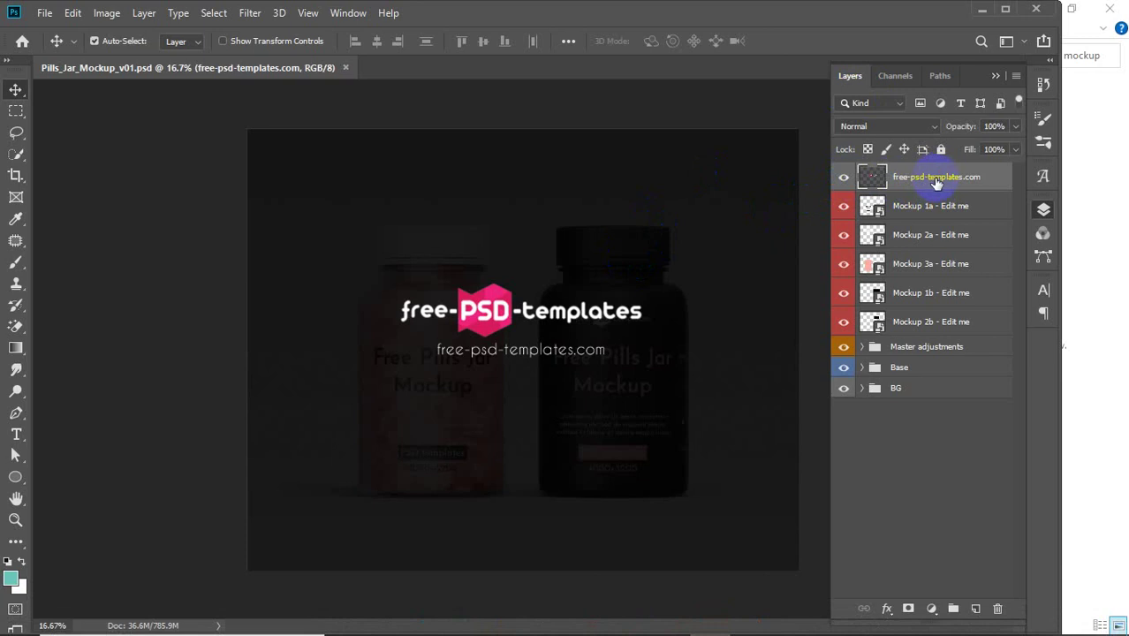
key("Delete")
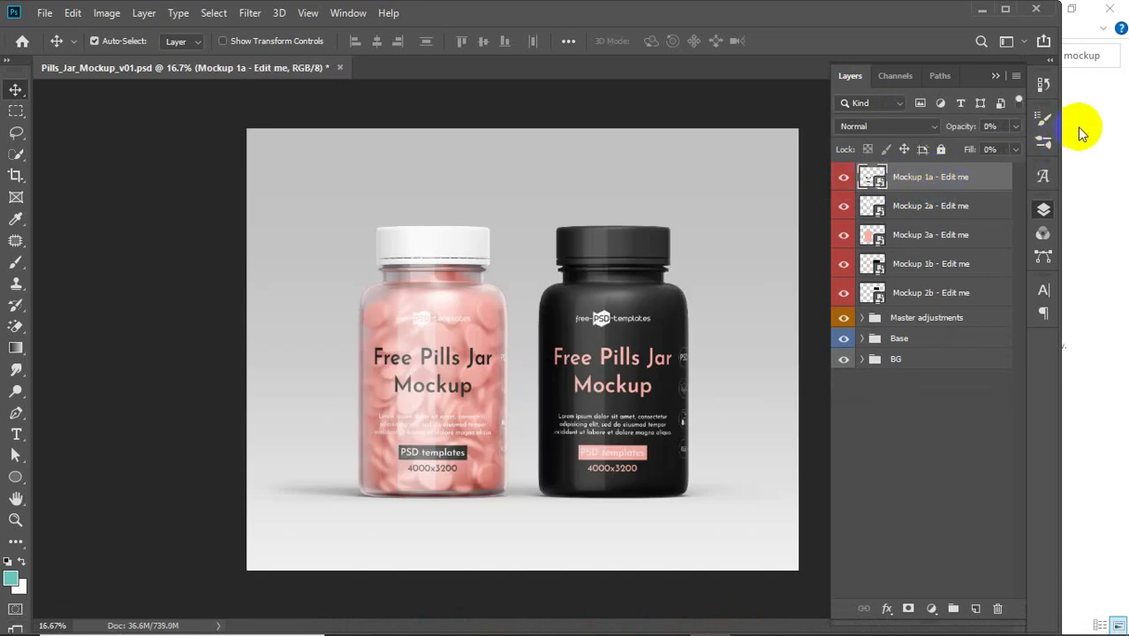
left_click(1076, 127)
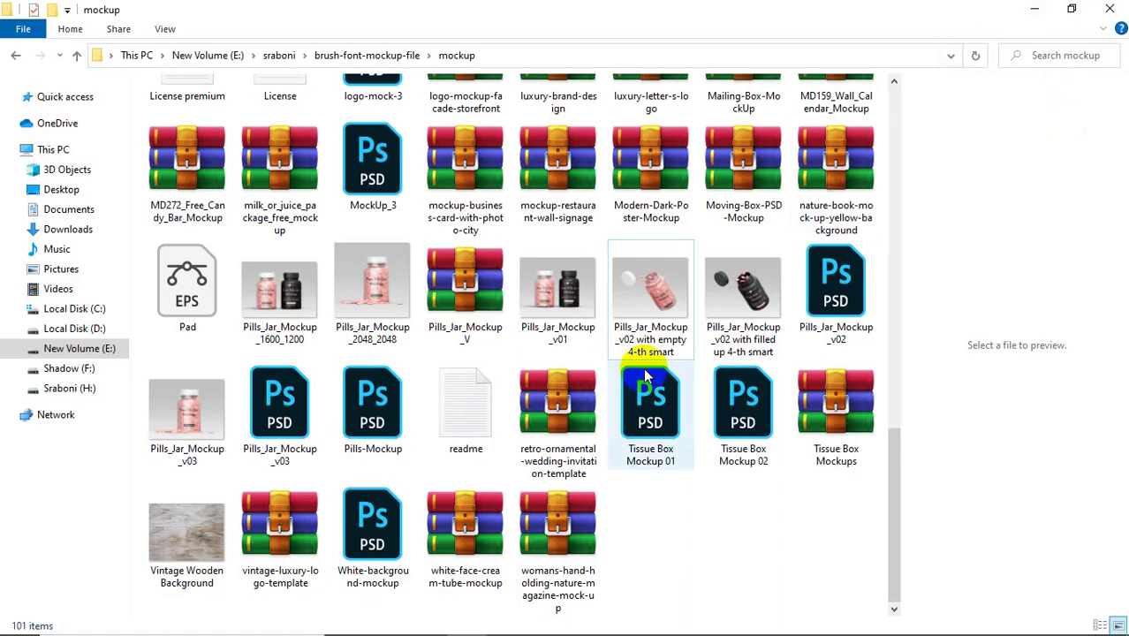
scroll(644, 375, "up", 7)
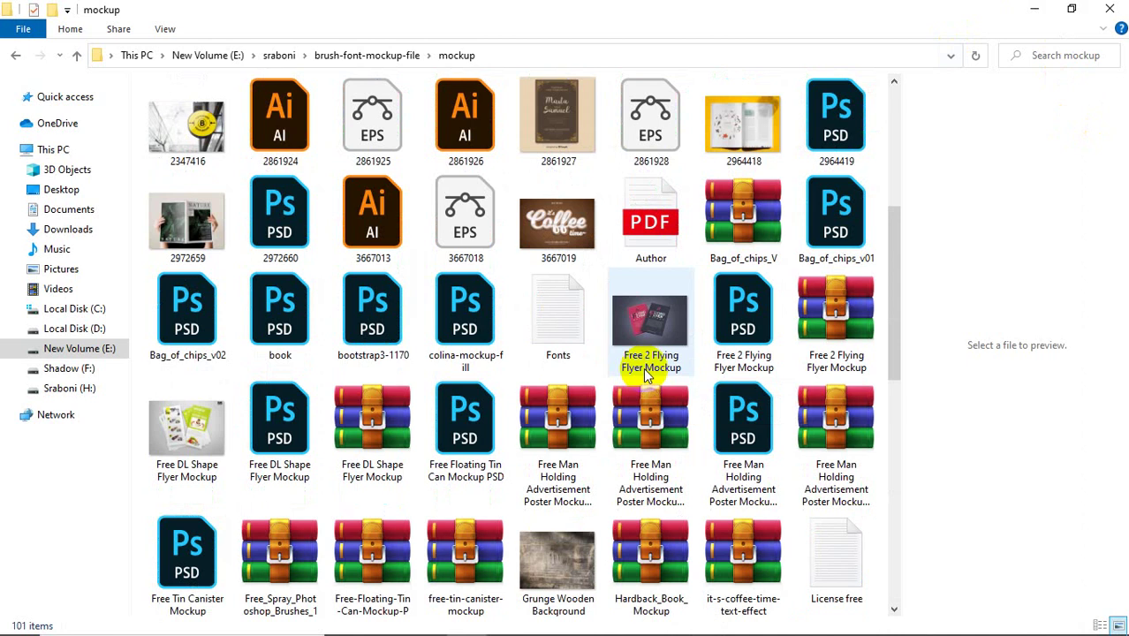
left_click(1034, 8)
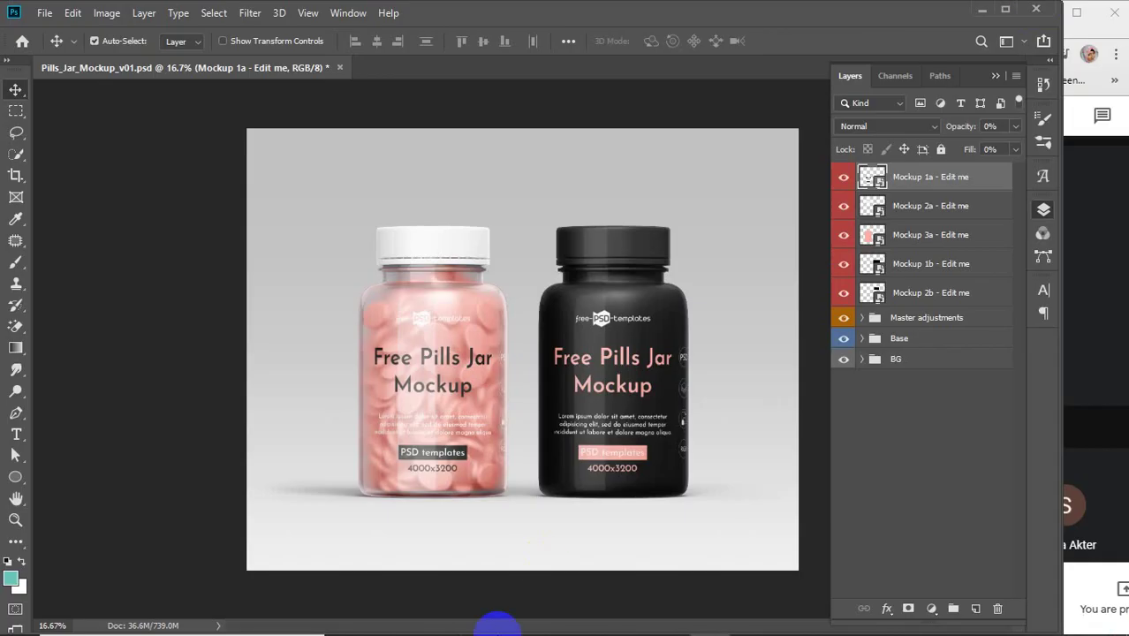
- Copy the grouped Antazol label in the Illustrator document and switch back to Photoshop
left_click(750, 619)
left_click(597, 421)
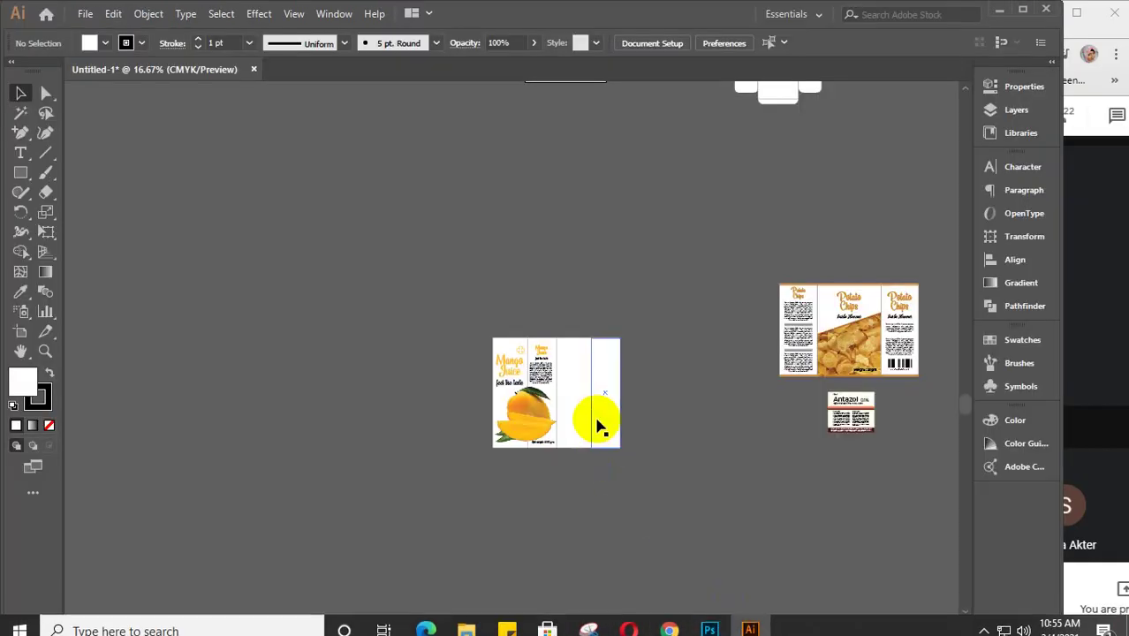
left_click(858, 415)
scroll(861, 416, "up", 5)
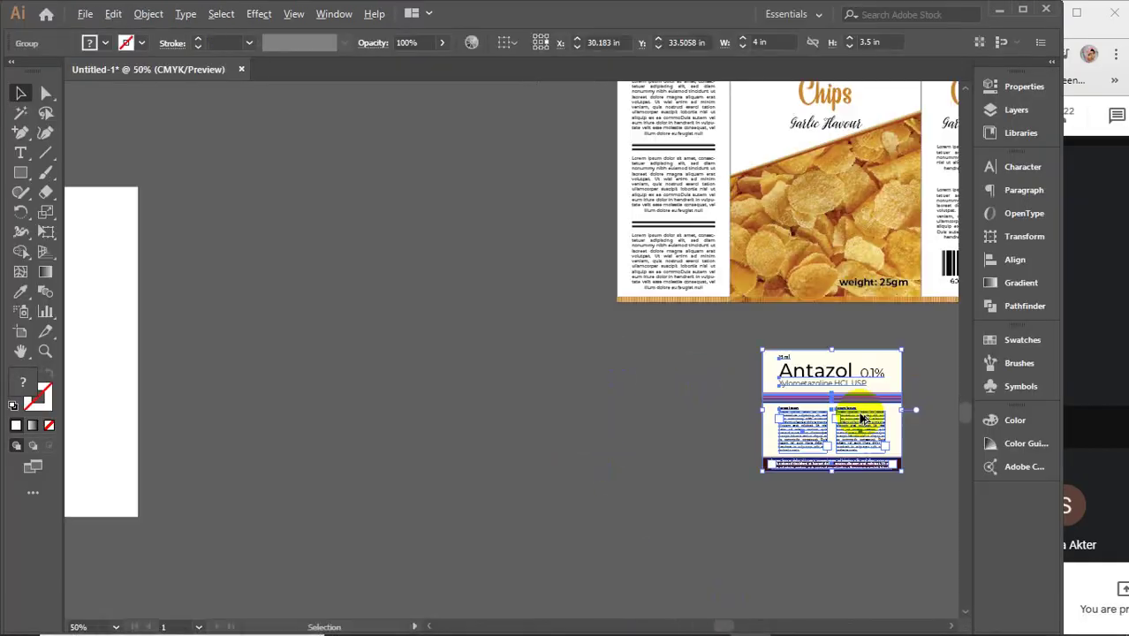
key("ctrl")
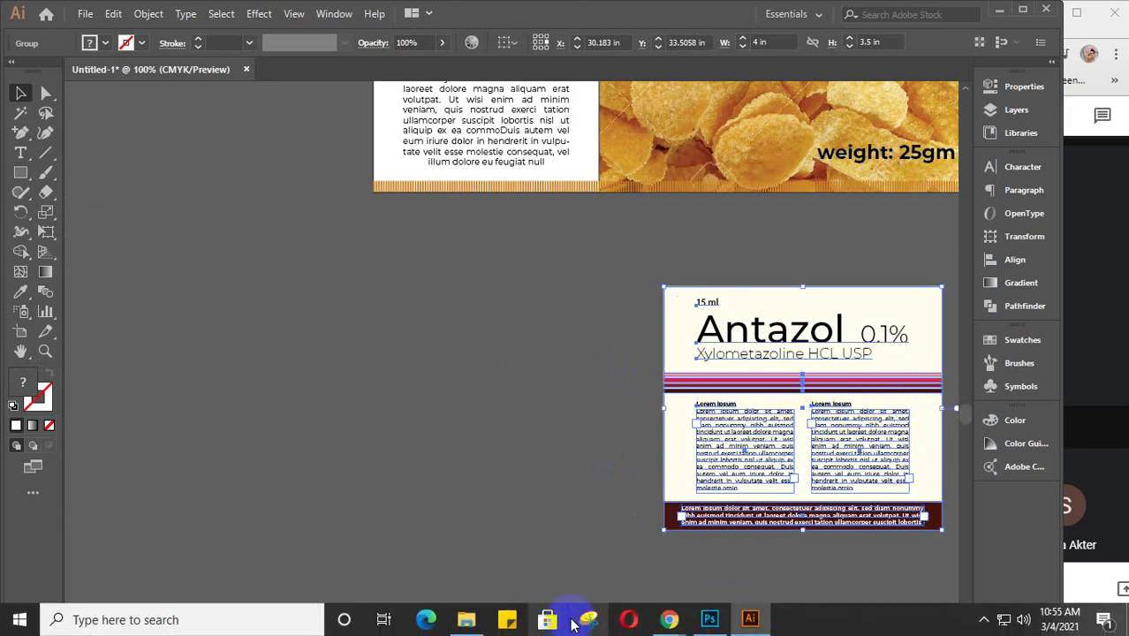
left_click(710, 618)
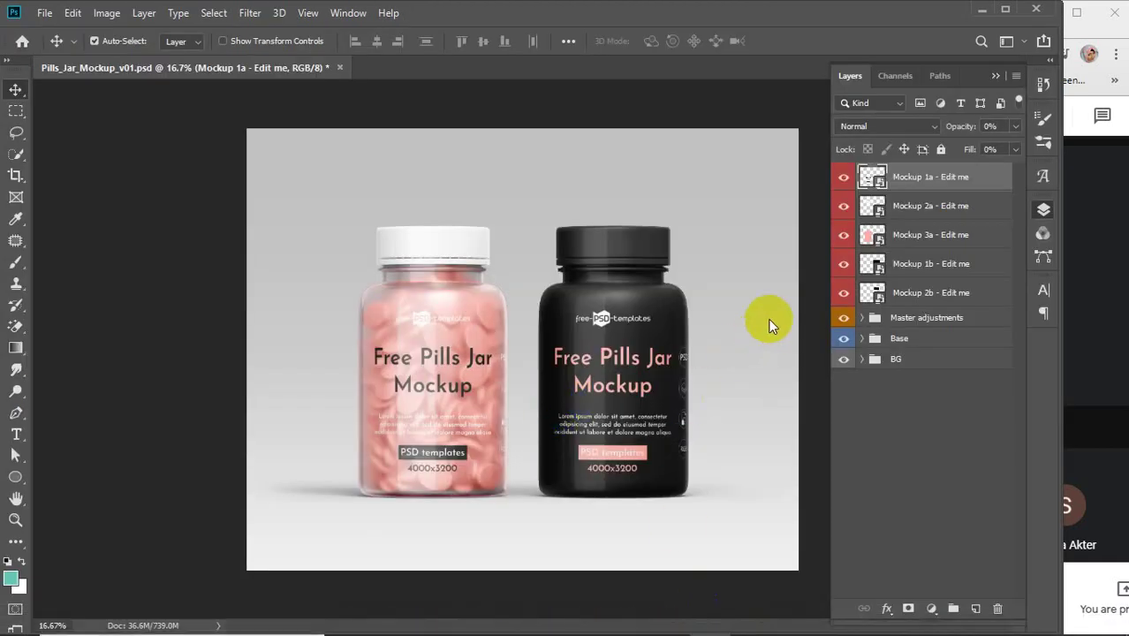
- Open the Mockup 1a - Edit me smart object, paste the label as a Smart Object, and stretch it to cover the whole canvas
double_click(872, 177)
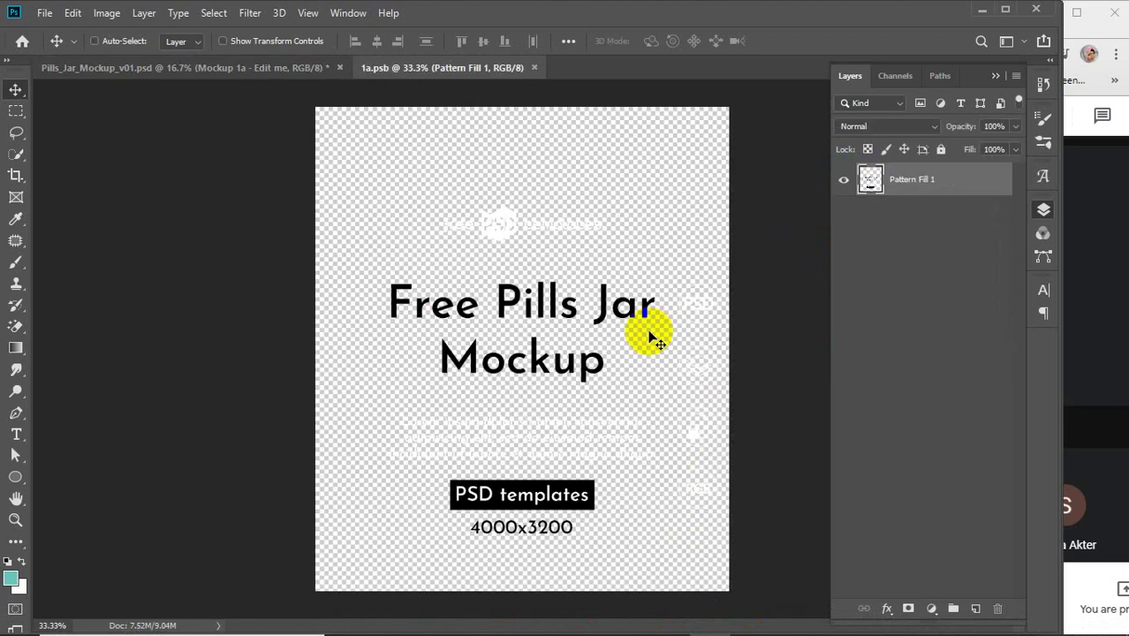
key("ctrl+v")
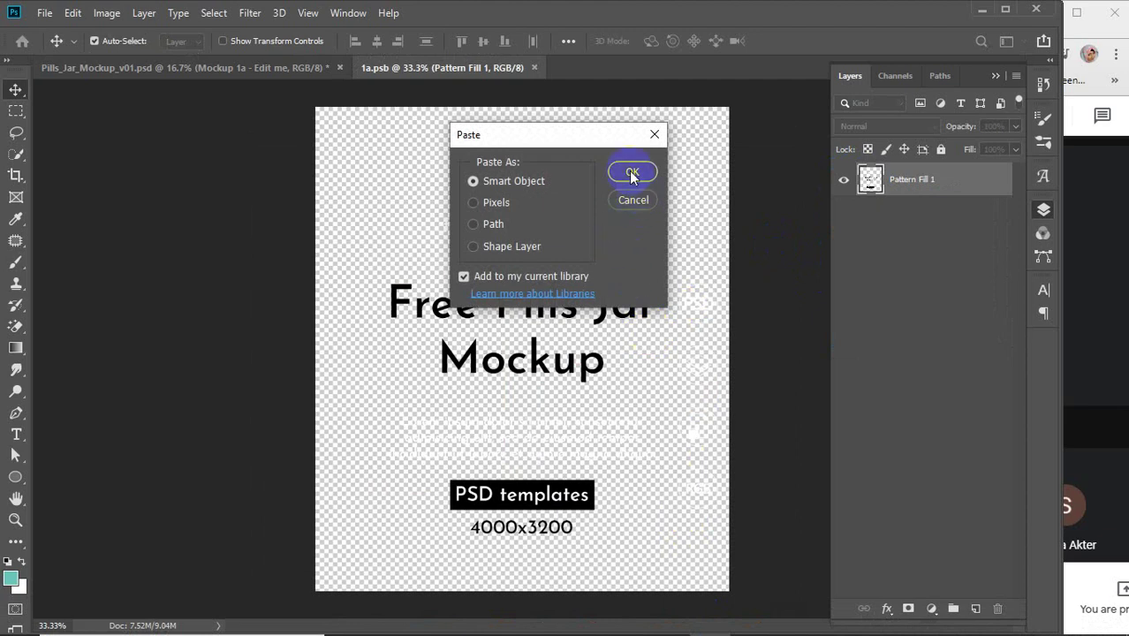
left_click(629, 172)
left_click_drag(536, 278, 494, 181)
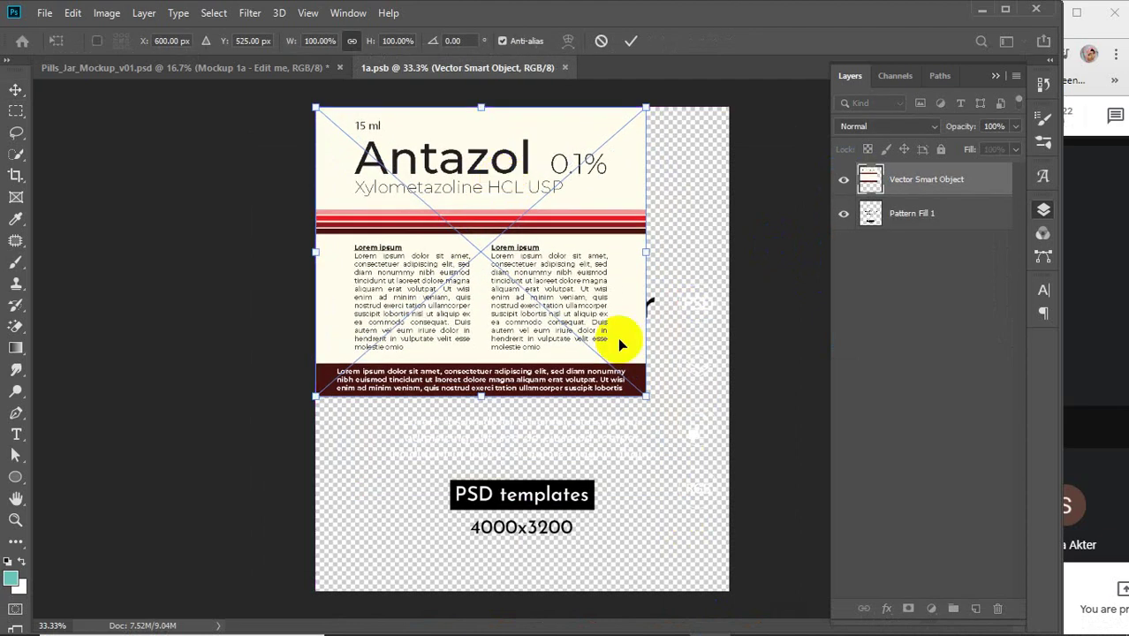
left_click_drag(647, 395, 736, 594)
left_click(631, 41)
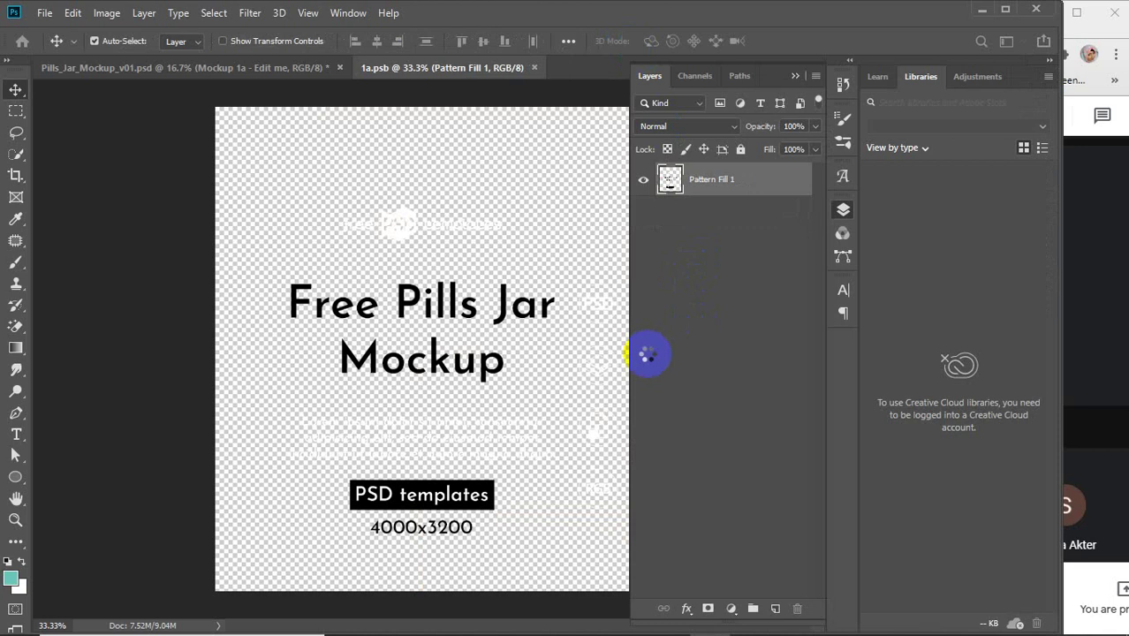
- Close the Libraries panel group, hide the Pattern Fill 1 layer, and save and close 1a.psb
left_click(736, 261)
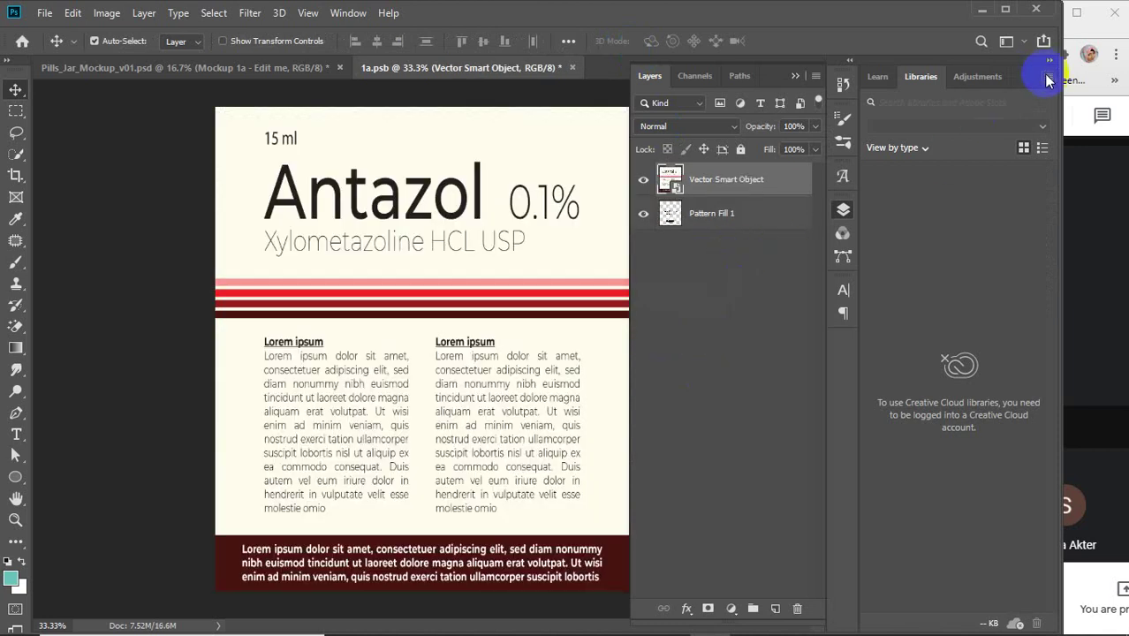
left_click(1047, 78)
left_click(1001, 258)
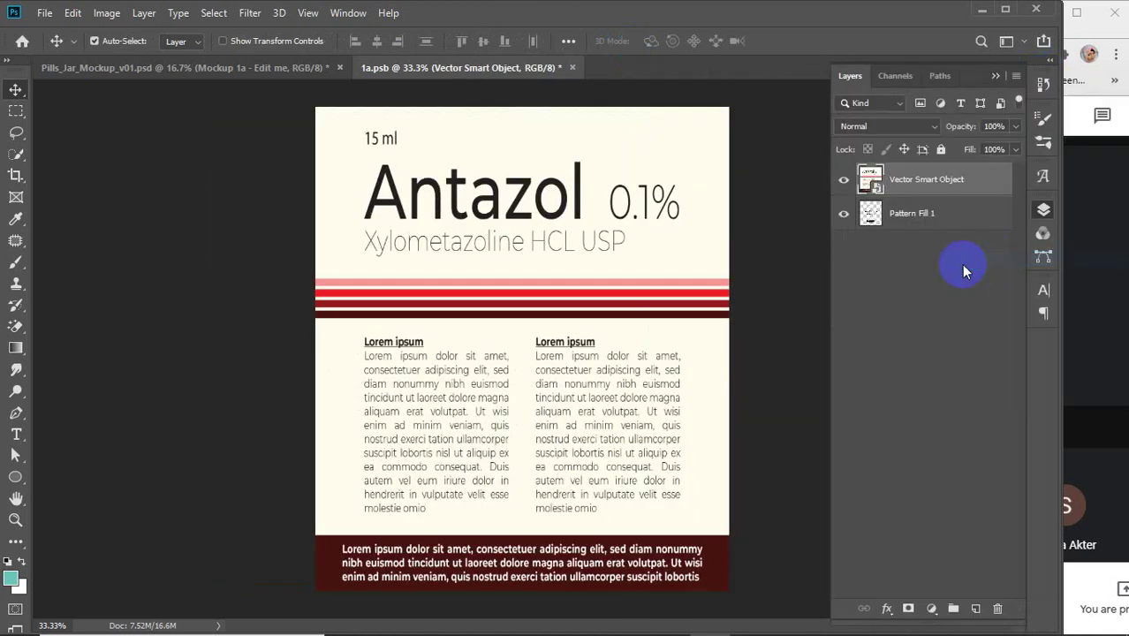
left_click(841, 220)
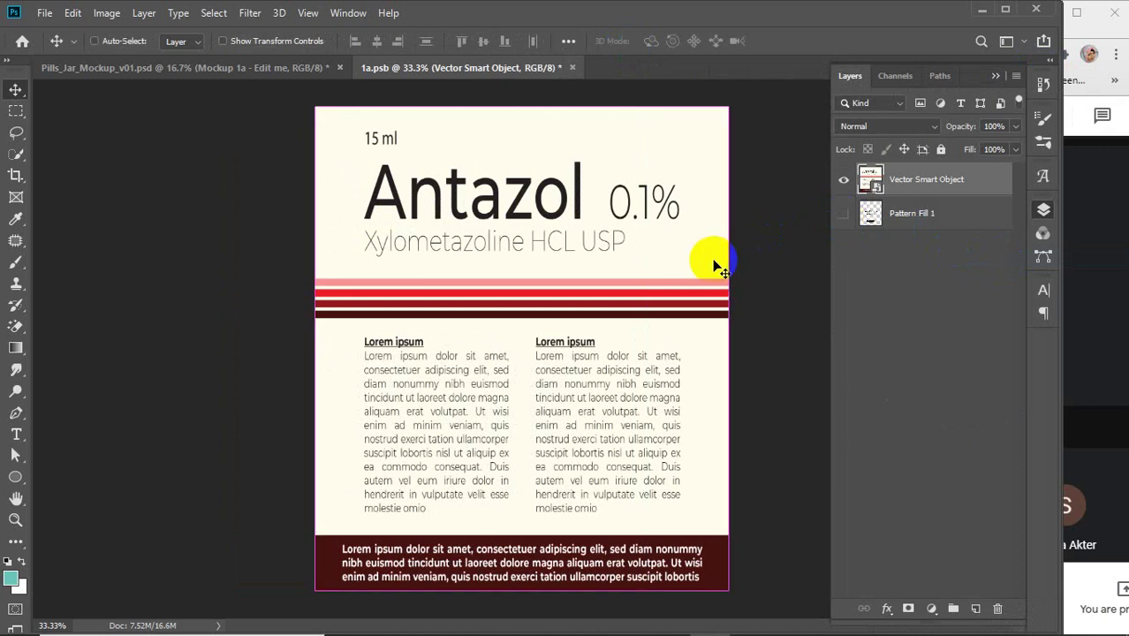
key("ctrl+s")
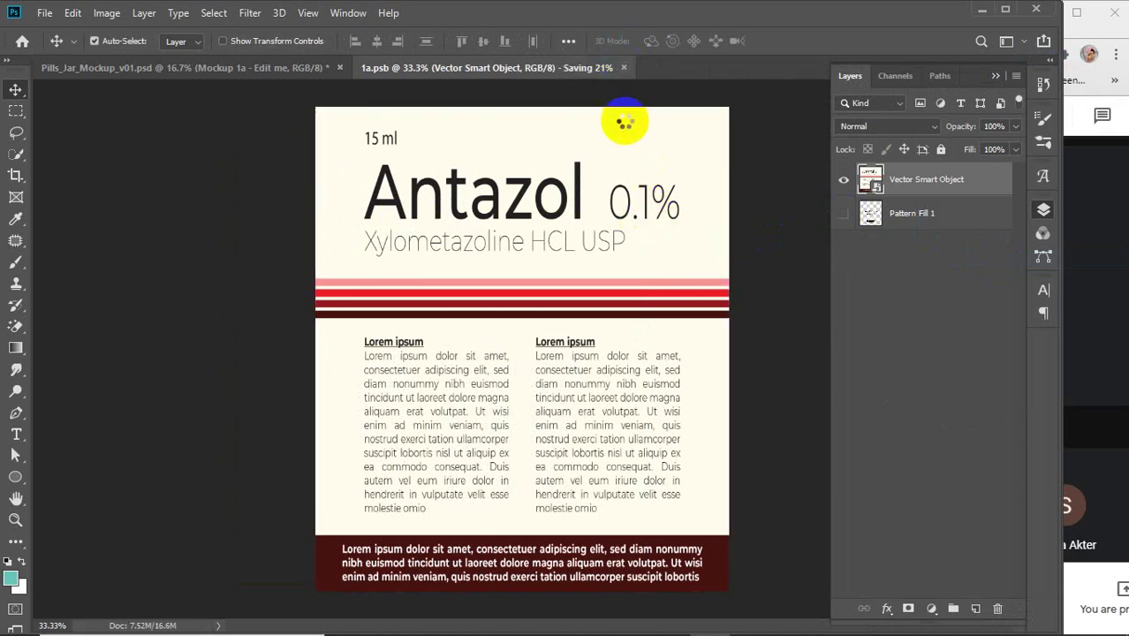
left_click(568, 71)
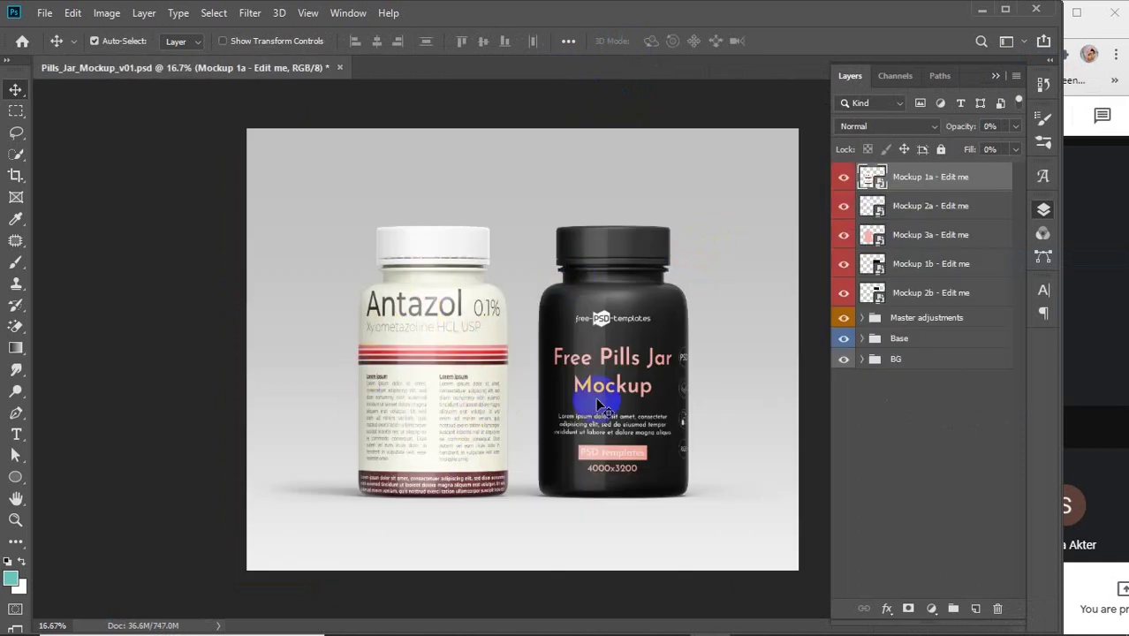
- Check and close the contents of the Mockup 2a smart object, and open the Mockup 1b - Edit me smart object for editing
double_click(873, 207)
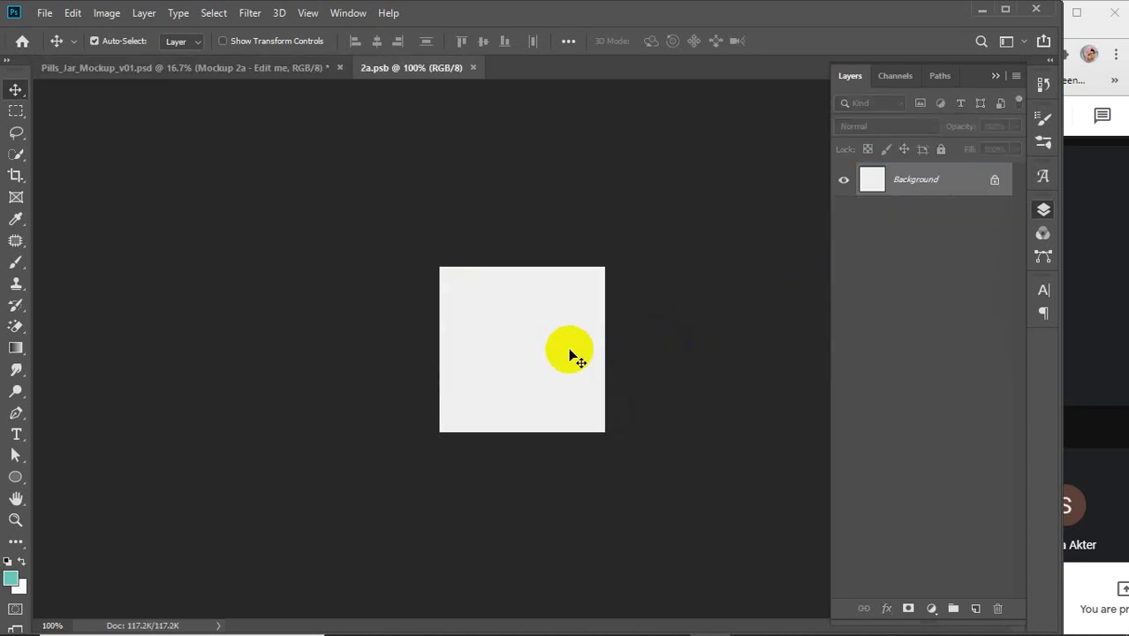
left_click(473, 67)
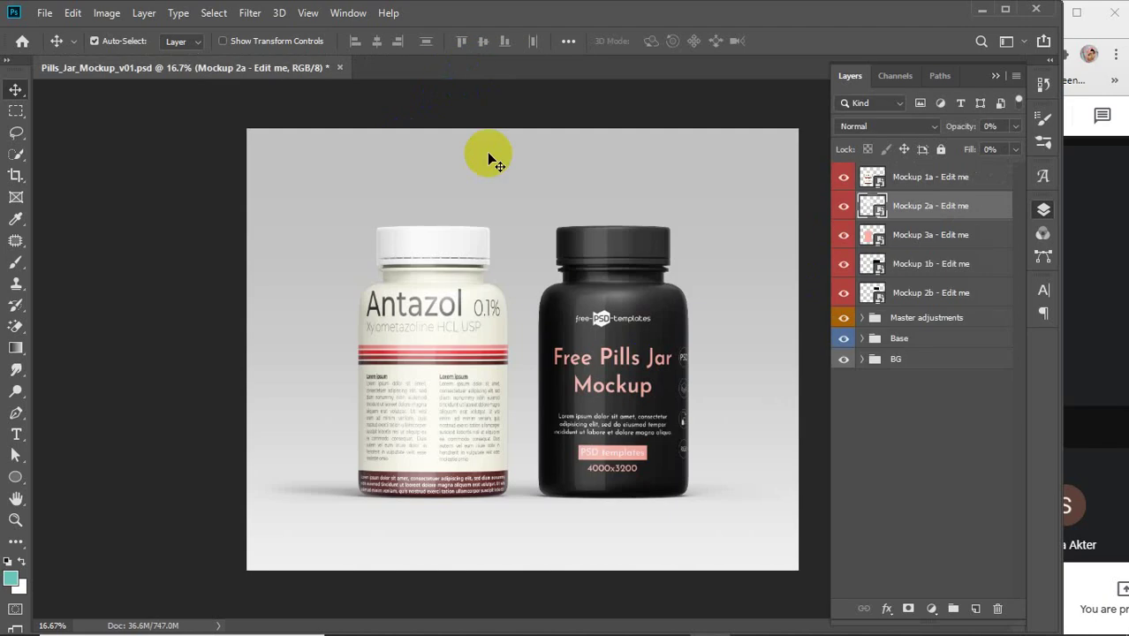
left_click(870, 263)
double_click(870, 263)
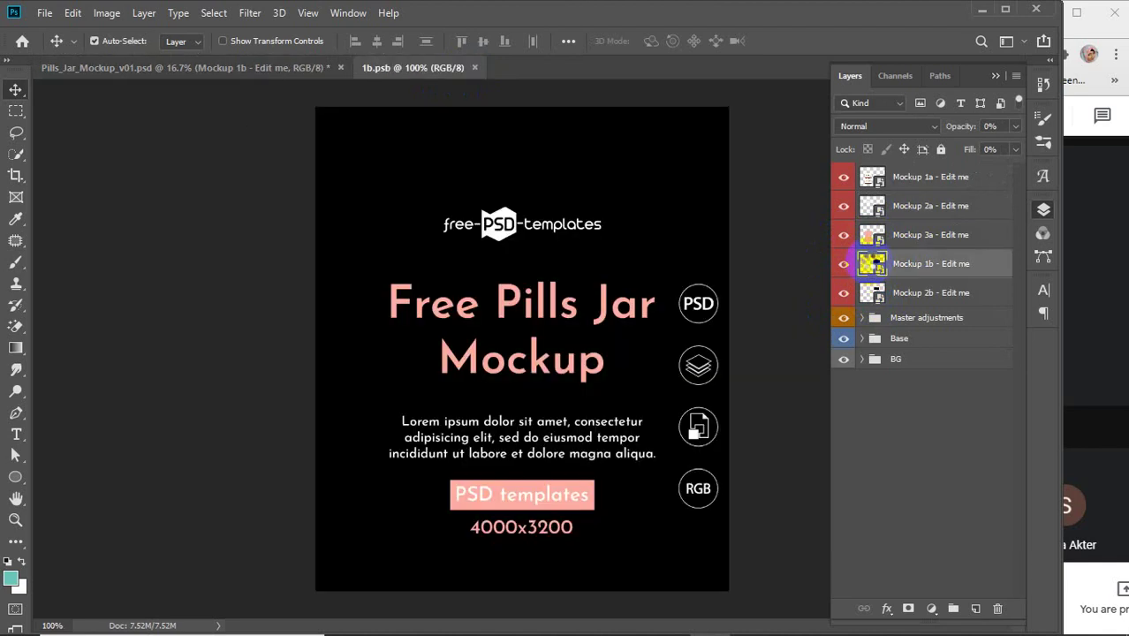
- Paste the Antazol label into 1b.psb as a Smart Object and stretch it to cover the canvas, 125% wide and 166.95% high
key("ctrl+v")
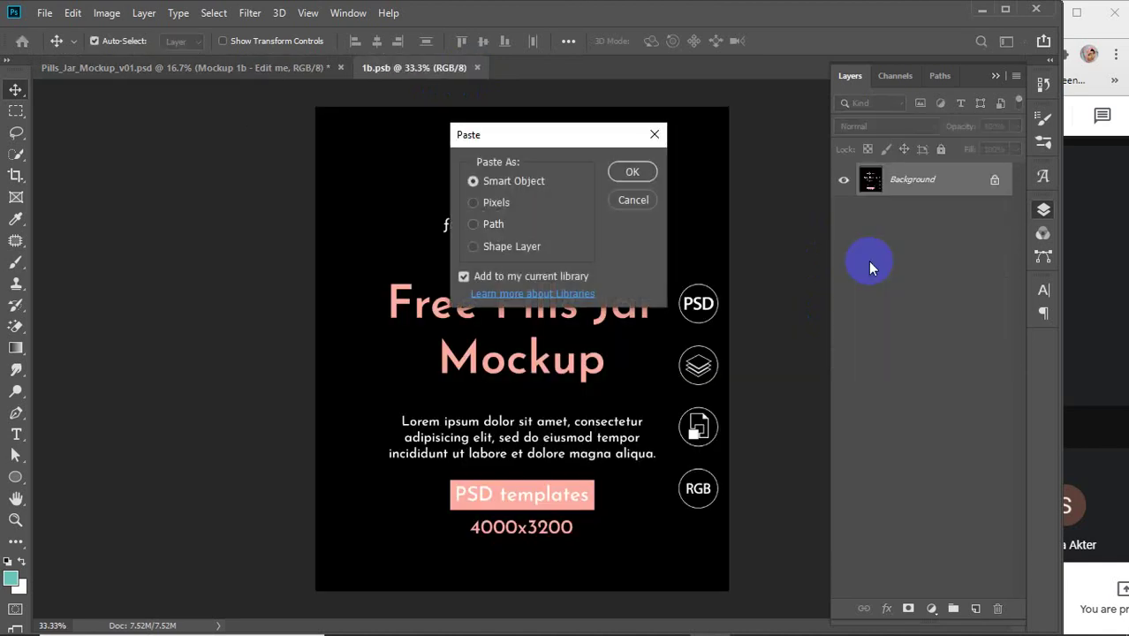
left_click(621, 175)
left_click_drag(434, 258, 400, 159)
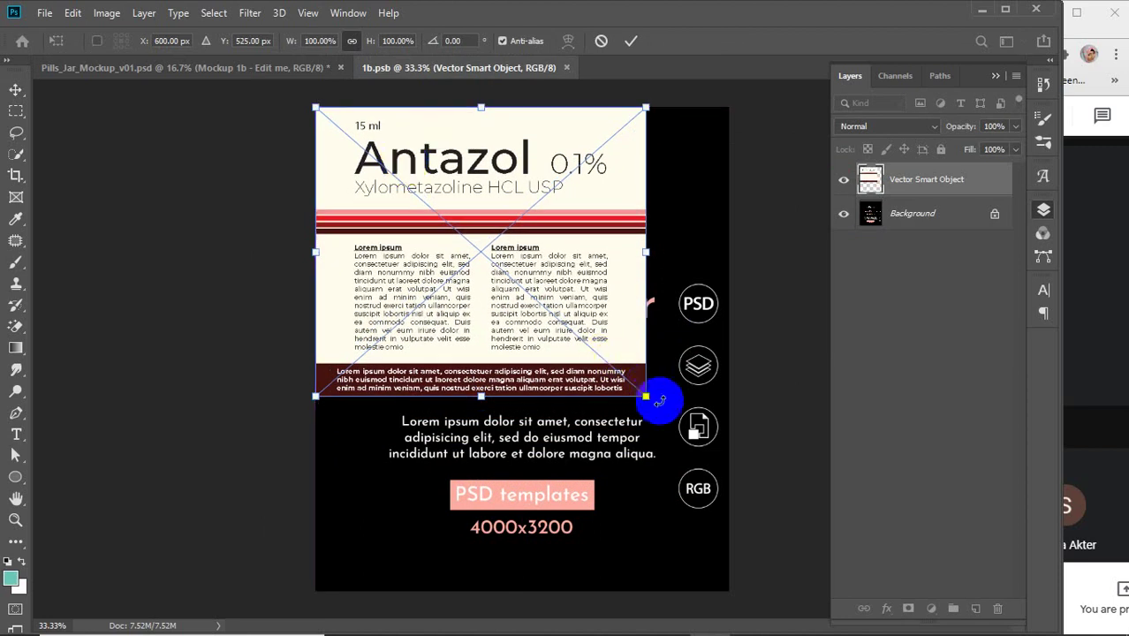
left_click_drag(647, 397, 729, 589)
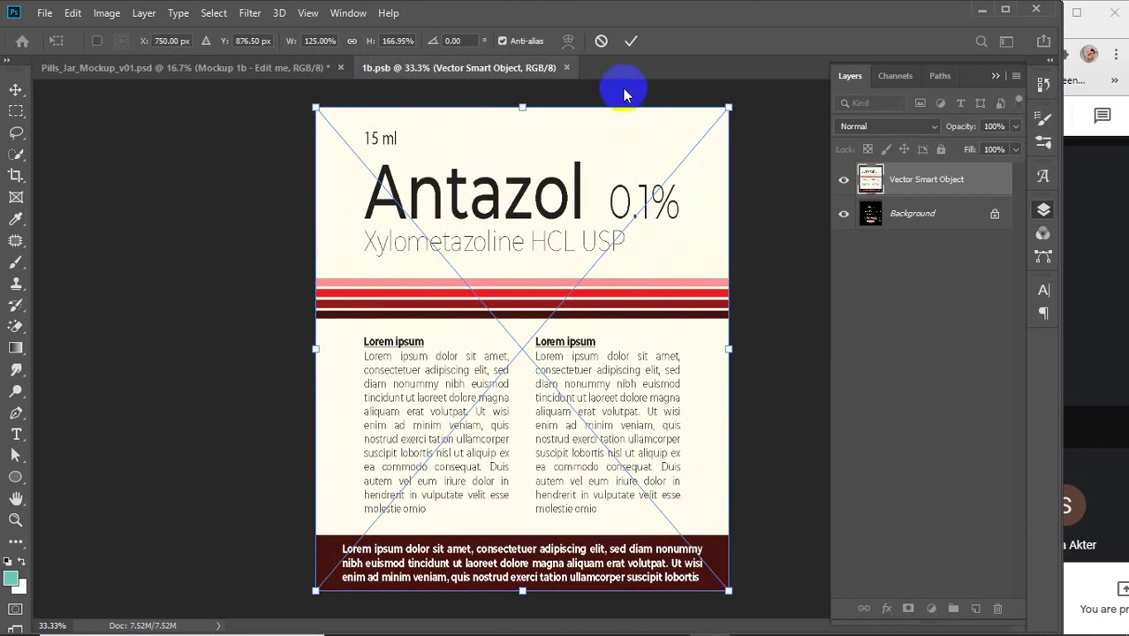
left_click(629, 40)
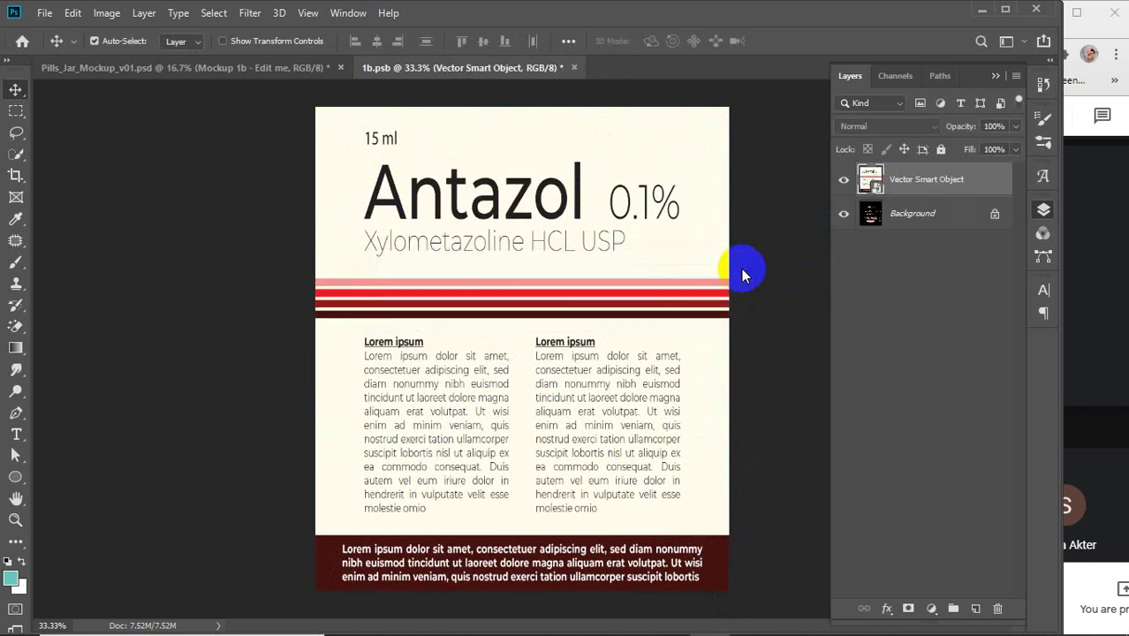
- Hide the Background layer in 1b.psb, and save and close the smart object file
left_click(843, 213)
key("ctrl+s")
left_click(566, 68)
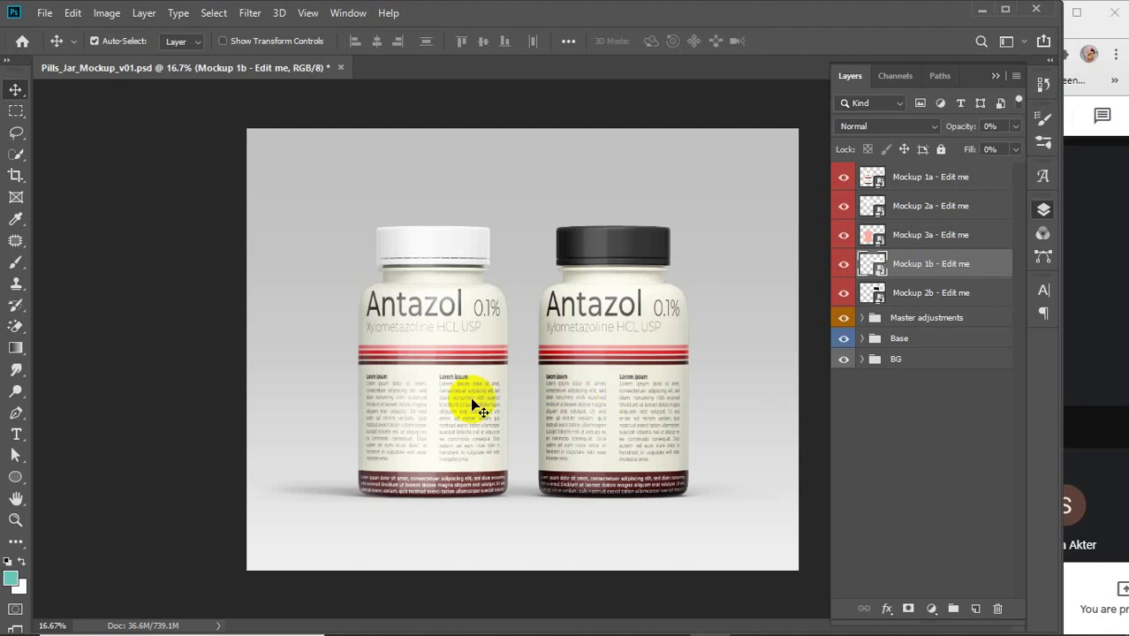
- Save the two-jar mockup to the Desktop as a JPEG named 1 at Maximum quality 12 with Baseline ("Standard") format
left_click(44, 13)
left_click(92, 201)
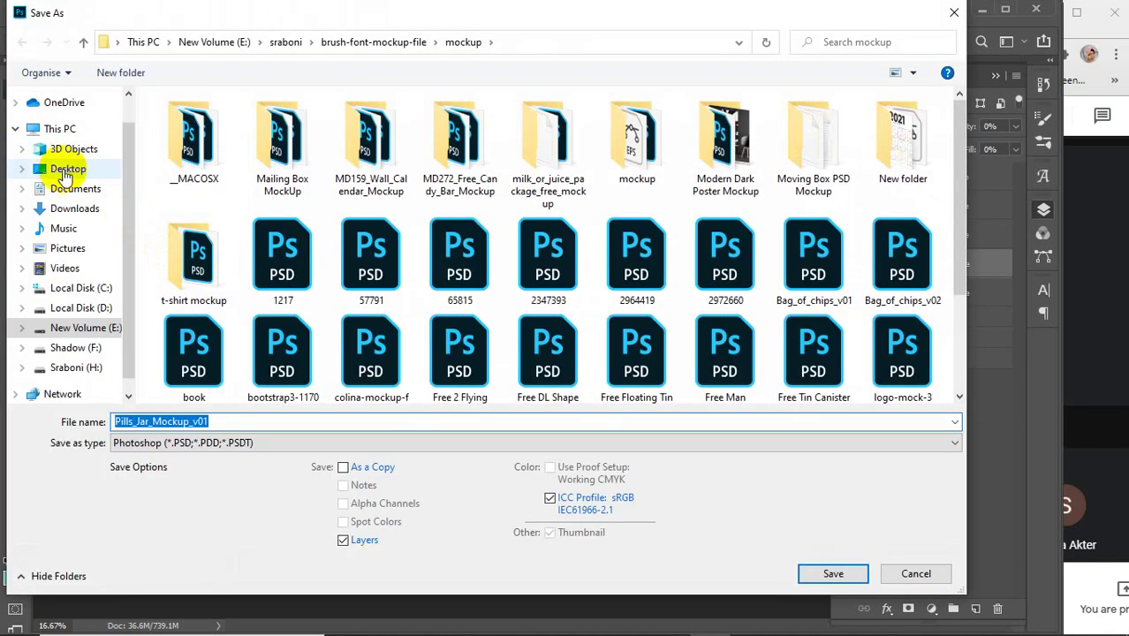
double_click(252, 420)
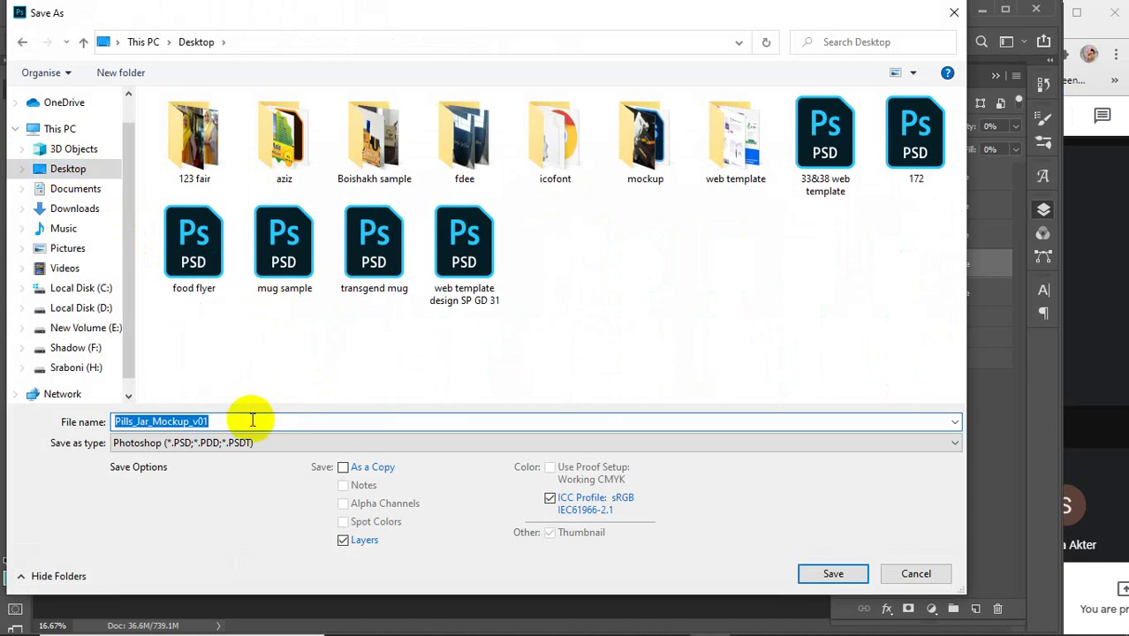
type("1")
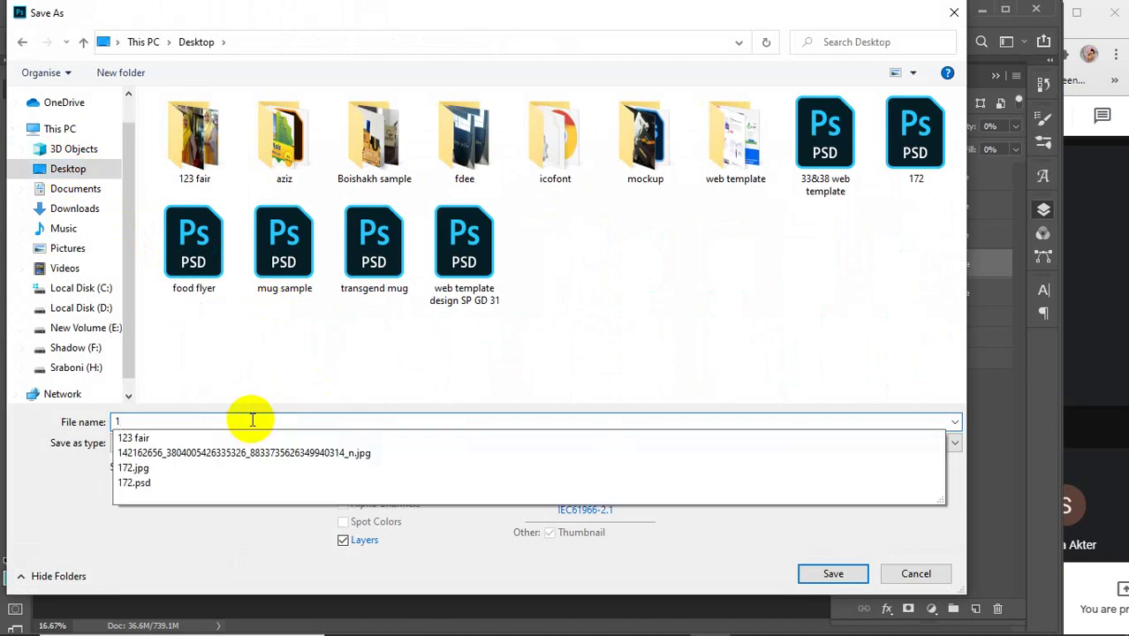
left_click(812, 542)
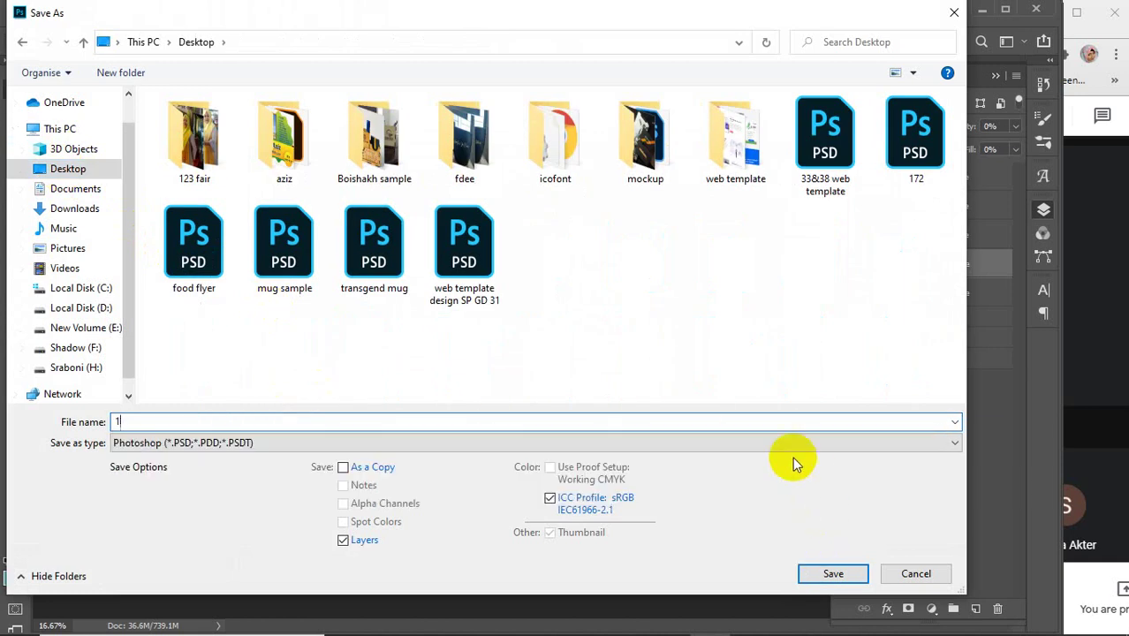
left_click(782, 444)
left_click(227, 279)
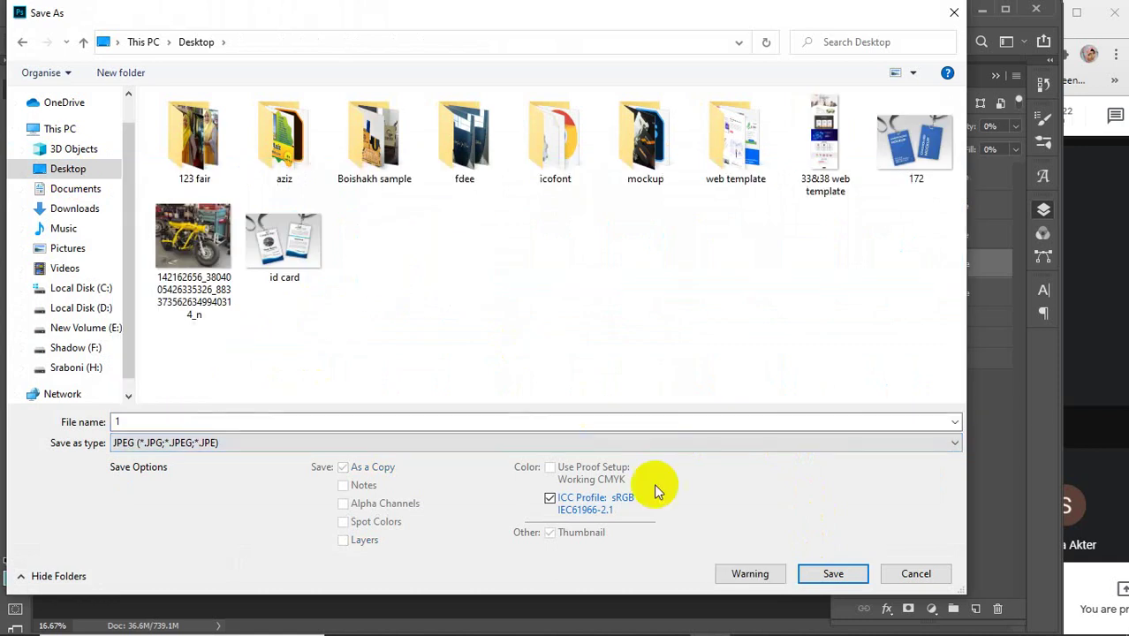
left_click(831, 574)
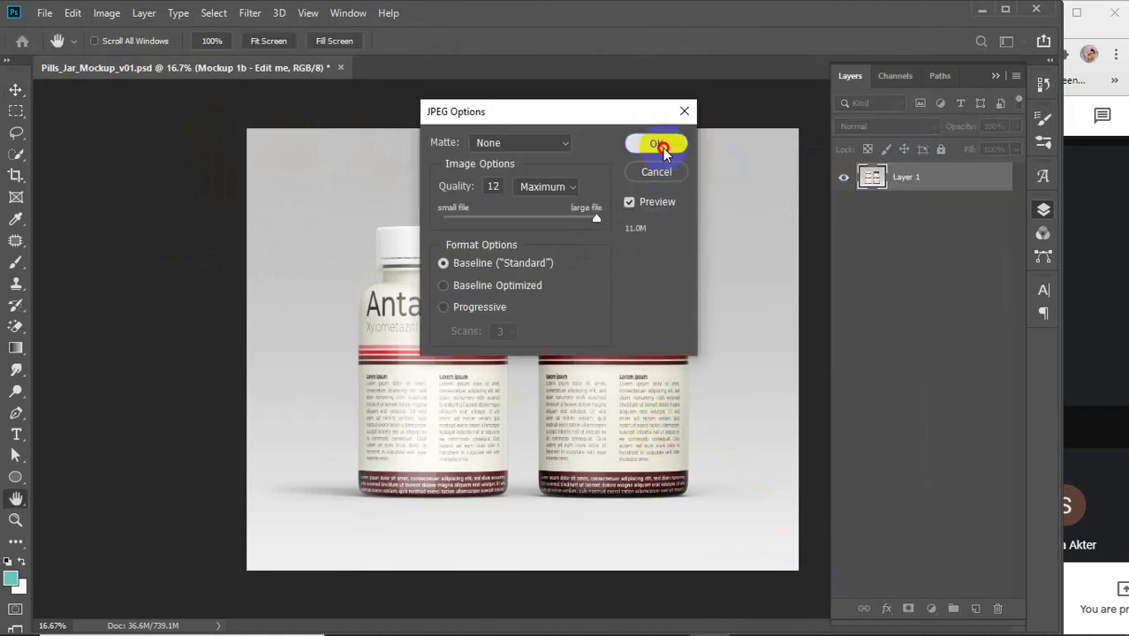
left_click(662, 146)
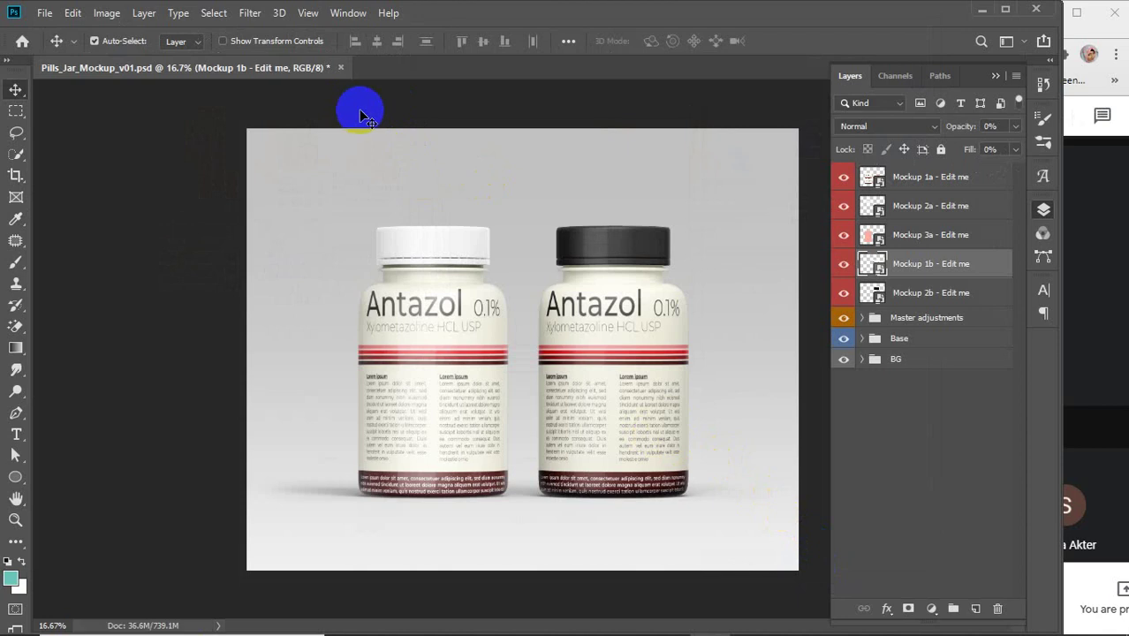
- Close Pills_Jar_Mockup_v01.psd without saving its changes and return to the mockup folder in File Explorer
left_click(342, 68)
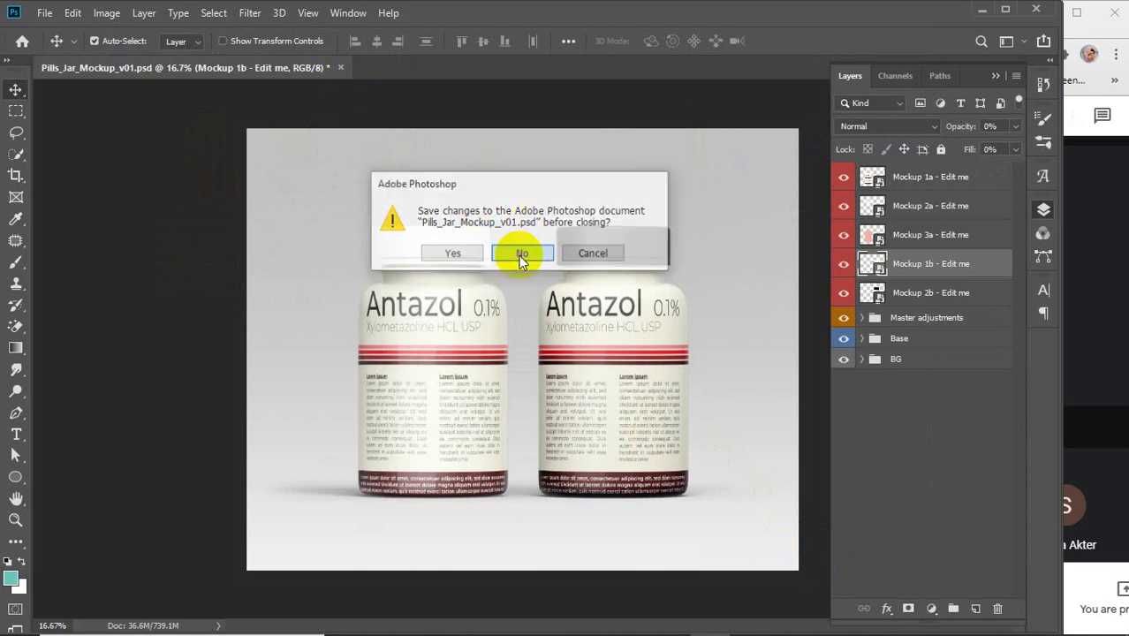
left_click(519, 255)
mouse_move(598, 634)
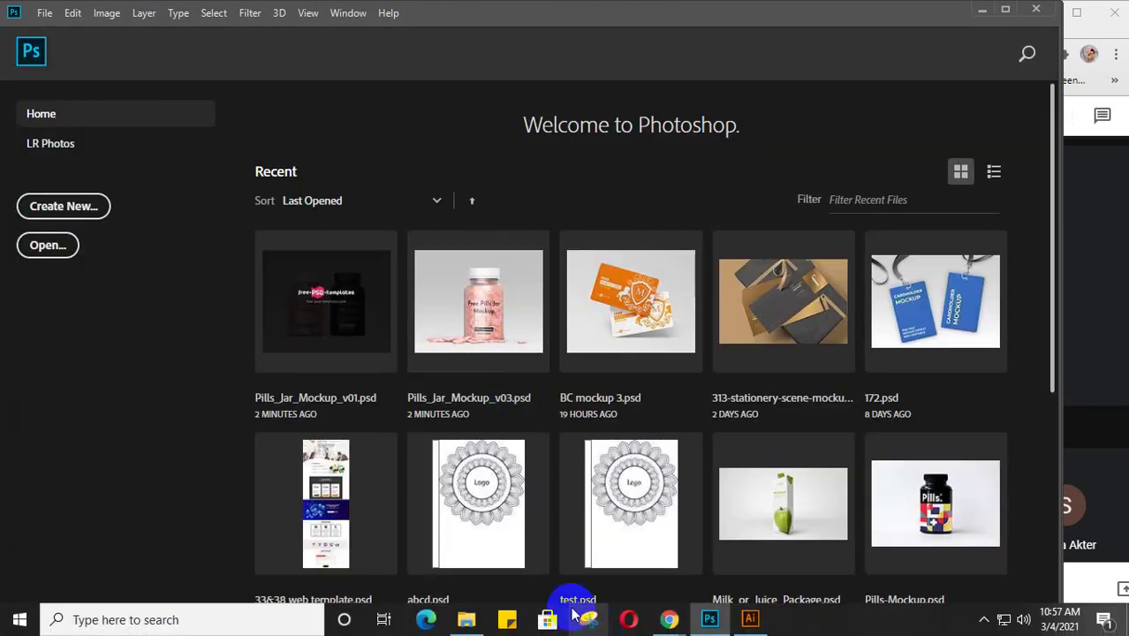
left_click(463, 621)
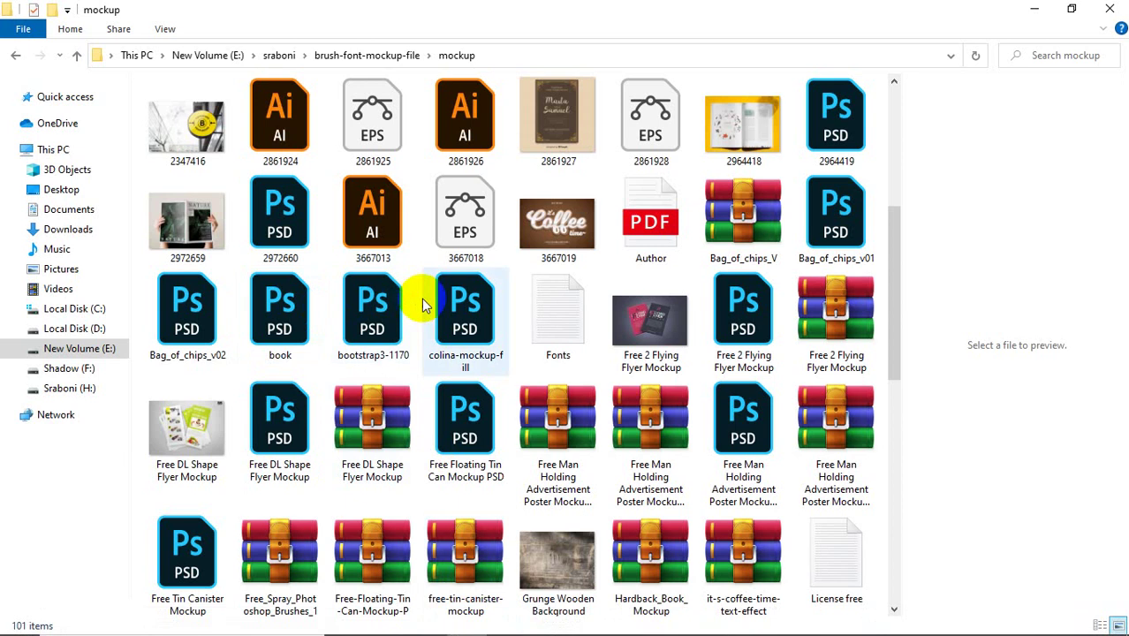
scroll(421, 301, "up", 3)
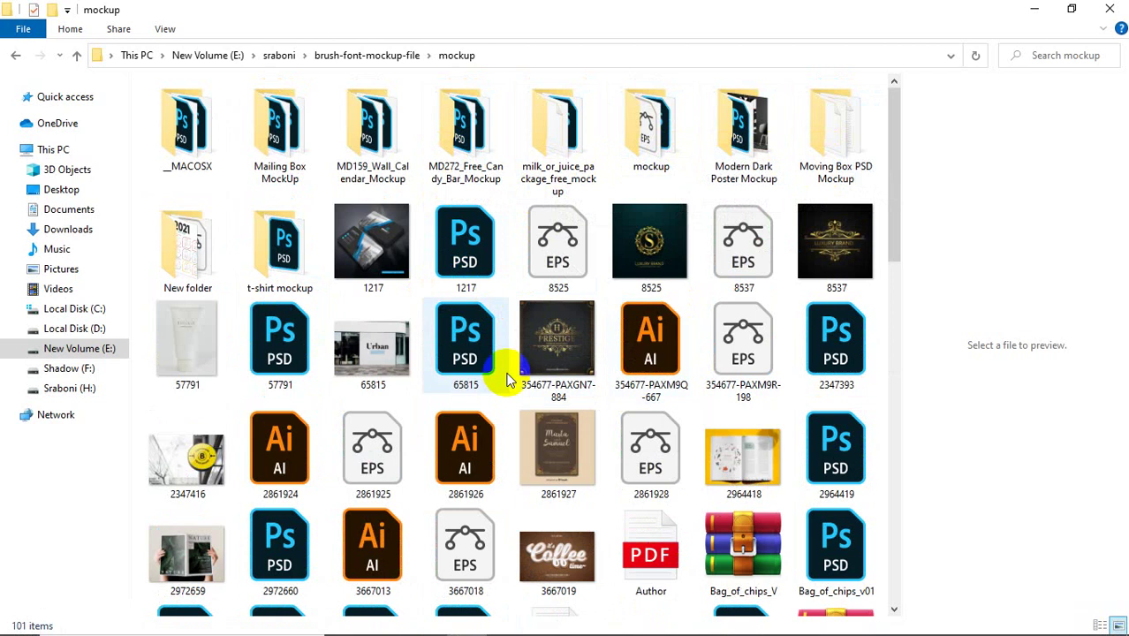
- Browse the H: drive in a new File Explorer window to the Product Packaging Mockup folder inside GD elements > mockup
right_click(78, 389)
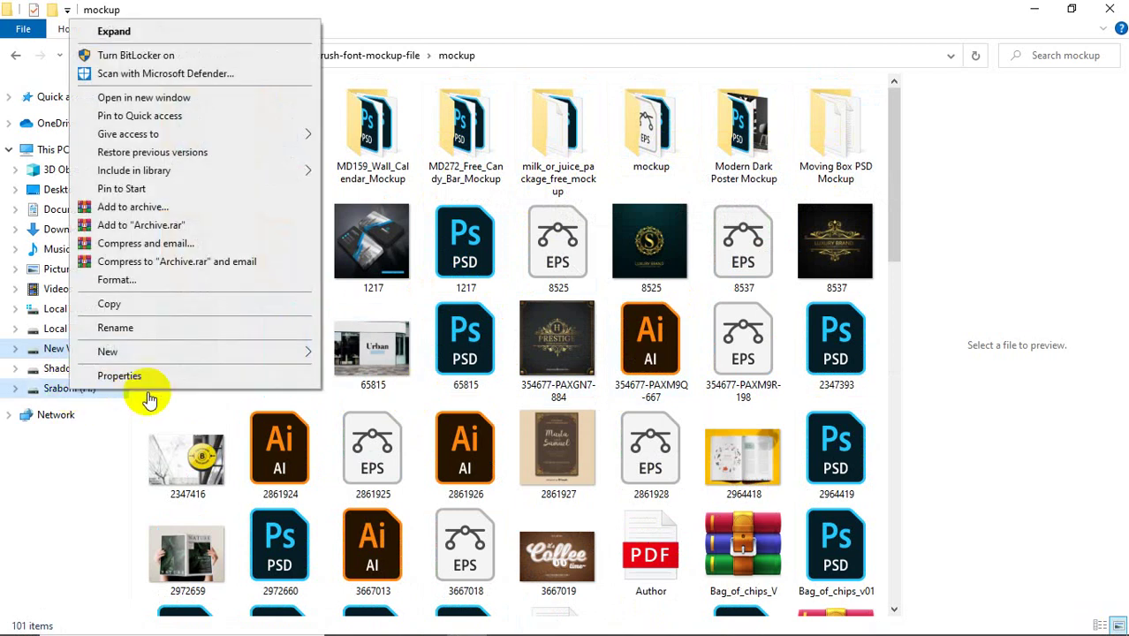
left_click(142, 96)
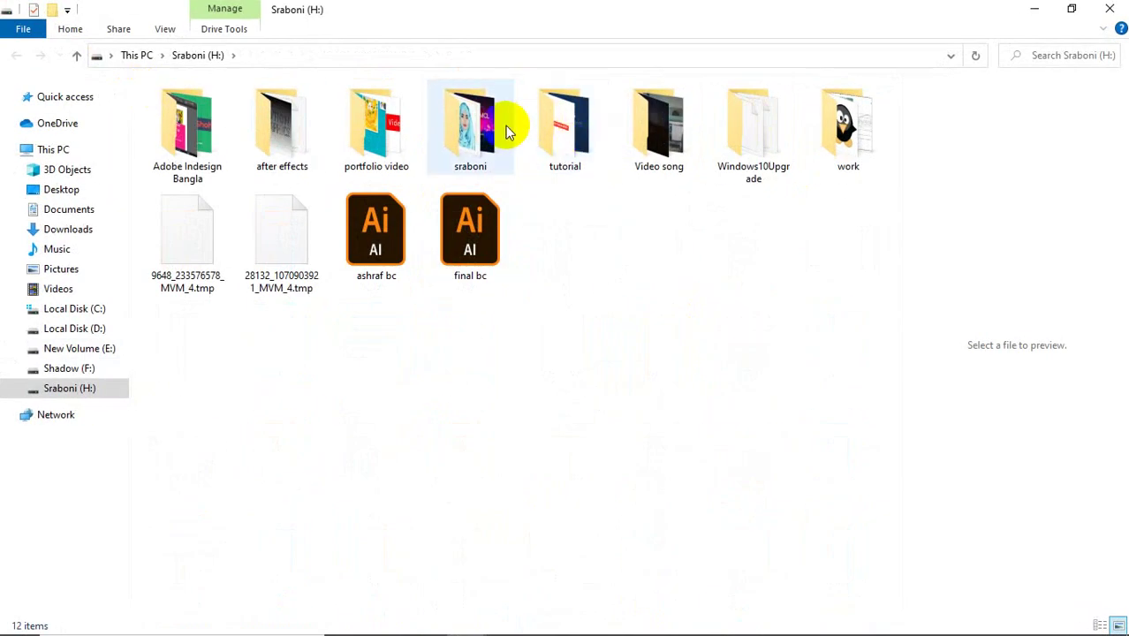
double_click(508, 130)
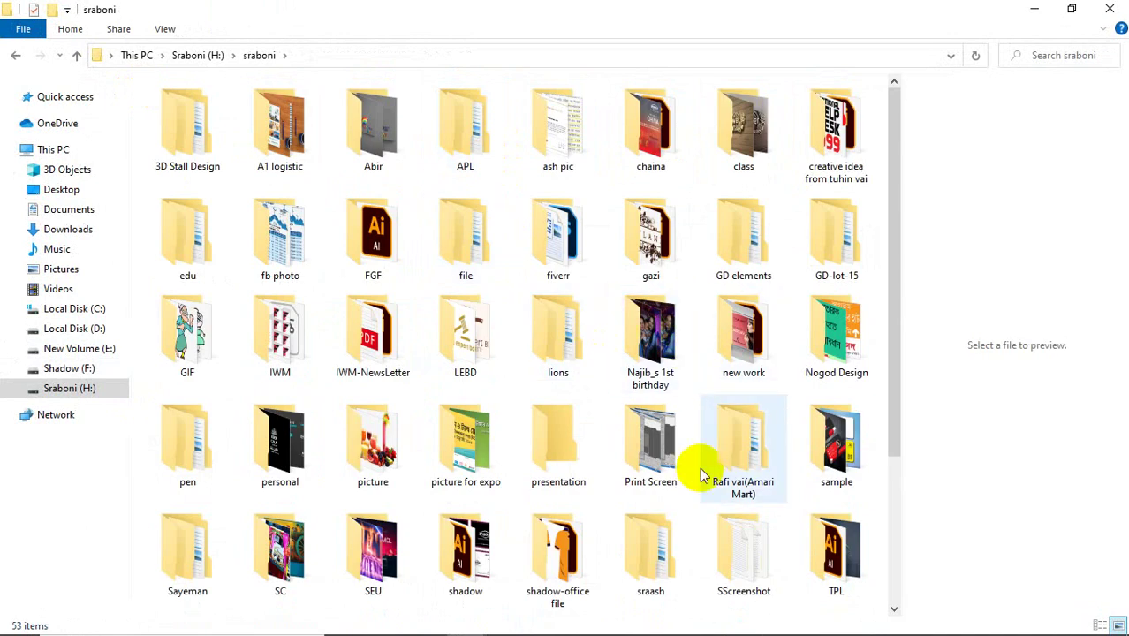
double_click(727, 226)
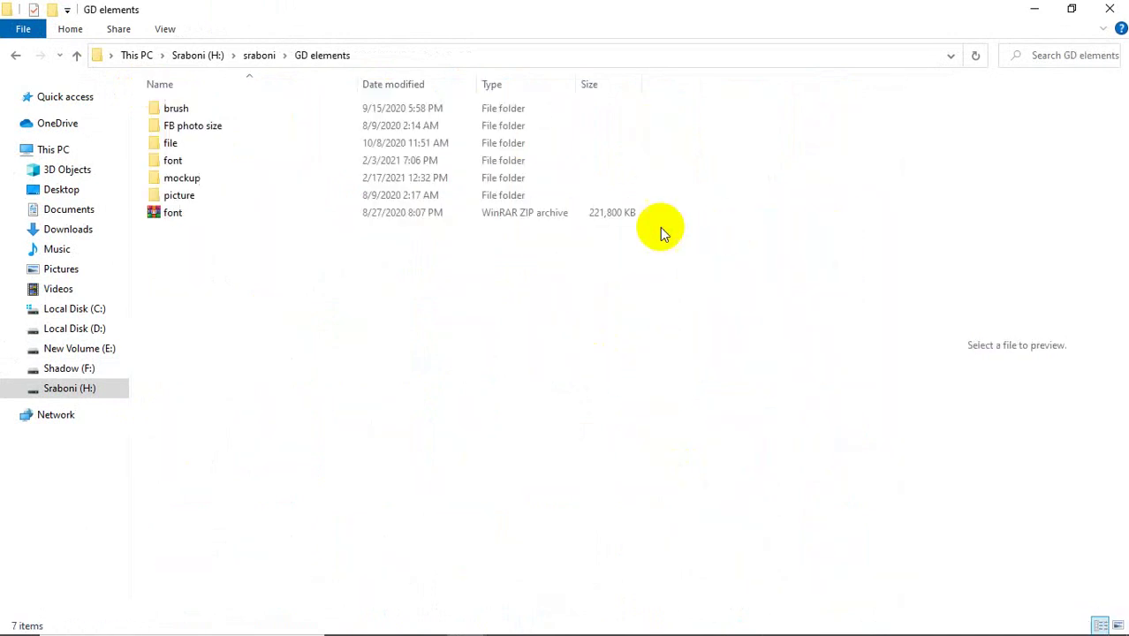
double_click(247, 178)
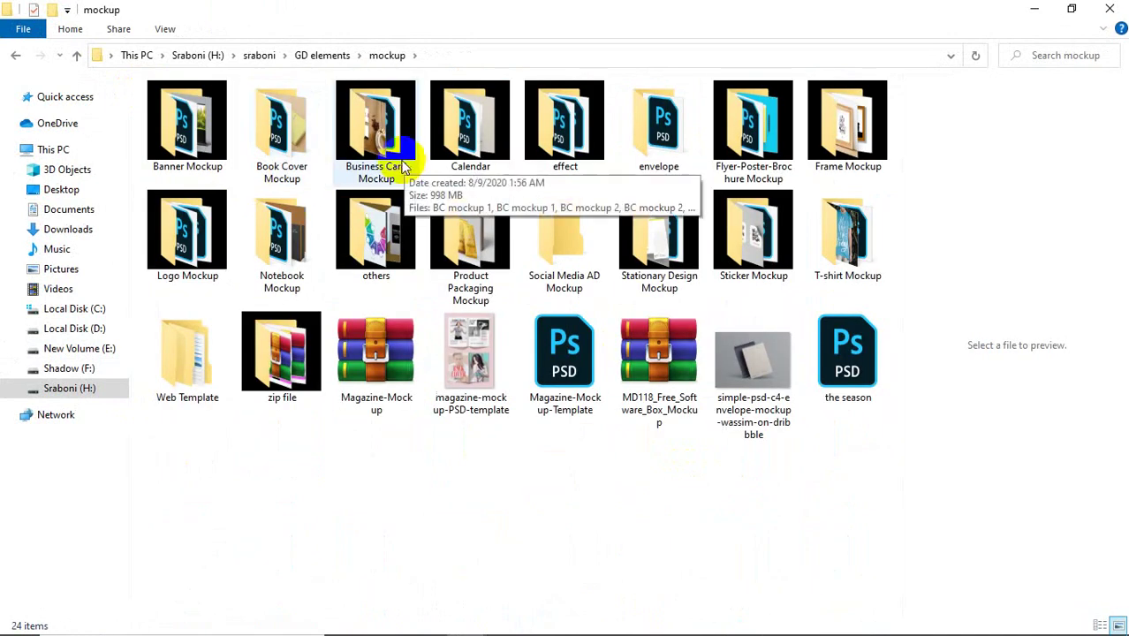
double_click(479, 247)
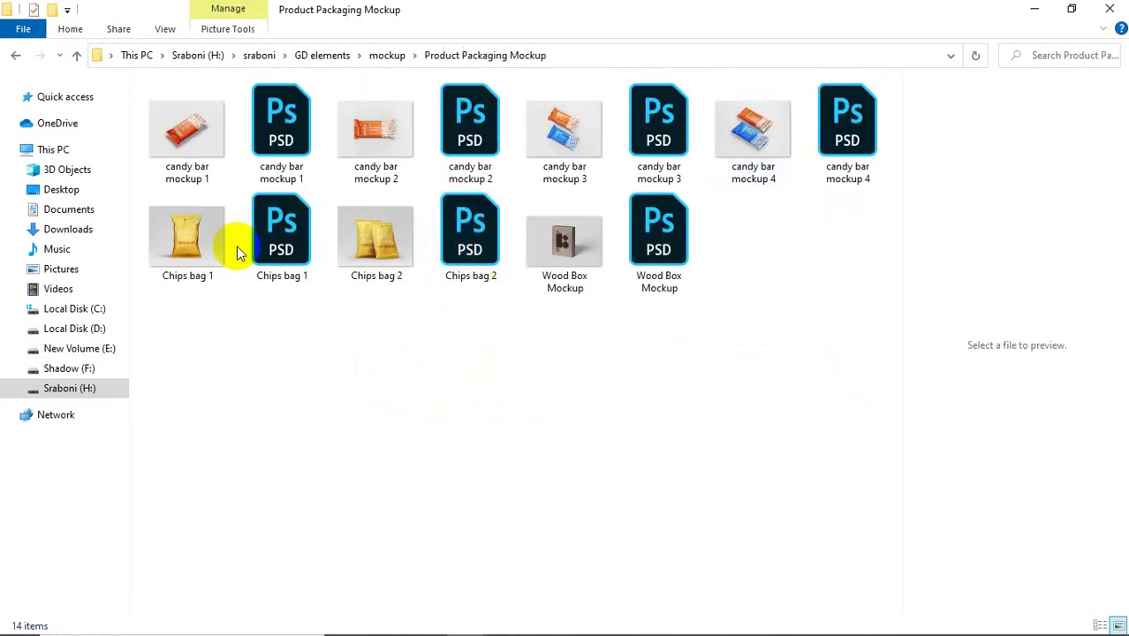
- Open the Chips bag 1 PSD in Photoshop, delete its free-psd-templates.com overlay layer and save the file
left_click(264, 237)
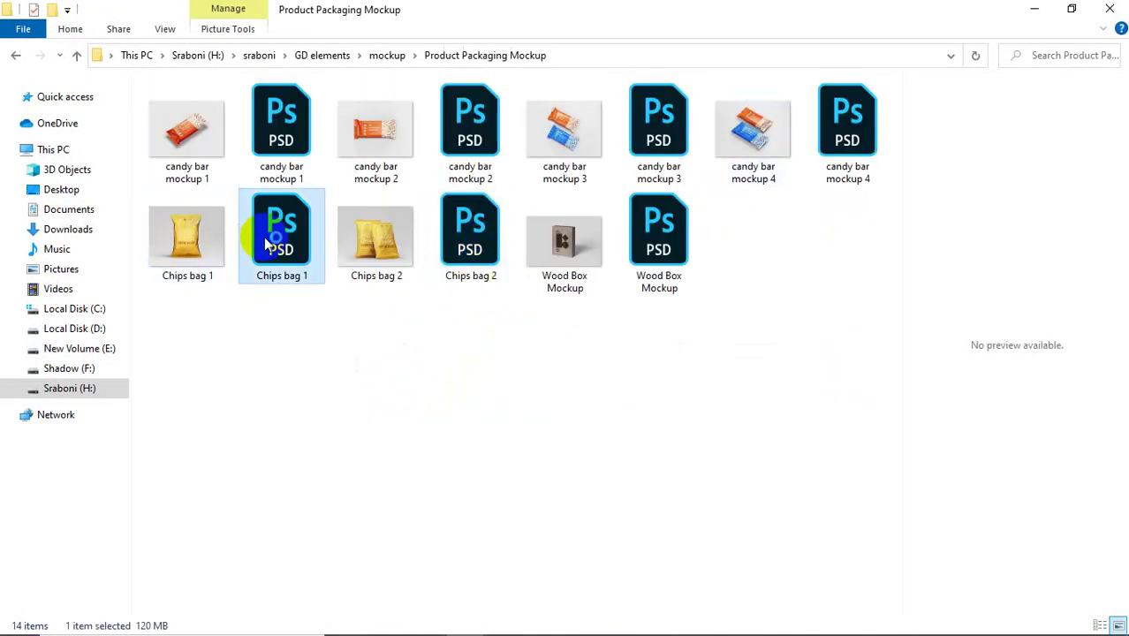
double_click(264, 237)
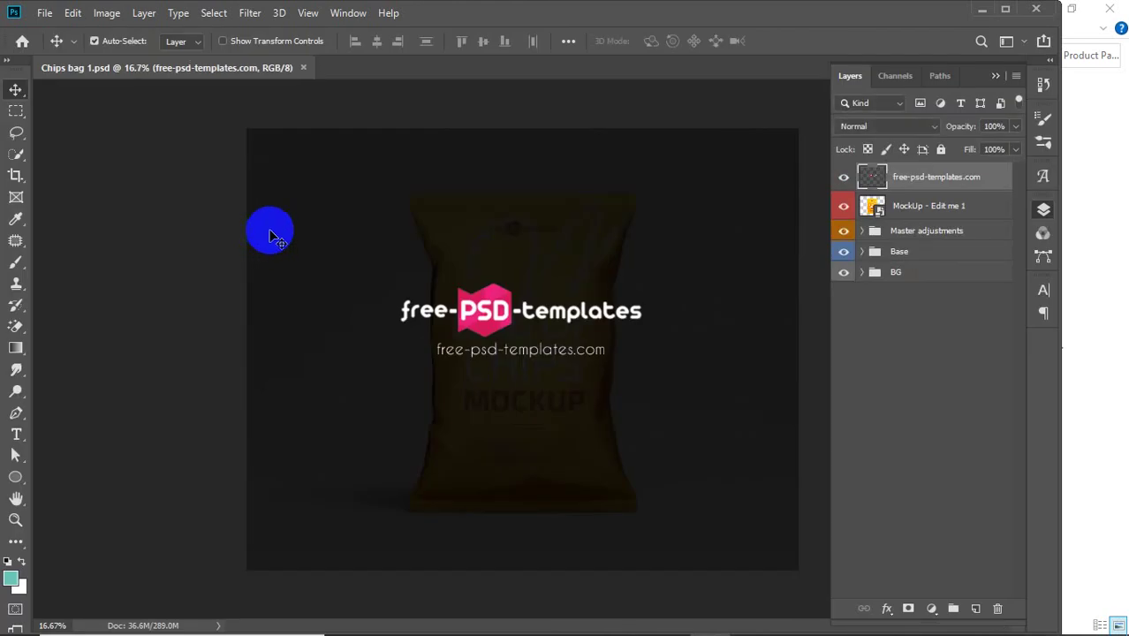
key("Delete")
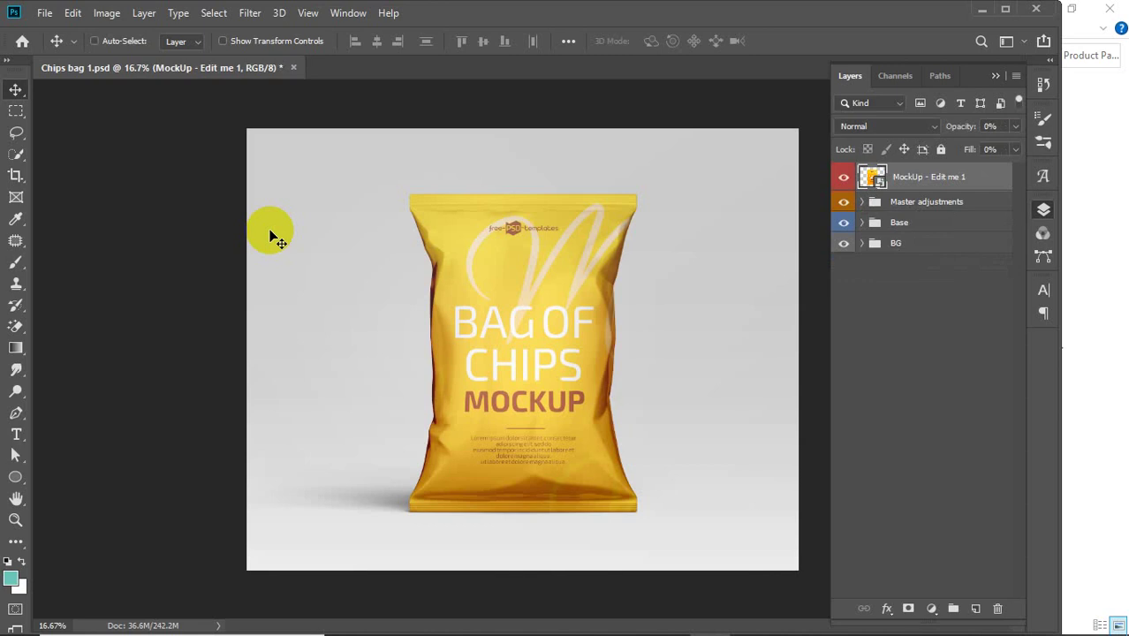
key("ctrl+s")
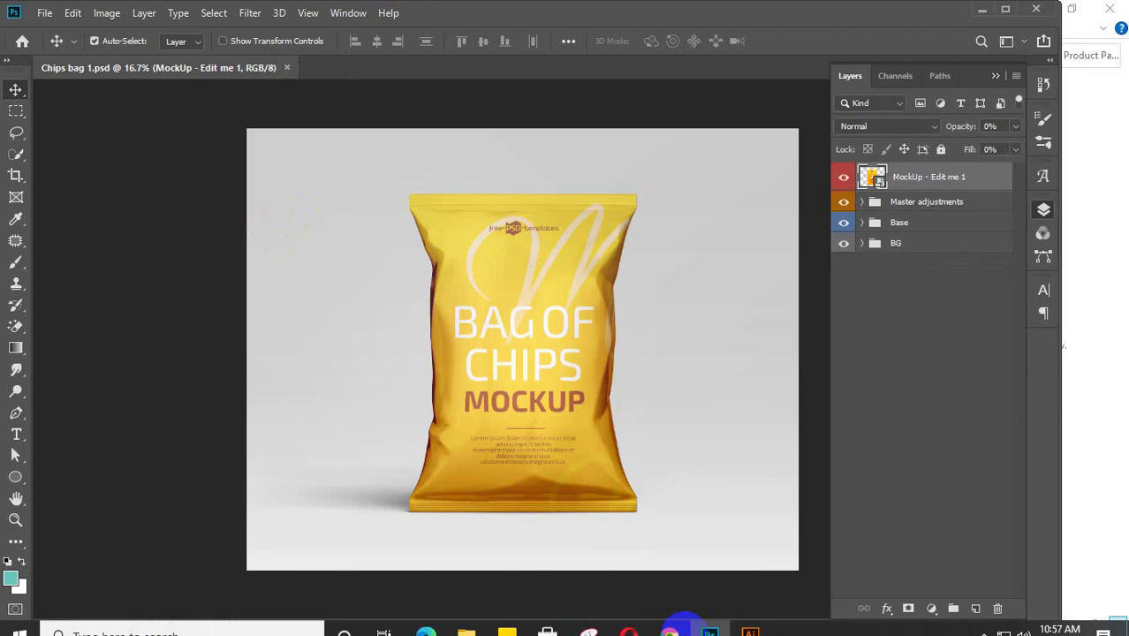
- Copy the Potato Chips front panel with its upper and lower orange strips in Illustrator, and minimize the Product Packaging Mockup folder window
left_click(752, 618)
scroll(676, 283, "up", 2)
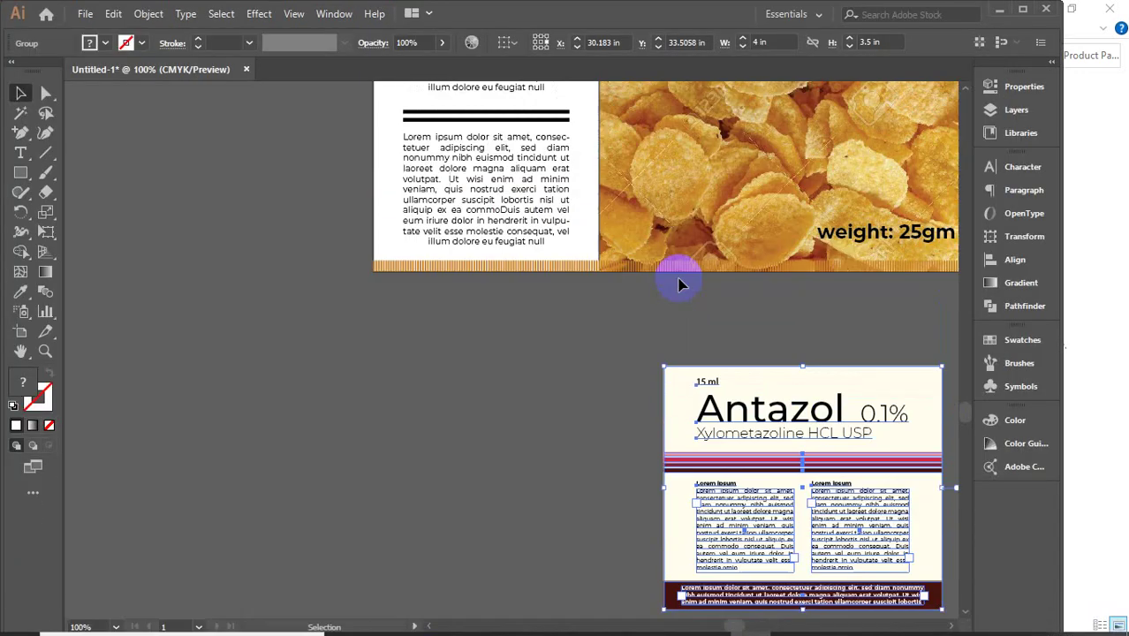
scroll(679, 284, "down", 6)
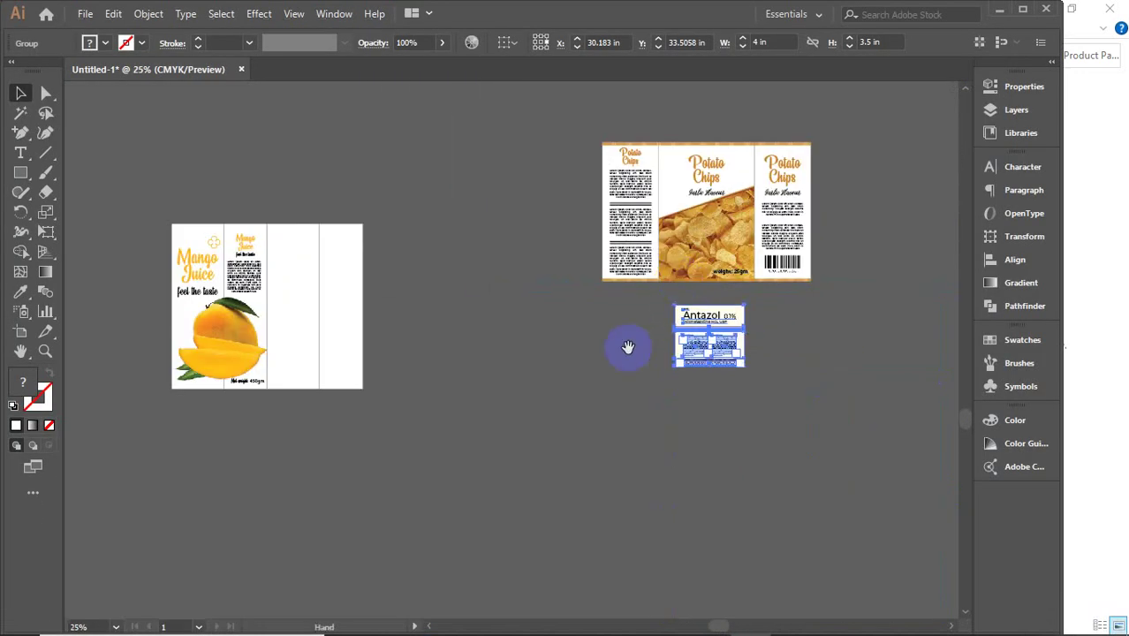
left_click_drag(625, 345, 605, 378)
left_click(677, 228)
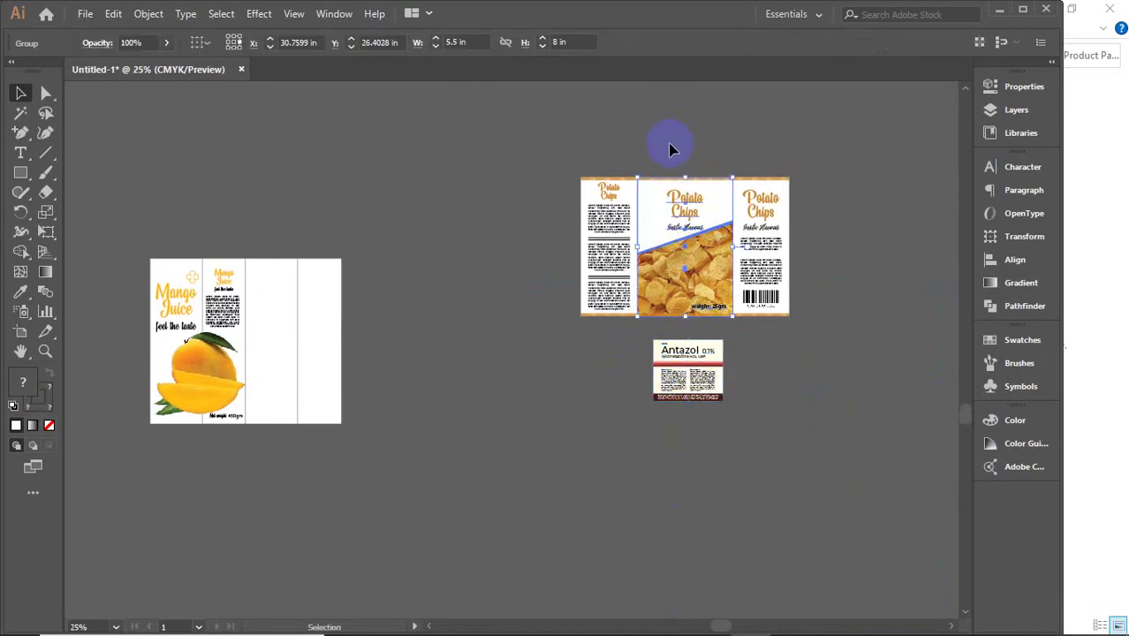
left_click(702, 278)
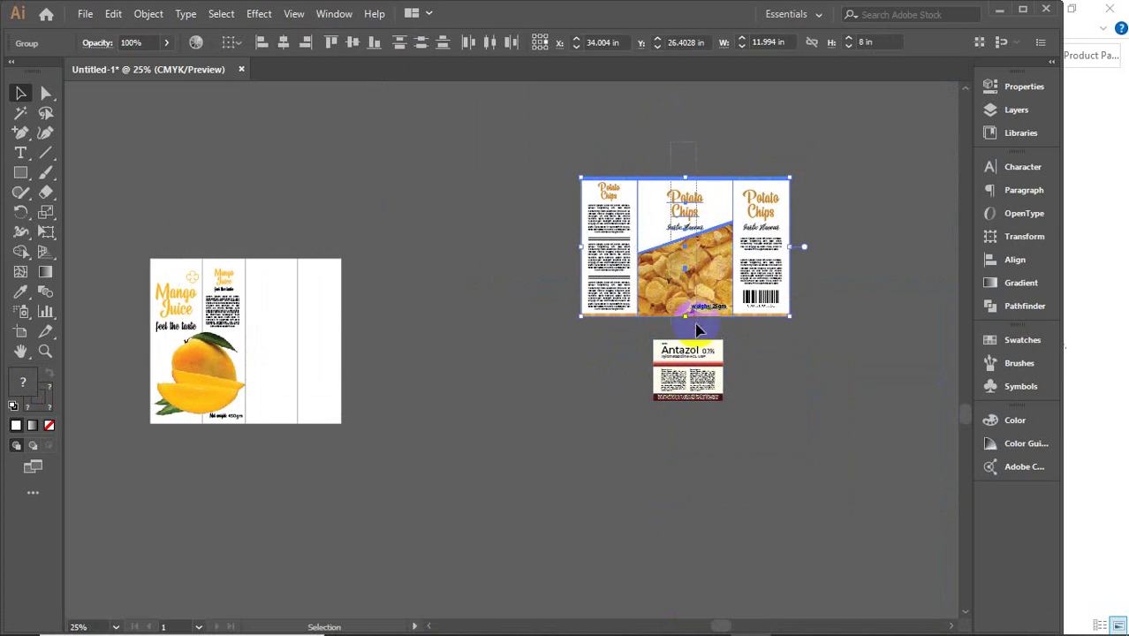
key("ctrl")
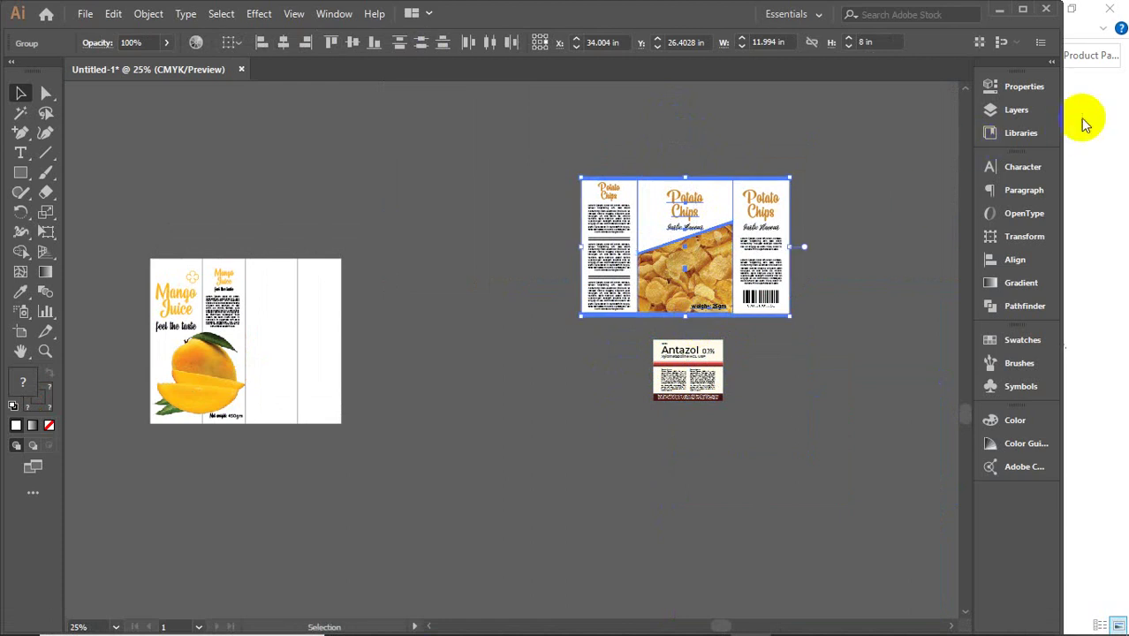
left_click(1072, 55)
left_click(1033, 10)
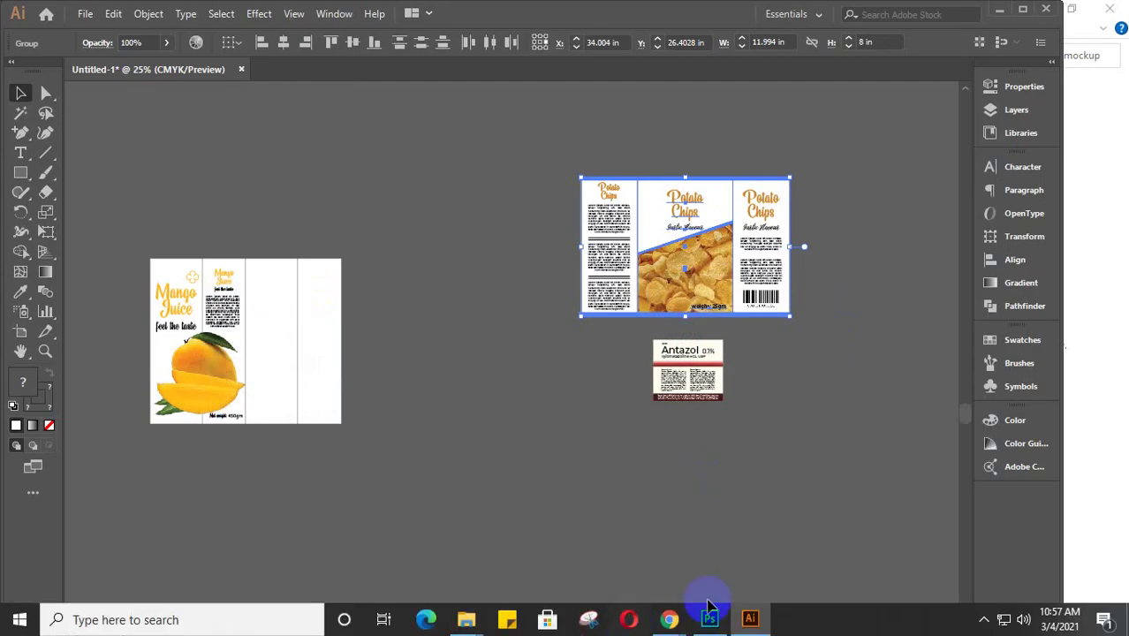
- Switch to Photoshop, open the contents of the MockUp - Edit me 1 layer and paste the chips artwork as a Smart Object
left_click(709, 618)
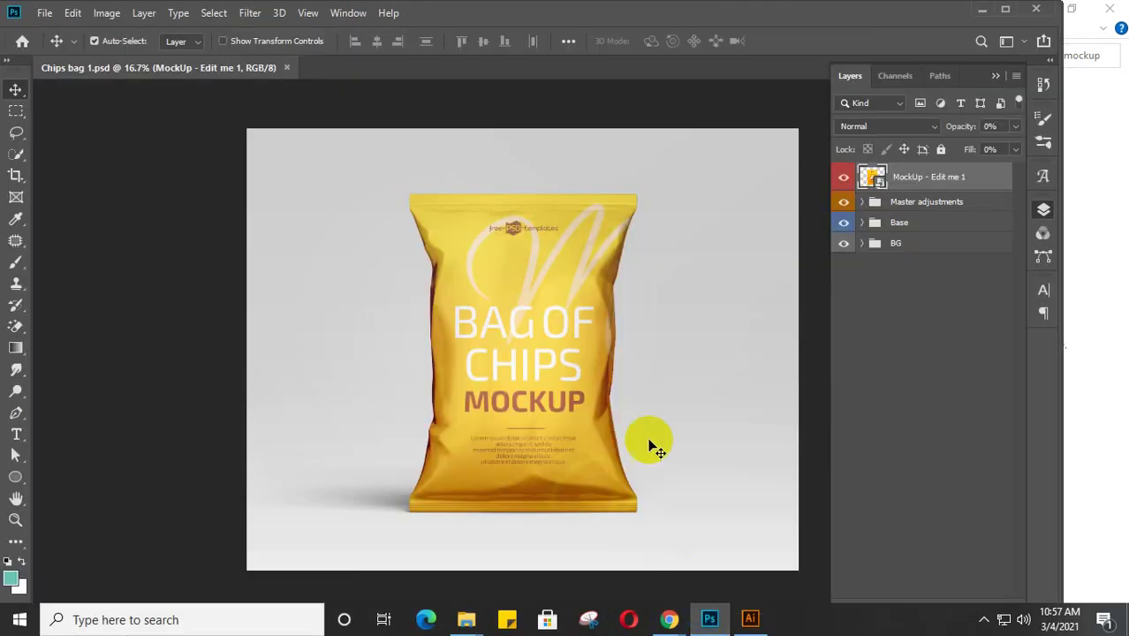
double_click(870, 179)
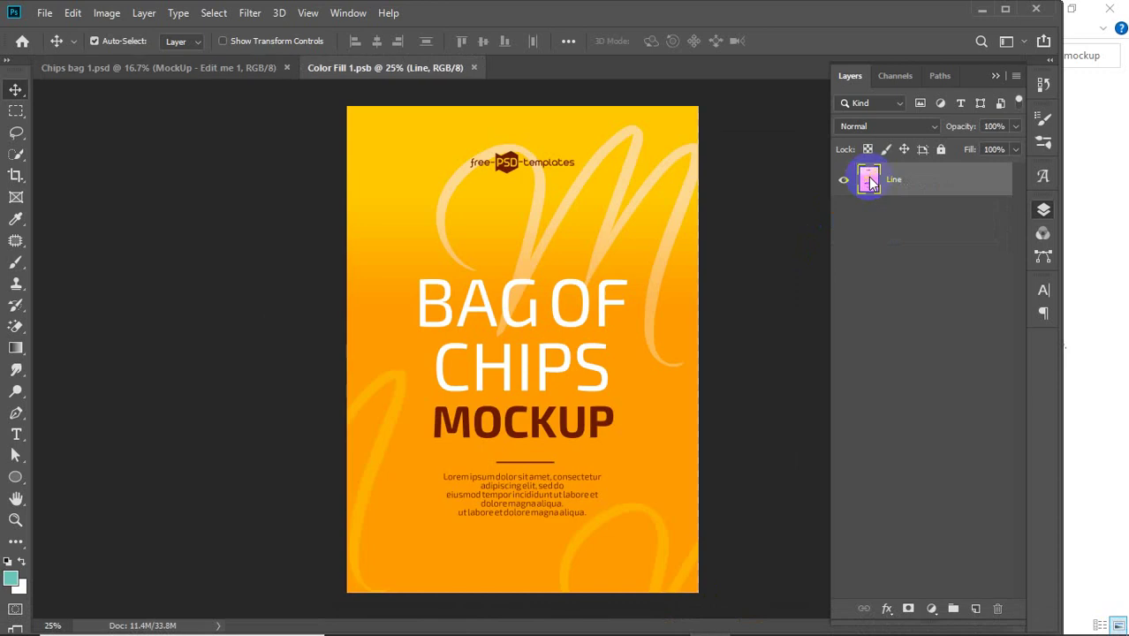
key("ctrl+v")
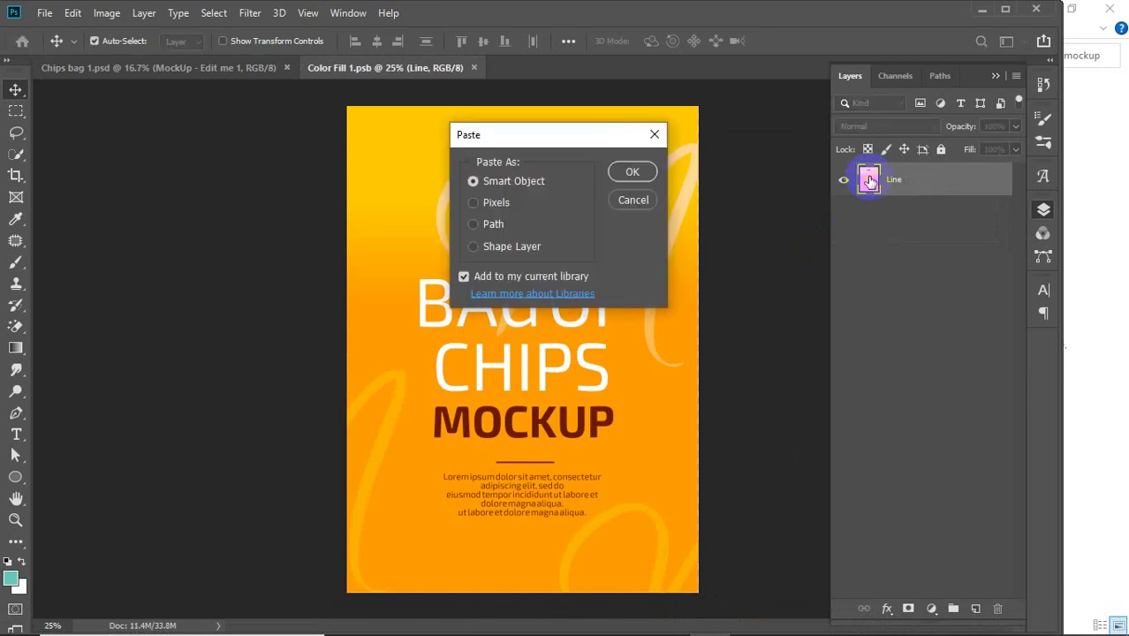
left_click(637, 172)
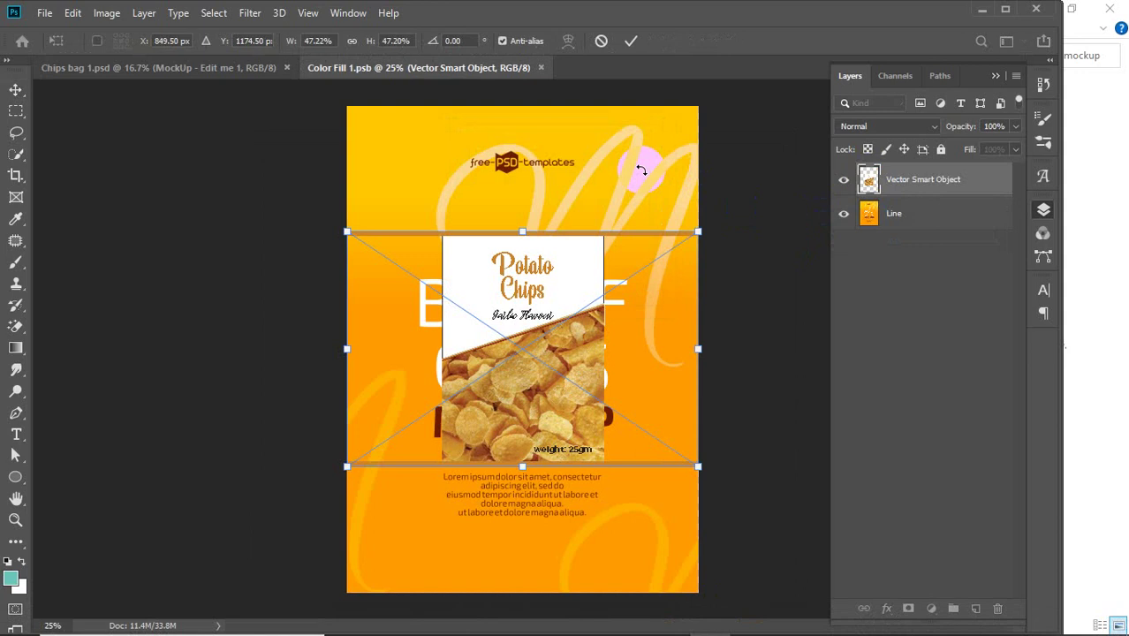
- Scale the pasted Potato Chips artwork to about 98% and position its front panel over the full canvas height
left_click_drag(547, 289, 450, 181)
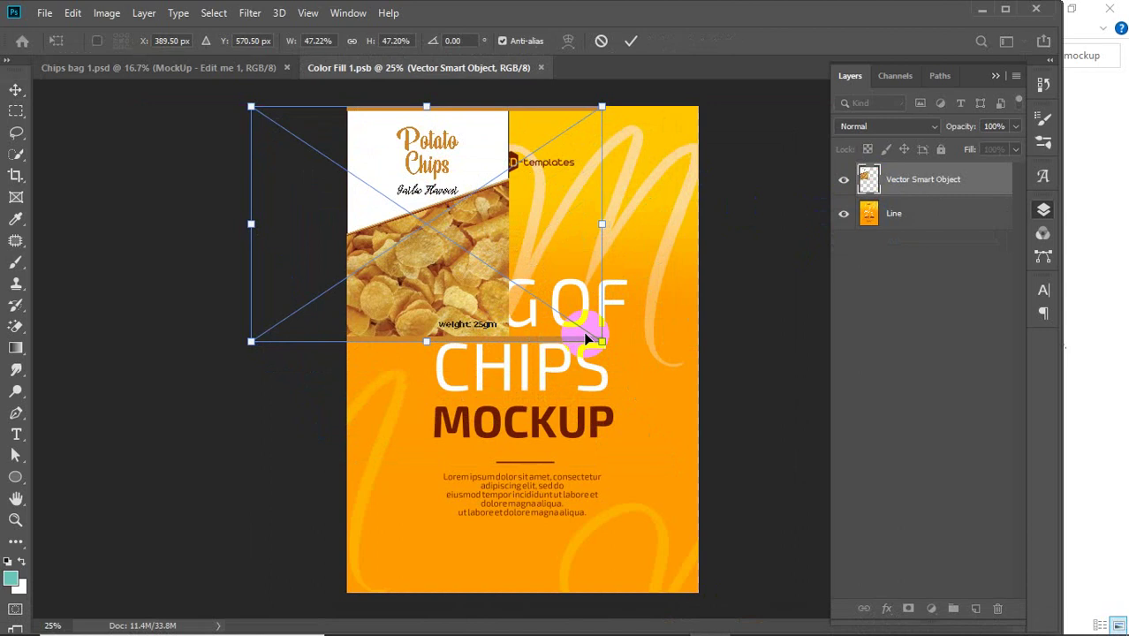
left_click_drag(601, 342, 780, 601)
left_click_drag(578, 318, 501, 305)
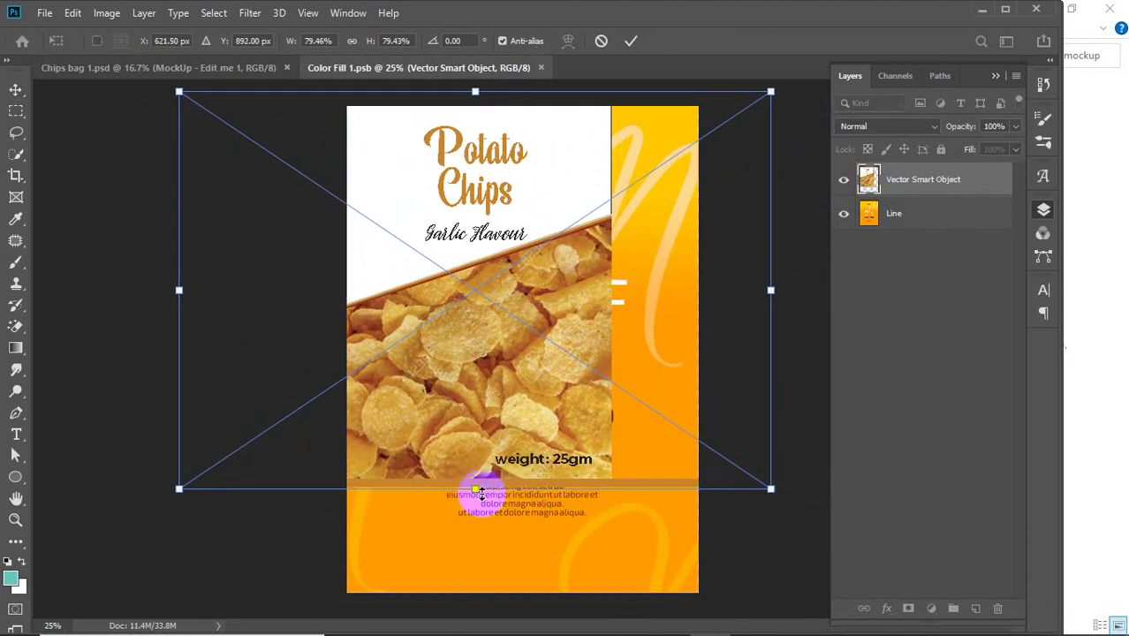
left_click_drag(476, 488, 514, 585)
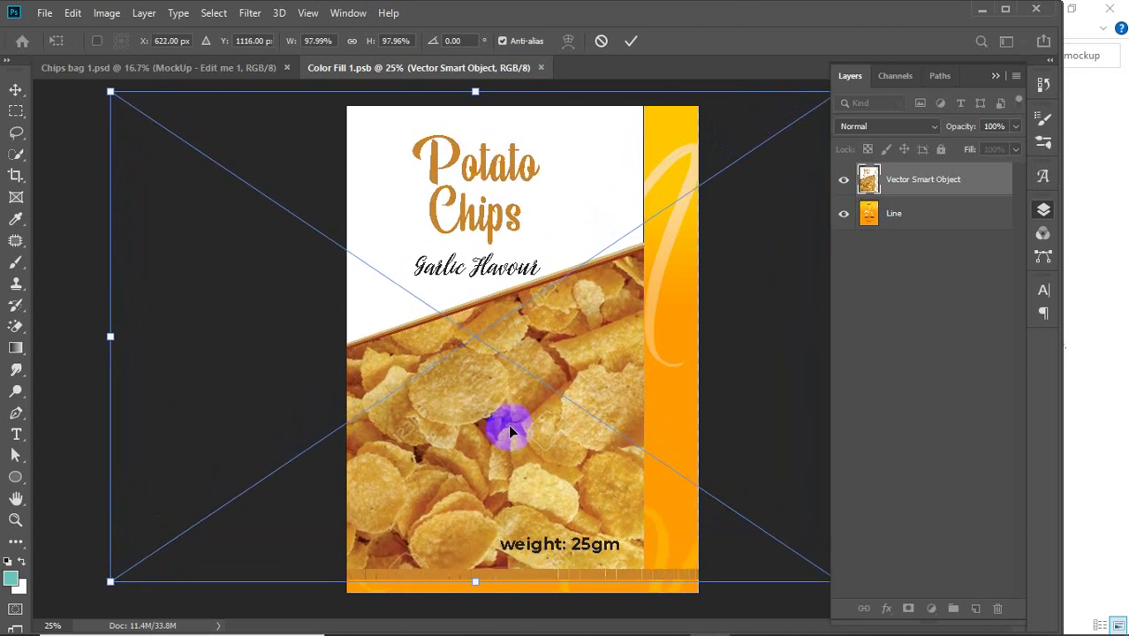
left_click_drag(508, 426, 545, 446)
- Stretch the Potato Chips artwork to 104.41% wide and 97.26% high so the front panel fills the canvas width
mouse_move(514, 599)
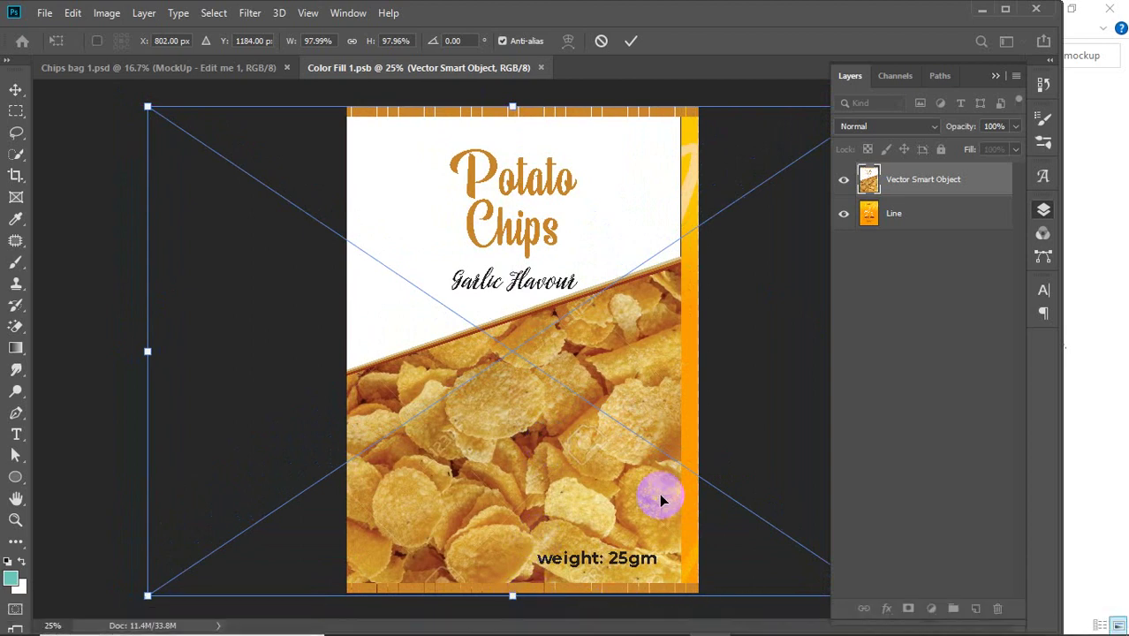
scroll(660, 496, "down", 2)
scroll(660, 496, "down", 1)
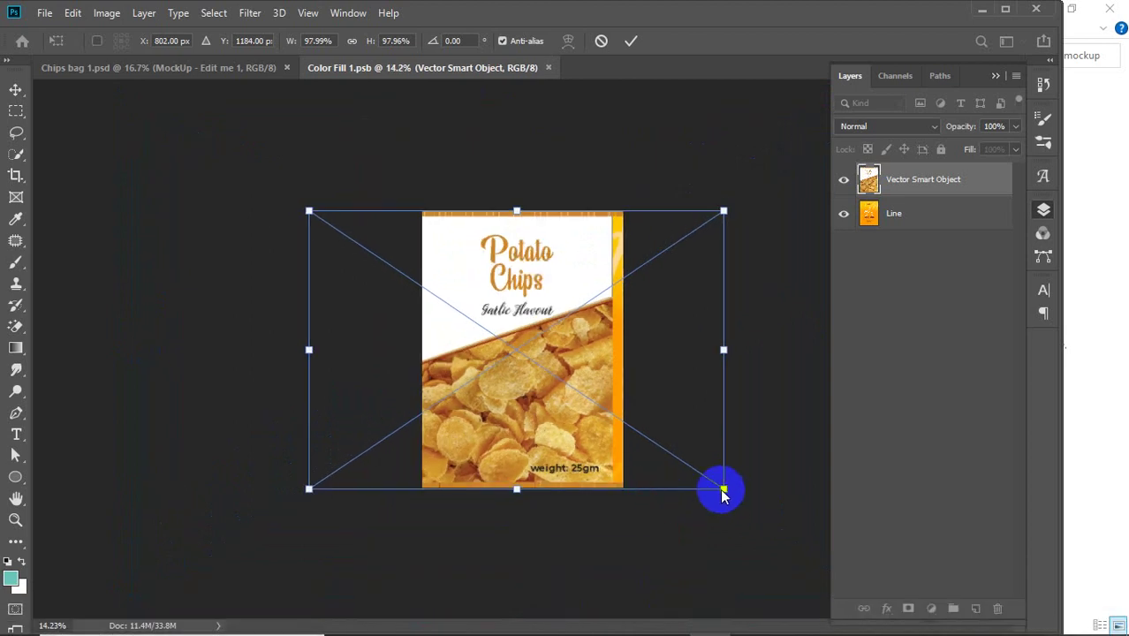
left_click_drag(722, 488, 736, 488)
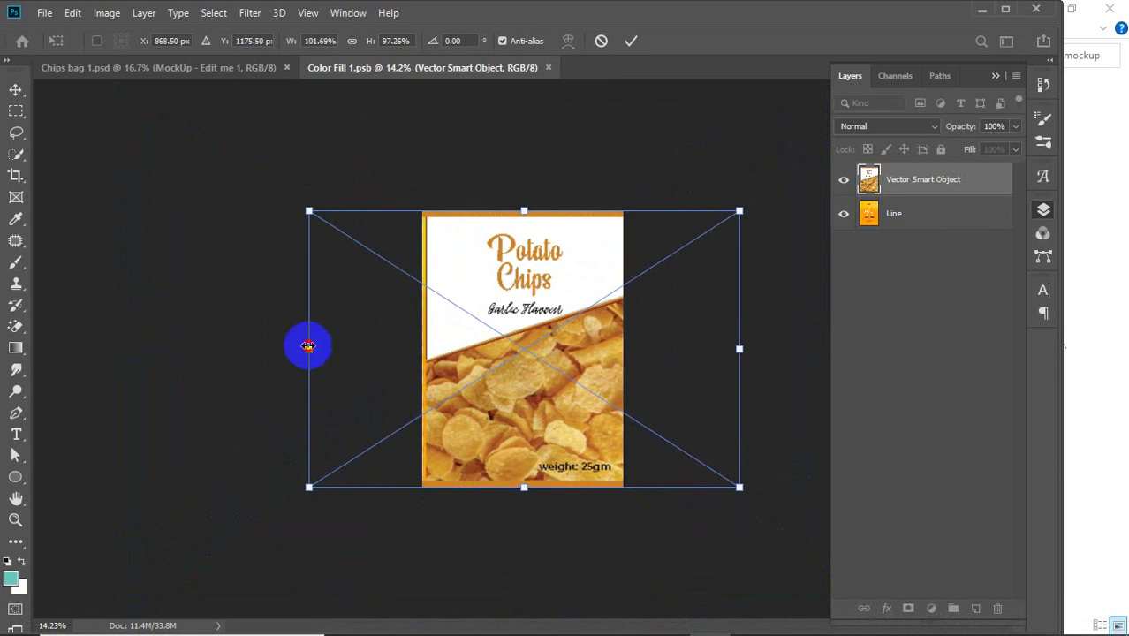
left_click_drag(308, 346, 297, 348)
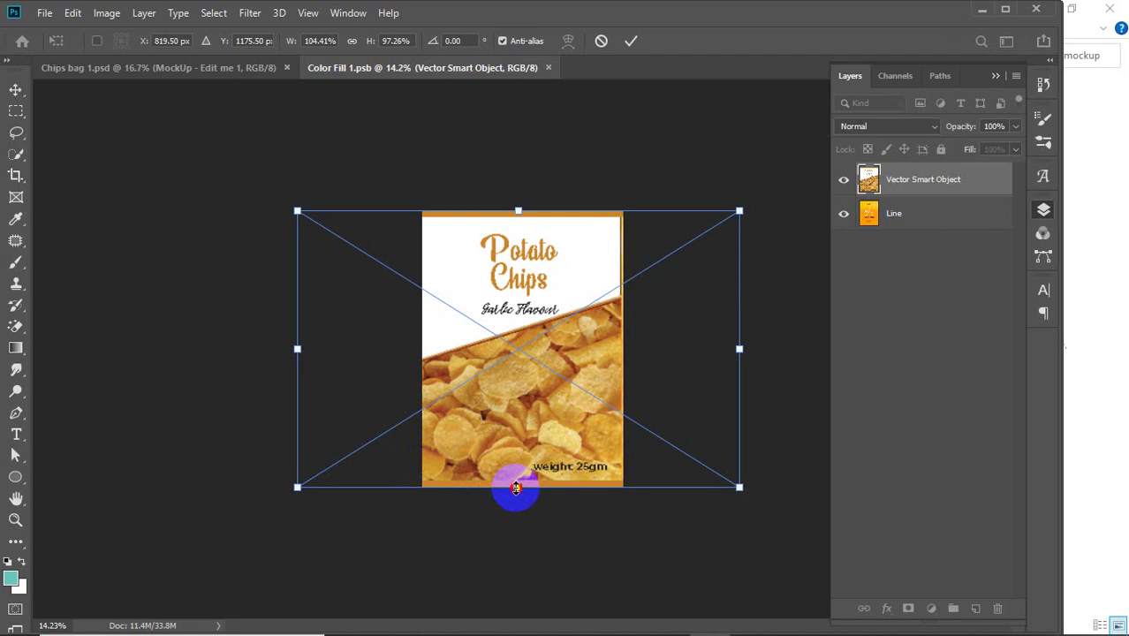
left_click_drag(517, 489, 518, 485)
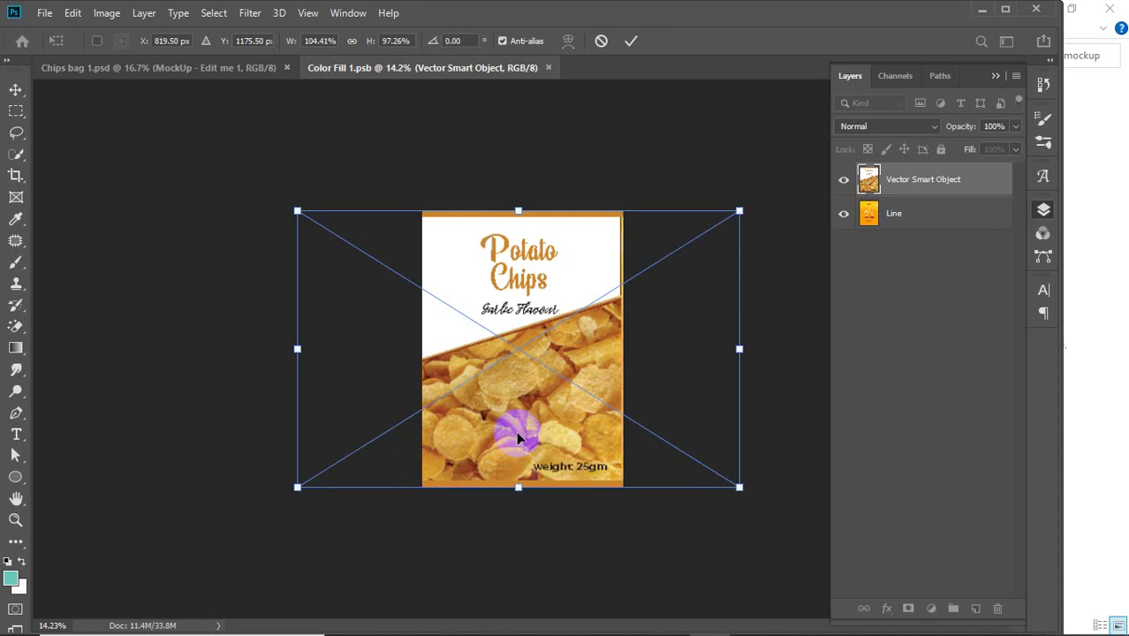
left_click(630, 40)
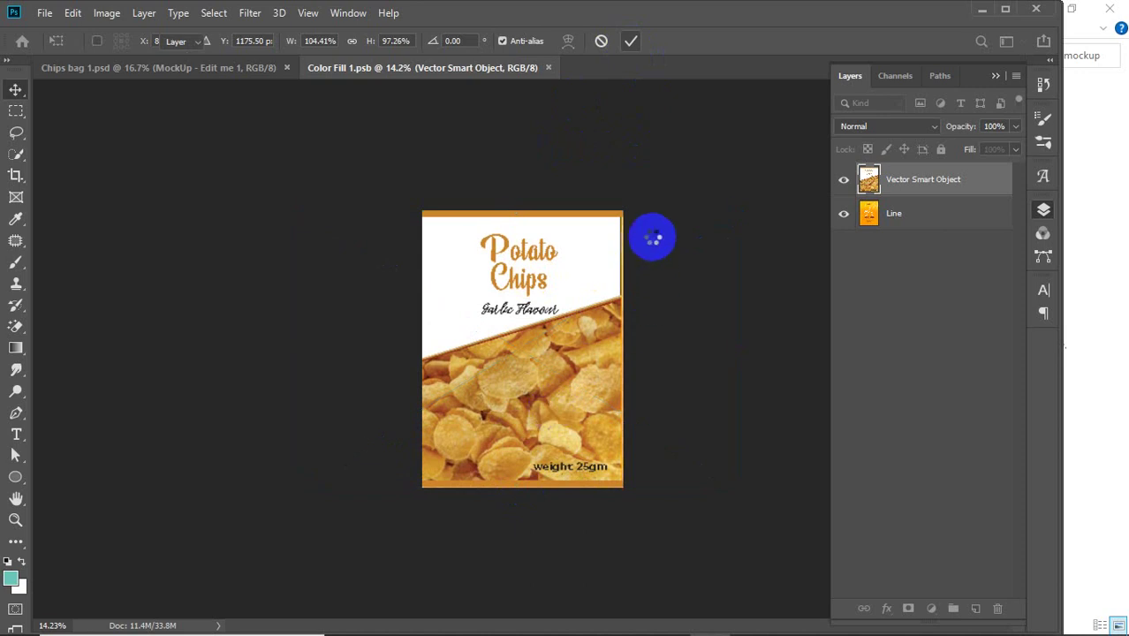
left_click(749, 263)
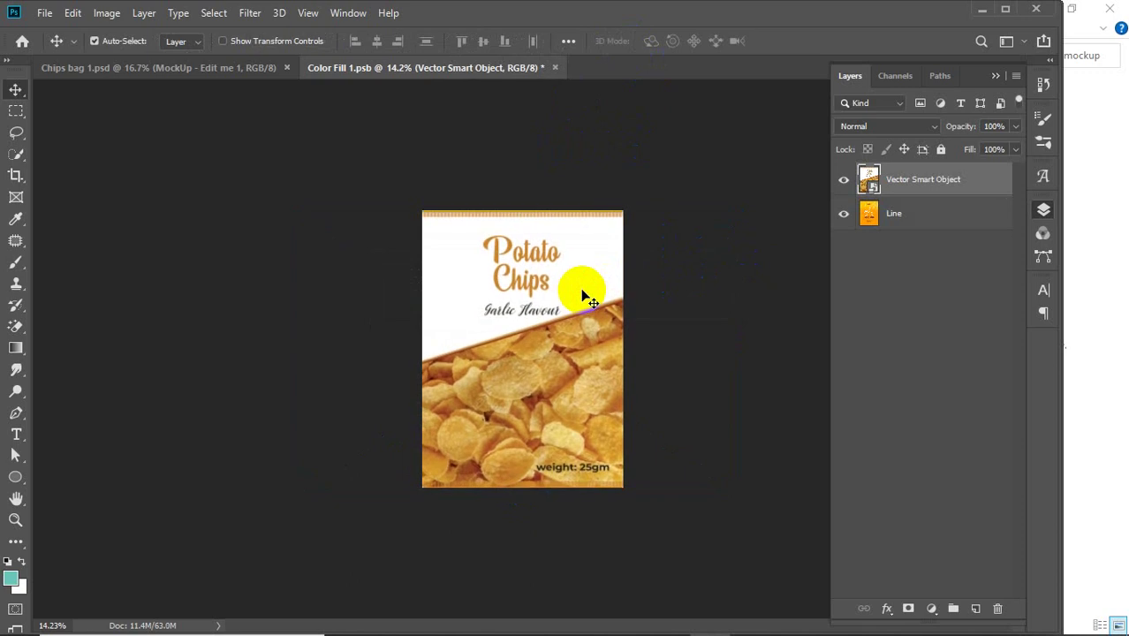
- Extend the Potato Chips artwork's upper edge slightly with Free Transform, to a height of about 97.81%
key("ctrl+t")
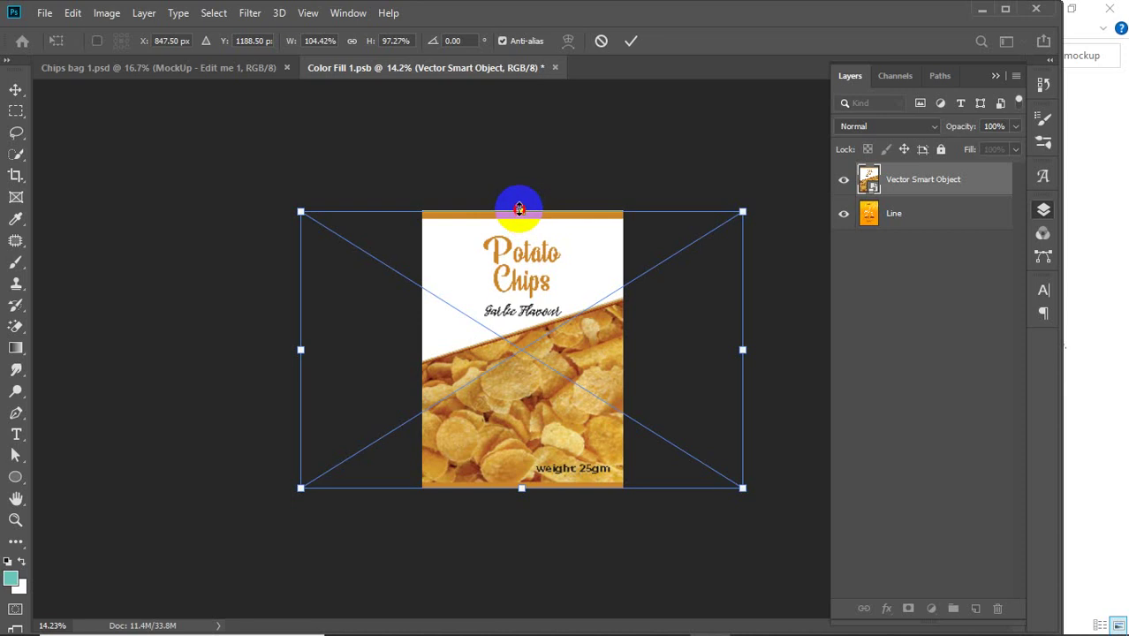
left_click_drag(519, 209, 519, 204)
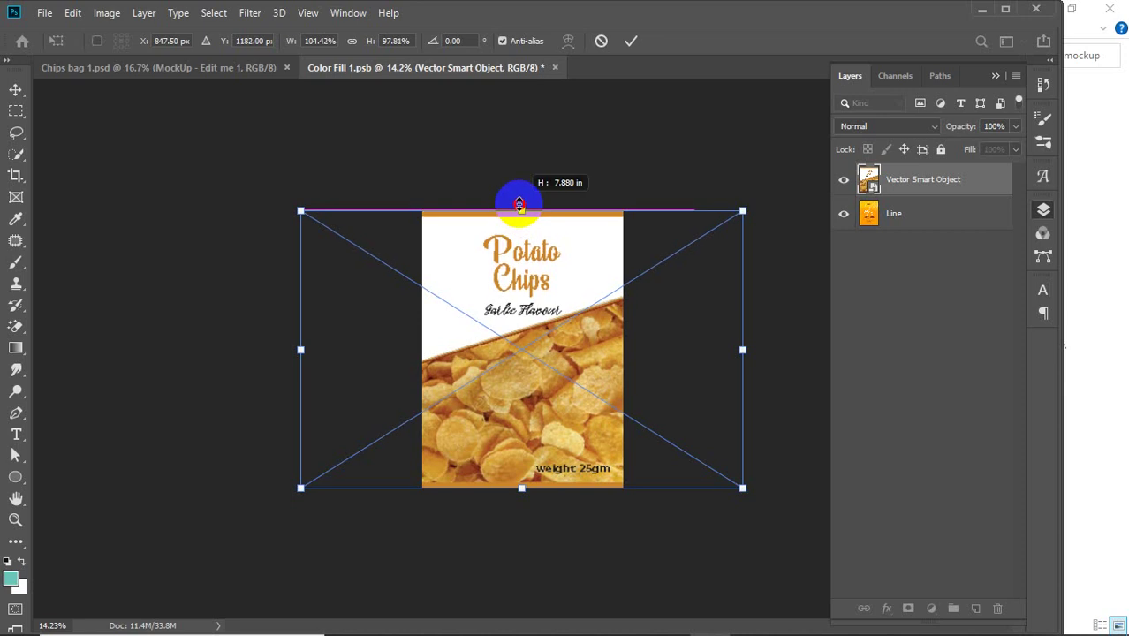
left_click(629, 40)
- Hide the Line layer in Color Fill 1.psb, and save and close the smart object file
left_click(843, 212)
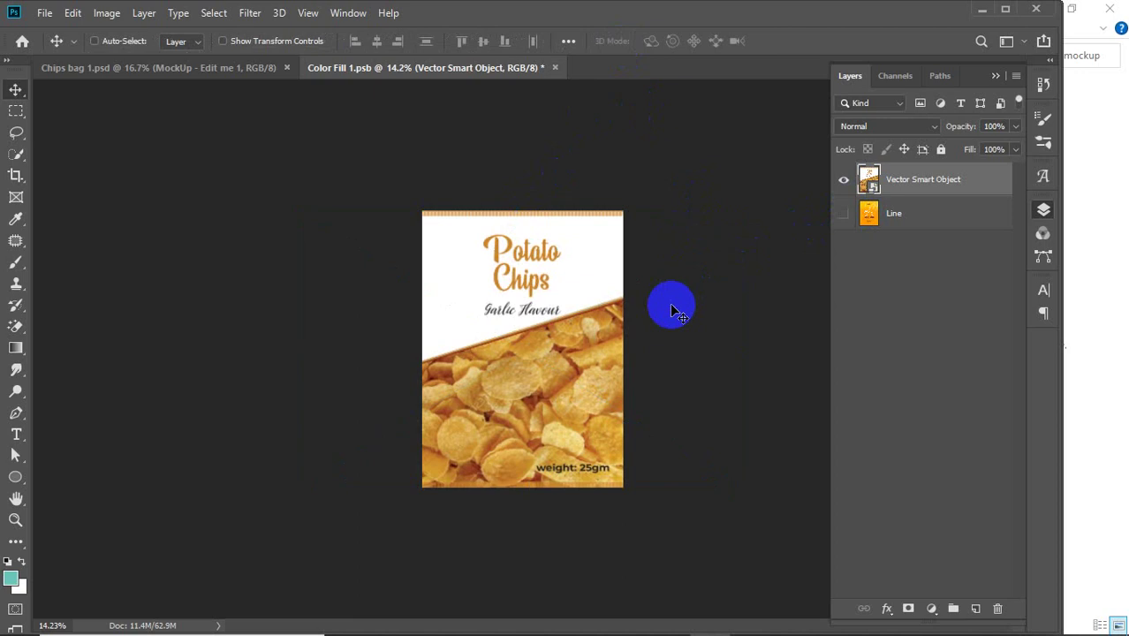
key("ctrl+s")
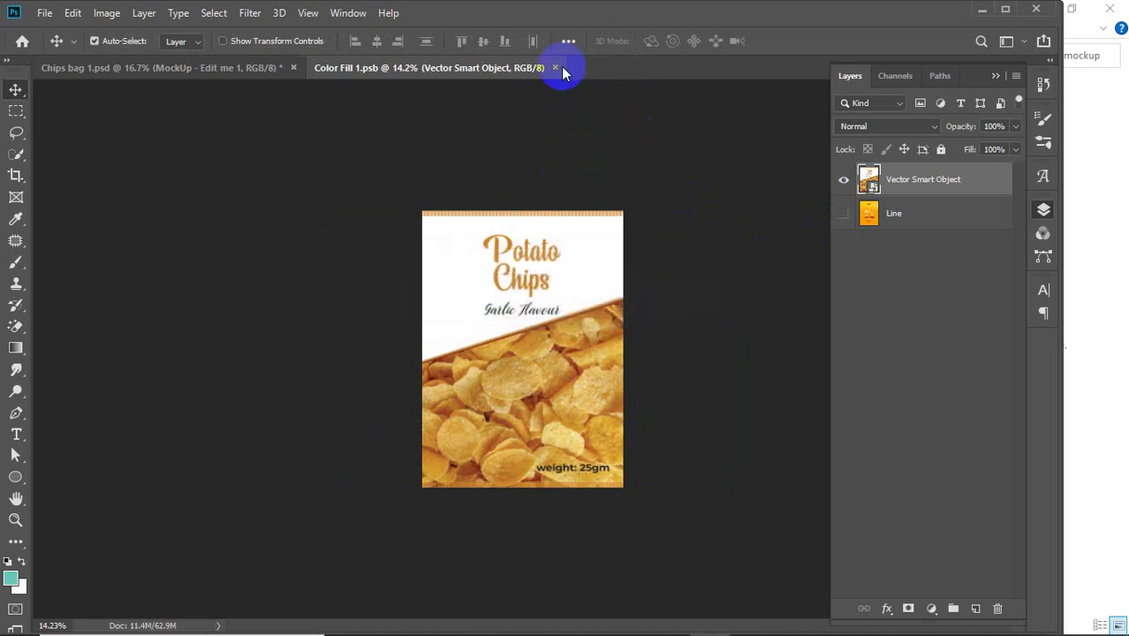
left_click(556, 68)
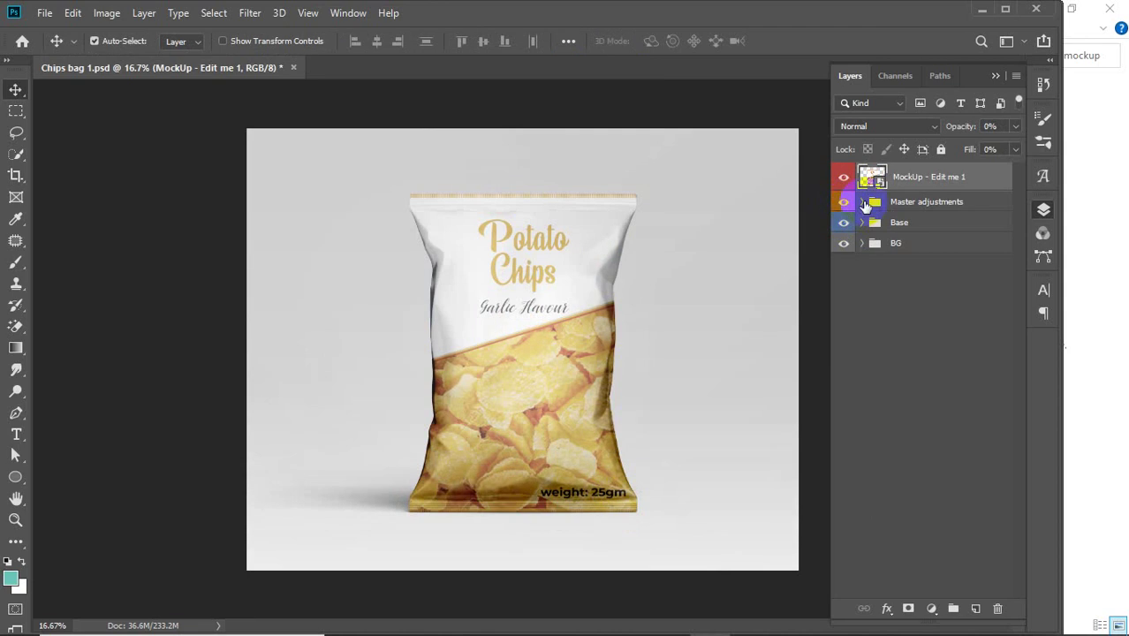
- Expand the Base layer group and compare the chips pack with and without the Light 2 layer
left_click(862, 203)
left_click(844, 230)
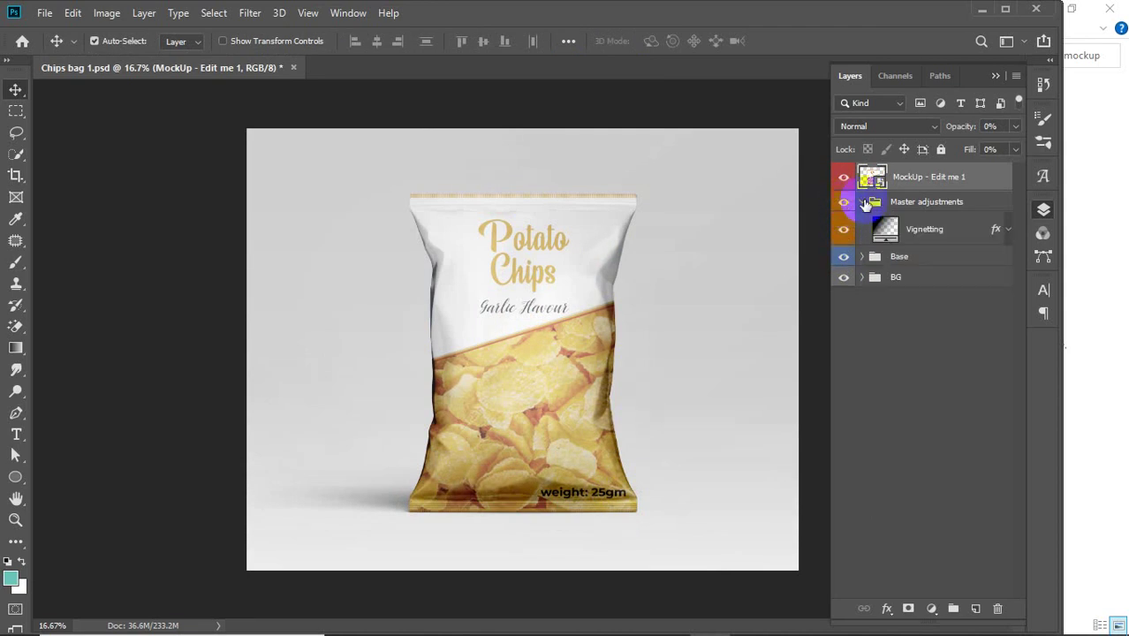
left_click(862, 202)
left_click(863, 223)
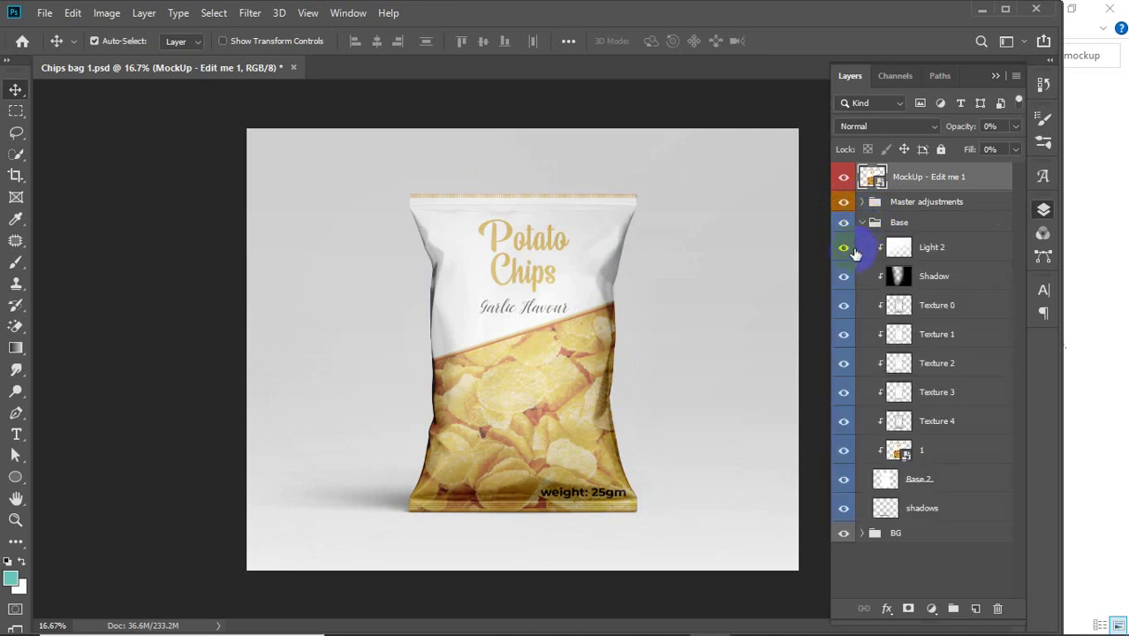
left_click(844, 253)
left_click(844, 253)
left_click(844, 254)
left_click(844, 253)
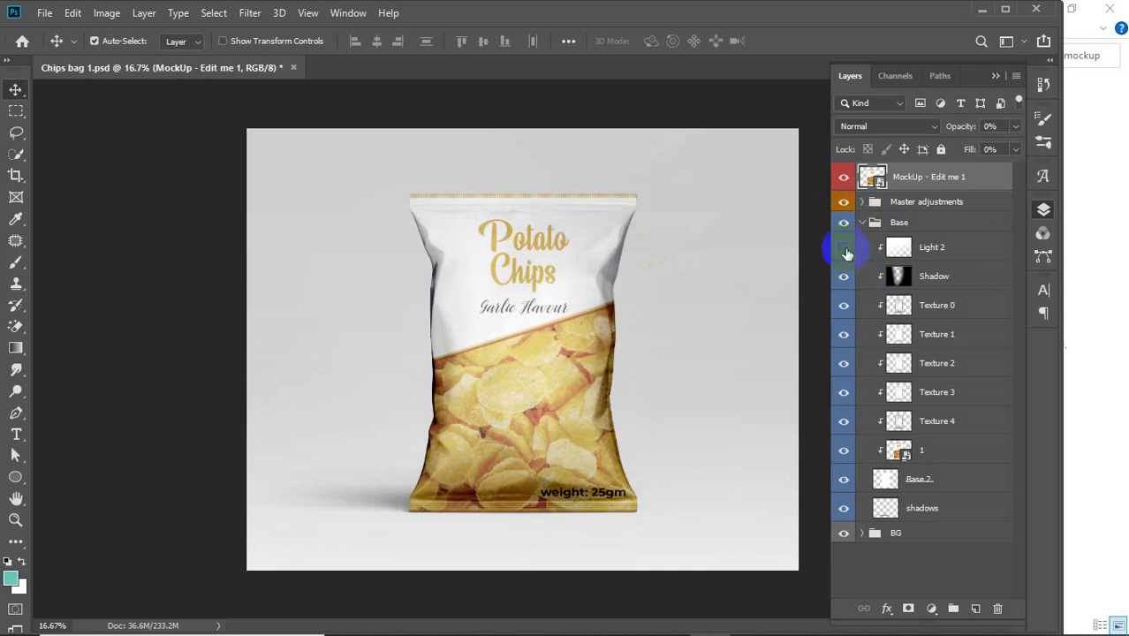
left_click(844, 254)
- Hide the Light 2 layer in the Base group, comparing the pack with and without the Shadow layer
left_click(843, 277)
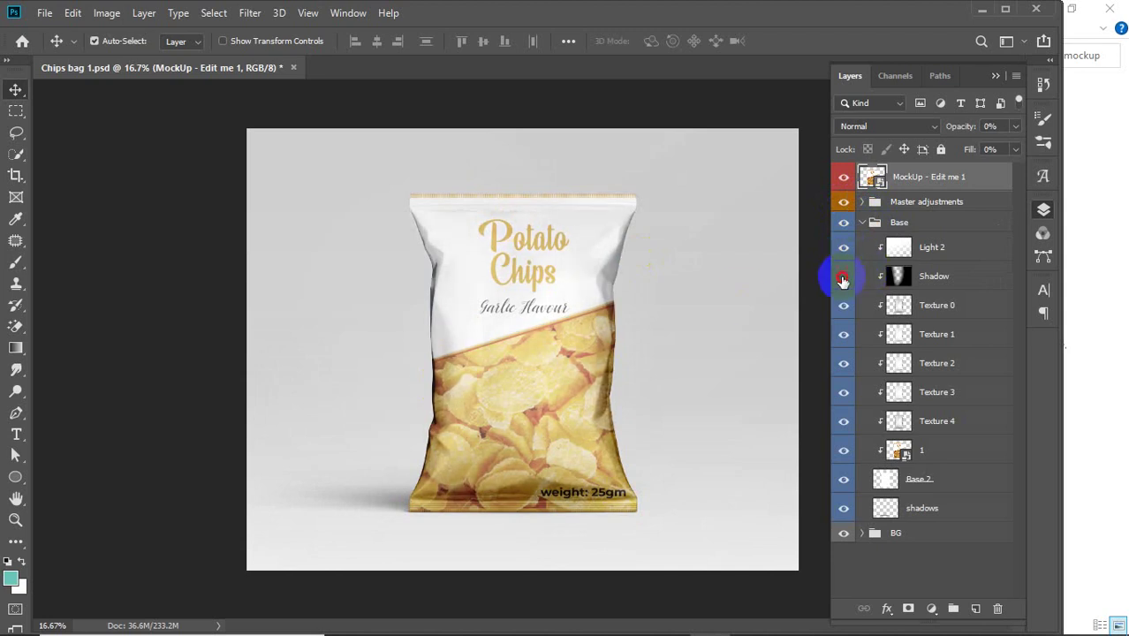
left_click(843, 277)
left_click(844, 253)
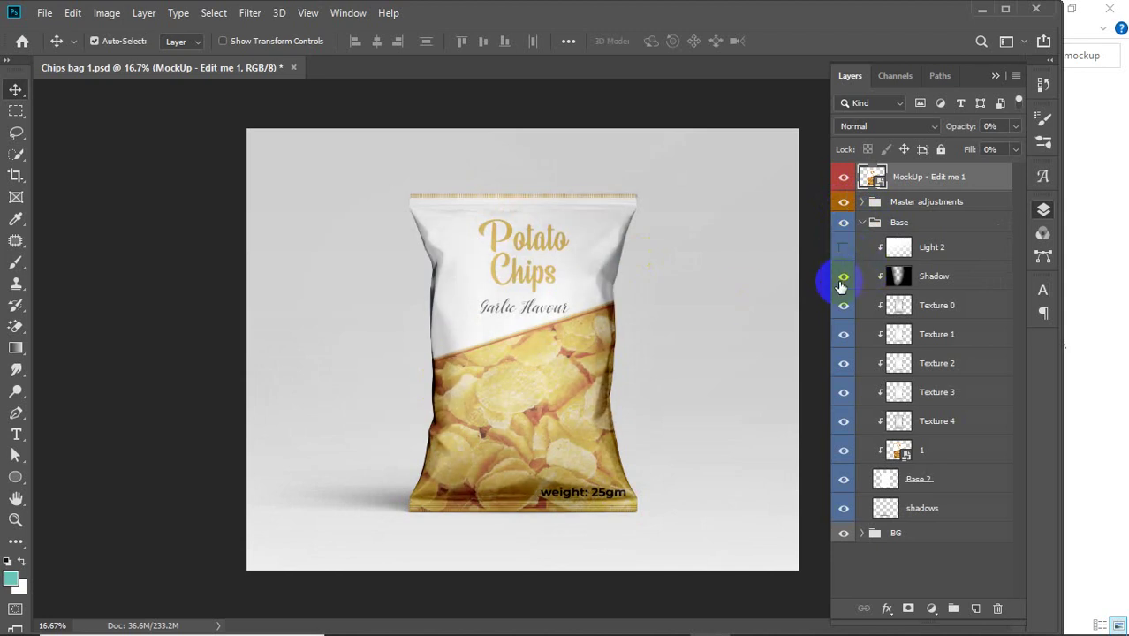
left_click(841, 281)
left_click(841, 279)
left_click(845, 251)
left_click(844, 254)
- Test the Texture 0, Texture 1 and Texture 2 layers' visibility and hide Texture 2 in the Base group
left_click(846, 304)
left_click(844, 305)
left_click(845, 336)
left_click(844, 336)
left_click(845, 364)
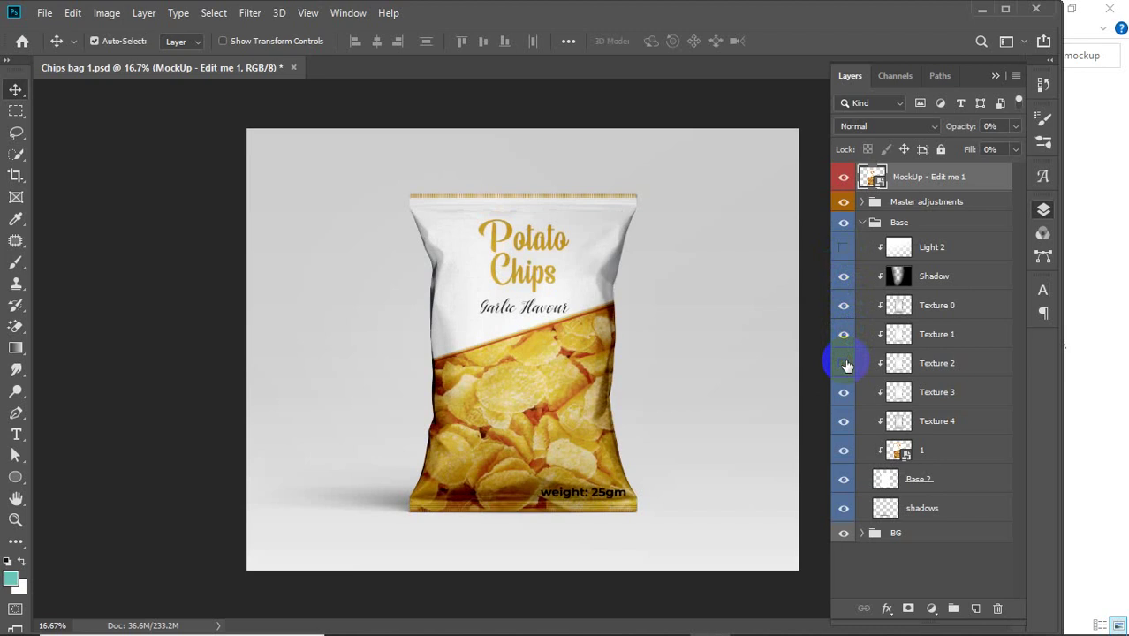
left_click(845, 363)
left_click(845, 365)
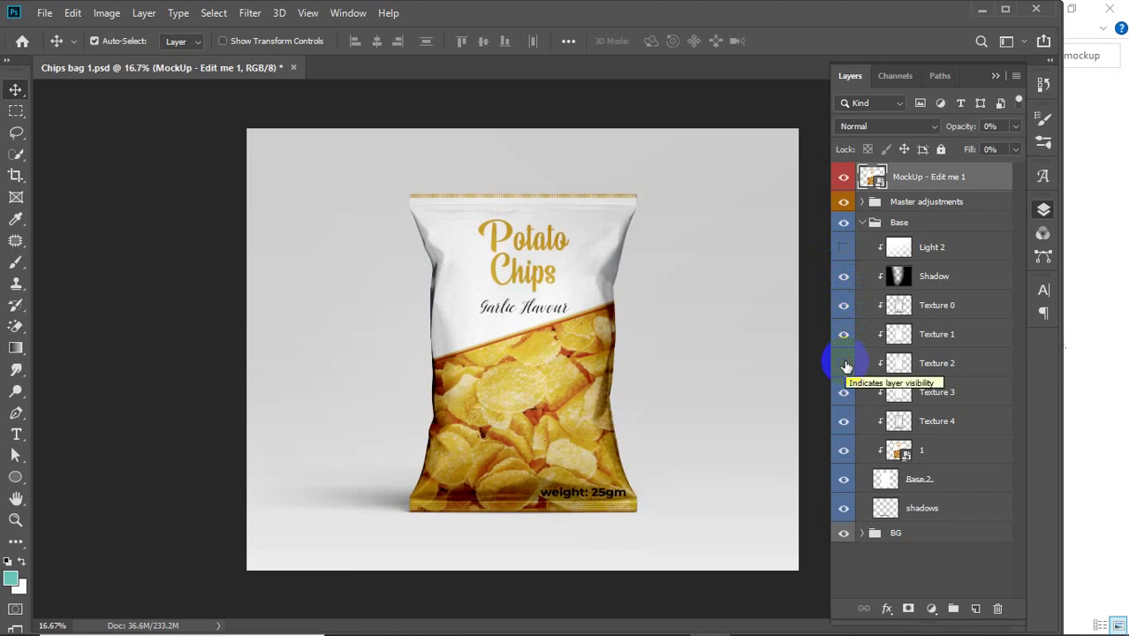
left_click(845, 365)
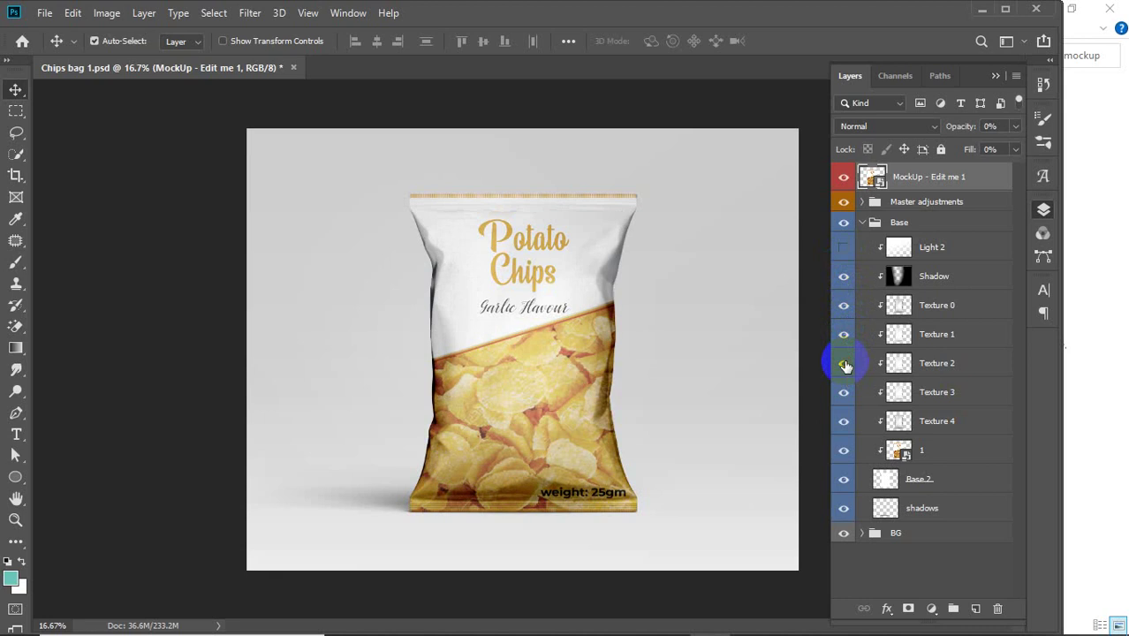
left_click(843, 363)
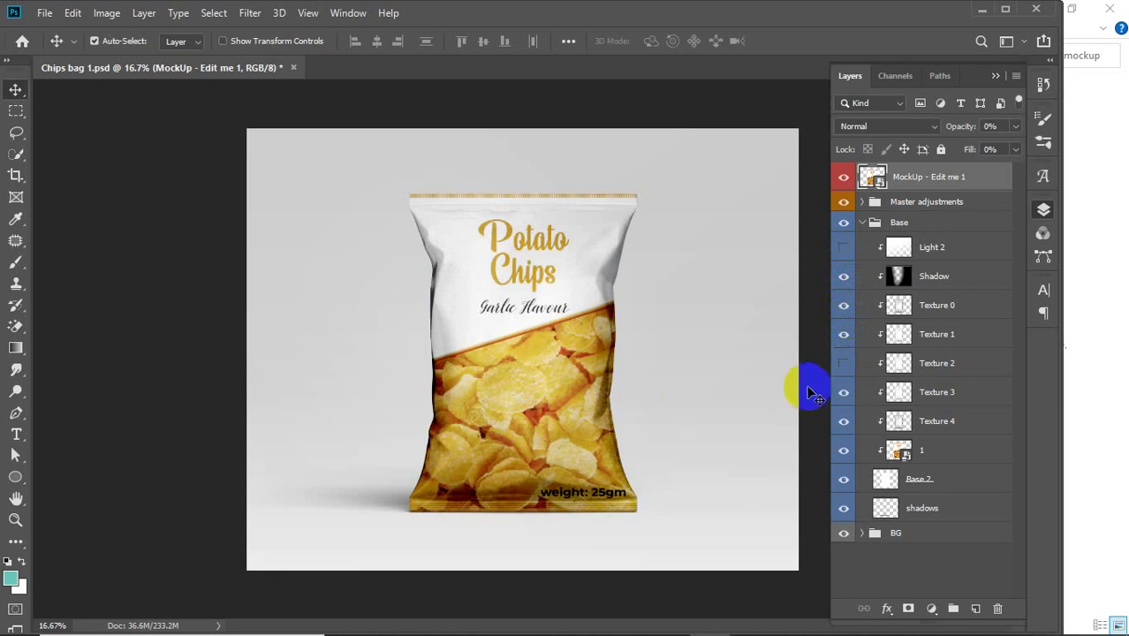
- Compare the pack with and without the Texture 3, Texture 4, 1 and Base 2 layers, one at a time
left_click(843, 394)
left_click(843, 393)
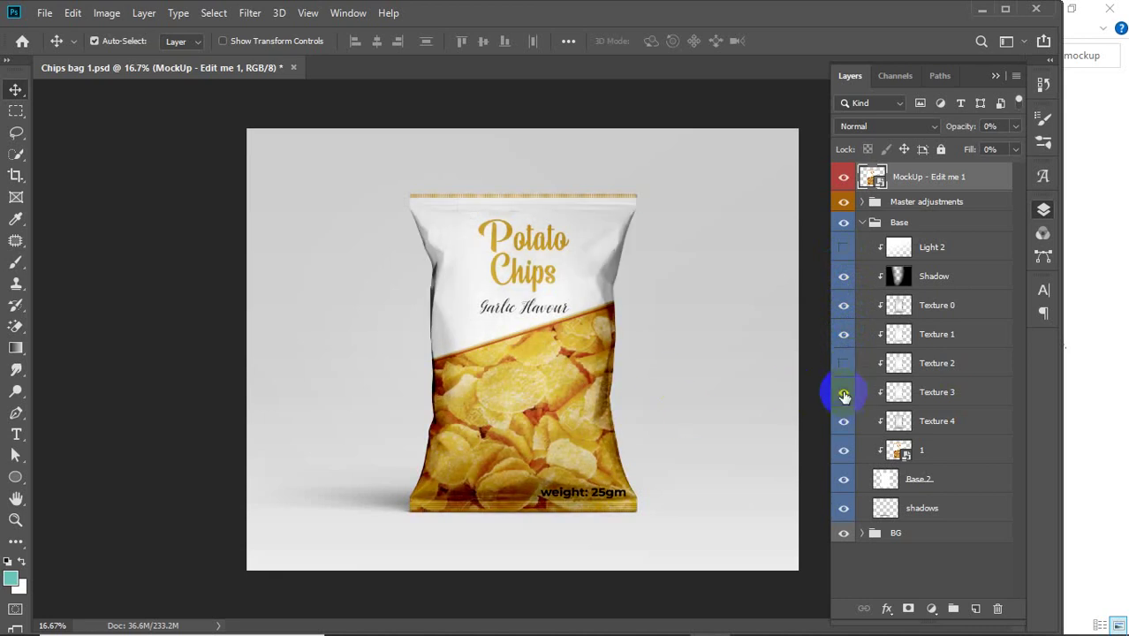
left_click(843, 424)
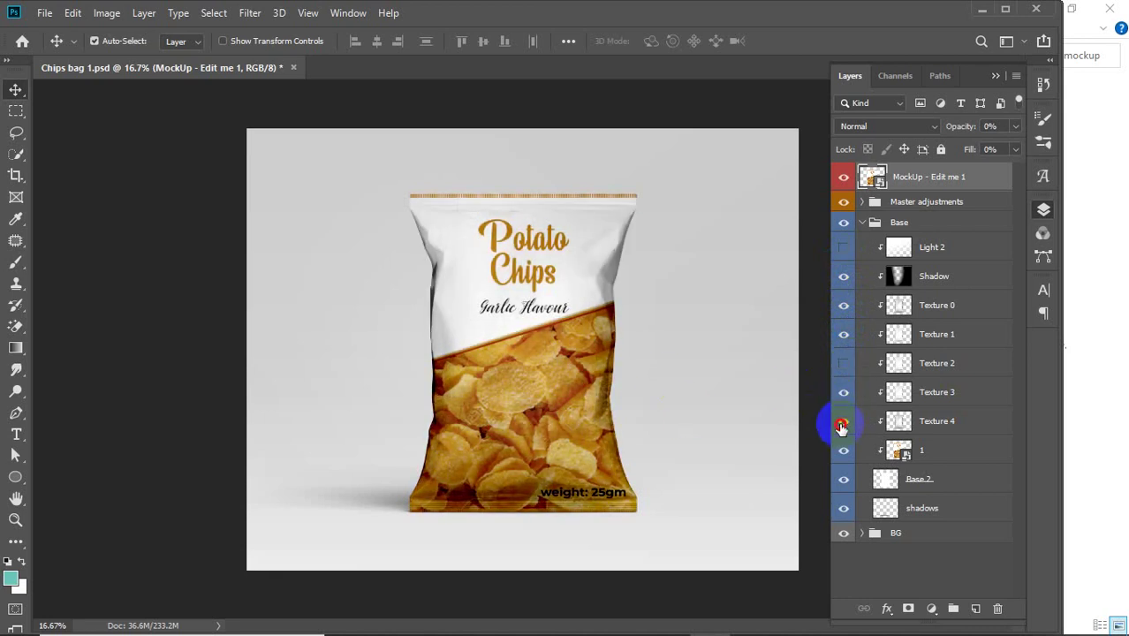
left_click(842, 424)
left_click(841, 425)
left_click(841, 425)
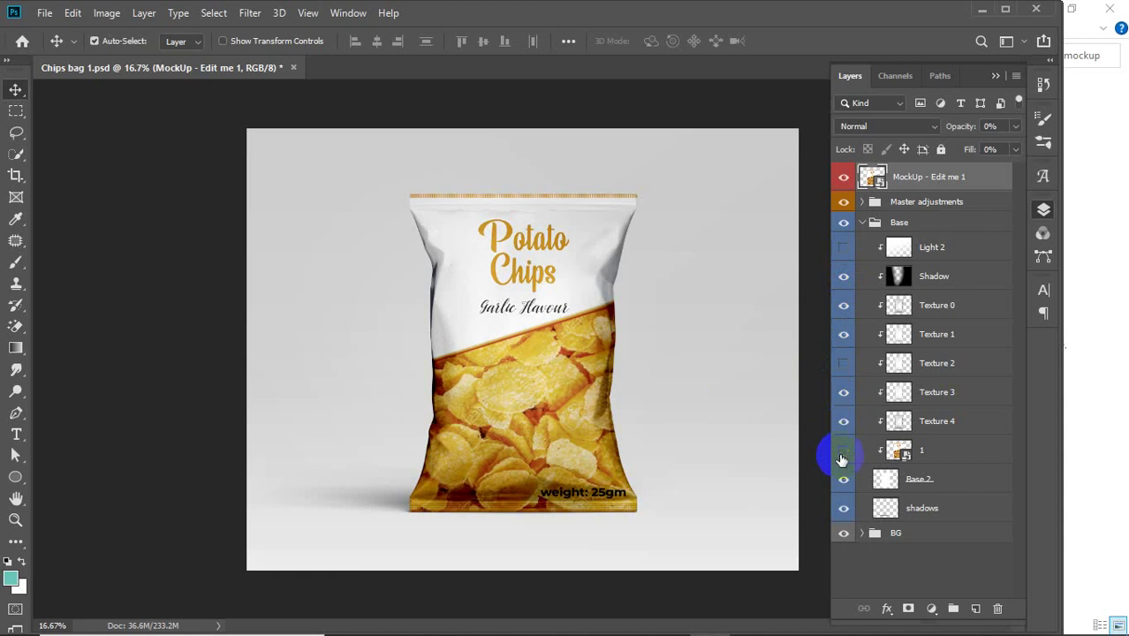
left_click(842, 452)
left_click(843, 452)
left_click(844, 481)
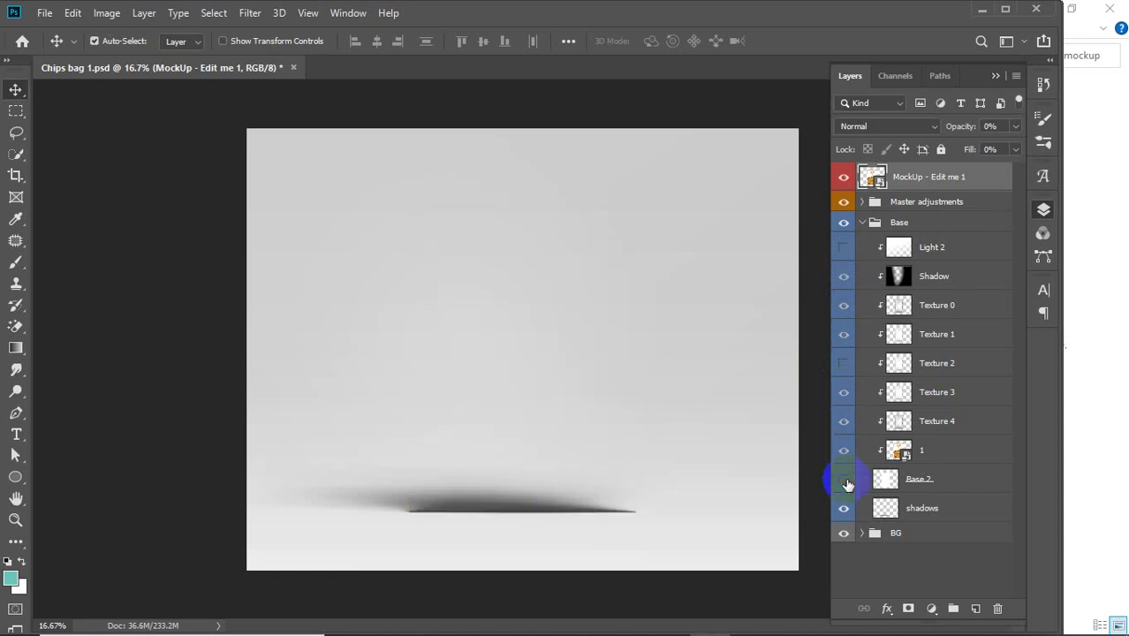
left_click(845, 481)
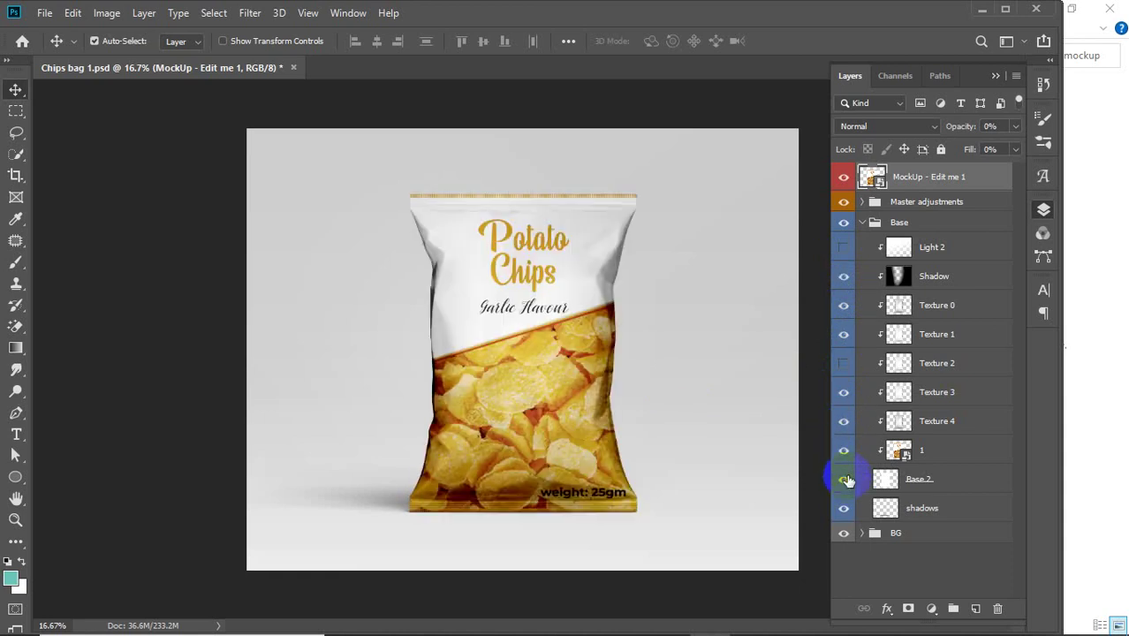
- Save the chips bag mockup to the Desktop as a JPEG named 2
left_click(33, 13)
left_click(110, 199)
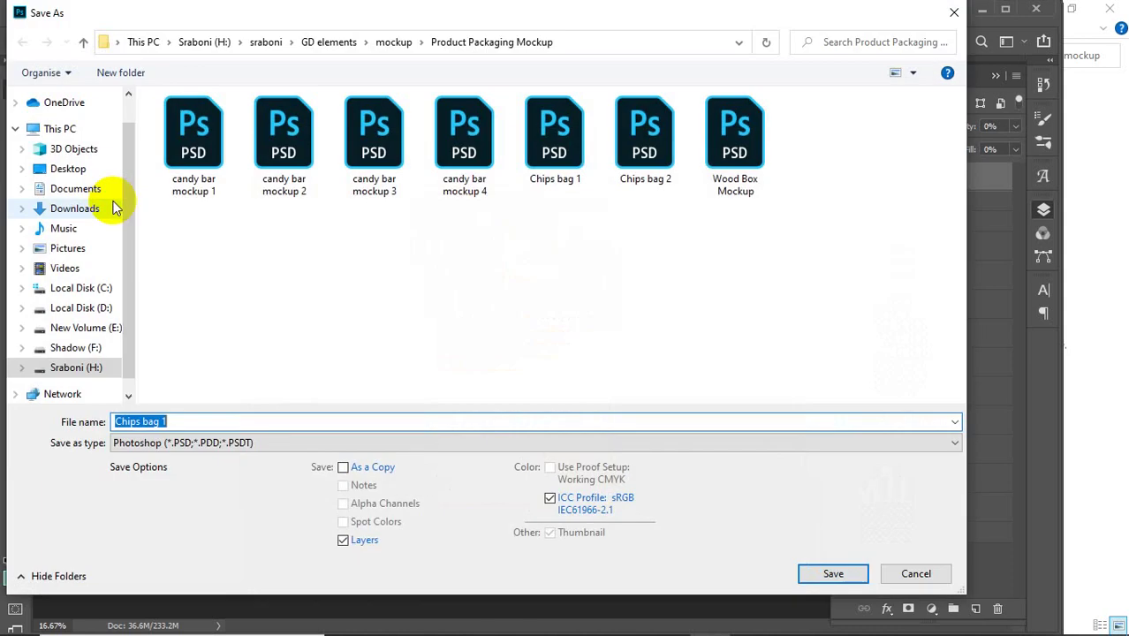
left_click(68, 168)
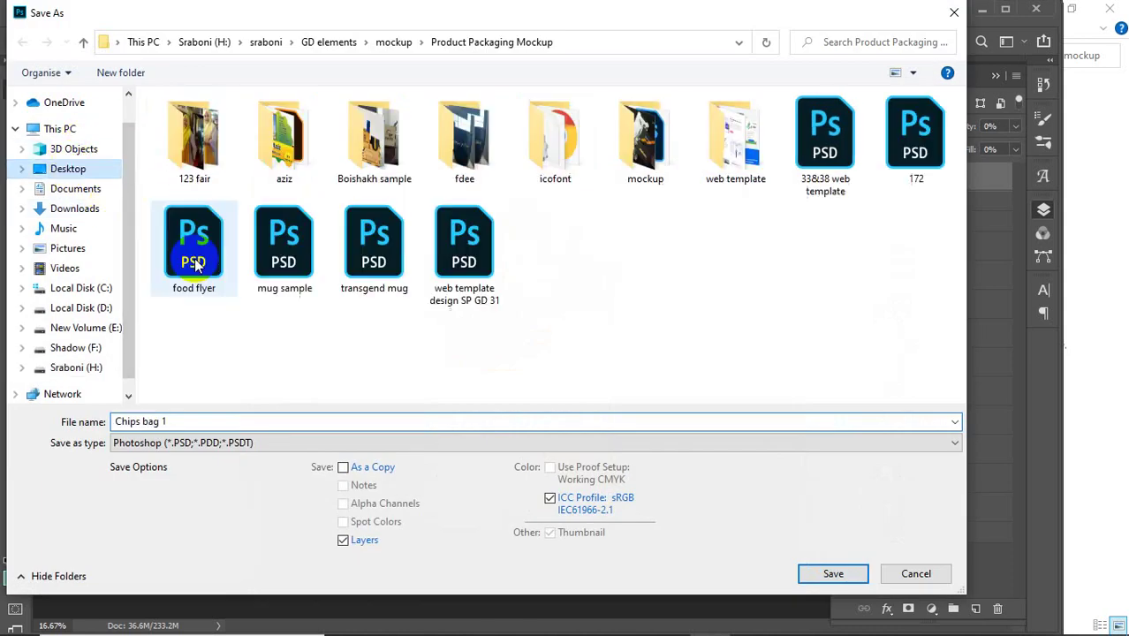
left_click(272, 446)
left_click(237, 283)
left_click(193, 420)
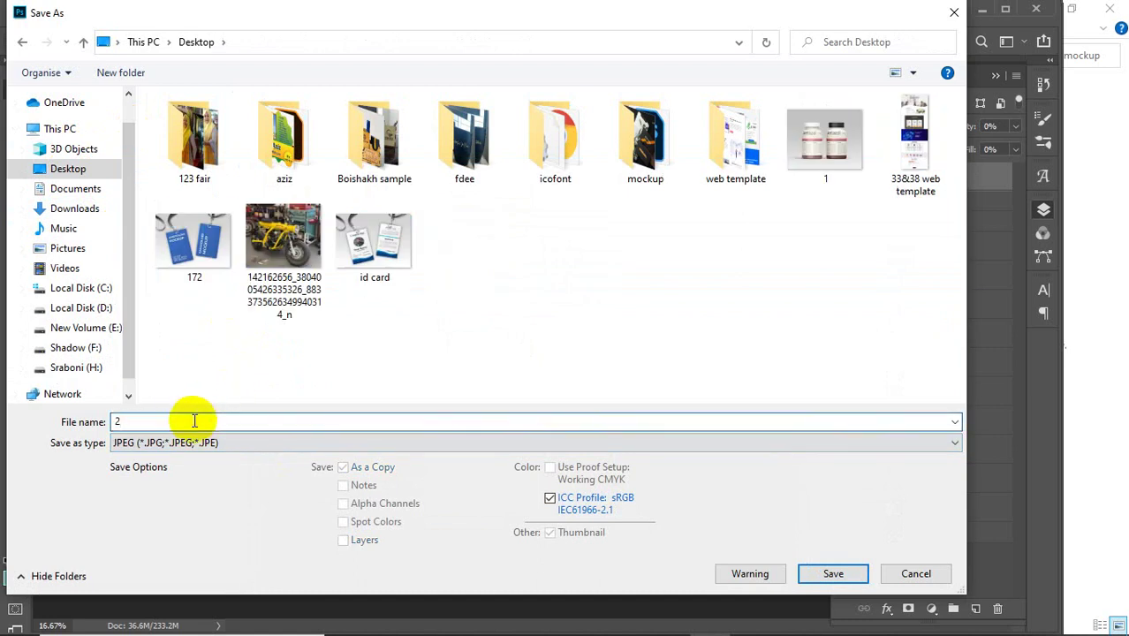
key("Return")
key("Return")
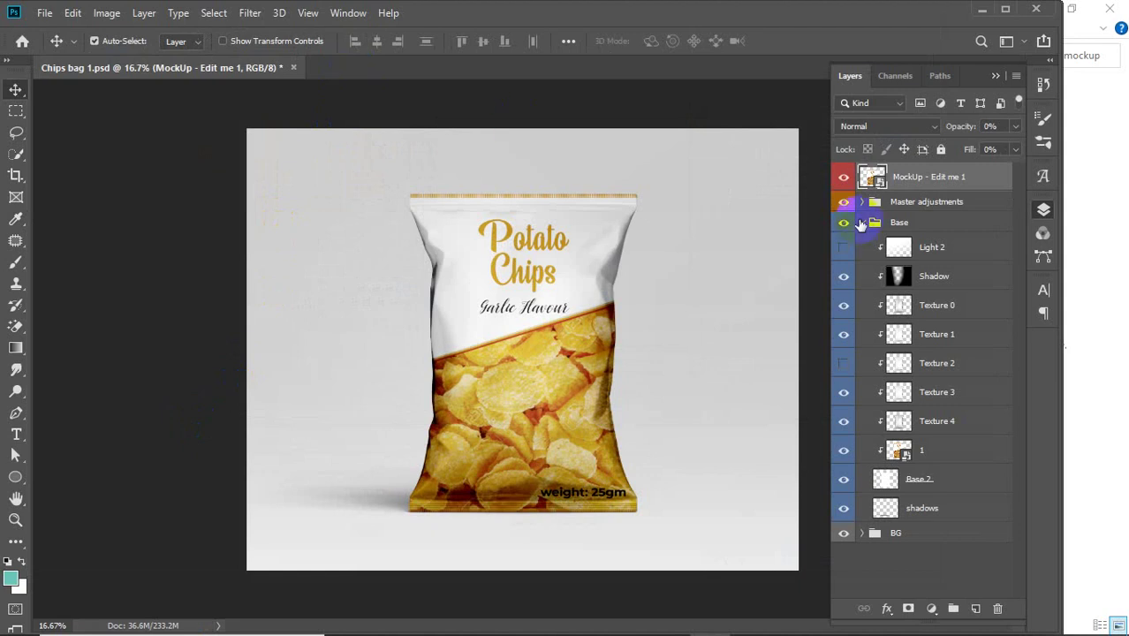
- Review layer 1's effect on the pack, its blending options and the available image adjustments without changing anything
left_click(1084, 140)
left_click(1033, 8)
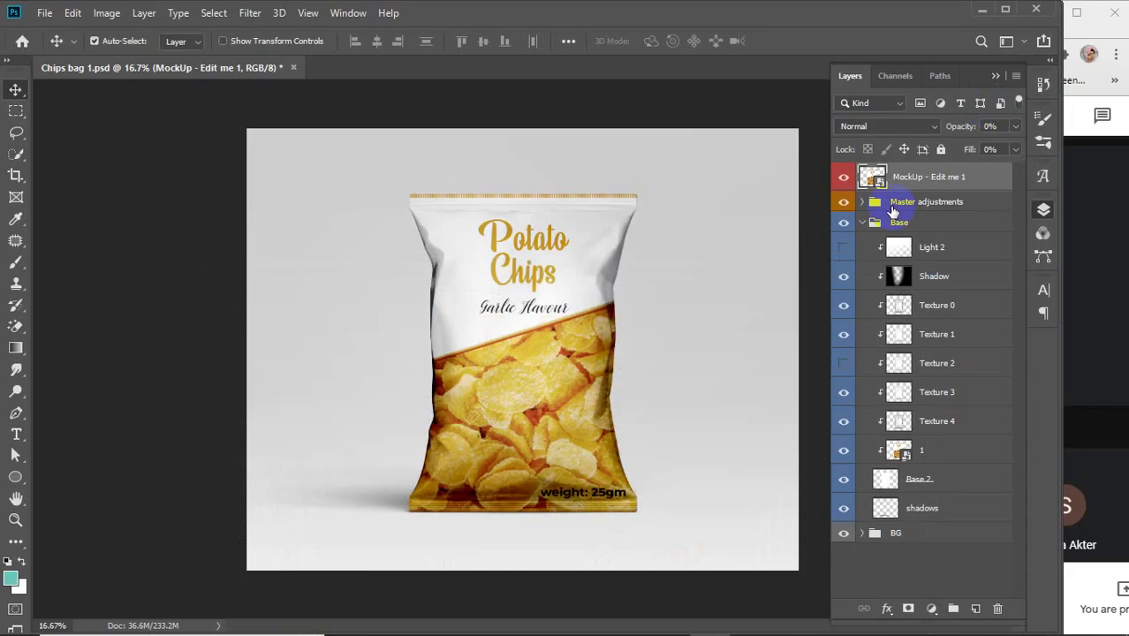
left_click(843, 453)
left_click(843, 452)
left_click(969, 457)
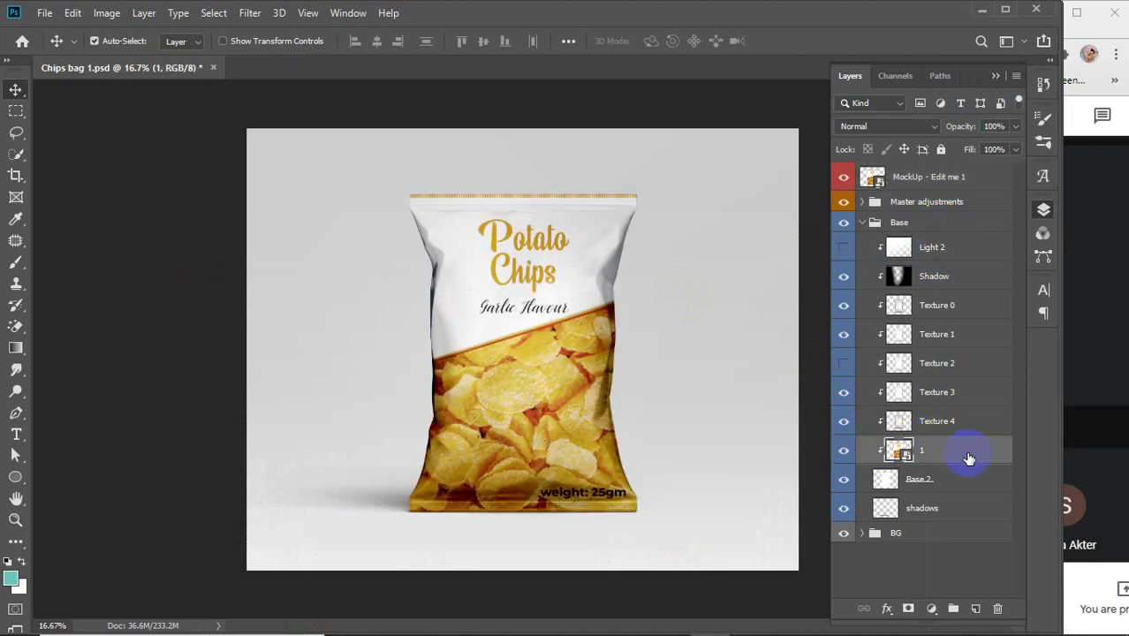
double_click(975, 453)
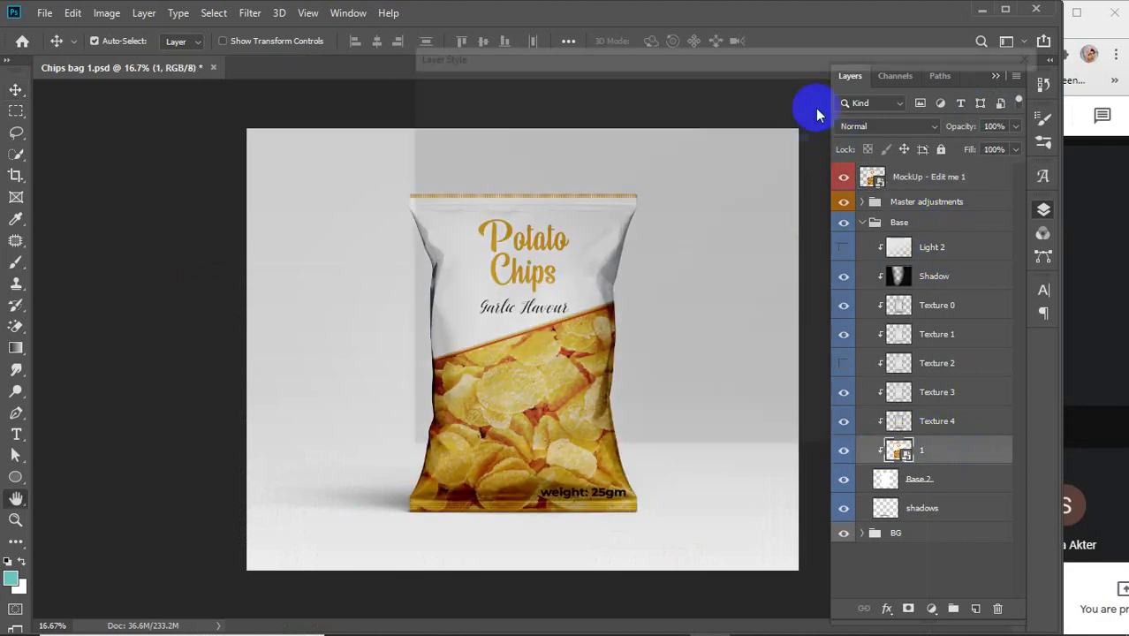
left_click_drag(548, 58, 680, 32)
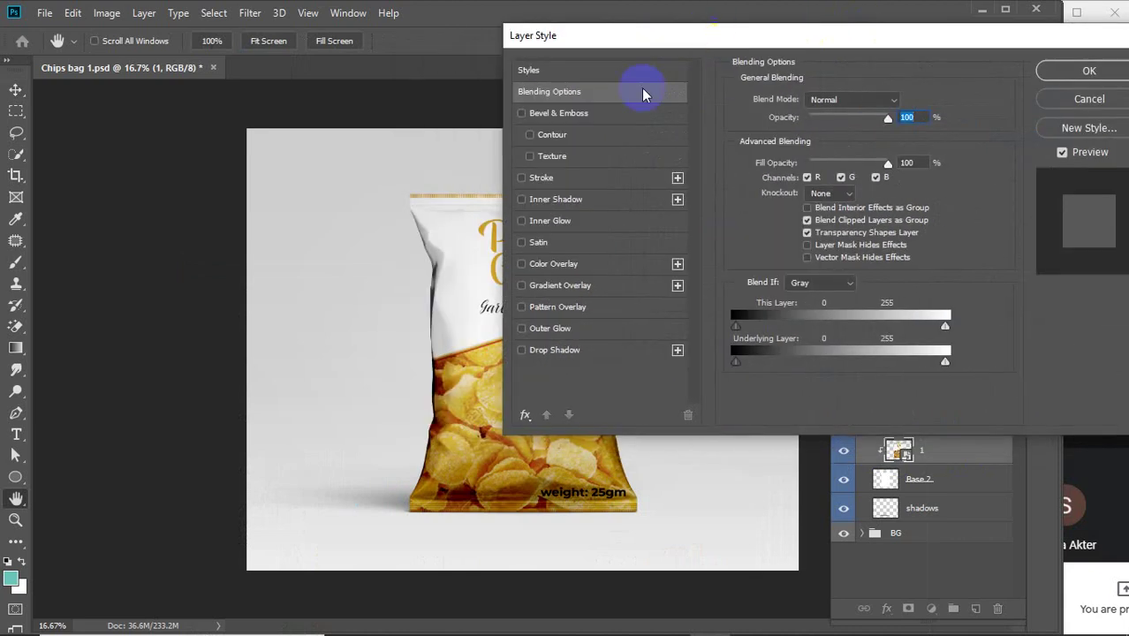
left_click_drag(952, 45, 890, 34)
left_click(1033, 99)
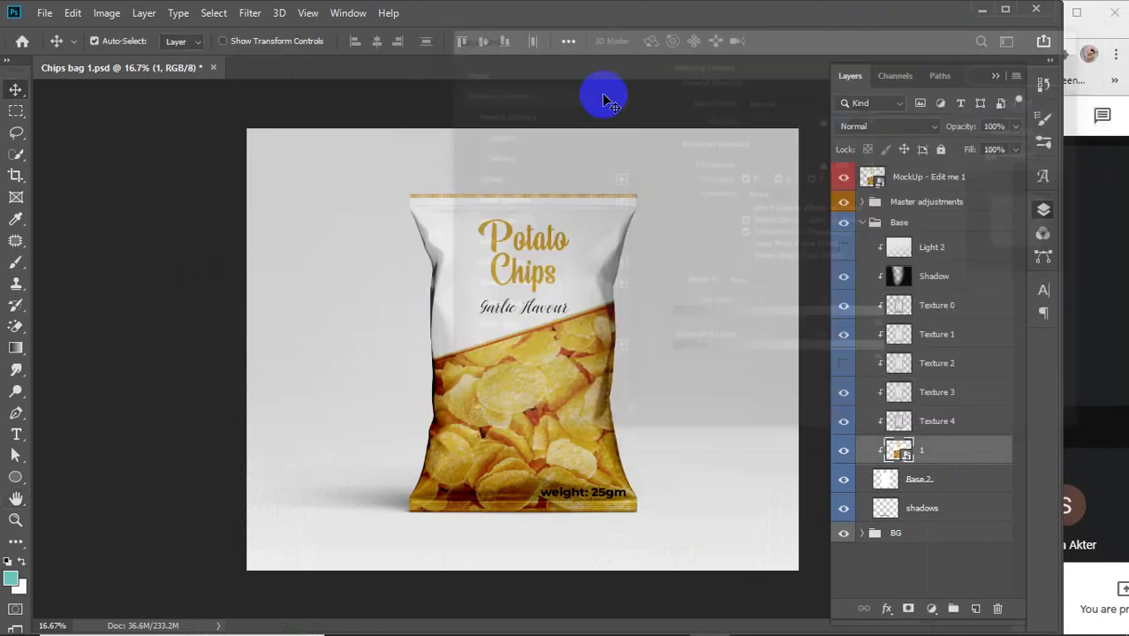
left_click(103, 14)
mouse_move(150, 57)
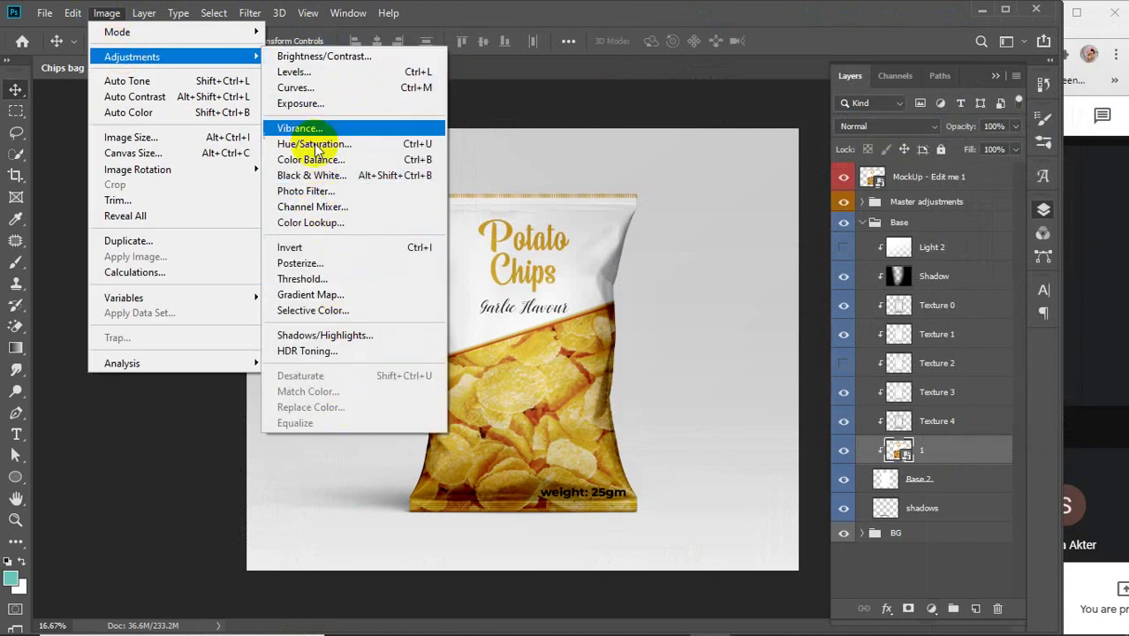
left_click(670, 218)
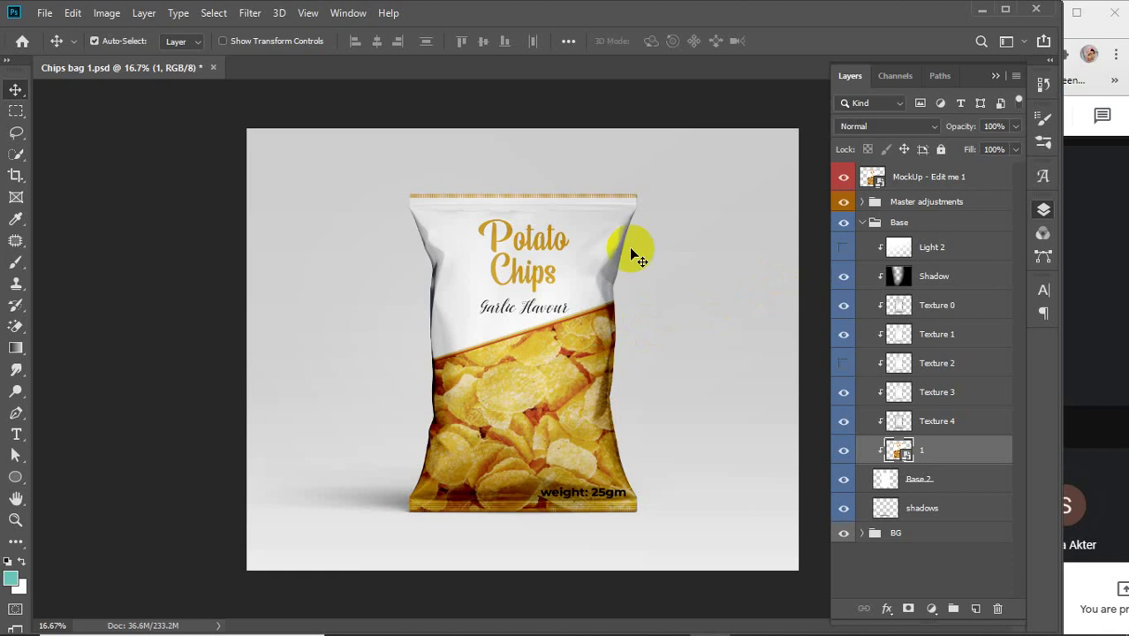
- Close Chips bag 1.psd without saving changes and close the Product Packaging Mockup folder window
left_click(212, 68)
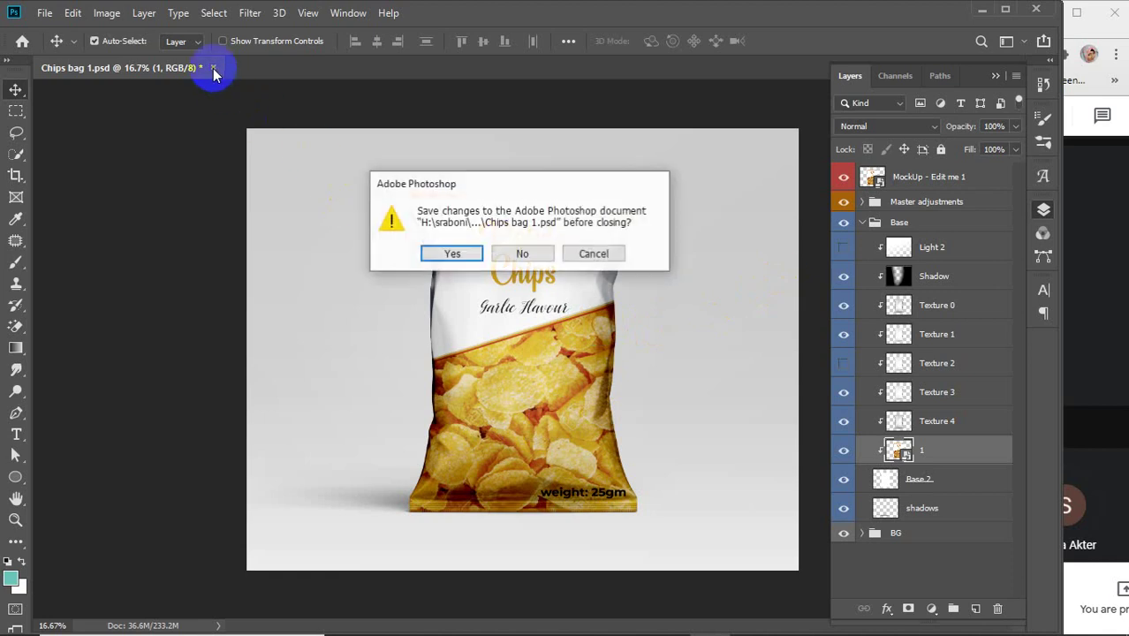
left_click(507, 251)
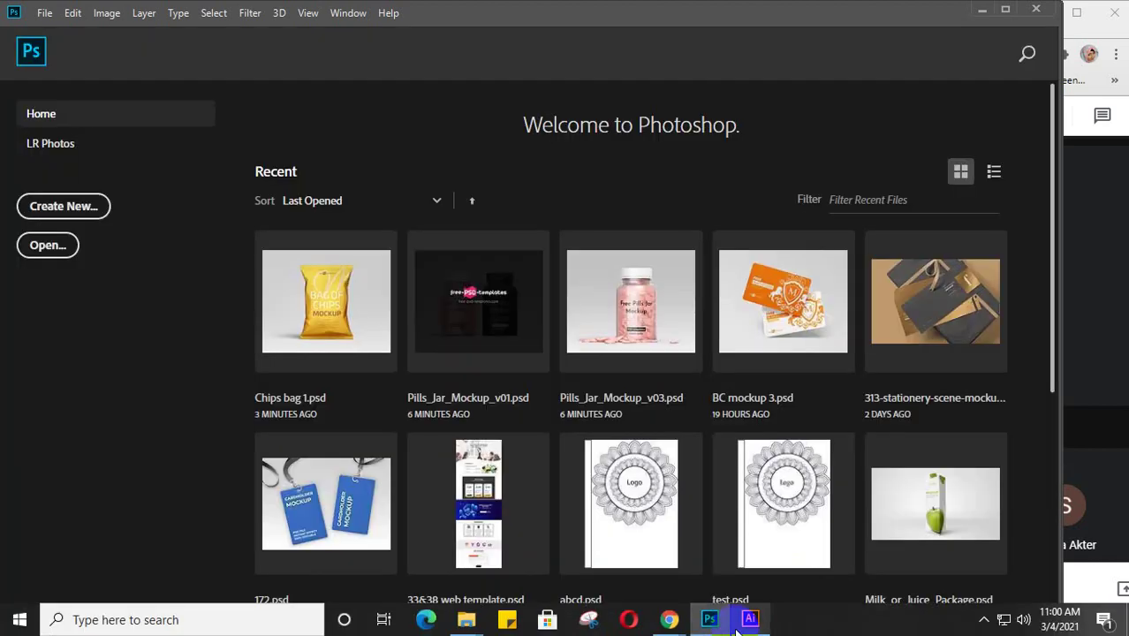
mouse_move(468, 623)
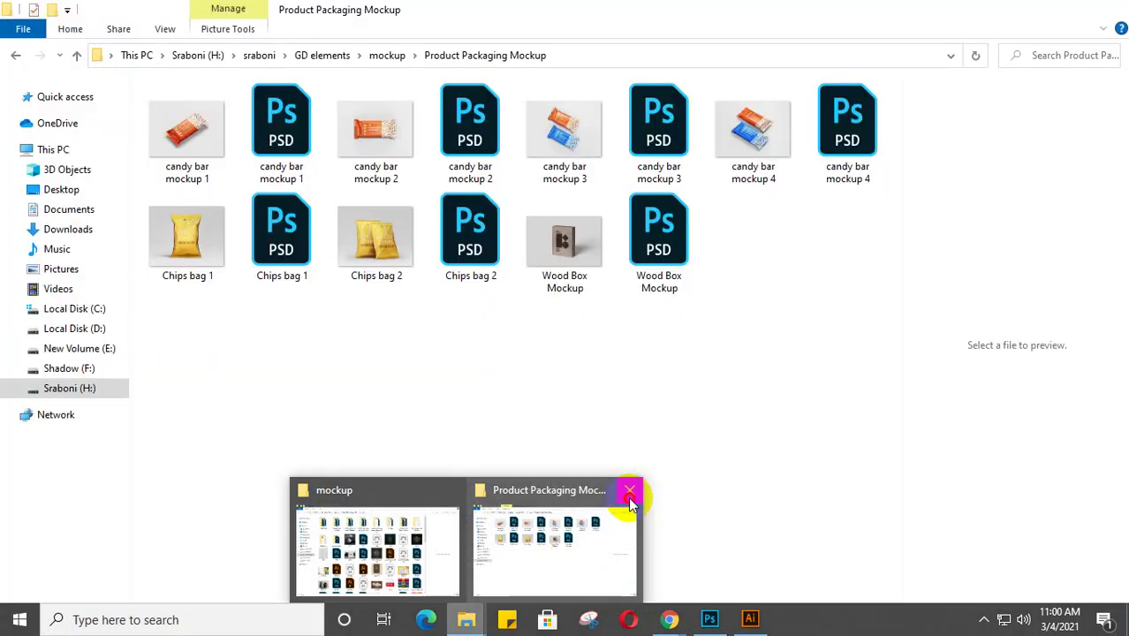
left_click(630, 491)
left_click(399, 536)
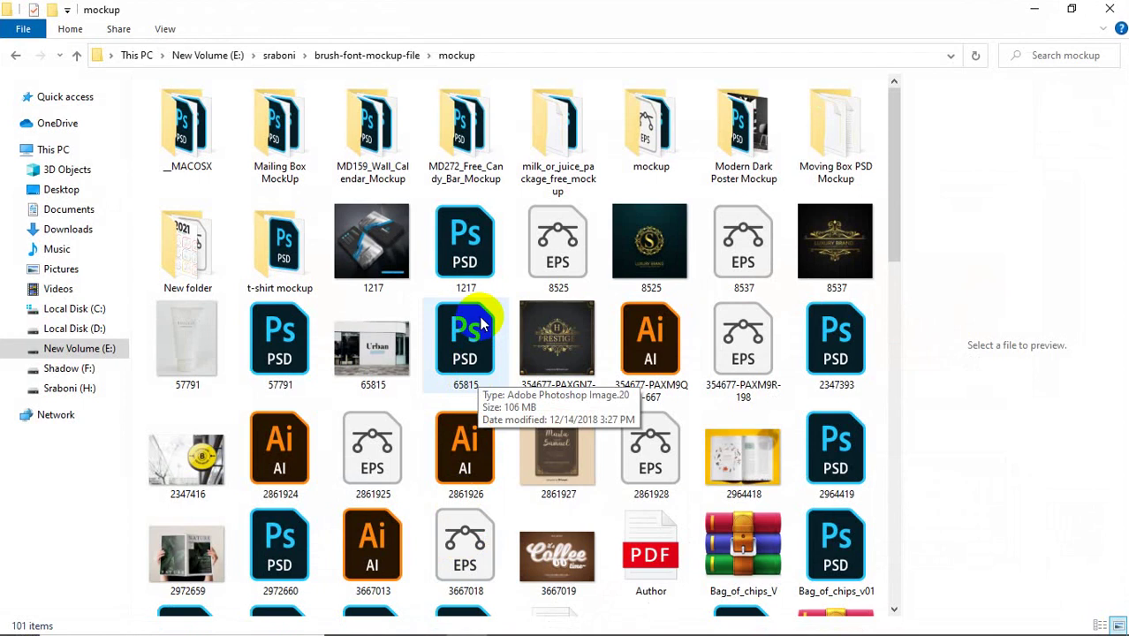
left_click(1033, 9)
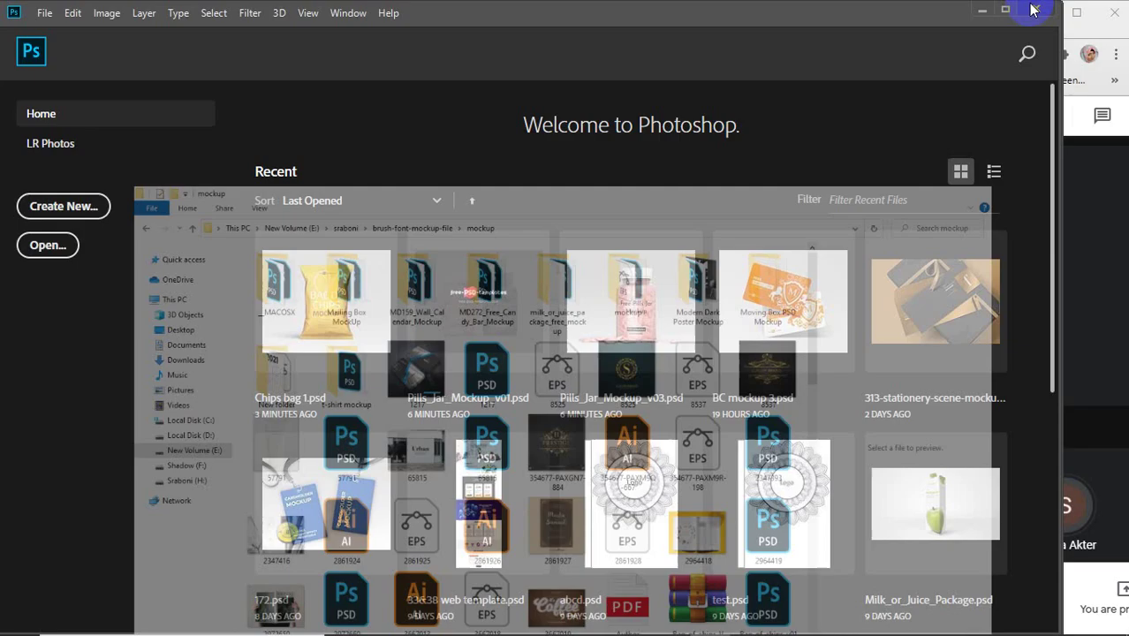
- Switch to Illustrator and examine the box dielines above the label artwork in Untitled-1
left_click(980, 10)
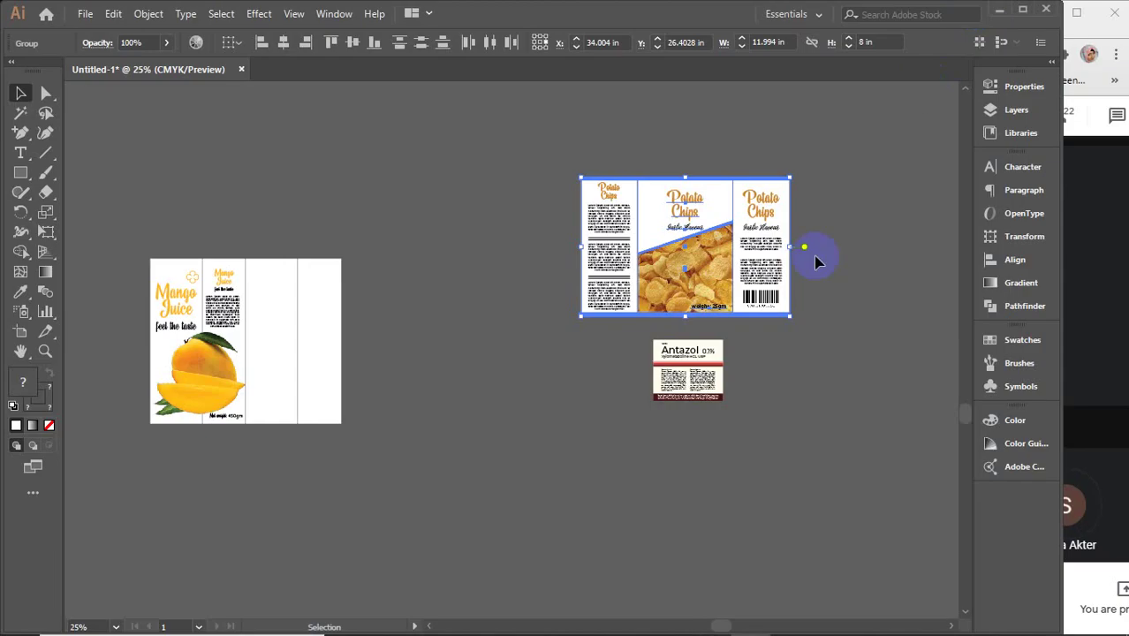
scroll(685, 339, "down", 2)
left_click_drag(719, 272, 616, 476)
left_click_drag(797, 371, 883, 406)
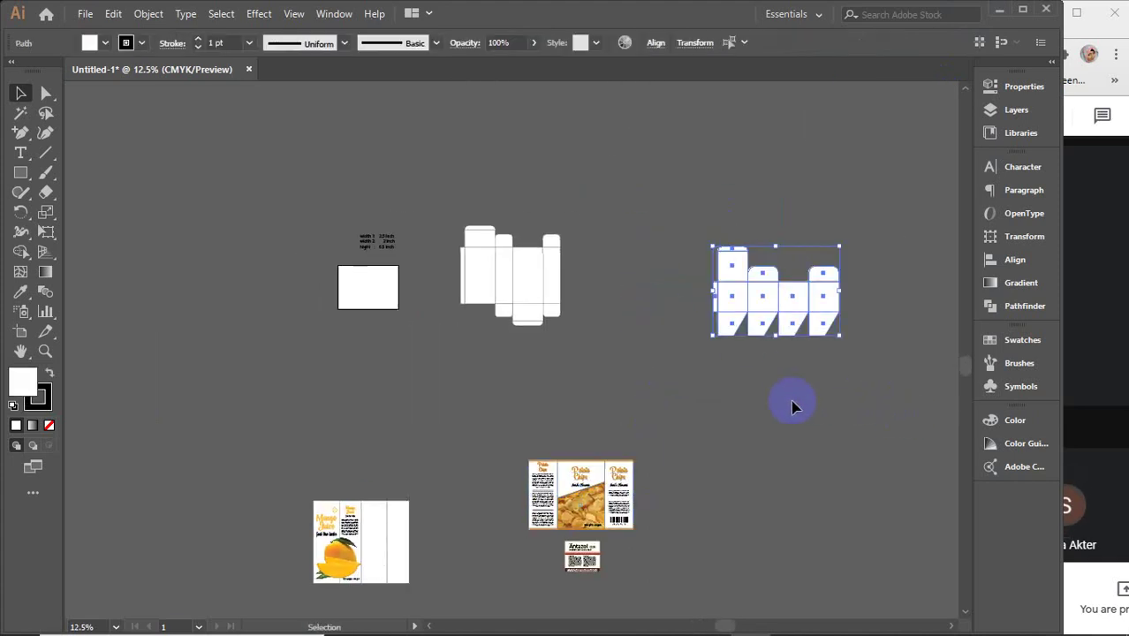
left_click(730, 377)
- Open the MSI mug packaging design file from the desktop in Illustrator
left_click(999, 10)
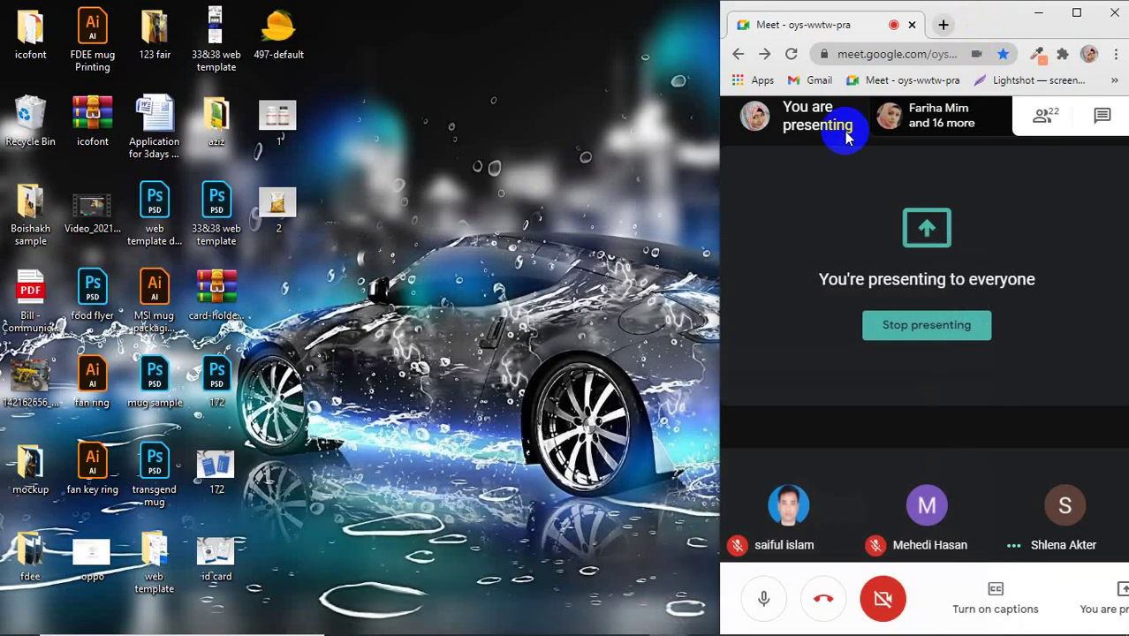
right_click(444, 156)
left_click(449, 205)
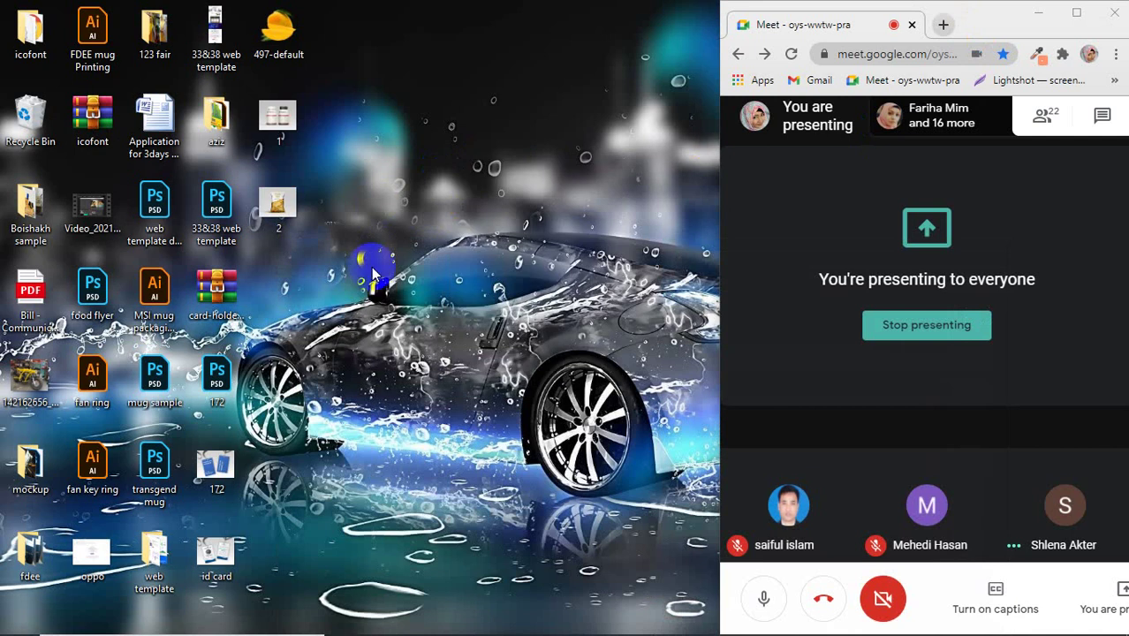
double_click(149, 302)
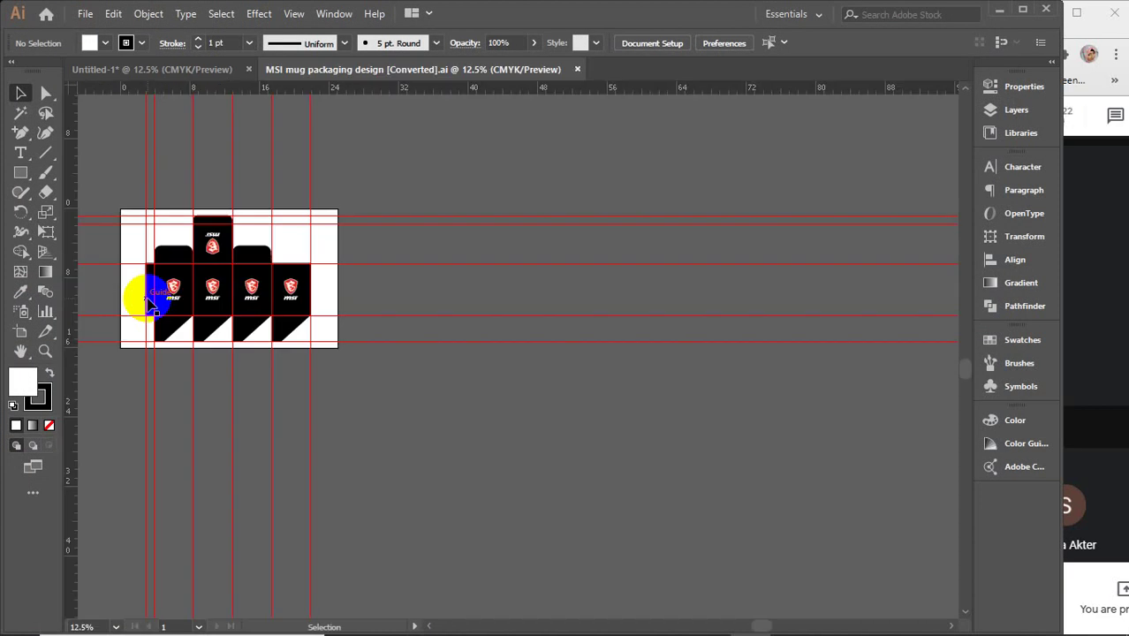
- Examine the MSI mug box dieline, selecting the lid's tuck flap, one side dust flap and the four slanted bottom flaps
left_click_drag(189, 284, 327, 327)
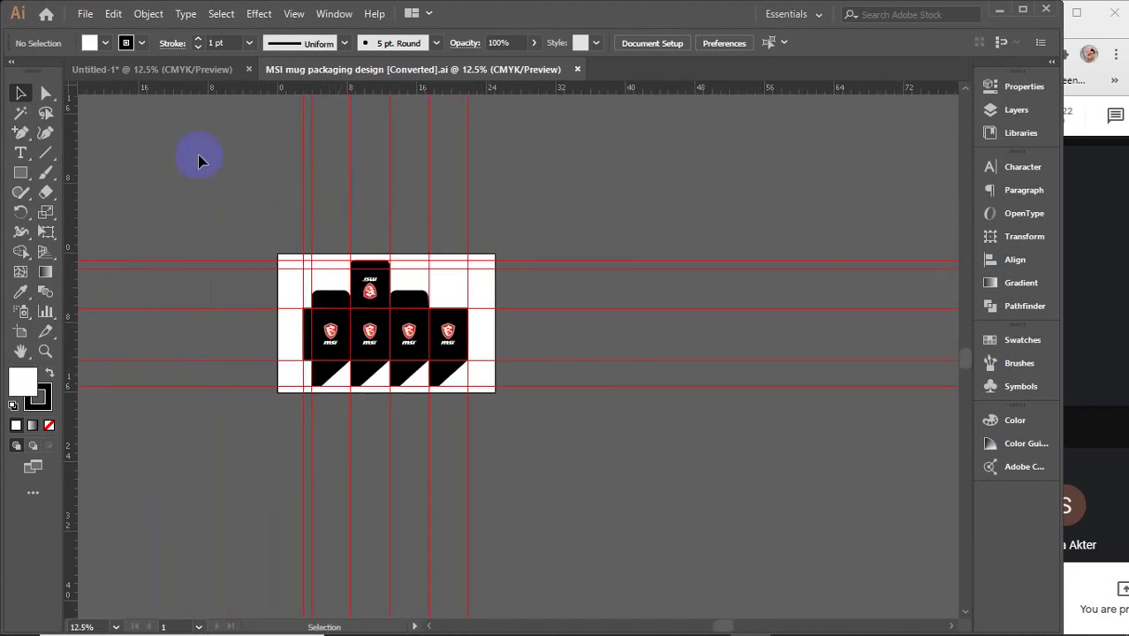
left_click_drag(199, 160, 484, 213)
left_click(615, 232)
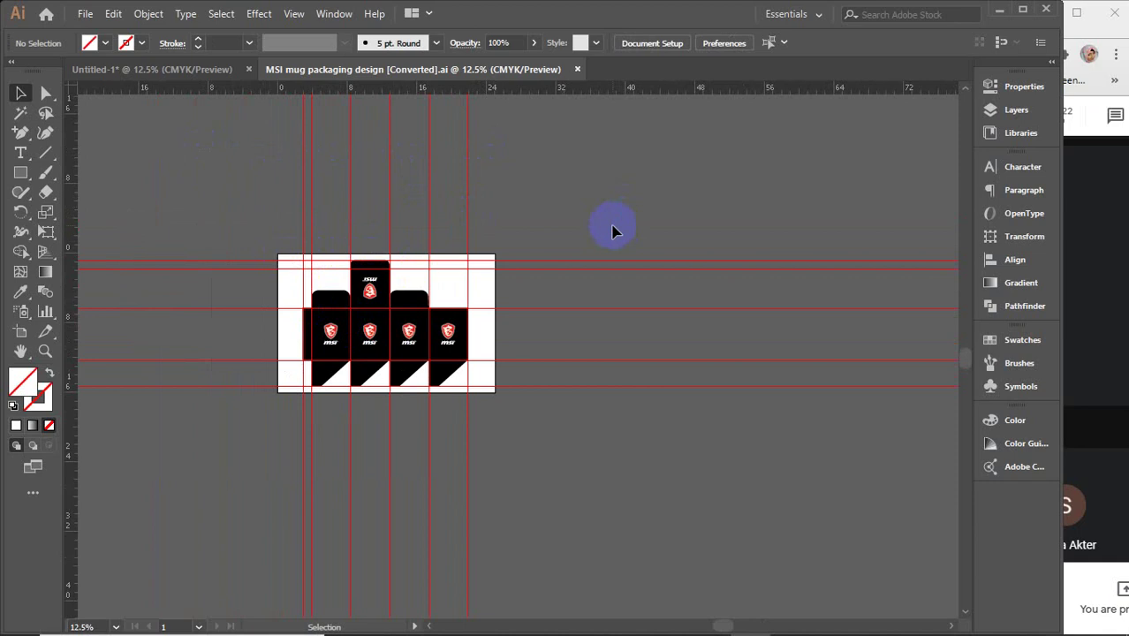
scroll(335, 379, "up", 3)
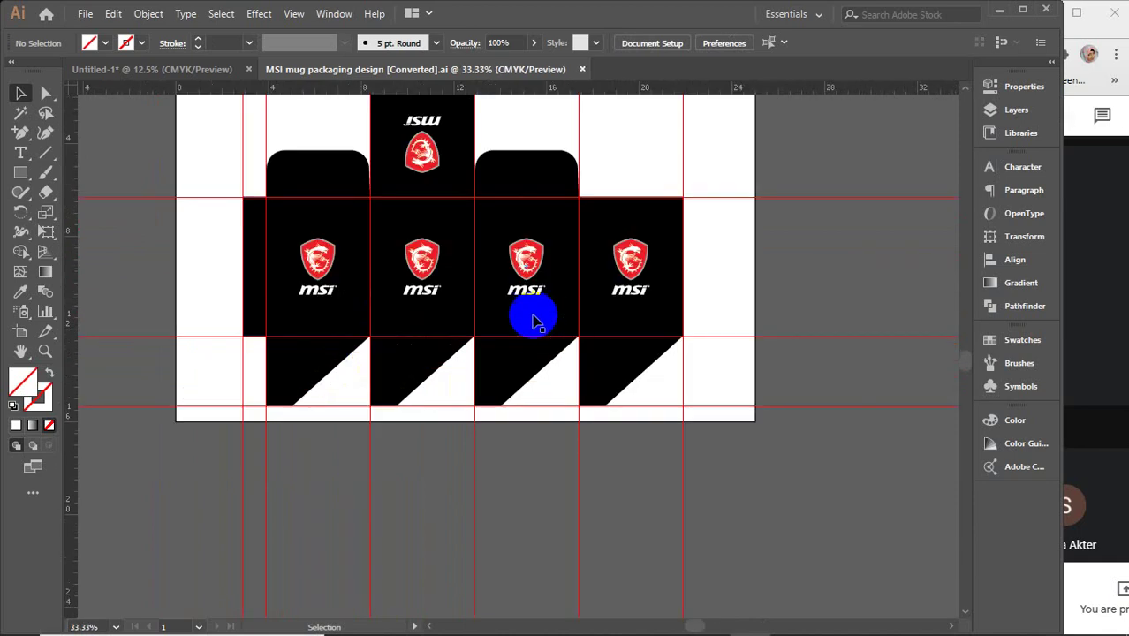
left_click_drag(507, 300, 520, 356)
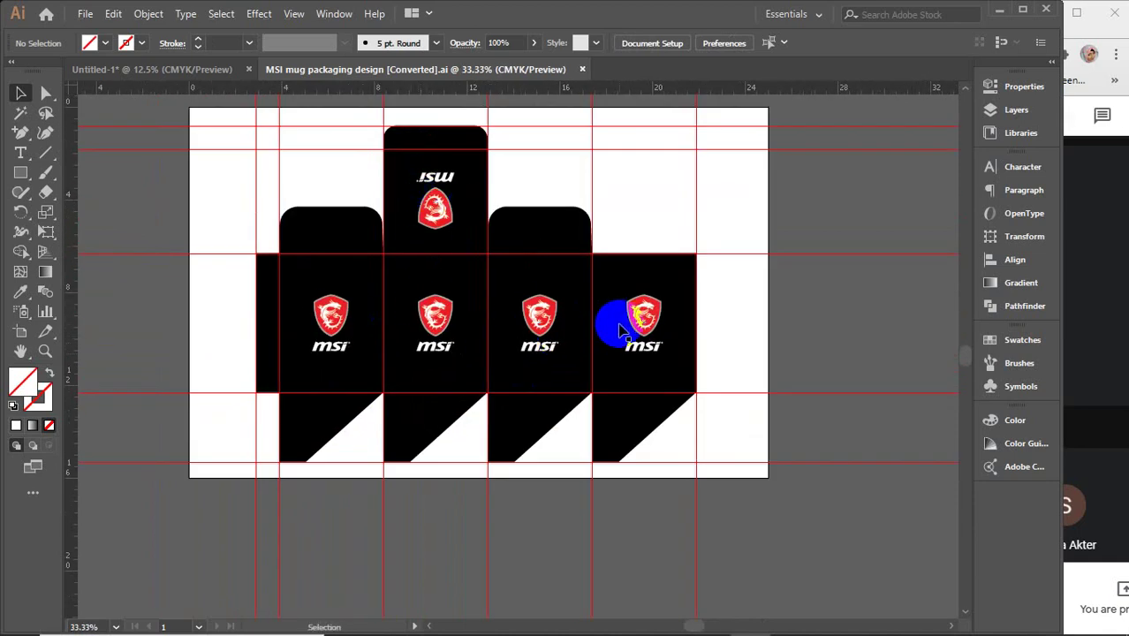
left_click(434, 137)
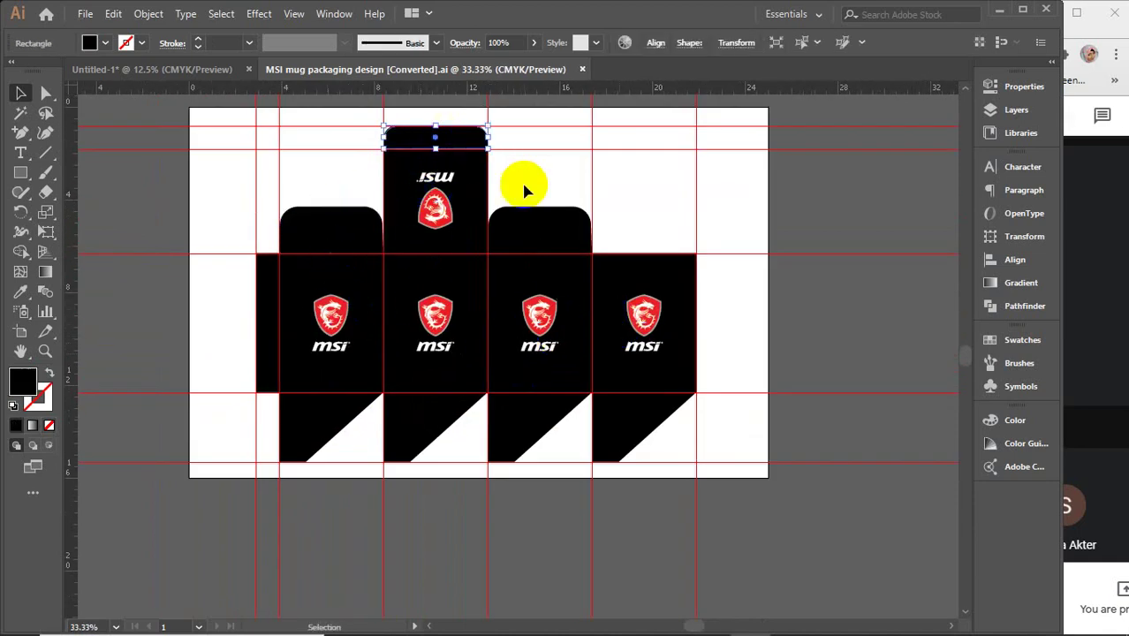
left_click(559, 222)
left_click(645, 436)
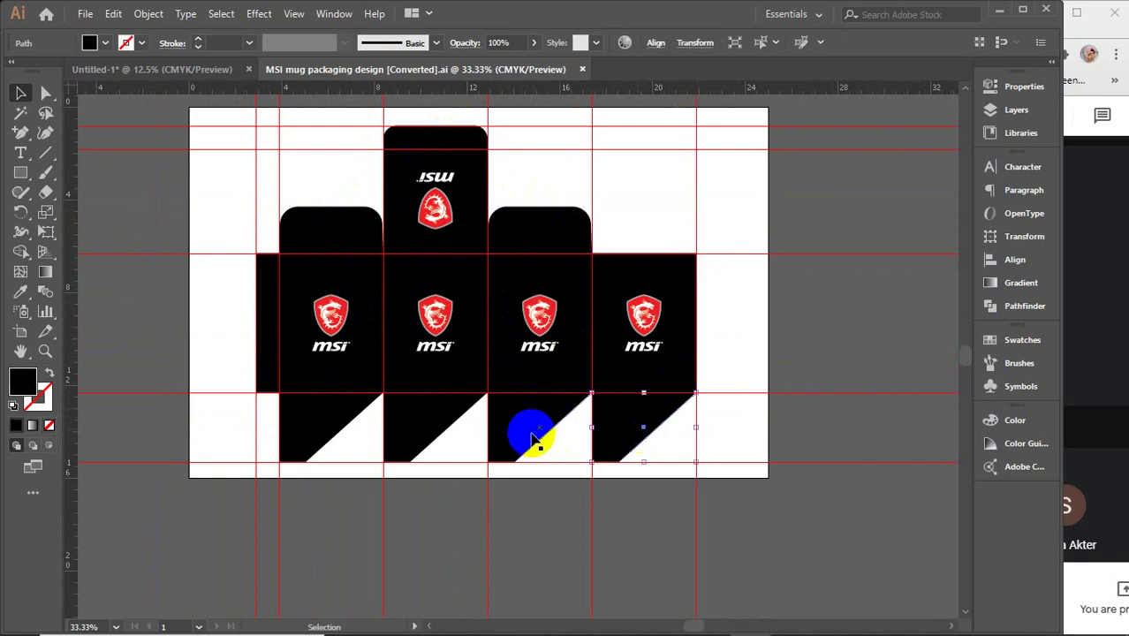
left_click(533, 439)
left_click(433, 437)
left_click(319, 424)
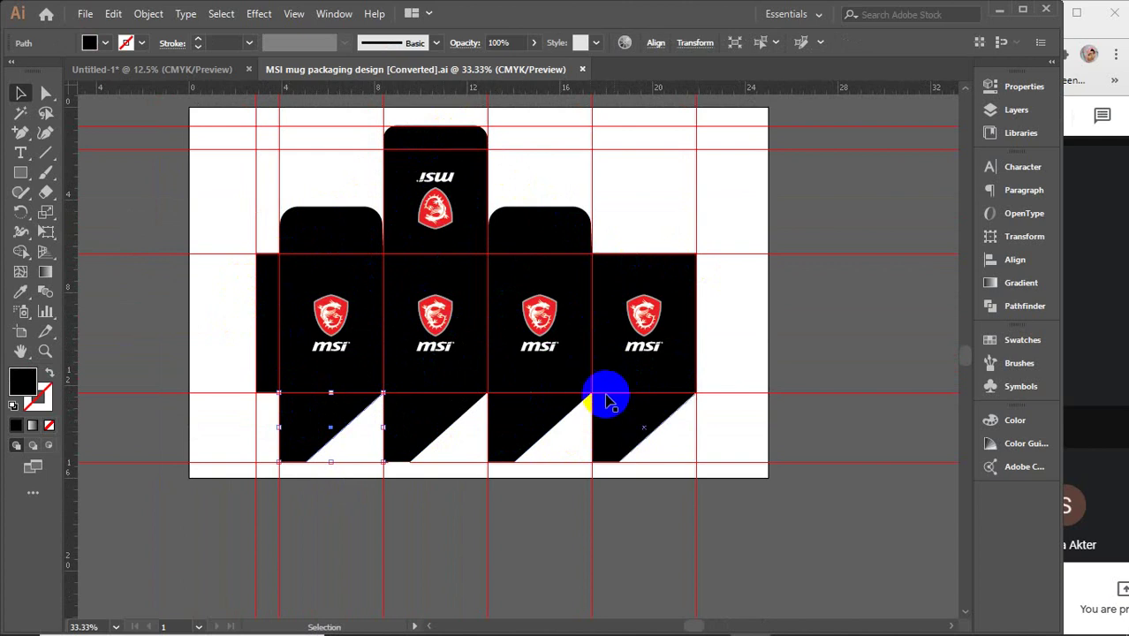
- Inspect the guides around the MSI mug box dieline and close the mug packaging design file
scroll(606, 395, "down", 2)
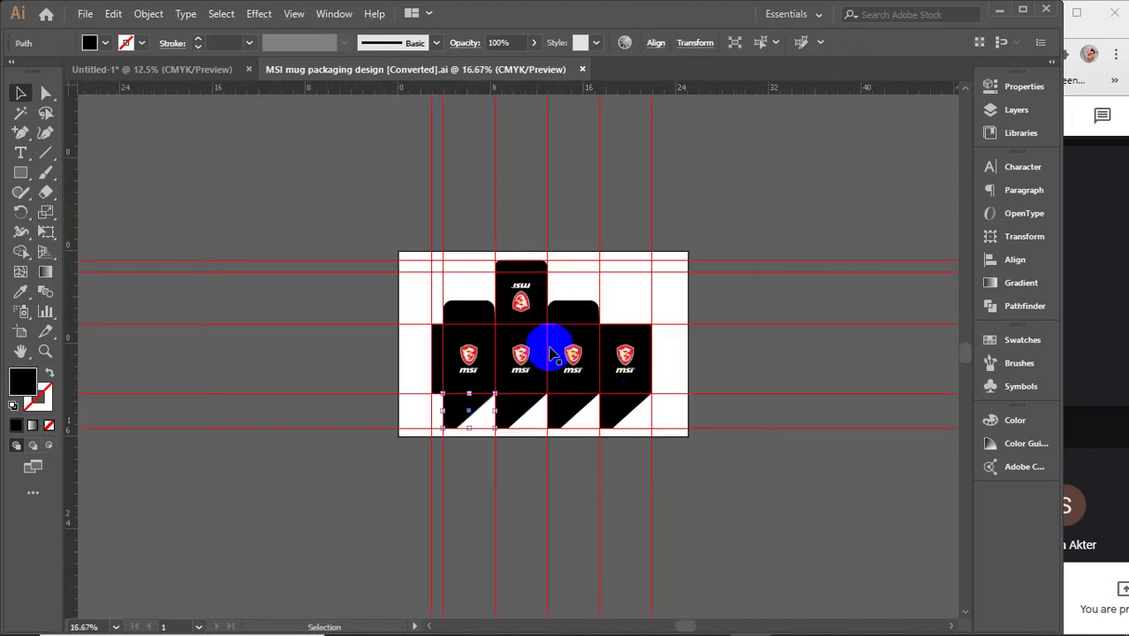
left_click(358, 194)
left_click_drag(358, 519, 357, 519)
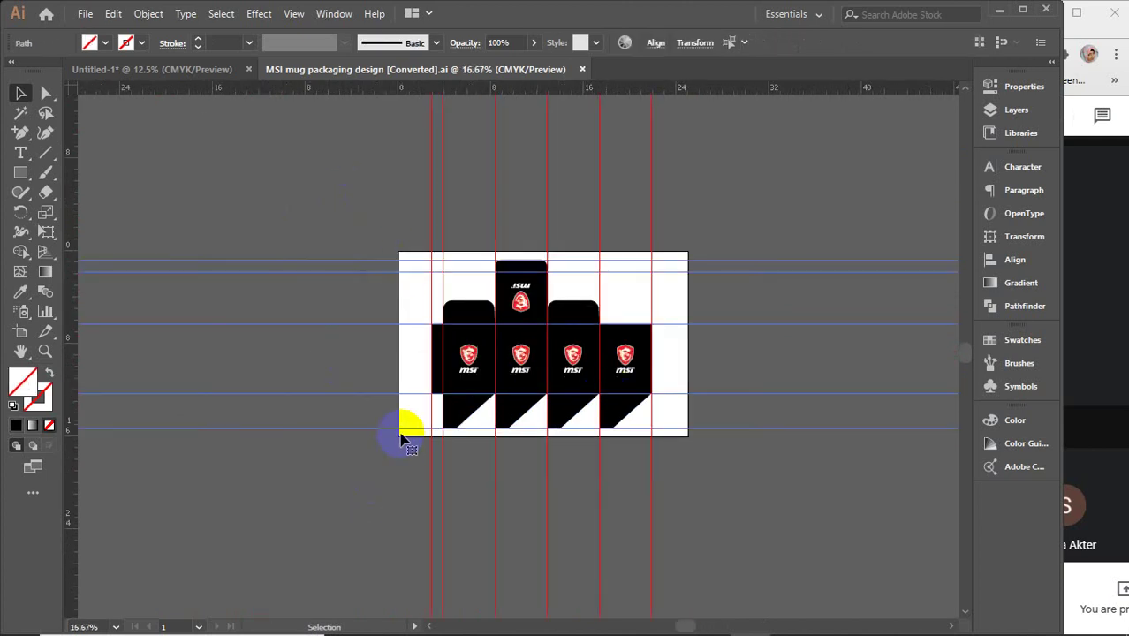
left_click(303, 221)
scroll(480, 355, "up", 3)
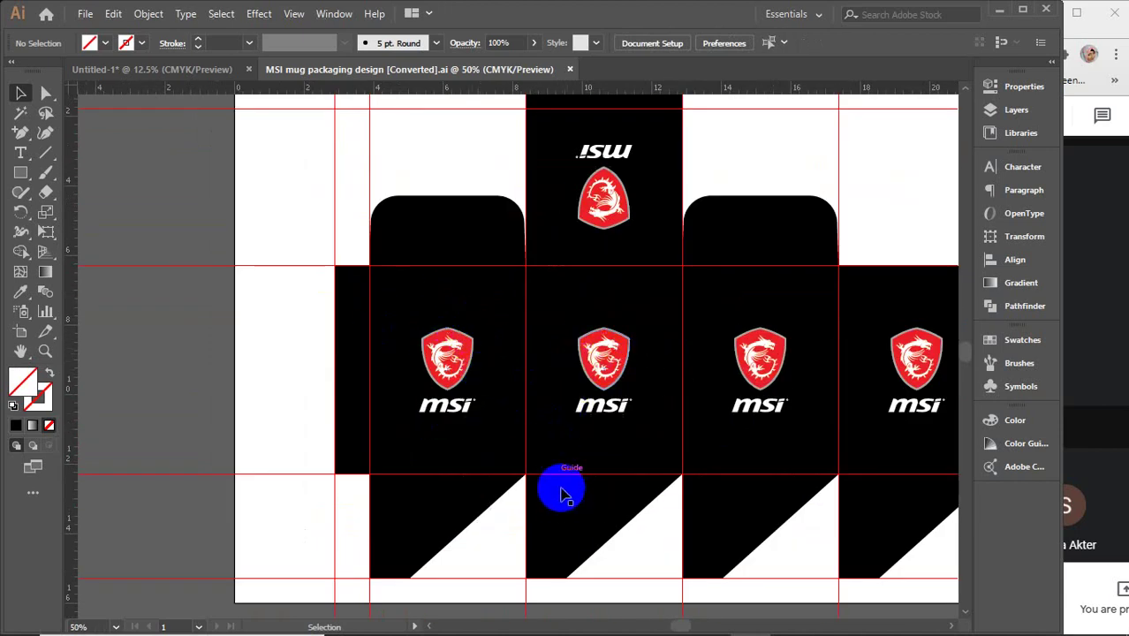
scroll(566, 505, "down", 2)
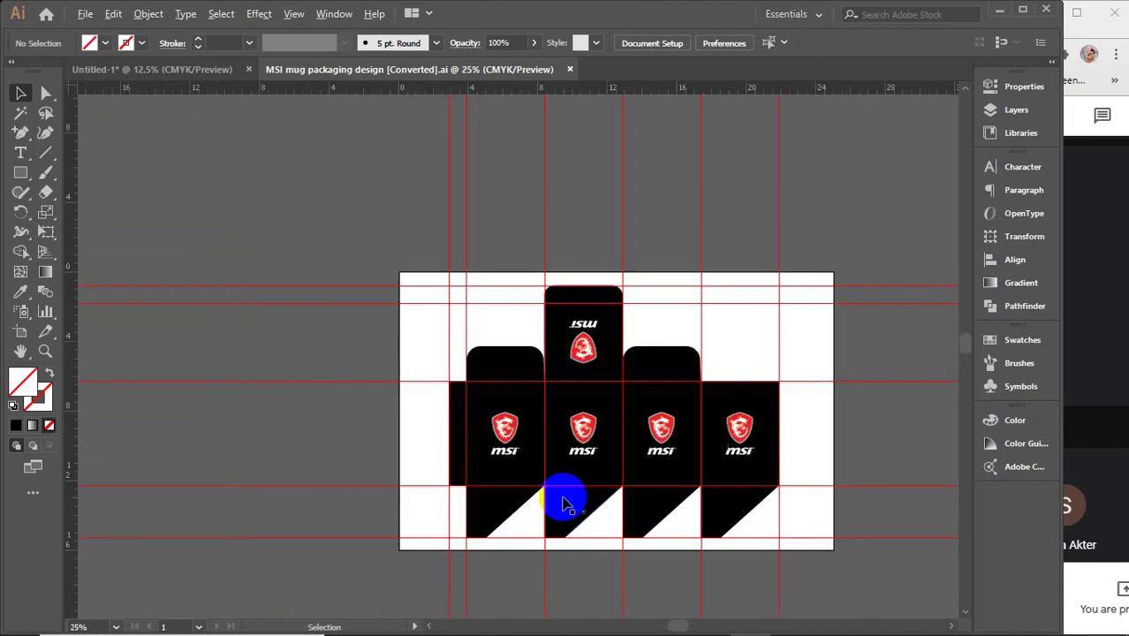
left_click(570, 69)
key("d")
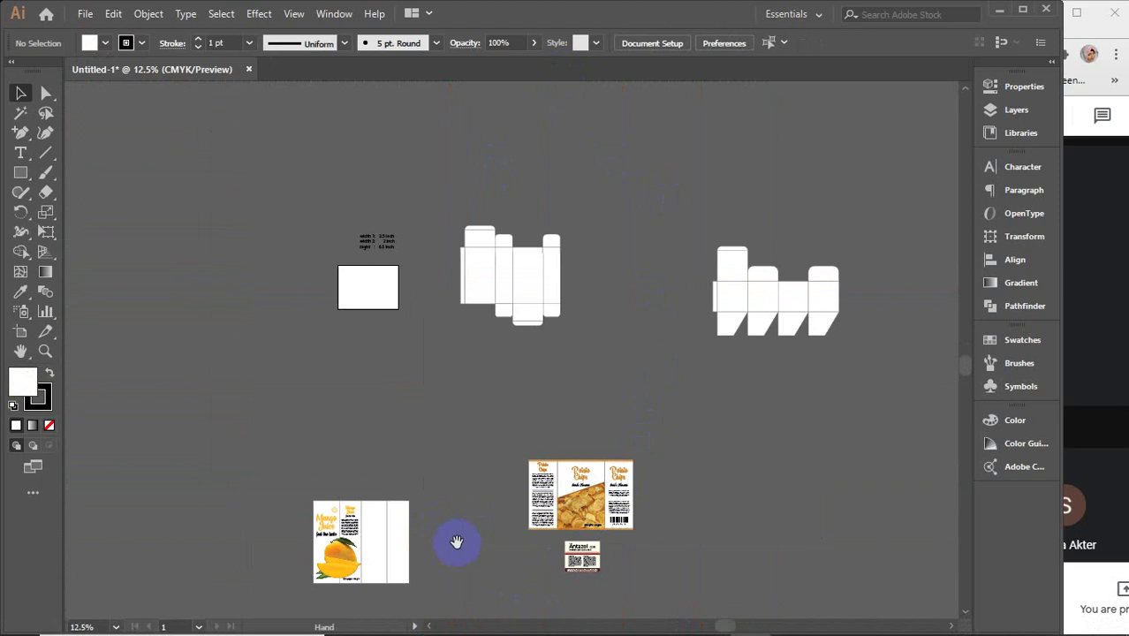
- Bring the Mango Juice artwork in Untitled-1 into view and open Milk_or_Juice_Package from the milk_or_juice_package_free_mockup folder in Photoshop
left_click_drag(457, 541, 537, 403)
scroll(467, 402, "up", 4)
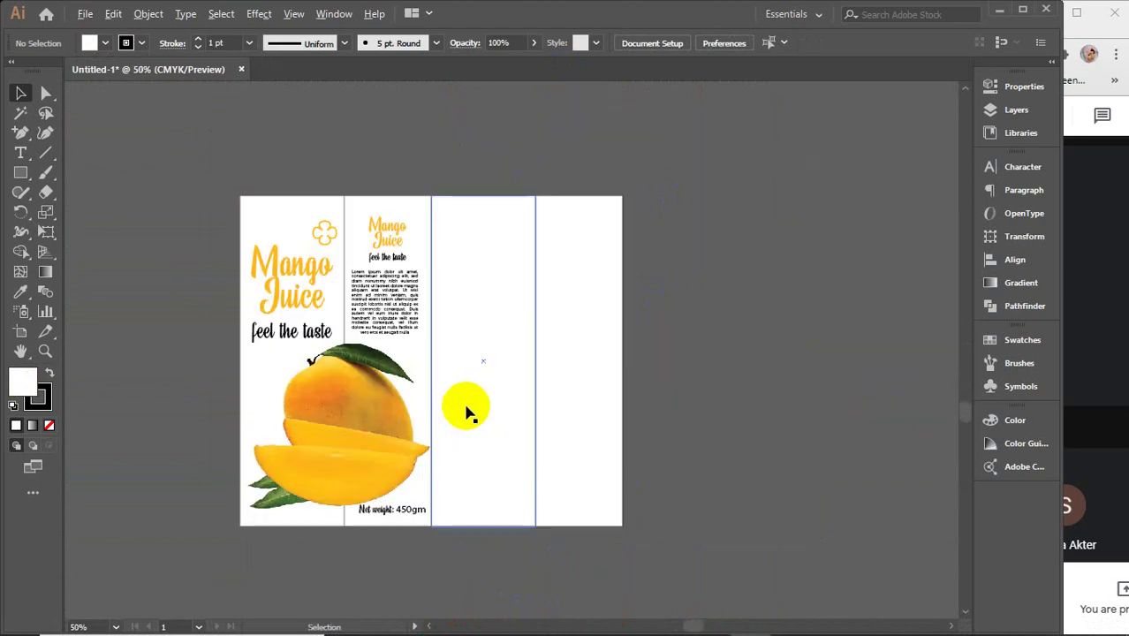
left_click_drag(265, 214, 704, 523)
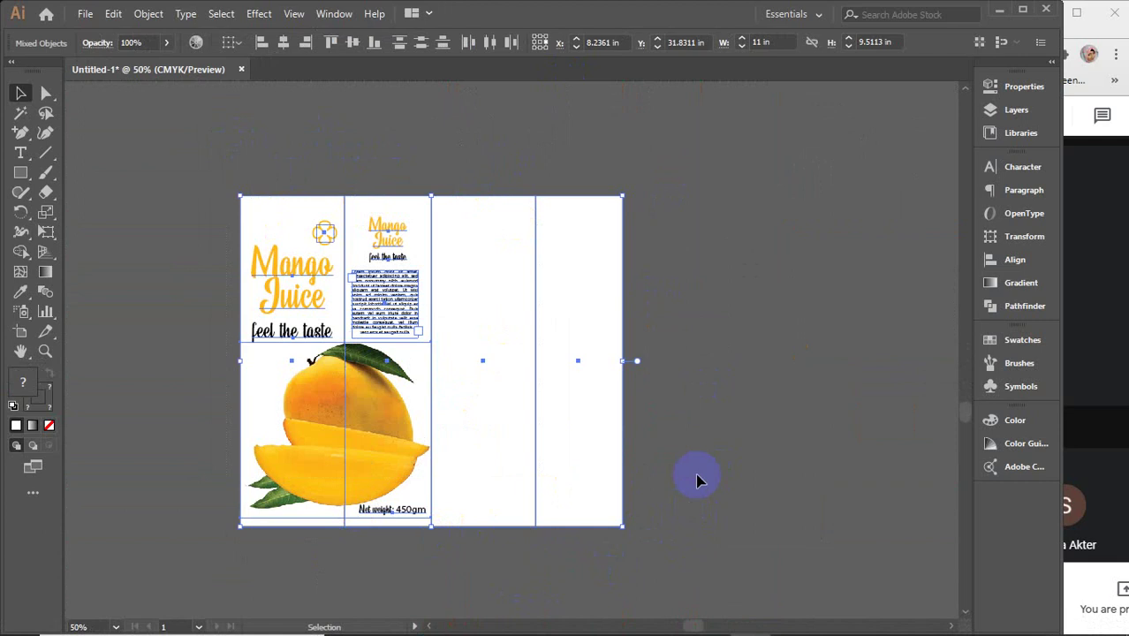
left_click(695, 475)
mouse_move(612, 619)
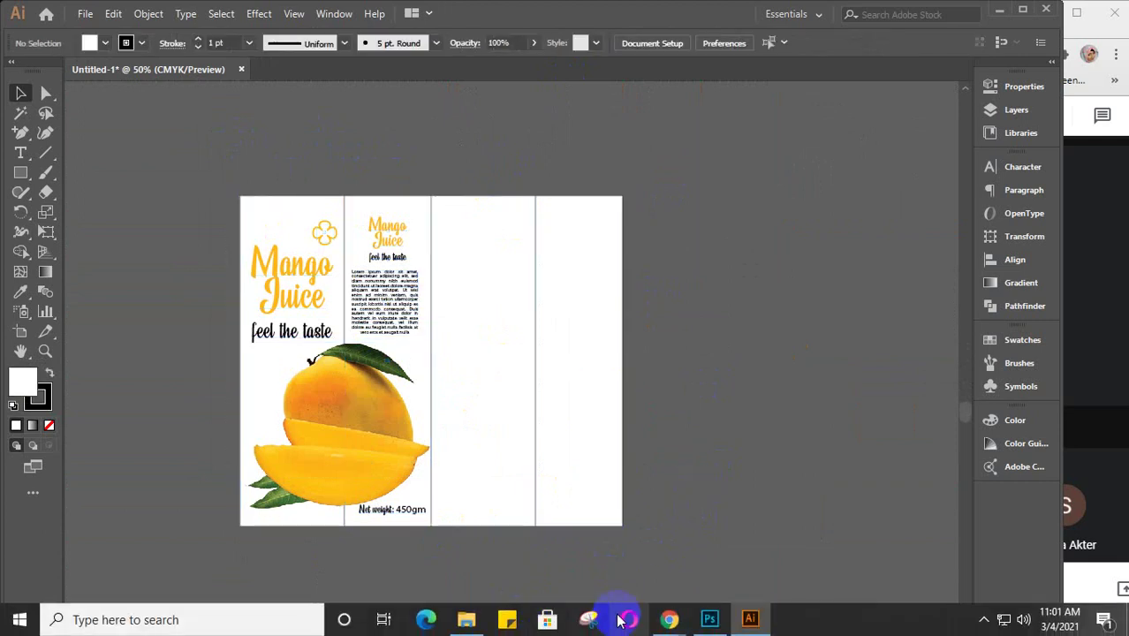
left_click(484, 621)
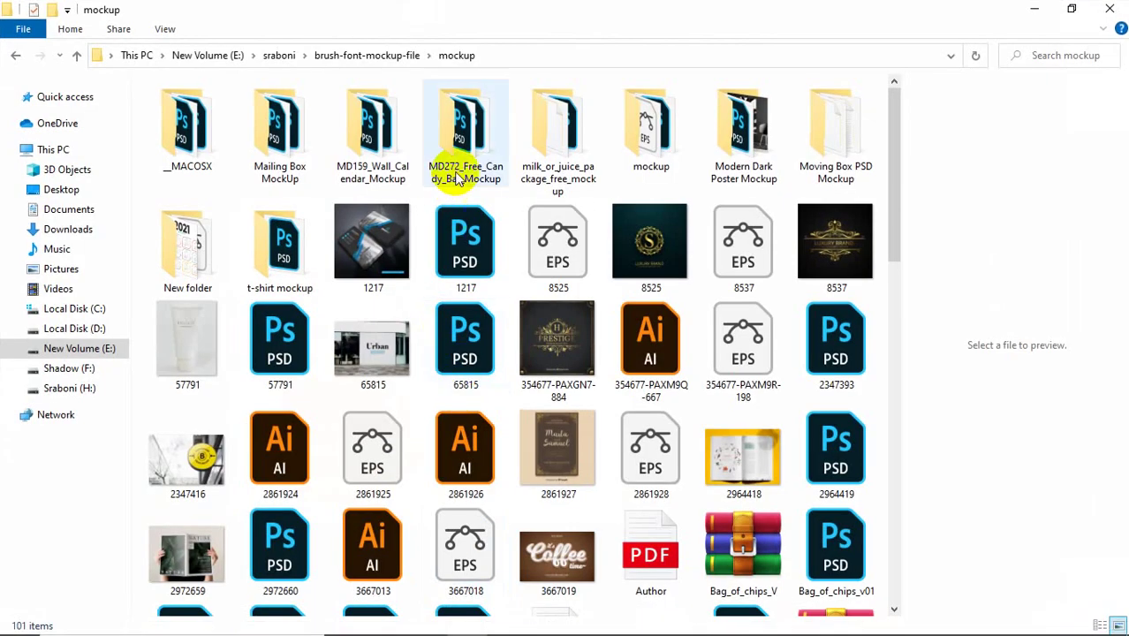
double_click(562, 143)
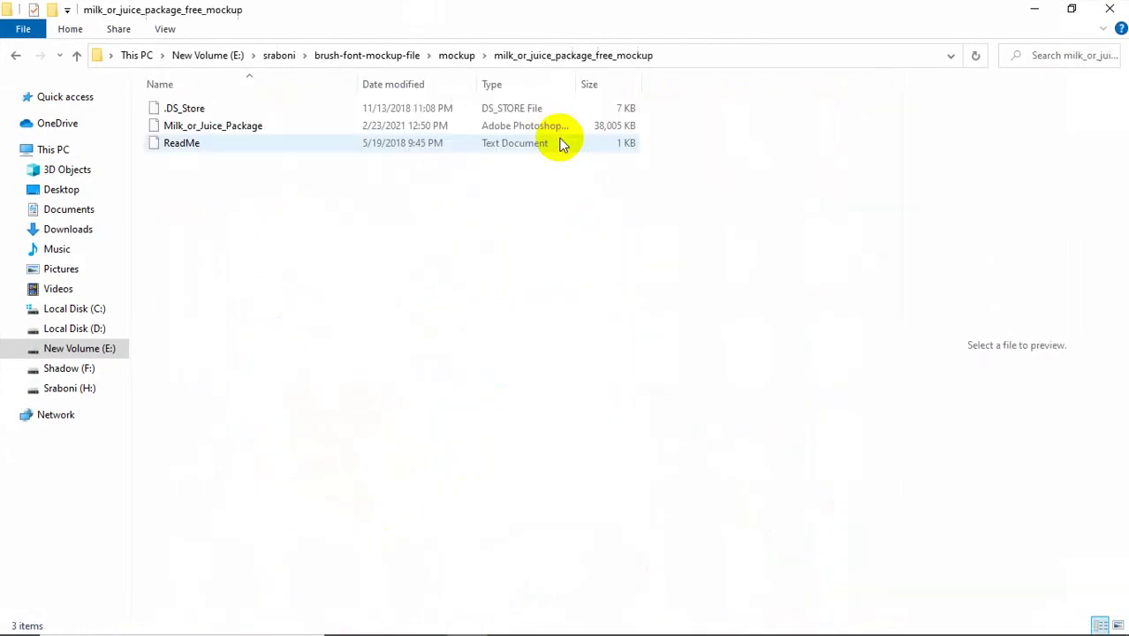
left_click(271, 133)
double_click(276, 125)
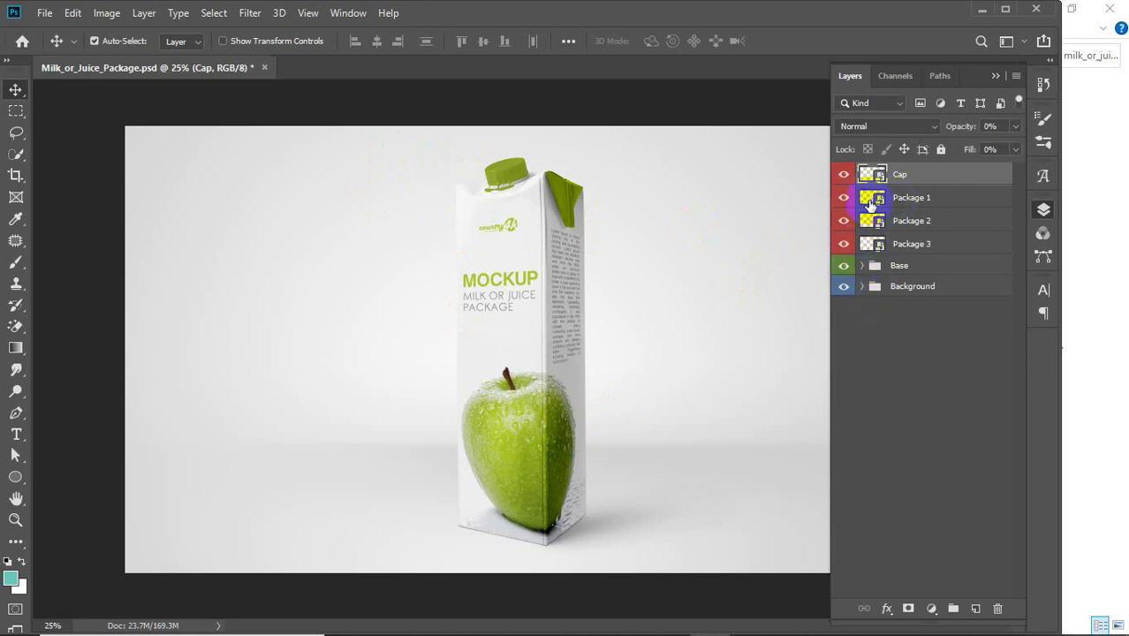
- Open the Package 1 smart object and paste the Mango Juice front panel artwork from Illustrator into it as a Smart Object
double_click(872, 198)
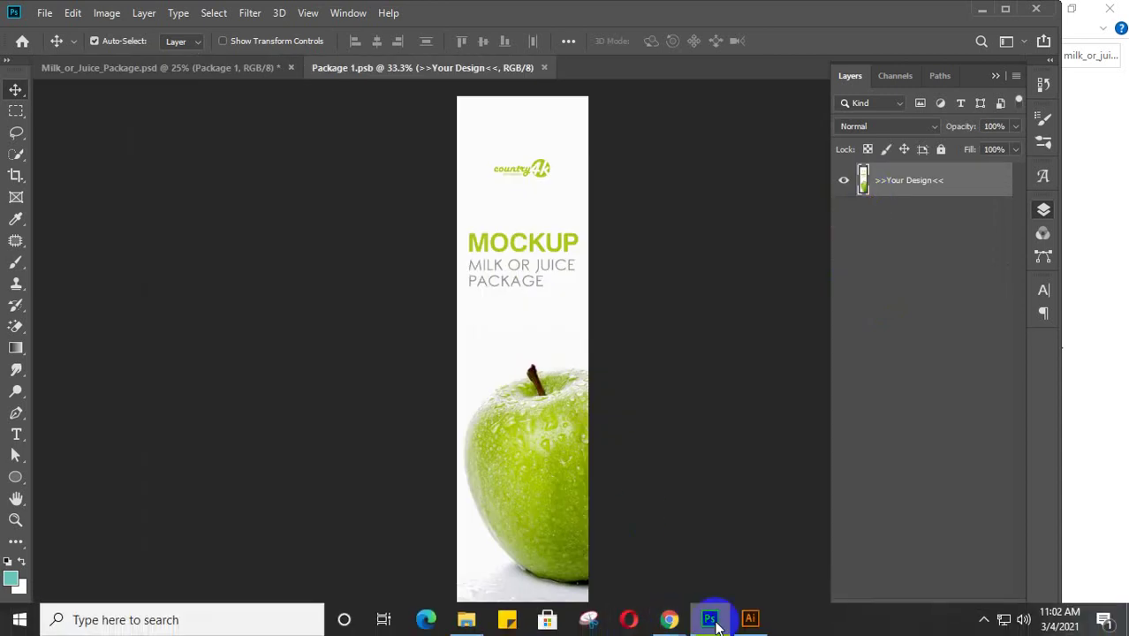
left_click(748, 616)
left_click_drag(231, 155, 317, 570)
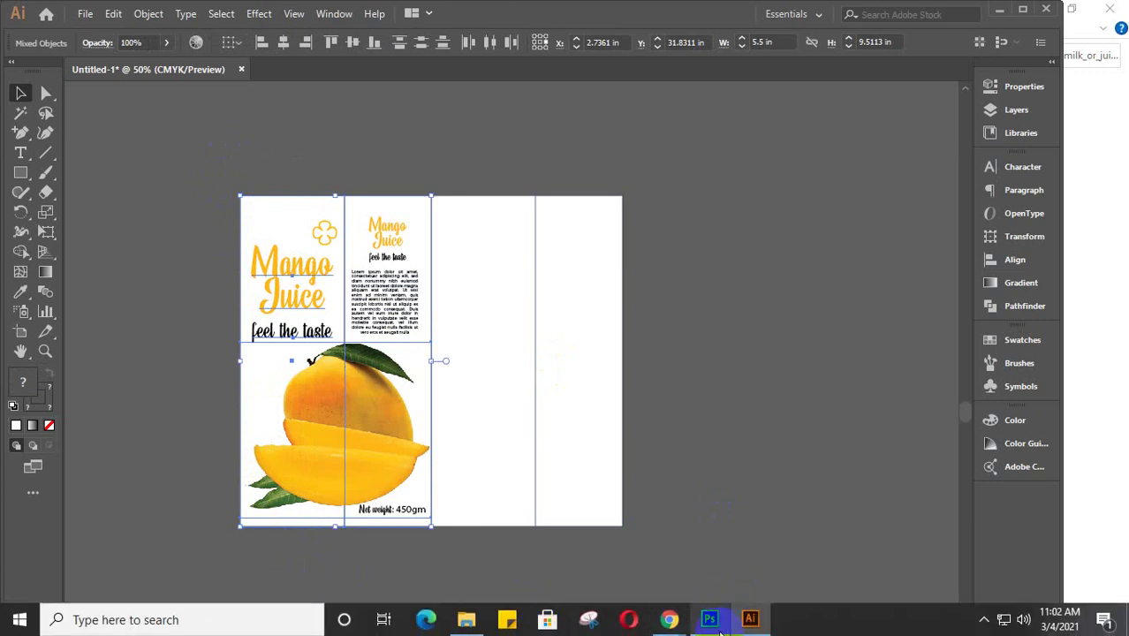
left_click(709, 618)
key("ctrl+v")
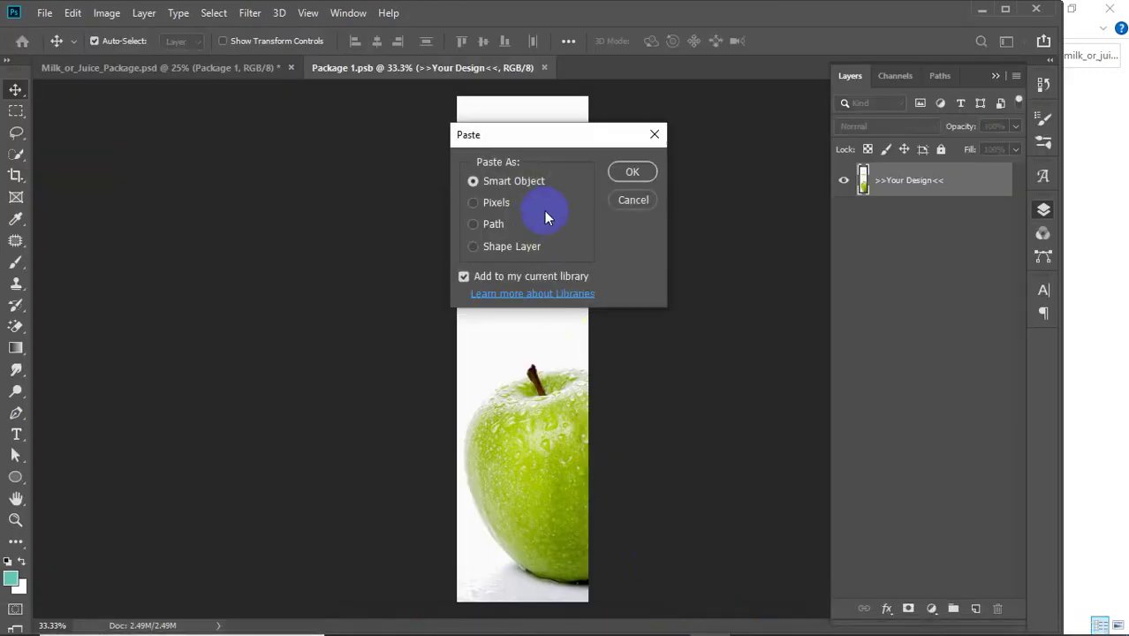
left_click(627, 171)
- Scale the pasted artwork until its front panel fills the Package 1 canvas, then save and close Package 1.psb
left_click_drag(496, 293, 496, 157)
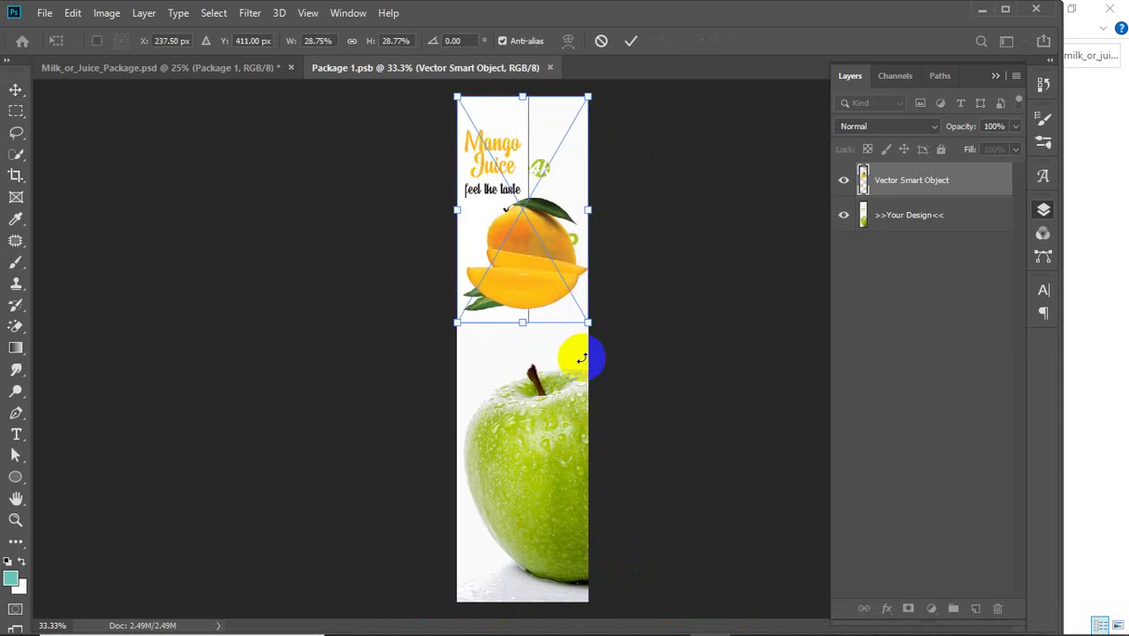
scroll(581, 358, "down", 4)
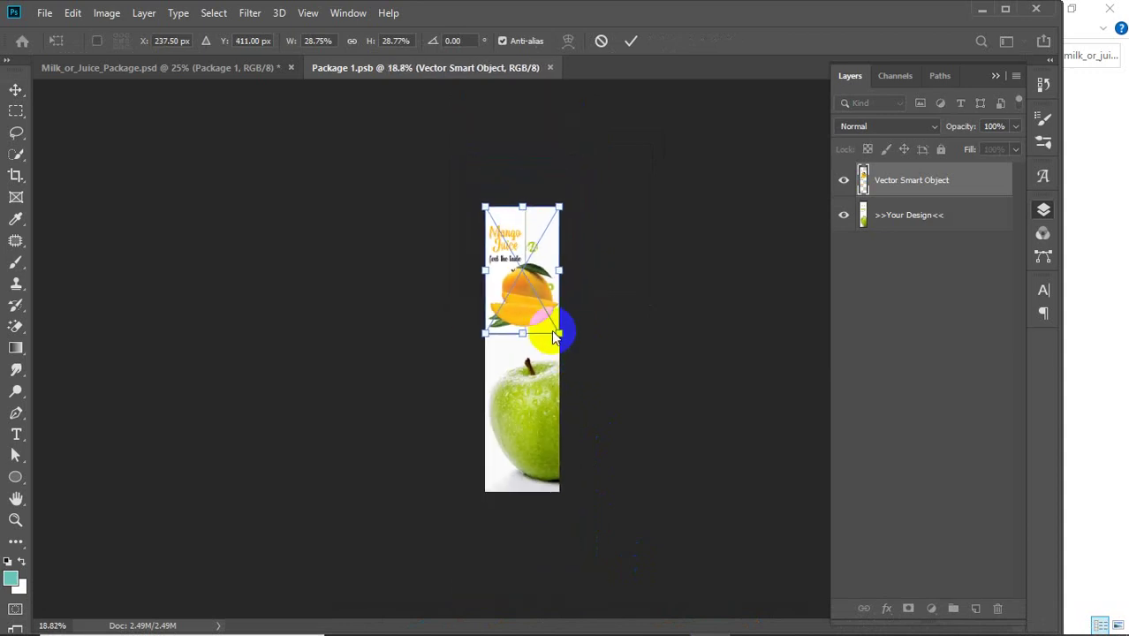
left_click_drag(556, 331, 616, 491)
left_click(631, 41)
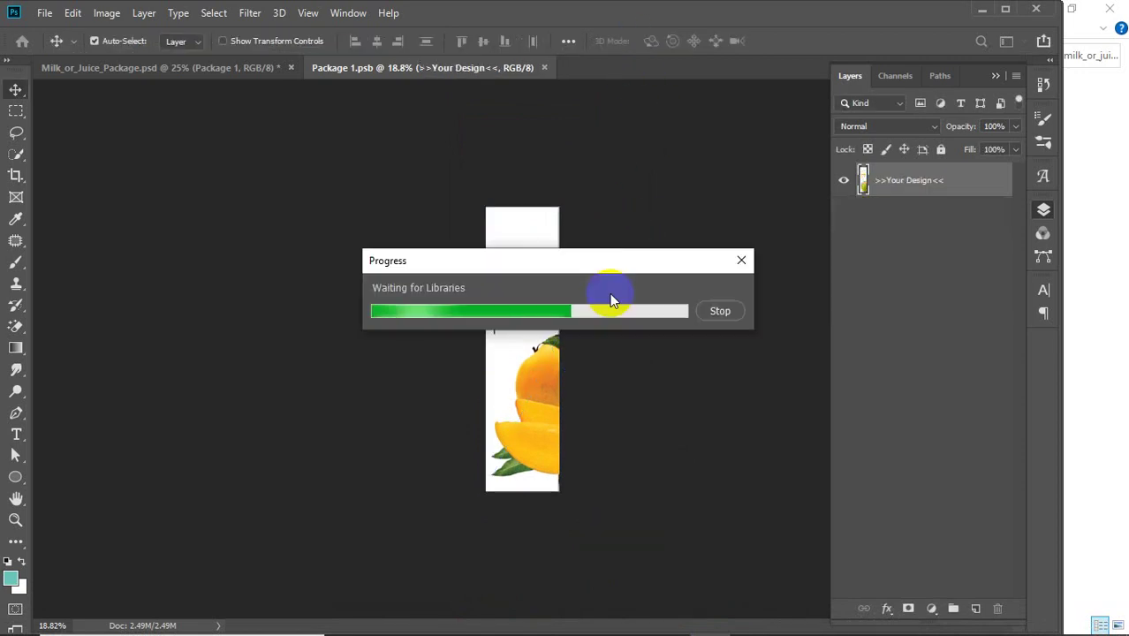
left_click(736, 265)
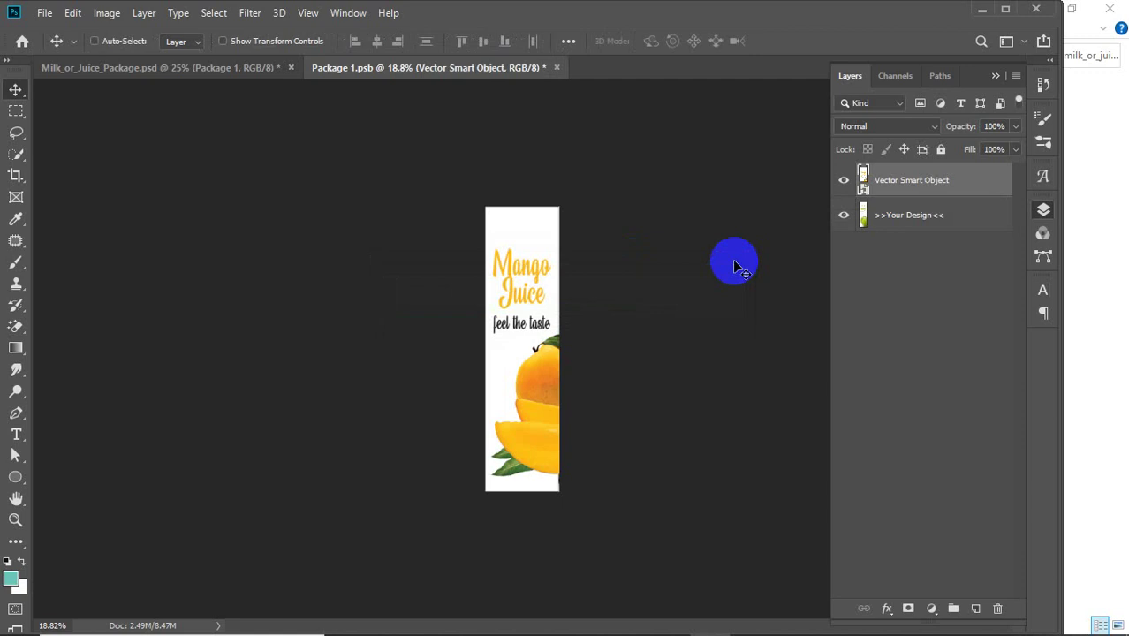
key("ctrl+s")
left_click(548, 69)
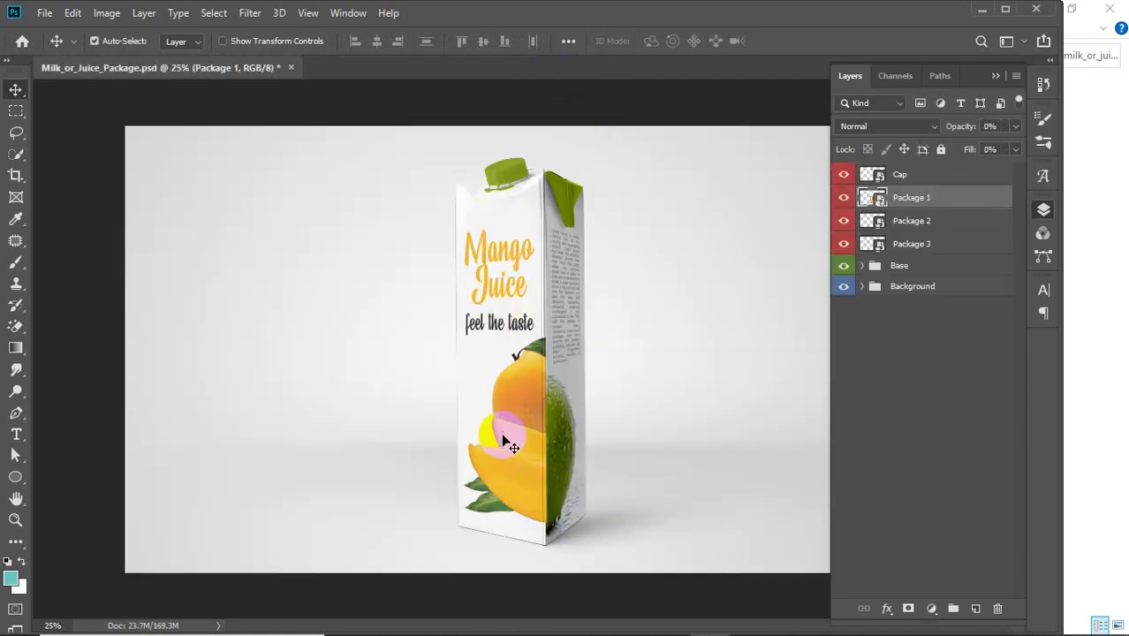
- Open the Package 2 smart object and paste the Mango Juice side panel artwork from Illustrator into it as a Smart Object
double_click(872, 221)
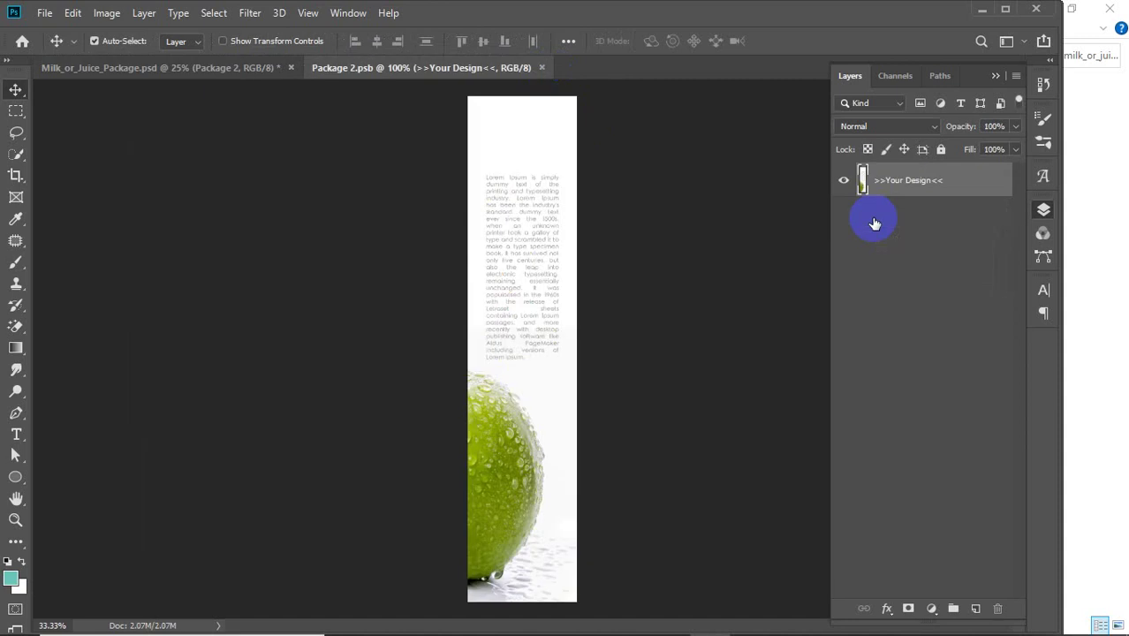
left_click(750, 619)
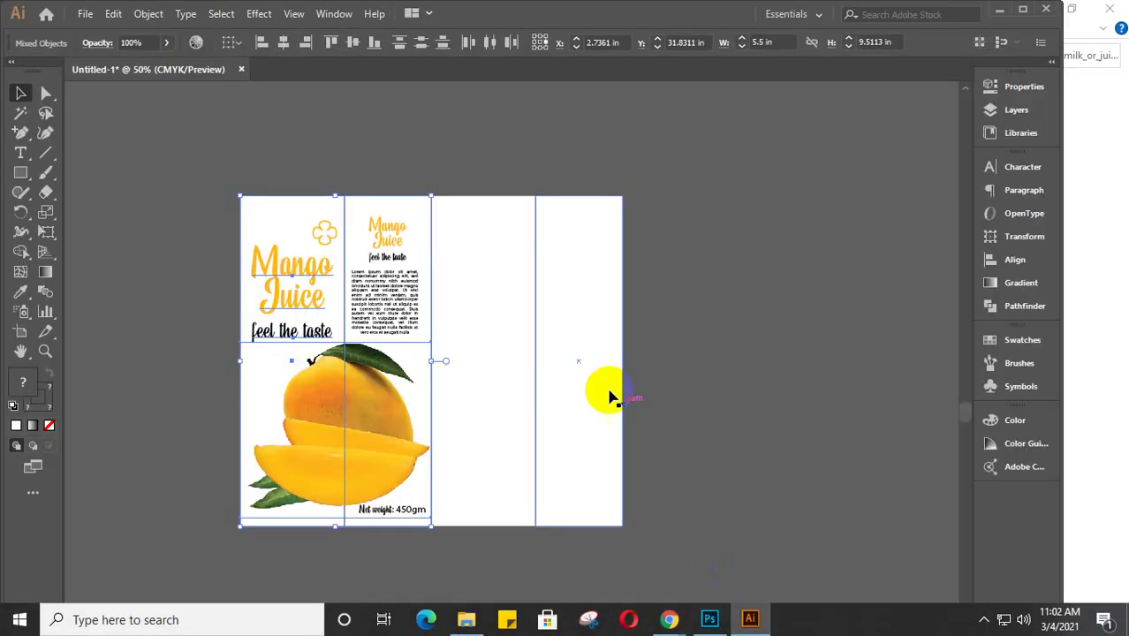
left_click_drag(362, 165, 415, 561)
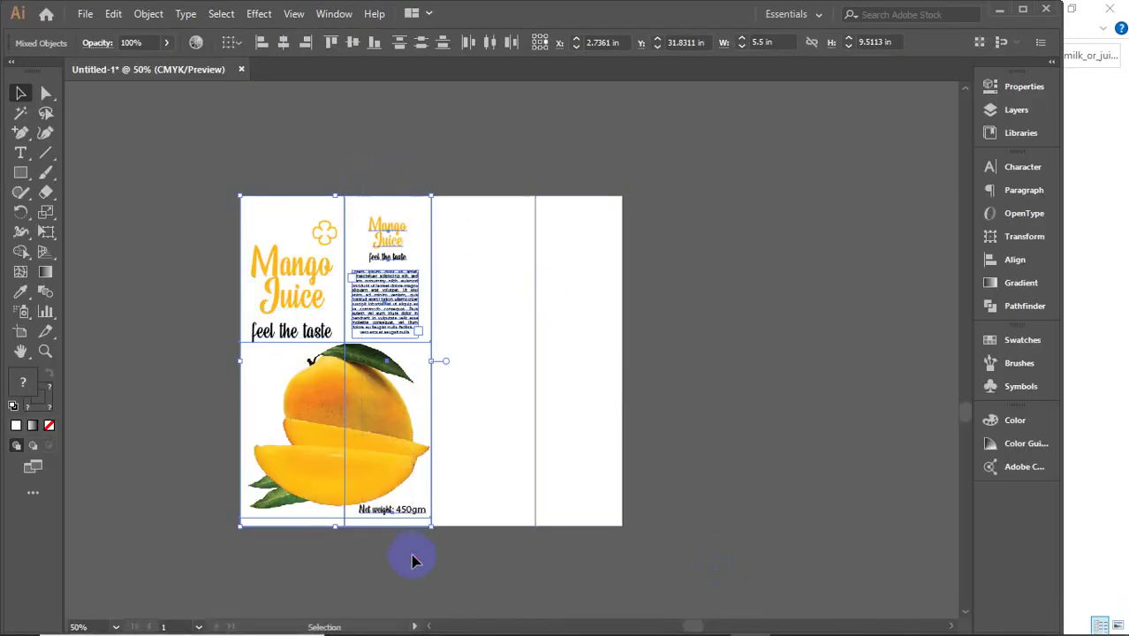
key("ctrl+a")
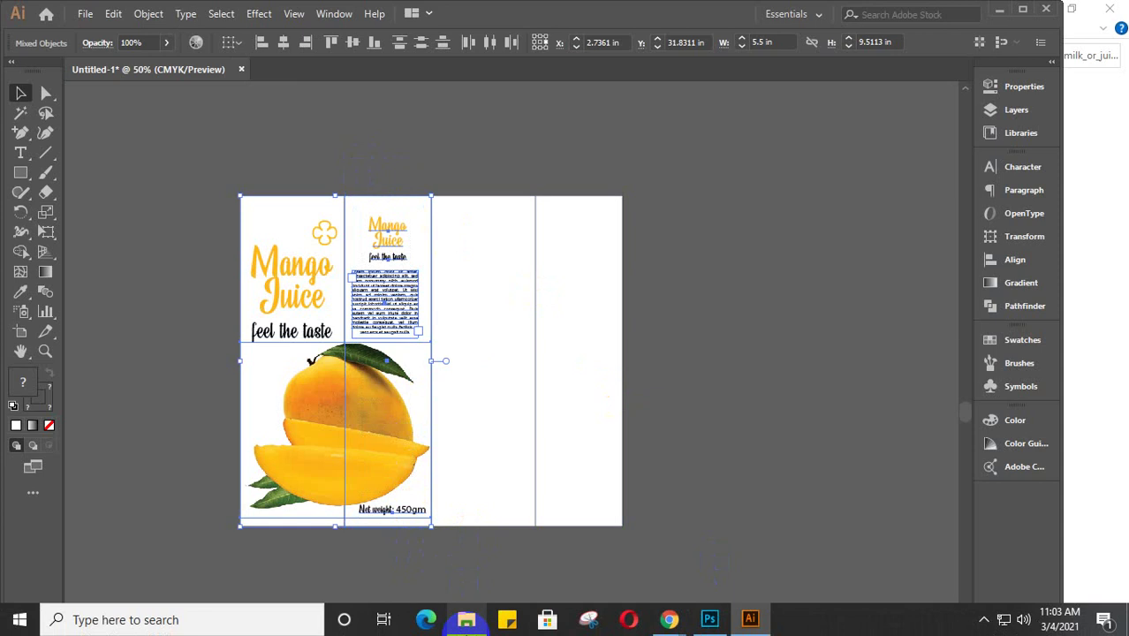
left_click(712, 620)
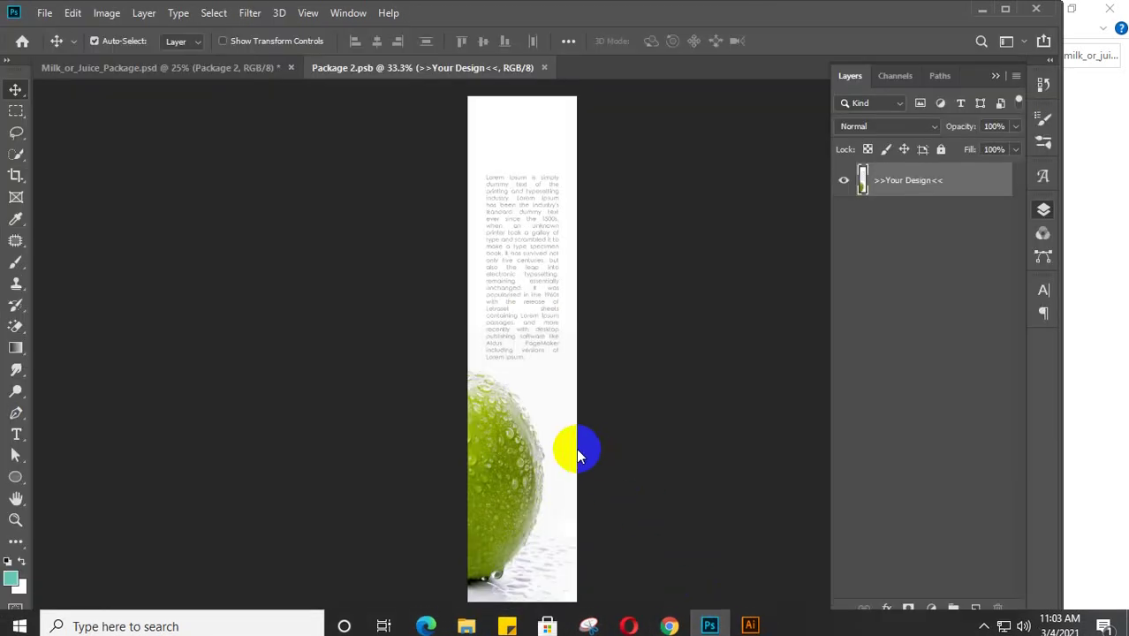
key("ctrl+v")
left_click(633, 172)
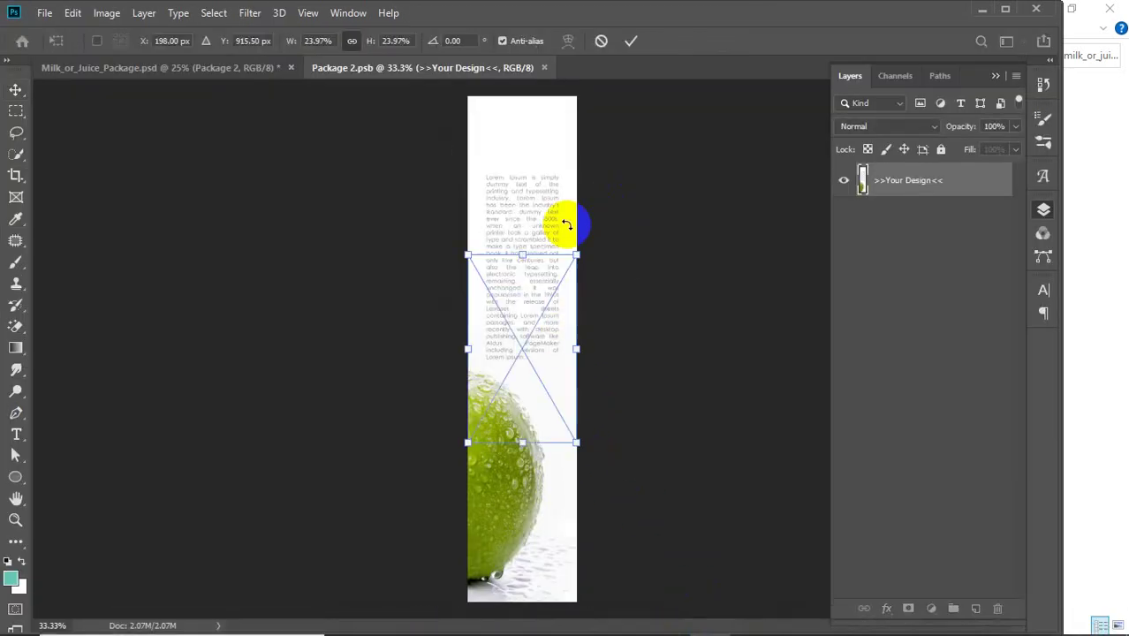
- Scale the pasted artwork to about 53% width and 64% height so its side panel fills the Package 2 canvas
left_click_drag(562, 222, 553, 157)
key("ctrl+minus")
key("ctrl+minus")
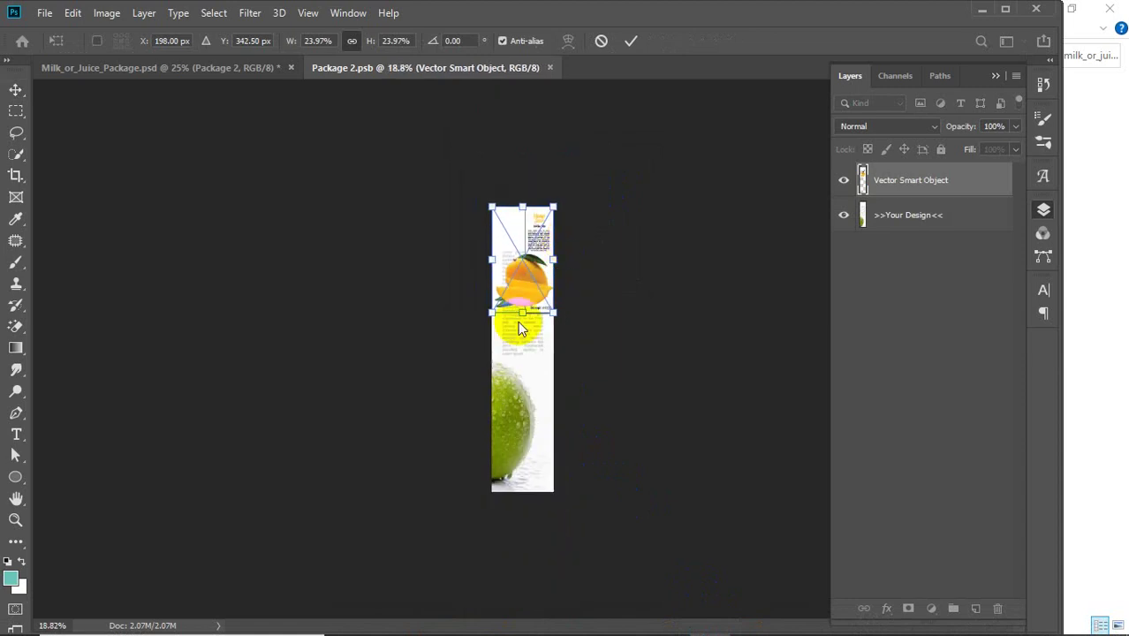
left_click_drag(487, 330, 417, 488)
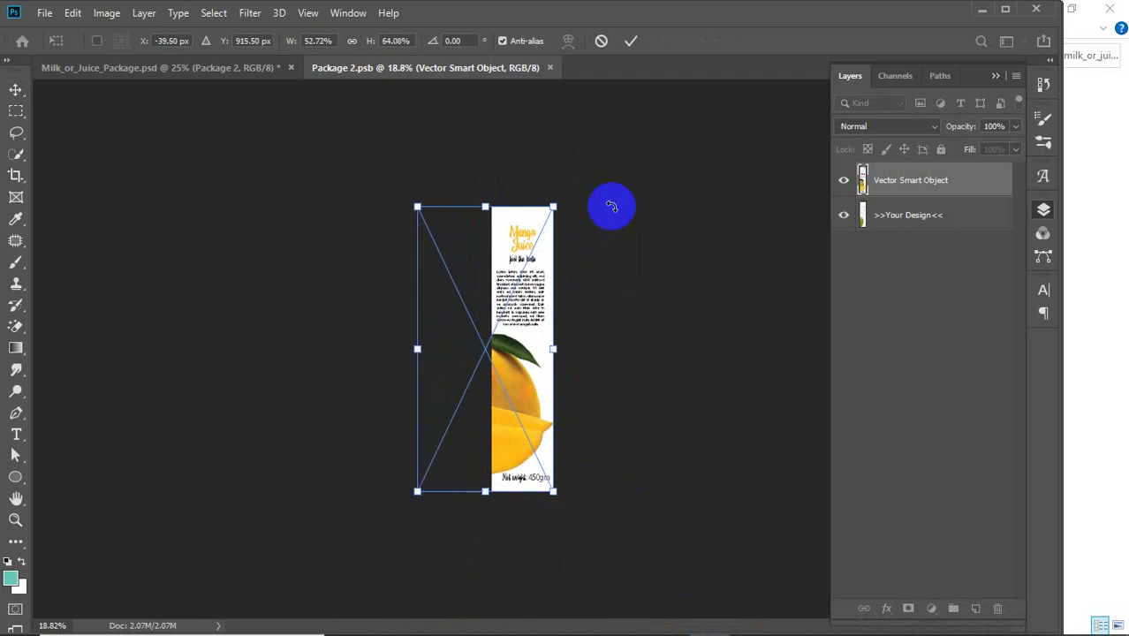
left_click(630, 40)
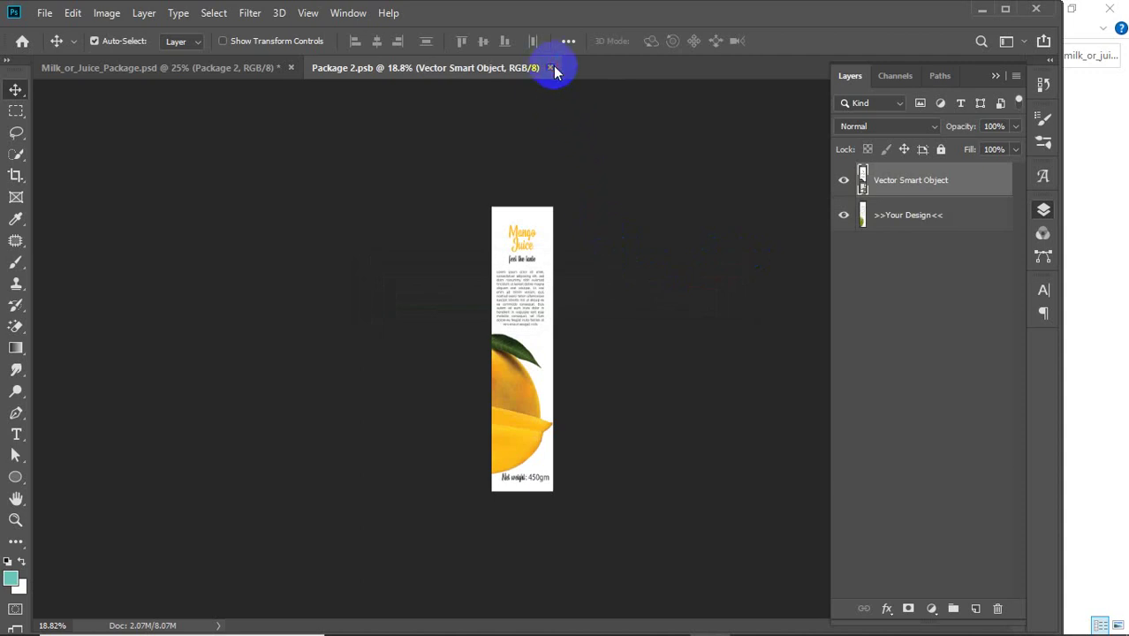
- Close Package 2.psb and open the Cap smart object inside the Base group of the carton mockup
left_click(550, 68)
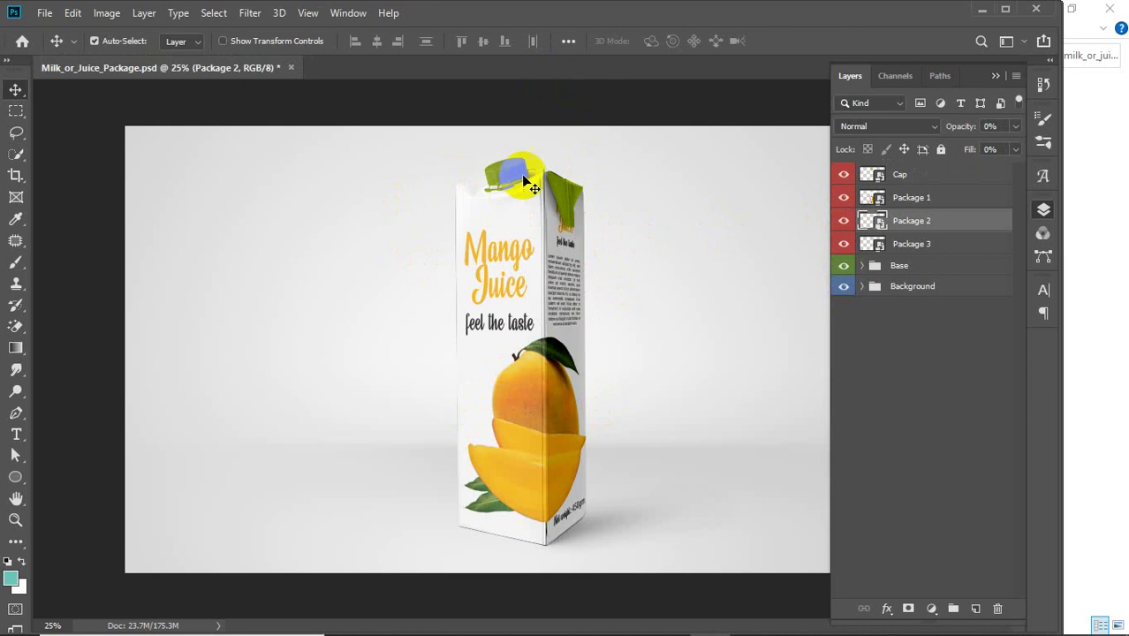
left_click(862, 266)
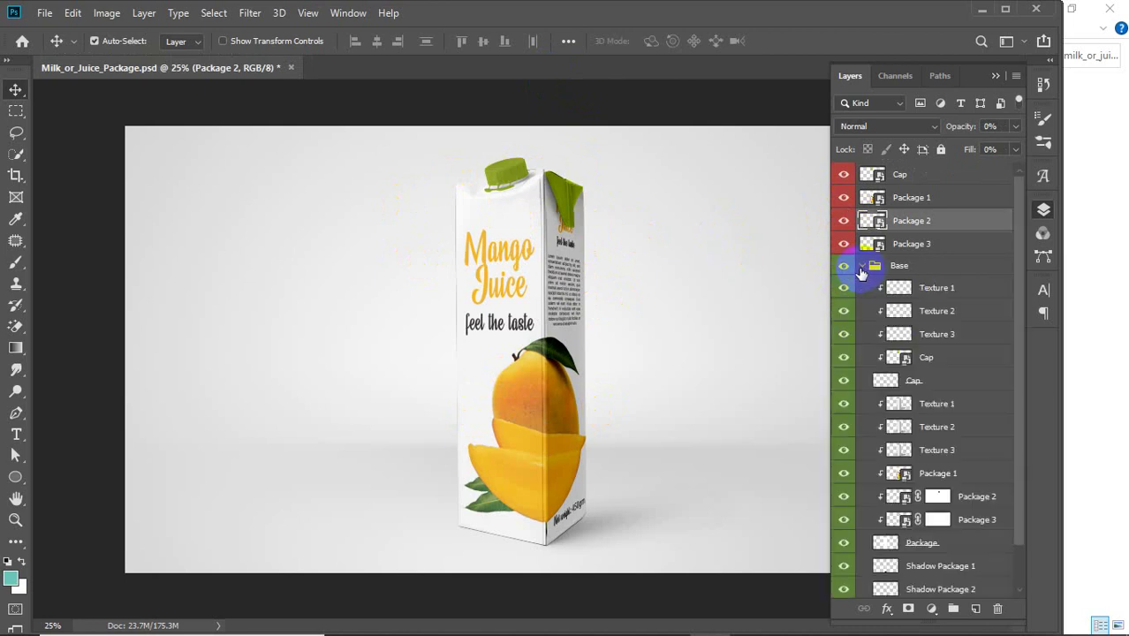
scroll(890, 452, "down", 1)
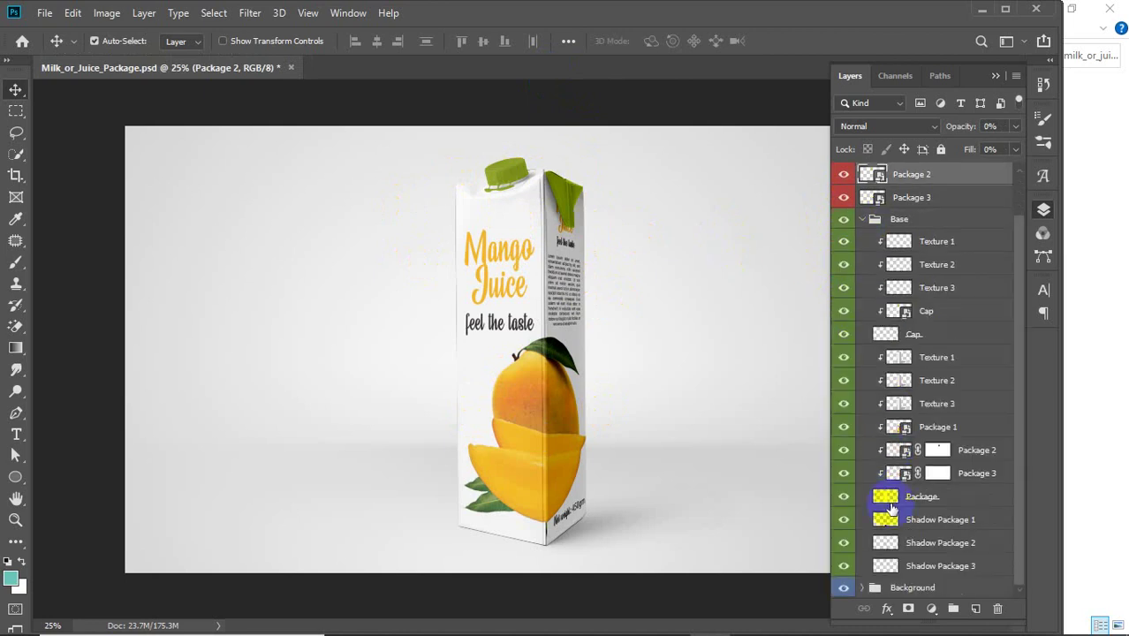
scroll(890, 334, "up", 1)
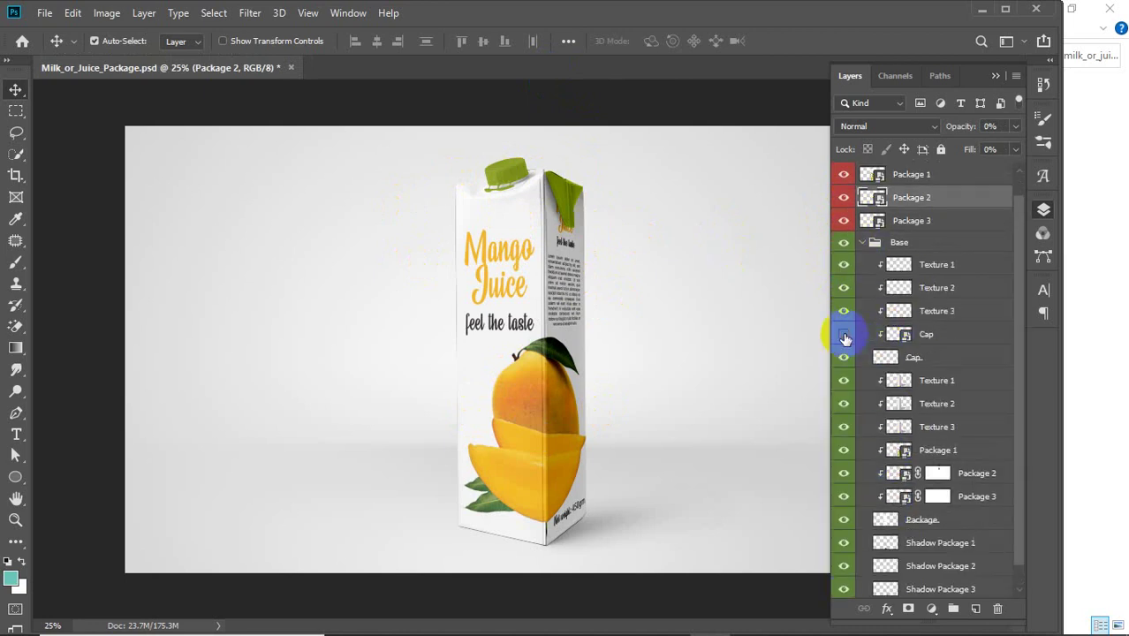
left_click(844, 336)
double_click(900, 335)
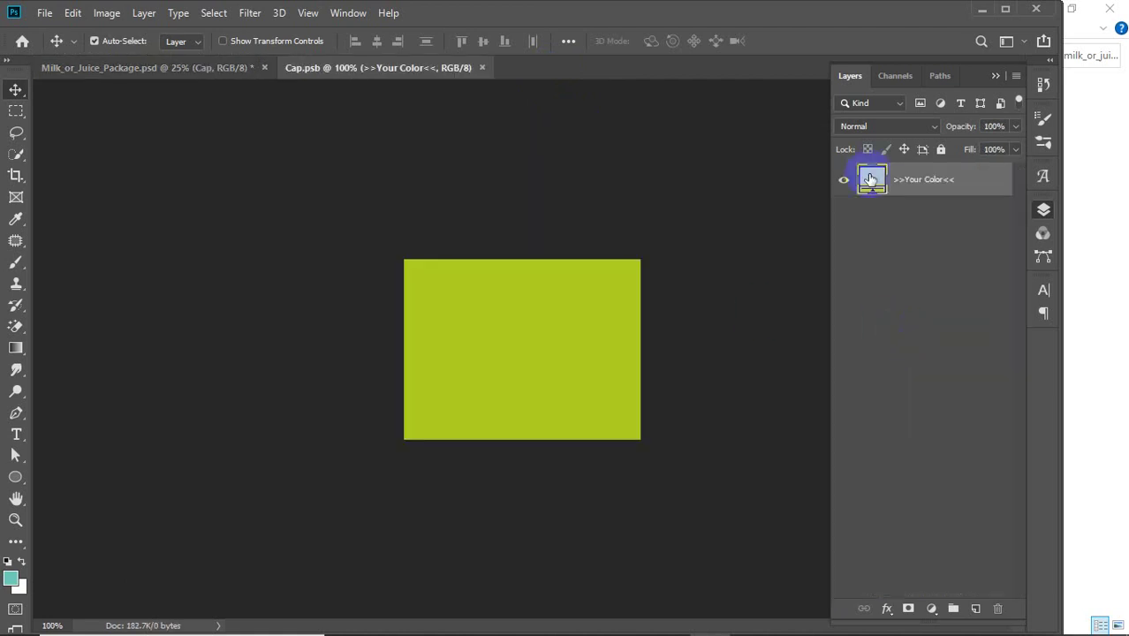
- Change the cap's solid colour fill to a mango orange-yellow, then save and close Cap.psb
double_click(870, 179)
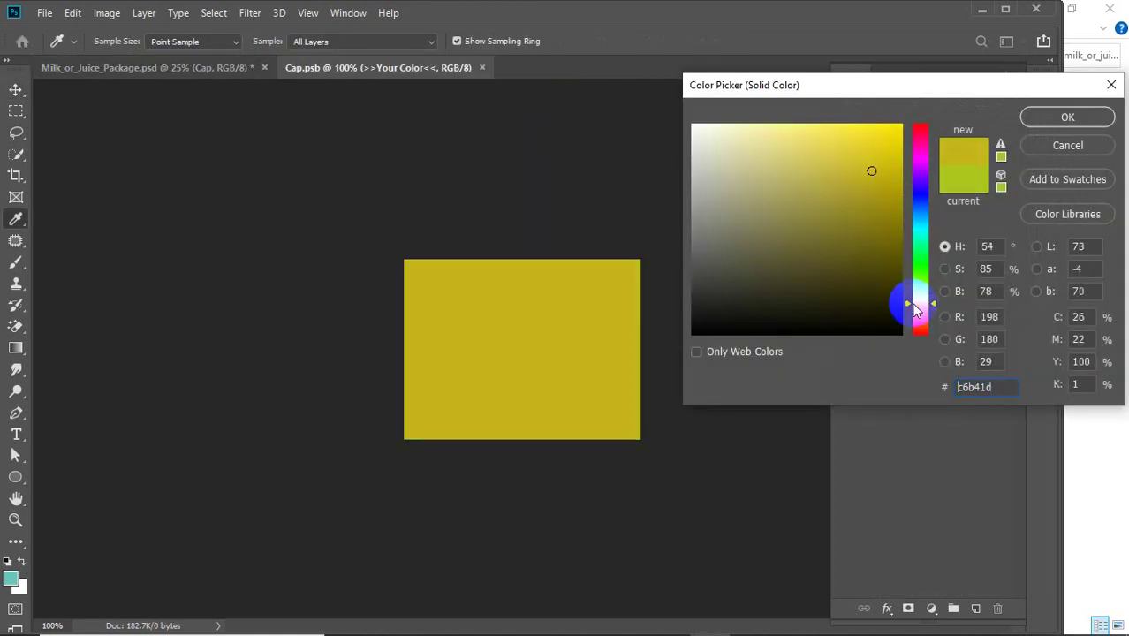
left_click_drag(915, 309, 918, 313)
left_click(910, 137)
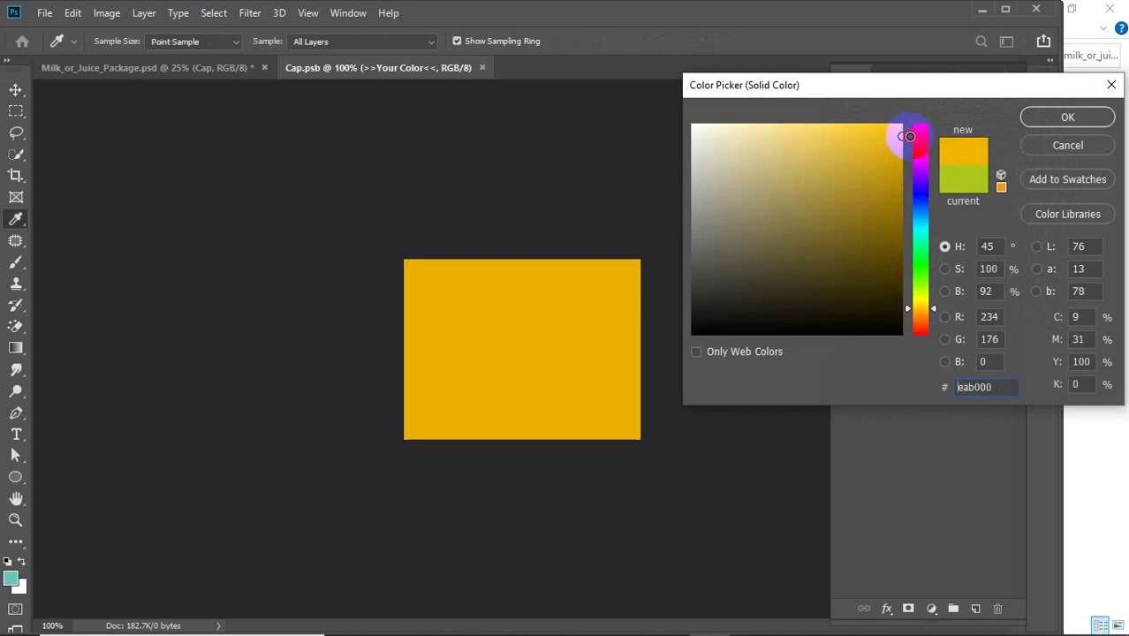
left_click(1037, 116)
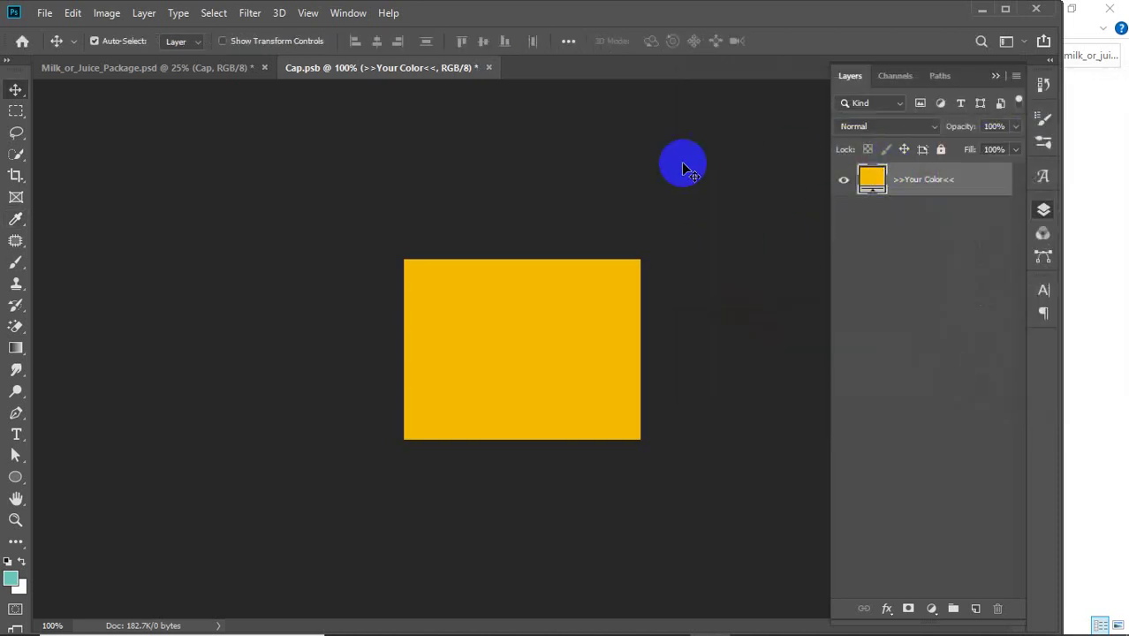
left_click(488, 67)
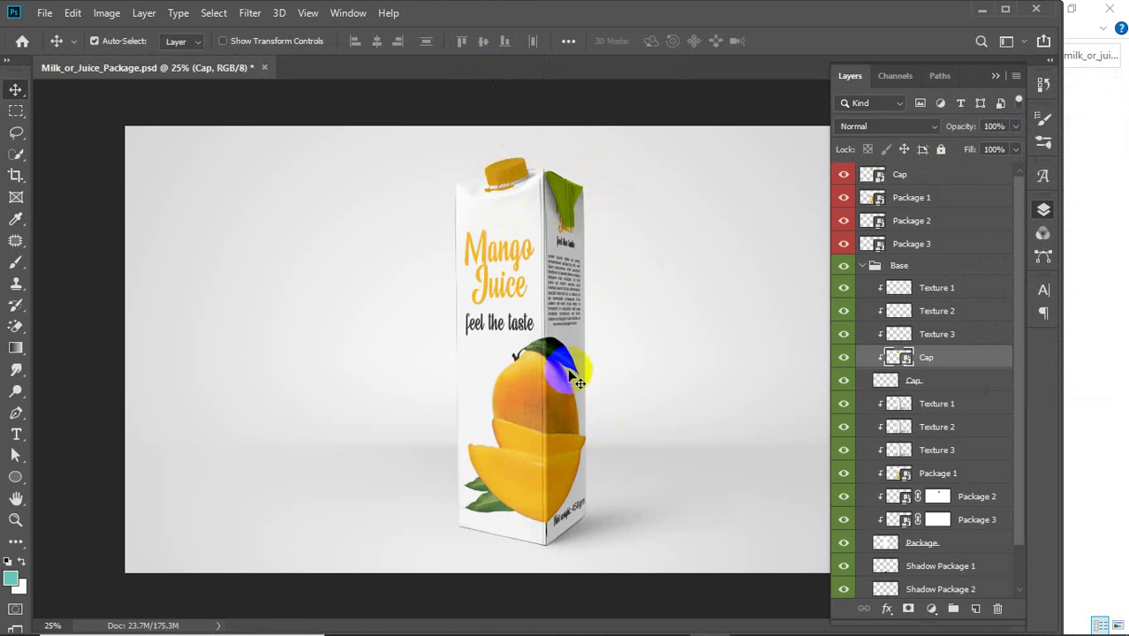
- Close Milk_or_Juice_Package.psd without saving it and return to the packaging document in Illustrator
left_click(265, 68)
left_click(529, 250)
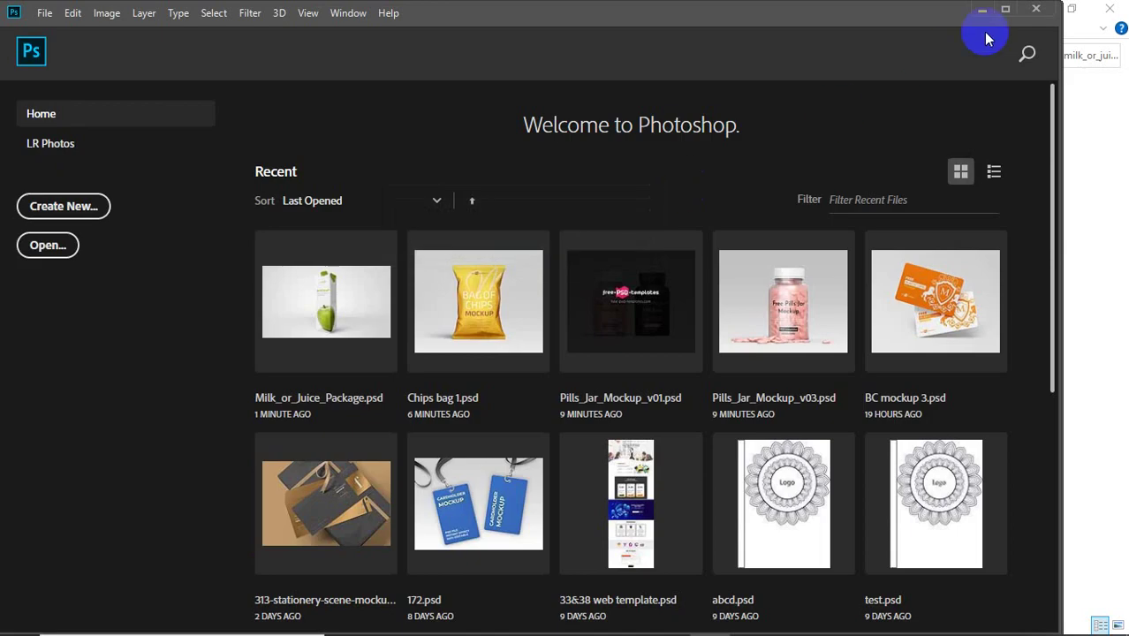
left_click(984, 14)
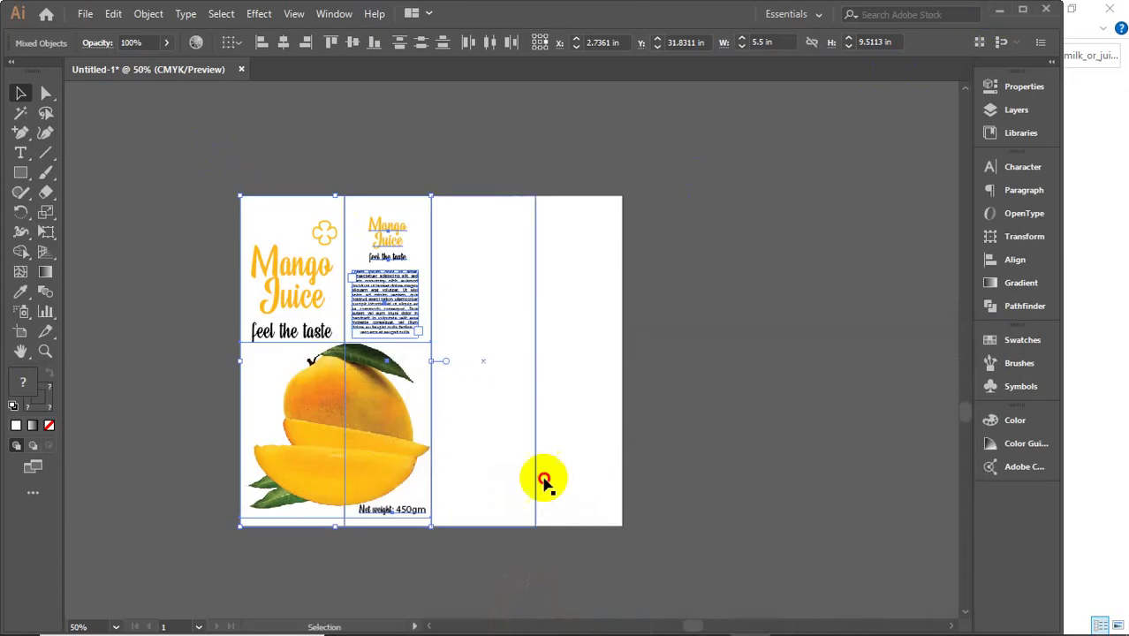
- Deselect the Mango Juice artwork and close the file browser window behind Illustrator
left_click(697, 497)
scroll(699, 494, "down", 6, "alt")
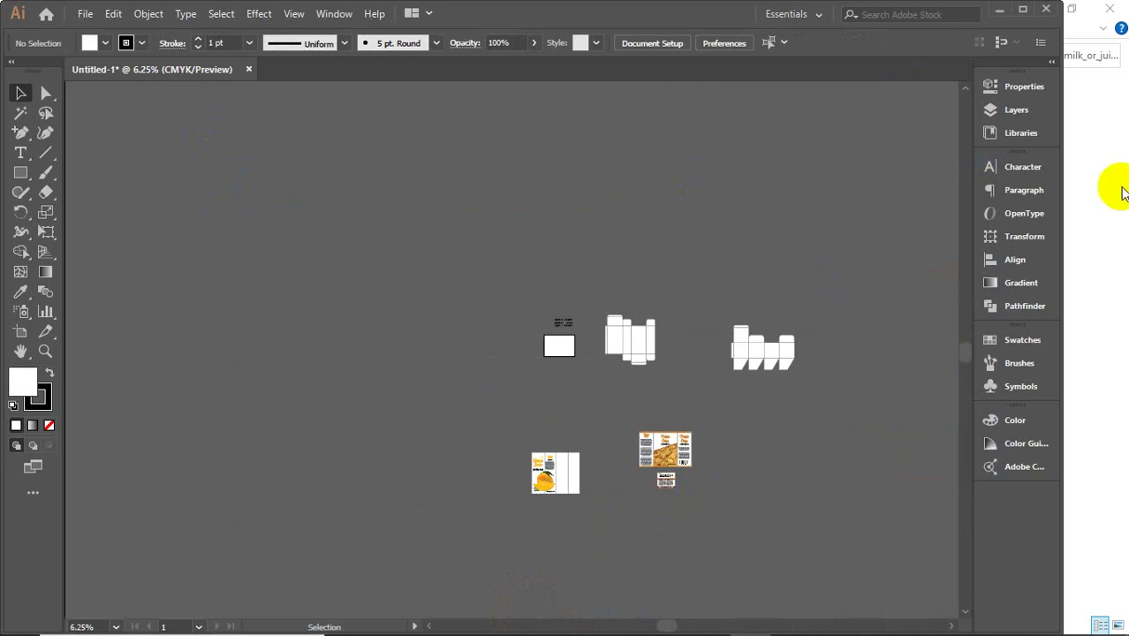
left_click(1122, 194)
left_click(1042, 18)
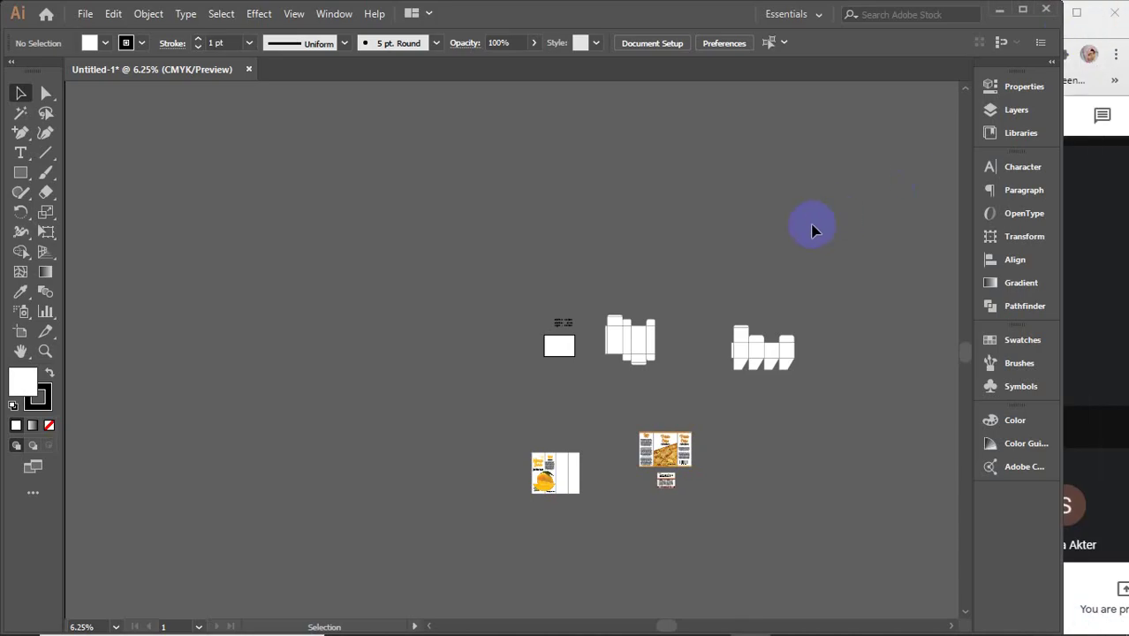
- Switch to Chrome, close the mango, chips and bar code search tabs and the video tab, leaving a new tab, and bring up Google Meet
mouse_move(963, 629)
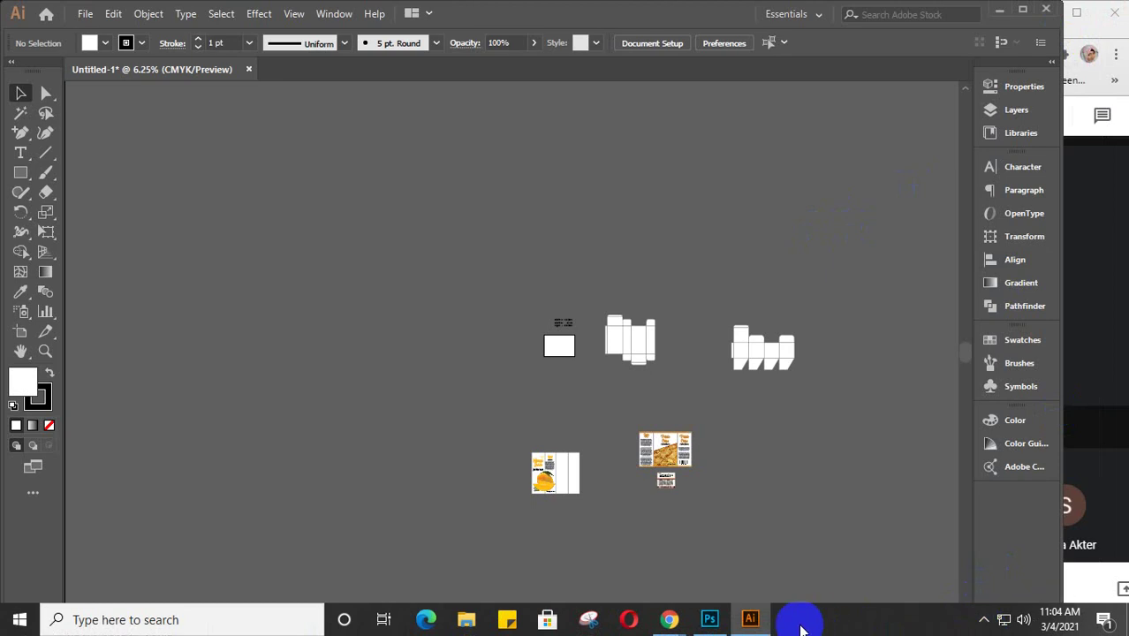
mouse_move(667, 625)
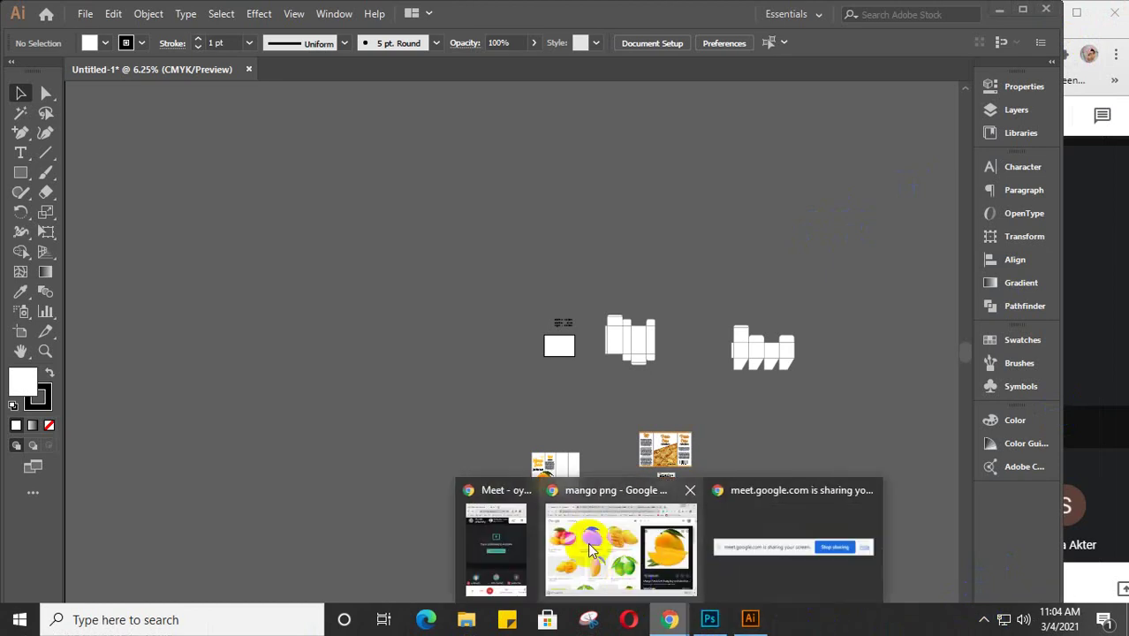
left_click(618, 539)
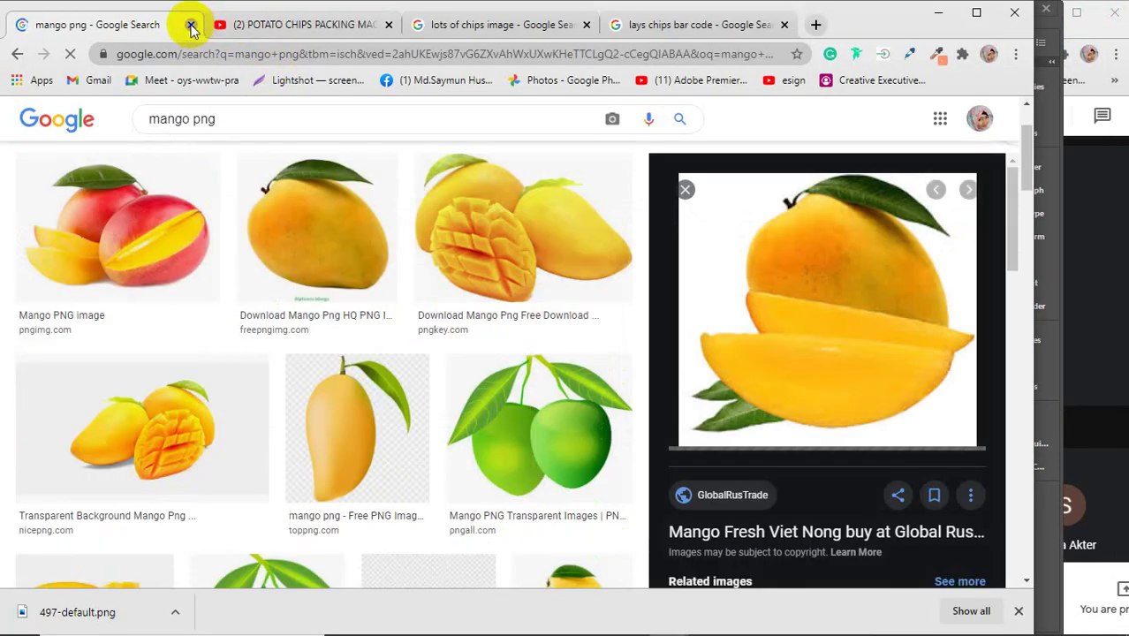
left_click(191, 25)
left_click(191, 25)
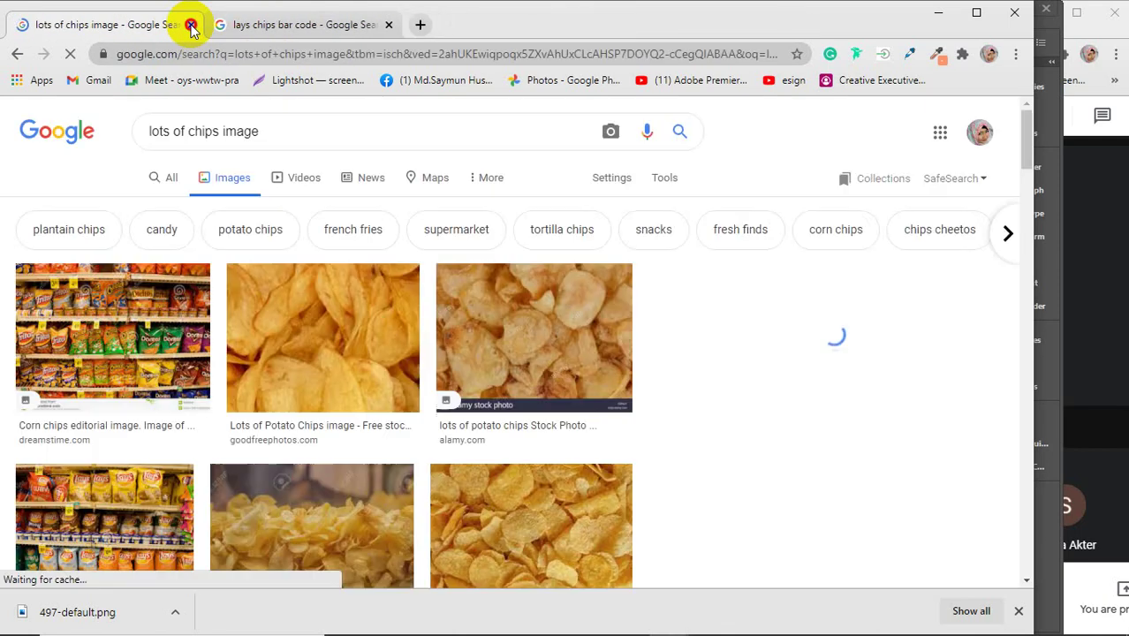
left_click(191, 25)
left_click(221, 25)
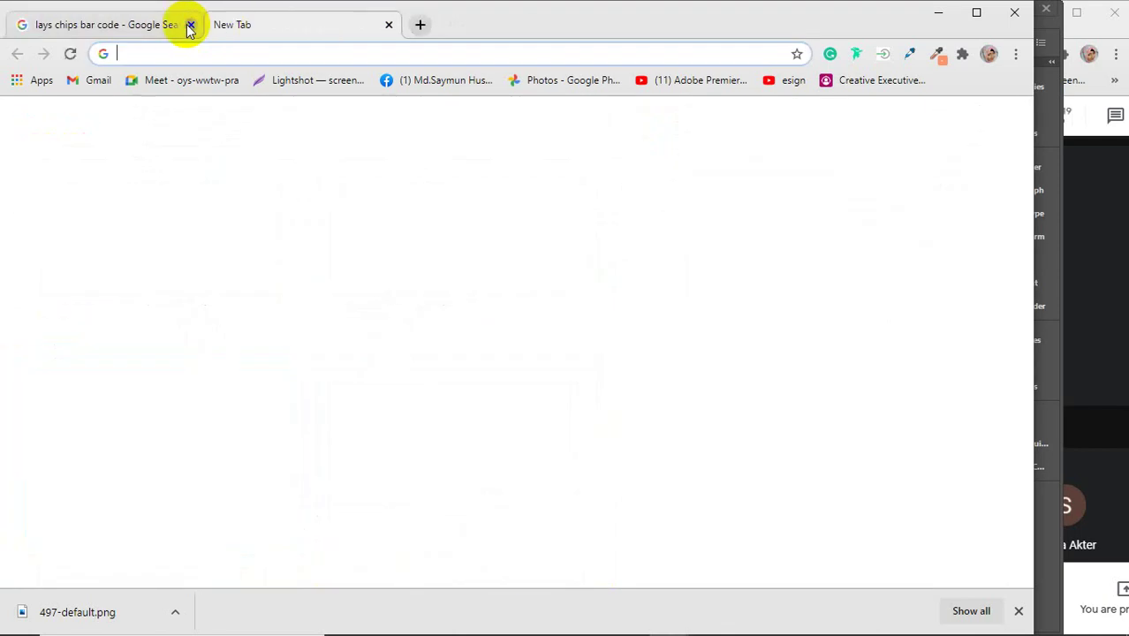
left_click(191, 25)
left_click(1095, 340)
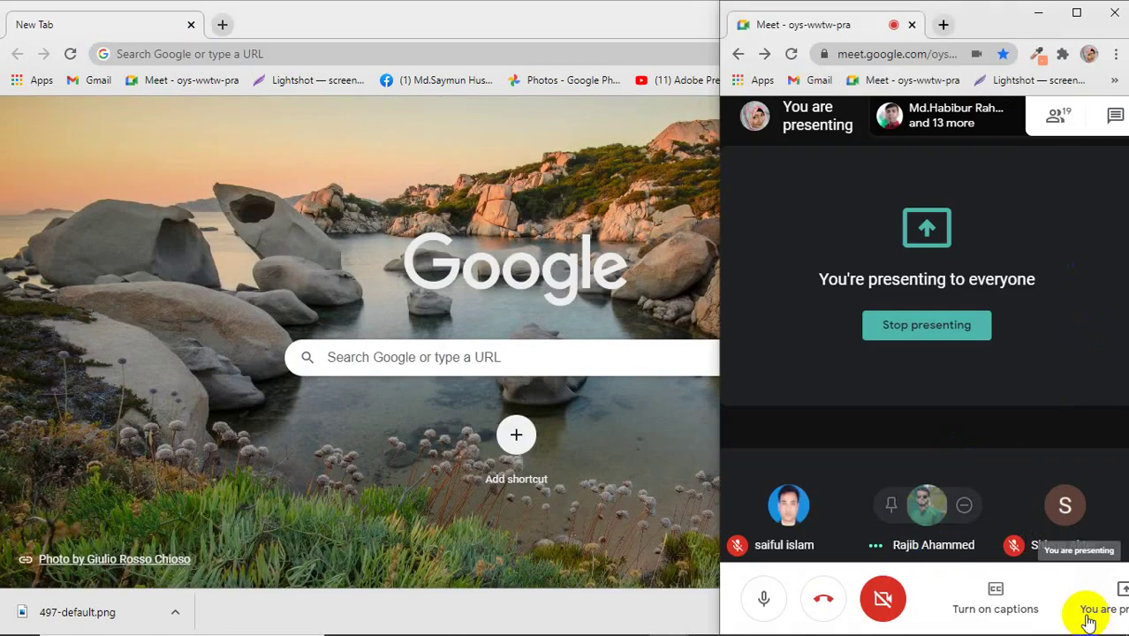